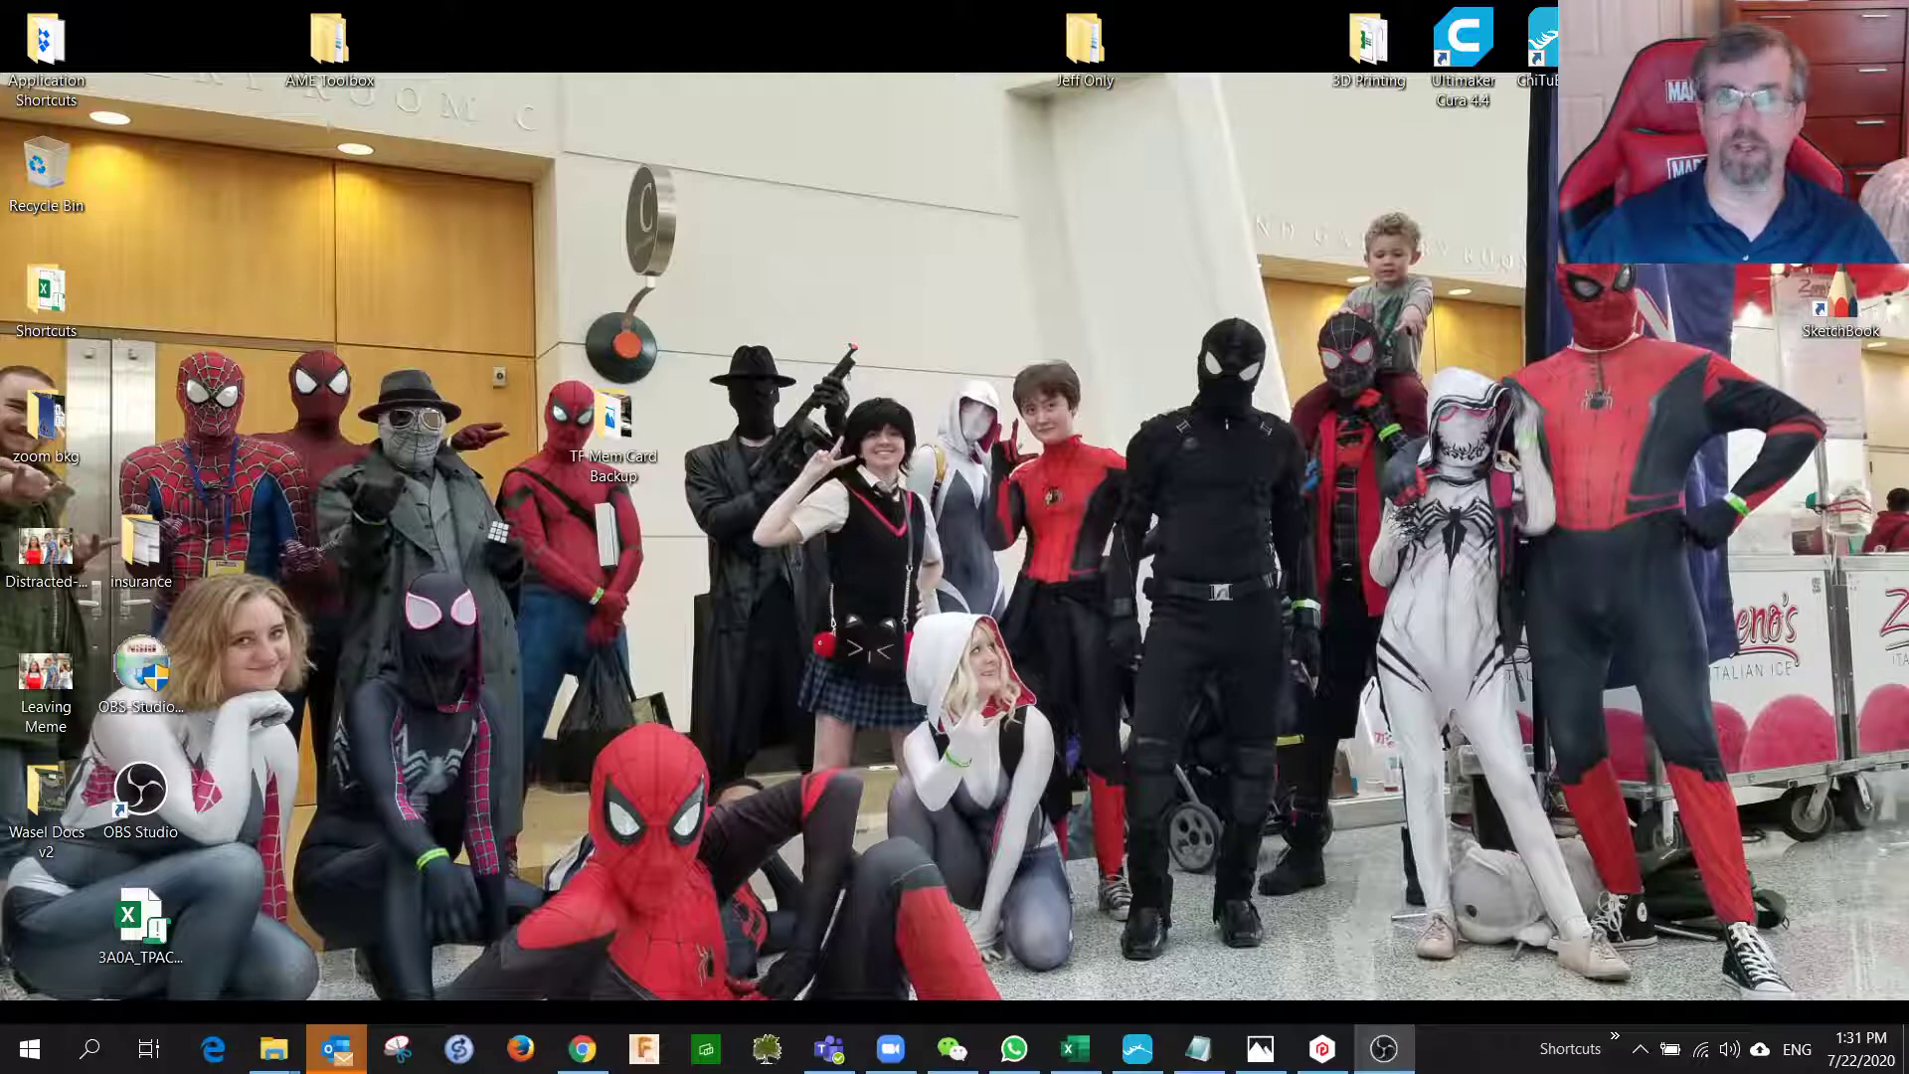
Open the 3D Printing > Daimay > 010B Vanity Mockups folder, look at the MOCKUP- 2 3D object file, and close the folder.
{"action": "left_click", "coordinate": [1385, 59]}
{"action": "double_click", "coordinate": [1385, 60]}
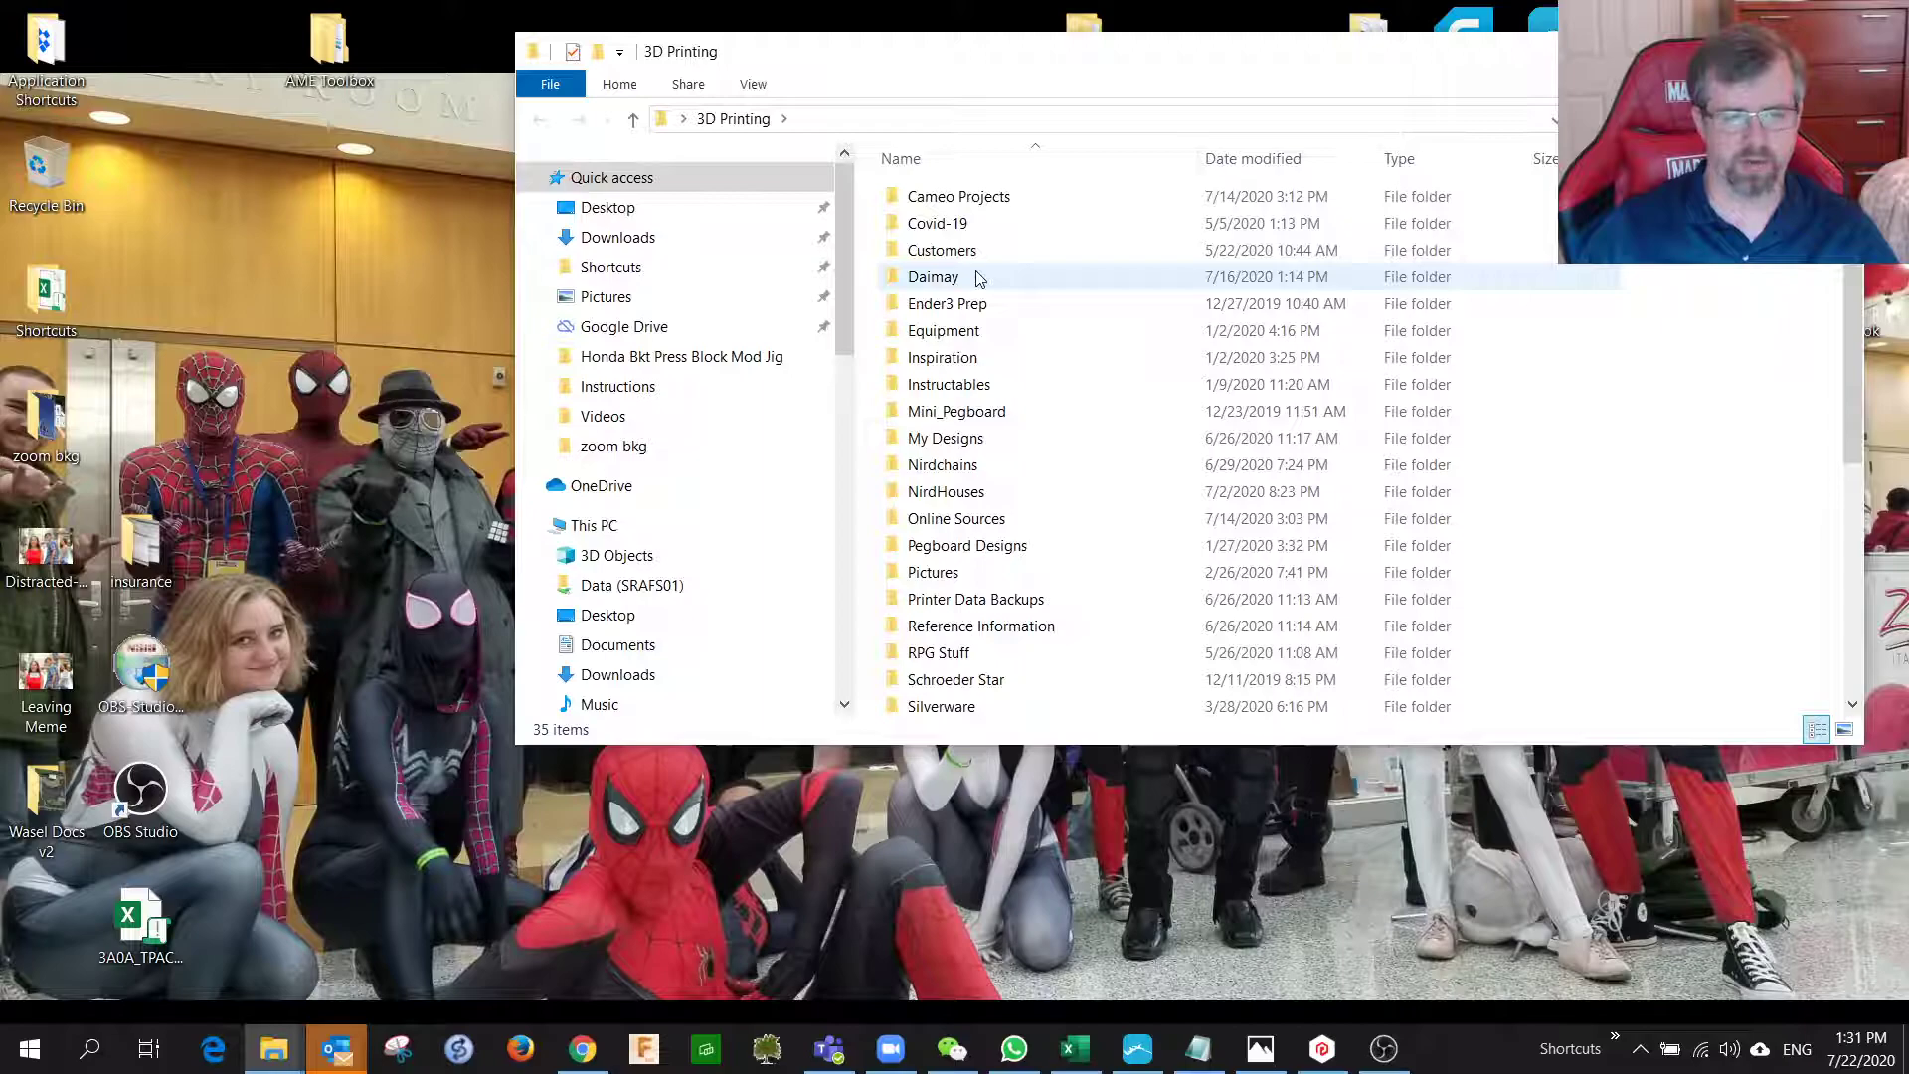
{"action": "double_click", "coordinate": [978, 279]}
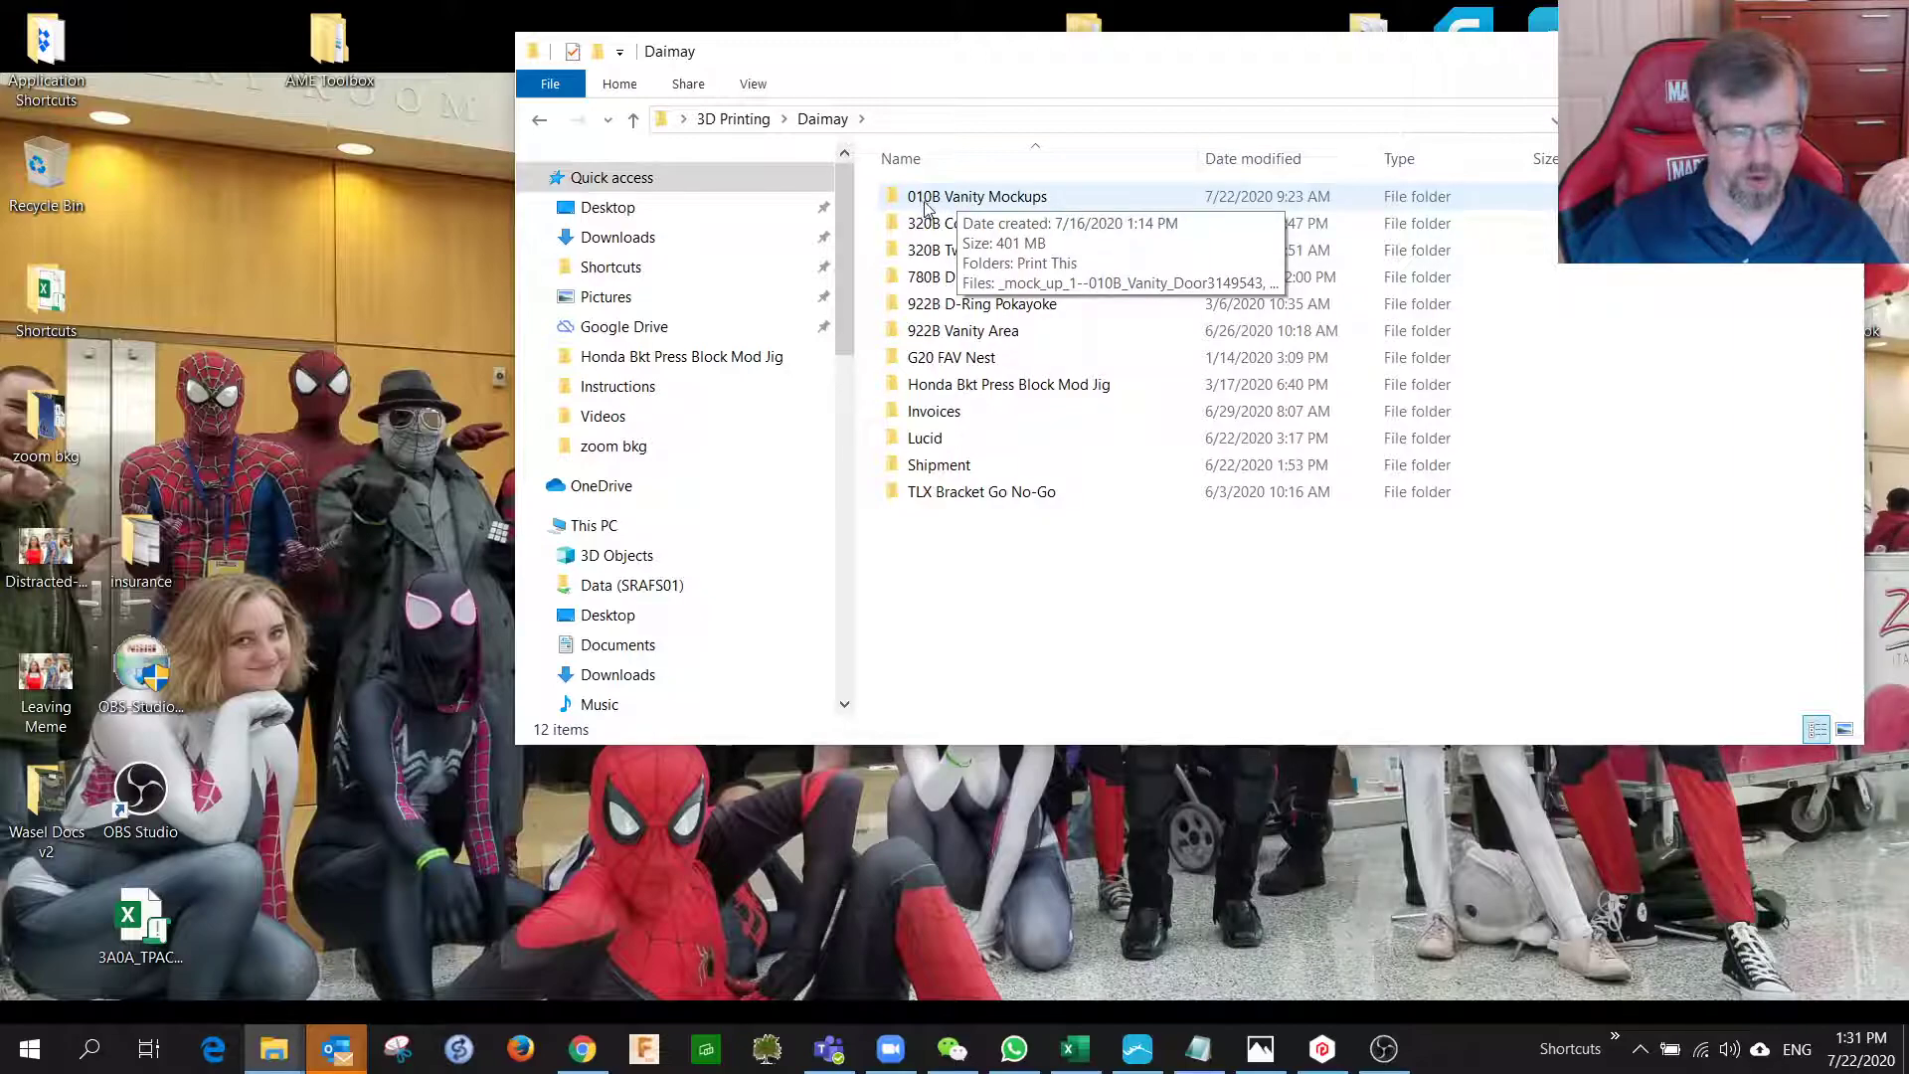
{"action": "double_click", "coordinate": [983, 204]}
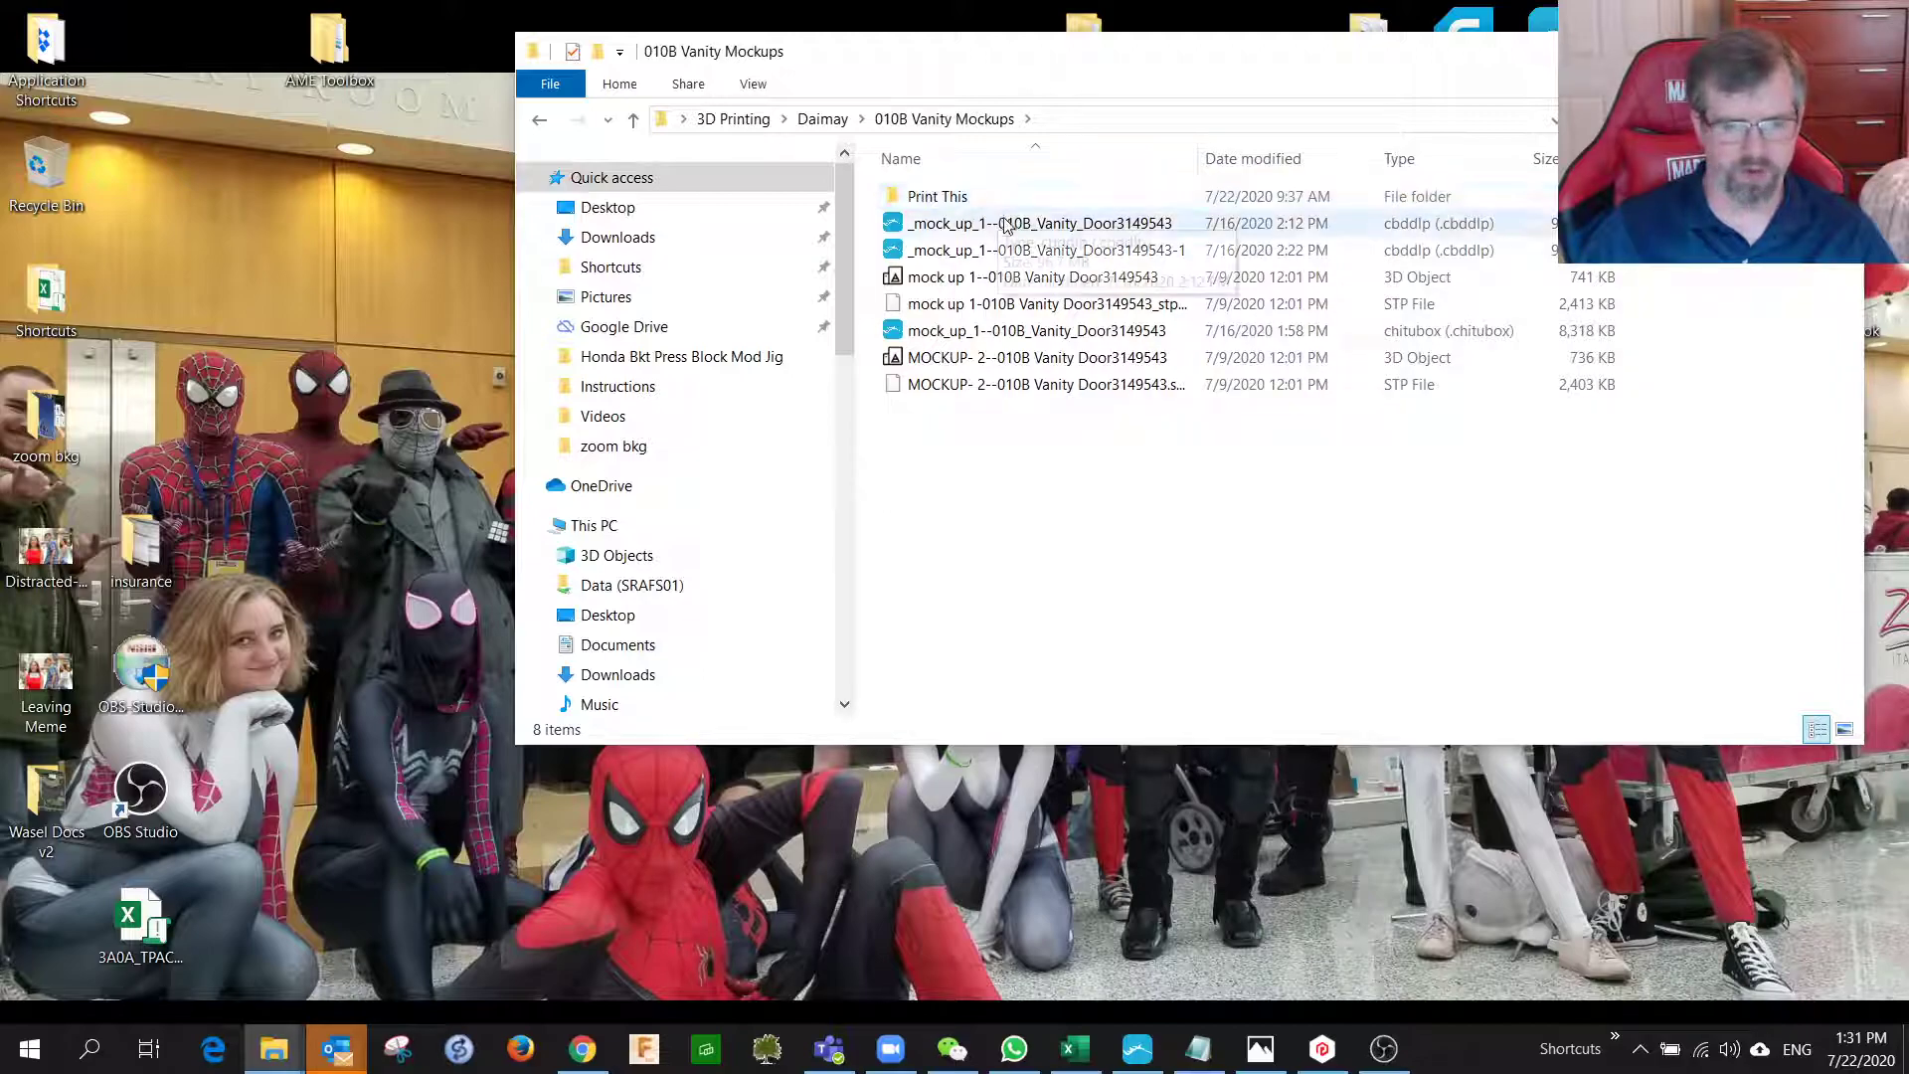
{"action": "left_click_drag", "start_coordinate": [1198, 146], "coordinate": [1278, 147]}
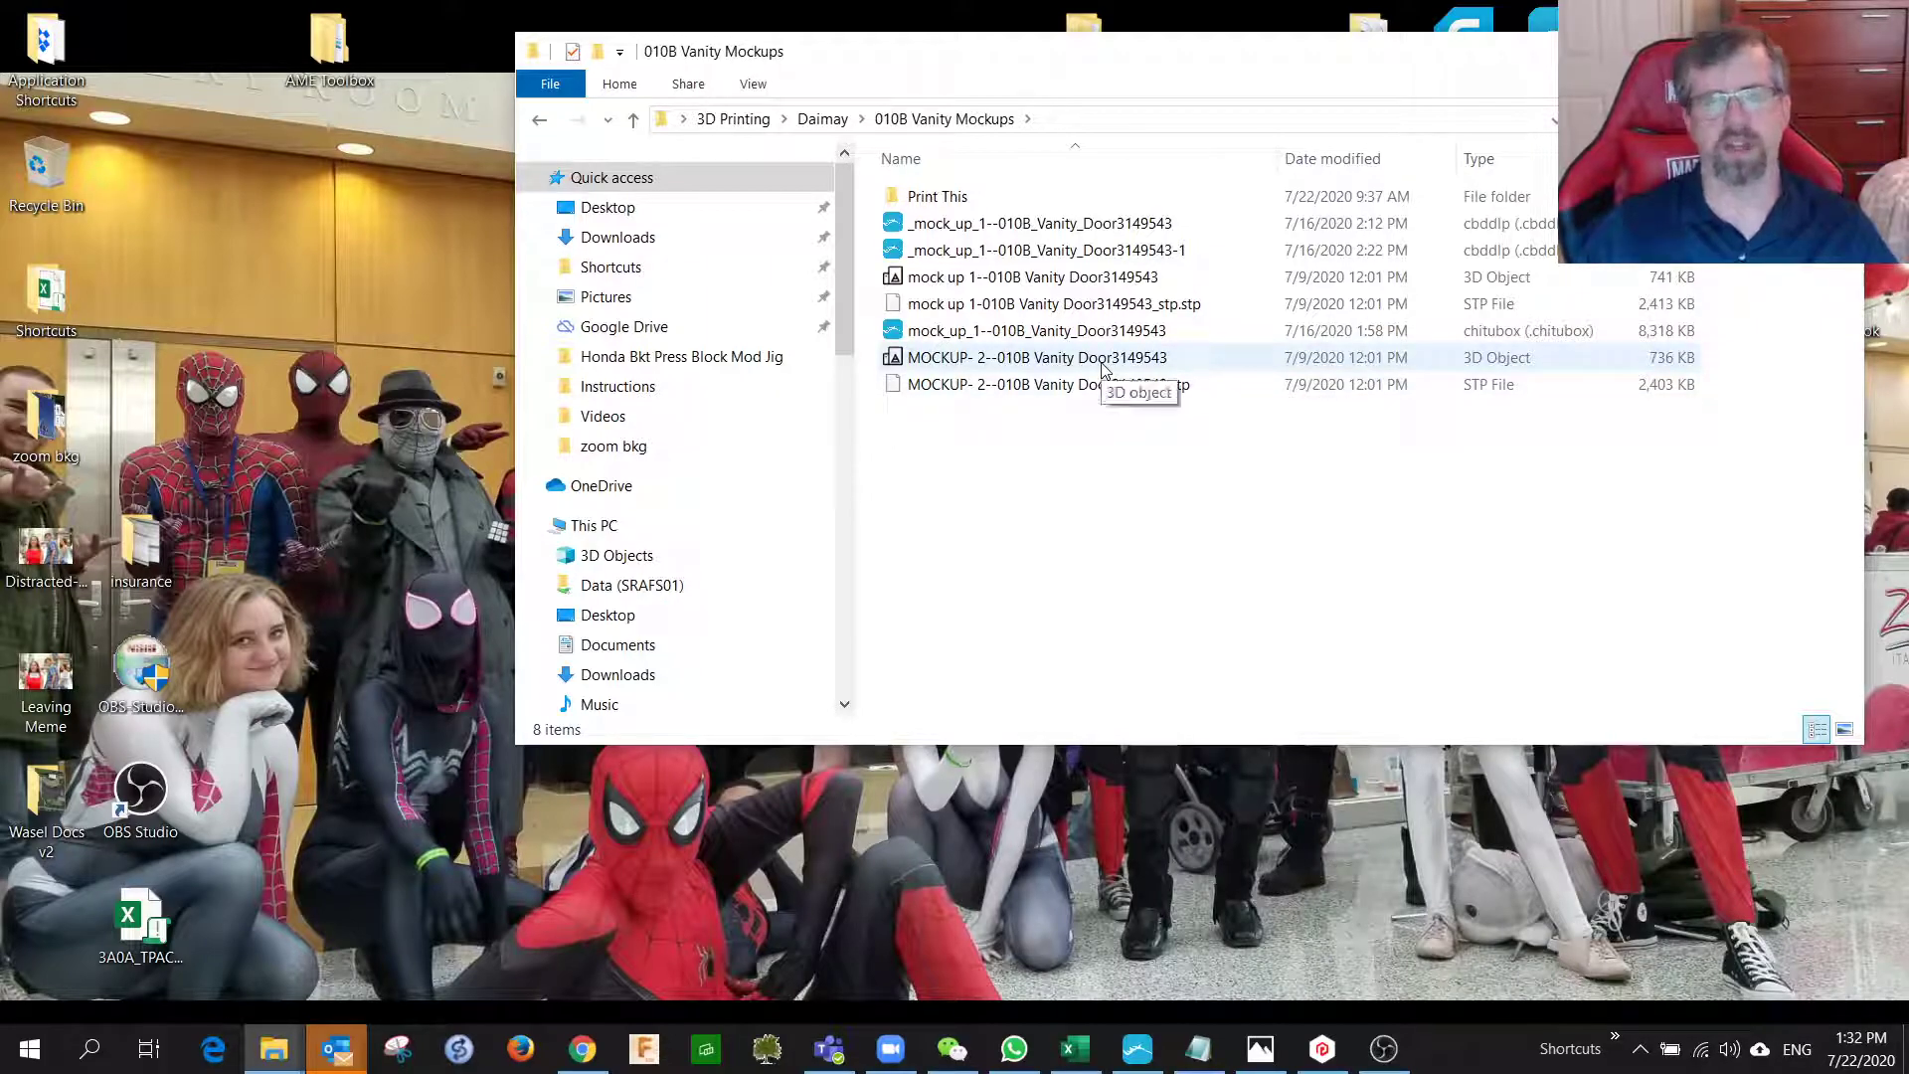
{"action": "left_click", "coordinate": [1109, 368]}
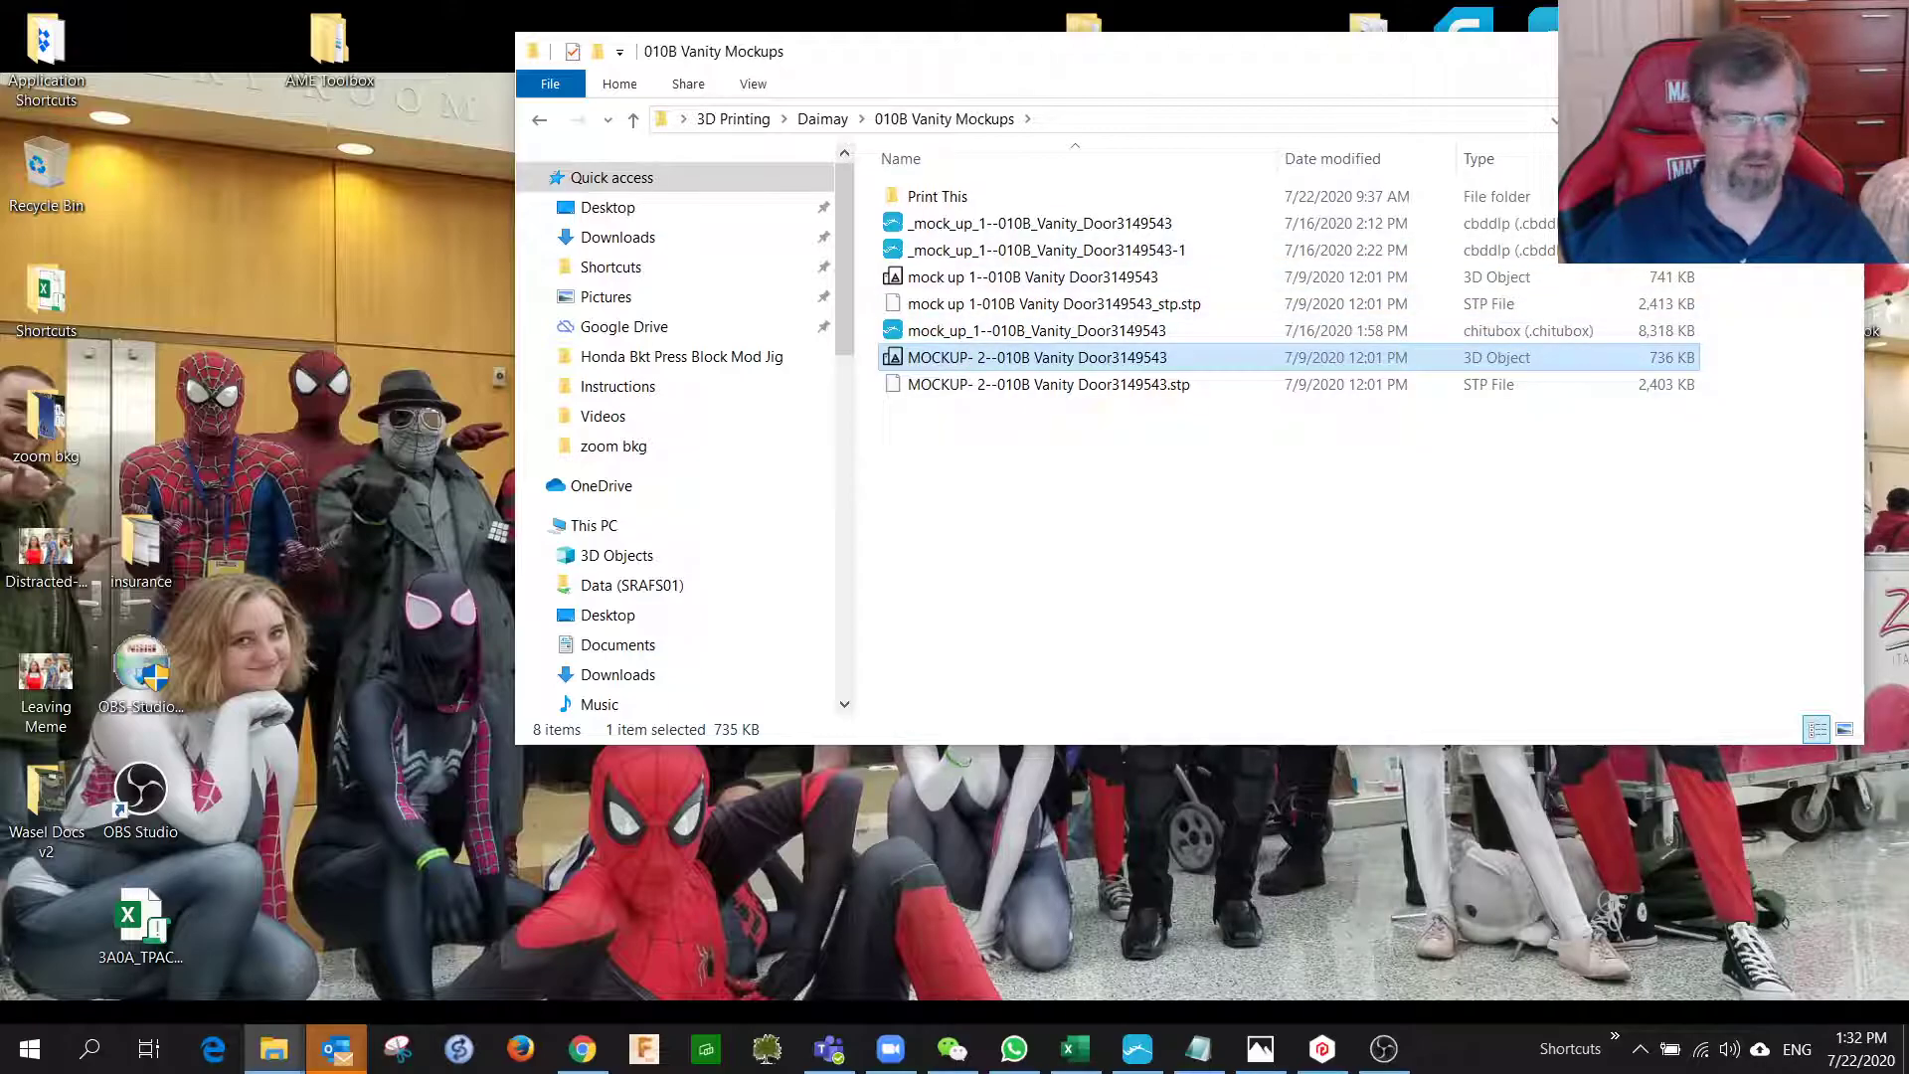
{"action": "left_click", "coordinate": [1722, 49]}
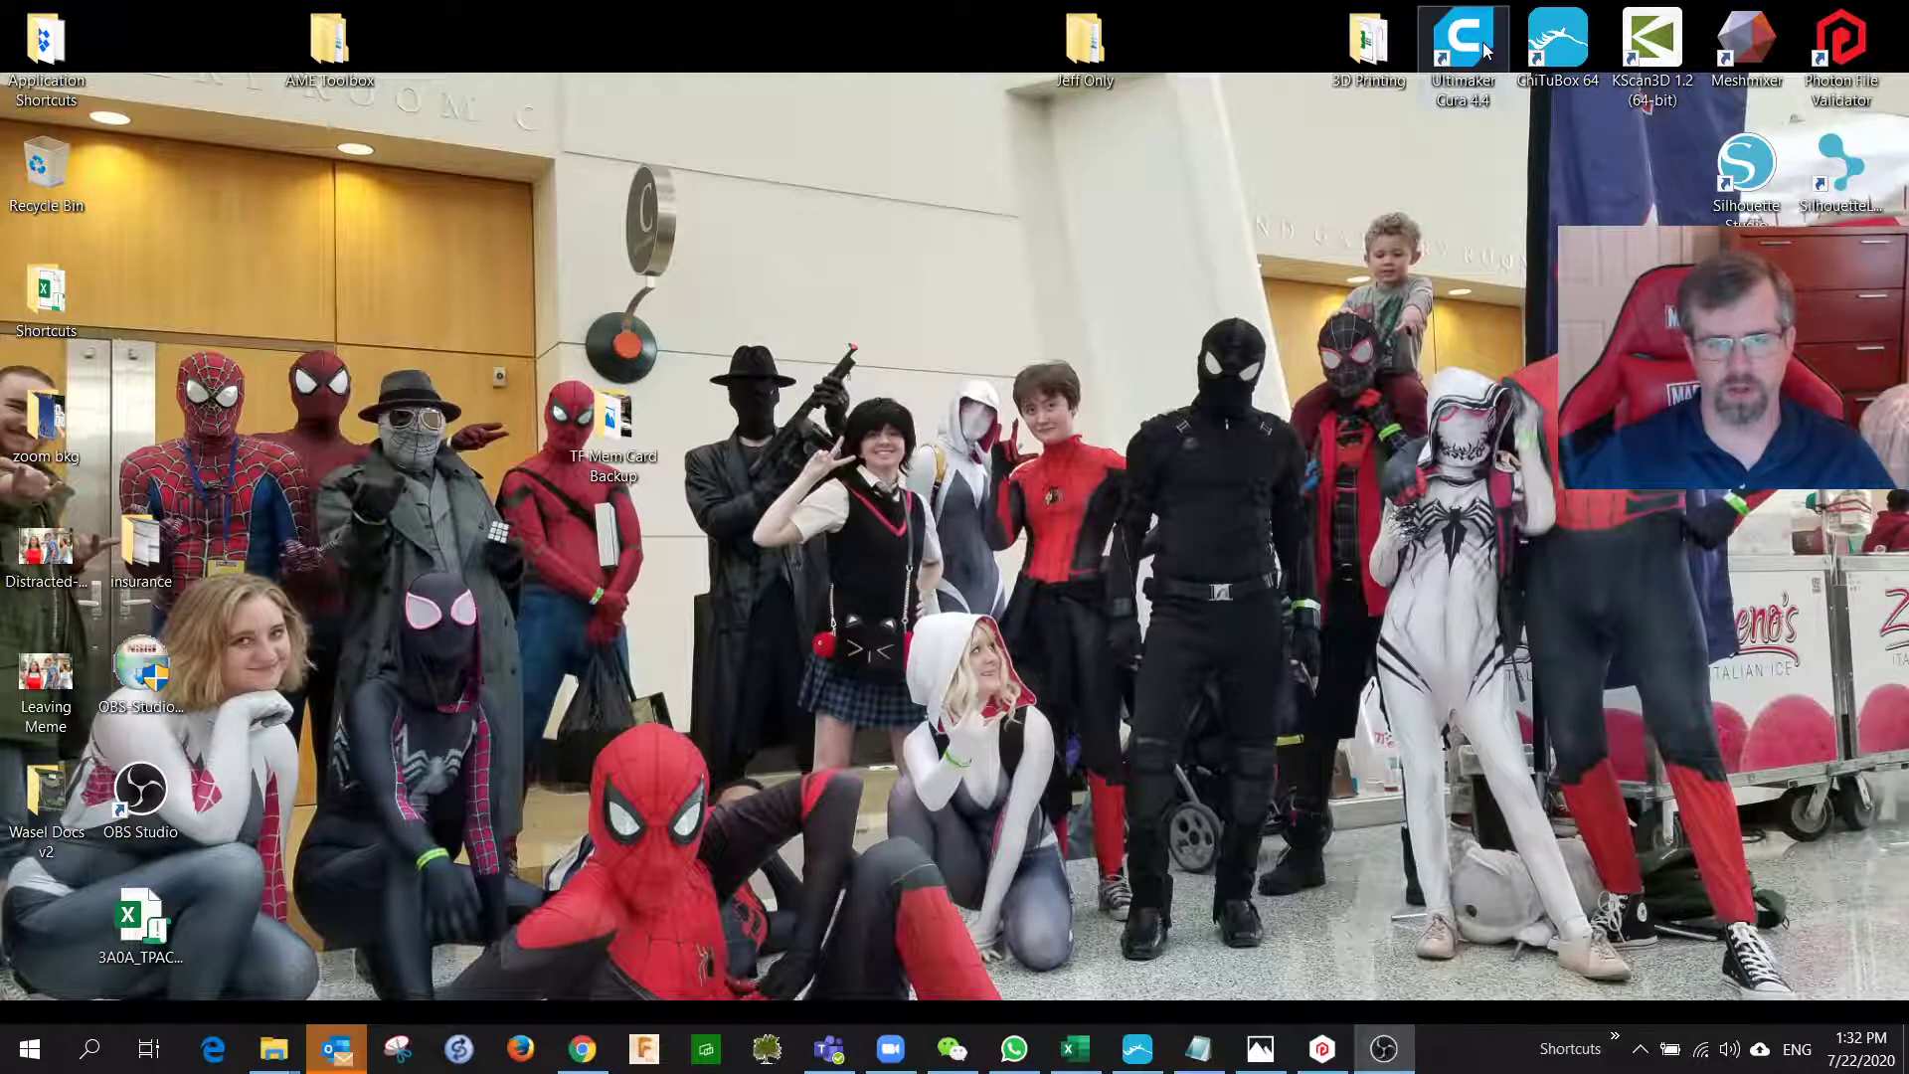
Switch to the running ChiTuBox program and move its window clear of the desktop shortcuts.
{"action": "left_click", "coordinate": [1544, 43]}
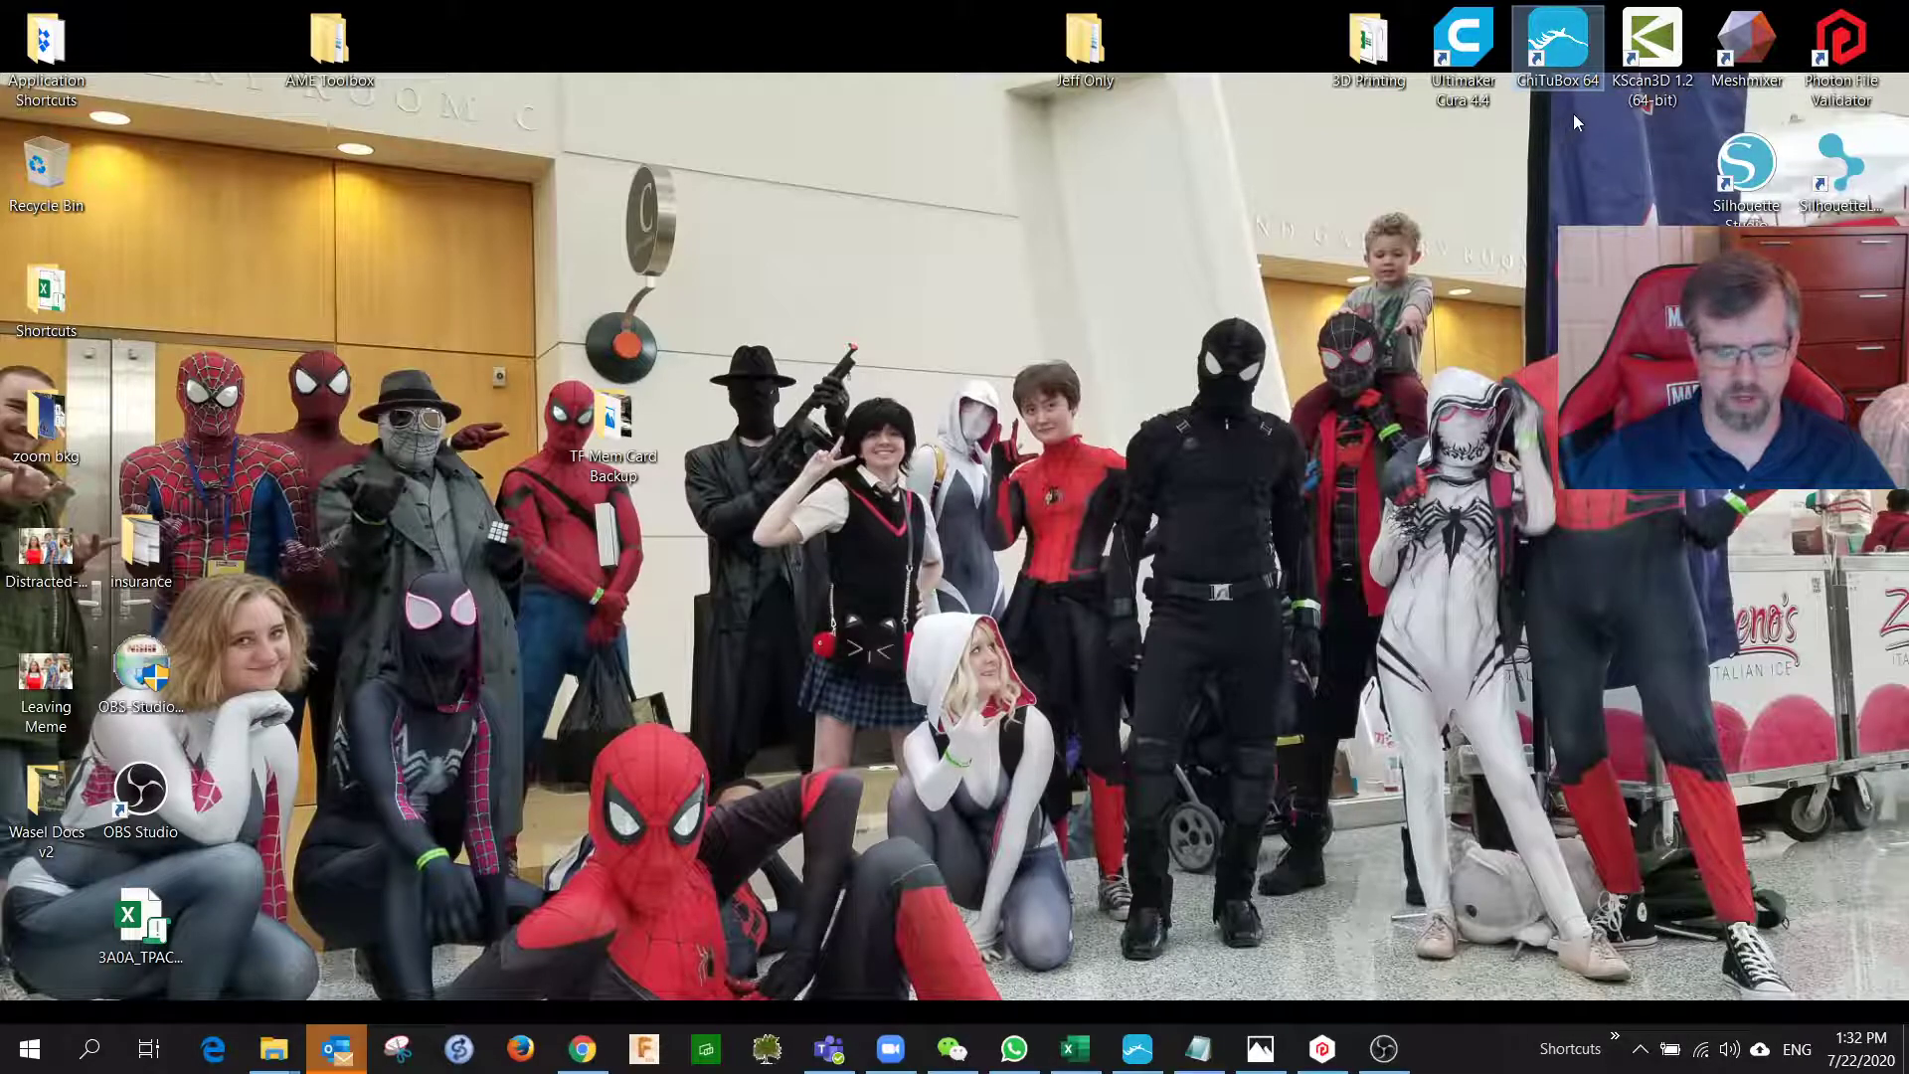
{"action": "left_click", "coordinate": [1833, 50]}
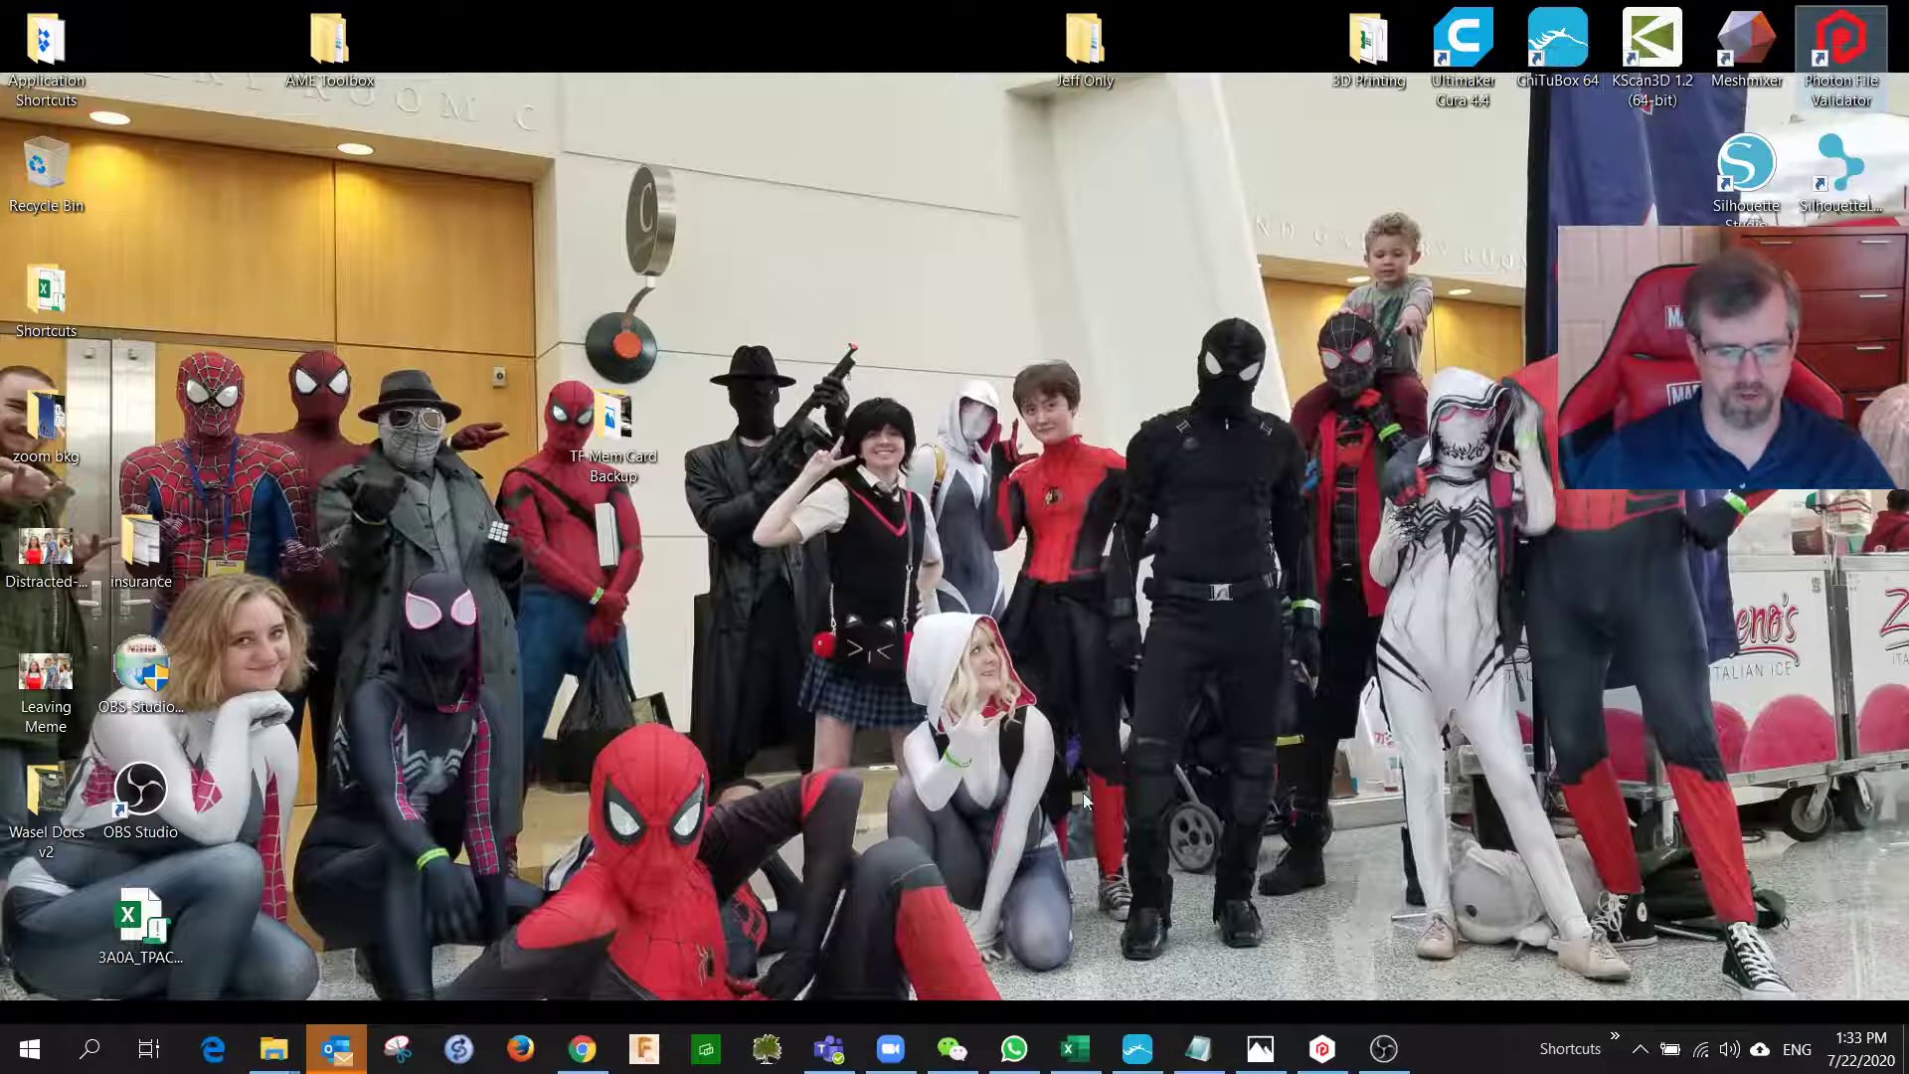
{"action": "left_click", "coordinate": [1137, 1051]}
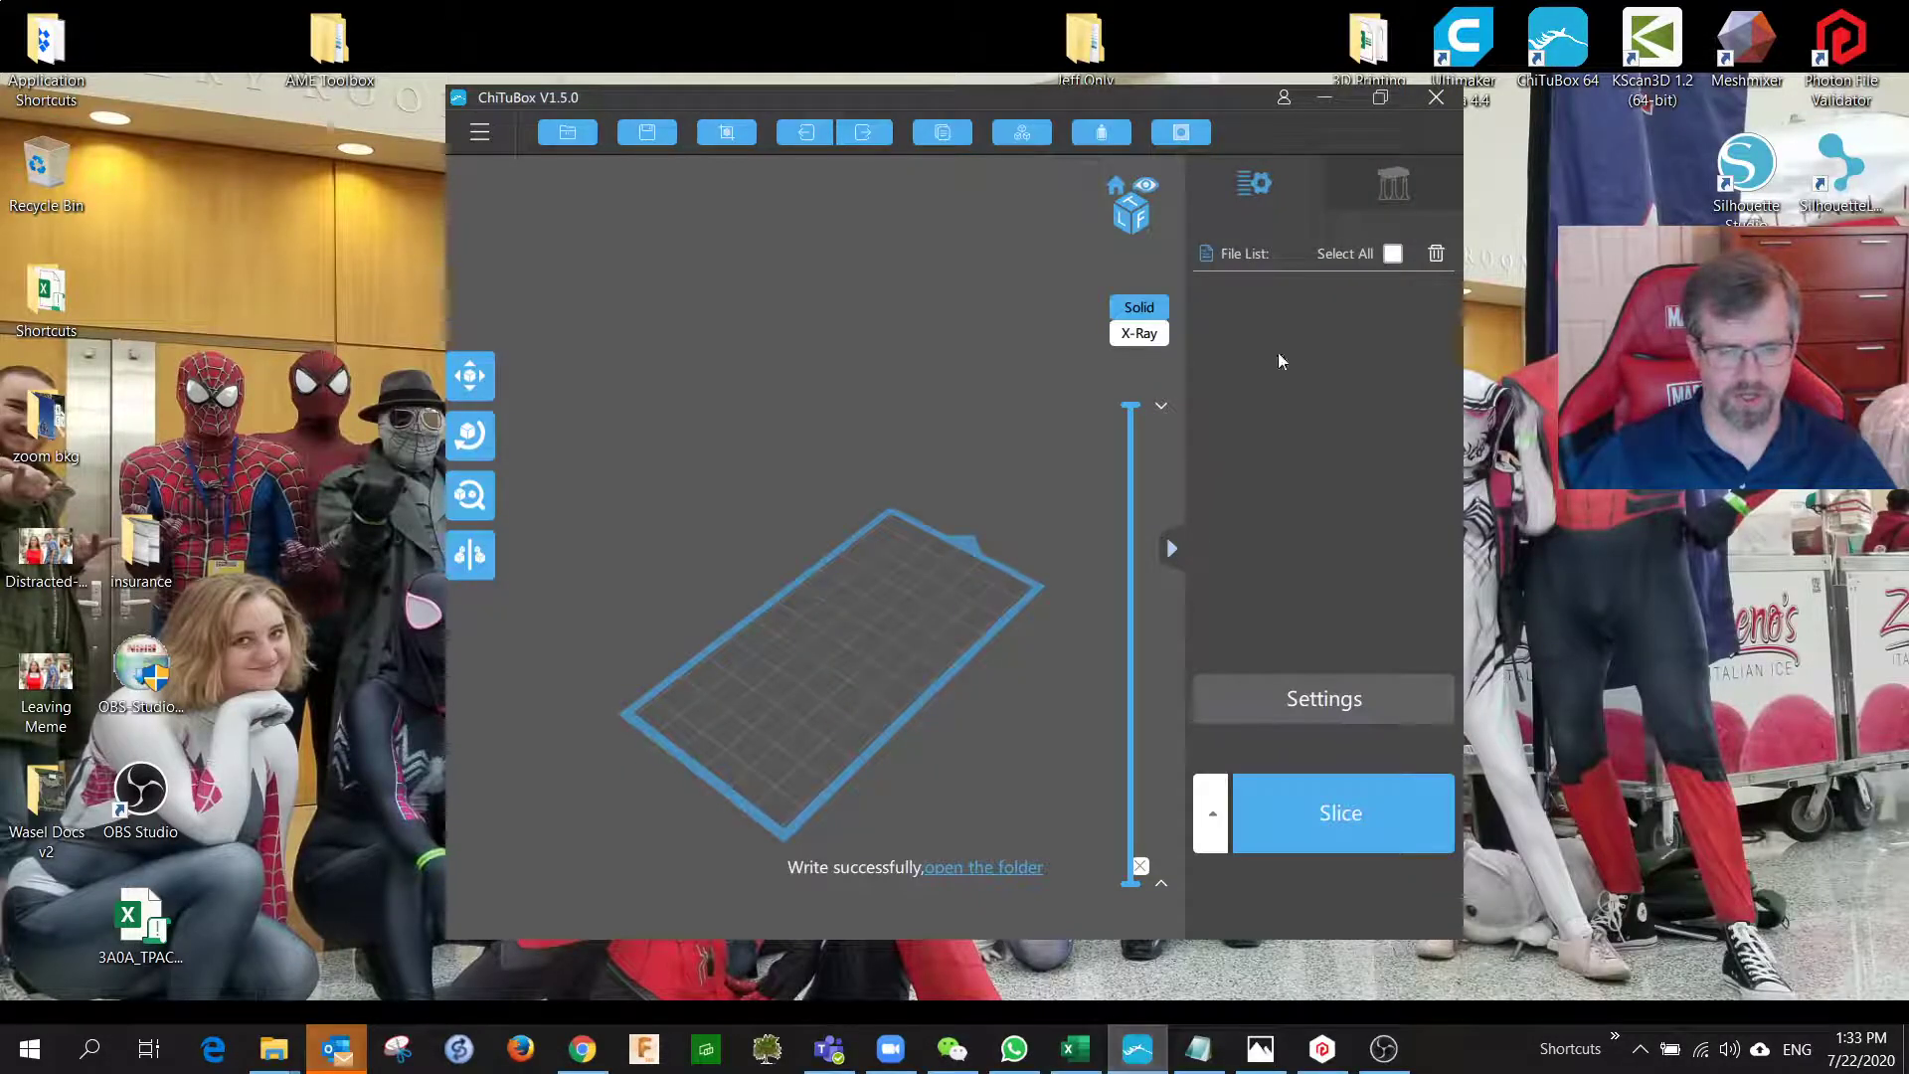
{"action": "left_click_drag", "start_coordinate": [1224, 100], "coordinate": [992, 52]}
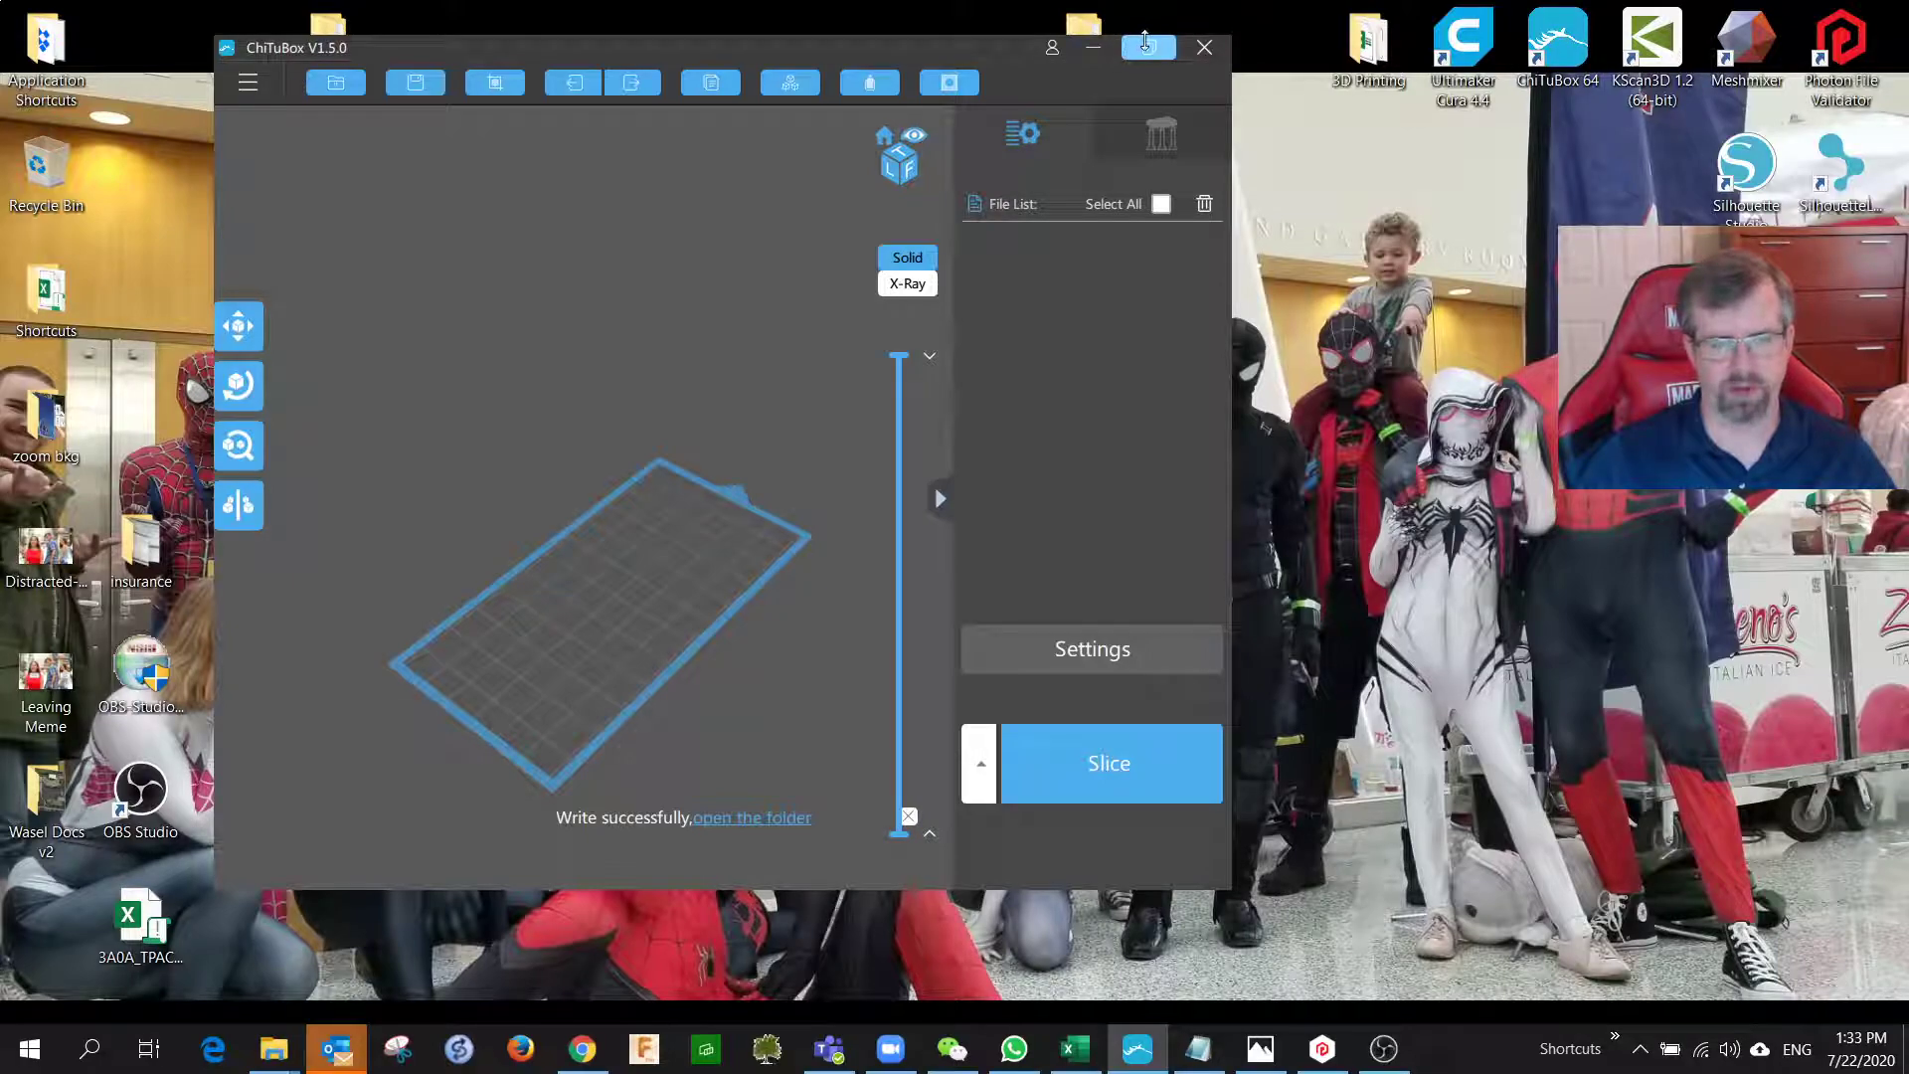
{"action": "left_click_drag", "start_coordinate": [949, 46], "coordinate": [838, 32]}
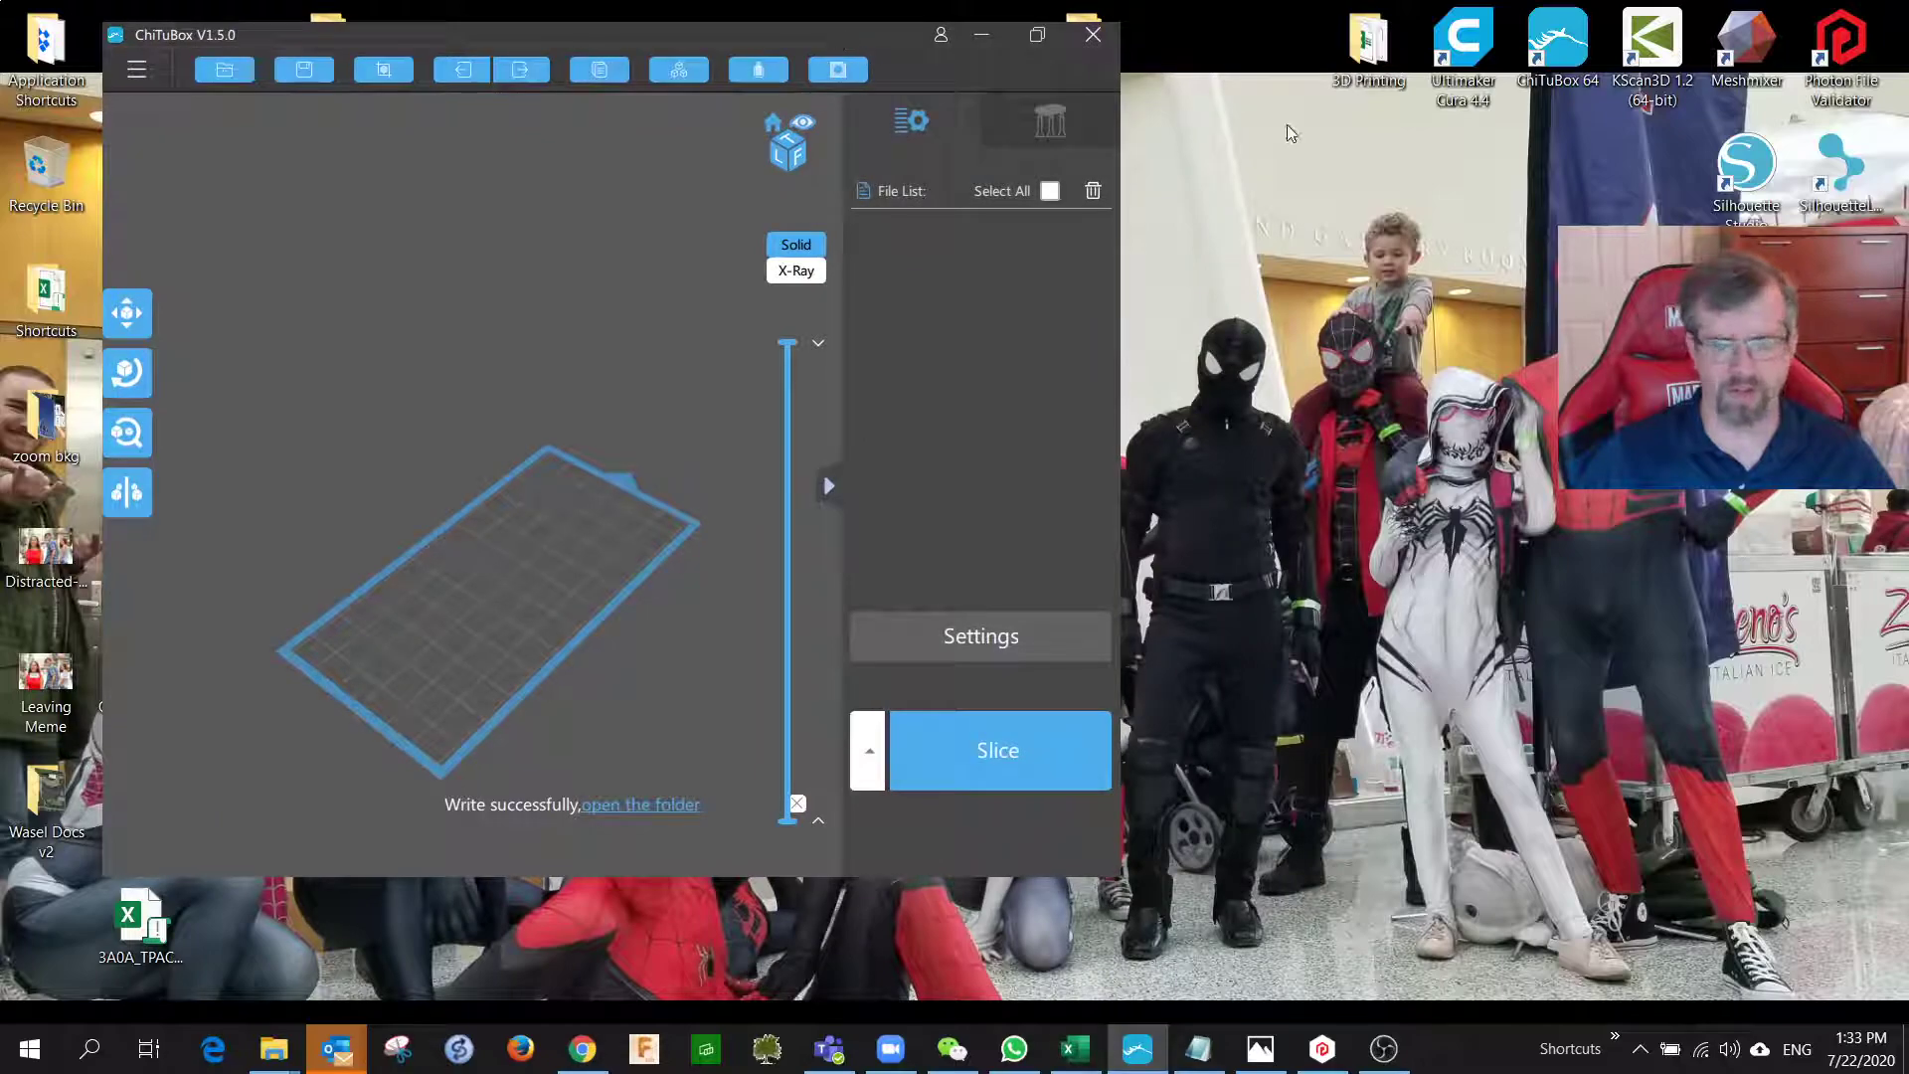
Check the graphics processor choices offered for running the ChiTuBox desktop shortcut.
{"action": "right_click", "coordinate": [1564, 45]}
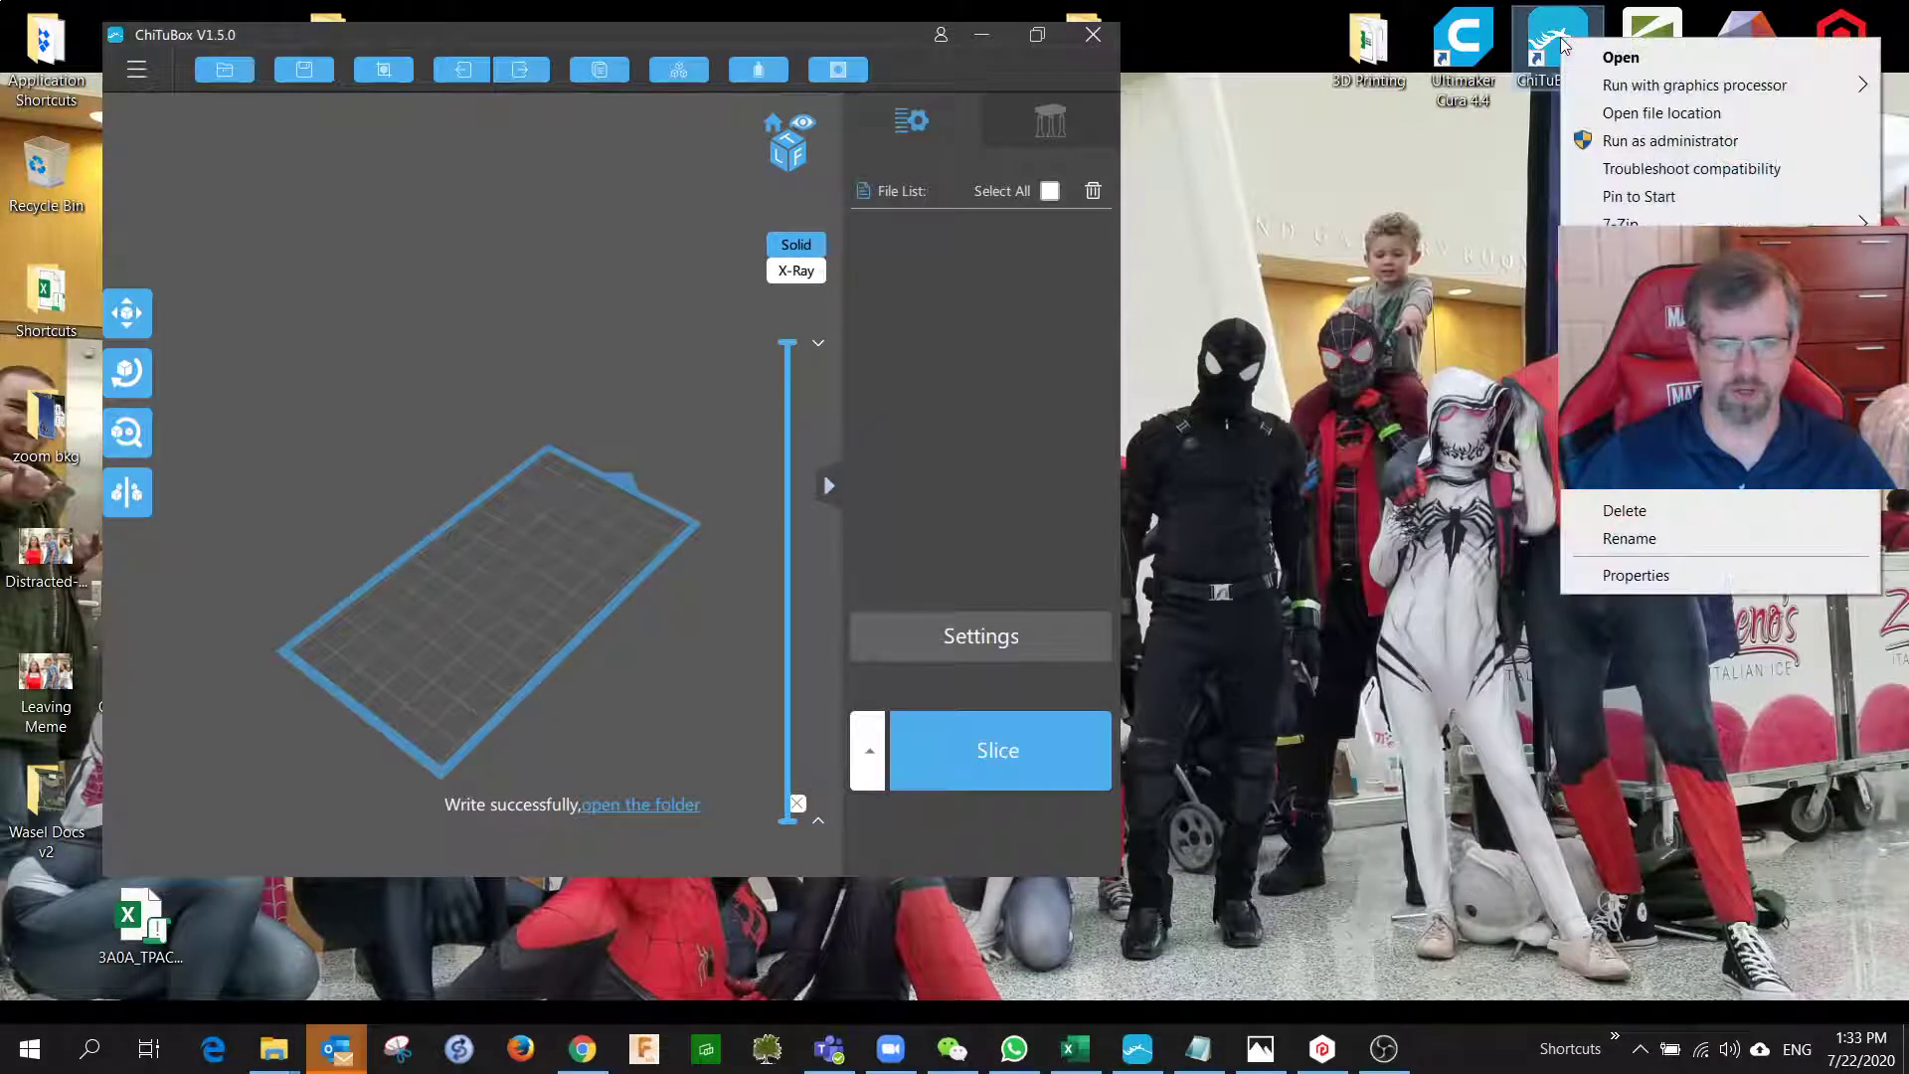
{"action": "mouse_move", "coordinate": [1623, 91]}
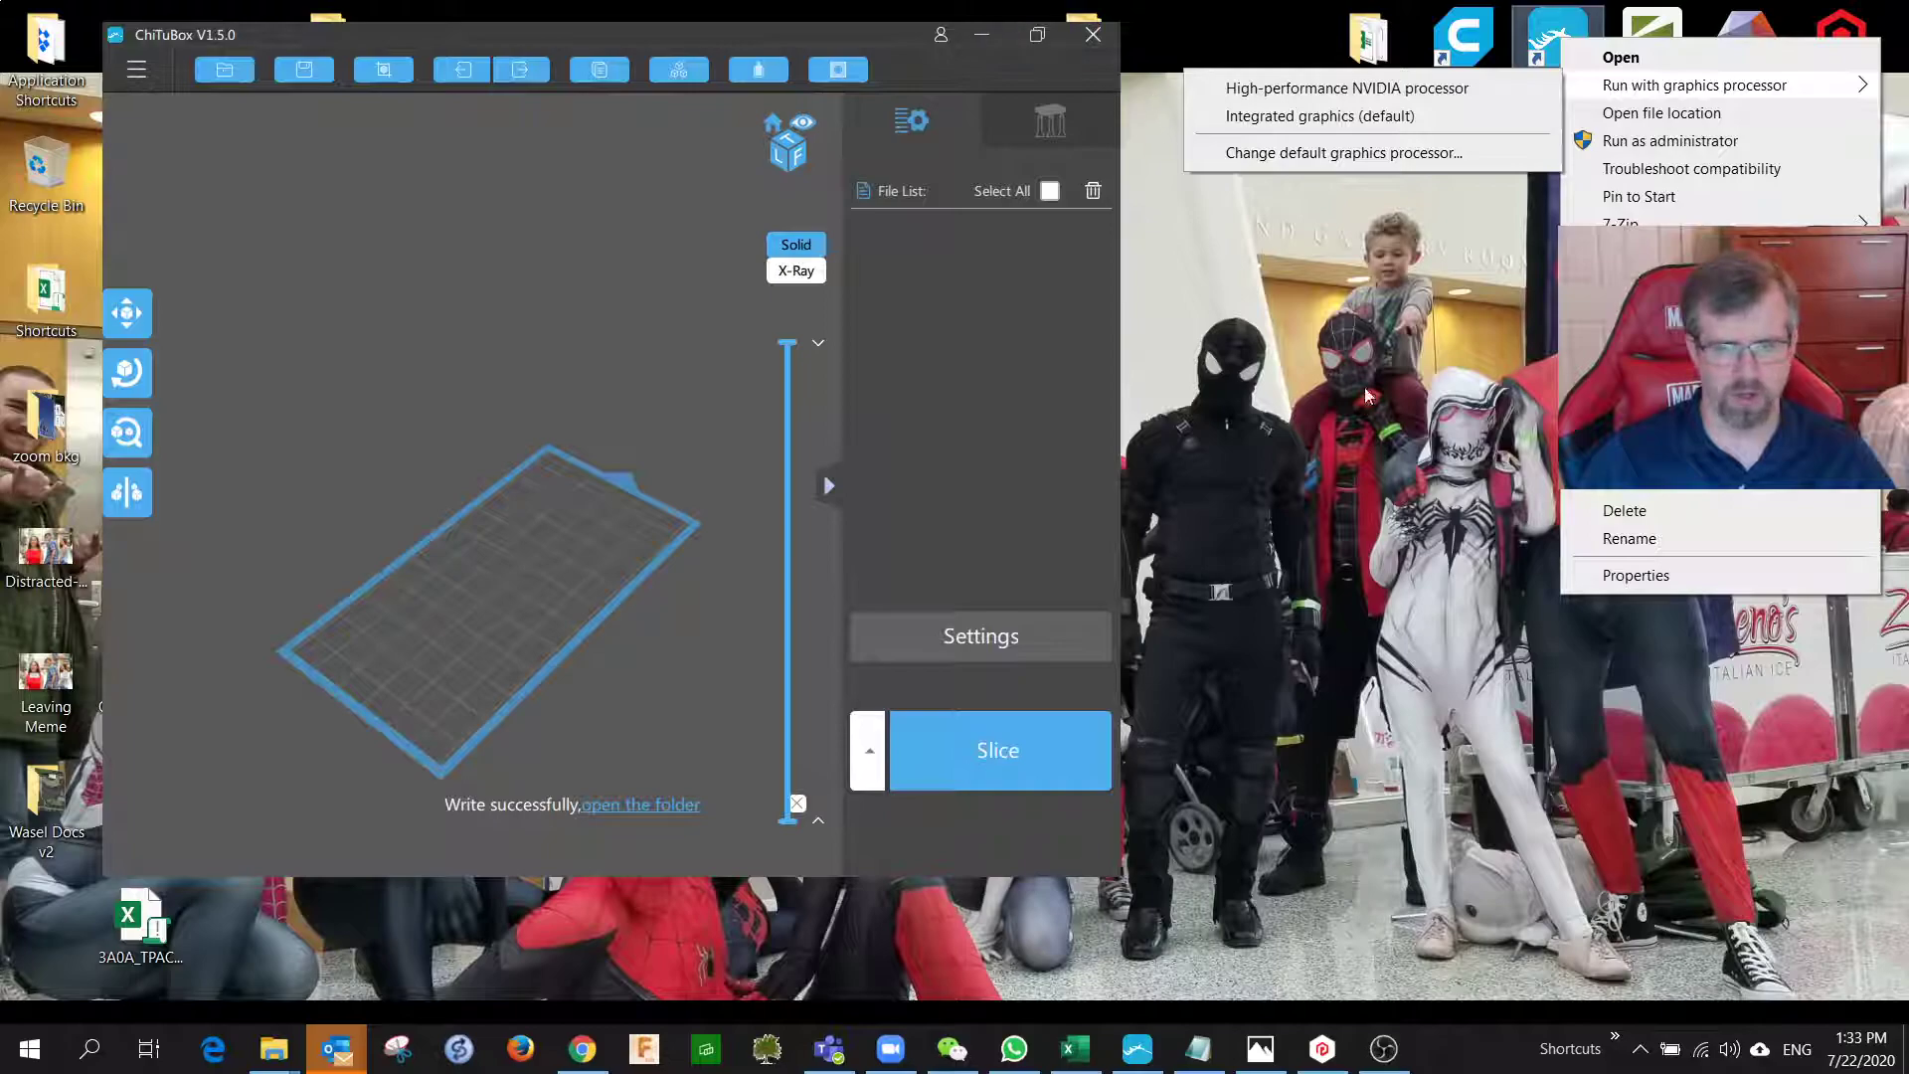
{"action": "left_click", "coordinate": [1392, 320]}
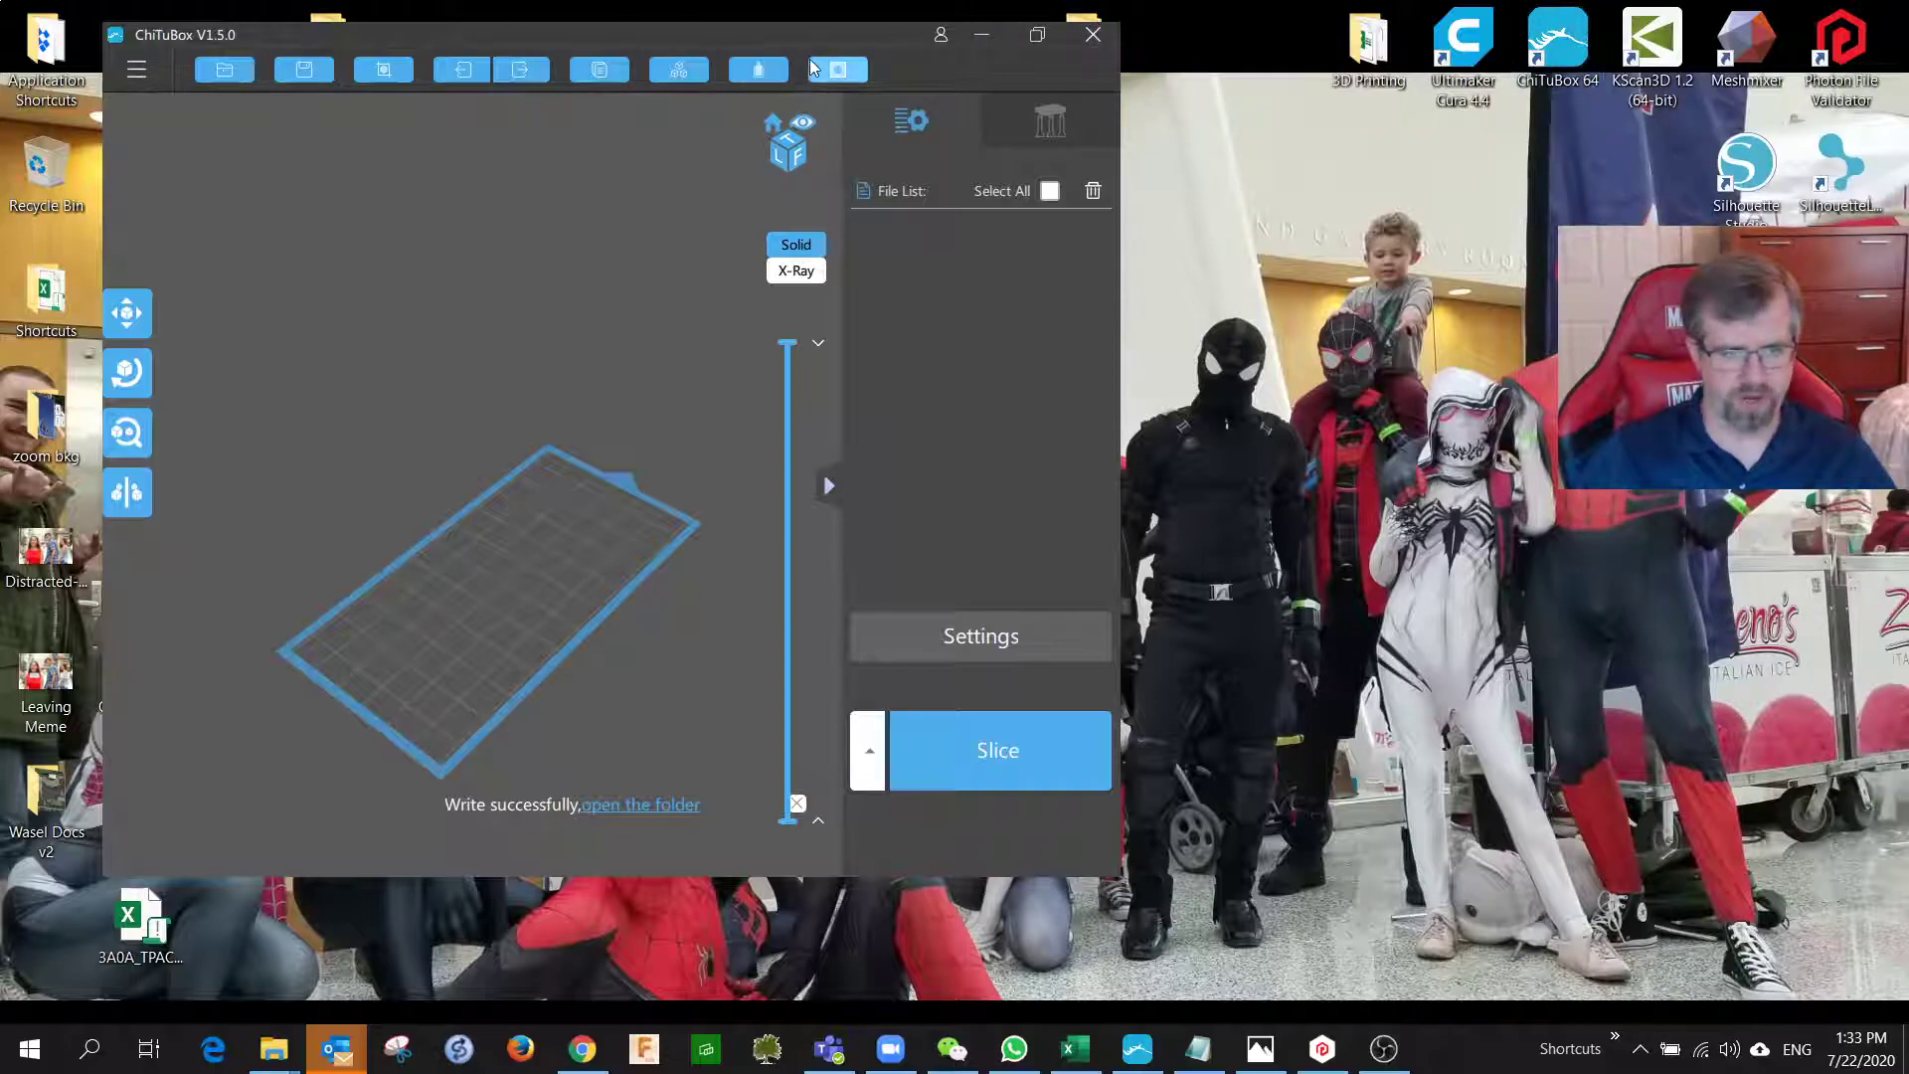
Maximize the ChiTuBox window, open the slicing settings and examine the mirror options for the ELEGOO MARS.
{"action": "left_click", "coordinate": [1037, 36]}
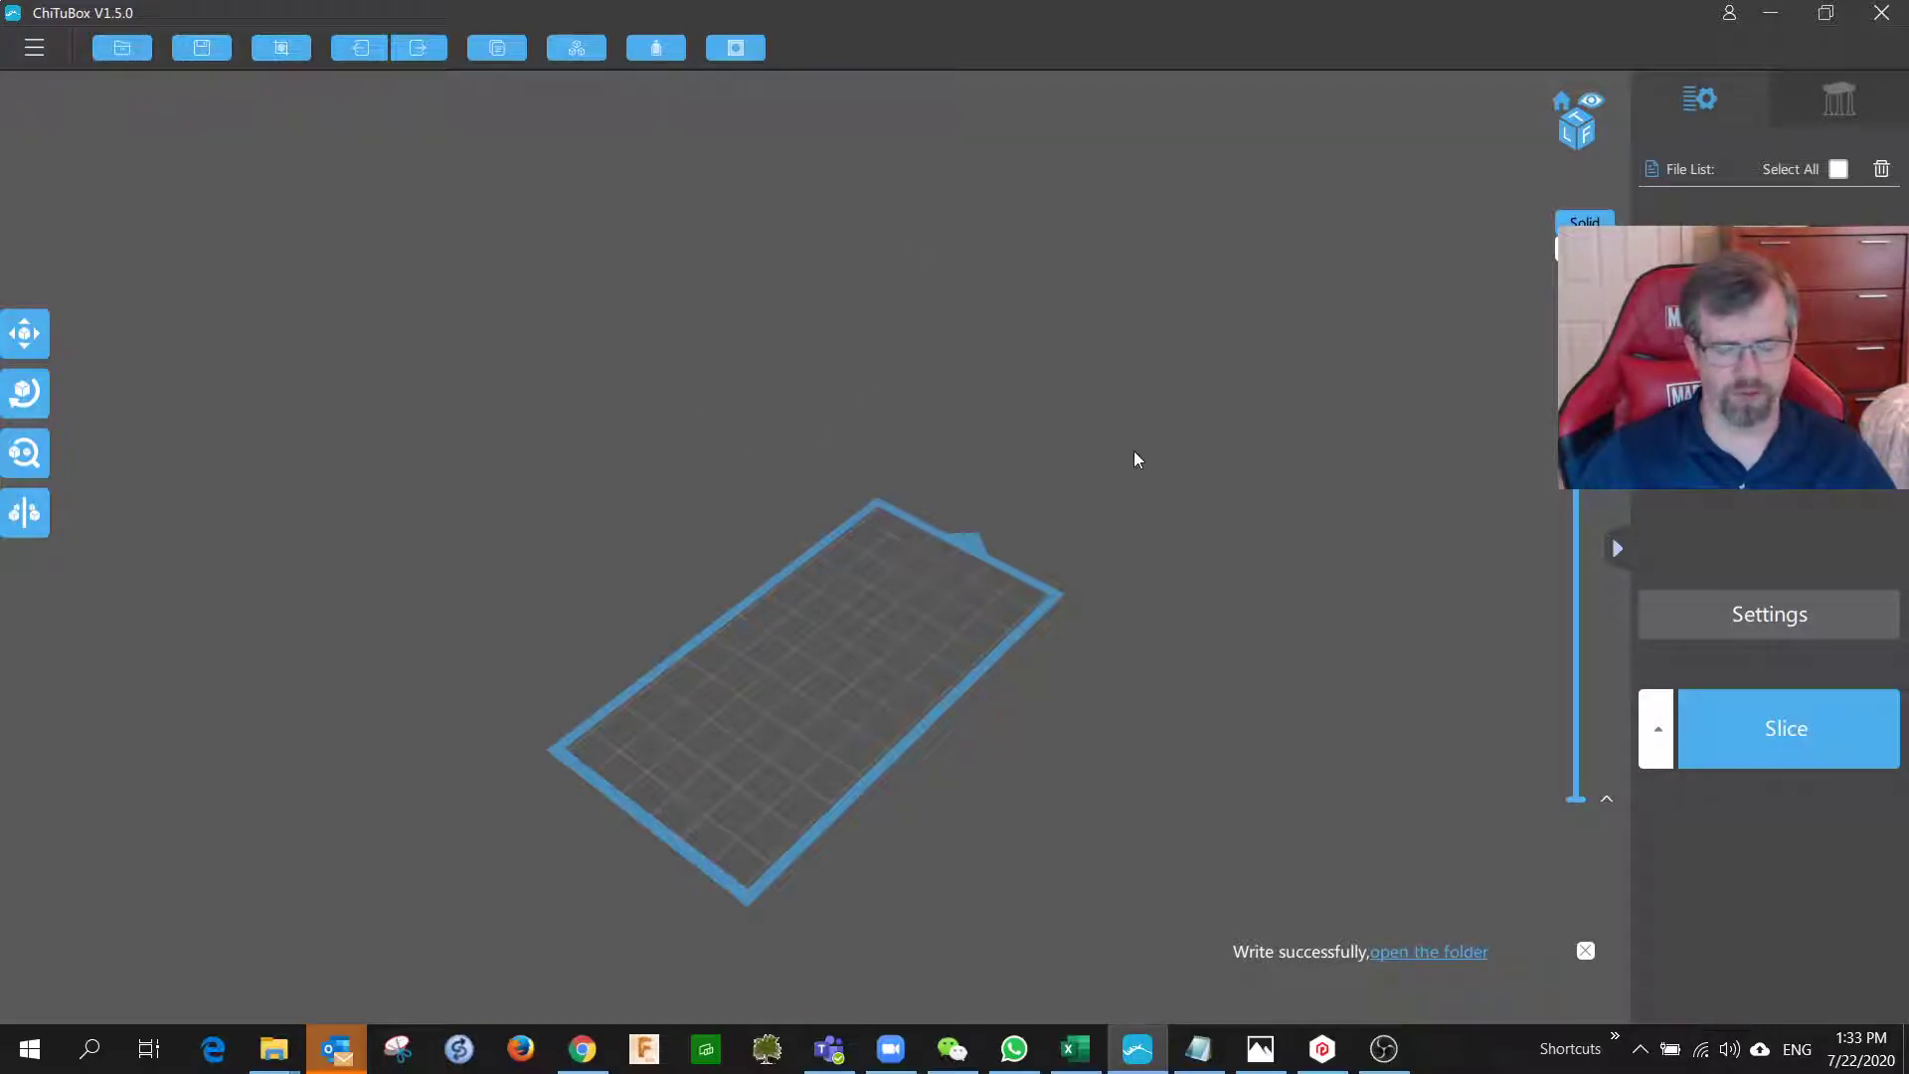
{"action": "left_click", "coordinate": [1733, 612]}
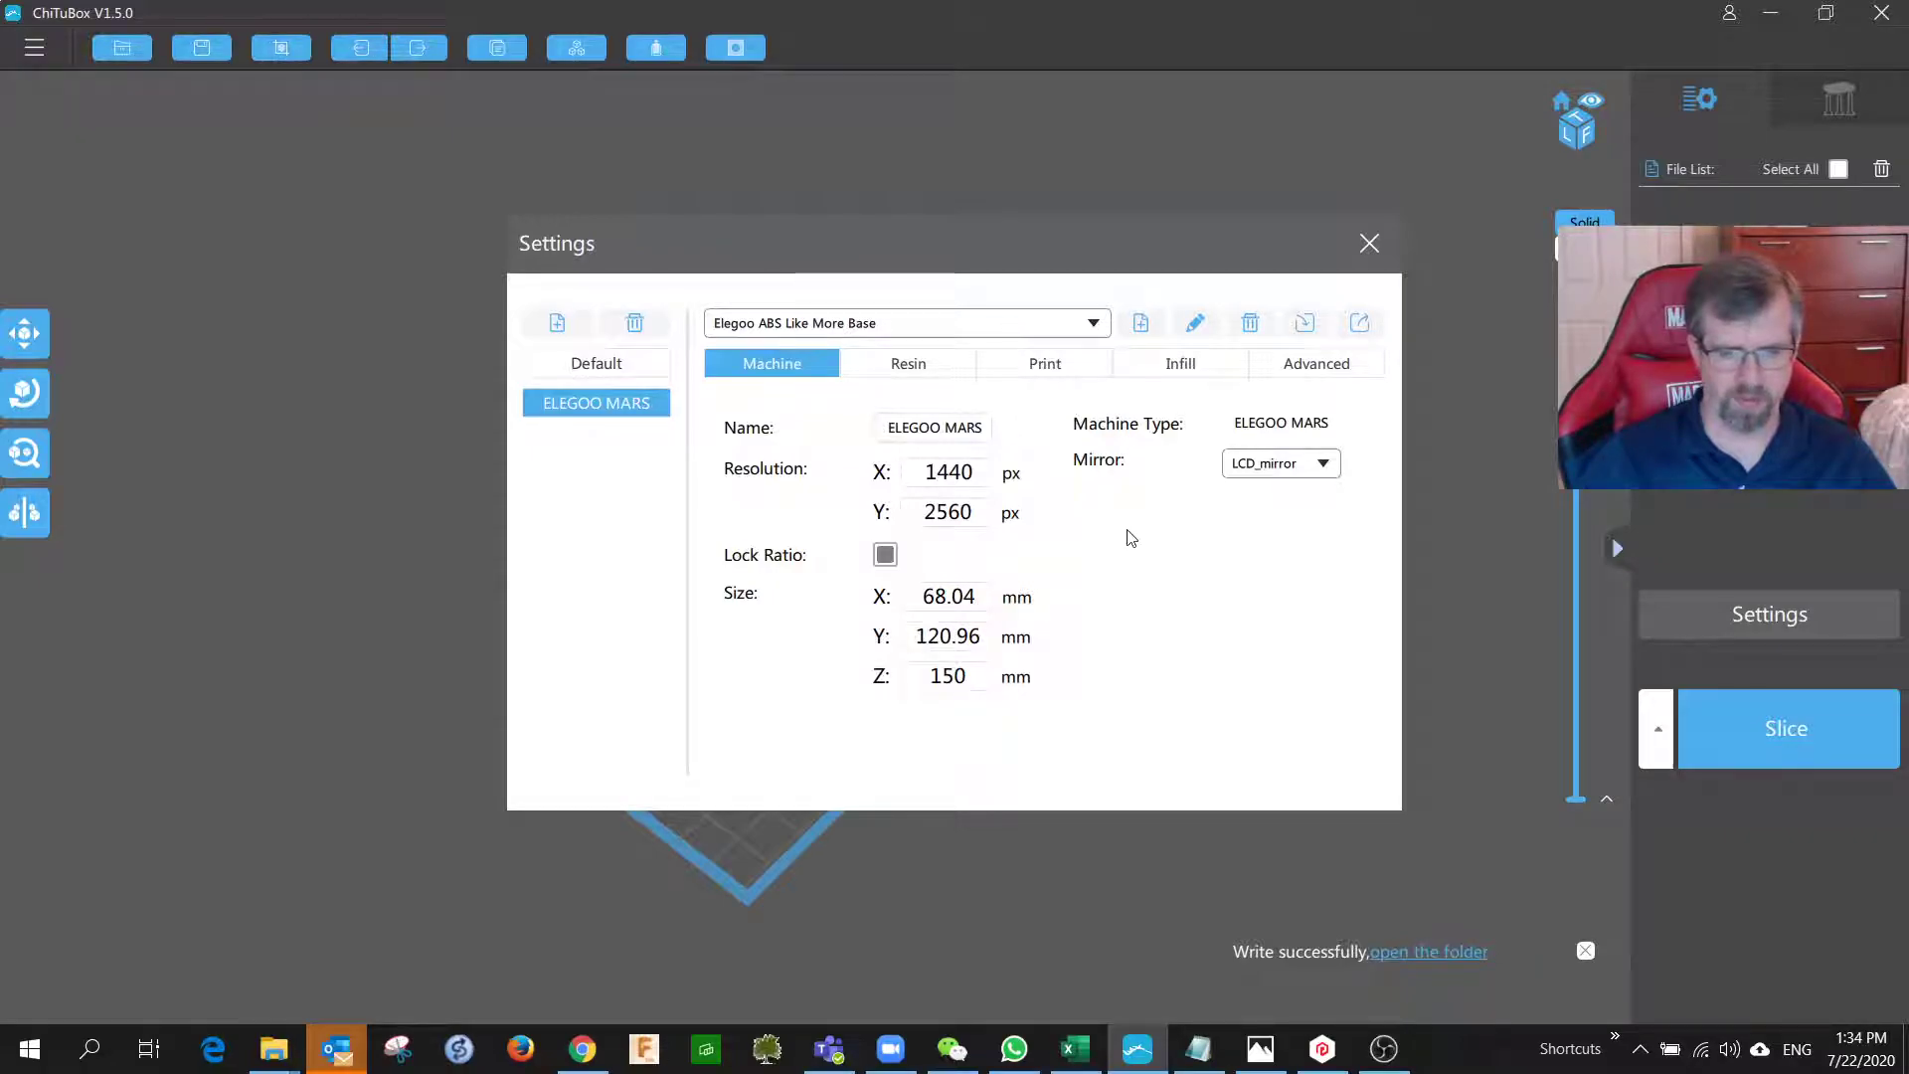
{"action": "left_click", "coordinate": [1324, 465]}
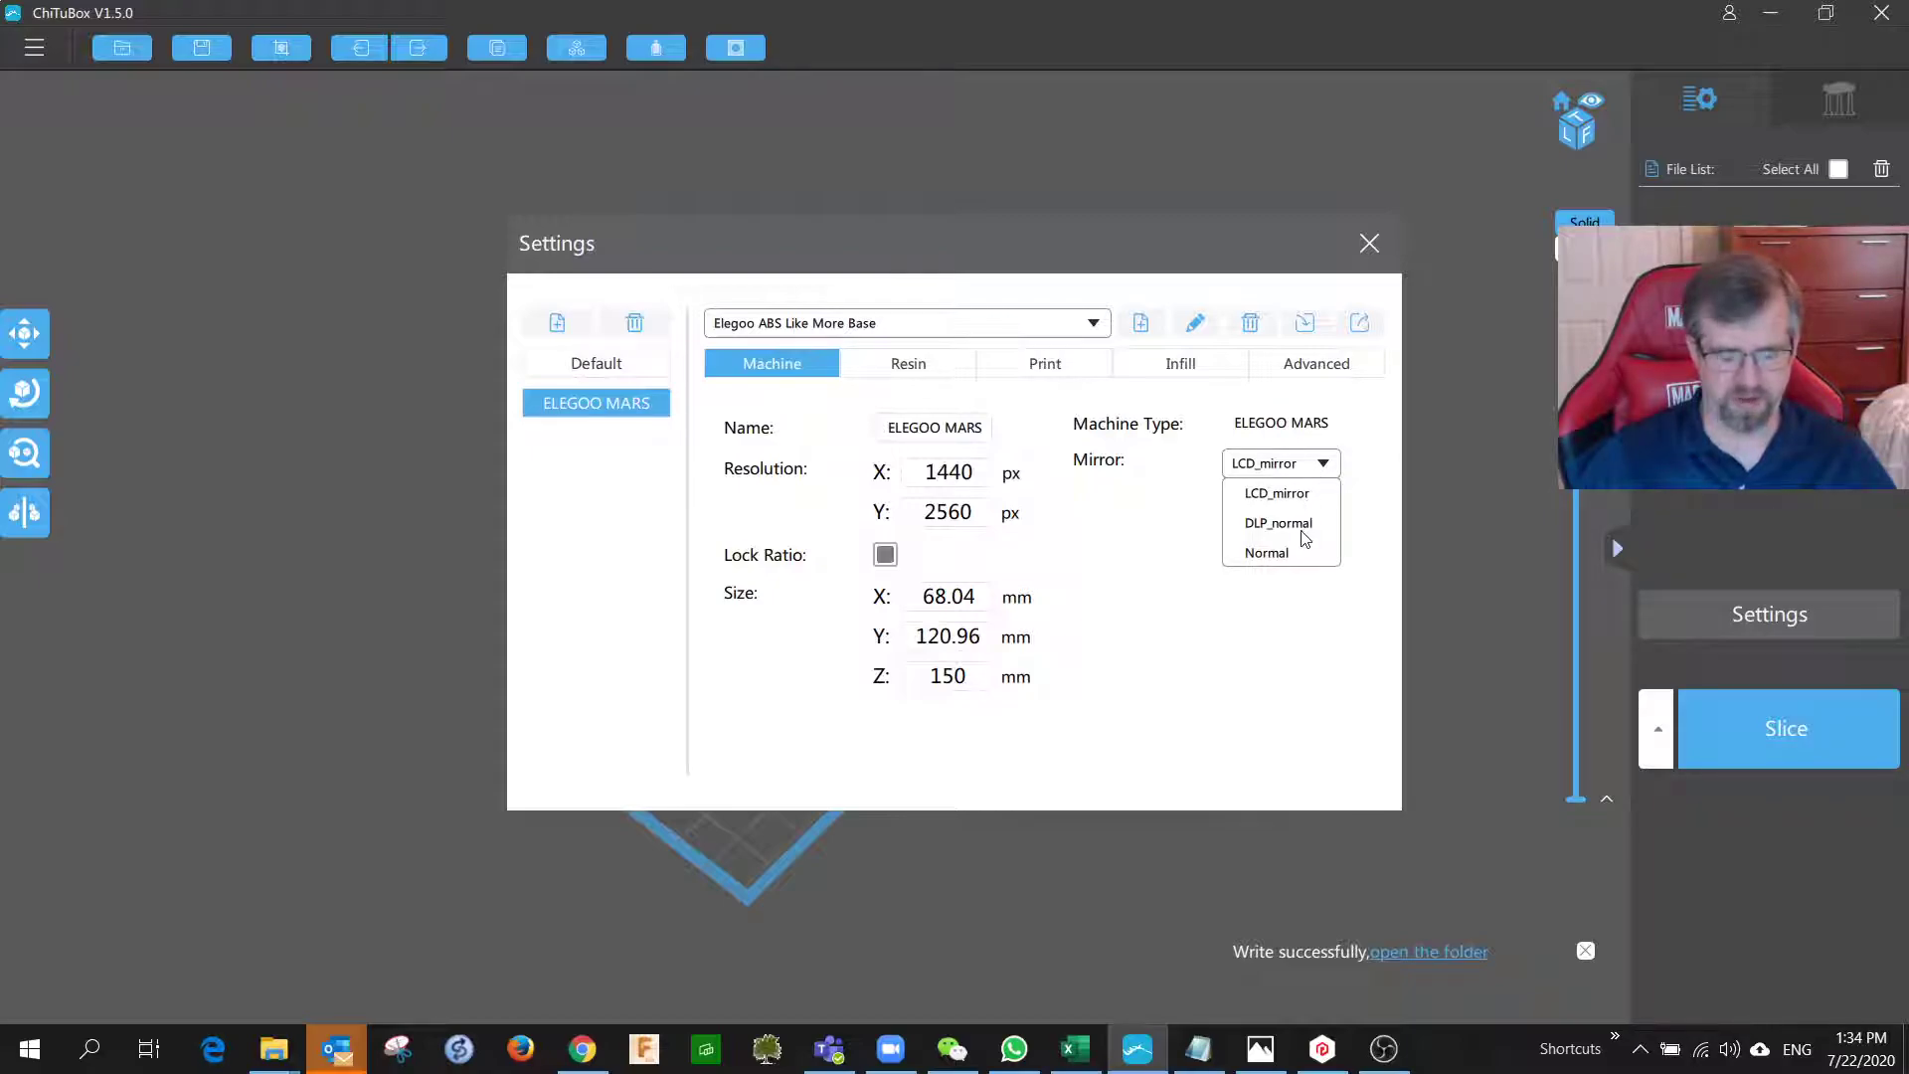
{"action": "left_click", "coordinate": [1176, 522]}
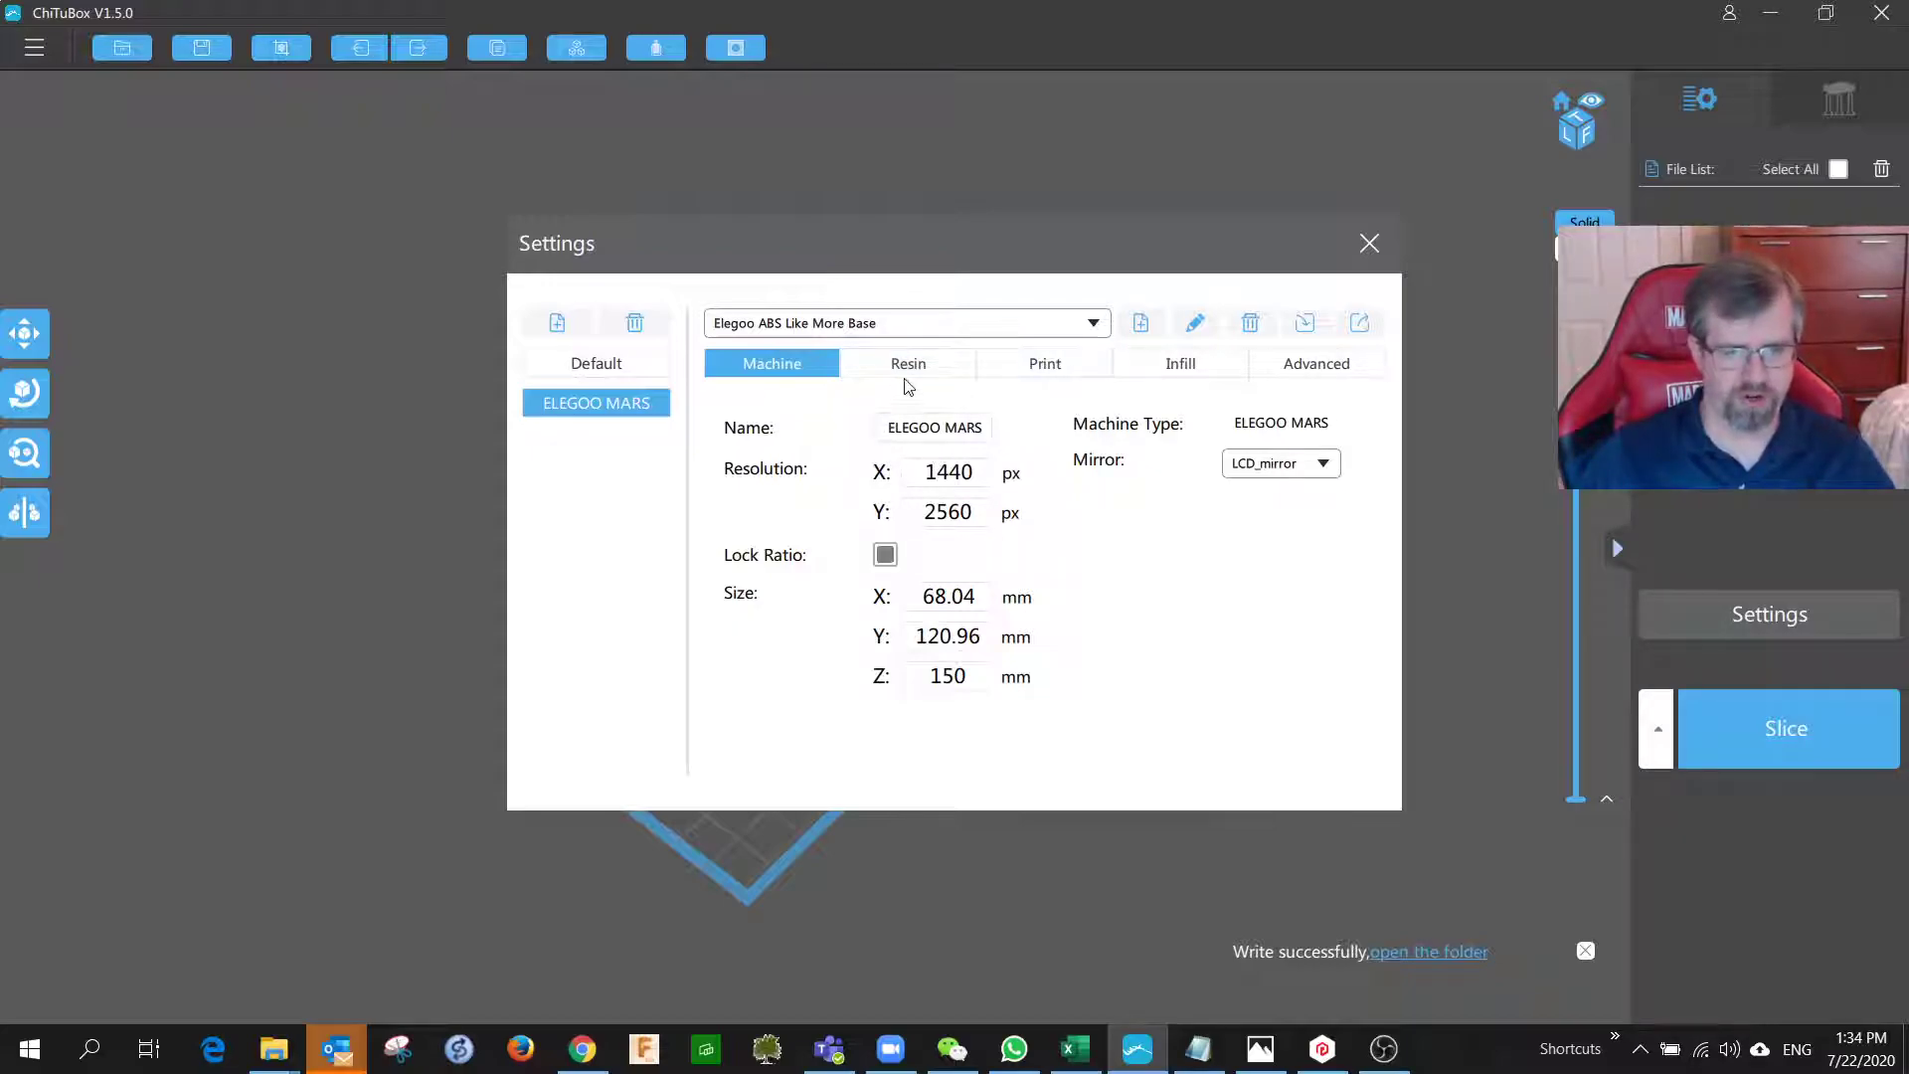
Look through the saved ELEGOO MARS resin profiles, loading Elegoo Siraya Tech Blue followed by Siraya Fast.
{"action": "left_click", "coordinate": [1098, 322]}
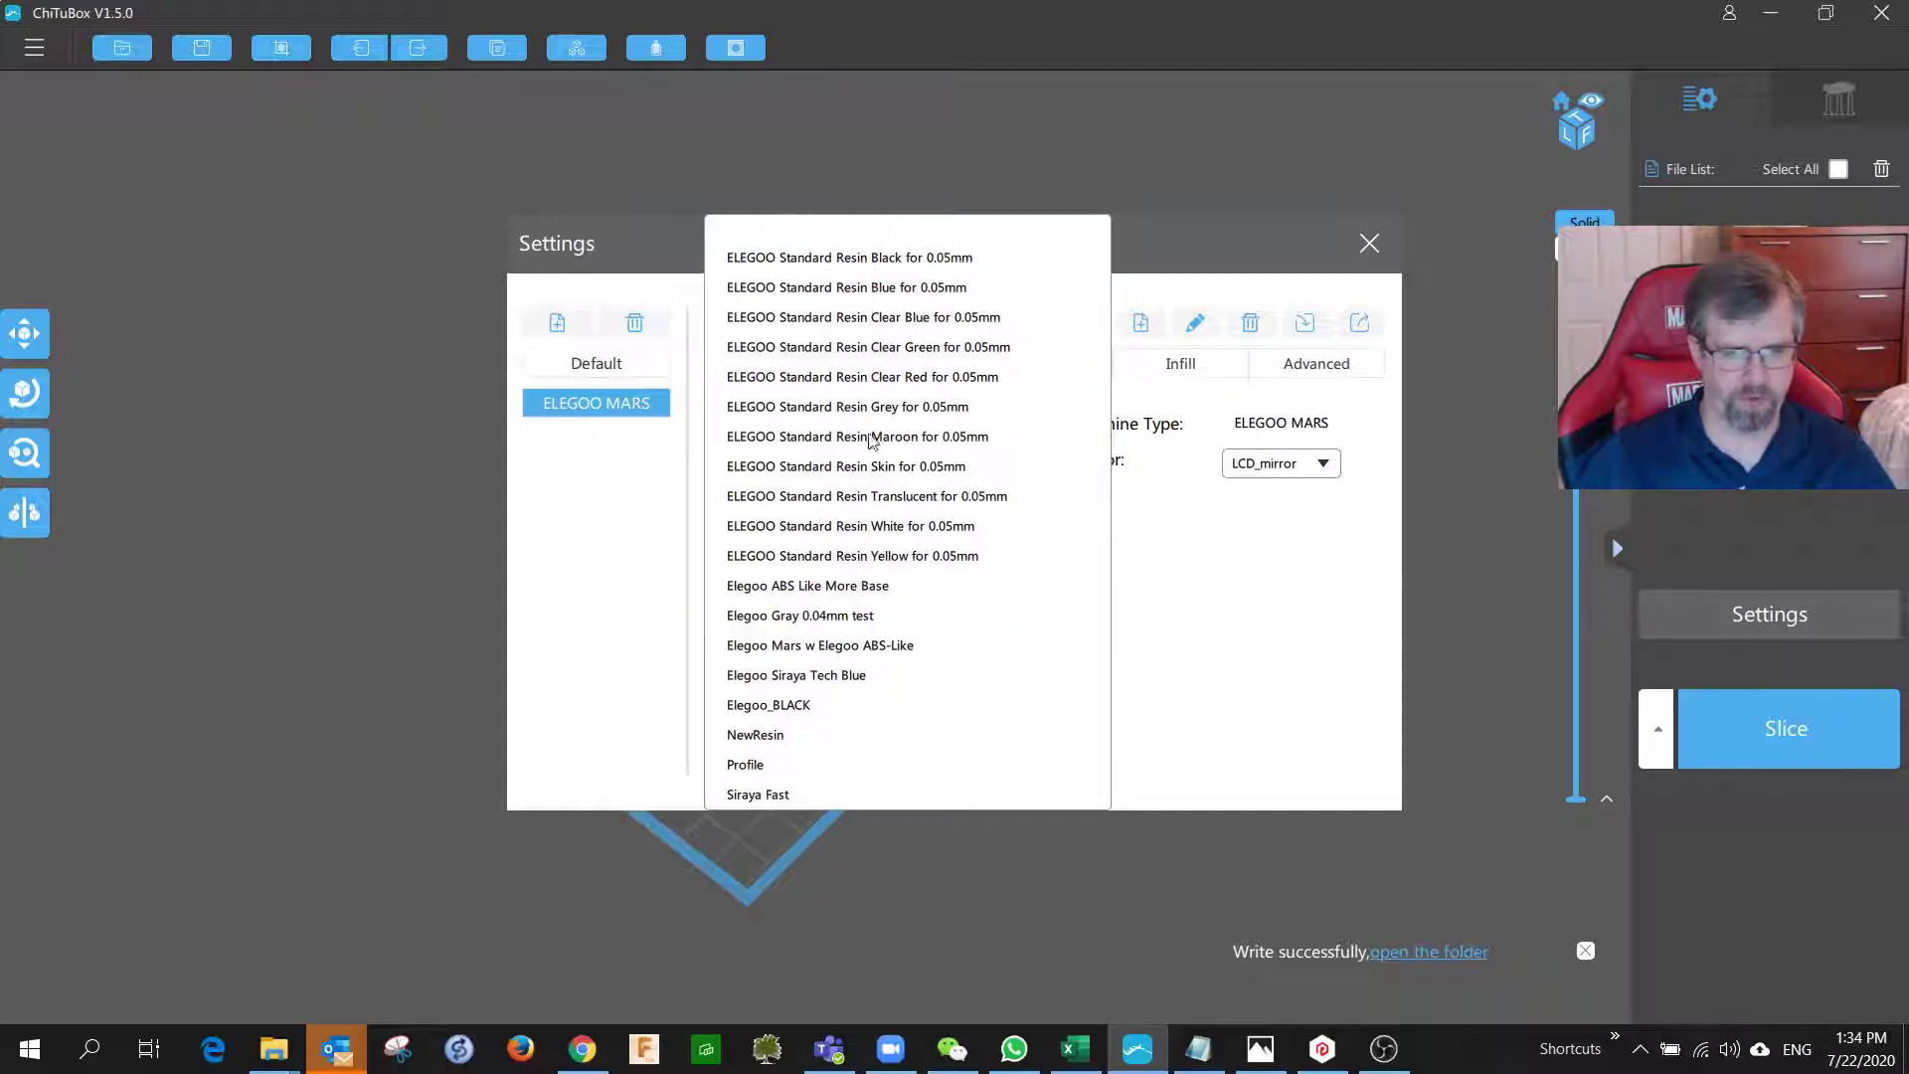
{"action": "left_click", "coordinate": [1163, 593]}
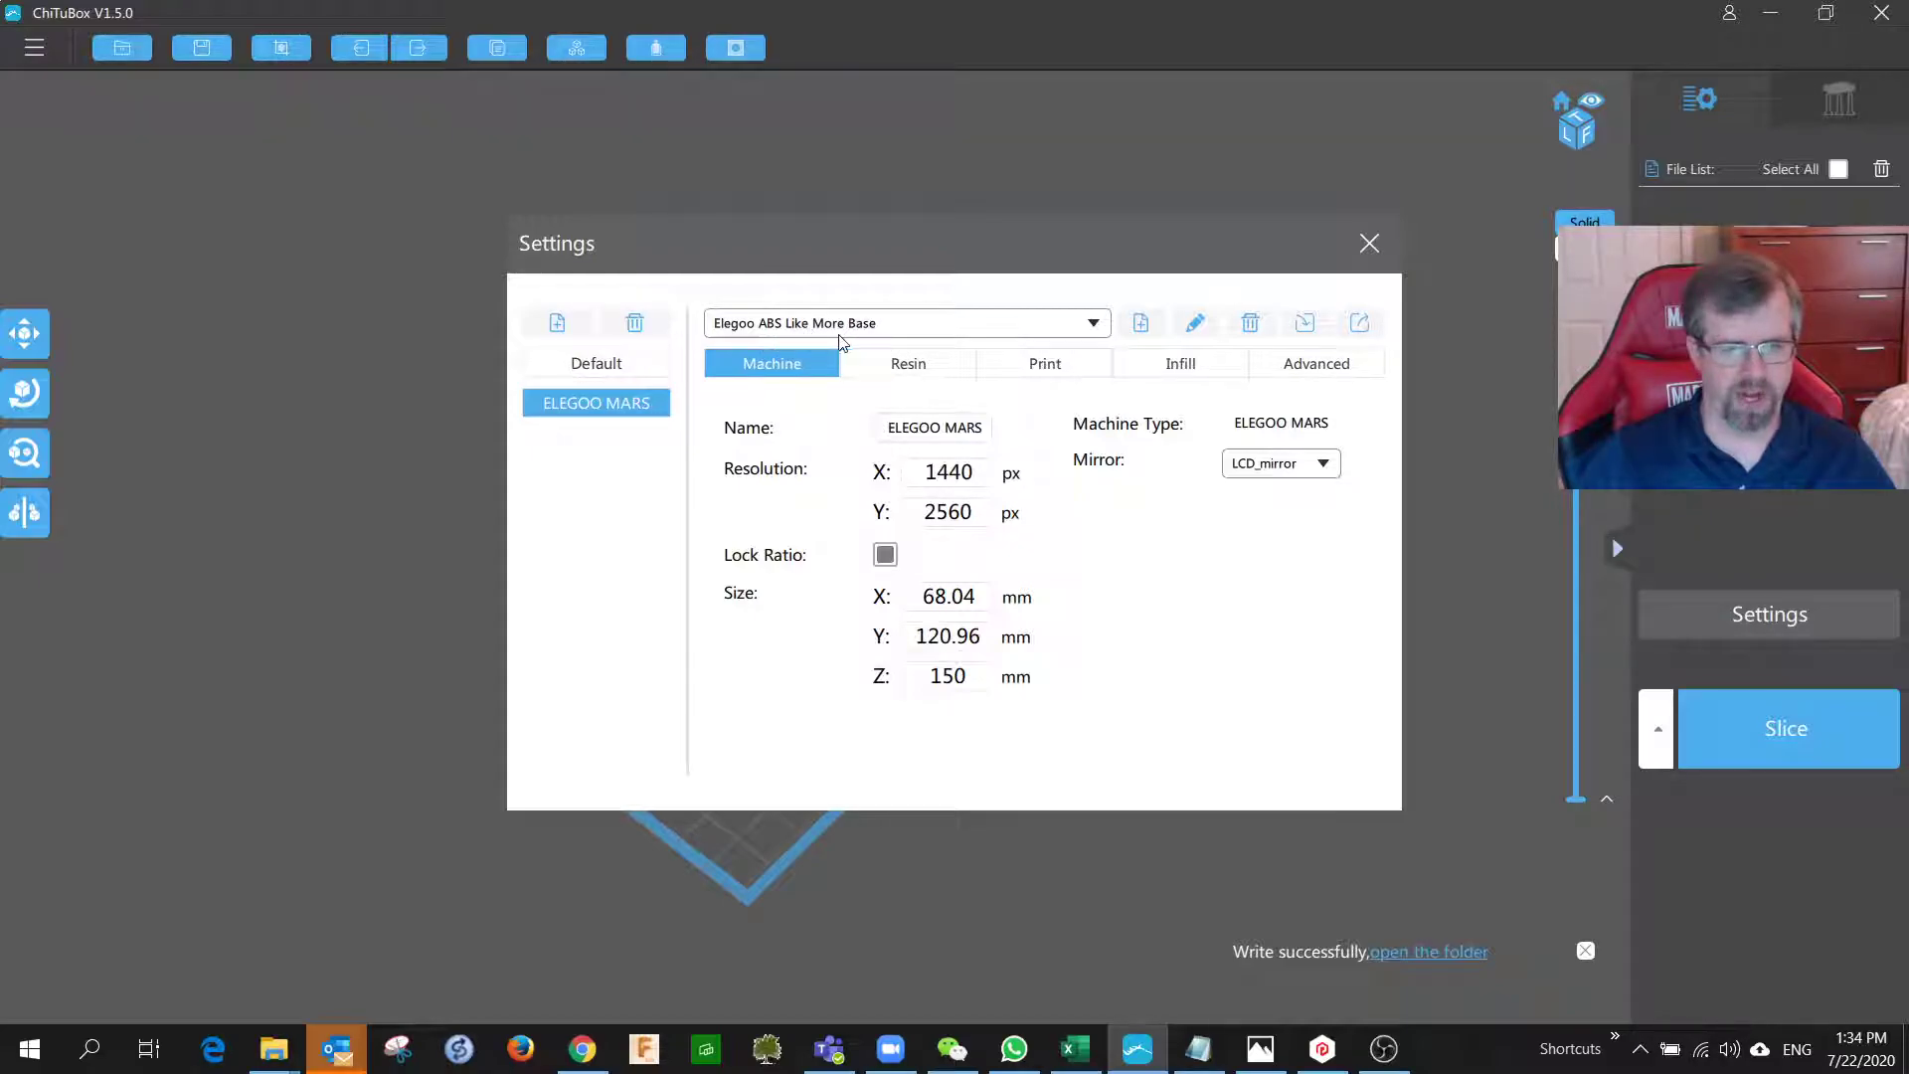
{"action": "left_click", "coordinate": [1063, 325]}
{"action": "left_click", "coordinate": [1063, 325]}
{"action": "left_click", "coordinate": [1063, 325]}
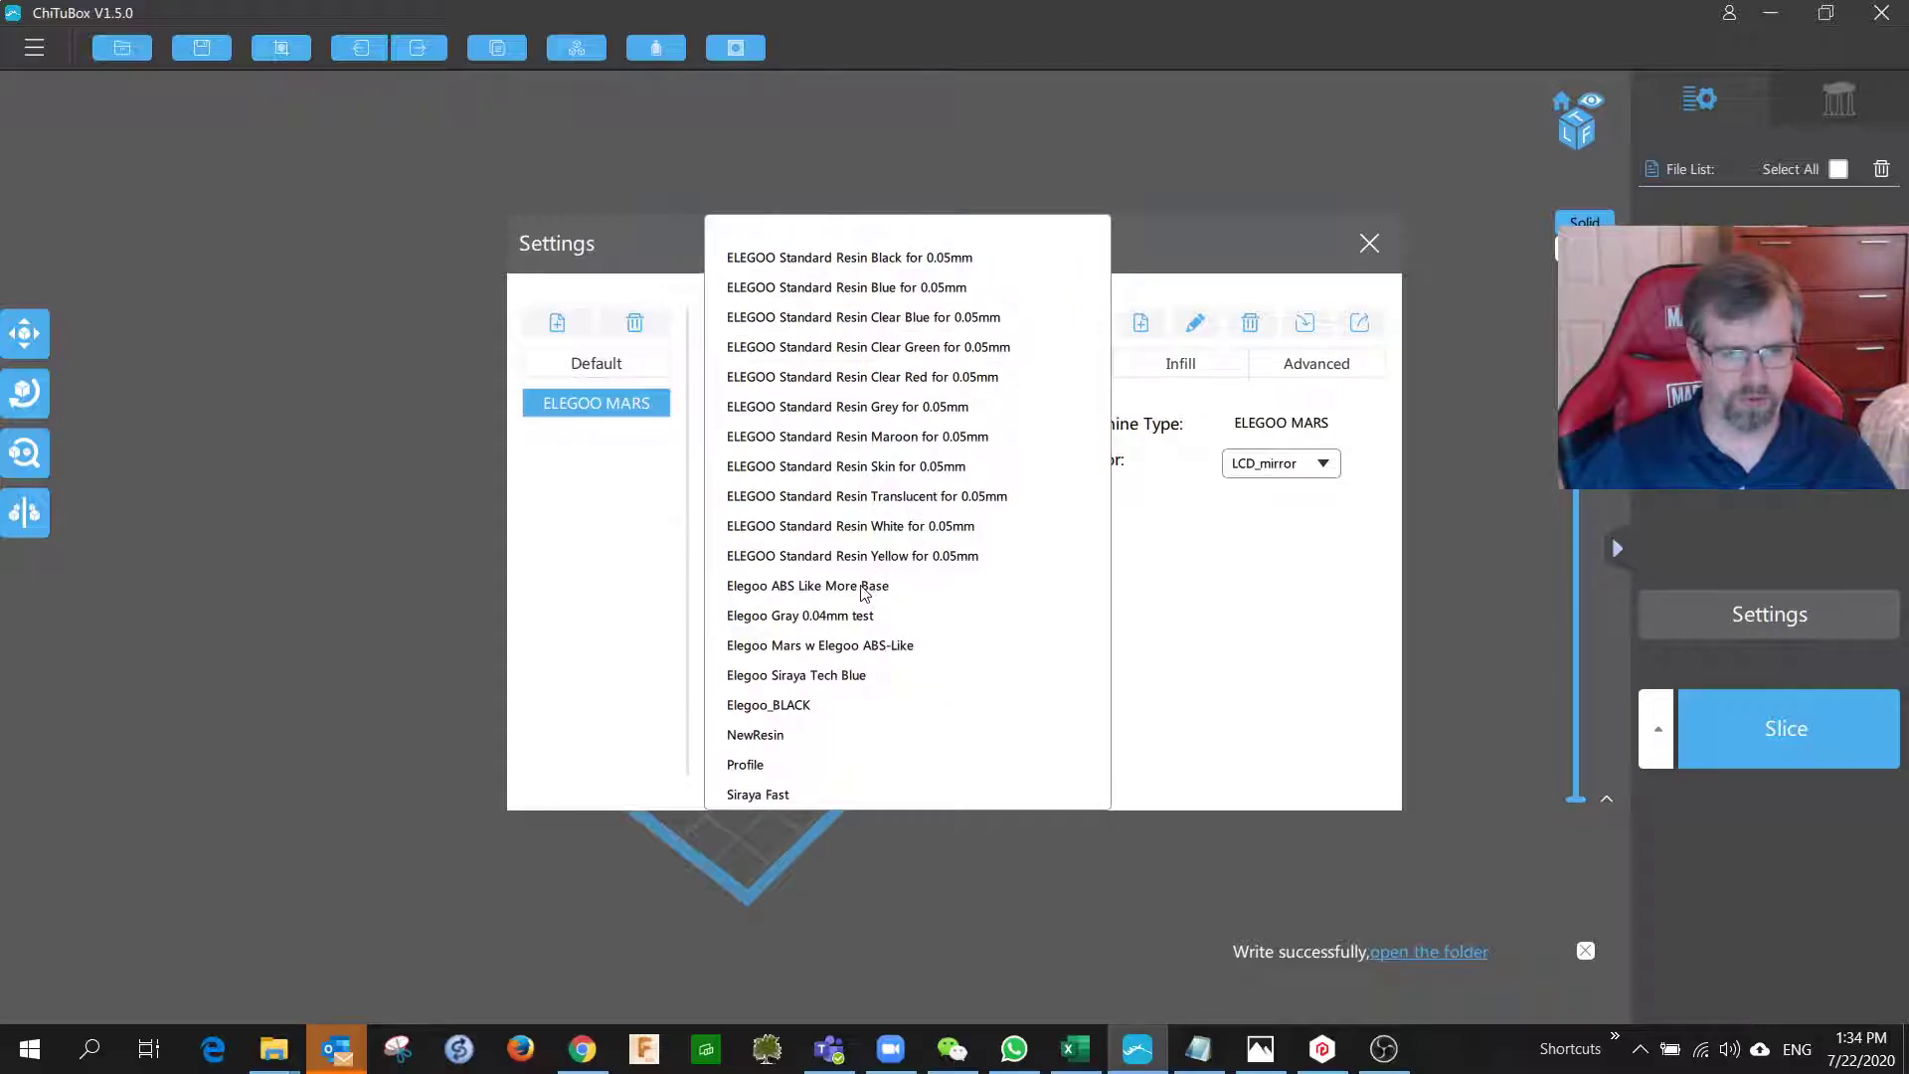
{"action": "left_click", "coordinate": [825, 677]}
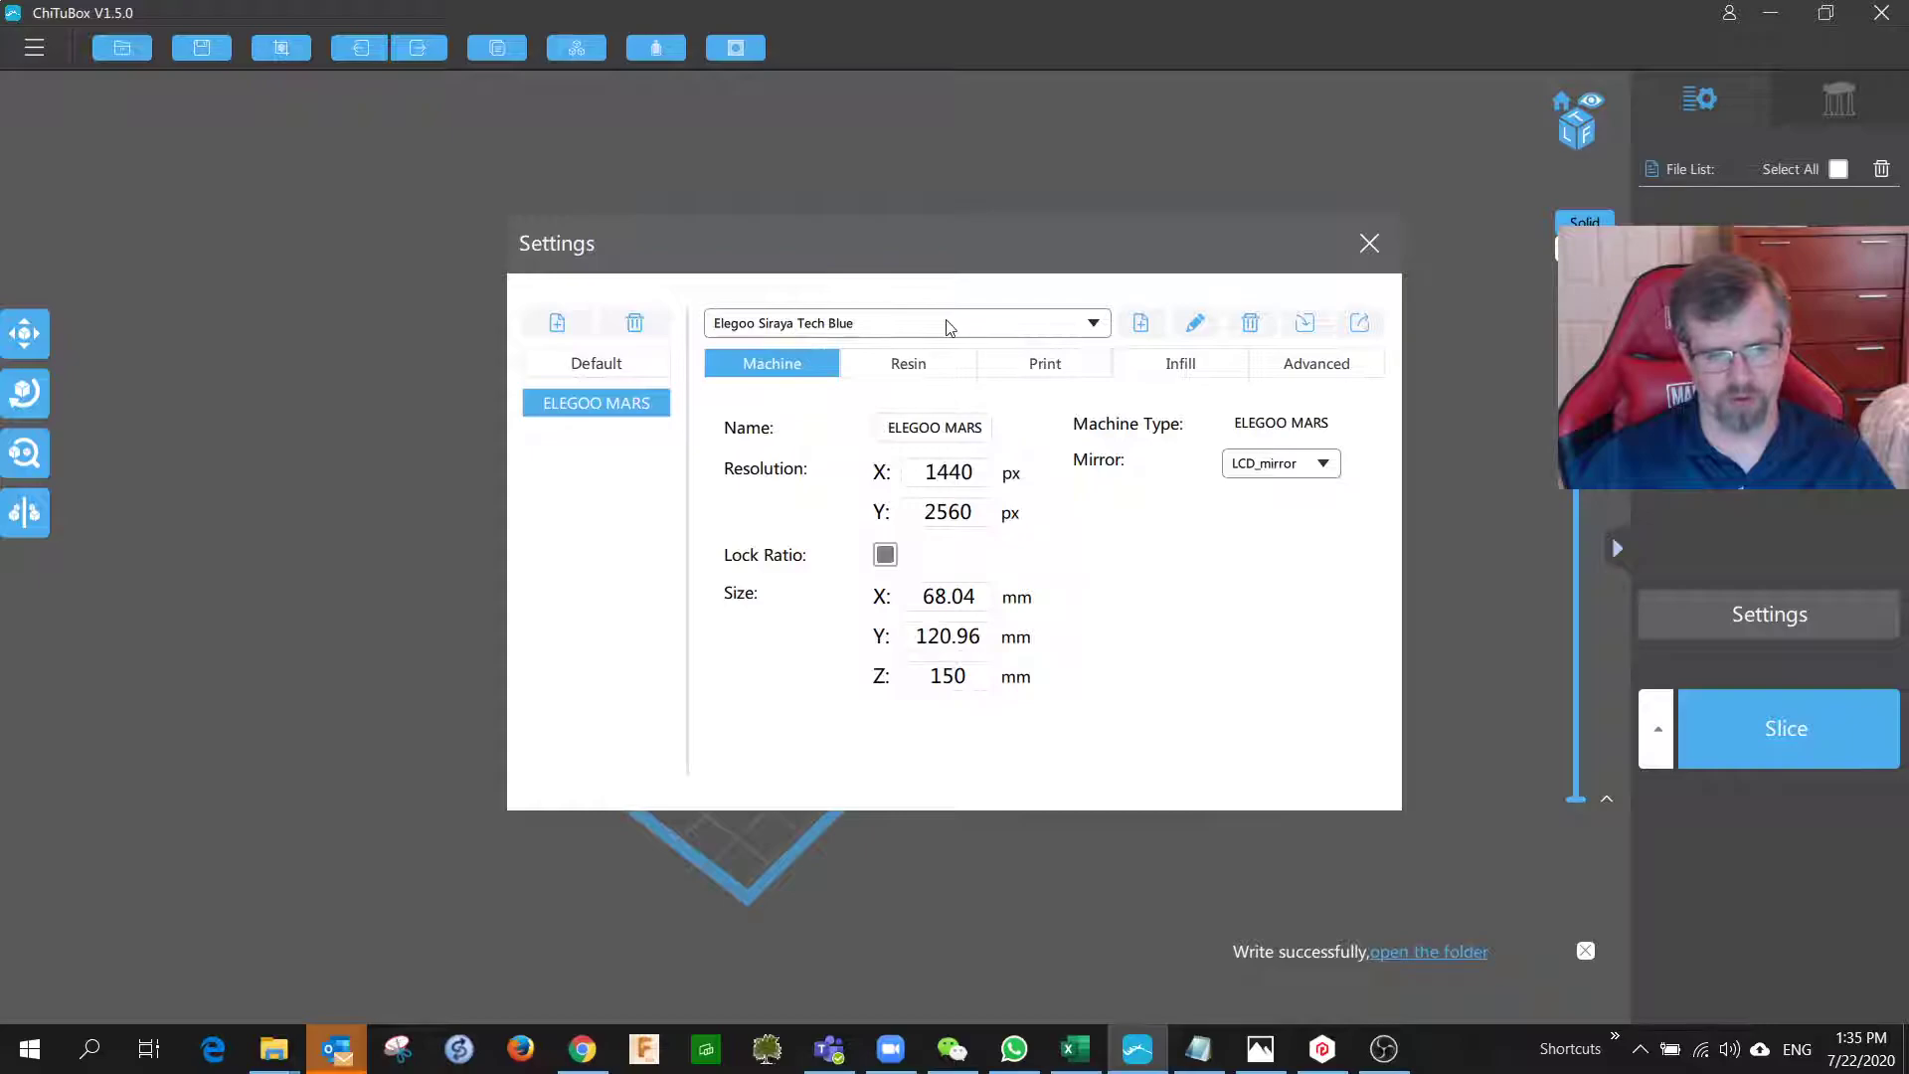
{"action": "left_click", "coordinate": [1086, 328]}
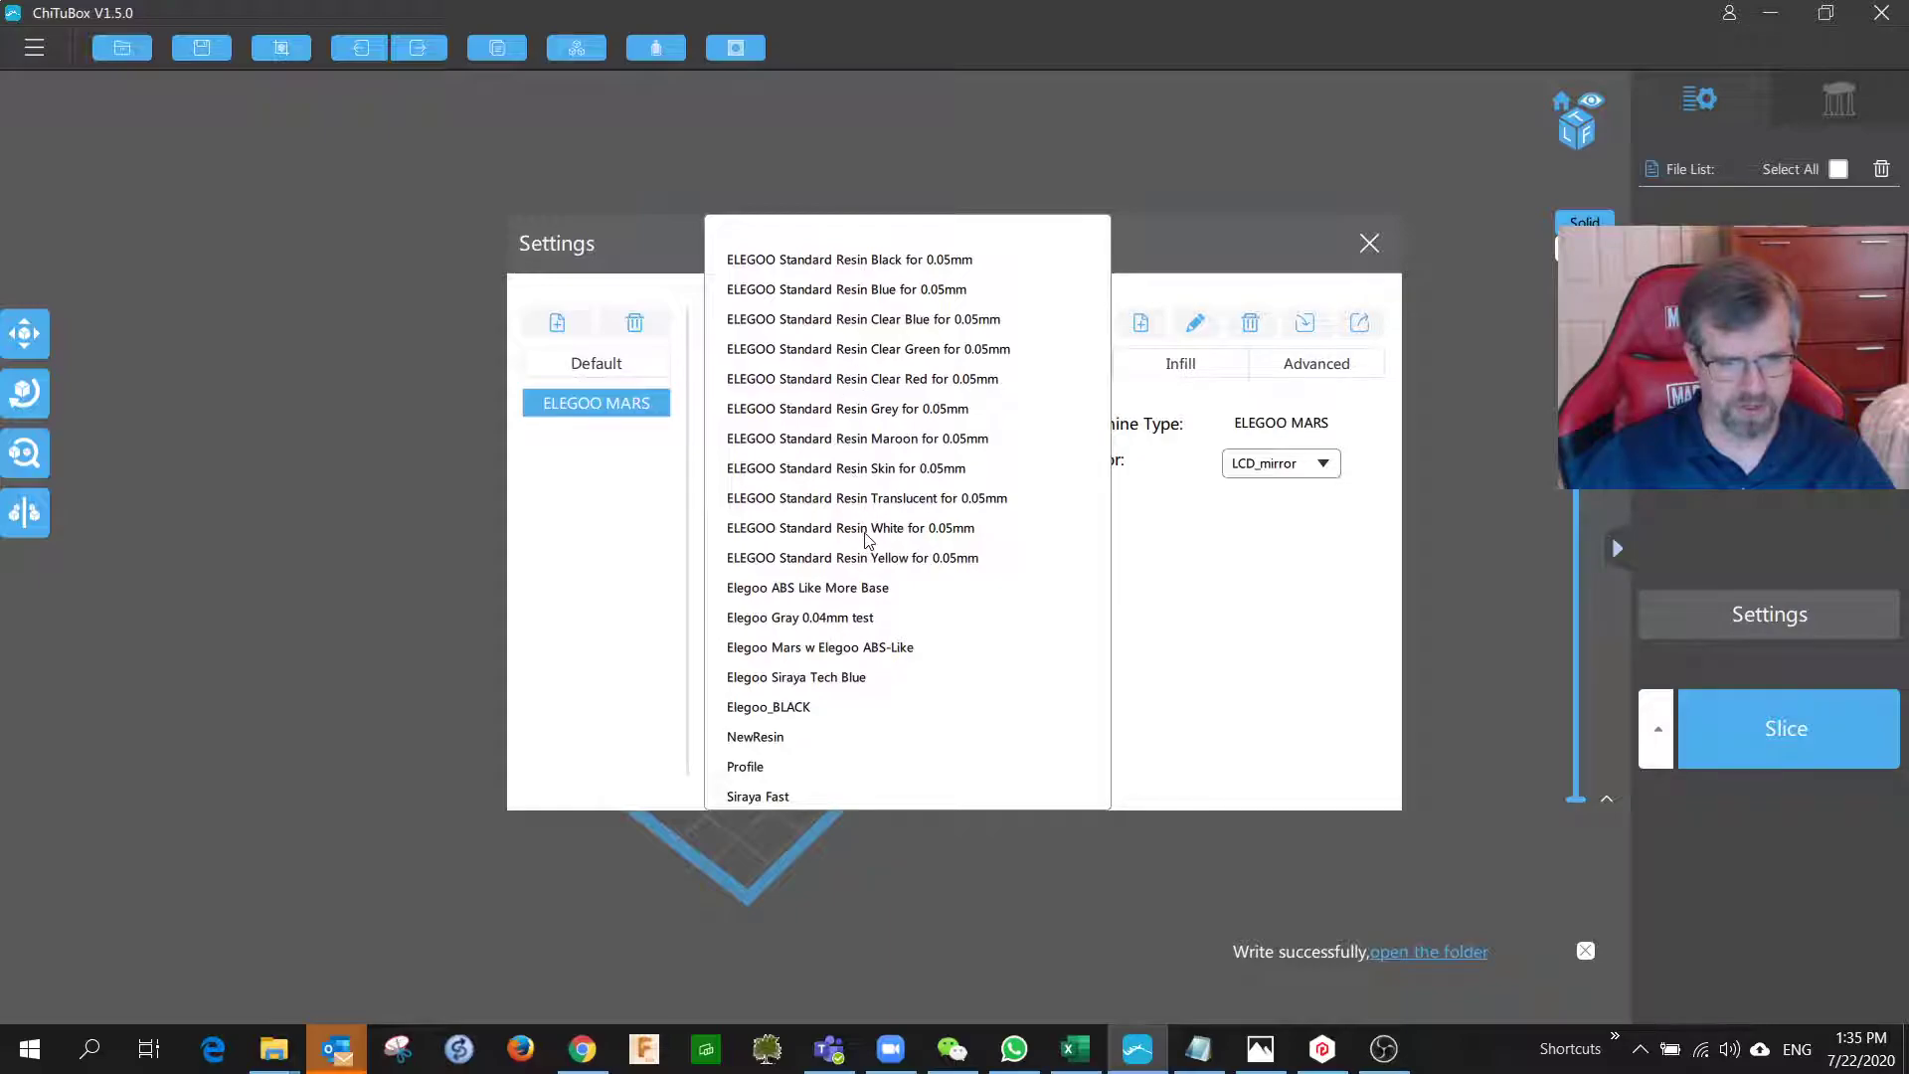
{"action": "left_click", "coordinate": [755, 794]}
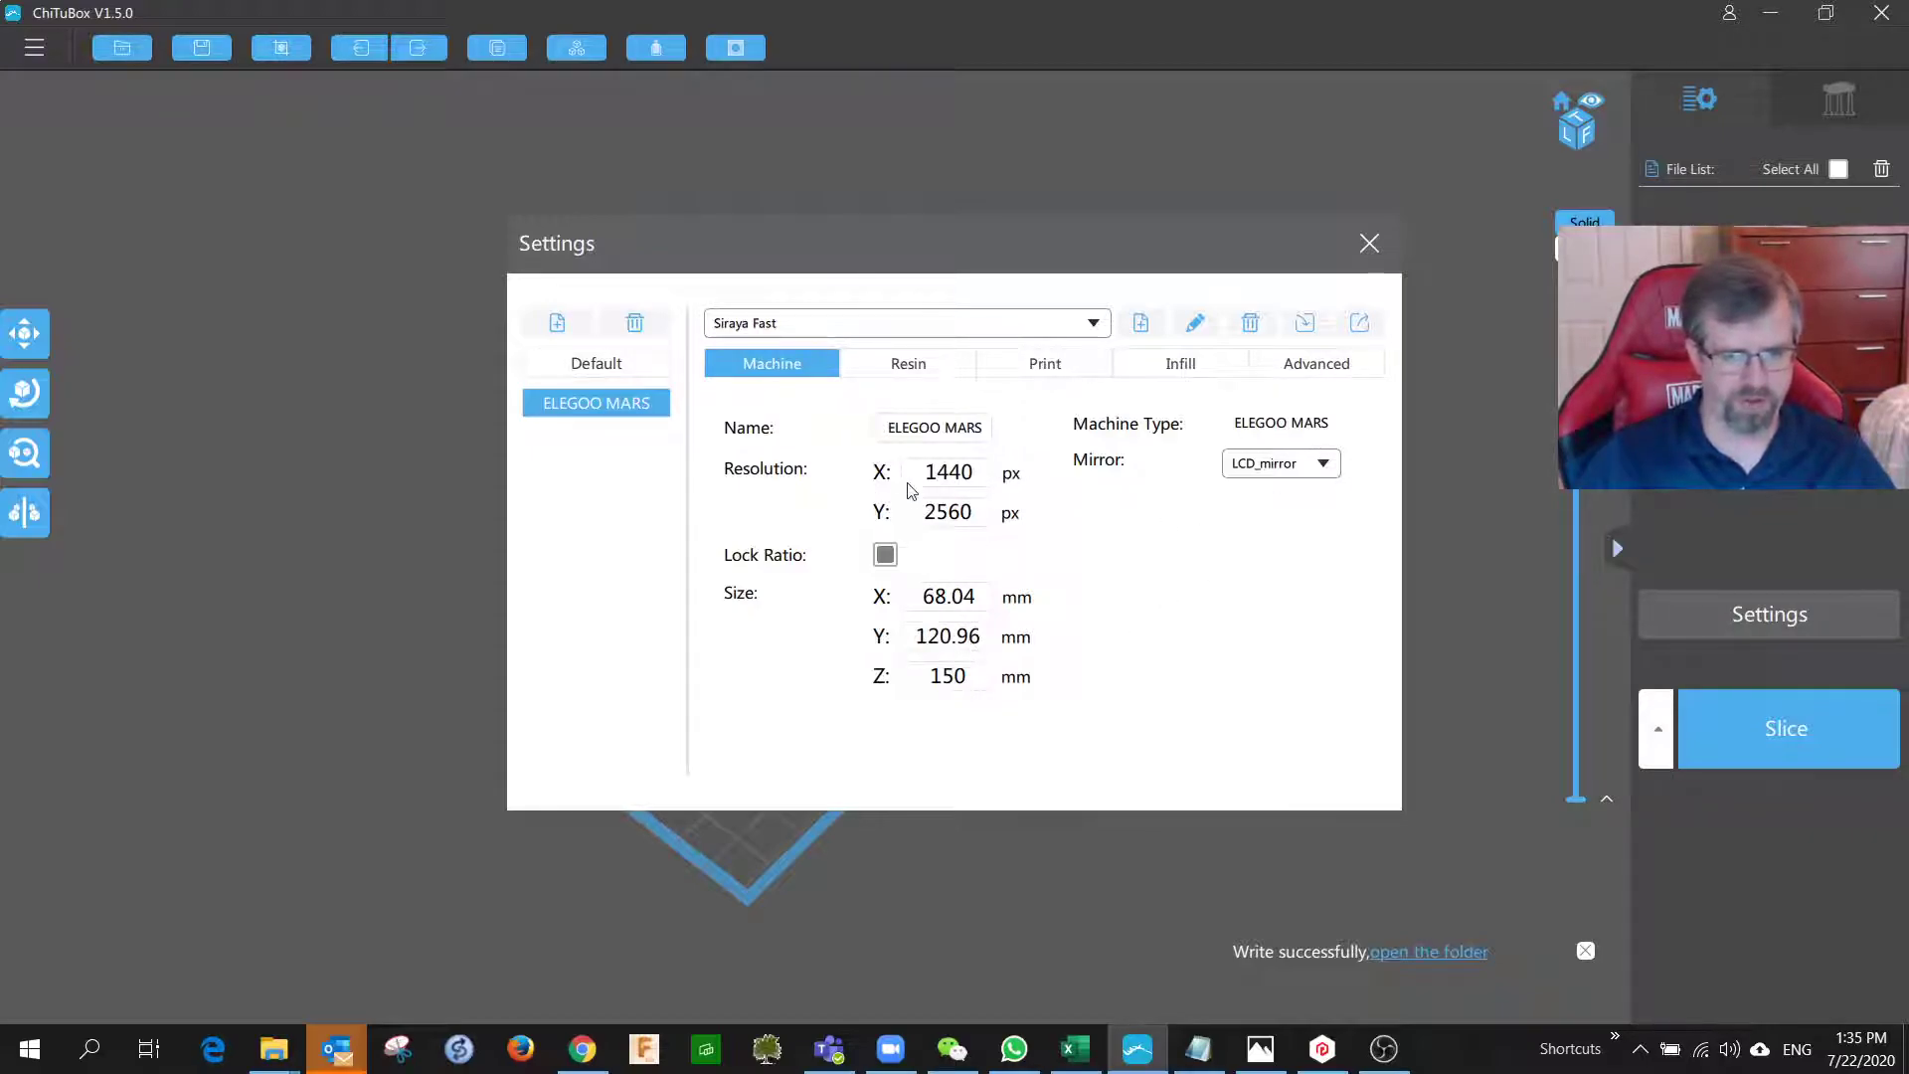
Examine the resin density and resin cost values of the Siraya Fast profile.
{"action": "left_click", "coordinate": [924, 368]}
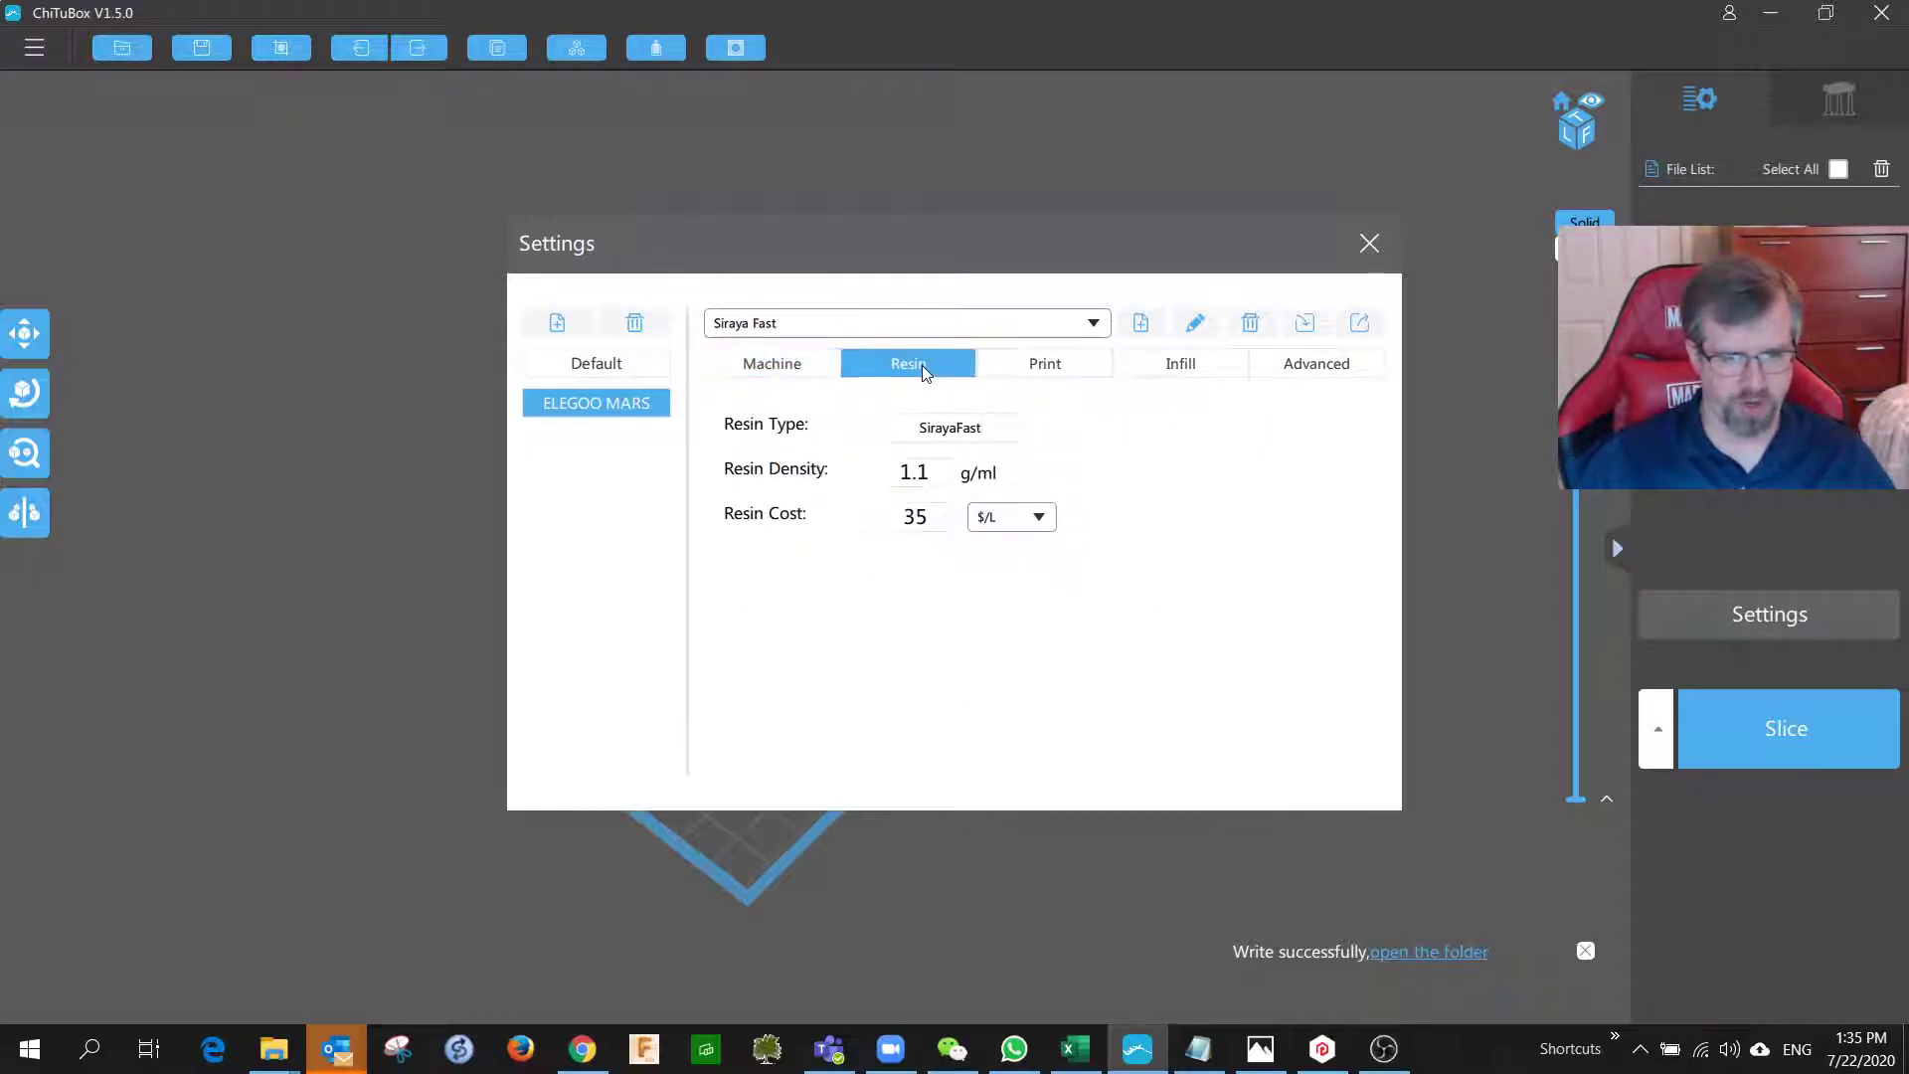
{"action": "double_click", "coordinate": [913, 474]}
{"action": "double_click", "coordinate": [925, 522]}
{"action": "left_click", "coordinate": [925, 523]}
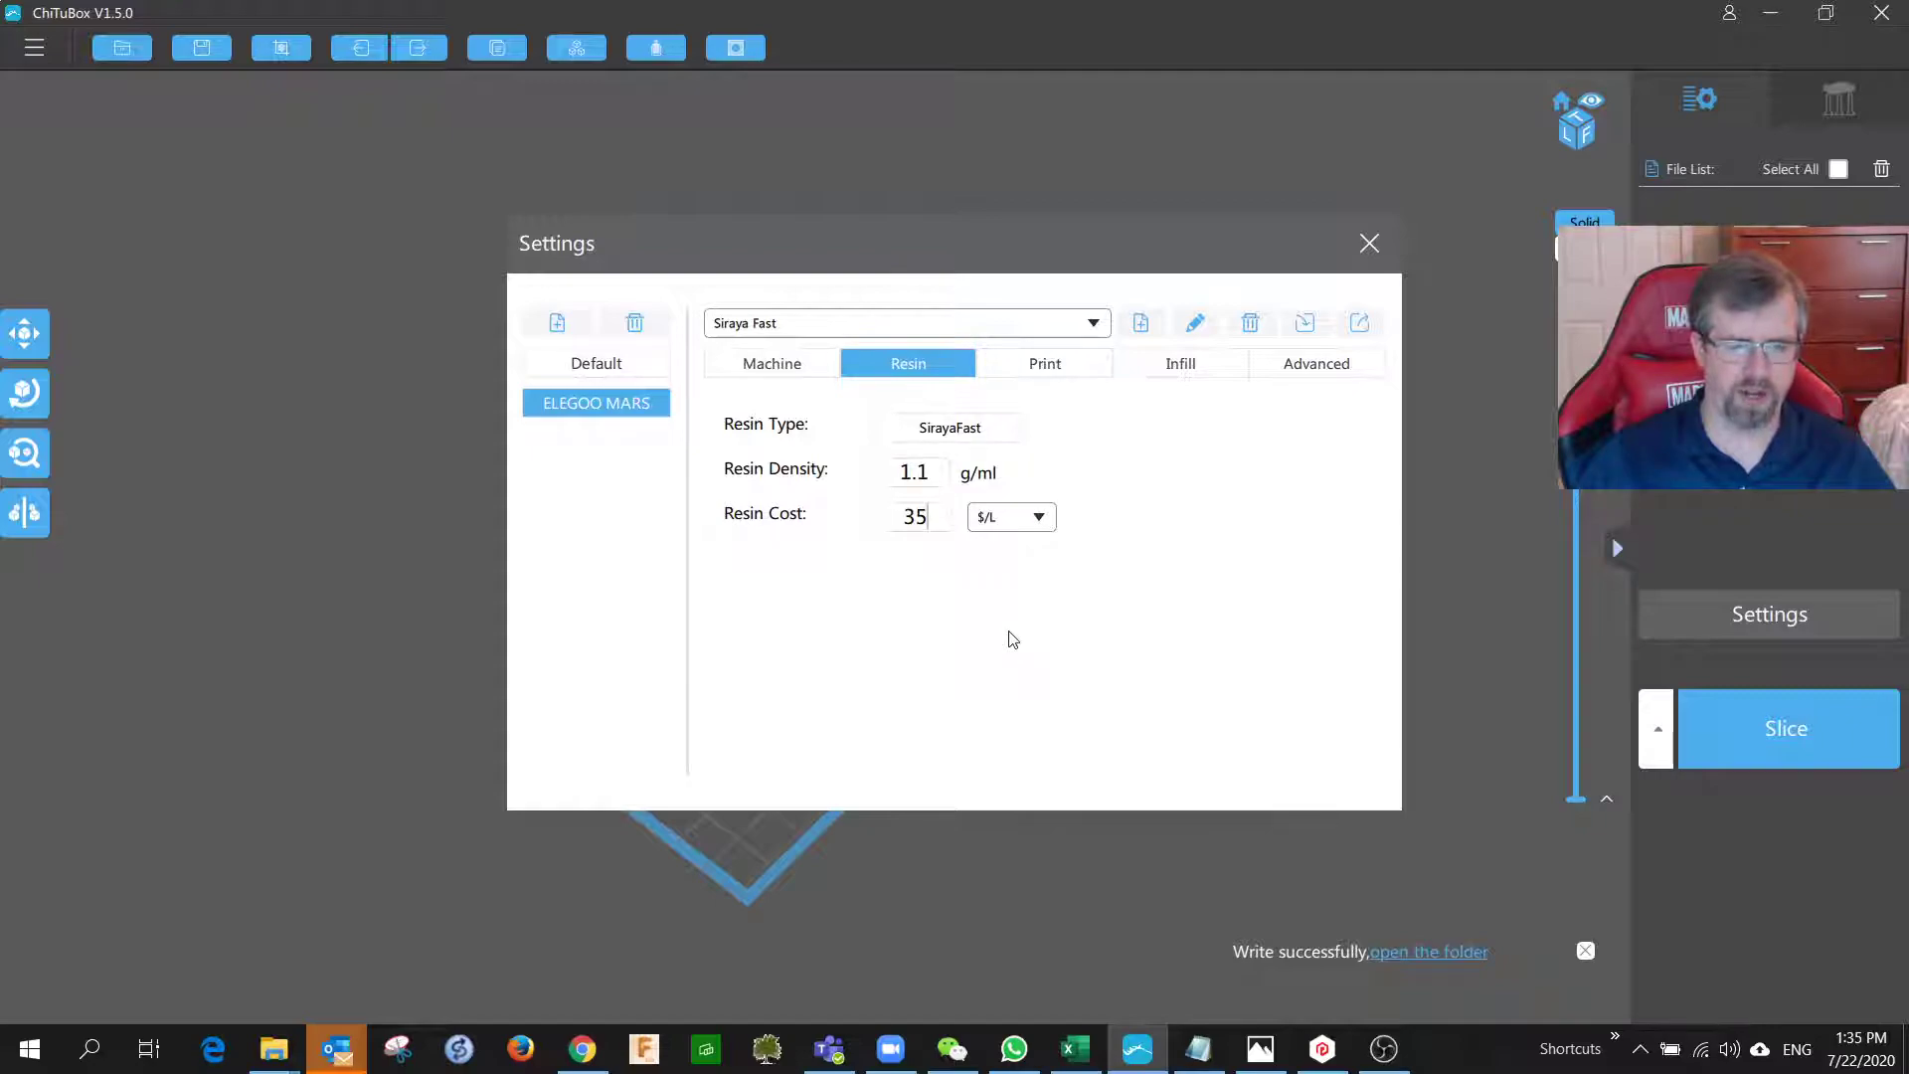
{"action": "left_click_drag", "start_coordinate": [901, 474], "coordinate": [941, 528]}
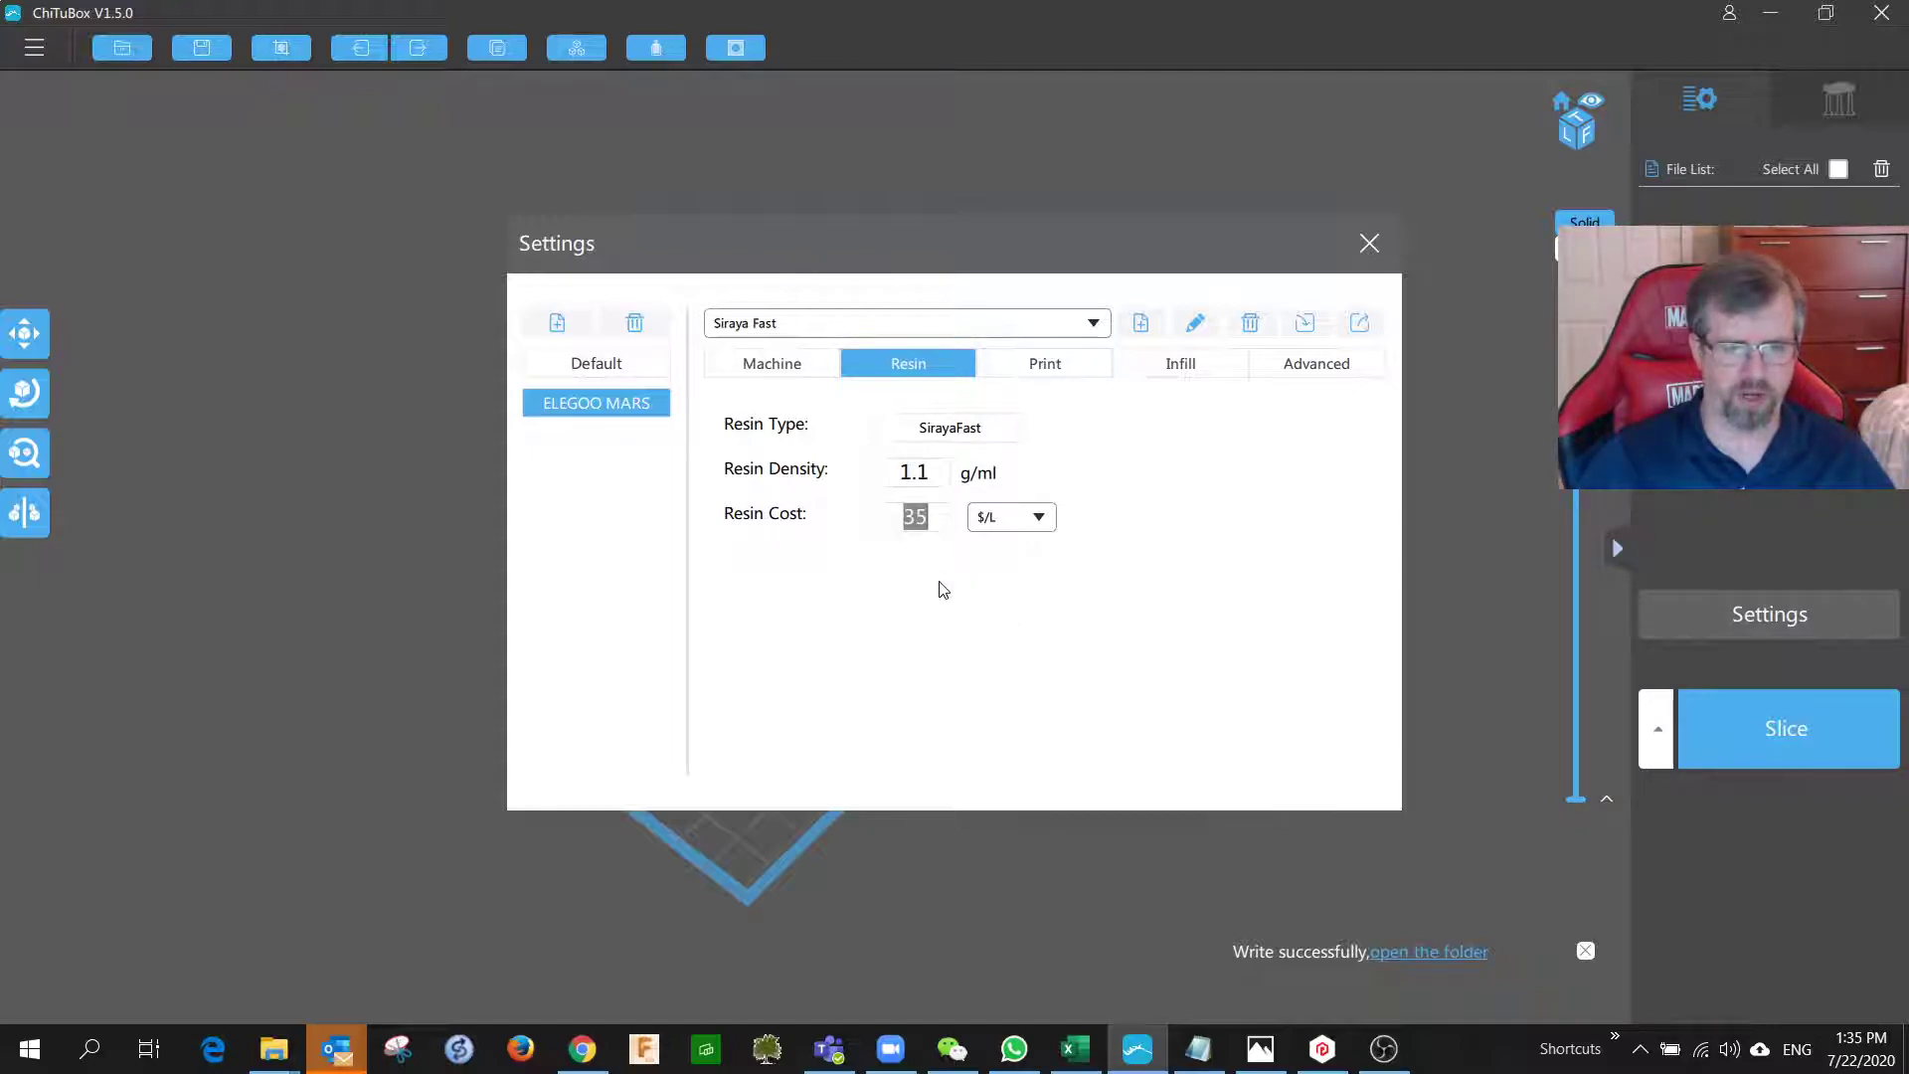
{"action": "left_click", "coordinate": [929, 519]}
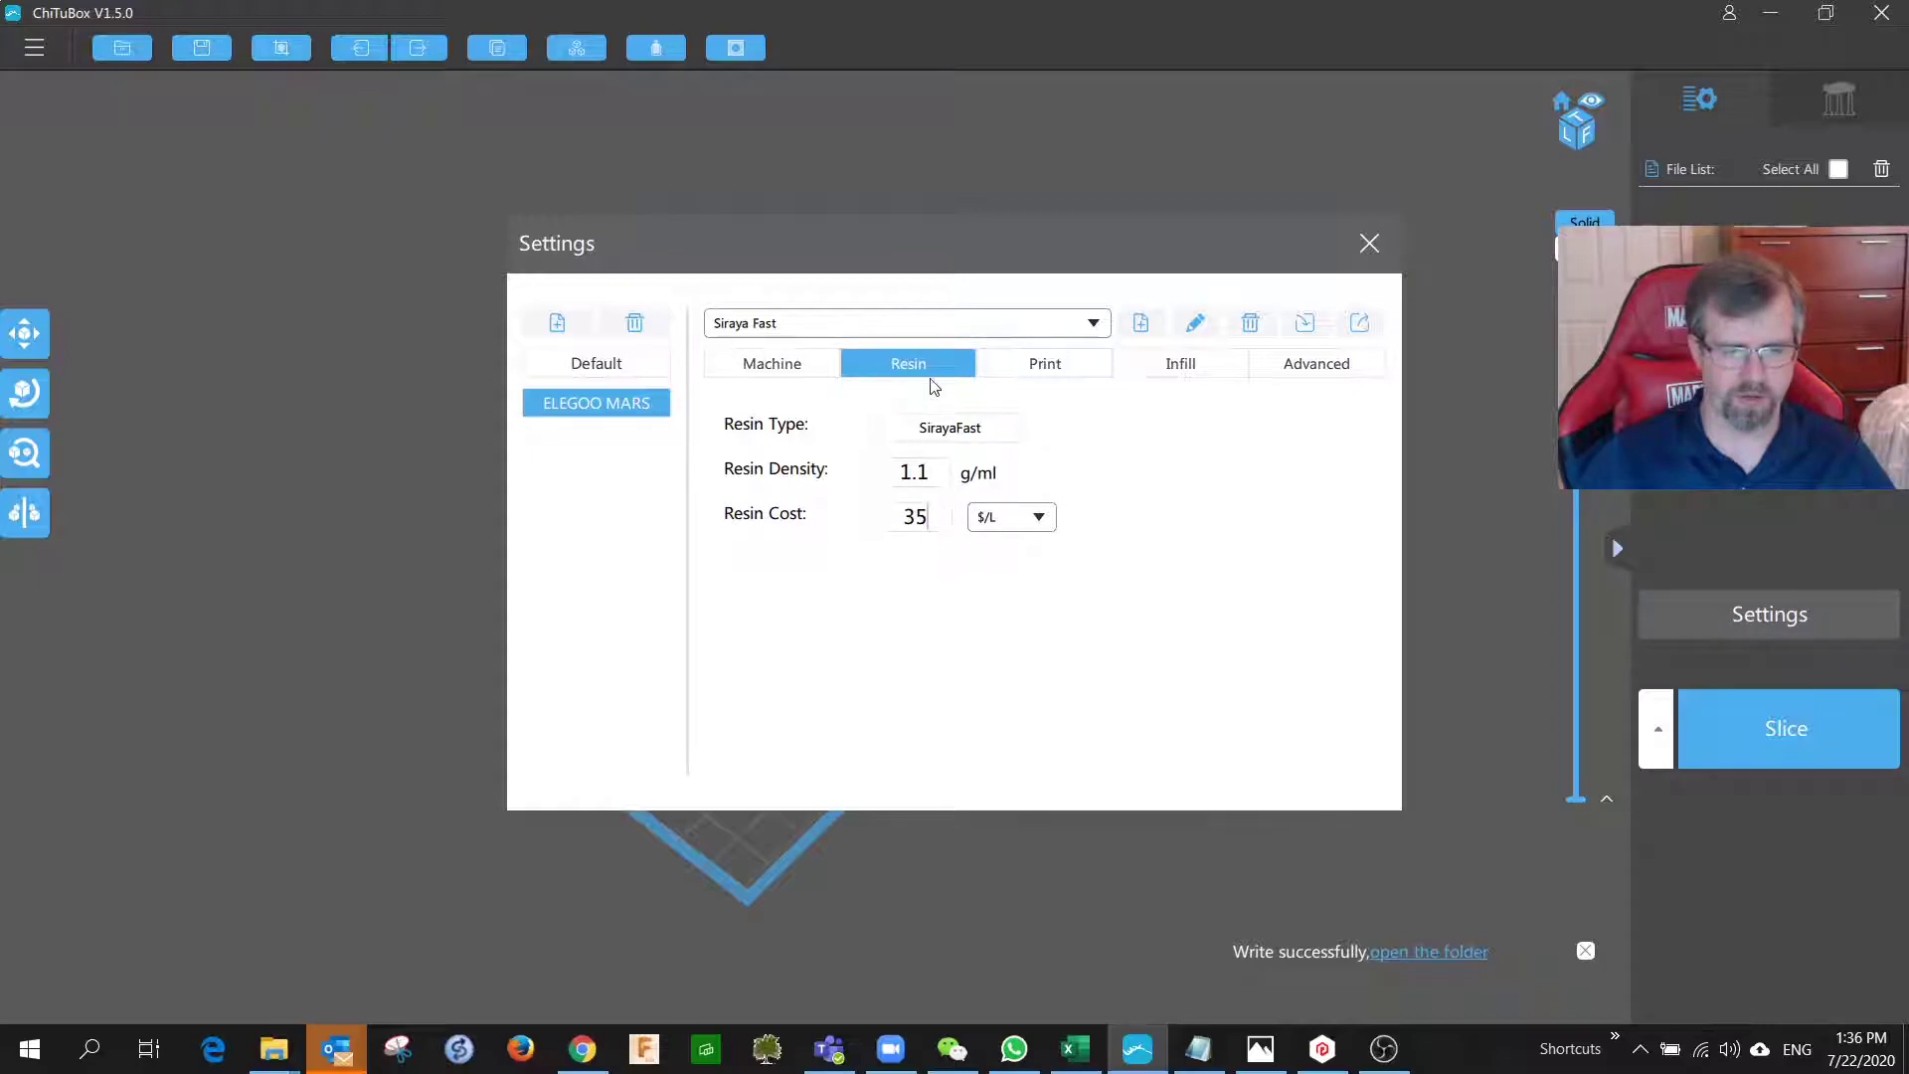
{"action": "double_click", "coordinate": [909, 521]}
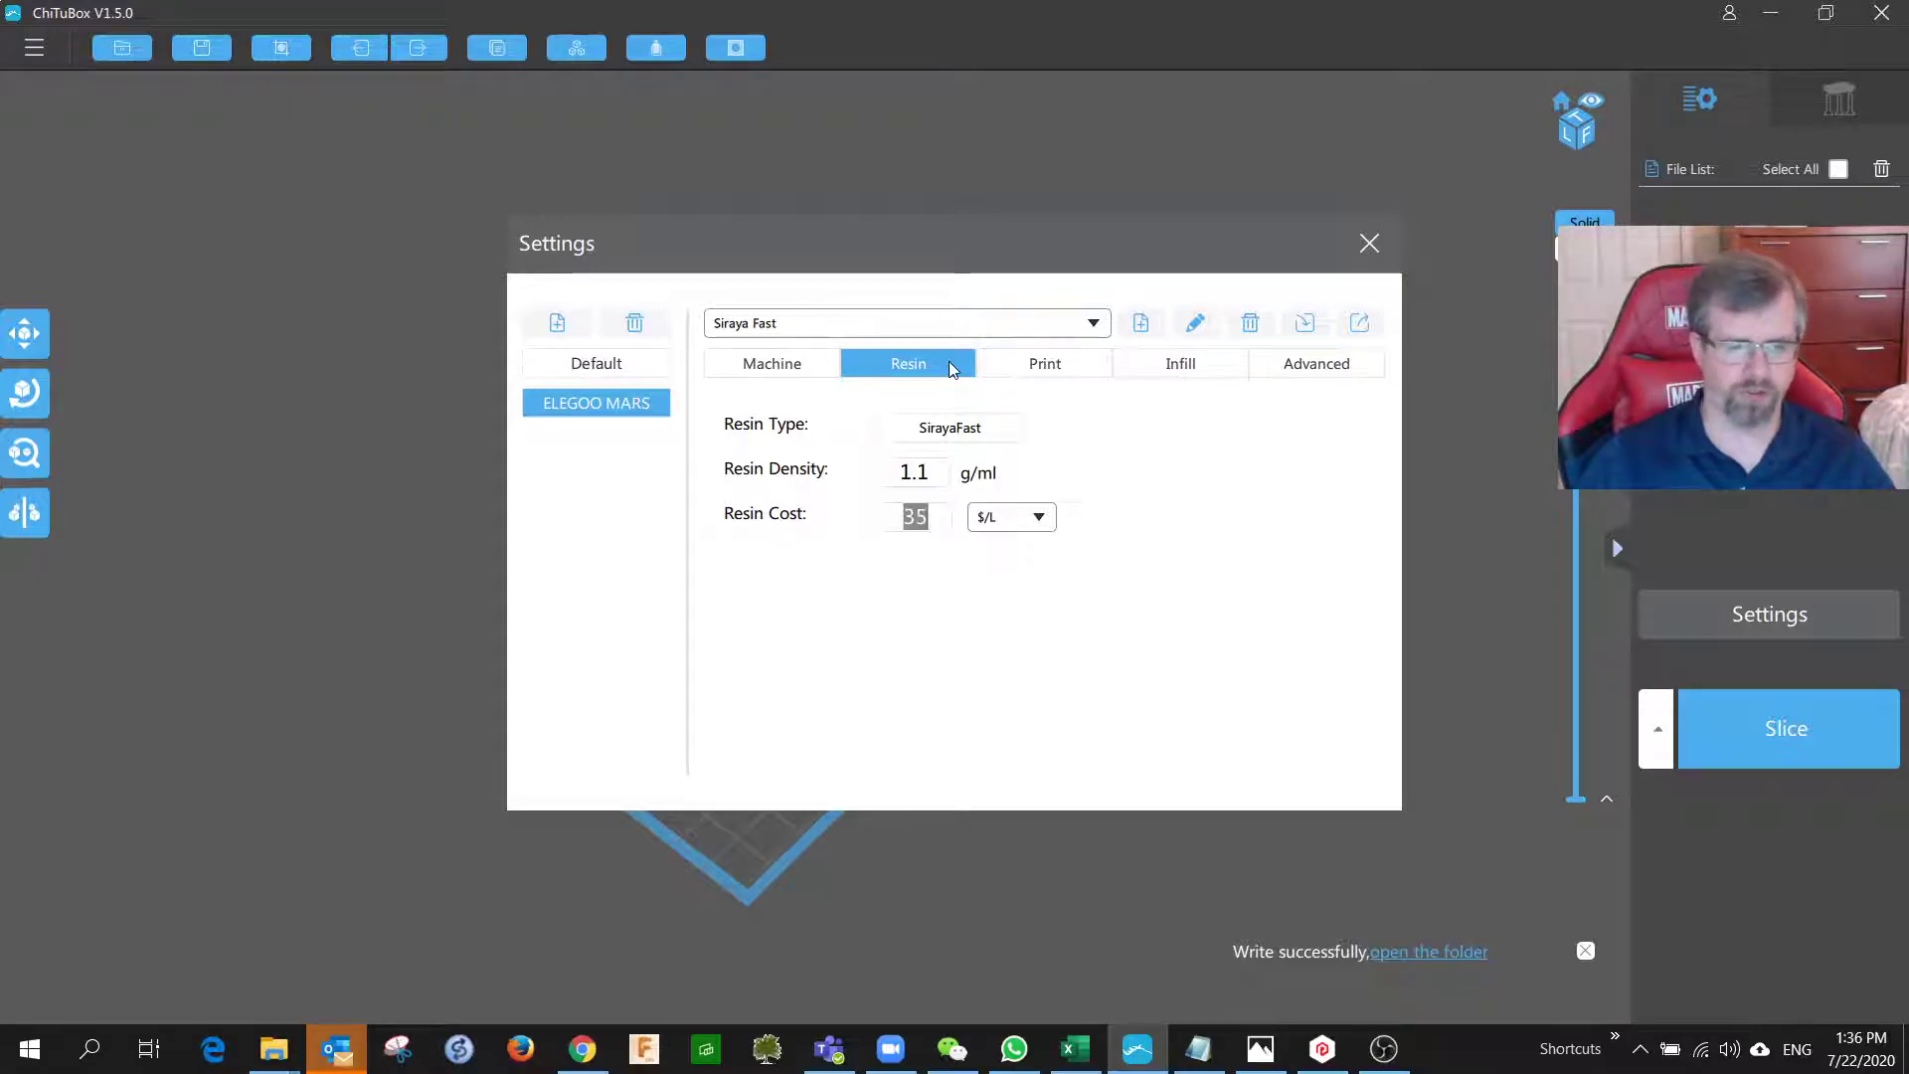
Compare the layer and exposure settings of Siraya Fast with those of the Elegoo ABS Like More Base profile.
{"action": "left_click", "coordinate": [1034, 364]}
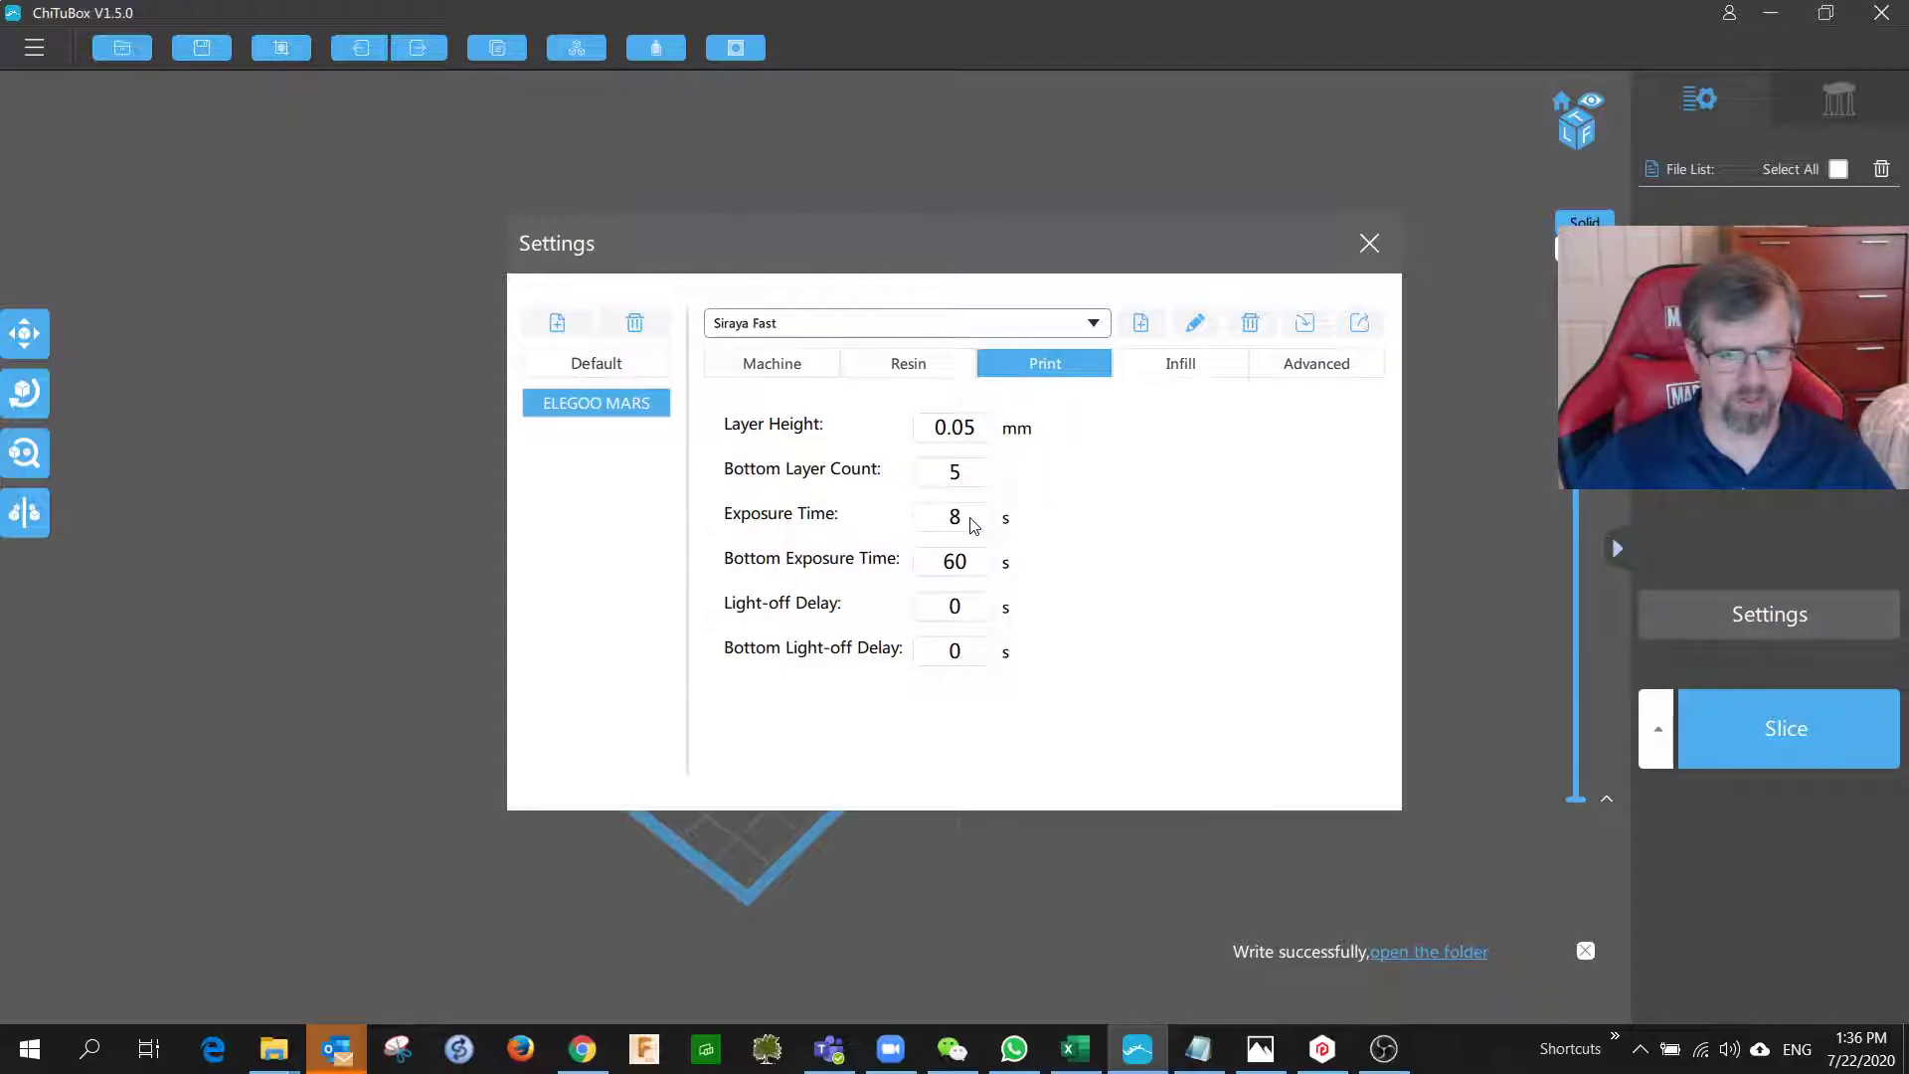
{"action": "left_click", "coordinate": [1094, 325]}
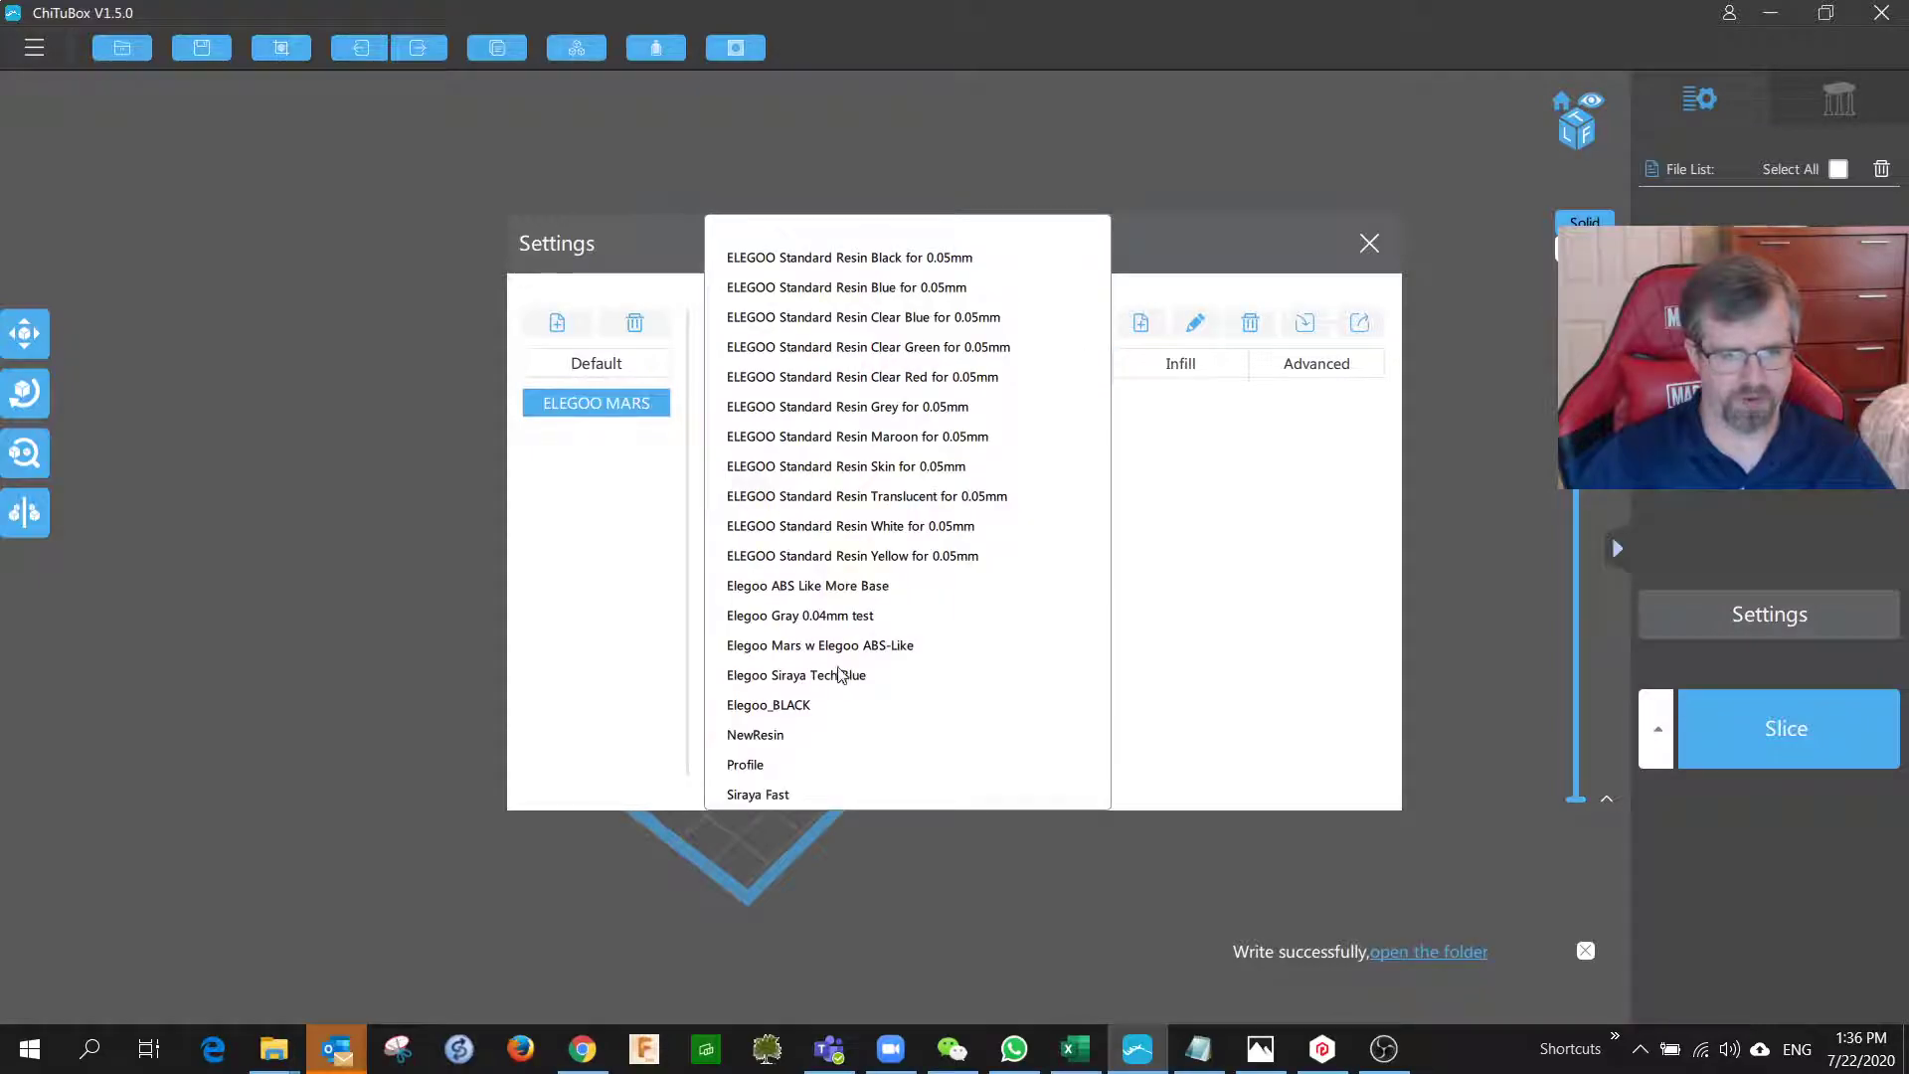
{"action": "left_click", "coordinate": [842, 595]}
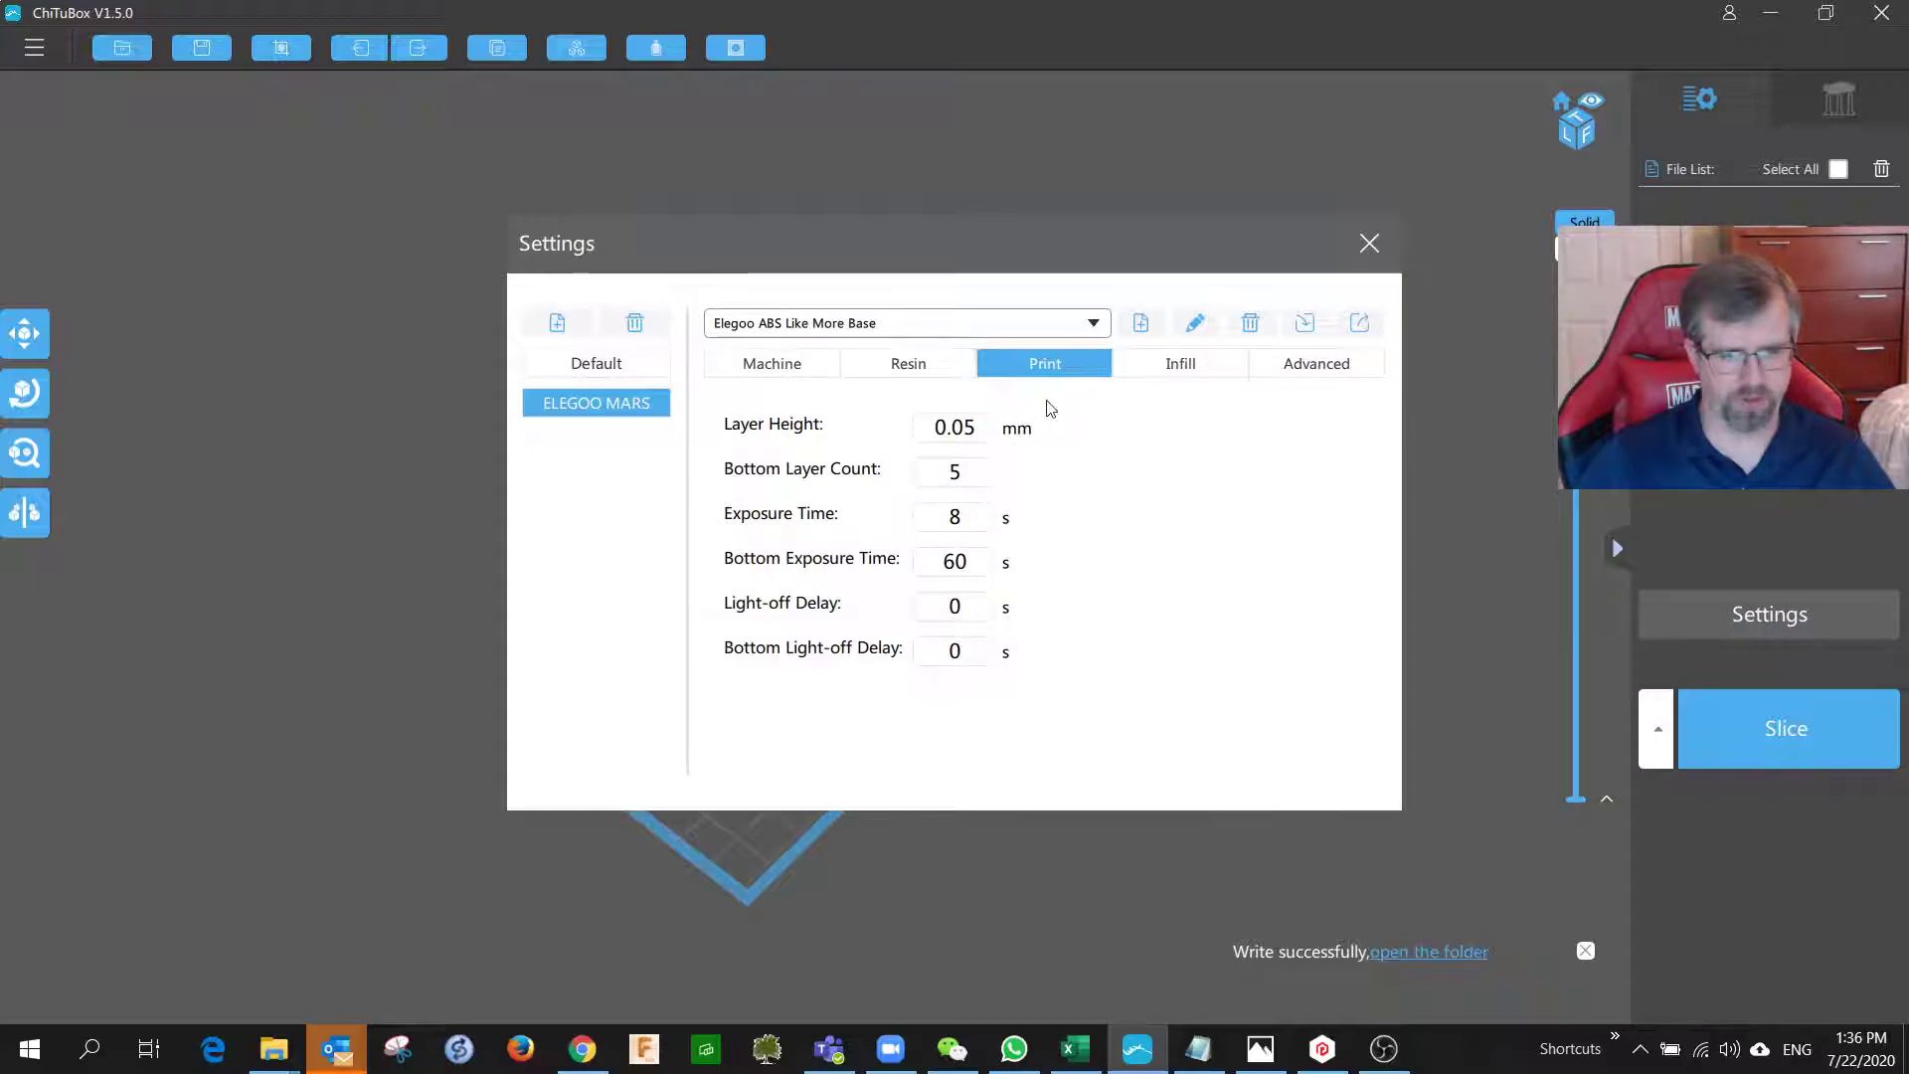
Load the Elegoo_BLACK profile and examine its exposure time.
{"action": "left_click", "coordinate": [1054, 324]}
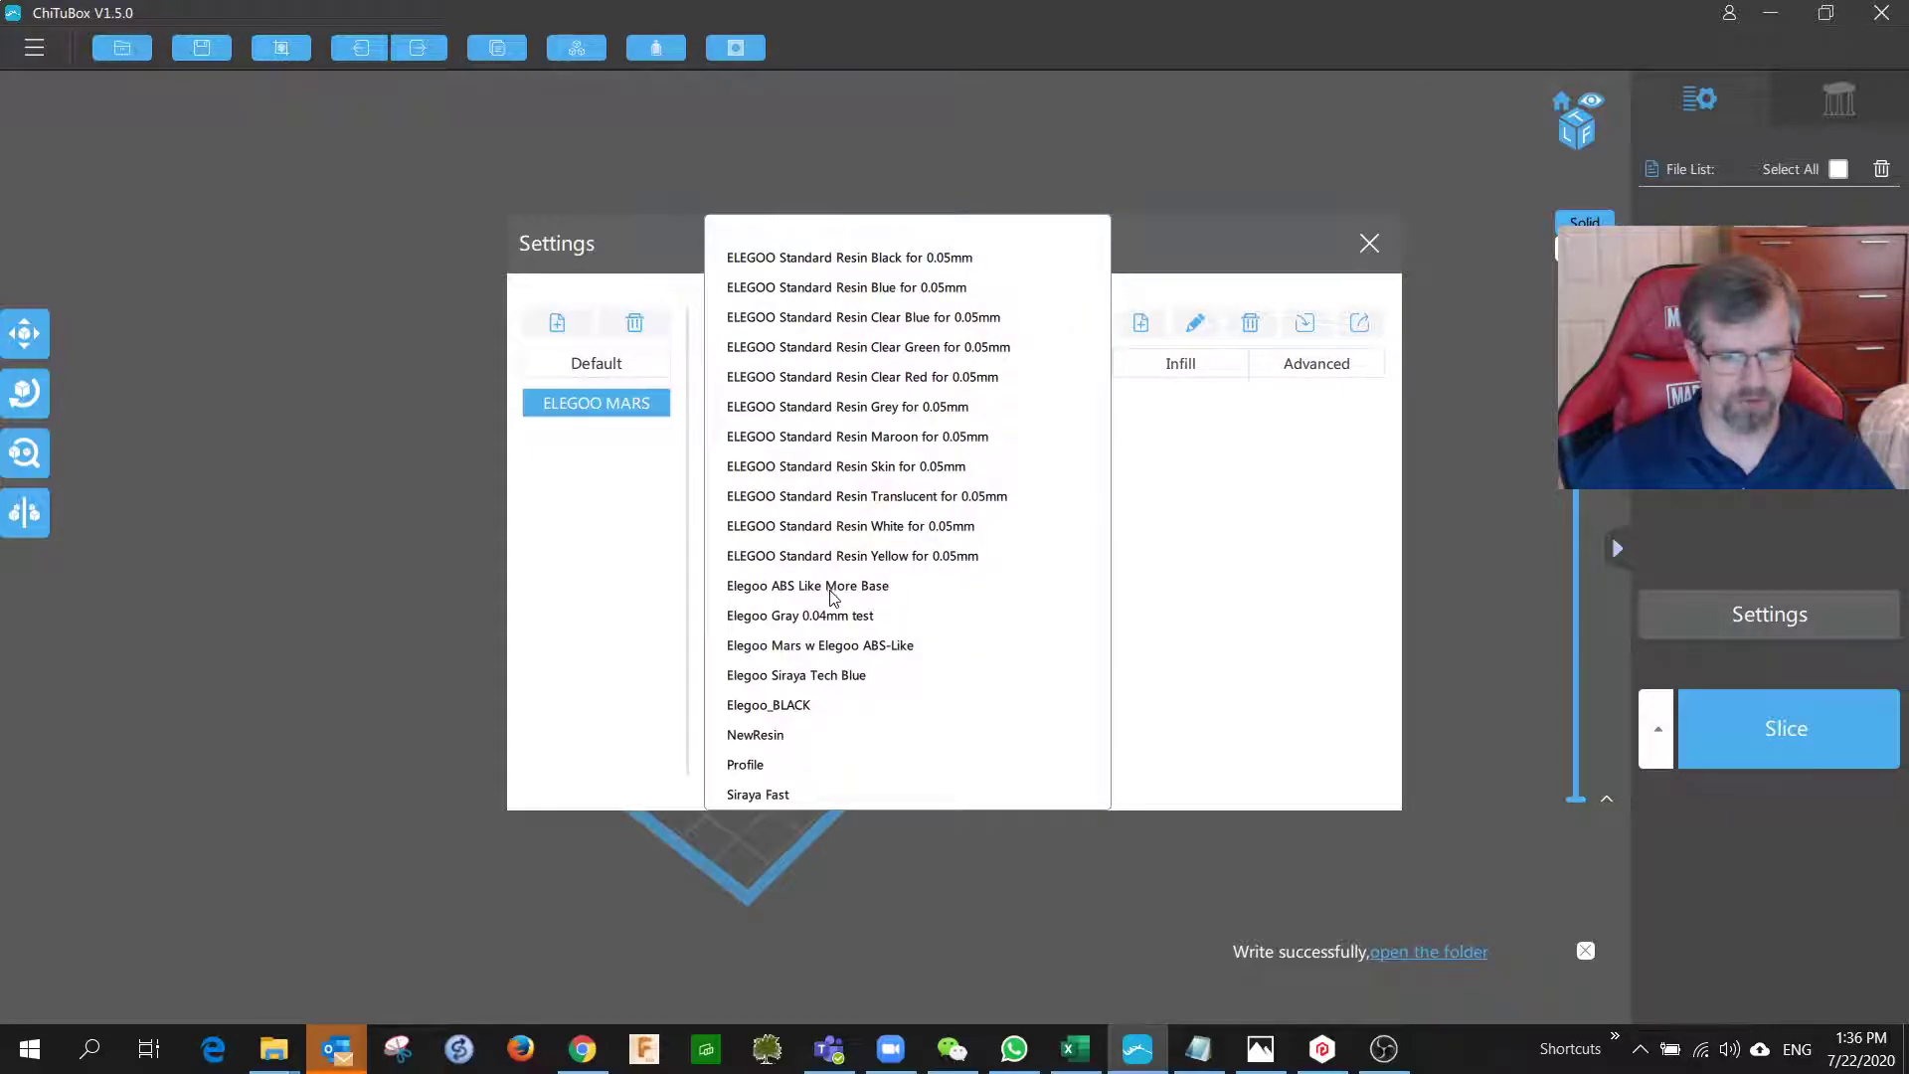
{"action": "left_click", "coordinate": [793, 715]}
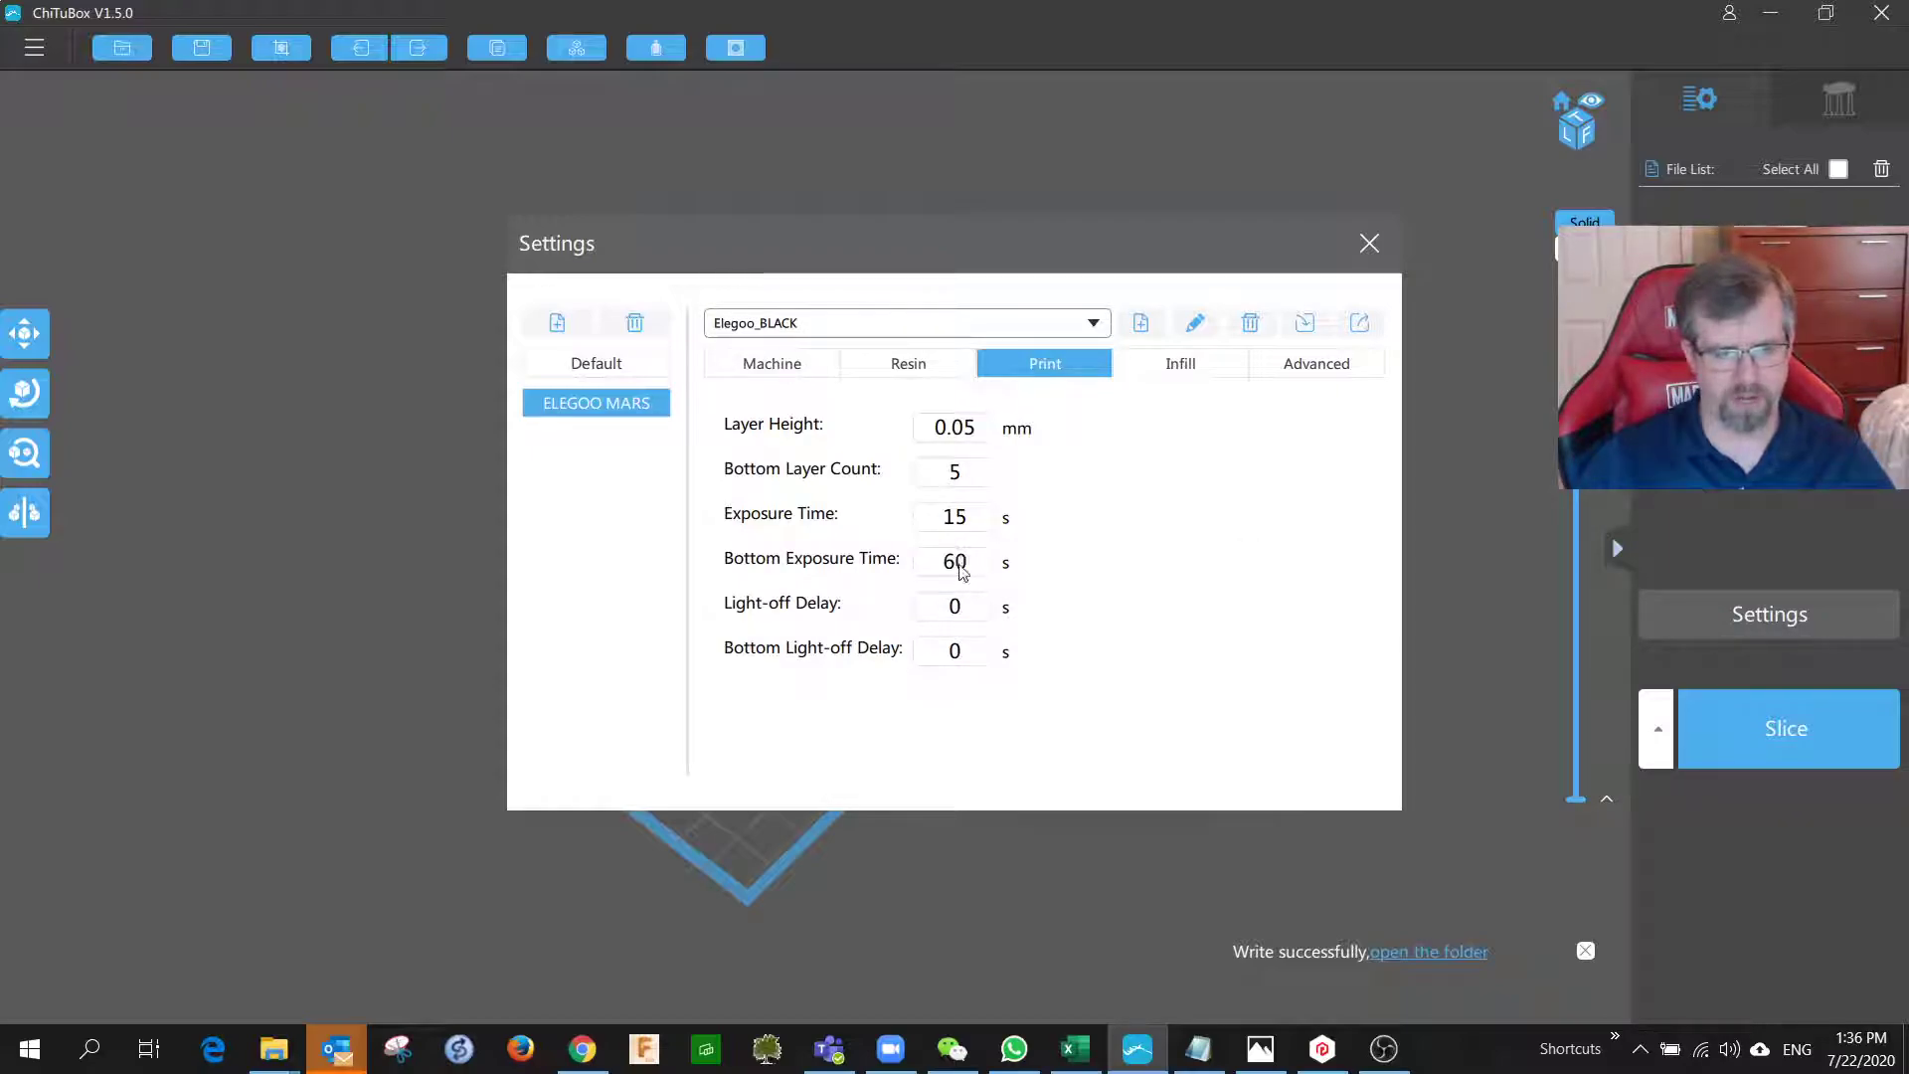
{"action": "left_click_drag", "start_coordinate": [944, 520], "coordinate": [976, 518]}
{"action": "left_click", "coordinate": [974, 519]}
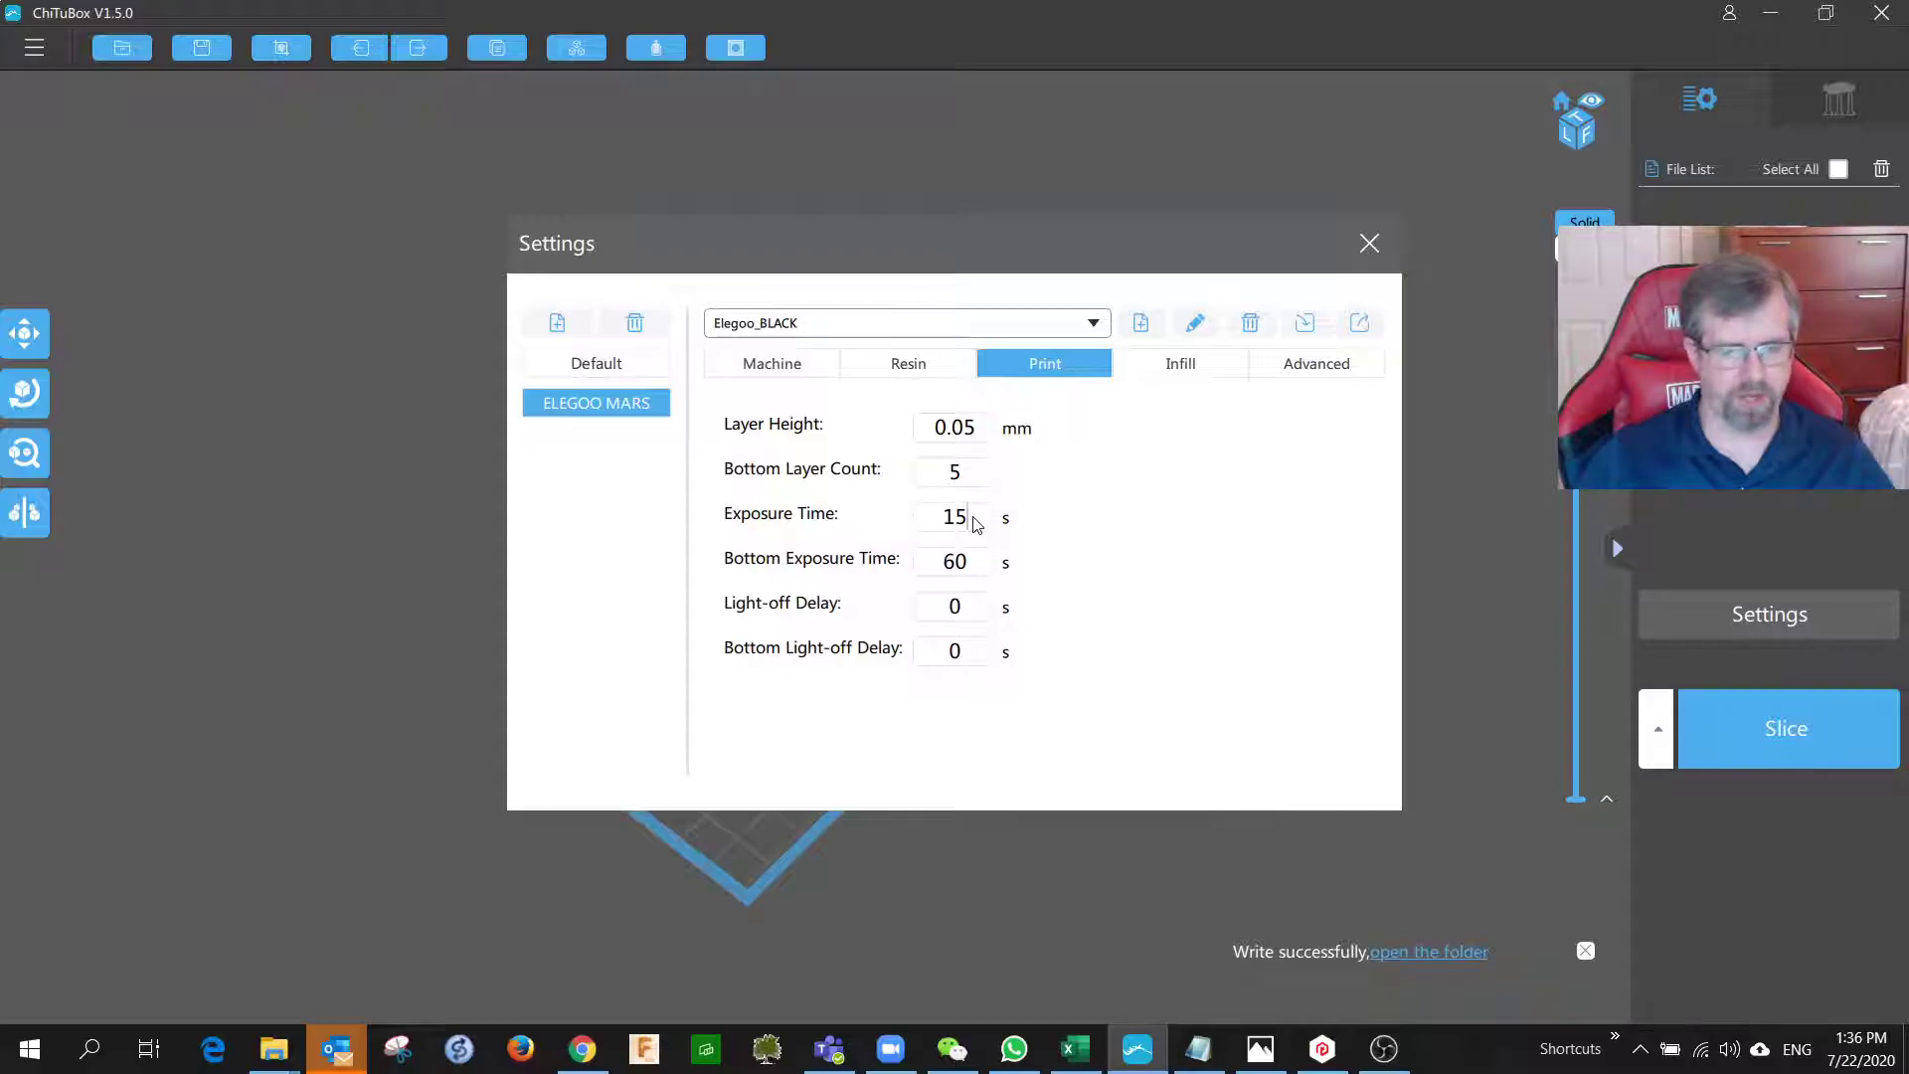
Check the exposure time value once more in the print settings of the Elegoo_BLACK profile.
{"action": "left_click_drag", "start_coordinate": [974, 518], "coordinate": [943, 517]}
{"action": "left_click", "coordinate": [980, 526]}
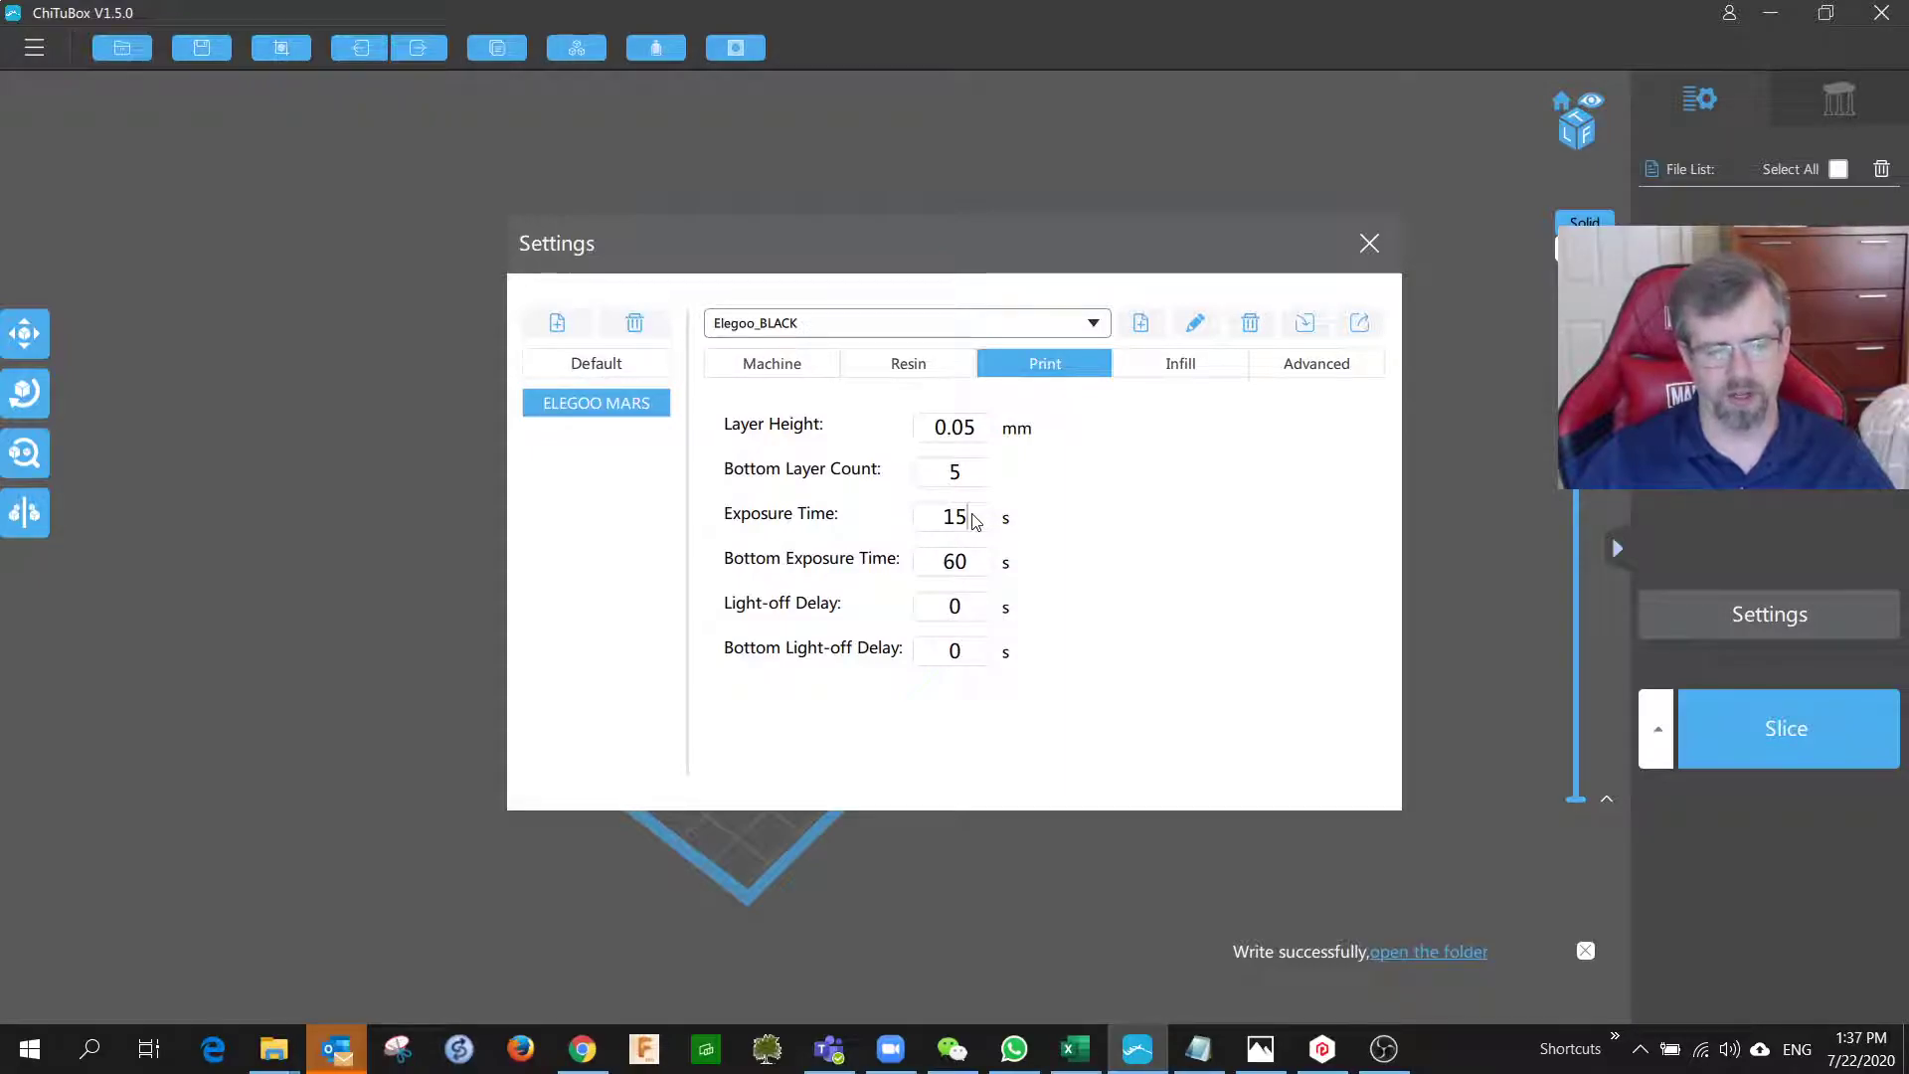
{"action": "left_click_drag", "start_coordinate": [938, 516], "coordinate": [972, 516]}
{"action": "left_click", "coordinate": [972, 516]}
{"action": "key", "text": "BackSpace"}
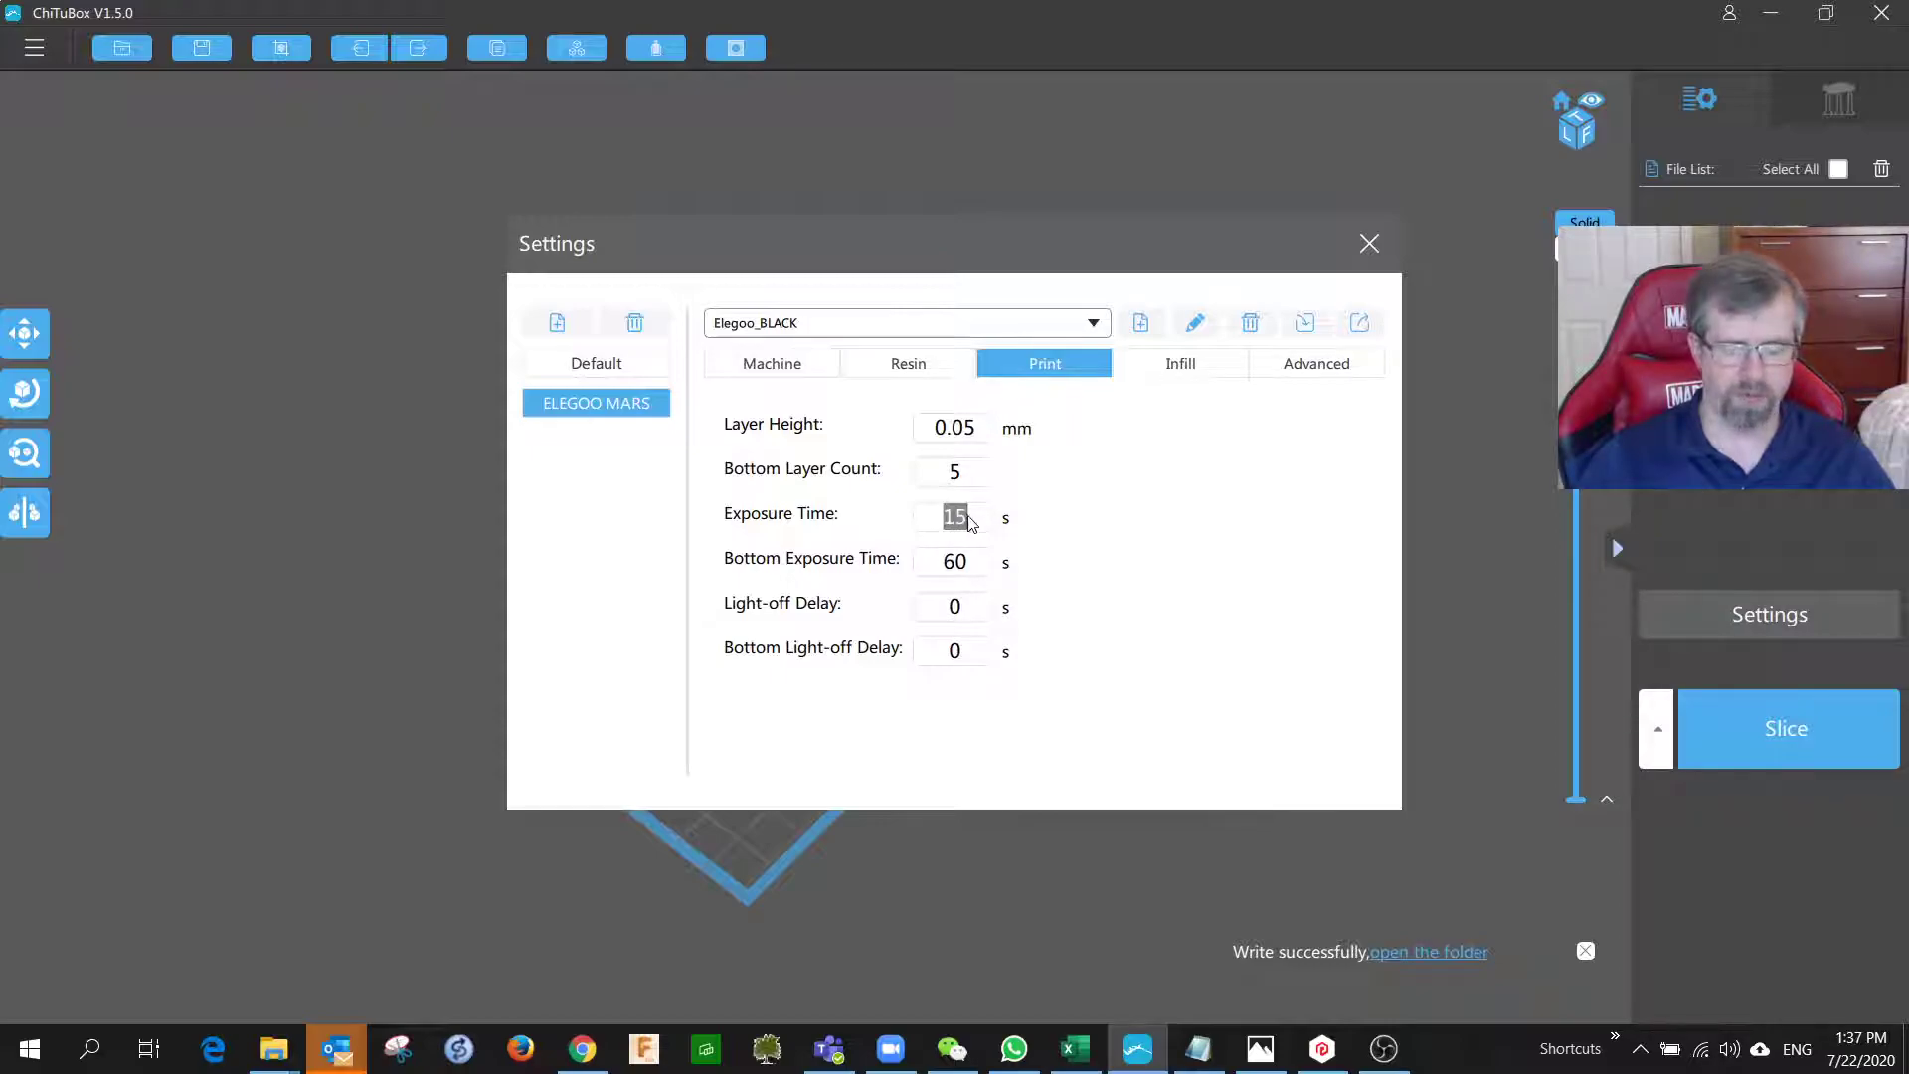
Load the Elegoo ABS Like More Base profile and examine its exposure time, bottom exposure time and bottom layer count.
{"action": "left_click", "coordinate": [1102, 323]}
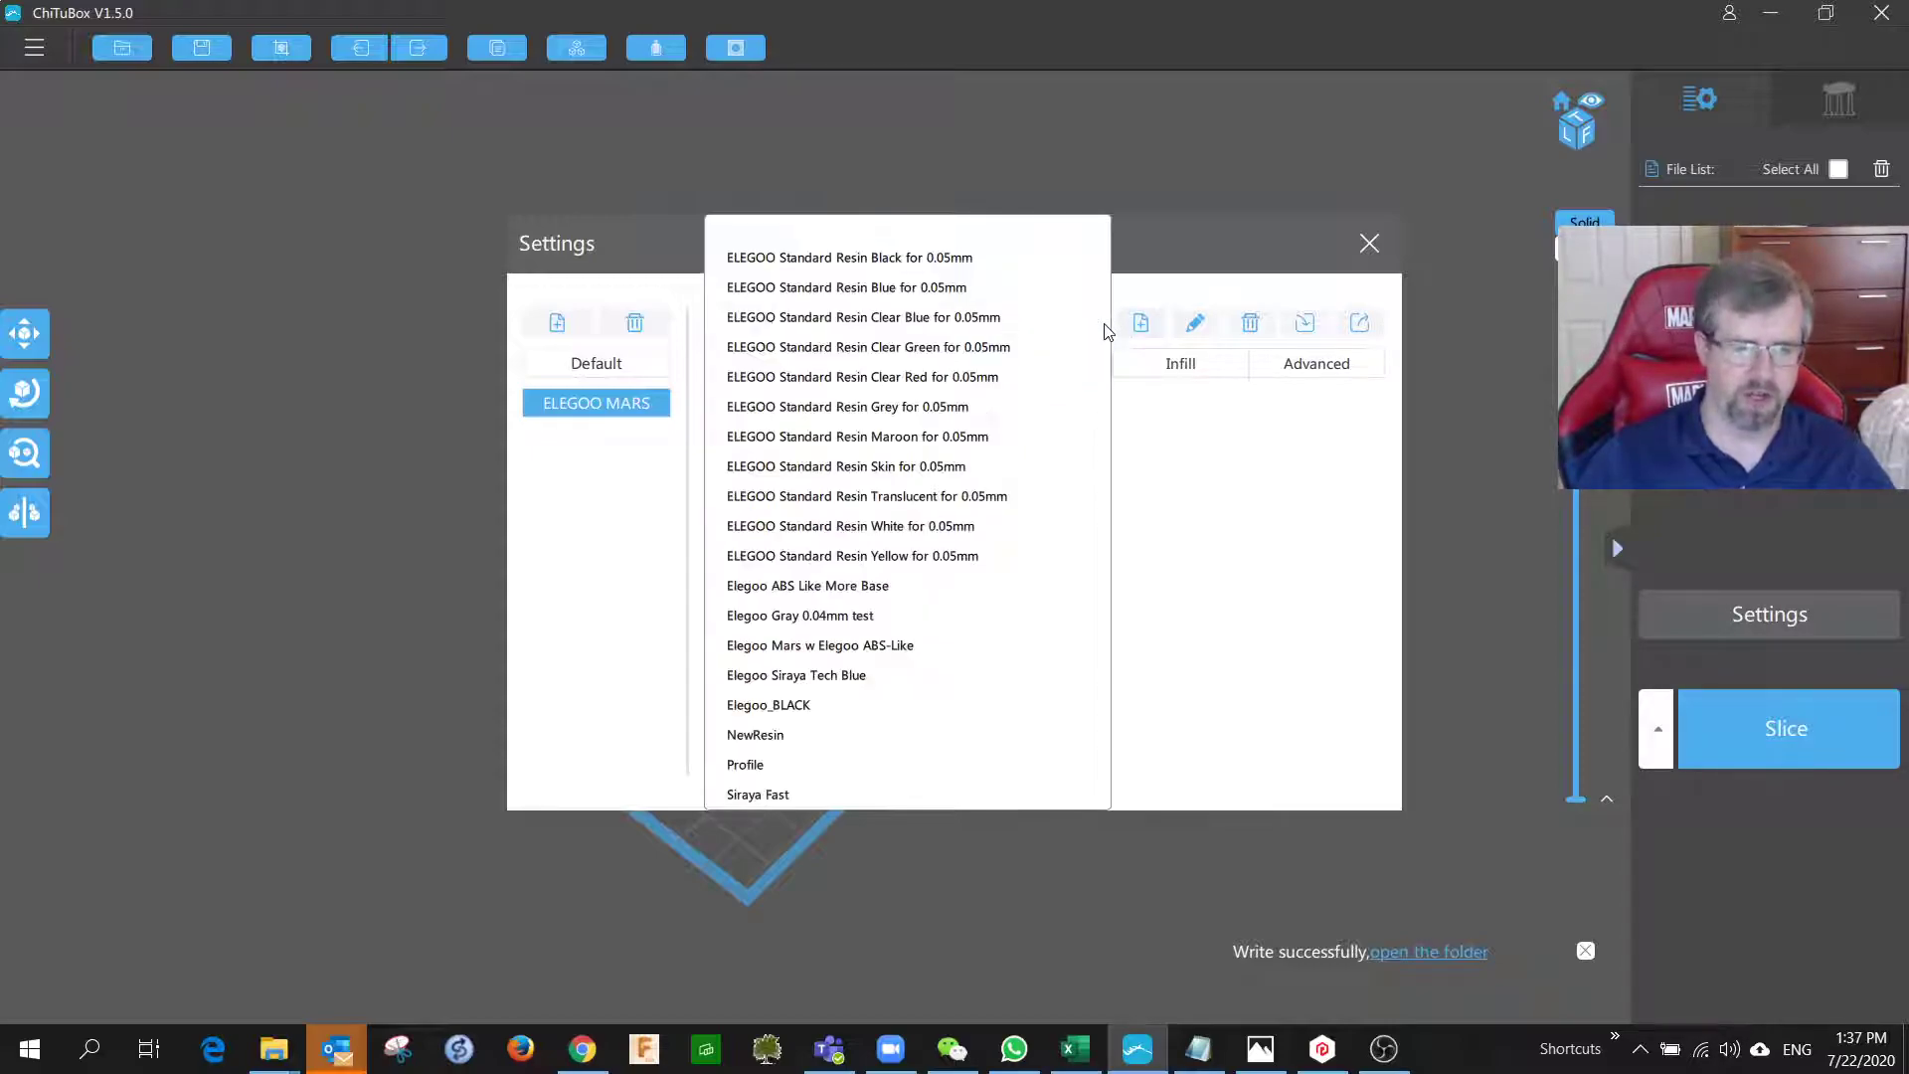
{"action": "left_click", "coordinate": [853, 587]}
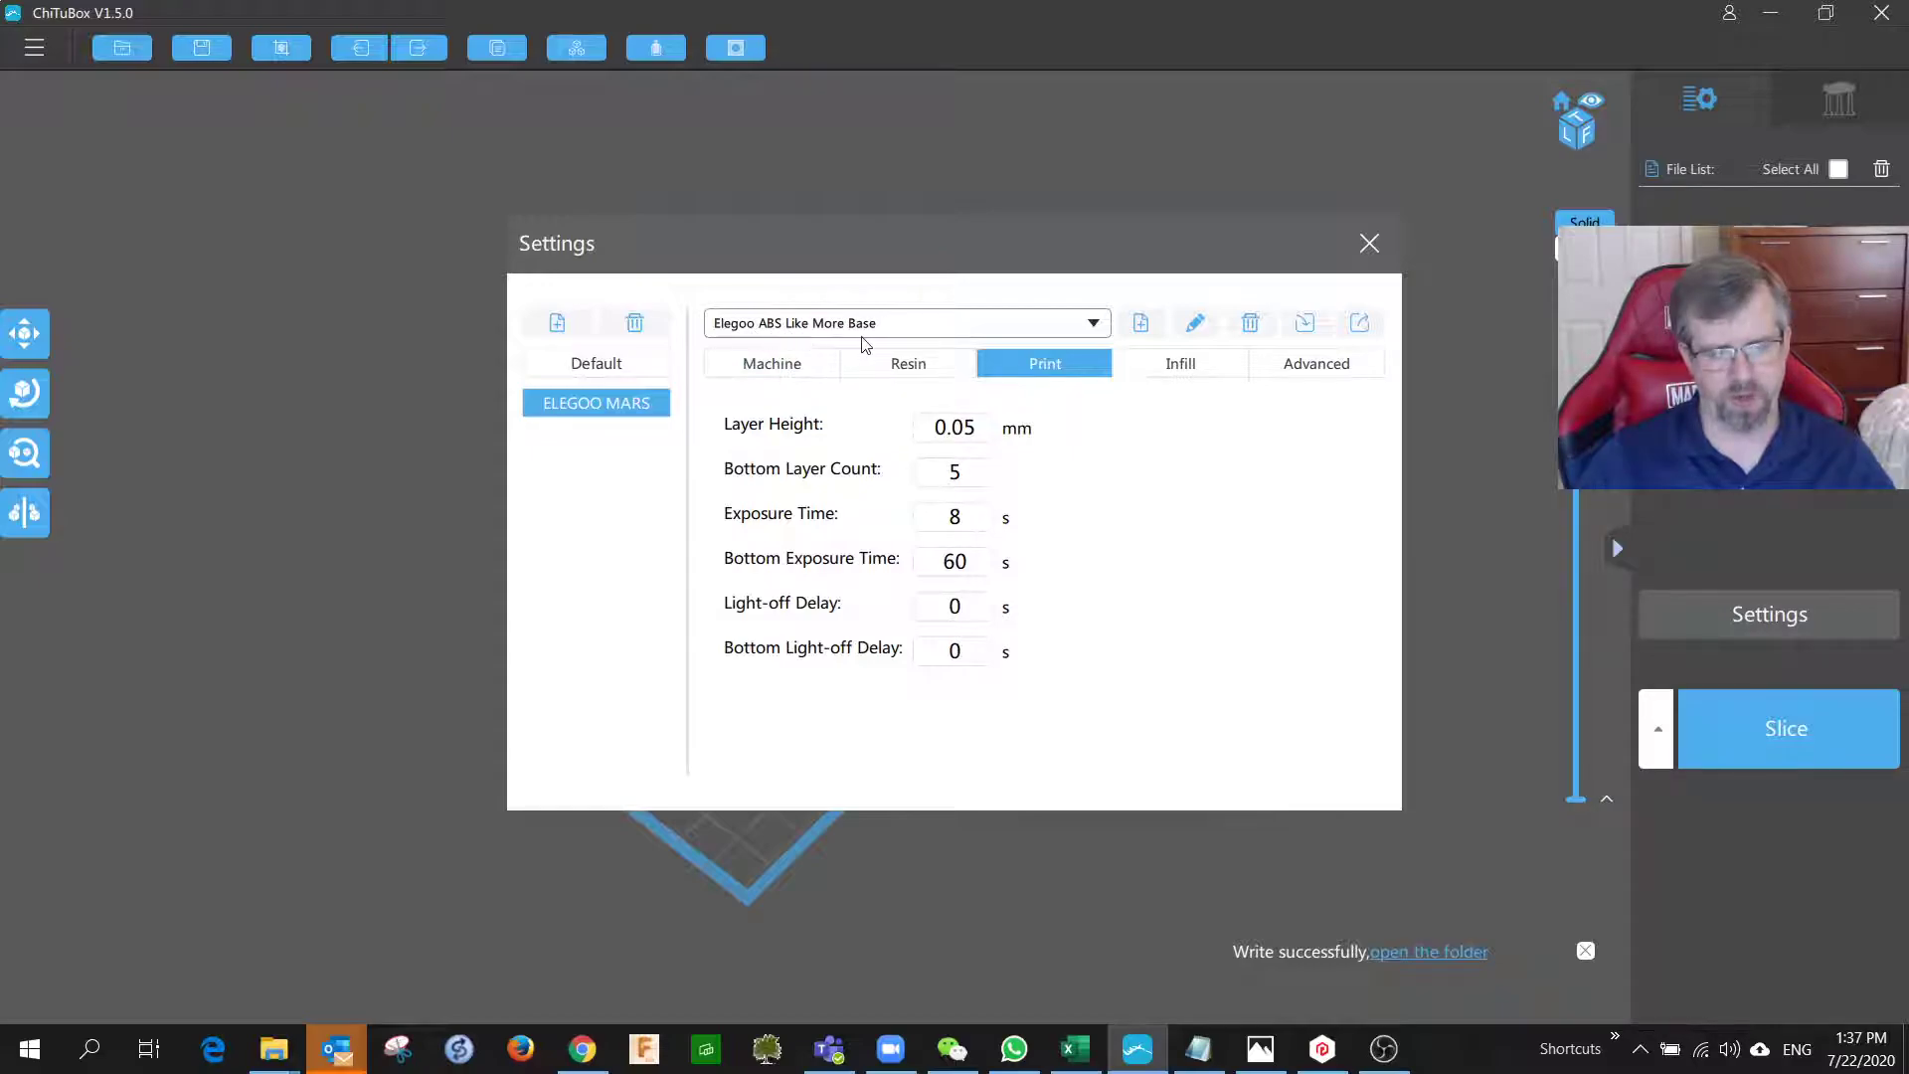
{"action": "double_click", "coordinate": [952, 516]}
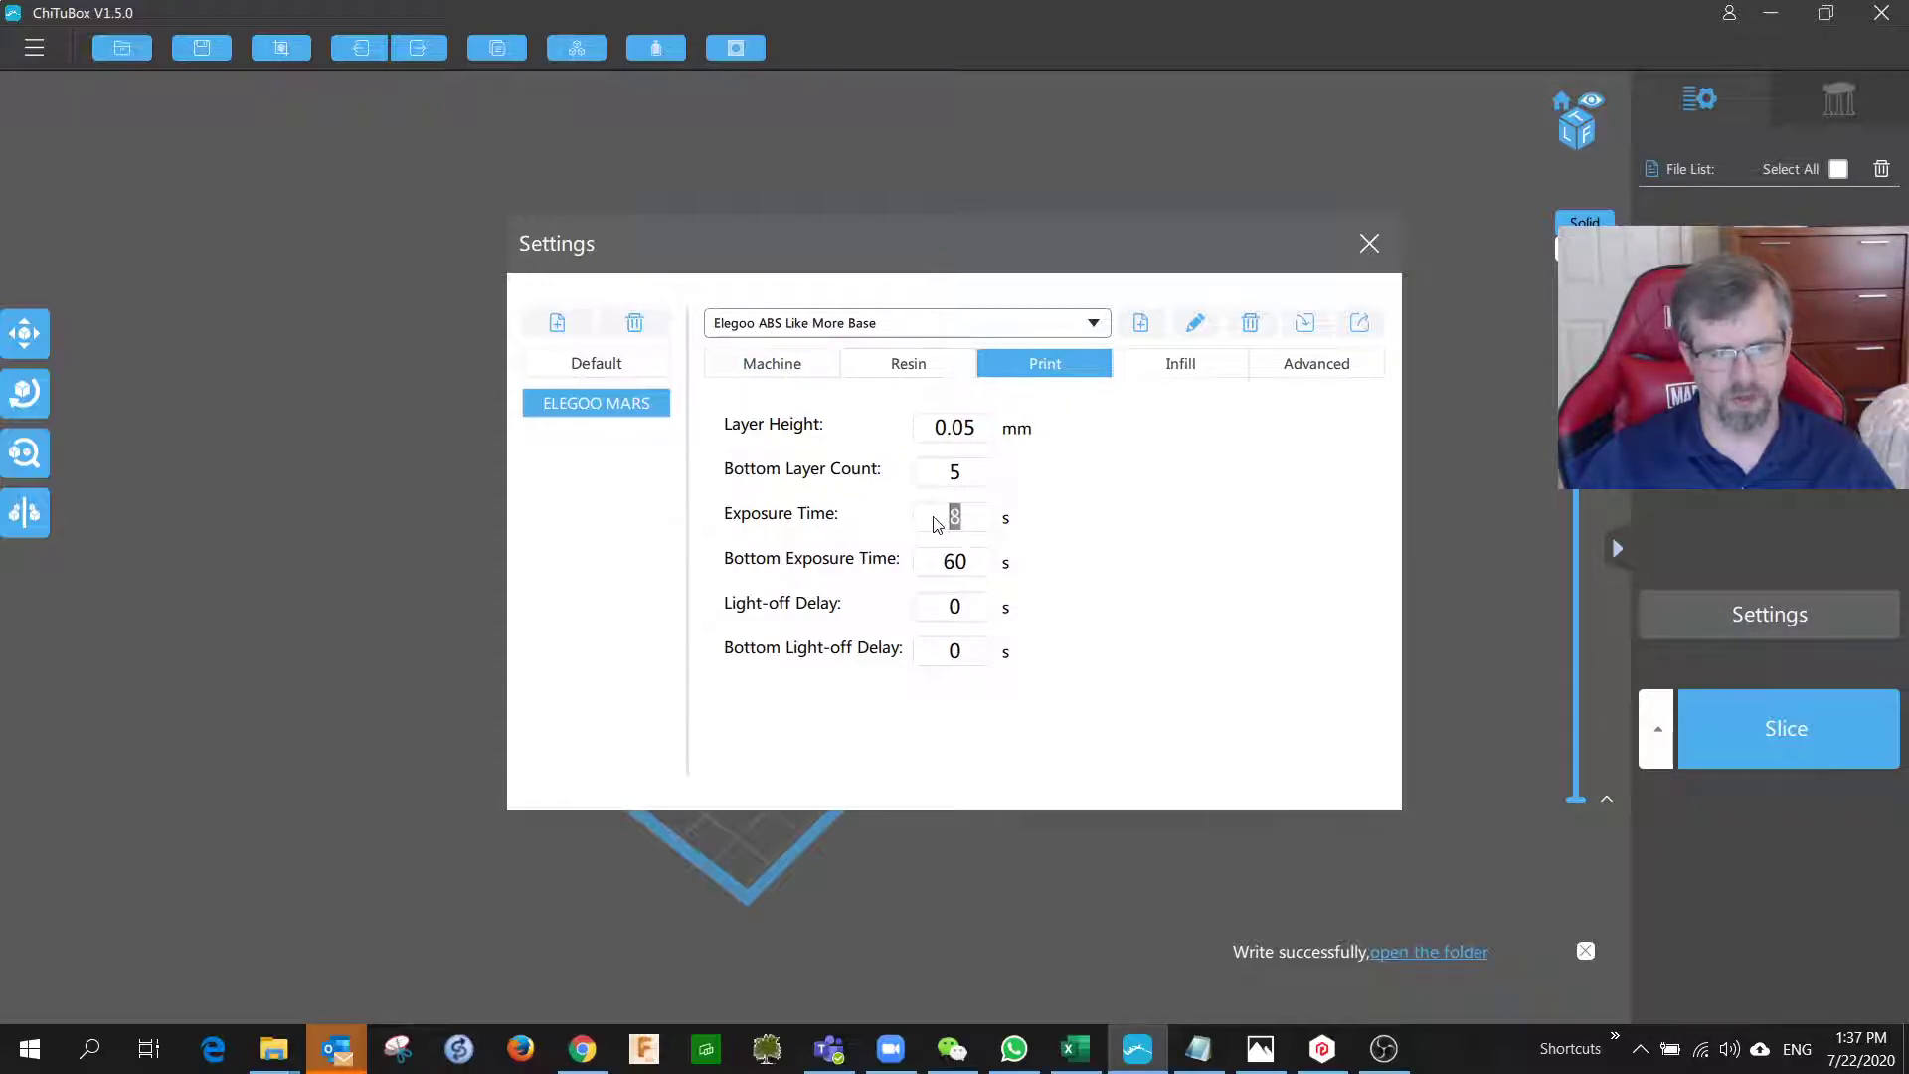
{"action": "double_click", "coordinate": [957, 564]}
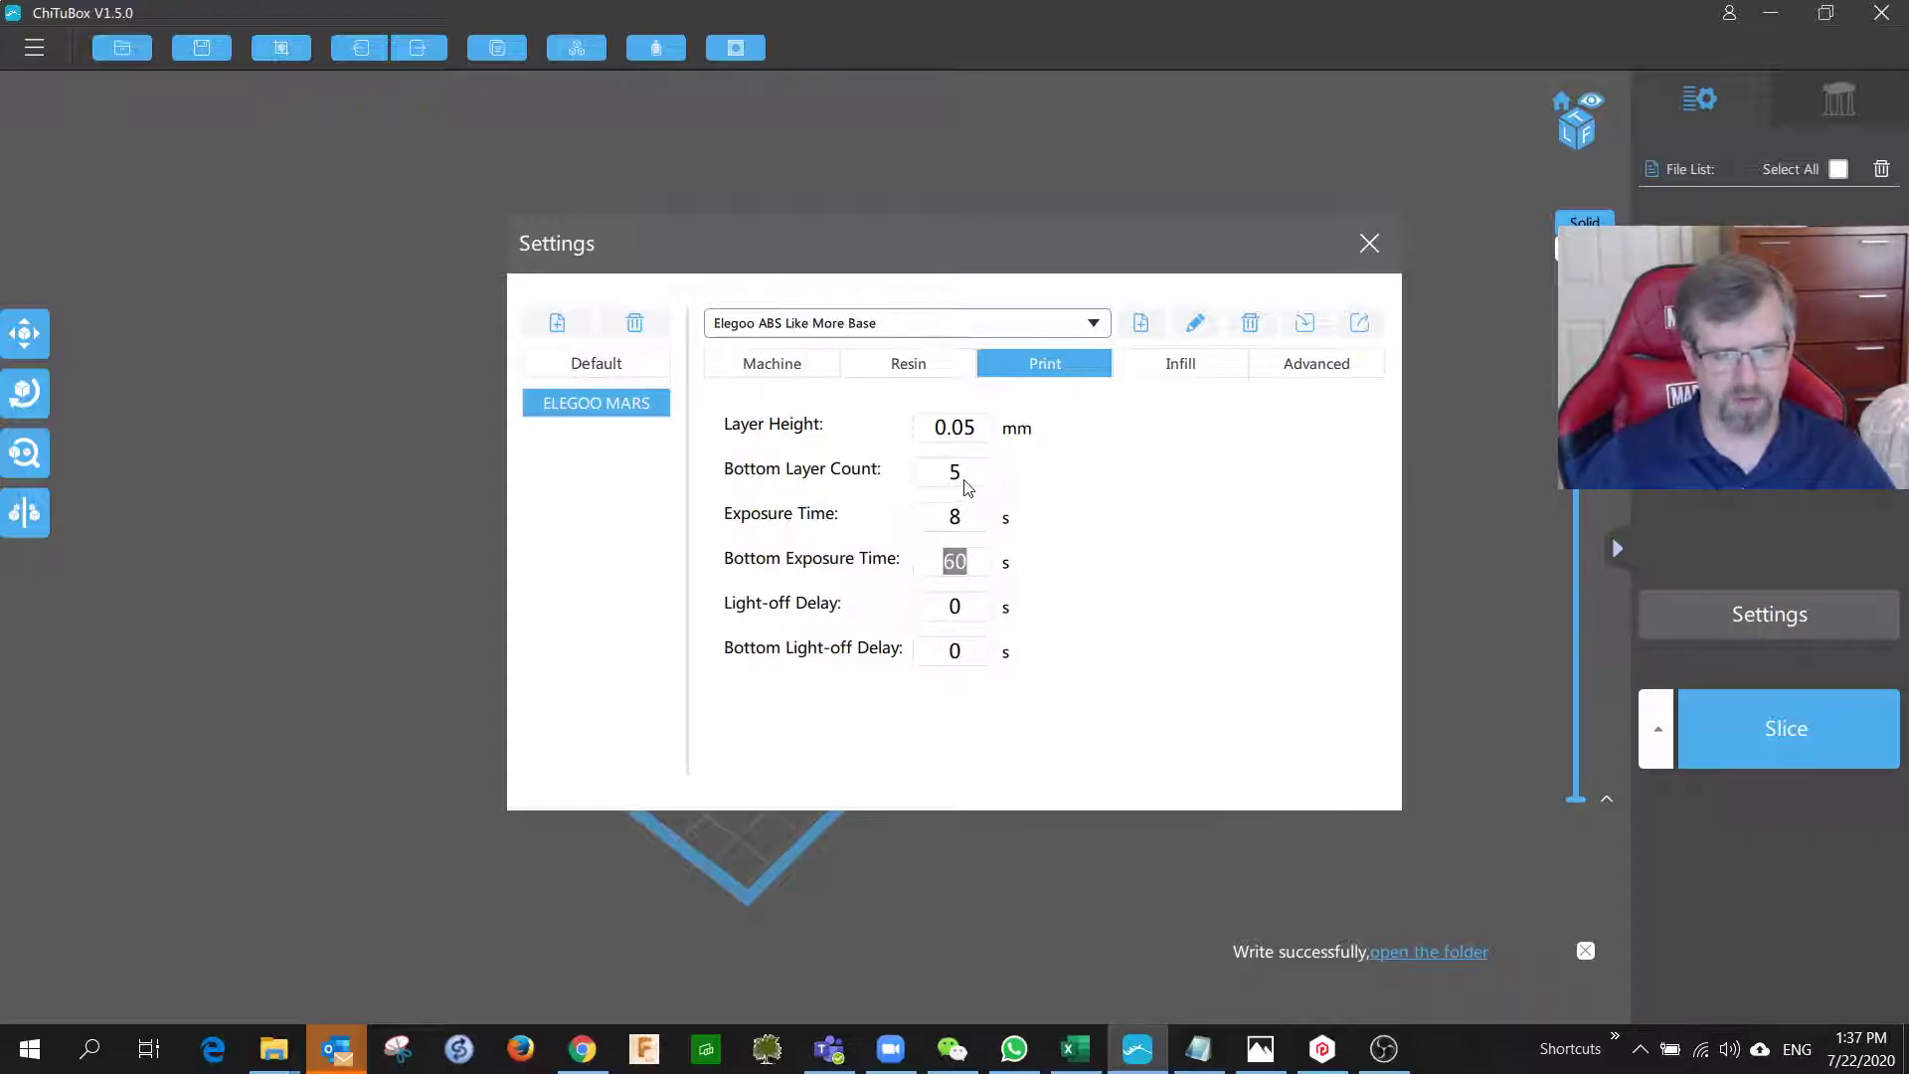
{"action": "left_click_drag", "start_coordinate": [943, 470], "coordinate": [962, 471]}
{"action": "left_click", "coordinate": [969, 563]}
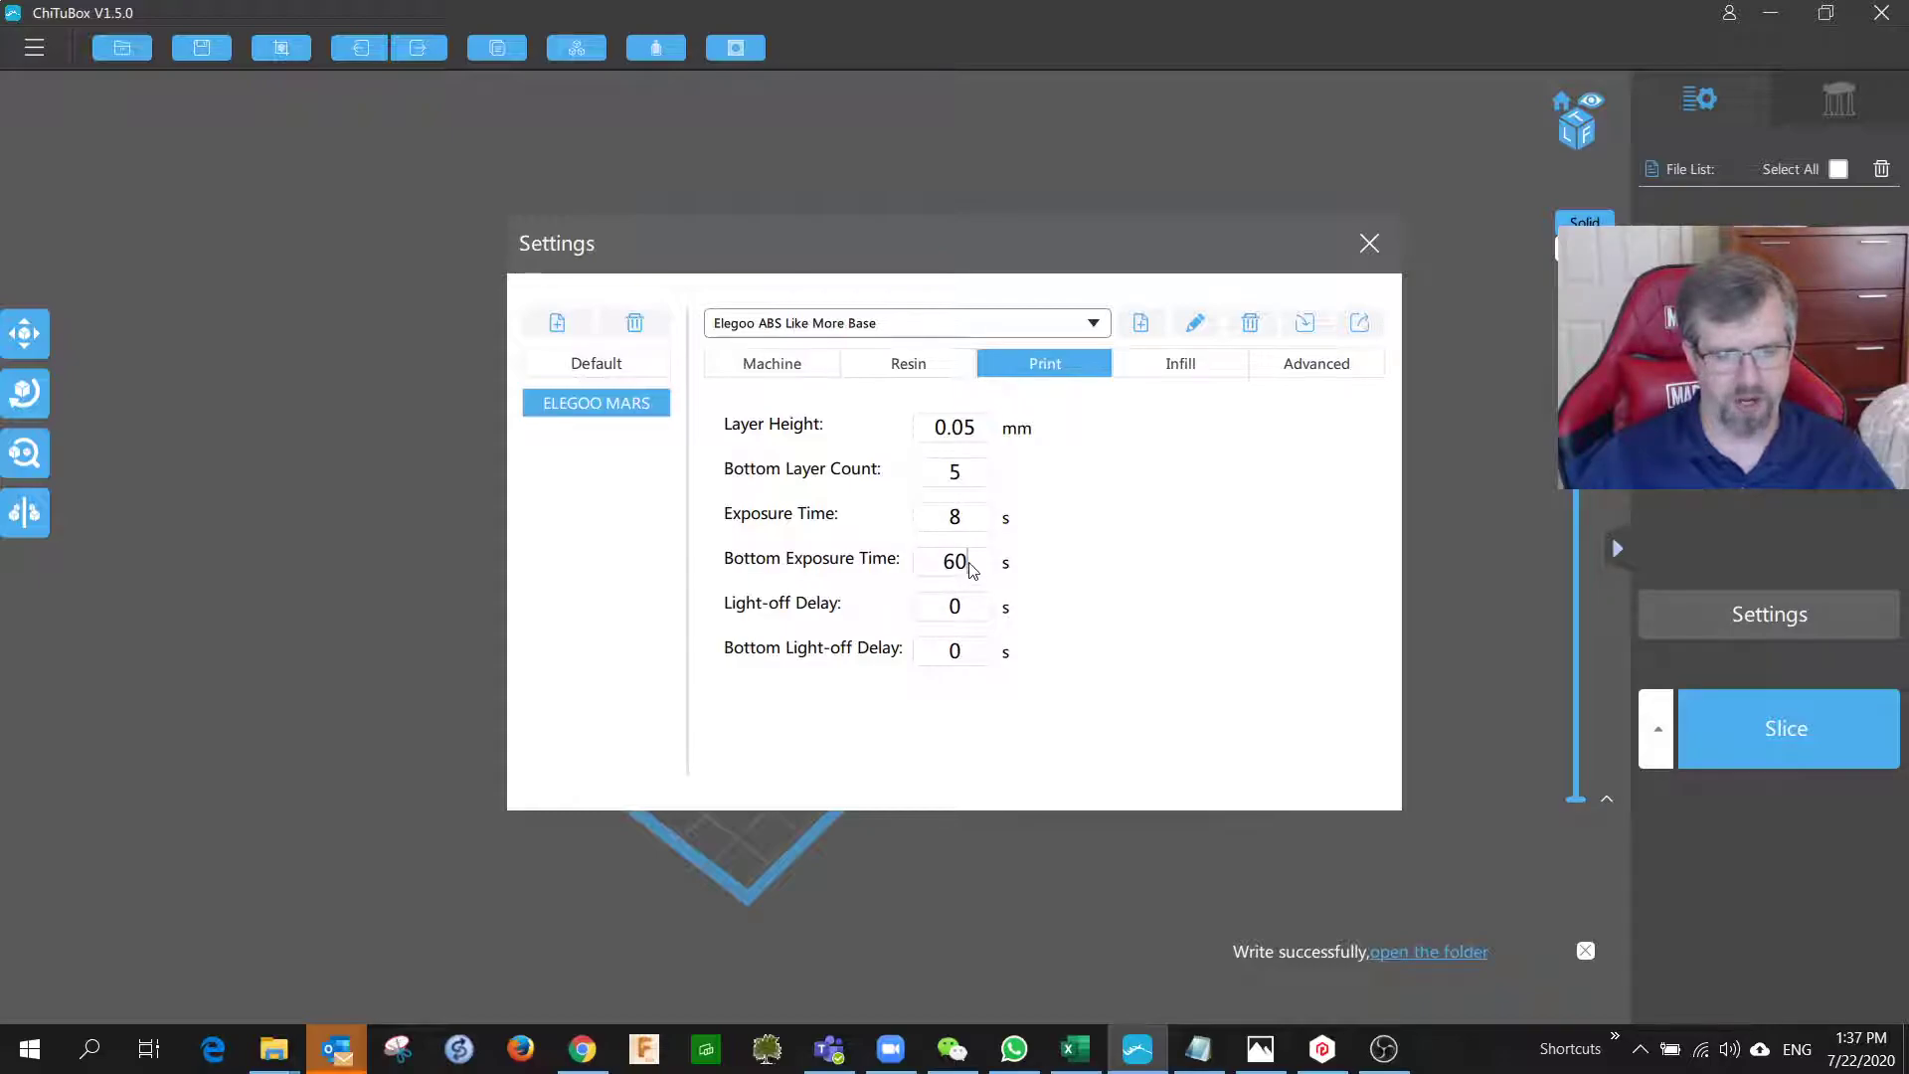
{"action": "left_click_drag", "start_coordinate": [967, 517], "coordinate": [953, 472]}
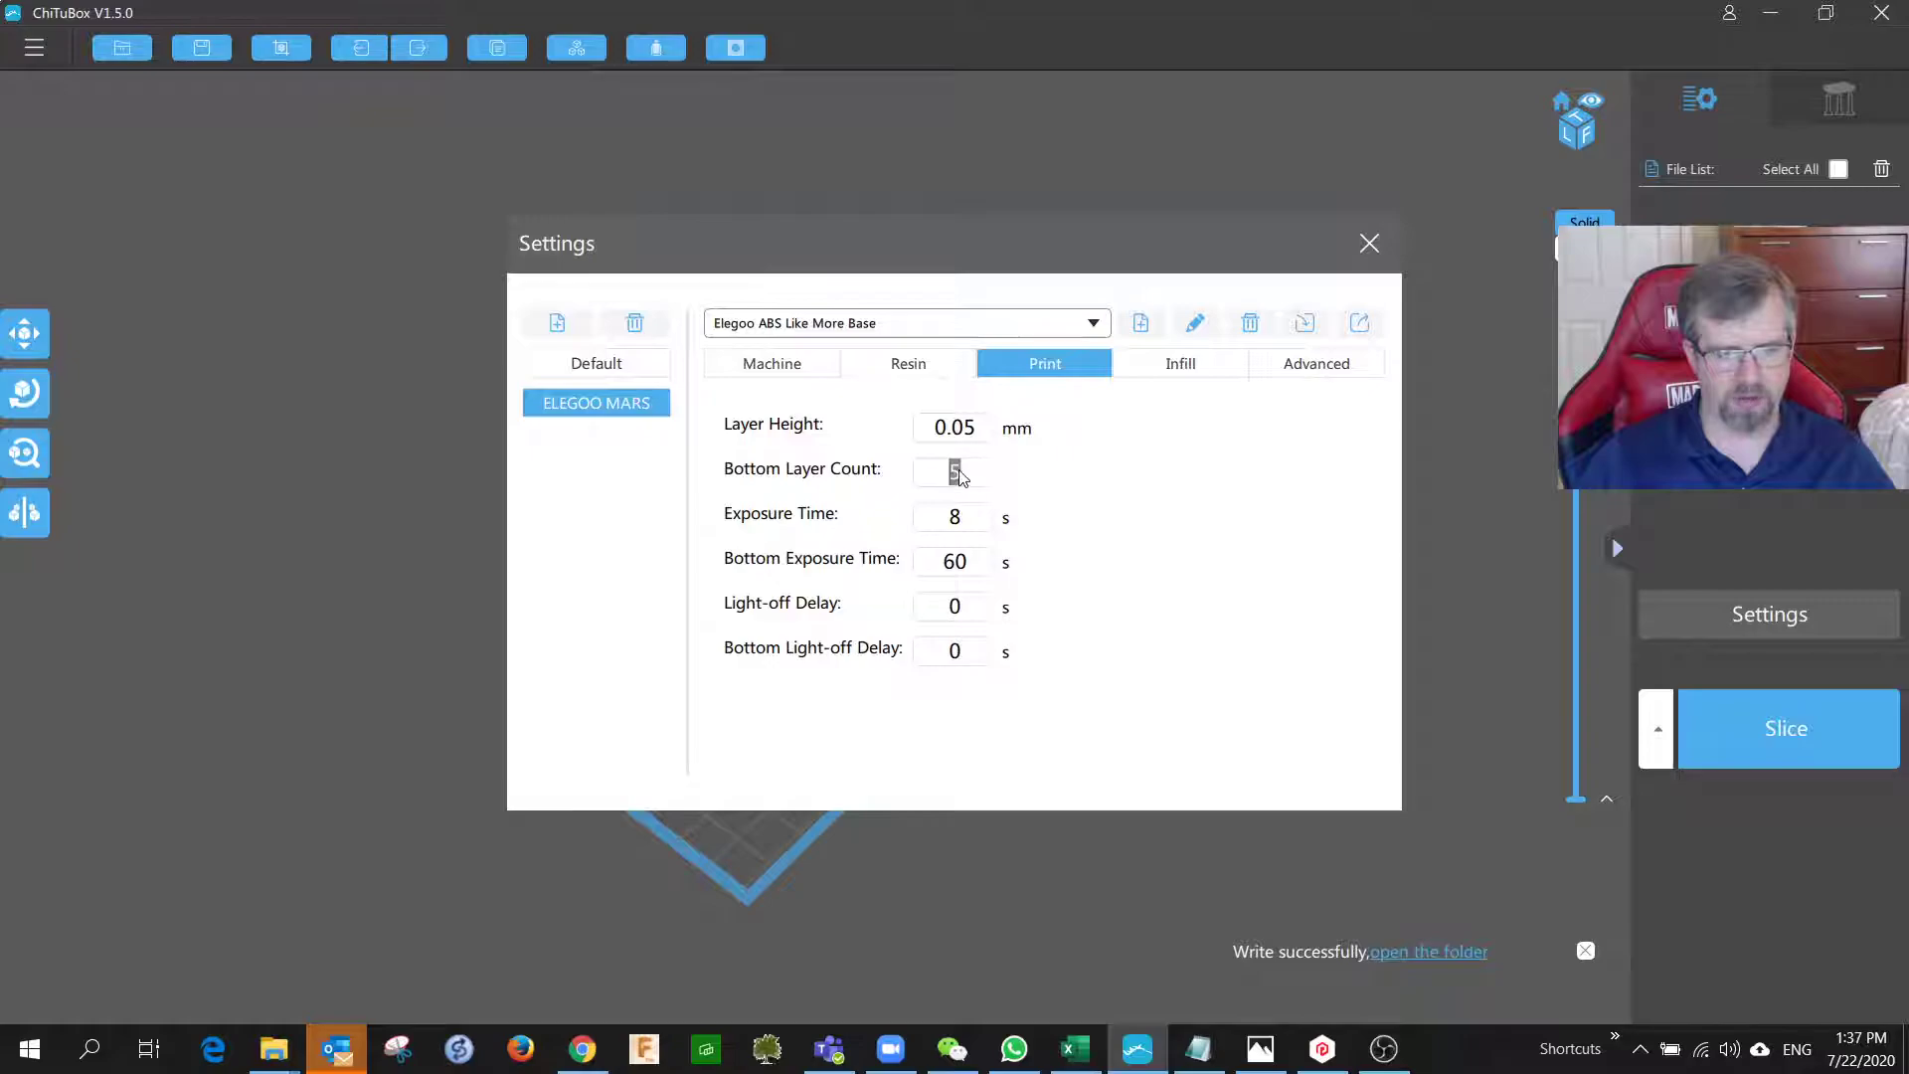
{"action": "left_click_drag", "start_coordinate": [973, 564], "coordinate": [951, 564]}
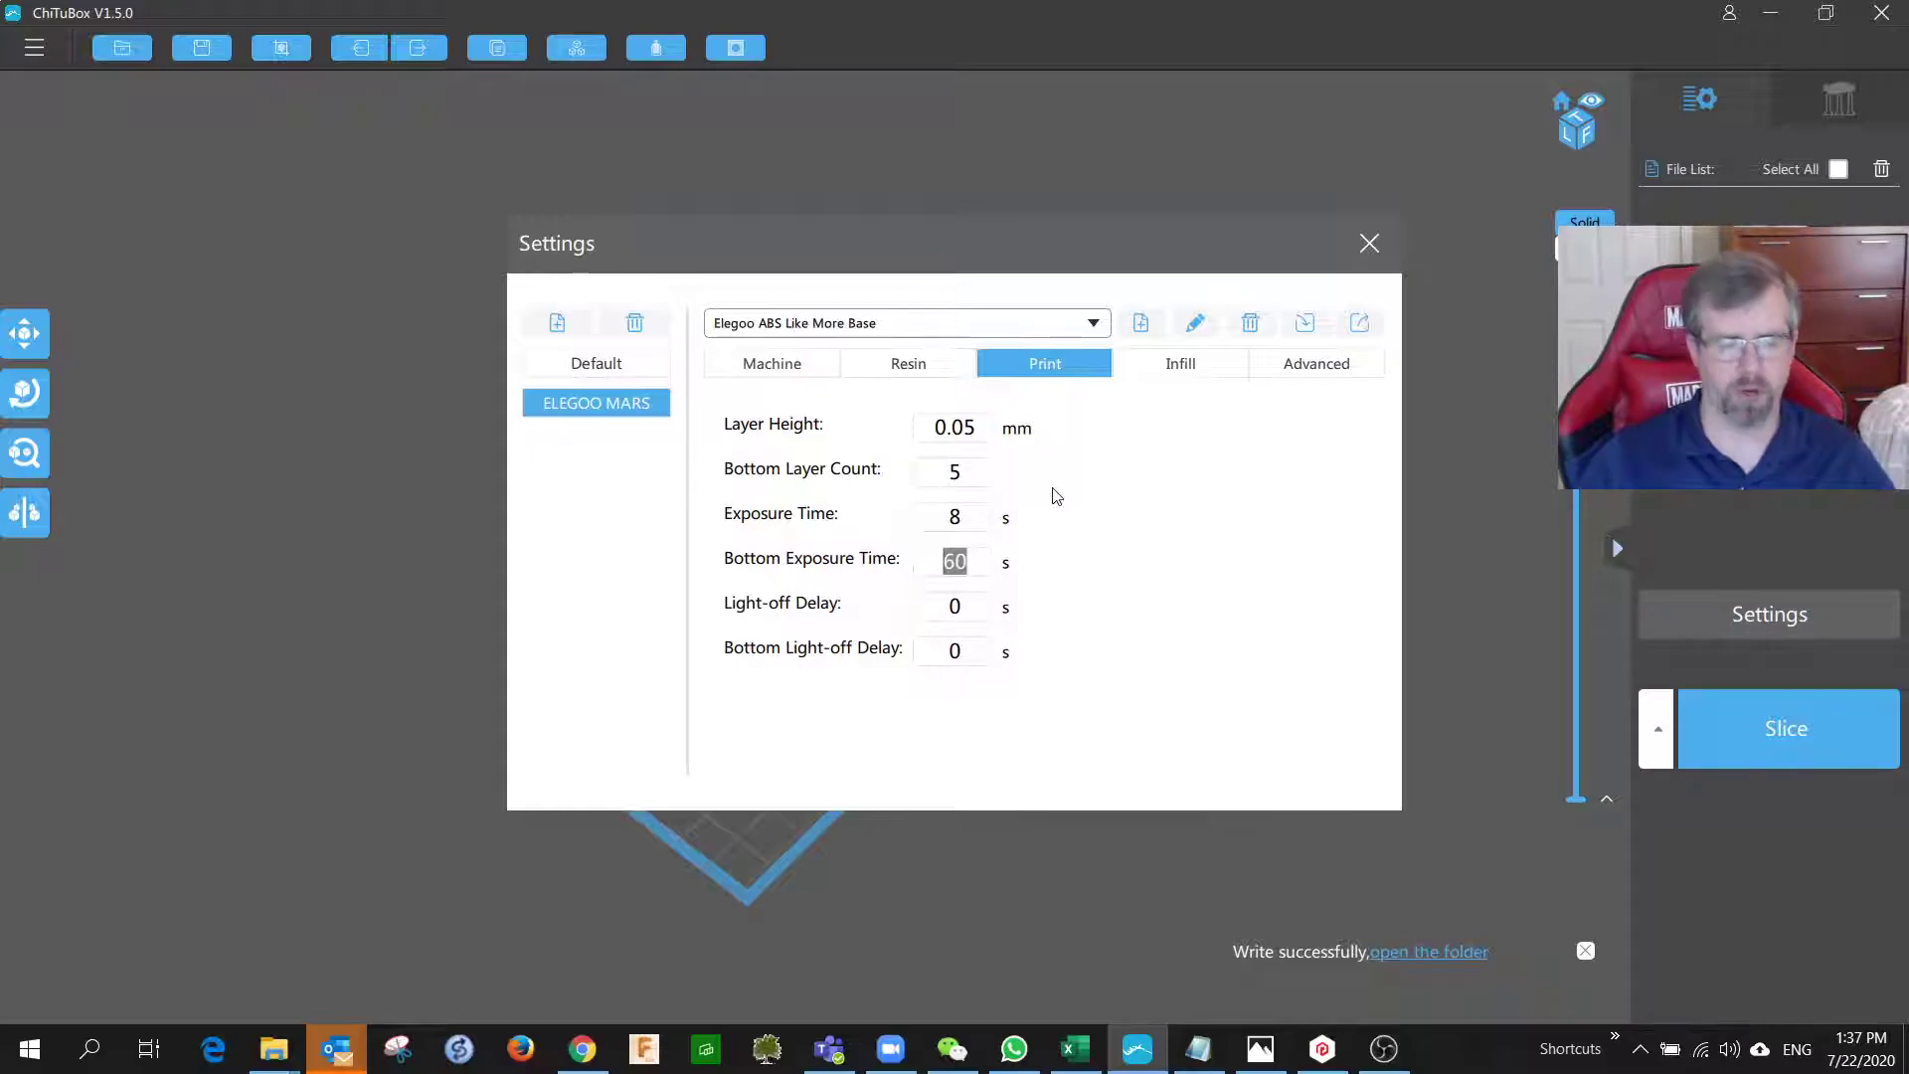
{"action": "left_click", "coordinate": [964, 530]}
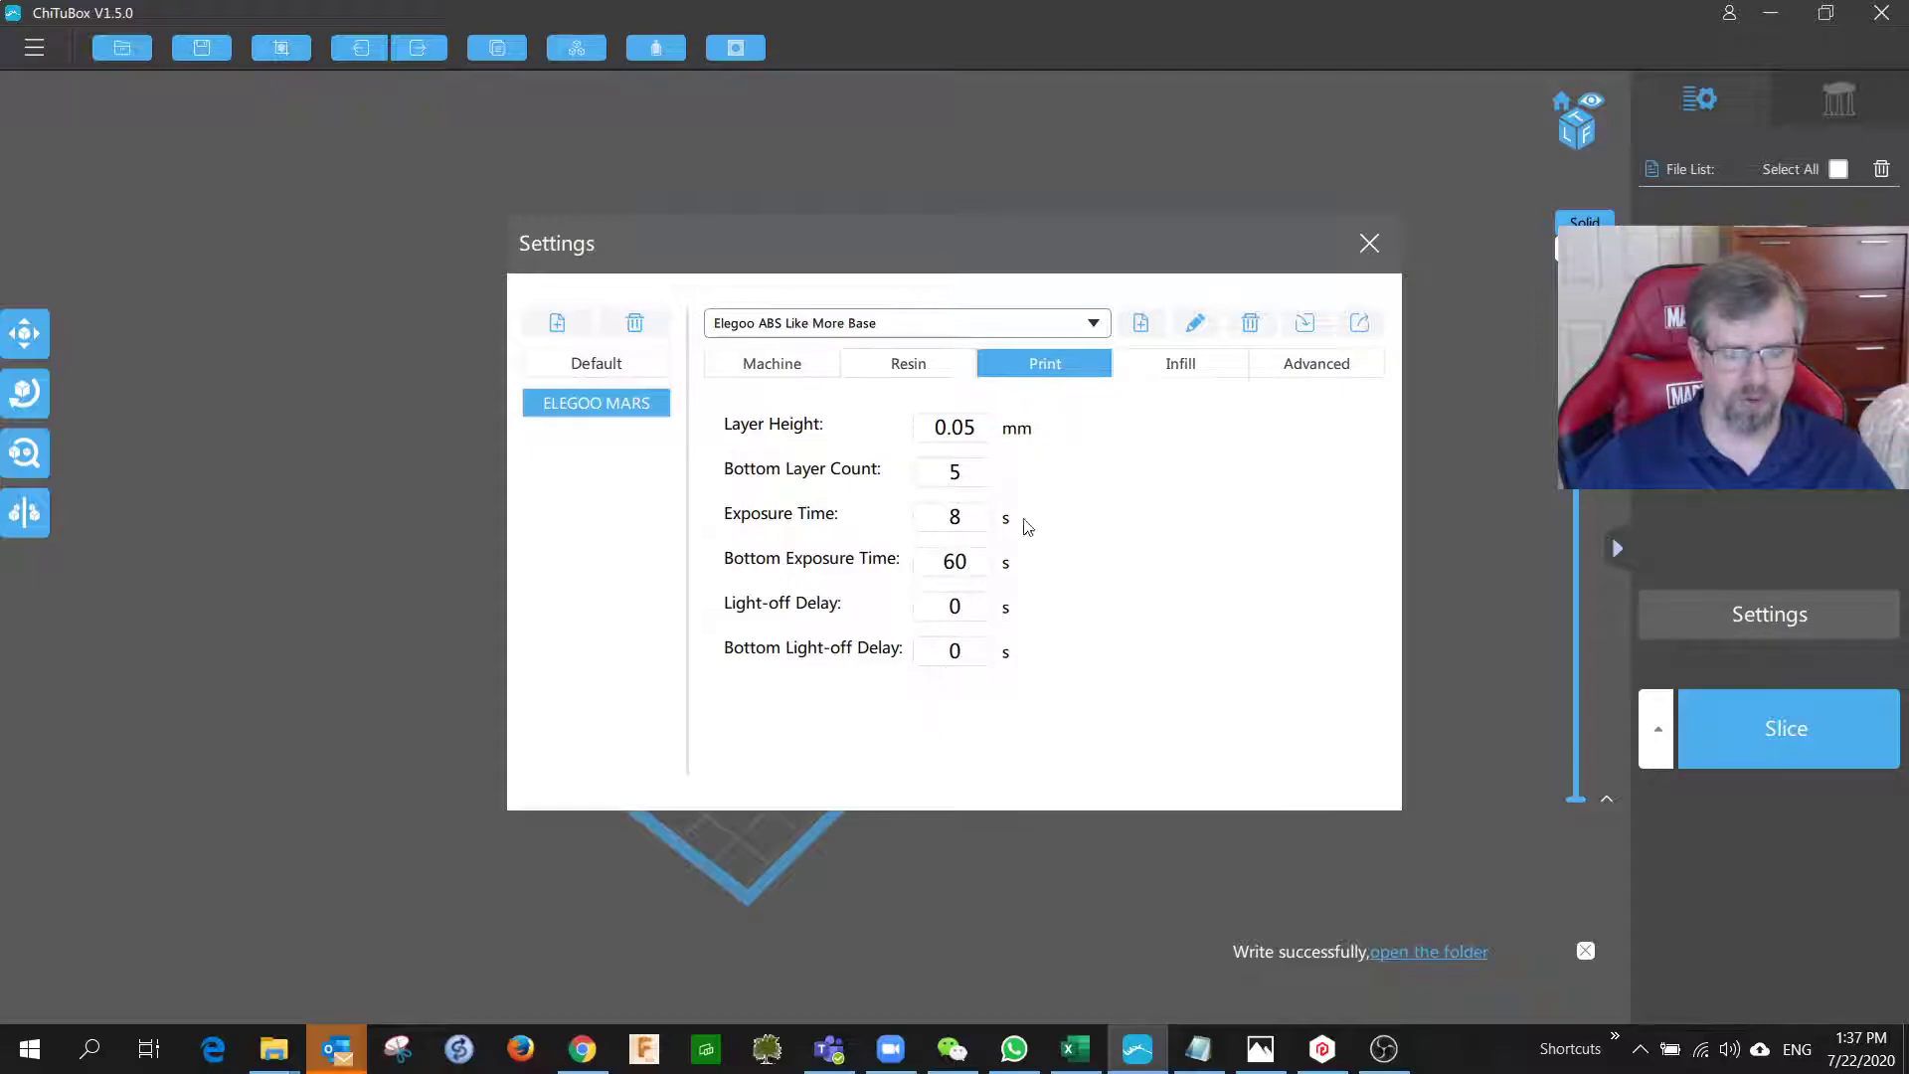
Review the infill, anti-aliasing and machine settings of the Elegoo ABS Like More Base profile and close the settings.
{"action": "left_click", "coordinate": [1184, 366]}
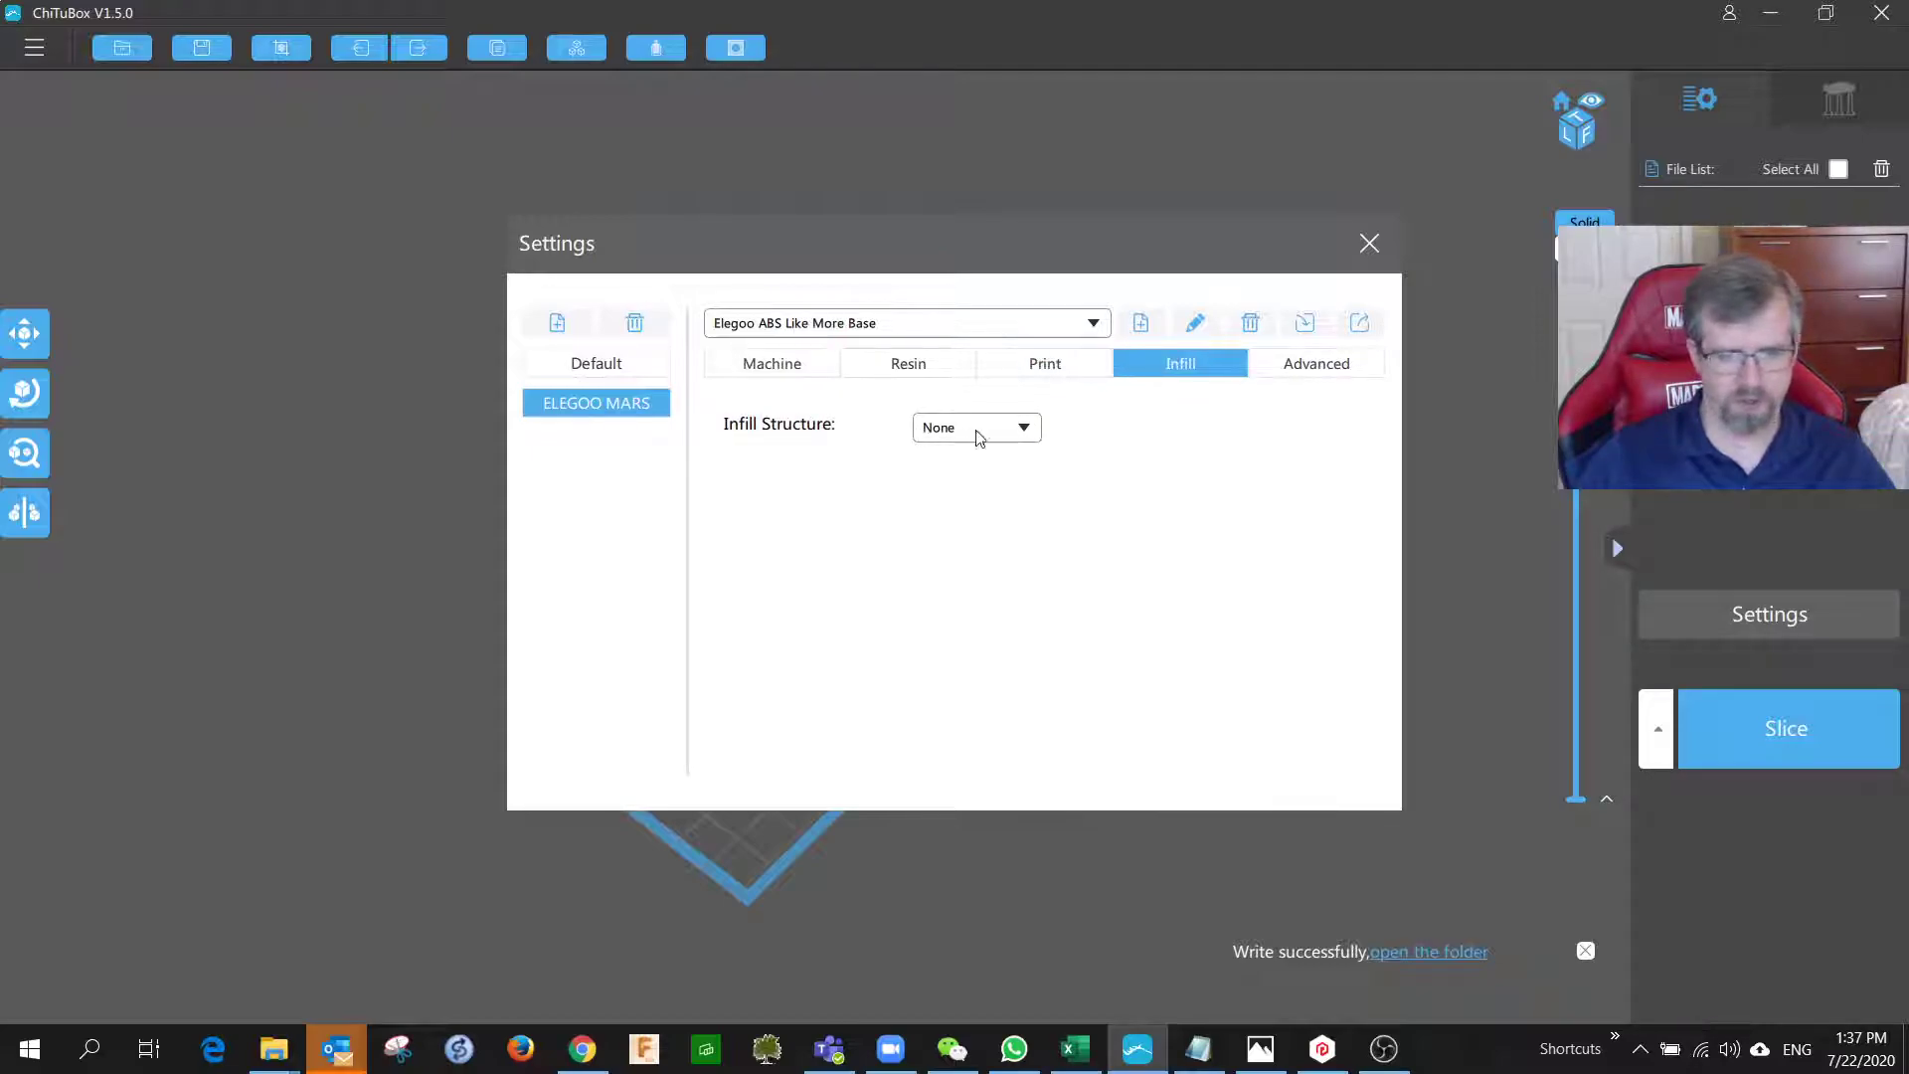
{"action": "left_click", "coordinate": [1317, 366]}
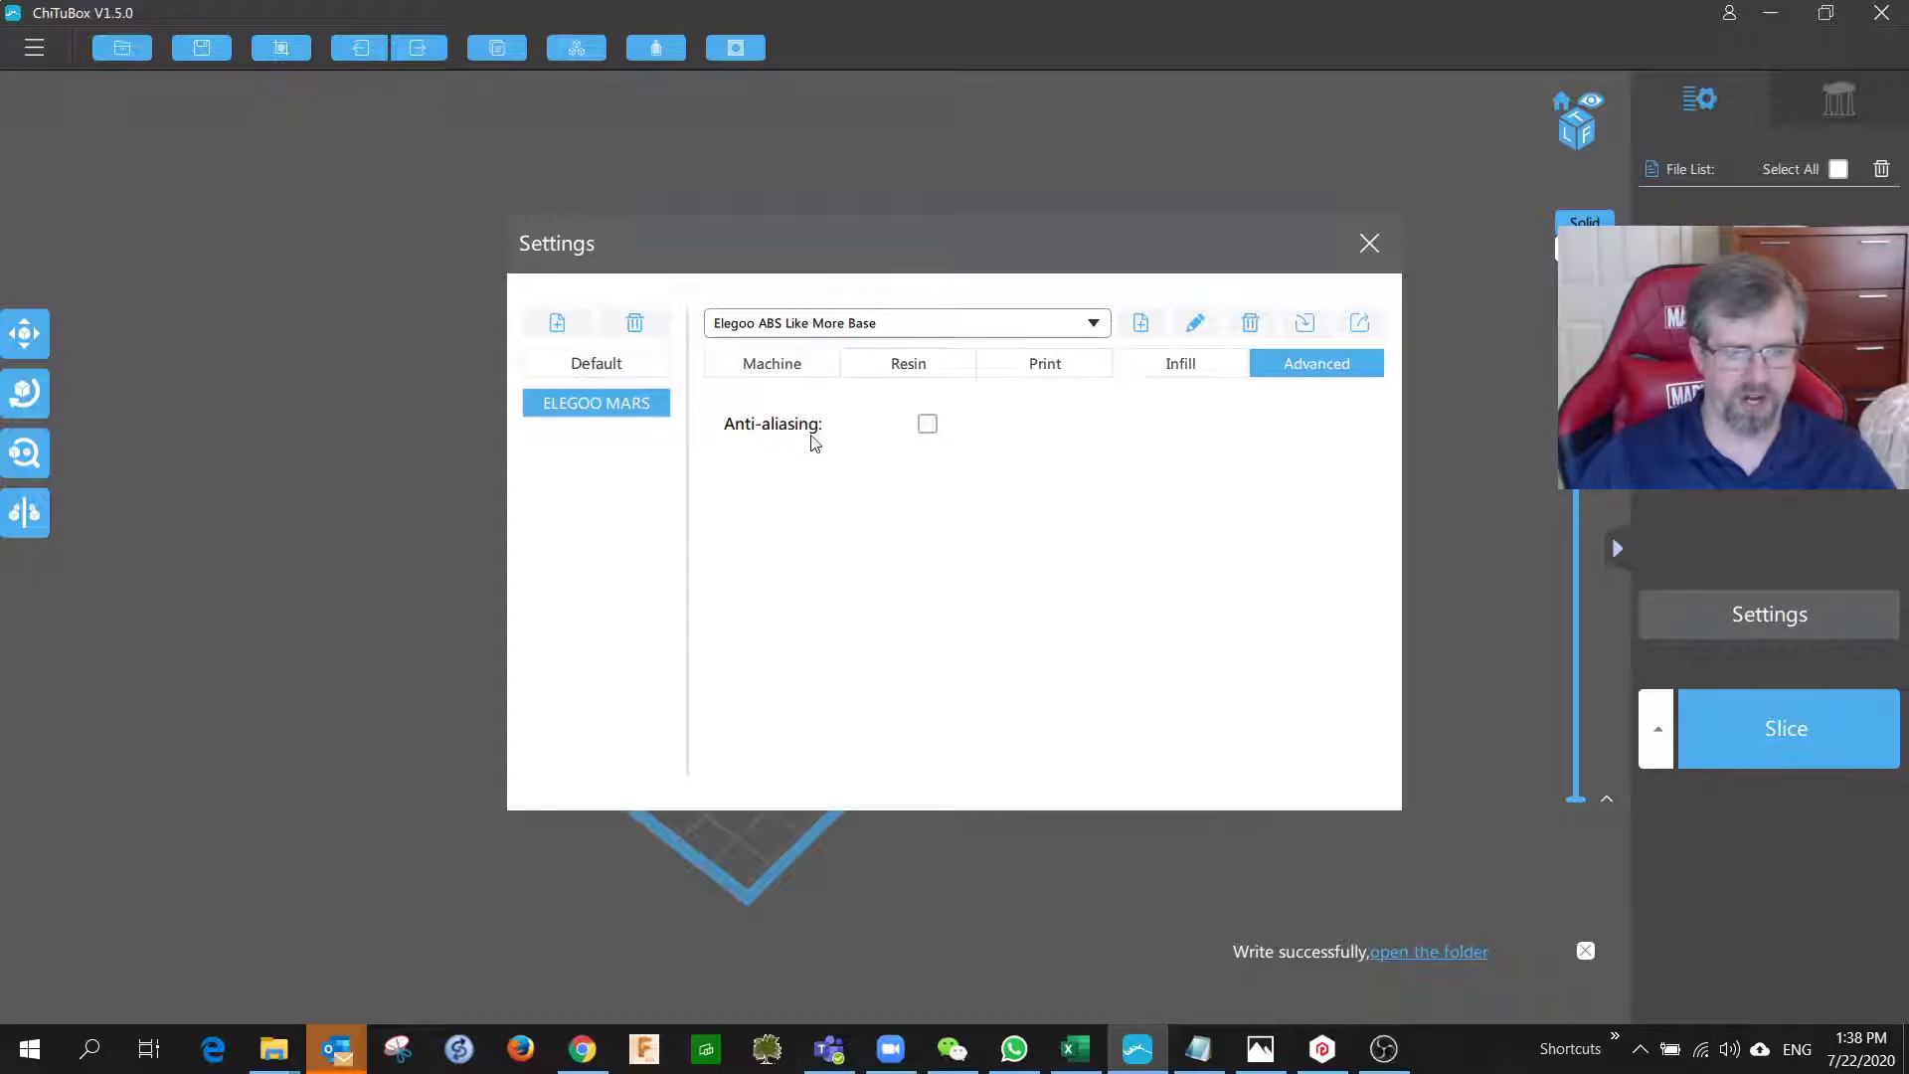
{"action": "left_click", "coordinate": [917, 364]}
{"action": "left_click", "coordinate": [775, 361]}
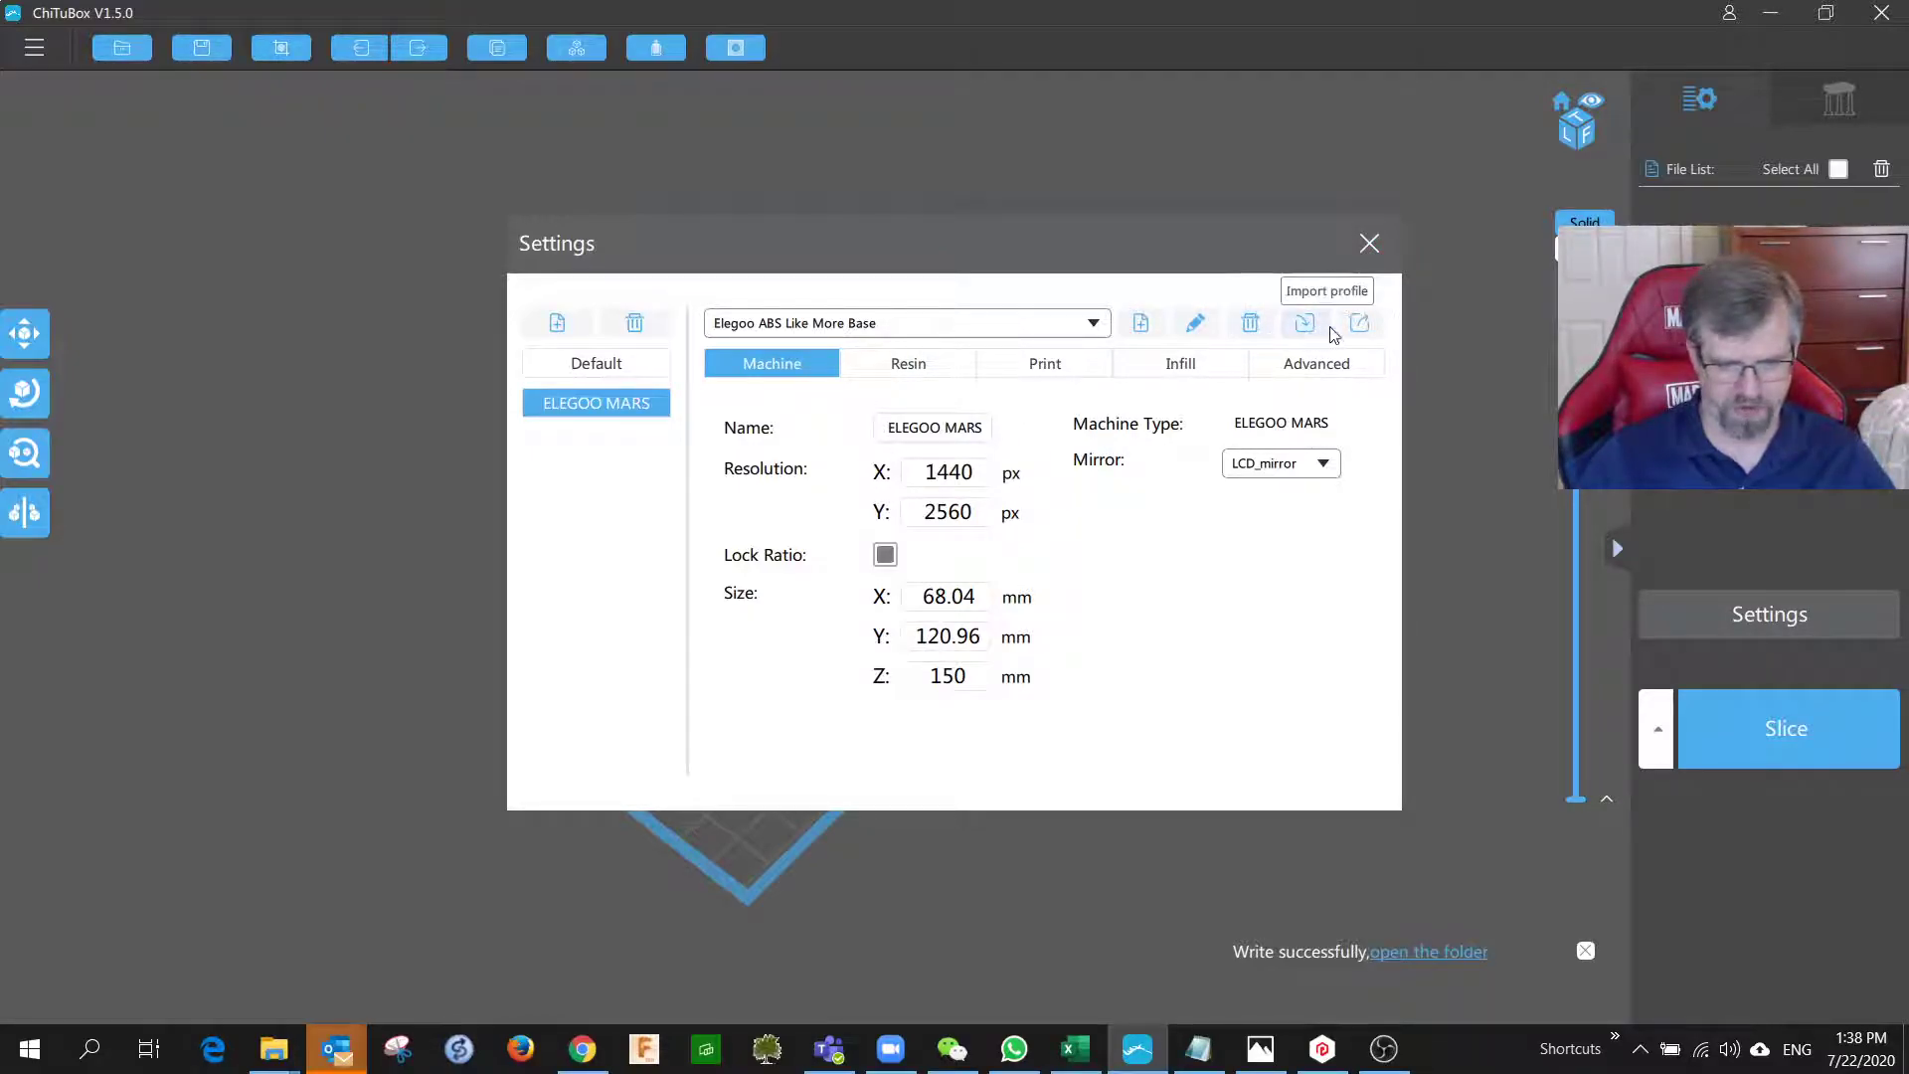
{"action": "left_click", "coordinate": [1368, 243]}
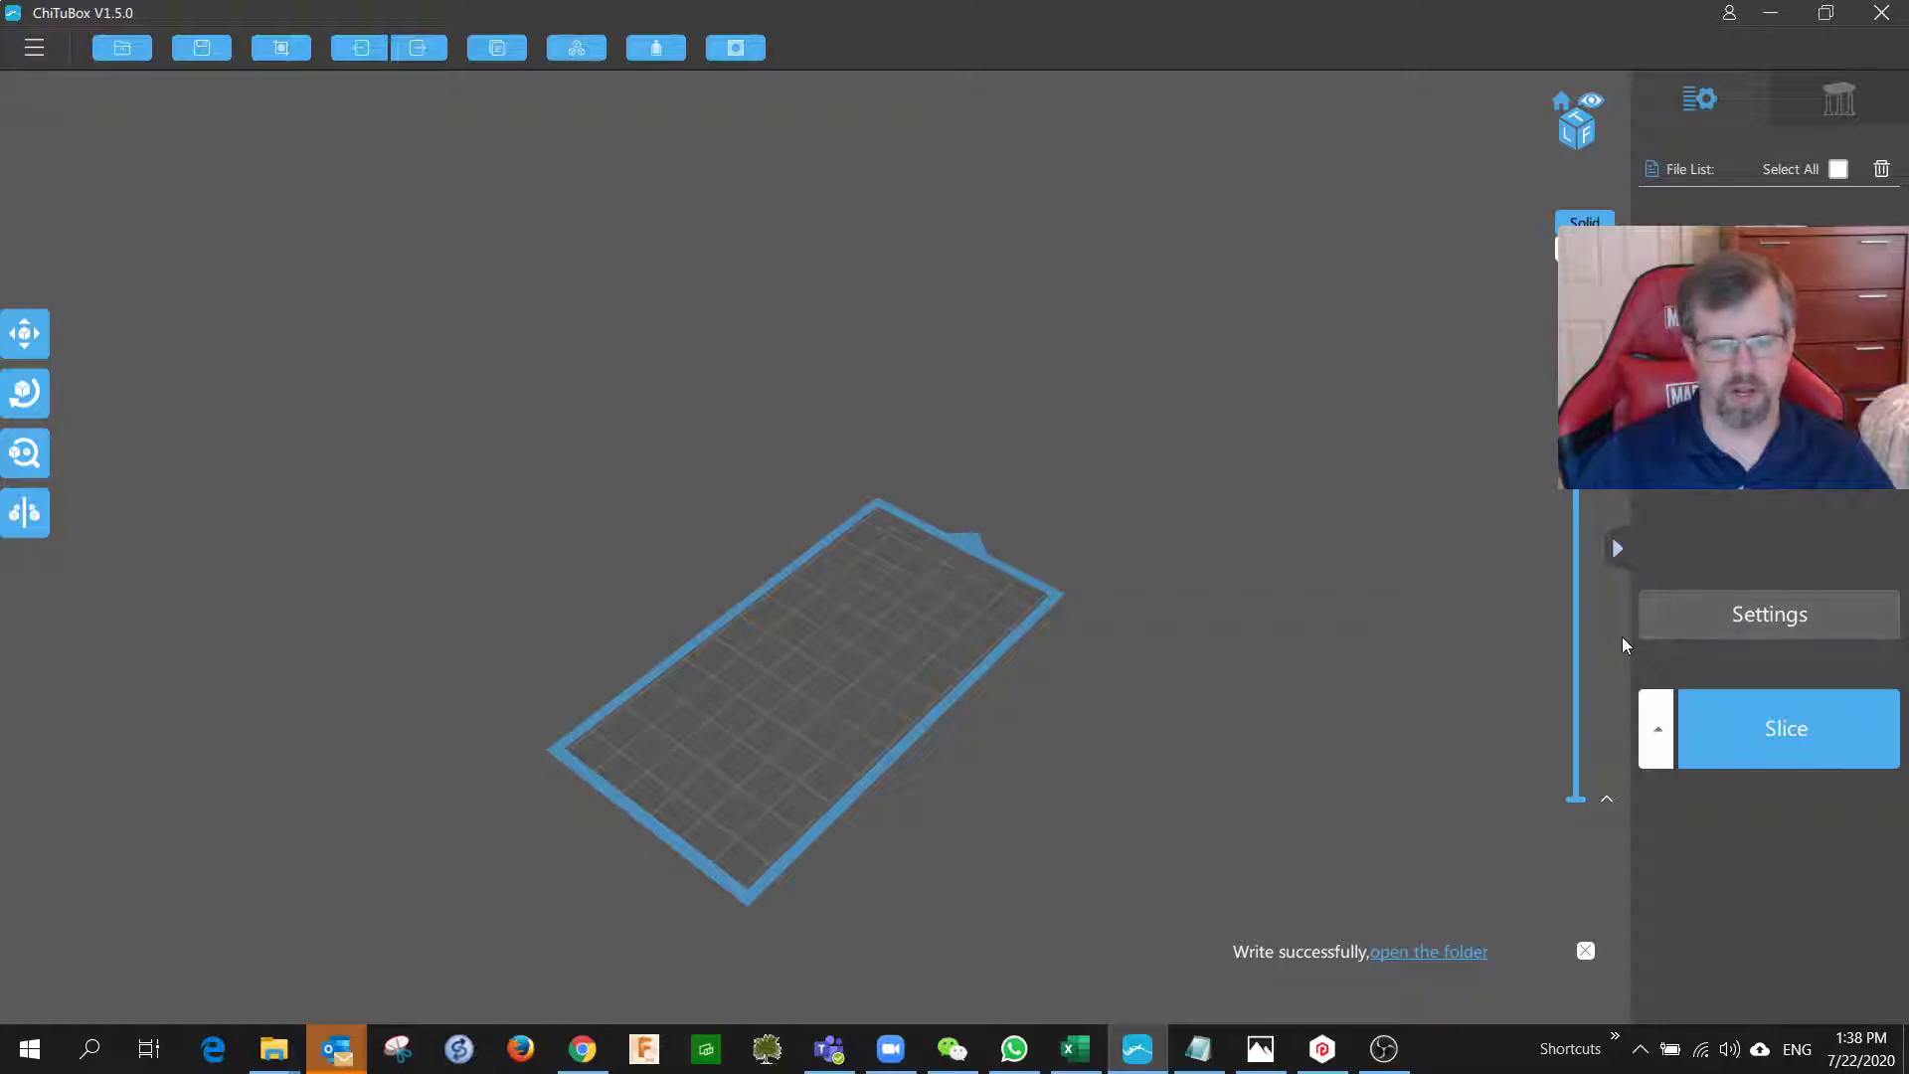
Reopen the settings, reselect the Elegoo ABS Like More Base profile and recheck its resin and print values.
{"action": "left_click", "coordinate": [1707, 633]}
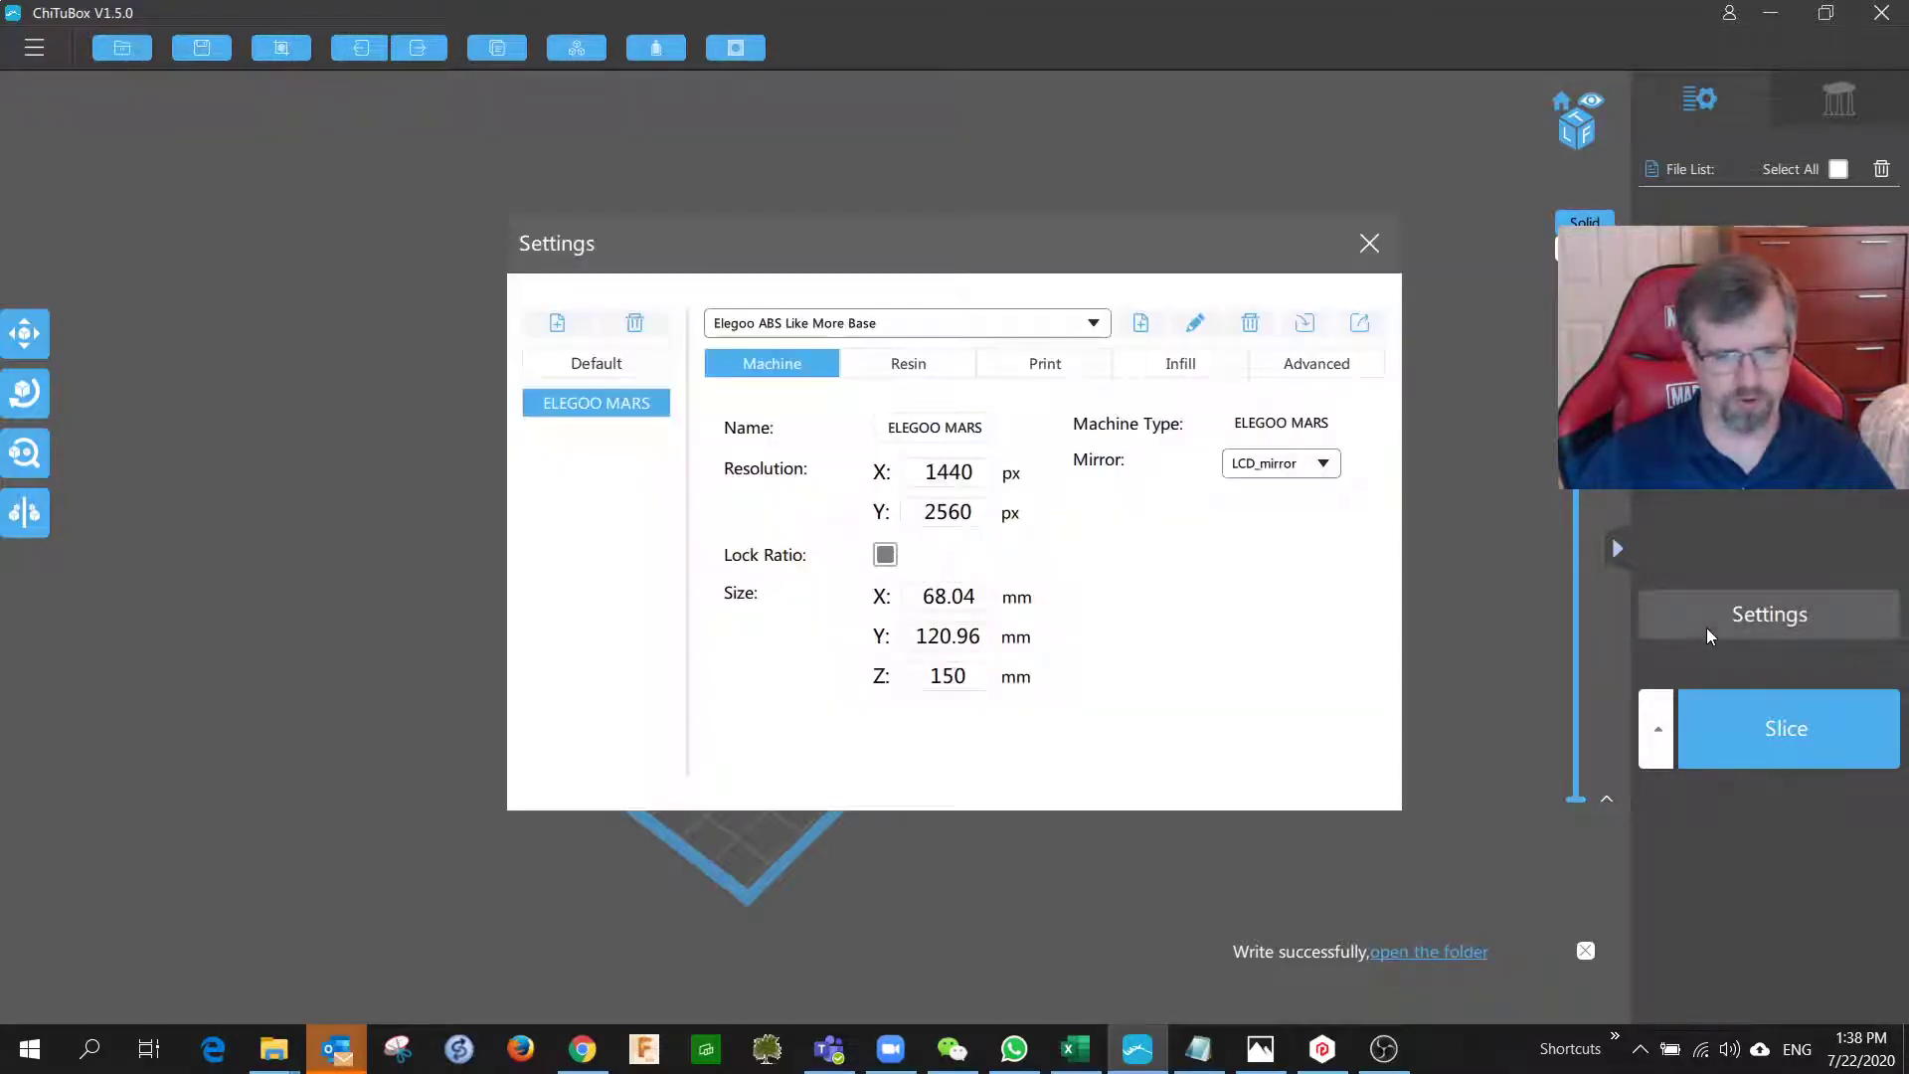
{"action": "left_click", "coordinate": [931, 327]}
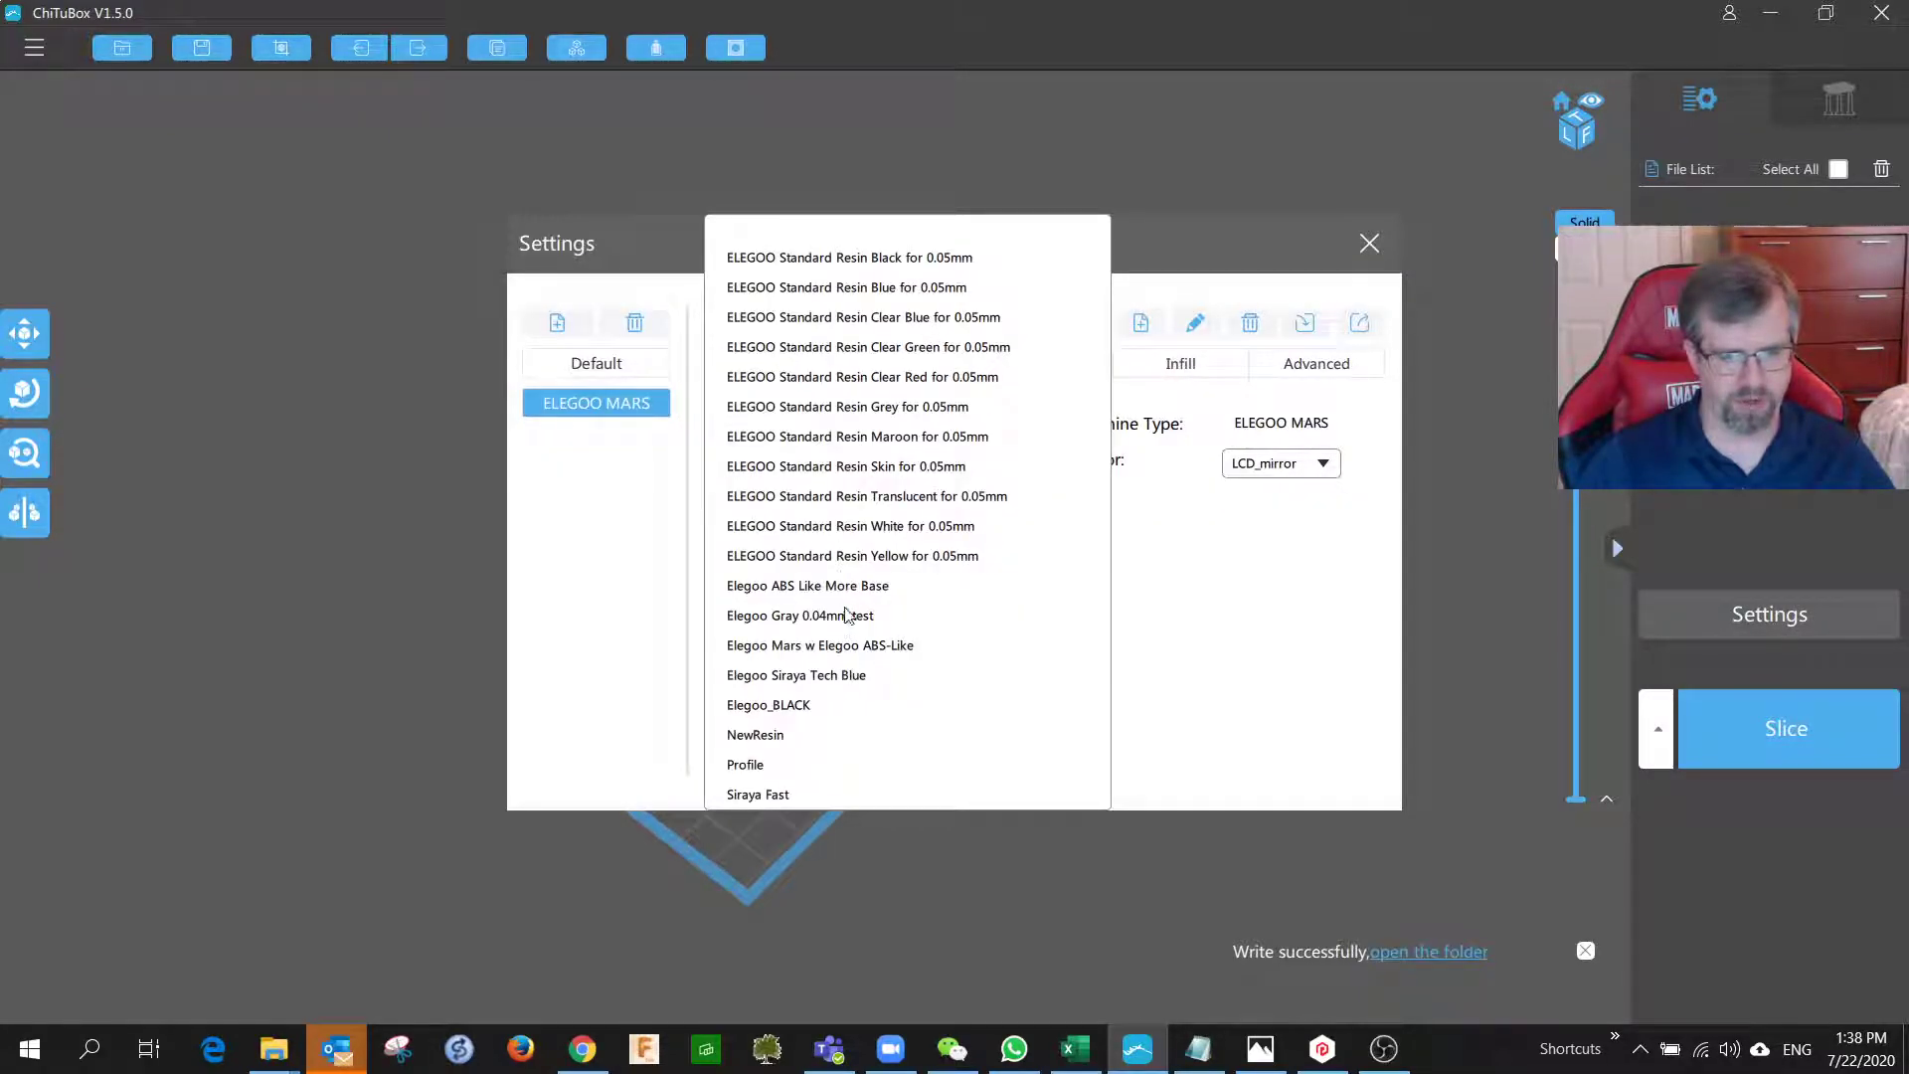
{"action": "left_click", "coordinate": [844, 593]}
{"action": "left_click", "coordinate": [913, 368]}
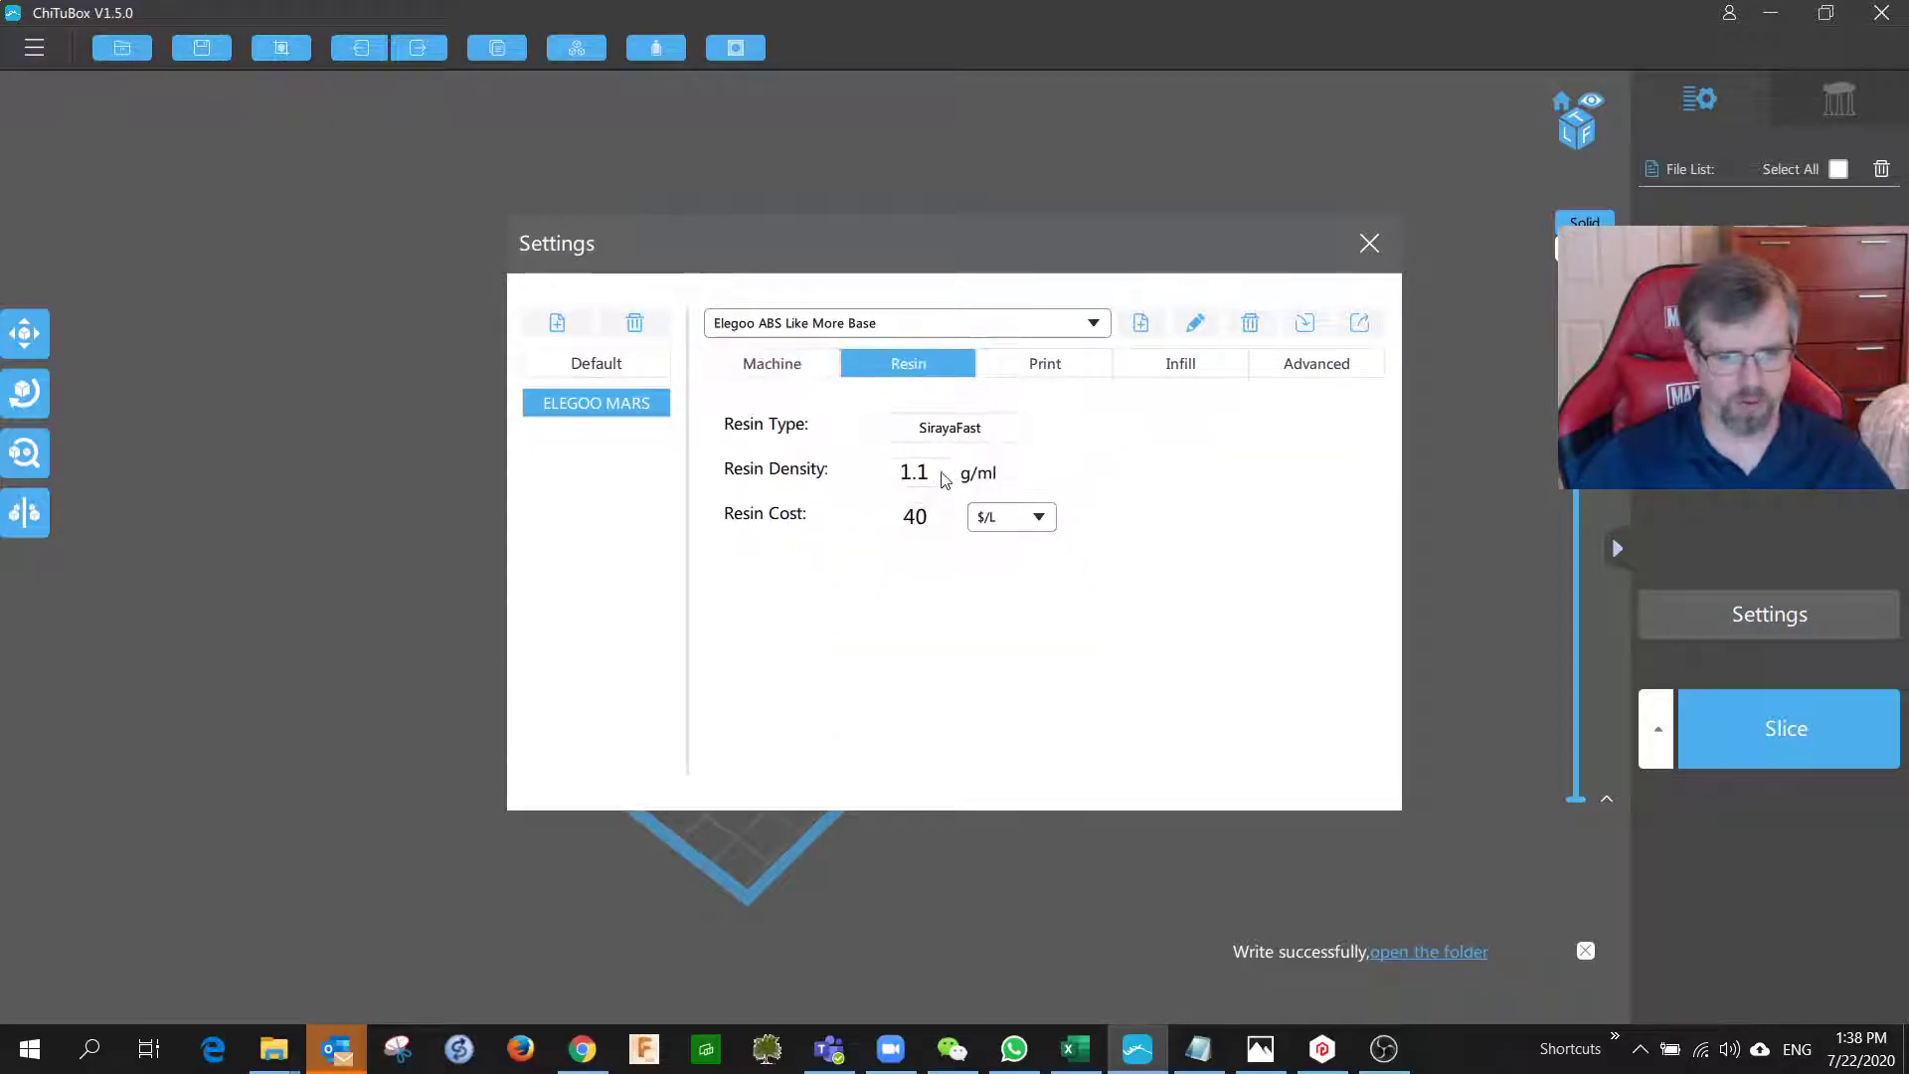
{"action": "left_click", "coordinate": [1046, 366]}
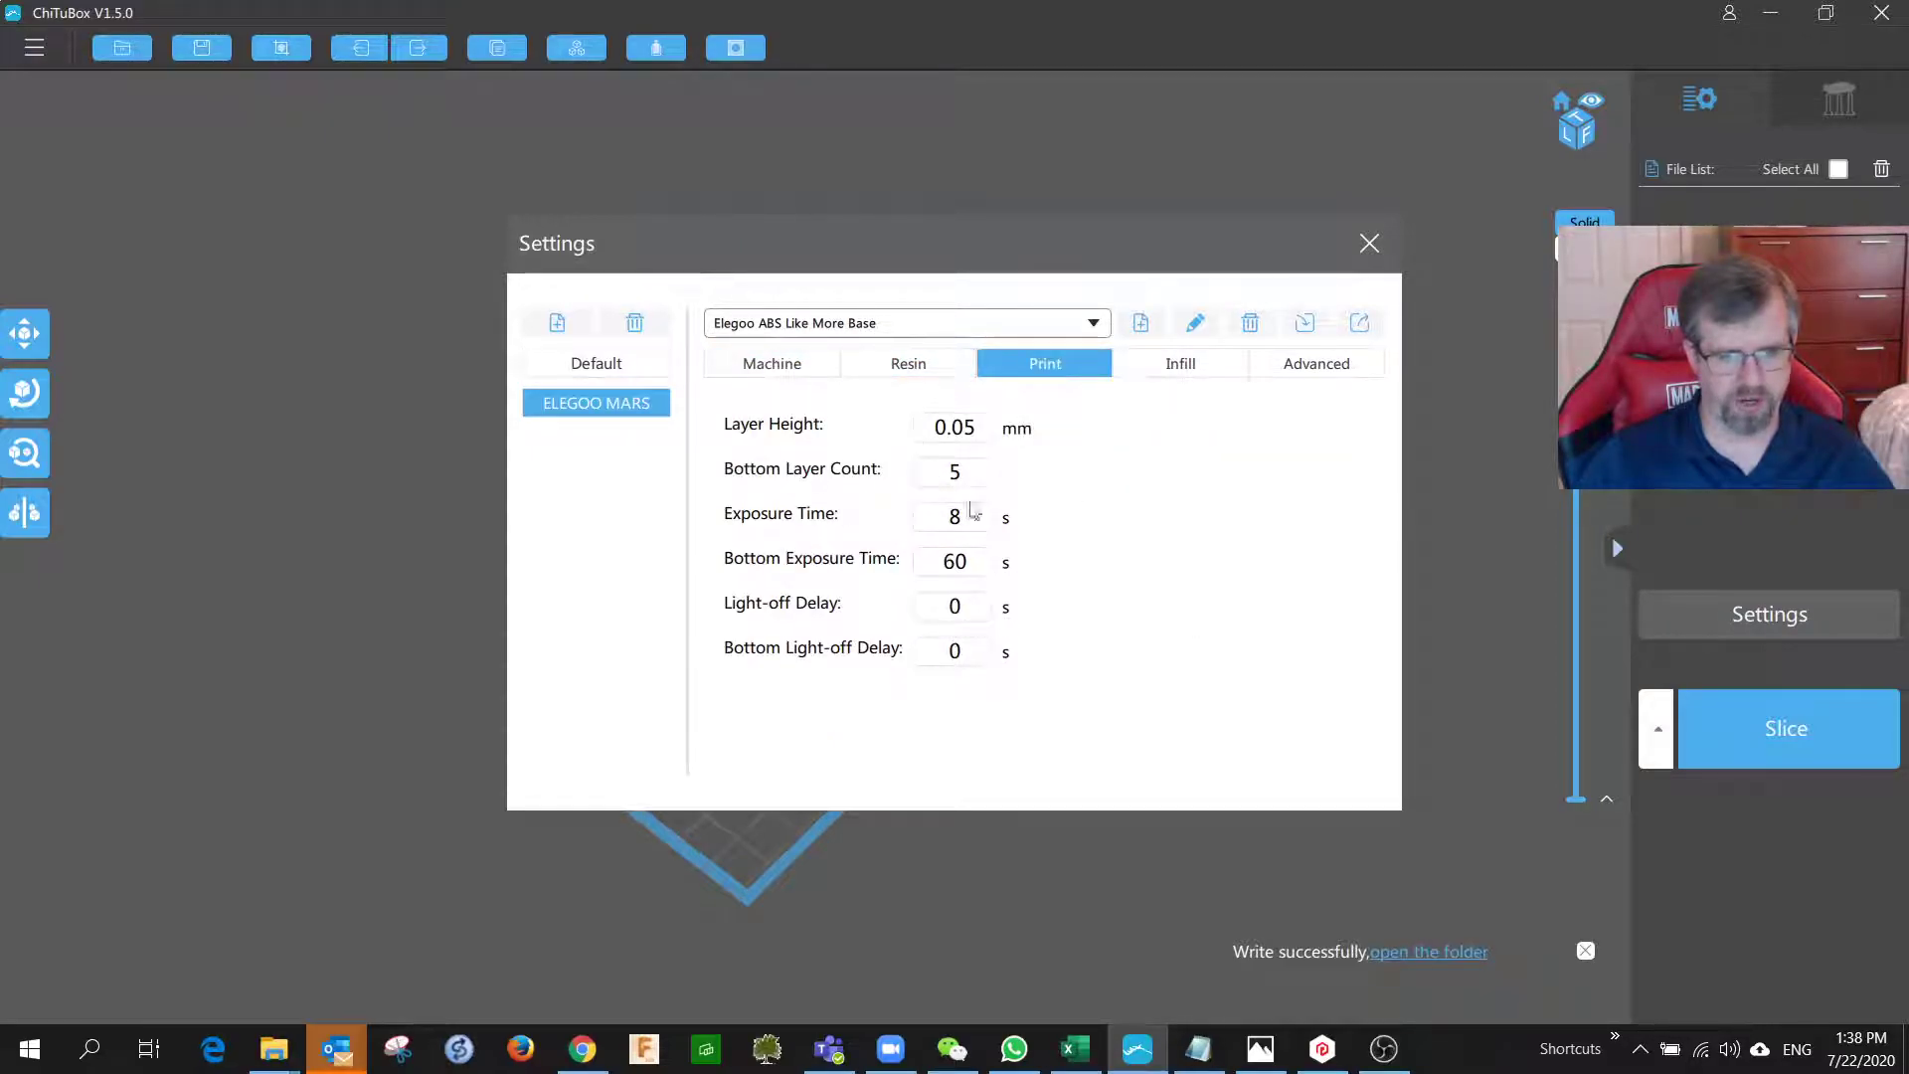
{"action": "left_click", "coordinate": [1371, 247]}
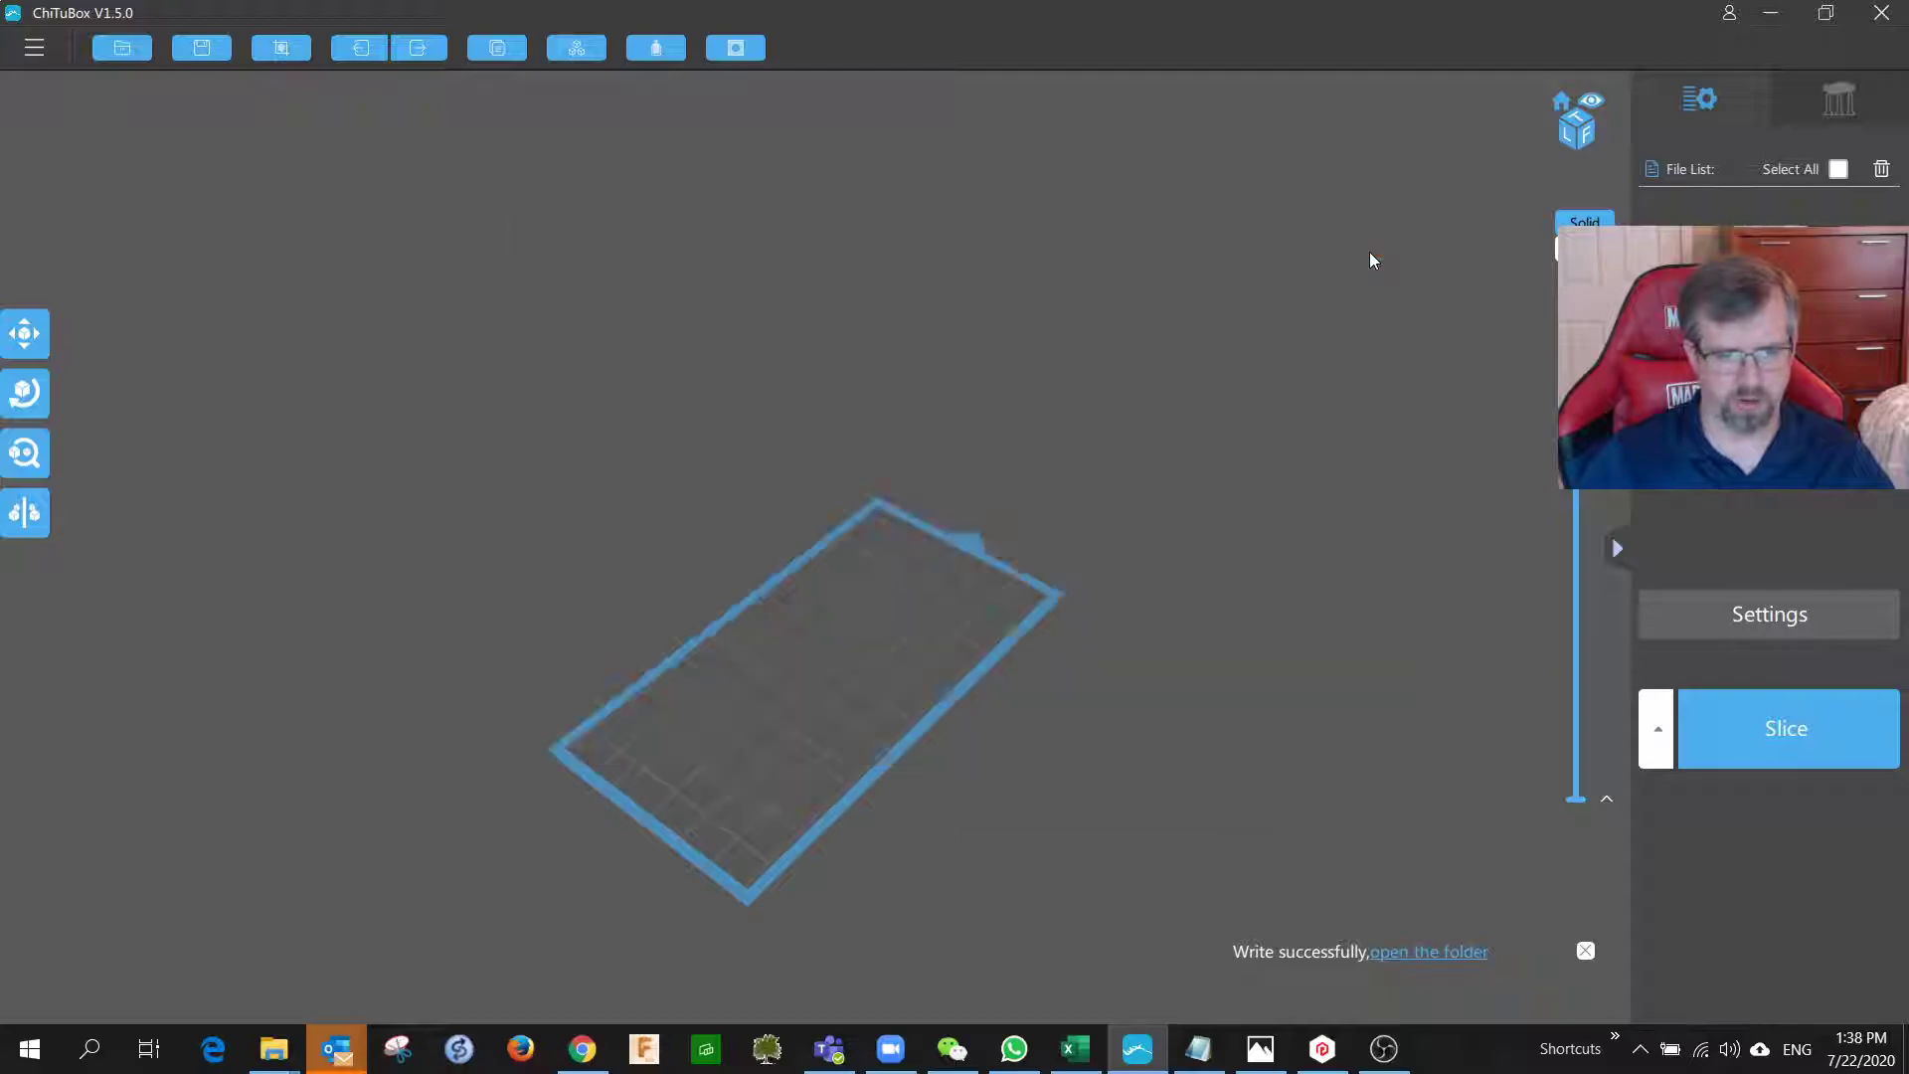
Open the MOCKUP- 2--010B Vanity Door3149543 model from the 010B Vanity Mockups folder.
{"action": "left_click", "coordinate": [122, 48]}
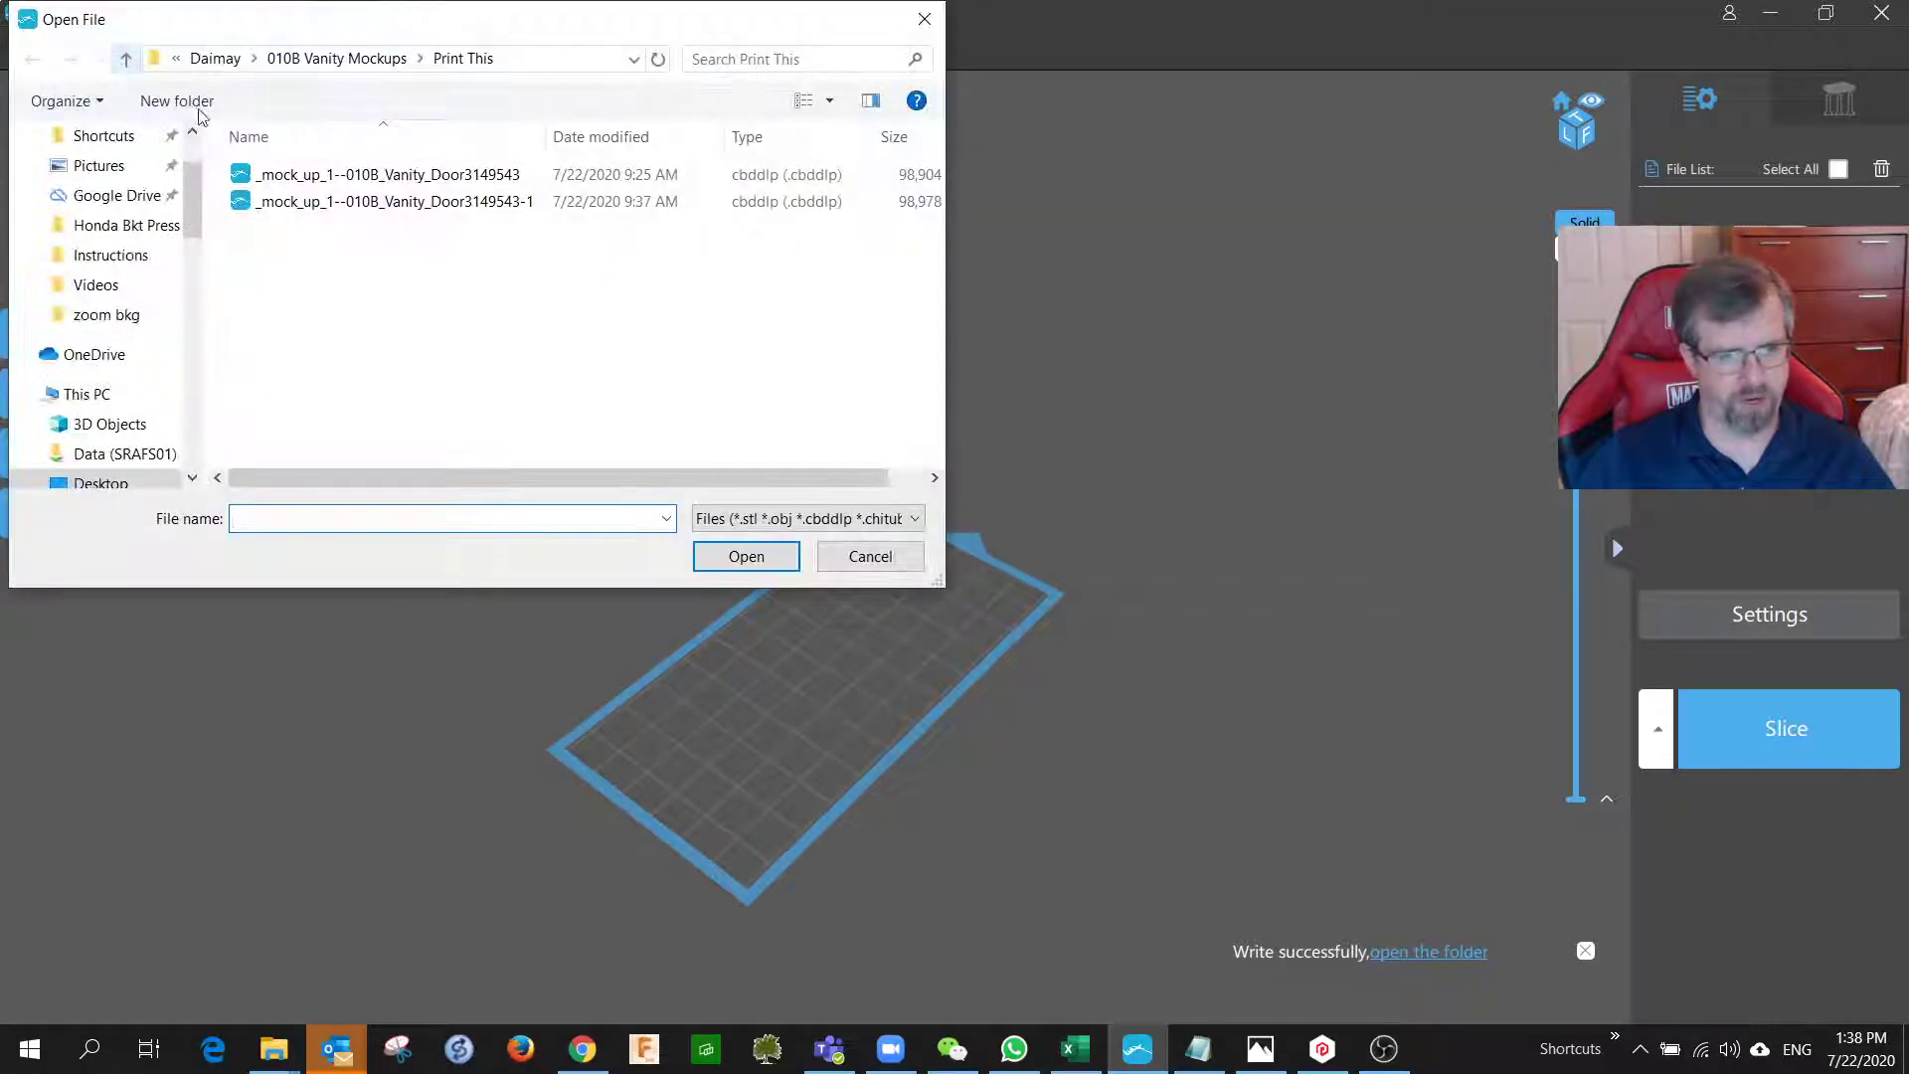
{"action": "left_click", "coordinate": [395, 59]}
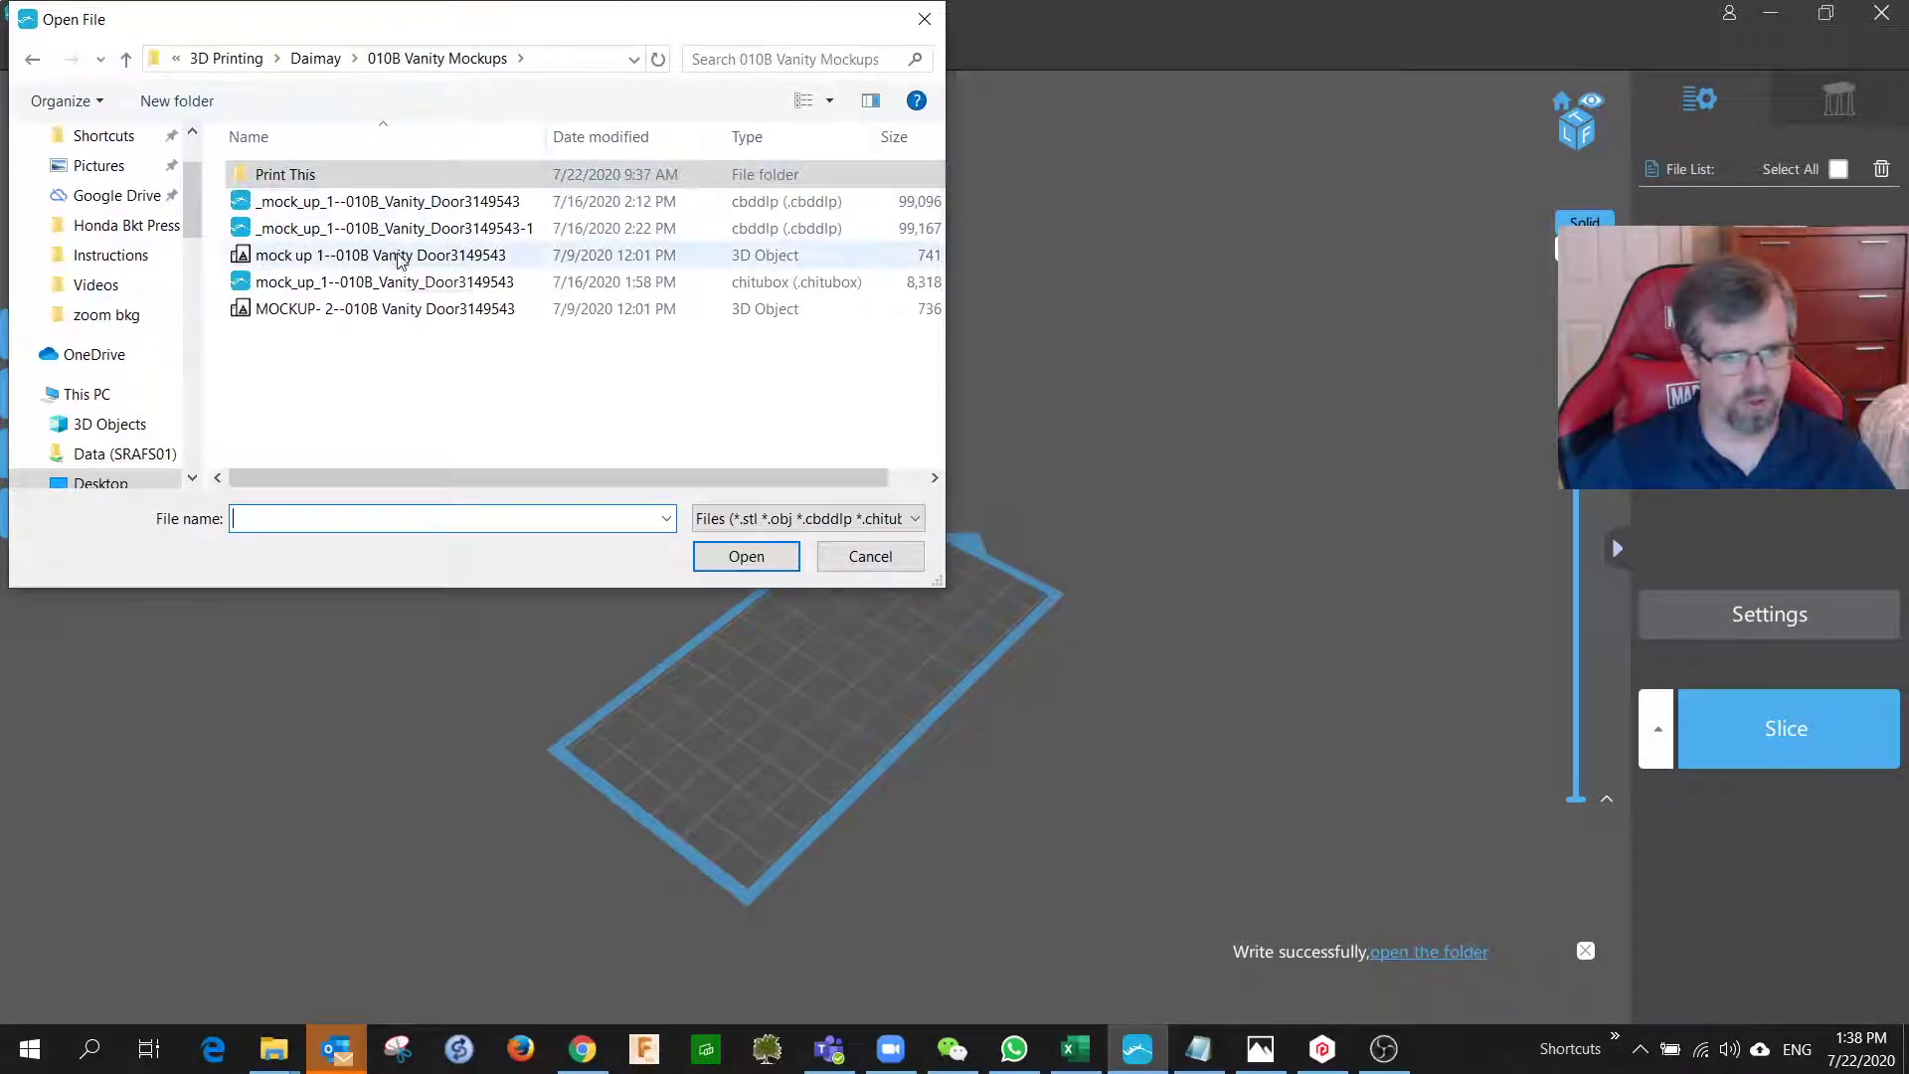
{"action": "left_click", "coordinate": [357, 316]}
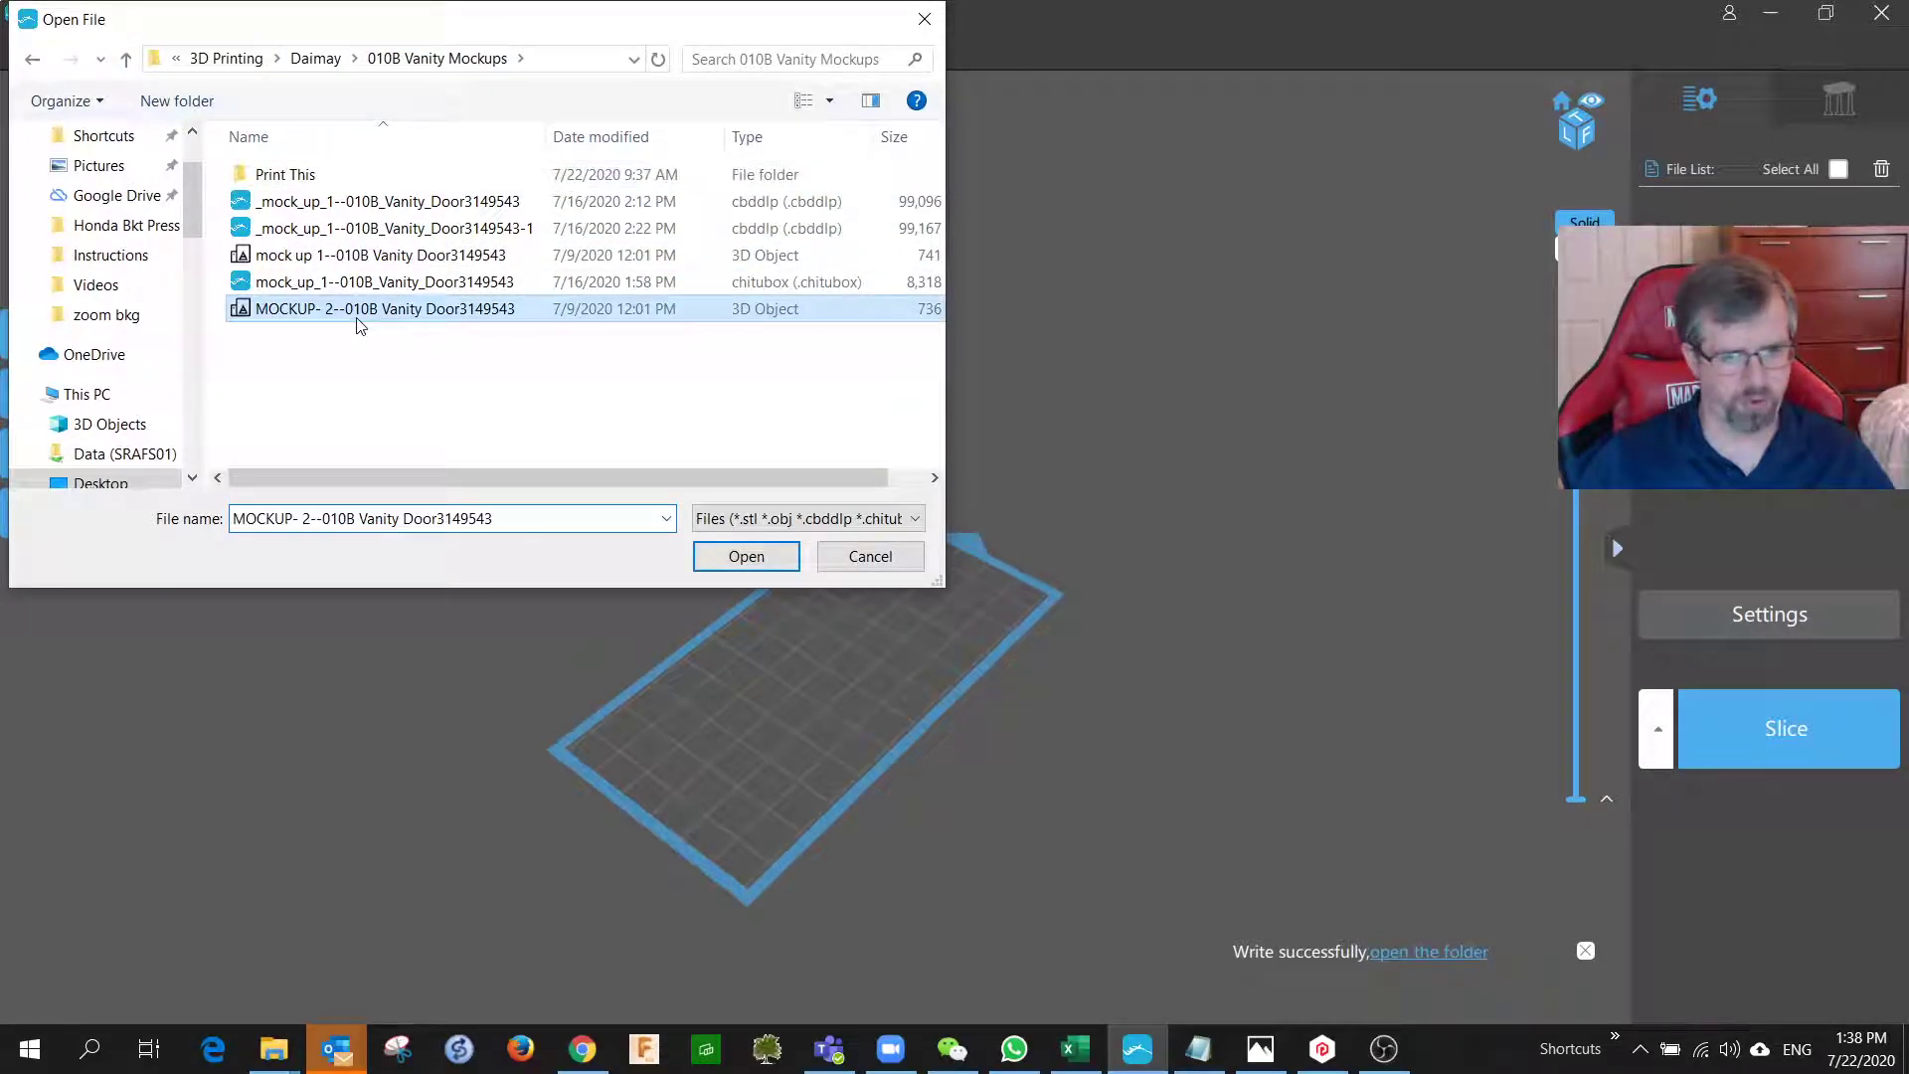
{"action": "left_click", "coordinate": [746, 557]}
Inspect the vanity door model from several angles to see where it extends beyond the build plate.
{"action": "right_click_drag", "start_coordinate": [776, 787], "coordinate": [671, 755]}
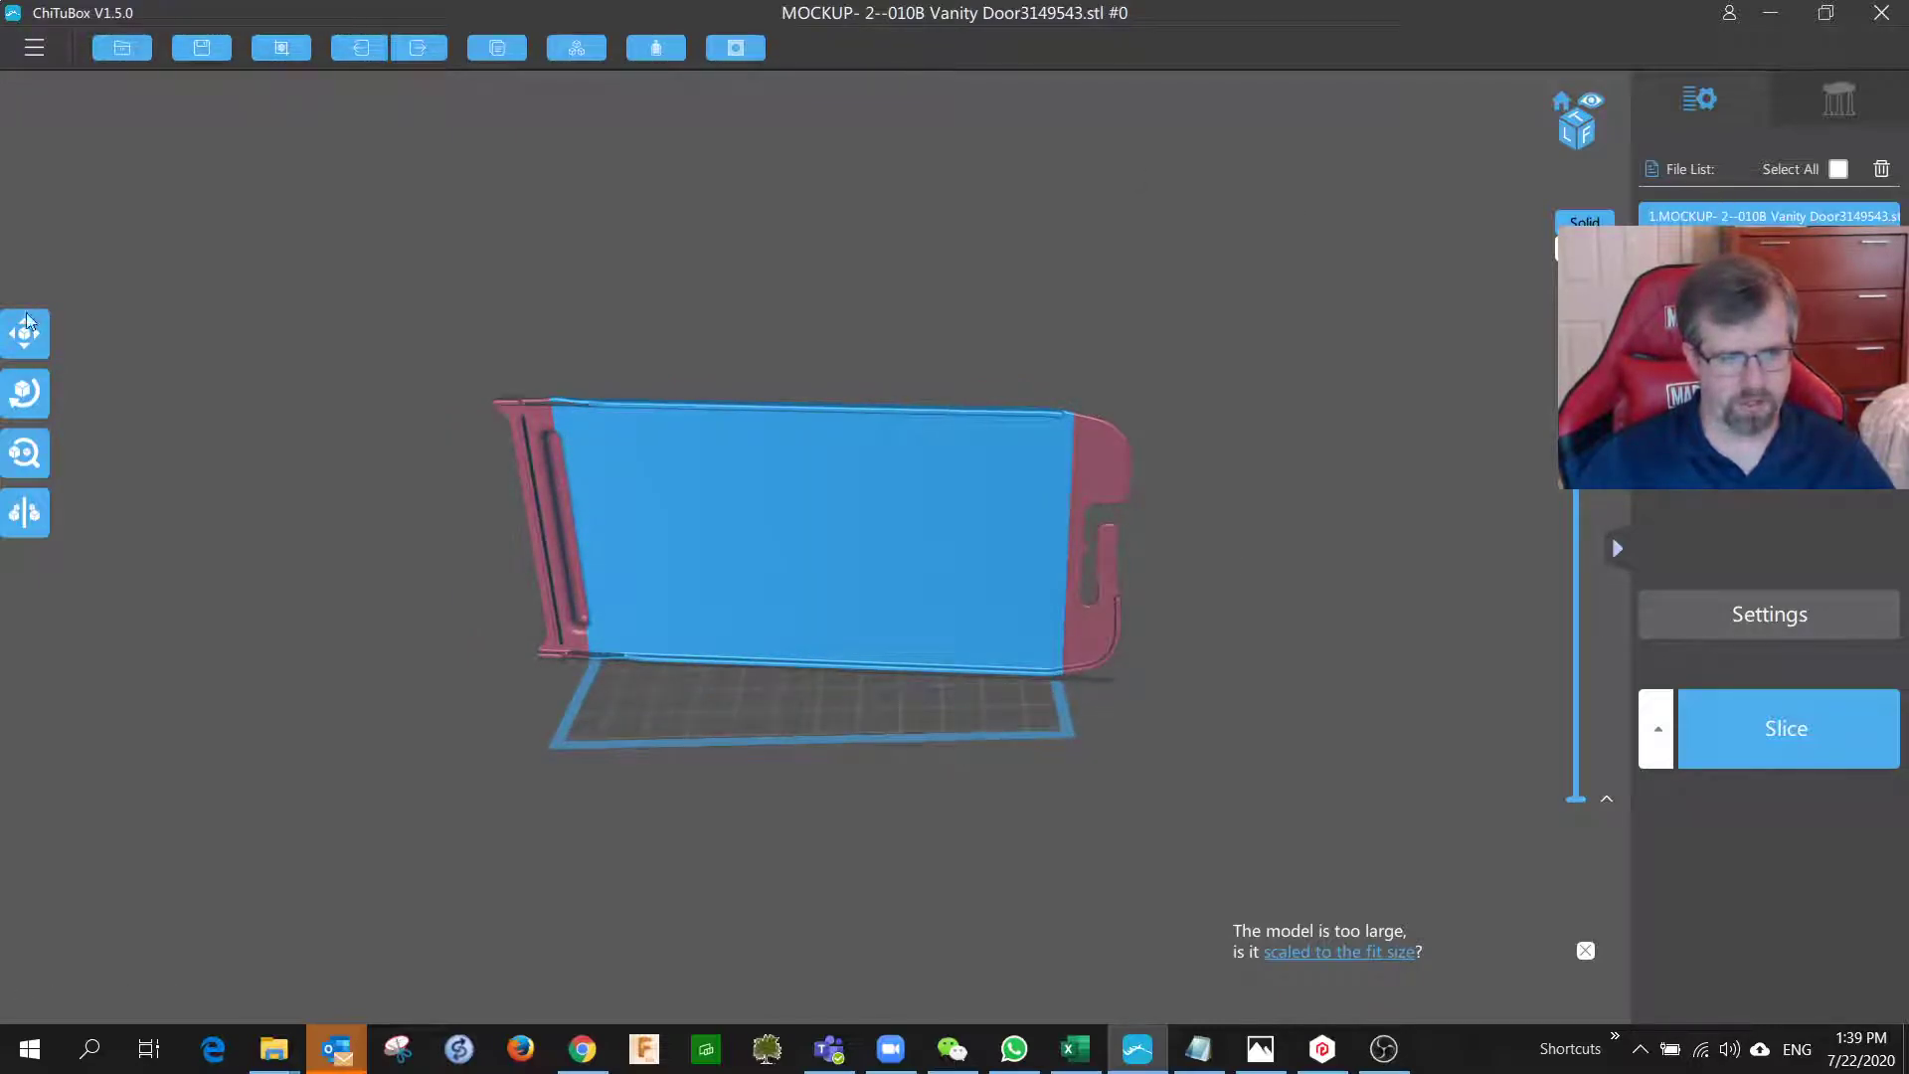
{"action": "right_click_drag", "start_coordinate": [899, 494], "coordinate": [856, 528]}
{"action": "right_click_drag", "start_coordinate": [870, 666], "coordinate": [917, 865]}
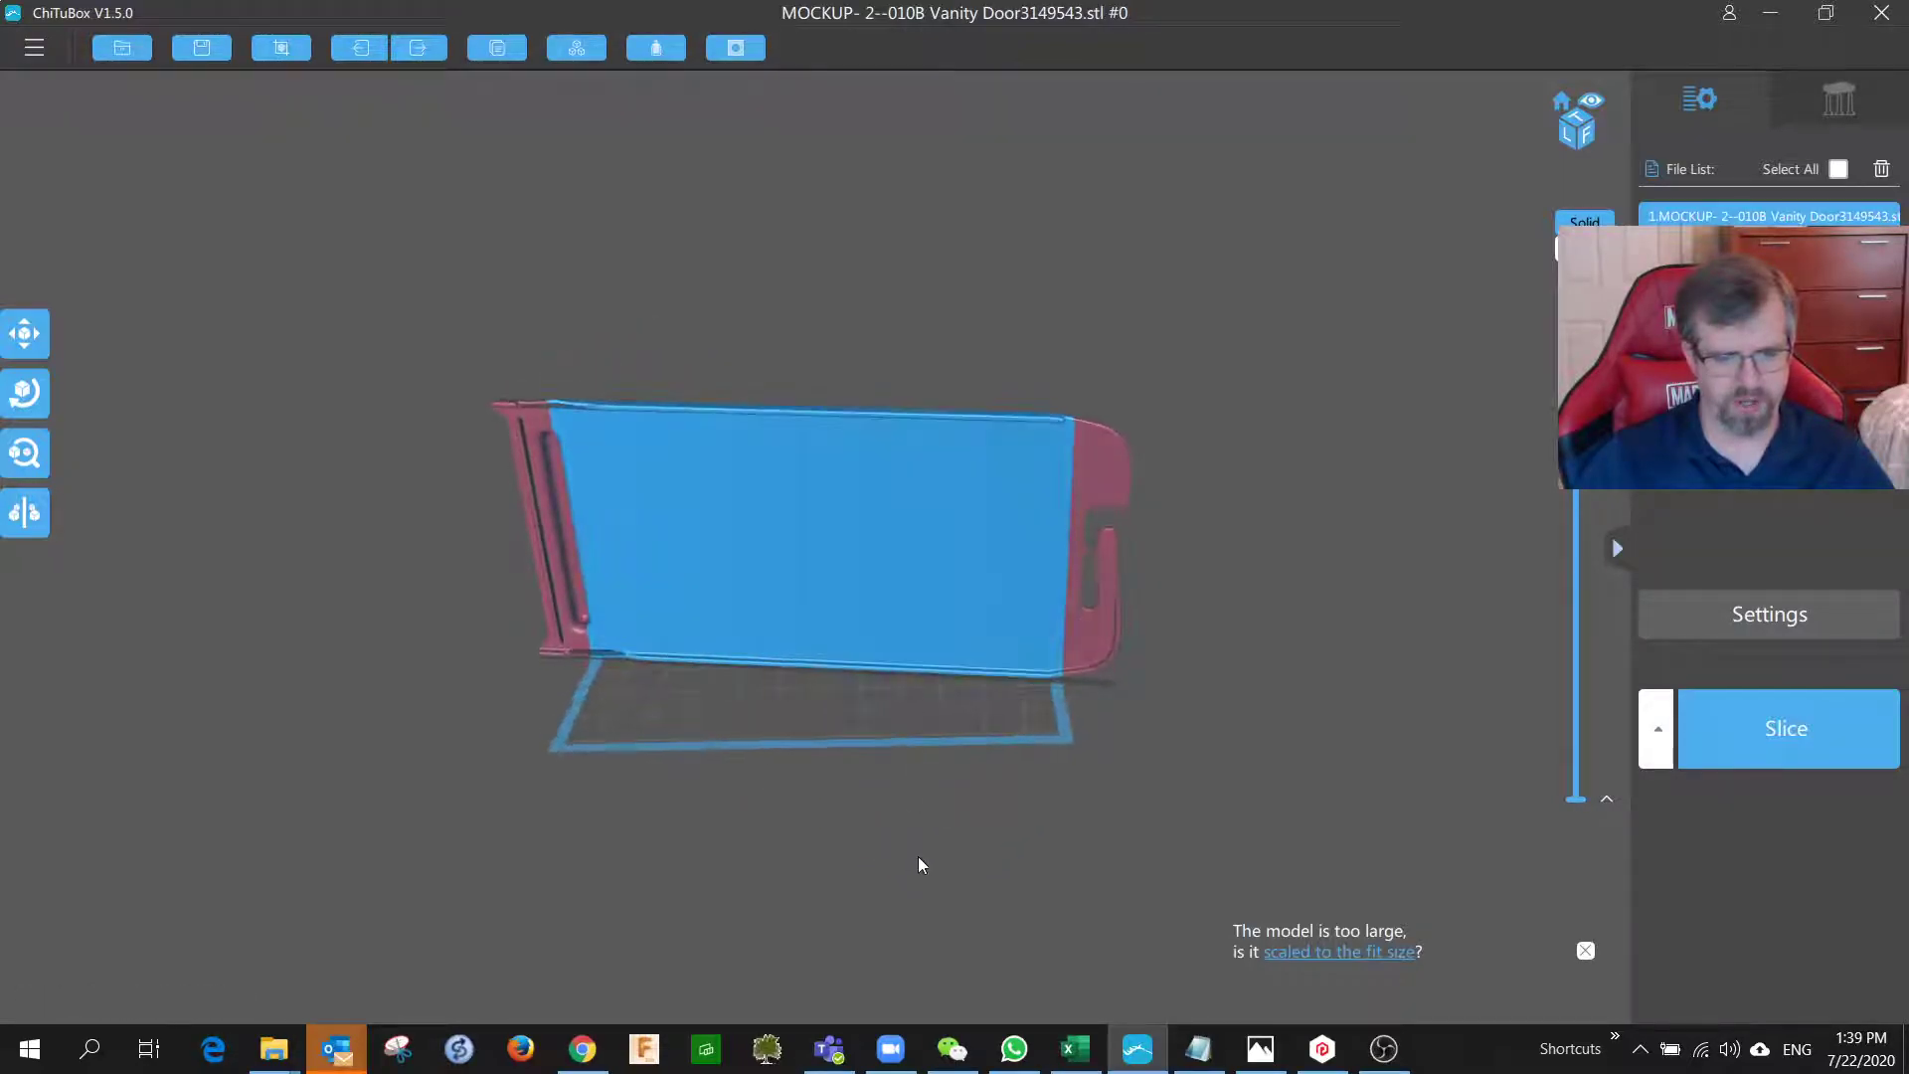
{"action": "mouse_move", "coordinate": [683, 609]}
{"action": "right_mouse_down"}
{"action": "mouse_move", "coordinate": [1081, 623]}
{"action": "mouse_move", "coordinate": [852, 605]}
{"action": "mouse_move", "coordinate": [759, 631]}
{"action": "mouse_move", "coordinate": [666, 725]}
{"action": "mouse_move", "coordinate": [718, 605]}
{"action": "right_mouse_up"}
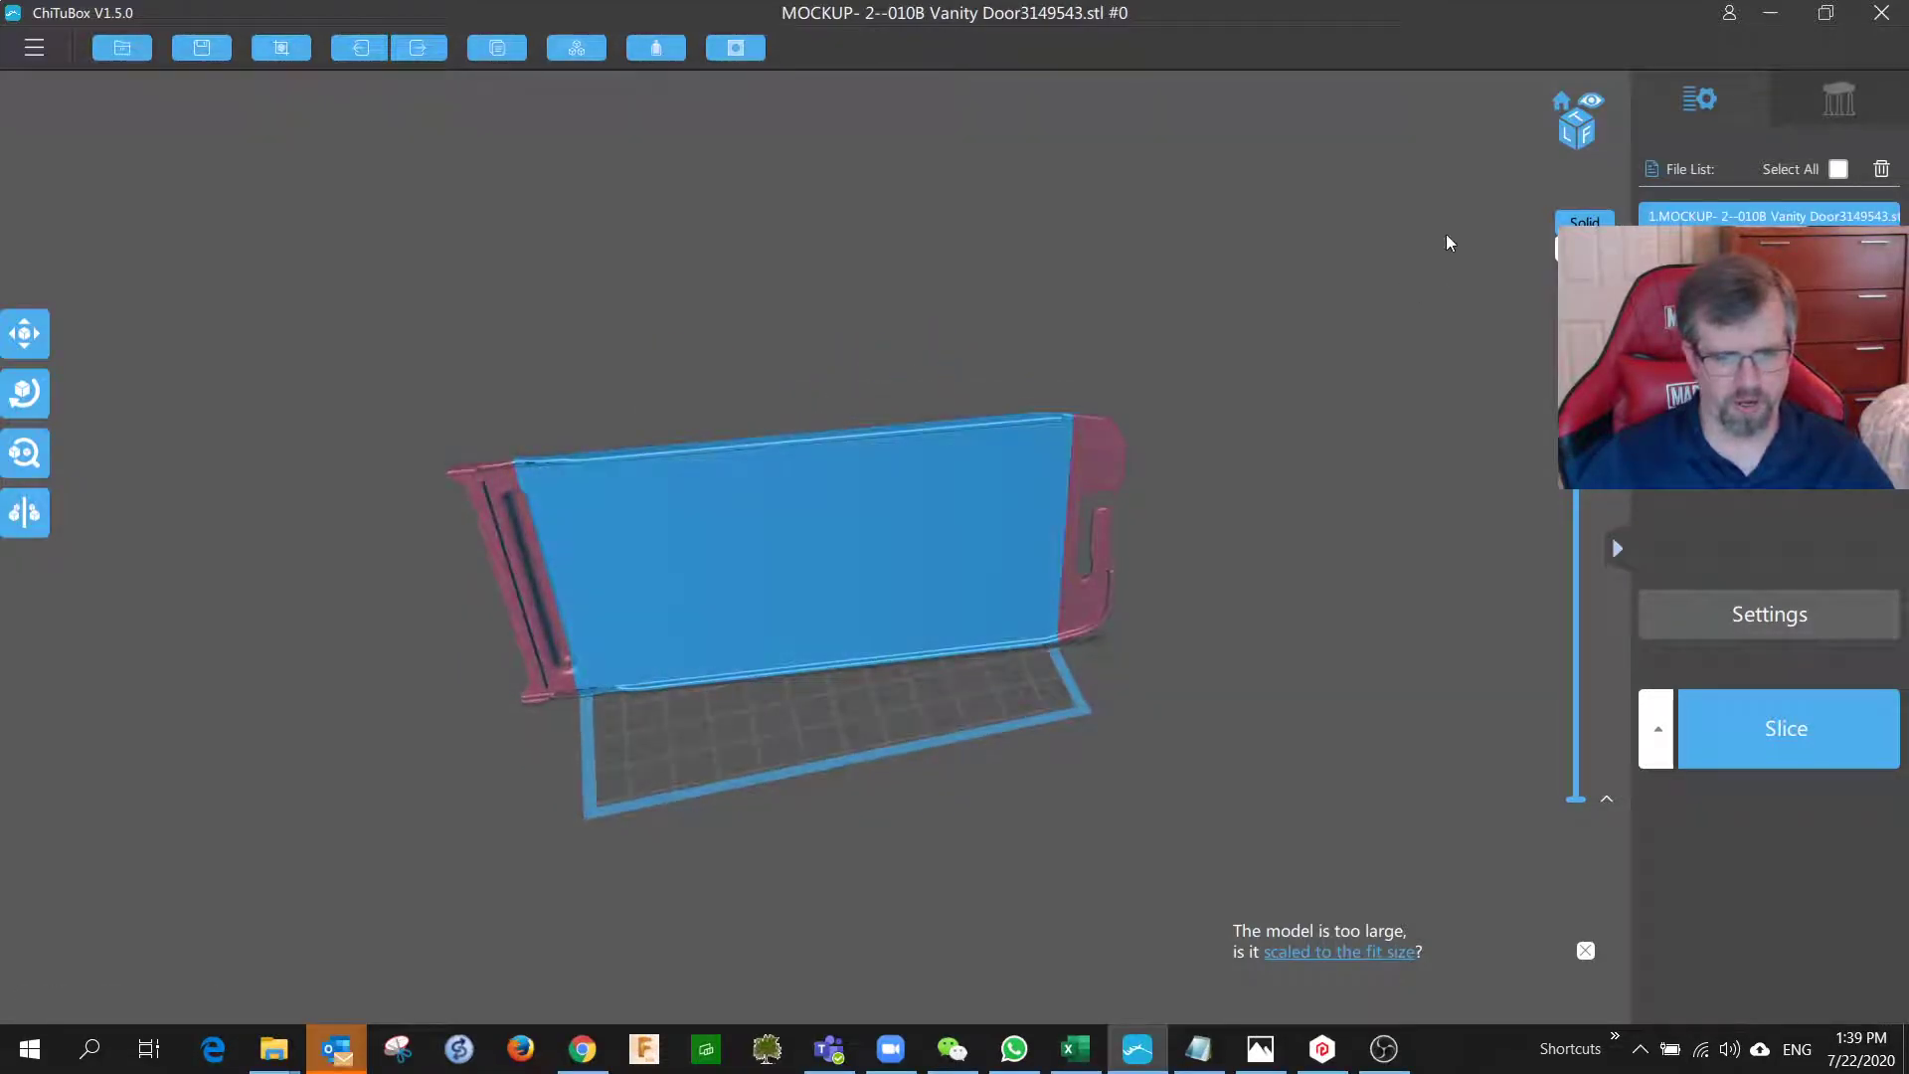
{"action": "scroll", "coordinate": [1309, 430], "scroll_direction": "up", "scroll_amount": 1}
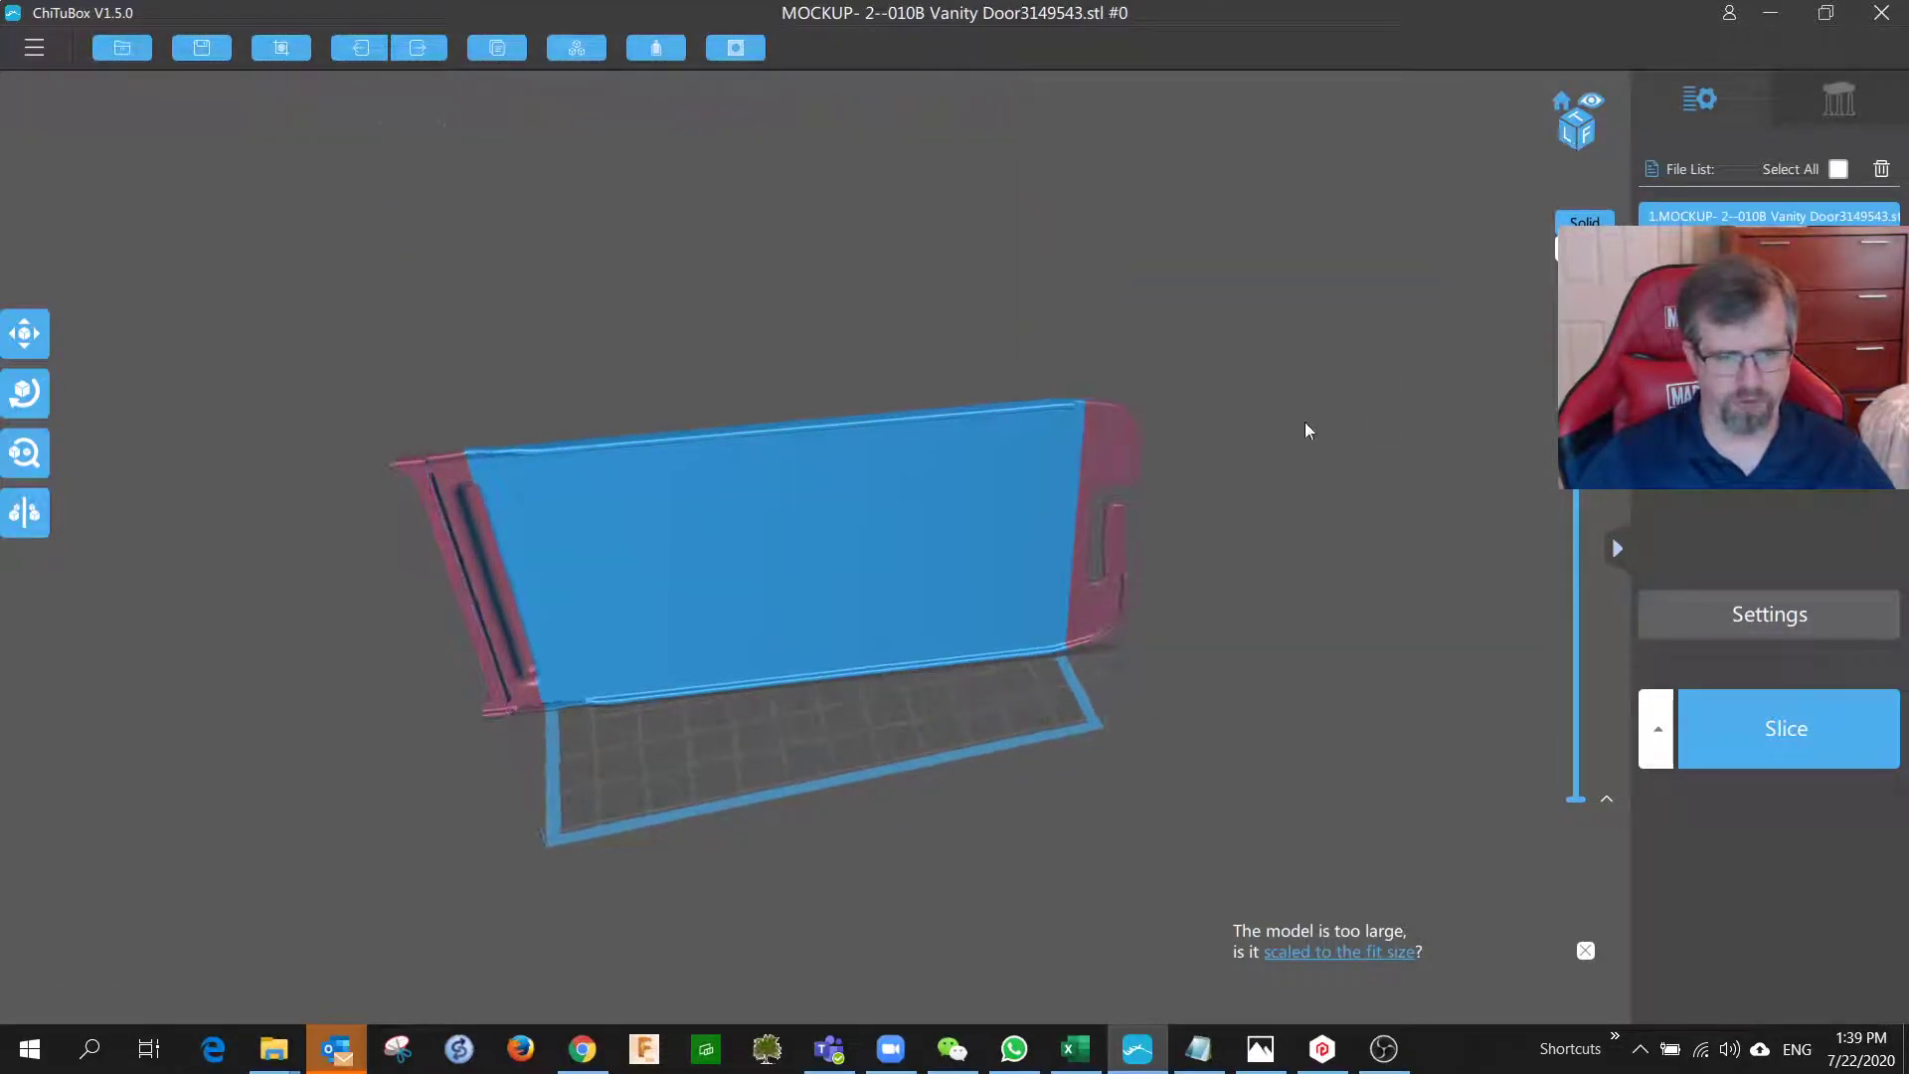
{"action": "scroll", "coordinate": [1319, 431], "scroll_direction": "down", "scroll_amount": 5}
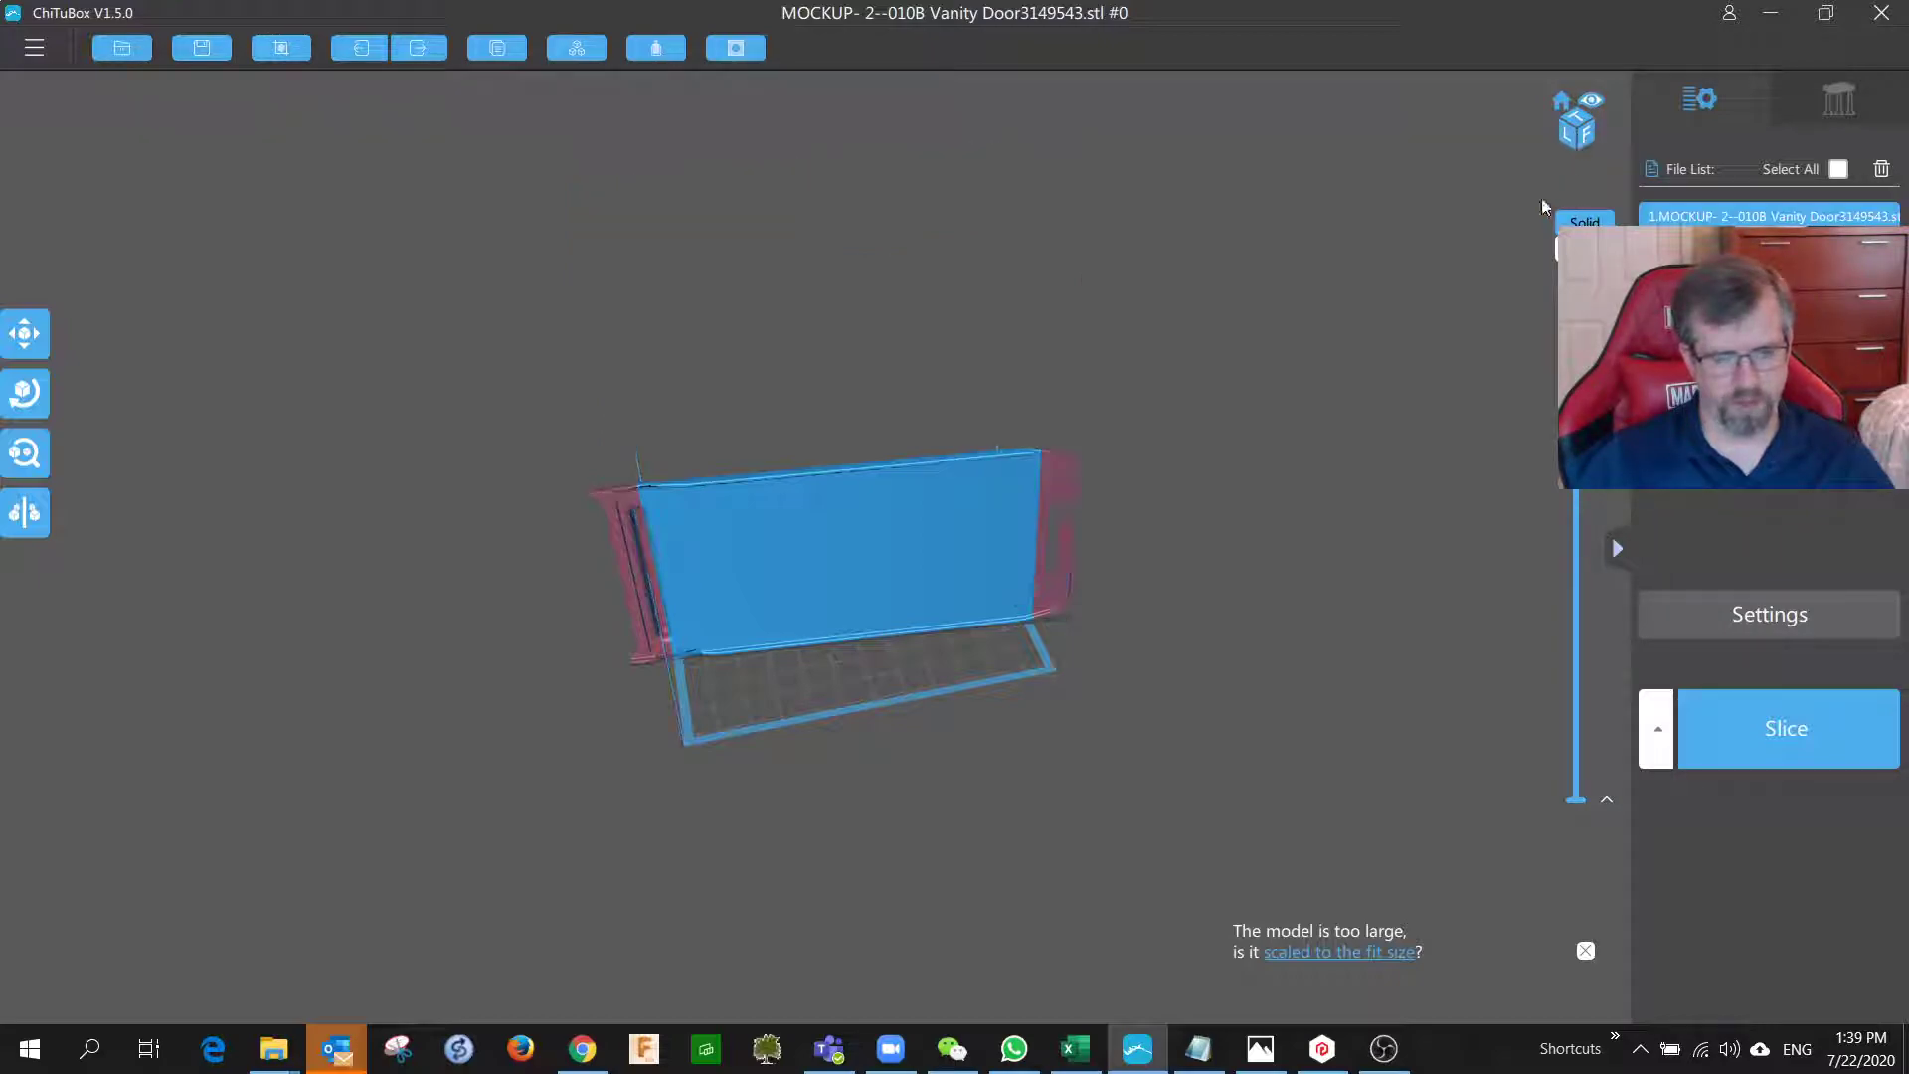
{"action": "left_click_drag", "start_coordinate": [957, 487], "coordinate": [949, 563]}
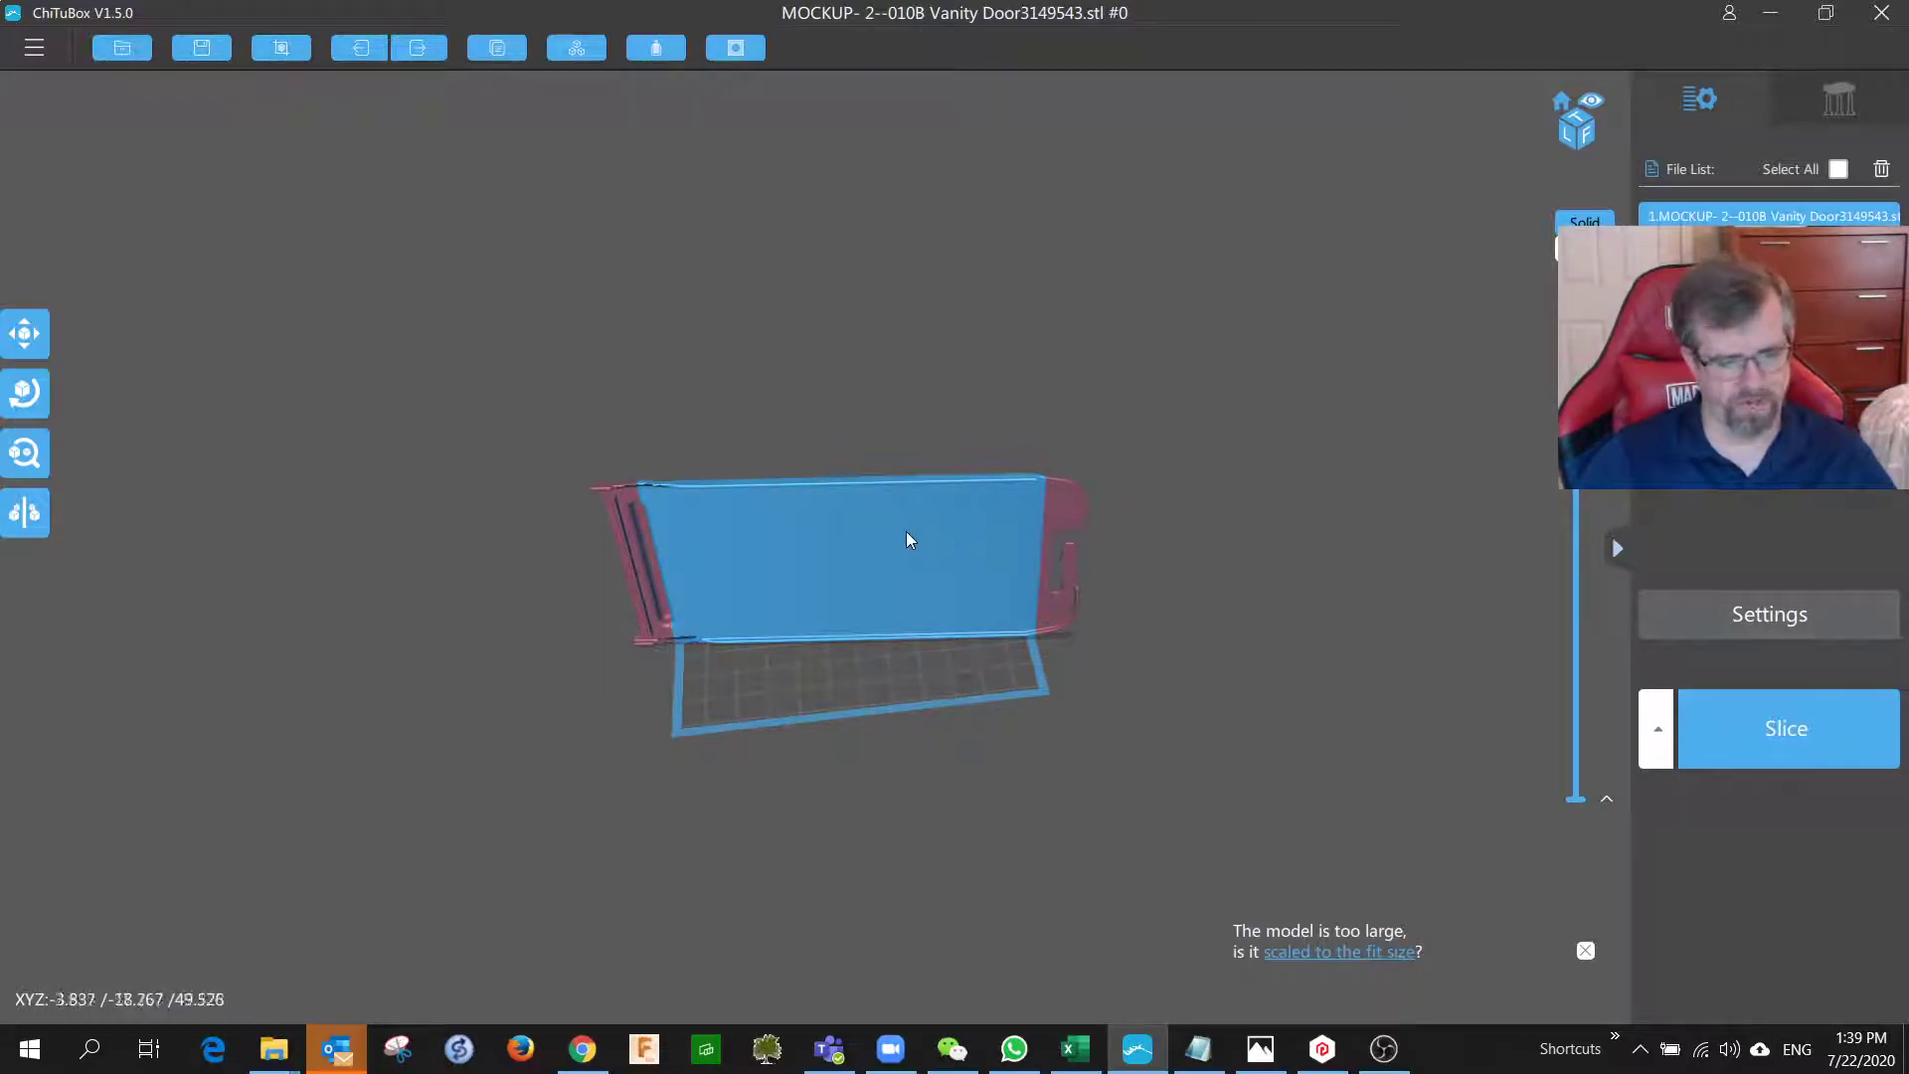
{"action": "left_click_drag", "start_coordinate": [938, 546], "coordinate": [838, 519]}
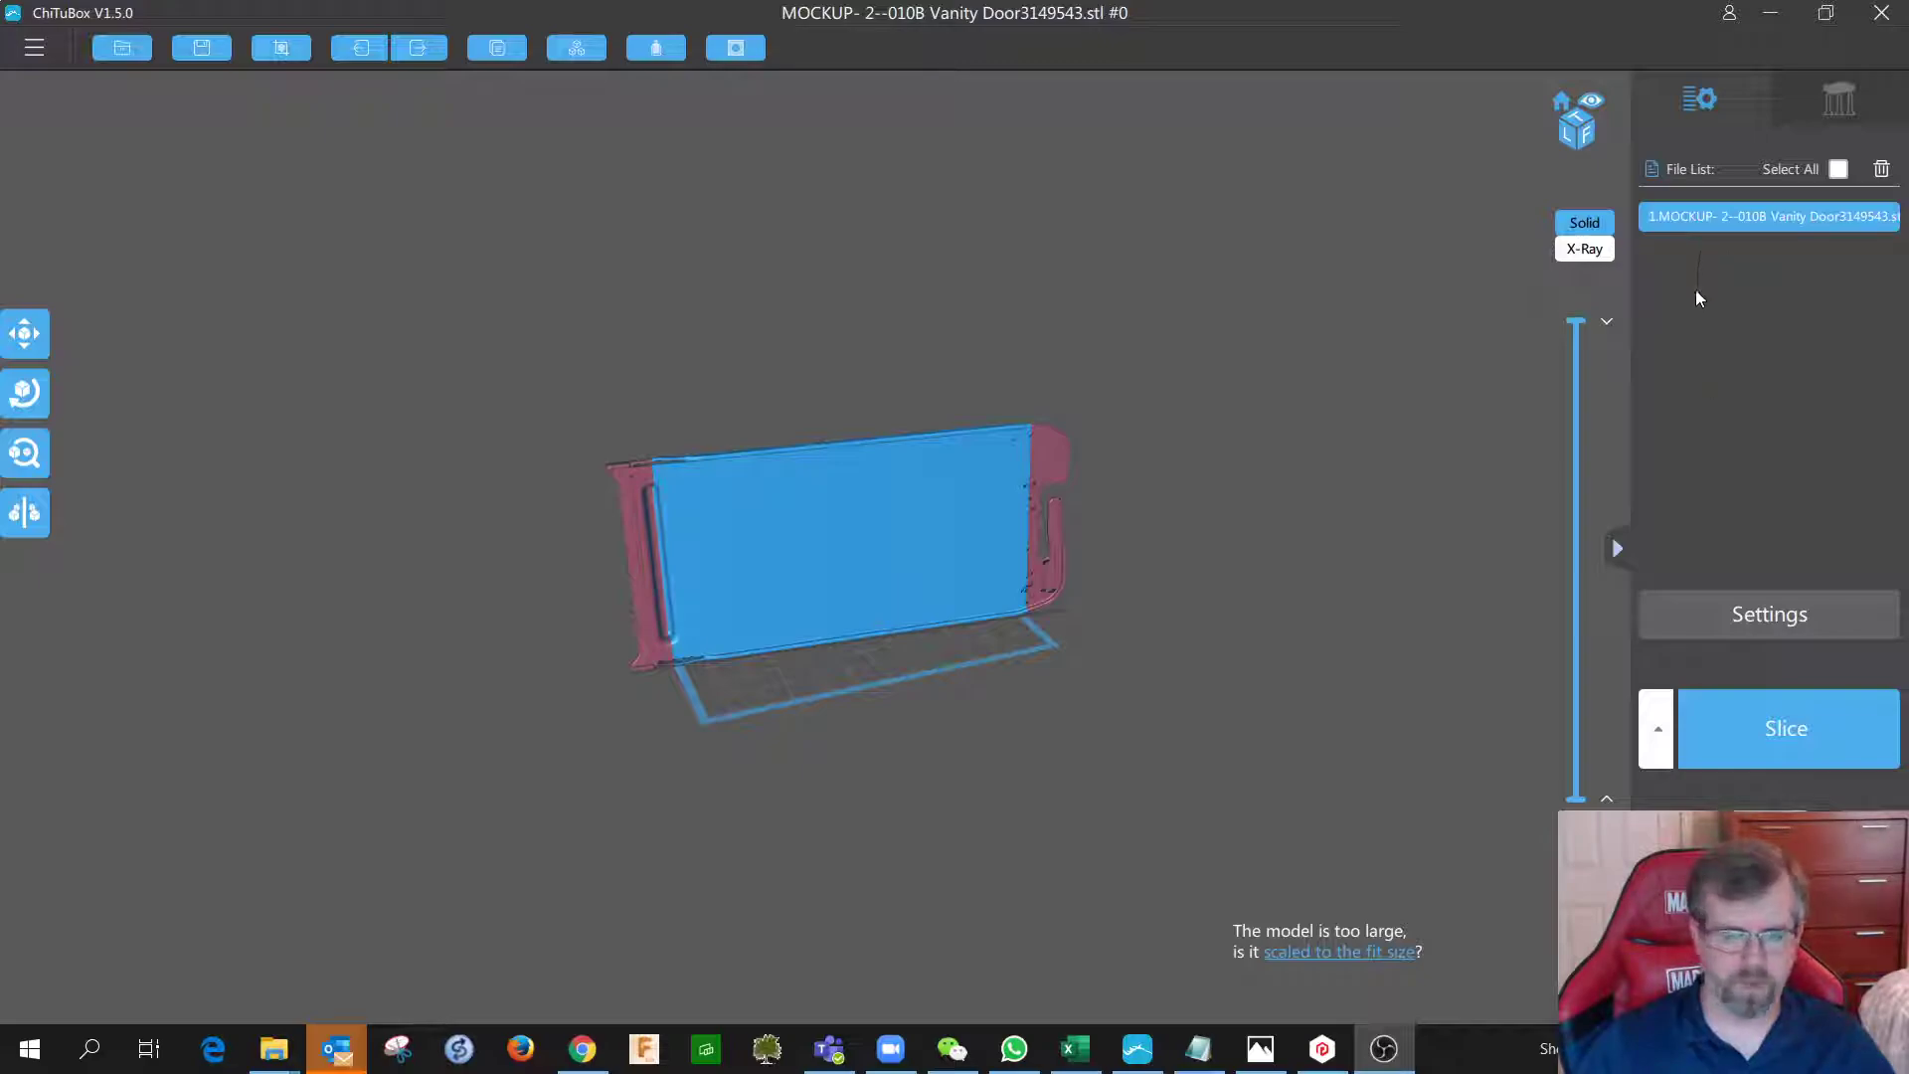
Add the Core Insert - same height model from the Rev2 folder of 320B Core Insert.
{"action": "left_click", "coordinate": [132, 45]}
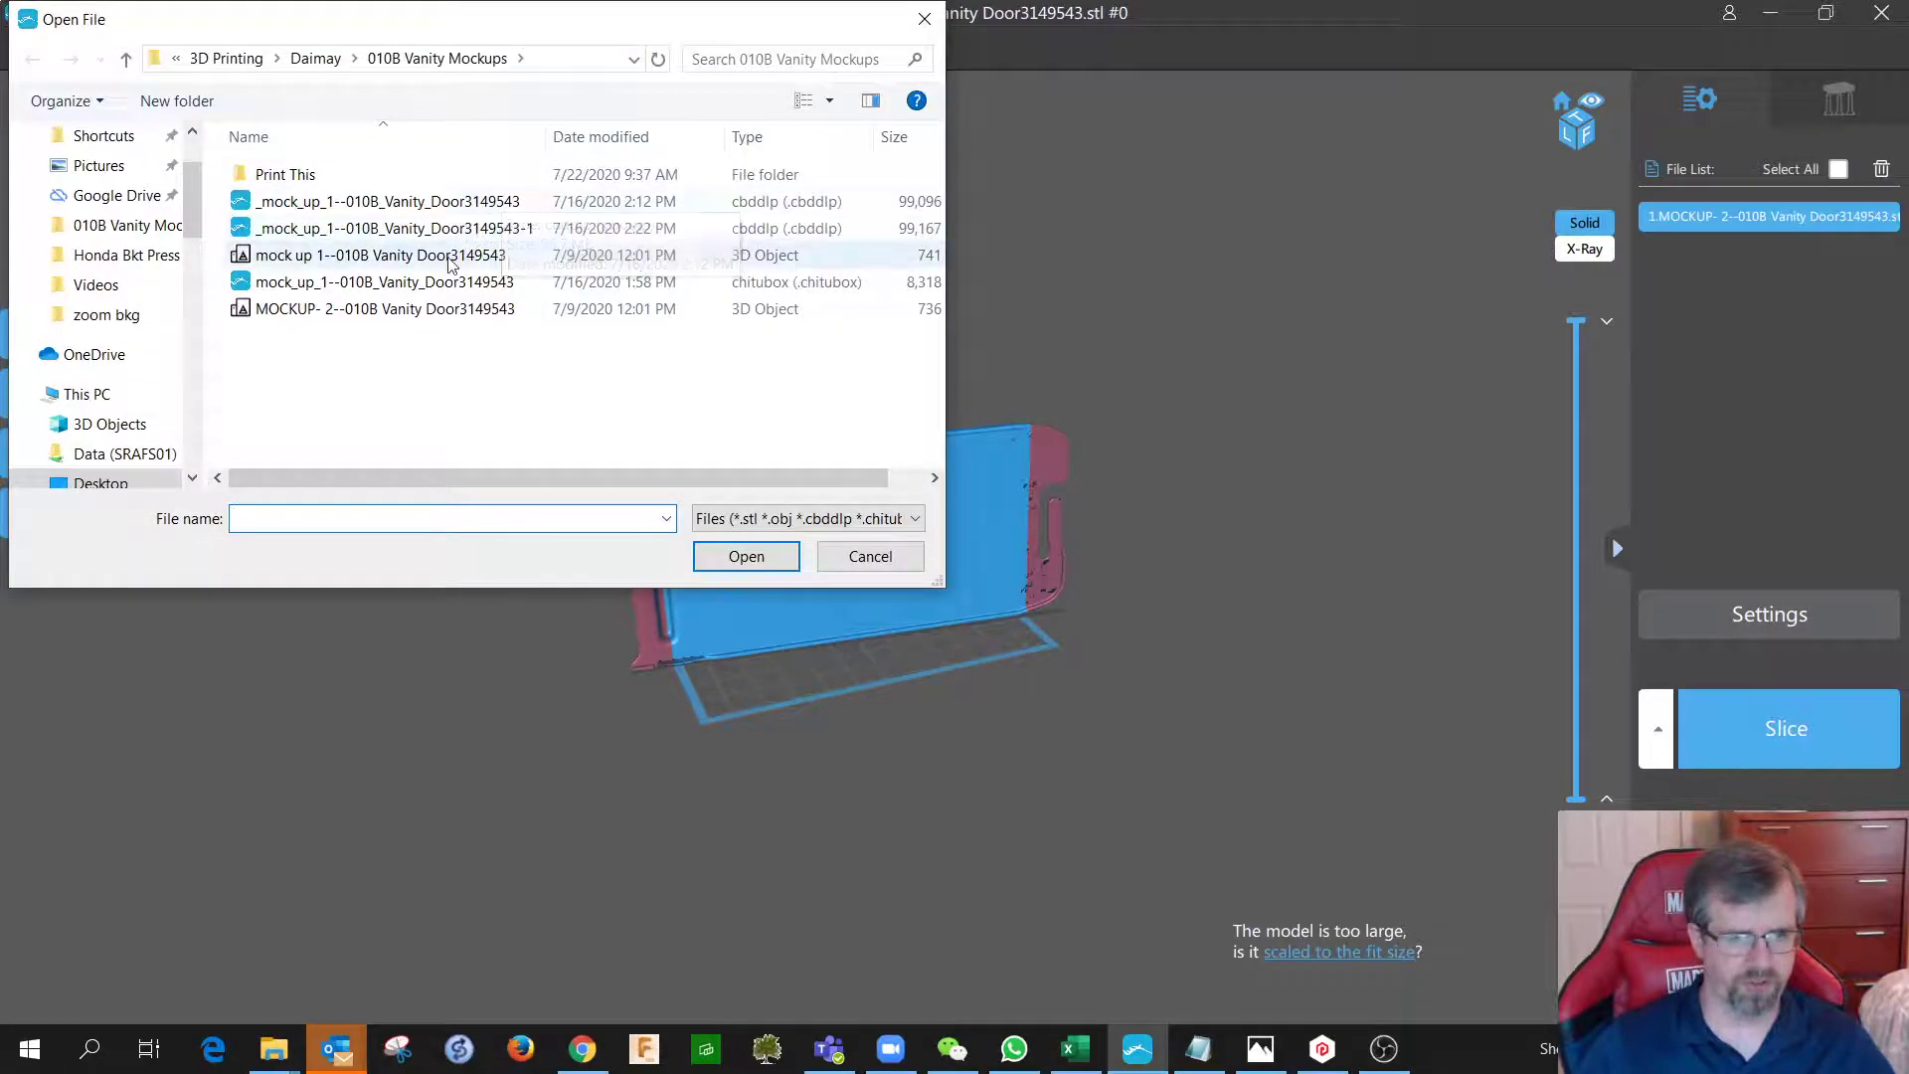
{"action": "left_click", "coordinate": [314, 58]}
{"action": "double_click", "coordinate": [307, 202]}
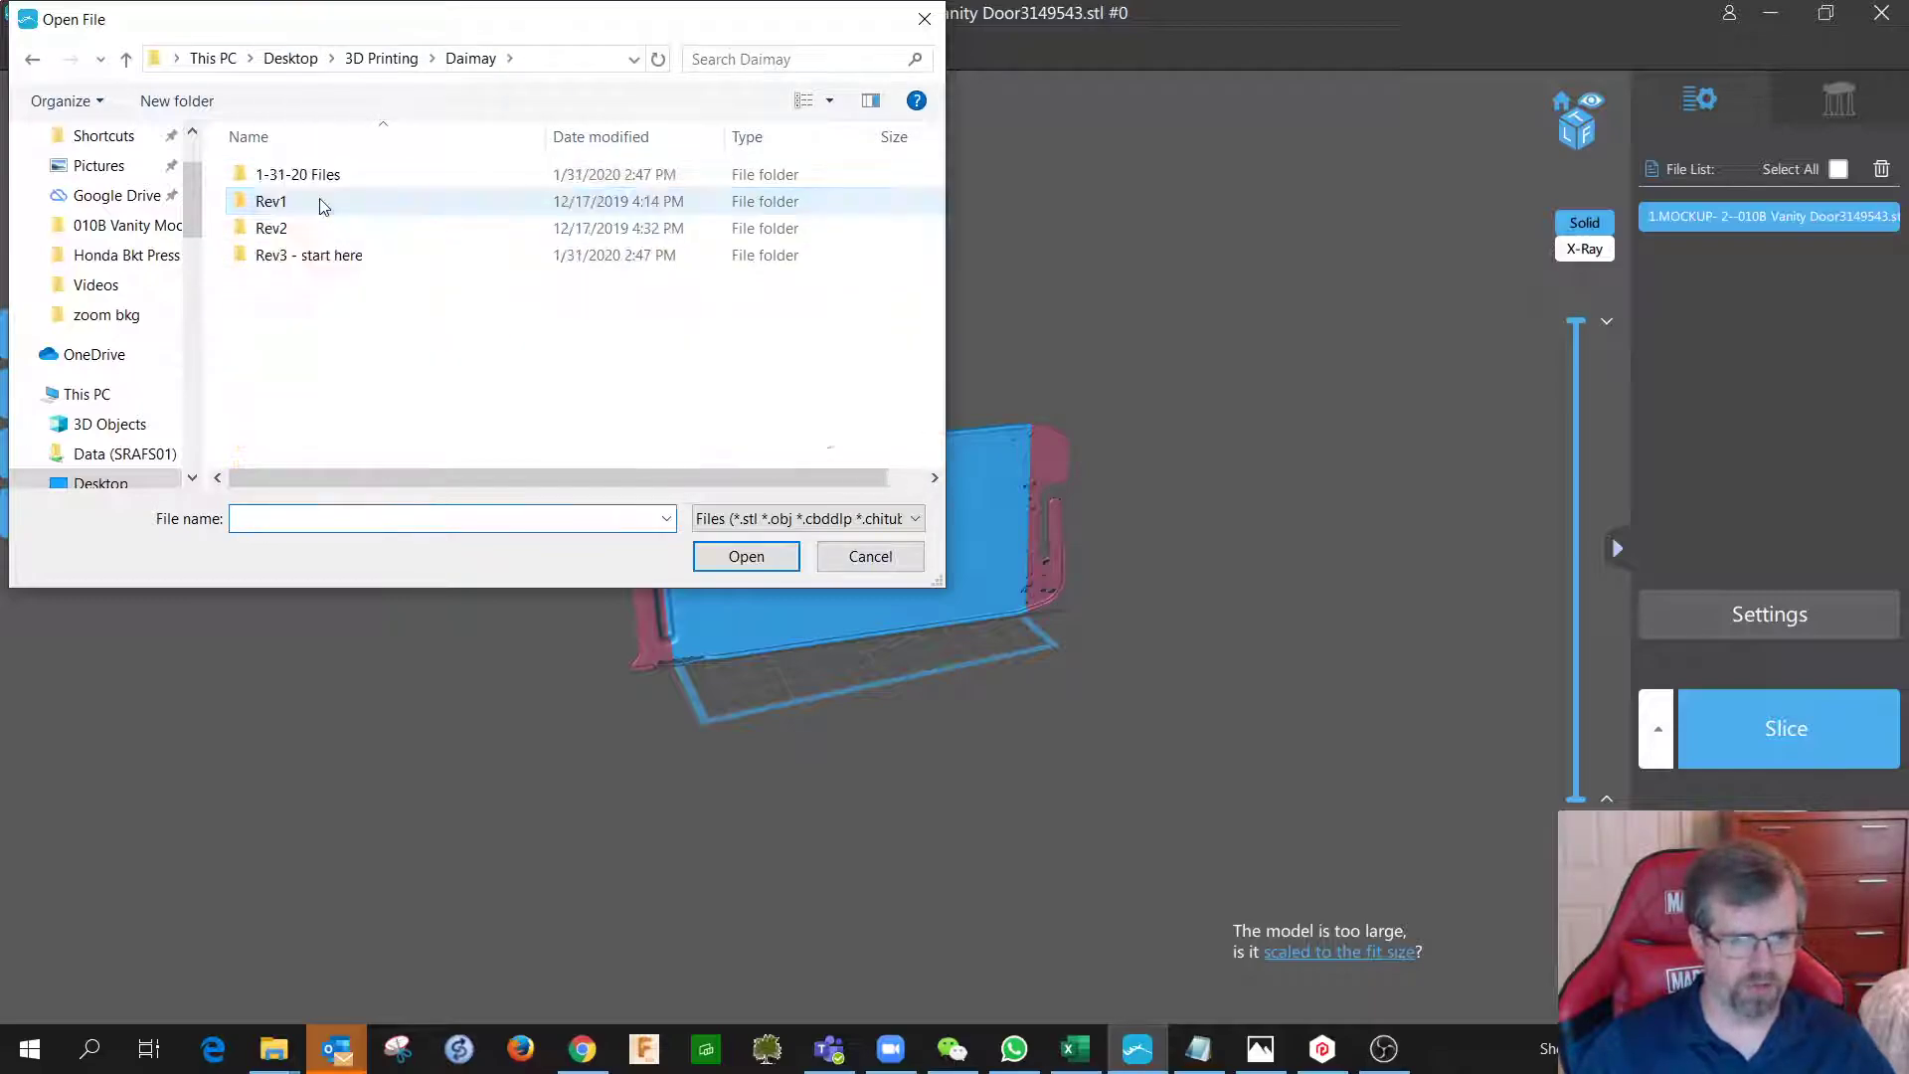
{"action": "double_click", "coordinate": [309, 234]}
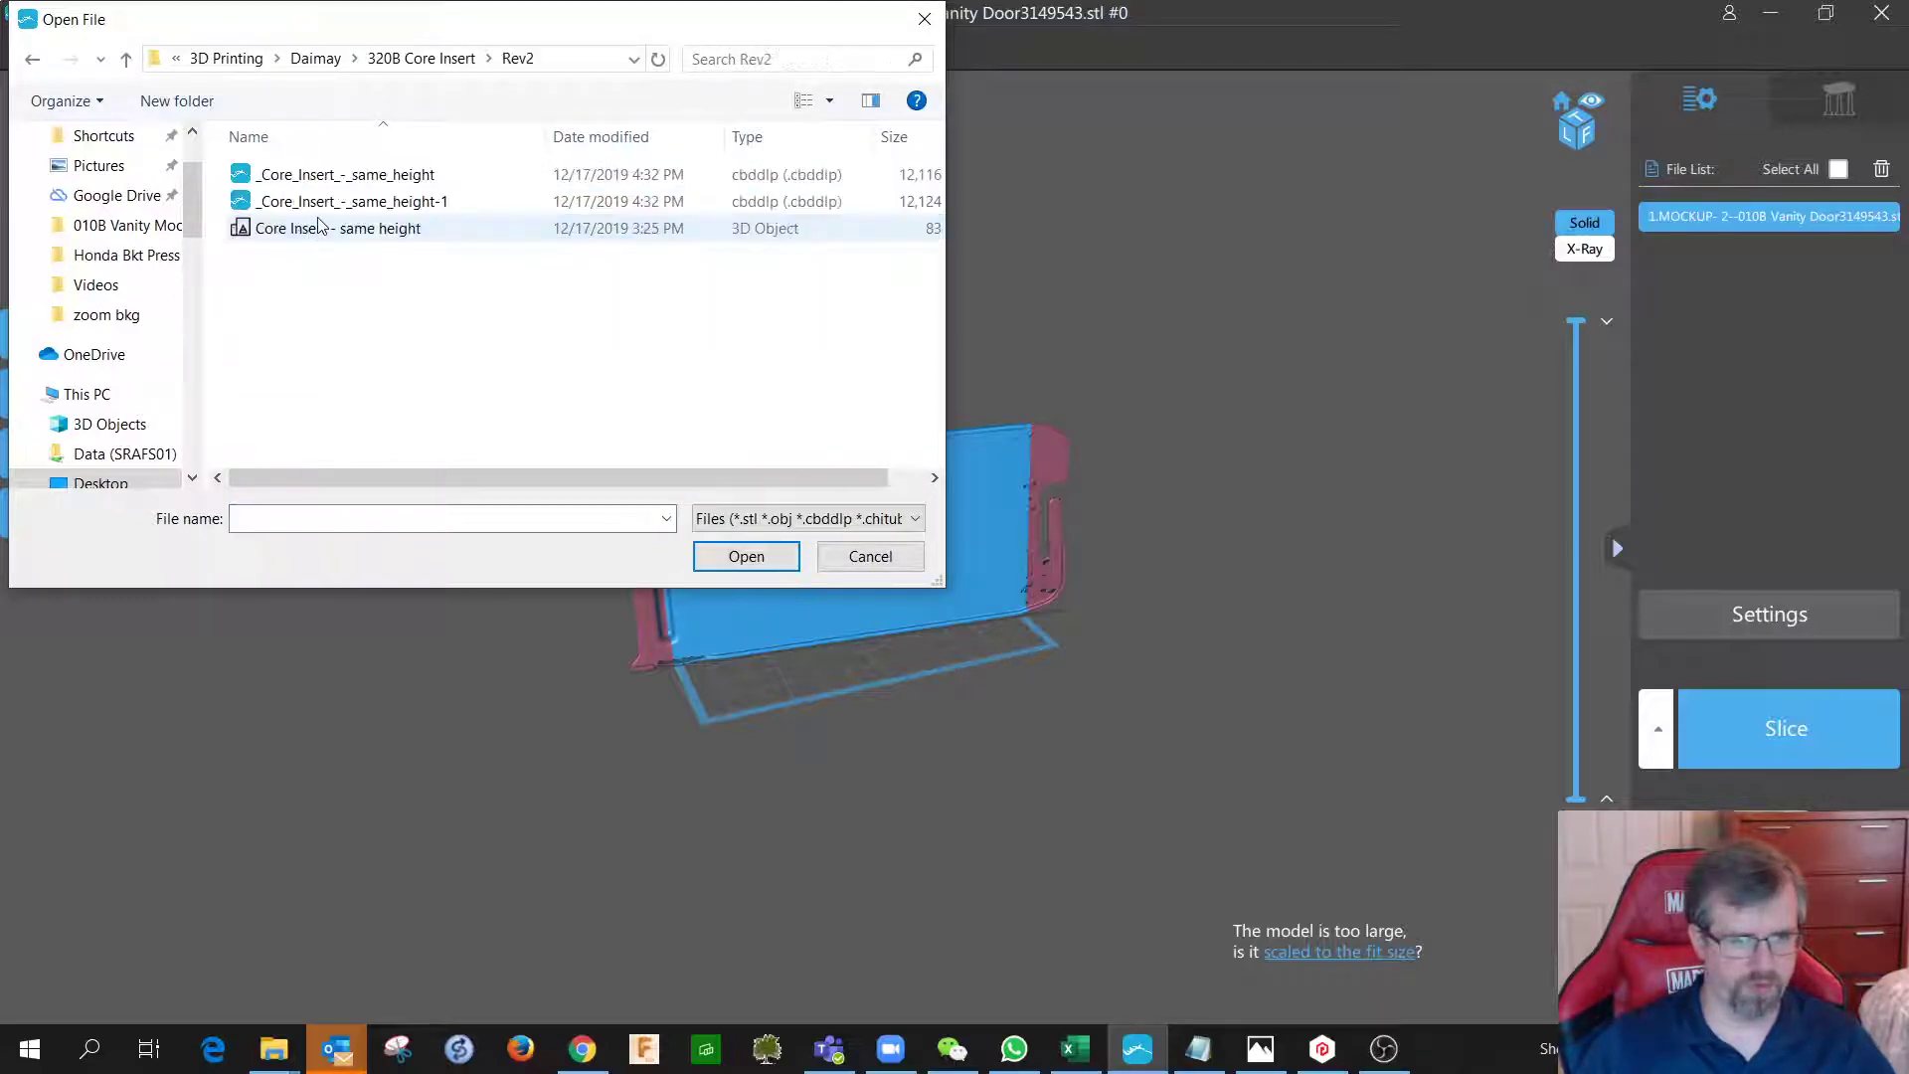
{"action": "double_click", "coordinate": [318, 228]}
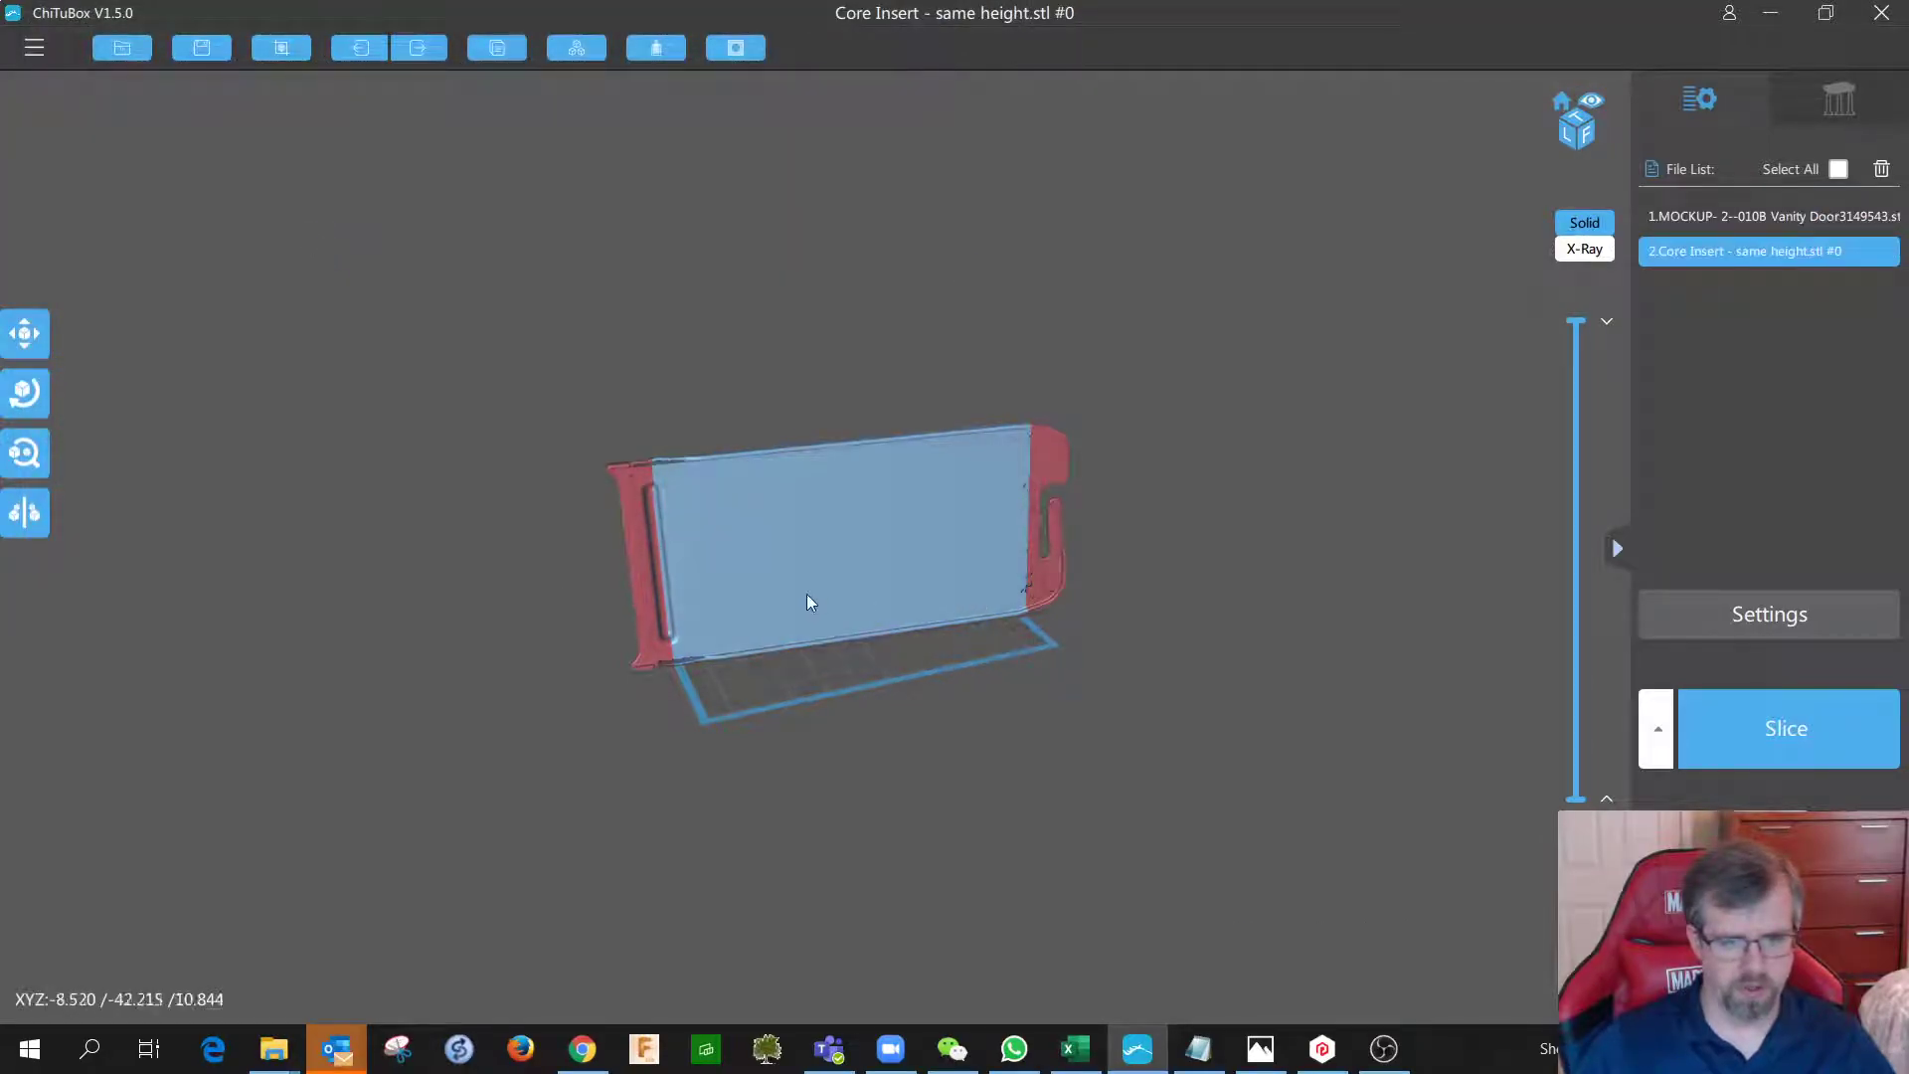
Select the core insert beside the vanity door model and delete it from the build plate.
{"action": "right_click_drag", "start_coordinate": [808, 594], "coordinate": [1052, 630]}
{"action": "left_click_drag", "start_coordinate": [724, 583], "coordinate": [772, 623]}
{"action": "mouse_move", "coordinate": [772, 623]}
{"action": "right_mouse_down"}
{"action": "mouse_move", "coordinate": [937, 688]}
{"action": "mouse_move", "coordinate": [717, 669]}
{"action": "mouse_move", "coordinate": [899, 673]}
{"action": "mouse_move", "coordinate": [777, 629]}
{"action": "right_mouse_up"}
{"action": "left_click", "coordinate": [780, 629]}
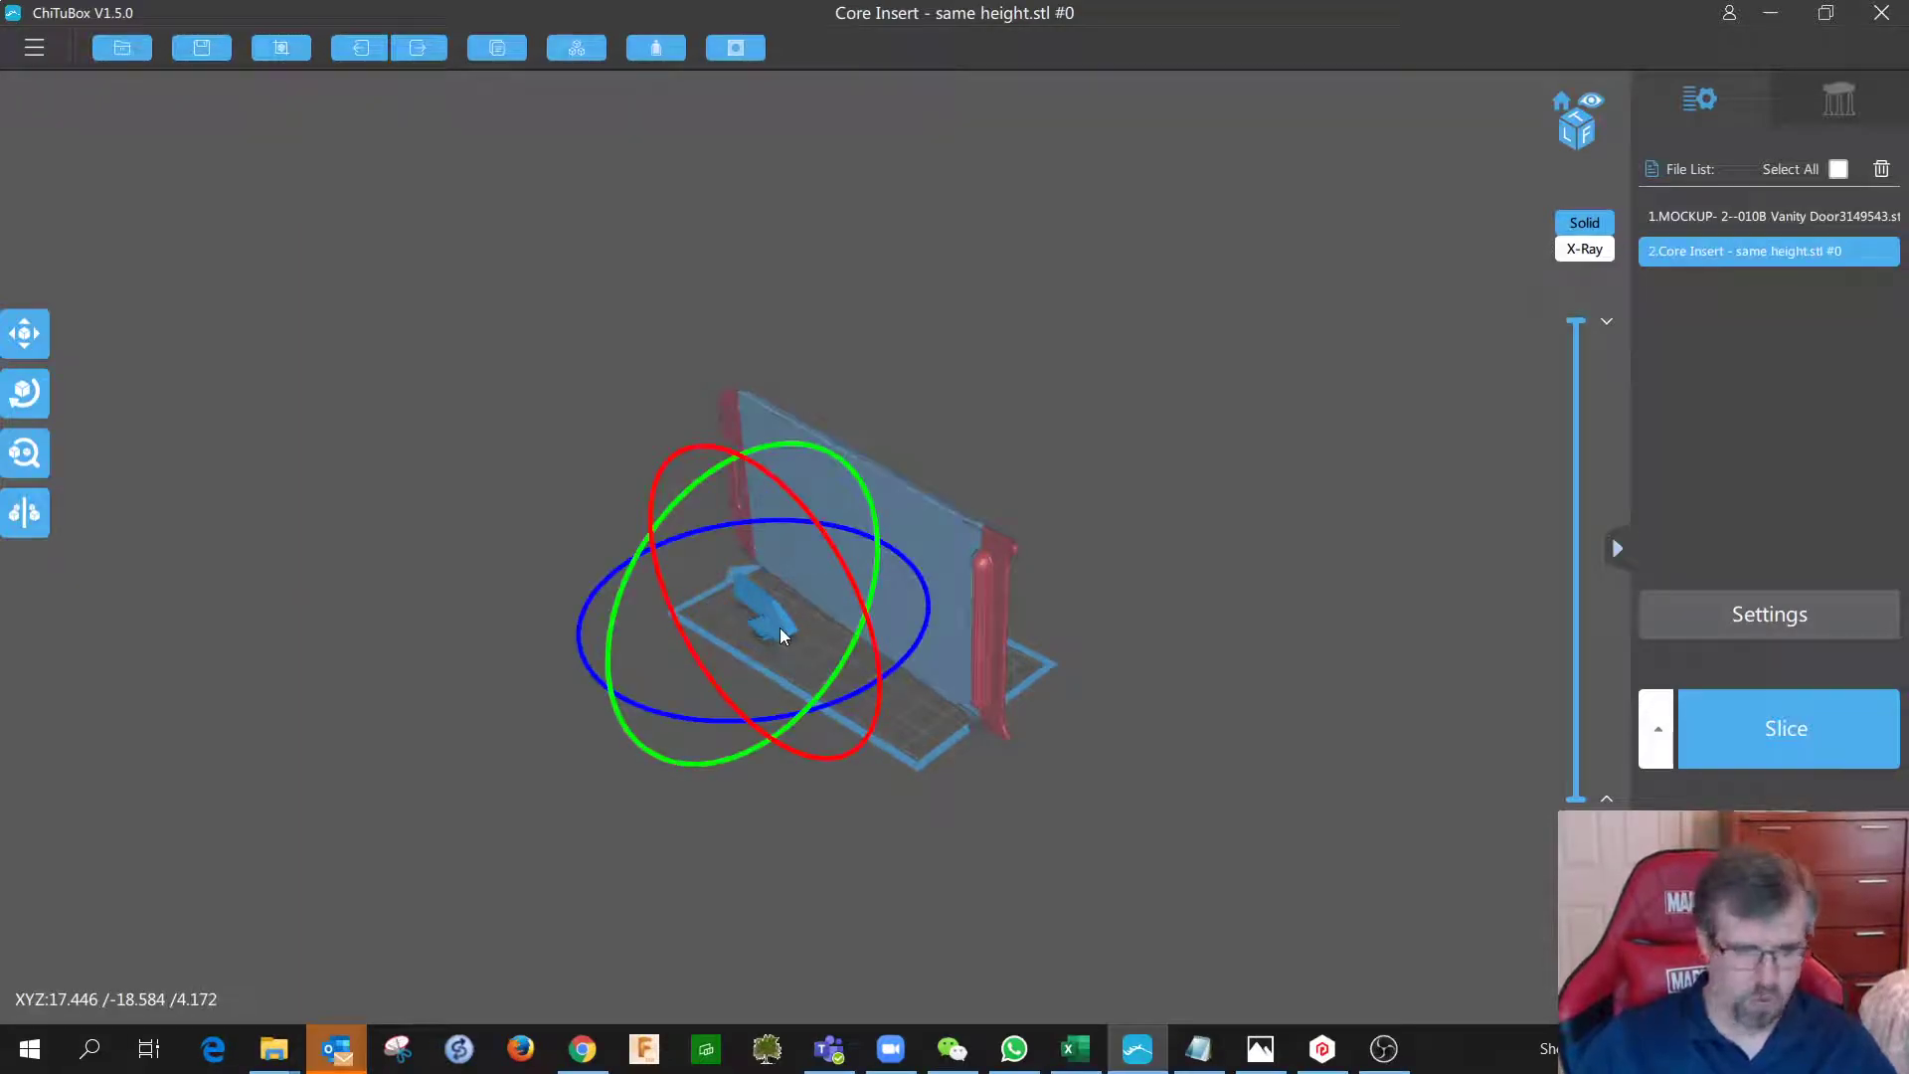
{"action": "left_click", "coordinate": [780, 629]}
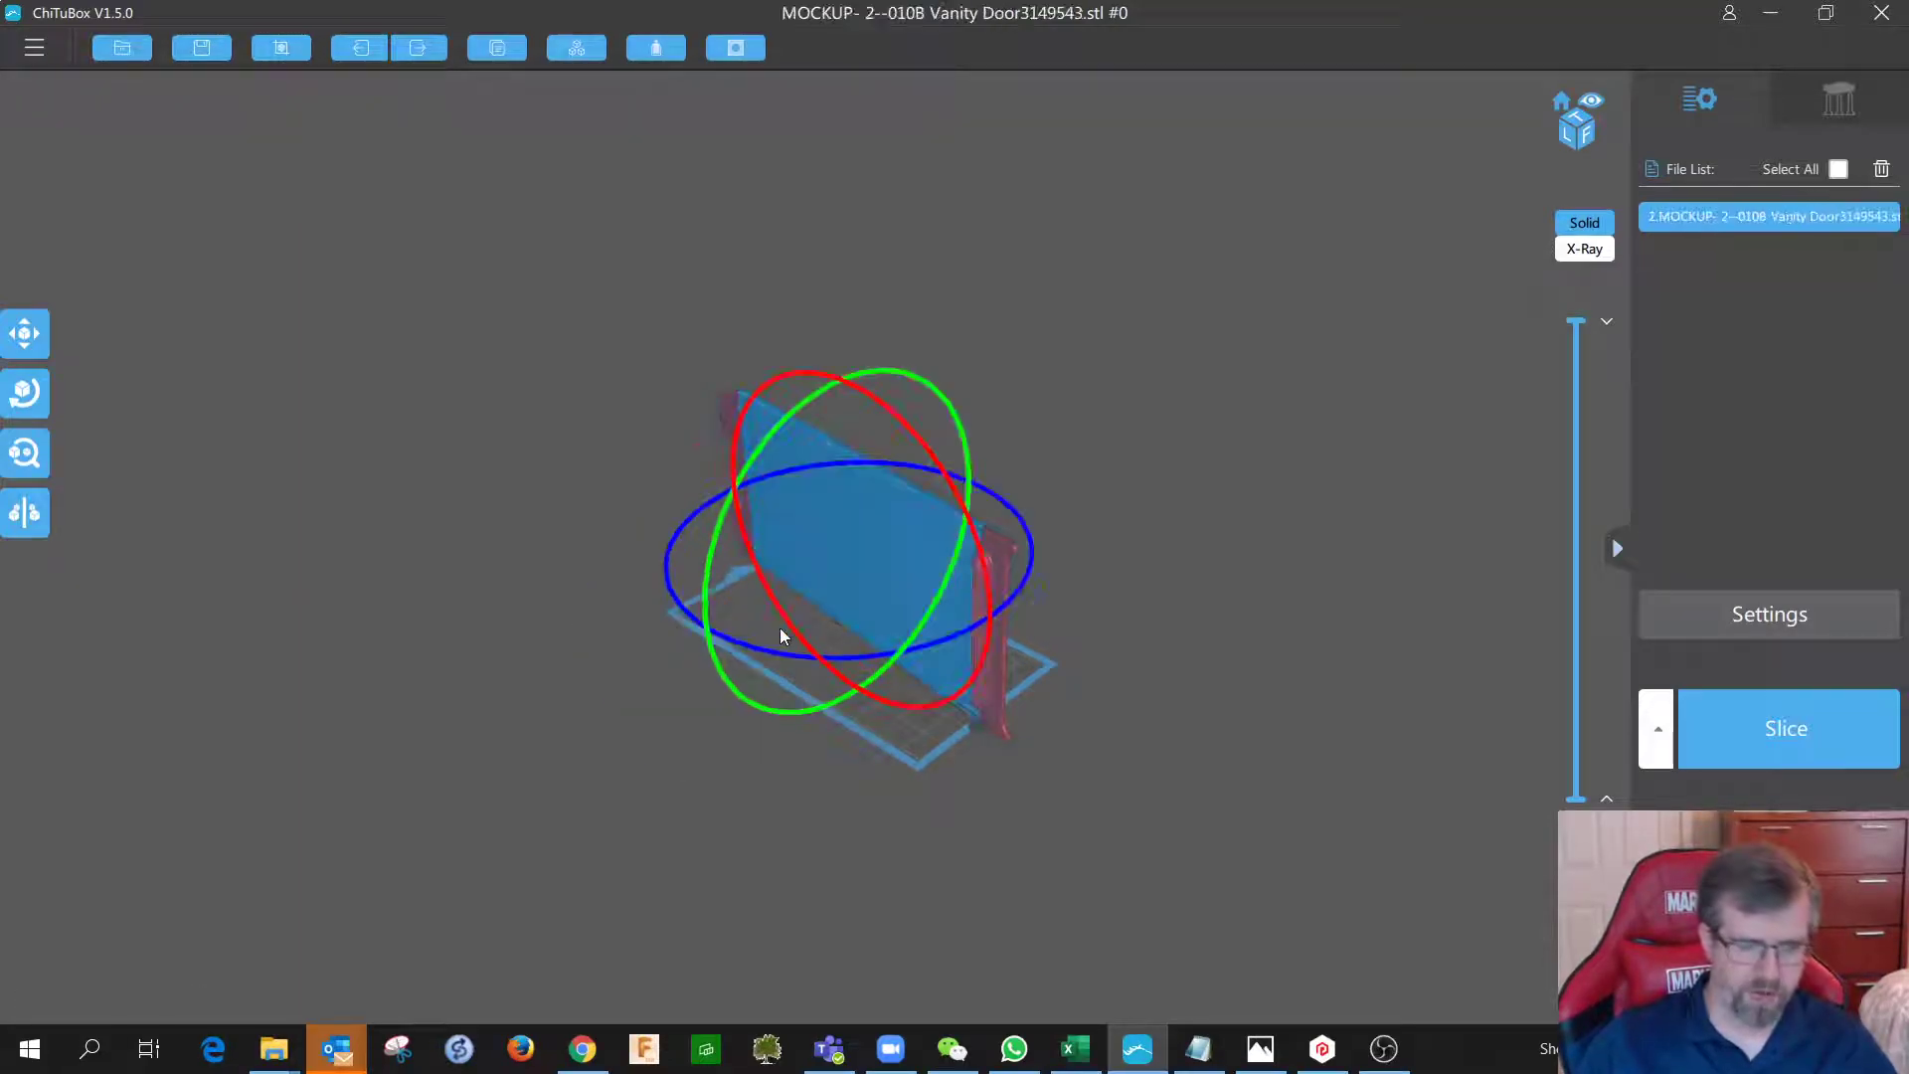
Review the bottom layer count, exposure time and bottom exposure time in the Elegoo ABS Like More Base print settings.
{"action": "right_click_drag", "start_coordinate": [1181, 513], "coordinate": [925, 513]}
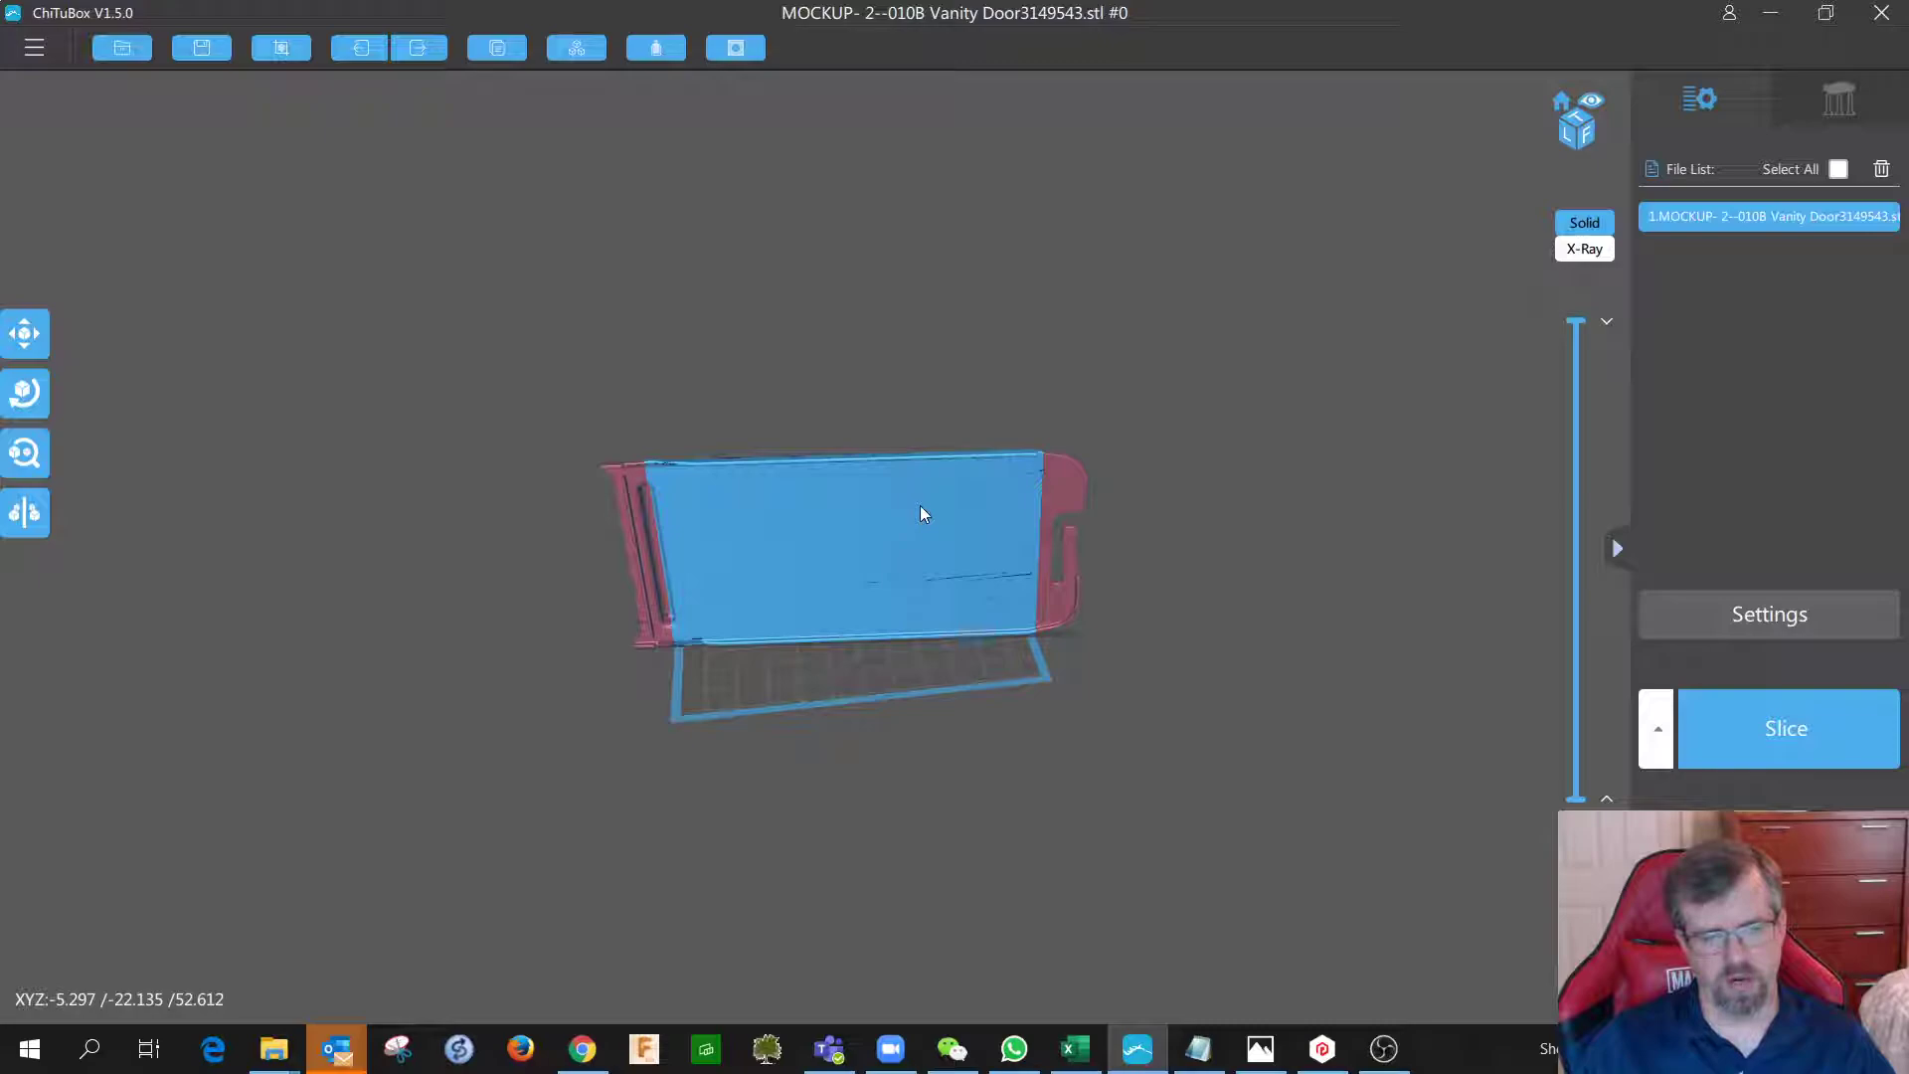
{"action": "right_click_drag", "start_coordinate": [908, 669], "coordinate": [948, 656]}
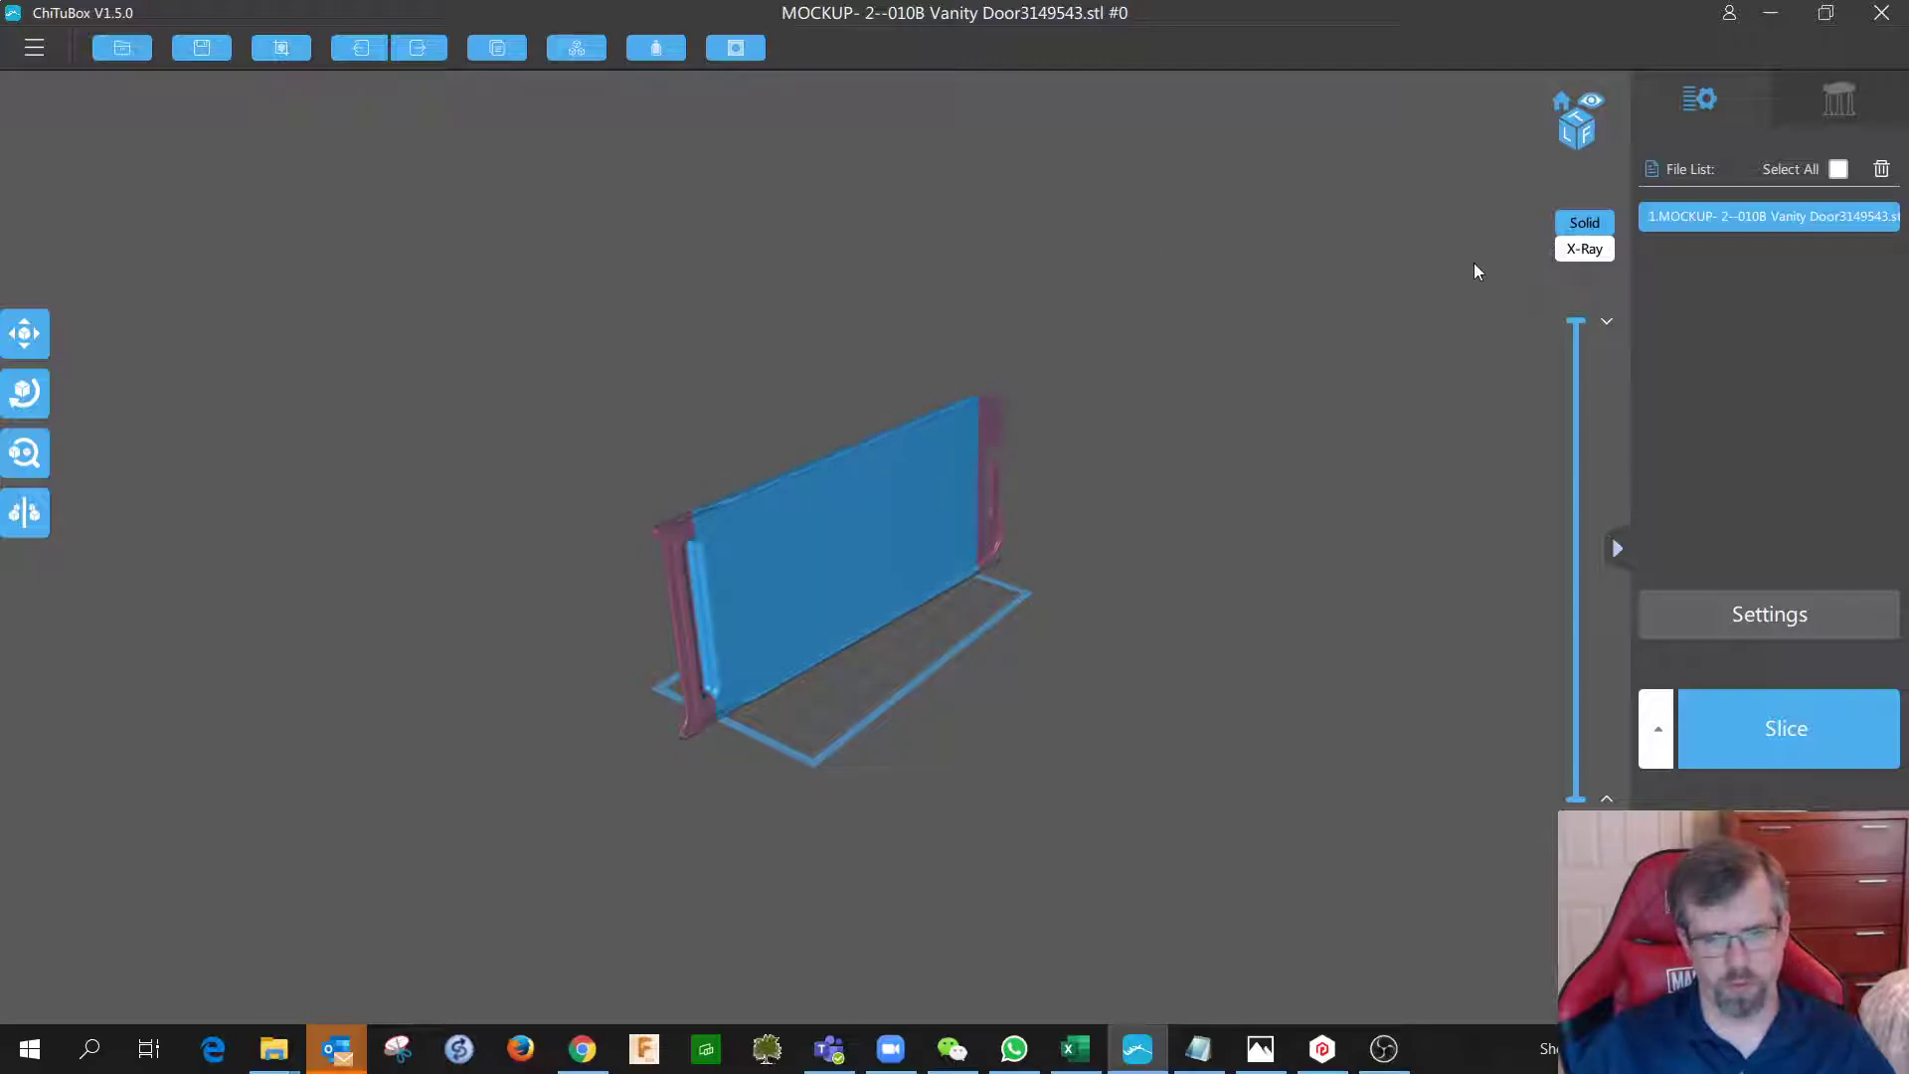
{"action": "left_click", "coordinate": [1760, 626]}
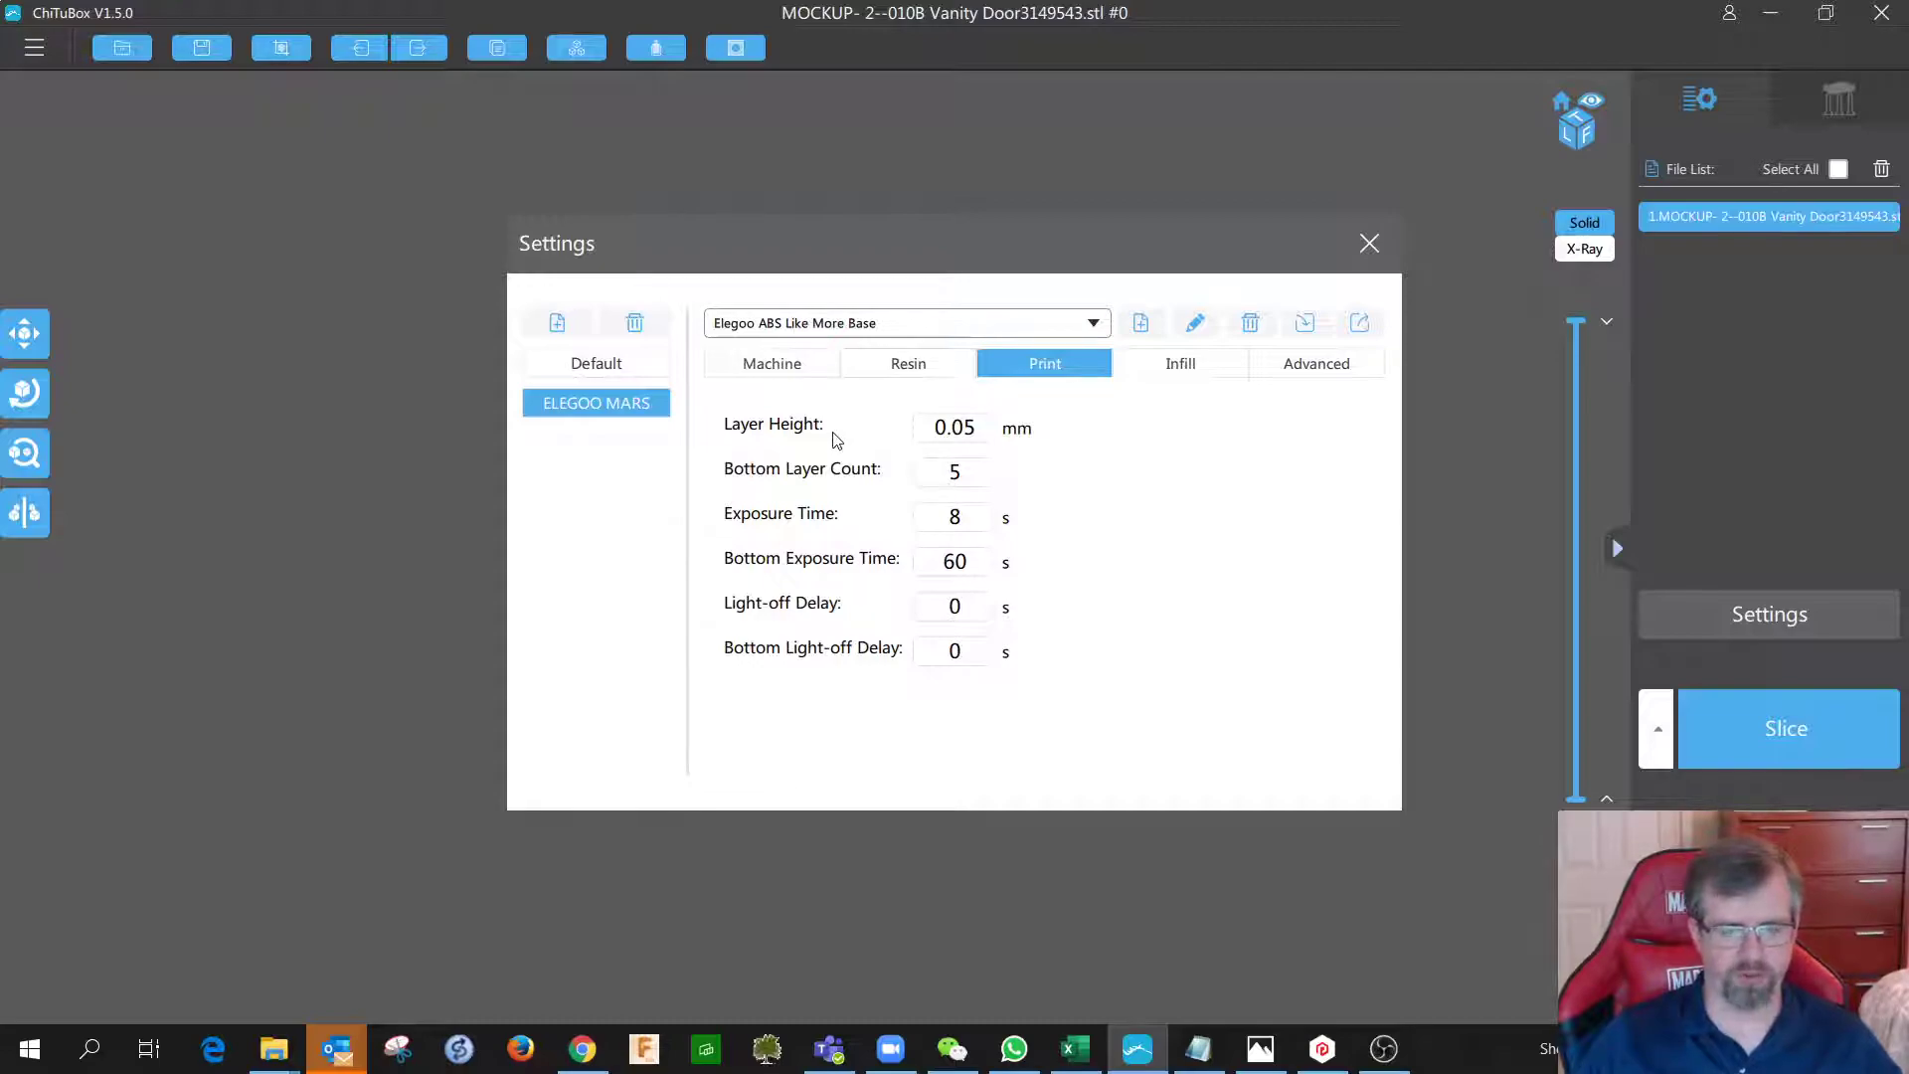
{"action": "double_click", "coordinate": [954, 525]}
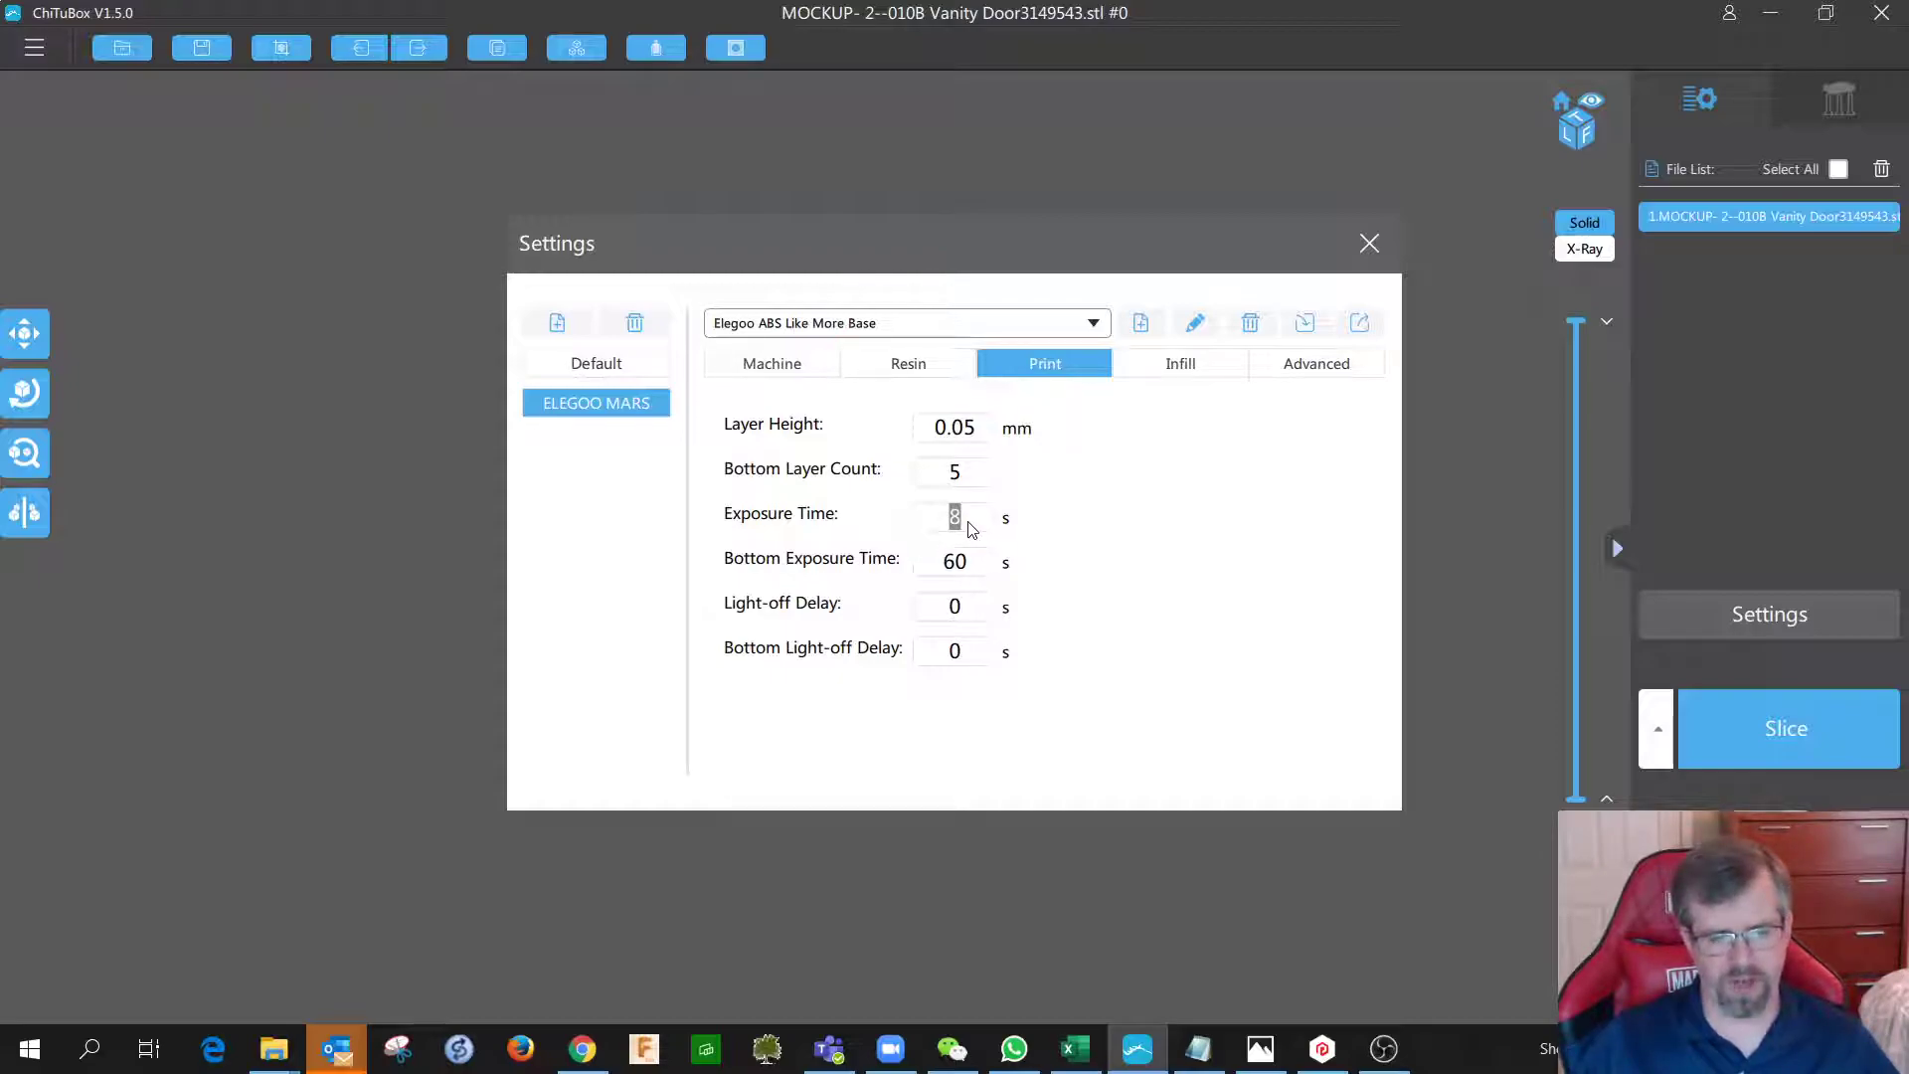
{"action": "double_click", "coordinate": [952, 477]}
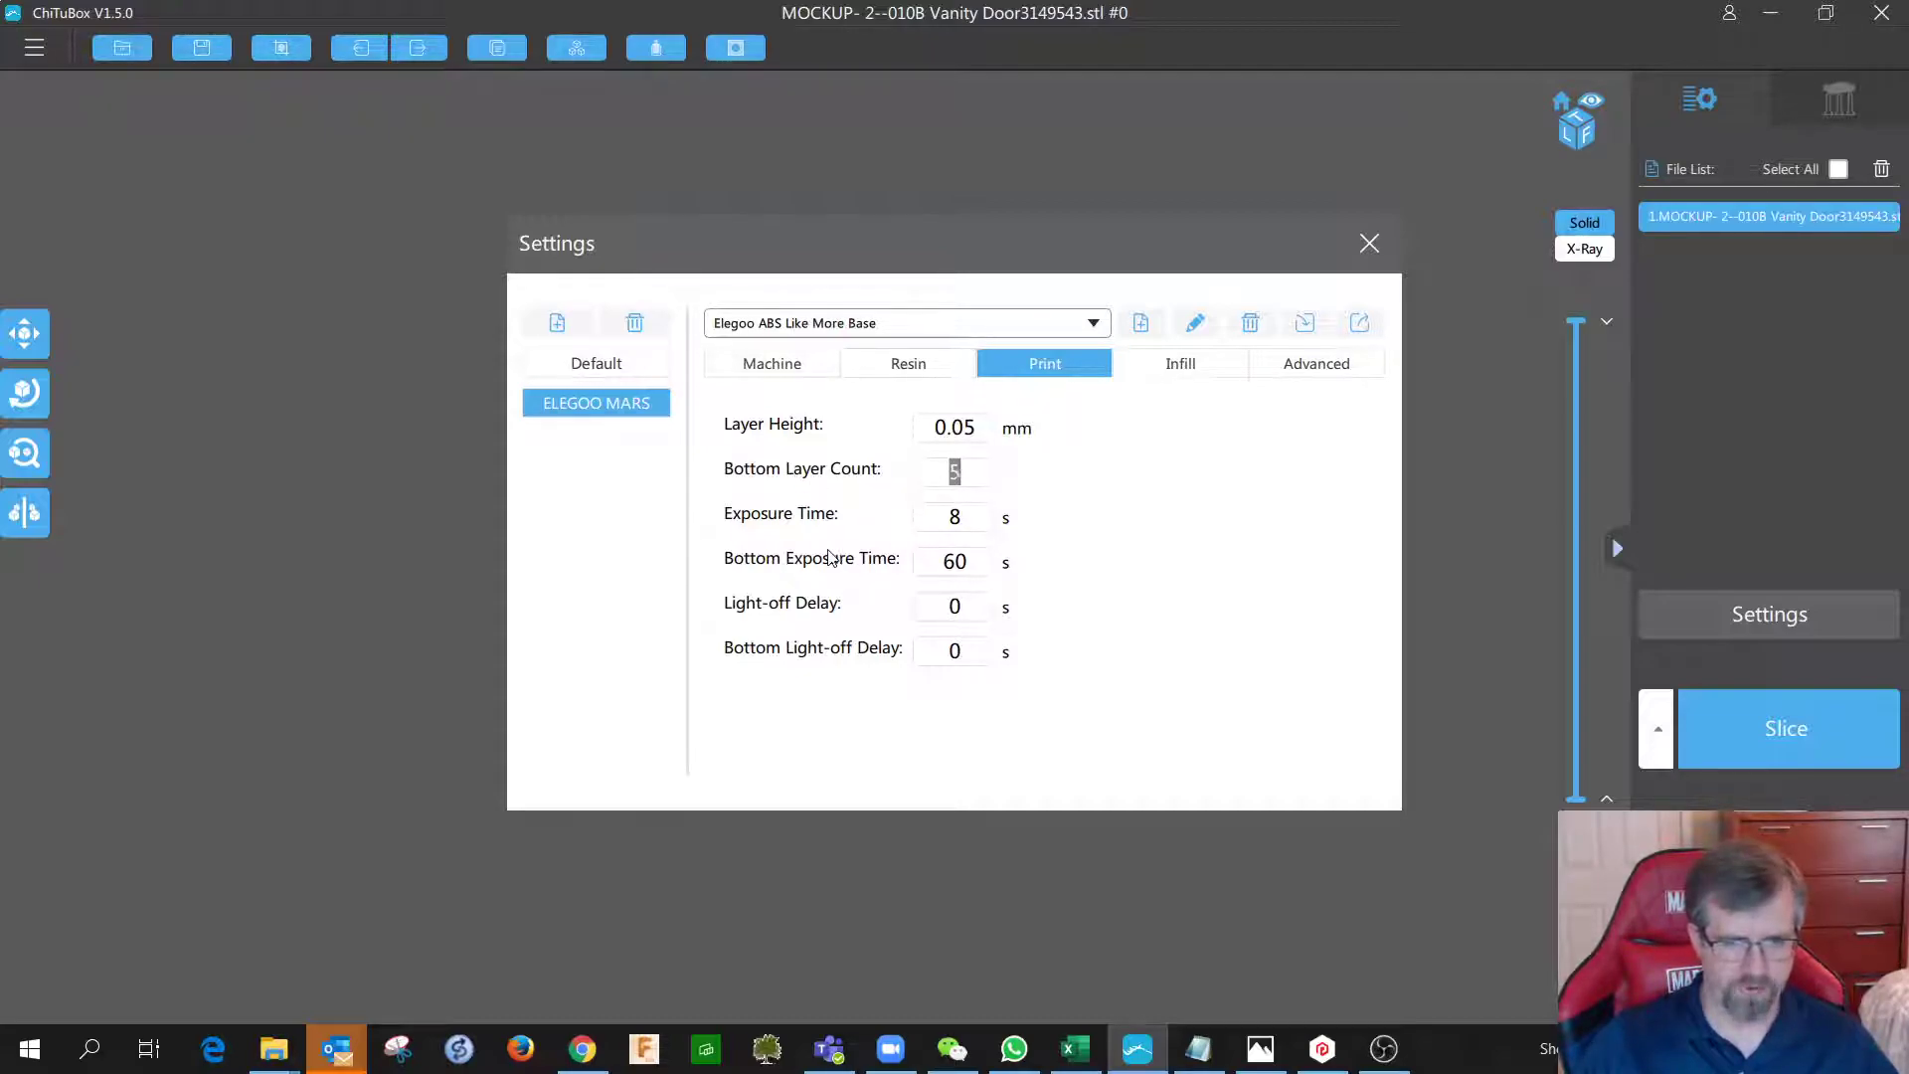
{"action": "double_click", "coordinate": [955, 562]}
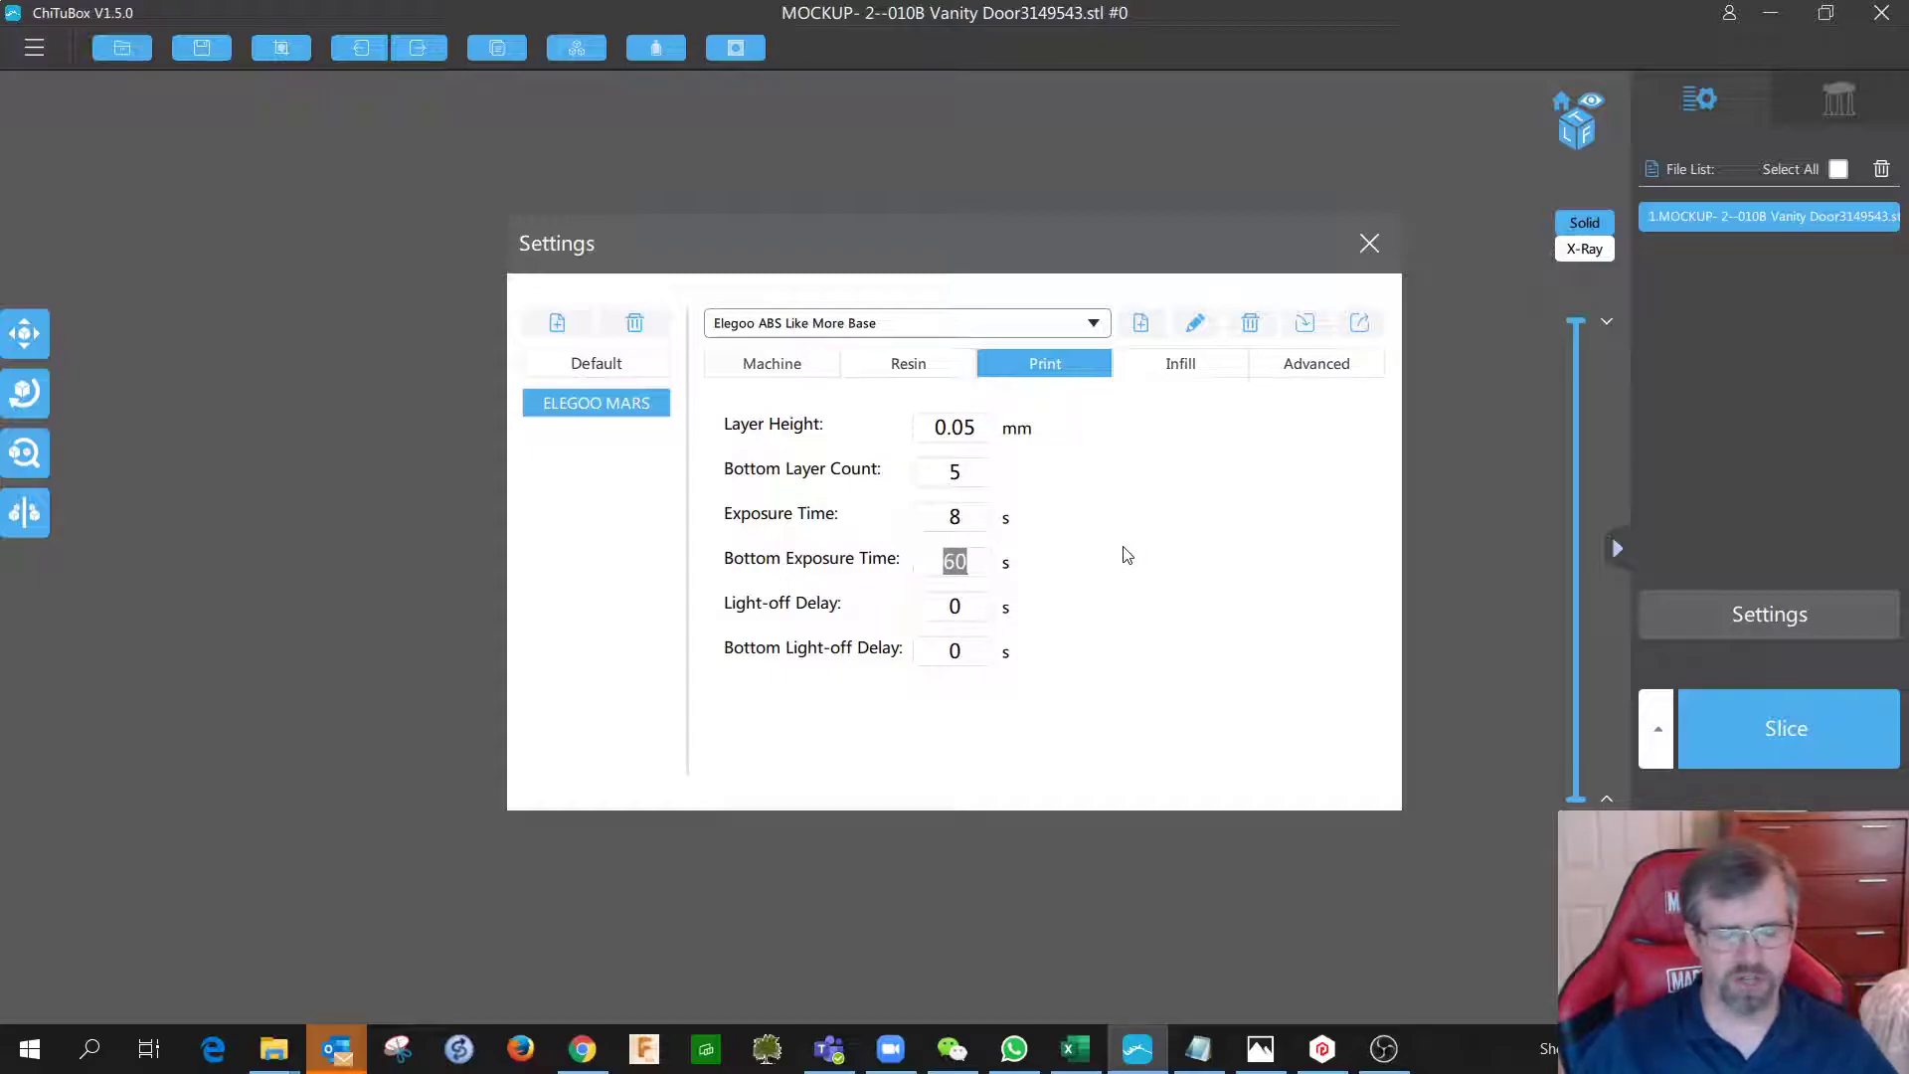
{"action": "left_click", "coordinate": [951, 564]}
{"action": "left_click_drag", "start_coordinate": [947, 565], "coordinate": [972, 567]}
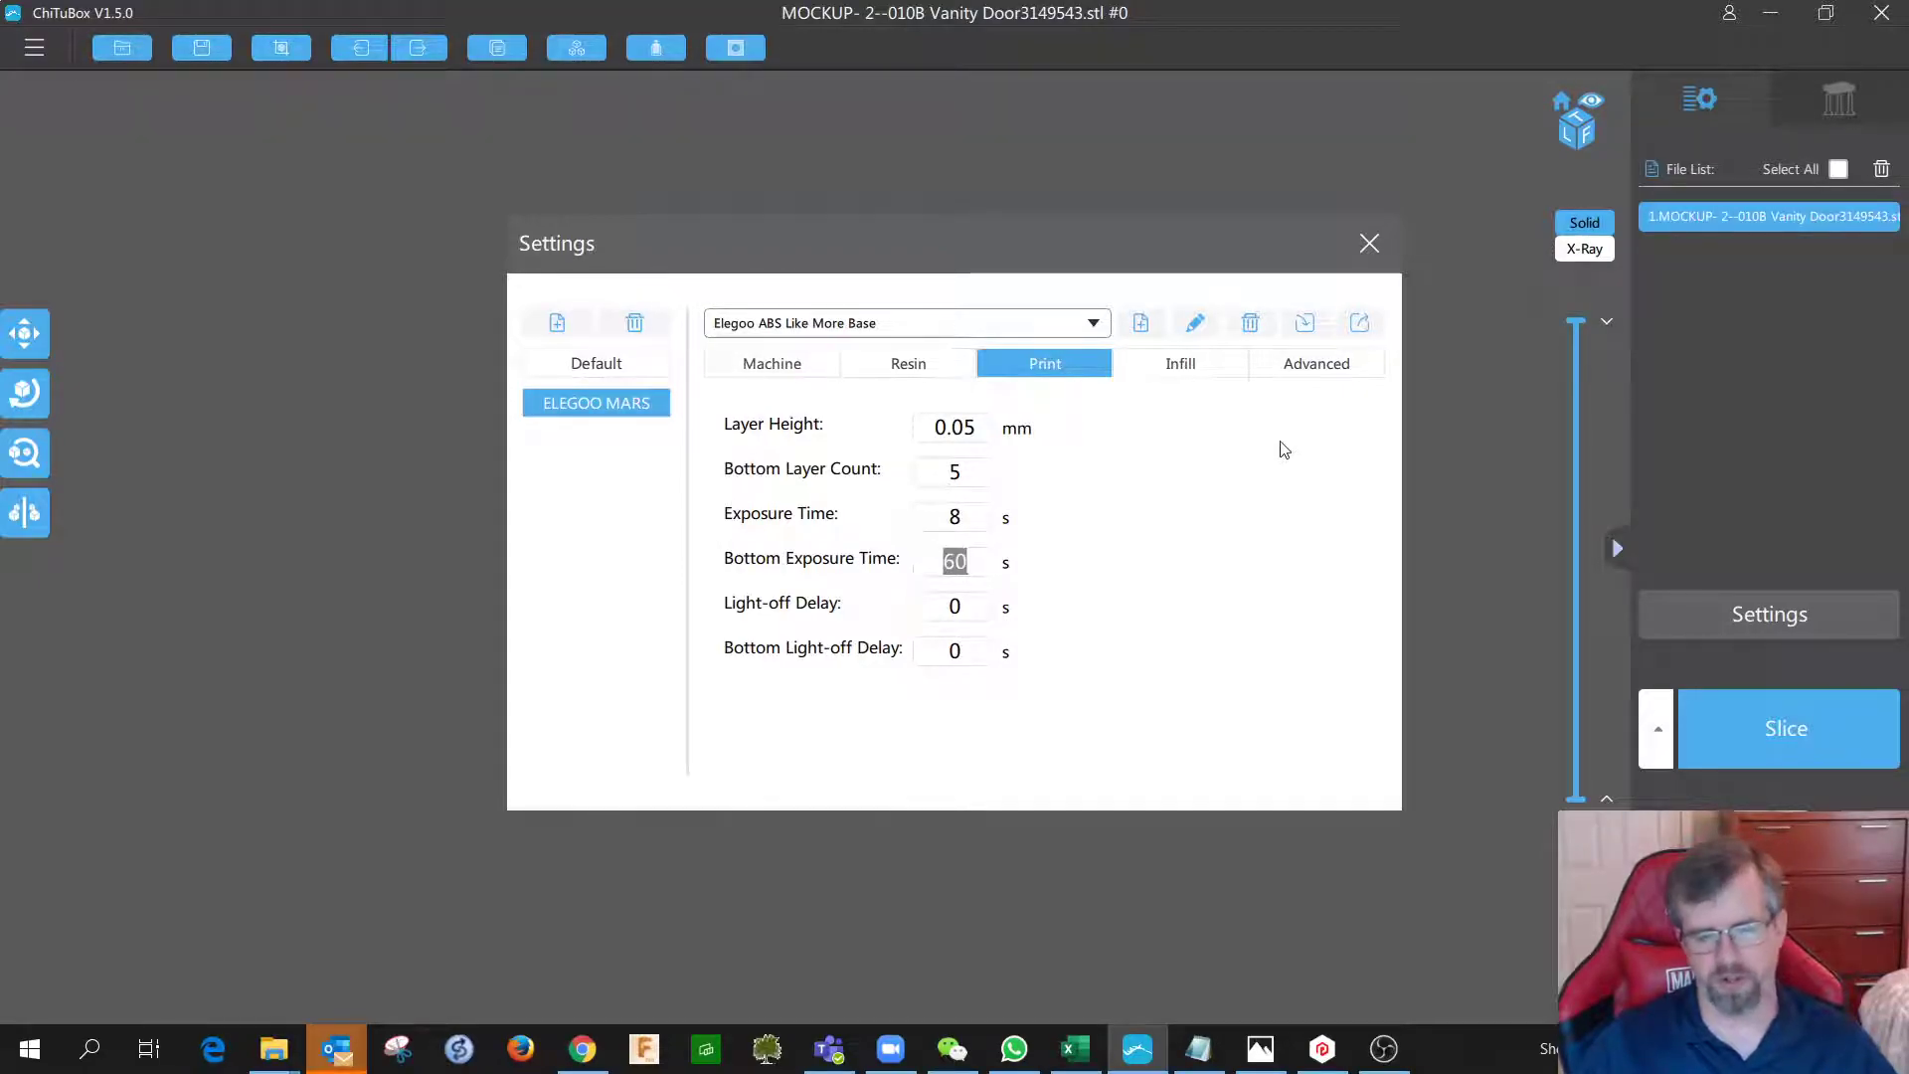
{"action": "left_click", "coordinate": [1368, 249]}
Try tilting the vanity door 30° and 15° about the X axis.
{"action": "left_click_drag", "start_coordinate": [942, 571], "coordinate": [695, 583]}
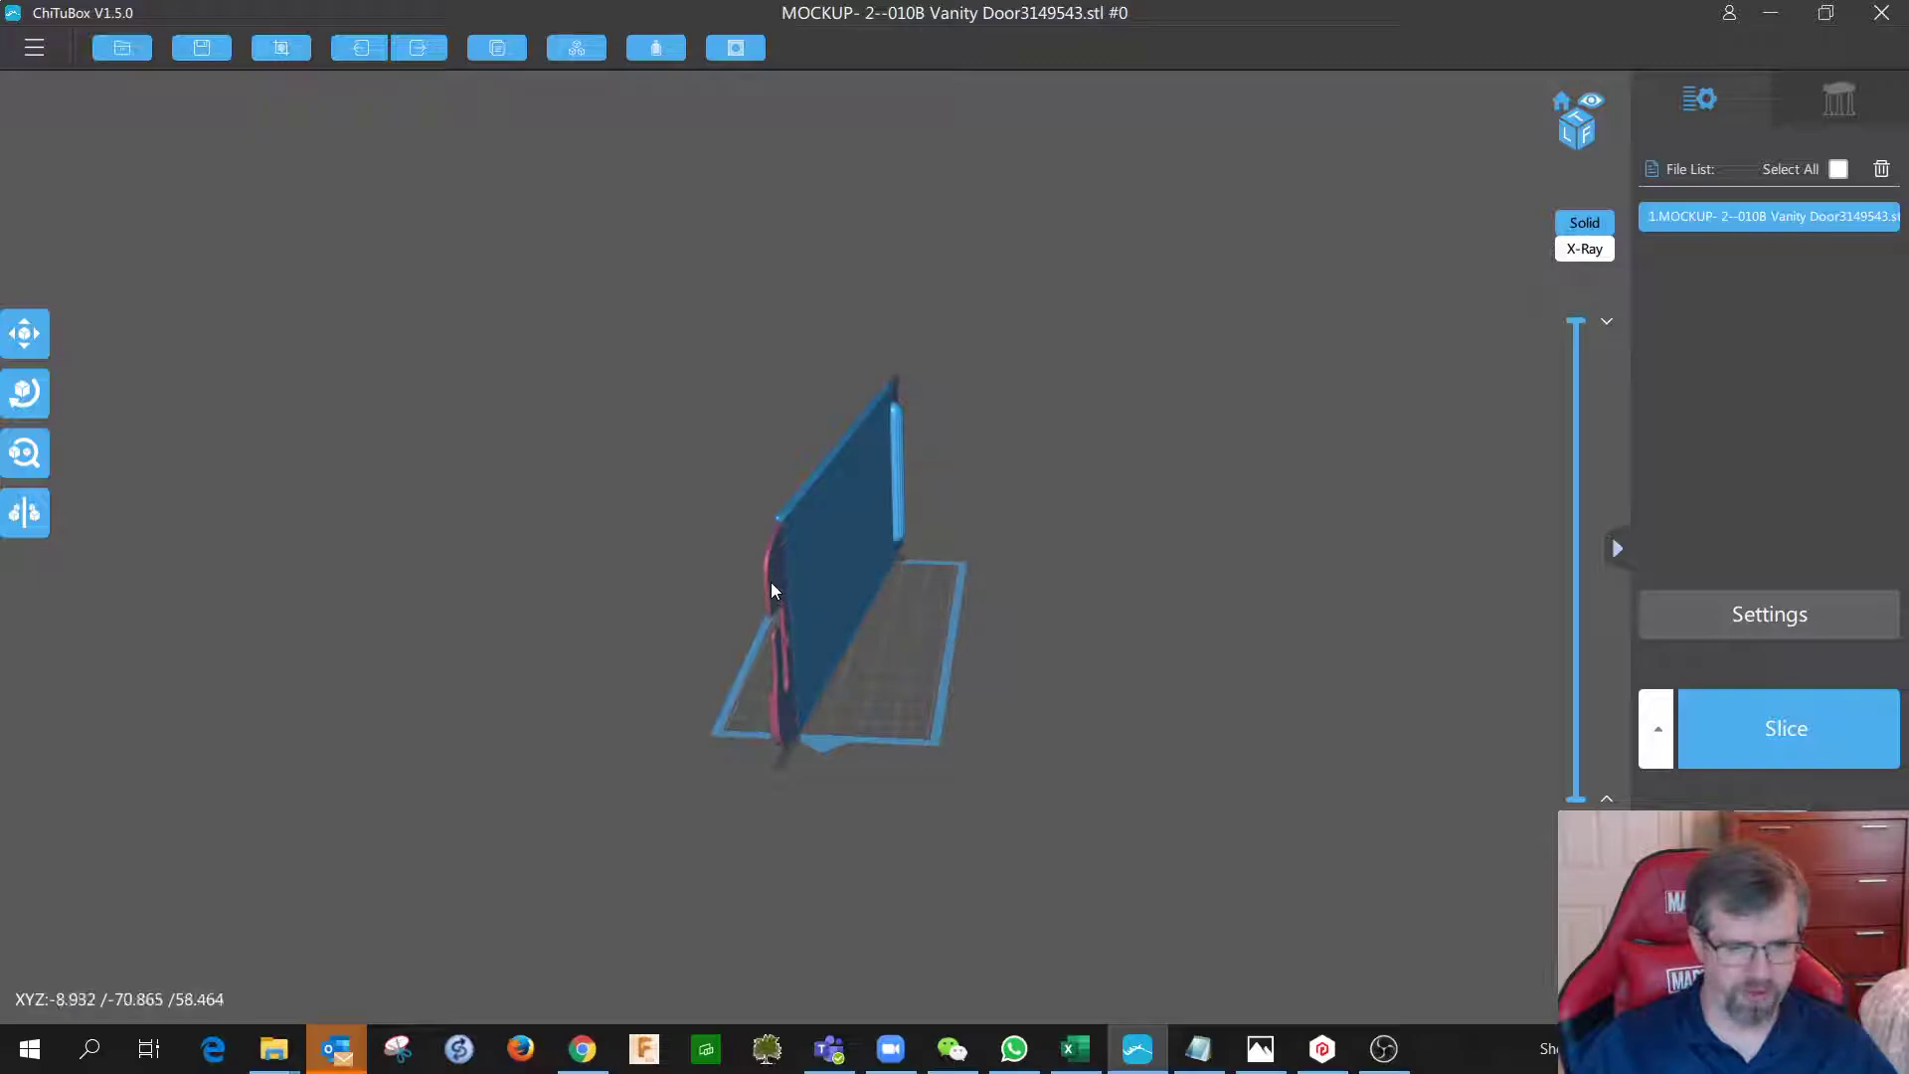
{"action": "left_click_drag", "start_coordinate": [805, 609], "coordinate": [1001, 449]}
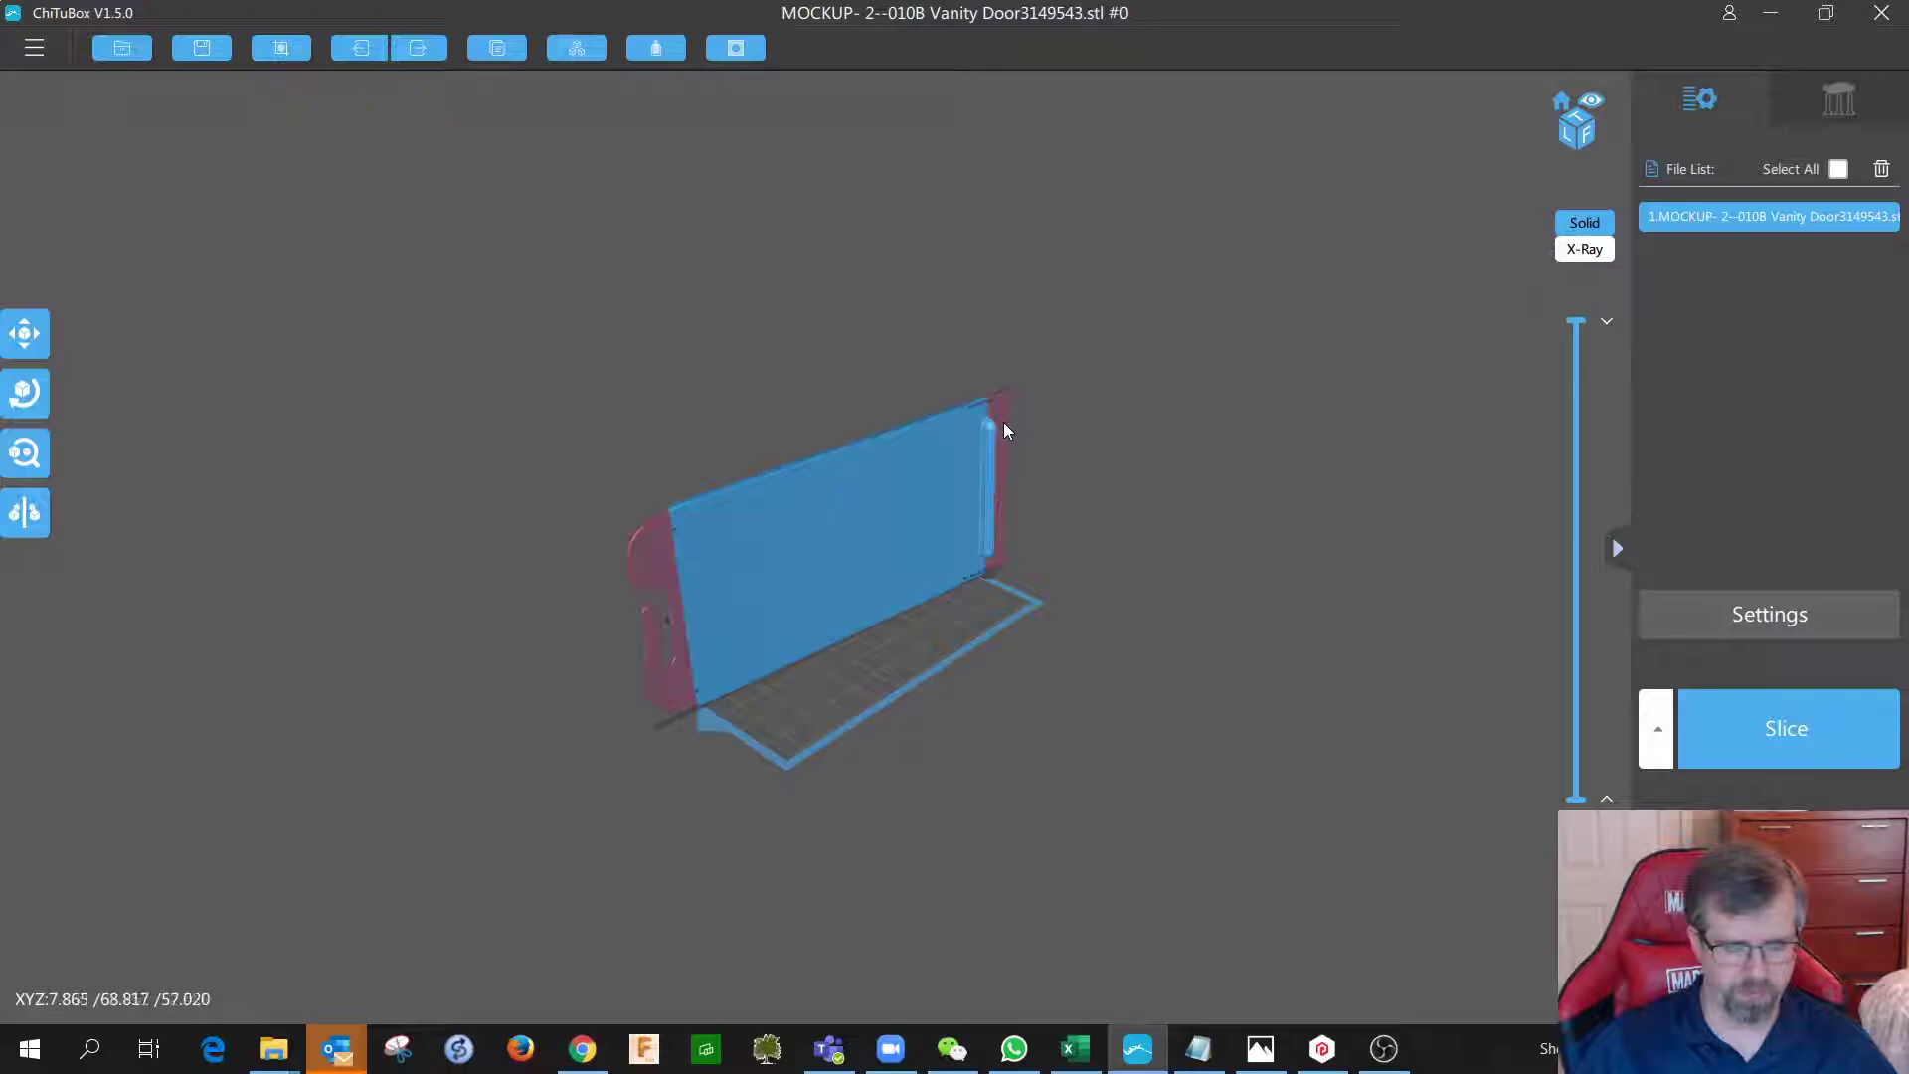
{"action": "left_click_drag", "start_coordinate": [961, 491], "coordinate": [921, 359]}
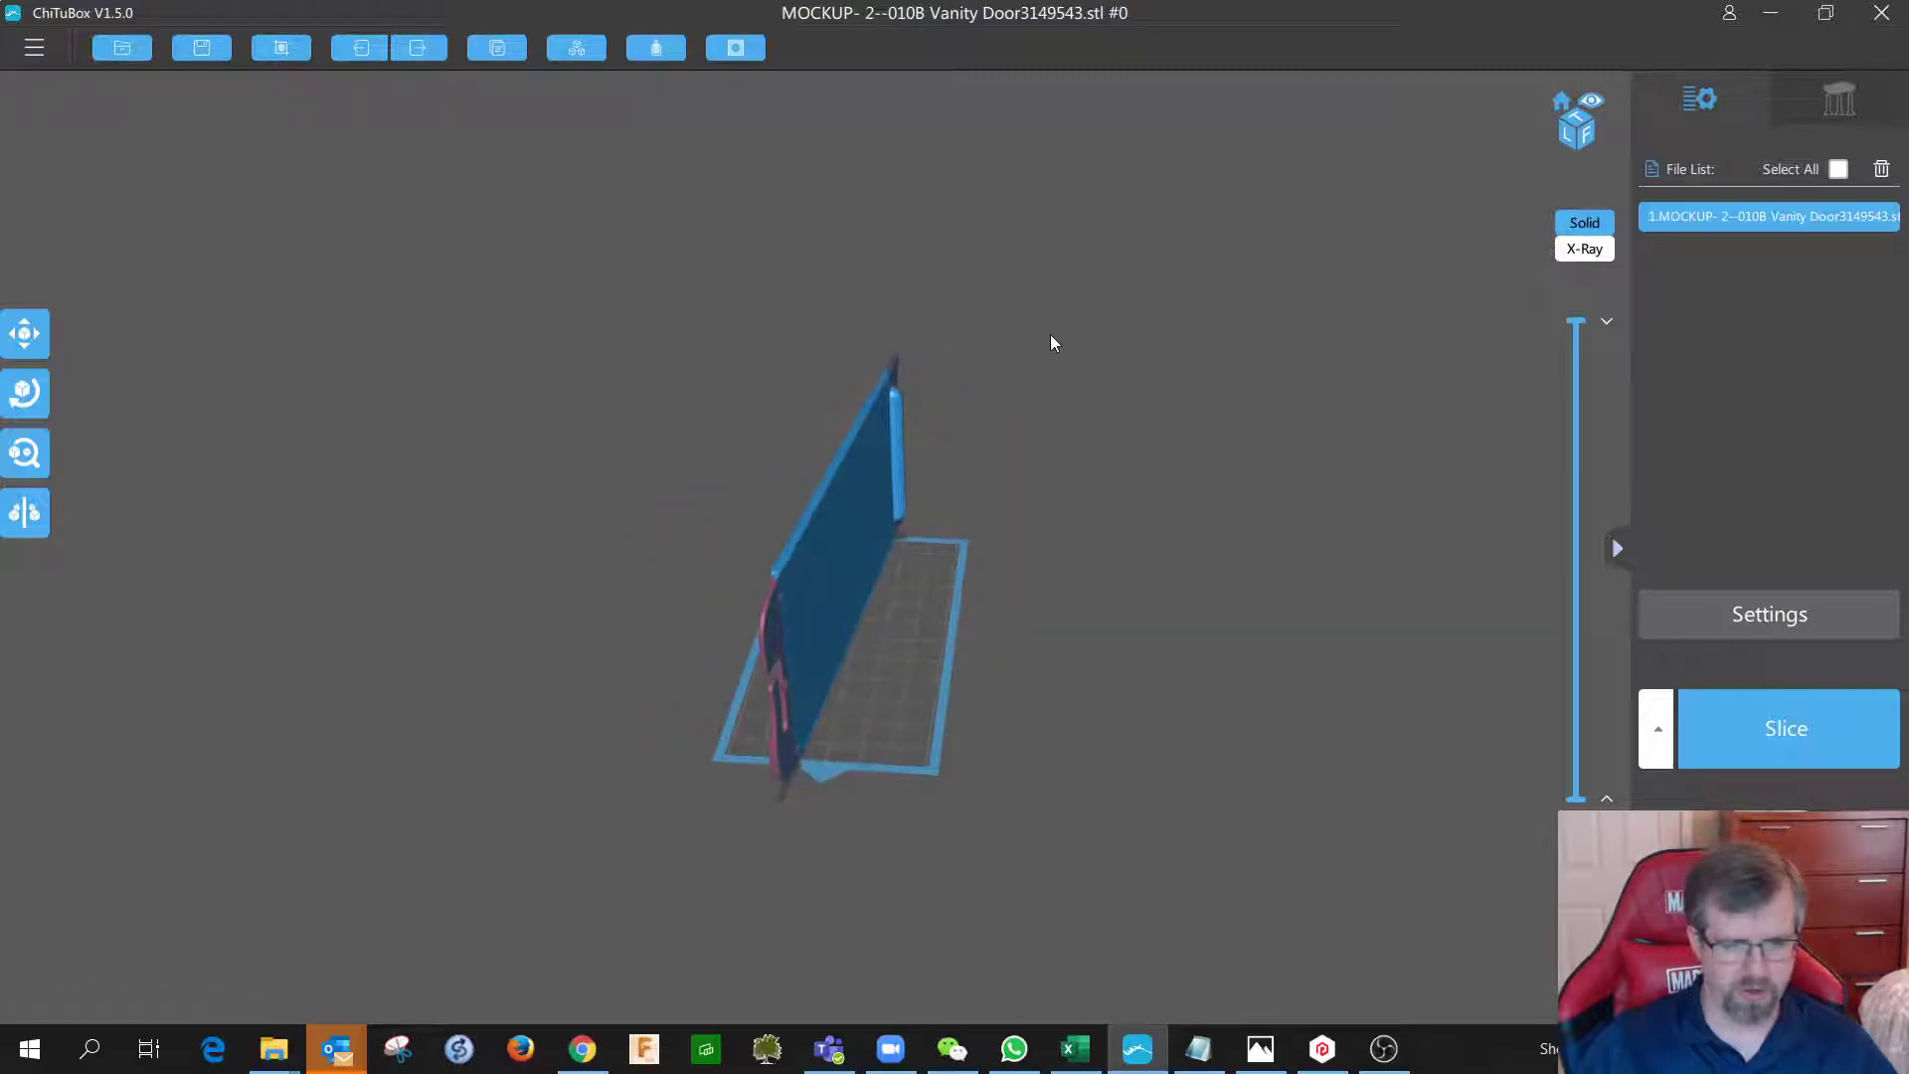
{"action": "right_click_drag", "start_coordinate": [728, 415], "coordinate": [700, 410]}
{"action": "right_click_drag", "start_coordinate": [874, 513], "coordinate": [809, 510]}
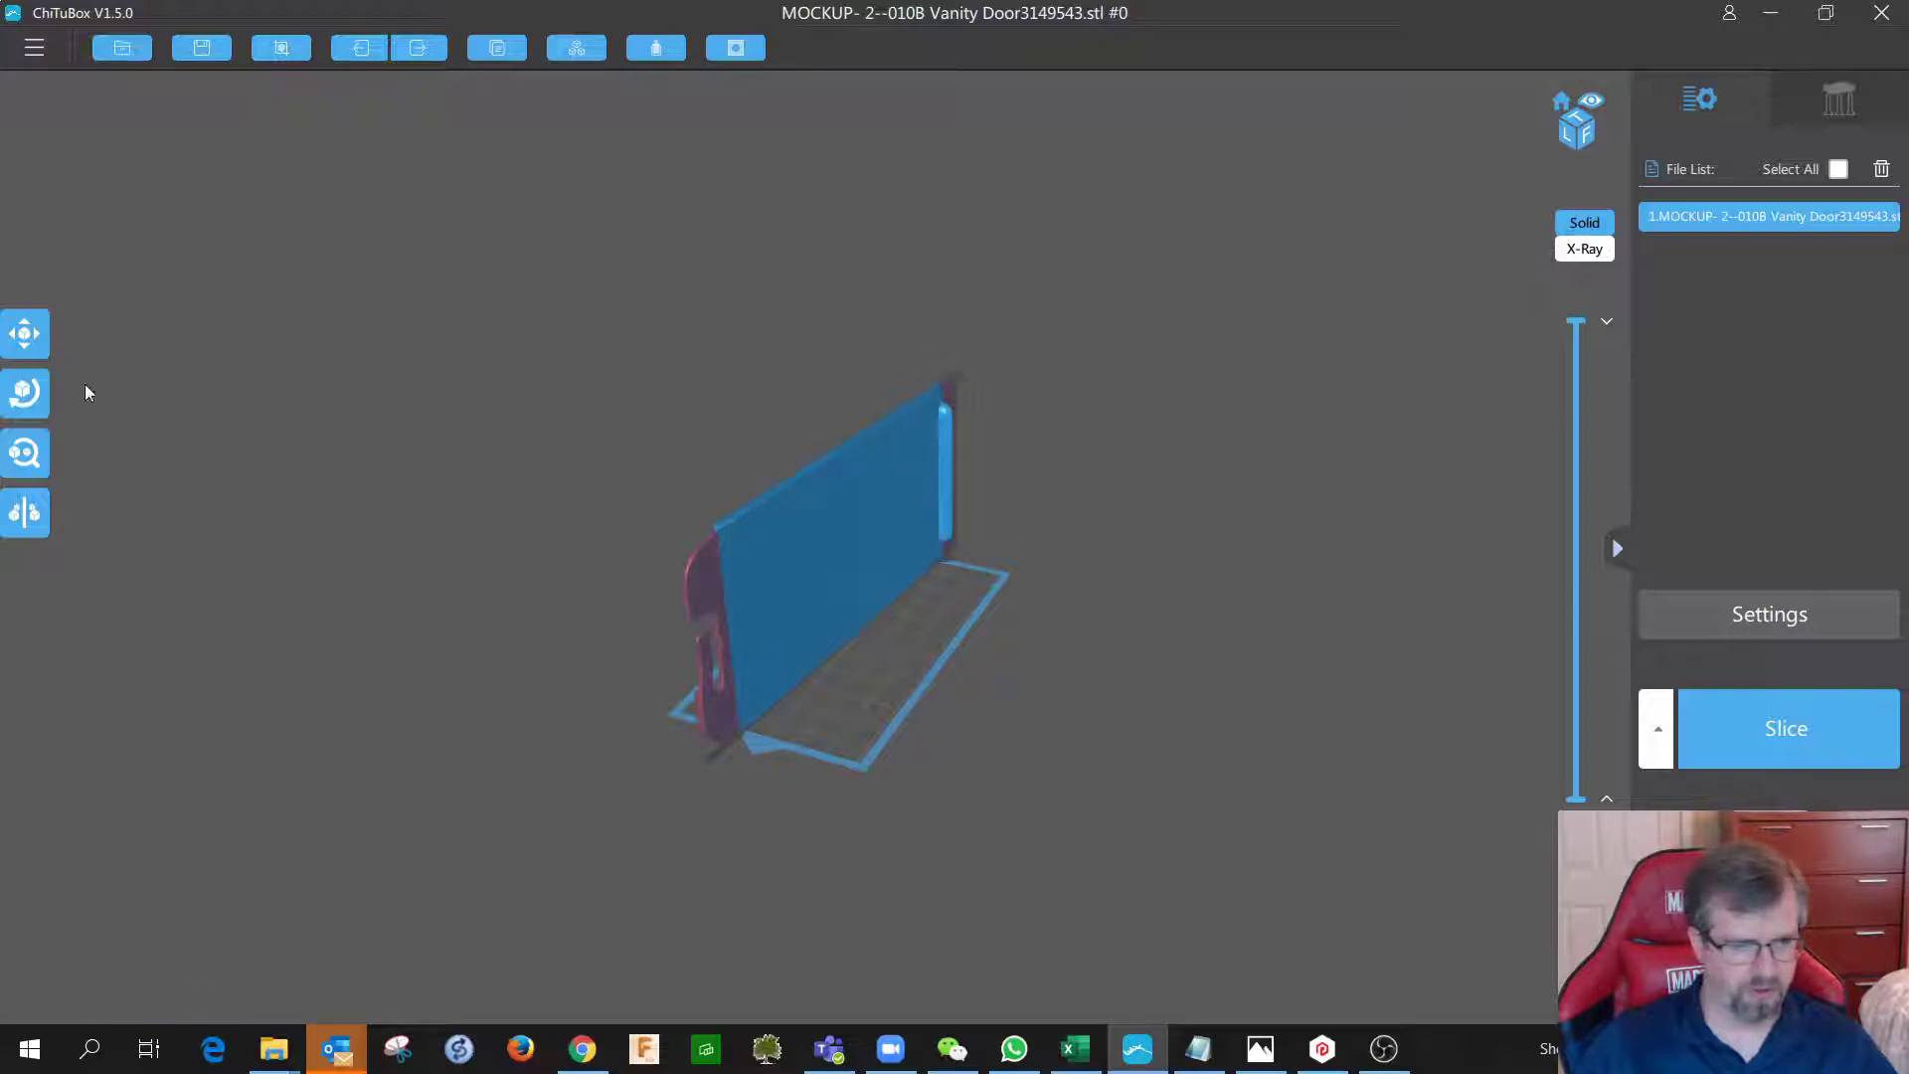
{"action": "left_click", "coordinate": [13, 400]}
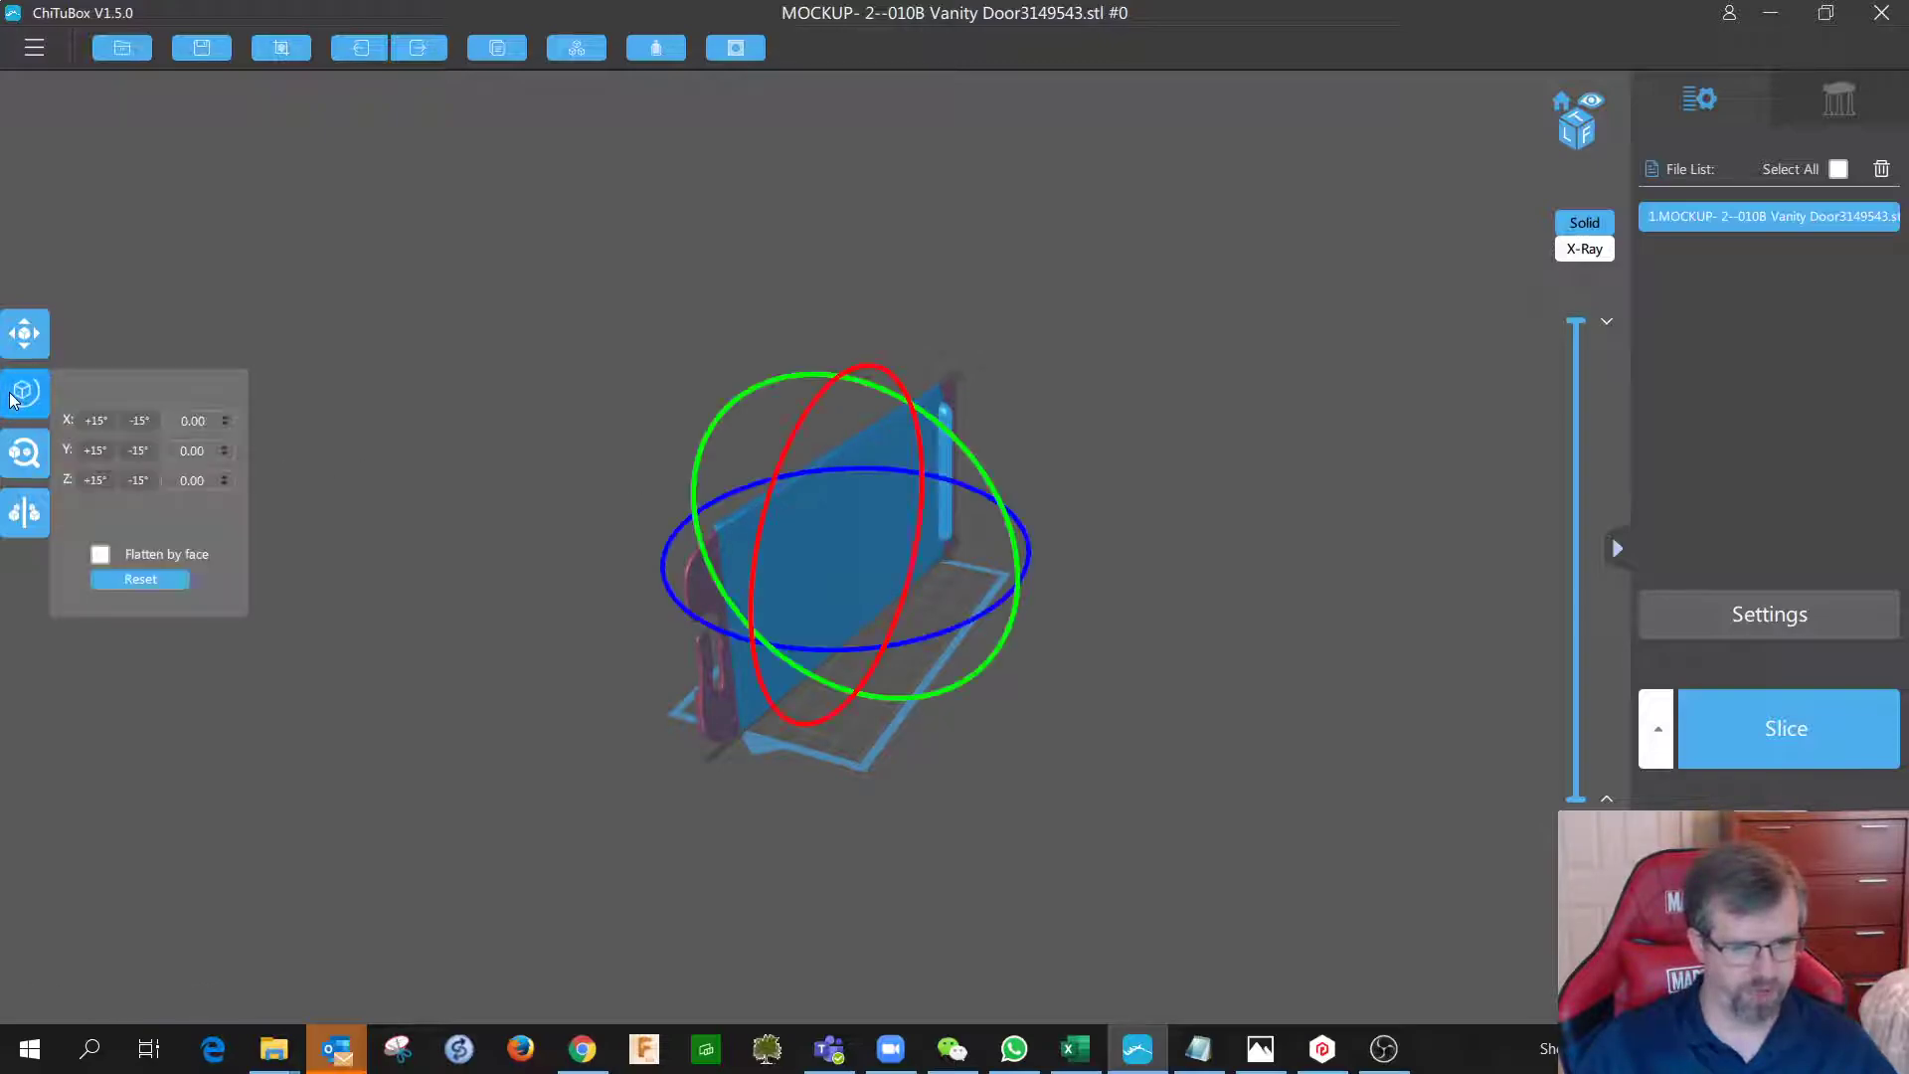
{"action": "double_click", "coordinate": [96, 422]}
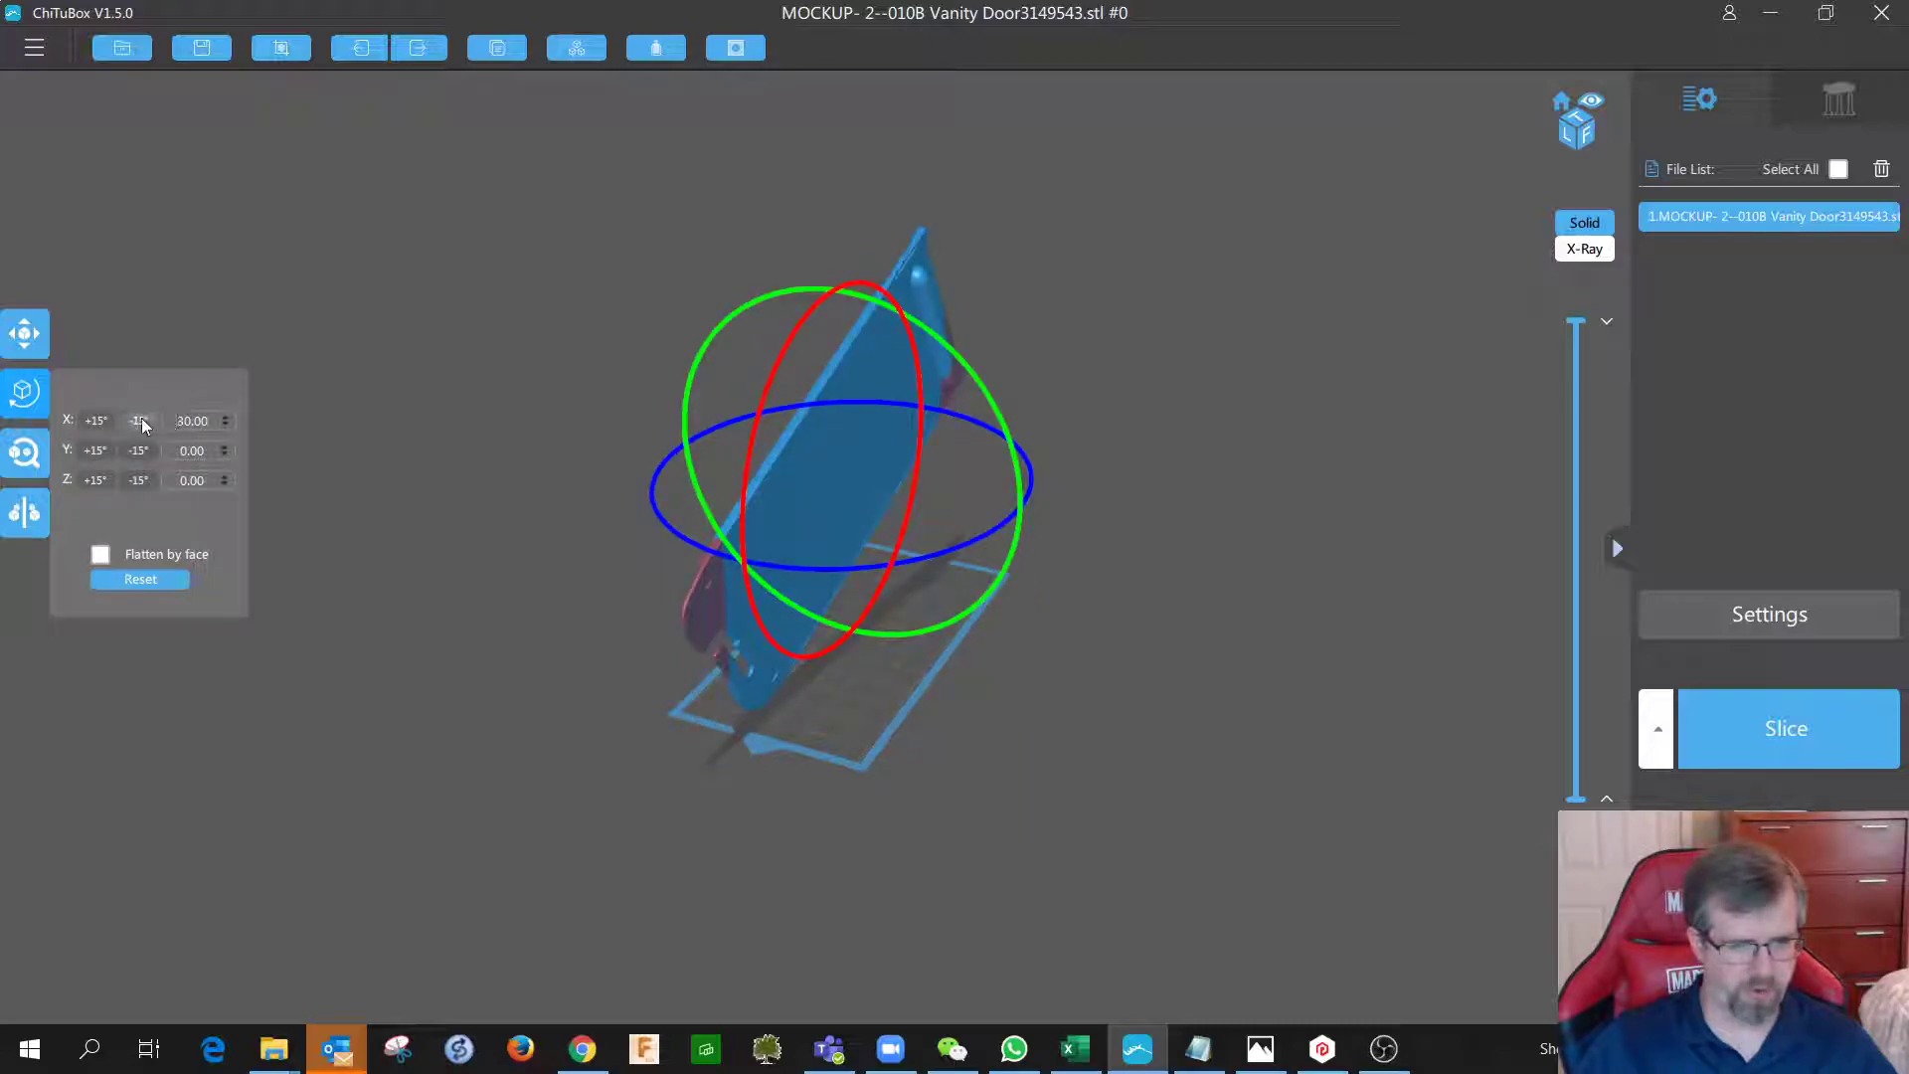
{"action": "left_click", "coordinate": [140, 421]}
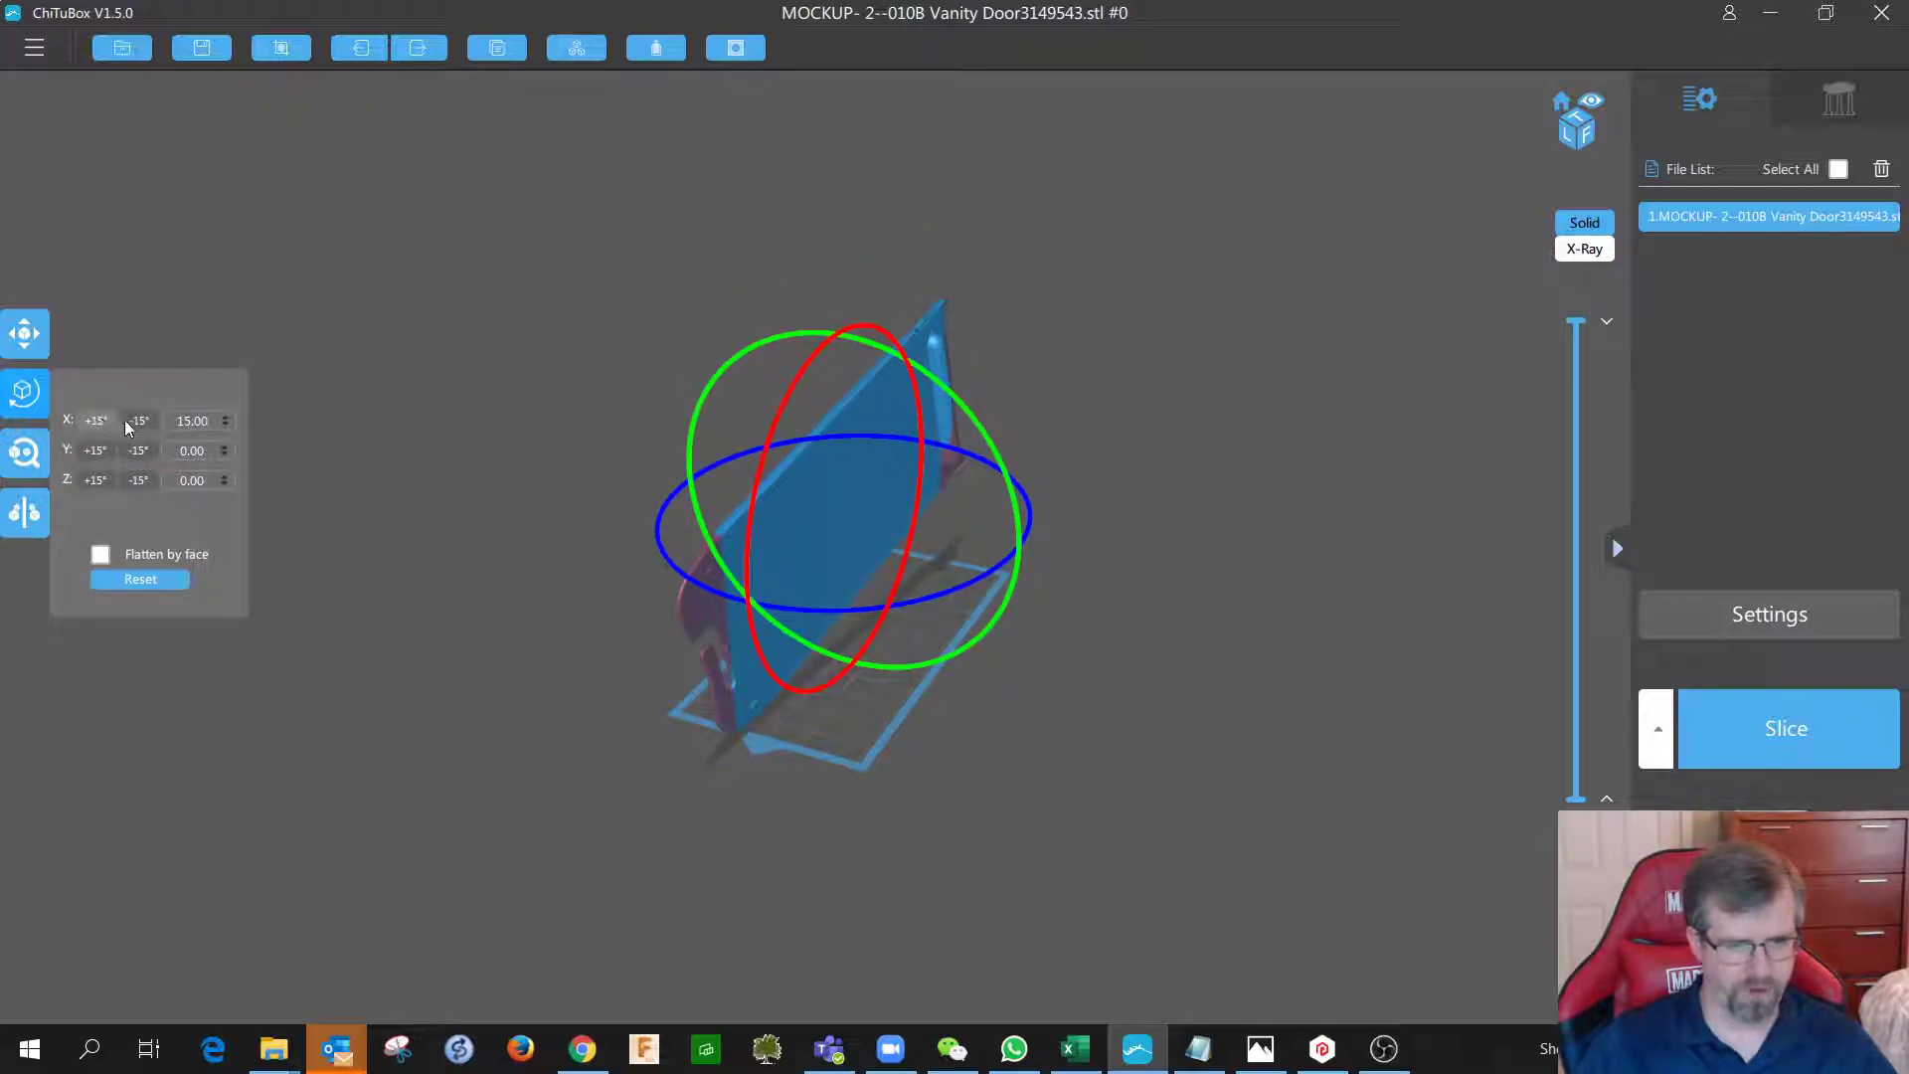
{"action": "left_click", "coordinate": [137, 421]}
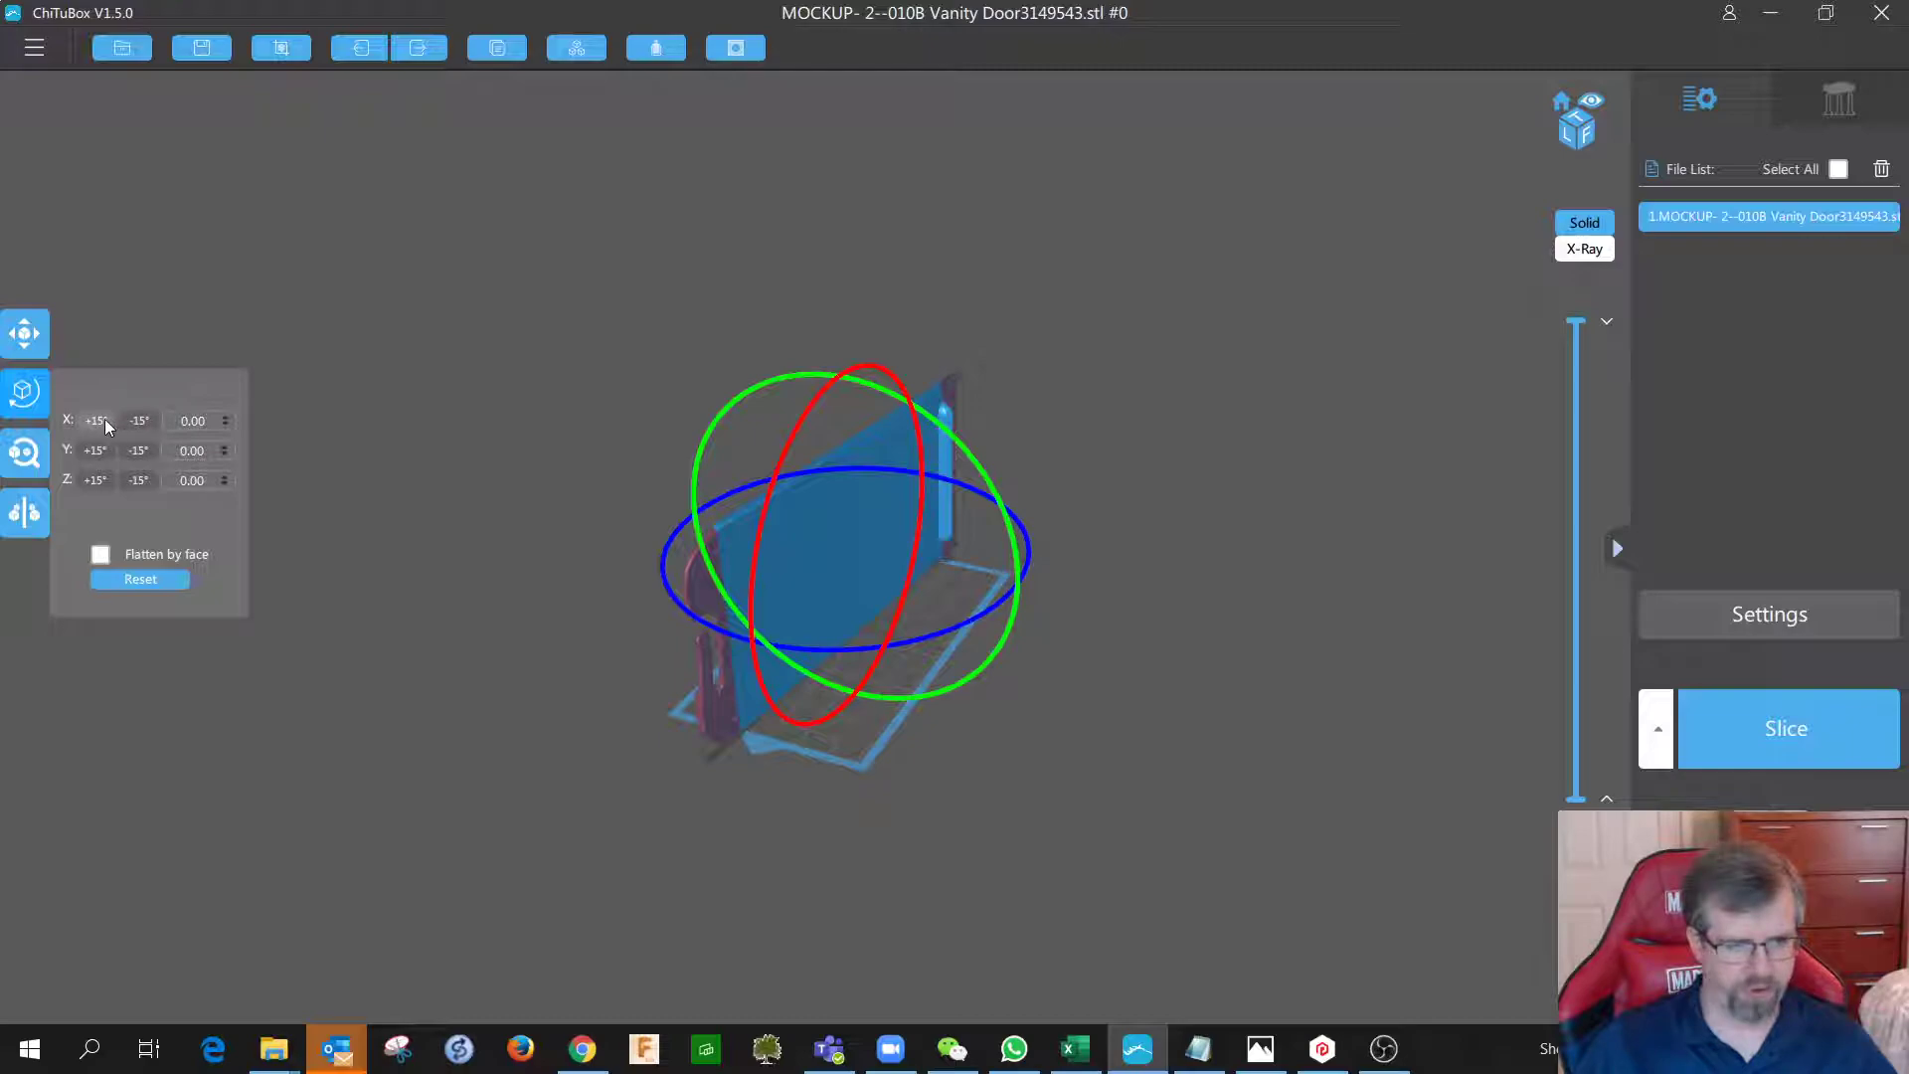
Stand the vanity door upright on the build plate by rotating it 90° about the X axis.
{"action": "left_click", "coordinate": [96, 421]}
{"action": "left_click", "coordinate": [95, 421]}
{"action": "left_click", "coordinate": [96, 420]}
{"action": "left_click", "coordinate": [96, 420]}
{"action": "left_click", "coordinate": [104, 421]}
{"action": "left_click", "coordinate": [104, 421]}
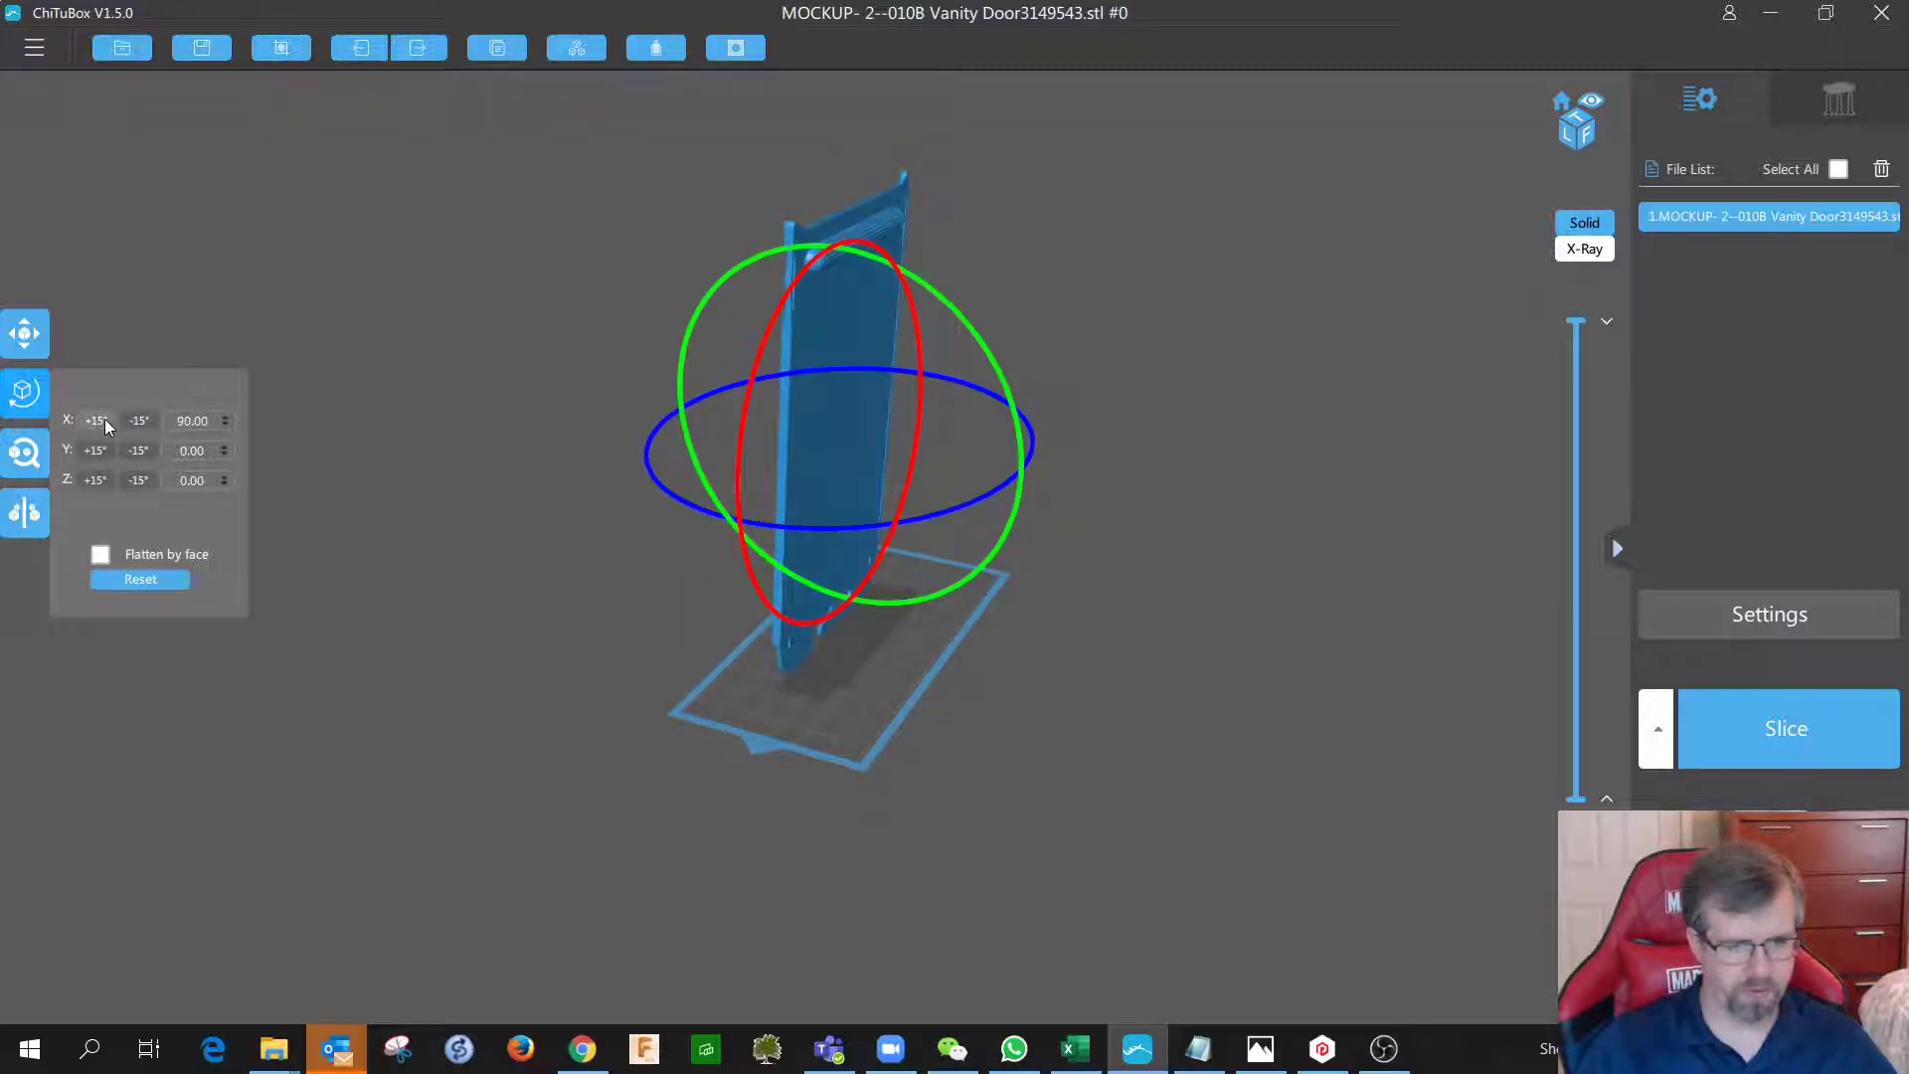
{"action": "left_click", "coordinate": [108, 421]}
{"action": "left_click", "coordinate": [108, 421]}
{"action": "left_click", "coordinate": [141, 423]}
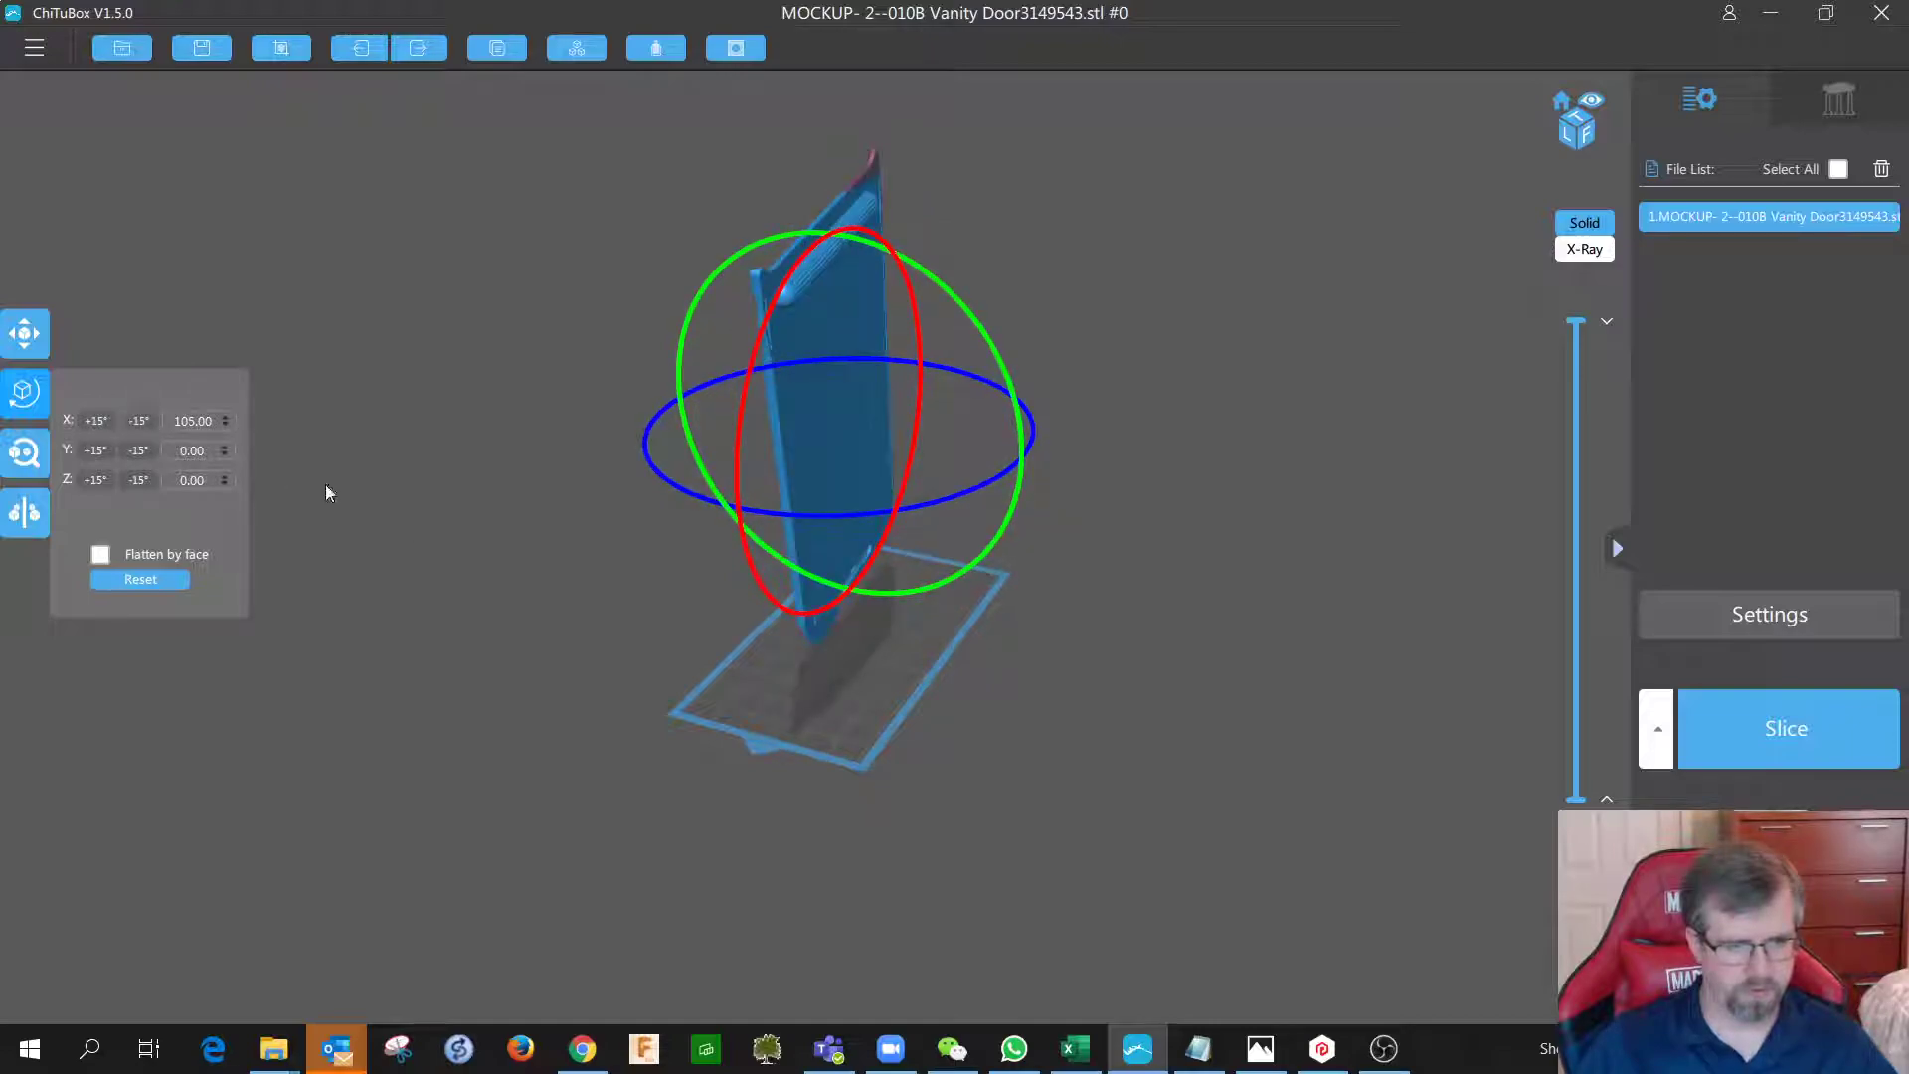
{"action": "left_click", "coordinate": [140, 421]}
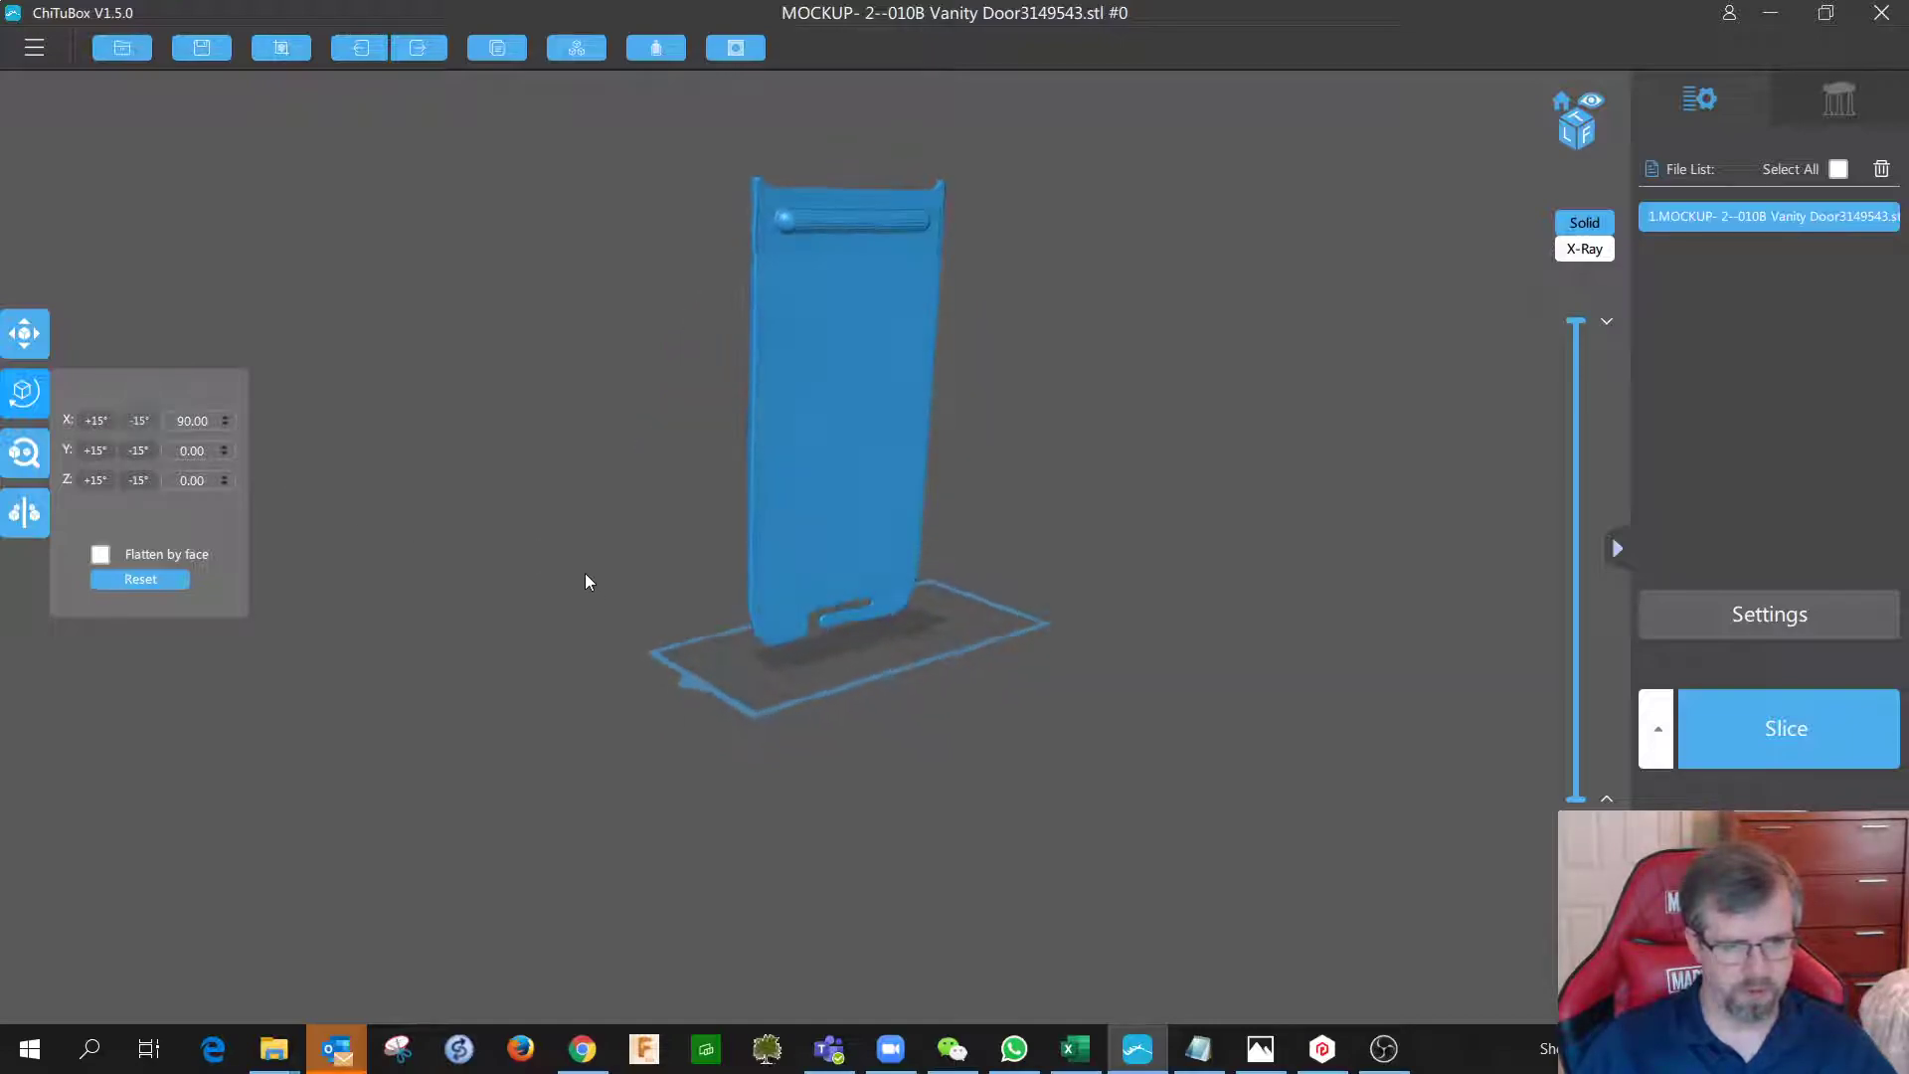
Tilt the upright vanity door 10° about the Y axis.
{"action": "right_click_drag", "start_coordinate": [564, 535], "coordinate": [491, 563]}
{"action": "left_click", "coordinate": [143, 457]}
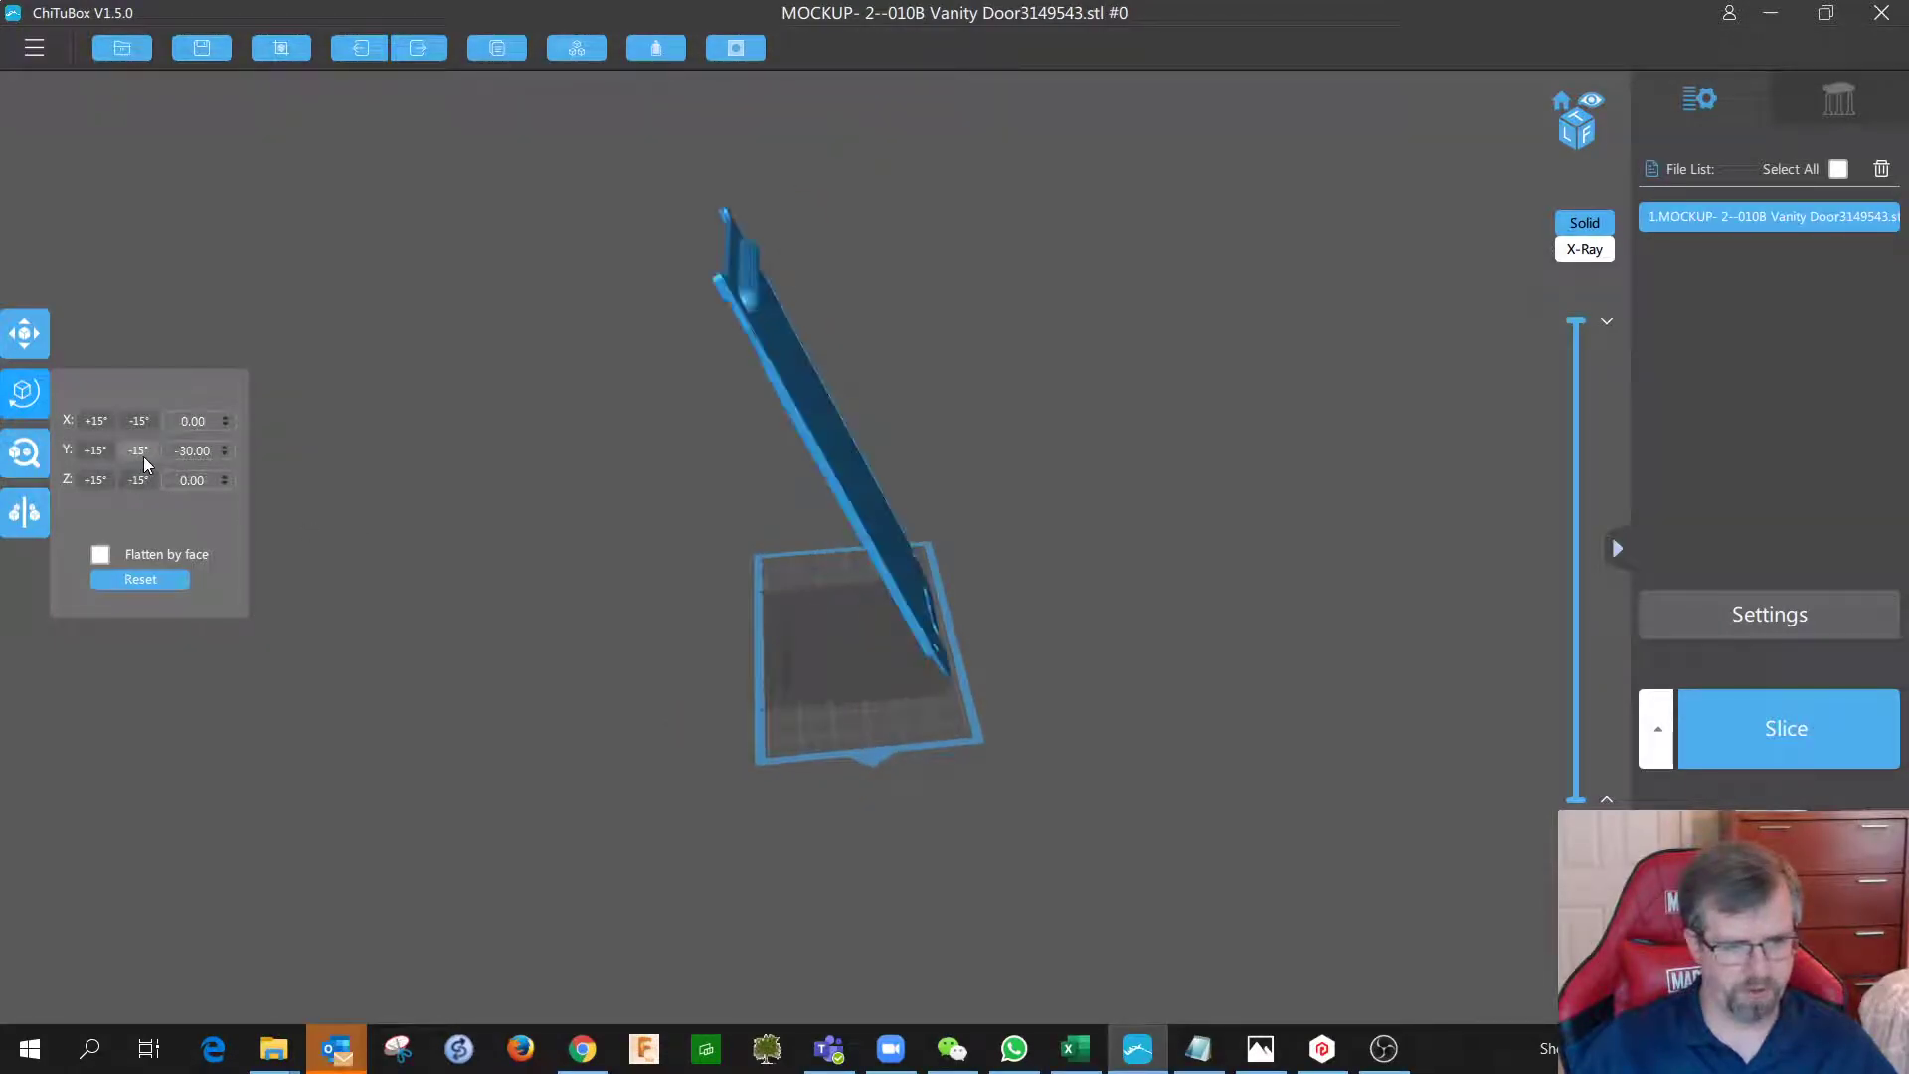
{"action": "left_click", "coordinate": [93, 454]}
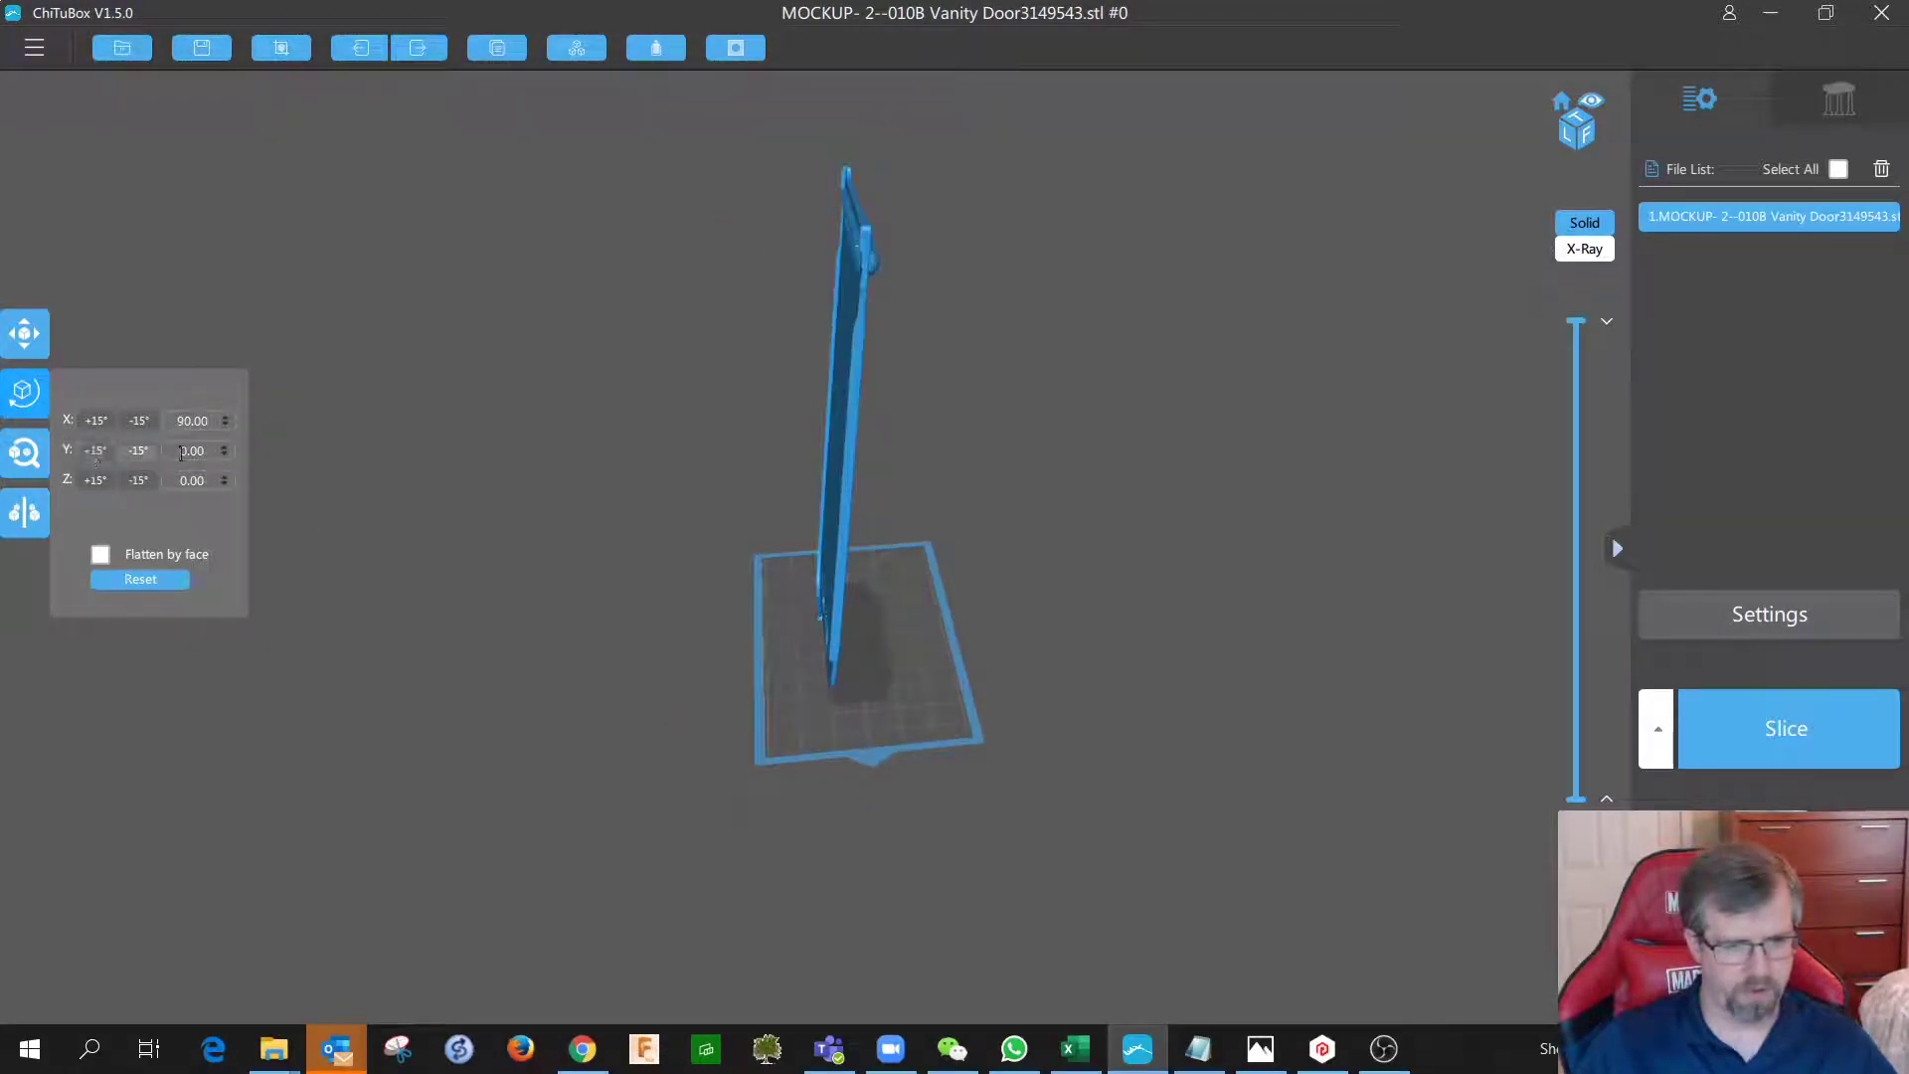
{"action": "left_click", "coordinate": [226, 446]}
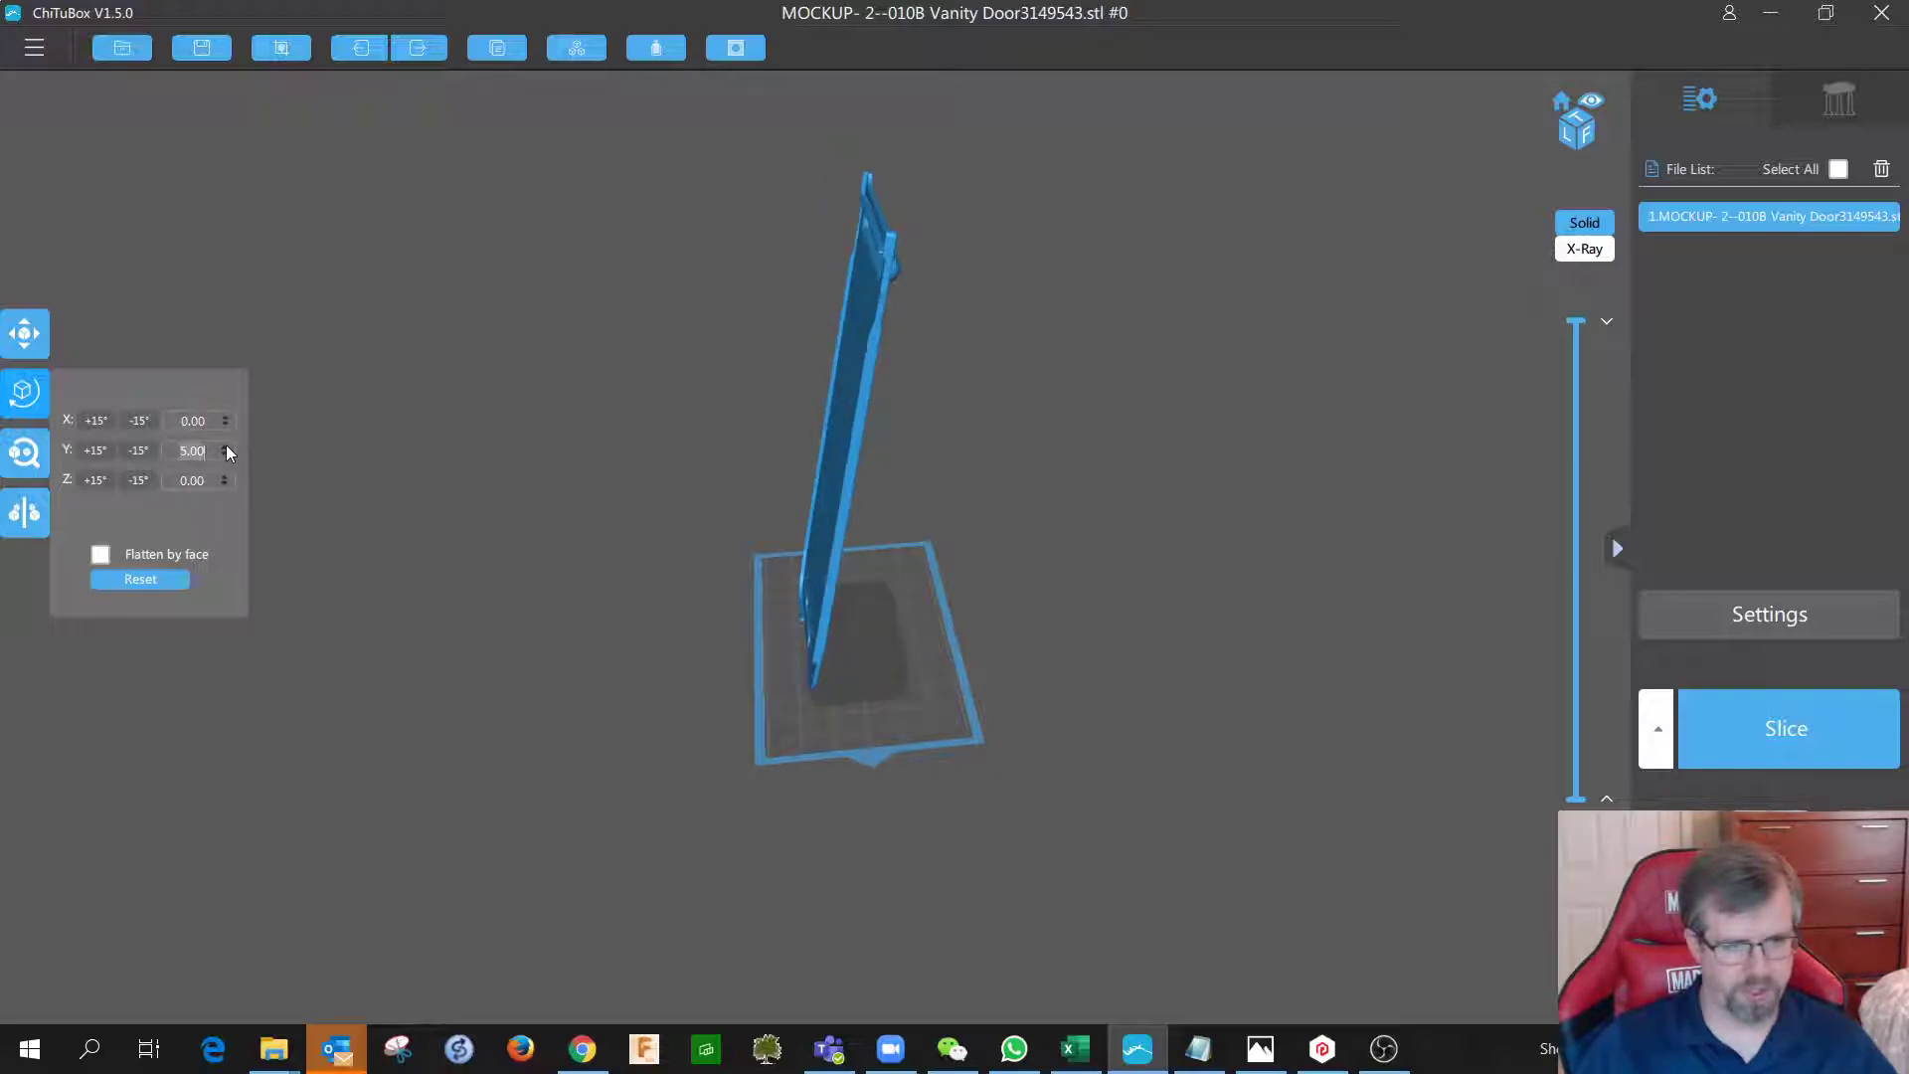
{"action": "left_click", "coordinate": [227, 447]}
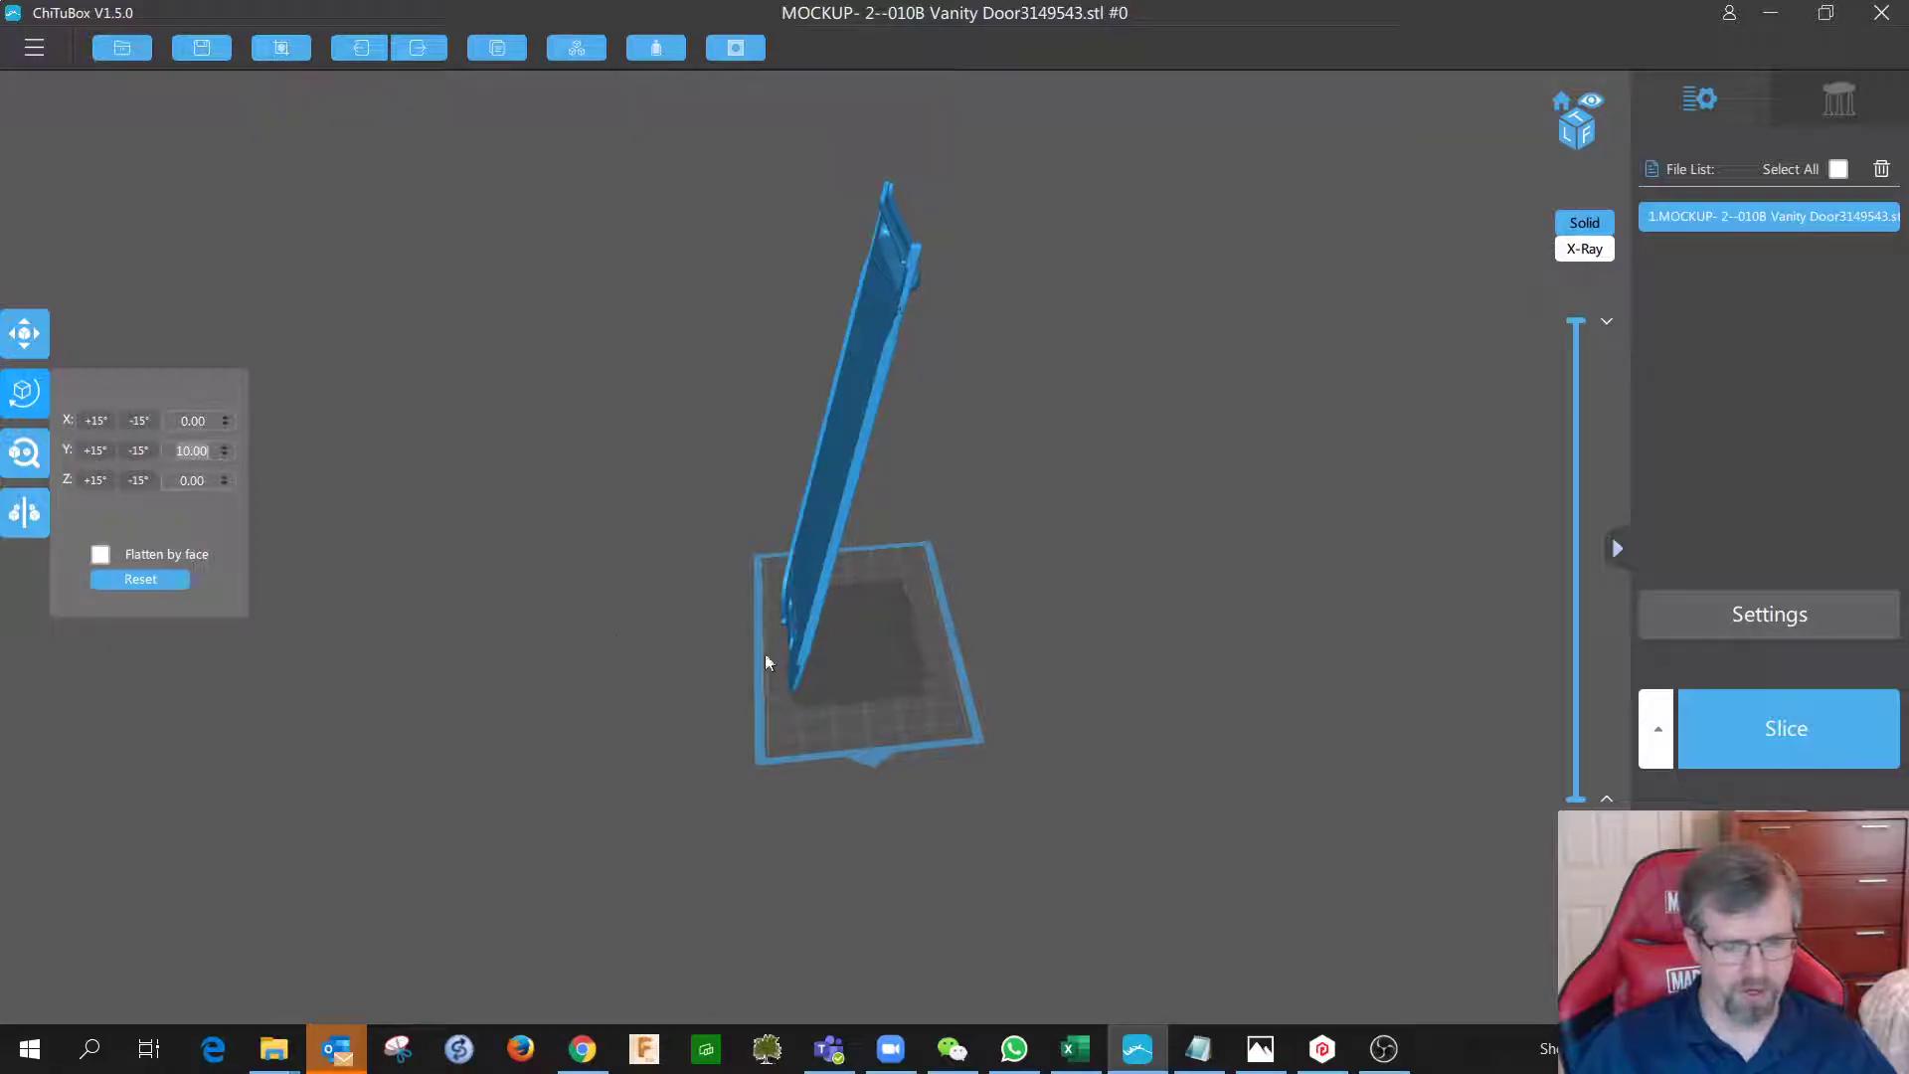
Try steeper Y-axis tilts of 15°, 25° and 20° and check the door against the build plate edges.
{"action": "scroll", "coordinate": [841, 716], "scroll_direction": "up", "scroll_amount": 3}
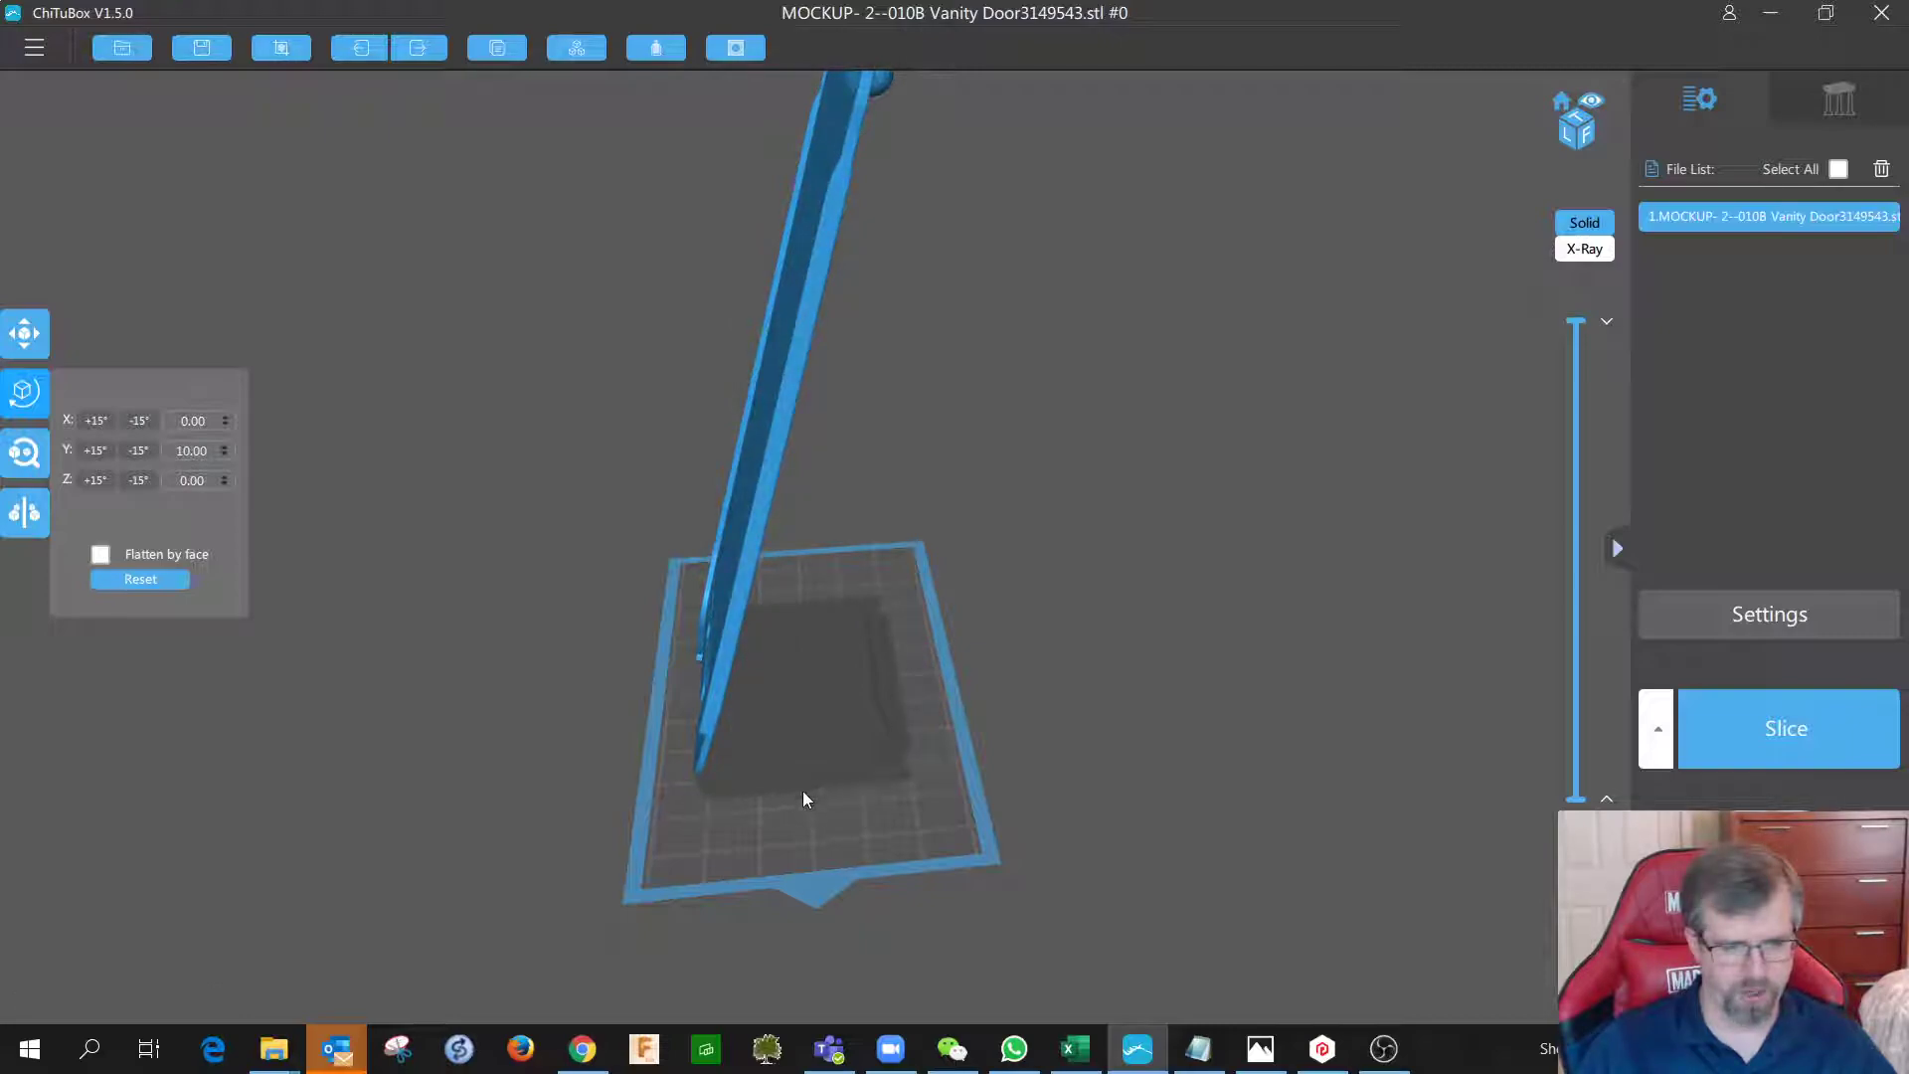
{"action": "left_click_drag", "start_coordinate": [854, 733], "coordinate": [797, 725]}
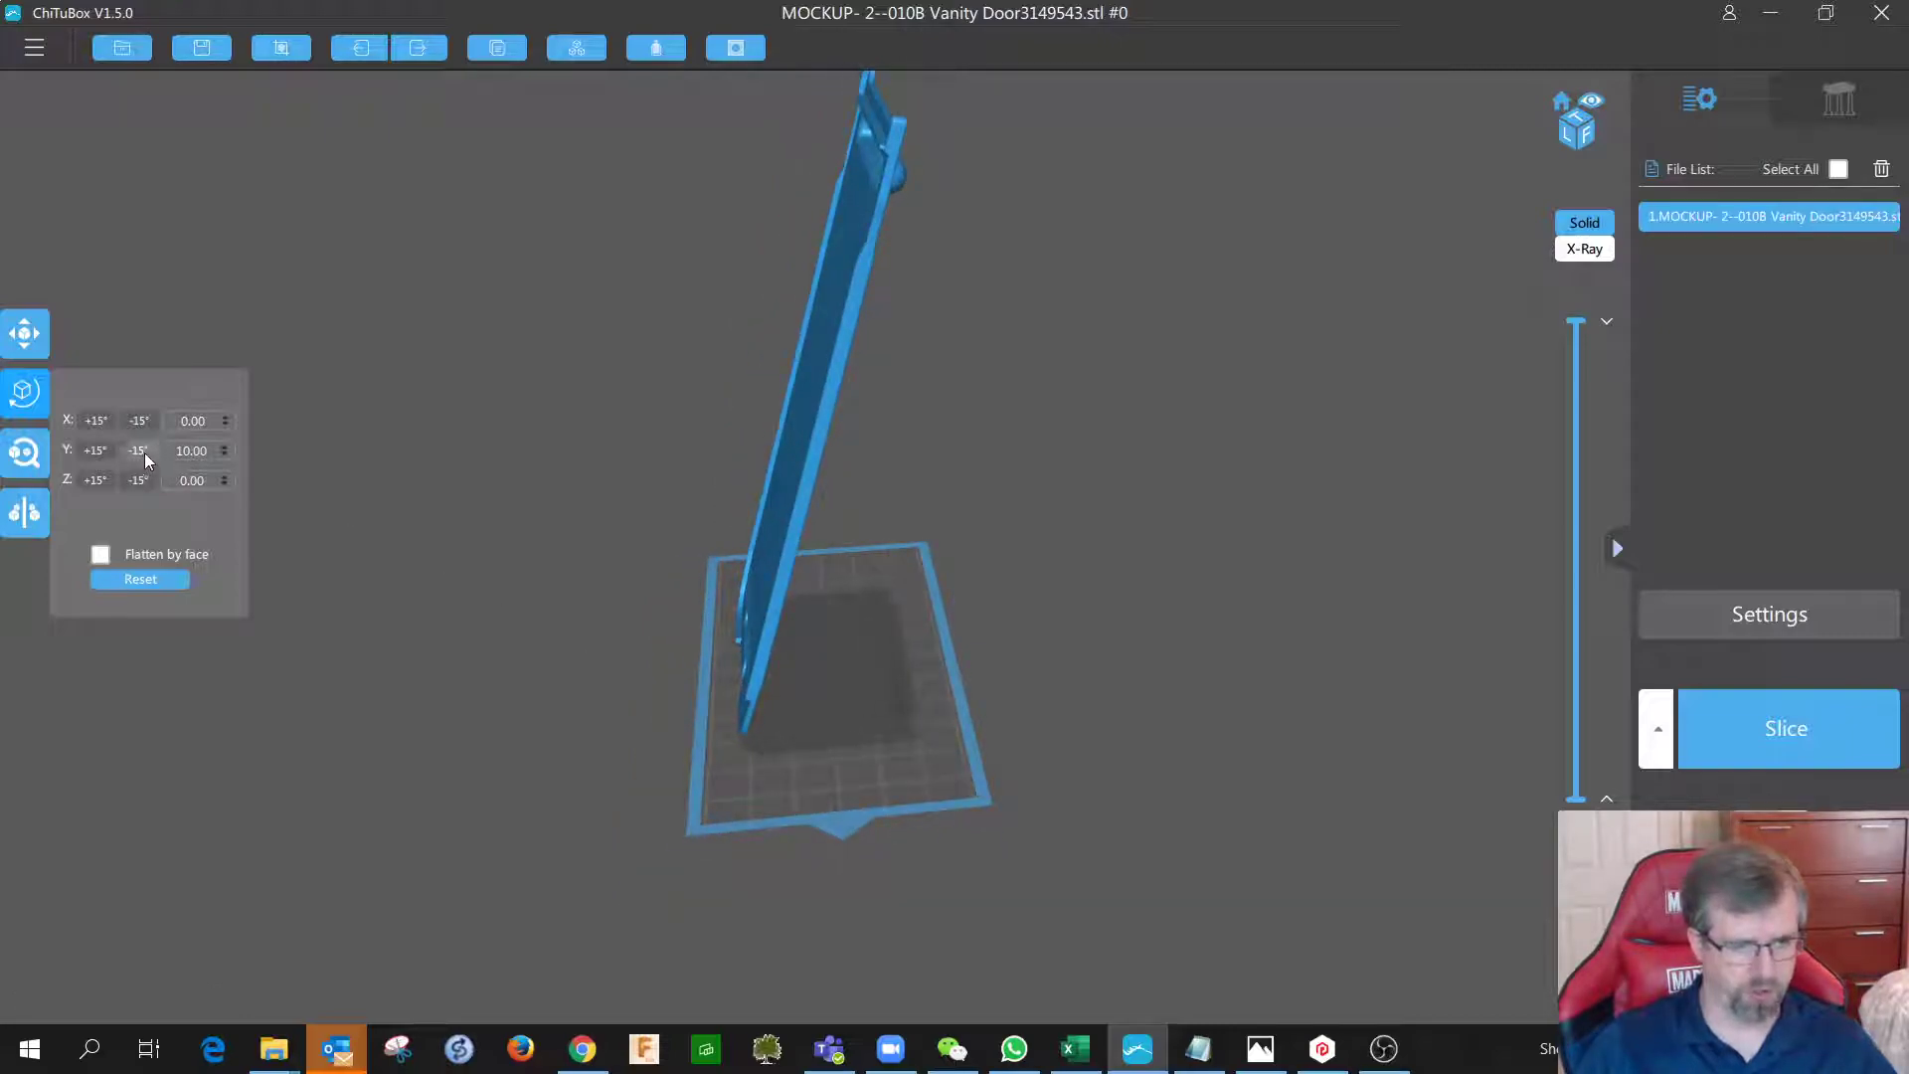
{"action": "left_click", "coordinate": [225, 447]}
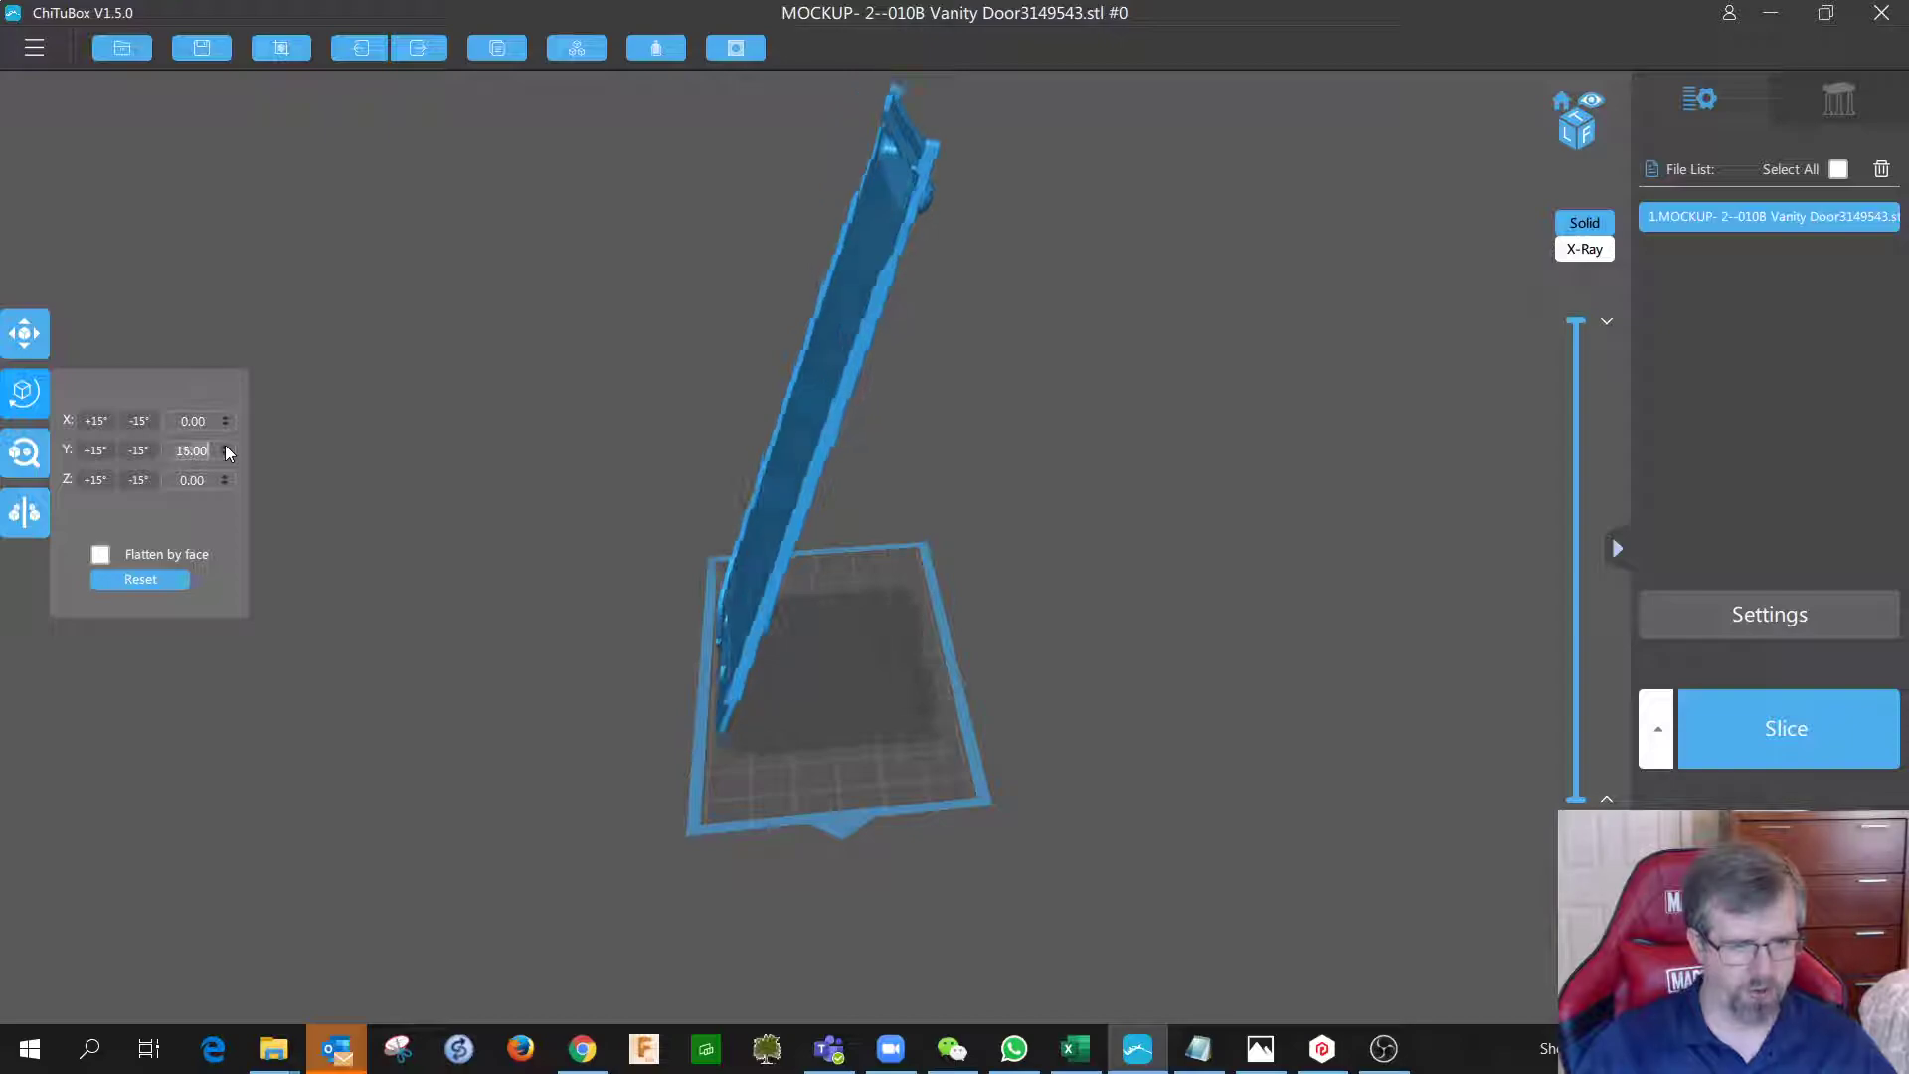
{"action": "left_click", "coordinate": [224, 446]}
{"action": "left_click", "coordinate": [225, 447]}
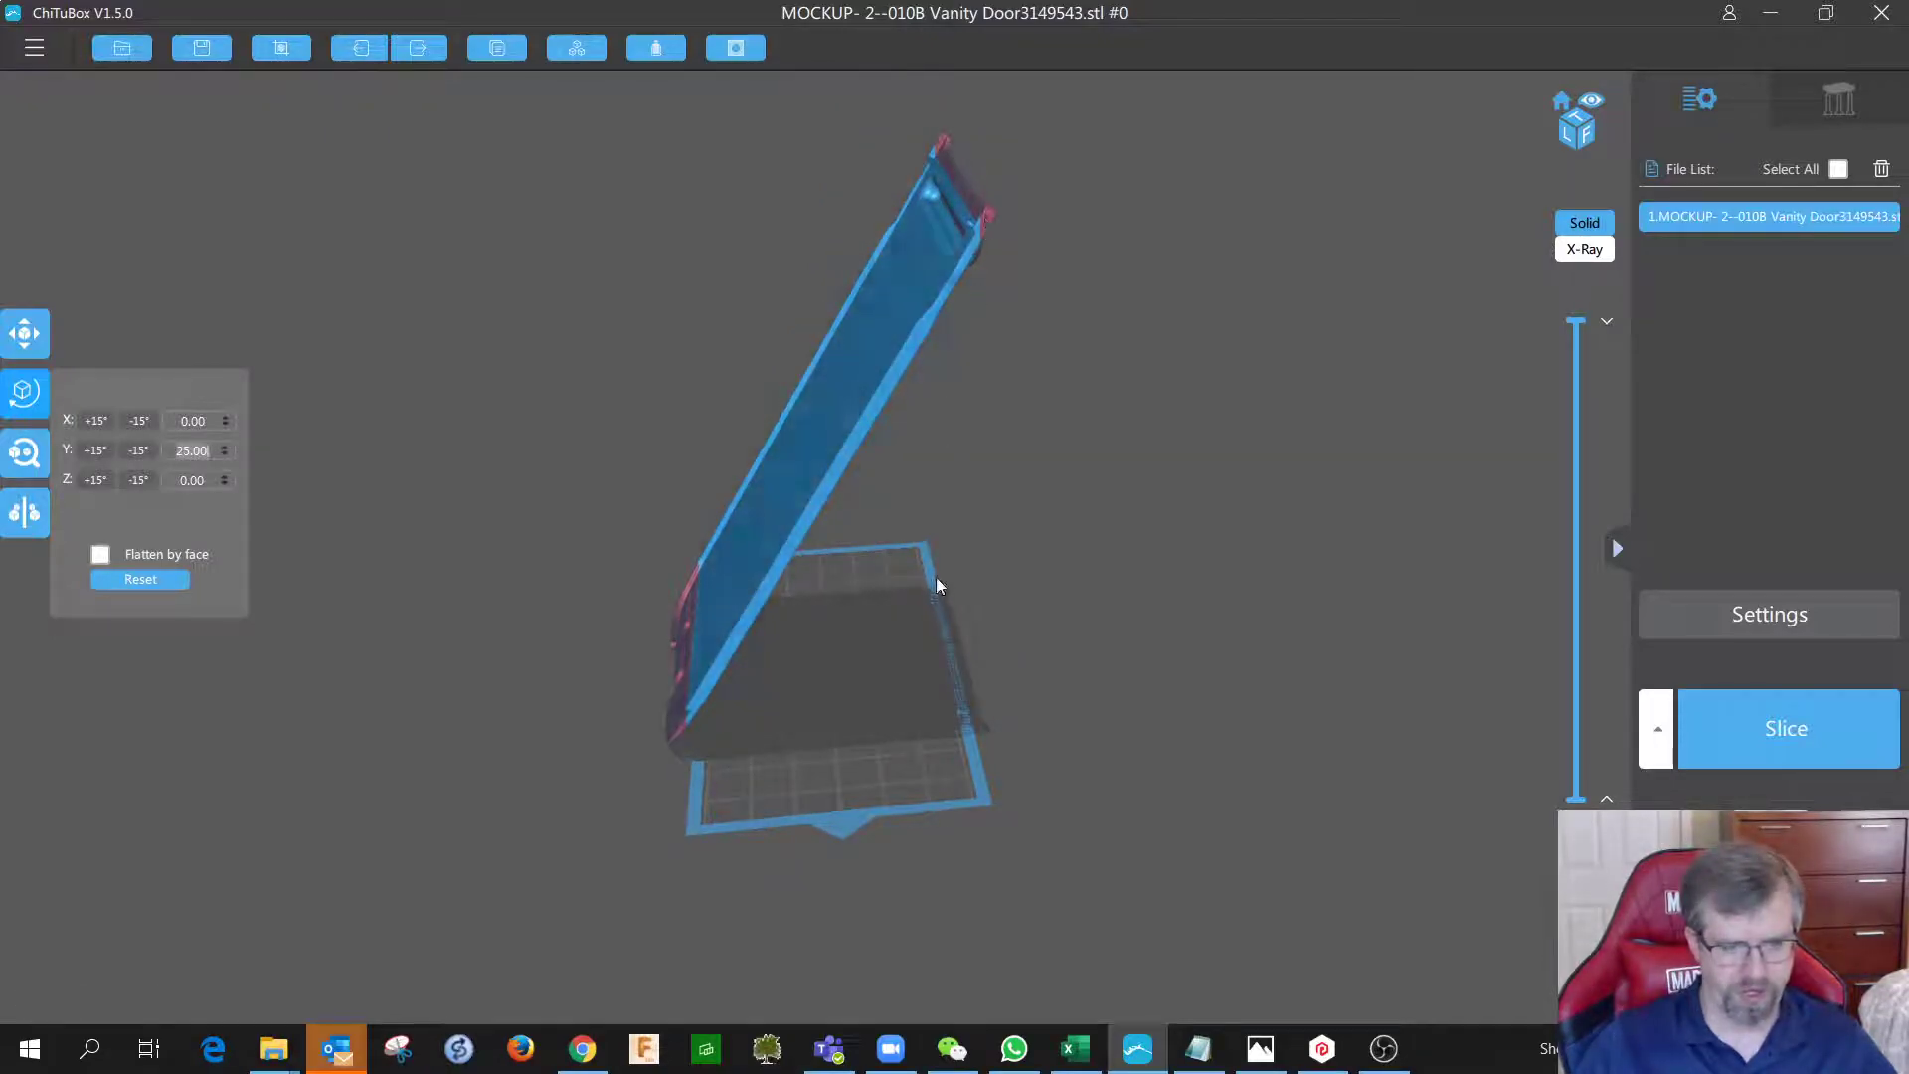
{"action": "left_click", "coordinate": [224, 456]}
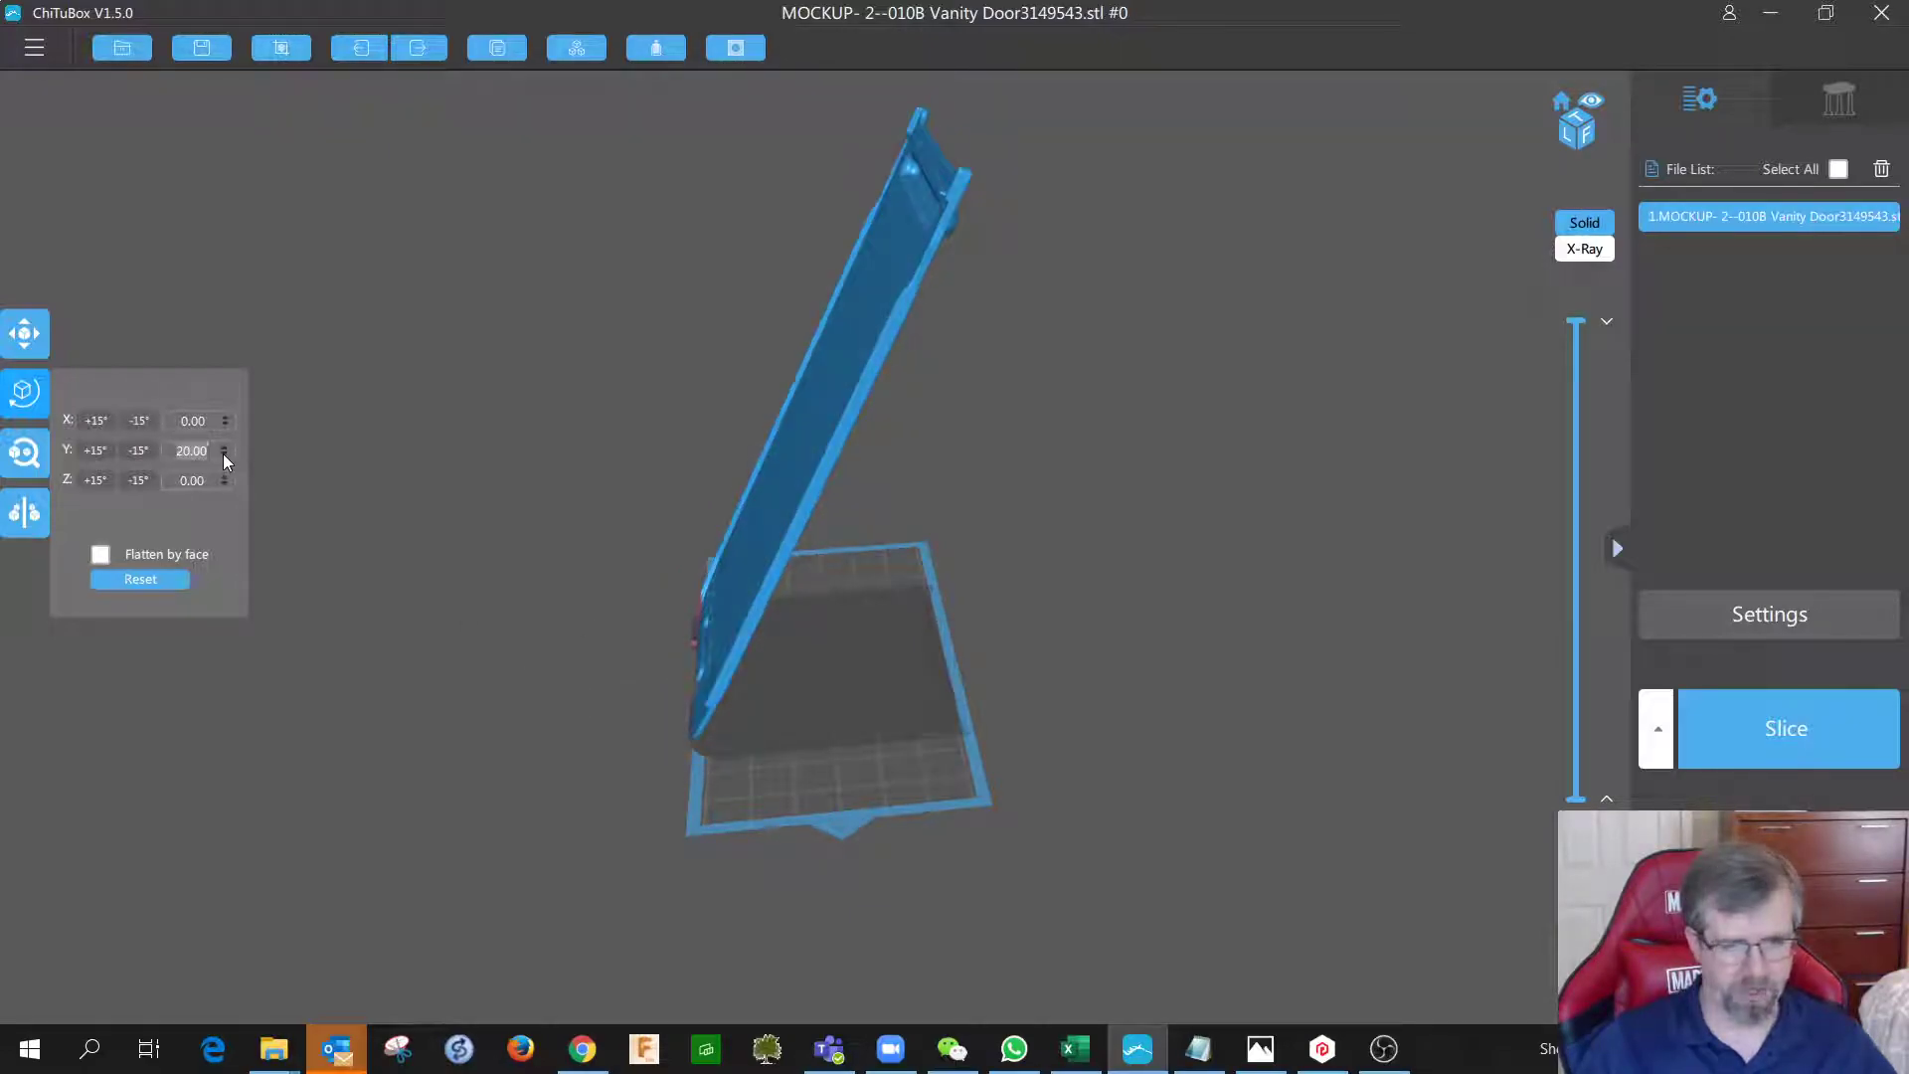
{"action": "right_click_drag", "start_coordinate": [372, 613], "coordinate": [528, 651]}
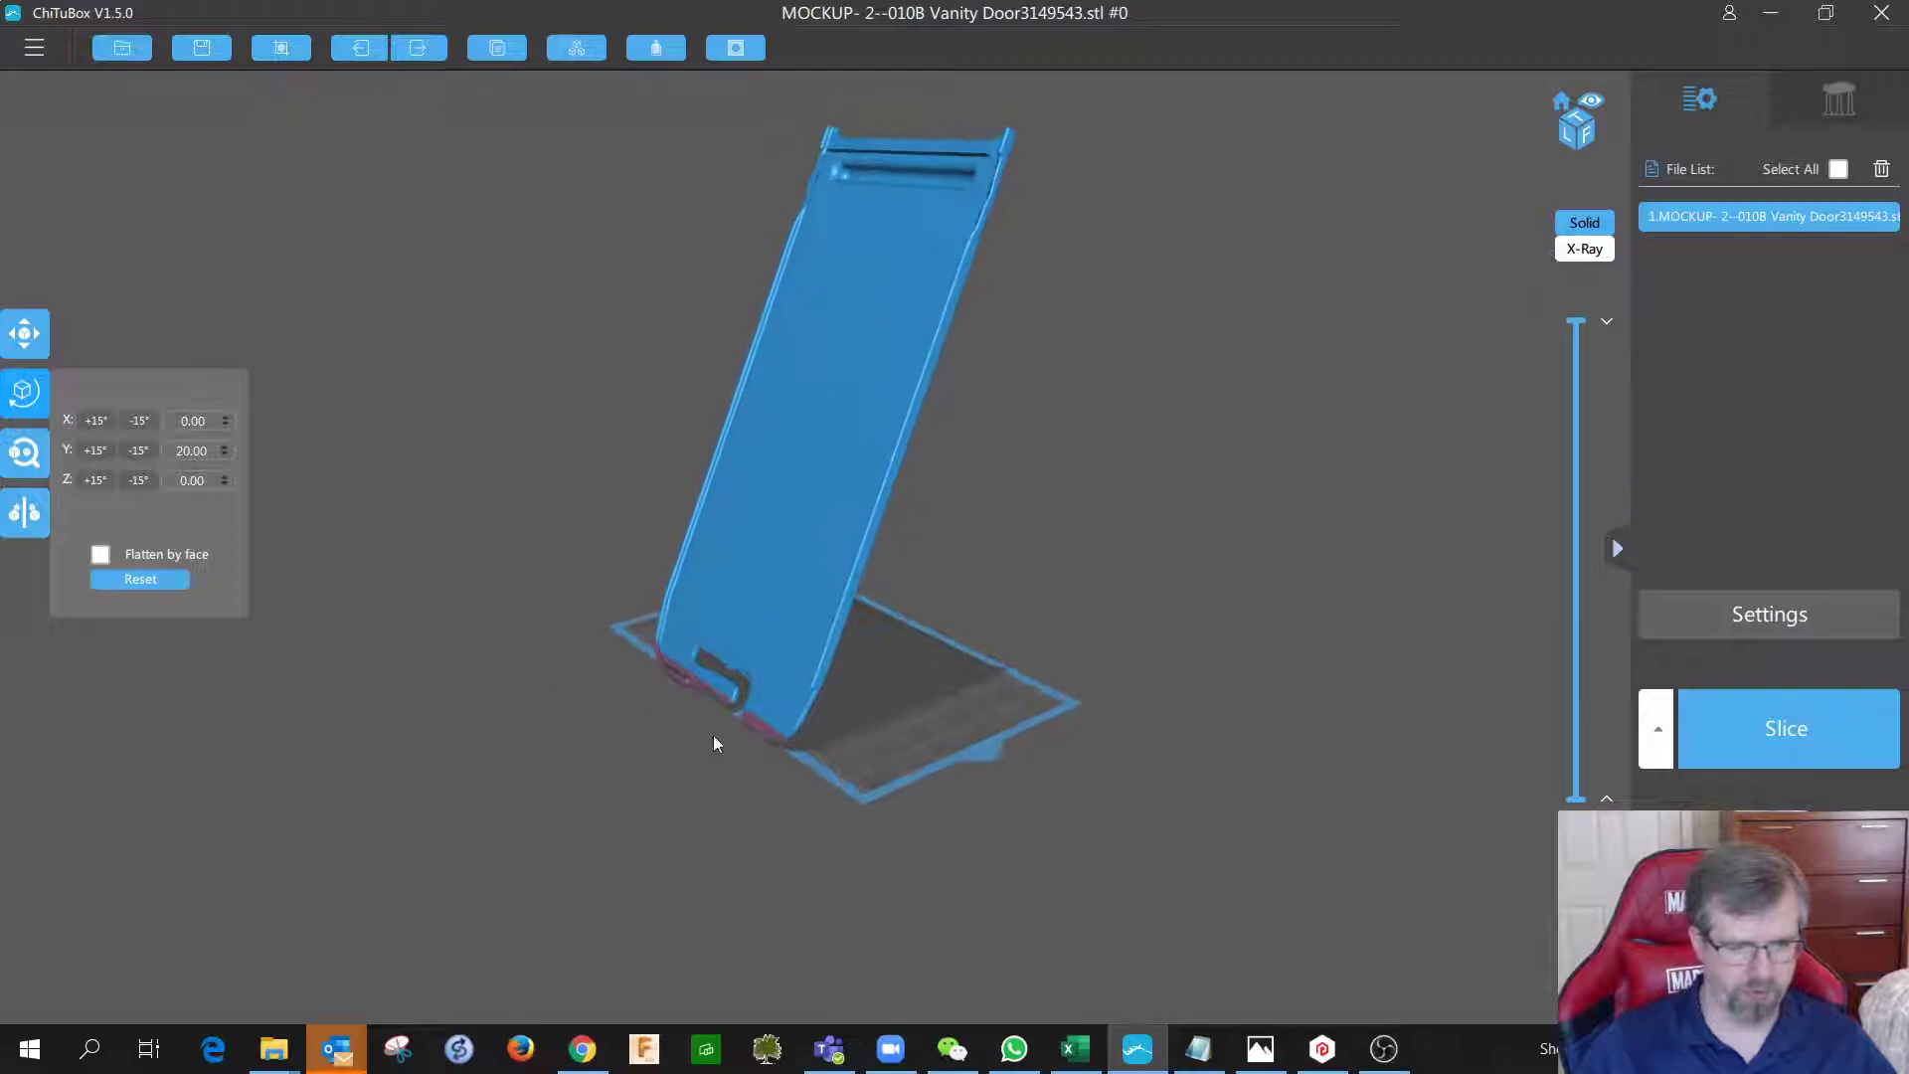
{"action": "right_click_drag", "start_coordinate": [818, 752], "coordinate": [977, 706]}
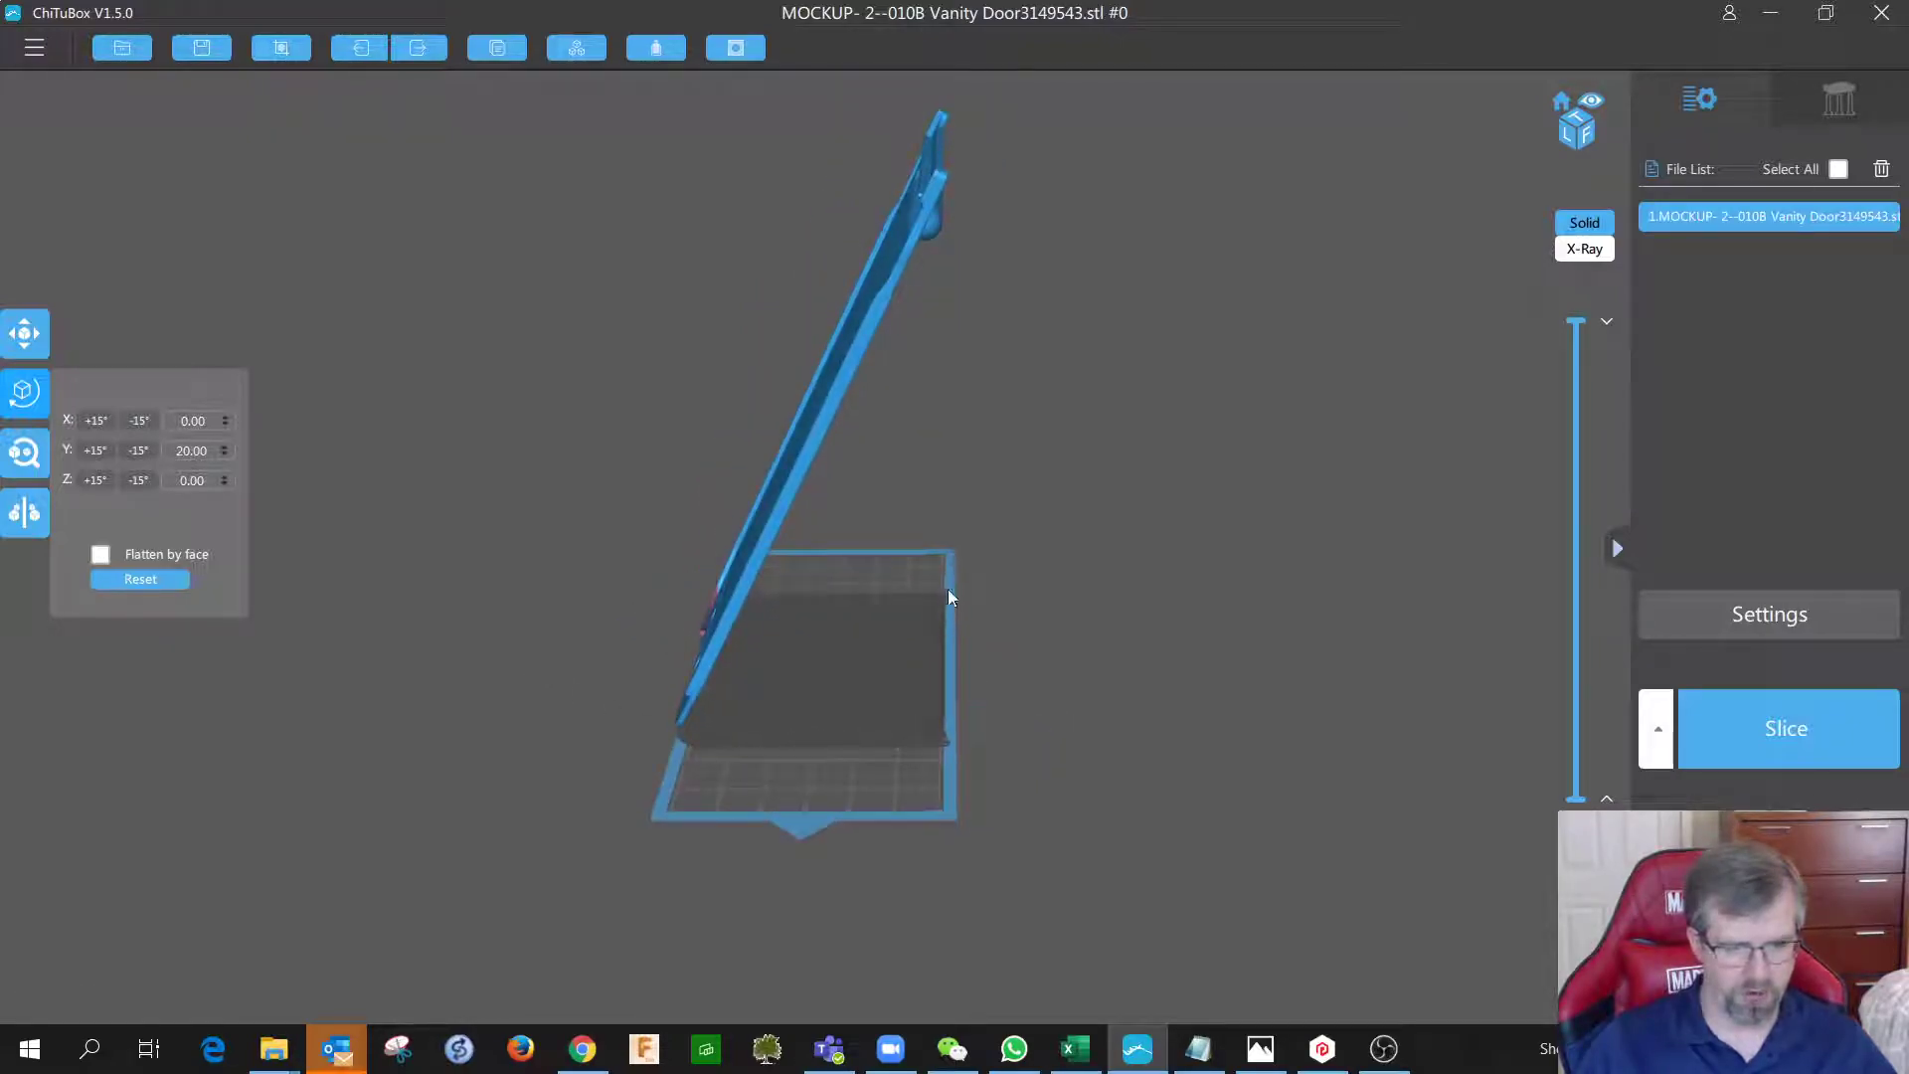
Reduce the vanity door's Y-axis tilt to 15° and check how it fits within the build plate.
{"action": "left_click", "coordinate": [225, 456]}
{"action": "right_click_drag", "start_coordinate": [587, 728], "coordinate": [702, 666]}
{"action": "left_click_drag", "start_coordinate": [753, 594], "coordinate": [760, 589]}
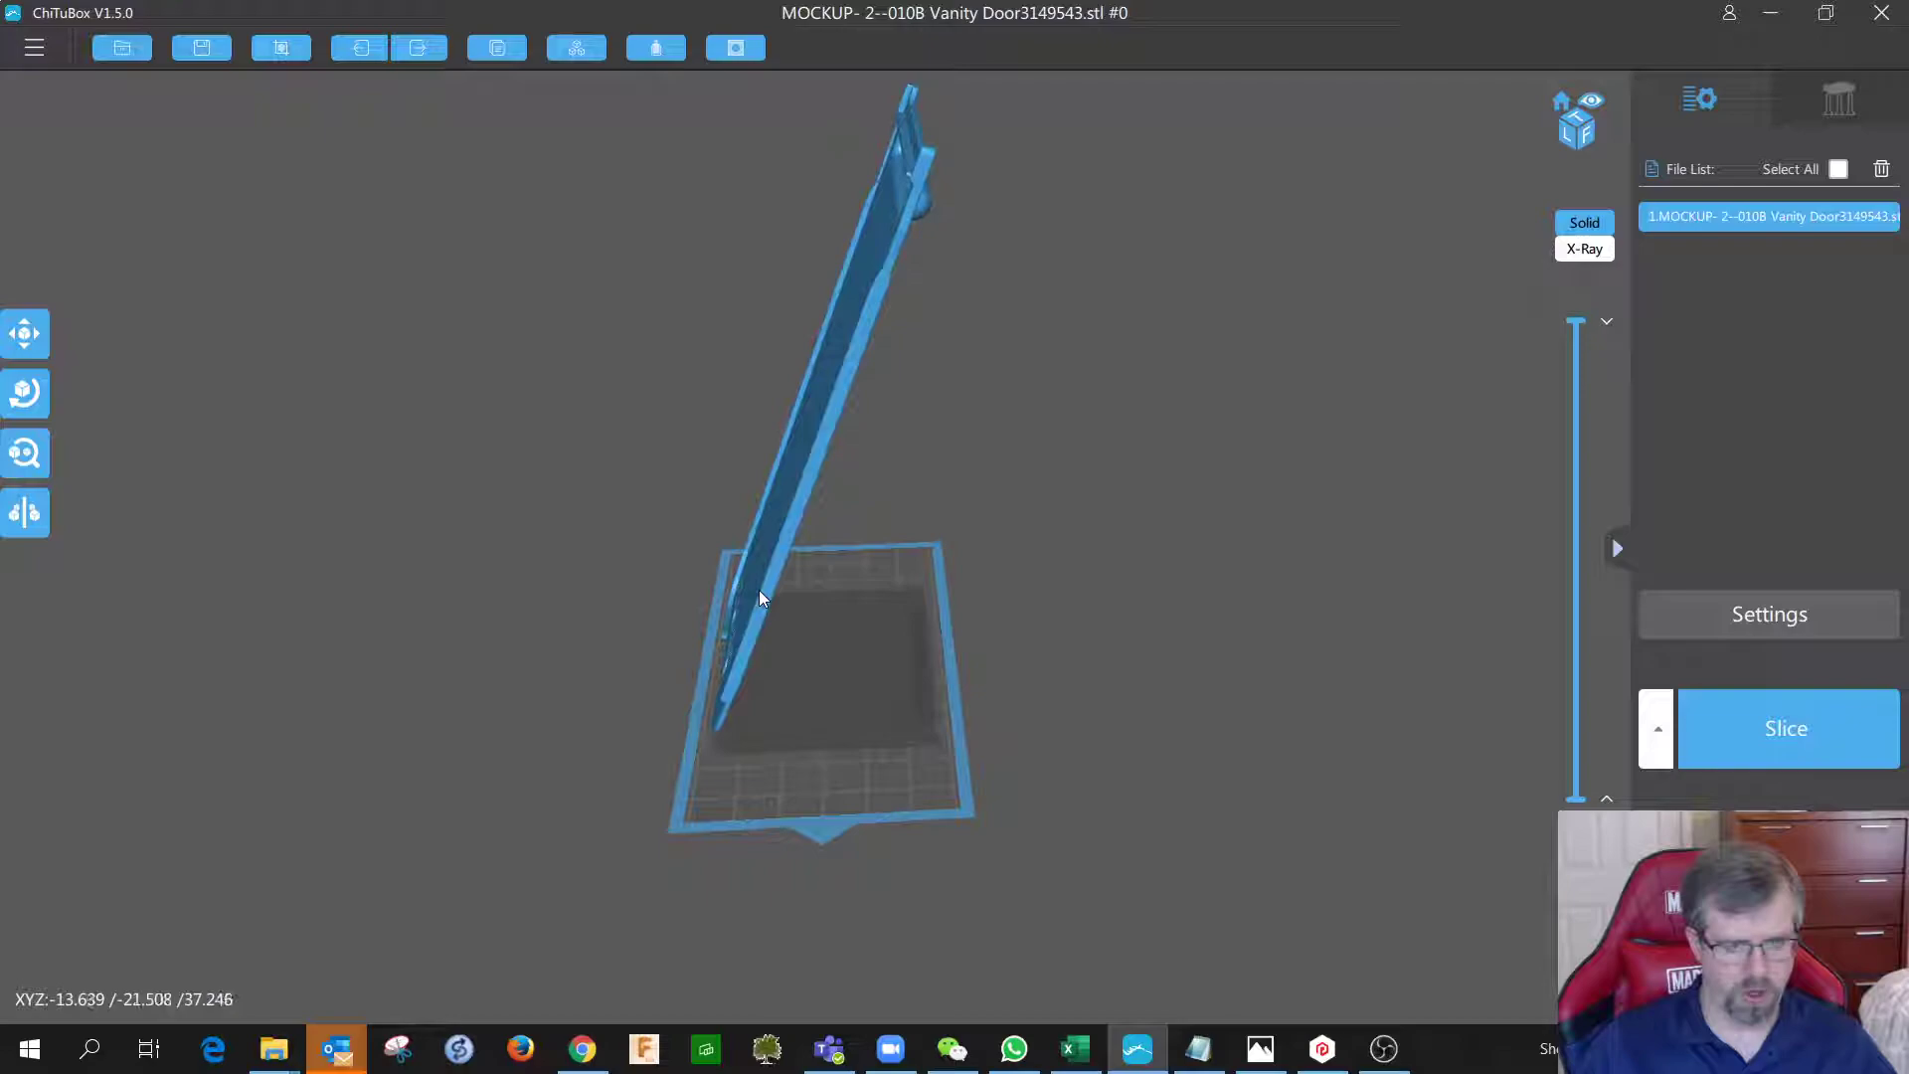
{"action": "mouse_move", "coordinate": [837, 690]}
{"action": "right_mouse_down"}
{"action": "mouse_move", "coordinate": [857, 718]}
{"action": "mouse_move", "coordinate": [941, 722]}
{"action": "mouse_move", "coordinate": [826, 711]}
{"action": "right_mouse_up"}
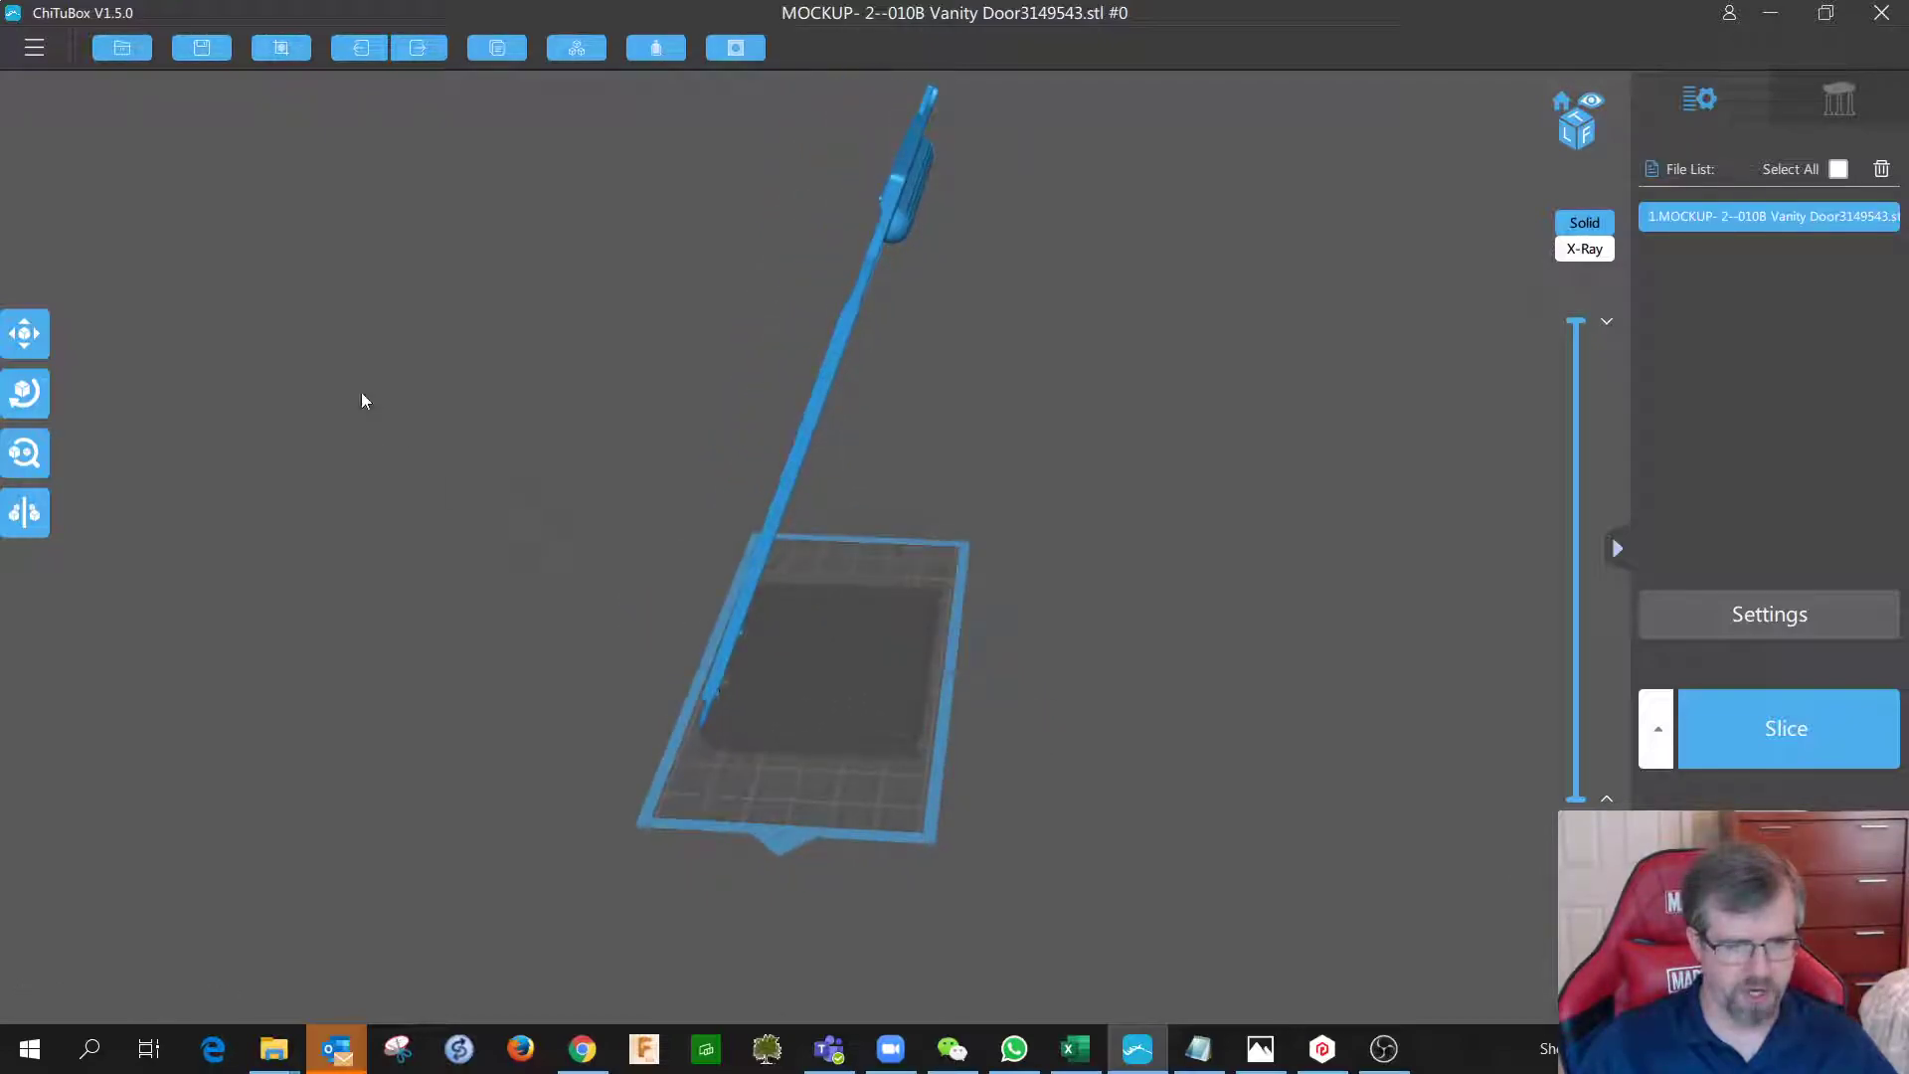
Set the vanity door's Y-axis tilt to 10° and check its position over the build plate.
{"action": "left_click", "coordinate": [30, 398]}
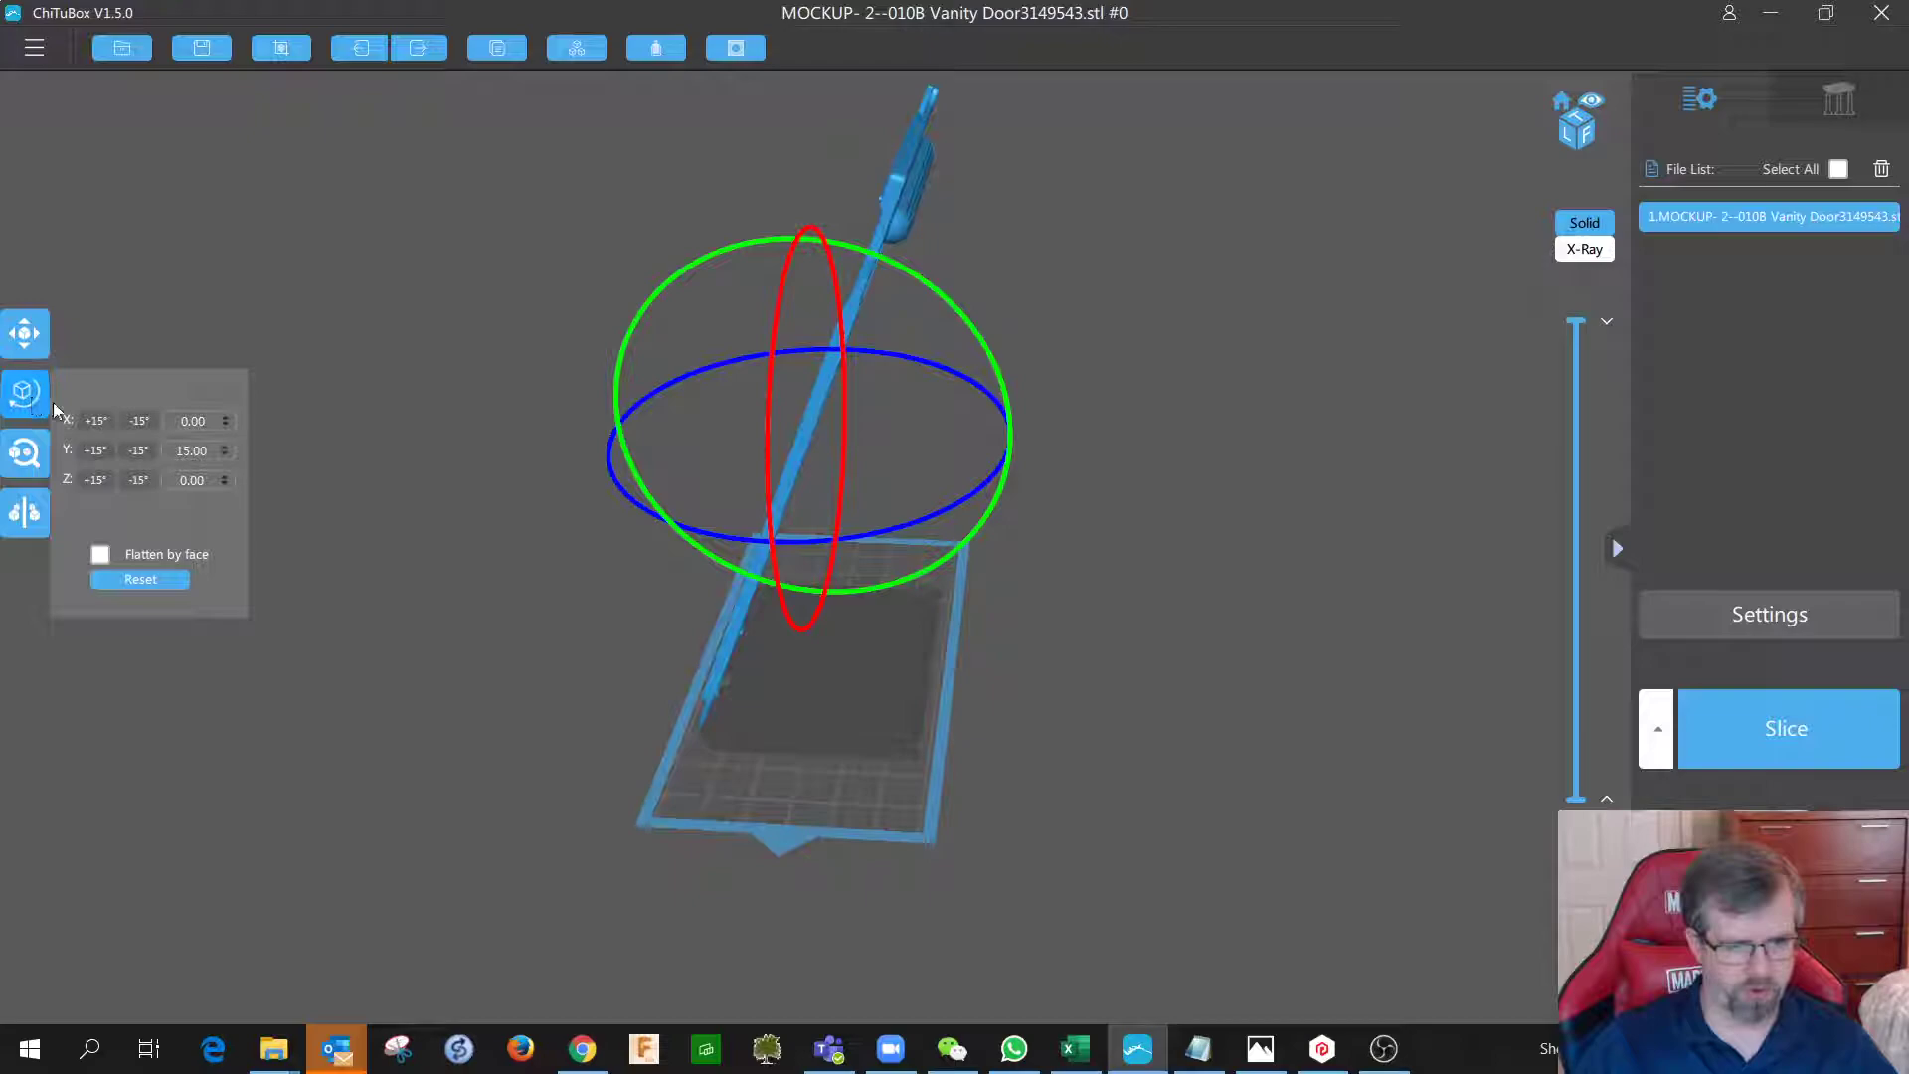
{"action": "left_click", "coordinate": [227, 454]}
{"action": "right_click_drag", "start_coordinate": [485, 659], "coordinate": [576, 677]}
{"action": "right_click_drag", "start_coordinate": [801, 767], "coordinate": [694, 743]}
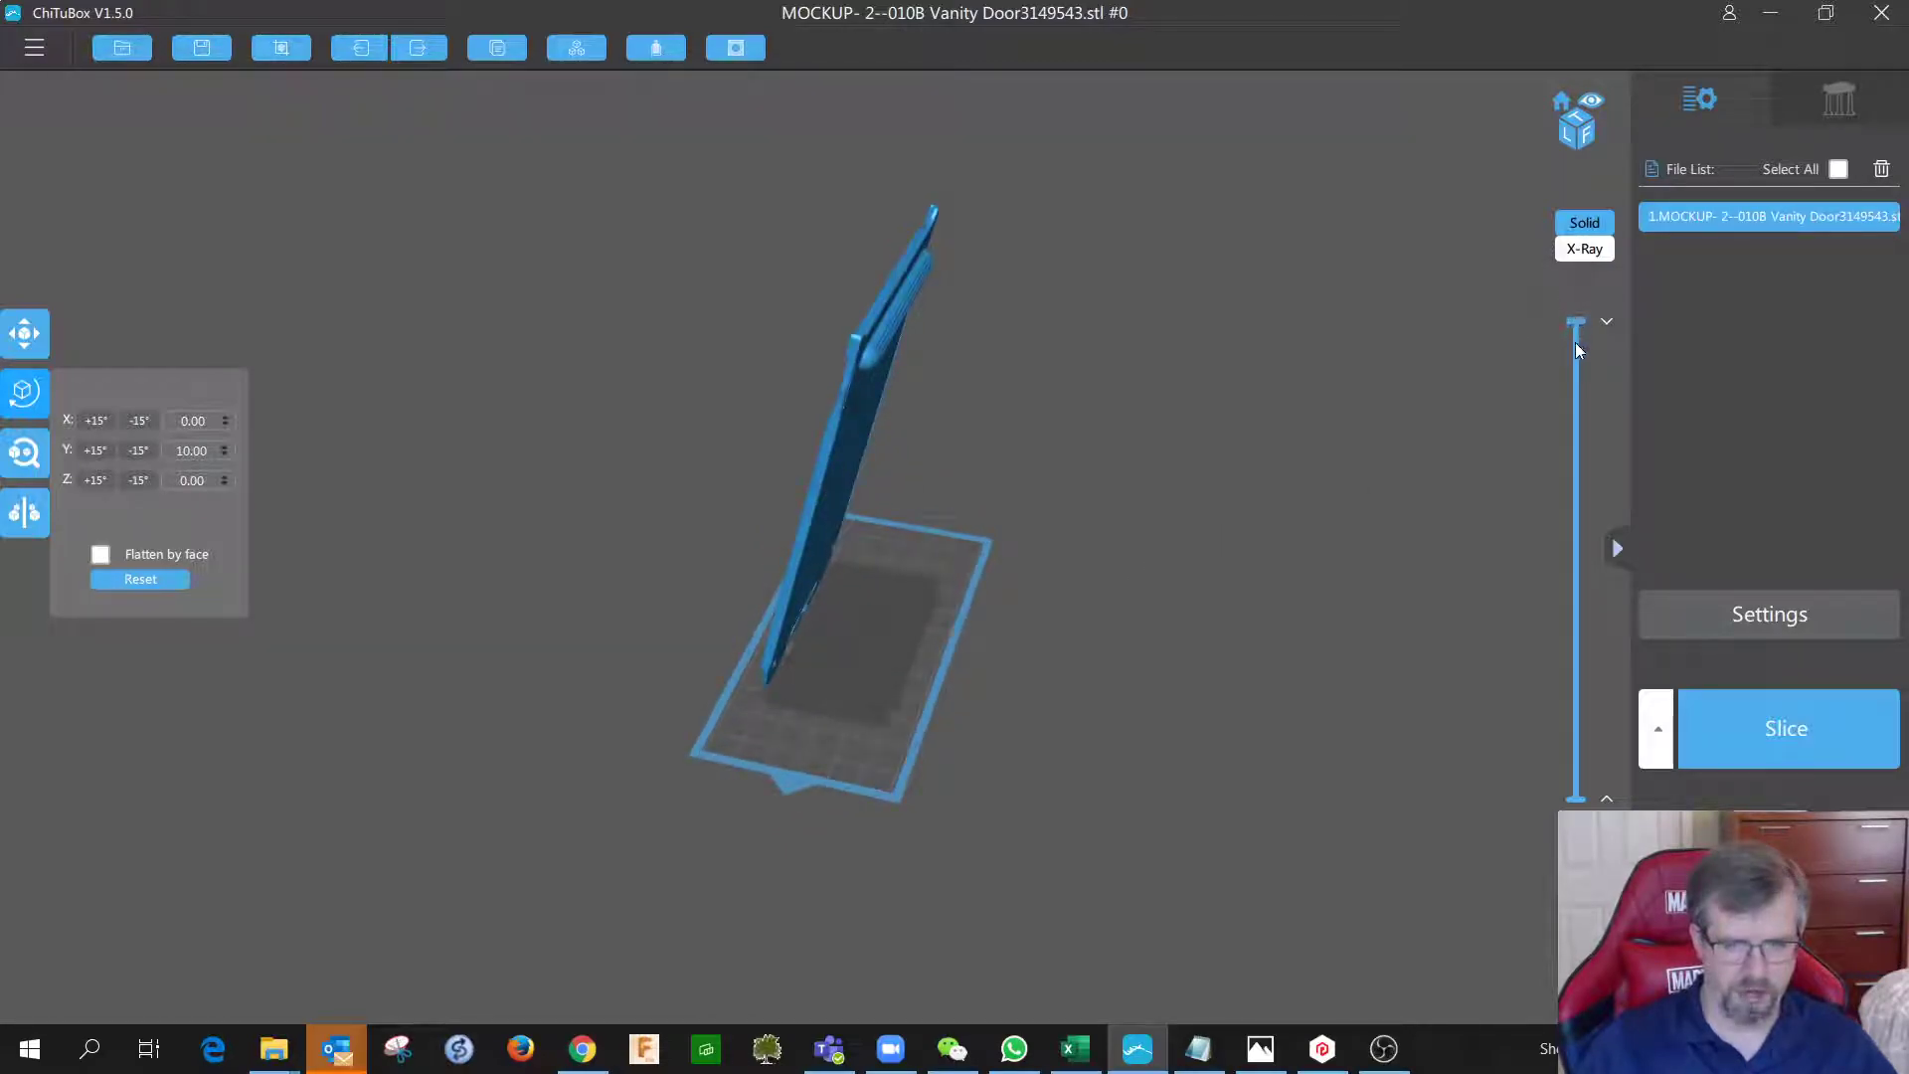
Cut away the lower layers of the vanity door in the layer preview and inspect the exposed section from below.
{"action": "left_click_drag", "start_coordinate": [1578, 801], "coordinate": [1580, 527]}
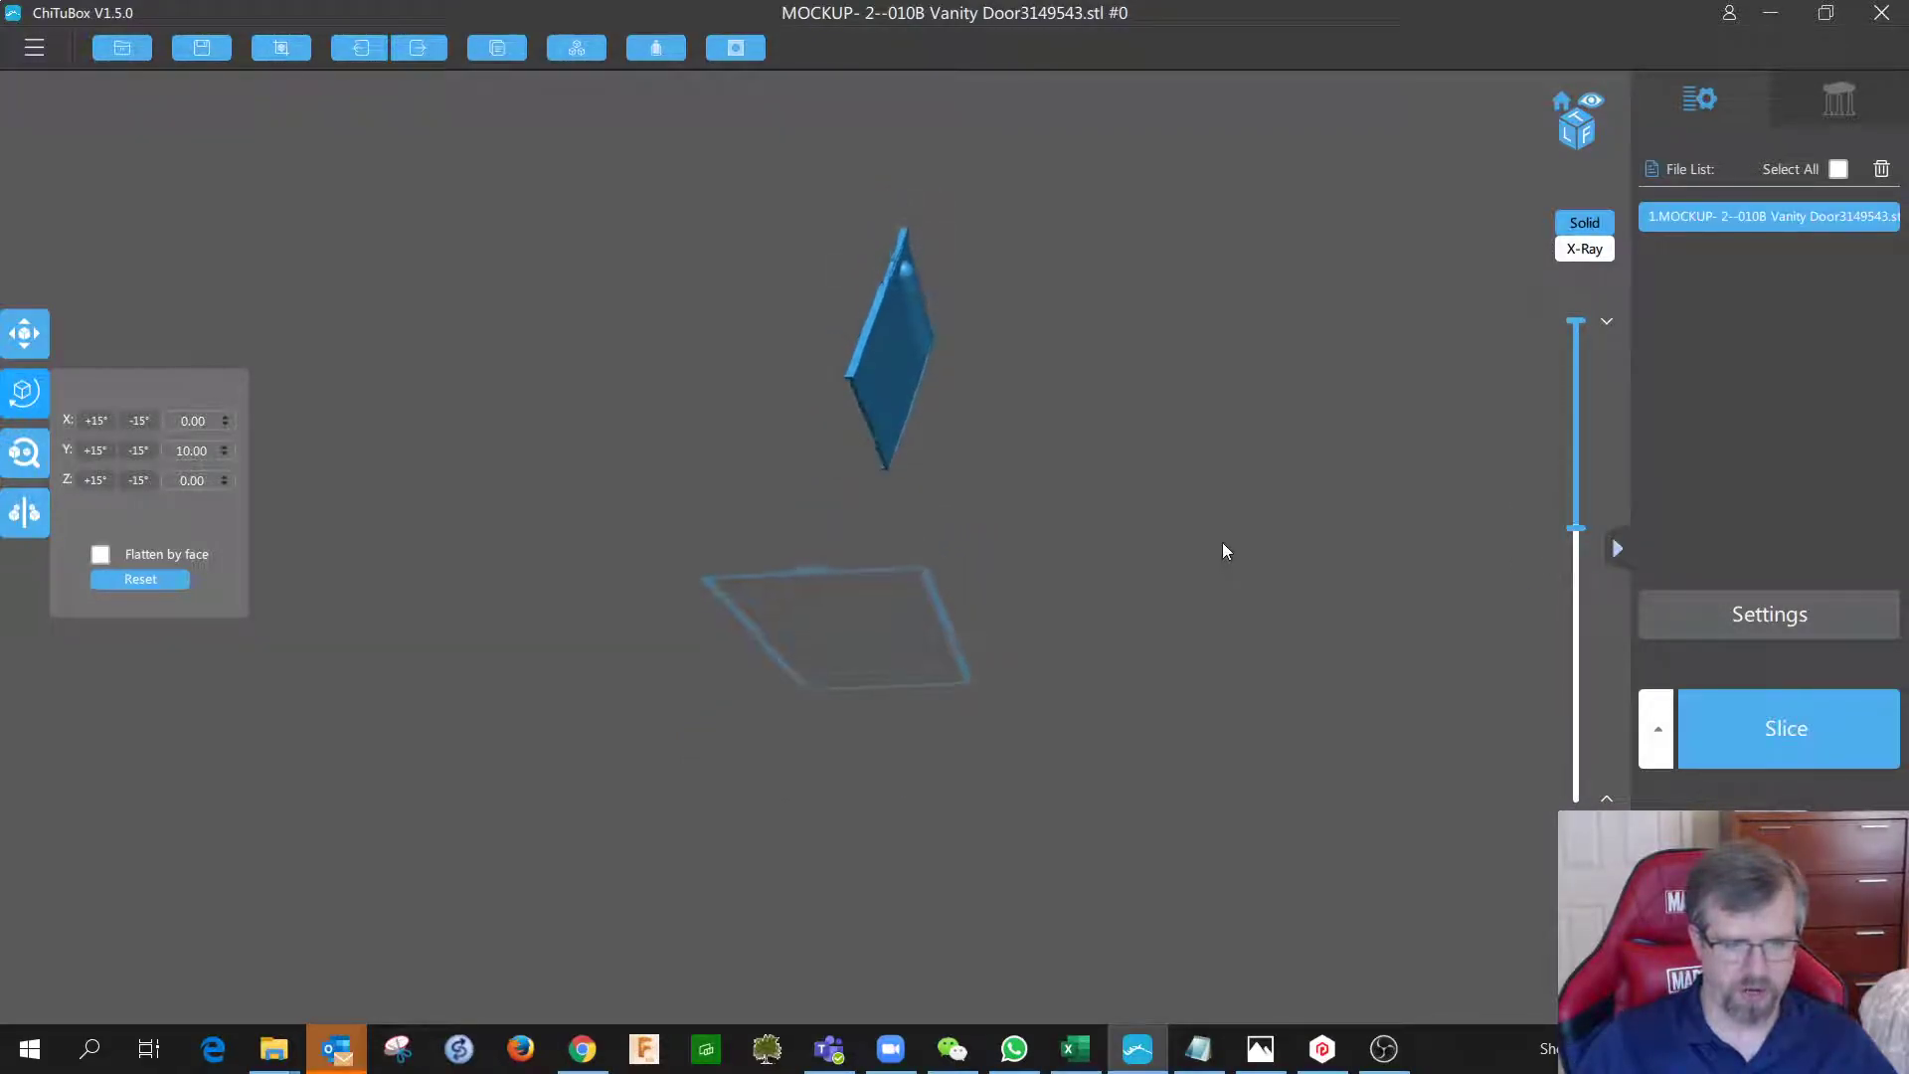
{"action": "scroll", "coordinate": [987, 404], "scroll_direction": "up", "scroll_amount": 2}
{"action": "scroll", "coordinate": [986, 404], "scroll_direction": "down", "scroll_amount": 2}
{"action": "right_click_drag", "start_coordinate": [987, 404], "coordinate": [1293, 480]}
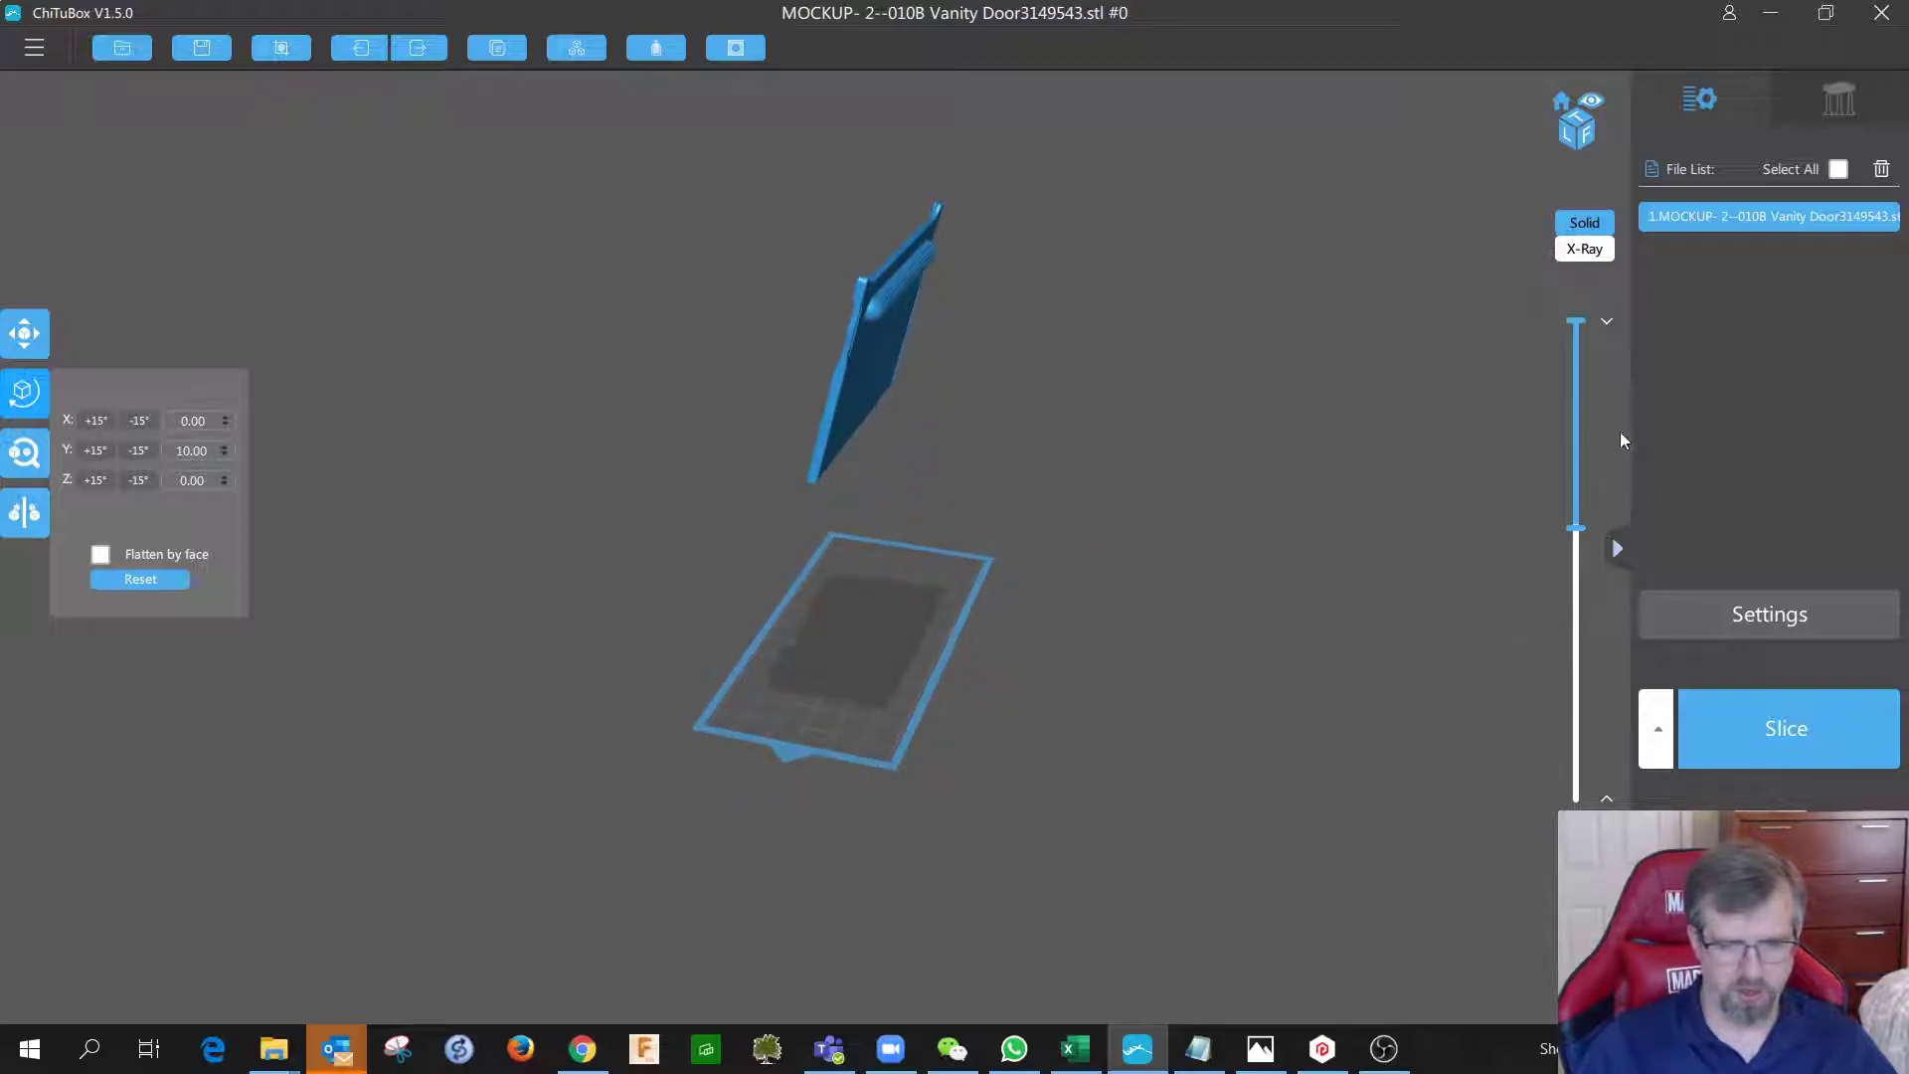
Hide the vanity door's upper layers in the layer preview, and restore the full layer range down to 0.
{"action": "left_click_drag", "start_coordinate": [1582, 329], "coordinate": [1579, 437]}
{"action": "left_click_drag", "start_coordinate": [1573, 534], "coordinate": [1575, 804]}
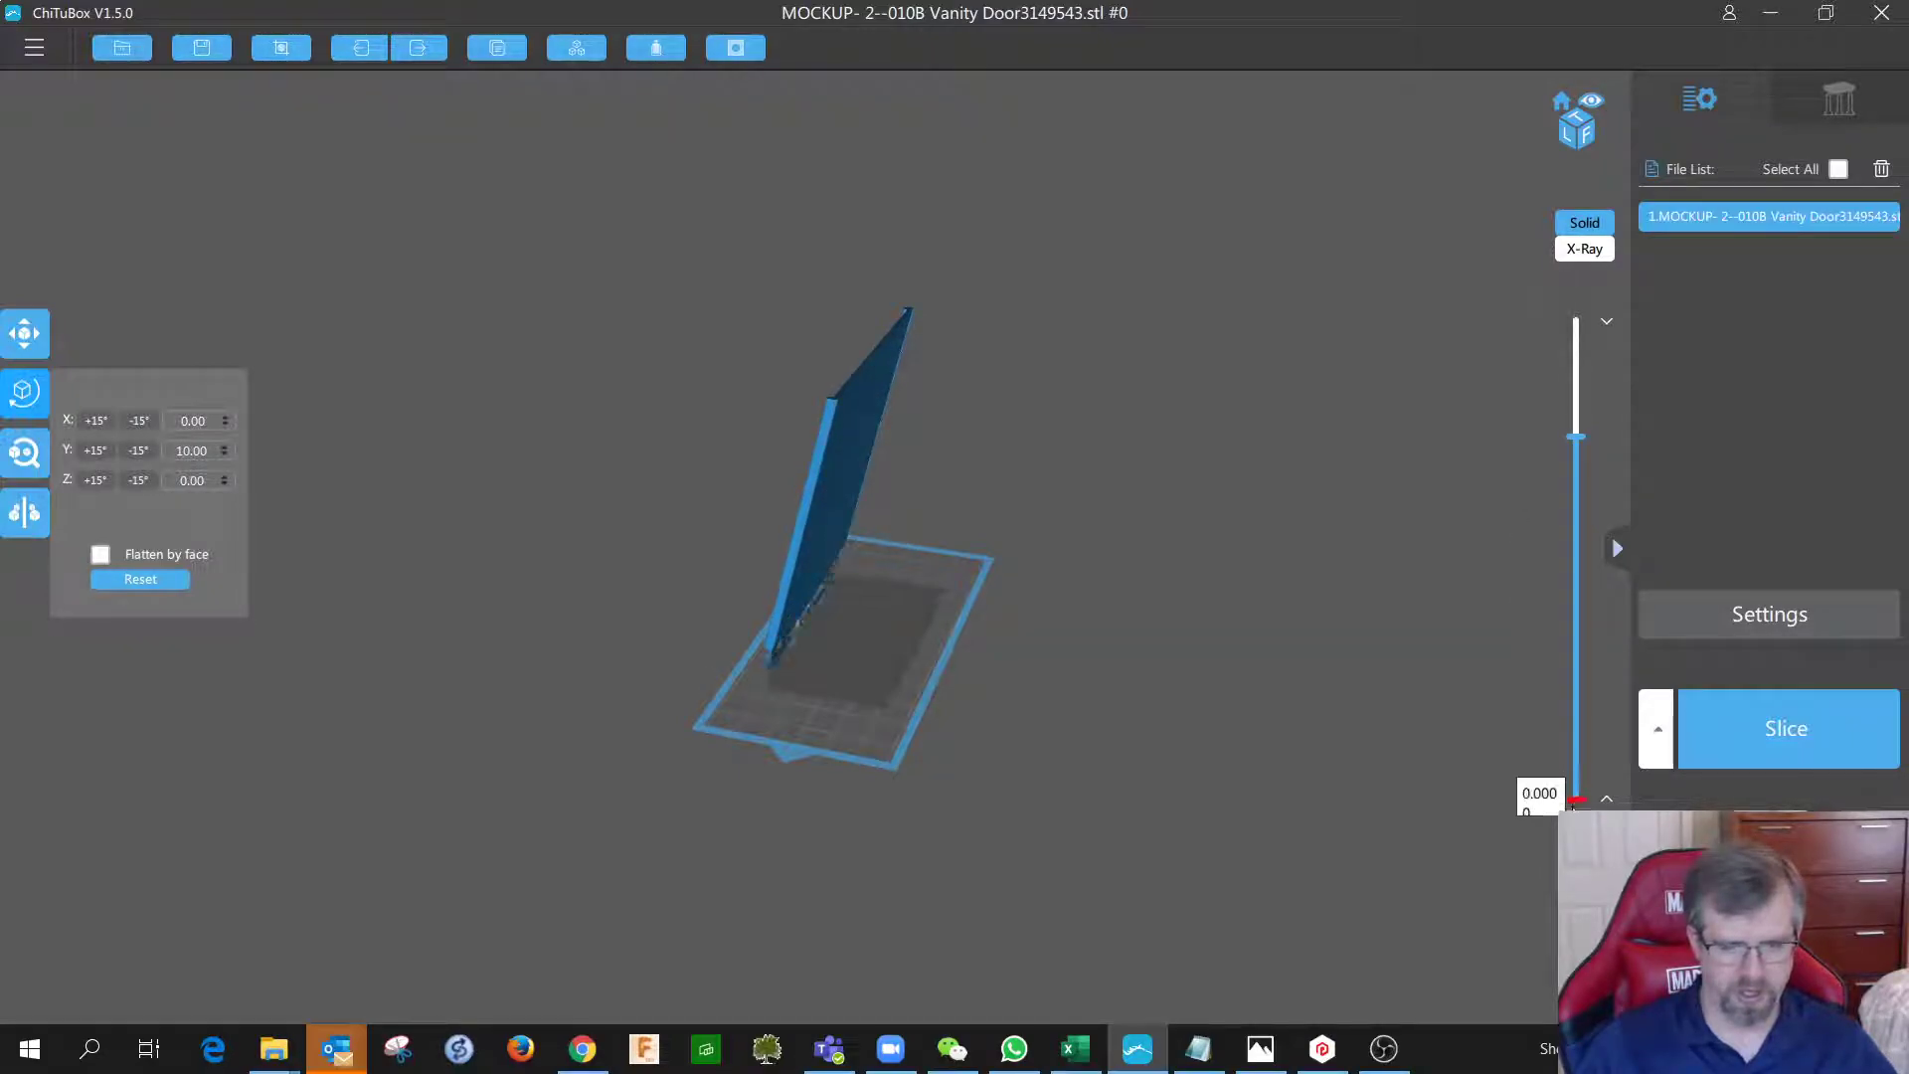
{"action": "left_click_drag", "start_coordinate": [1587, 441], "coordinate": [1572, 304]}
{"action": "left_click_drag", "start_coordinate": [898, 626], "coordinate": [653, 639]}
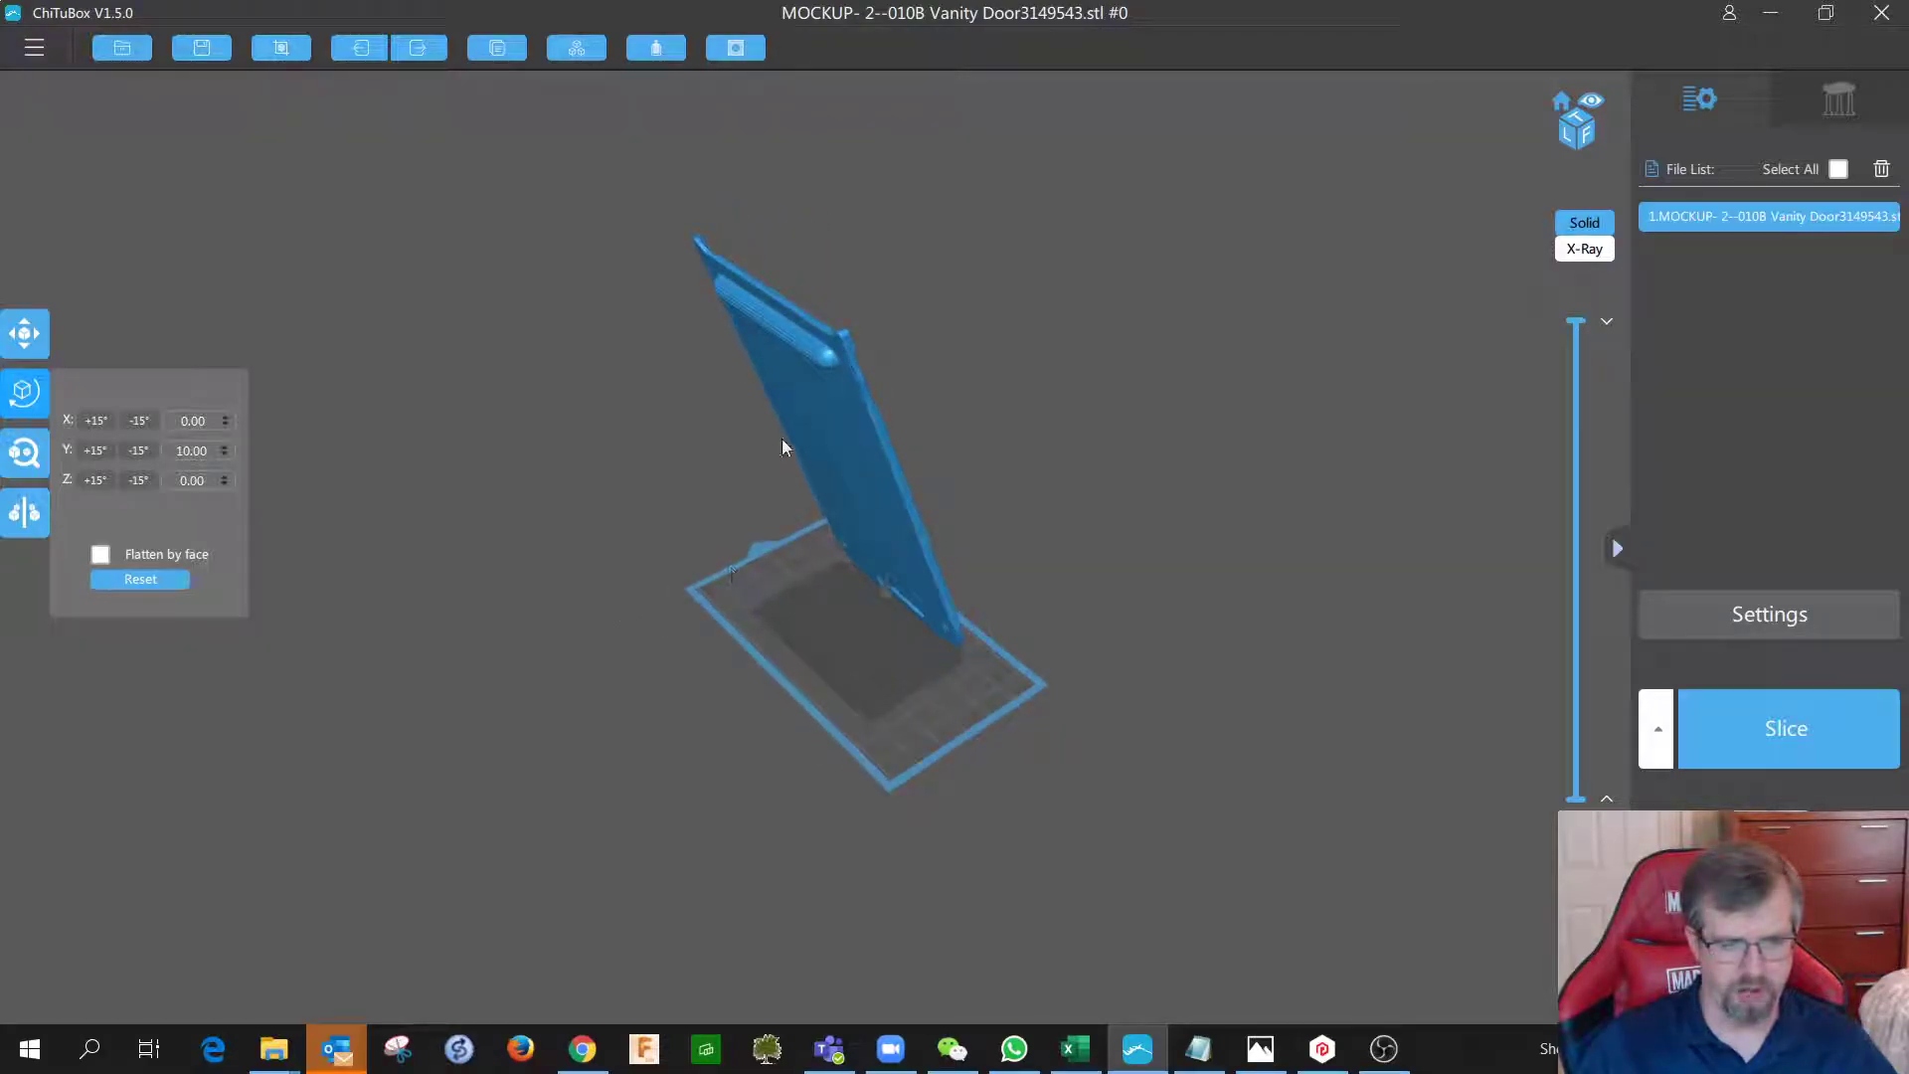
Examine the vanity door's lower edge and slot from below and from the side over the build plate.
{"action": "left_click_drag", "start_coordinate": [767, 281], "coordinate": [1107, 565]}
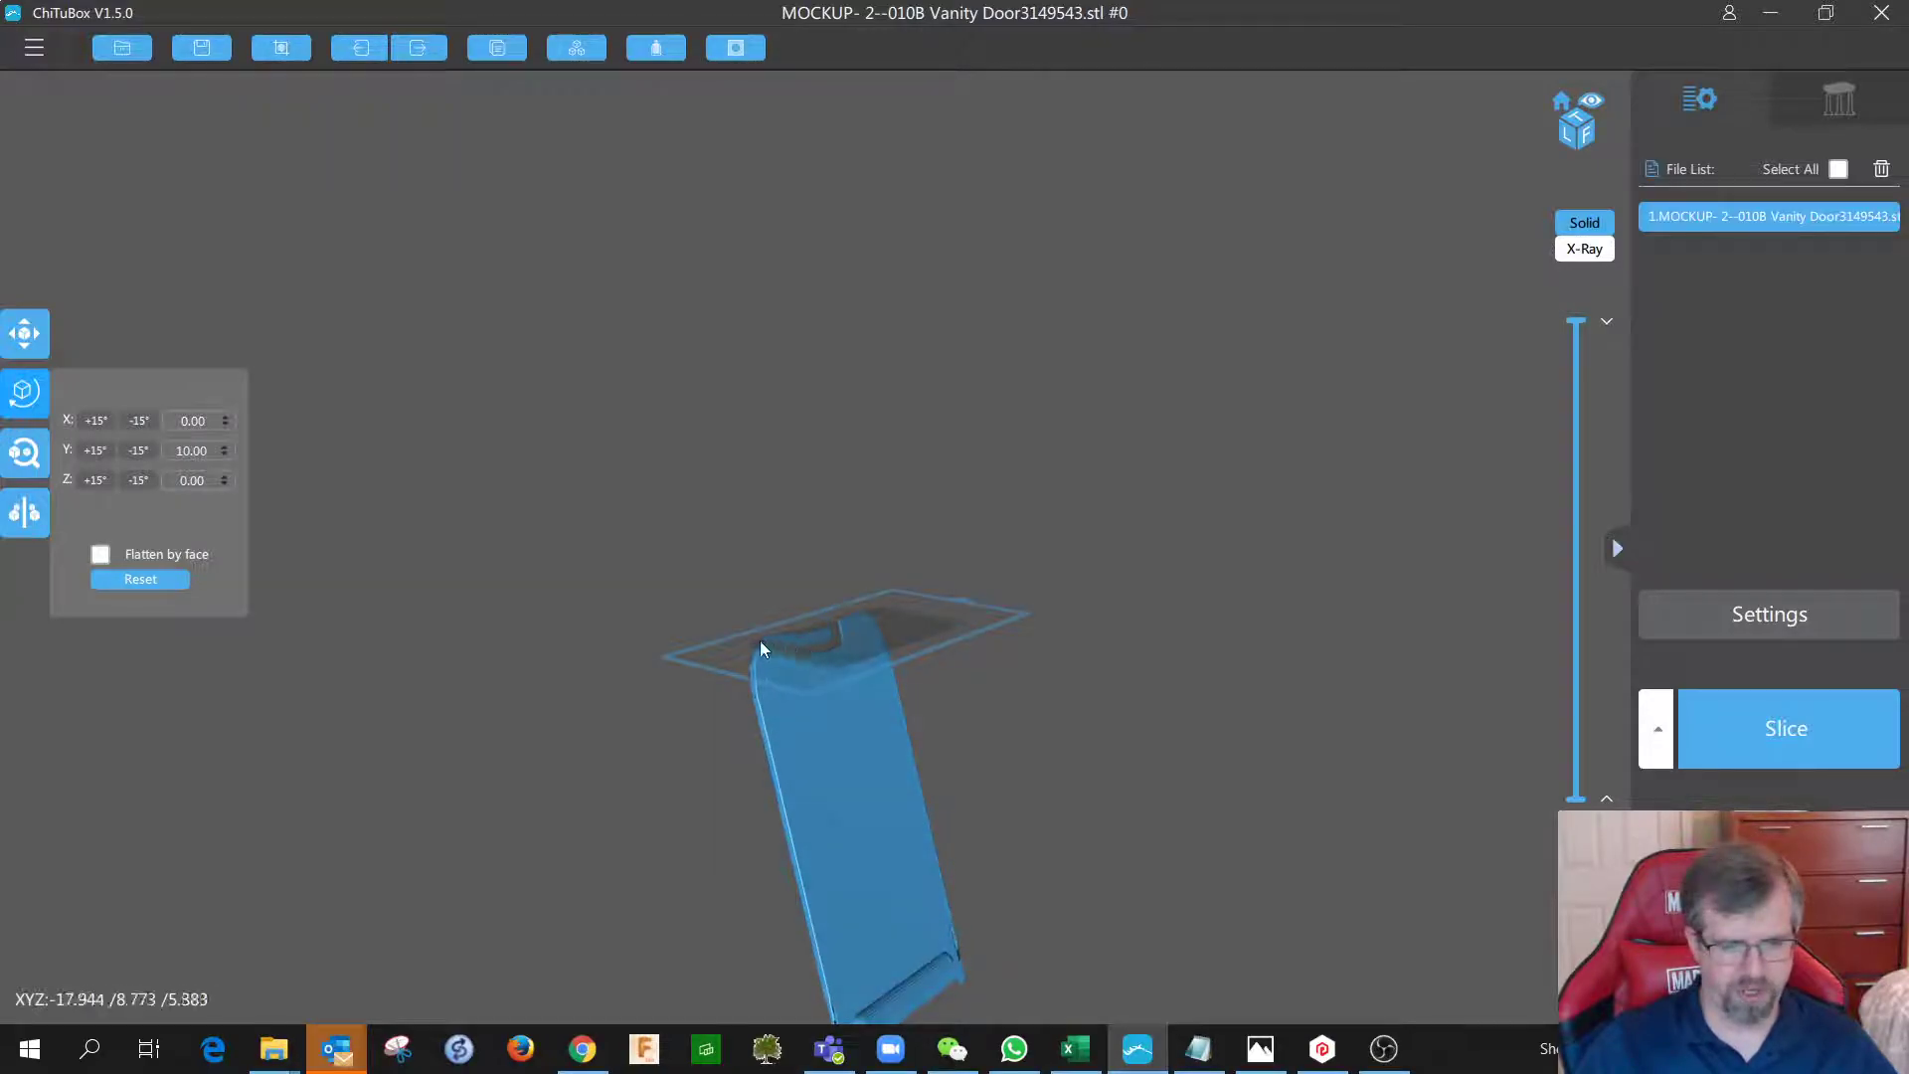
{"action": "scroll", "coordinate": [802, 635], "scroll_direction": "down", "scroll_amount": 1}
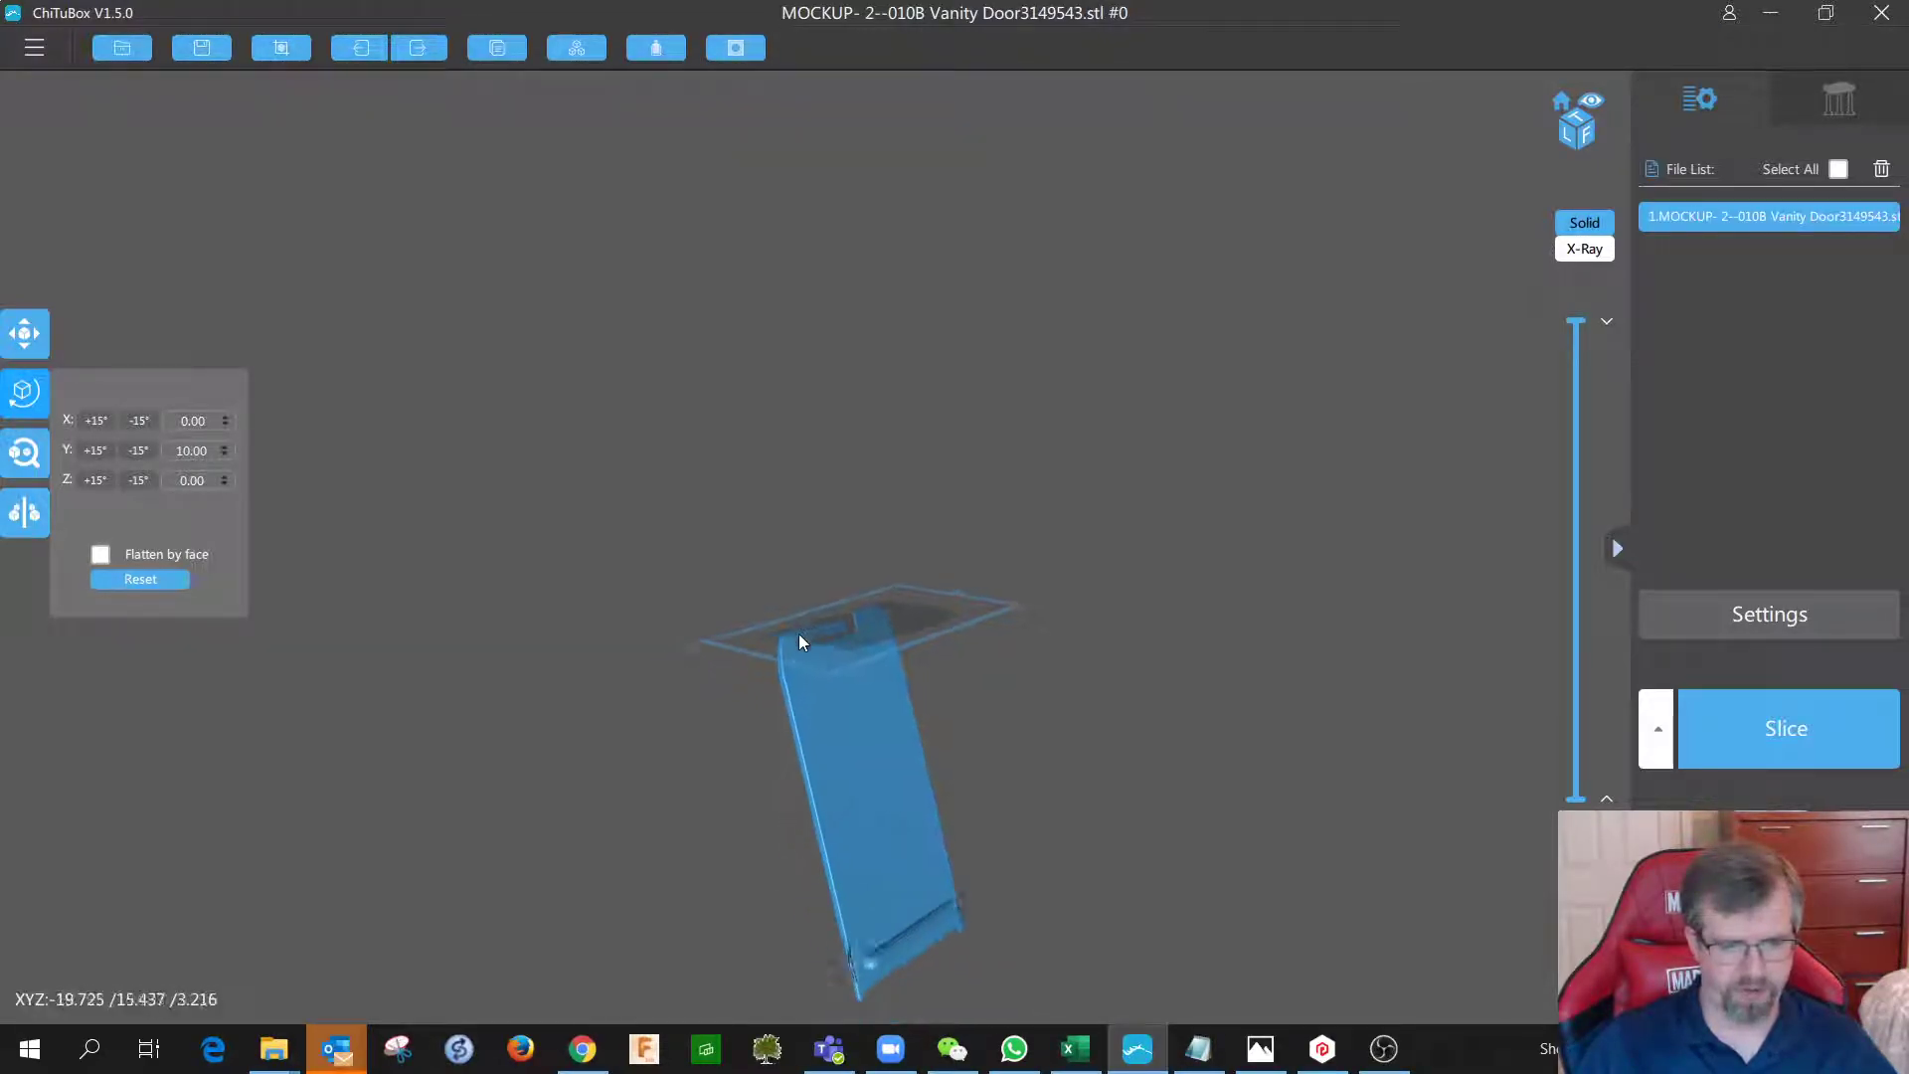
{"action": "scroll", "coordinate": [804, 643], "scroll_direction": "up", "scroll_amount": 10}
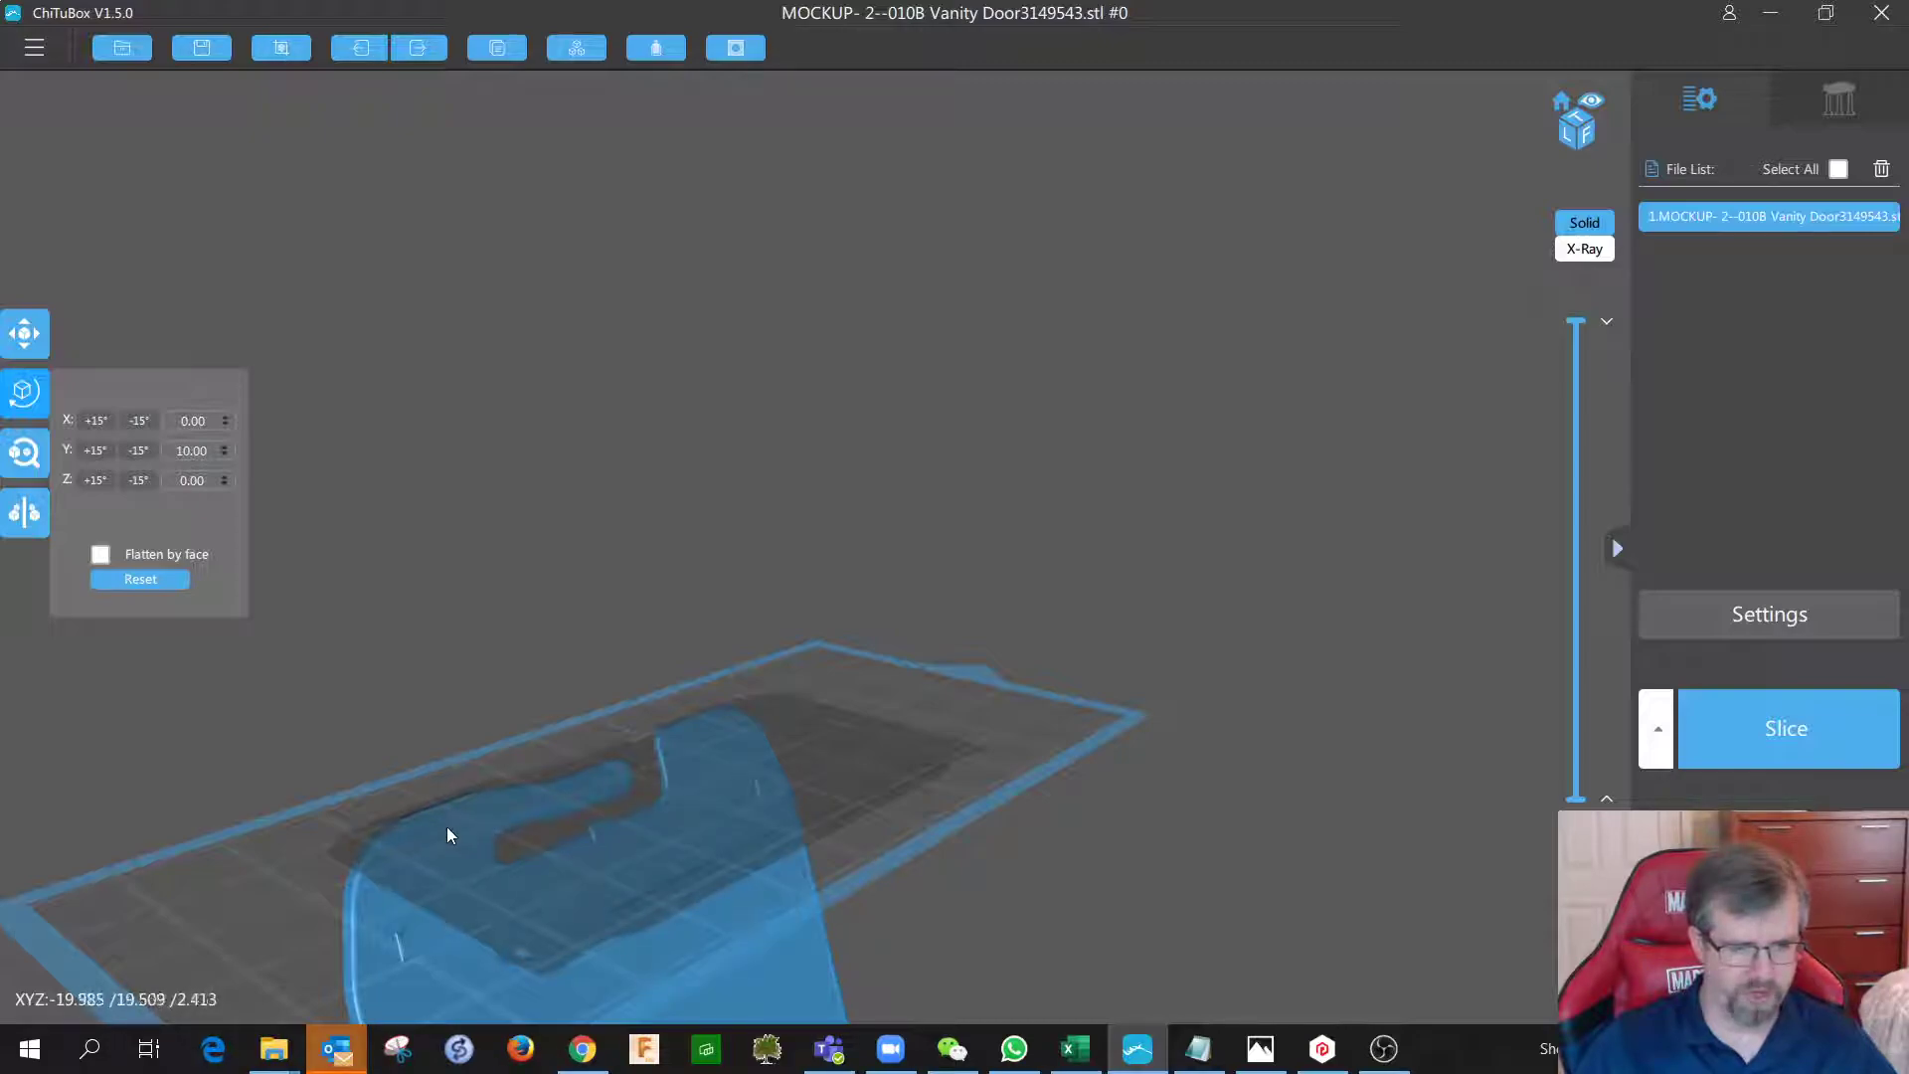
{"action": "scroll", "coordinate": [516, 892], "scroll_direction": "up", "scroll_amount": 1}
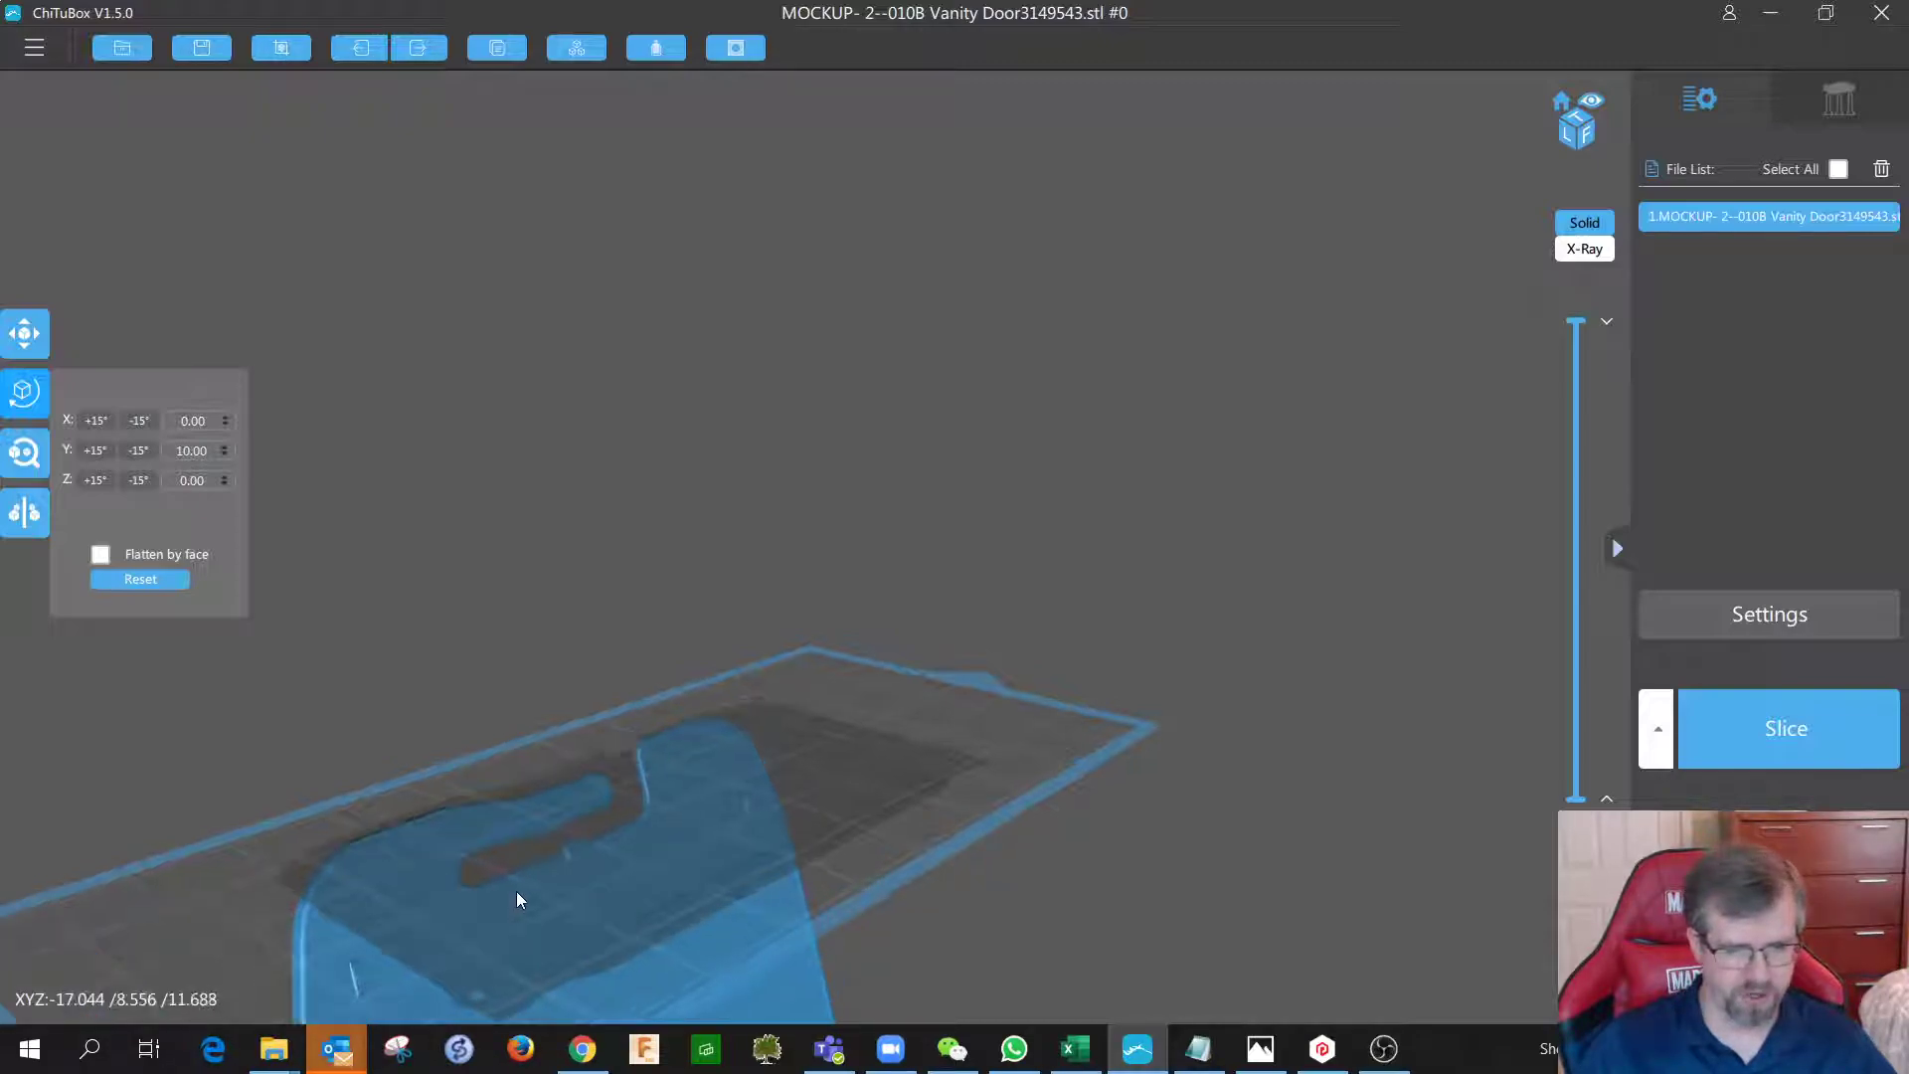
{"action": "scroll", "coordinate": [516, 891], "scroll_direction": "down", "scroll_amount": 4}
{"action": "left_click_drag", "start_coordinate": [571, 890], "coordinate": [485, 914]}
{"action": "scroll", "coordinate": [627, 794], "scroll_direction": "up", "scroll_amount": 3}
{"action": "left_click_drag", "start_coordinate": [656, 793], "coordinate": [541, 479]}
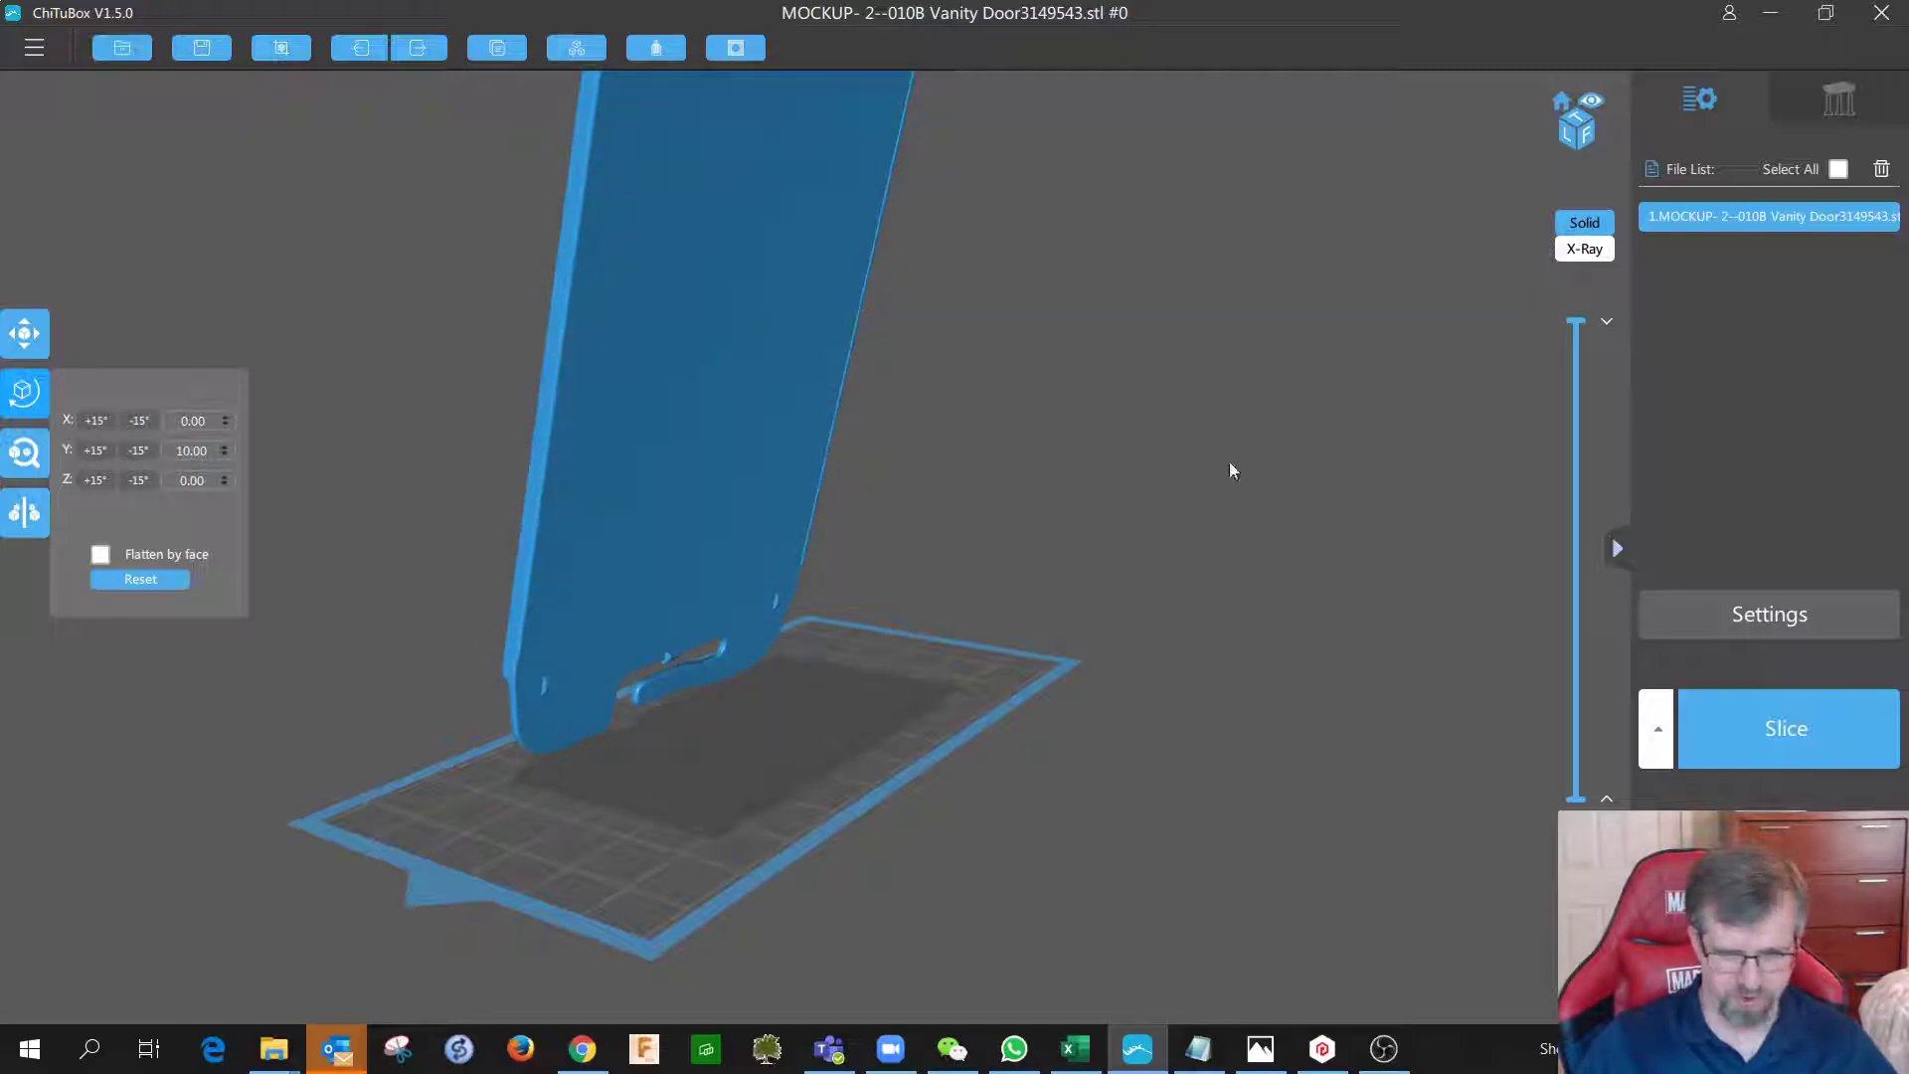
Open the support settings and lower the Z lift height to 0.50 mm.
{"action": "left_click", "coordinate": [1828, 100]}
{"action": "scroll", "coordinate": [1209, 356], "scroll_direction": "down", "scroll_amount": 2}
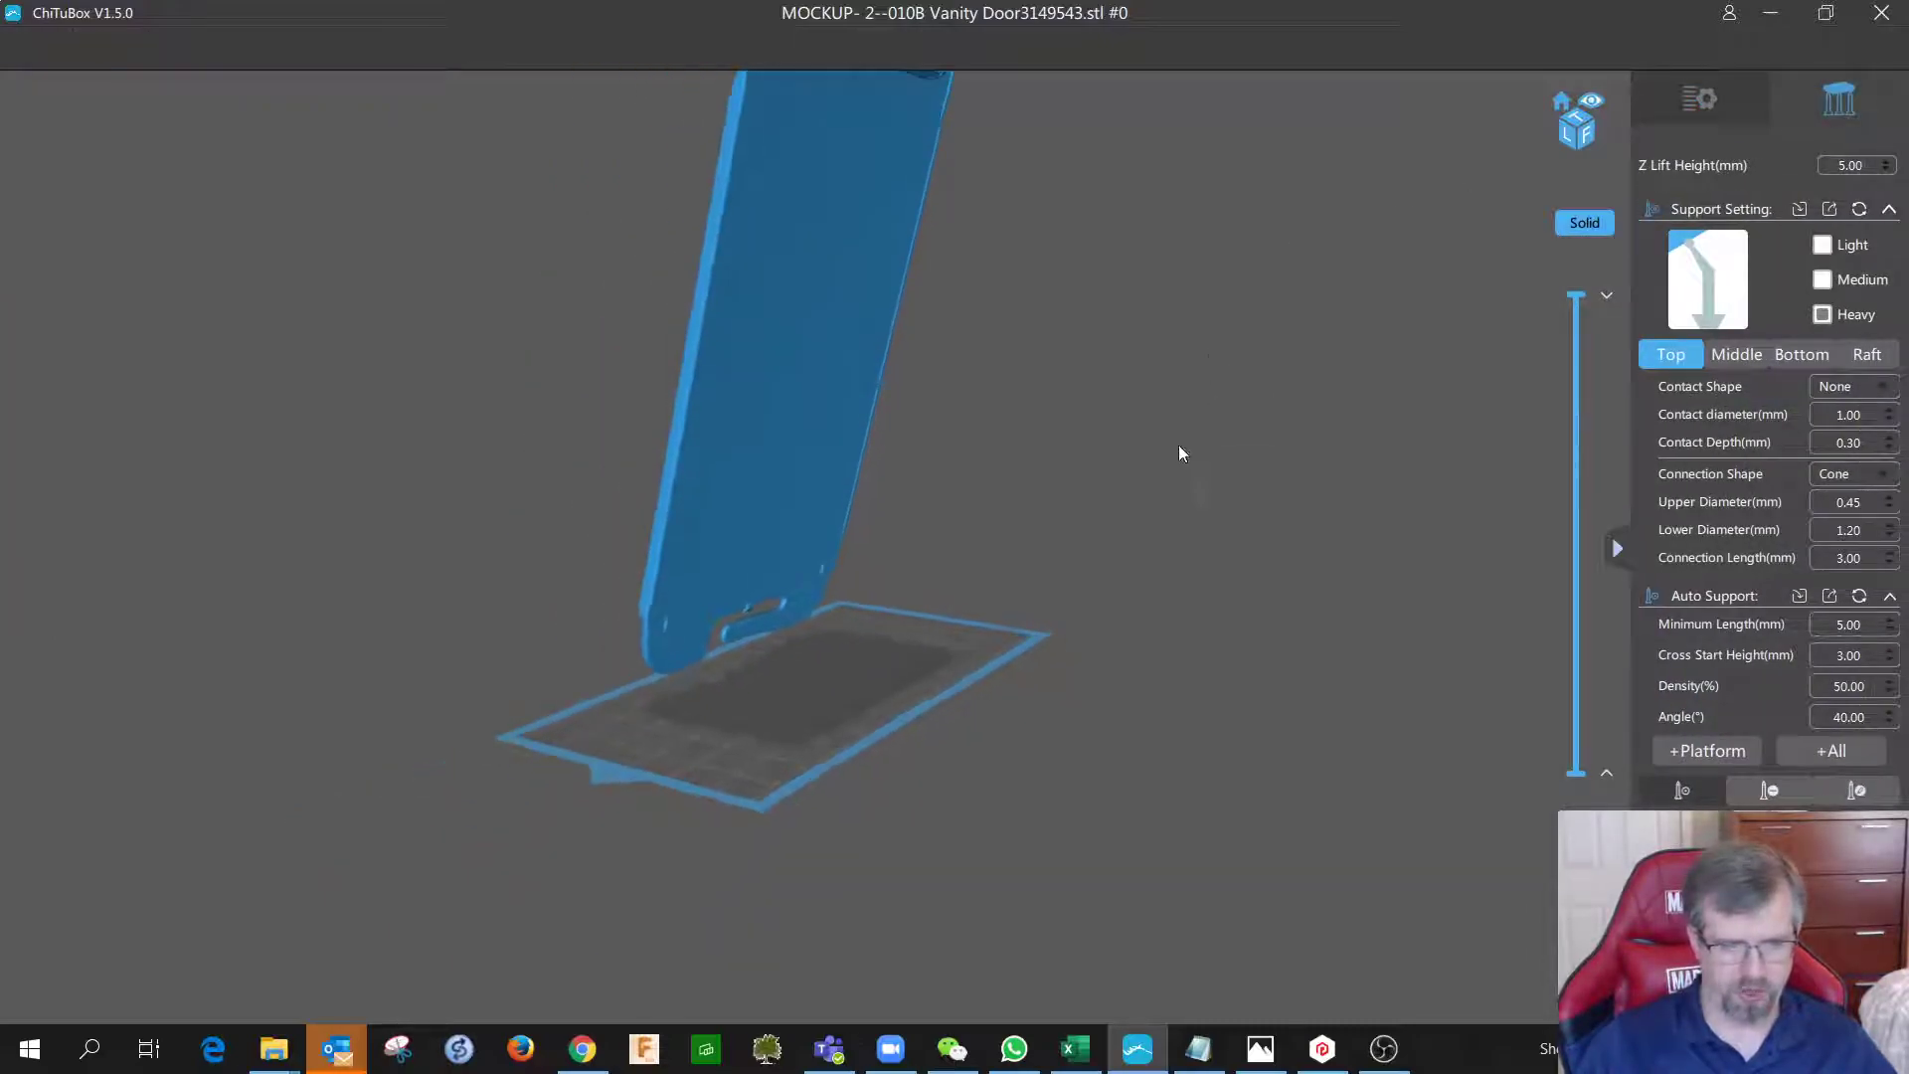
{"action": "scroll", "coordinate": [1182, 500], "scroll_direction": "down", "scroll_amount": 1}
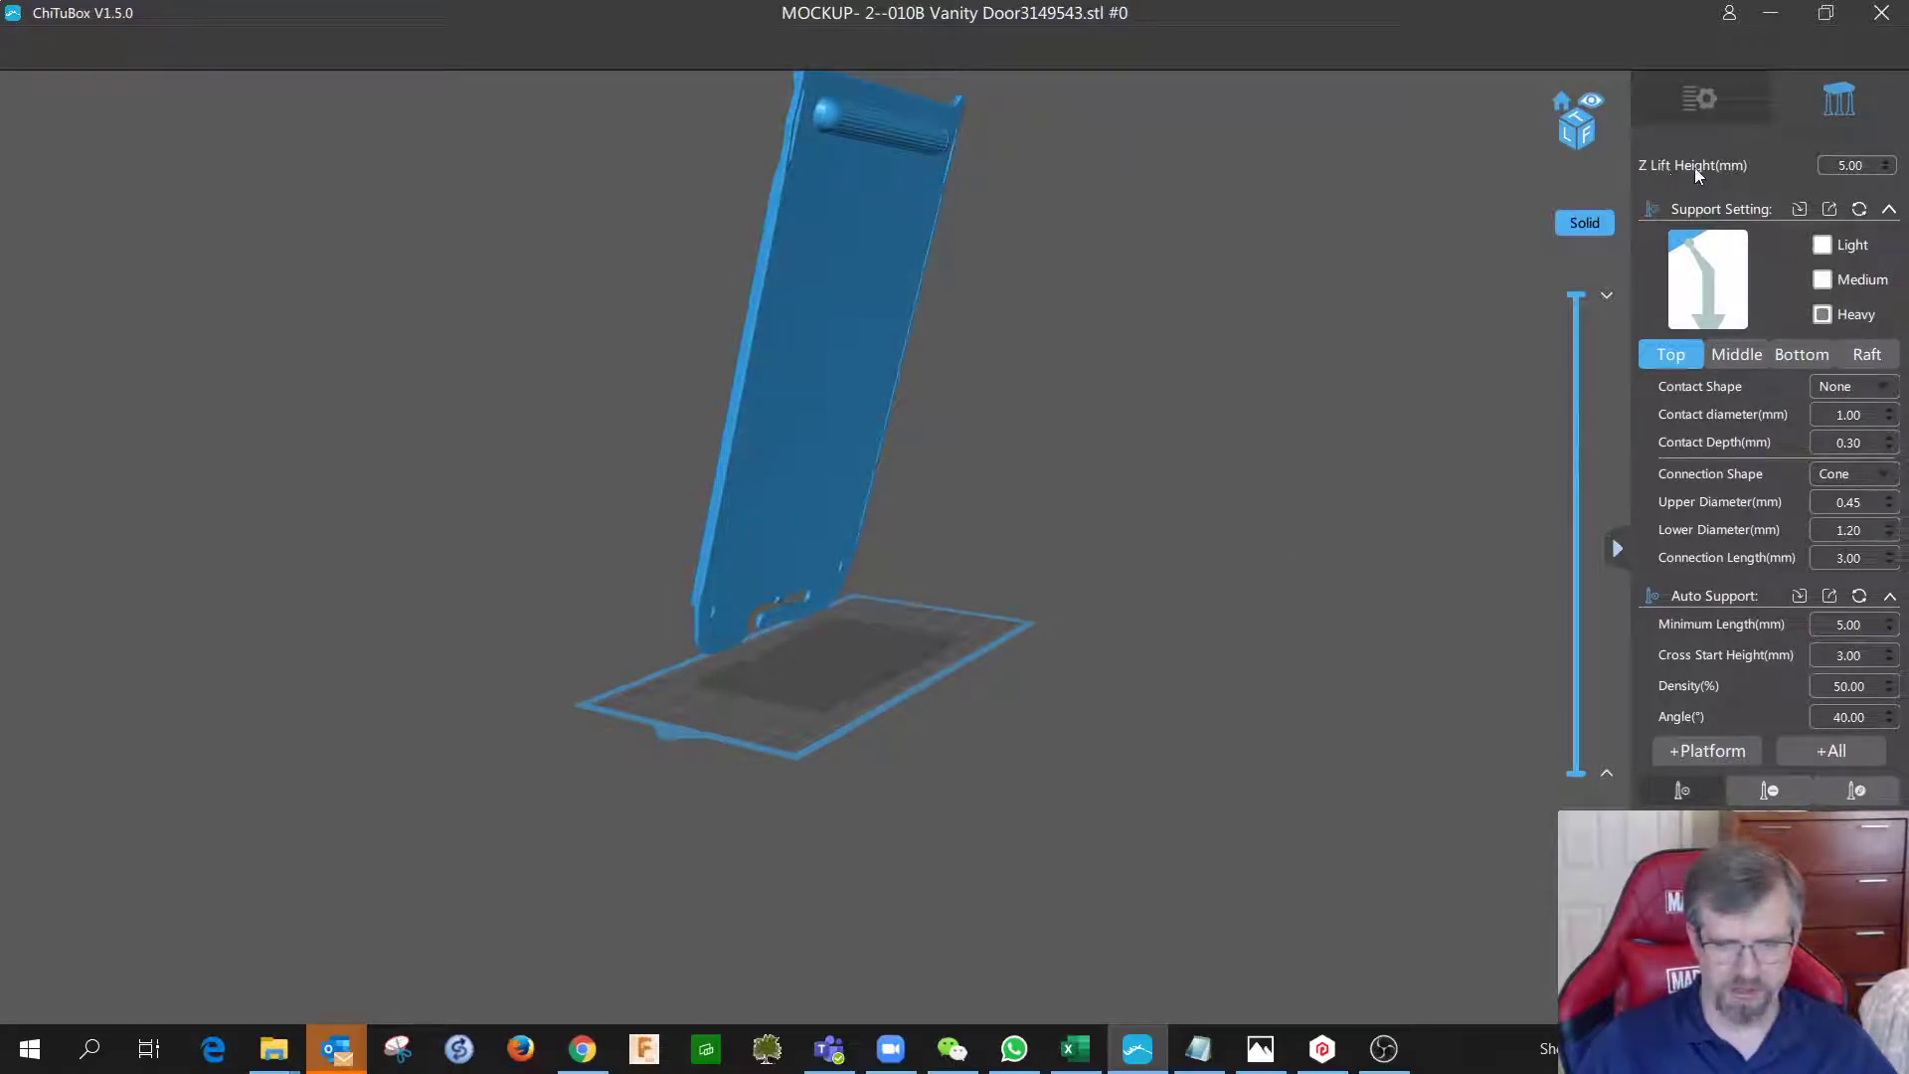
{"action": "left_click", "coordinate": [1890, 171]}
{"action": "left_click", "coordinate": [1889, 171]}
{"action": "left_click", "coordinate": [1890, 171]}
{"action": "left_click", "coordinate": [1889, 171]}
{"action": "left_click", "coordinate": [1889, 171]}
{"action": "left_click", "coordinate": [1889, 171]}
{"action": "left_click", "coordinate": [1890, 171]}
{"action": "left_click", "coordinate": [1890, 171]}
{"action": "left_click", "coordinate": [1890, 171]}
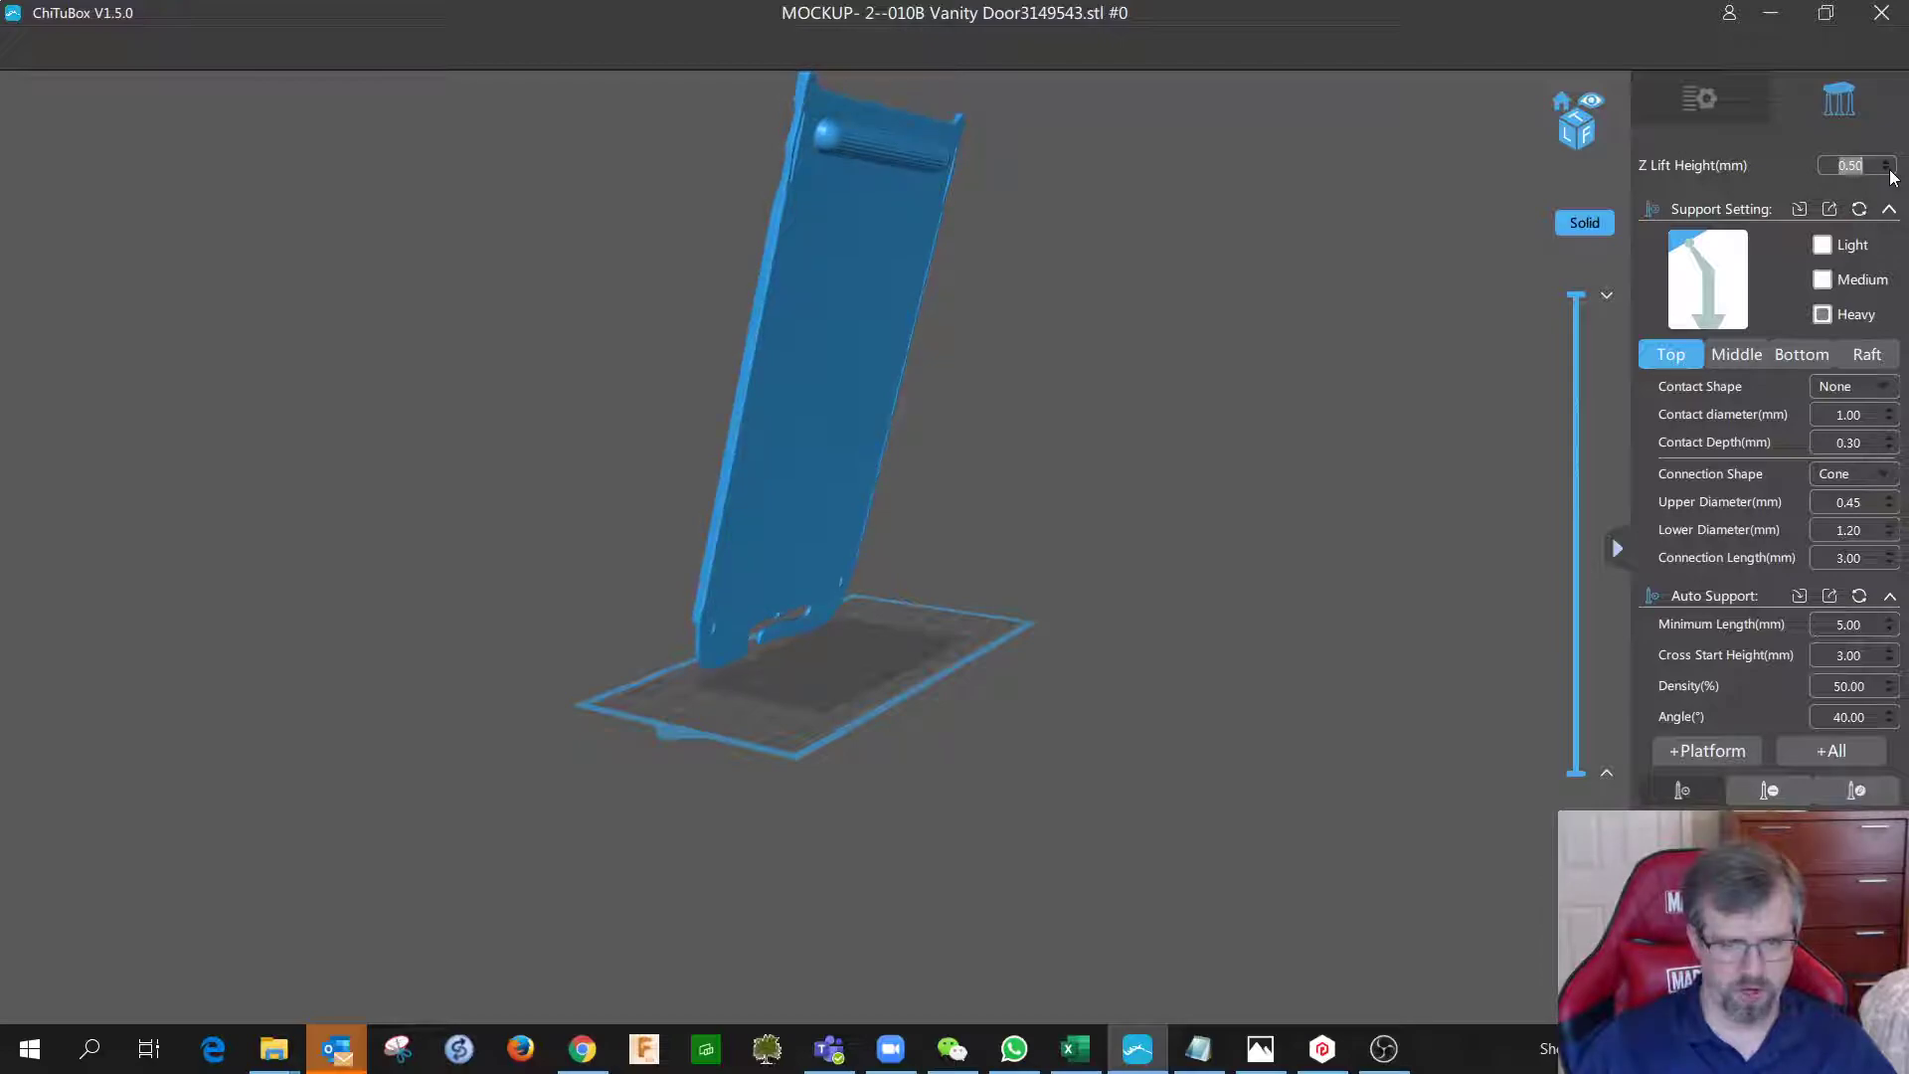
Set the Z lift height to 5.00 mm and check the vanity door's clearance above the build plate.
{"action": "left_click", "coordinate": [1890, 162]}
{"action": "left_click", "coordinate": [1889, 162]}
{"action": "left_click", "coordinate": [1889, 162]}
{"action": "left_click", "coordinate": [1889, 162]}
{"action": "left_click", "coordinate": [1890, 162]}
{"action": "left_click", "coordinate": [1890, 163]}
{"action": "left_click", "coordinate": [1889, 162]}
{"action": "left_click", "coordinate": [1890, 162]}
{"action": "left_click", "coordinate": [1890, 163]}
{"action": "left_click", "coordinate": [1890, 162]}
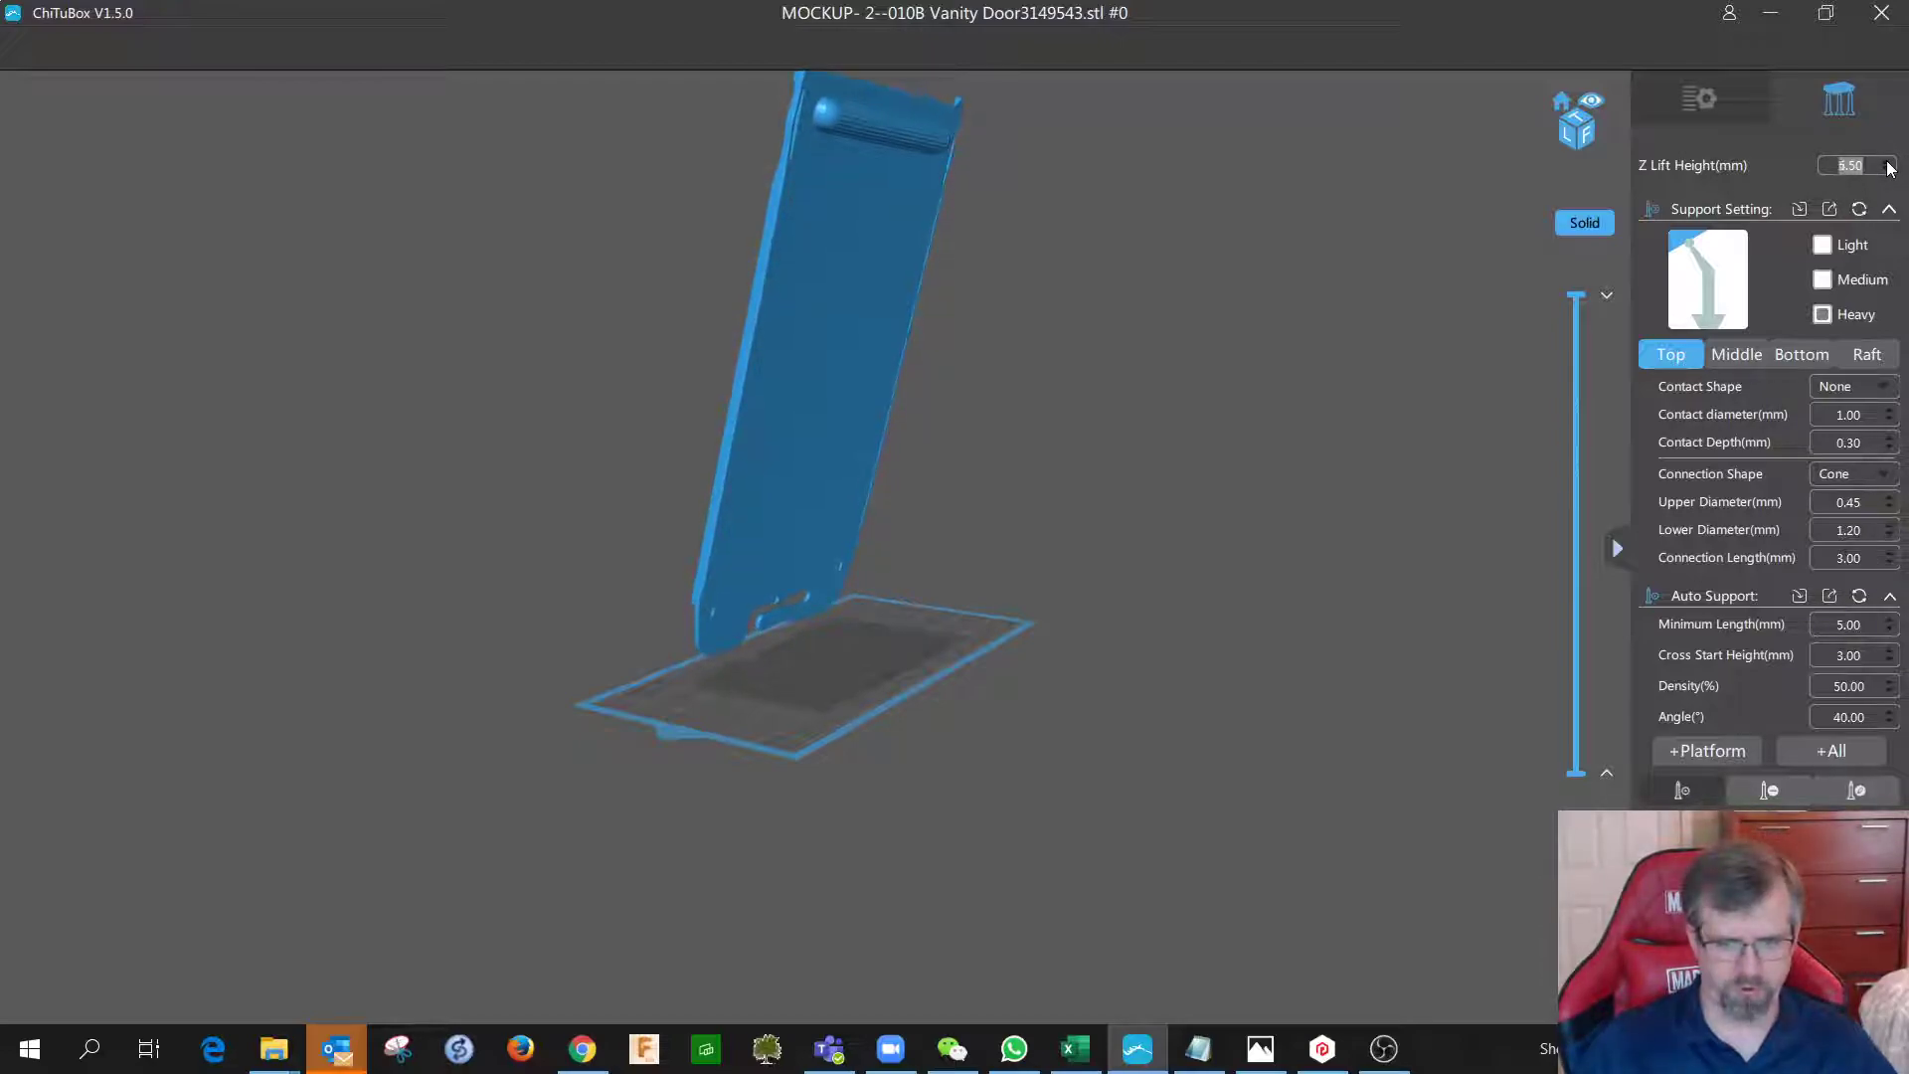
{"action": "left_click_drag", "start_coordinate": [907, 433], "coordinate": [813, 609]}
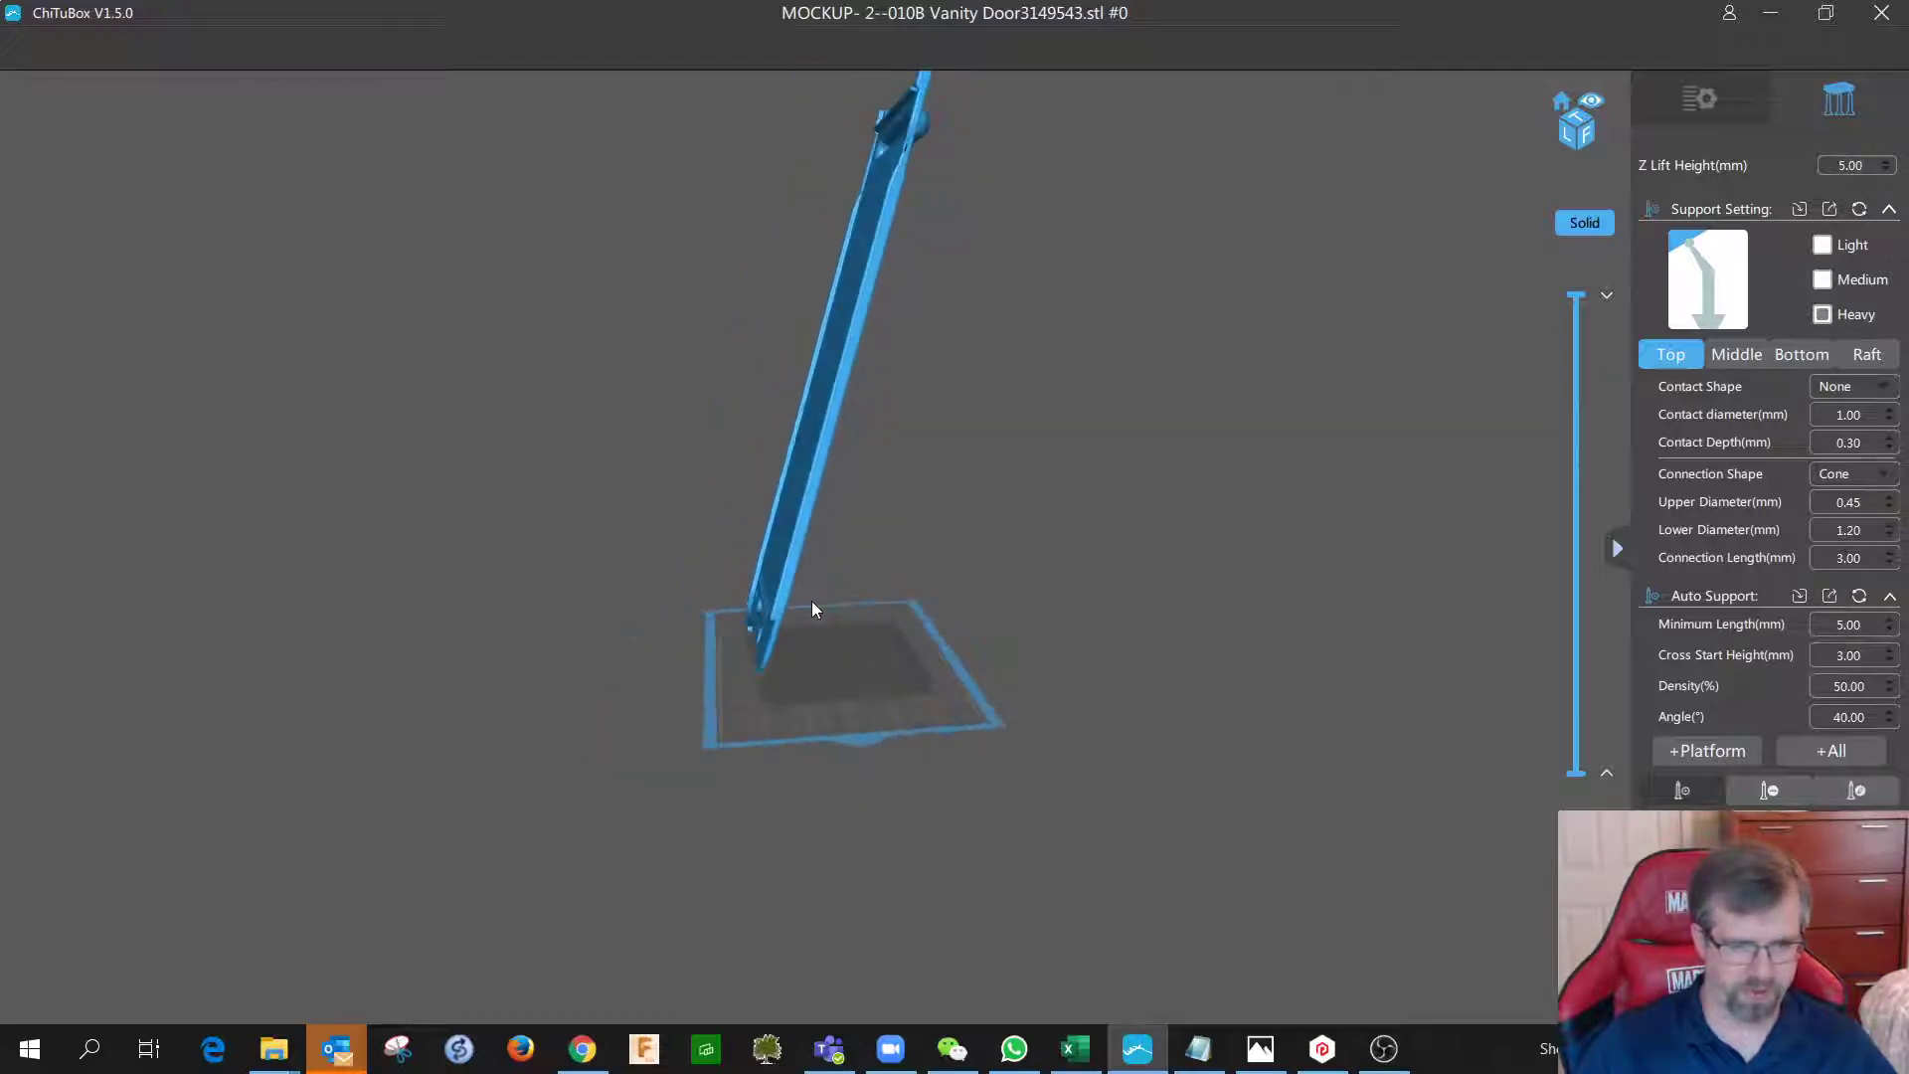
{"action": "left_click_drag", "start_coordinate": [978, 659], "coordinate": [879, 675]}
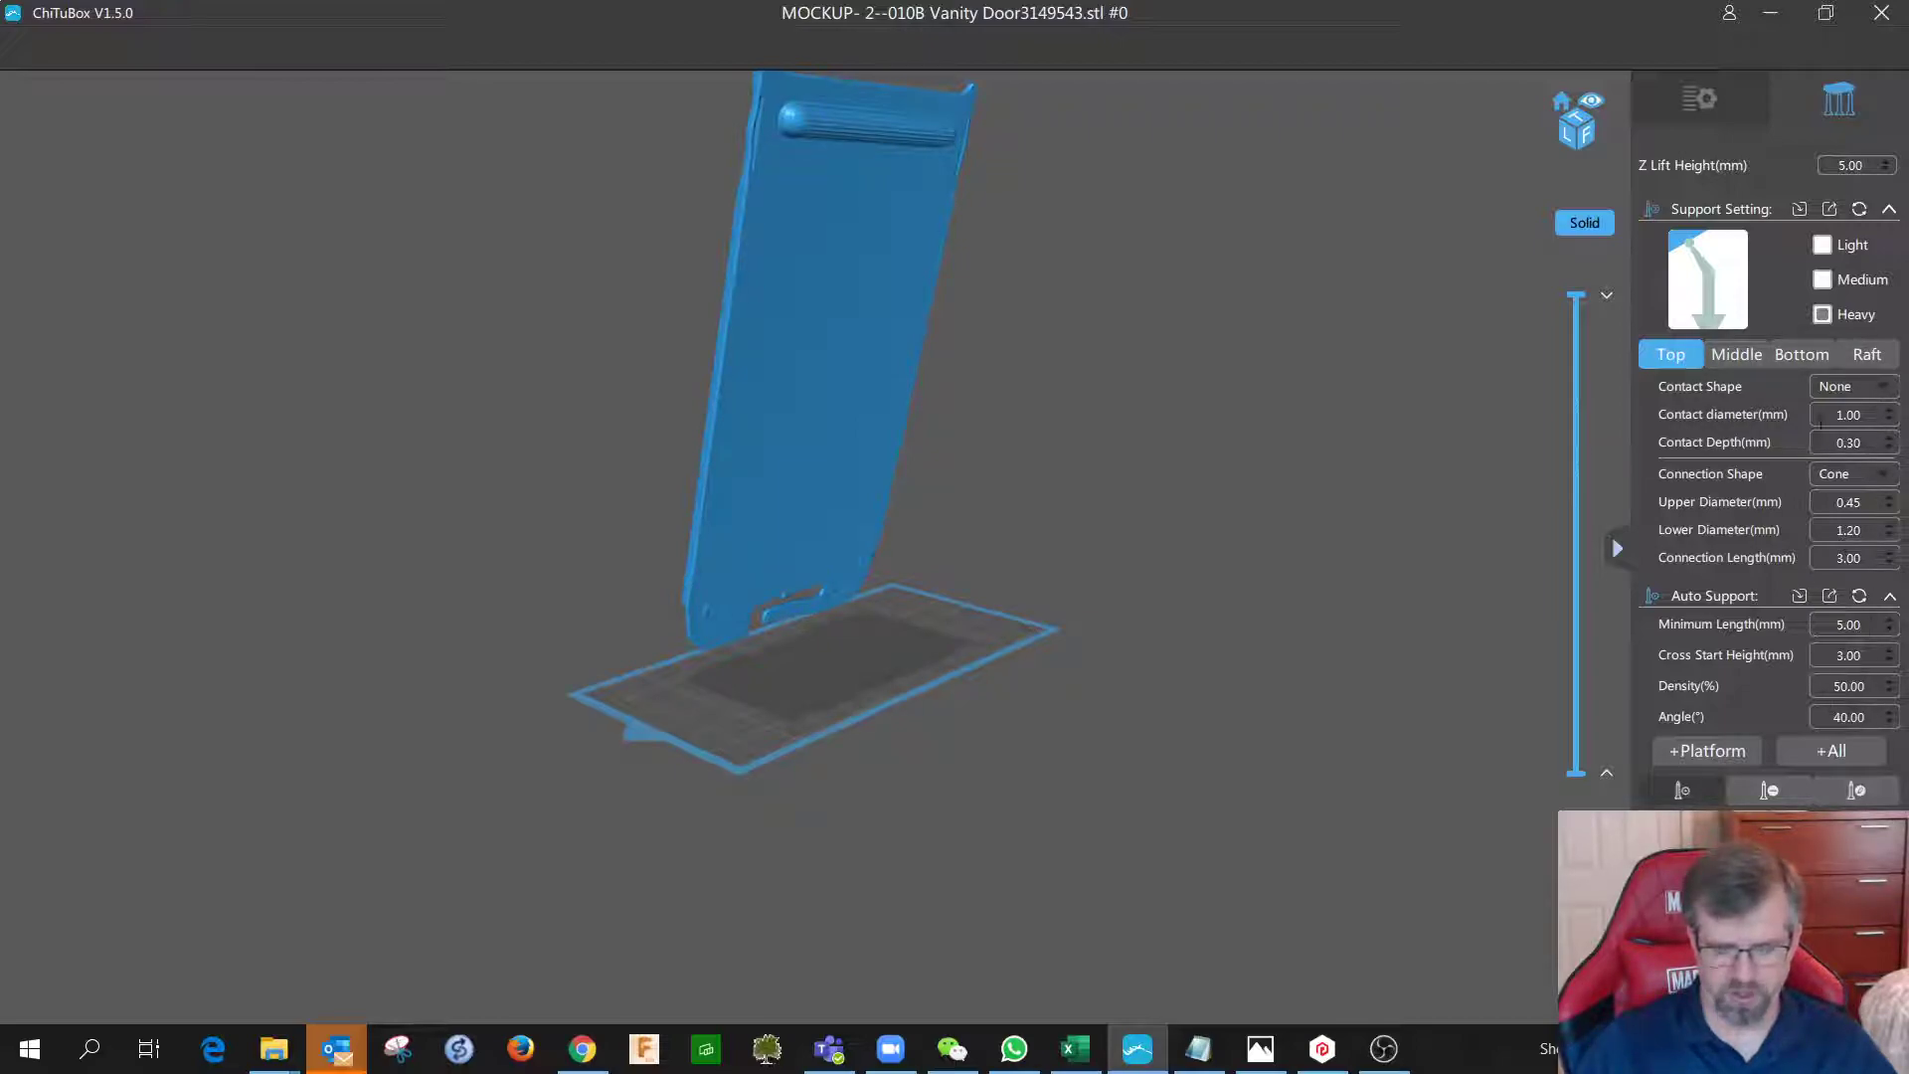
Review the Heavy support preset's top, middle, bottom and raft settings, and look over the tilted door.
{"action": "left_click", "coordinate": [1742, 356]}
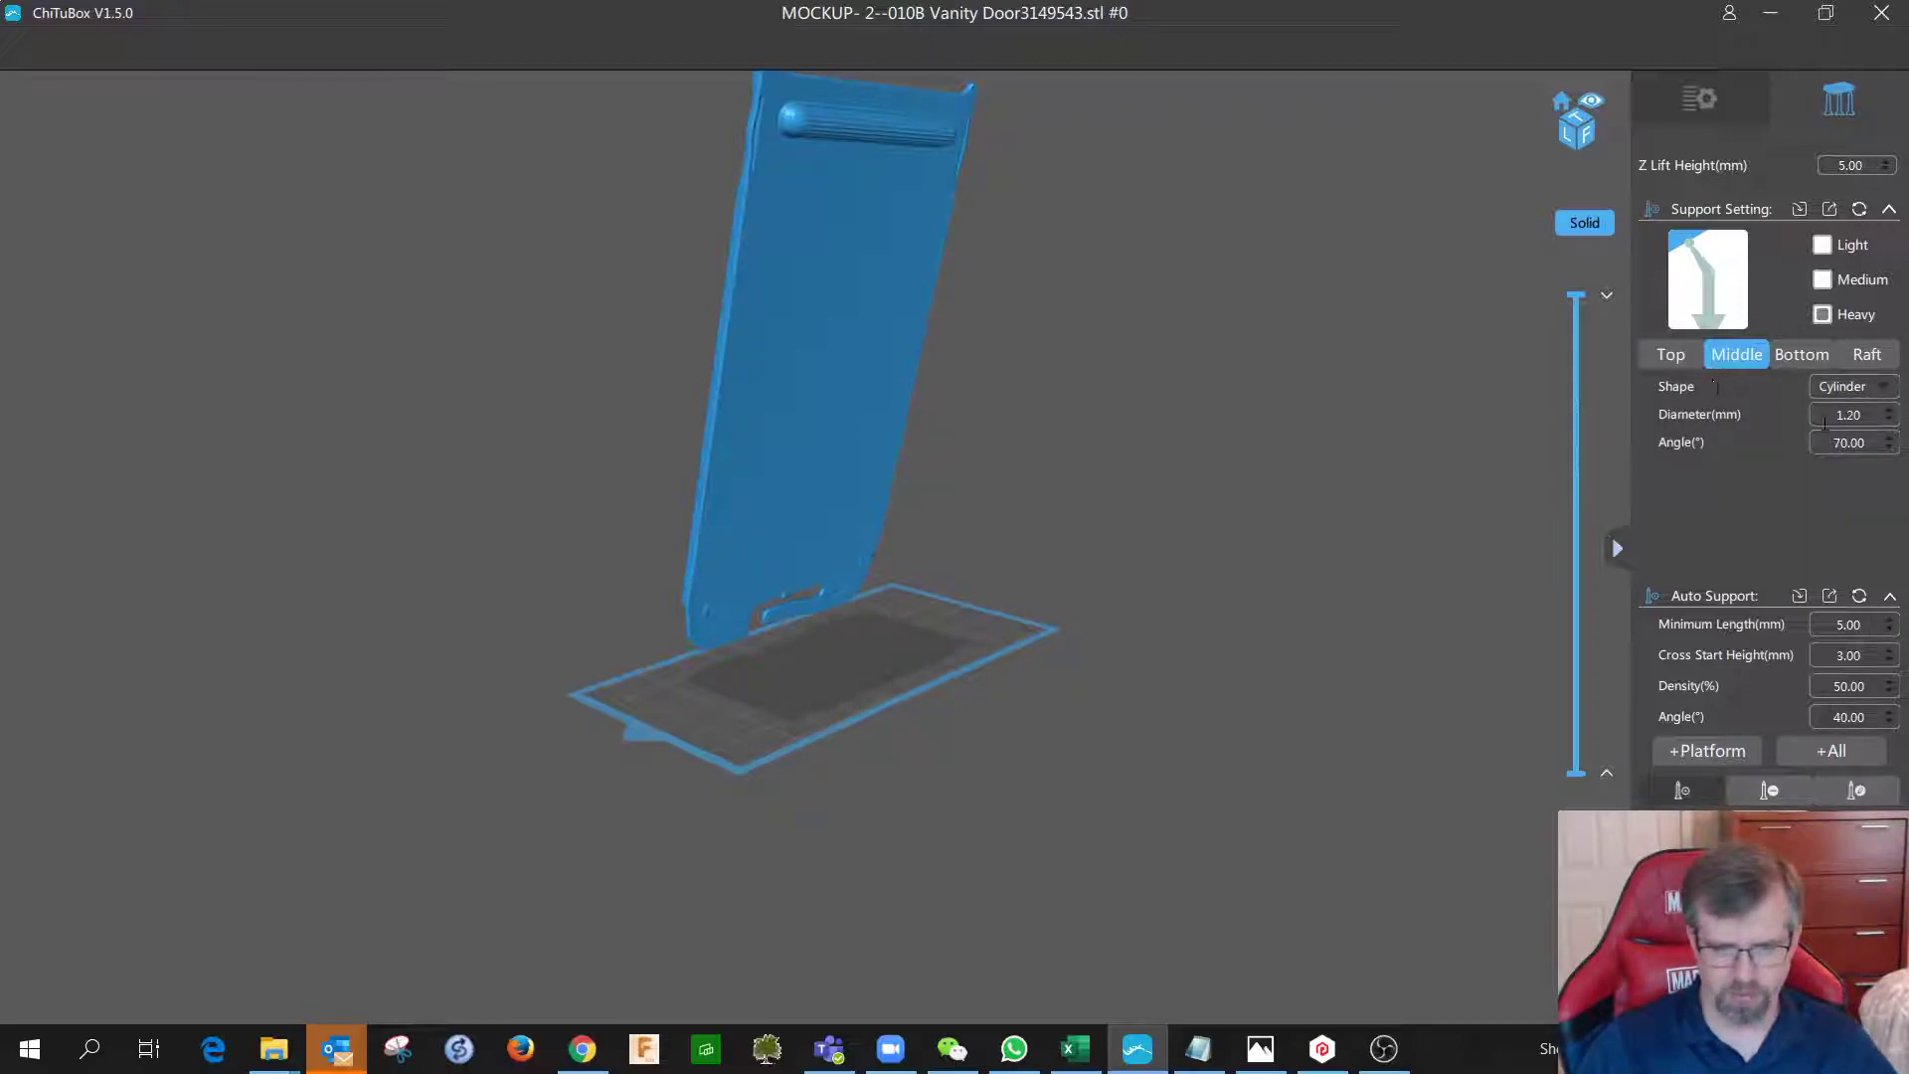
{"action": "left_click", "coordinate": [1800, 360]}
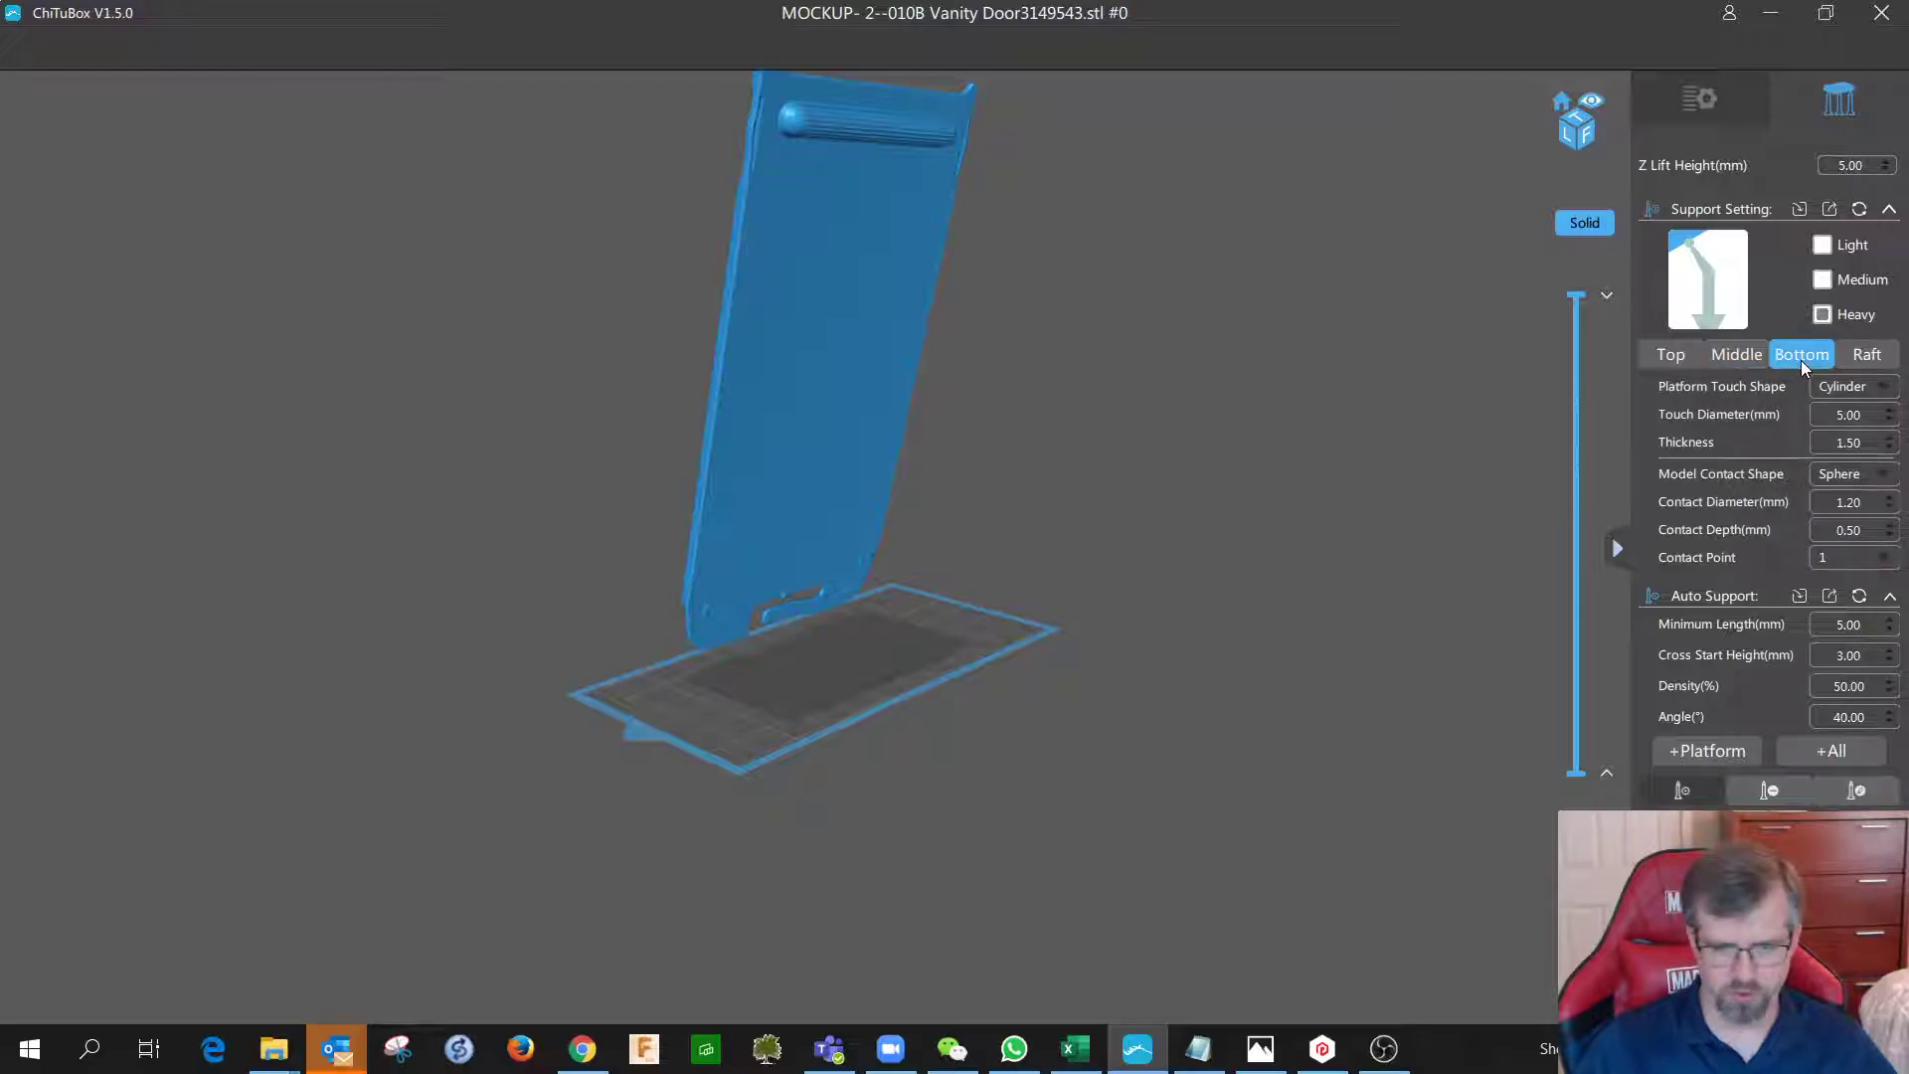
{"action": "left_click", "coordinate": [1865, 356]}
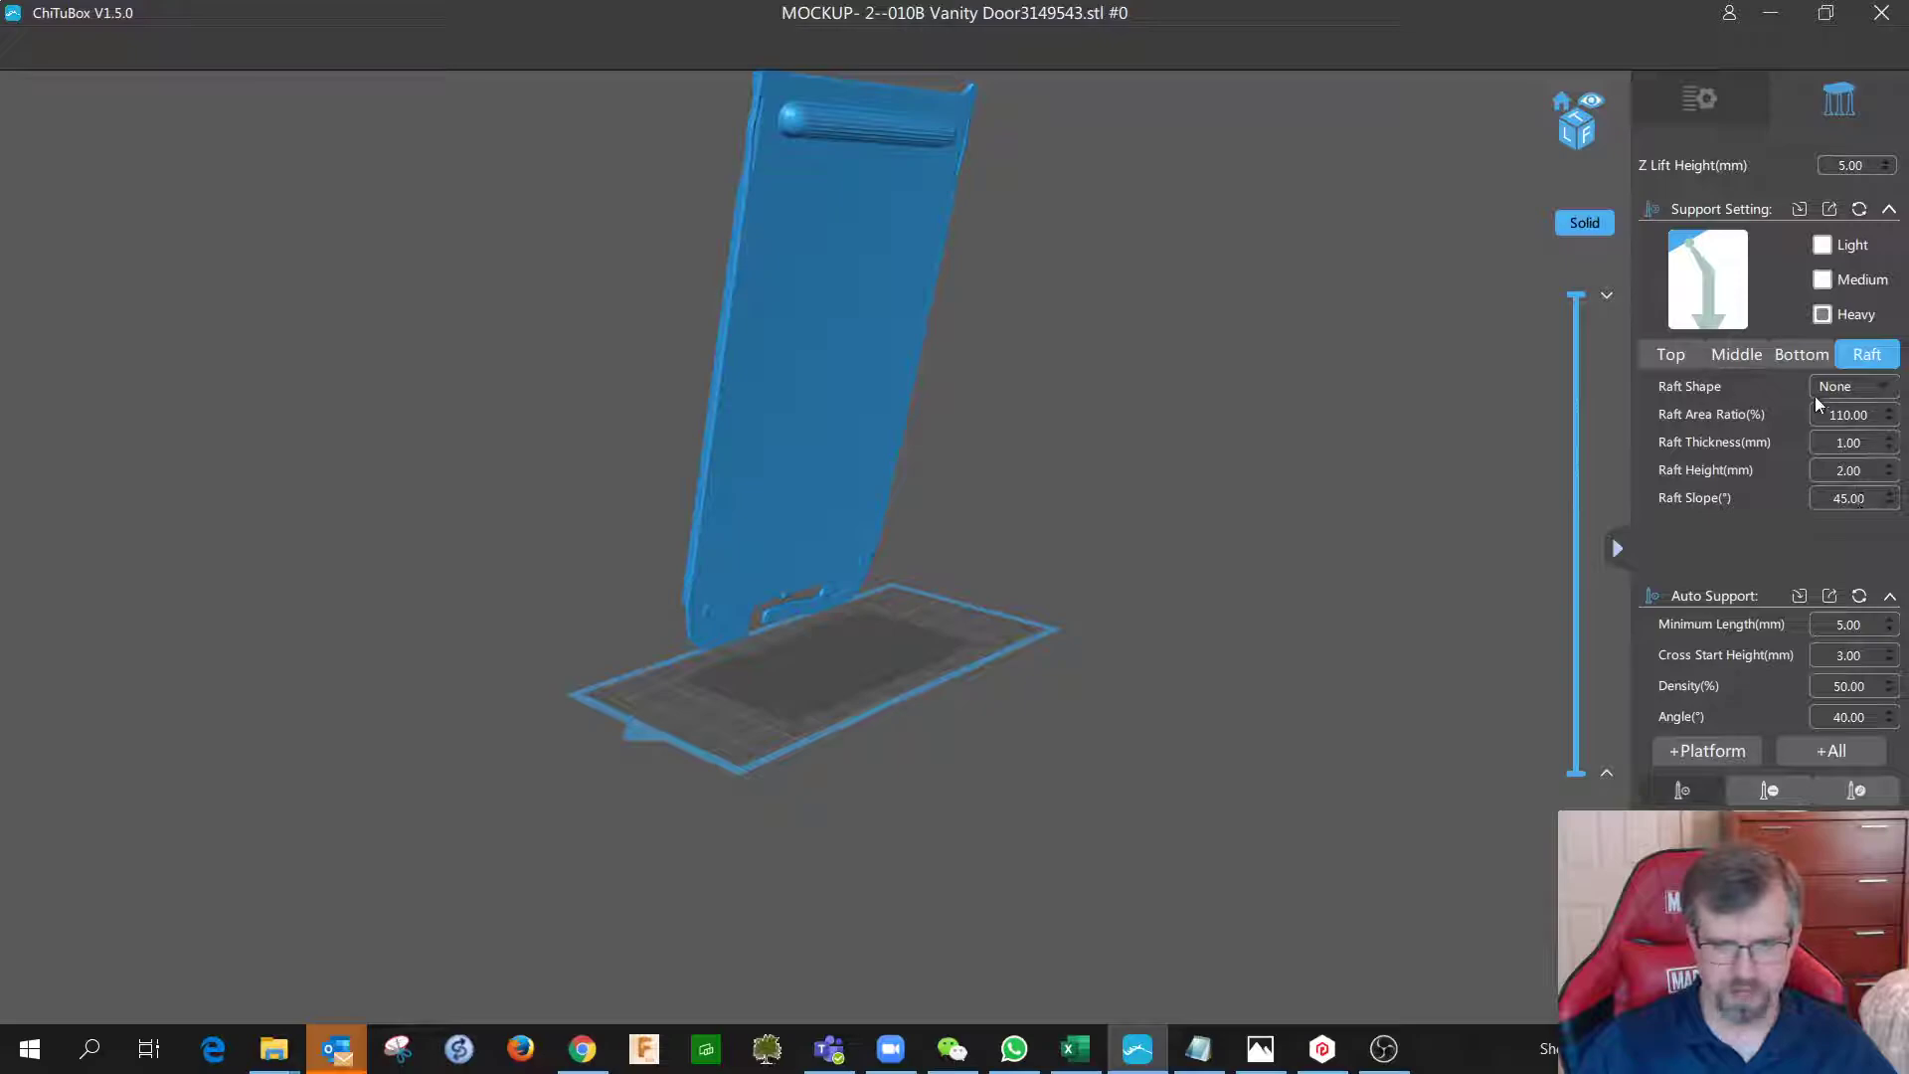
{"action": "left_click", "coordinate": [1672, 360]}
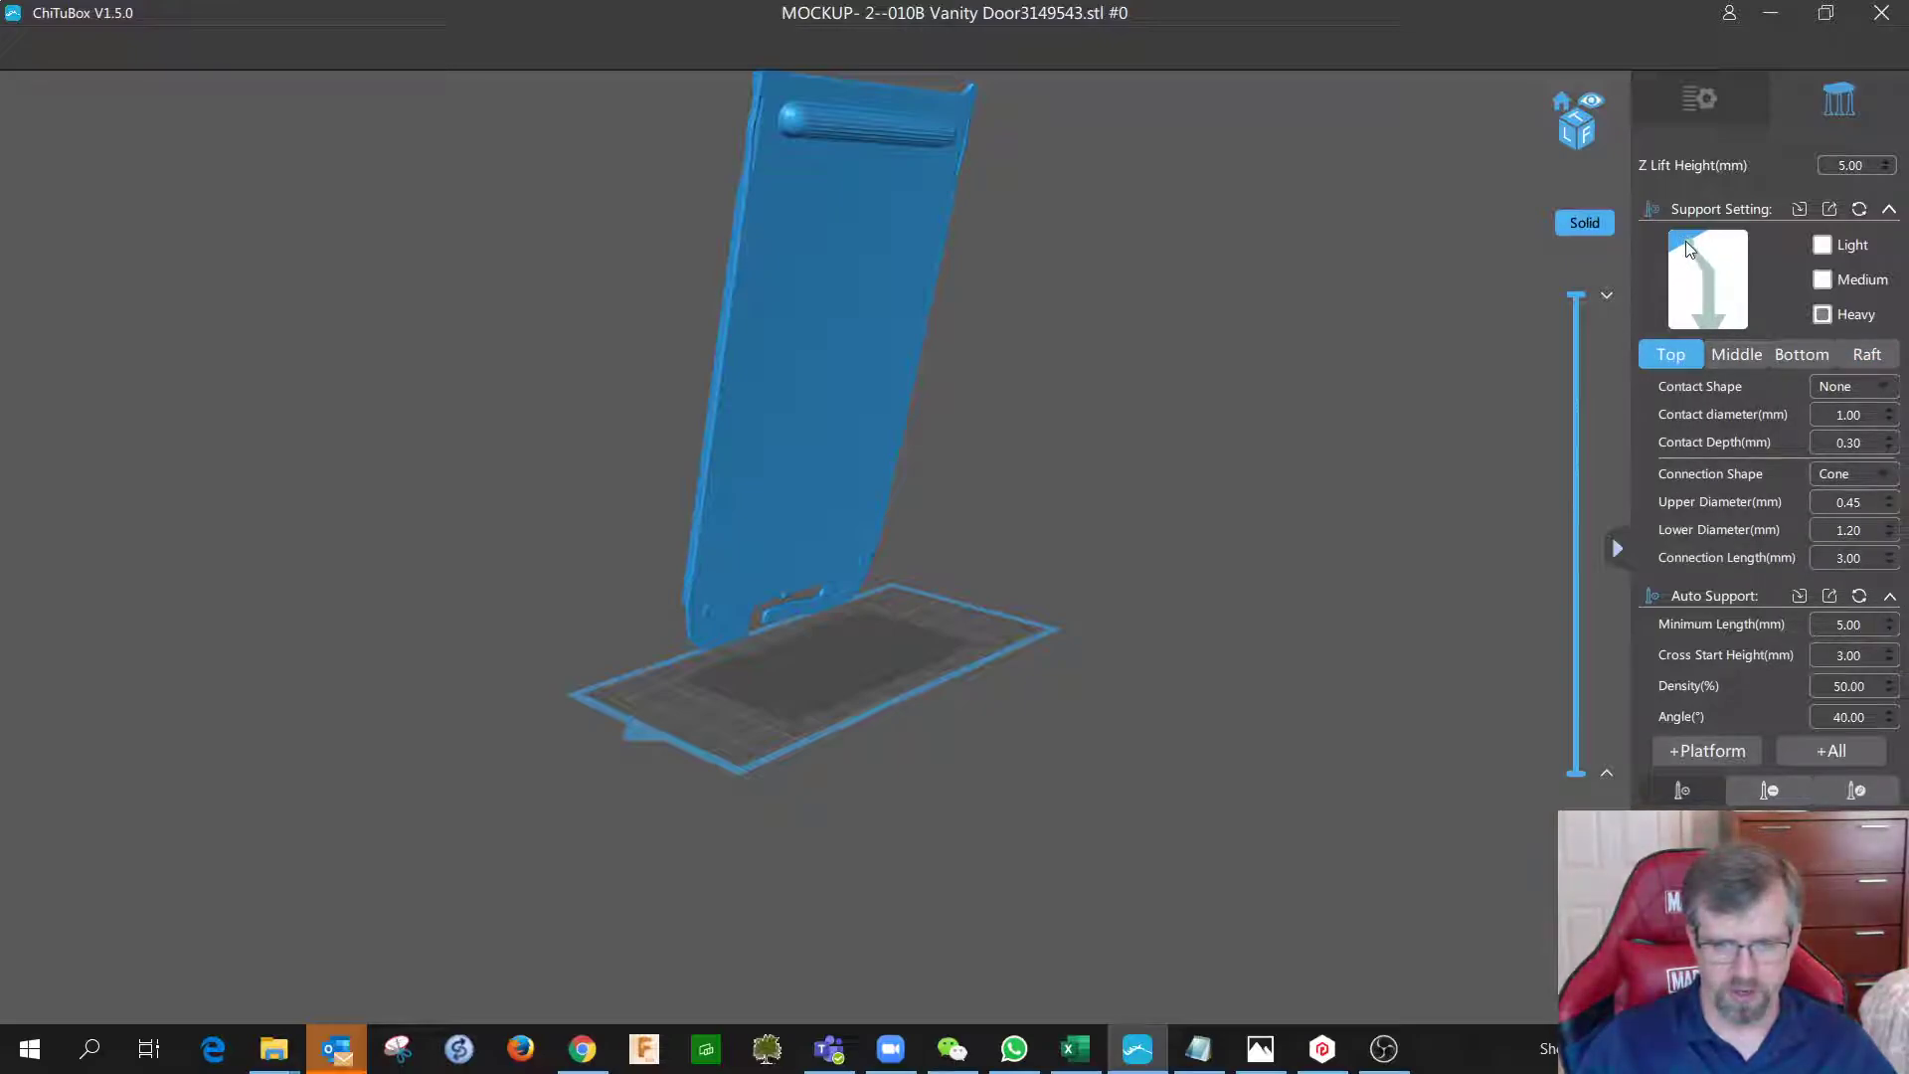
{"action": "left_click", "coordinate": [1730, 355]}
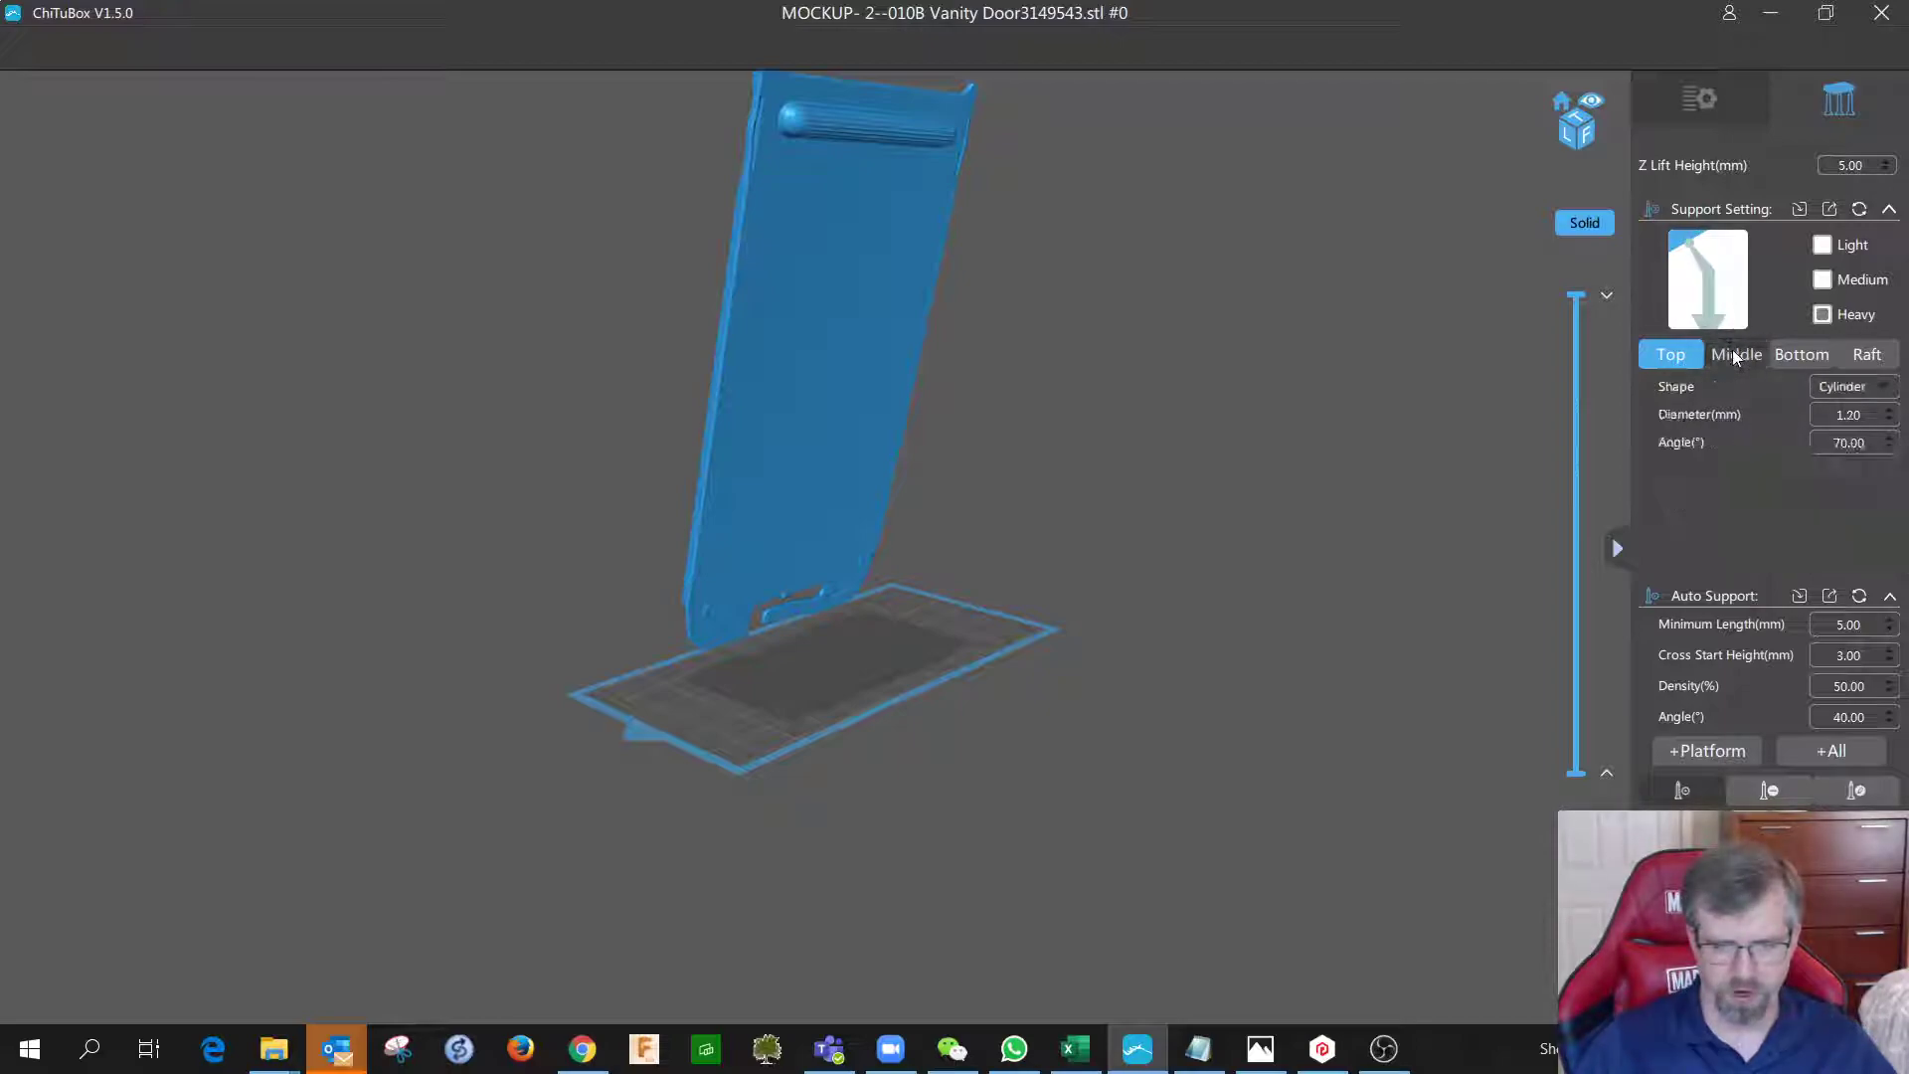
{"action": "left_click", "coordinate": [1785, 358]}
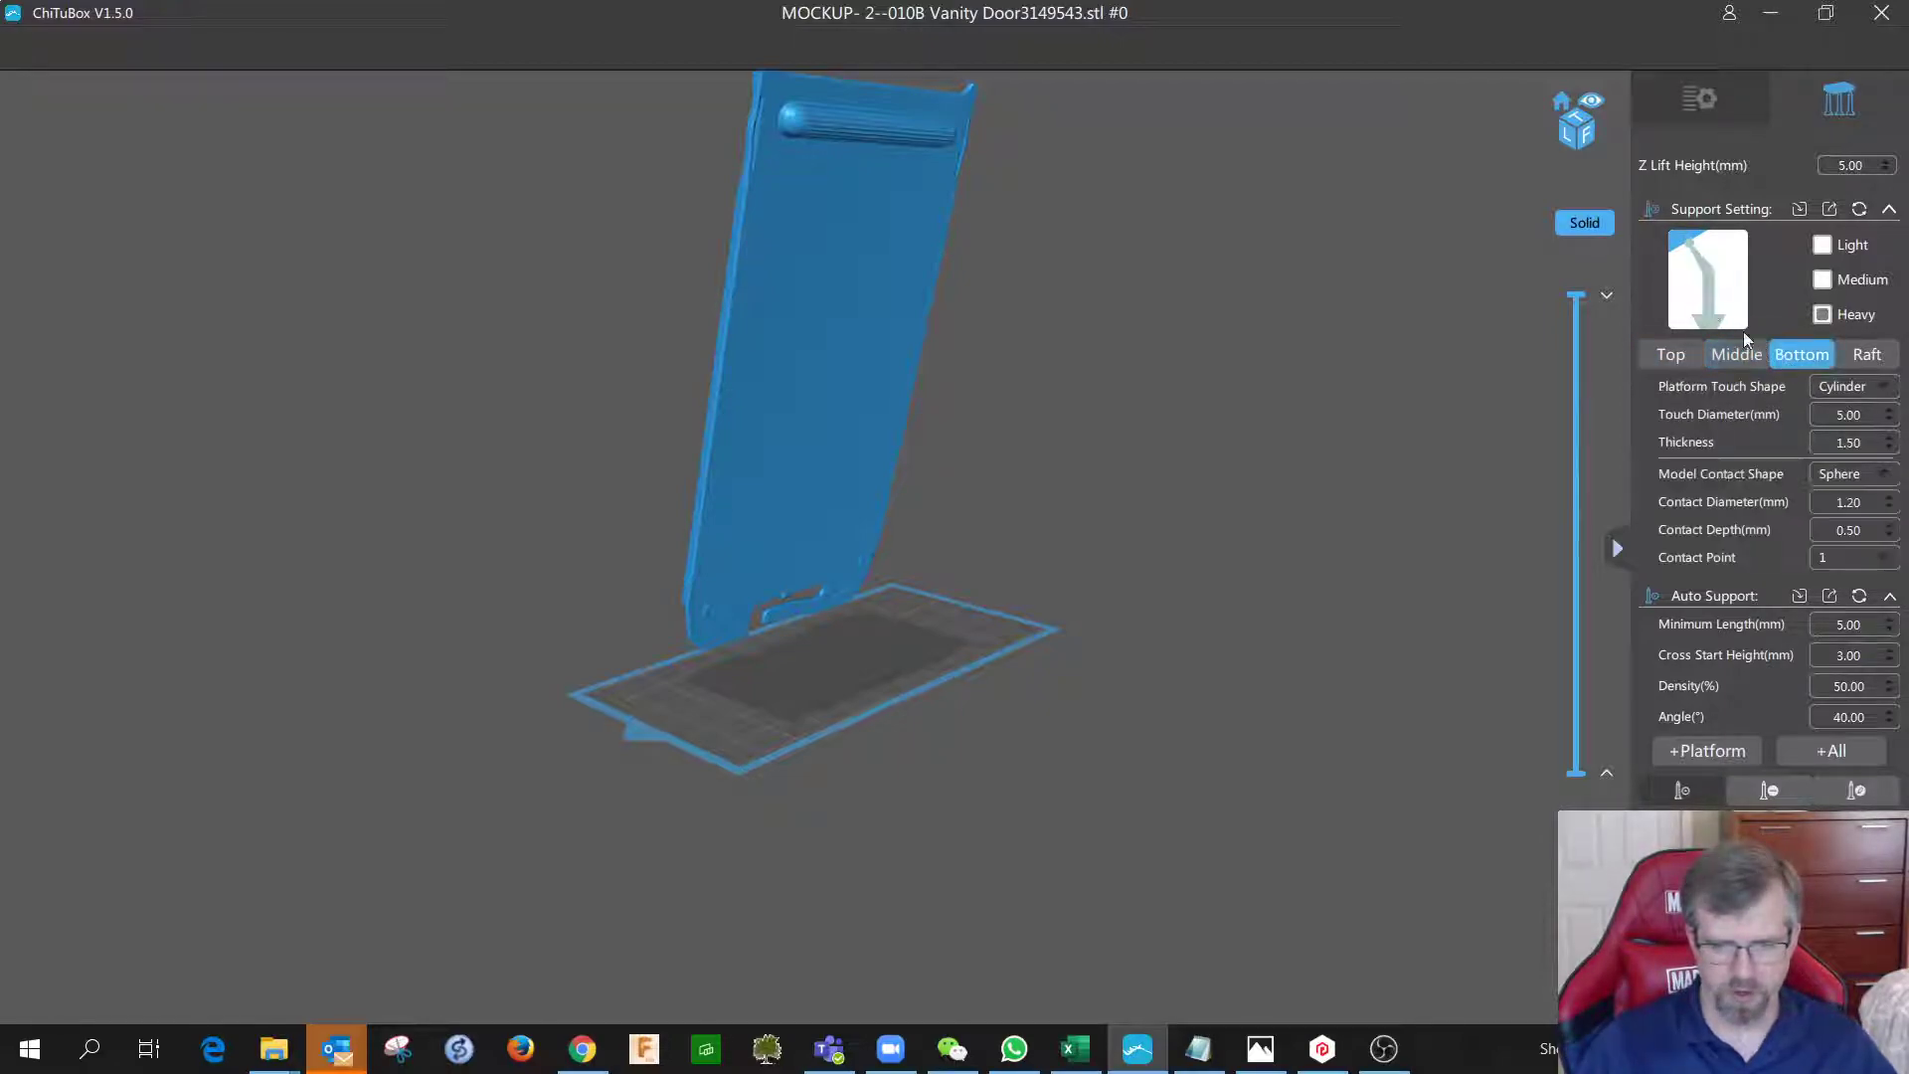
{"action": "left_click", "coordinate": [1866, 355]}
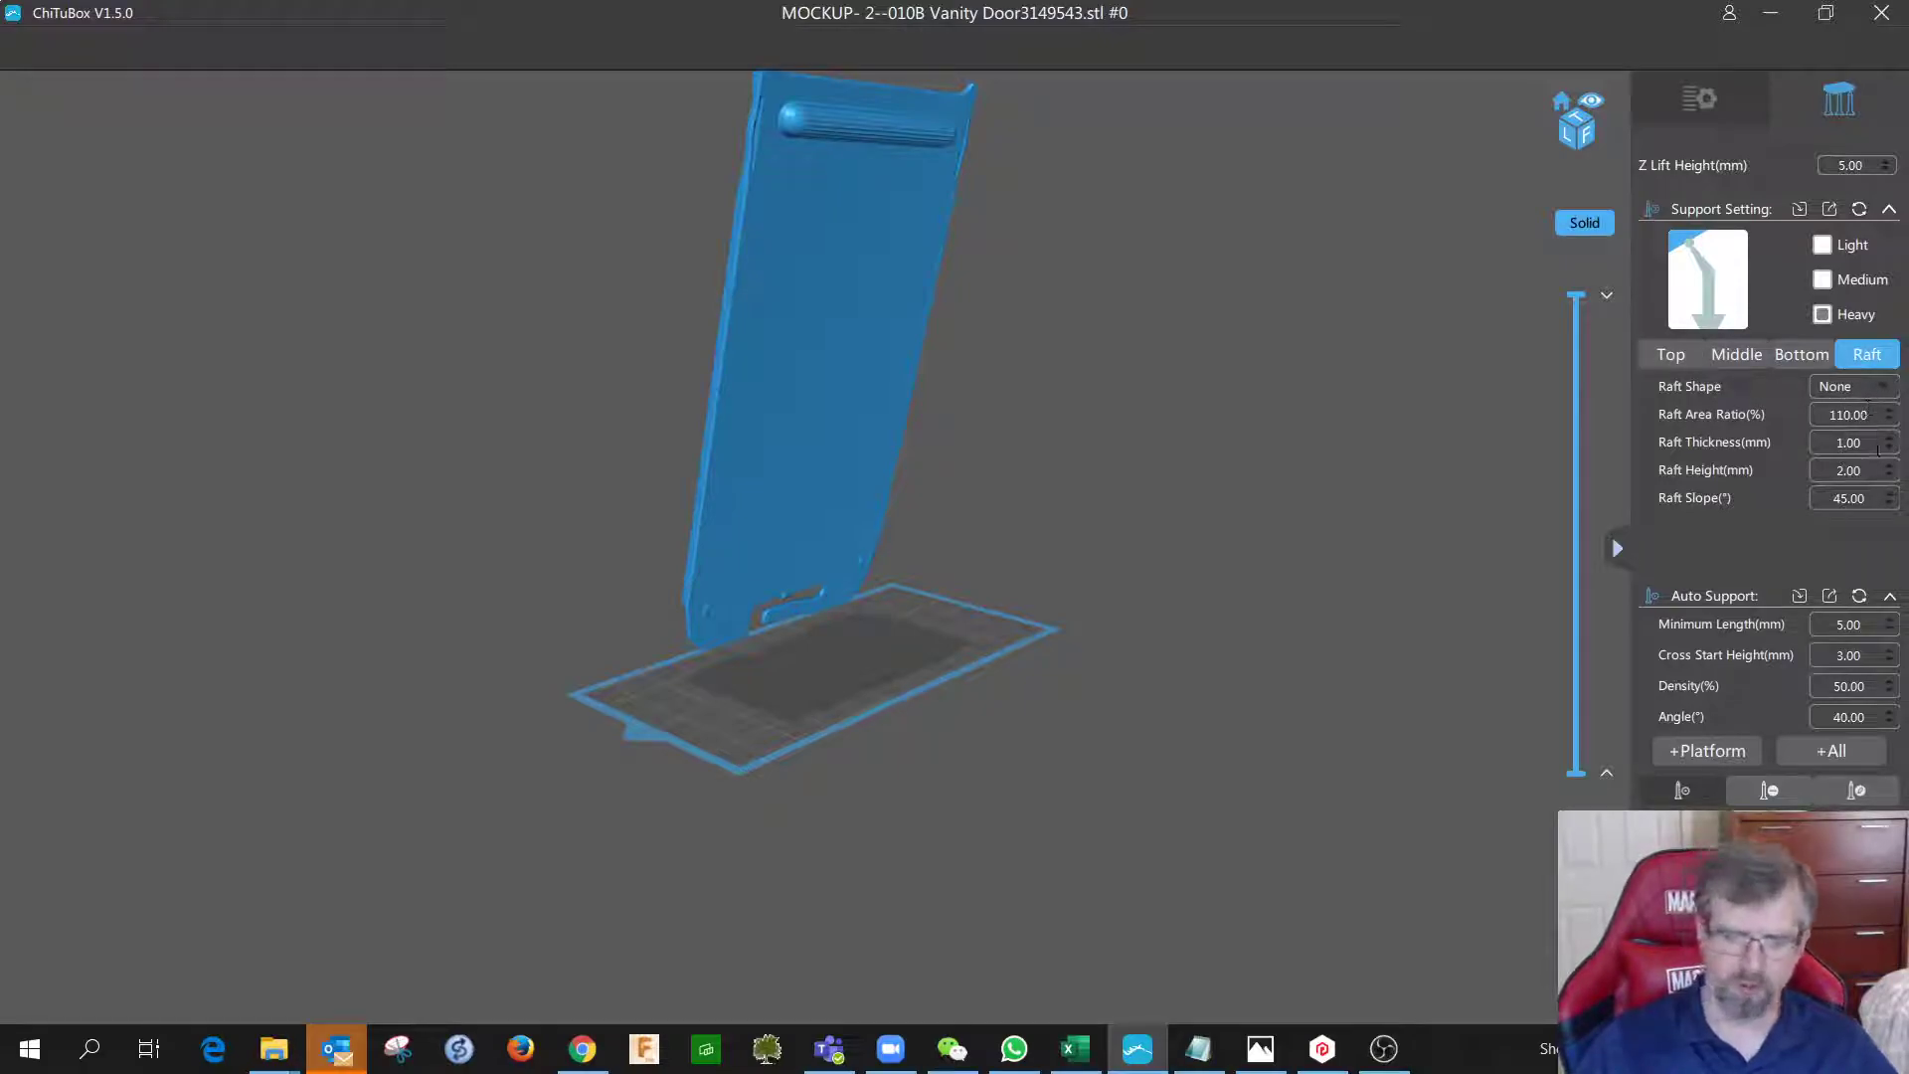
{"action": "left_click", "coordinate": [1674, 360]}
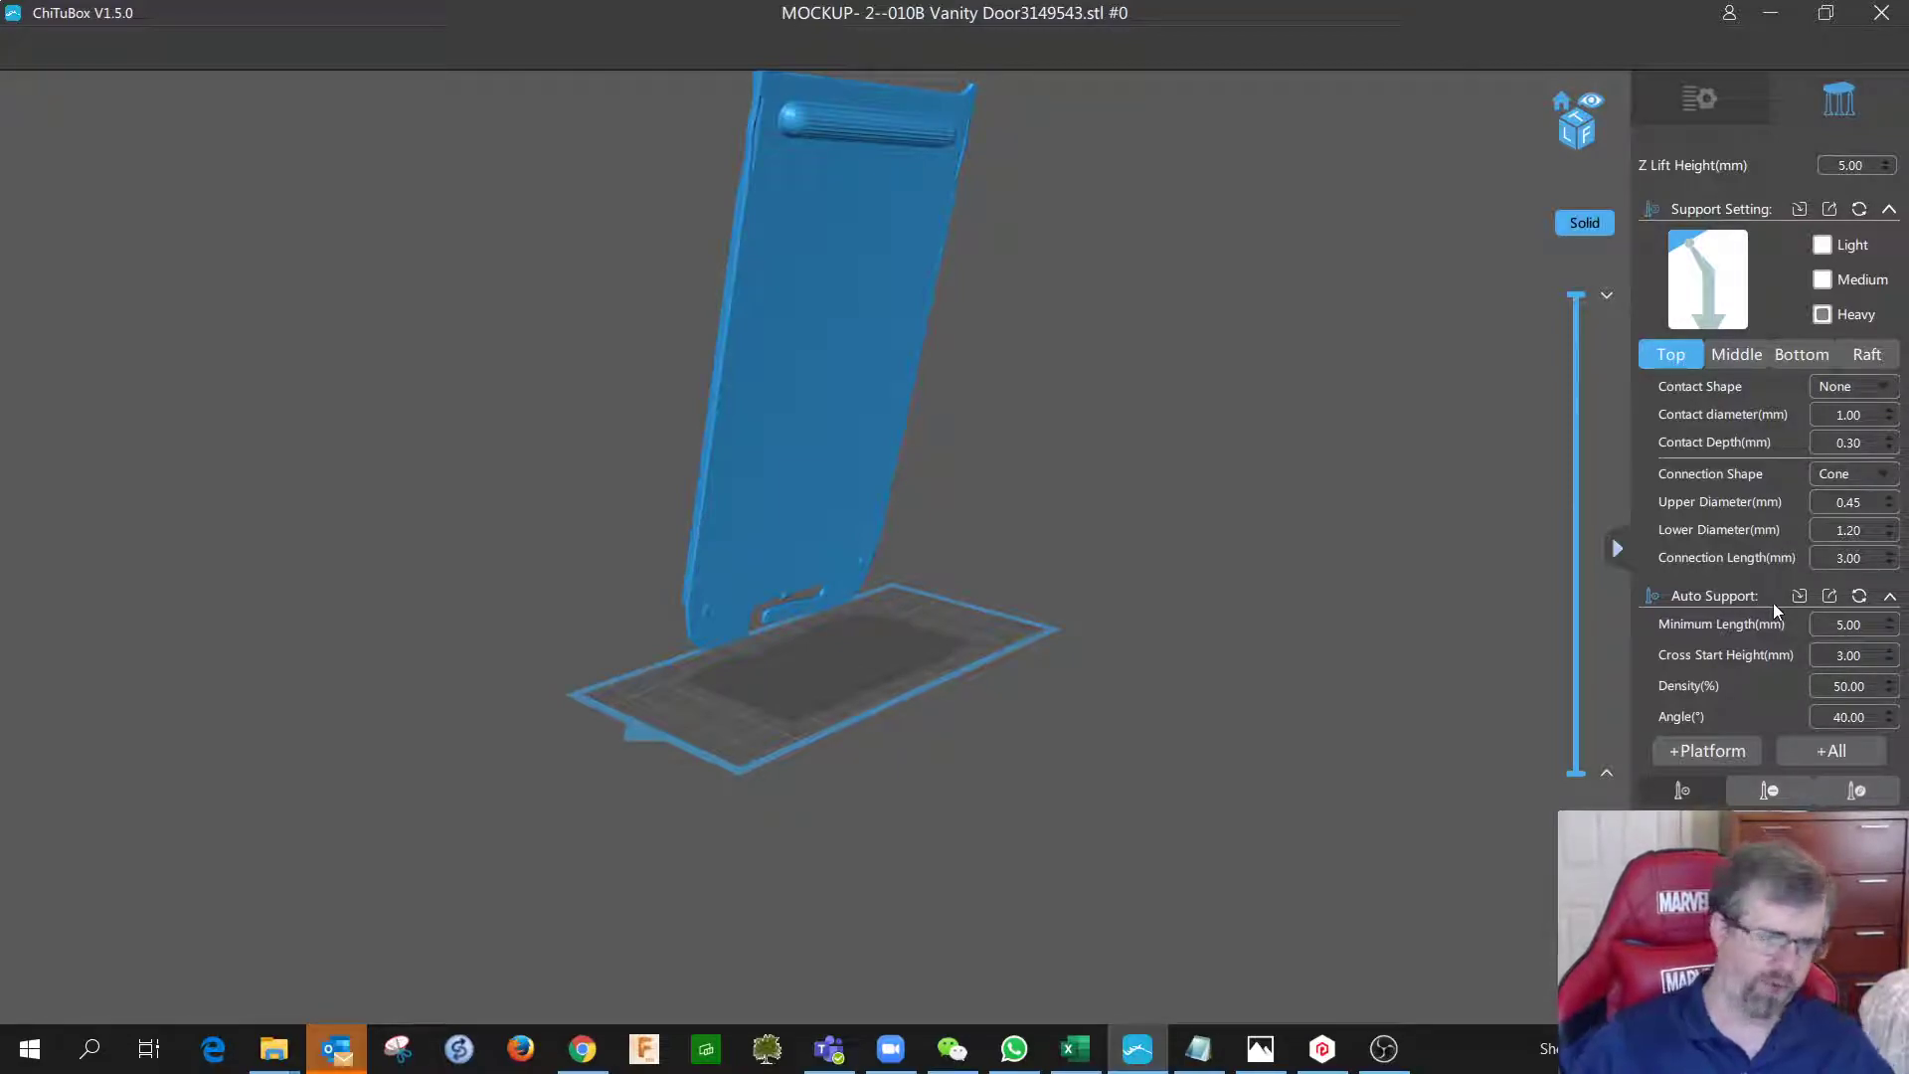
{"action": "left_click", "coordinate": [1764, 790]}
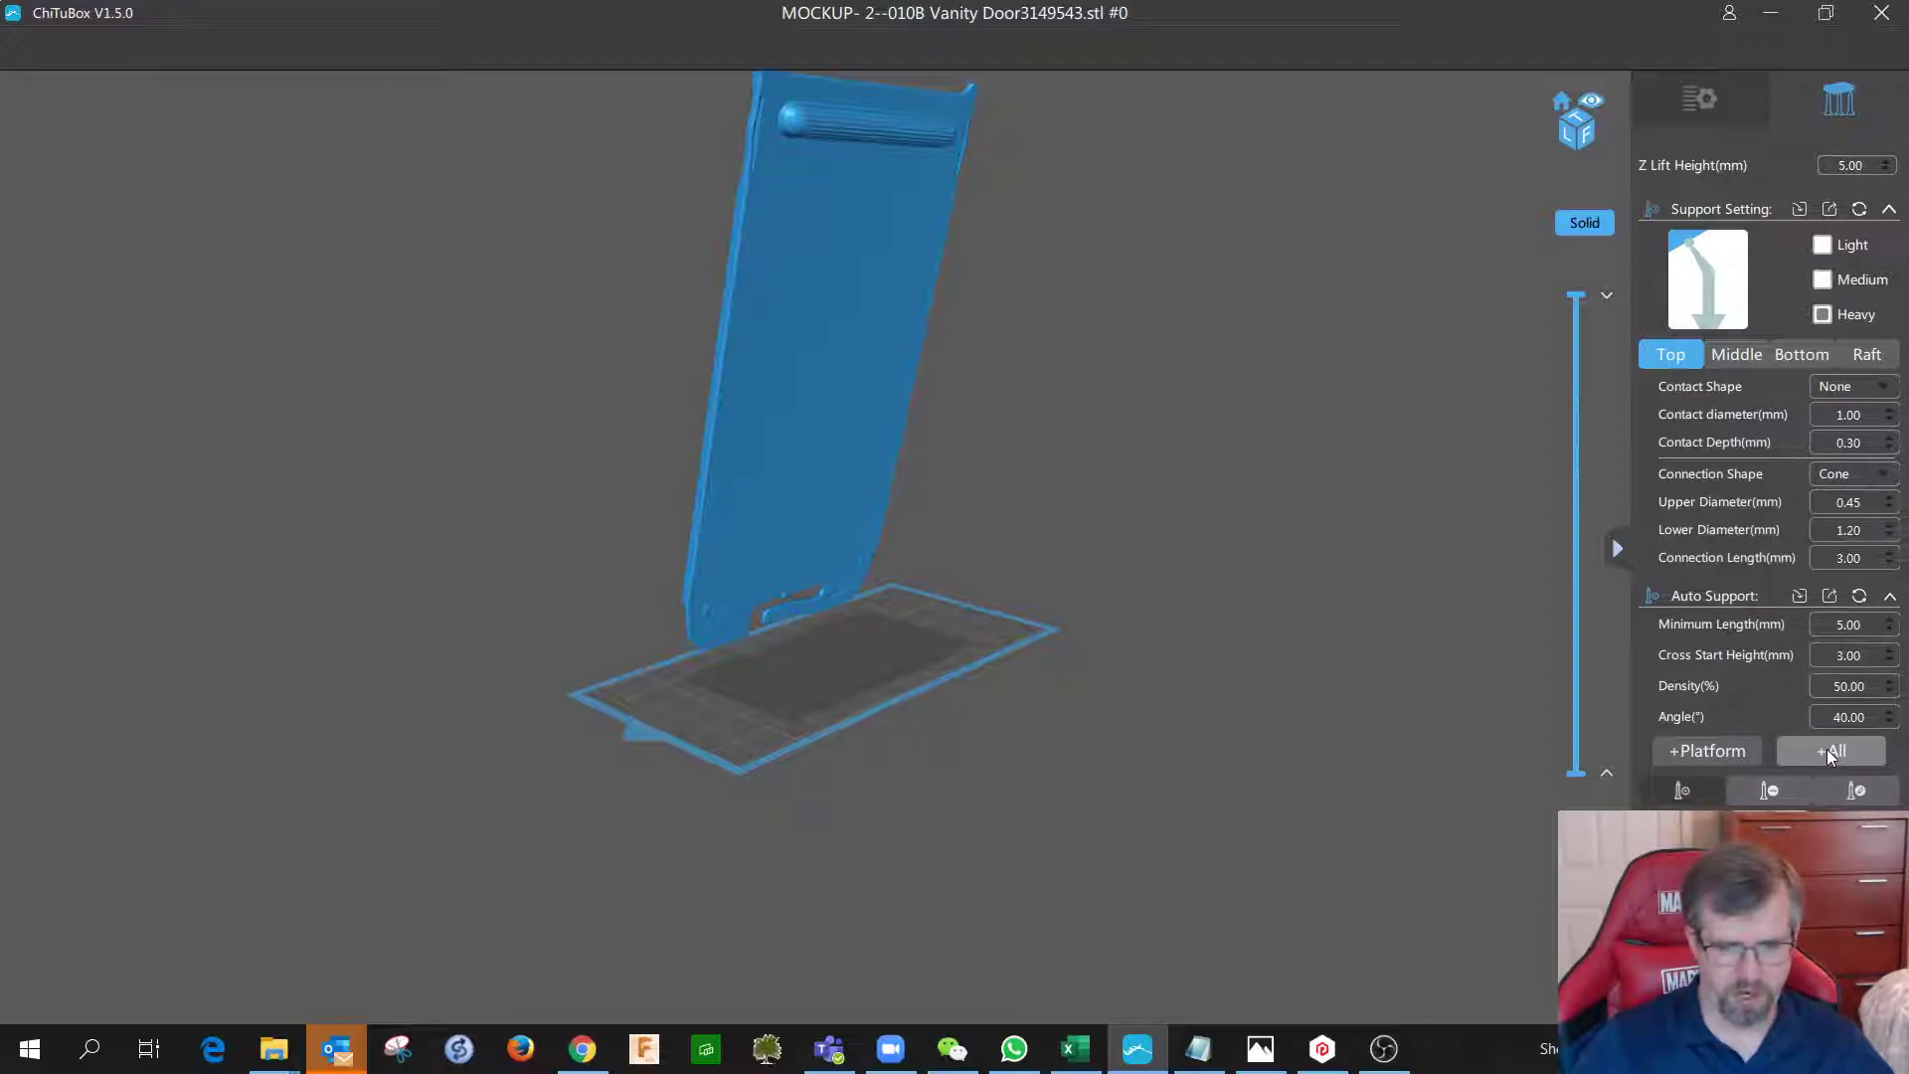
{"action": "right_click_drag", "start_coordinate": [1160, 611], "coordinate": [960, 558]}
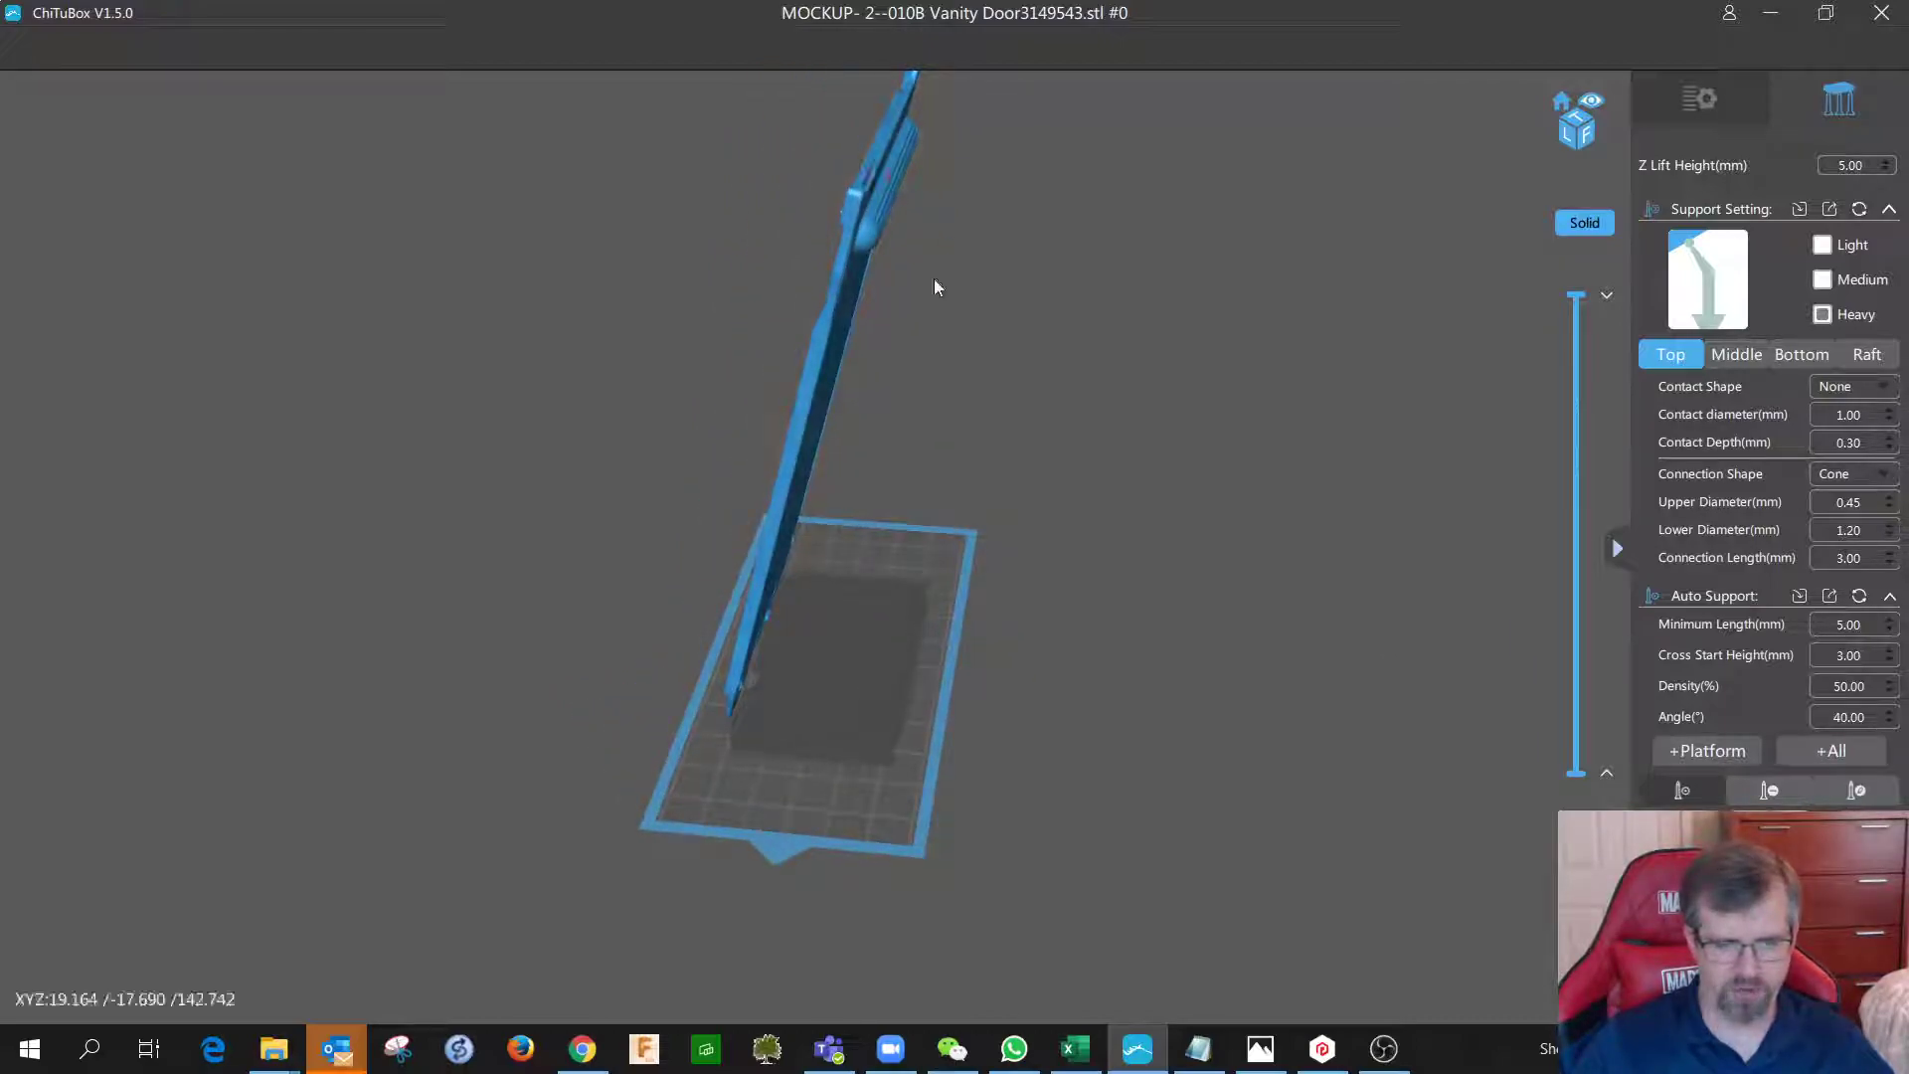
{"action": "right_click_drag", "start_coordinate": [848, 647], "coordinate": [751, 667]}
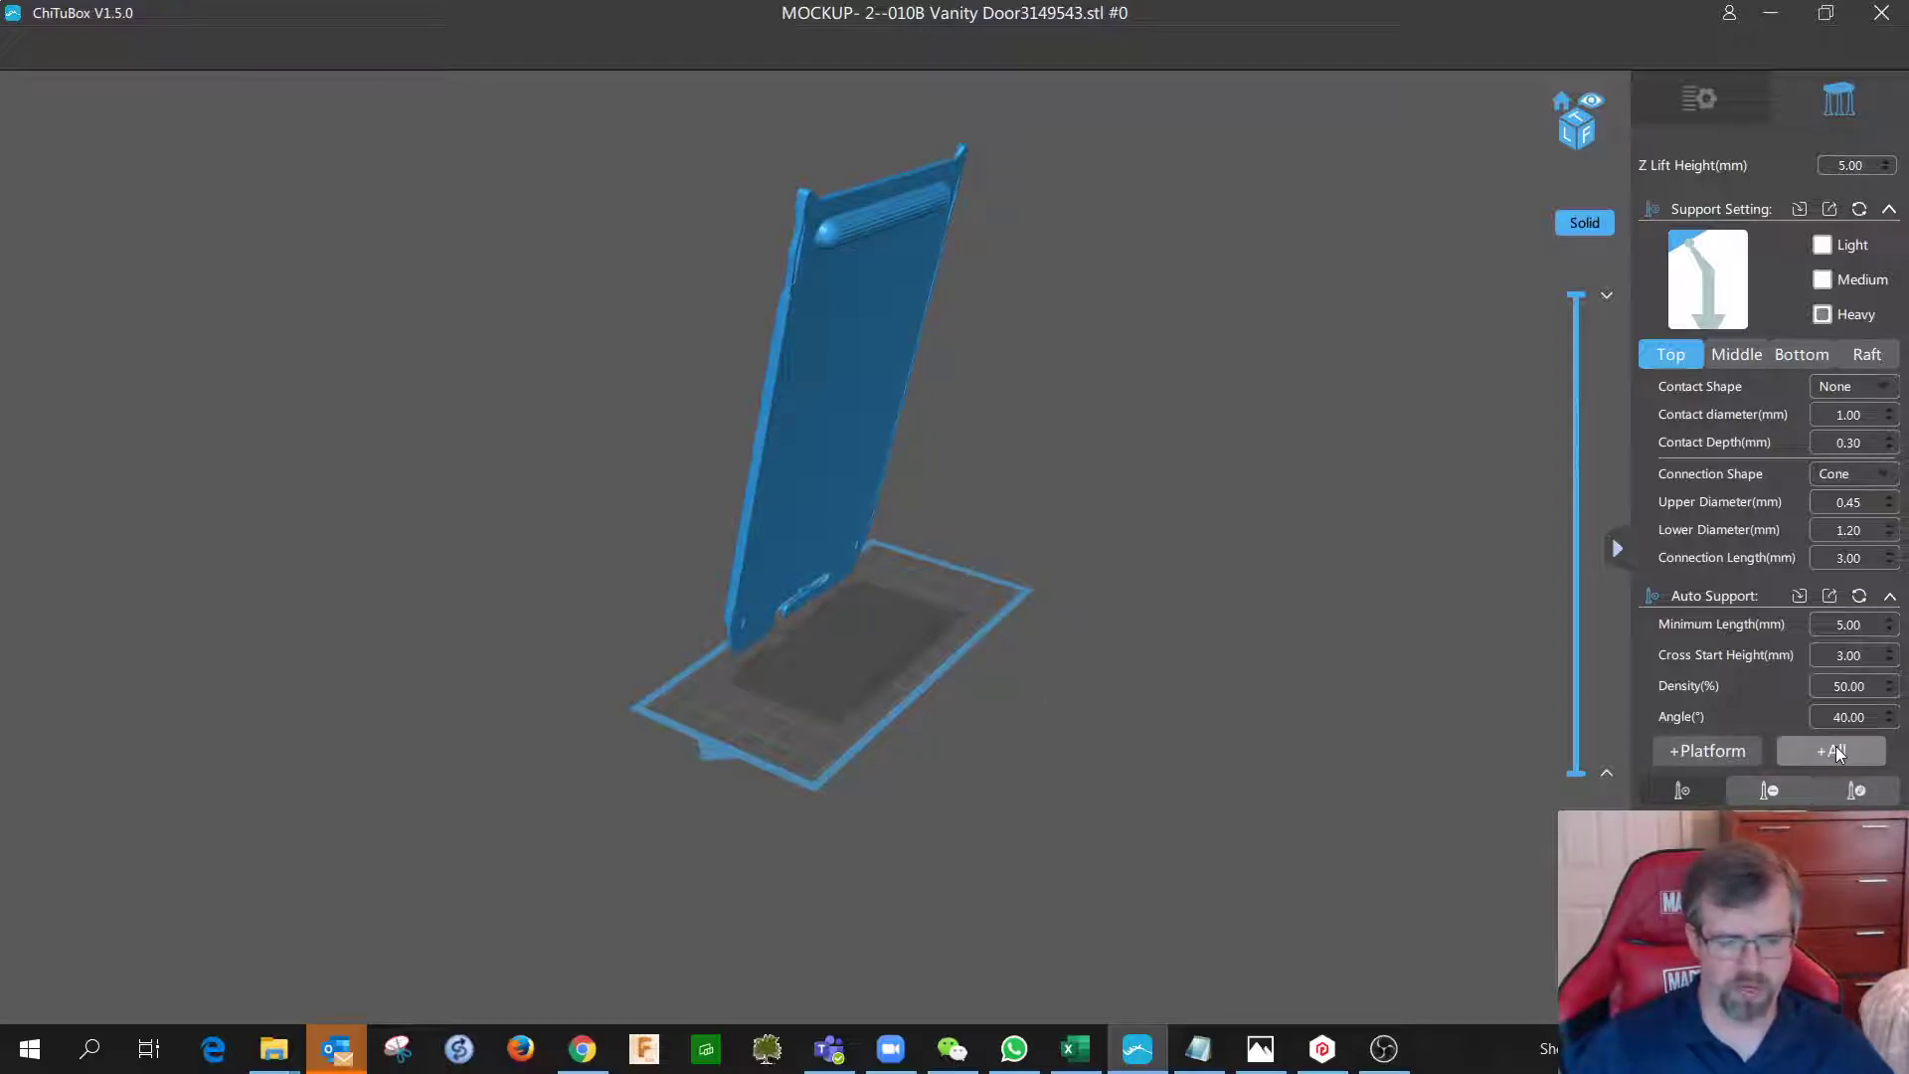
Leave the support settings and import the Block-3 model from the 320B Twang Countermeasure folder under Daimay.
{"action": "left_click", "coordinate": [1711, 99]}
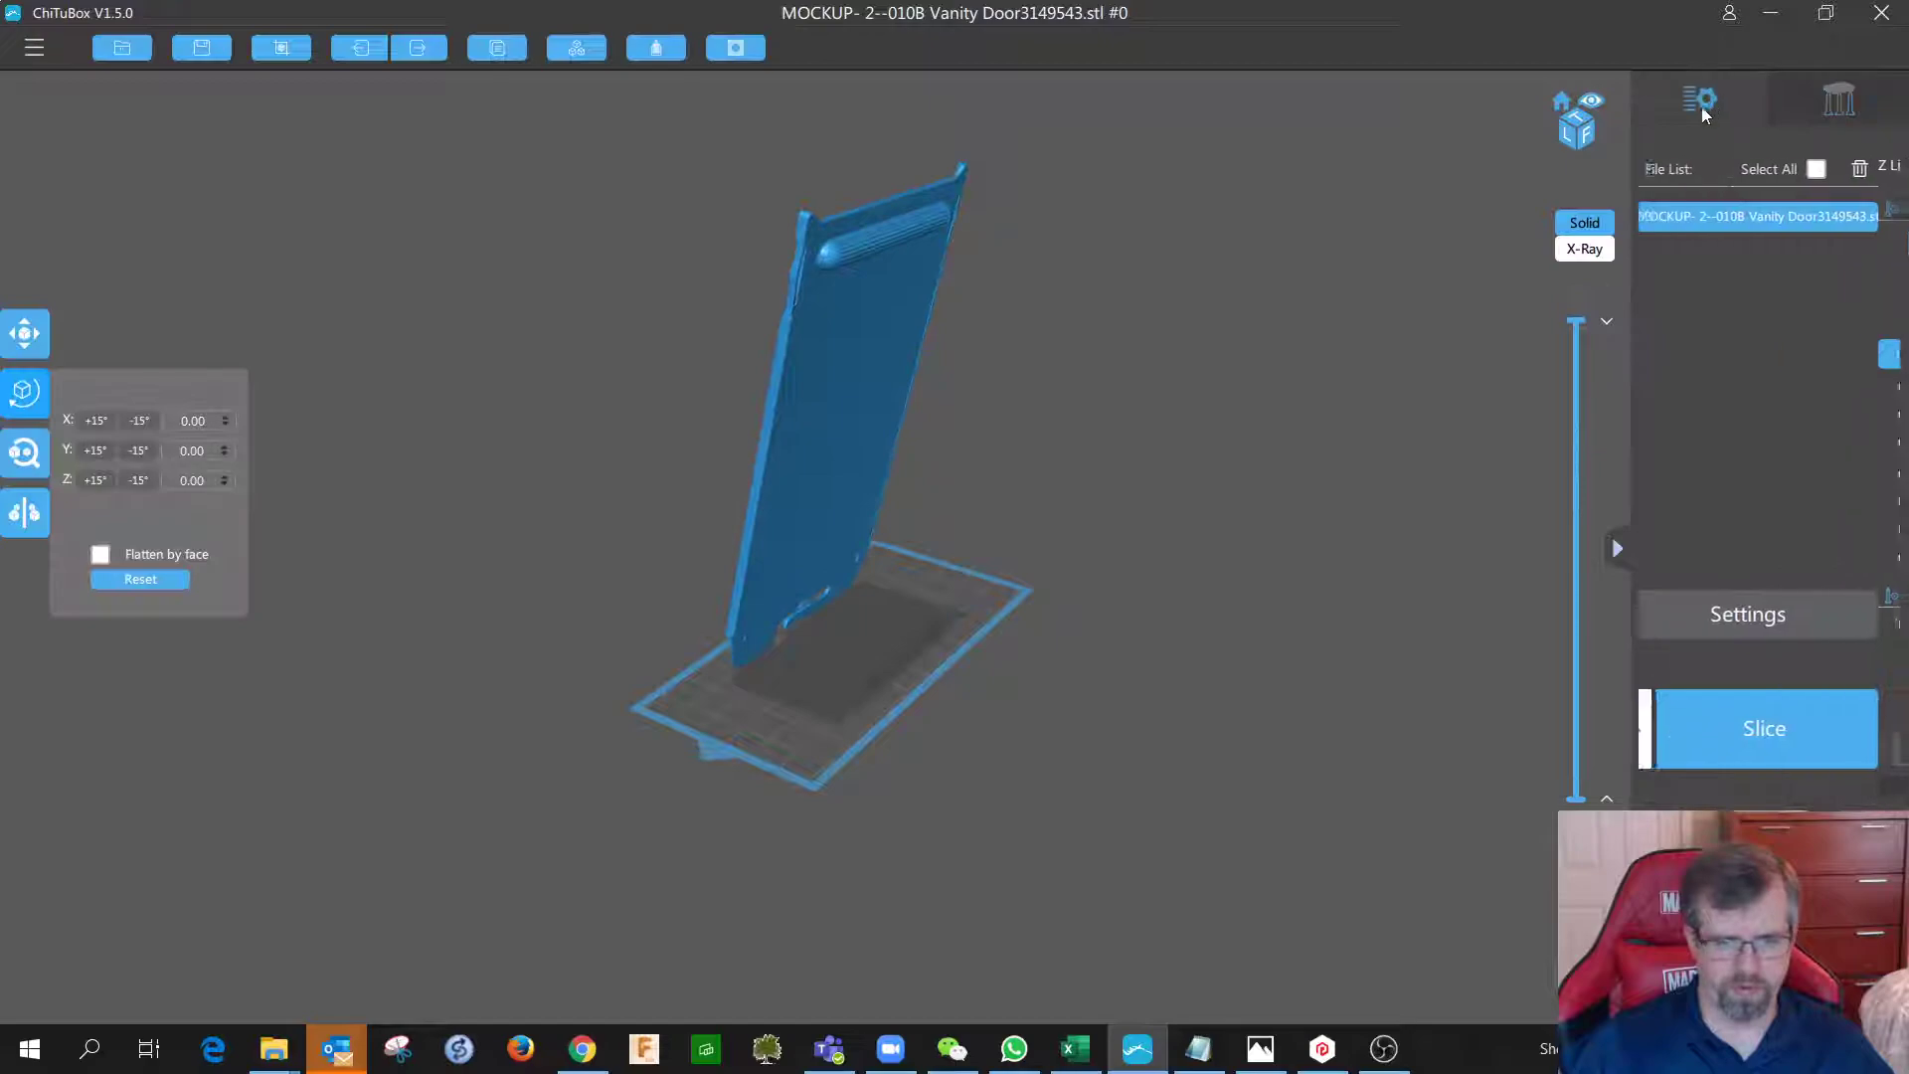
{"action": "left_click", "coordinate": [122, 50]}
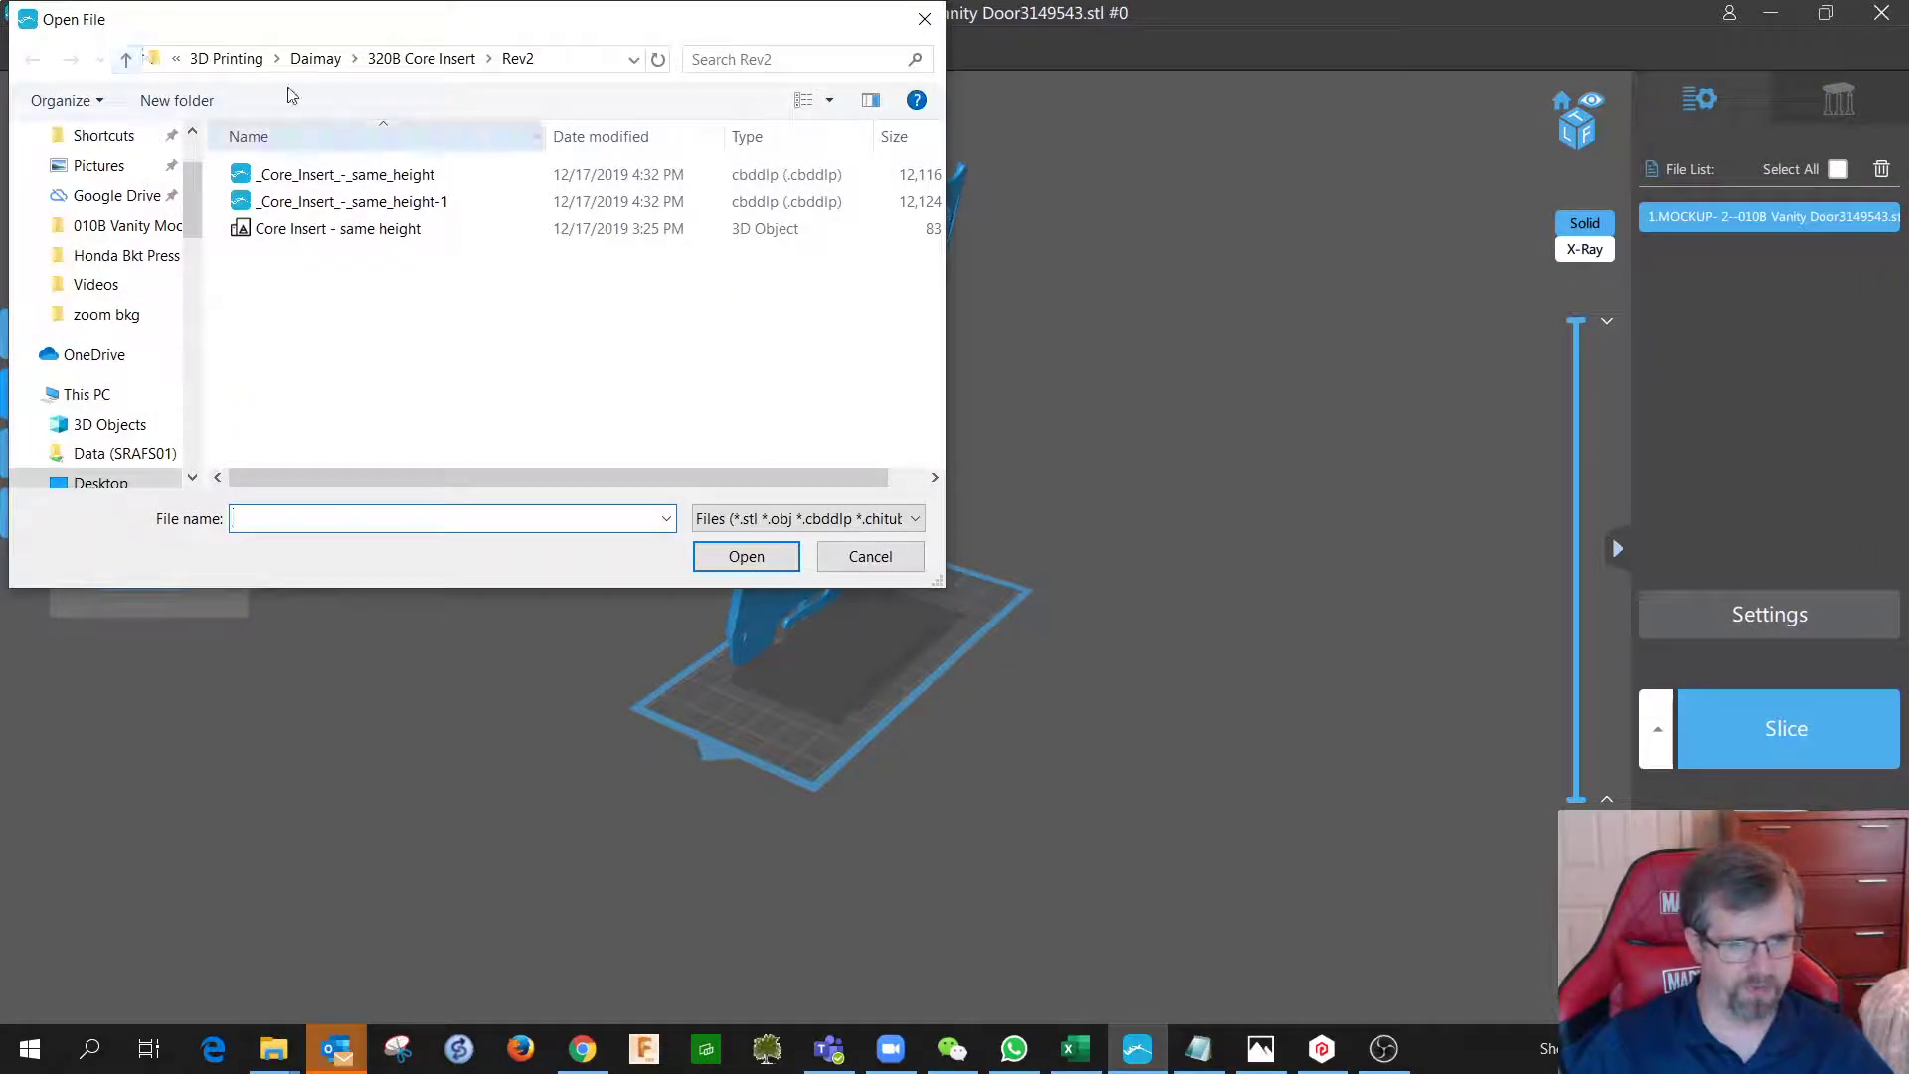
{"action": "left_click", "coordinate": [313, 58]}
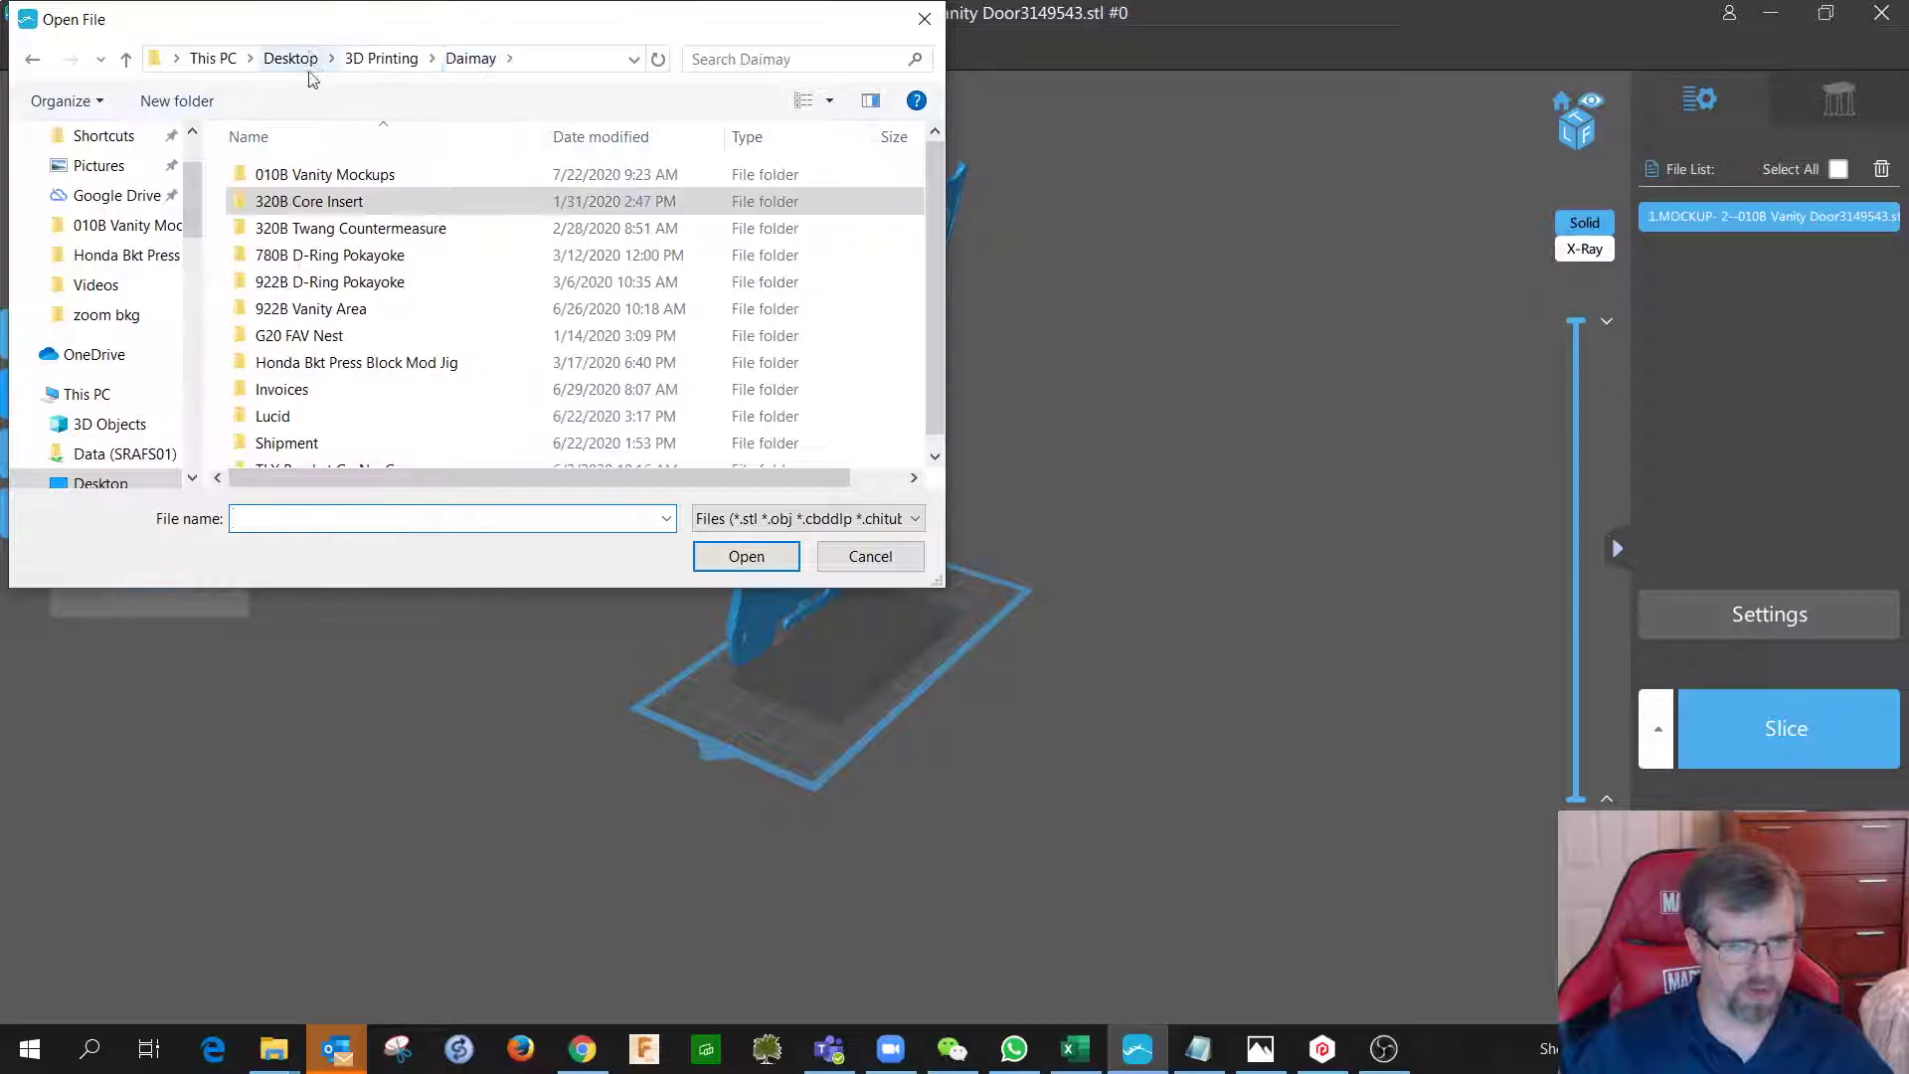
{"action": "double_click", "coordinate": [326, 228]}
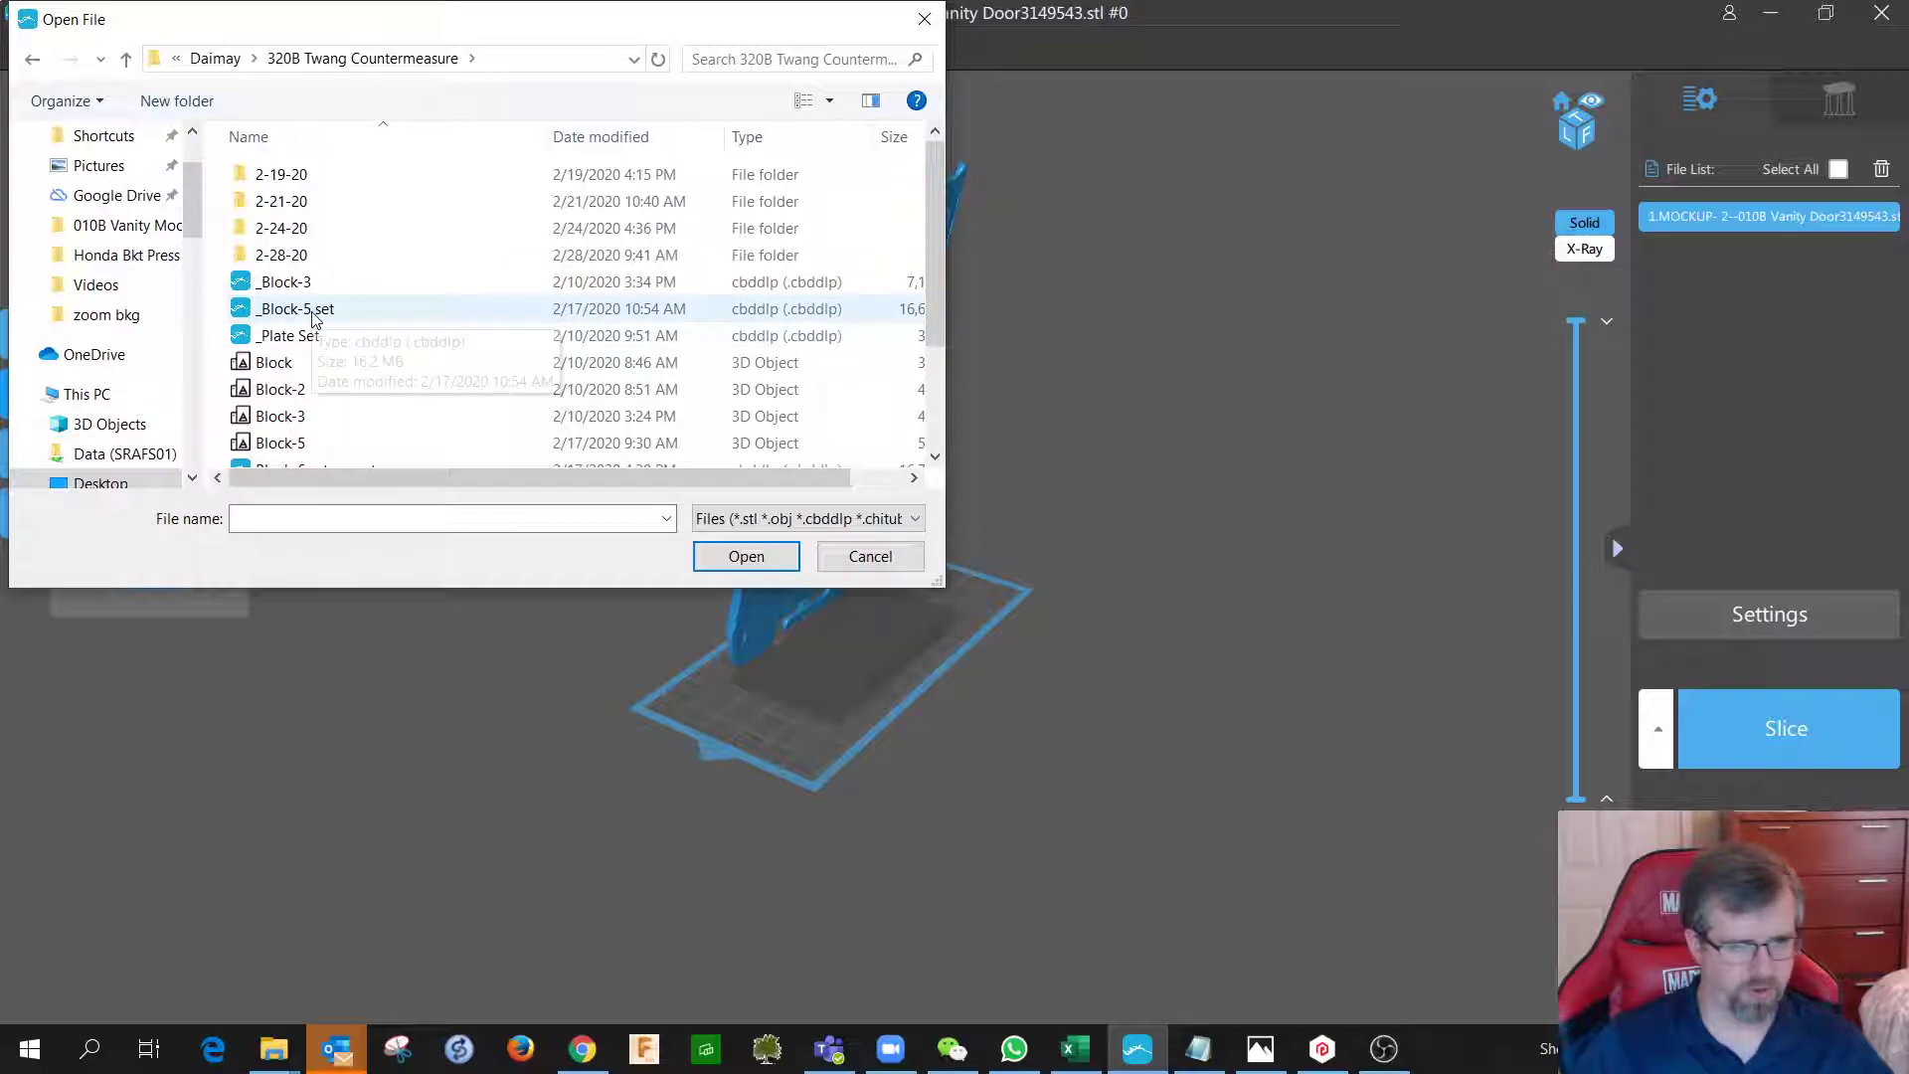
{"action": "left_click", "coordinate": [302, 422]}
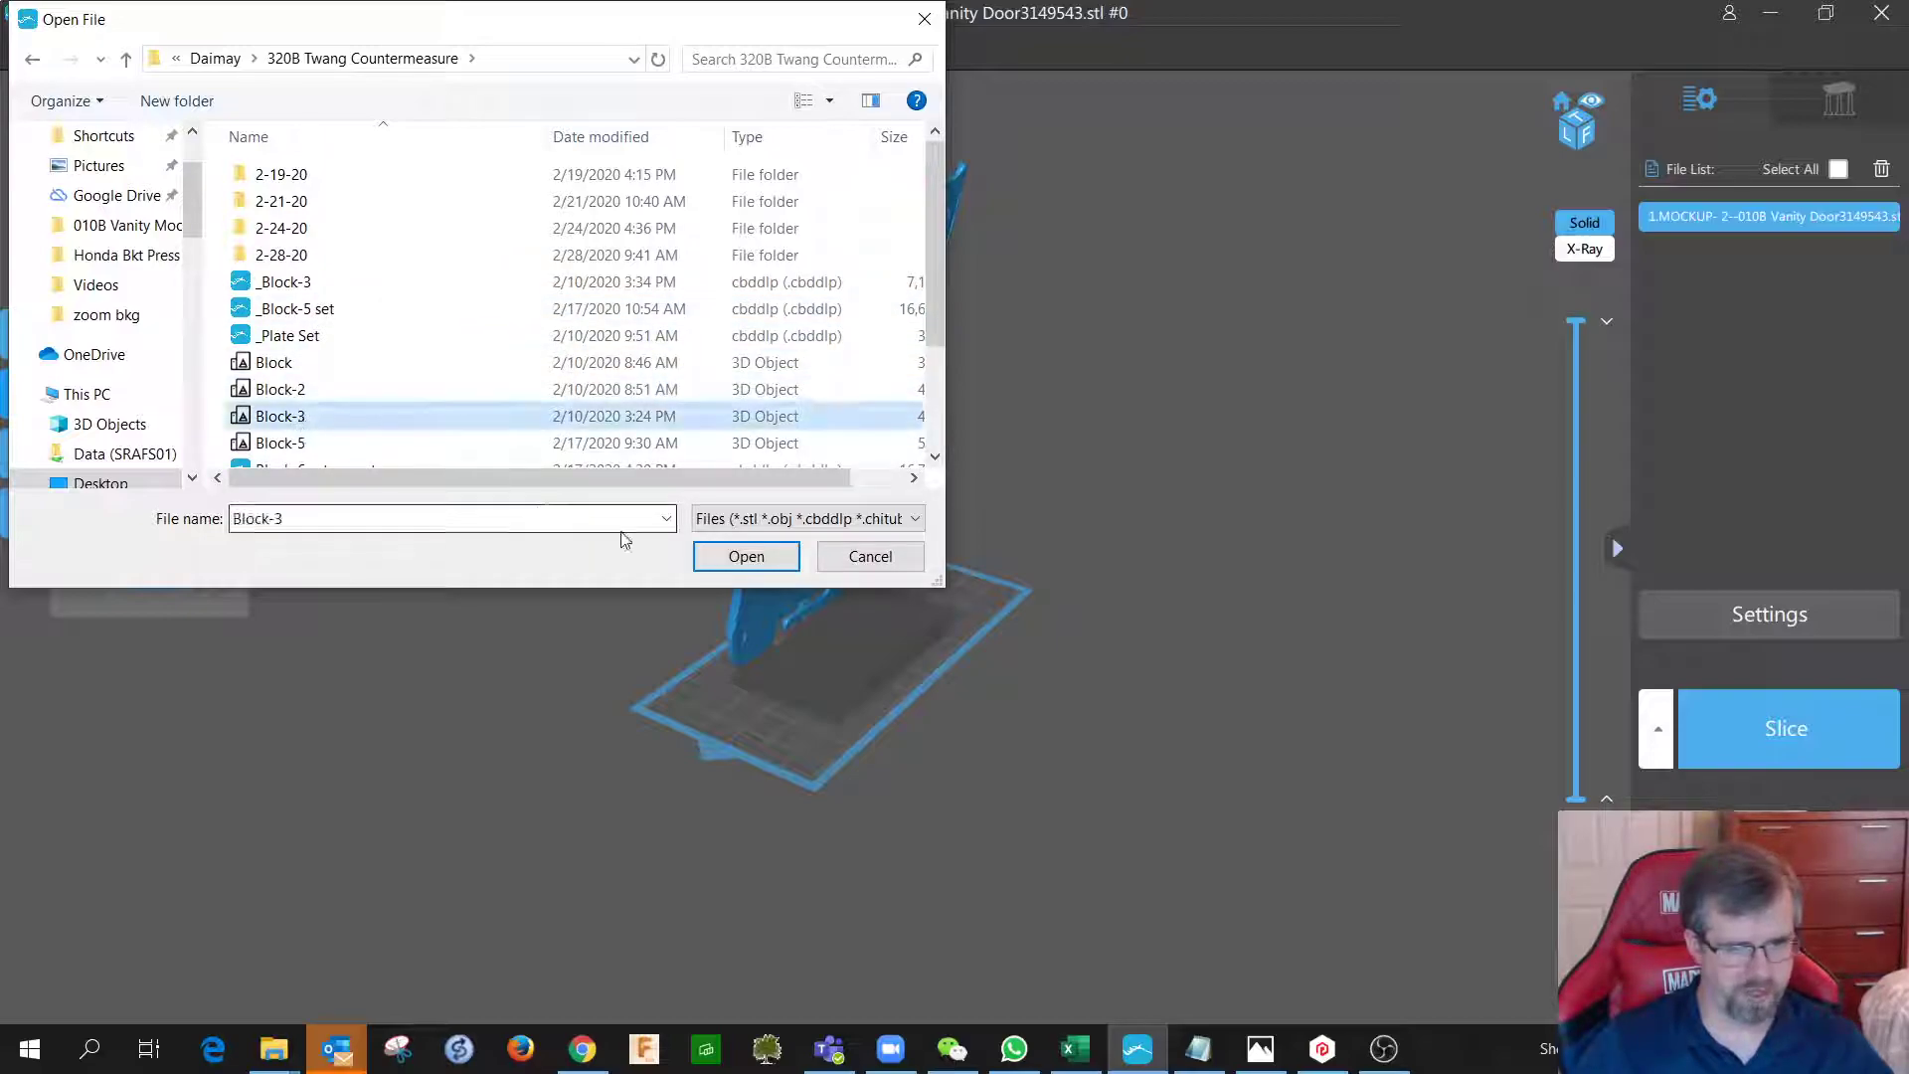
{"action": "left_click", "coordinate": [744, 556]}
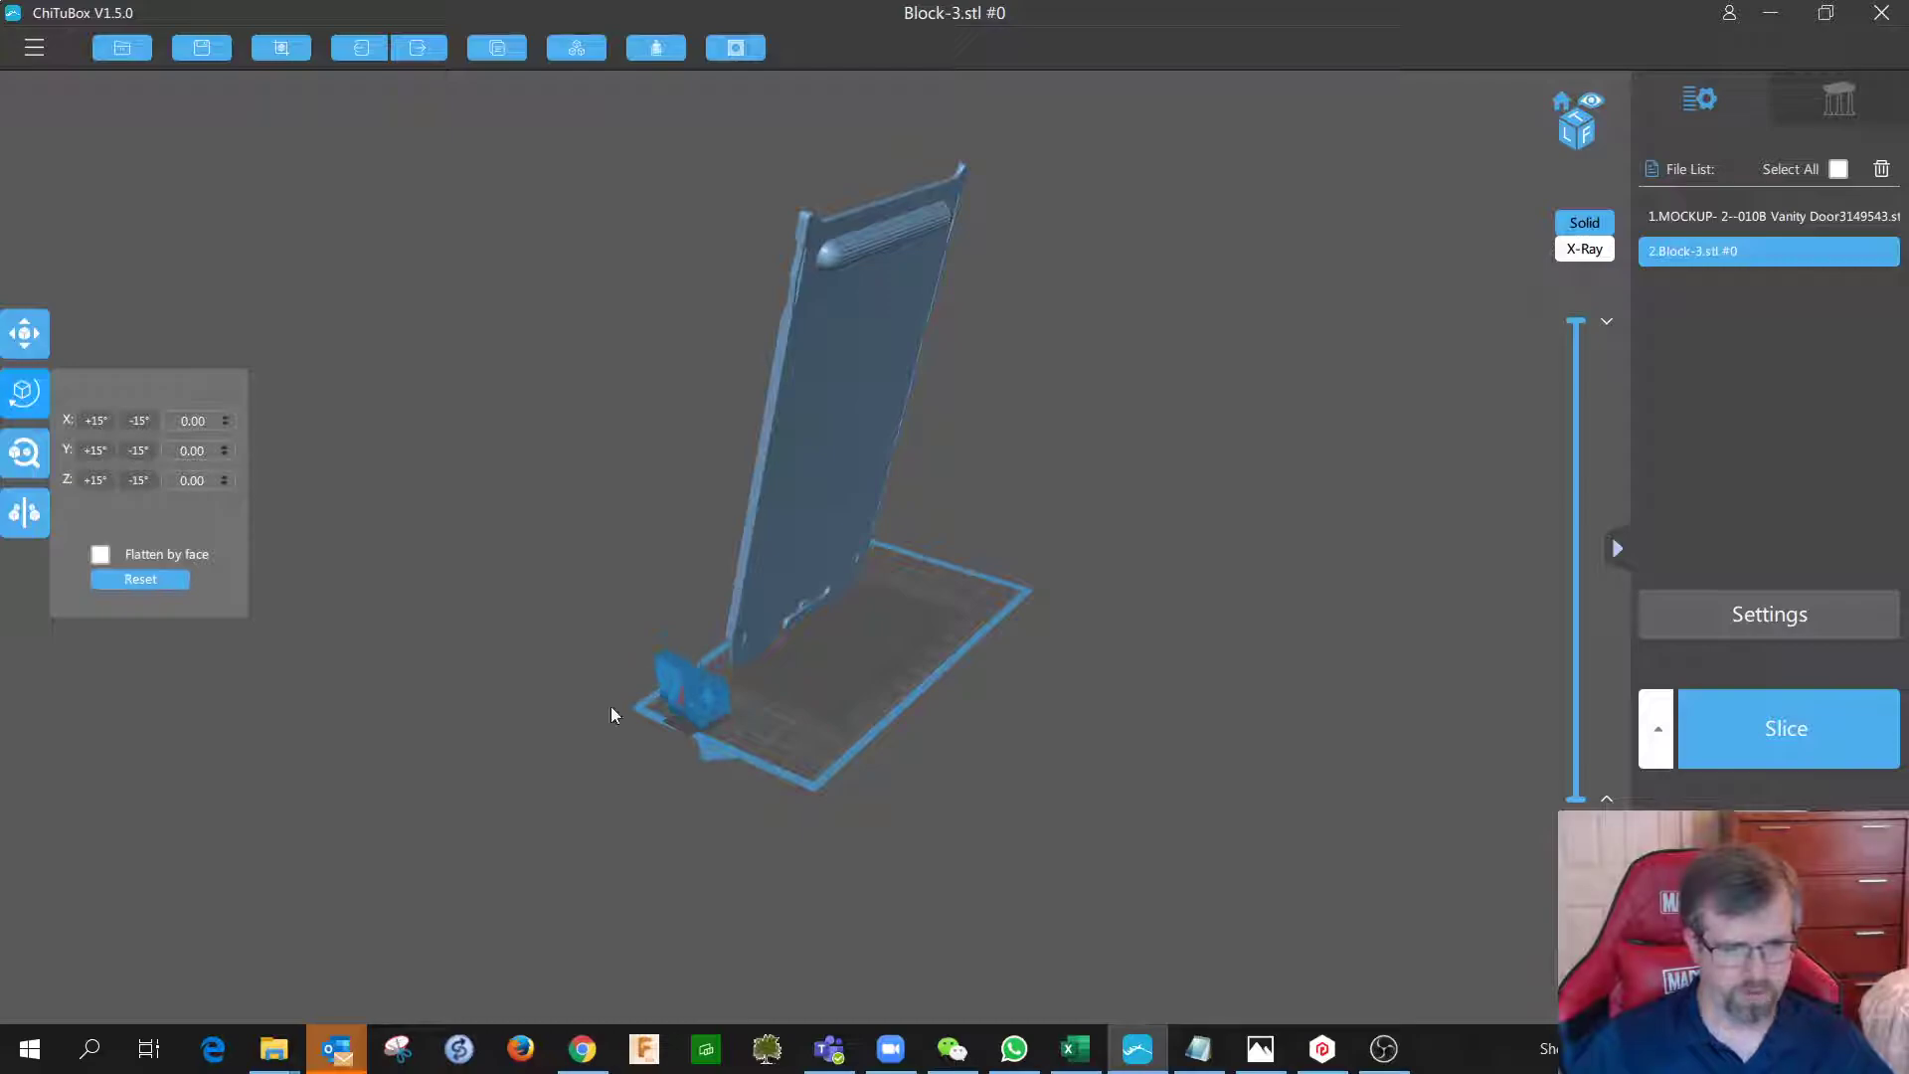
Examine the imported Block-3 model up close from several angles at the edge of the build plate.
{"action": "scroll", "coordinate": [616, 707], "scroll_direction": "down", "scroll_amount": 2}
{"action": "scroll", "coordinate": [621, 710], "scroll_direction": "up", "scroll_amount": 5}
{"action": "middle_click_drag", "start_coordinate": [646, 746], "coordinate": [747, 734]}
{"action": "scroll", "coordinate": [662, 786], "scroll_direction": "up", "scroll_amount": 3}
{"action": "middle_click_drag", "start_coordinate": [654, 810], "coordinate": [821, 710]}
{"action": "right_click_drag", "start_coordinate": [451, 859], "coordinate": [557, 806]}
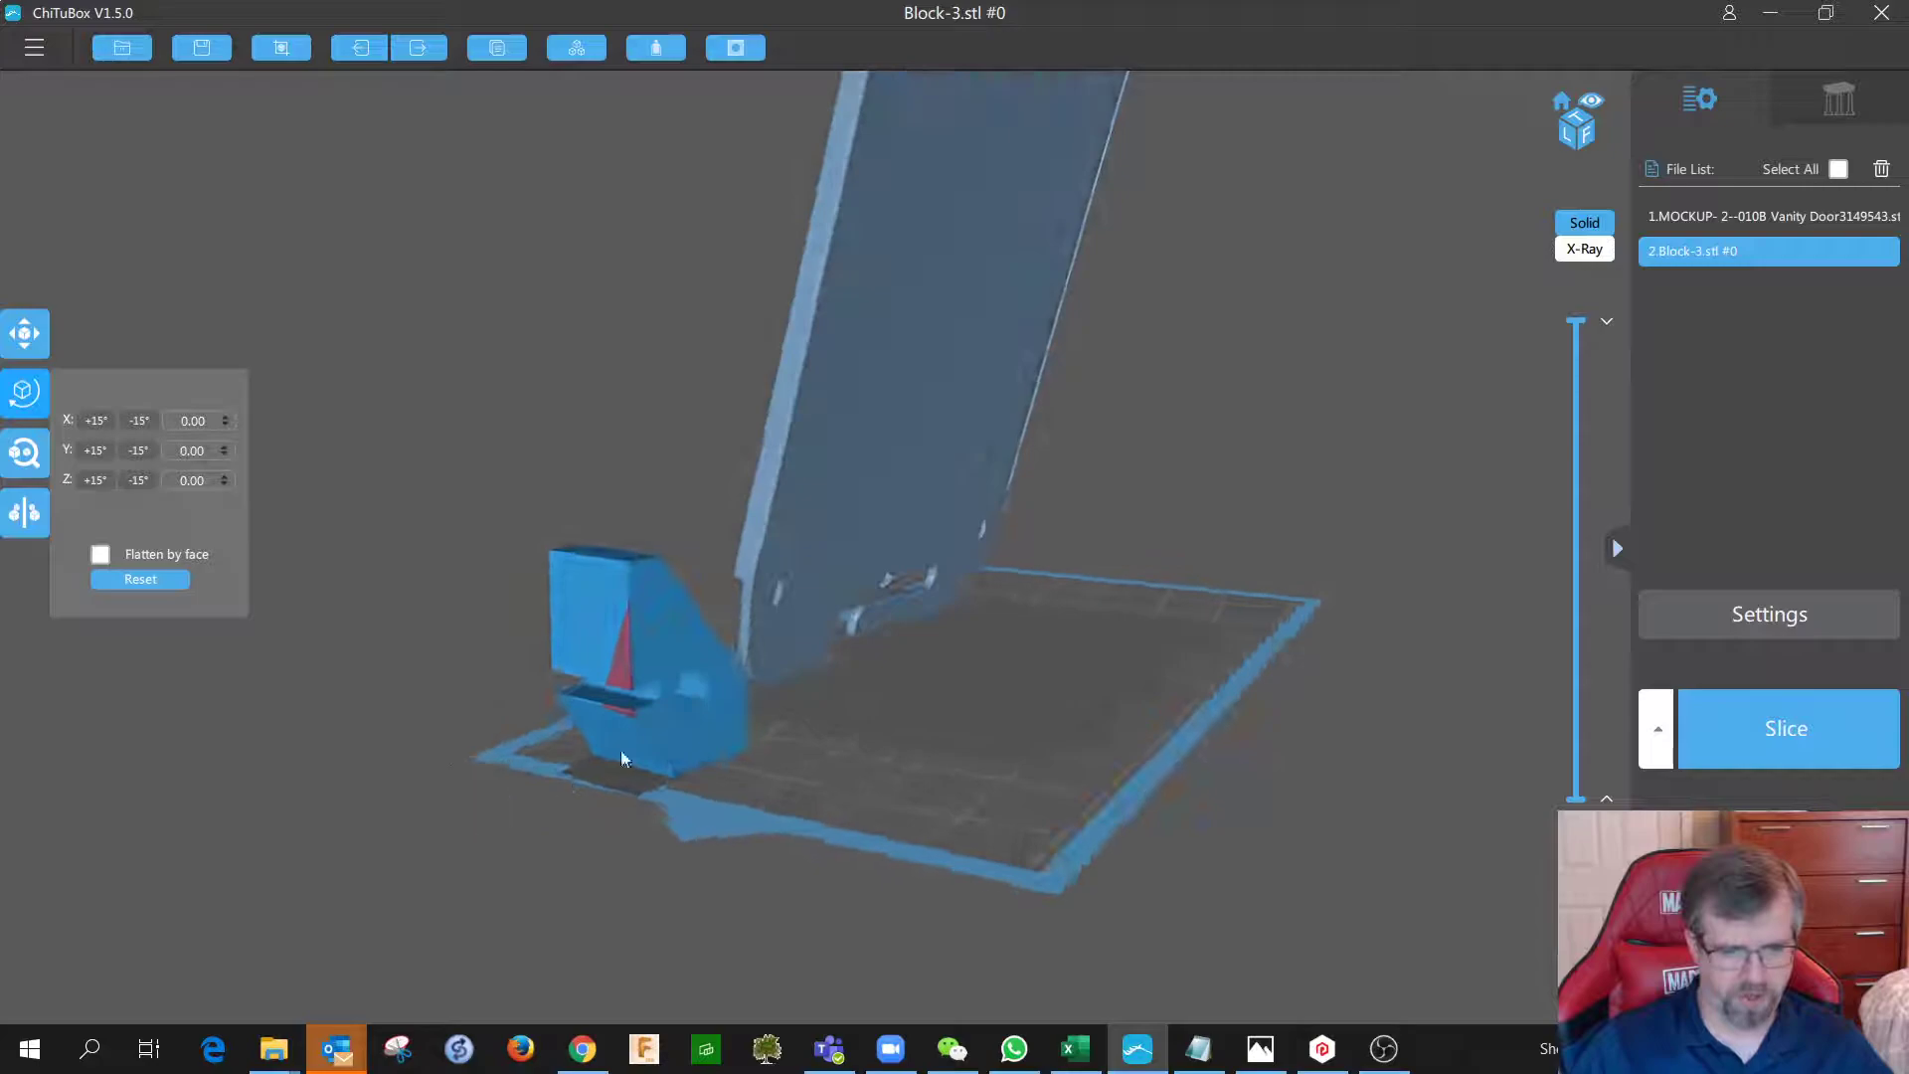
{"action": "left_click", "coordinate": [660, 647]}
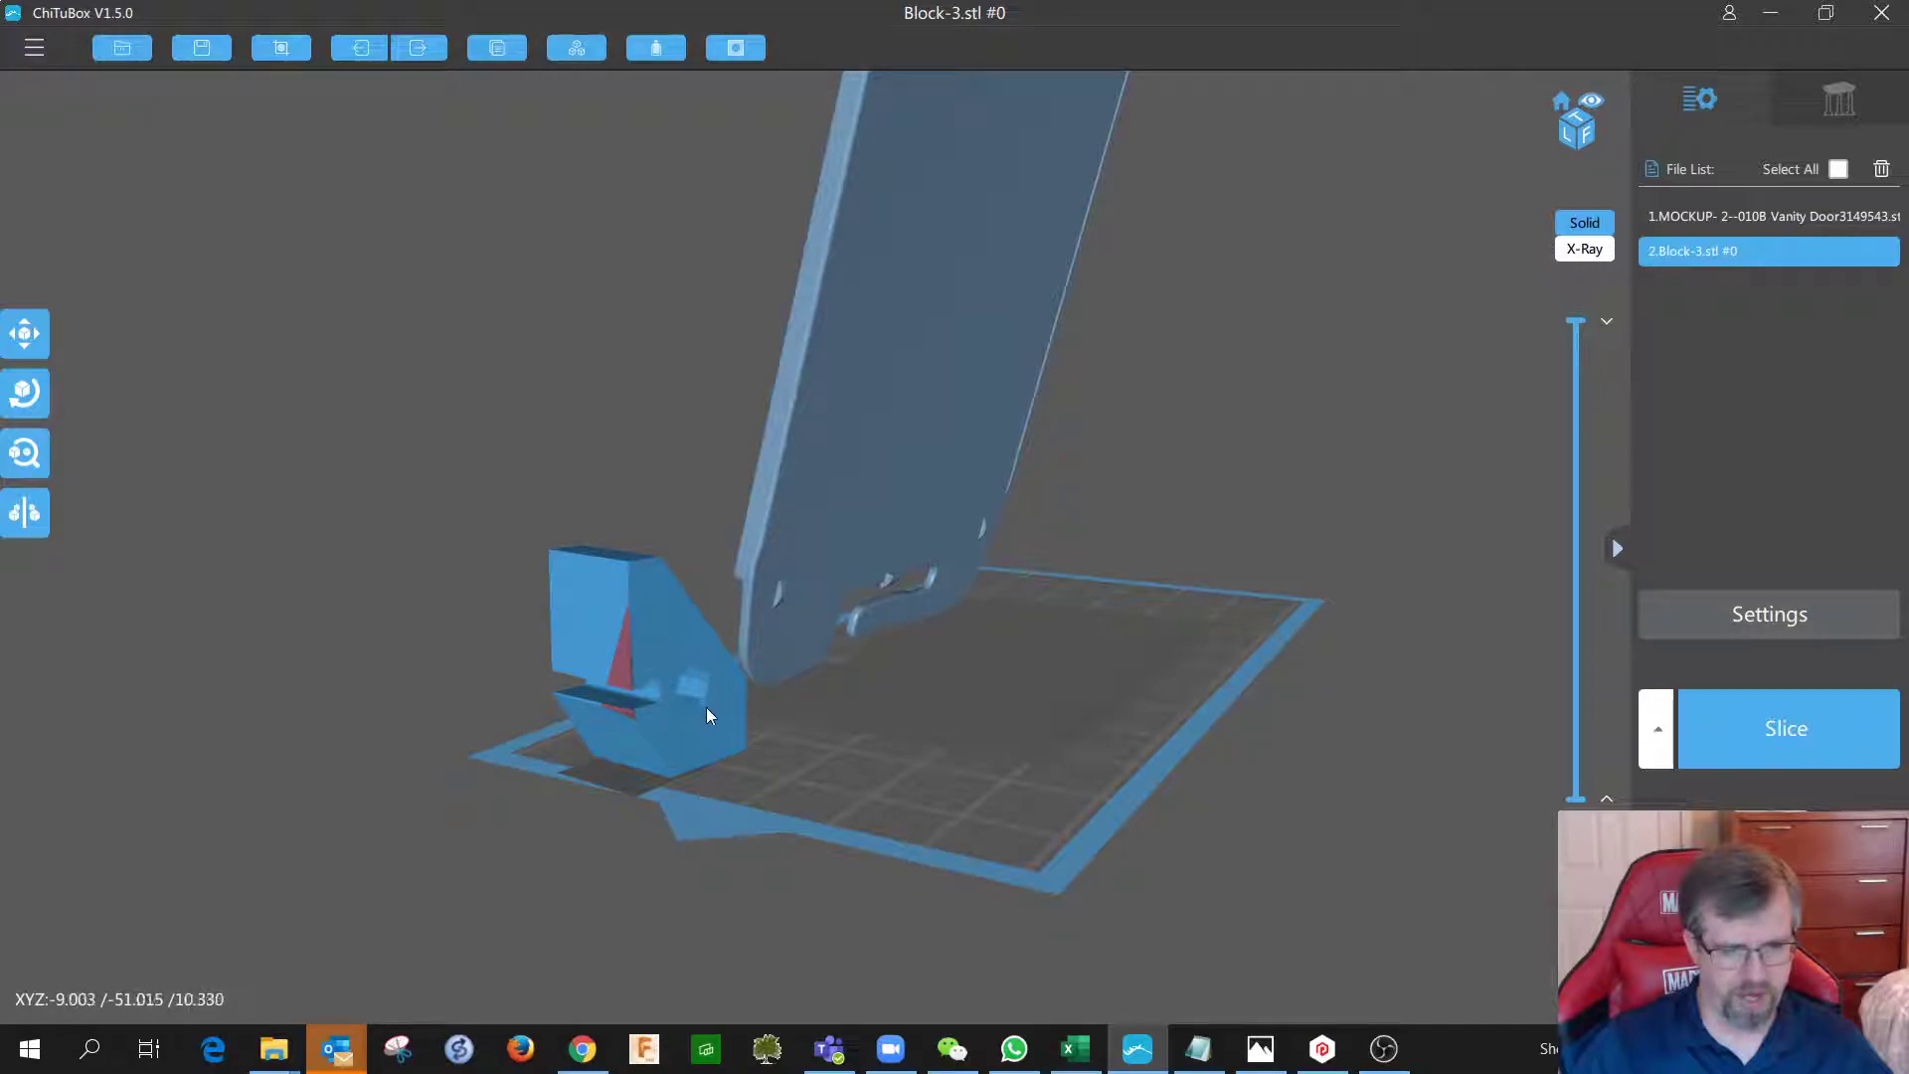
{"action": "right_click_drag", "start_coordinate": [512, 664], "coordinate": [564, 670]}
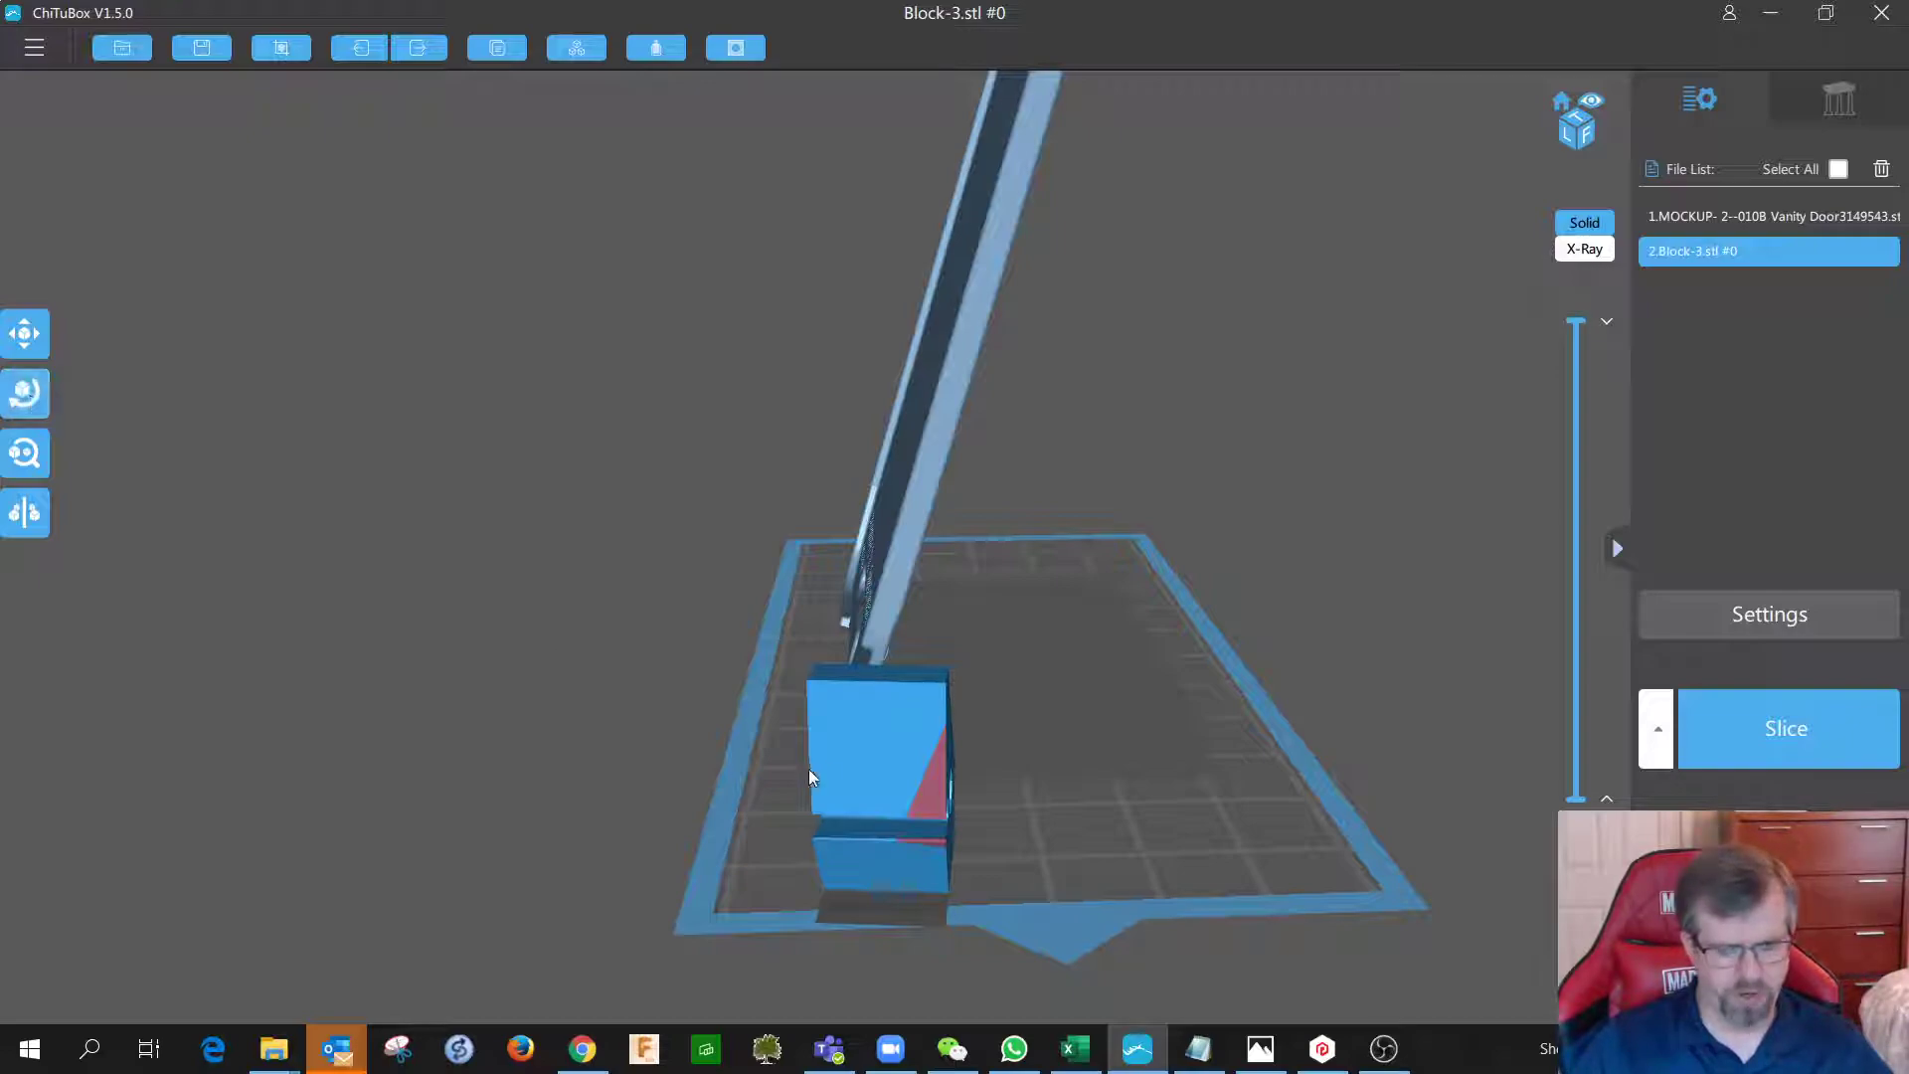
Rotate the Block-3 model 15° about the Y axis.
{"action": "left_click", "coordinate": [40, 396]}
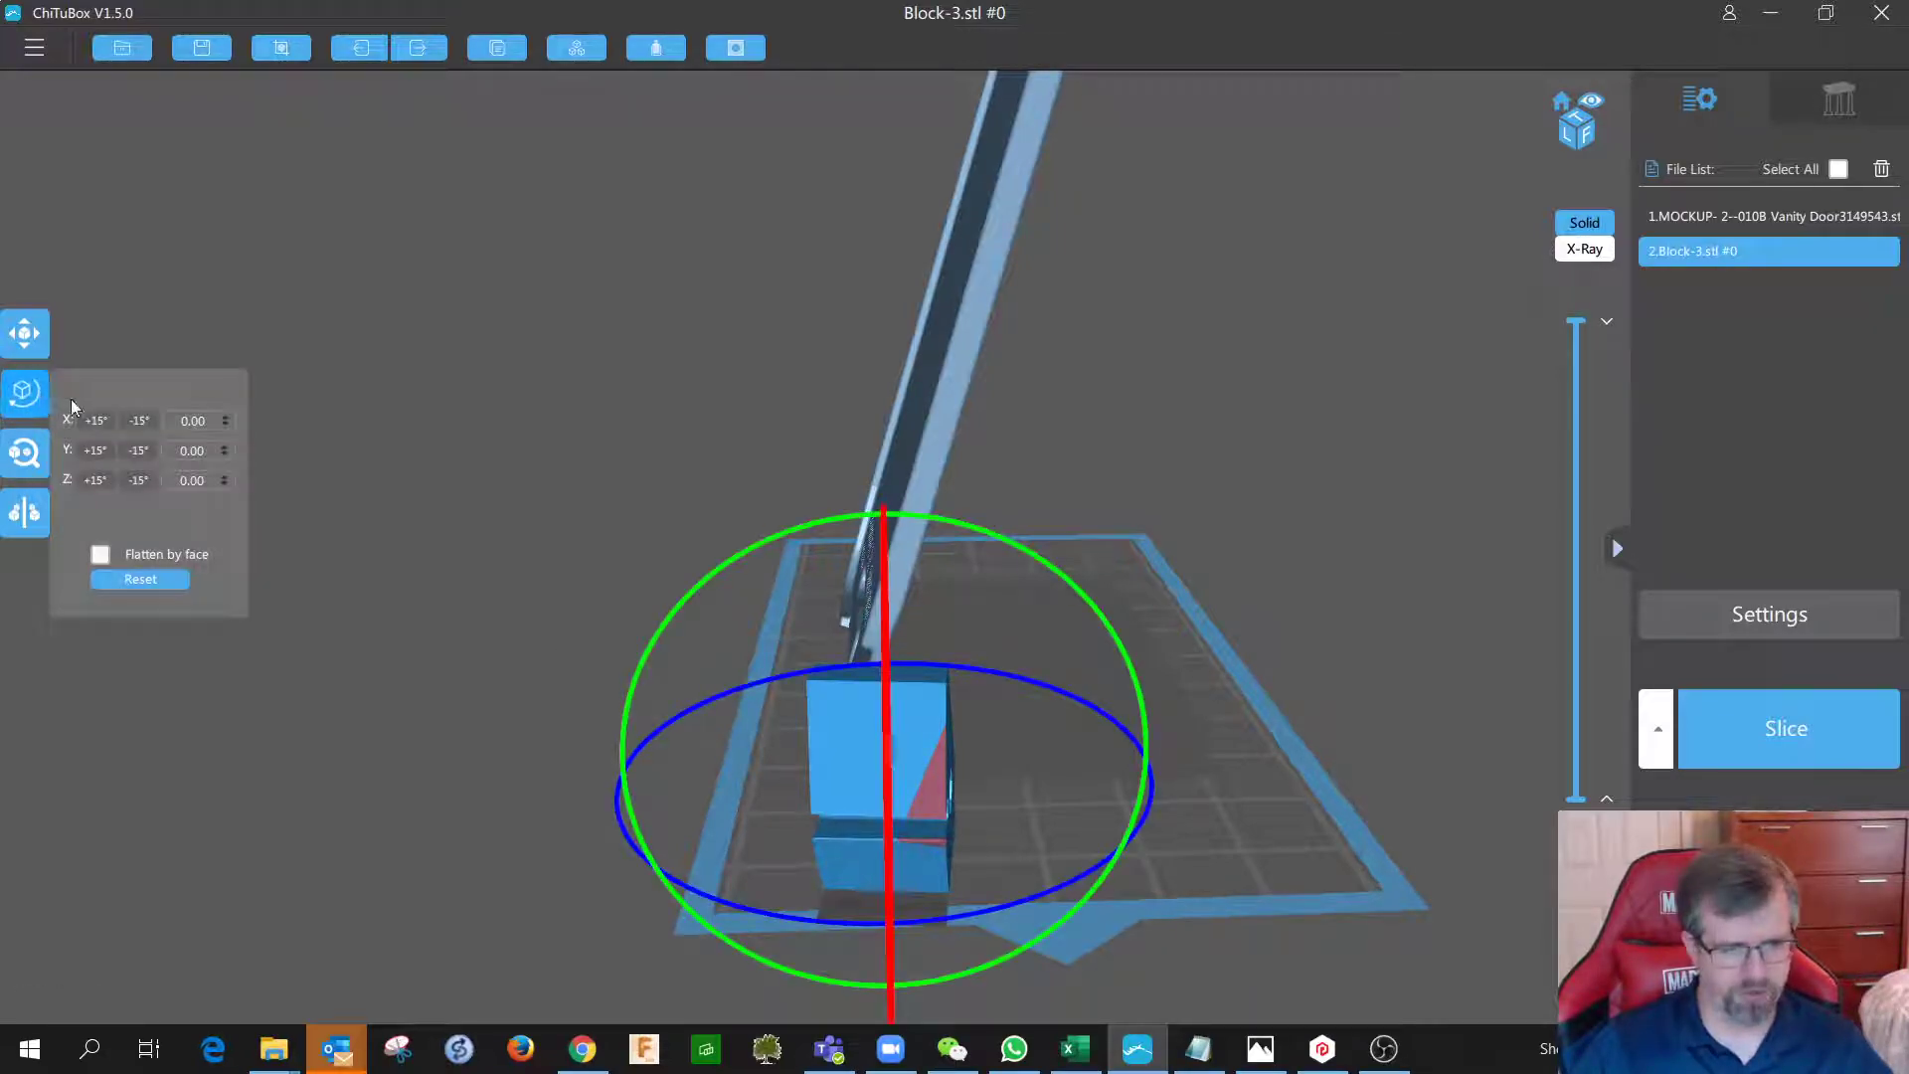
{"action": "left_click", "coordinate": [224, 417]}
{"action": "left_click", "coordinate": [228, 446]}
{"action": "left_click", "coordinate": [229, 447]}
{"action": "left_click", "coordinate": [229, 447]}
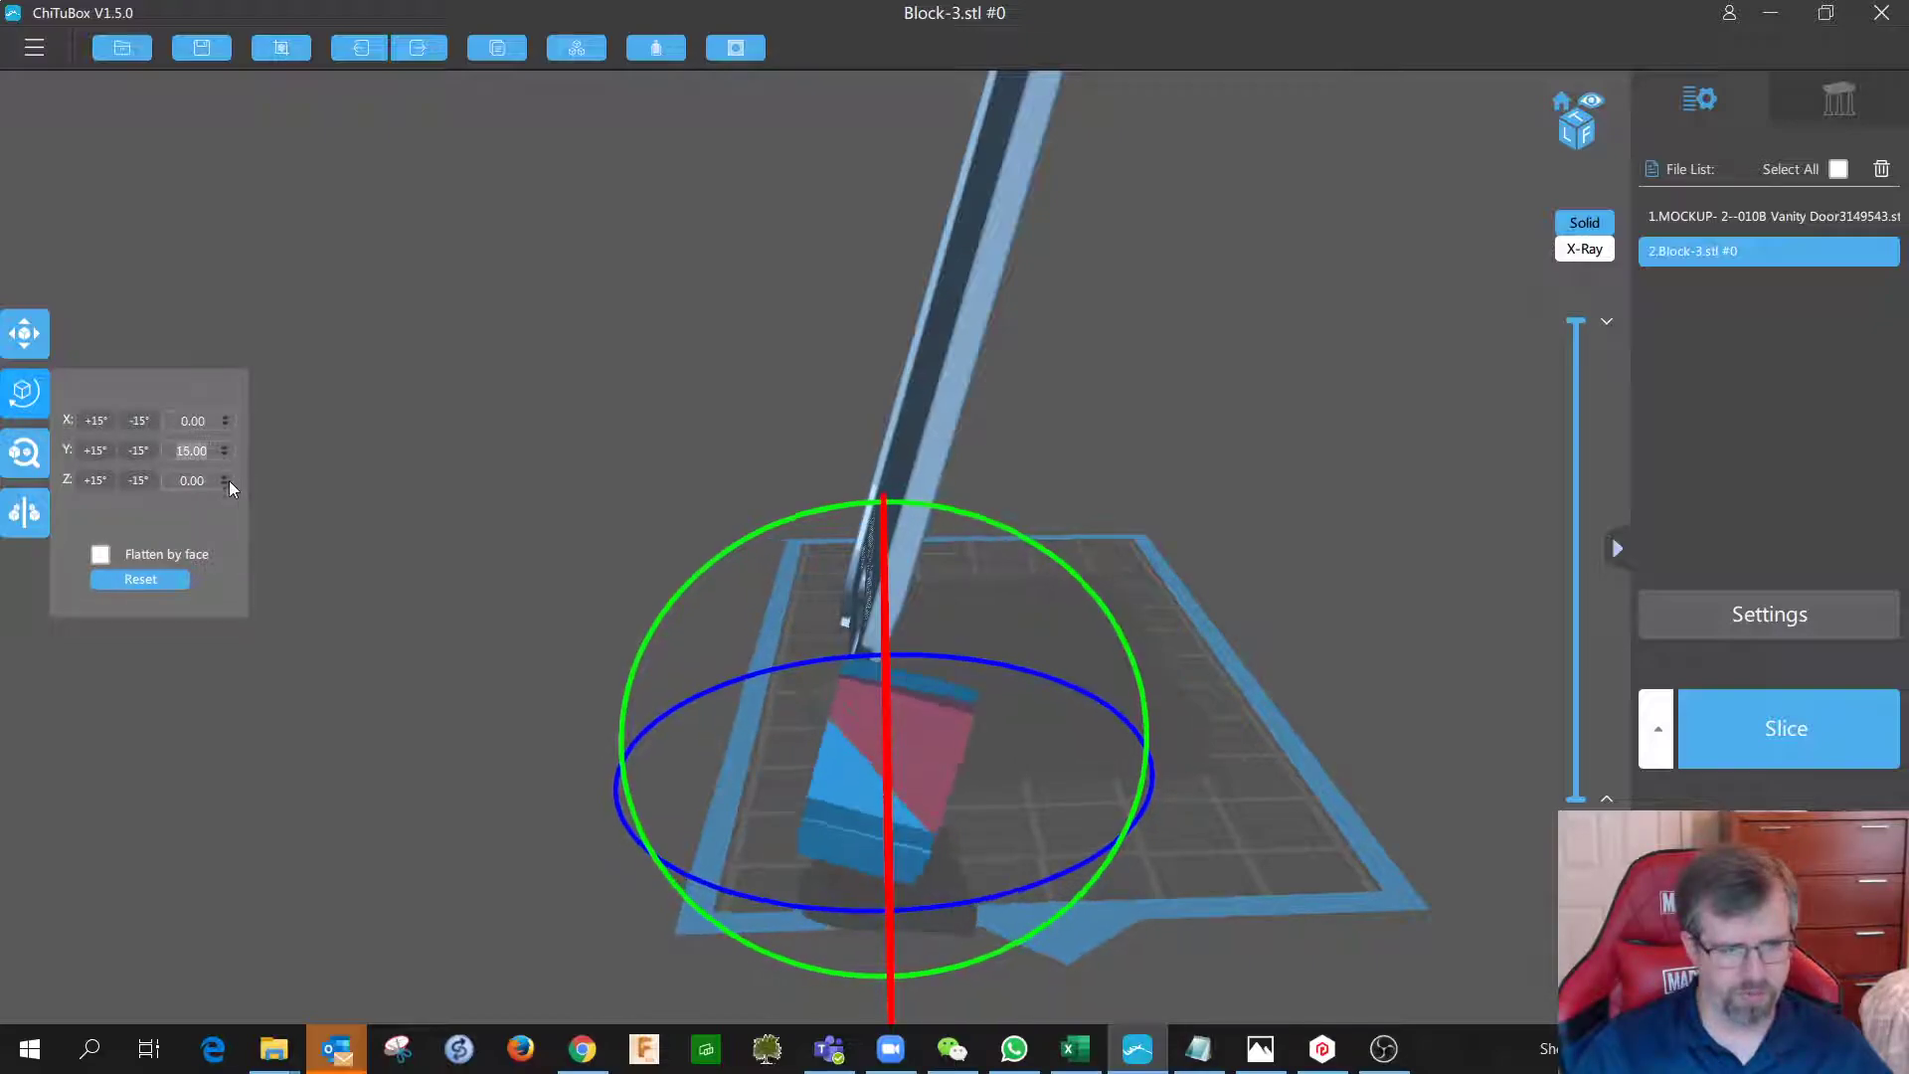
Rotate the Block-3 model −10° about the Z axis and try small nudges of its Y rotation.
{"action": "left_click", "coordinate": [491, 406]}
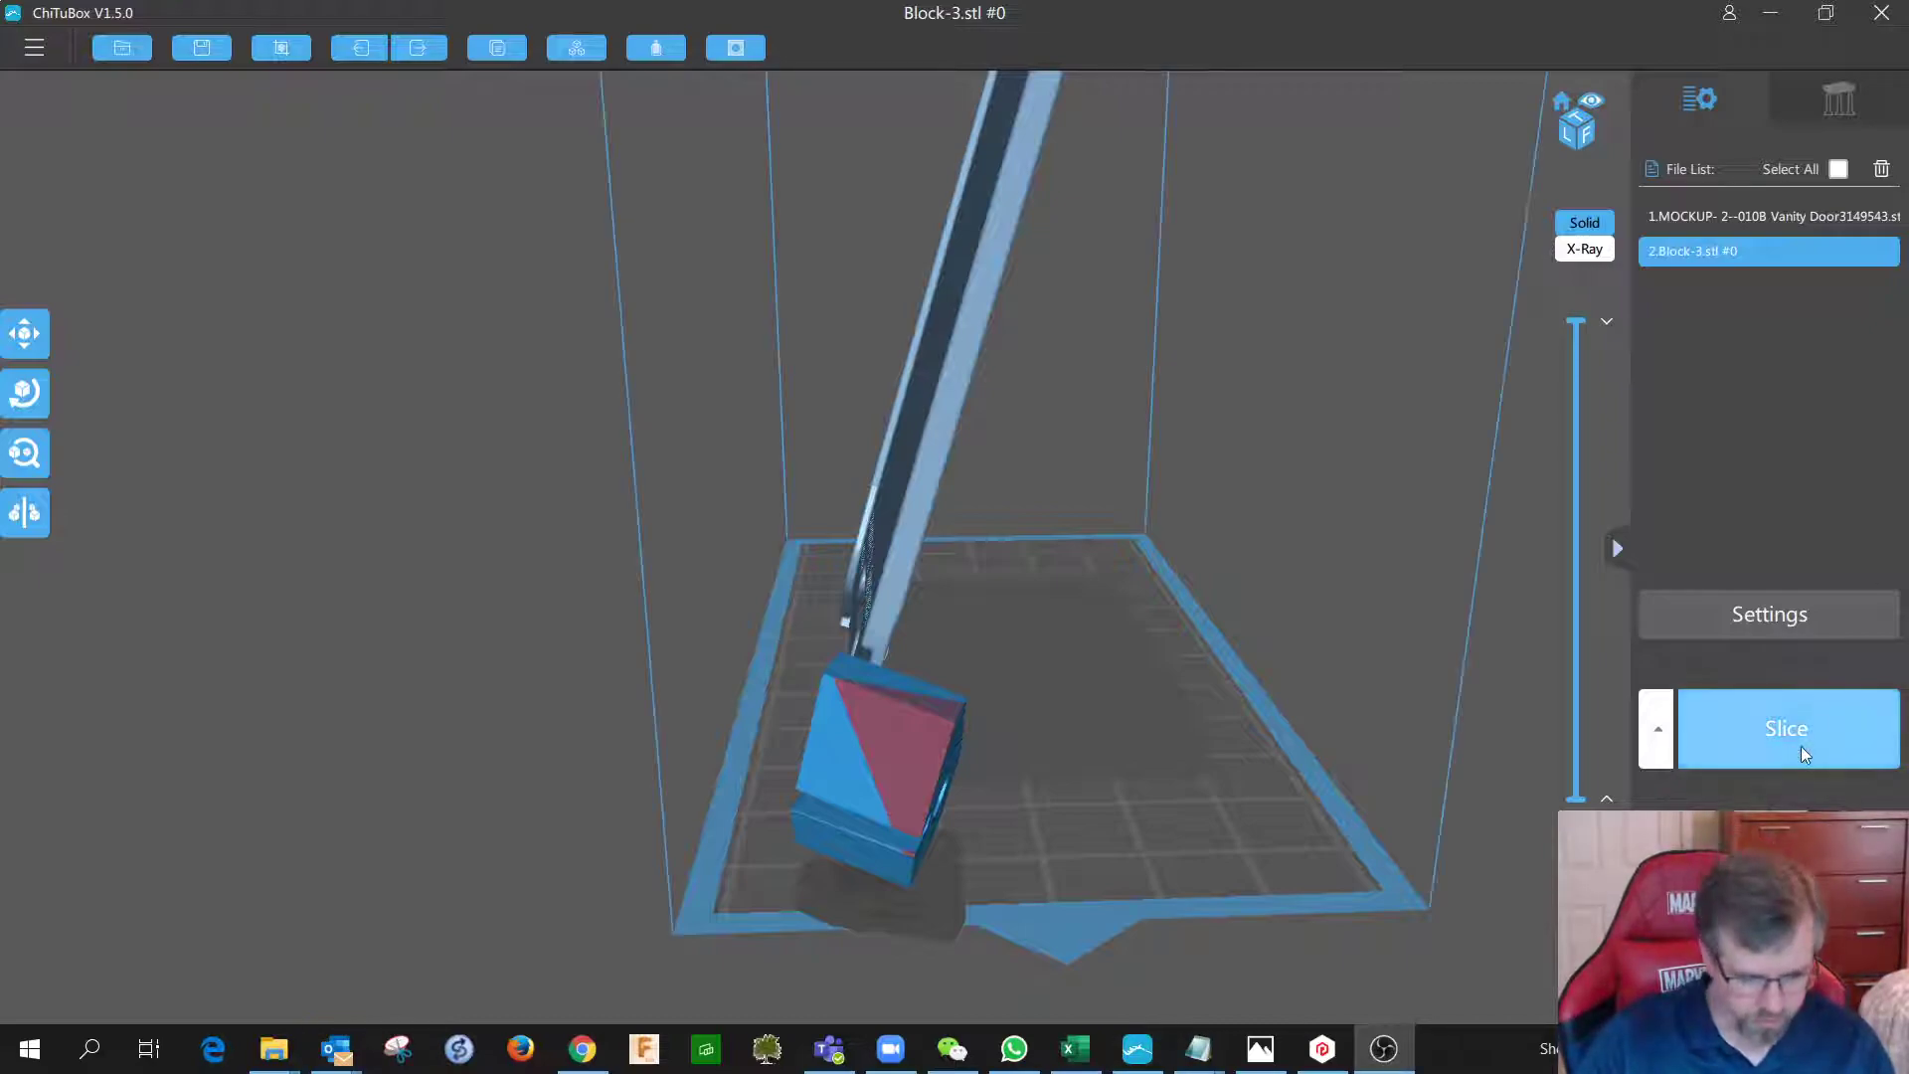
{"action": "left_click_drag", "start_coordinate": [1346, 708], "coordinate": [1191, 676]}
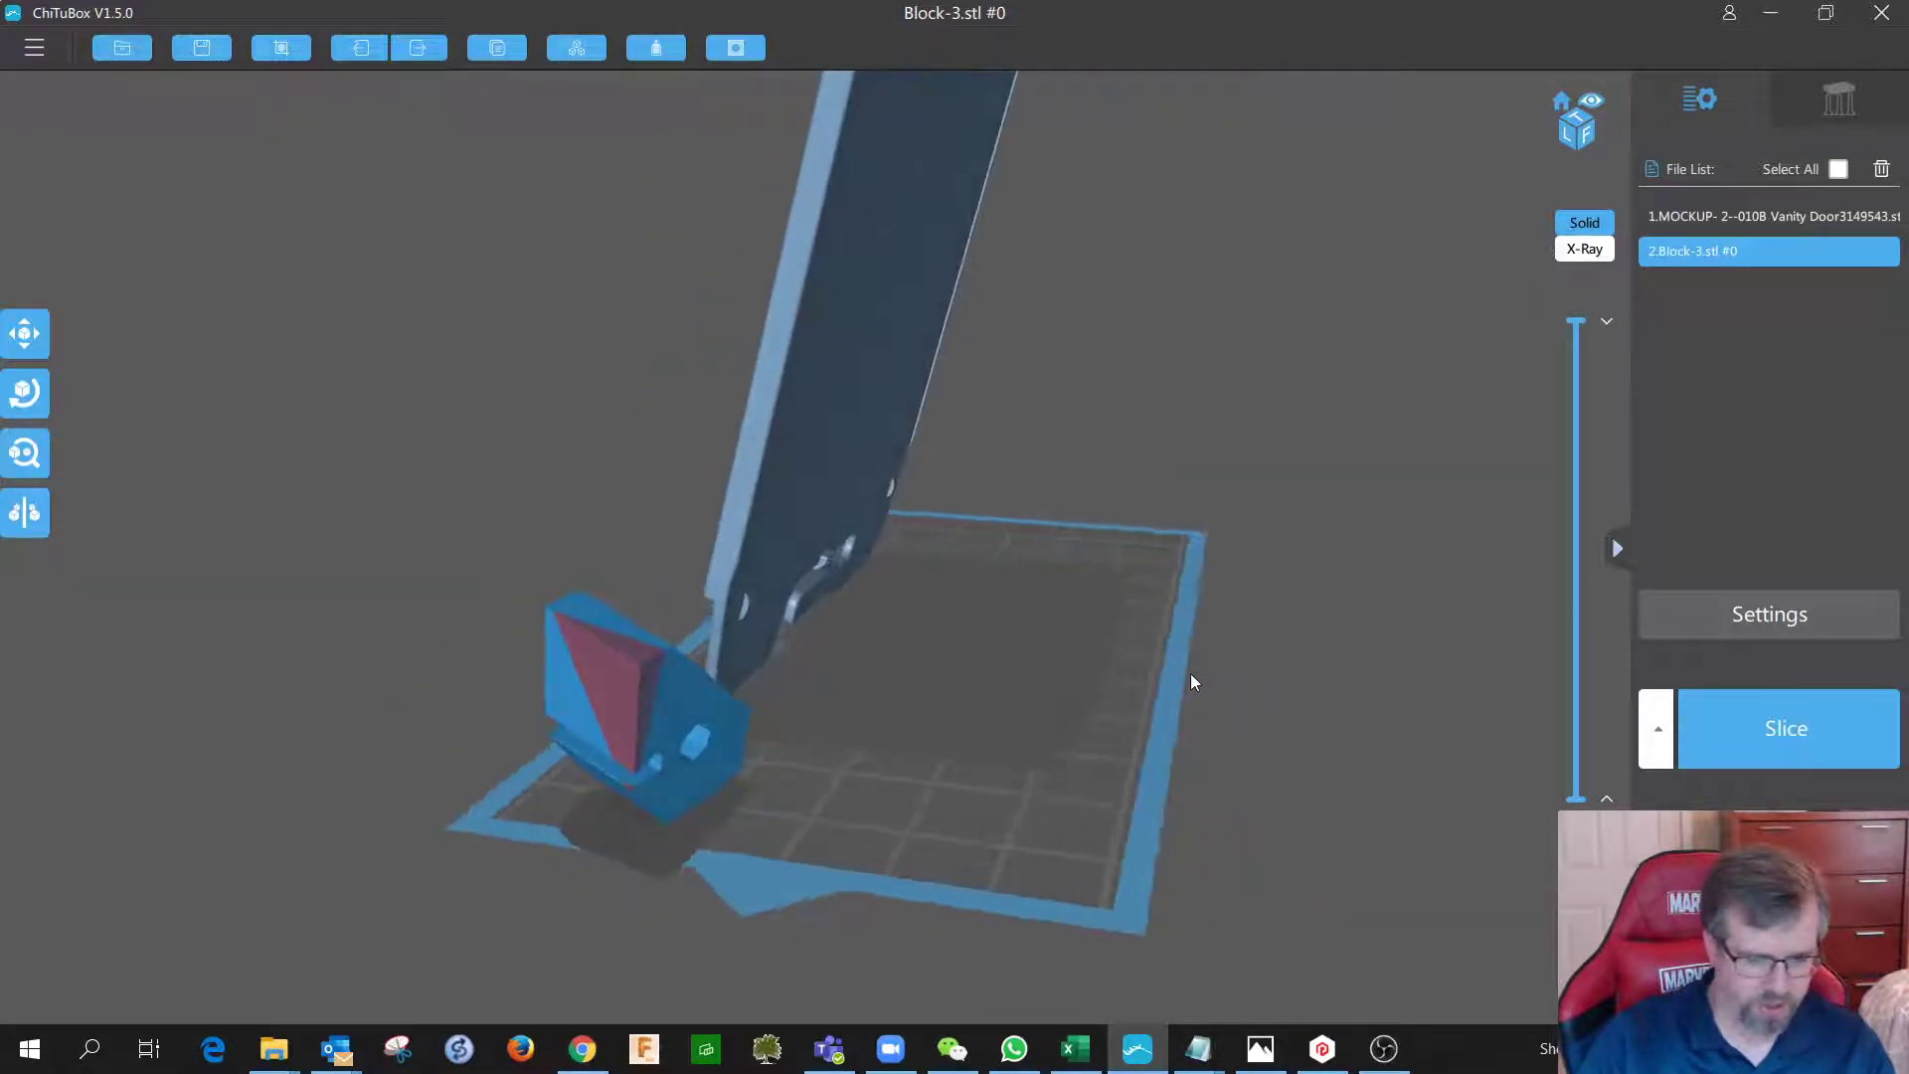
{"action": "left_click_drag", "start_coordinate": [923, 693], "coordinate": [1091, 746]}
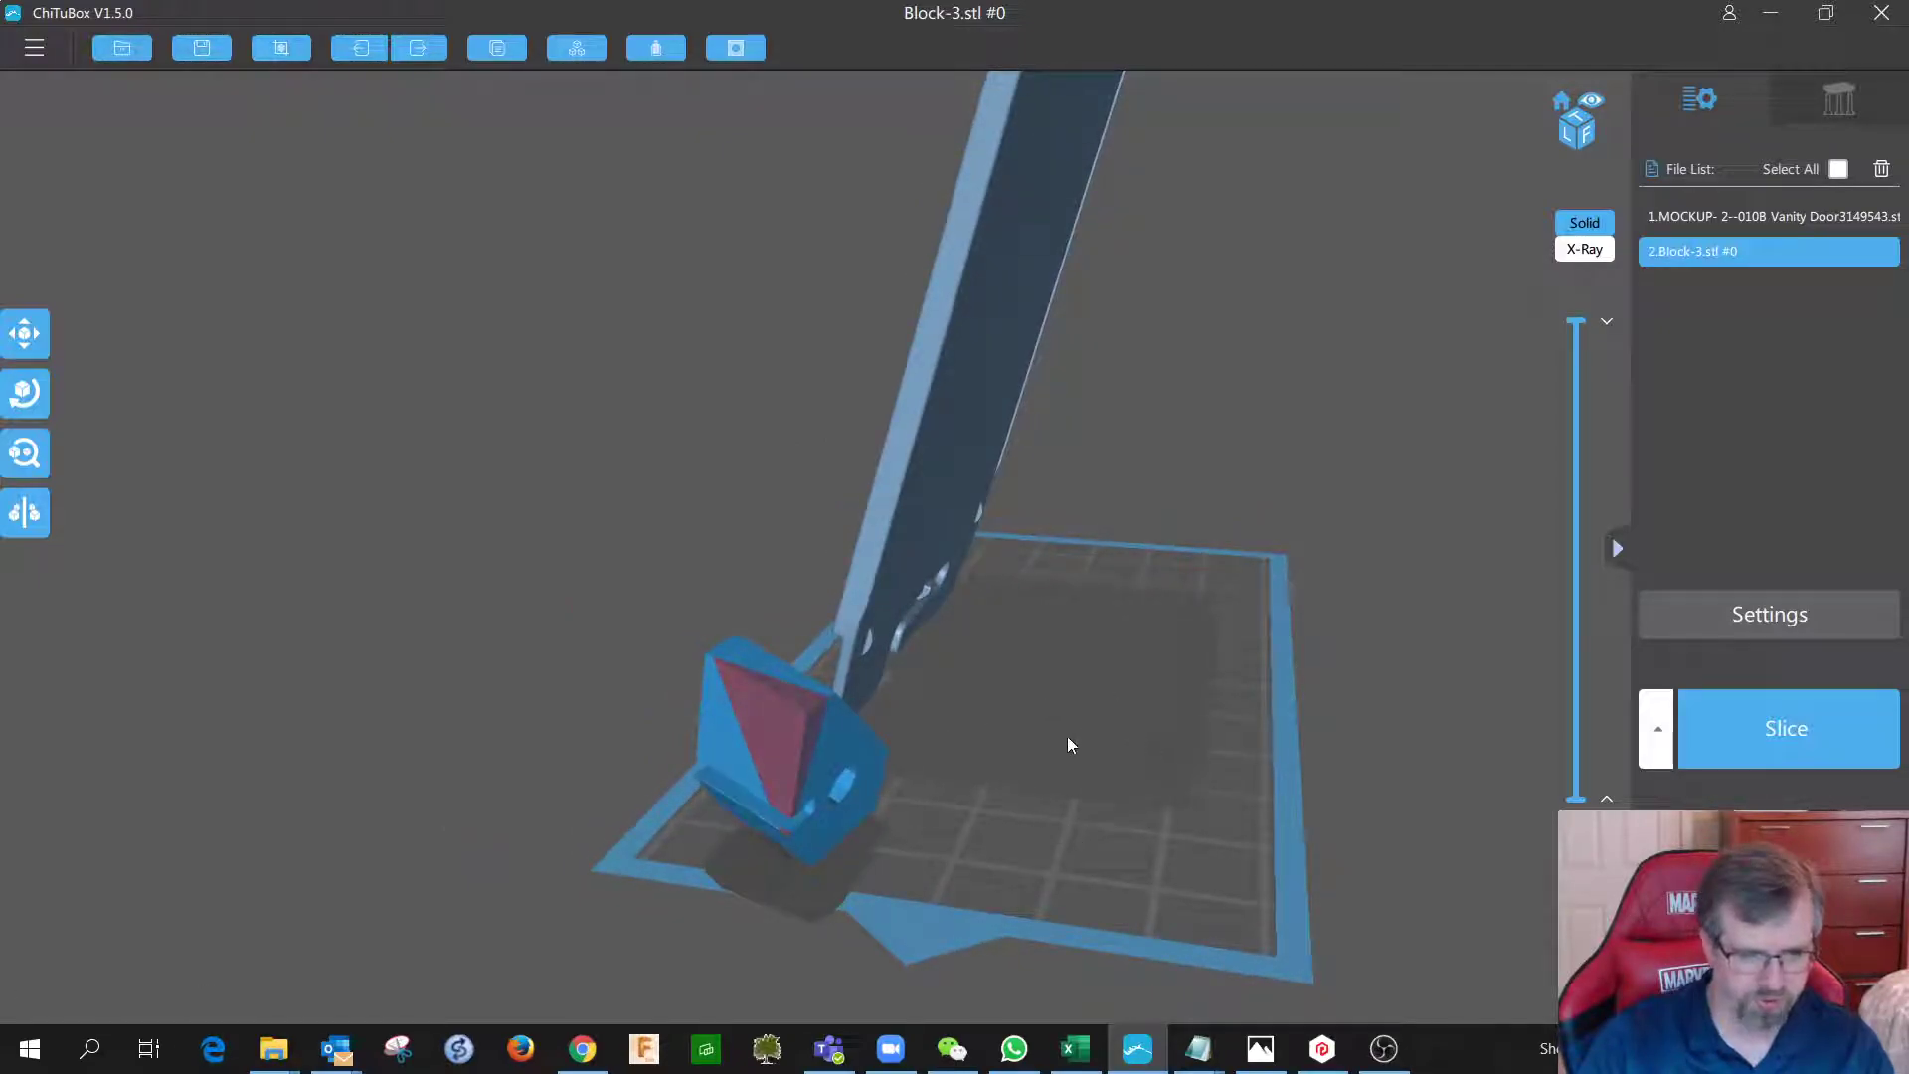
{"action": "left_click", "coordinate": [26, 394]}
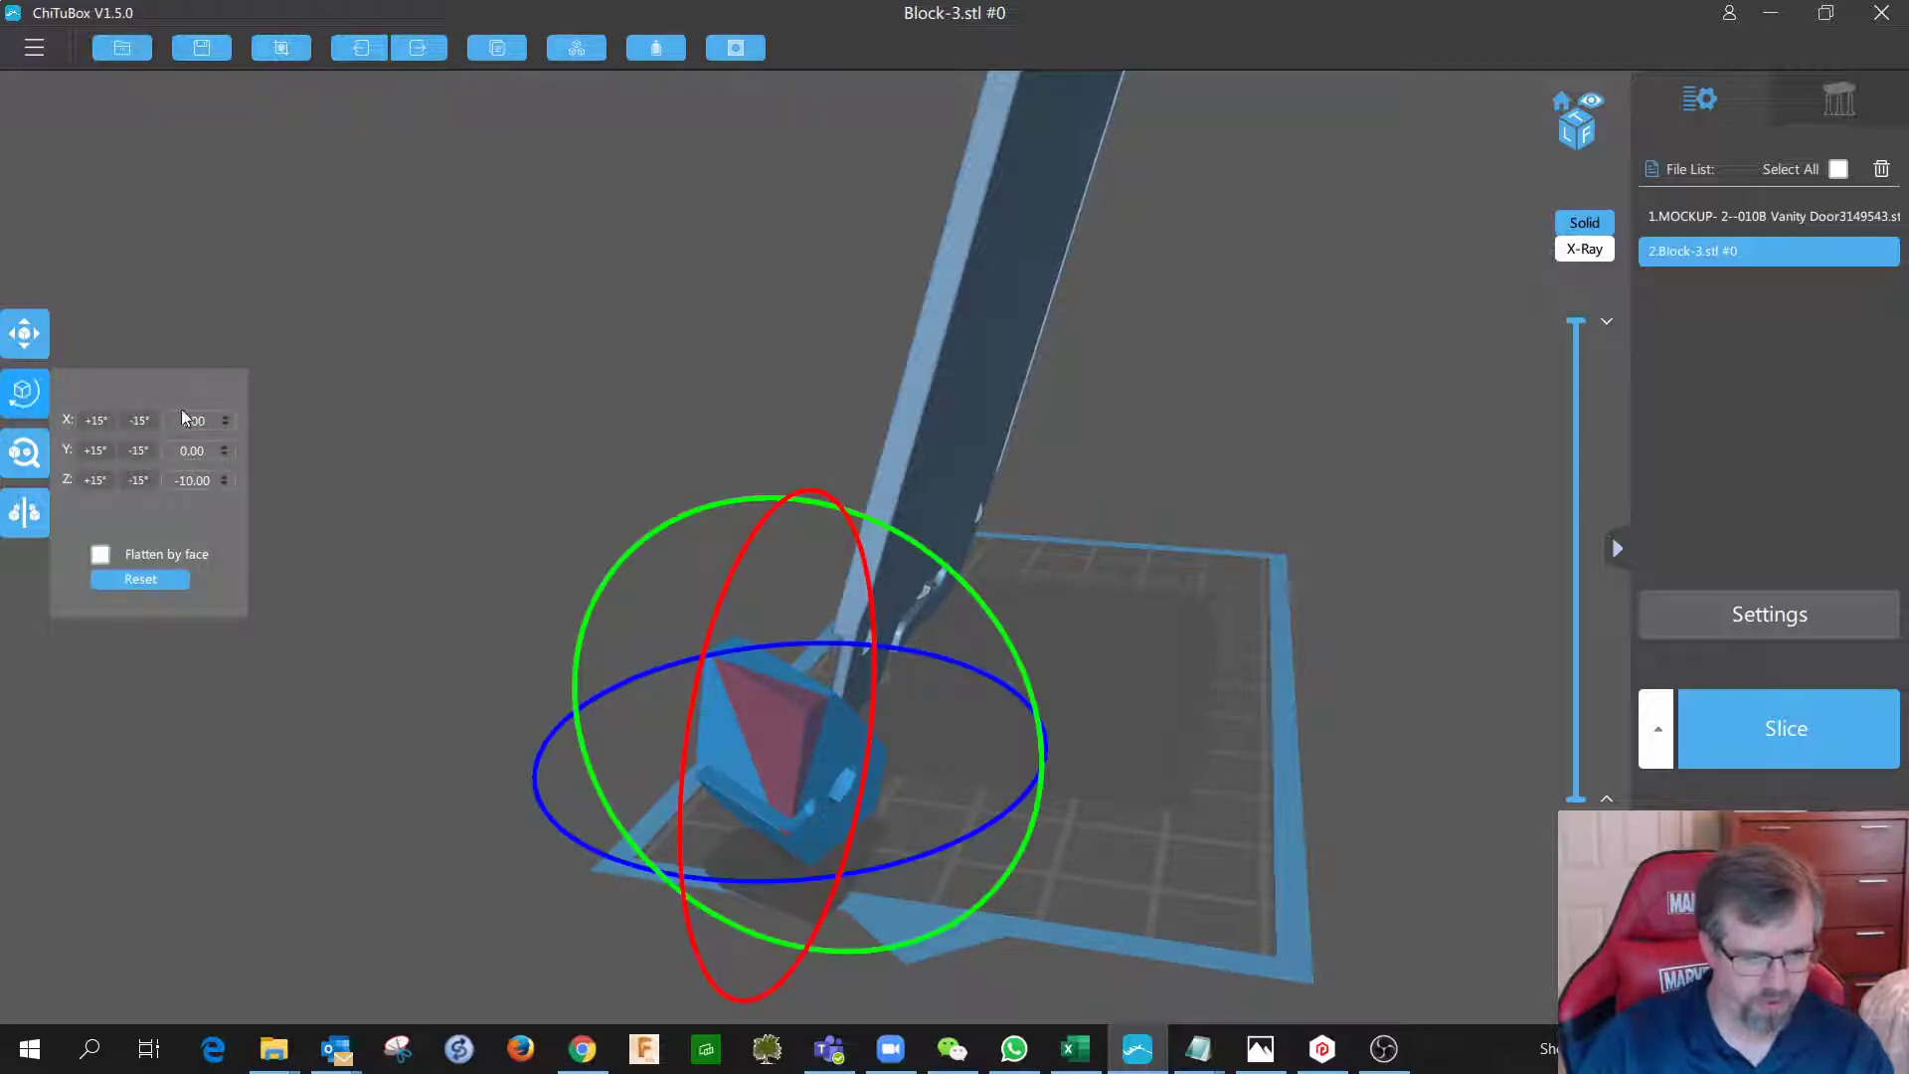
{"action": "left_click", "coordinate": [226, 448]}
{"action": "left_click", "coordinate": [229, 459]}
{"action": "left_click", "coordinate": [228, 460]}
{"action": "left_click", "coordinate": [226, 447]}
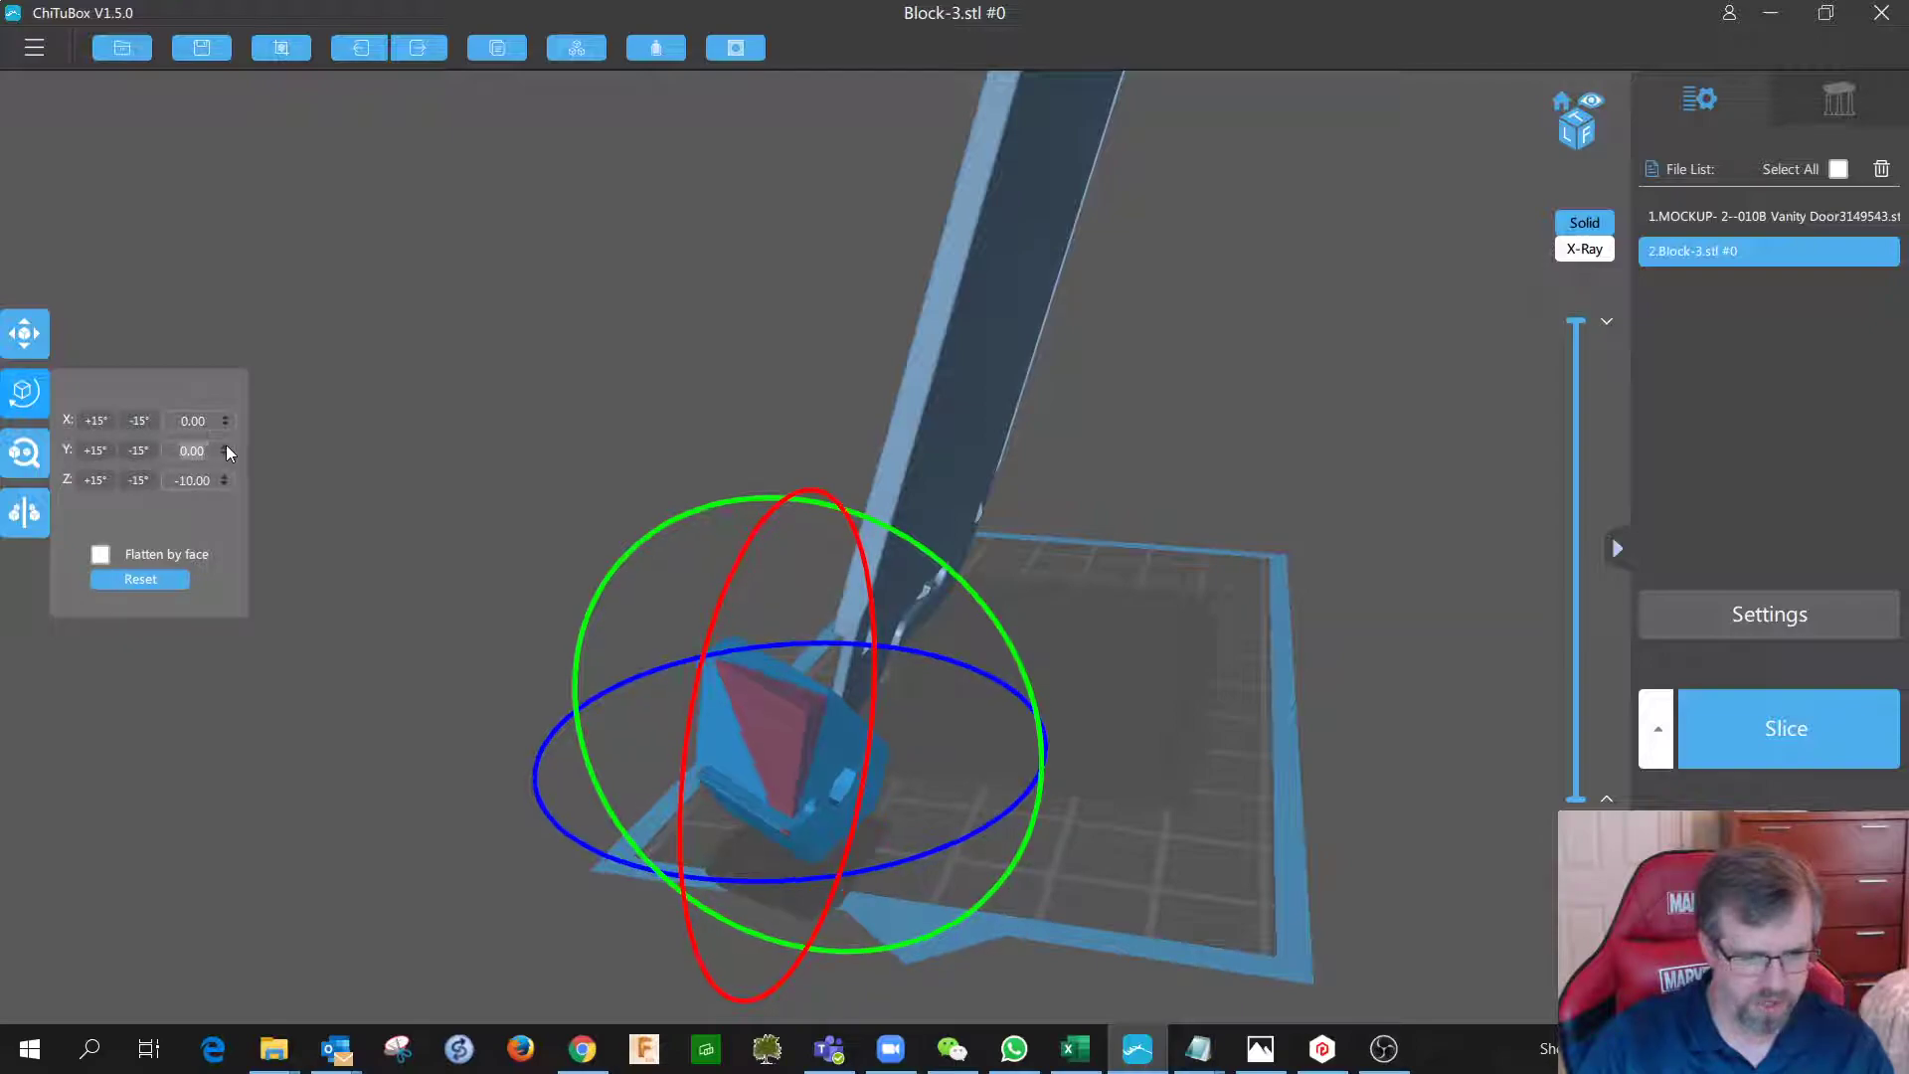
Lay the Block-3 model flat on the build plate using Flatten by face on its side with the round hole.
{"action": "mouse_move", "coordinate": [742, 724]}
{"action": "left_mouse_down"}
{"action": "mouse_move", "coordinate": [849, 708]}
{"action": "mouse_move", "coordinate": [706, 712]}
{"action": "mouse_move", "coordinate": [738, 712]}
{"action": "left_mouse_up"}
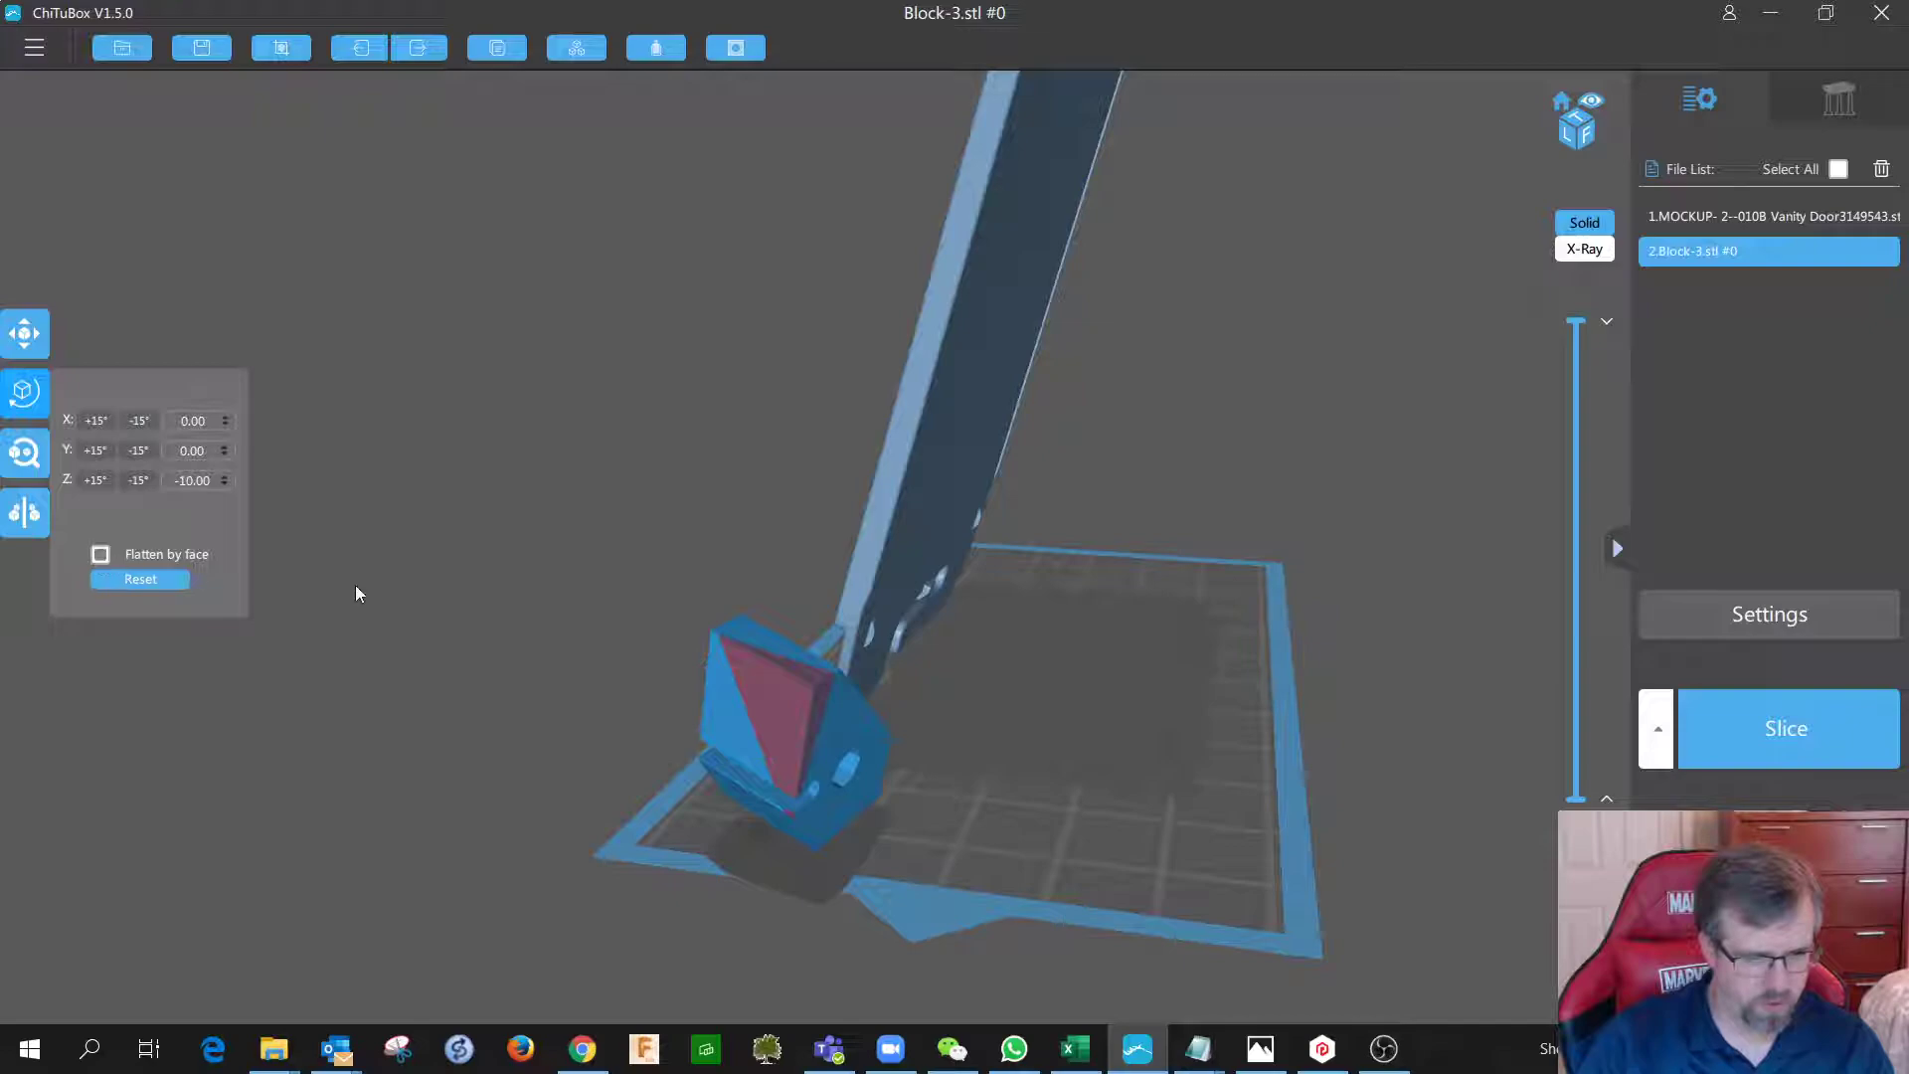
{"action": "left_click", "coordinate": [843, 742]}
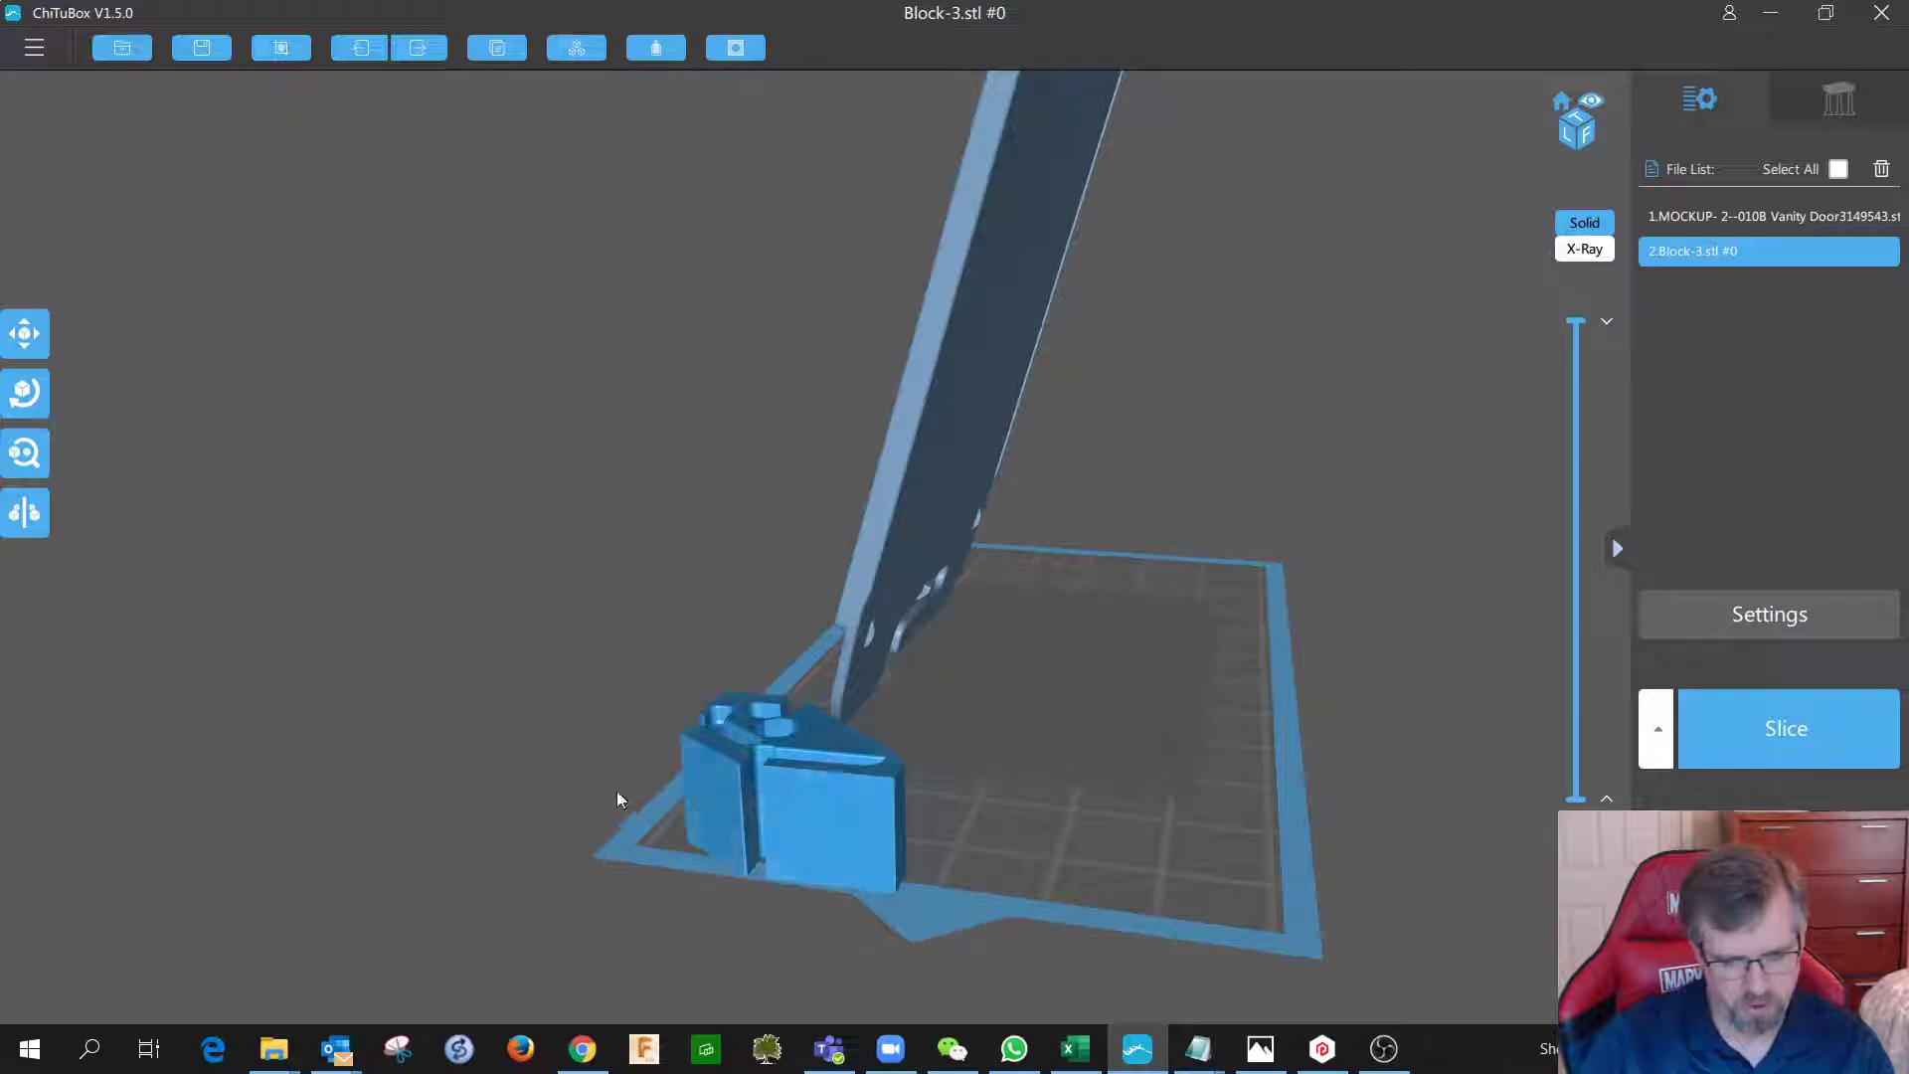
{"action": "left_click_drag", "start_coordinate": [438, 779], "coordinate": [538, 771]}
{"action": "left_click_drag", "start_coordinate": [631, 747], "coordinate": [777, 776]}
Preview the Block-3 layers from the build plate up to about 15.8 mm.
{"action": "left_click_drag", "start_coordinate": [1582, 332], "coordinate": [1577, 799]}
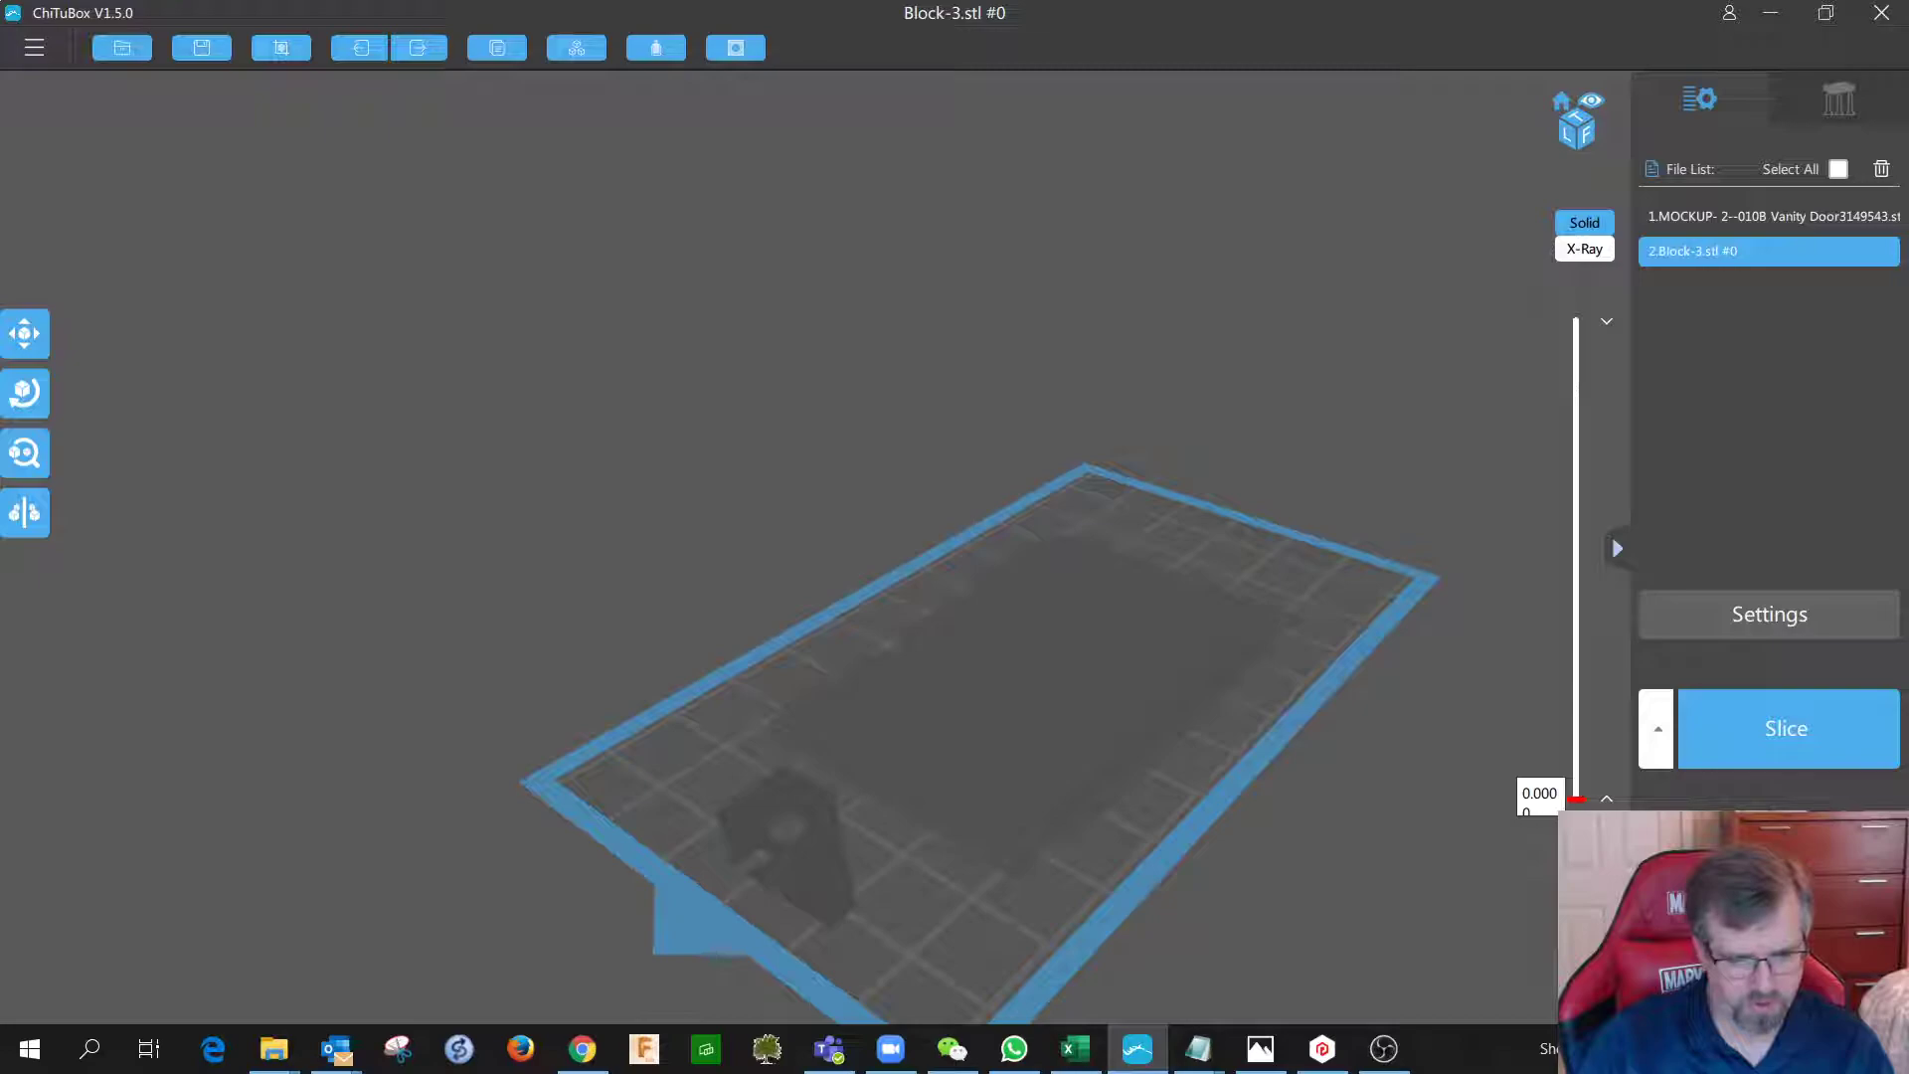
{"action": "mouse_move", "coordinate": [1599, 806]}
{"action": "left_mouse_down"}
{"action": "mouse_move", "coordinate": [1606, 755]}
{"action": "mouse_move", "coordinate": [1603, 794]}
{"action": "left_mouse_up"}
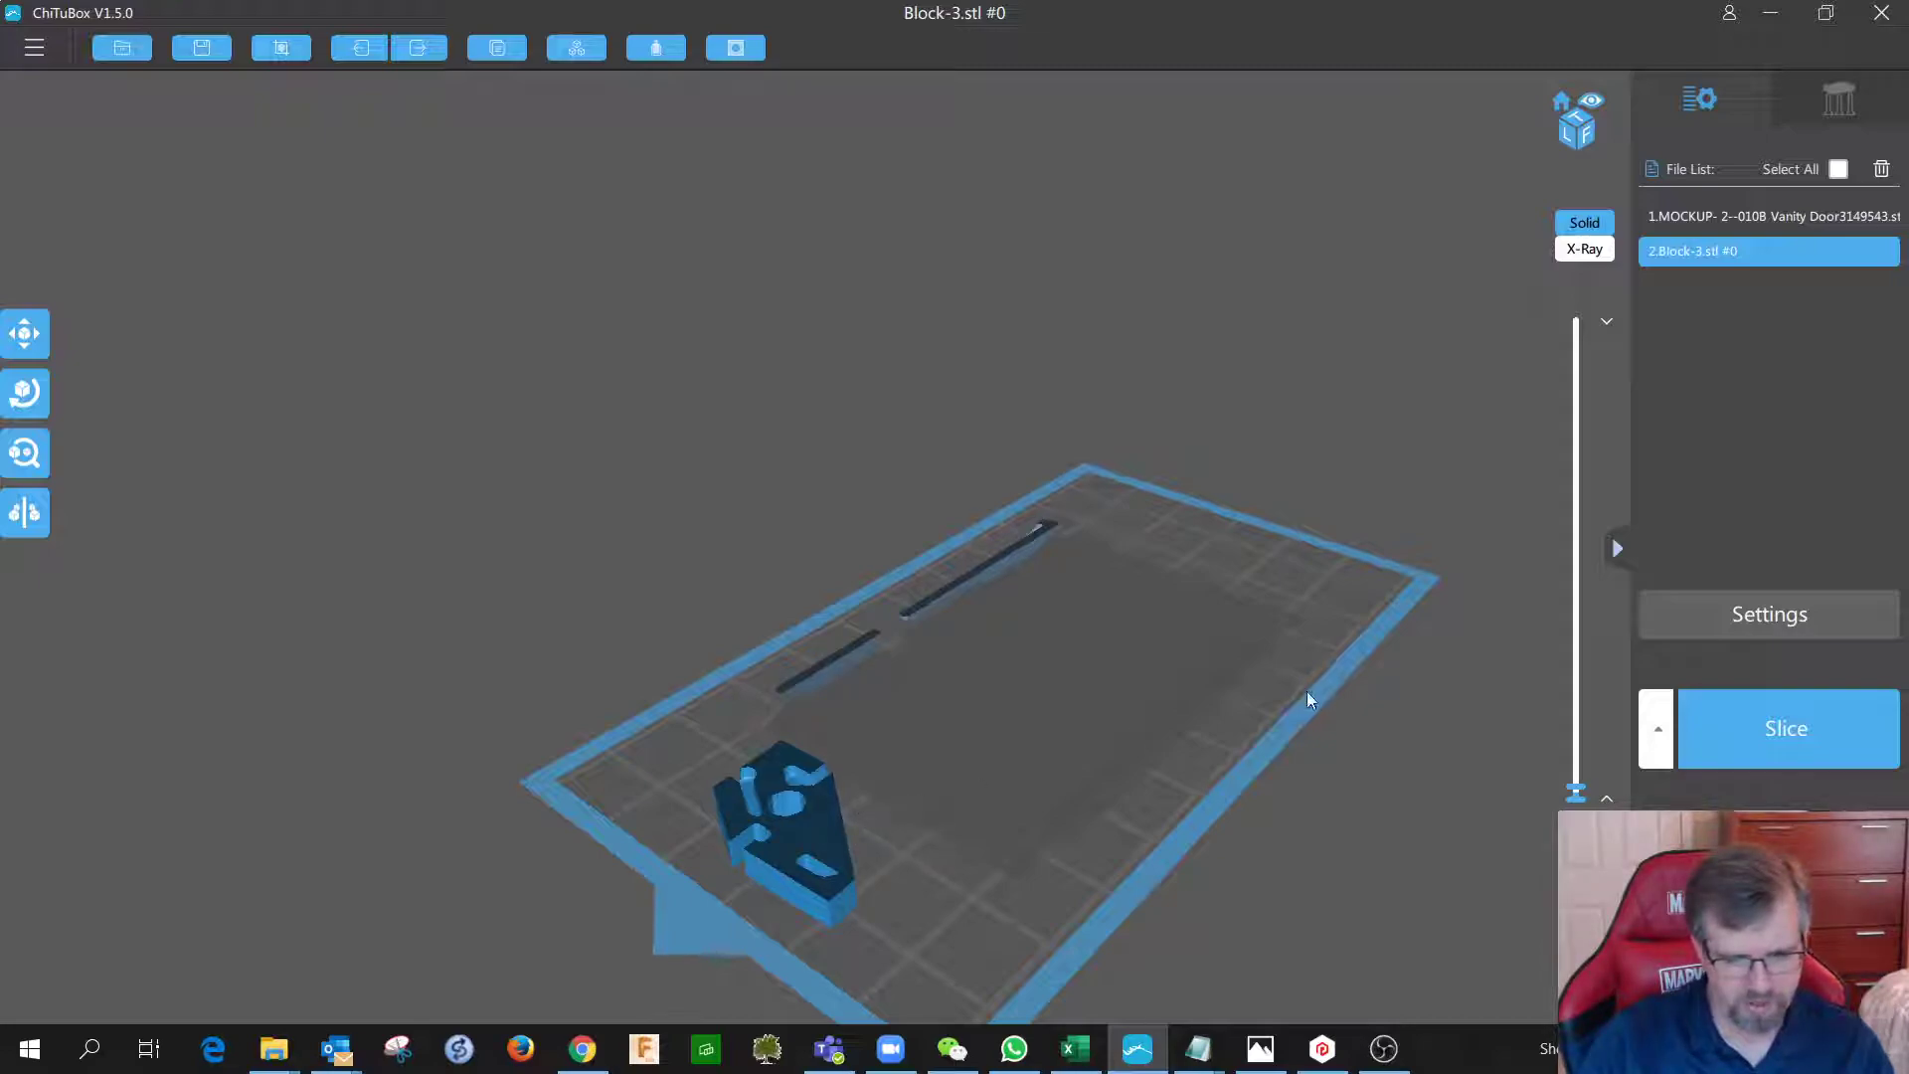
{"action": "left_click_drag", "start_coordinate": [1577, 793], "coordinate": [1588, 758]}
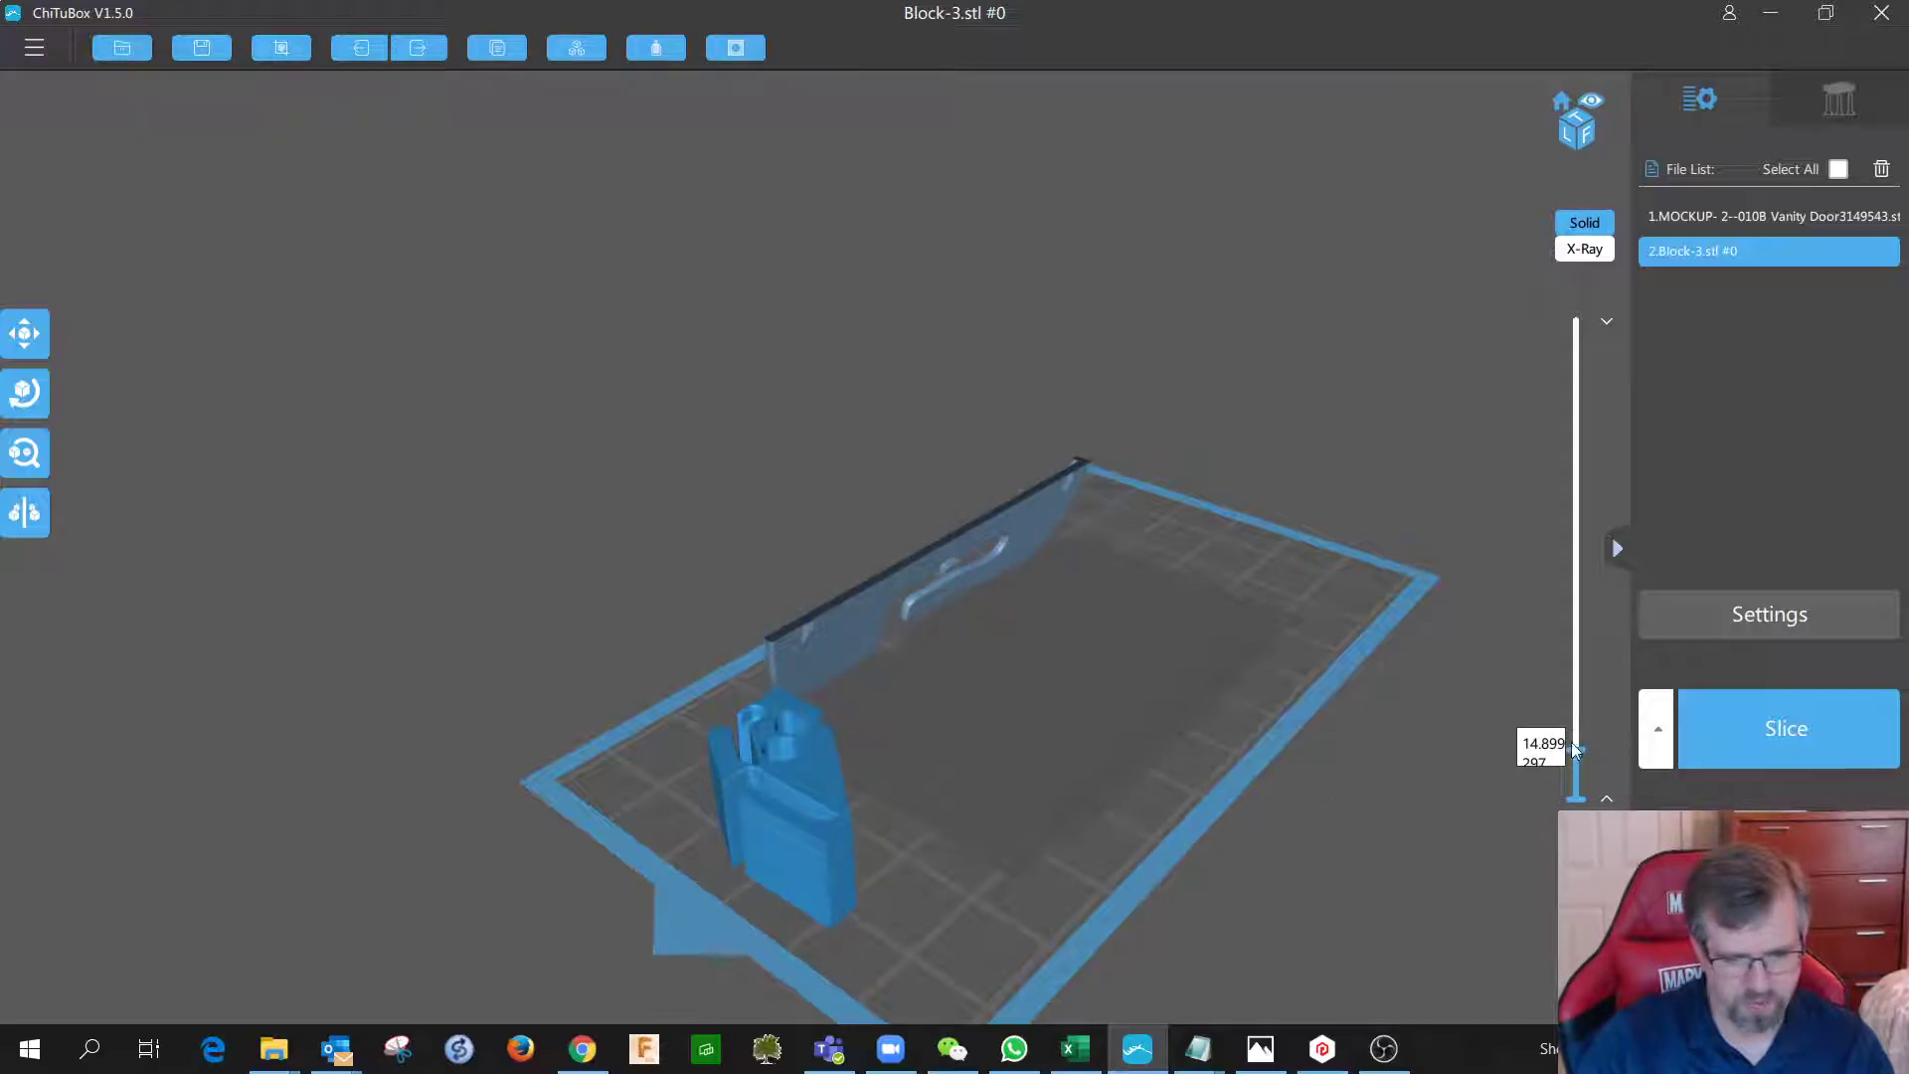
{"action": "left_click_drag", "start_coordinate": [1583, 757], "coordinate": [1579, 748]}
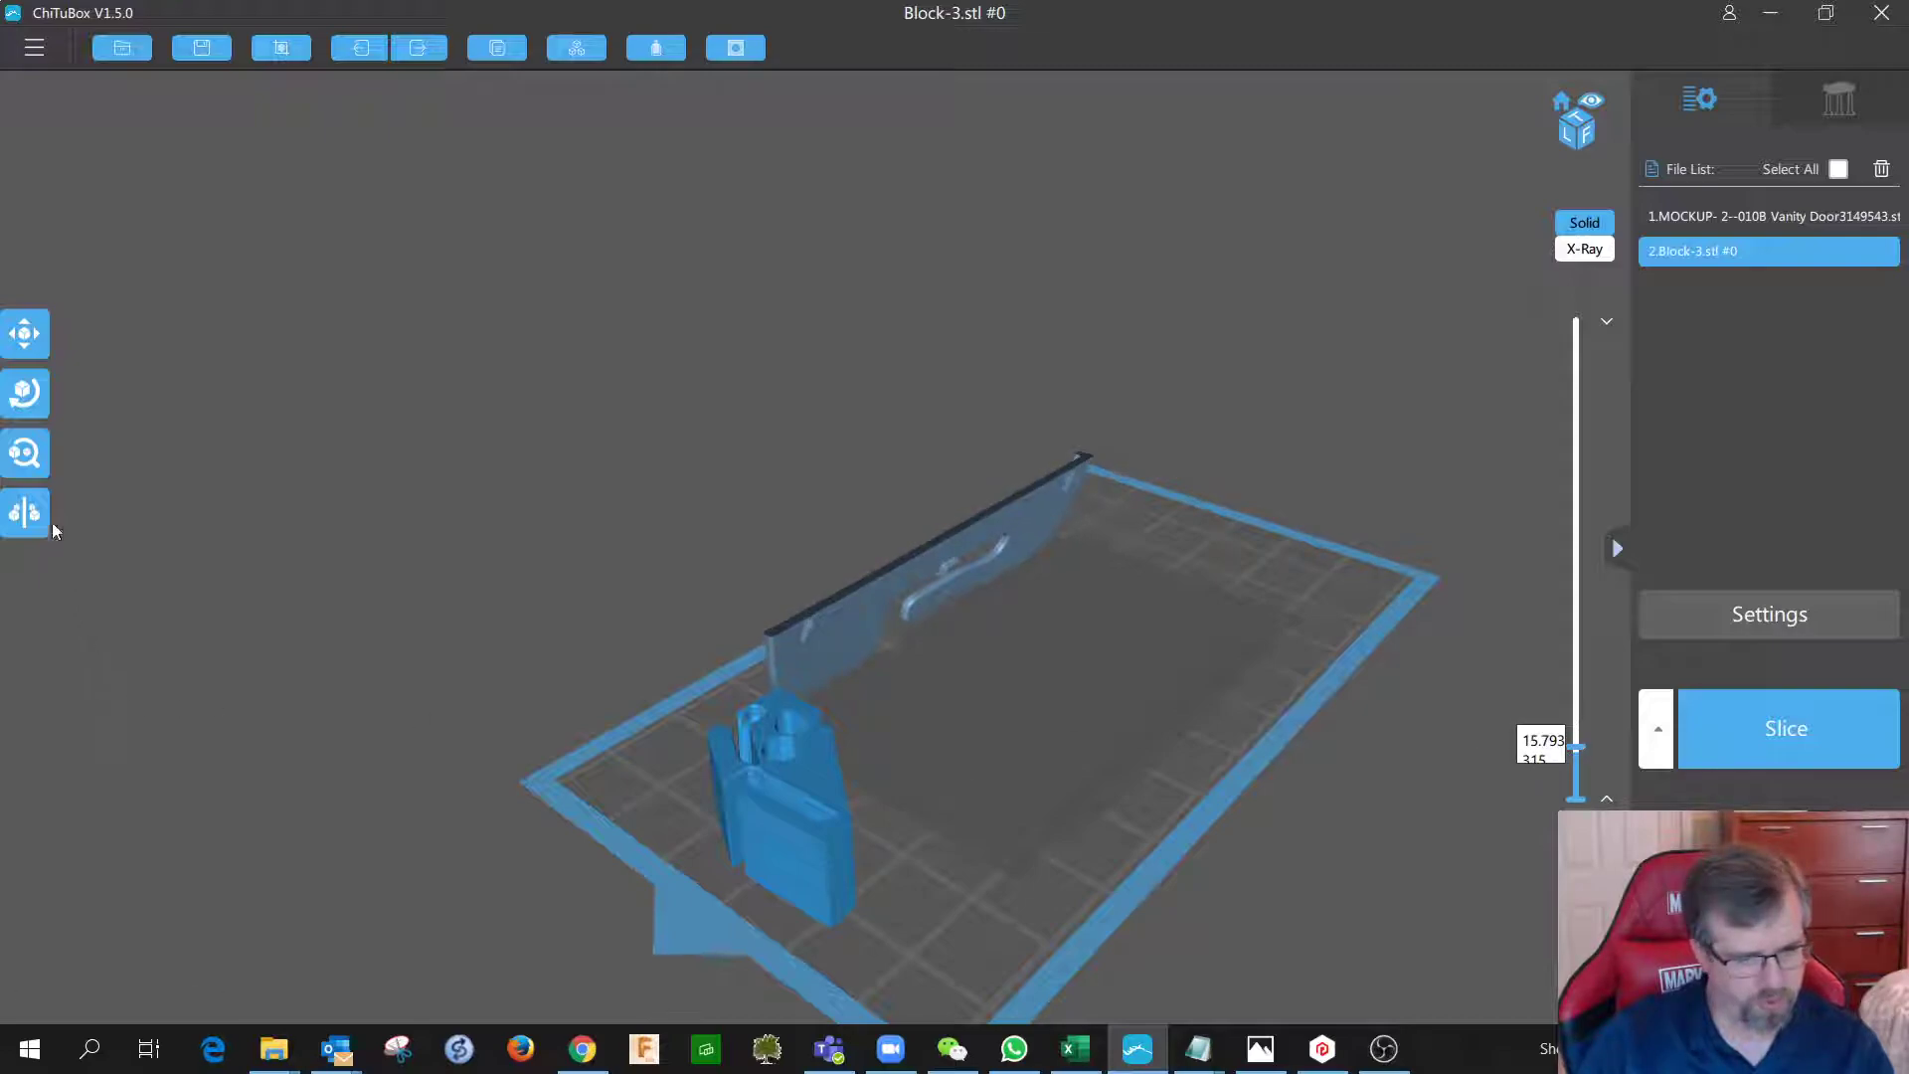
Flip the Block-3 model onto its slotted upper face with Flatten by face.
{"action": "left_click", "coordinate": [25, 397]}
{"action": "left_click", "coordinate": [108, 555]}
{"action": "left_click", "coordinate": [827, 784]}
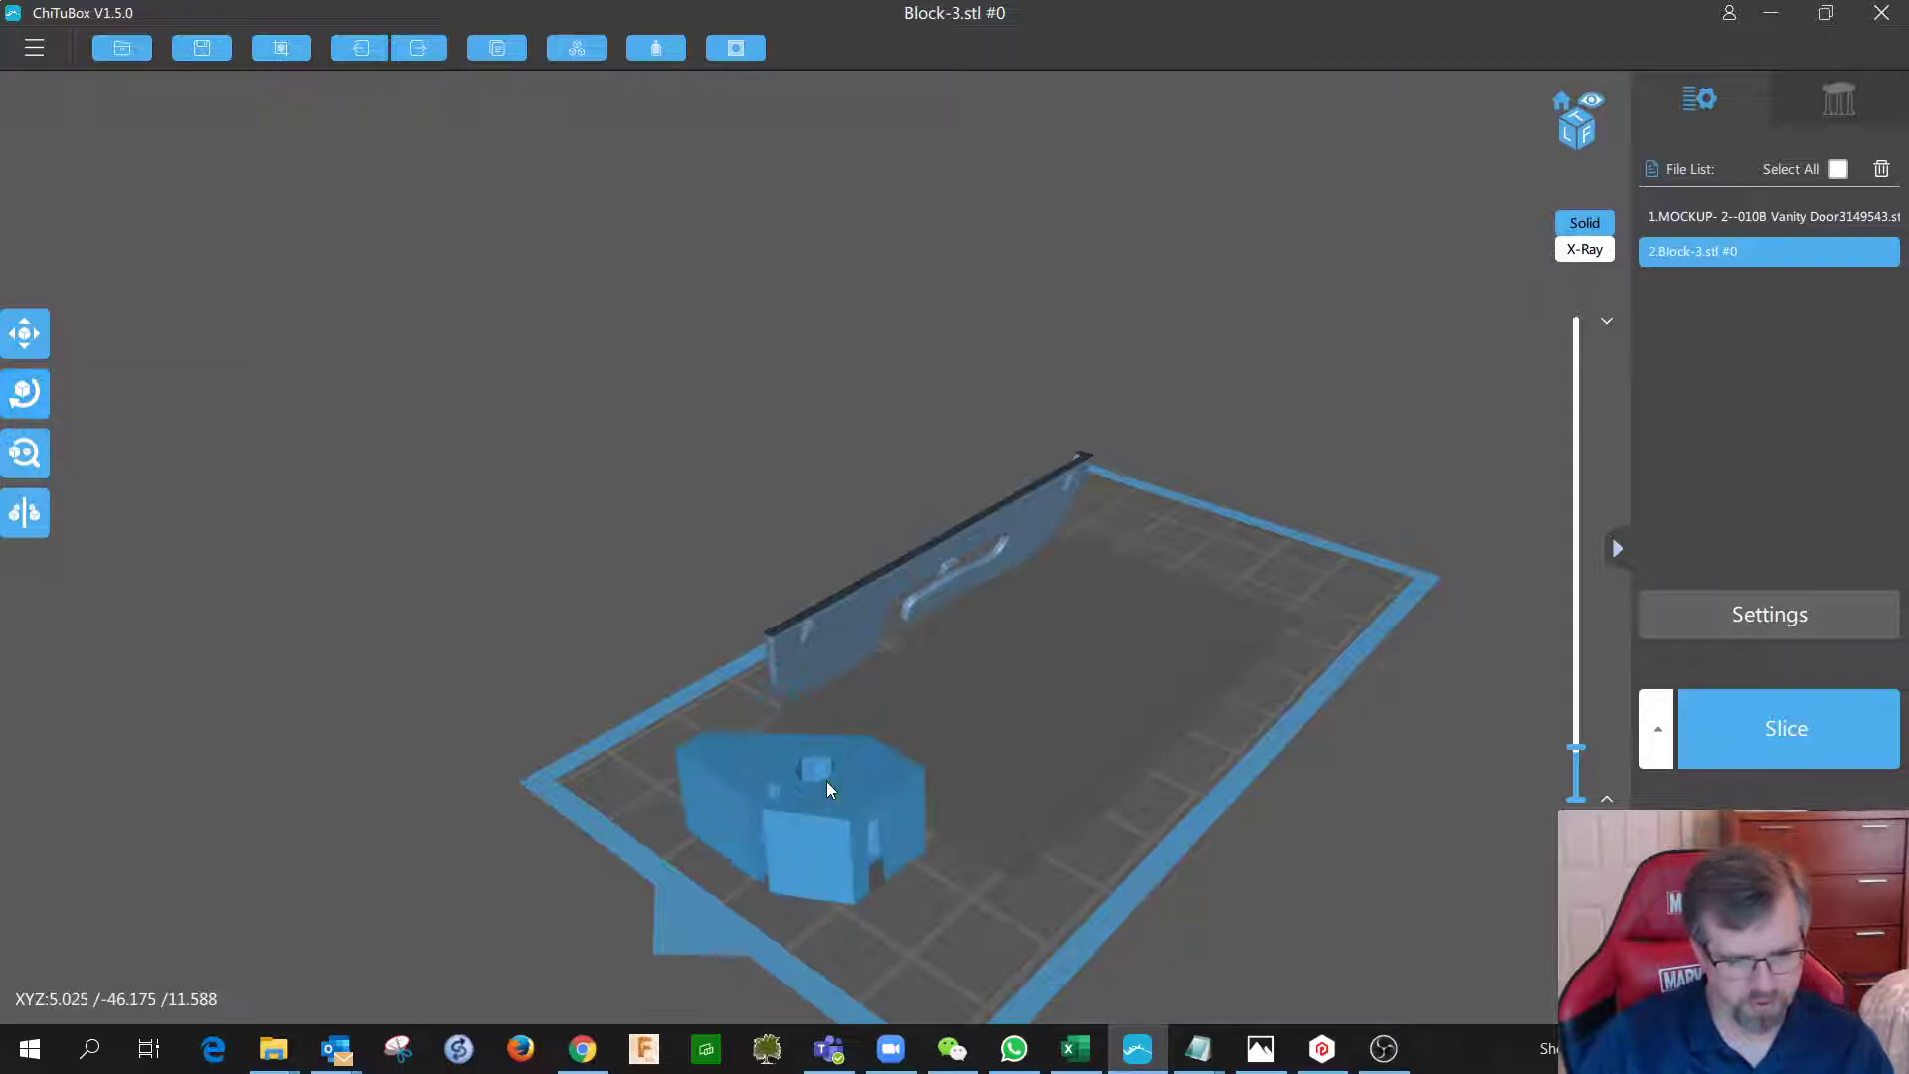
Preview the flipped block's layers up close, rising to about 11.3 mm and returning to about 7.2 mm, to examine its slots and holes.
{"action": "left_click_drag", "start_coordinate": [1576, 753], "coordinate": [1581, 799]}
{"action": "middle_click_drag", "start_coordinate": [827, 797], "coordinate": [925, 686]}
{"action": "scroll", "coordinate": [925, 766], "scroll_direction": "up", "scroll_amount": 5}
{"action": "middle_click_drag", "start_coordinate": [912, 844], "coordinate": [931, 525]}
{"action": "middle_click_drag", "start_coordinate": [1219, 516], "coordinate": [1269, 648]}
{"action": "left_click_drag", "start_coordinate": [1584, 801], "coordinate": [1589, 773]}
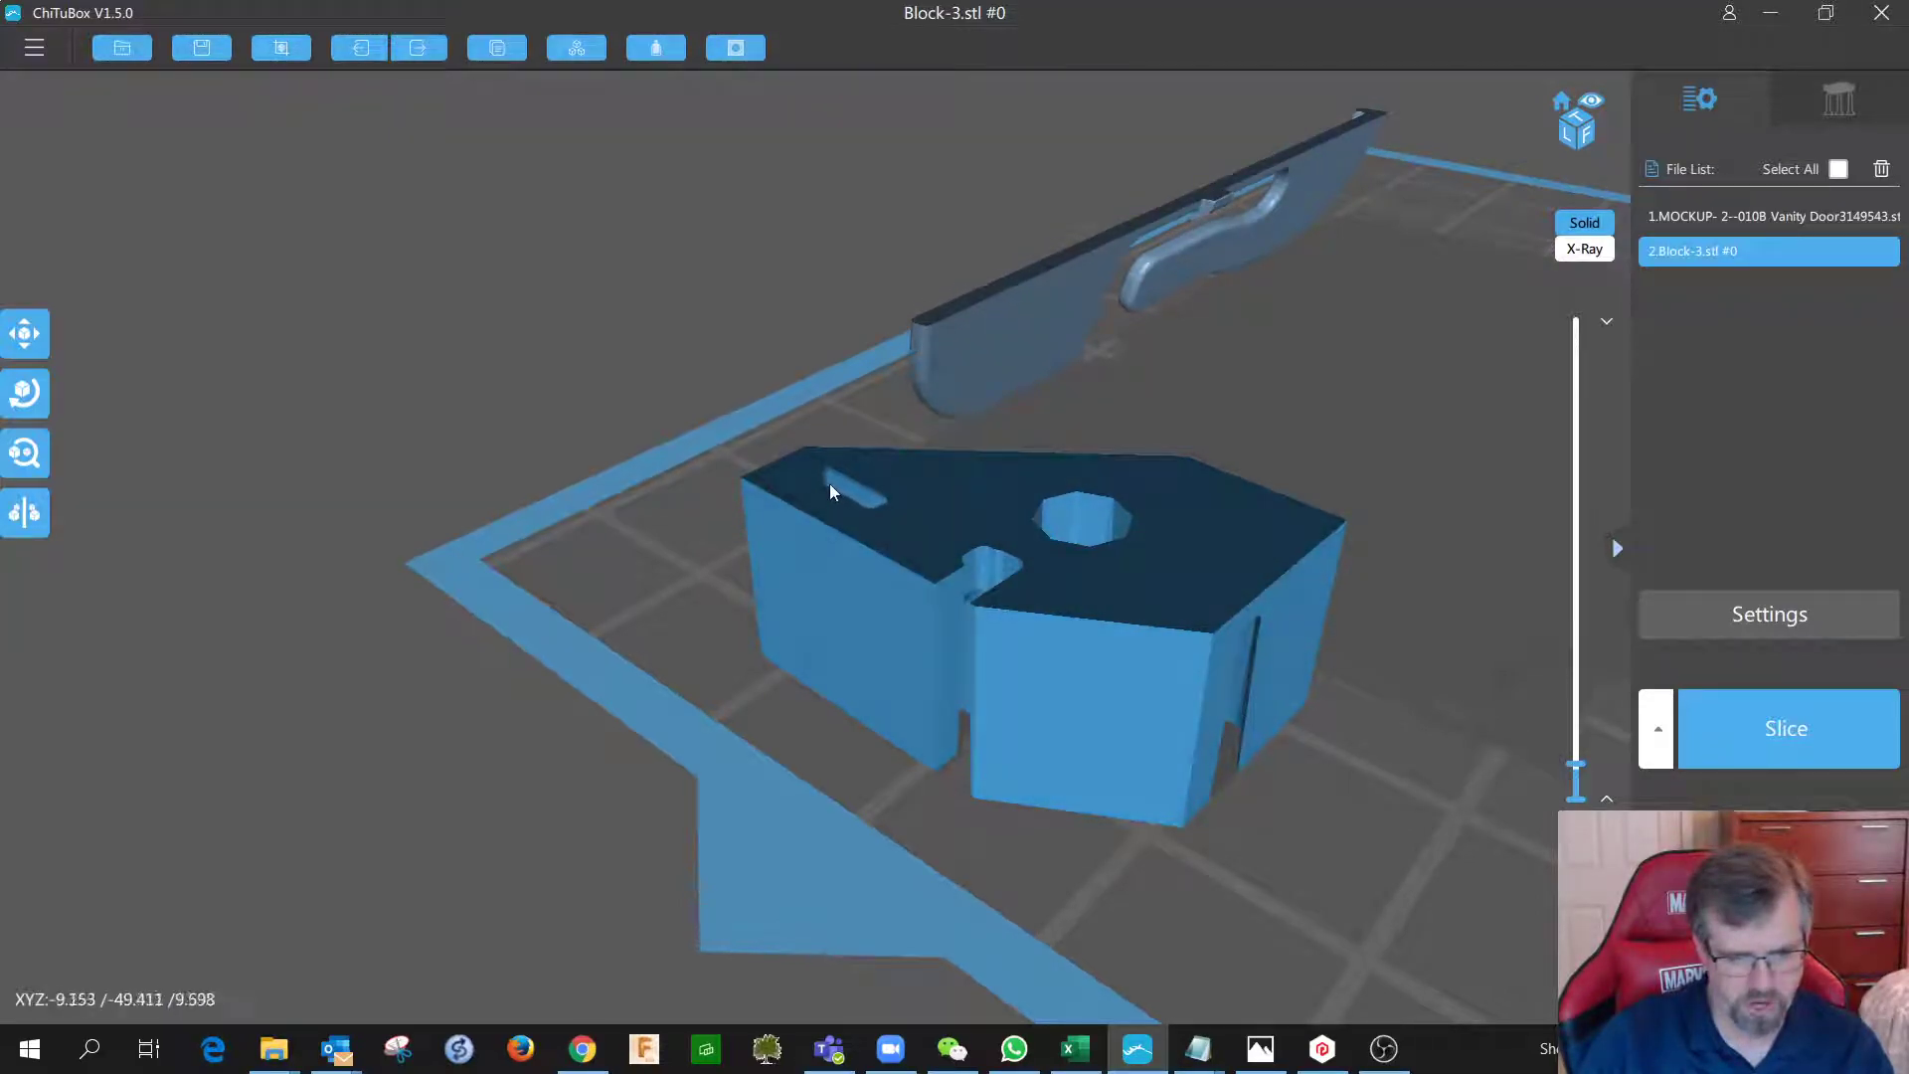
{"action": "left_click_drag", "start_coordinate": [1579, 765], "coordinate": [1581, 771]}
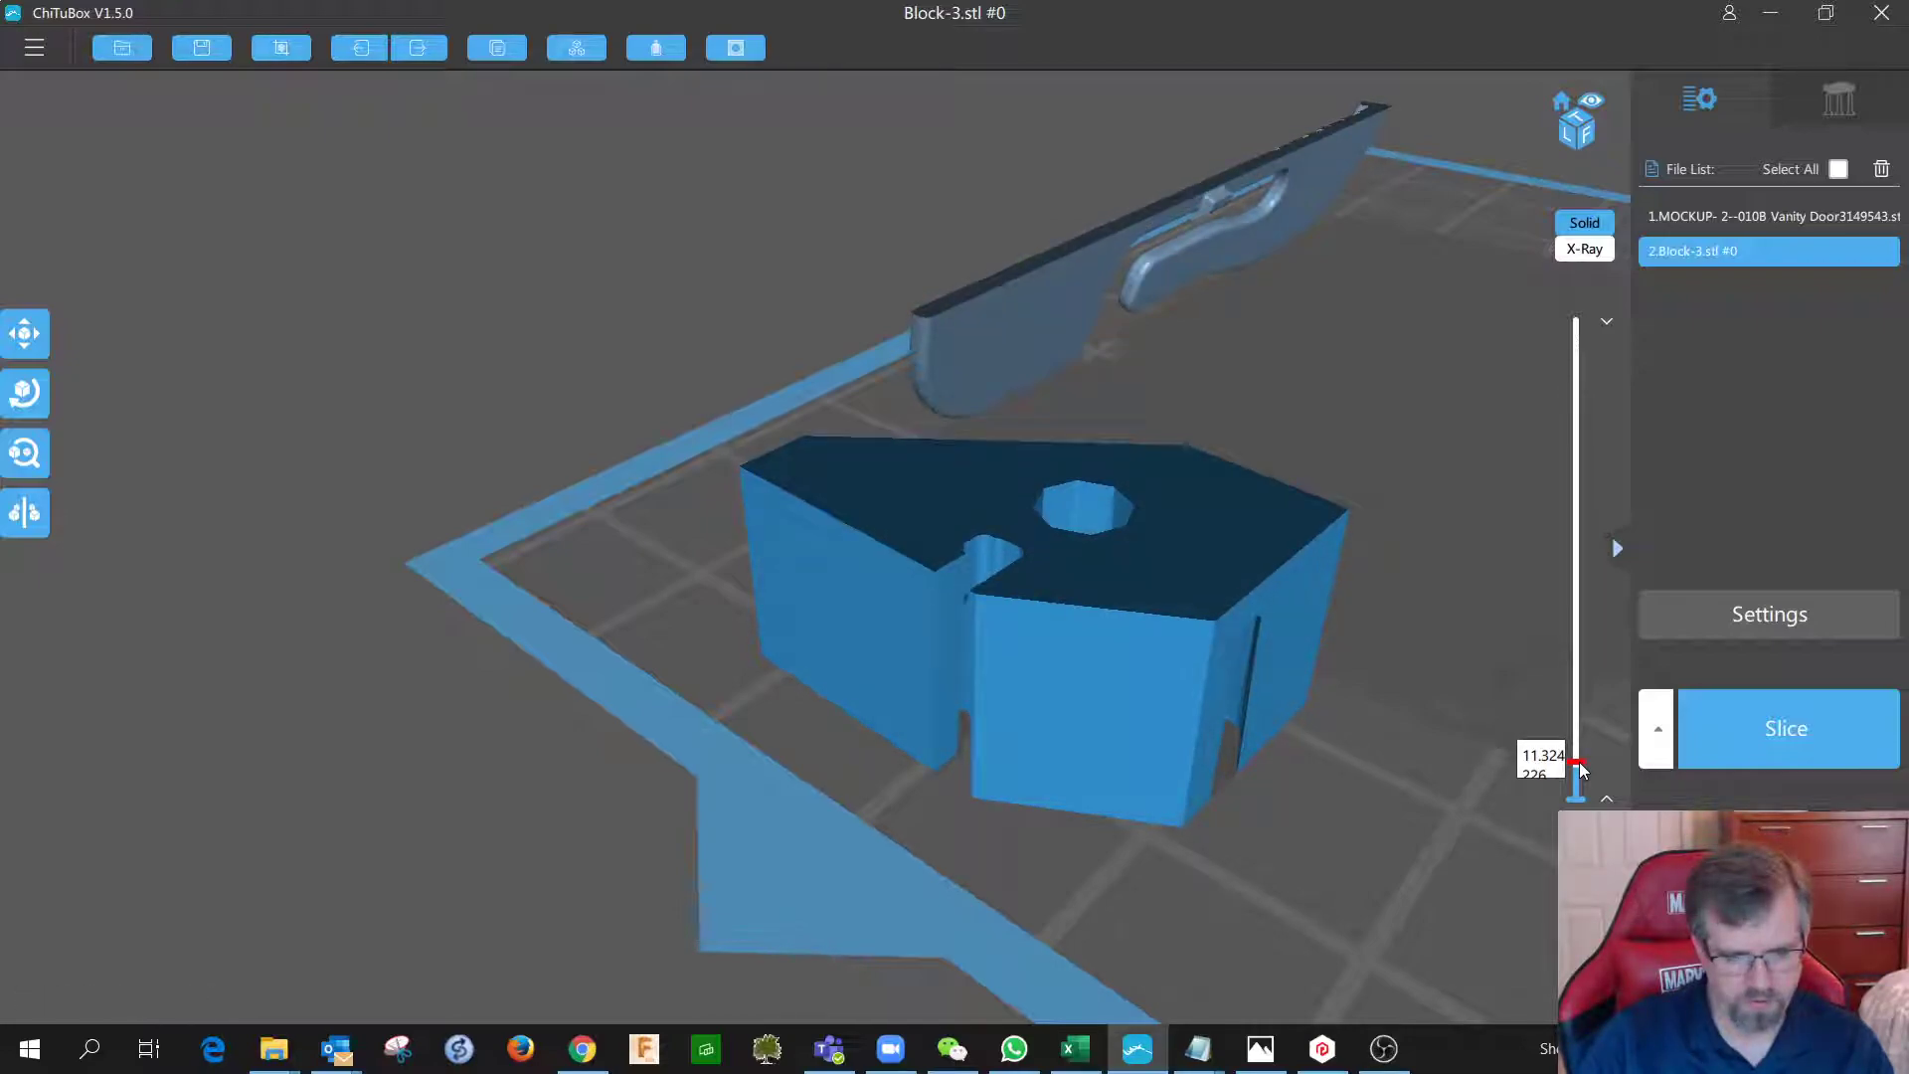
{"action": "left_click_drag", "start_coordinate": [1086, 688], "coordinate": [1078, 736]}
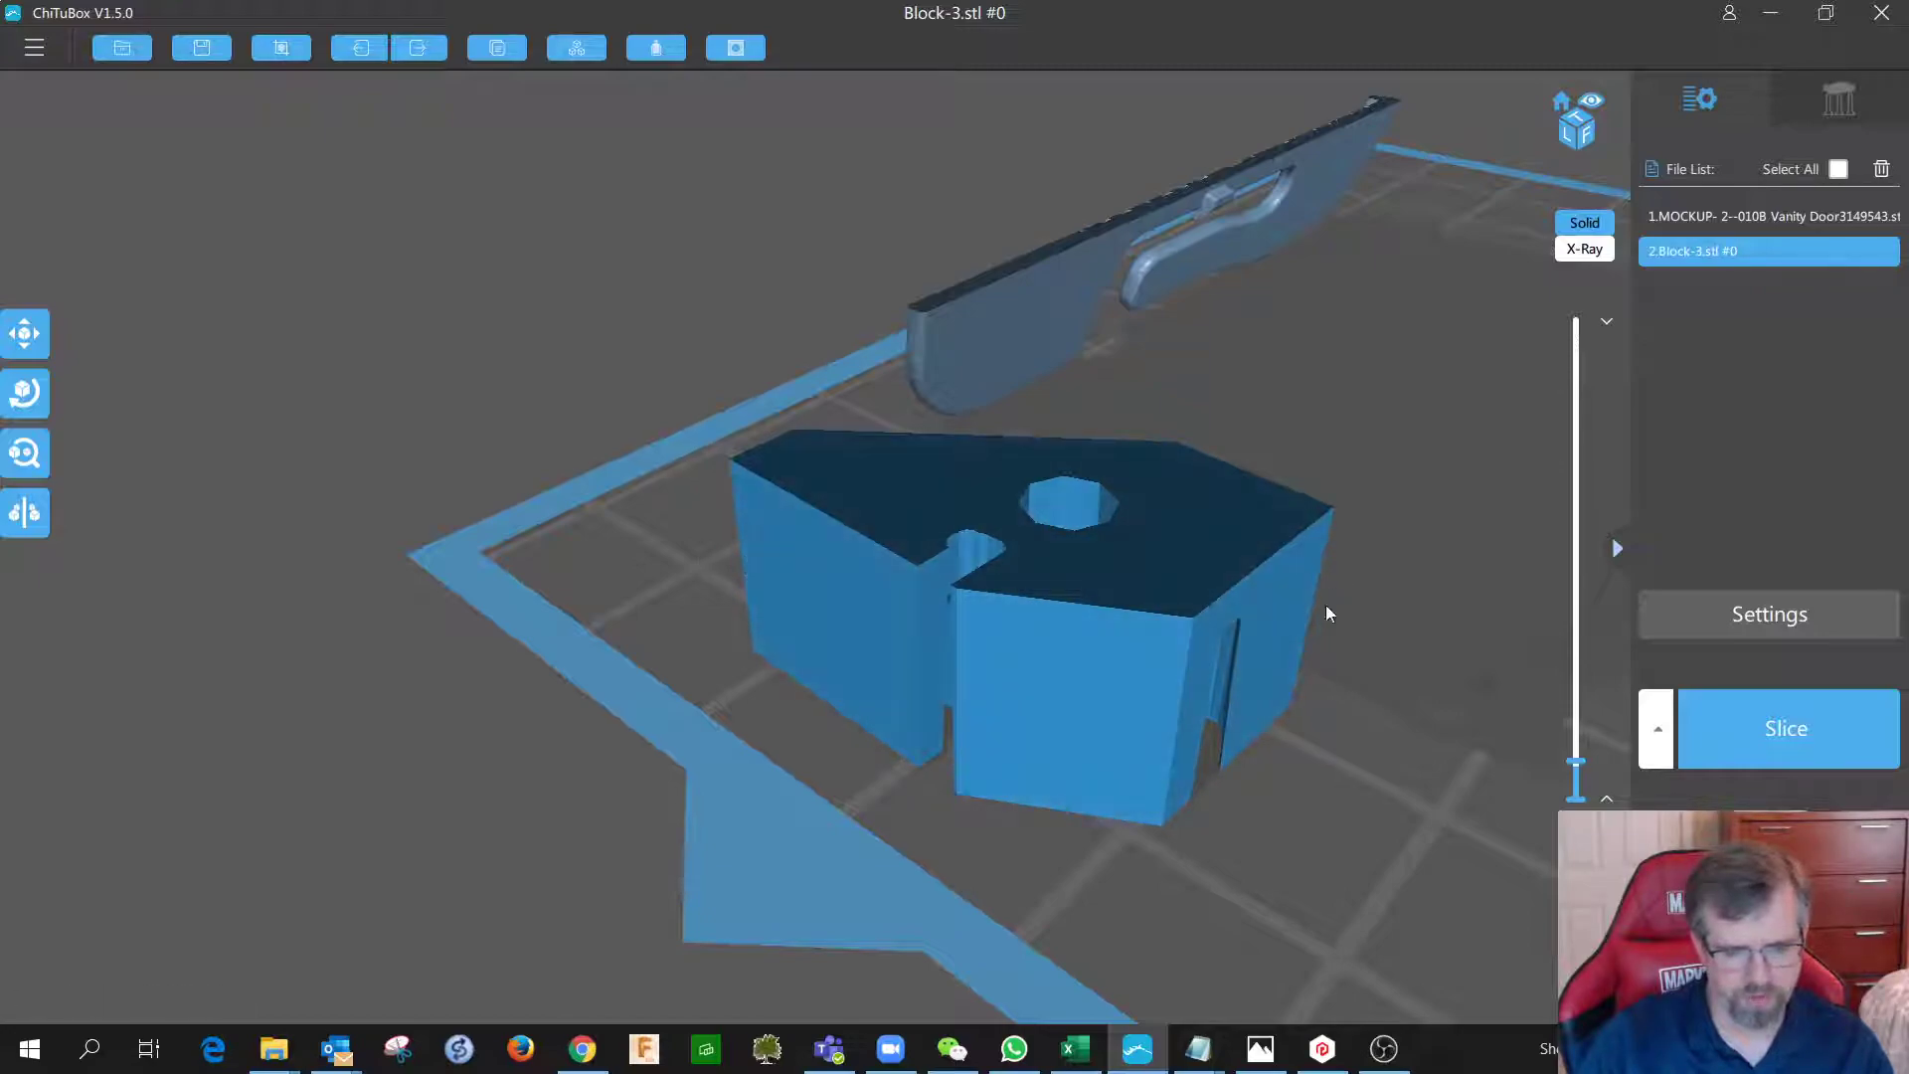
{"action": "mouse_move", "coordinate": [1002, 667]}
{"action": "right_mouse_down"}
{"action": "mouse_move", "coordinate": [1023, 679]}
{"action": "mouse_move", "coordinate": [997, 667]}
{"action": "right_mouse_up"}
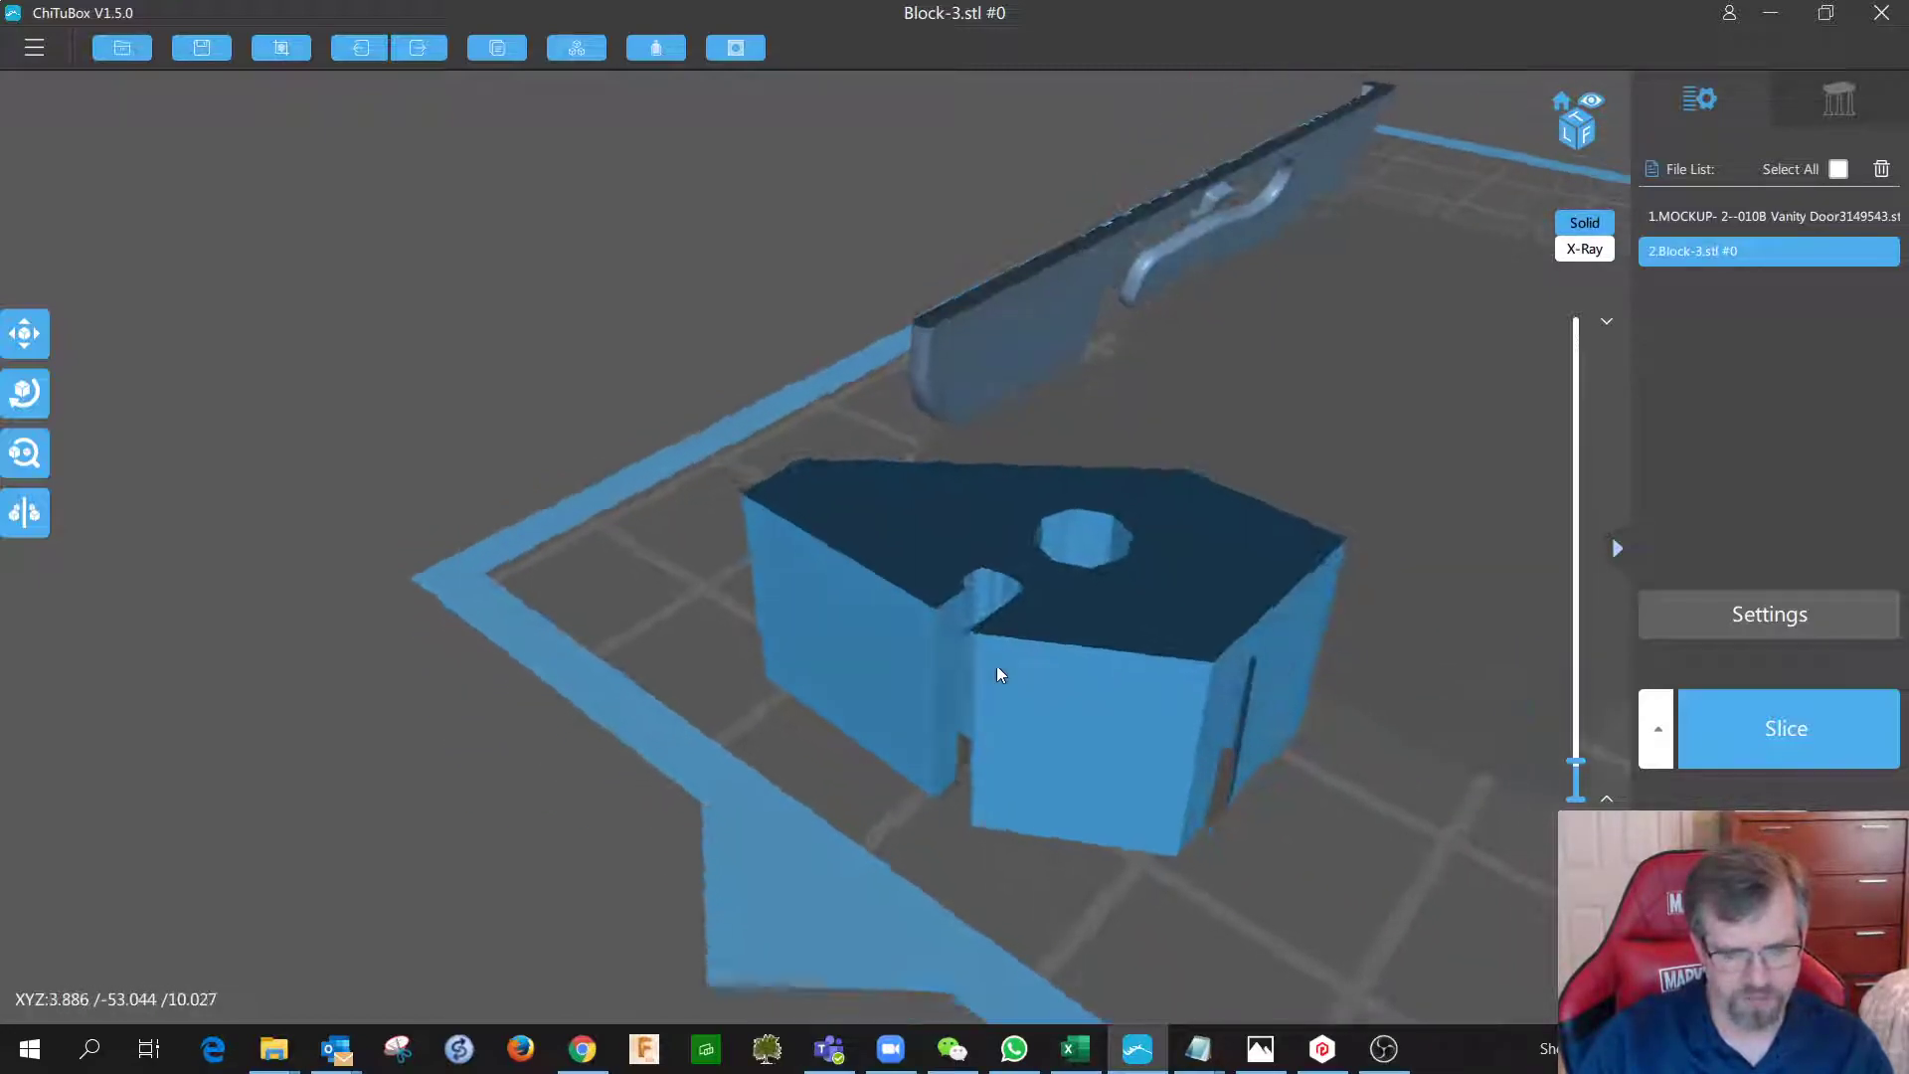
{"action": "mouse_move", "coordinate": [1575, 763]}
{"action": "left_mouse_down"}
{"action": "mouse_move", "coordinate": [1575, 802]}
{"action": "mouse_move", "coordinate": [1576, 778]}
{"action": "left_mouse_up"}
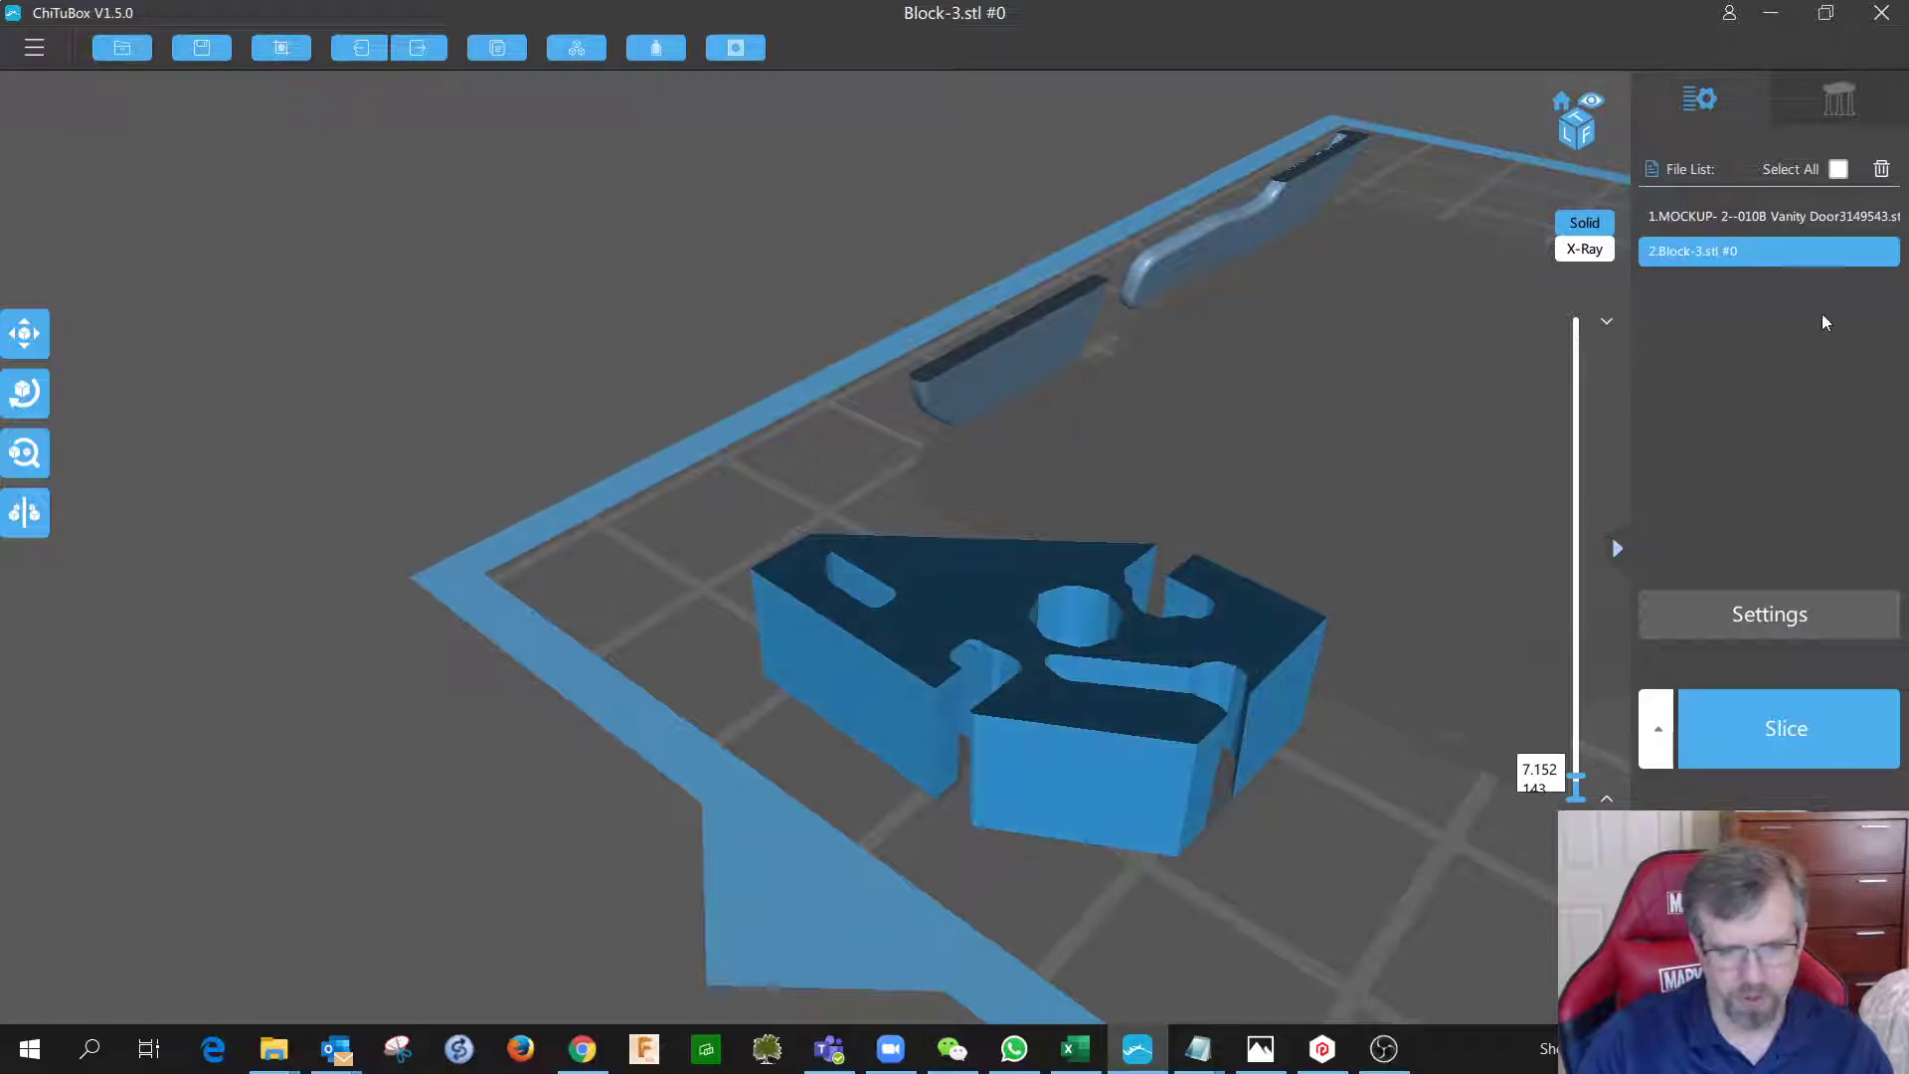
Delete the Block-3 model and lower the vanity door's layer preview to about 1.5 mm.
{"action": "left_click", "coordinate": [1883, 170]}
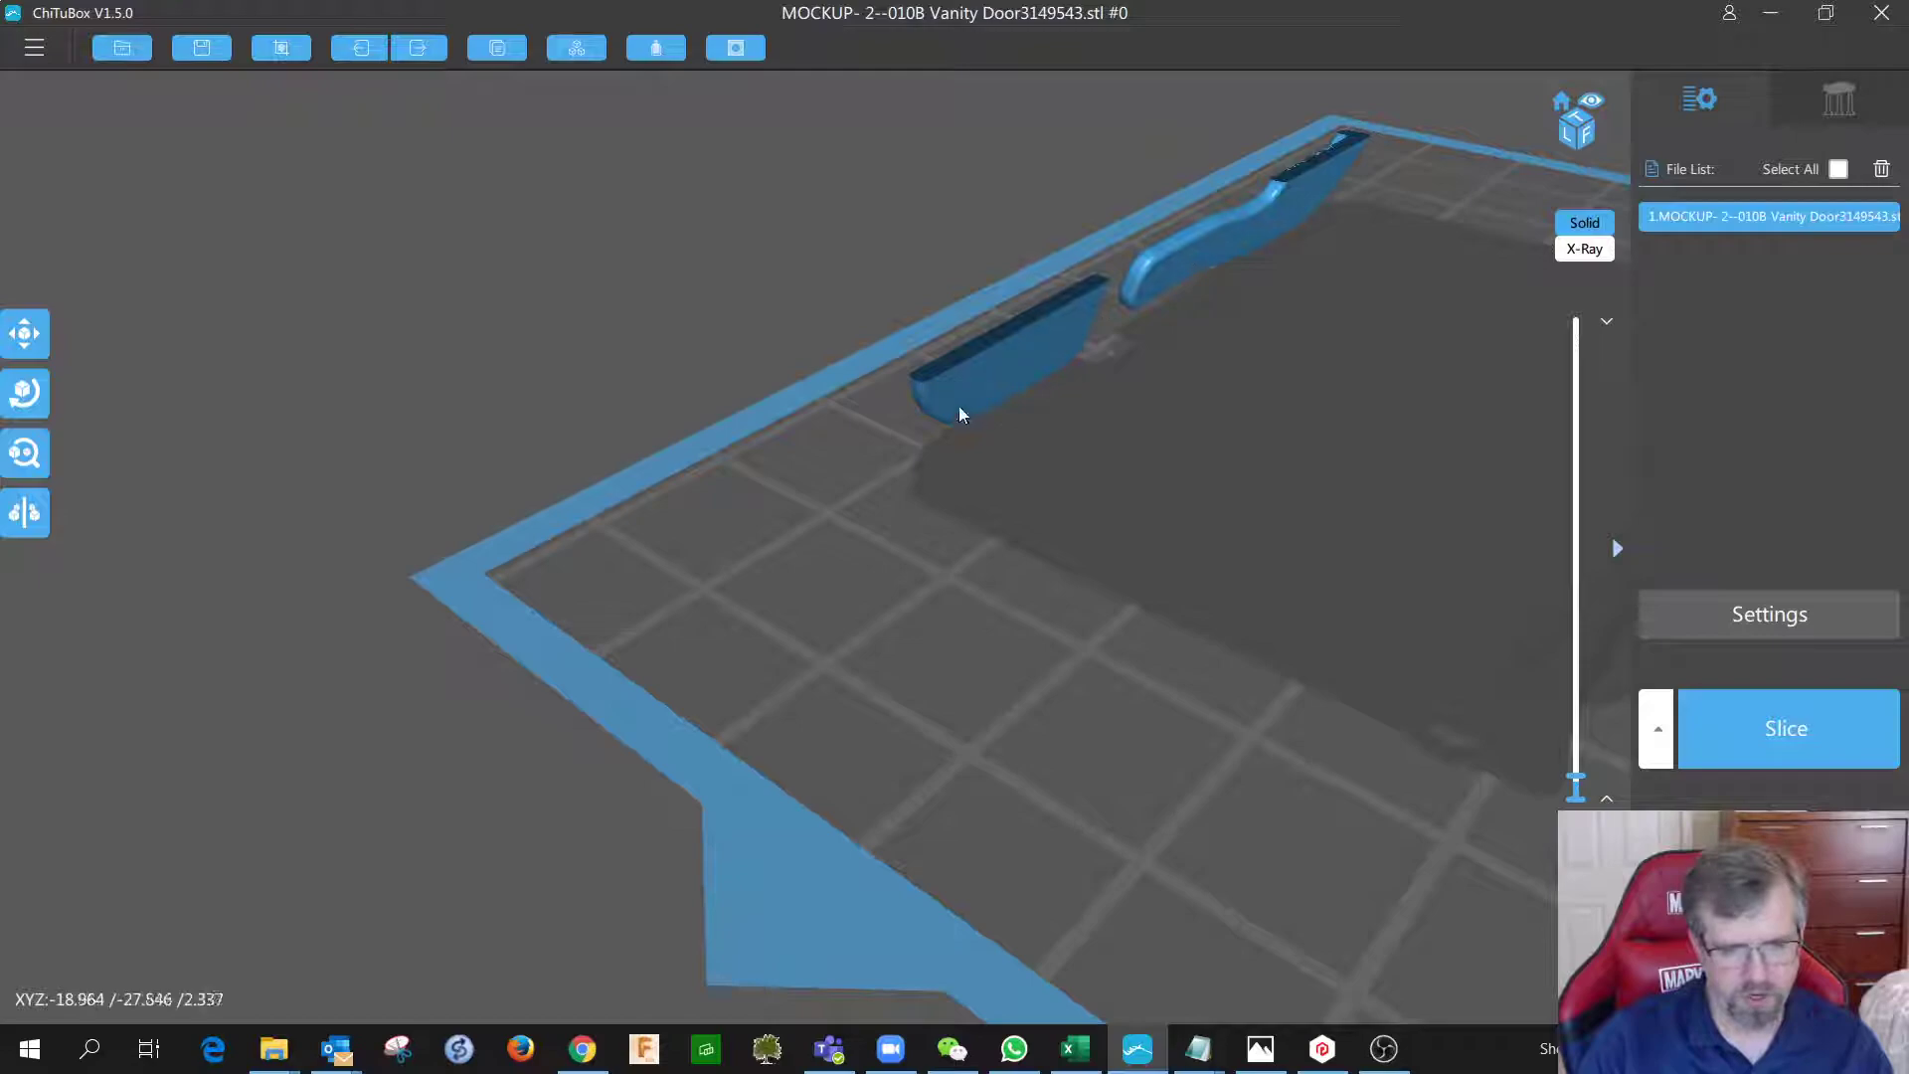
{"action": "left_click_drag", "start_coordinate": [930, 388], "coordinate": [1411, 465]}
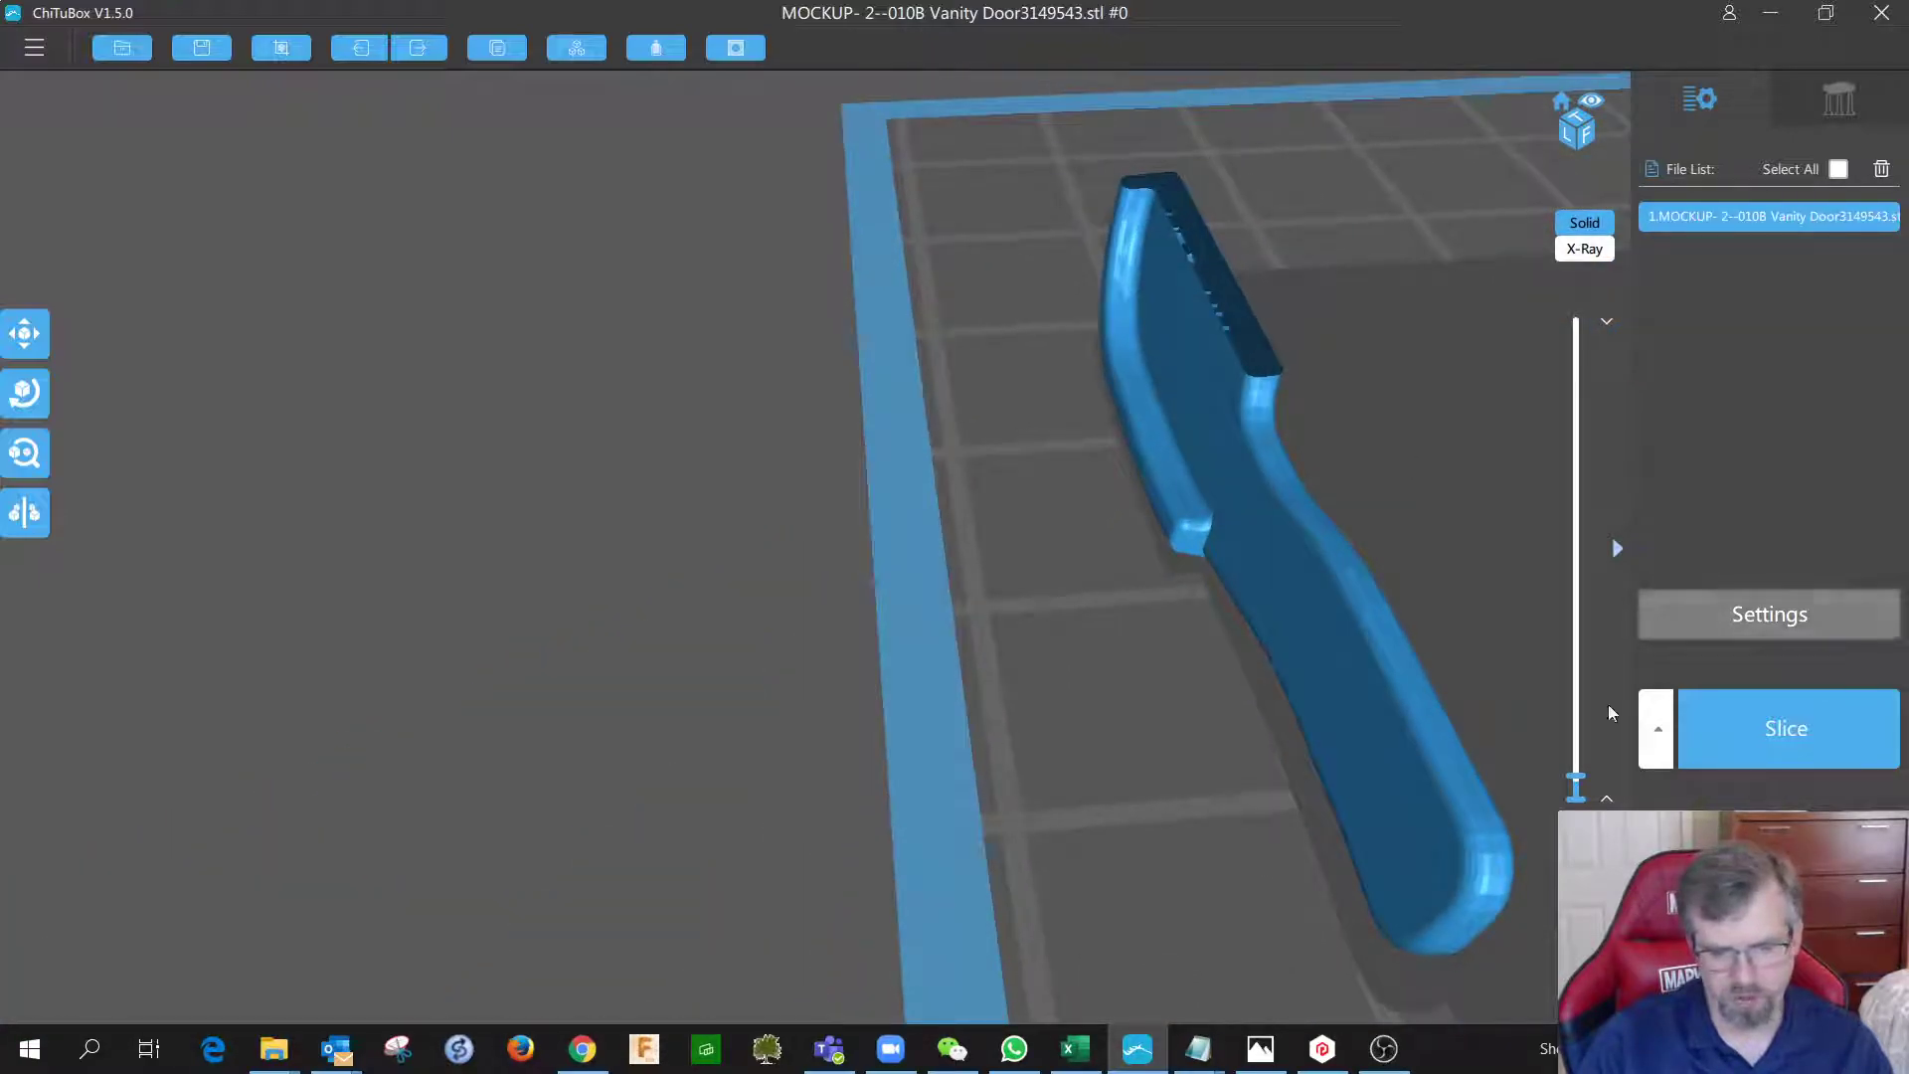
{"action": "left_click_drag", "start_coordinate": [1580, 775], "coordinate": [1584, 802]}
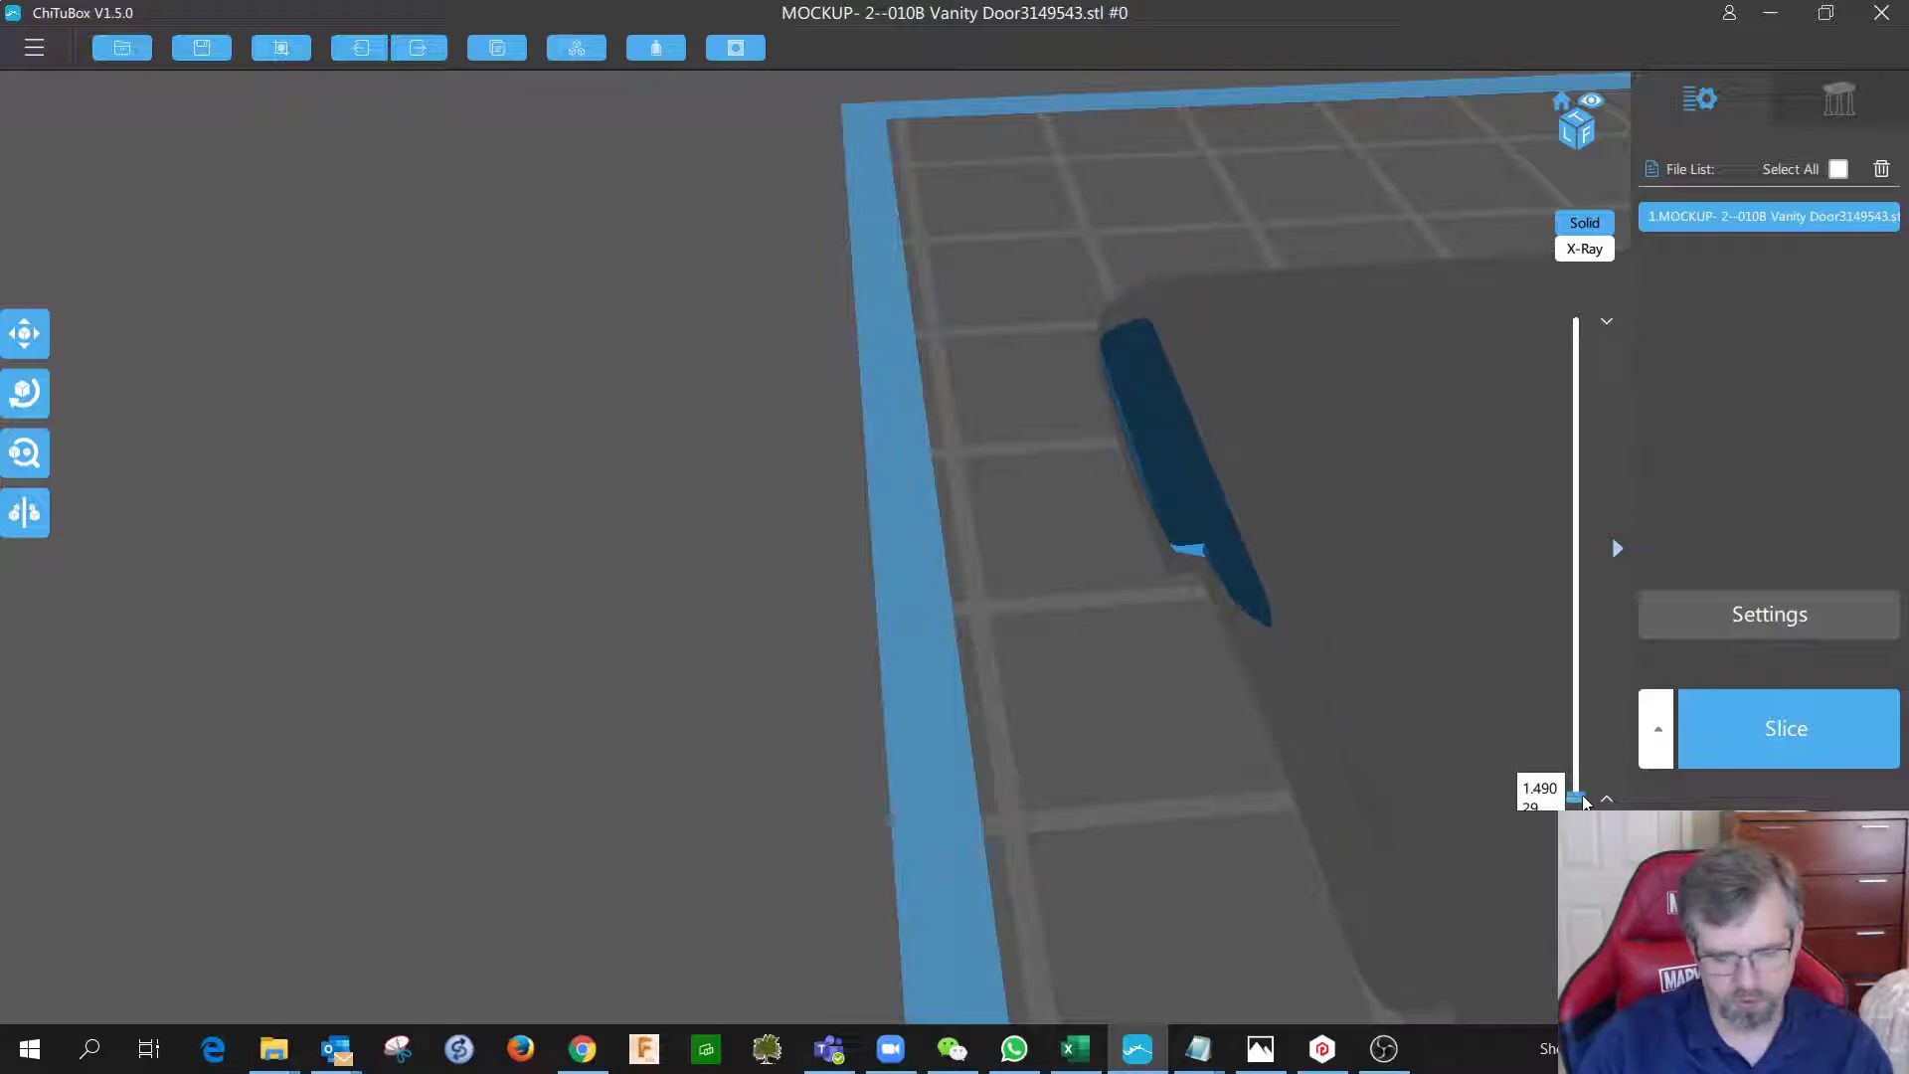
Raise the vanity door's layer preview to about 3.5 mm and step down layer by layer to 1.976 mm.
{"action": "left_click_drag", "start_coordinate": [1581, 798], "coordinate": [1582, 795]}
{"action": "key", "text": "Down"}
{"action": "key", "text": "Down"}
{"action": "key", "text": "Down"}
{"action": "key", "text": "Down"}
{"action": "key", "text": "Down"}
{"action": "key", "text": "Down"}
{"action": "key", "text": "Down"}
{"action": "key", "text": "Down"}
{"action": "key", "text": "Down"}
{"action": "key", "text": "Down"}
{"action": "key", "text": "Down"}
{"action": "key", "text": "Down"}
{"action": "key", "text": "Down"}
{"action": "key", "text": "Down"}
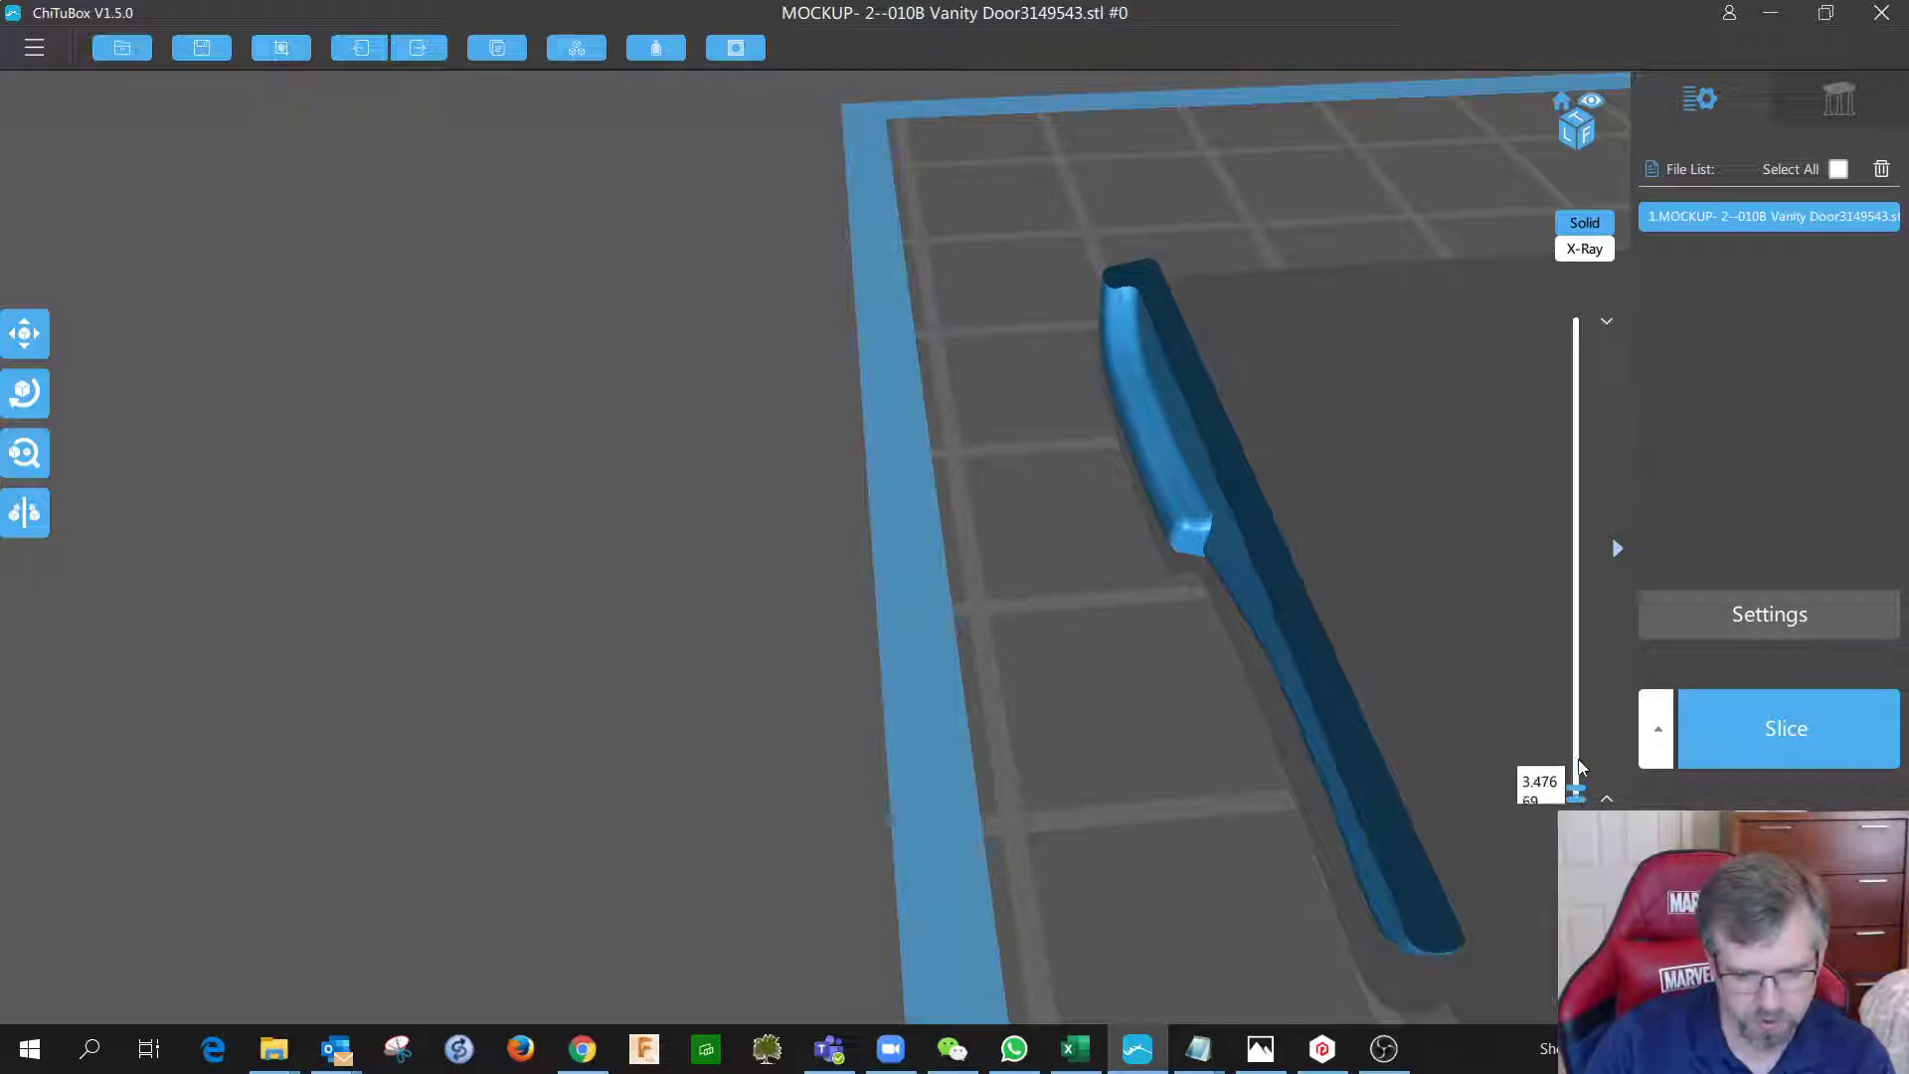
{"action": "key", "text": "Down"}
{"action": "key", "text": "Down"}
{"action": "key", "text": "Down"}
{"action": "key", "text": "Down"}
{"action": "key", "text": "Down"}
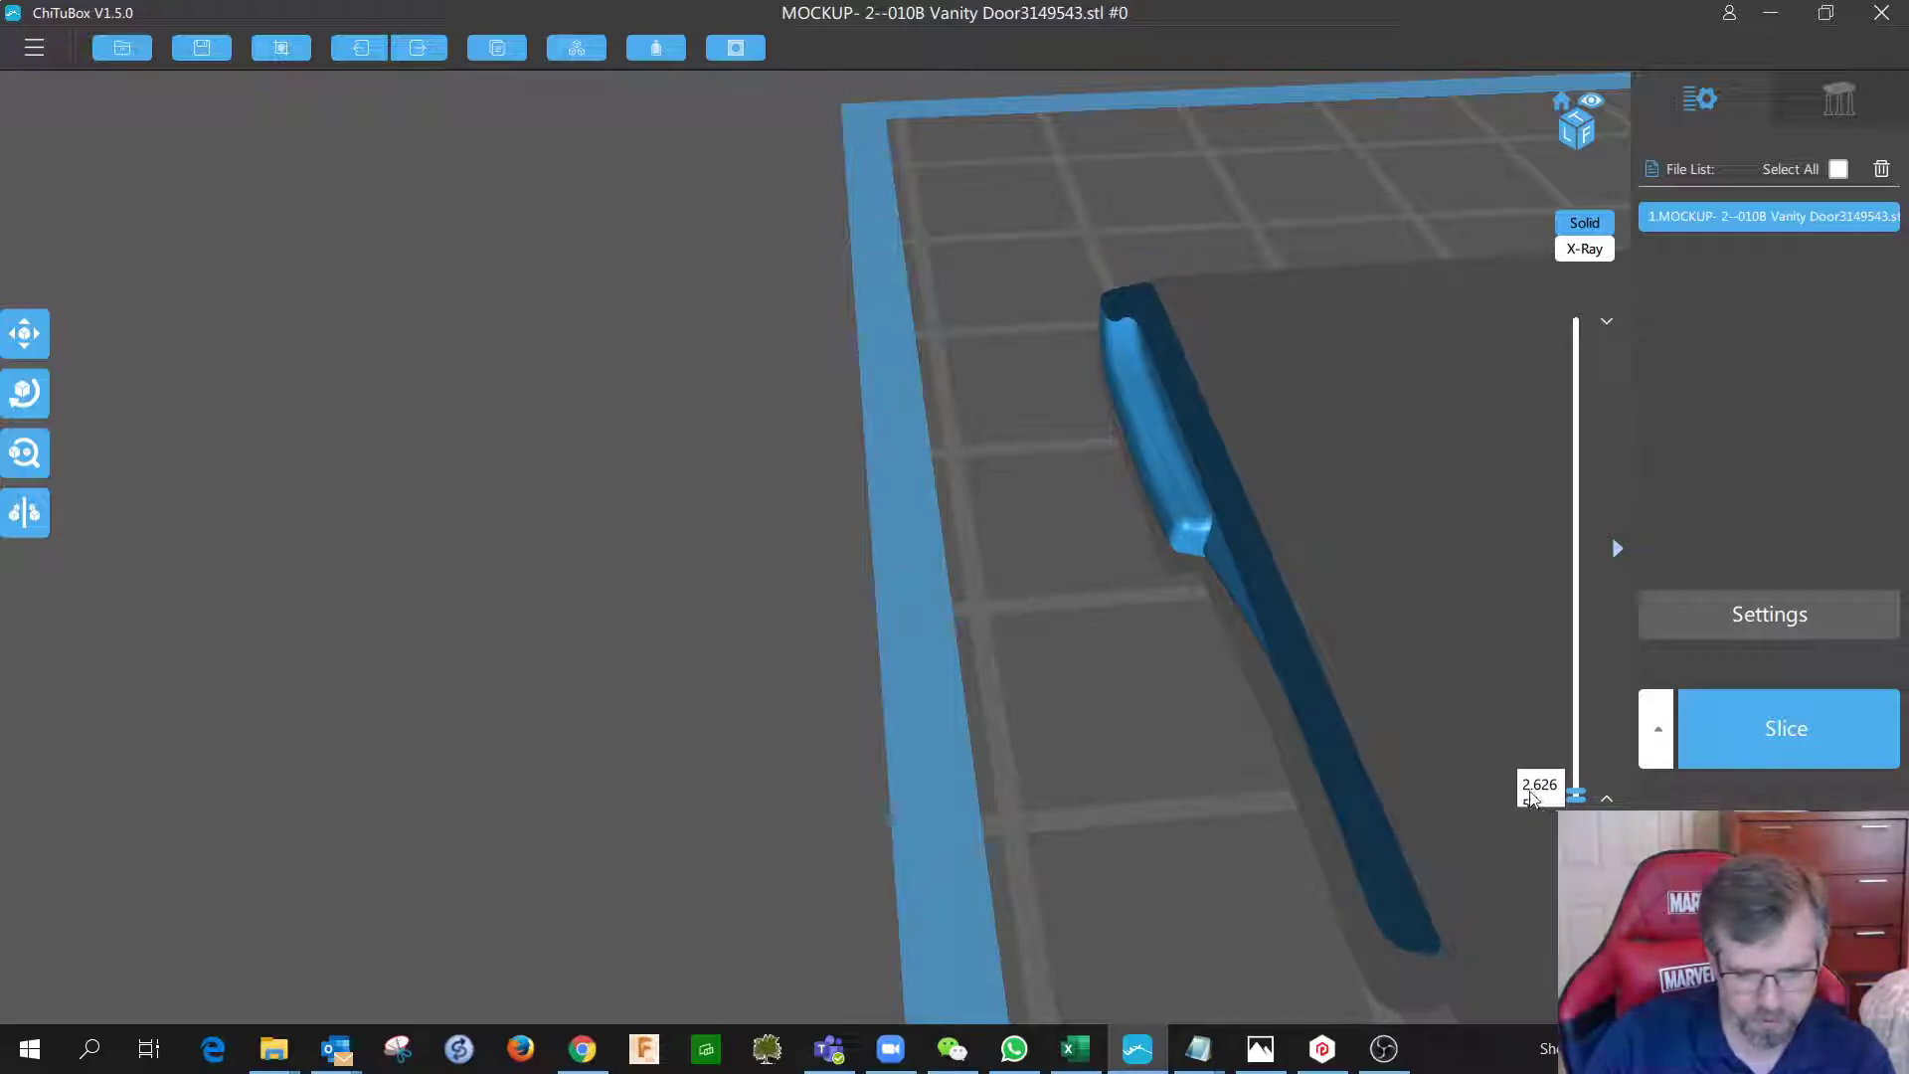
{"action": "key", "text": "Down"}
{"action": "key", "text": "Down"}
{"action": "key", "text": "Down"}
{"action": "key", "text": "Down"}
{"action": "key", "text": "Down"}
{"action": "key", "text": "Down"}
{"action": "key", "text": "Down"}
{"action": "key", "text": "Down"}
{"action": "key", "text": "Down"}
{"action": "key", "text": "Down"}
{"action": "key", "text": "Down"}
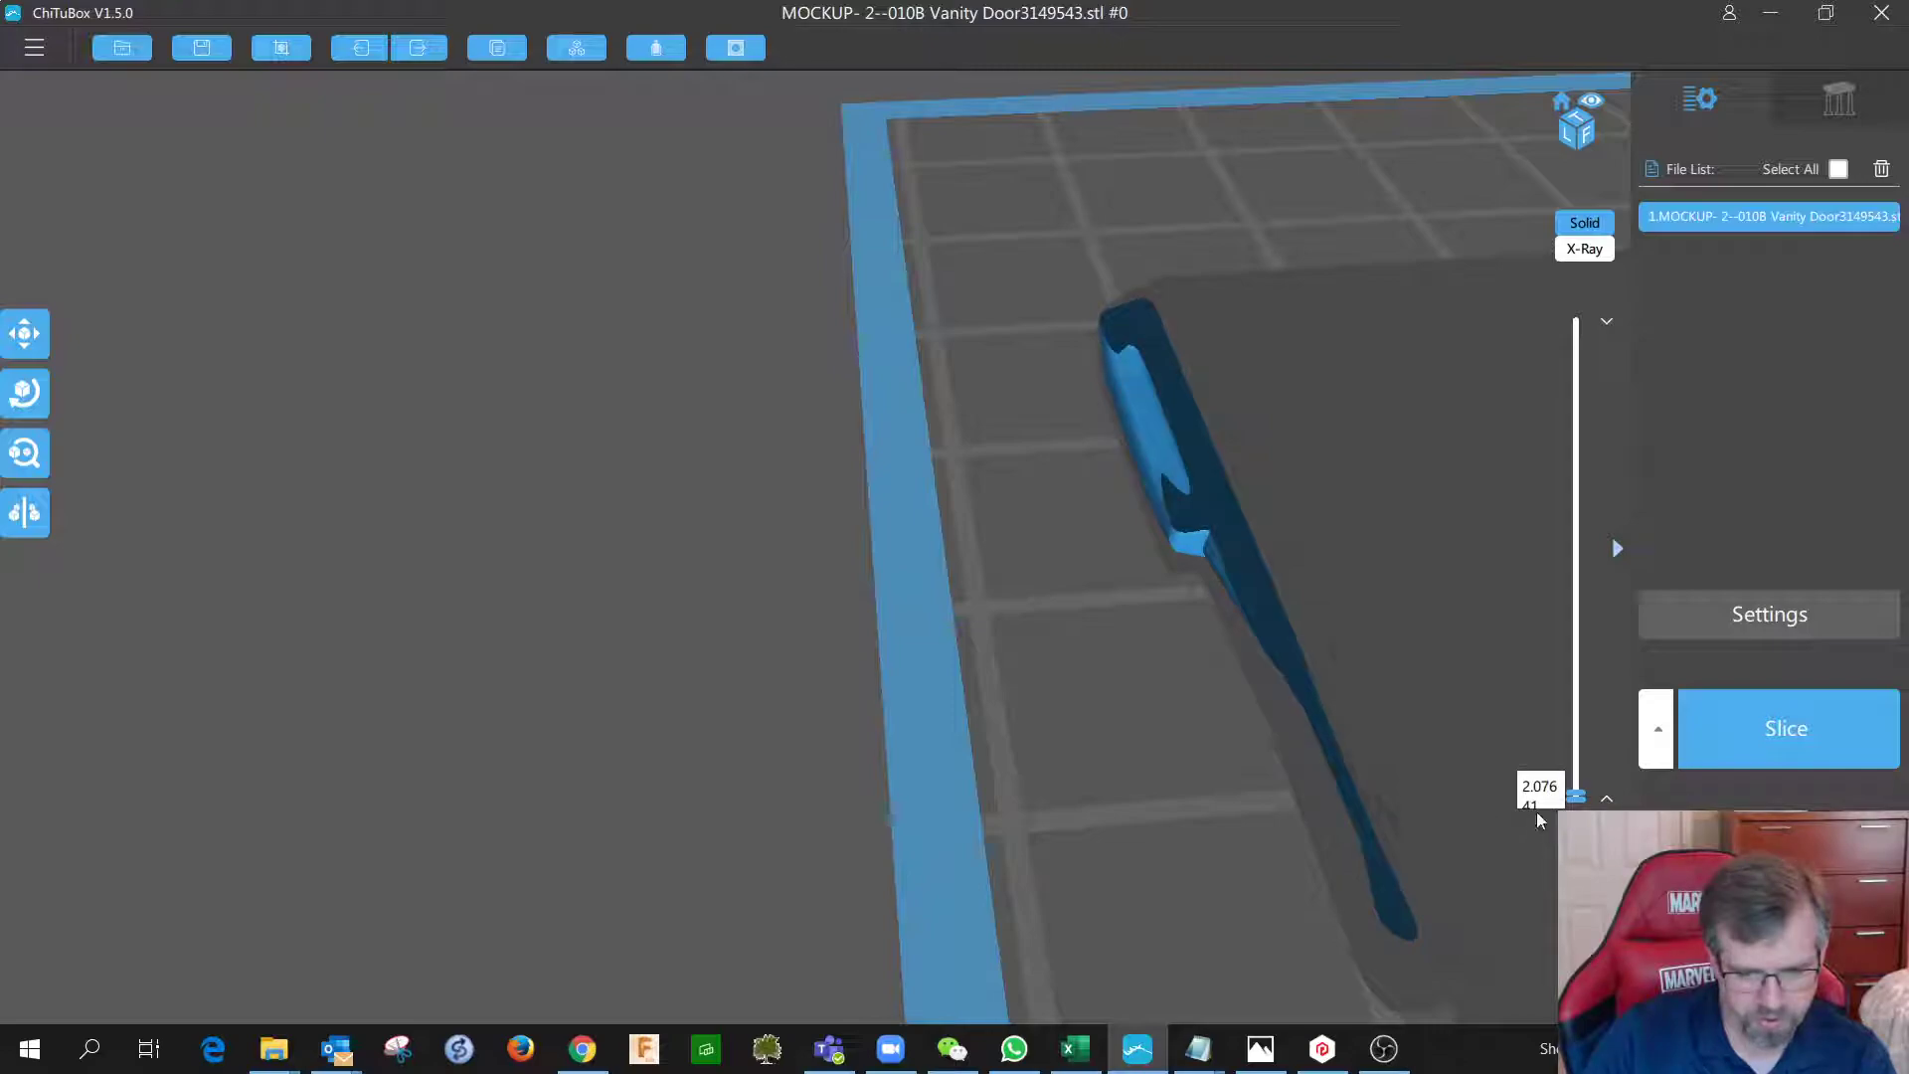
{"action": "key", "text": "Down"}
{"action": "key", "text": "Down"}
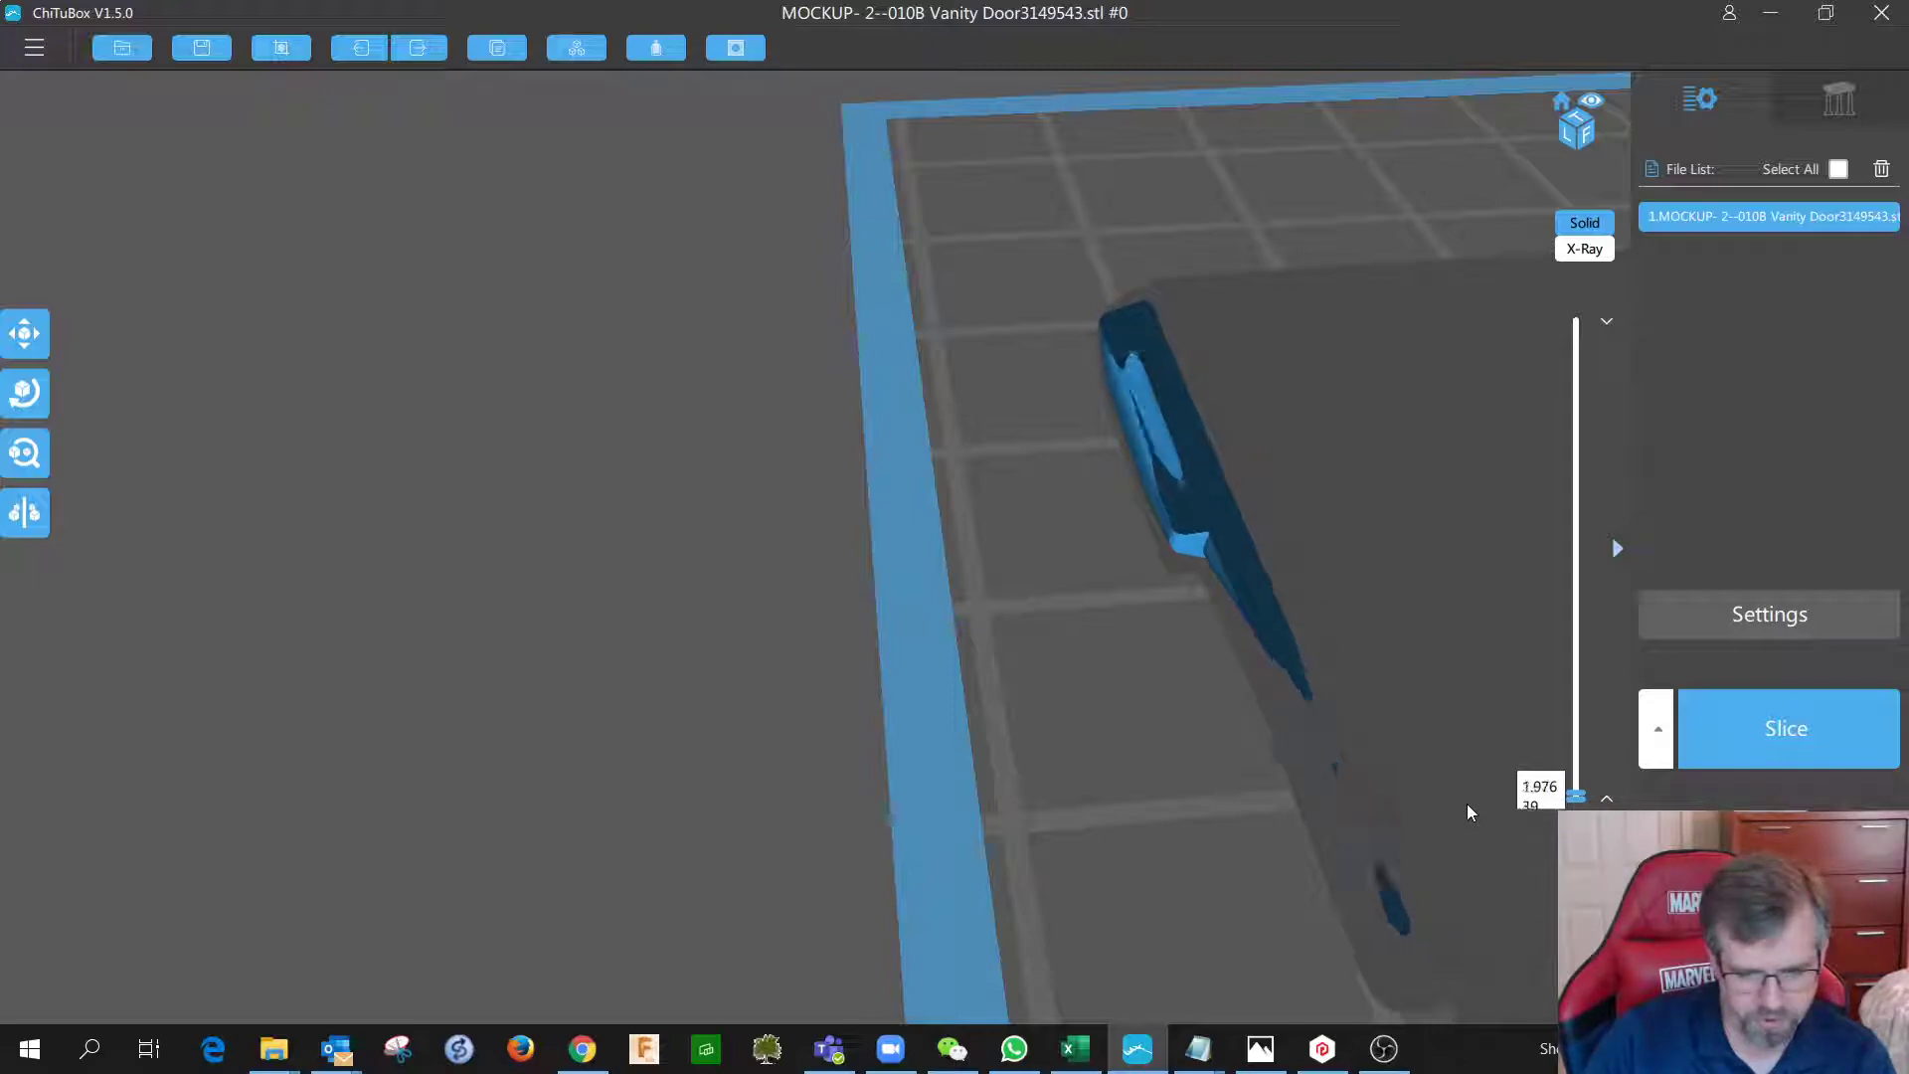
Examine the small isolated area on the door's lower edge by stepping layers up to 2.326 mm and back down.
{"action": "left_click_drag", "start_coordinate": [1341, 929], "coordinate": [1374, 826]}
{"action": "left_click_drag", "start_coordinate": [1365, 754], "coordinate": [1312, 788]}
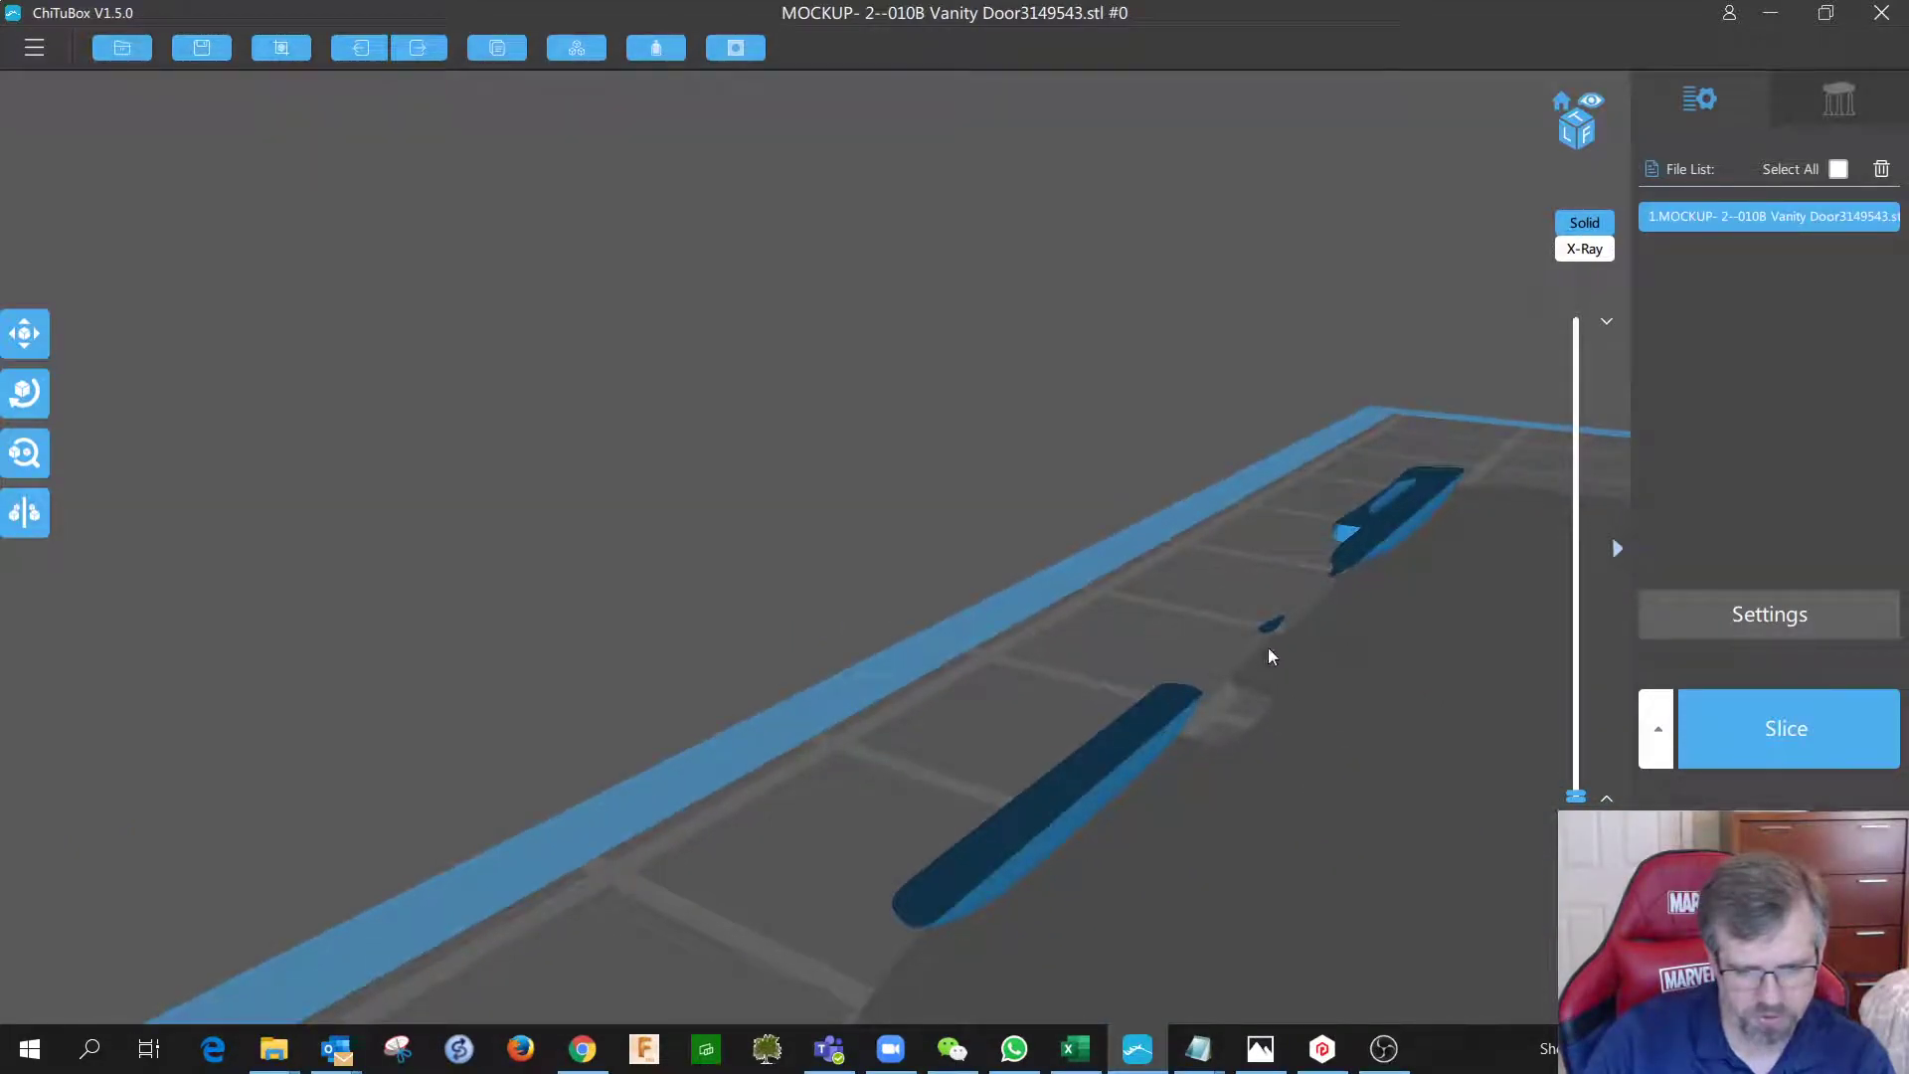
{"action": "mouse_move", "coordinate": [1285, 664]}
{"action": "left_mouse_down"}
{"action": "mouse_move", "coordinate": [1351, 673]}
{"action": "mouse_move", "coordinate": [1304, 688]}
{"action": "left_mouse_up"}
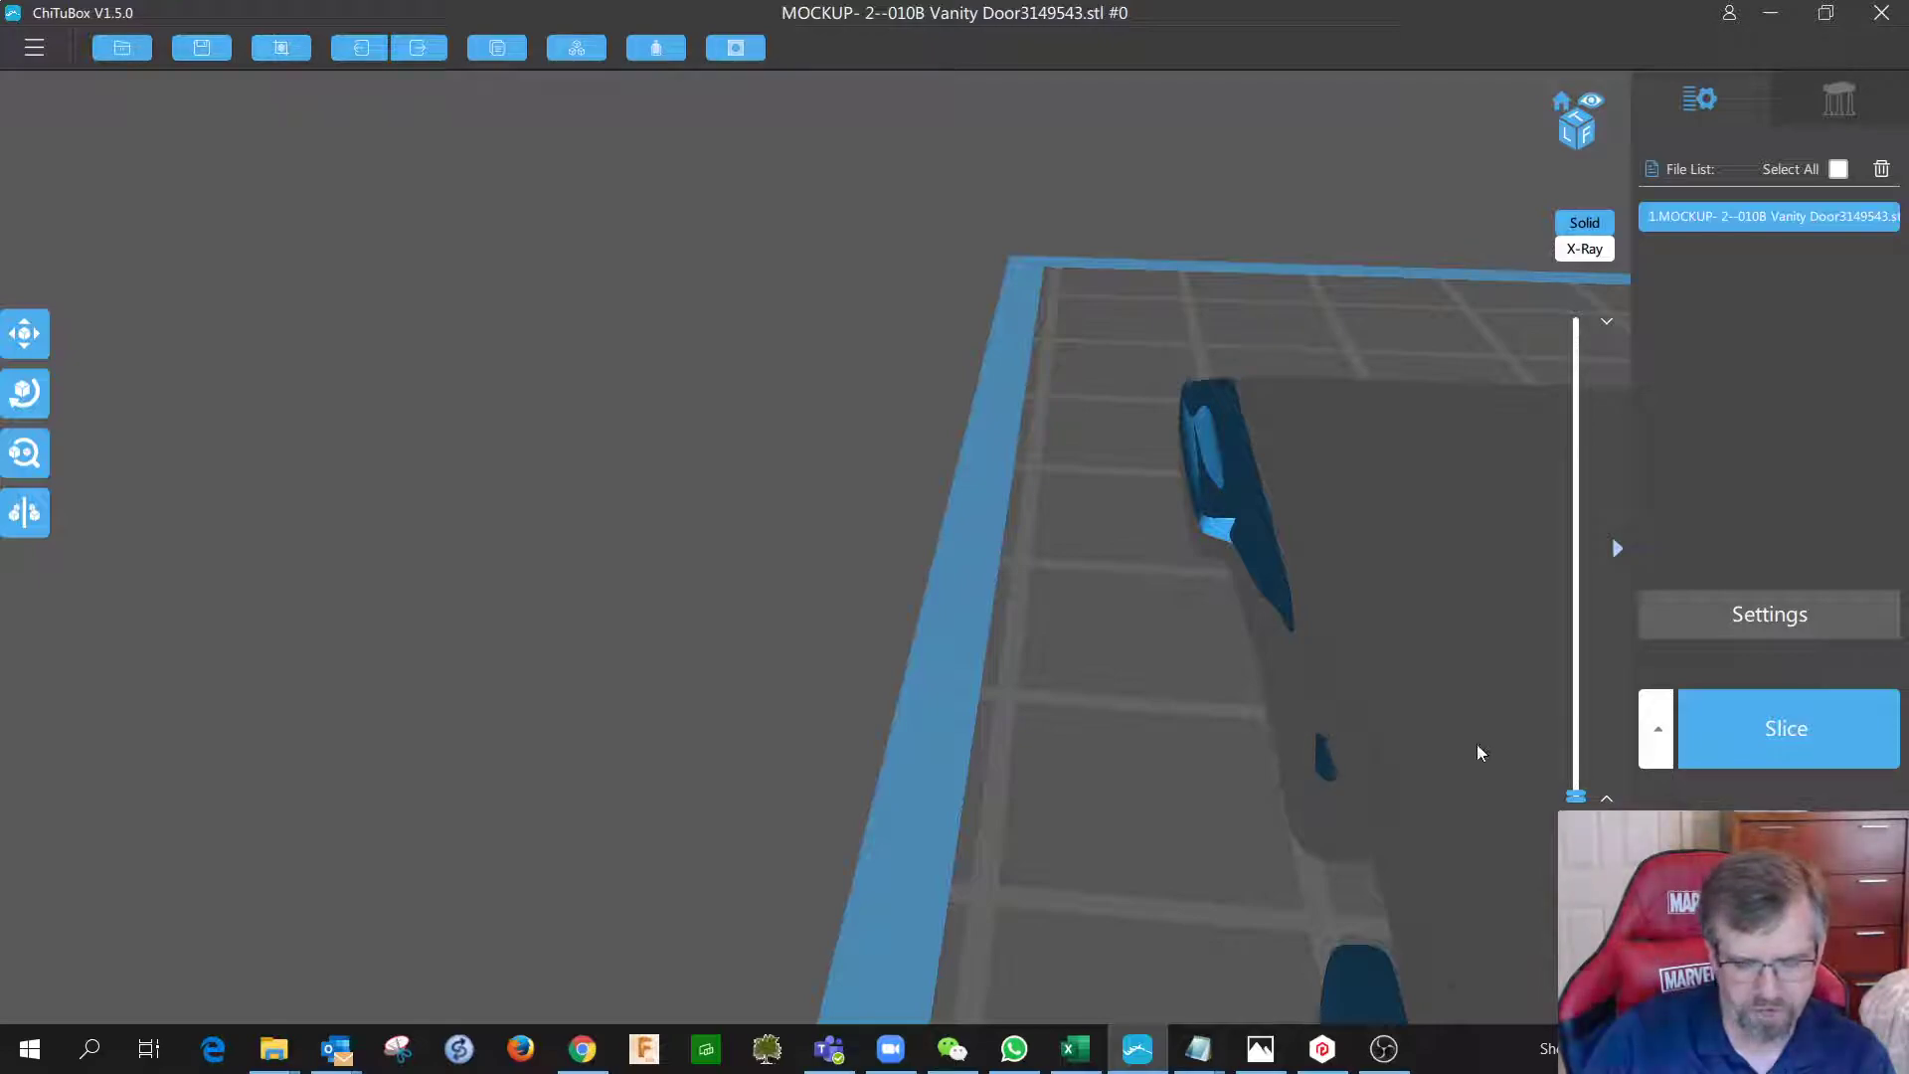
{"action": "key", "text": "Up"}
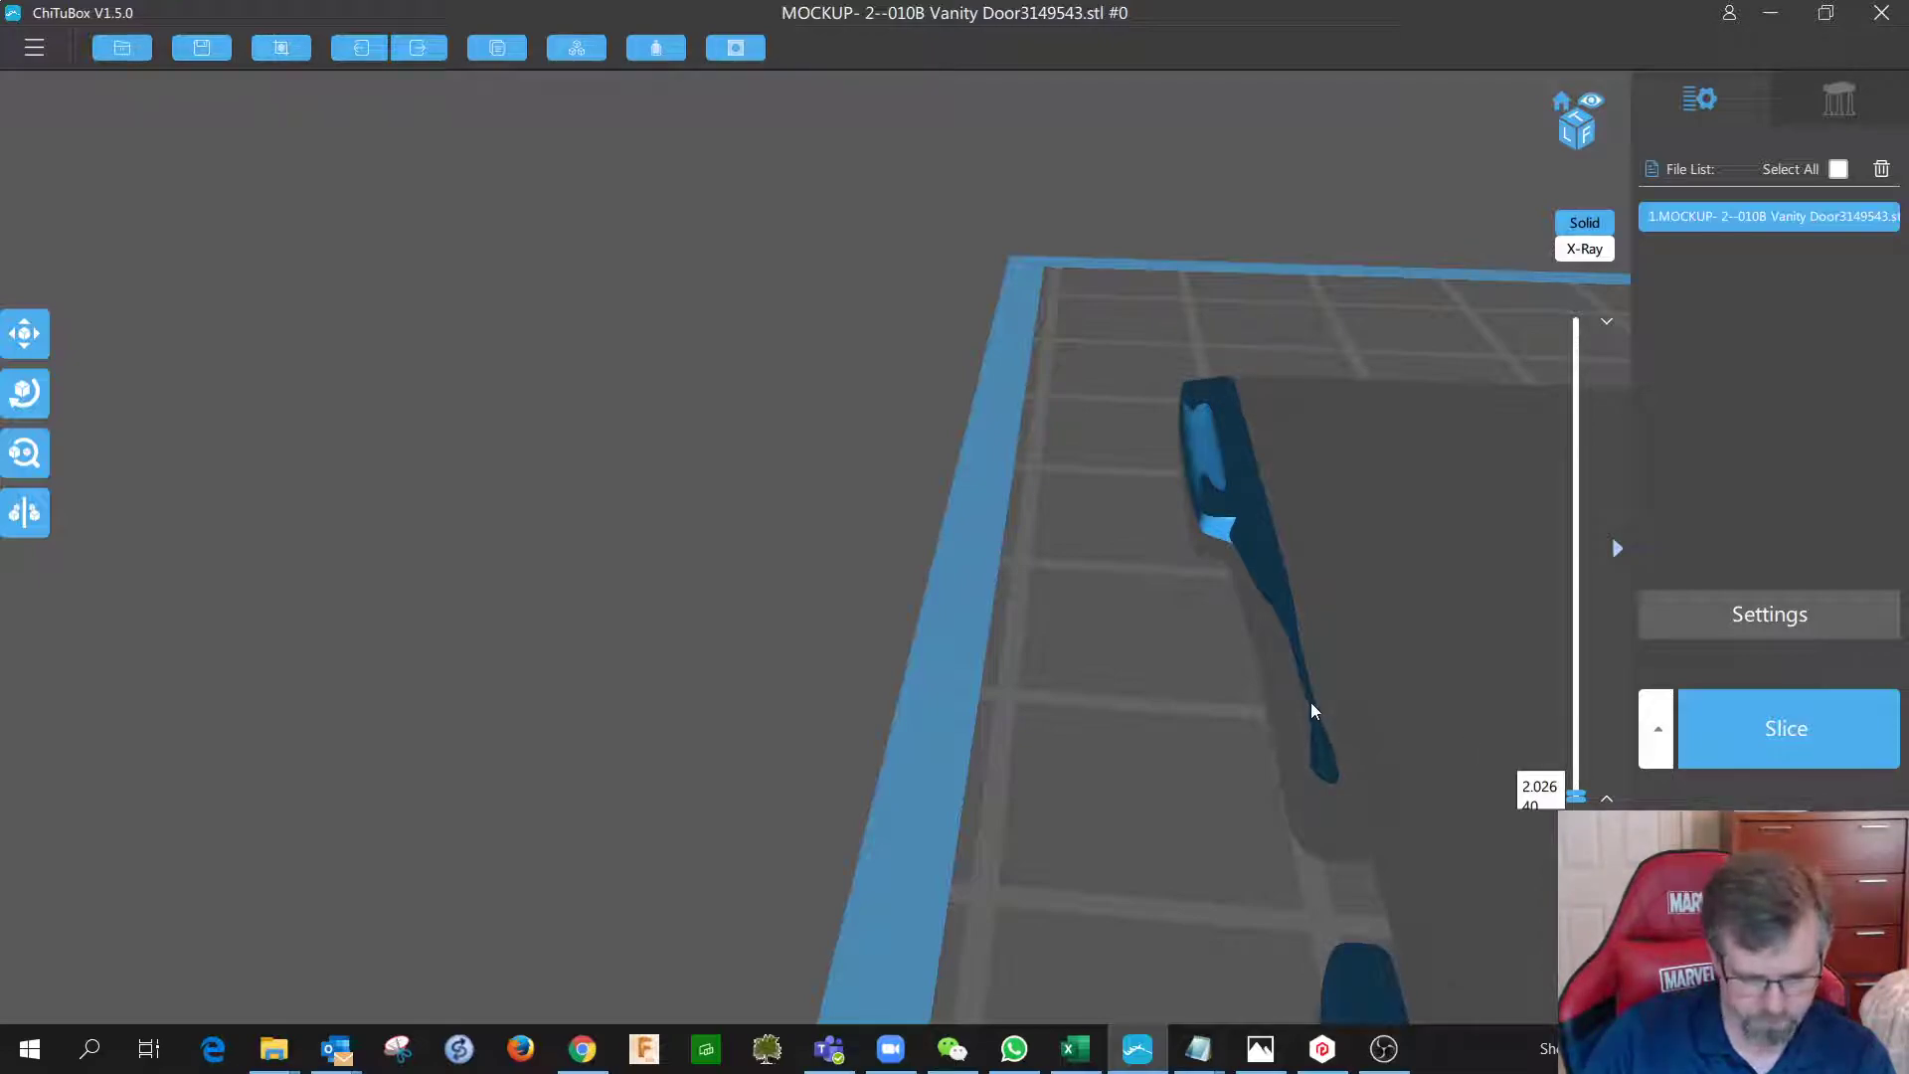
{"action": "key", "text": "Up"}
{"action": "key", "text": "Up"}
{"action": "key", "text": "Up"}
{"action": "key", "text": "Up"}
{"action": "key", "text": "Up"}
{"action": "key", "text": "Up"}
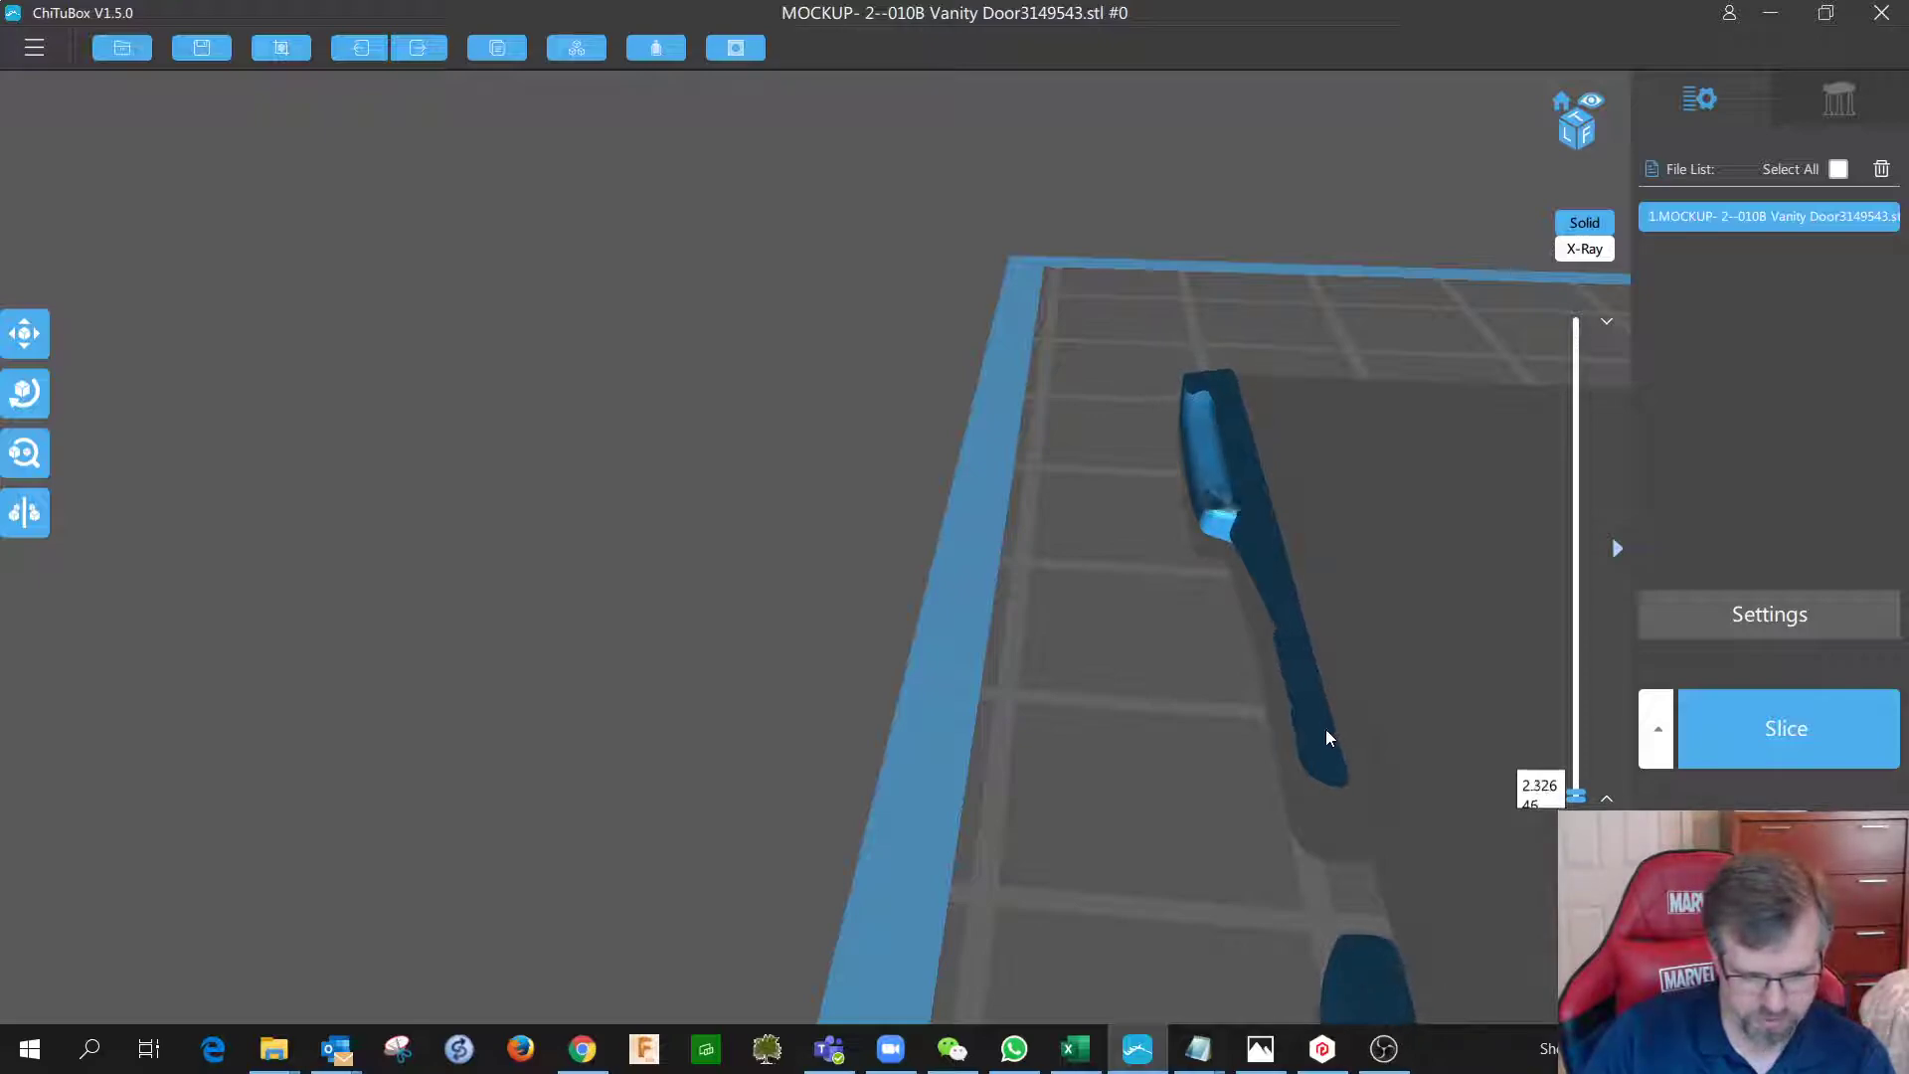
{"action": "key", "text": "Down"}
{"action": "key", "text": "Down"}
{"action": "key", "text": "Down"}
{"action": "key", "text": "Down"}
{"action": "key", "text": "Down"}
{"action": "key", "text": "Down"}
Step the door's layer preview upward past 2.826 mm to examine how the lower edge fills in.
{"action": "key", "text": "Up"}
{"action": "key", "text": "Up"}
{"action": "key", "text": "Up"}
{"action": "key", "text": "Up"}
{"action": "key", "text": "Up"}
{"action": "key", "text": "Up"}
{"action": "key", "text": "Up"}
{"action": "key", "text": "Up"}
{"action": "key", "text": "Up"}
{"action": "key", "text": "Up"}
{"action": "key", "text": "Up"}
{"action": "key", "text": "Up"}
{"action": "key", "text": "Up"}
{"action": "key", "text": "Up"}
{"action": "key", "text": "Up"}
{"action": "key", "text": "Up"}
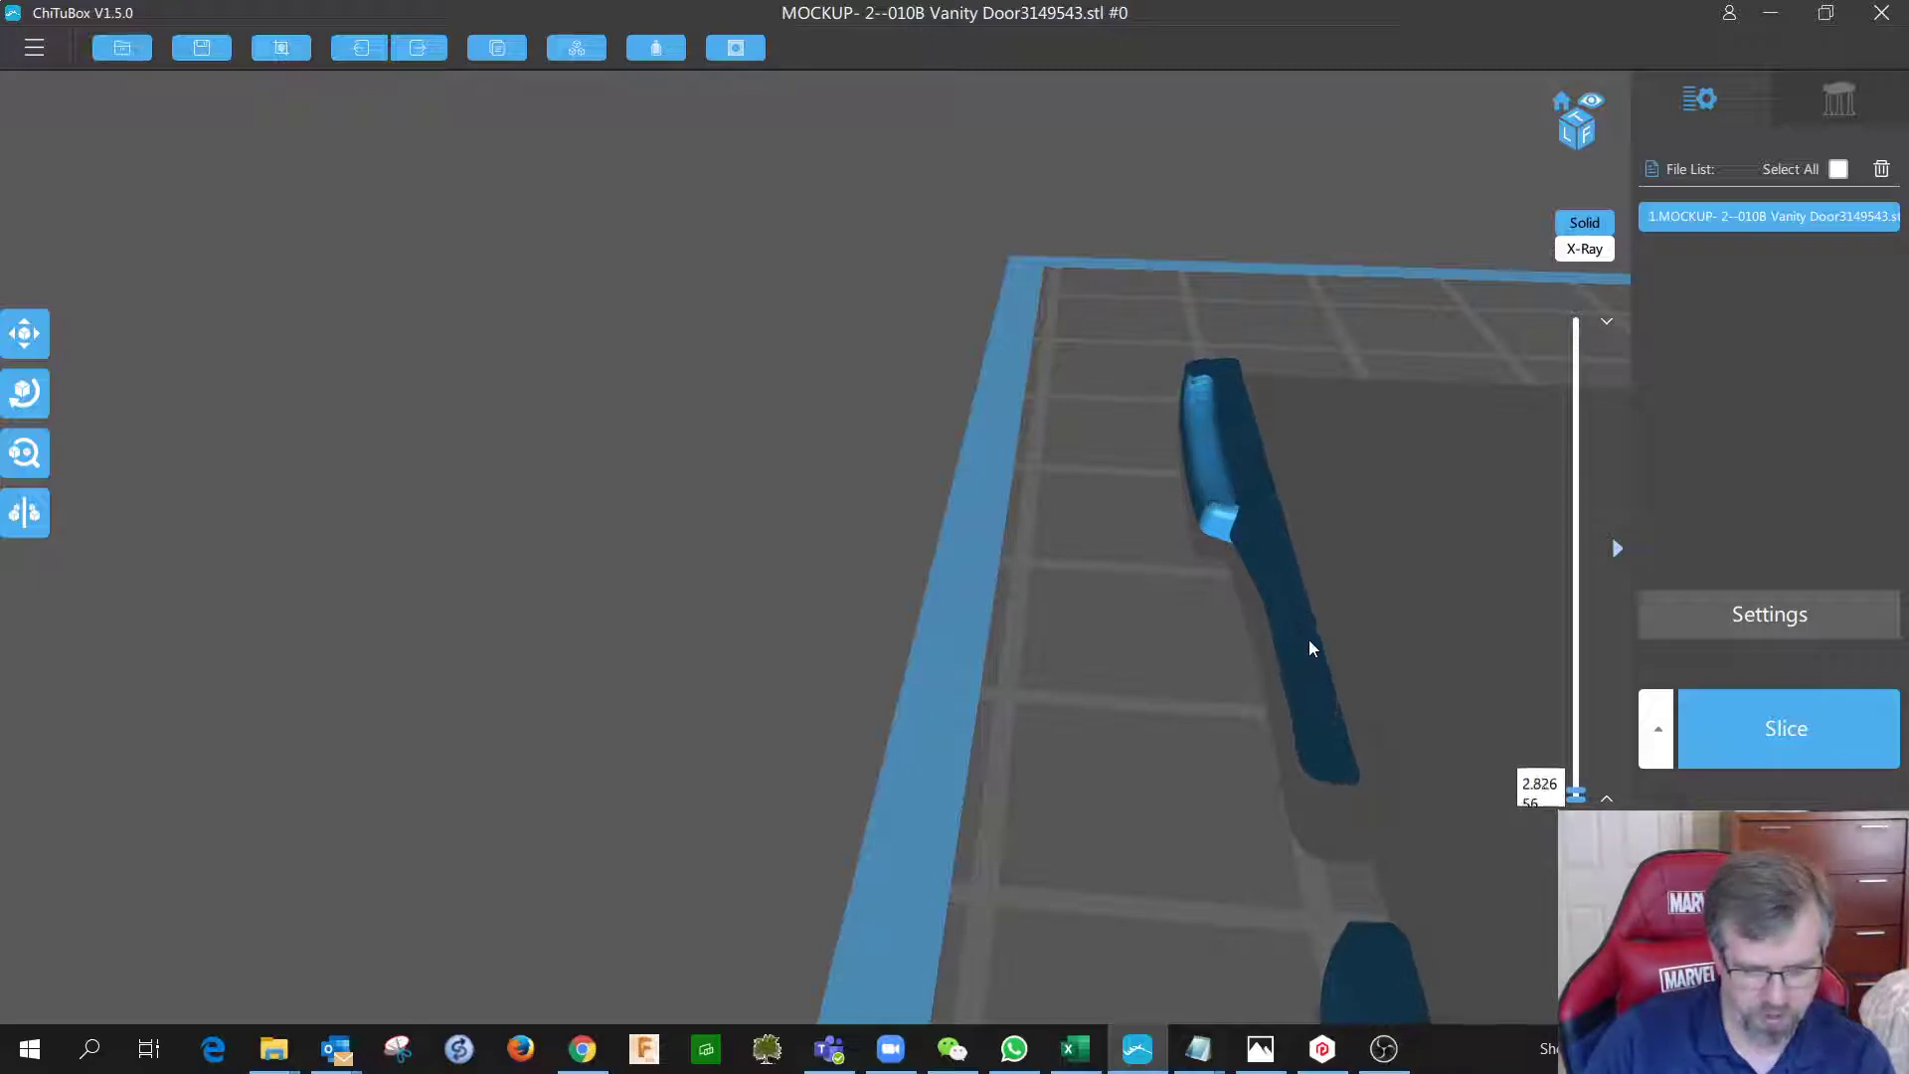
{"action": "key", "text": "Up"}
View the door's lower edge from another side and compare the layers at 1.976 mm and 2.026 mm.
{"action": "left_click_drag", "start_coordinate": [1262, 690], "coordinate": [1351, 702]}
{"action": "key", "text": "Down"}
{"action": "key", "text": "Down"}
{"action": "key", "text": "Down"}
{"action": "key", "text": "Down"}
{"action": "key", "text": "Down"}
{"action": "key", "text": "Down"}
{"action": "key", "text": "Down"}
{"action": "key", "text": "Down"}
{"action": "key", "text": "Down"}
{"action": "key", "text": "Down"}
{"action": "key", "text": "Down"}
{"action": "key", "text": "Down"}
{"action": "key", "text": "Down"}
{"action": "key", "text": "Down"}
{"action": "key", "text": "Down"}
{"action": "key", "text": "Down"}
{"action": "key", "text": "Down"}
{"action": "key", "text": "Down"}
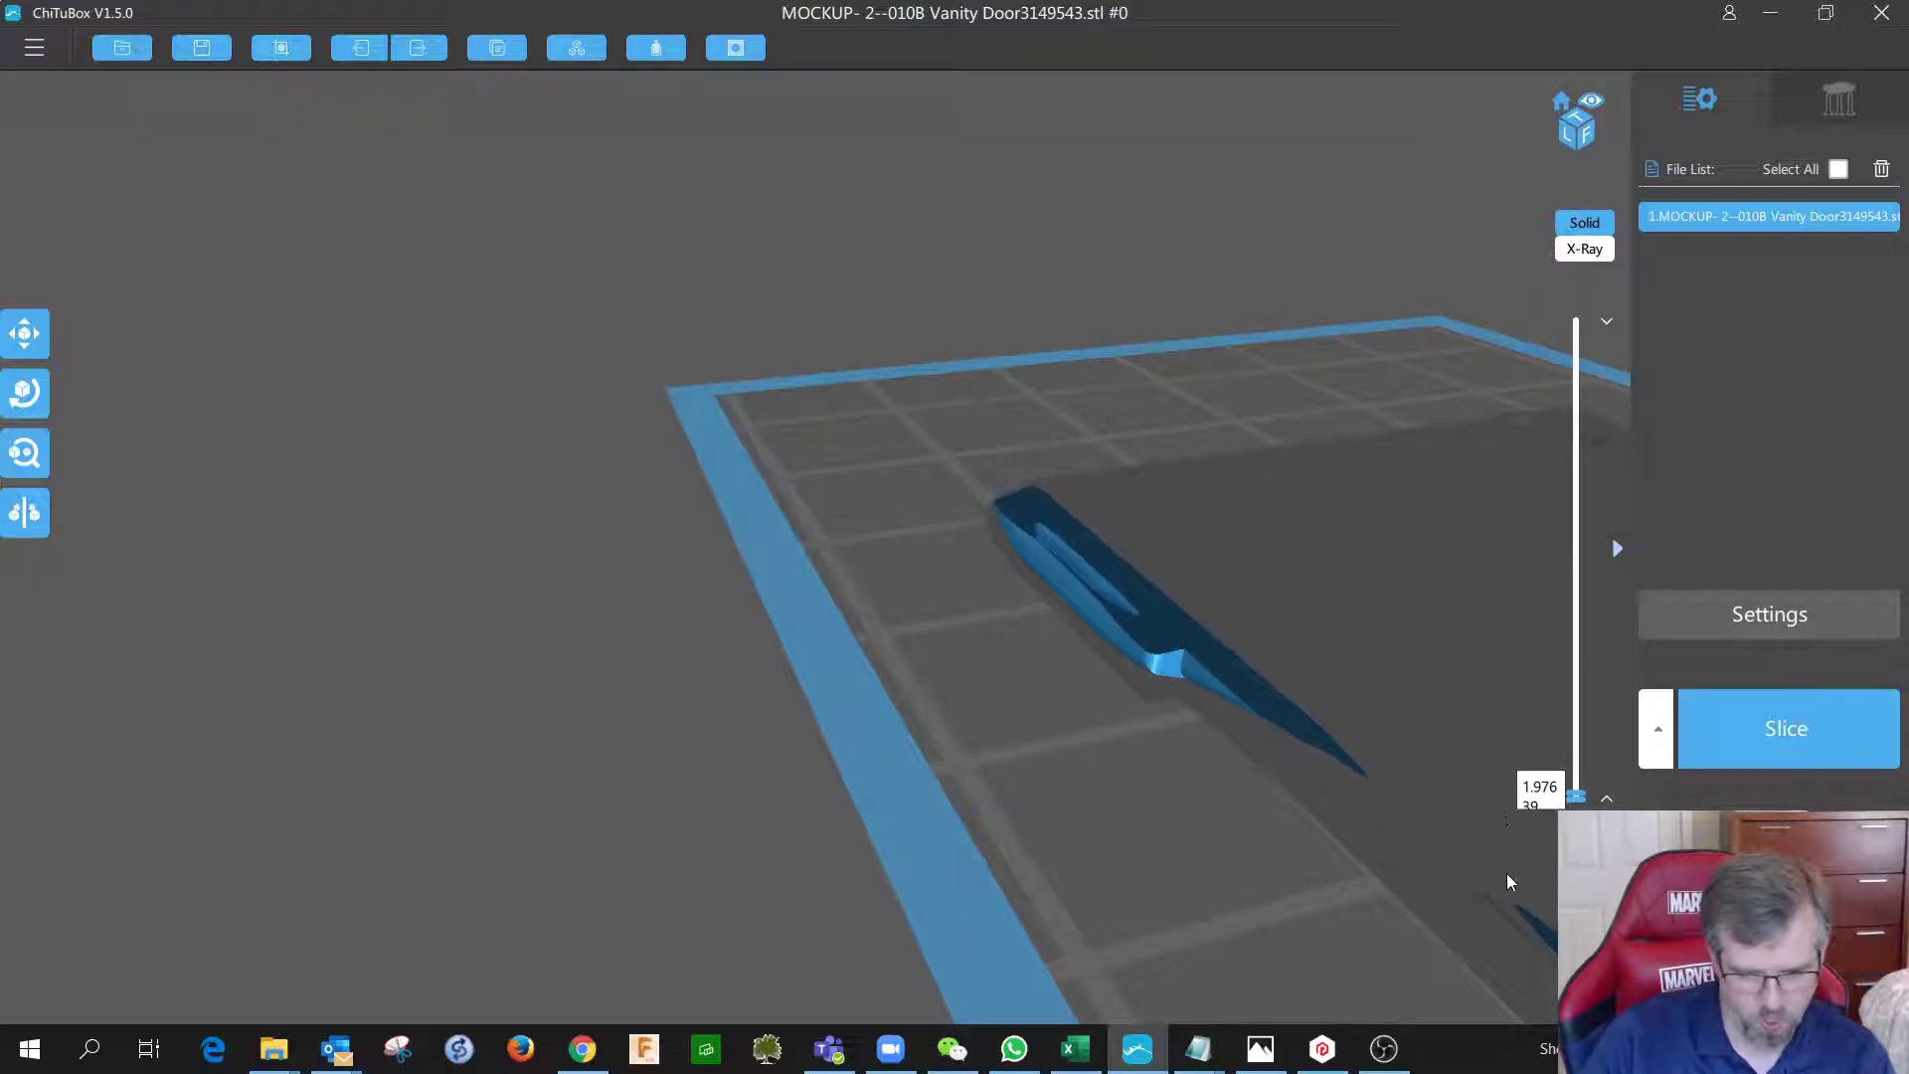
{"action": "key", "text": "Up"}
{"action": "key", "text": "Down"}
{"action": "key", "text": "Up"}
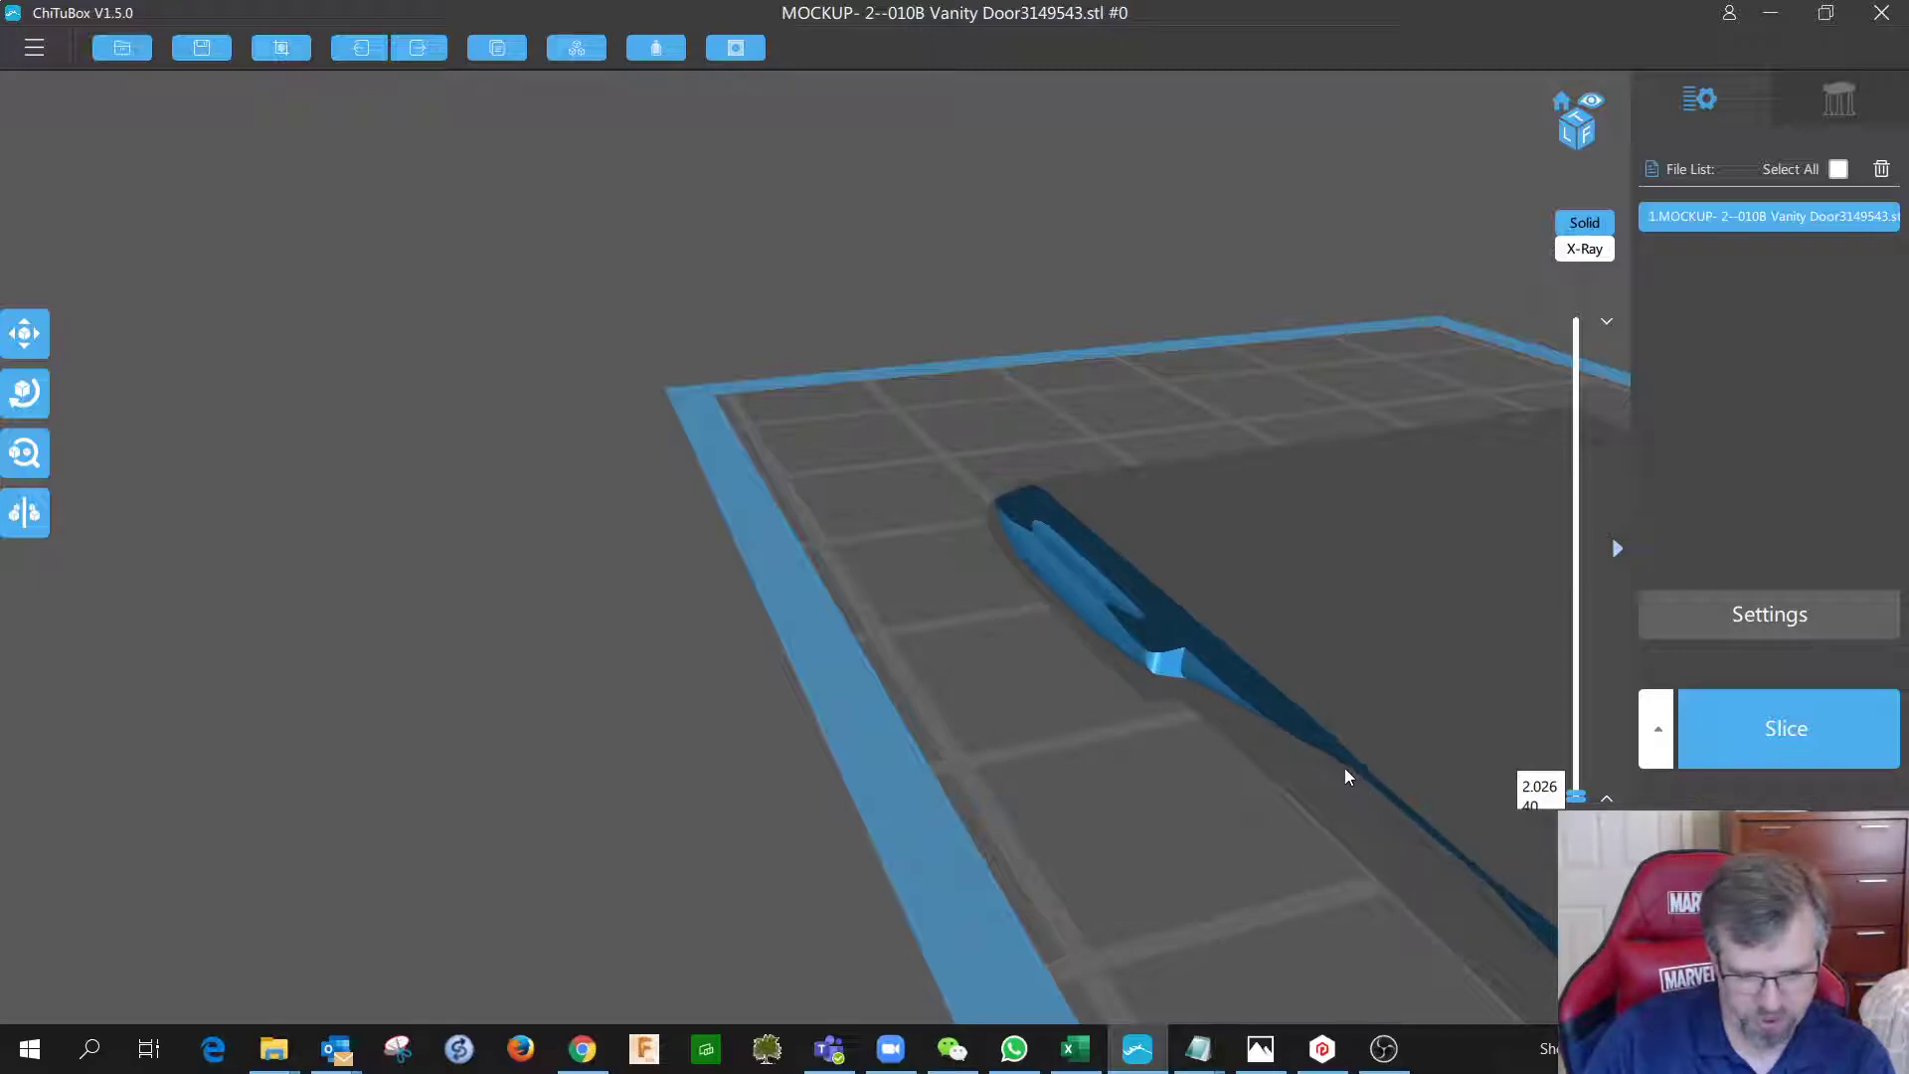
Step the door's layer preview up gradually to 2.926 mm to follow the thin section's growth.
{"action": "key", "text": "Up"}
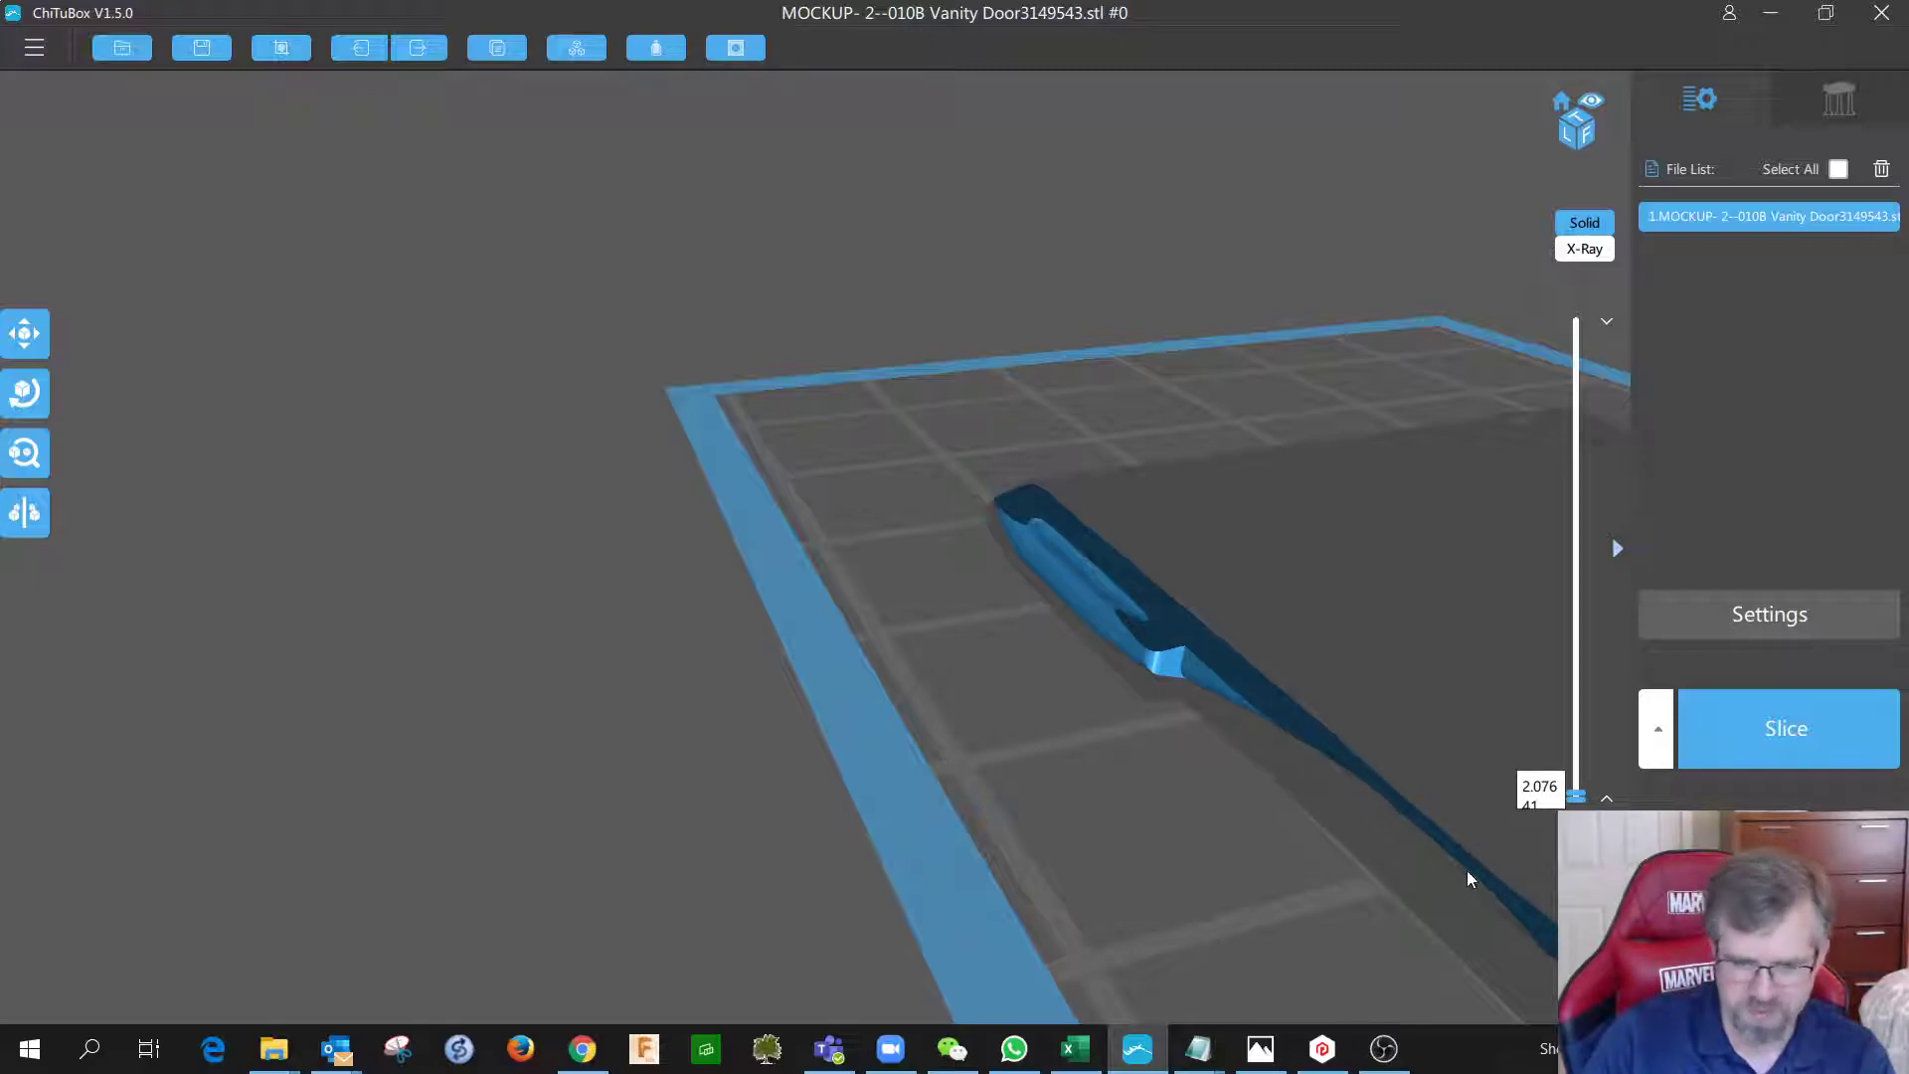
{"action": "key", "text": "Up"}
{"action": "key", "text": "Up"}
{"action": "key", "text": "Up"}
{"action": "key", "text": "Up"}
{"action": "key", "text": "Up"}
{"action": "key", "text": "Up"}
{"action": "key", "text": "Up"}
{"action": "key", "text": "Up"}
{"action": "key", "text": "Up"}
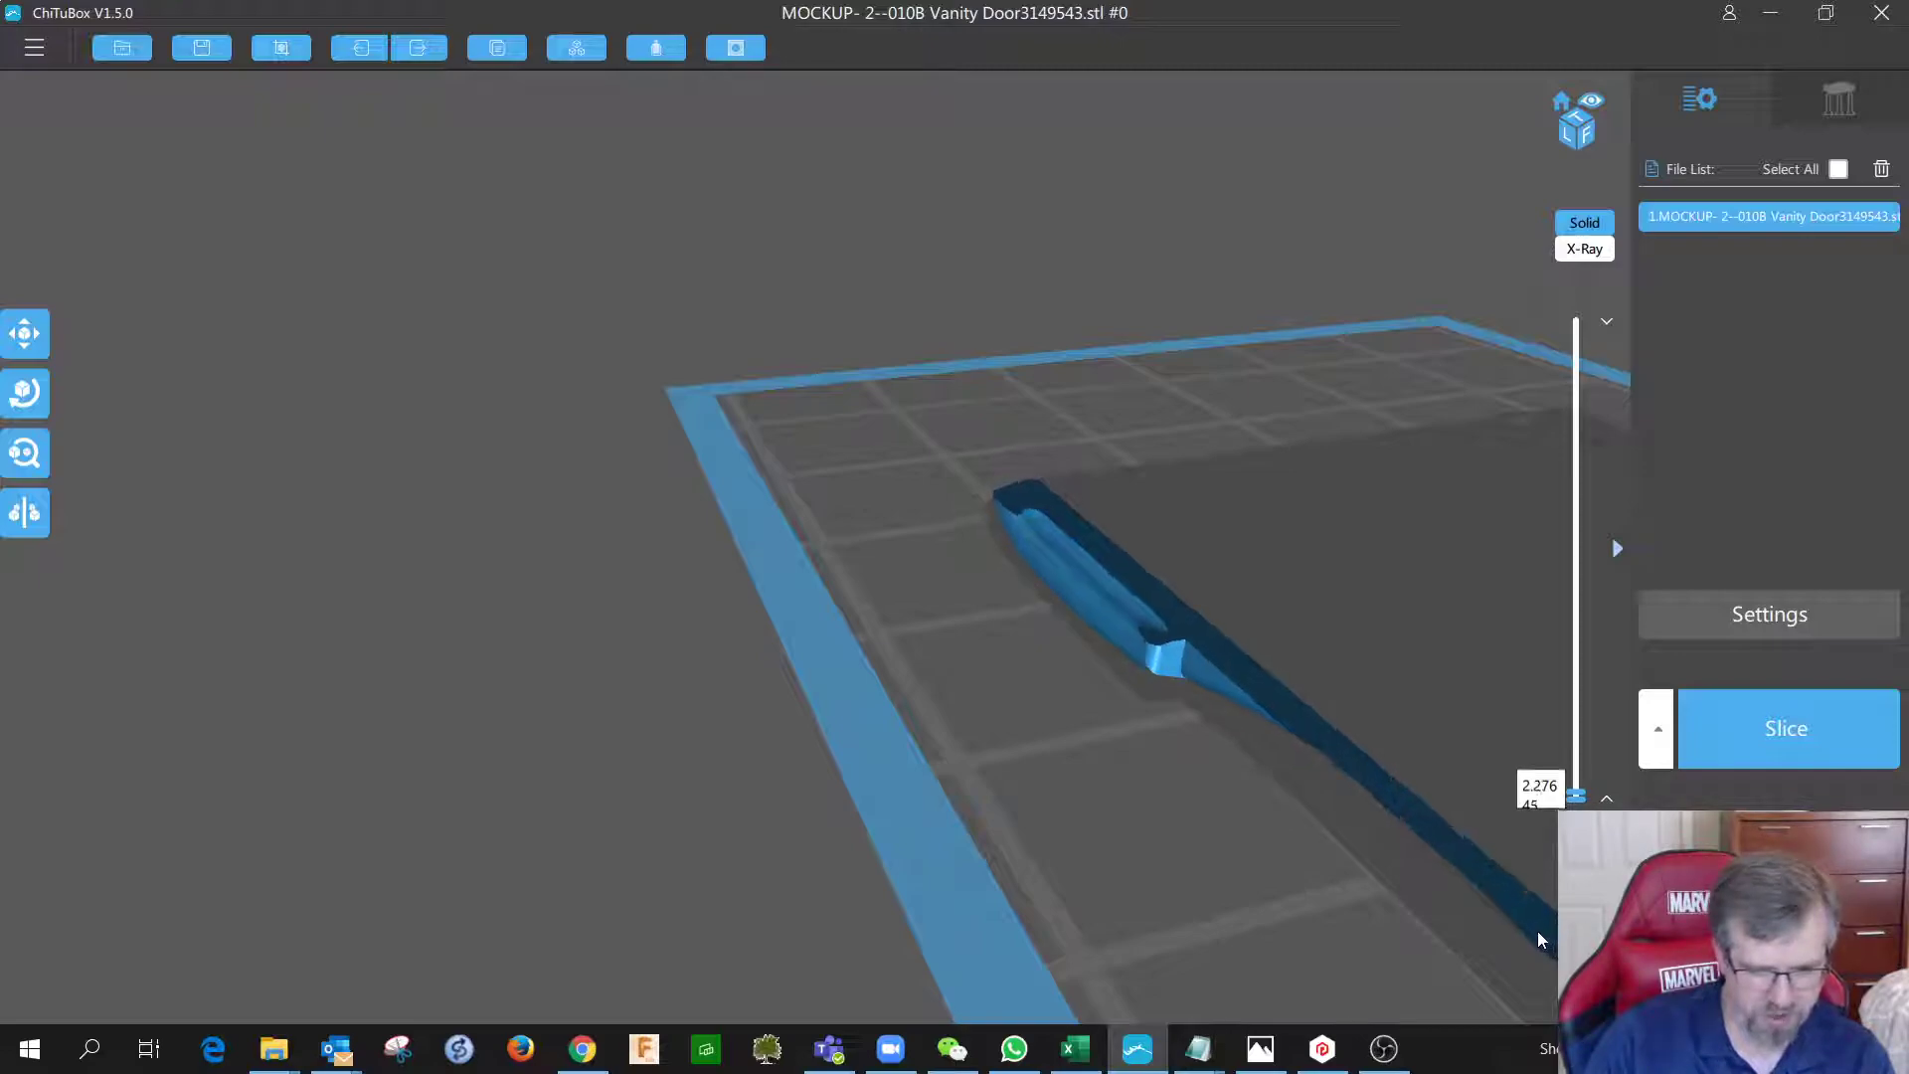
{"action": "key", "text": "Up"}
{"action": "key", "text": "Up"}
{"action": "key", "text": "Up"}
{"action": "key", "text": "Up"}
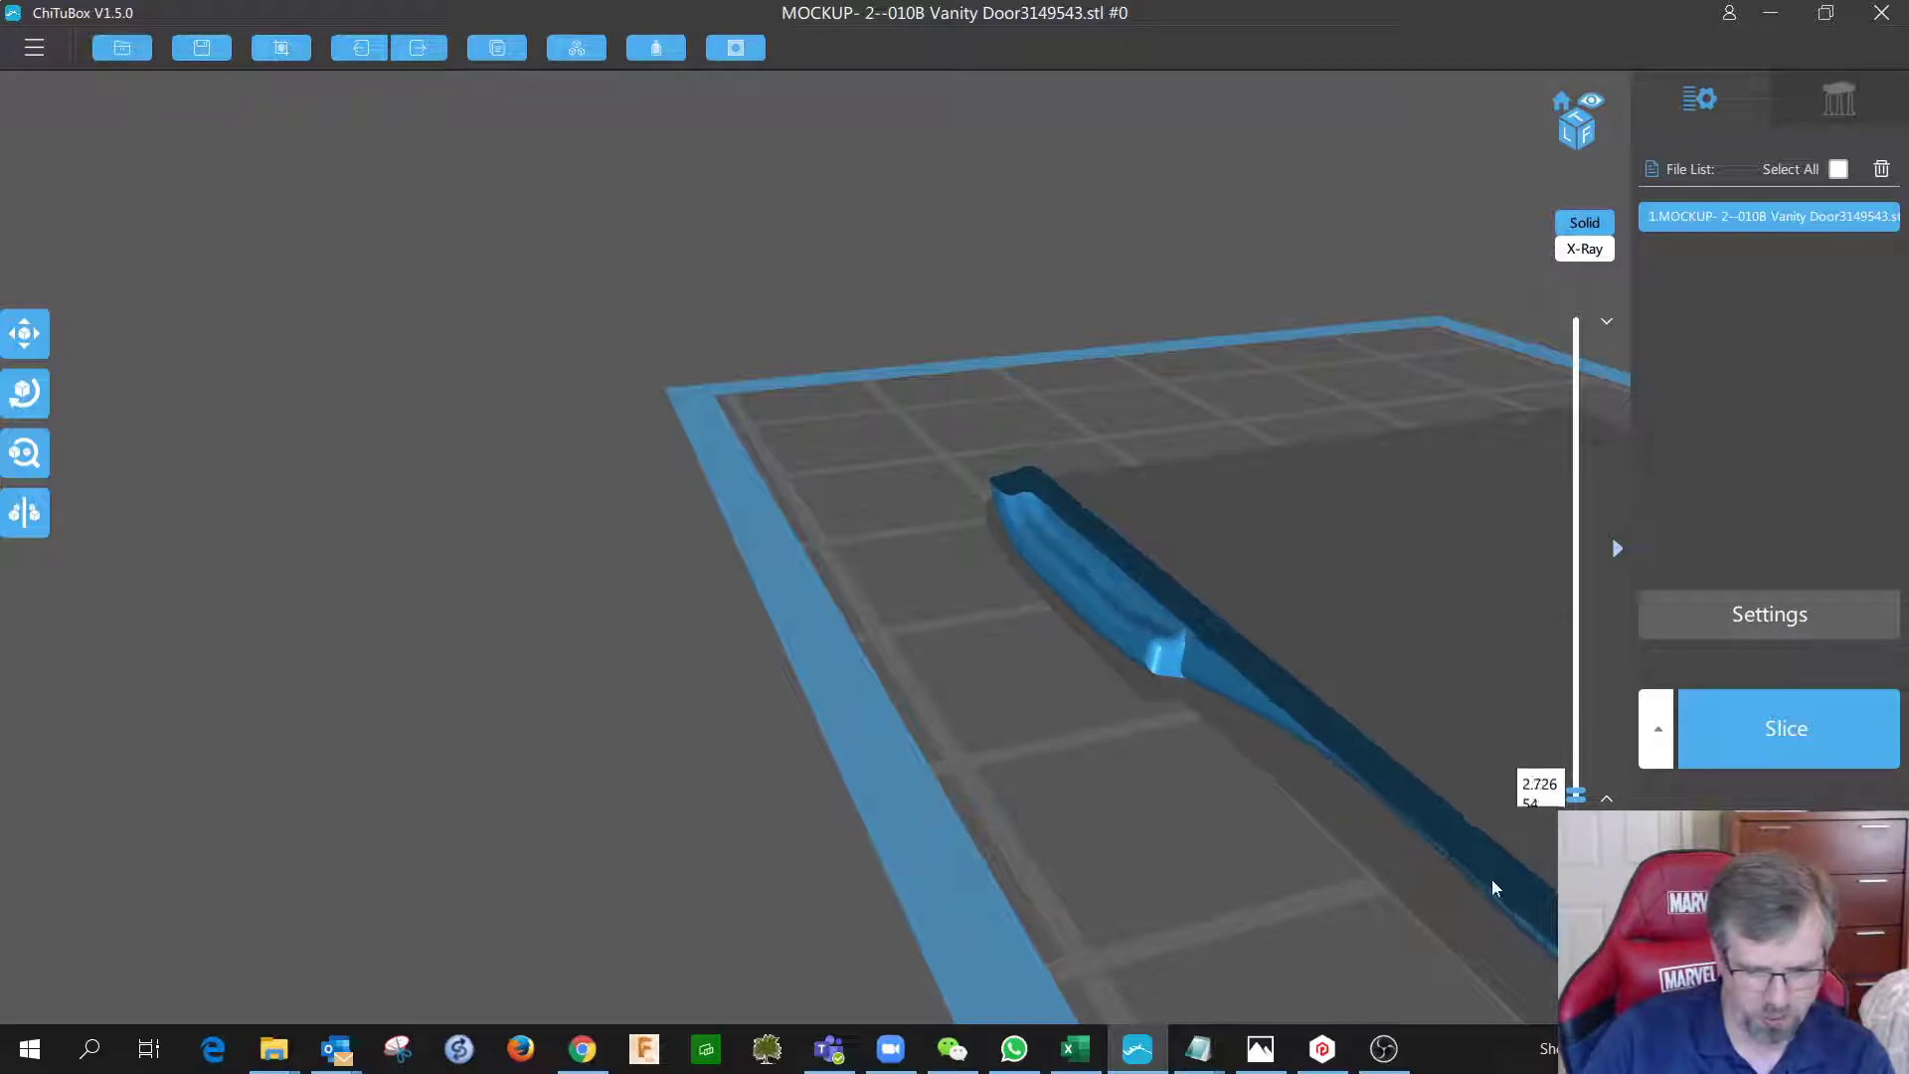
{"action": "key", "text": "Up"}
{"action": "key", "text": "Up"}
{"action": "key", "text": "Up"}
{"action": "key", "text": "Up"}
{"action": "key", "text": "Up"}
{"action": "key", "text": "Up"}
{"action": "key", "text": "Up"}
{"action": "key", "text": "Up"}
{"action": "key", "text": "Up"}
{"action": "key", "text": "Up"}
{"action": "key", "text": "Up"}
{"action": "key", "text": "Up"}
{"action": "key", "text": "Up"}
{"action": "key", "text": "Up"}
{"action": "key", "text": "Up"}
{"action": "key", "text": "Up"}
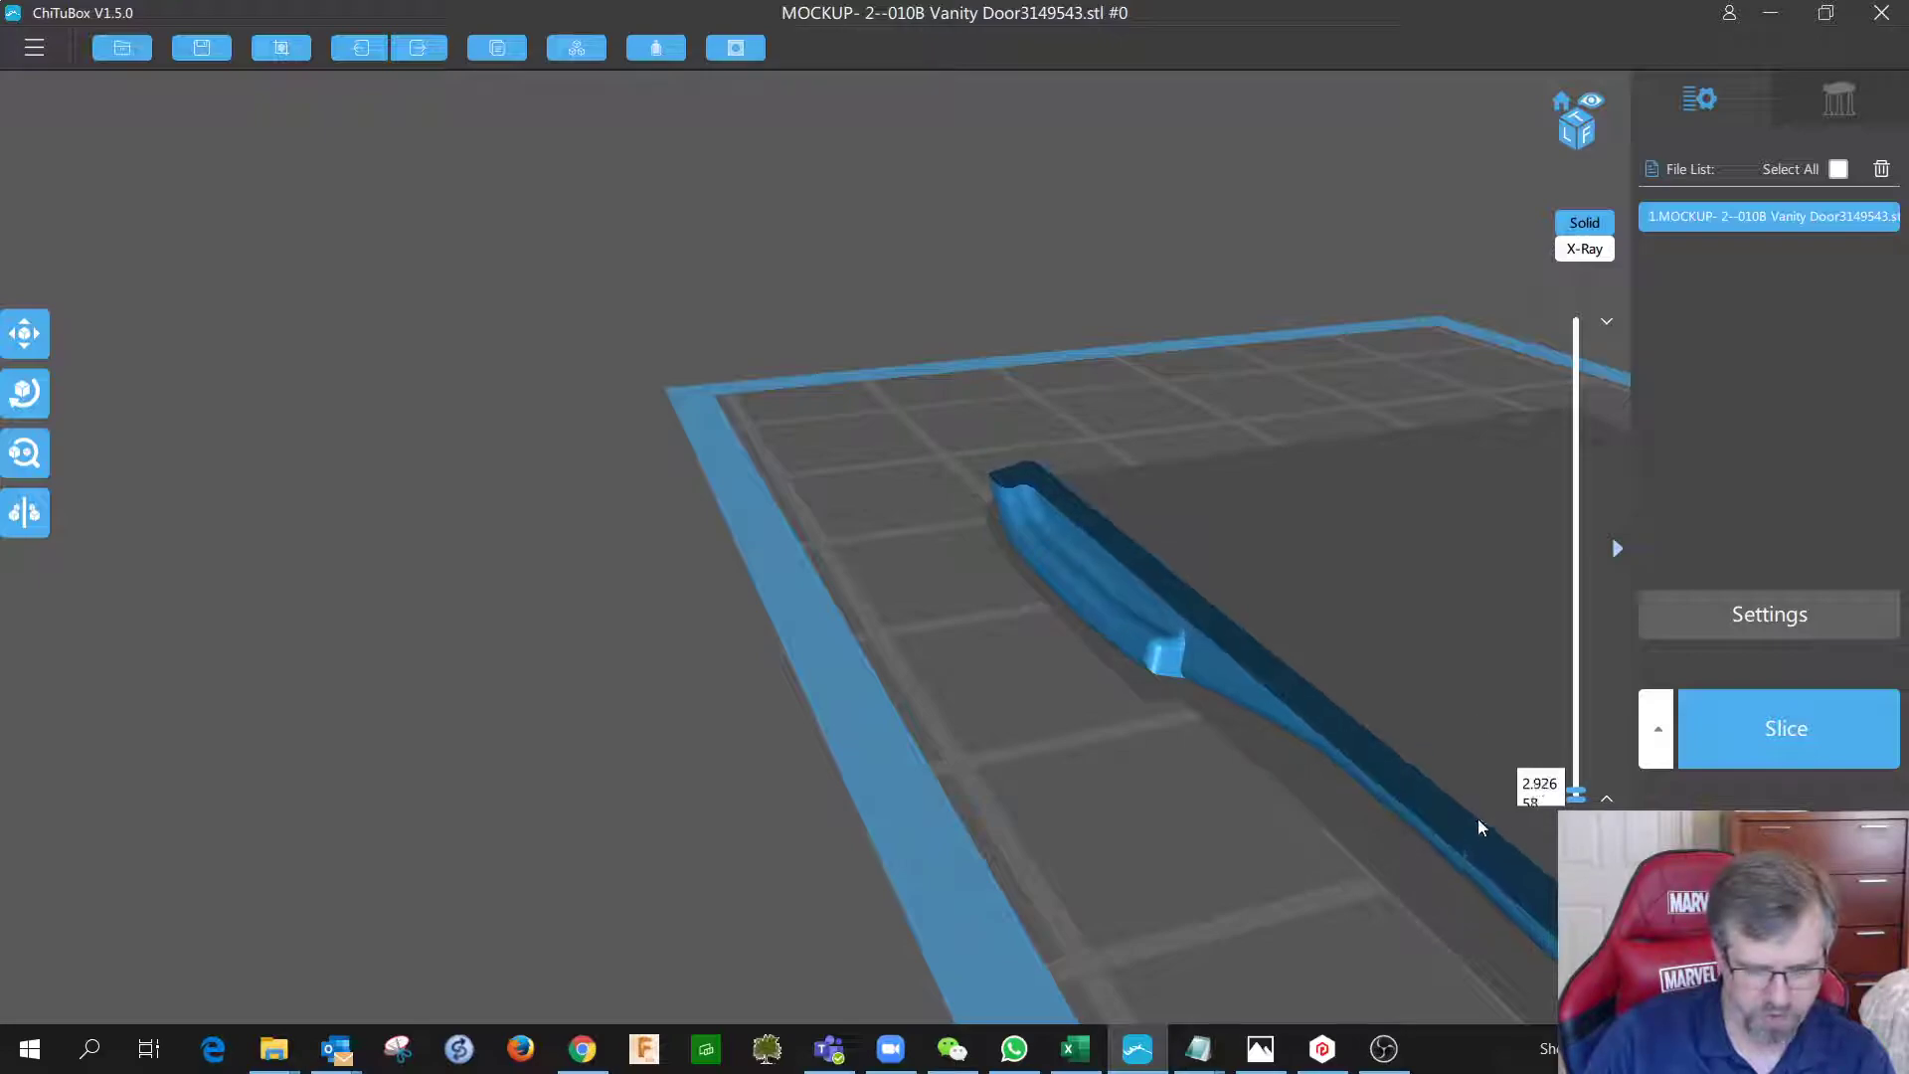
Step the door's layer preview up from the lower edge to 10.226 mm, following how the handle cutout closes over.
{"action": "scroll", "coordinate": [1478, 826], "scroll_direction": "down", "scroll_amount": 2}
{"action": "key", "text": "Up"}
{"action": "key", "text": "Up"}
{"action": "key", "text": "Up"}
{"action": "key", "text": "Up"}
{"action": "key", "text": "Up"}
{"action": "key", "text": "Up"}
{"action": "key", "text": "Up"}
{"action": "key", "text": "Up"}
{"action": "key", "text": "Up"}
{"action": "key", "text": "Up"}
{"action": "key", "text": "Up"}
{"action": "key", "text": "Up"}
{"action": "key", "text": "Up"}
{"action": "key", "text": "Up"}
{"action": "key", "text": "Up"}
{"action": "key", "text": "Up"}
{"action": "key", "text": "Up"}
{"action": "key", "text": "Up"}
{"action": "key", "text": "Up"}
{"action": "key", "text": "Up"}
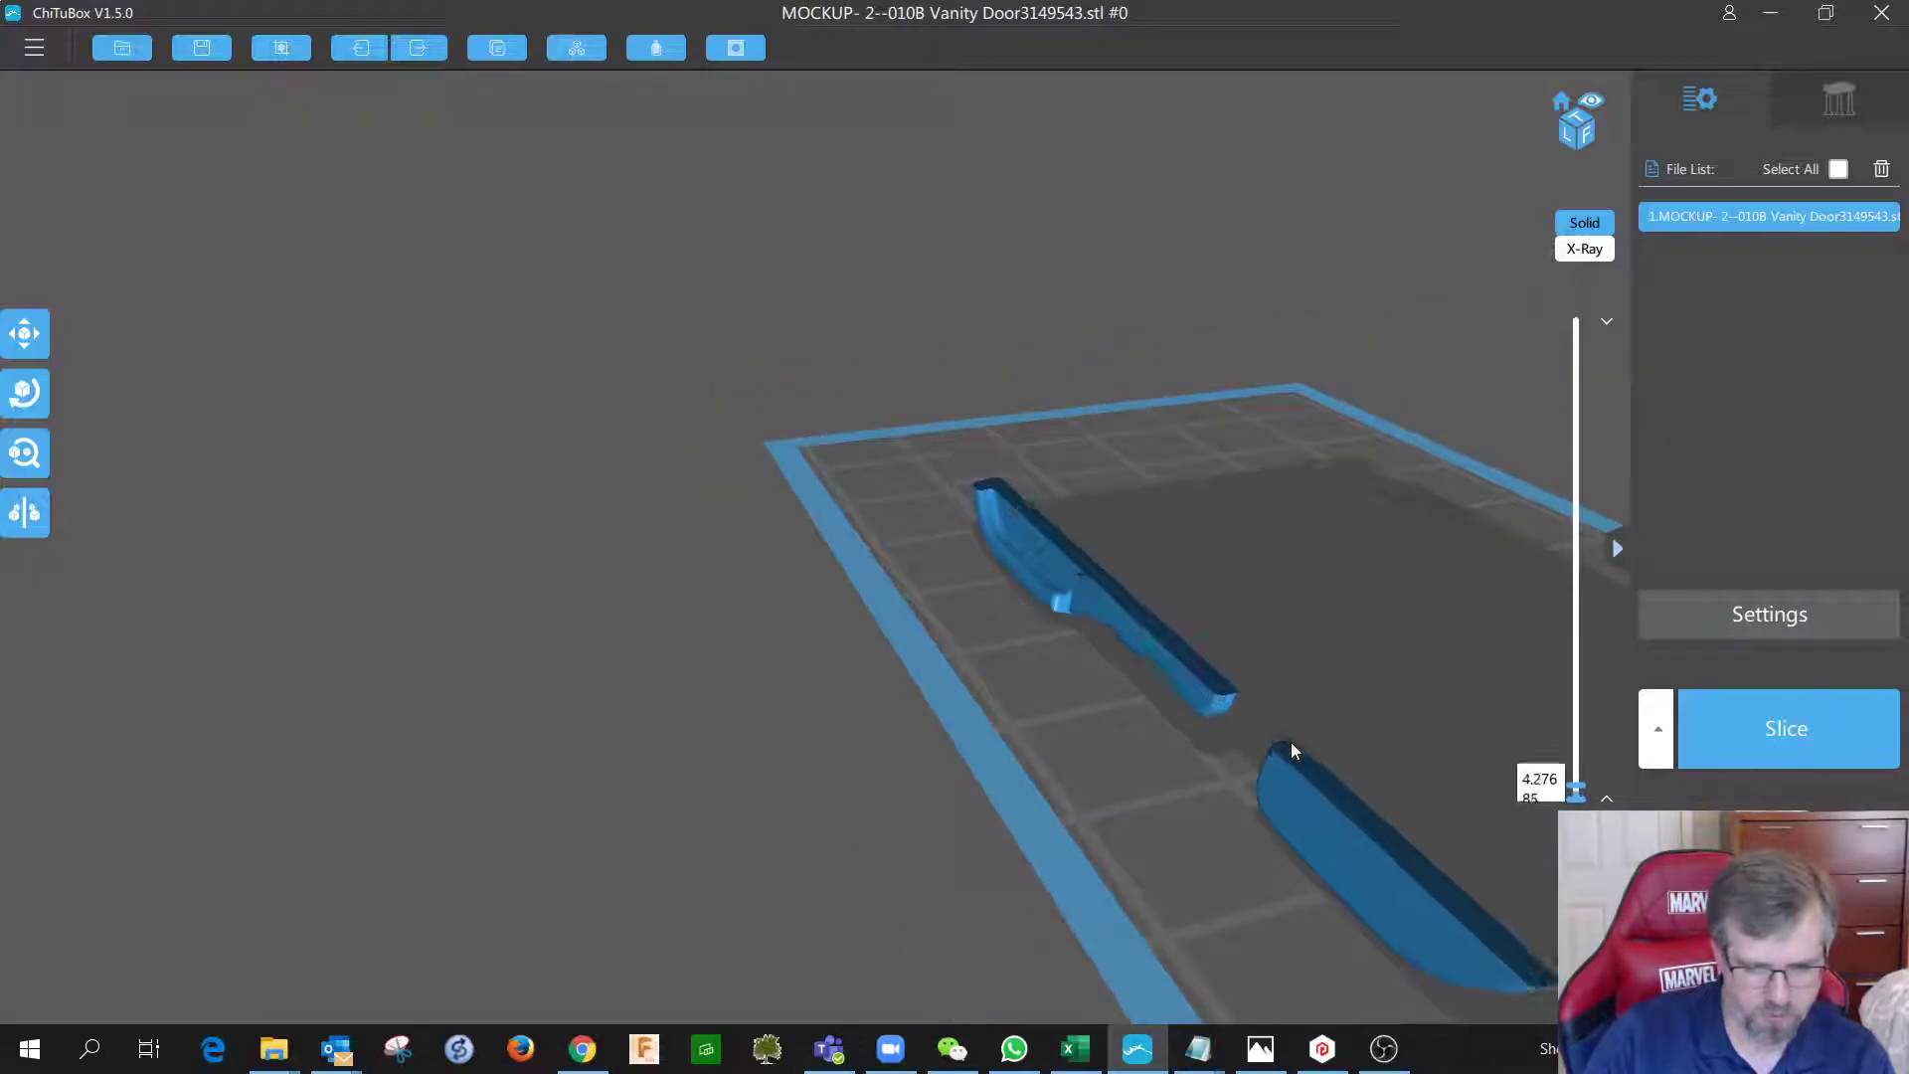
{"action": "key", "text": "Up"}
{"action": "key", "text": "Up"}
{"action": "key", "text": "Up"}
{"action": "key", "text": "Up"}
{"action": "key", "text": "Up"}
{"action": "key", "text": "Up"}
{"action": "key", "text": "Up"}
{"action": "key", "text": "Up"}
{"action": "key", "text": "Up"}
{"action": "key", "text": "Up"}
{"action": "key", "text": "Up"}
{"action": "key", "text": "Up"}
{"action": "key", "text": "Up"}
{"action": "key", "text": "Up"}
{"action": "key", "text": "Up"}
{"action": "key", "text": "Up"}
{"action": "key", "text": "Up"}
{"action": "key", "text": "Up"}
{"action": "key", "text": "Up"}
{"action": "key", "text": "Up"}
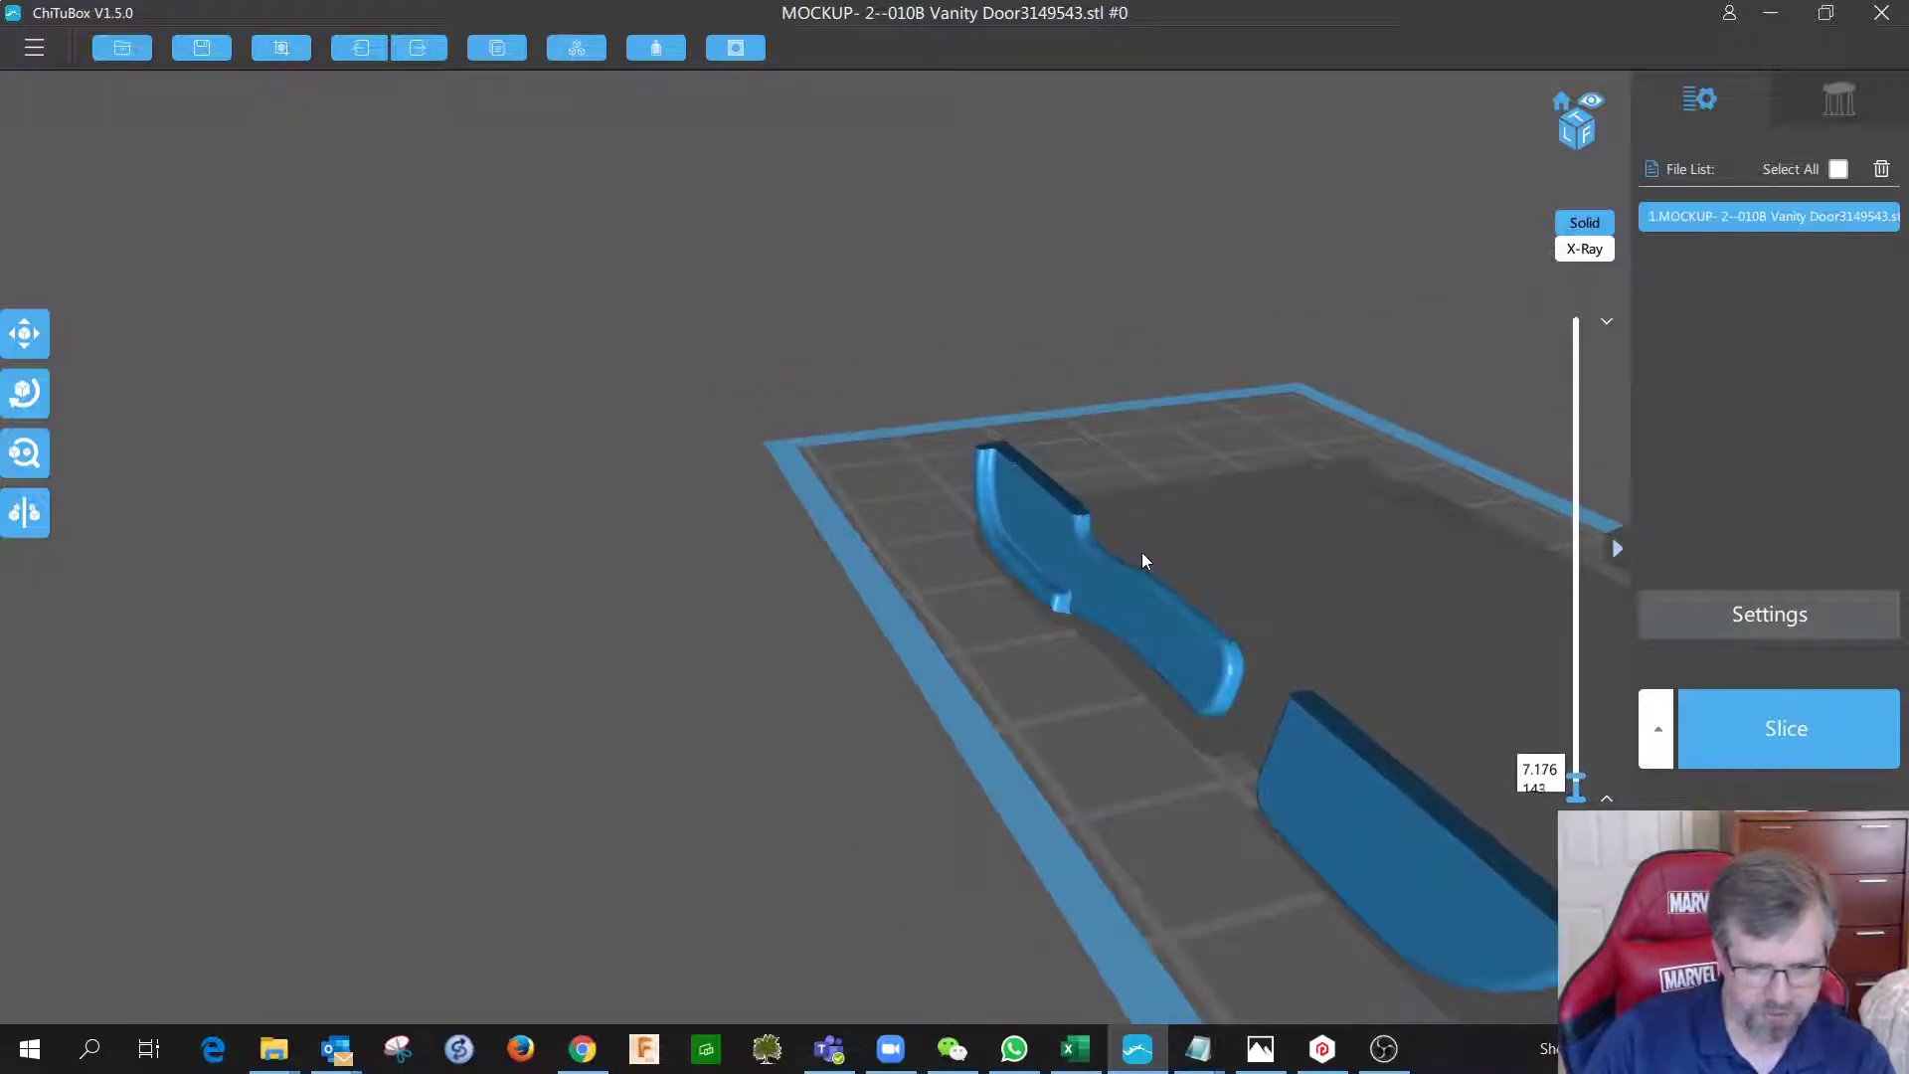
{"action": "key", "text": "Up"}
{"action": "key", "text": "Up"}
{"action": "key", "text": "Up"}
{"action": "key", "text": "Up"}
{"action": "key", "text": "Up"}
{"action": "key", "text": "Up"}
{"action": "key", "text": "Up"}
{"action": "key", "text": "Up"}
{"action": "key", "text": "Up"}
{"action": "key", "text": "Up"}
{"action": "key", "text": "Up"}
{"action": "key", "text": "Up"}
{"action": "key", "text": "Up"}
{"action": "key", "text": "Up"}
{"action": "key", "text": "Up"}
{"action": "key", "text": "Up"}
{"action": "key", "text": "Up"}
{"action": "key", "text": "Up"}
{"action": "key", "text": "Up"}
{"action": "key", "text": "Up"}
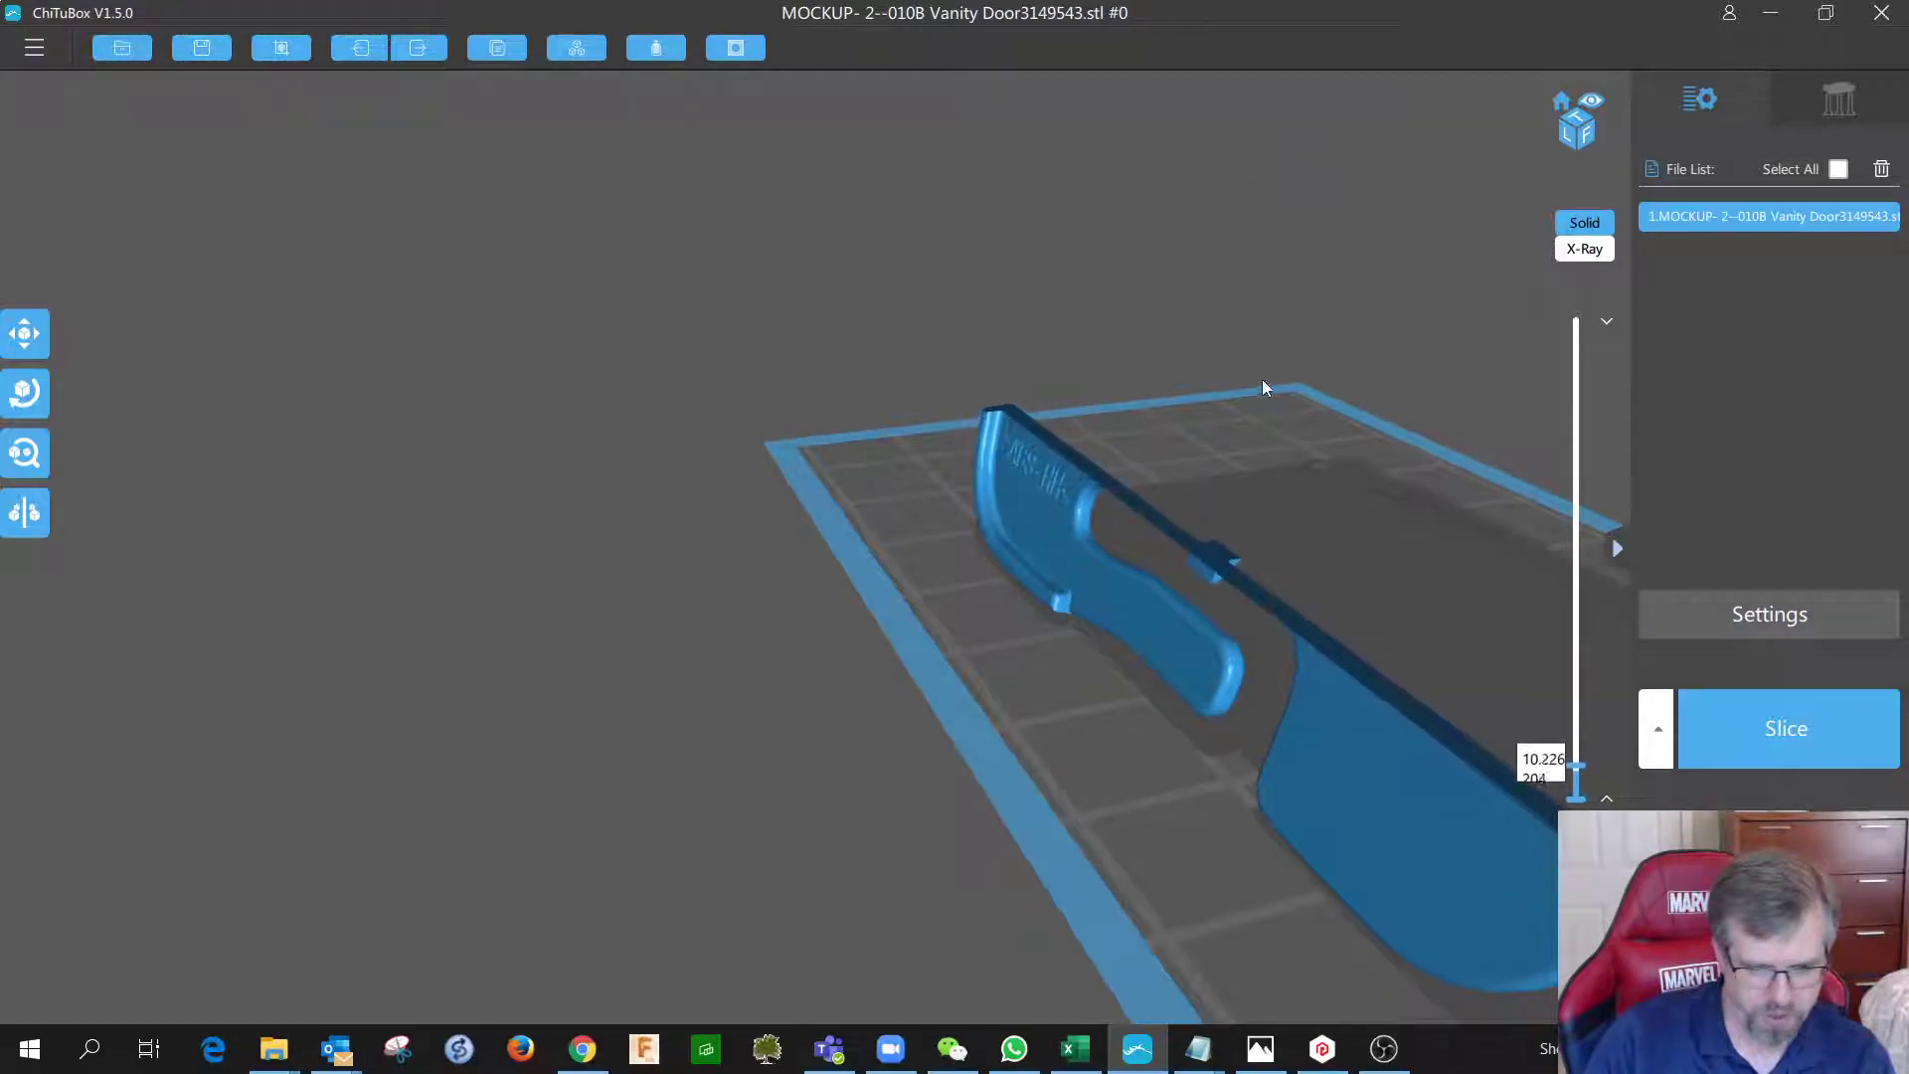
Step the layers back down past 9.626 mm to examine the isolated tab inside the handle cutout.
{"action": "key", "text": "Down"}
{"action": "key", "text": "Down"}
{"action": "key", "text": "Down"}
{"action": "key", "text": "Down"}
{"action": "key", "text": "Down"}
{"action": "key", "text": "Down"}
{"action": "key", "text": "Down"}
{"action": "key", "text": "Down"}
{"action": "key", "text": "Down"}
{"action": "key", "text": "Down"}
{"action": "key", "text": "Down"}
{"action": "key", "text": "Down"}
{"action": "key", "text": "Down"}
{"action": "key", "text": "Down"}
{"action": "key", "text": "Down"}
{"action": "key", "text": "Down"}
{"action": "key", "text": "Down"}
{"action": "key", "text": "Down"}
{"action": "key", "text": "Down"}
{"action": "key", "text": "Down"}
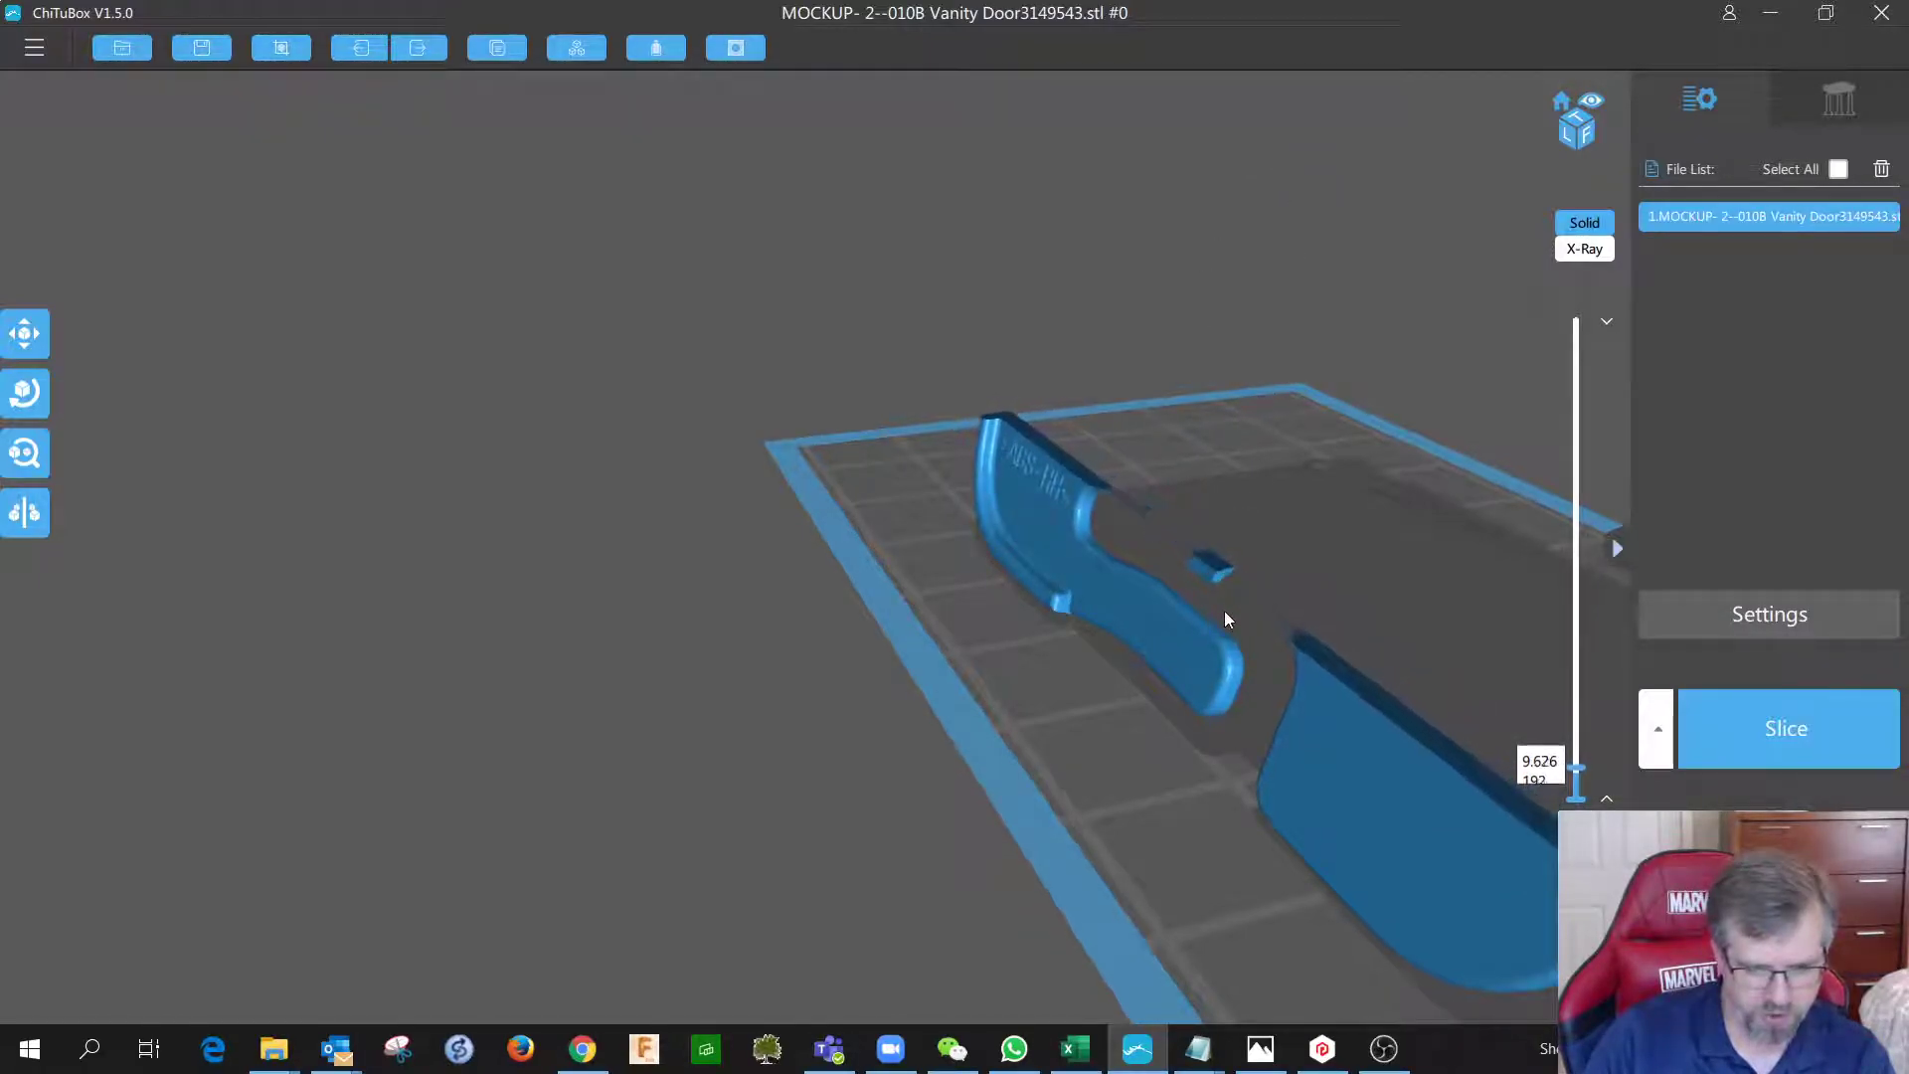
{"action": "key", "text": "Down"}
View the cutout tab from the opposite side and step the layers from 9.326 mm up to 11.476 mm.
{"action": "scroll", "coordinate": [1192, 589], "scroll_direction": "up", "scroll_amount": 4}
{"action": "right_click_drag", "start_coordinate": [1279, 577], "coordinate": [1190, 683]}
{"action": "key", "text": "Up"}
{"action": "key", "text": "Up"}
{"action": "key", "text": "Up"}
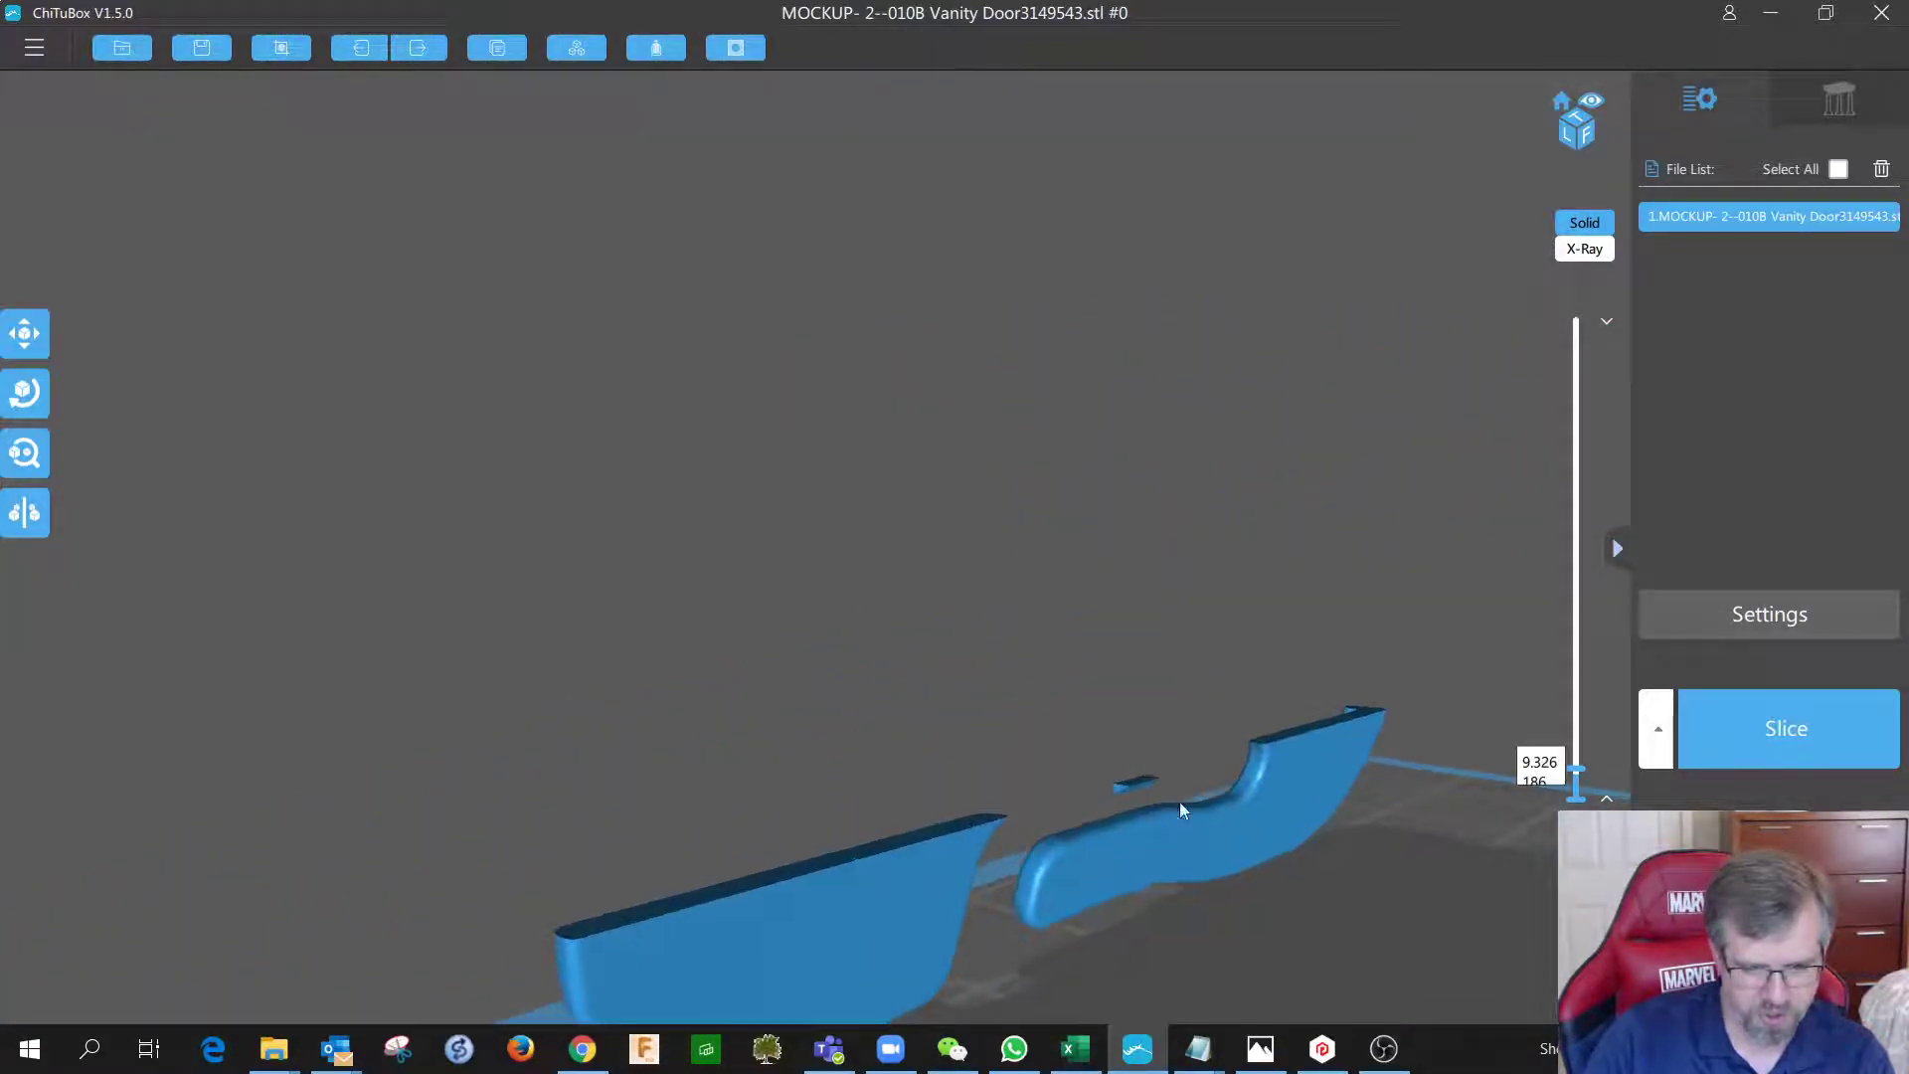
{"action": "key", "text": "Up"}
{"action": "key", "text": "Up"}
{"action": "key", "text": "Up"}
{"action": "key", "text": "Up"}
{"action": "key", "text": "Up"}
{"action": "key", "text": "Up"}
{"action": "key", "text": "Up"}
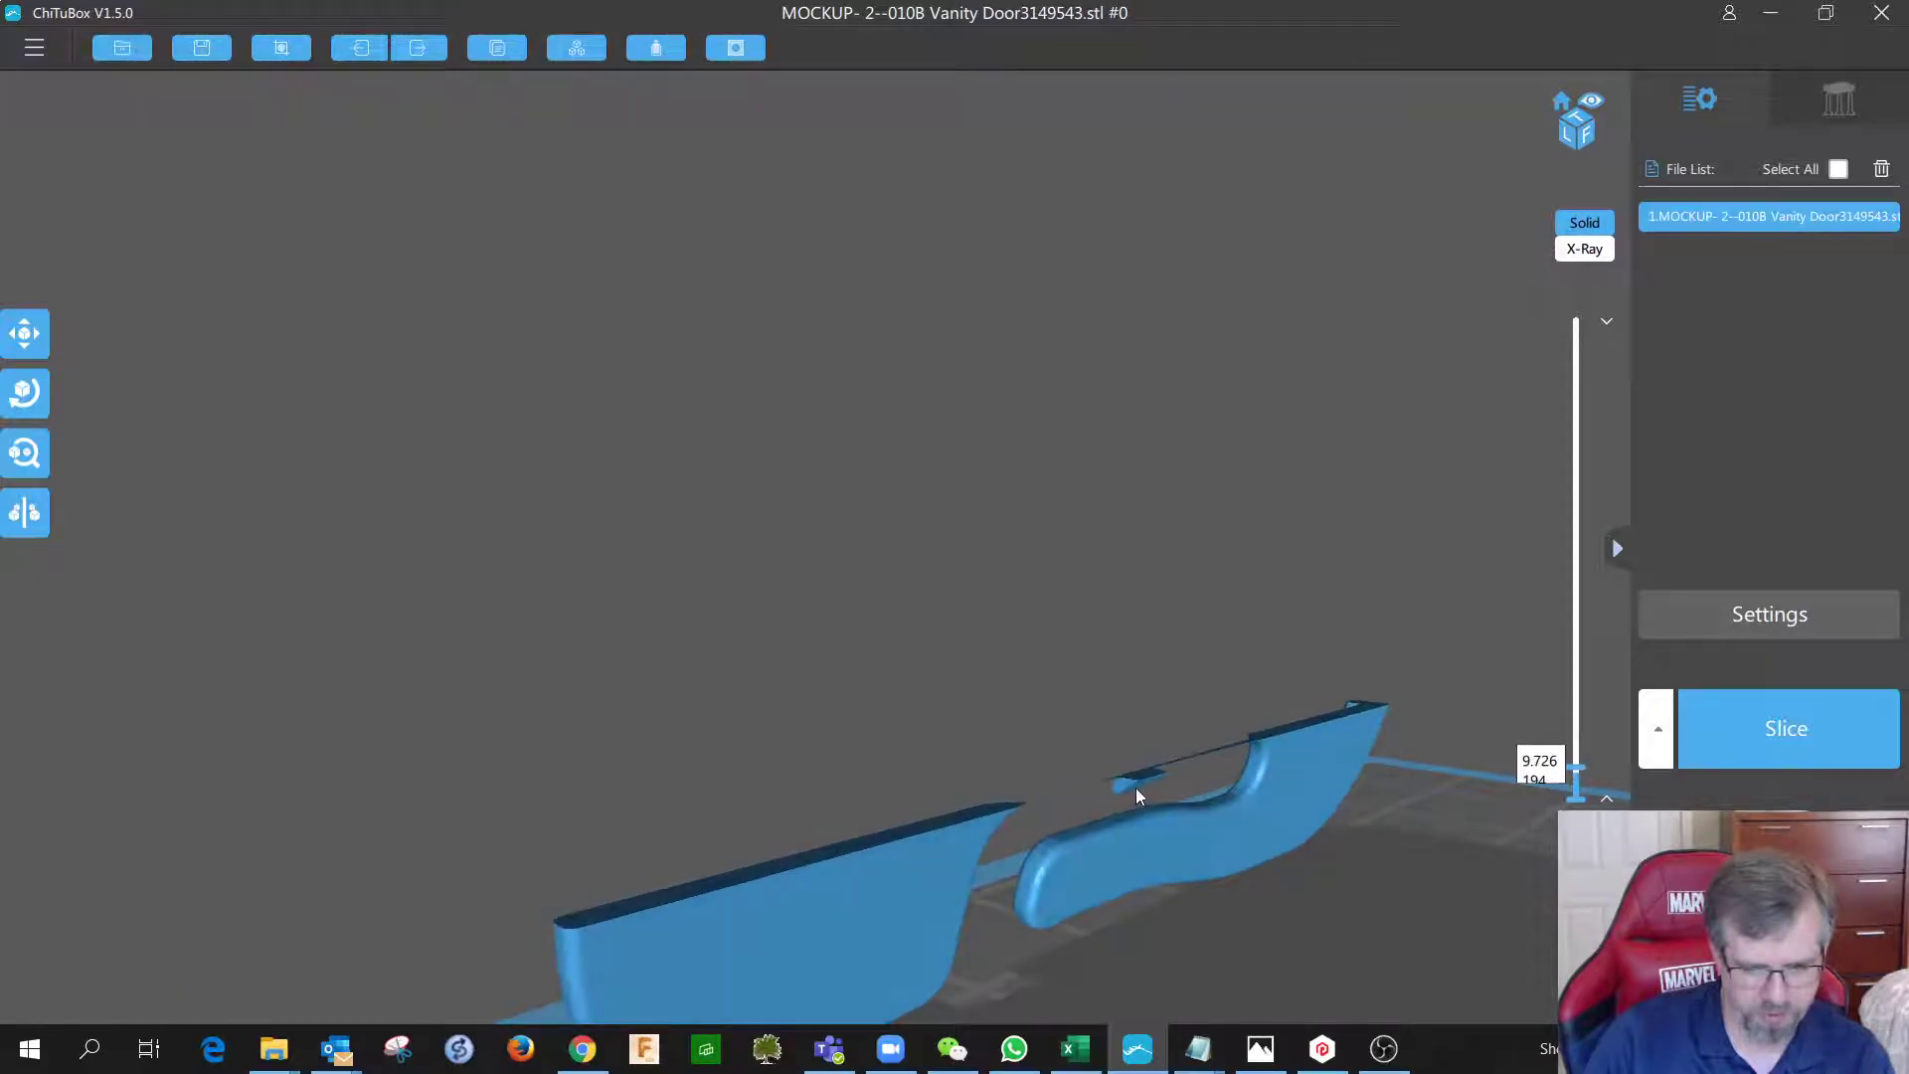
{"action": "key", "text": "Up"}
{"action": "key", "text": "Up"}
{"action": "key", "text": "Up"}
{"action": "key", "text": "Up"}
{"action": "key", "text": "Up"}
{"action": "key", "text": "Up"}
{"action": "key", "text": "Up"}
{"action": "key", "text": "Up"}
{"action": "key", "text": "Up"}
{"action": "key", "text": "Up"}
{"action": "key", "text": "Up"}
{"action": "key", "text": "Up"}
{"action": "key", "text": "Up"}
{"action": "key", "text": "Up"}
{"action": "key", "text": "Up"}
{"action": "key", "text": "Up"}
{"action": "key", "text": "Up"}
{"action": "key", "text": "Up"}
{"action": "key", "text": "Up"}
{"action": "key", "text": "Up"}
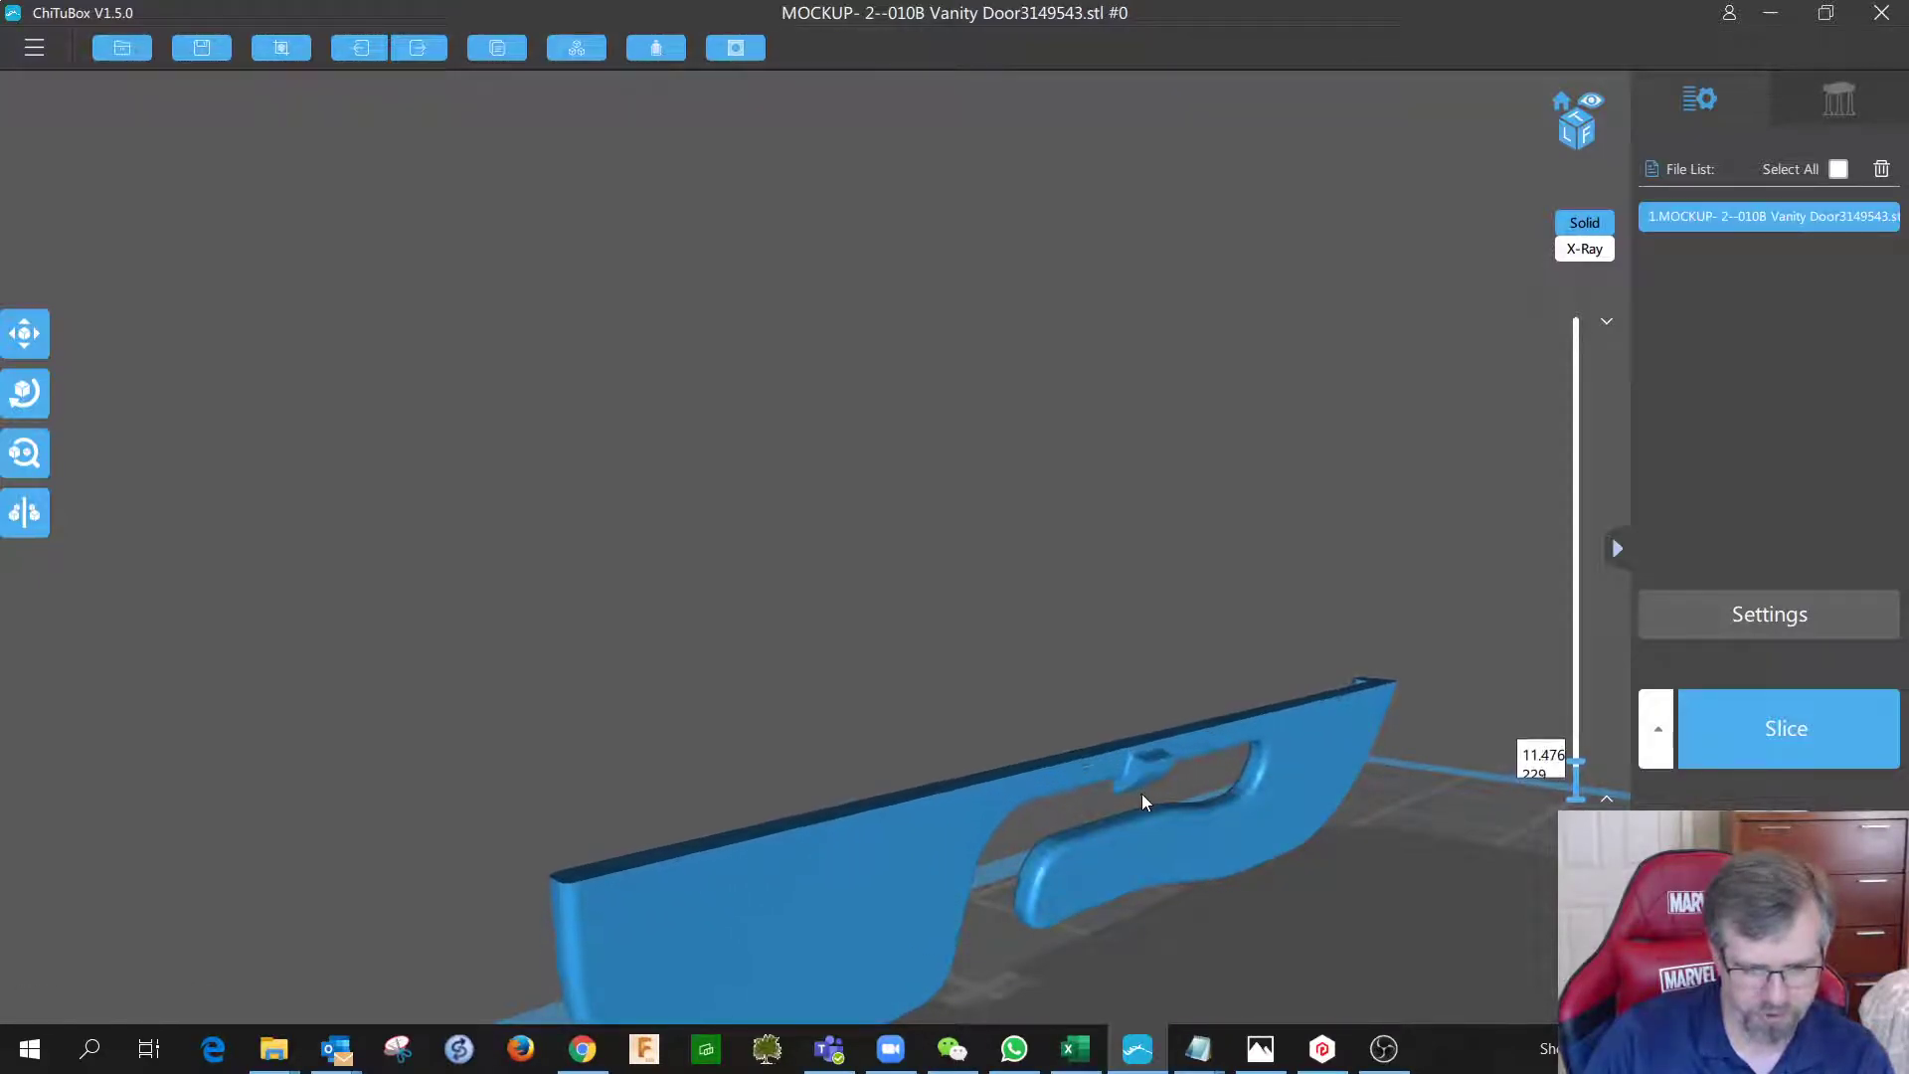
Return the layer preview to full height and bring the whole door and build plate into view.
{"action": "scroll", "coordinate": [1141, 792], "scroll_direction": "down", "scroll_amount": 3}
{"action": "scroll", "coordinate": [1142, 792], "scroll_direction": "down", "scroll_amount": 2}
{"action": "right_click_drag", "start_coordinate": [1141, 792], "coordinate": [945, 749]}
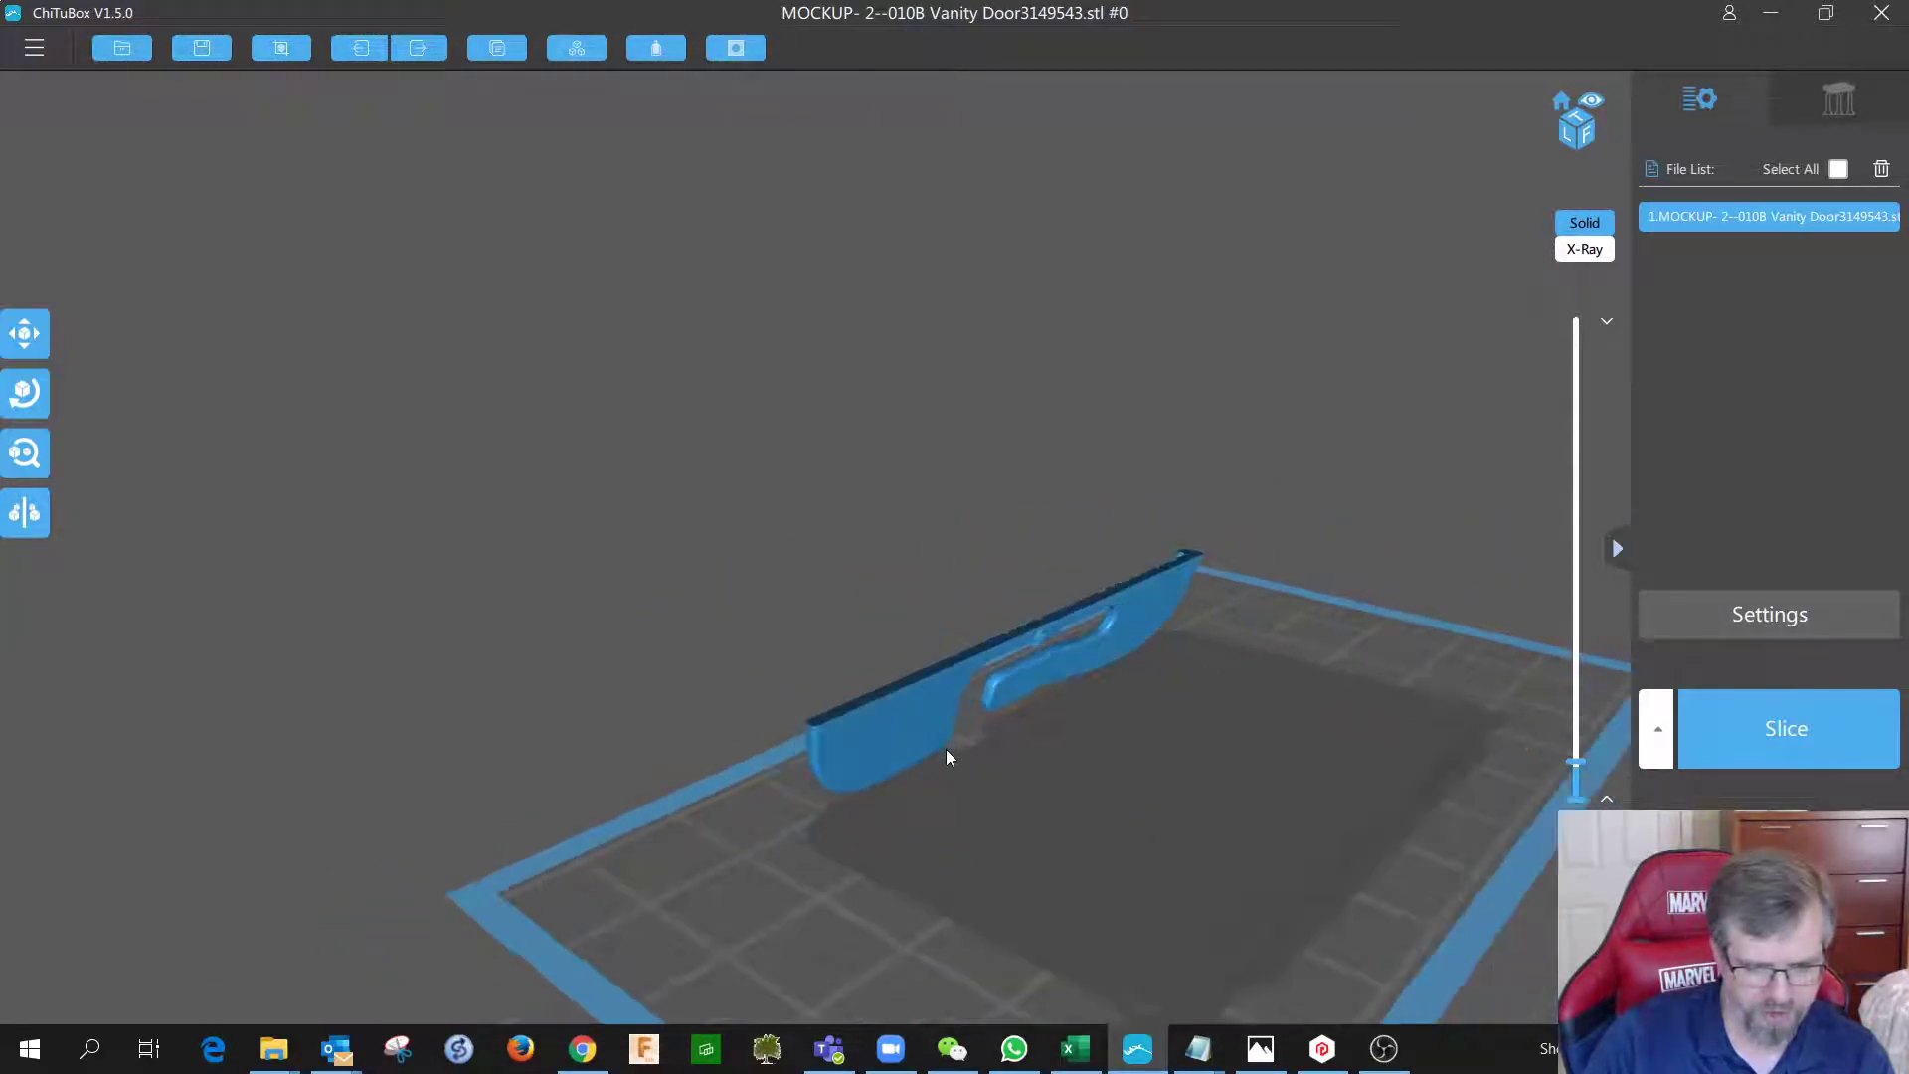
{"action": "left_click_drag", "start_coordinate": [1575, 760], "coordinate": [1574, 320]}
{"action": "scroll", "coordinate": [1289, 547], "scroll_direction": "down", "scroll_amount": 6}
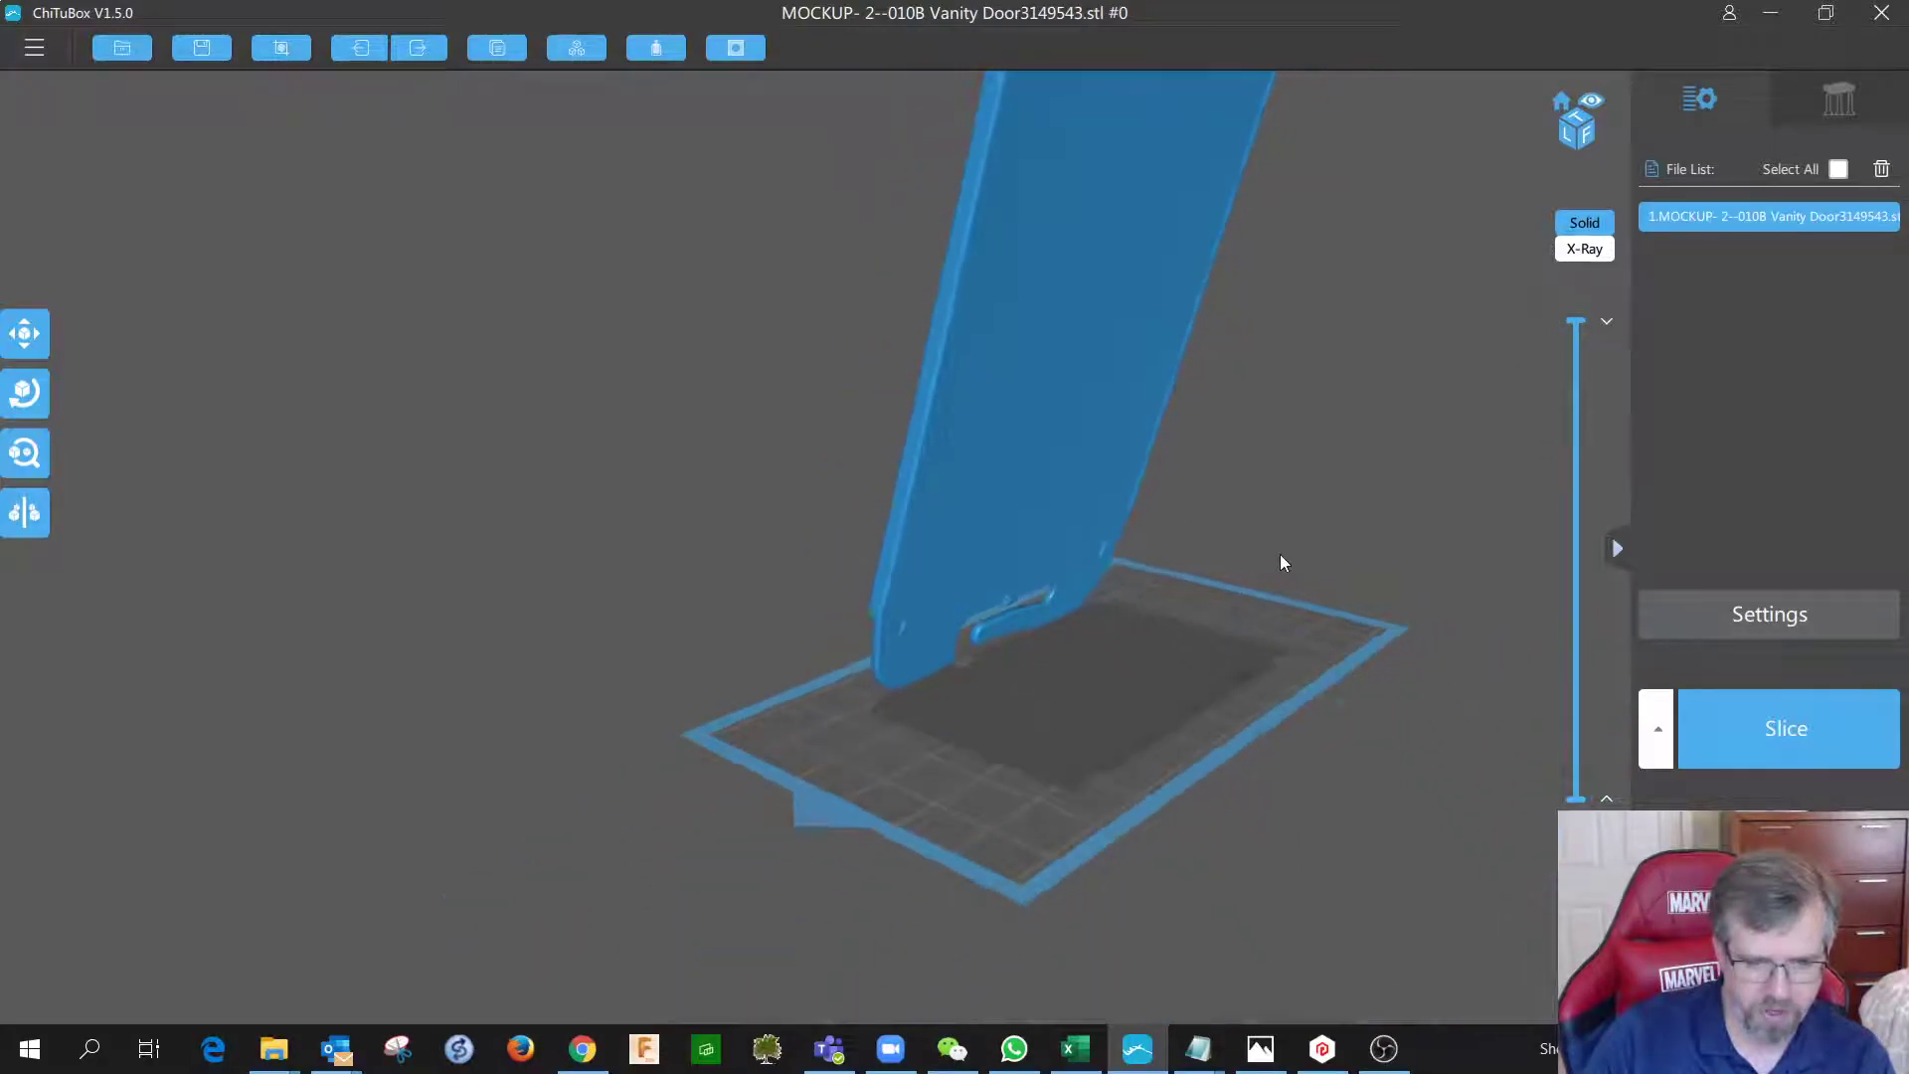
{"action": "middle_click_drag", "start_coordinate": [1261, 535], "coordinate": [1130, 903]}
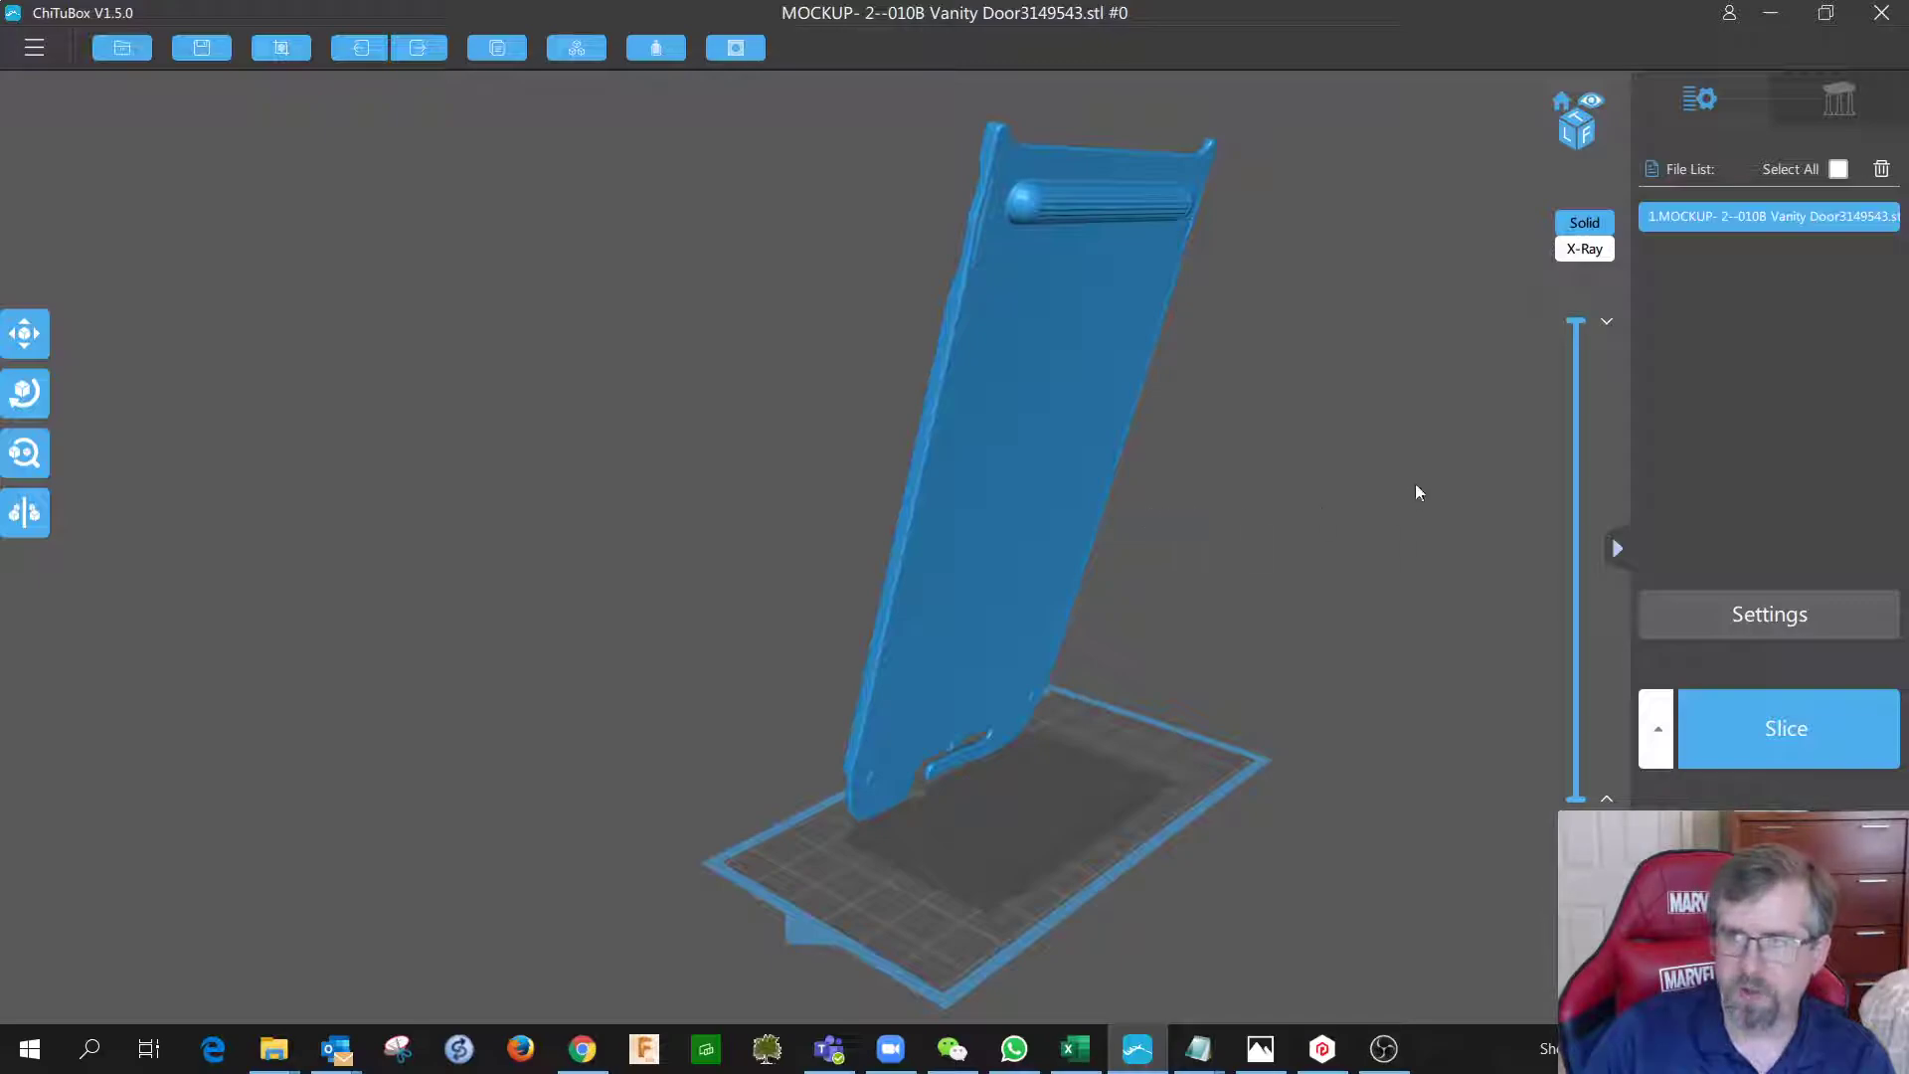
Open the support settings and automatically generate Heavy supports for all areas of the door.
{"action": "left_click", "coordinate": [1839, 102]}
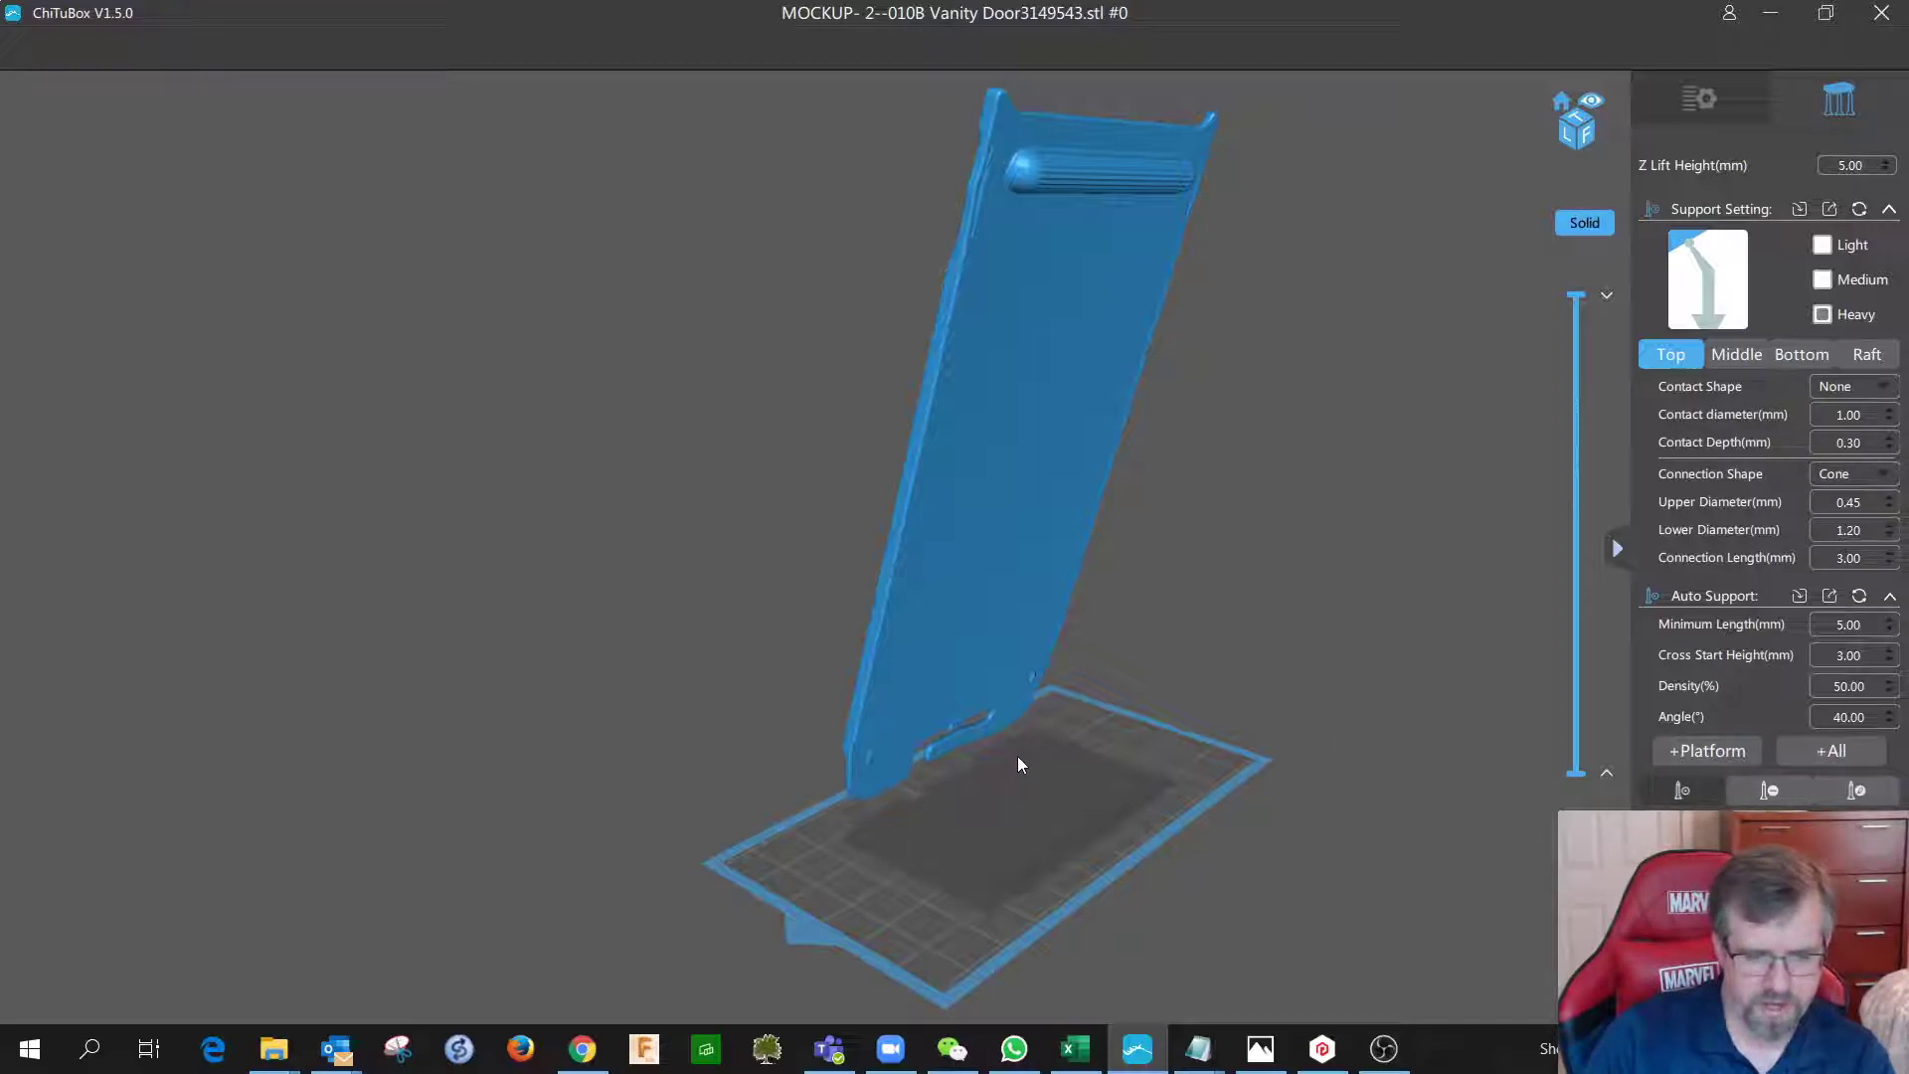
{"action": "mouse_move", "coordinate": [1571, 296]}
{"action": "left_mouse_down"}
{"action": "mouse_move", "coordinate": [1572, 746]}
{"action": "mouse_move", "coordinate": [1583, 276]}
{"action": "left_mouse_up"}
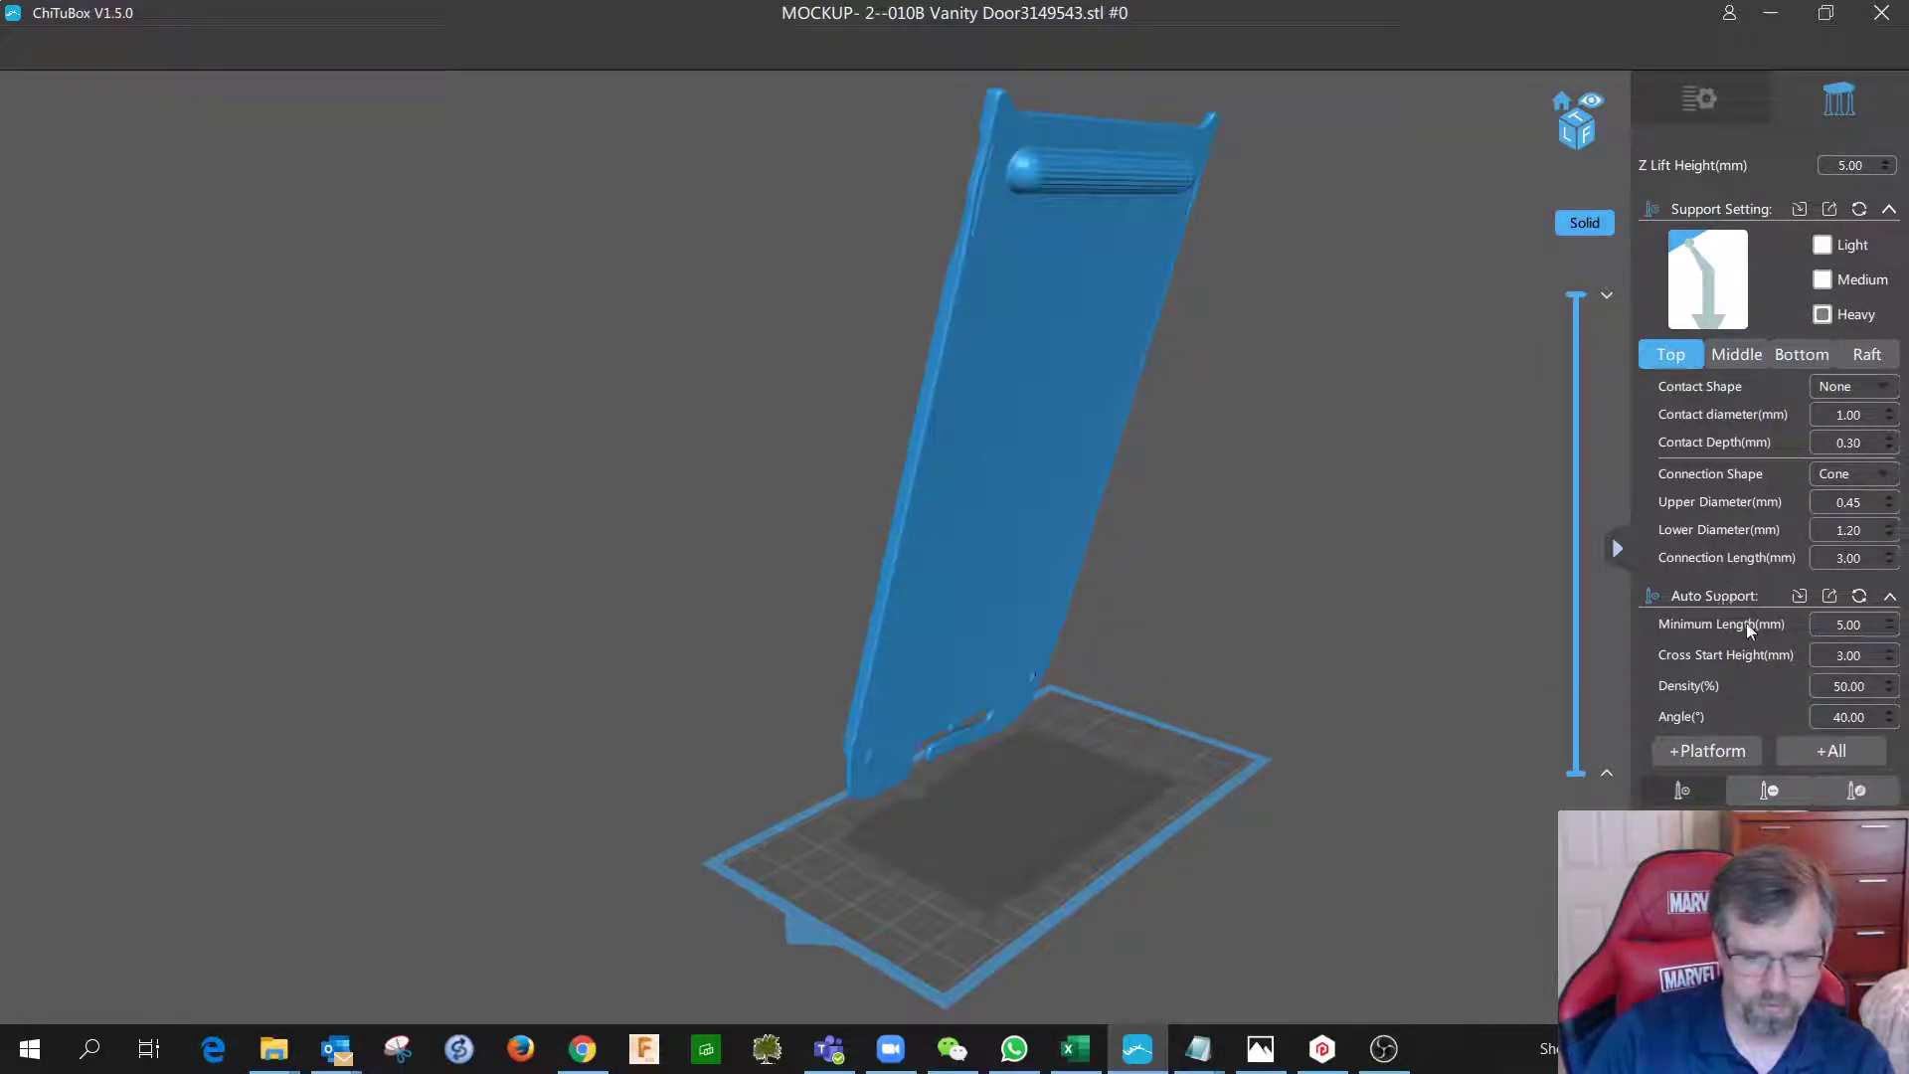
{"action": "left_click", "coordinate": [1829, 752]}
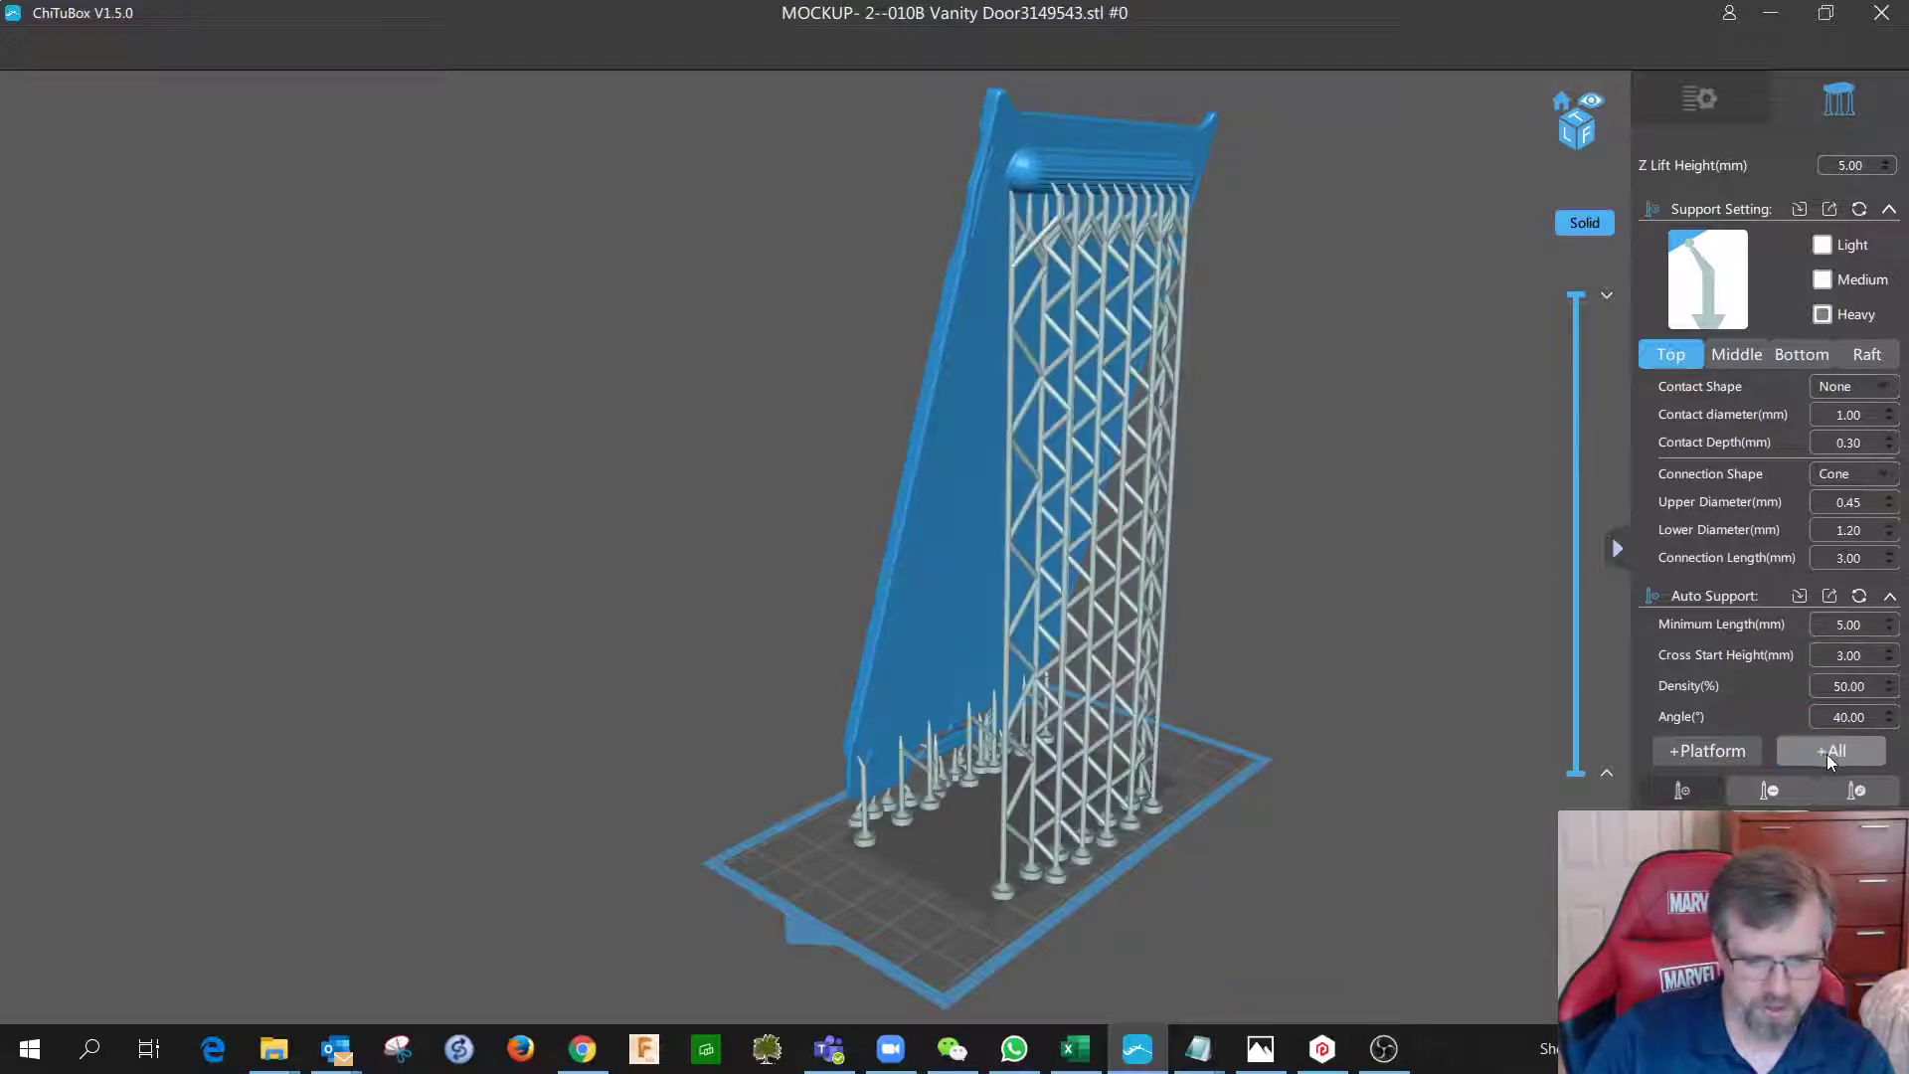
Inspect the generated supports along the door's lower edge and around the handle cutout from several angles.
{"action": "mouse_move", "coordinate": [844, 518]}
{"action": "left_mouse_down"}
{"action": "mouse_move", "coordinate": [889, 546]}
{"action": "mouse_move", "coordinate": [879, 518]}
{"action": "left_mouse_up"}
{"action": "right_click_drag", "start_coordinate": [880, 514], "coordinate": [875, 518]}
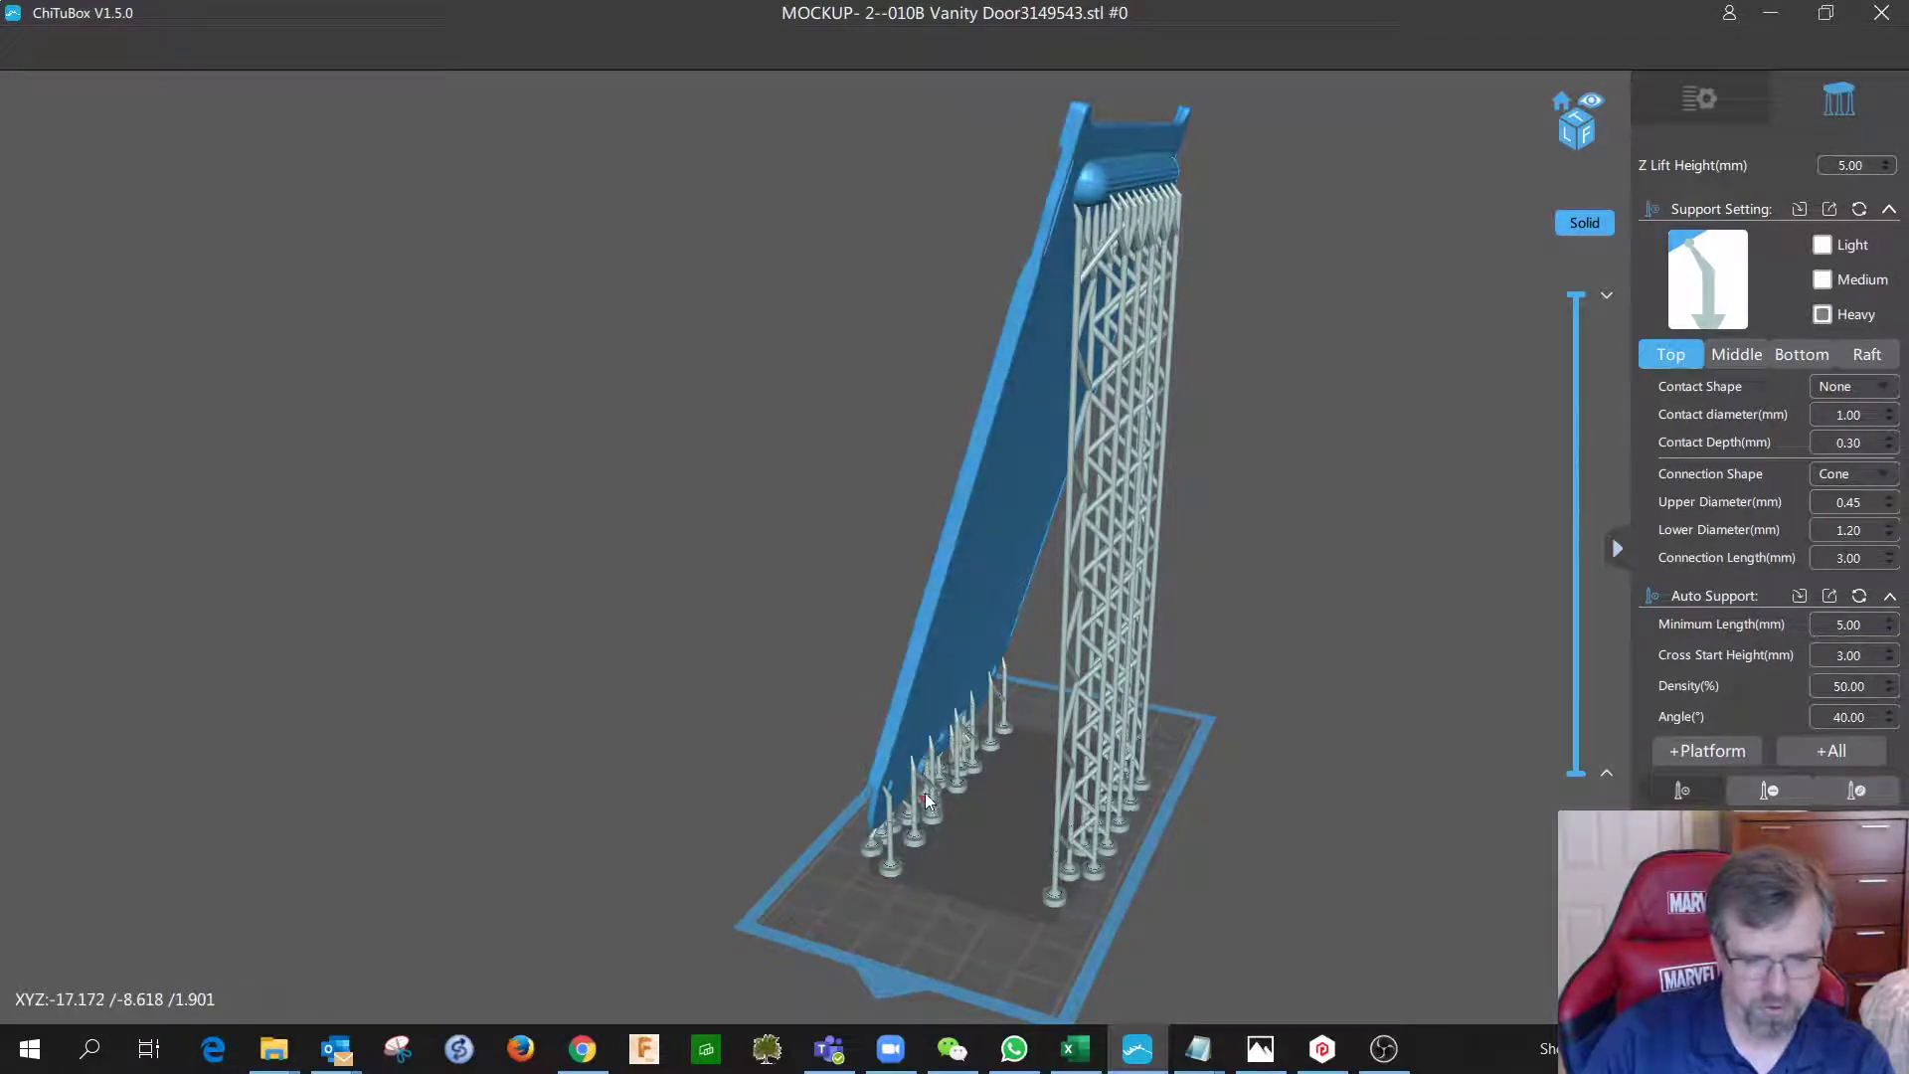
{"action": "scroll", "coordinate": [924, 796], "scroll_direction": "up", "scroll_amount": 3}
{"action": "middle_click_drag", "start_coordinate": [929, 753], "coordinate": [950, 567]}
{"action": "right_click_drag", "start_coordinate": [887, 863], "coordinate": [923, 802]}
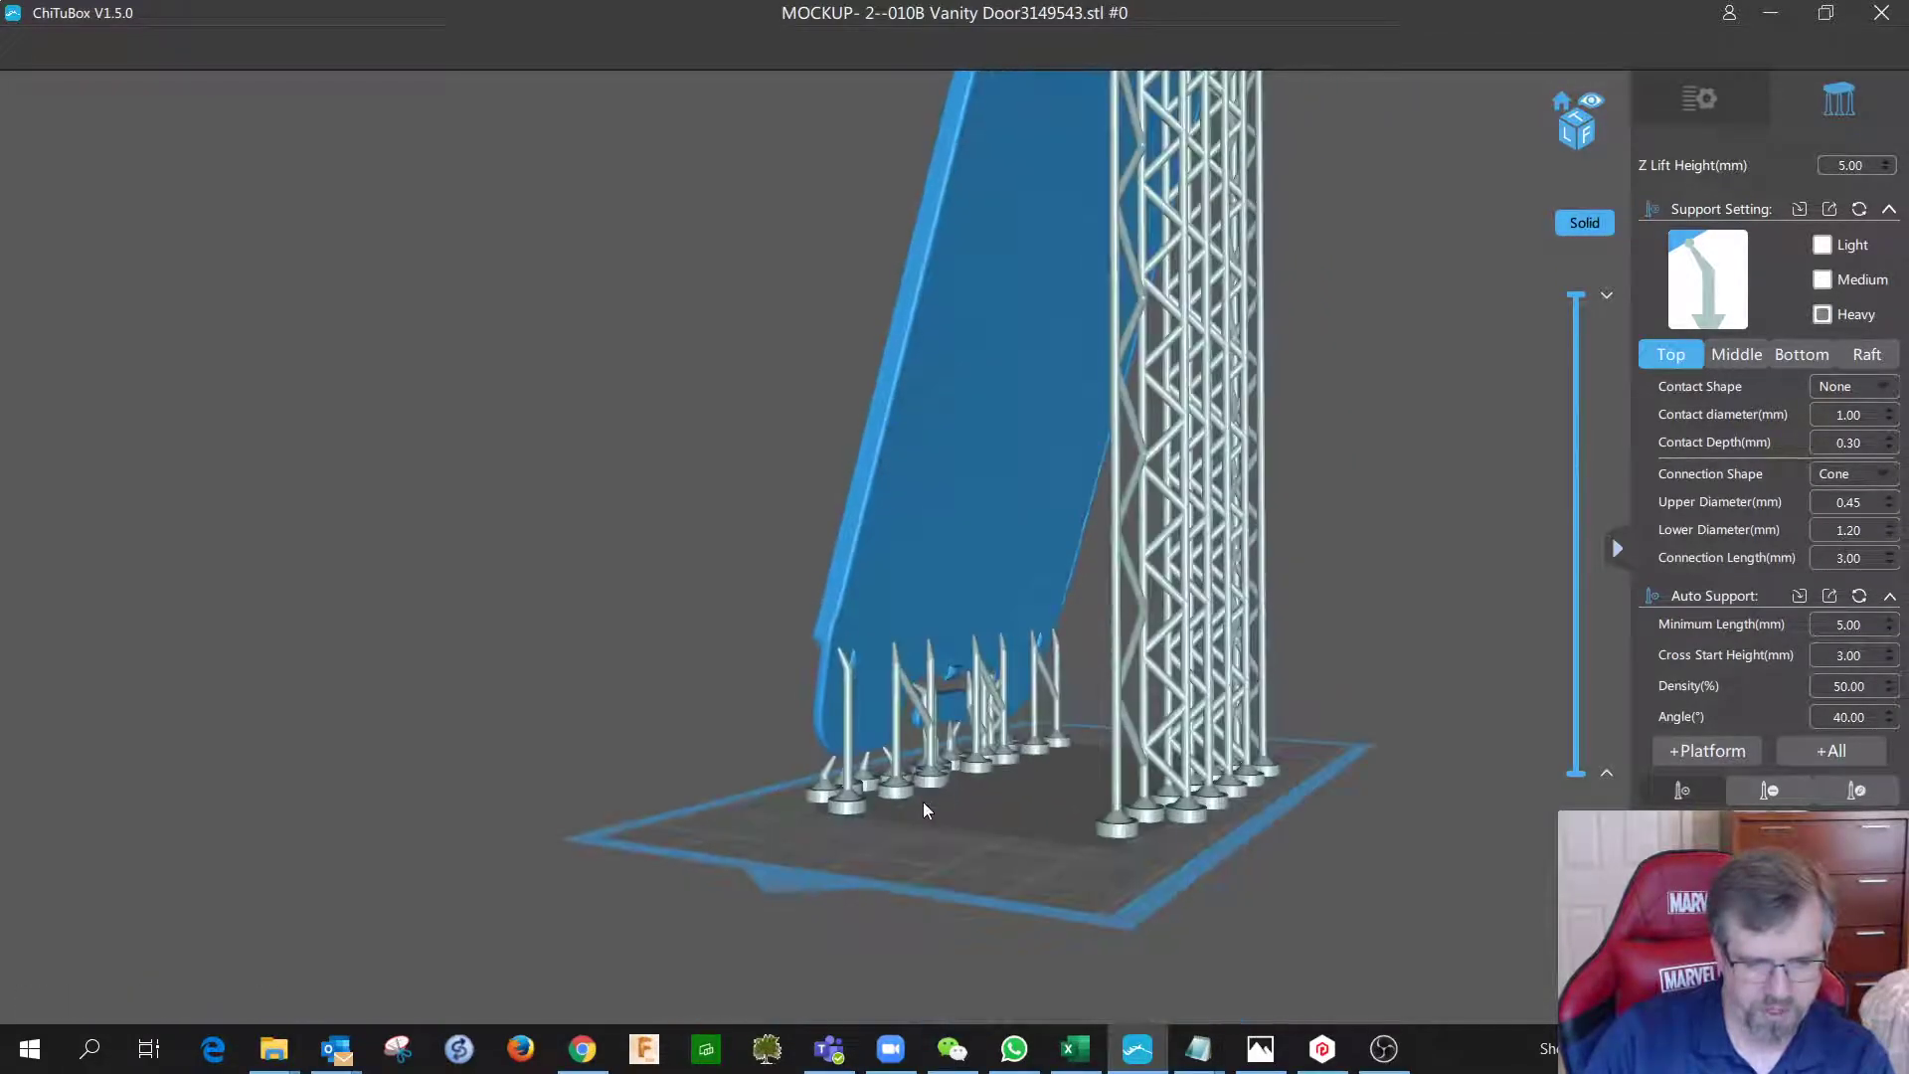
{"action": "scroll", "coordinate": [872, 698], "scroll_direction": "up", "scroll_amount": 6}
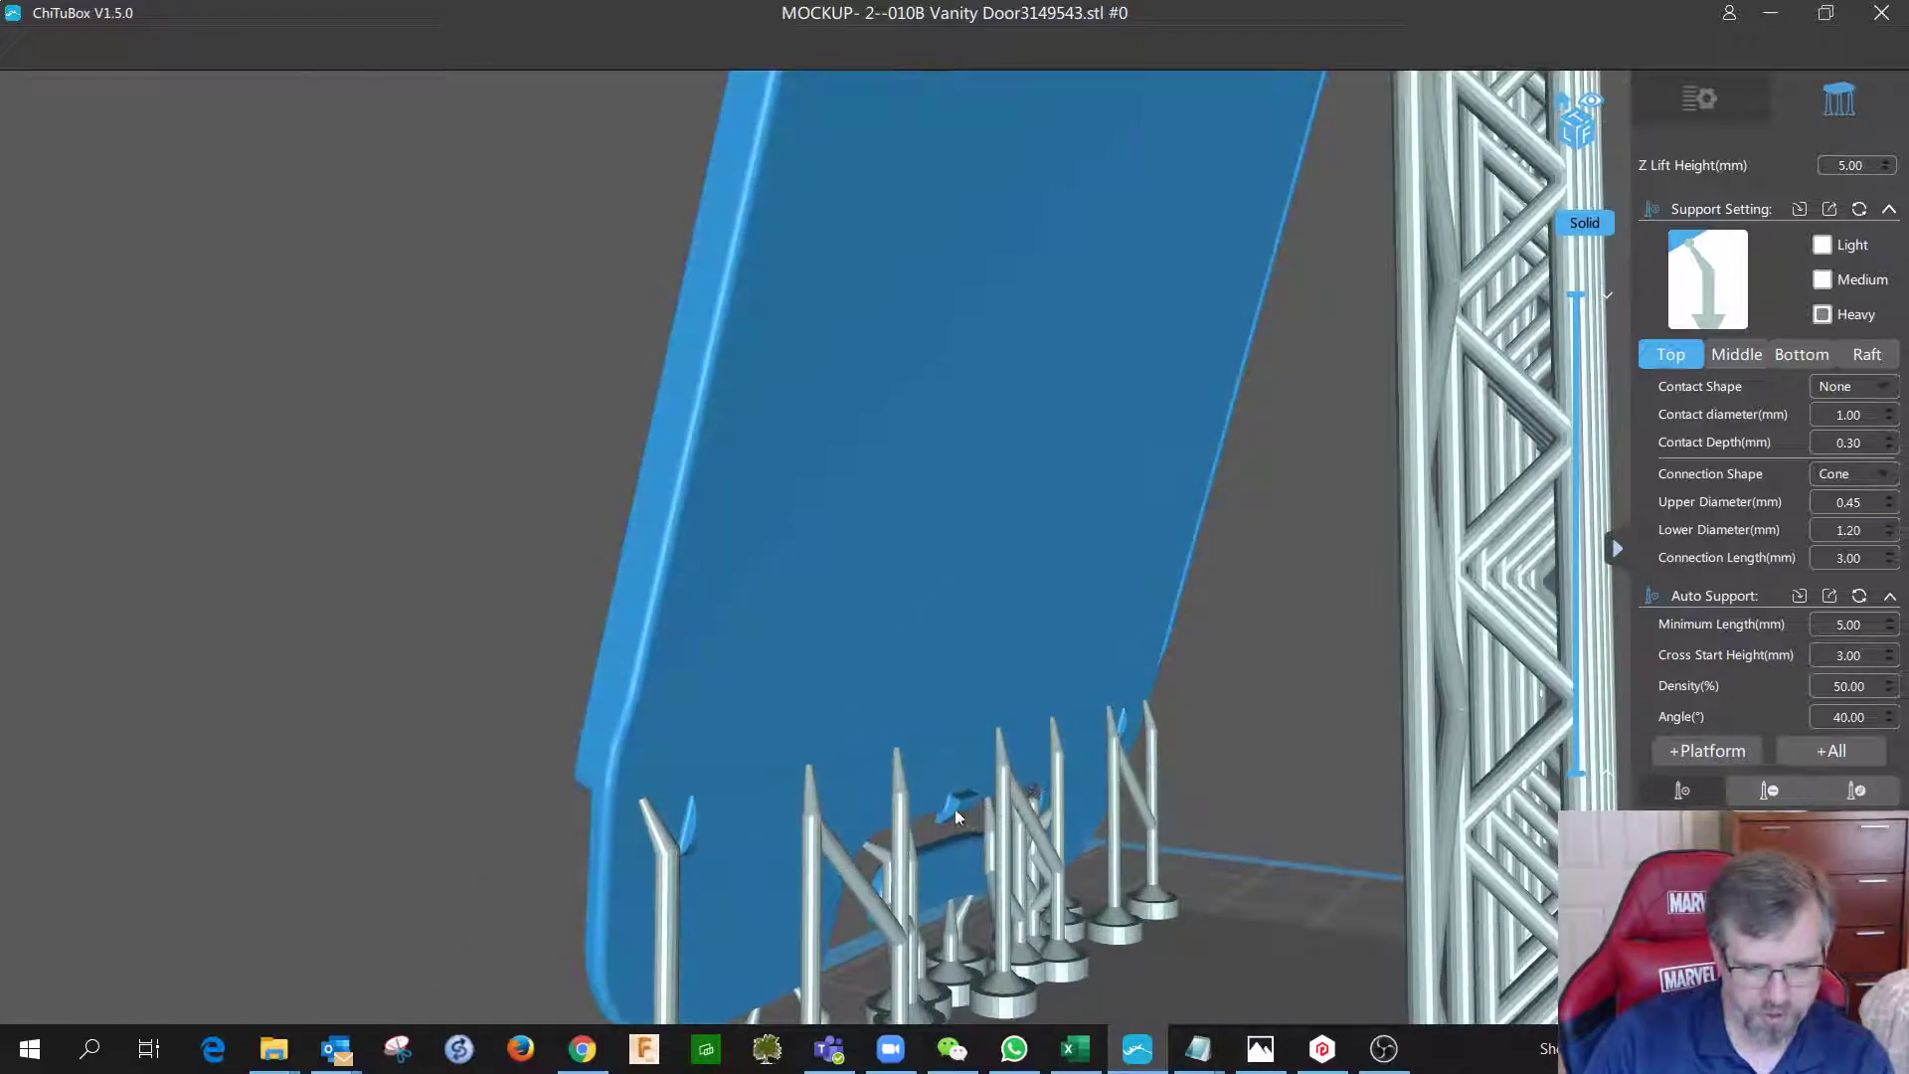
{"action": "scroll", "coordinate": [943, 806], "scroll_direction": "down", "scroll_amount": 6}
{"action": "right_click_drag", "start_coordinate": [865, 618], "coordinate": [890, 666]}
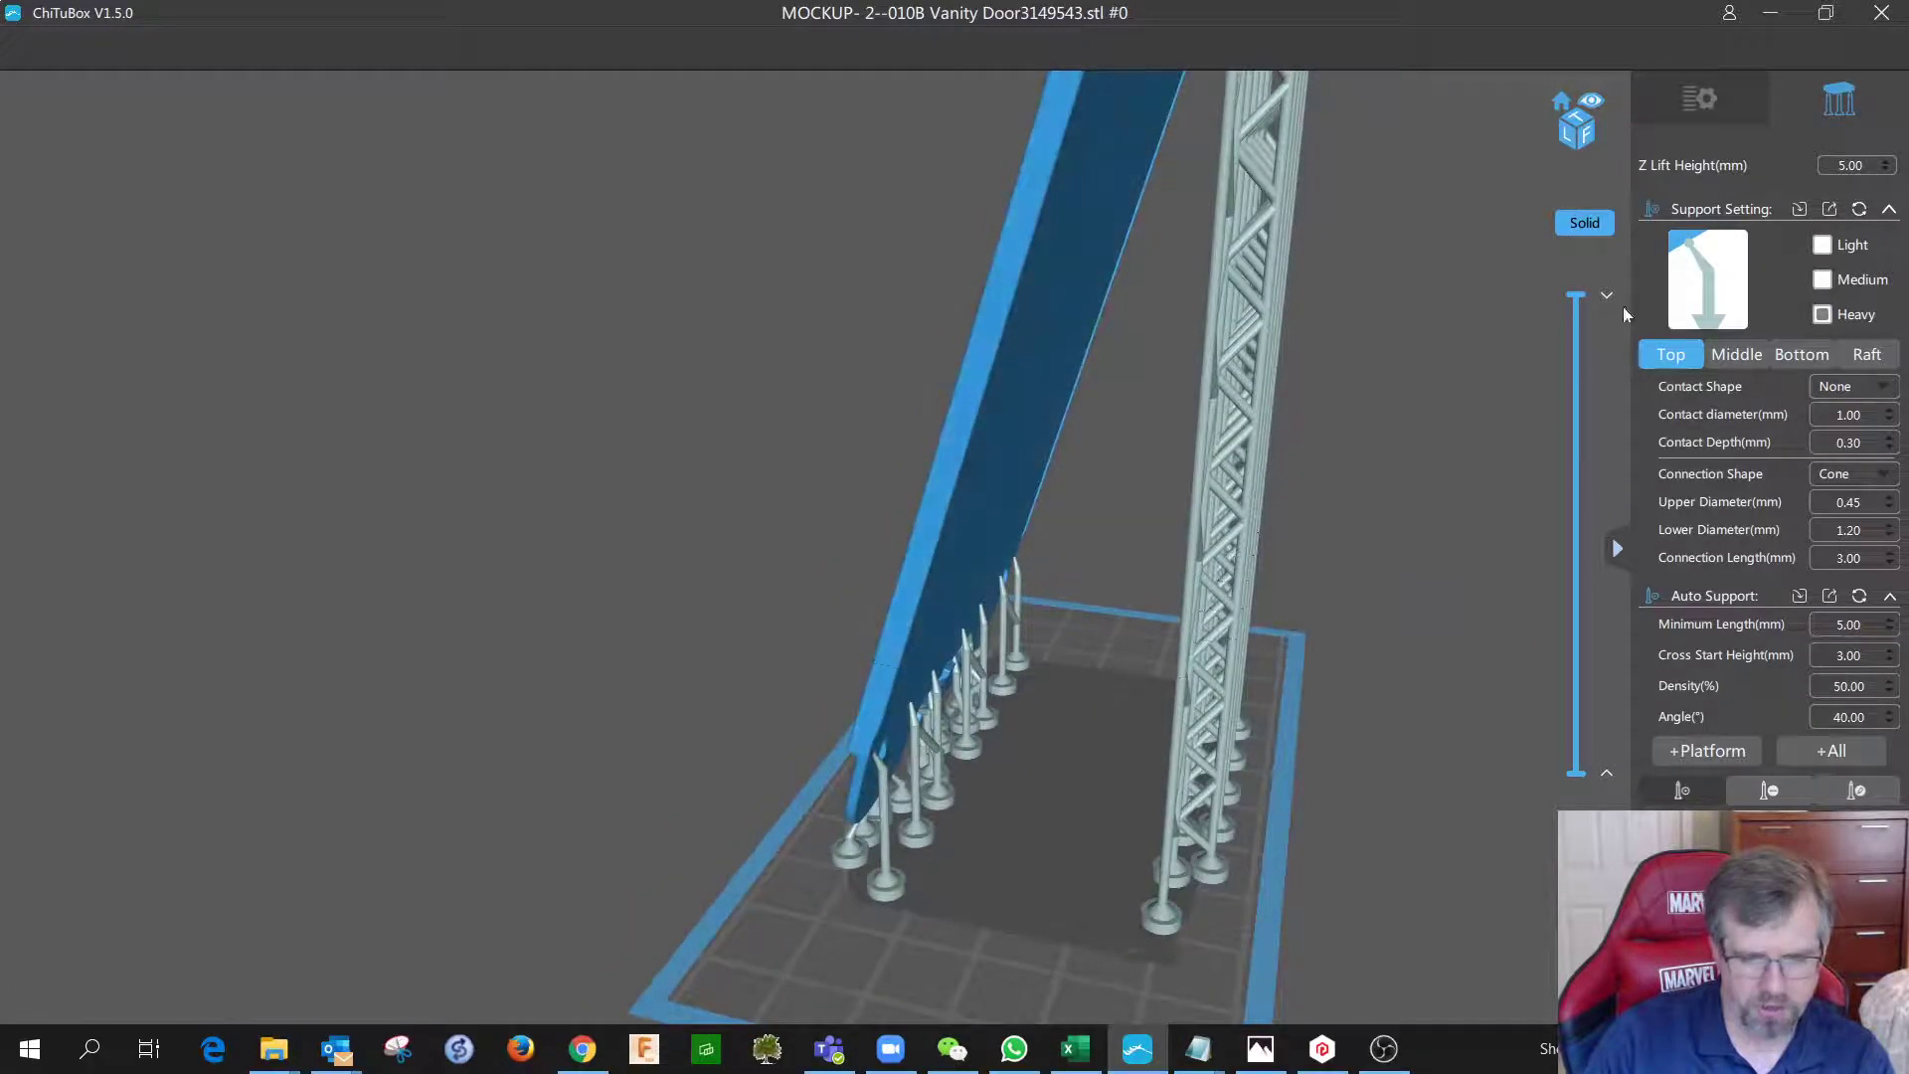
Cut the layer preview down to the door's lowest portion and inspect the two rows of supports in cross-section.
{"action": "left_click_drag", "start_coordinate": [1583, 298], "coordinate": [1579, 347]}
{"action": "left_click_drag", "start_coordinate": [1569, 453], "coordinate": [1551, 734]}
{"action": "right_click_drag", "start_coordinate": [1240, 729], "coordinate": [1265, 664]}
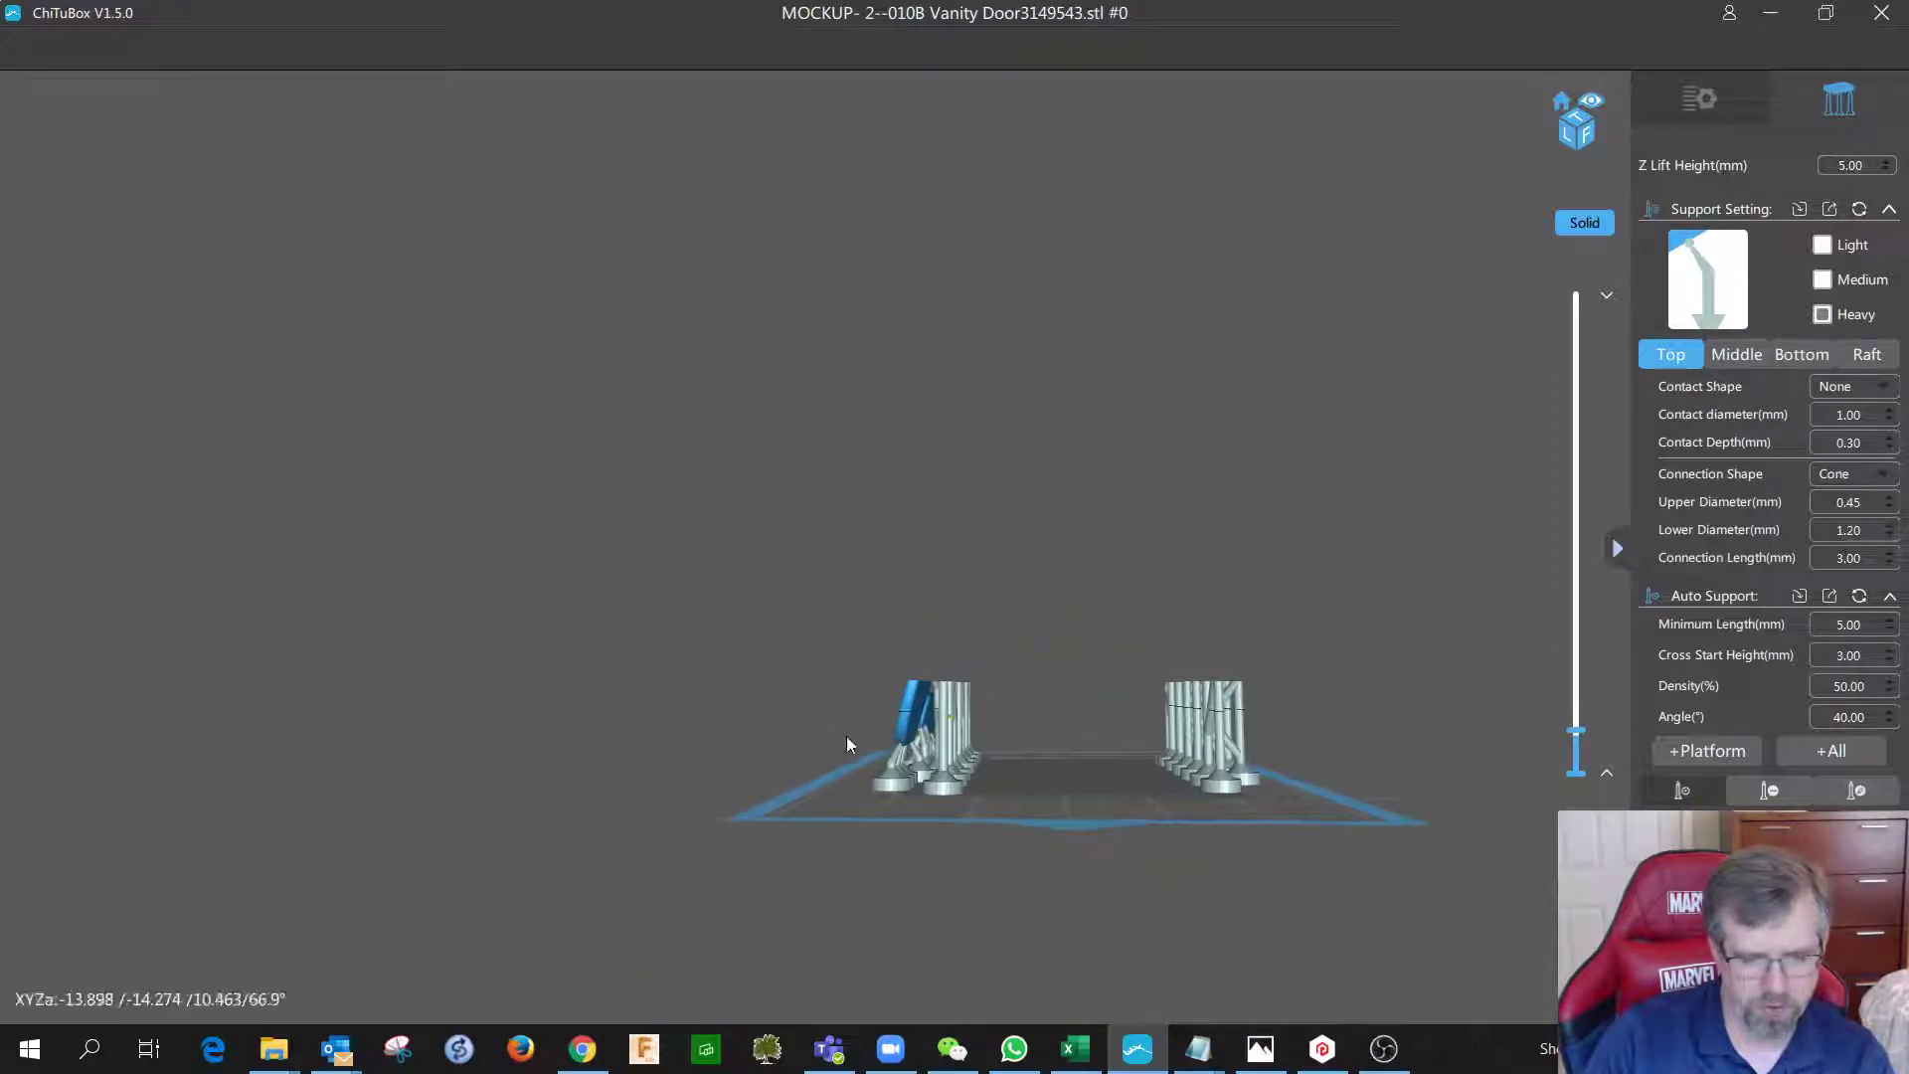
{"action": "right_click_drag", "start_coordinate": [1148, 684], "coordinate": [1233, 785]}
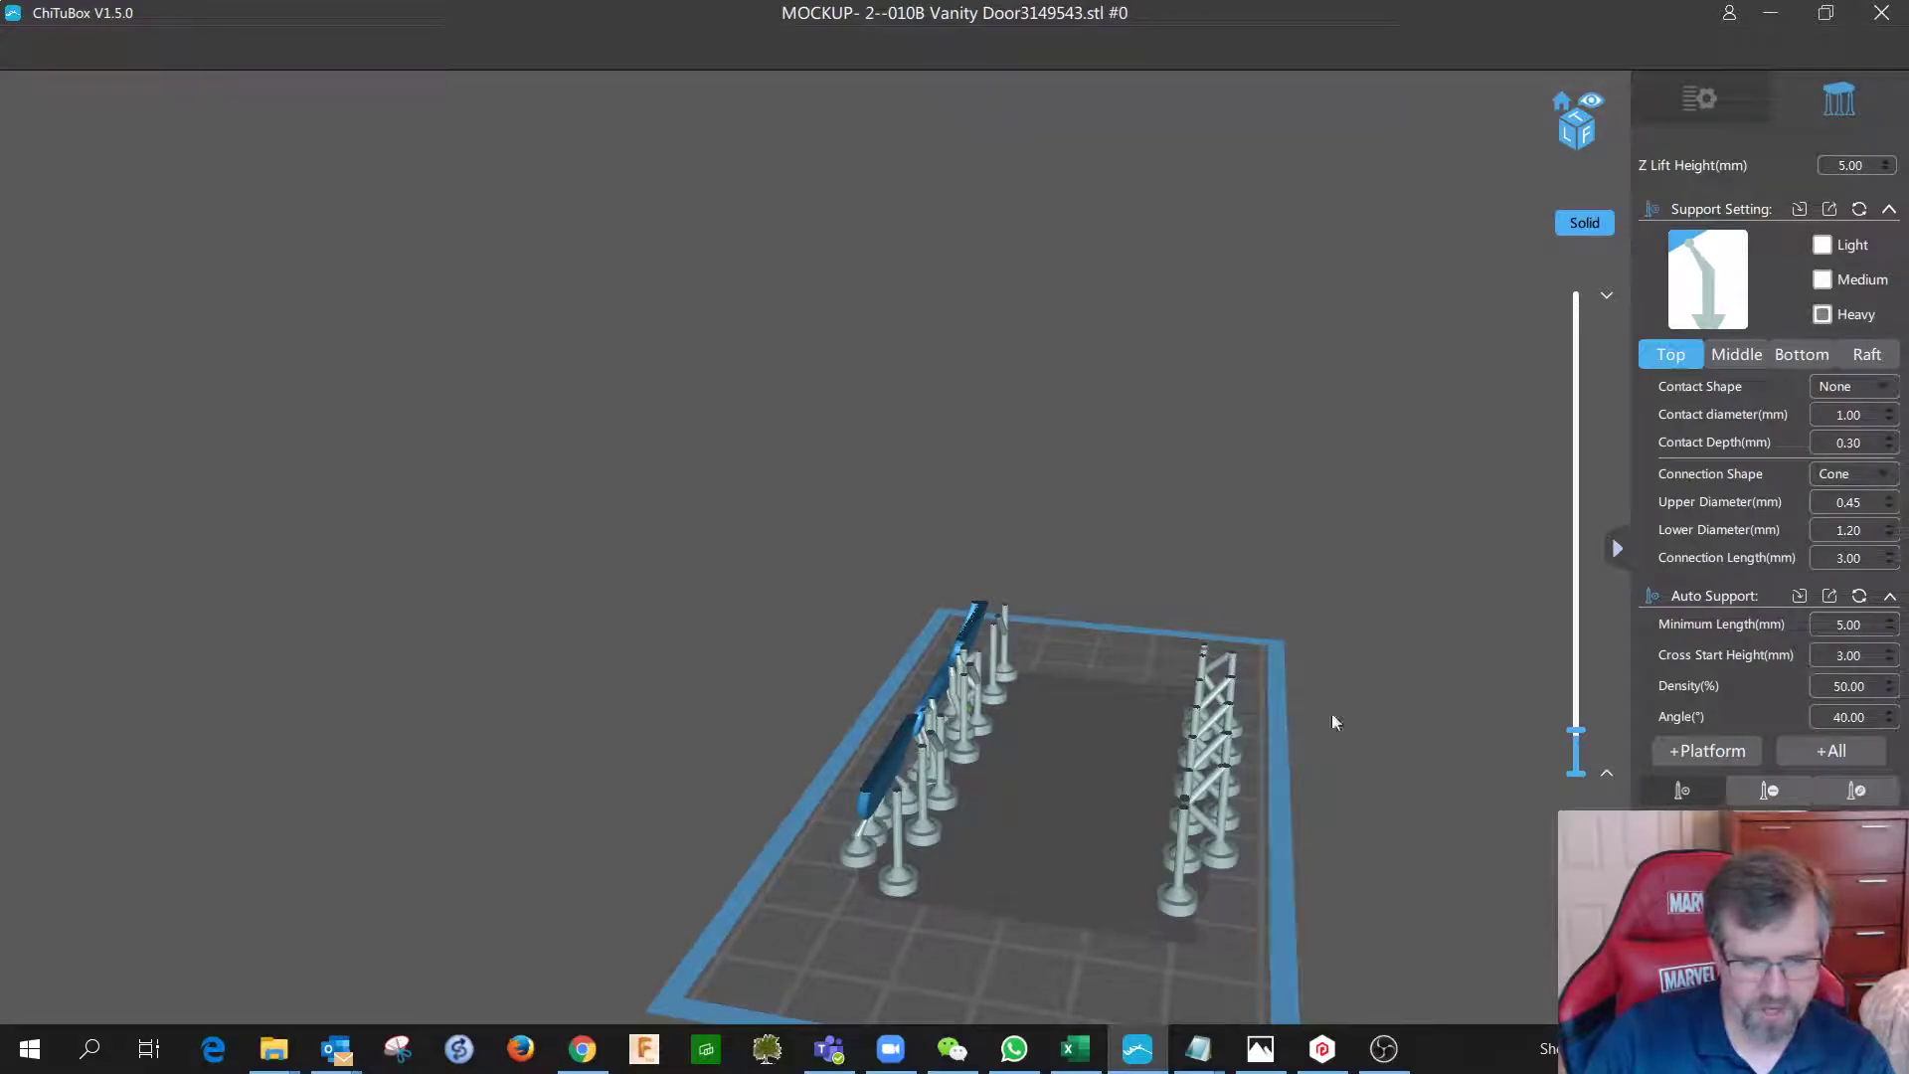
{"action": "scroll", "coordinate": [1104, 729], "scroll_direction": "up", "scroll_amount": 5}
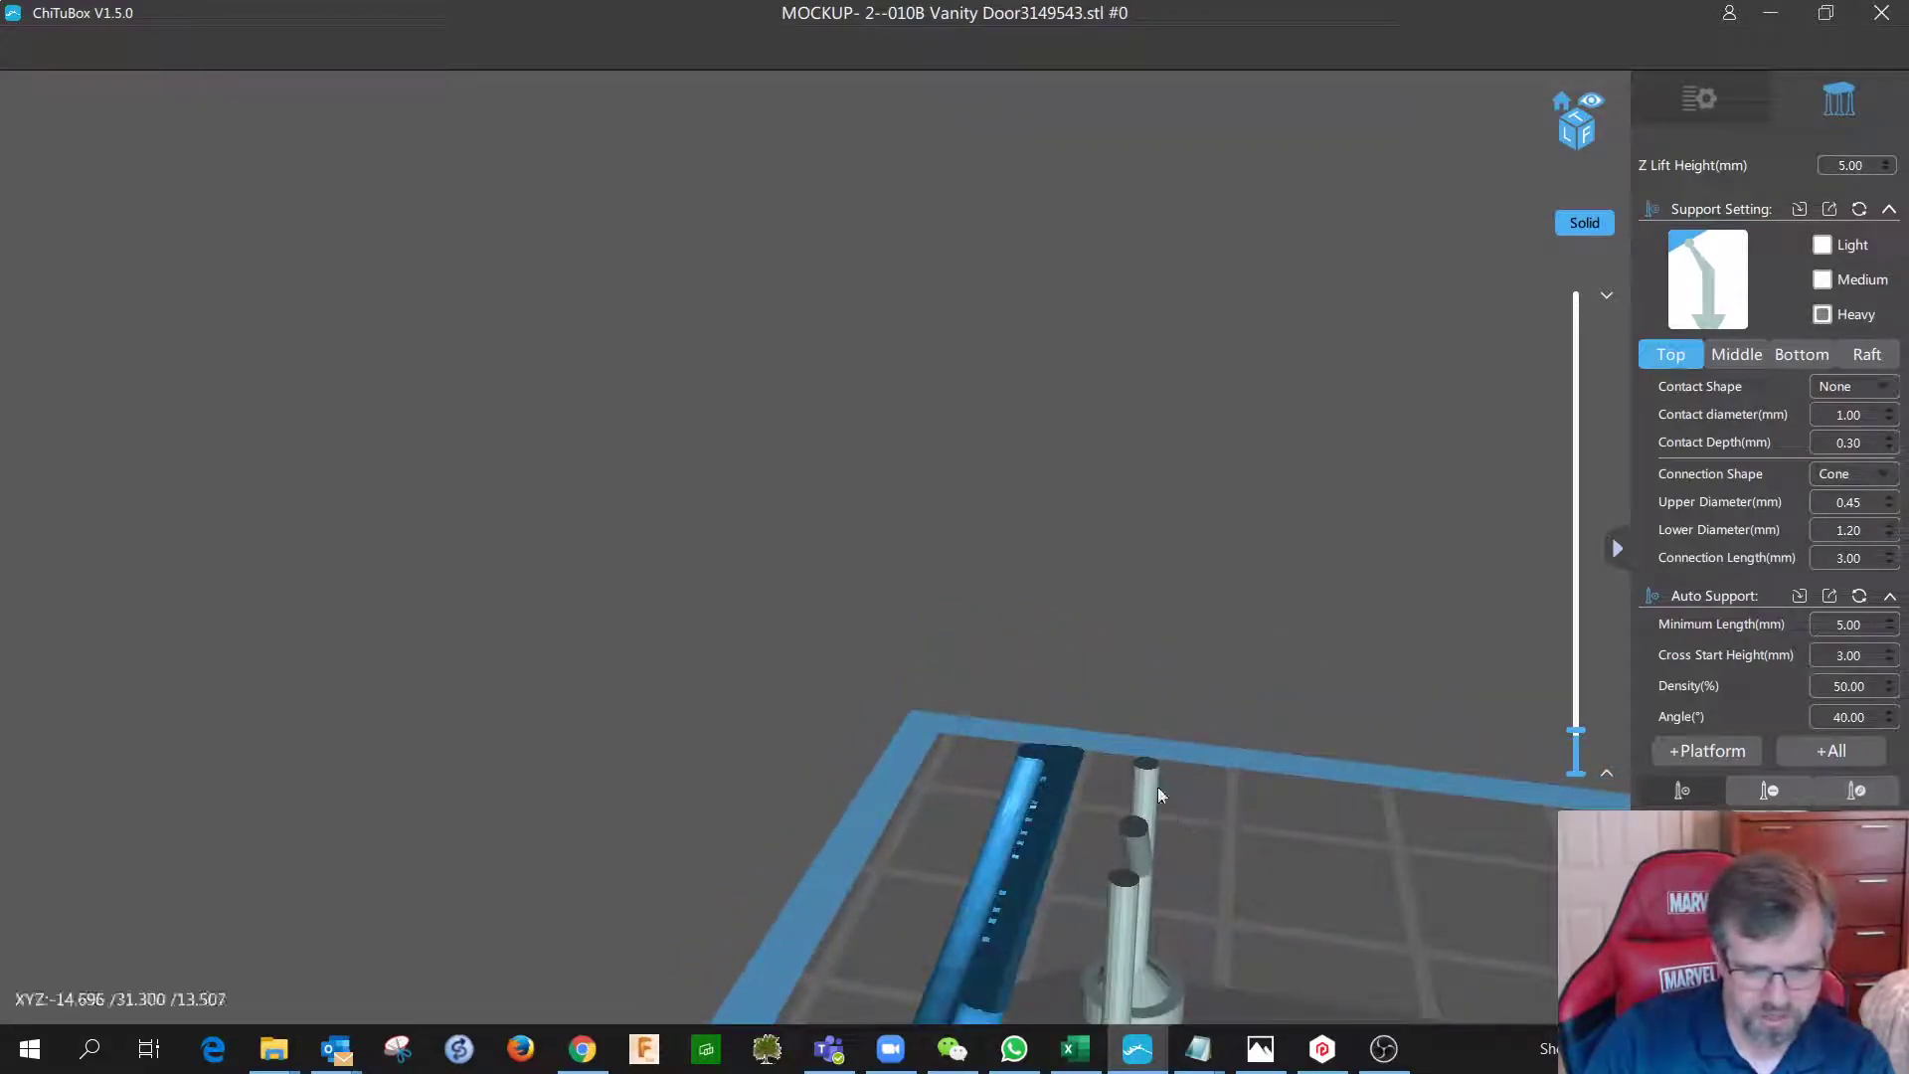
{"action": "scroll", "coordinate": [1130, 819], "scroll_direction": "down", "scroll_amount": 5}
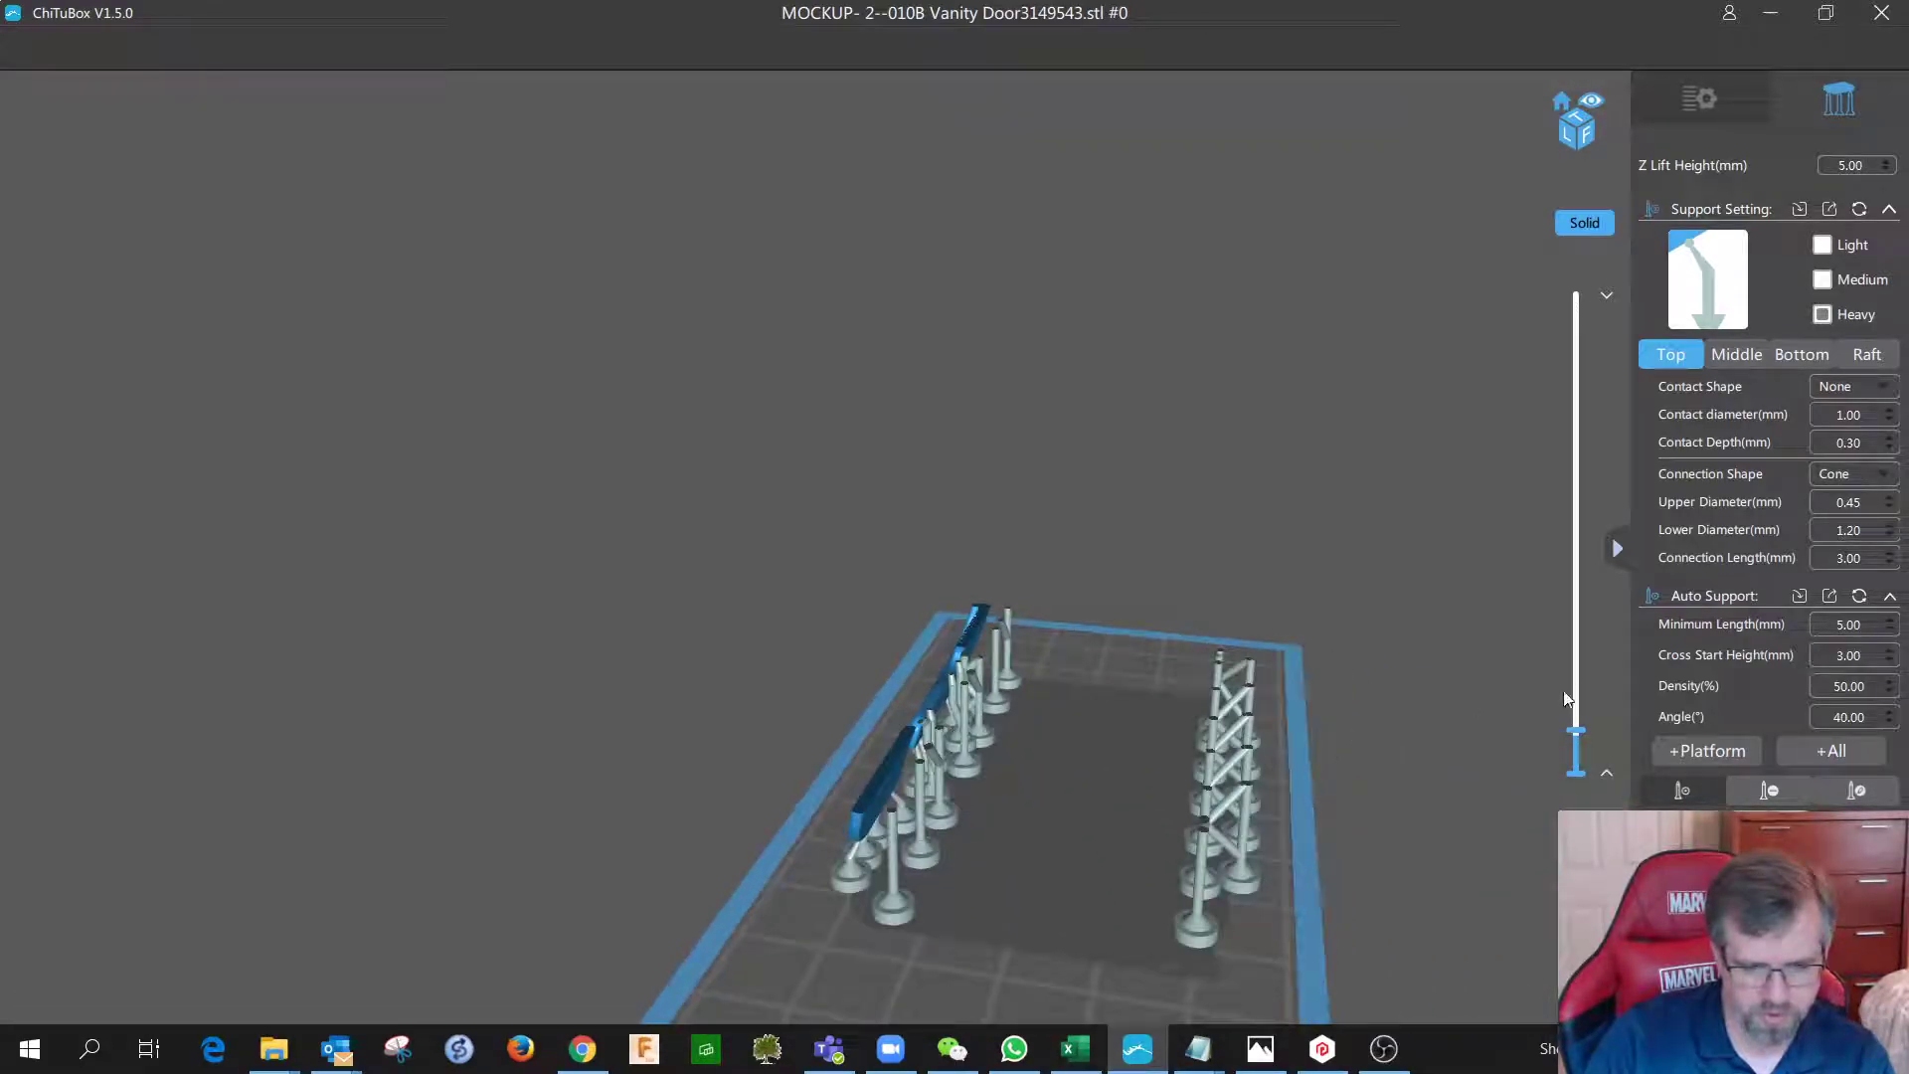
Compare the door and its supports at about mid-height and at 14.493 mm, from the side and across the handle cutout.
{"action": "left_click_drag", "start_coordinate": [1579, 738], "coordinate": [1575, 503]}
{"action": "right_click_drag", "start_coordinate": [1267, 531], "coordinate": [1289, 499]}
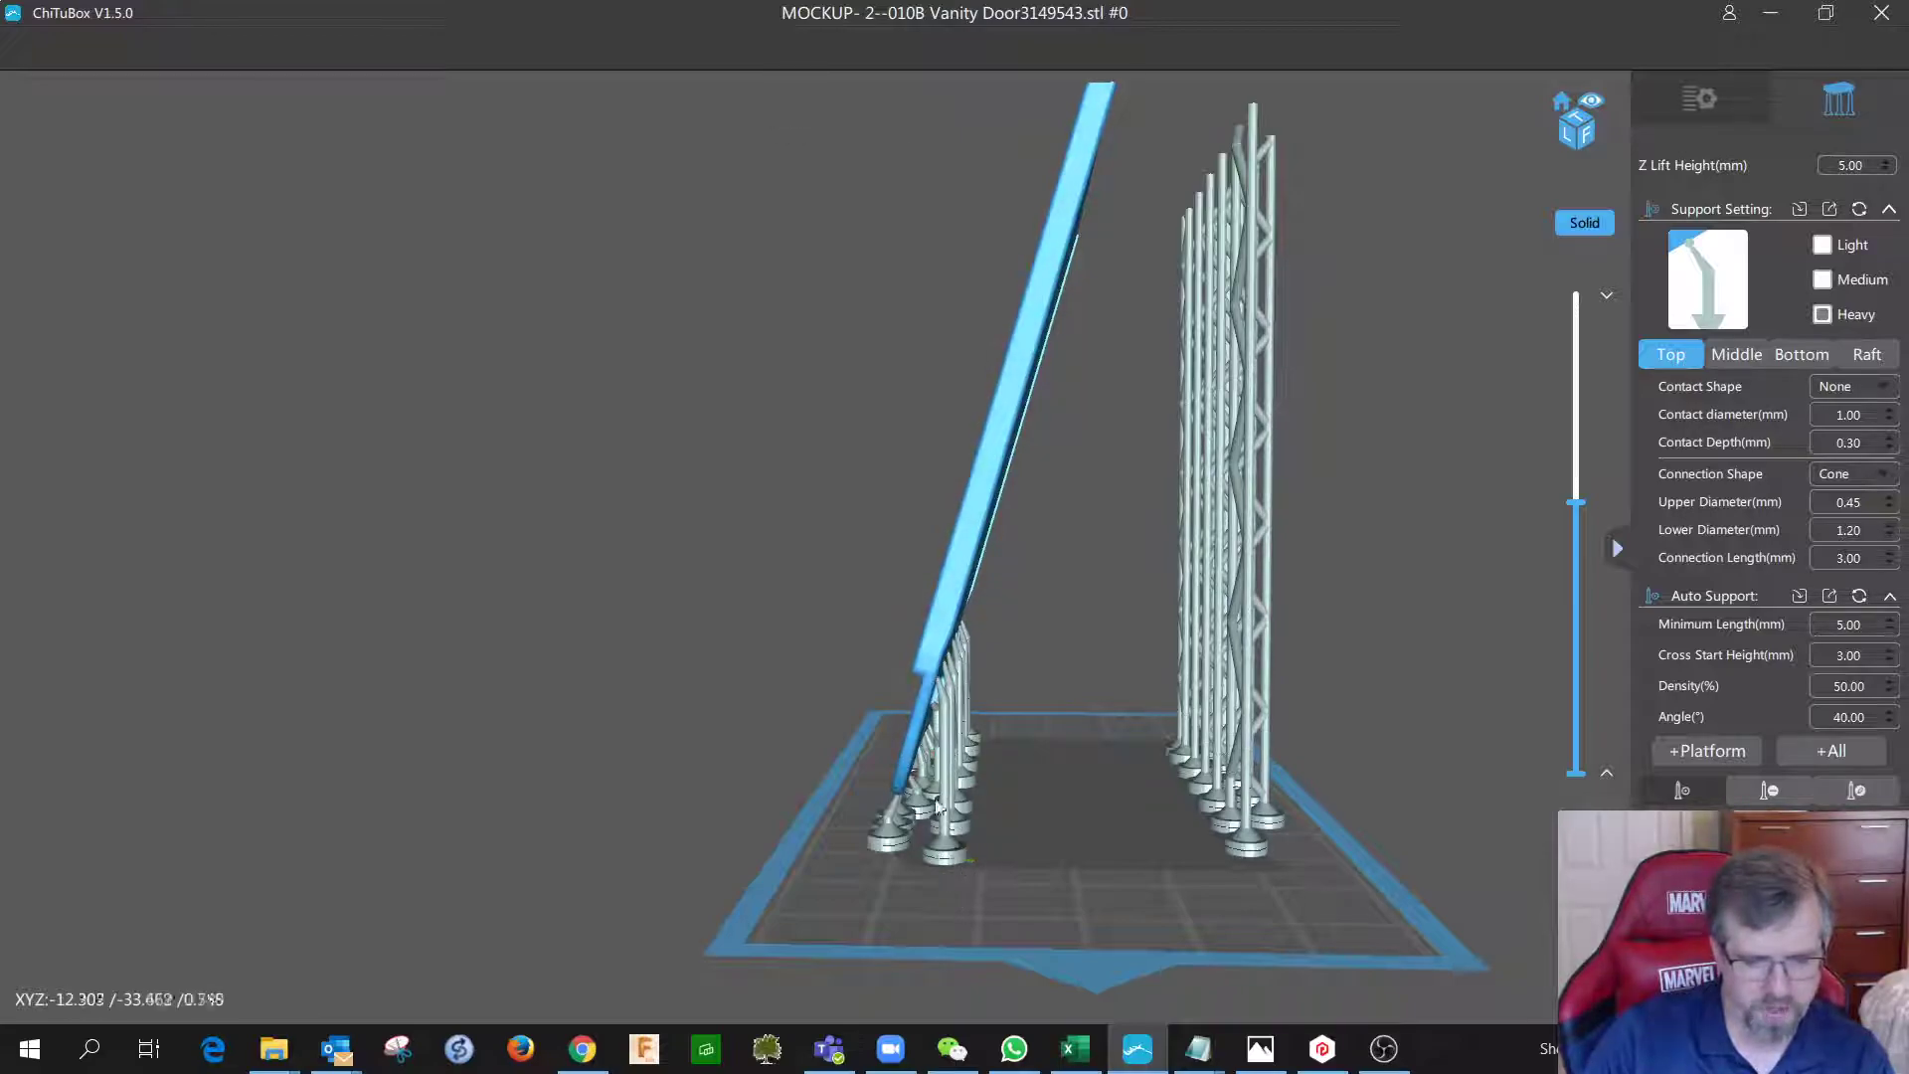
{"action": "left_click_drag", "start_coordinate": [1585, 508], "coordinate": [1576, 734]}
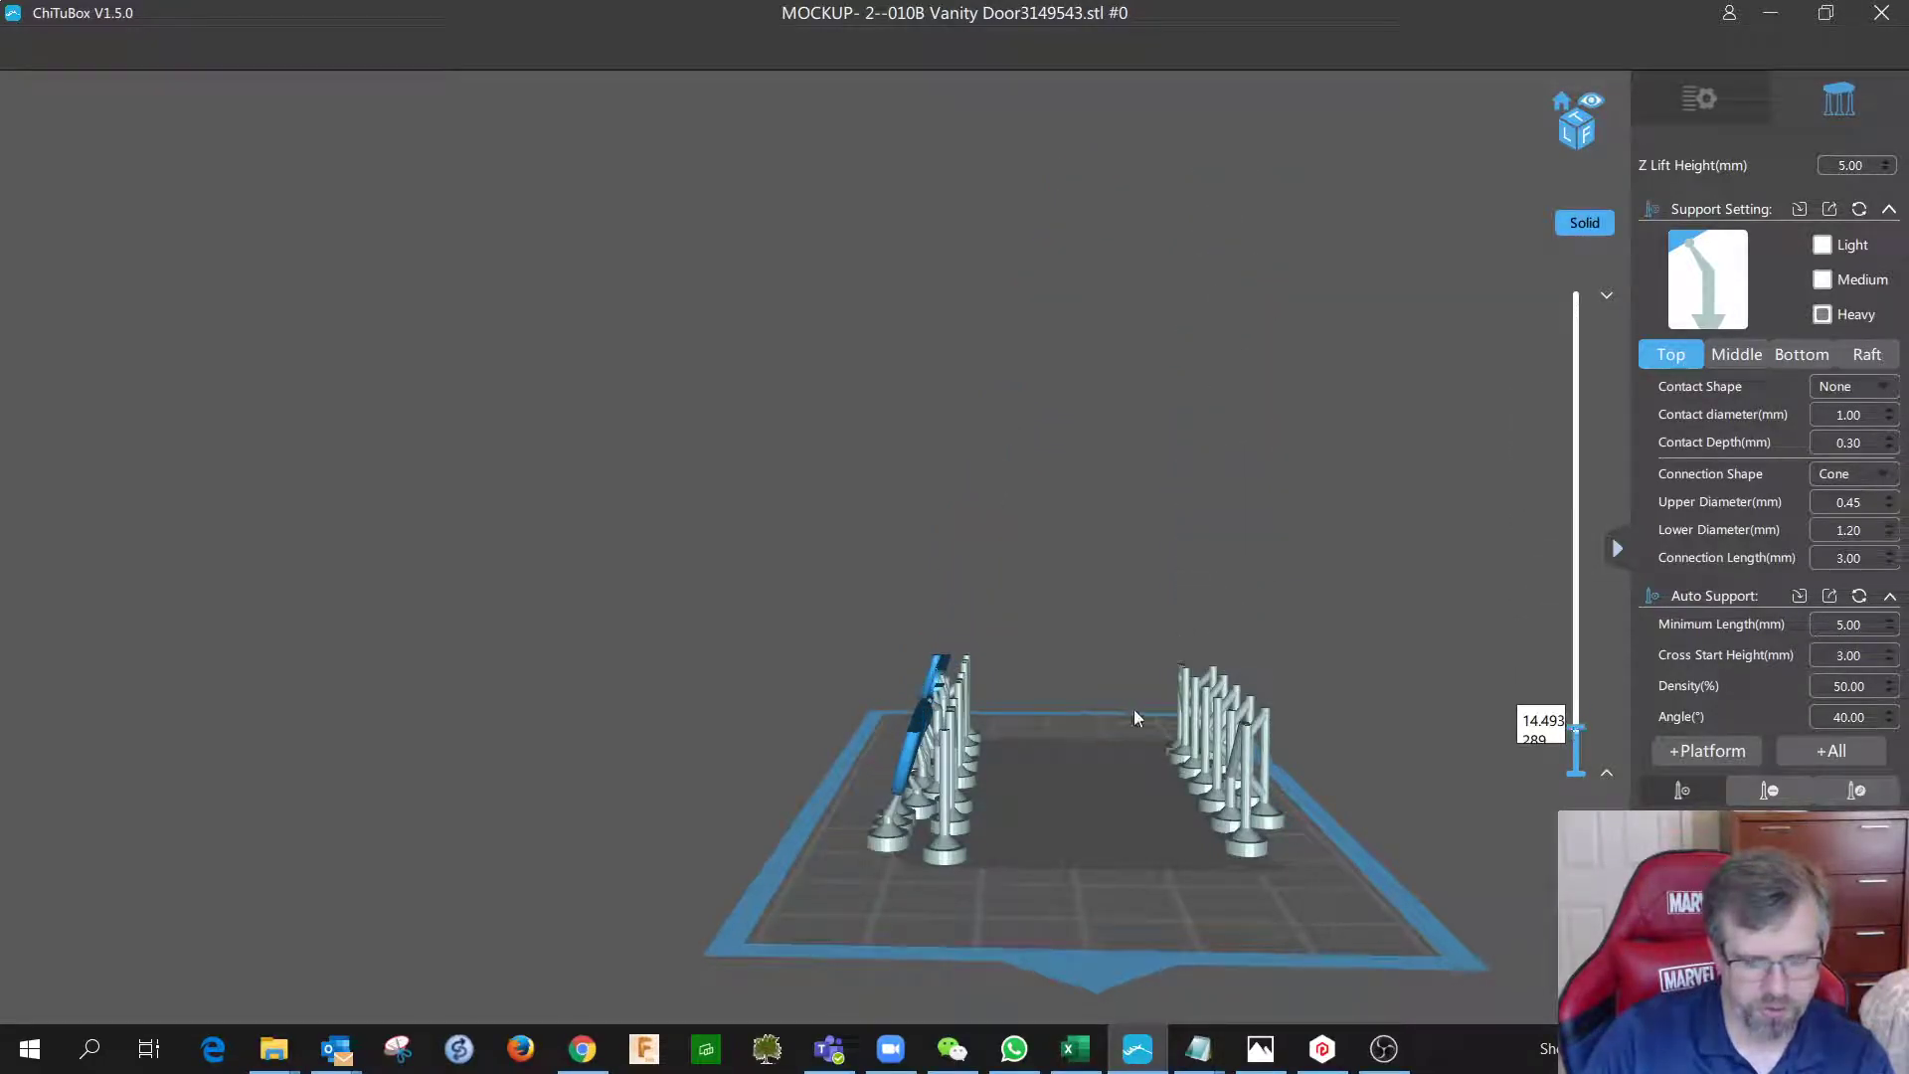
{"action": "left_click_drag", "start_coordinate": [1138, 718], "coordinate": [1334, 576]}
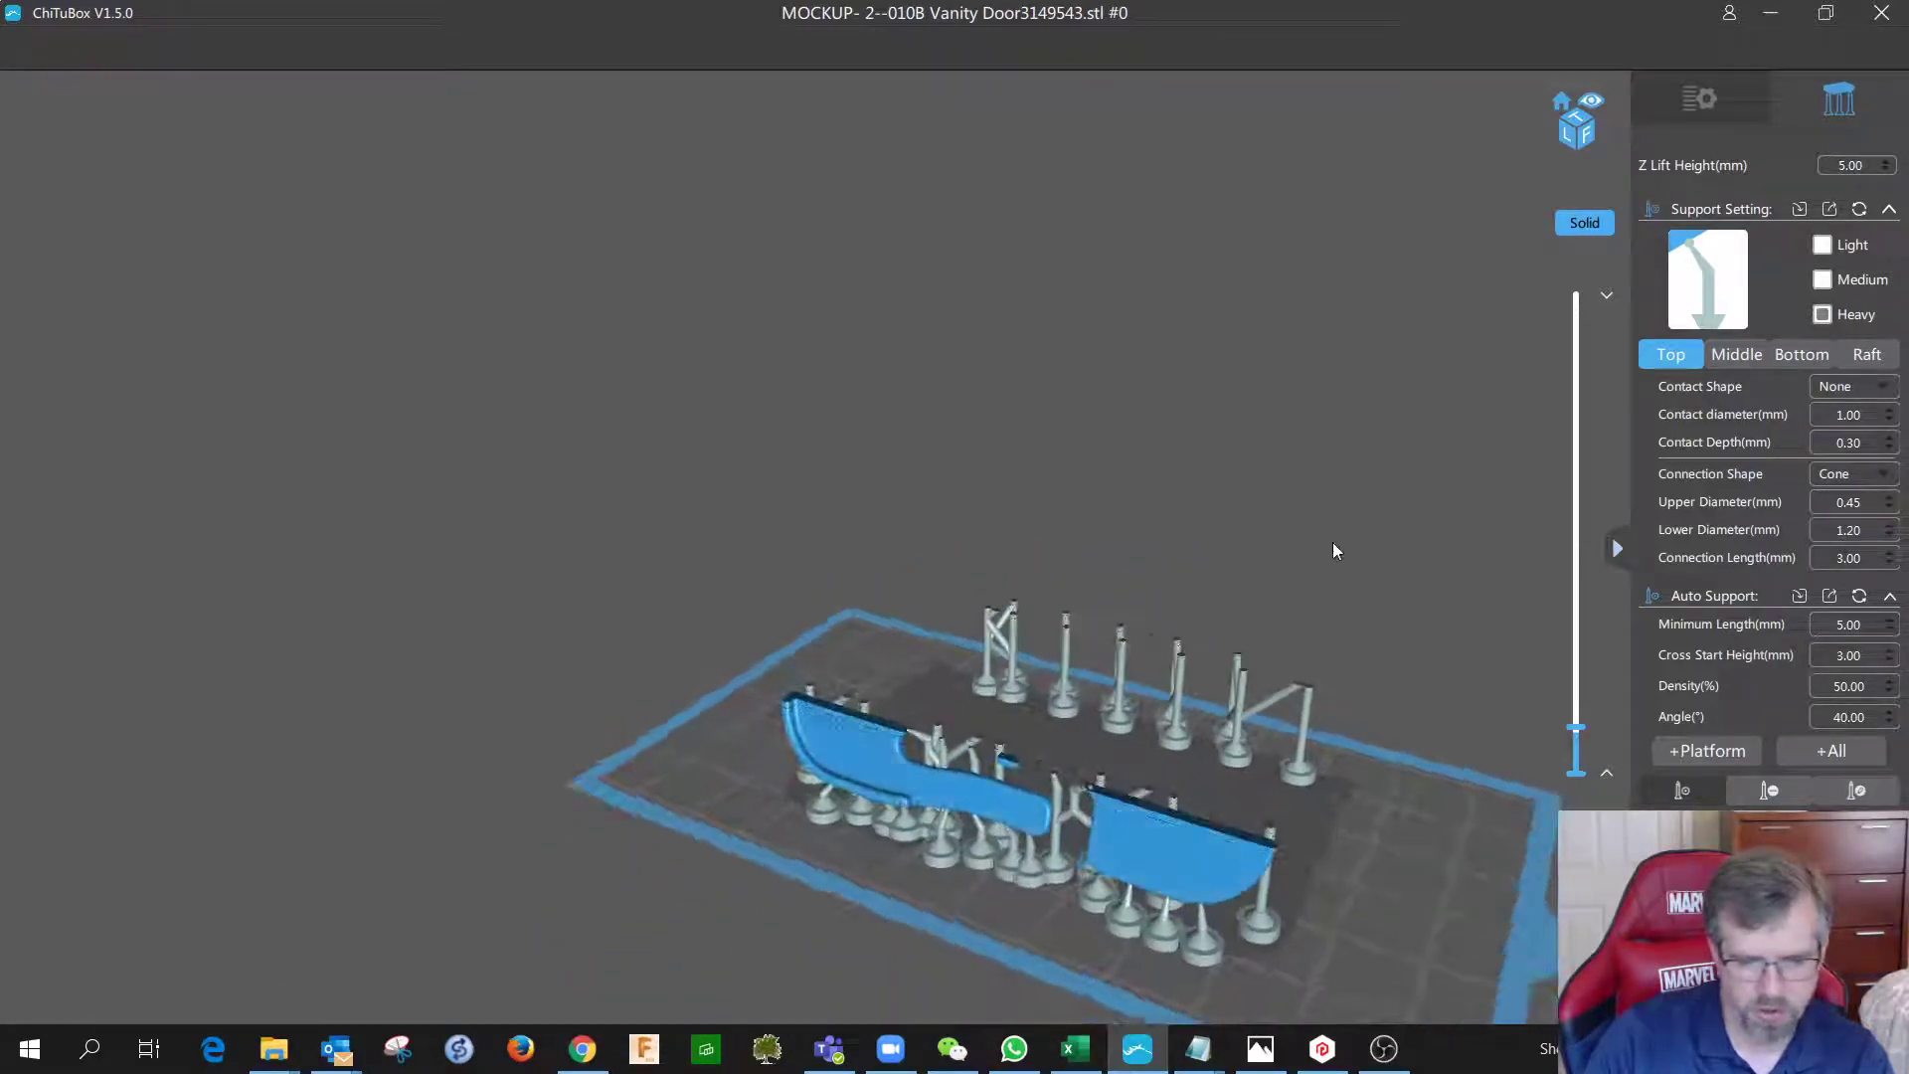
Examine the support contacts under the door's bottom edge up close at layer heights of 6.784 mm and 7.709 mm.
{"action": "left_click_drag", "start_coordinate": [1576, 733], "coordinate": [1574, 759]}
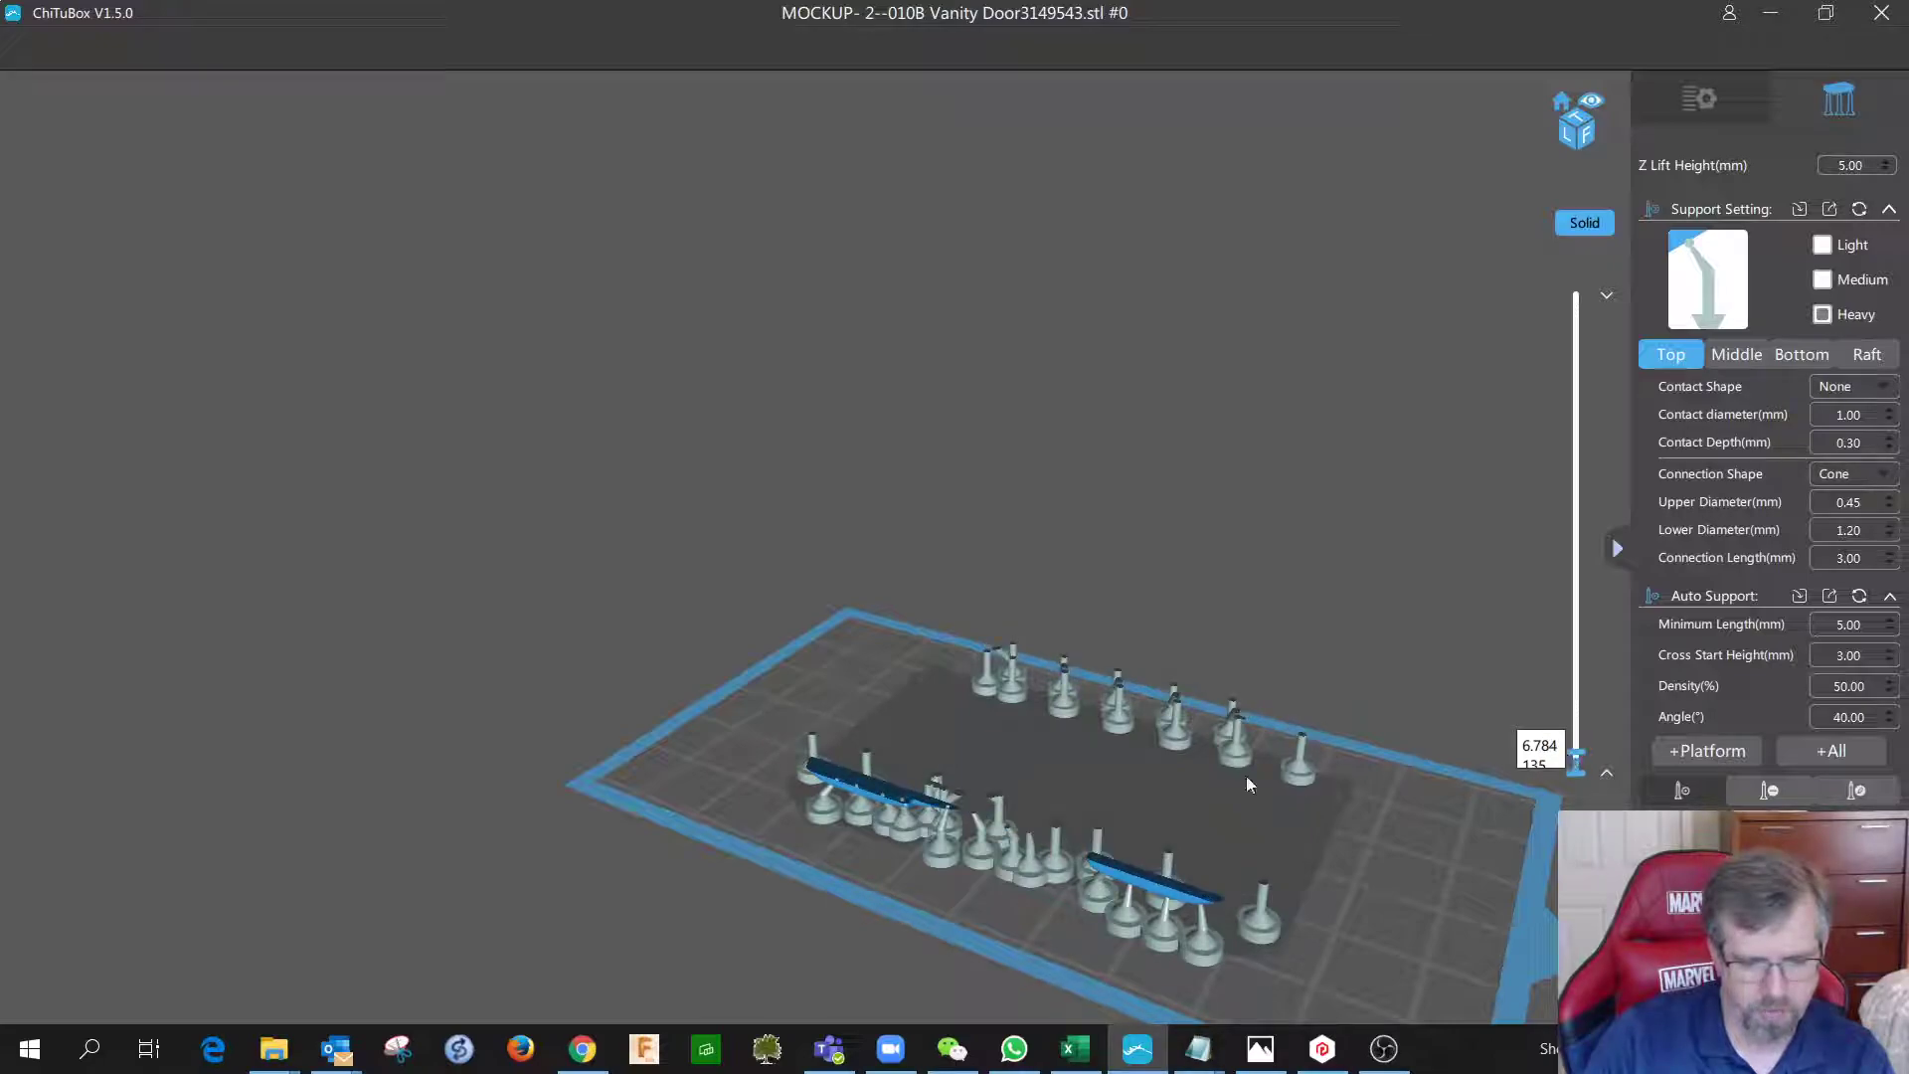
{"action": "scroll", "coordinate": [1011, 838], "scroll_direction": "up", "scroll_amount": 5}
{"action": "middle_click_drag", "start_coordinate": [1011, 838], "coordinate": [1106, 627]}
{"action": "scroll", "coordinate": [1132, 766], "scroll_direction": "up", "scroll_amount": 4}
{"action": "middle_click_drag", "start_coordinate": [1134, 768], "coordinate": [903, 609]}
{"action": "right_click_drag", "start_coordinate": [903, 597], "coordinate": [957, 627]}
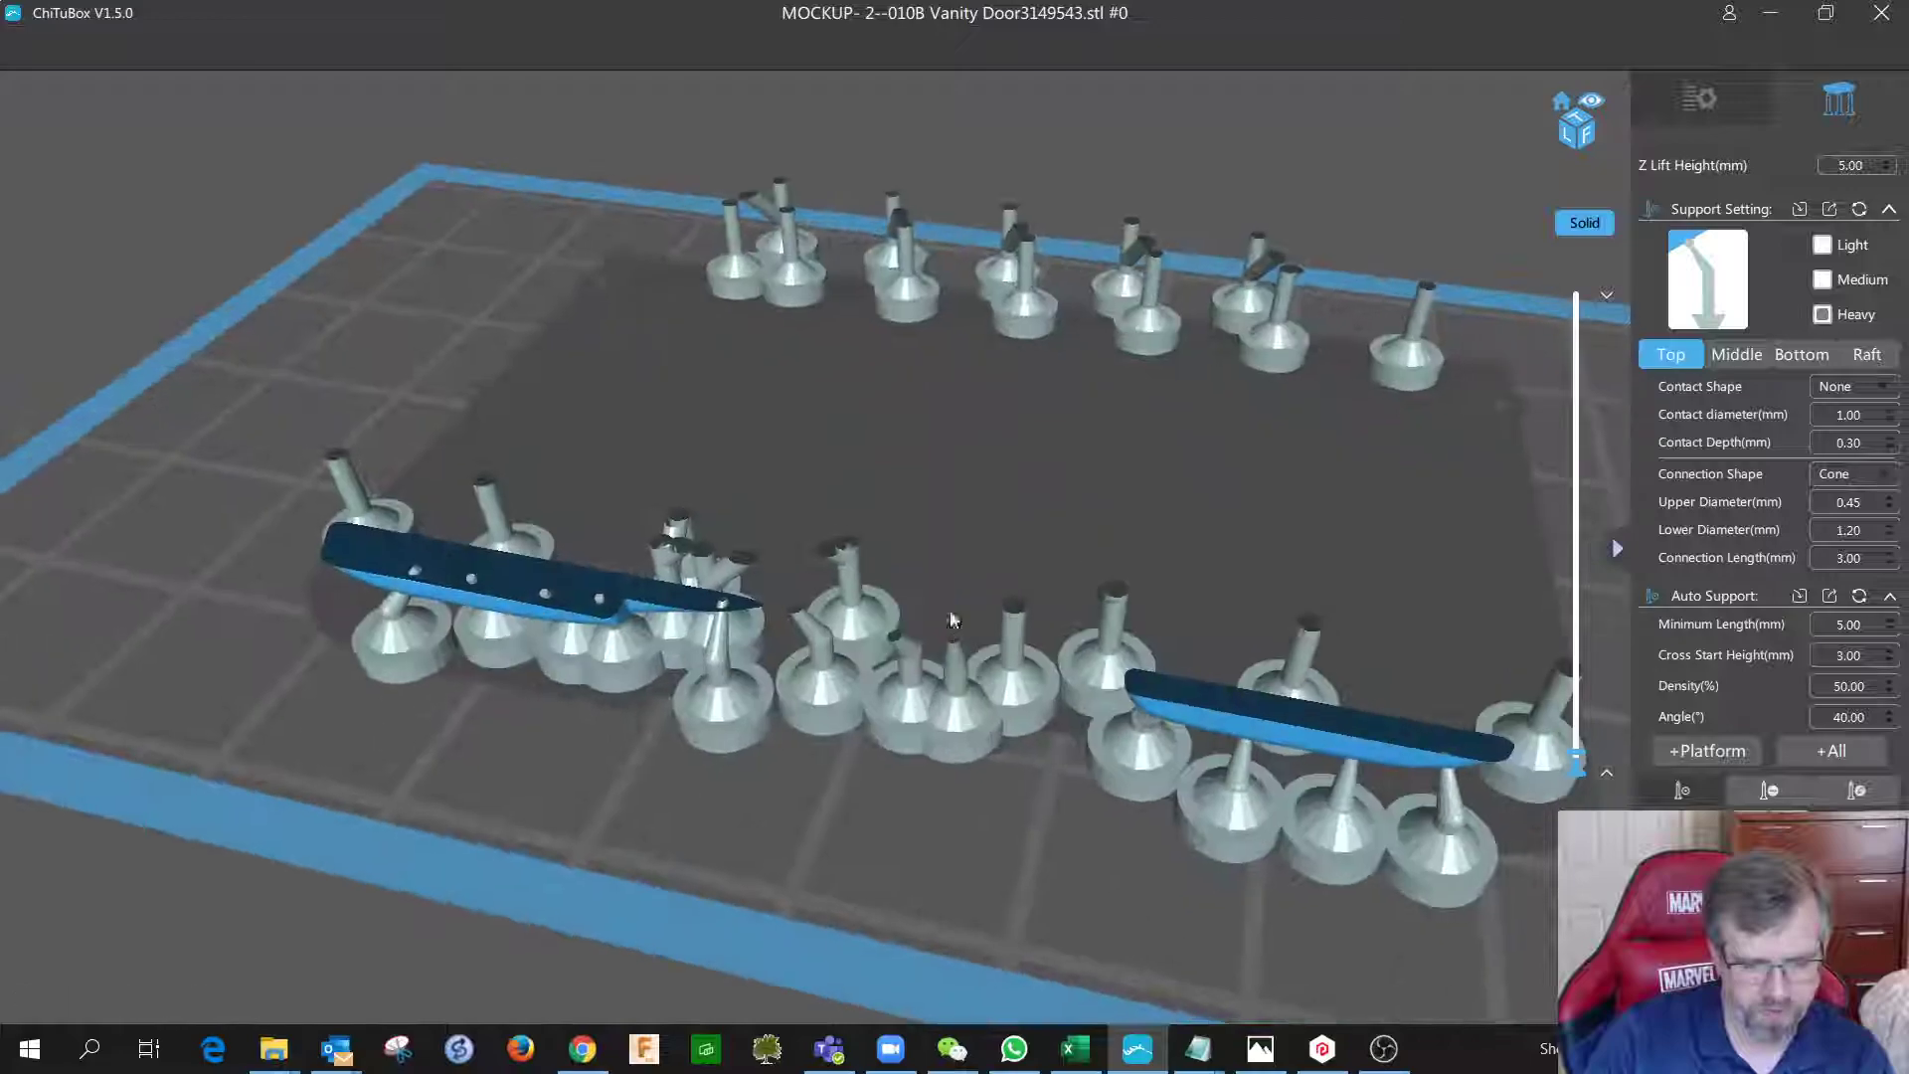
{"action": "left_click_drag", "start_coordinate": [1570, 749], "coordinate": [1571, 750]}
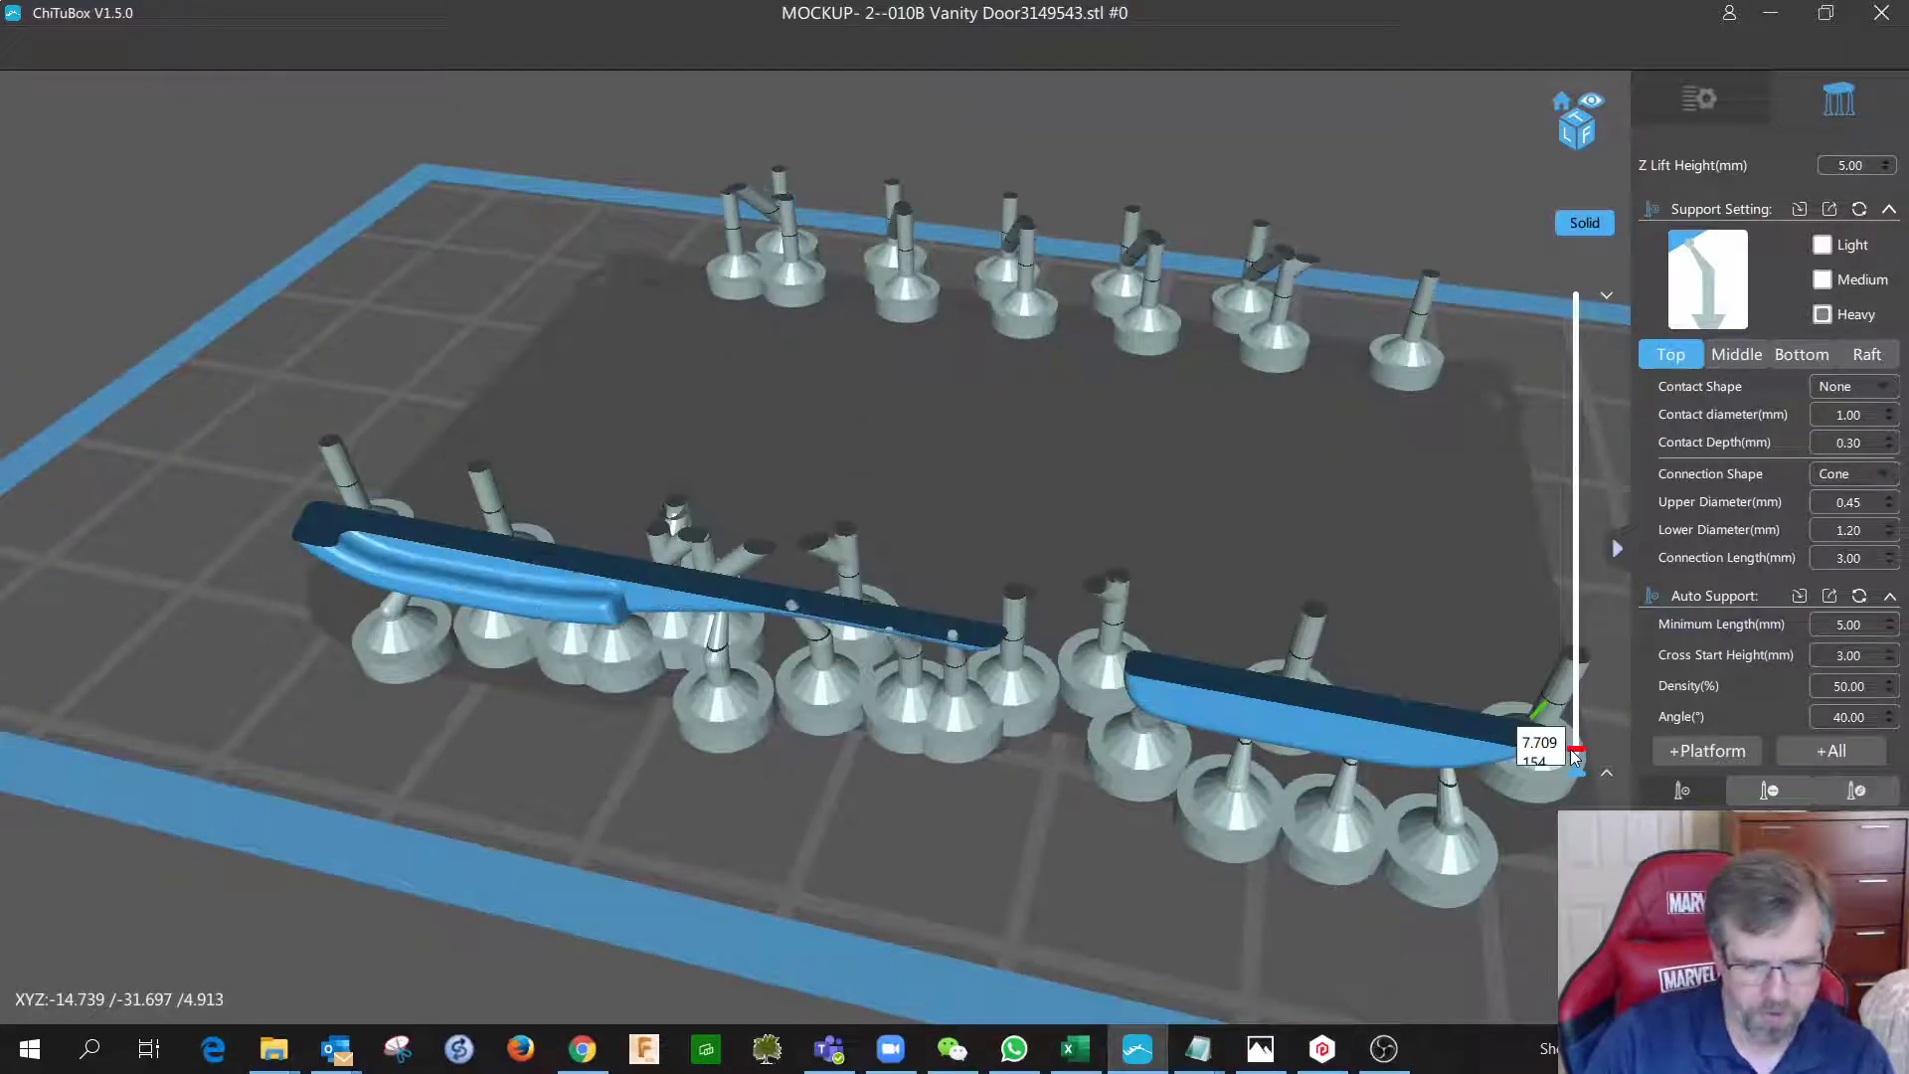
Step the layer preview down to 7.059 mm and examine where the door's lower edge forms below the handle cutout.
{"action": "key", "text": "Down"}
{"action": "key", "text": "Down"}
{"action": "key", "text": "Down"}
{"action": "key", "text": "Down"}
{"action": "key", "text": "Down"}
{"action": "key", "text": "Down"}
{"action": "key", "text": "Down"}
{"action": "key", "text": "Down"}
{"action": "key", "text": "Down"}
{"action": "key", "text": "Down"}
{"action": "key", "text": "Down"}
{"action": "key", "text": "Down"}
{"action": "key", "text": "Down"}
{"action": "key", "text": "Down"}
{"action": "key", "text": "Up"}
{"action": "key", "text": "Up"}
{"action": "key", "text": "Up"}
{"action": "key", "text": "Up"}
{"action": "key", "text": "Up"}
{"action": "key", "text": "Down"}
{"action": "key", "text": "Down"}
{"action": "key", "text": "Down"}
{"action": "key", "text": "Down"}
{"action": "key", "text": "Down"}
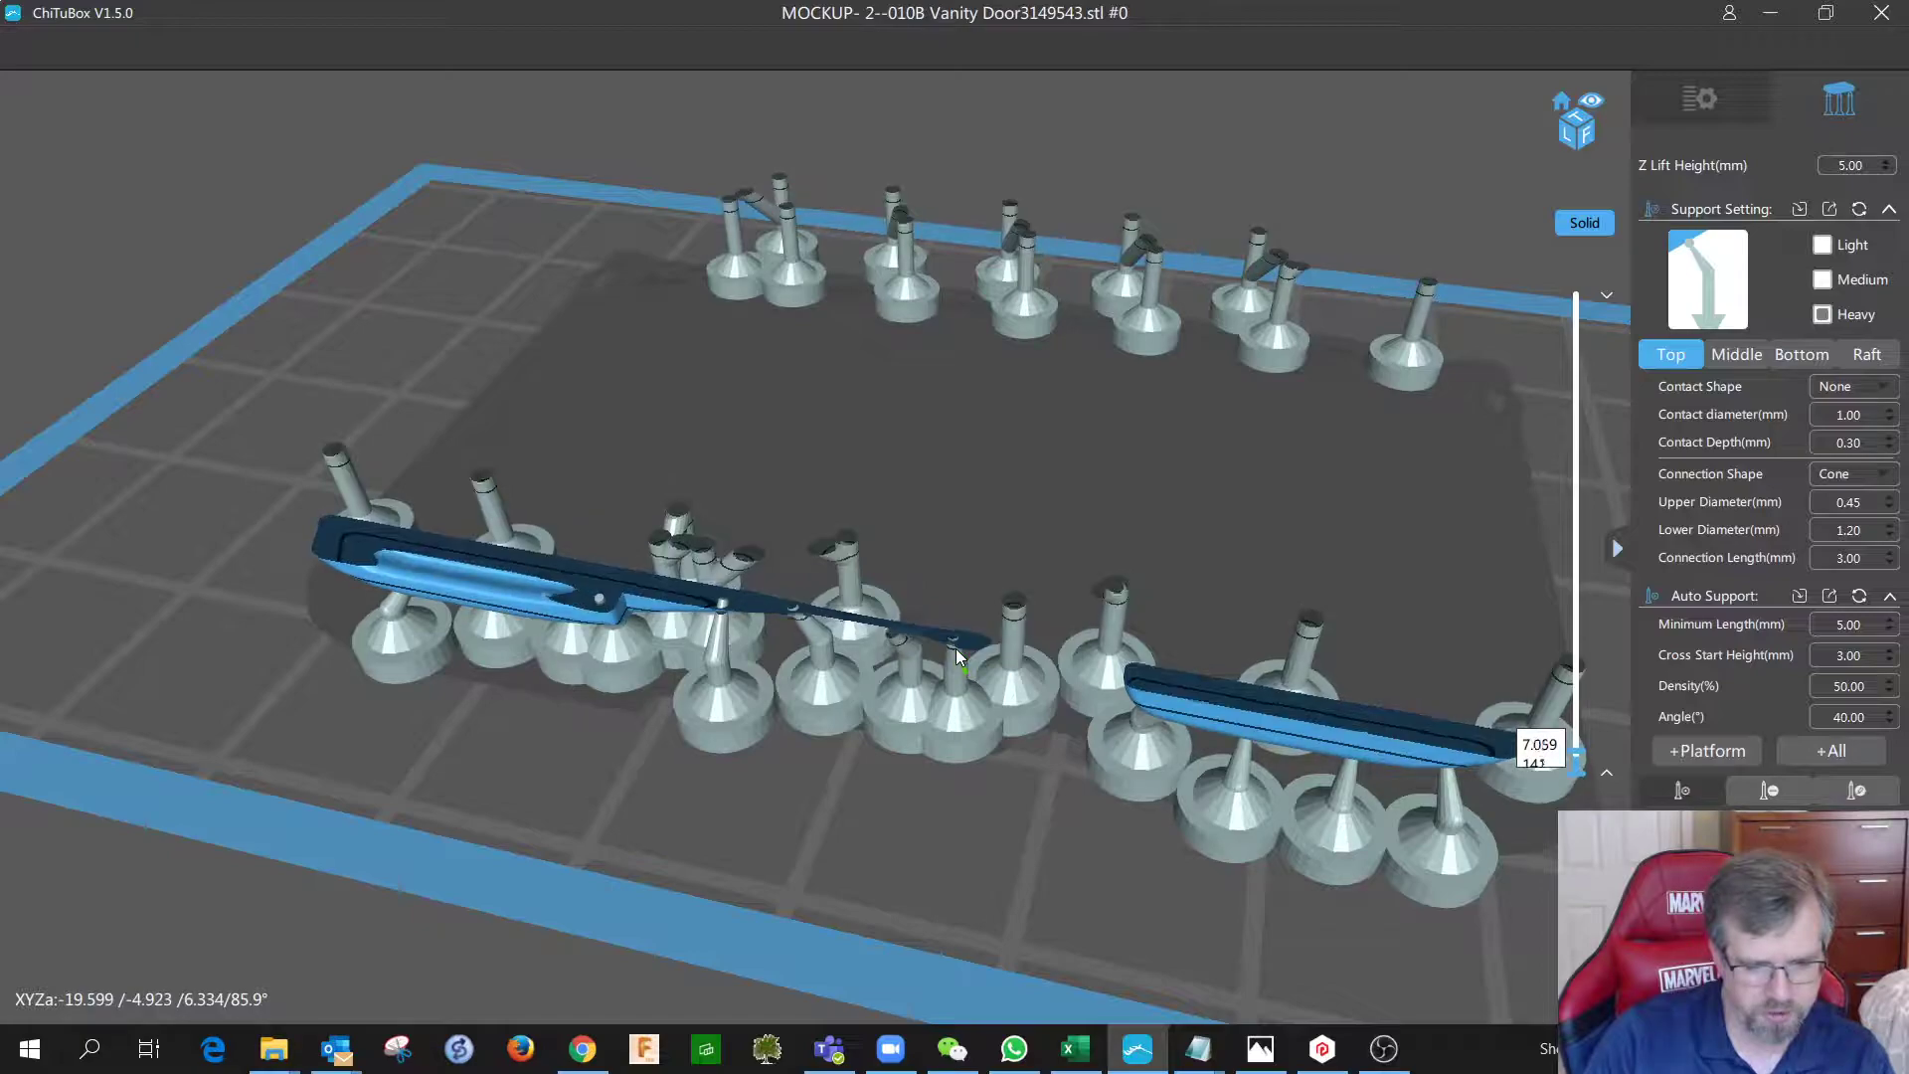
Step the preview up layer by layer to 8.009 mm, checking the lower edge against the support tips below the handle cutout.
{"action": "key", "text": "Up"}
{"action": "key", "text": "Up"}
{"action": "key", "text": "Up"}
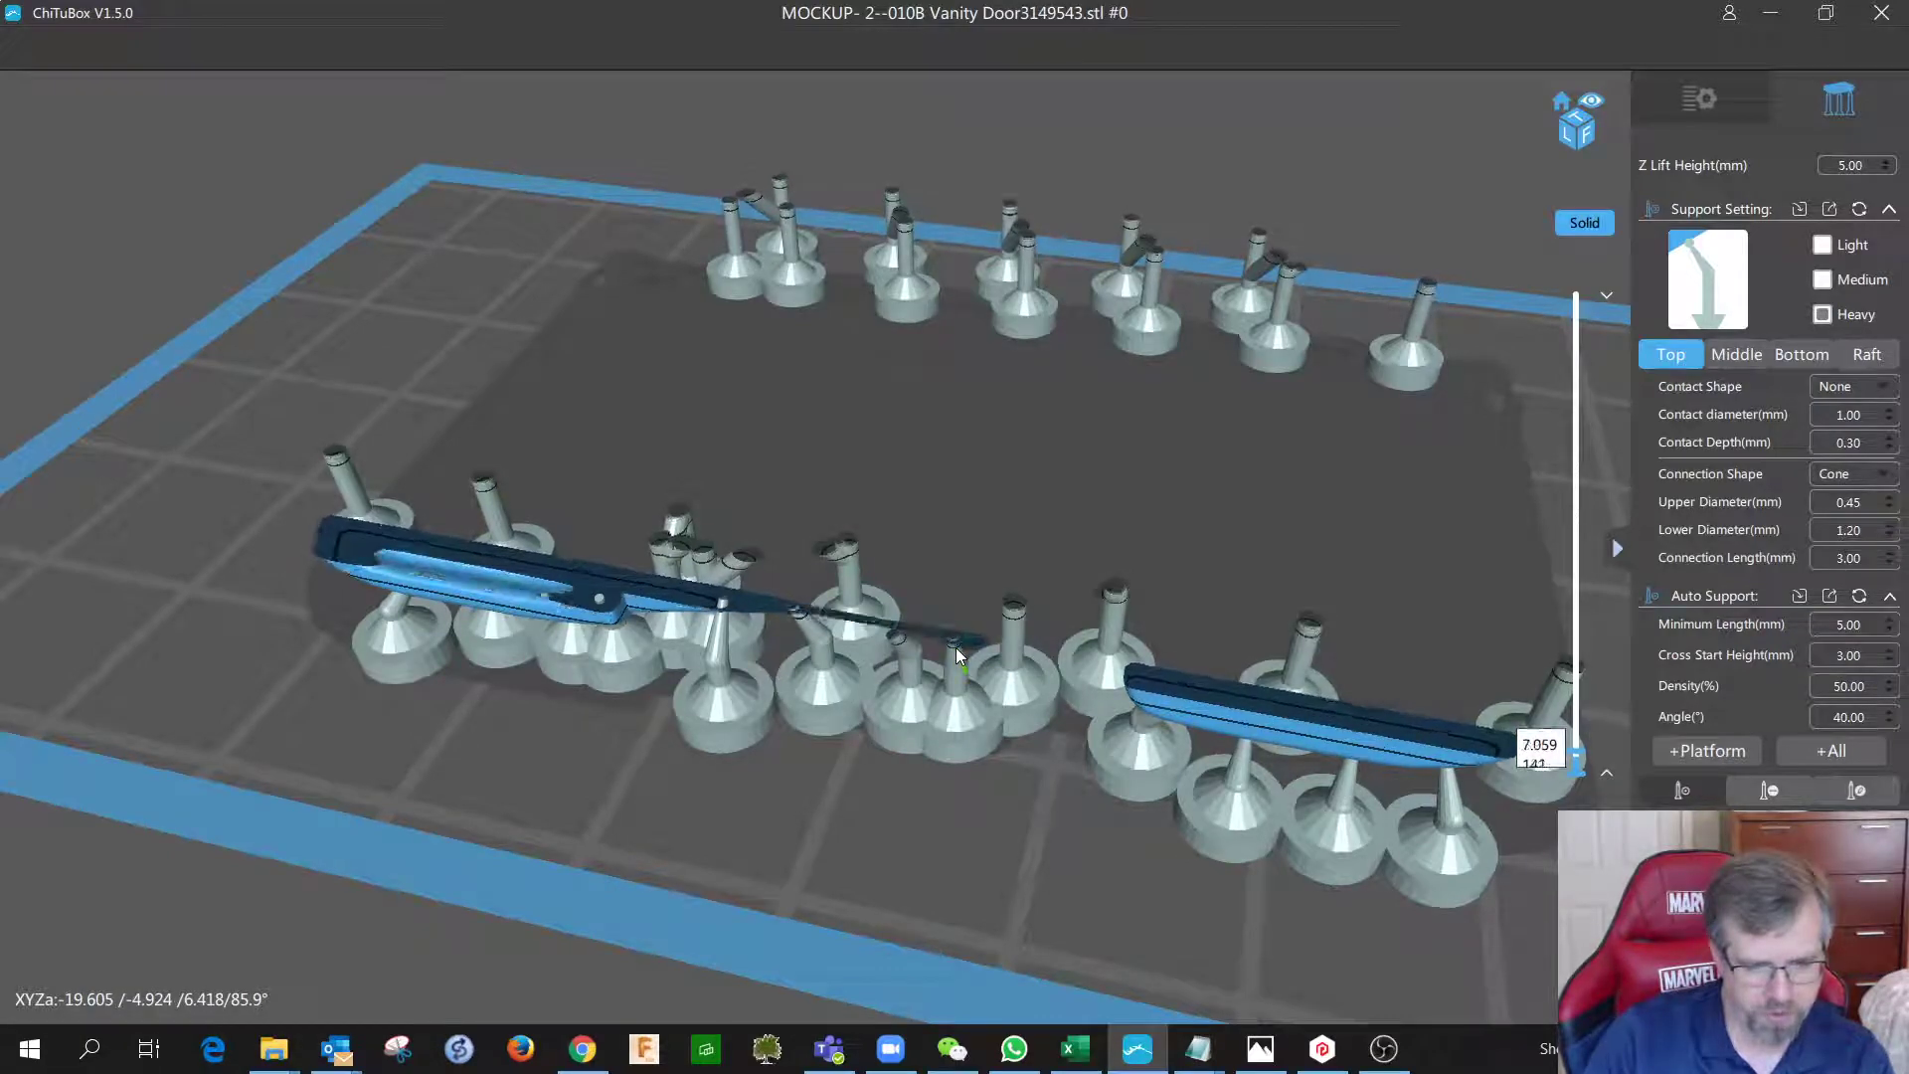
{"action": "key", "text": "Up"}
{"action": "key", "text": "Up"}
{"action": "key", "text": "Up"}
{"action": "key", "text": "Up"}
{"action": "key", "text": "Up"}
{"action": "key", "text": "Up"}
{"action": "key", "text": "Up"}
{"action": "key", "text": "Up"}
{"action": "key", "text": "Up"}
{"action": "key", "text": "Up"}
{"action": "key", "text": "Up"}
{"action": "key", "text": "Up"}
{"action": "key", "text": "Up"}
{"action": "key", "text": "Up"}
{"action": "key", "text": "Up"}
{"action": "key", "text": "Up"}
{"action": "key", "text": "Up"}
{"action": "key", "text": "Up"}
{"action": "key", "text": "Up"}
{"action": "key", "text": "Up"}
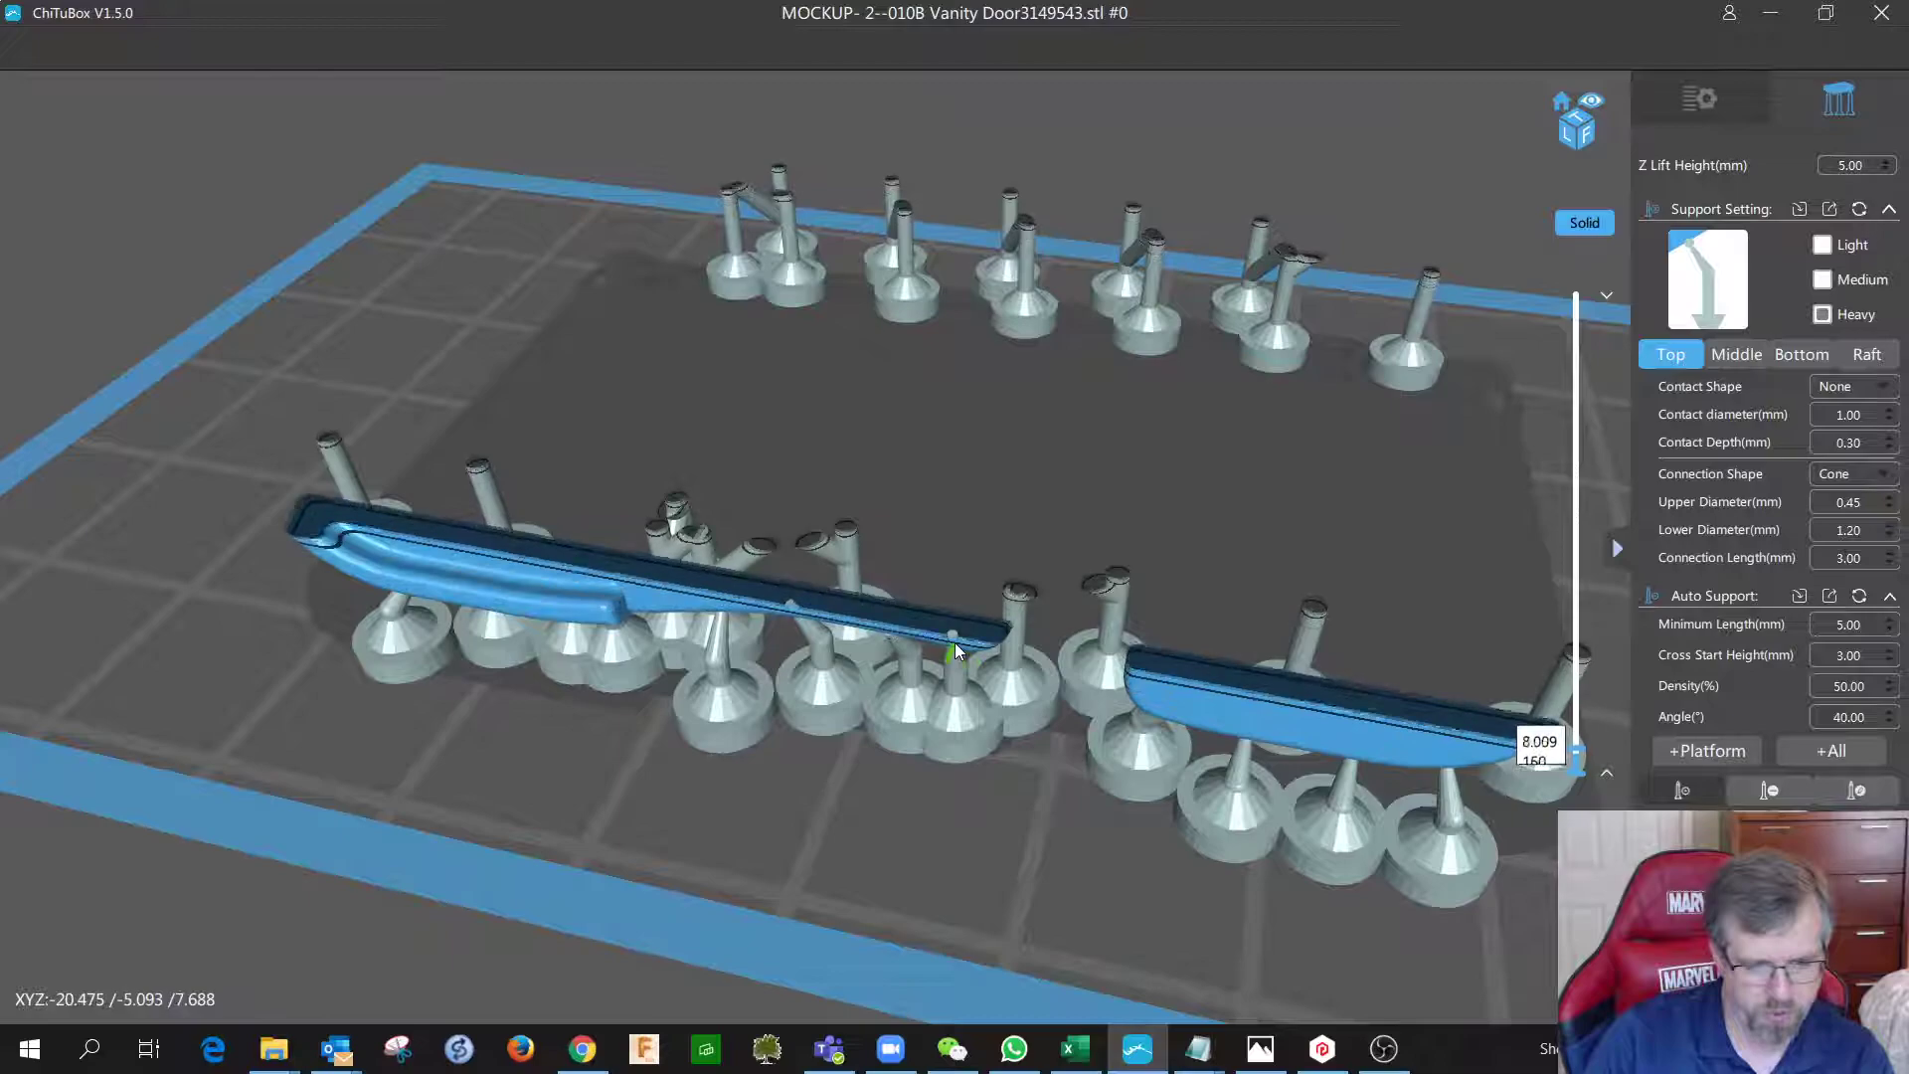
Advance the layer preview to 10.909 mm and examine the door sections on both sides of the handle cutout.
{"action": "key", "text": "Up"}
{"action": "key", "text": "Up"}
{"action": "key", "text": "Up"}
{"action": "key", "text": "Up"}
{"action": "key", "text": "Up"}
{"action": "key", "text": "Up"}
{"action": "key", "text": "Up"}
{"action": "key", "text": "Up"}
{"action": "key", "text": "Up"}
{"action": "key", "text": "Up"}
{"action": "key", "text": "Up"}
{"action": "key", "text": "Up"}
{"action": "key", "text": "Up"}
{"action": "key", "text": "Up"}
{"action": "key", "text": "Up"}
{"action": "key", "text": "Up"}
{"action": "key", "text": "Up"}
{"action": "key", "text": "Up"}
{"action": "key", "text": "Up"}
{"action": "key", "text": "Up"}
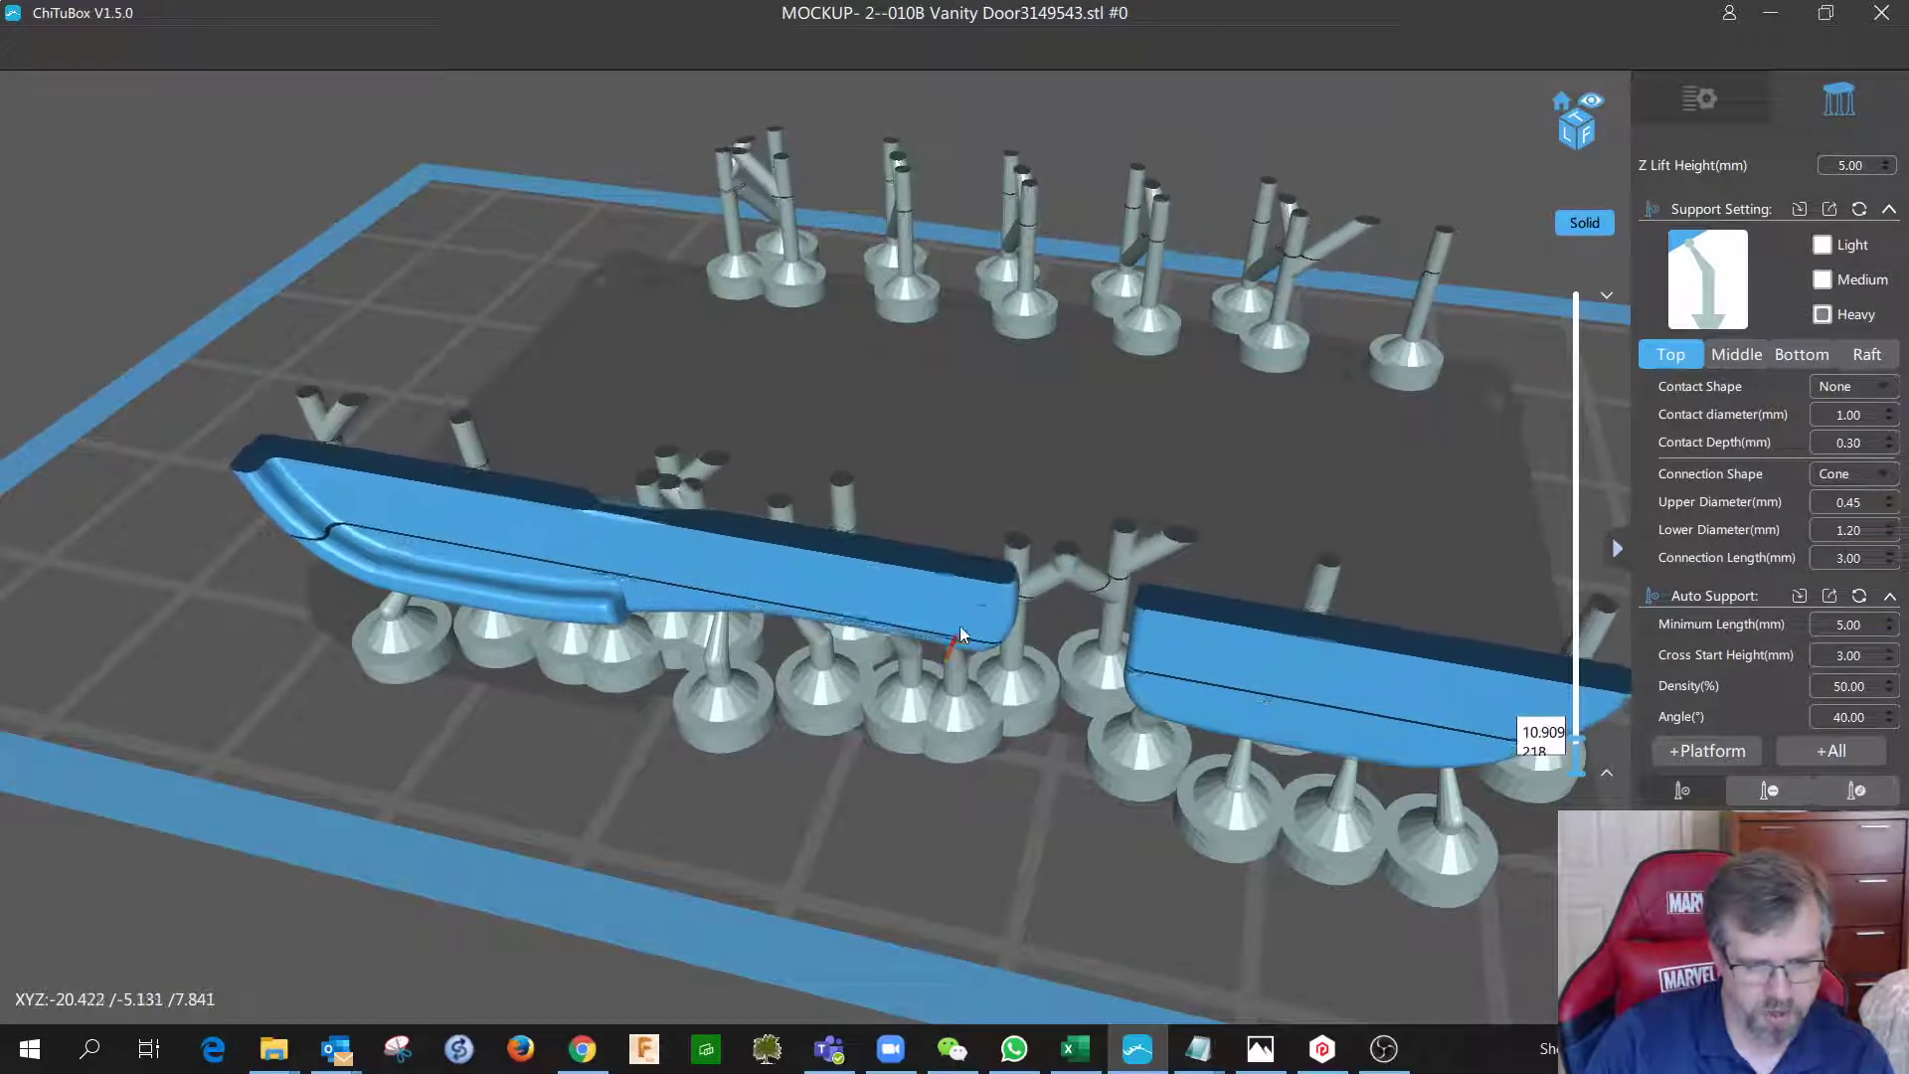
Advance the layer preview to 14.259 mm and check the separate tab forming inside the handle cutout for support.
{"action": "key", "text": "Up"}
{"action": "key", "text": "Up"}
{"action": "key", "text": "Up"}
{"action": "key", "text": "Up"}
{"action": "key", "text": "Up"}
{"action": "key", "text": "Up"}
{"action": "key", "text": "Up"}
{"action": "key", "text": "Up"}
{"action": "key", "text": "Up"}
{"action": "key", "text": "Up"}
{"action": "key", "text": "Up"}
{"action": "key", "text": "Up"}
{"action": "key", "text": "Up"}
{"action": "key", "text": "Up"}
{"action": "key", "text": "Up"}
{"action": "key", "text": "Up"}
{"action": "key", "text": "Up"}
{"action": "key", "text": "Up"}
{"action": "key", "text": "Up"}
{"action": "key", "text": "Up"}
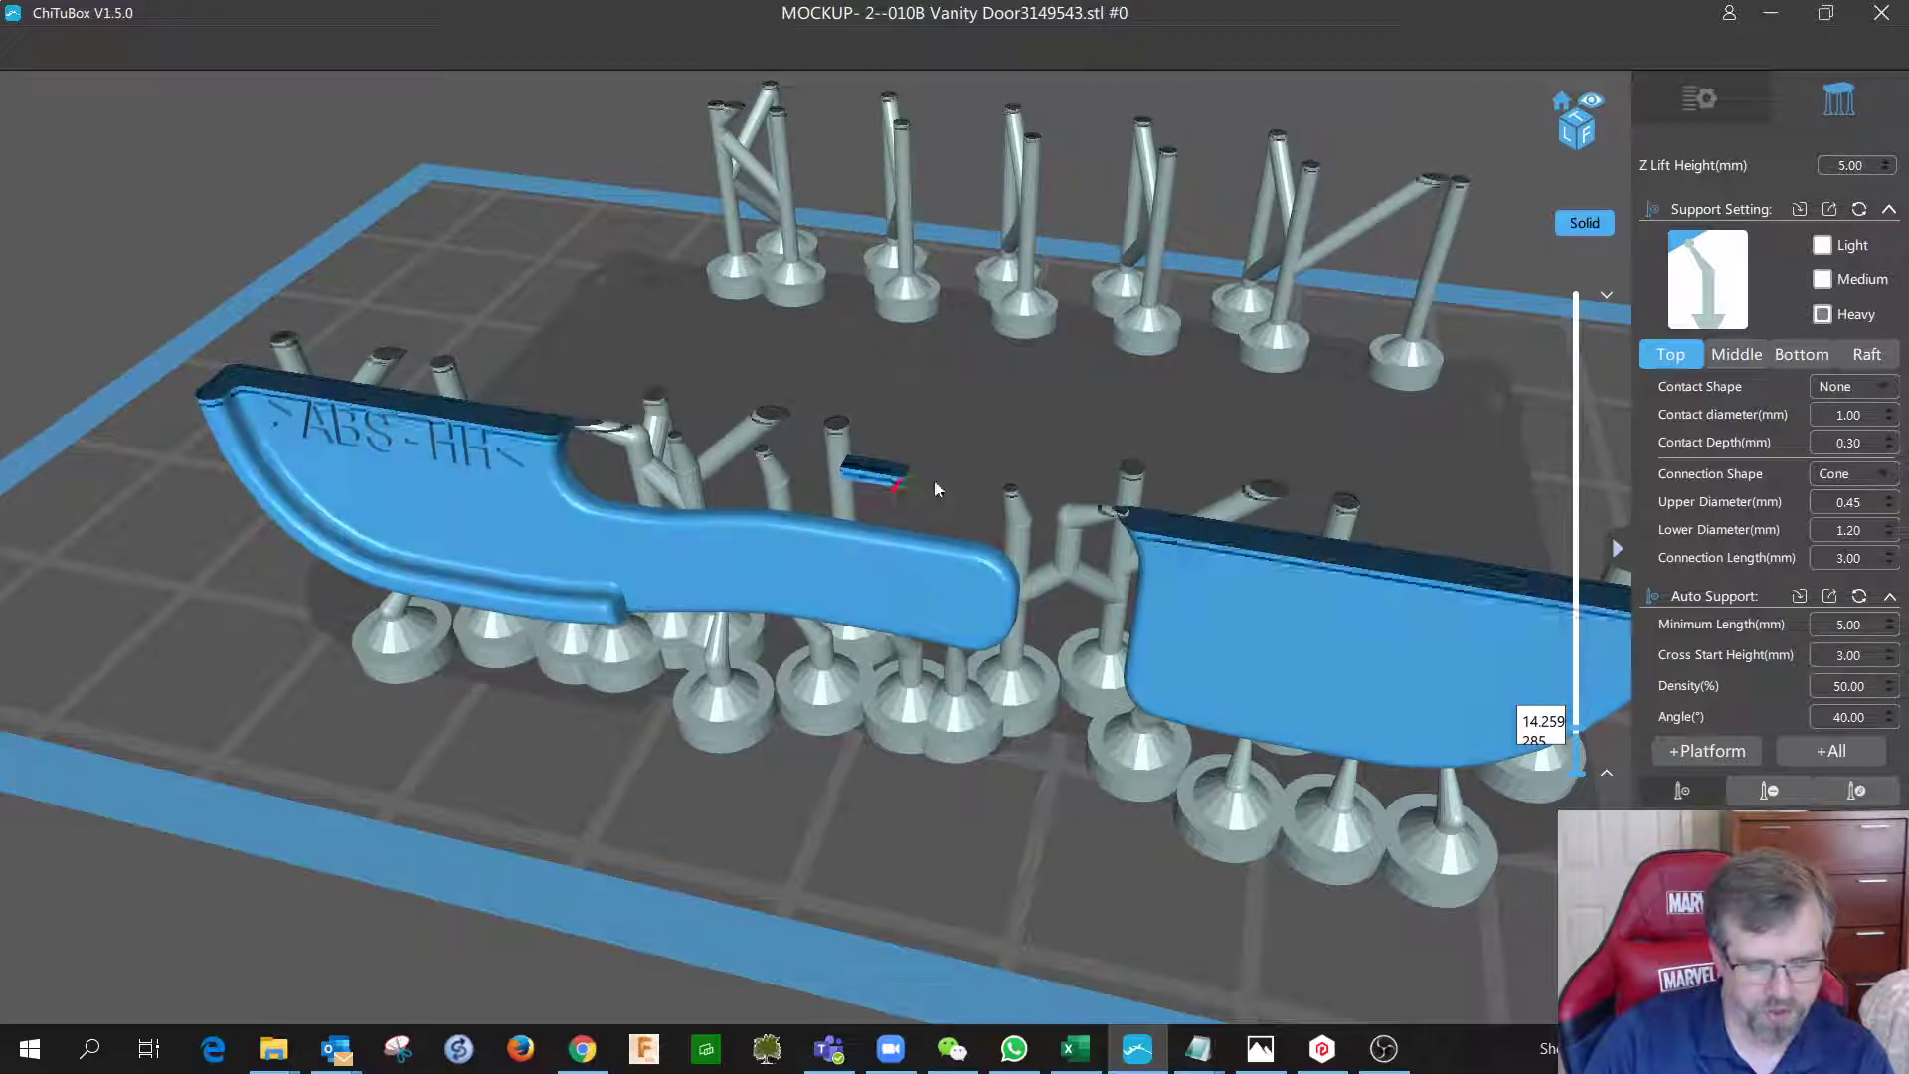
Compare the layers between 14.109 mm and 14.809 mm where the door bridges across the top of the handle cutout.
{"action": "key", "text": "Down"}
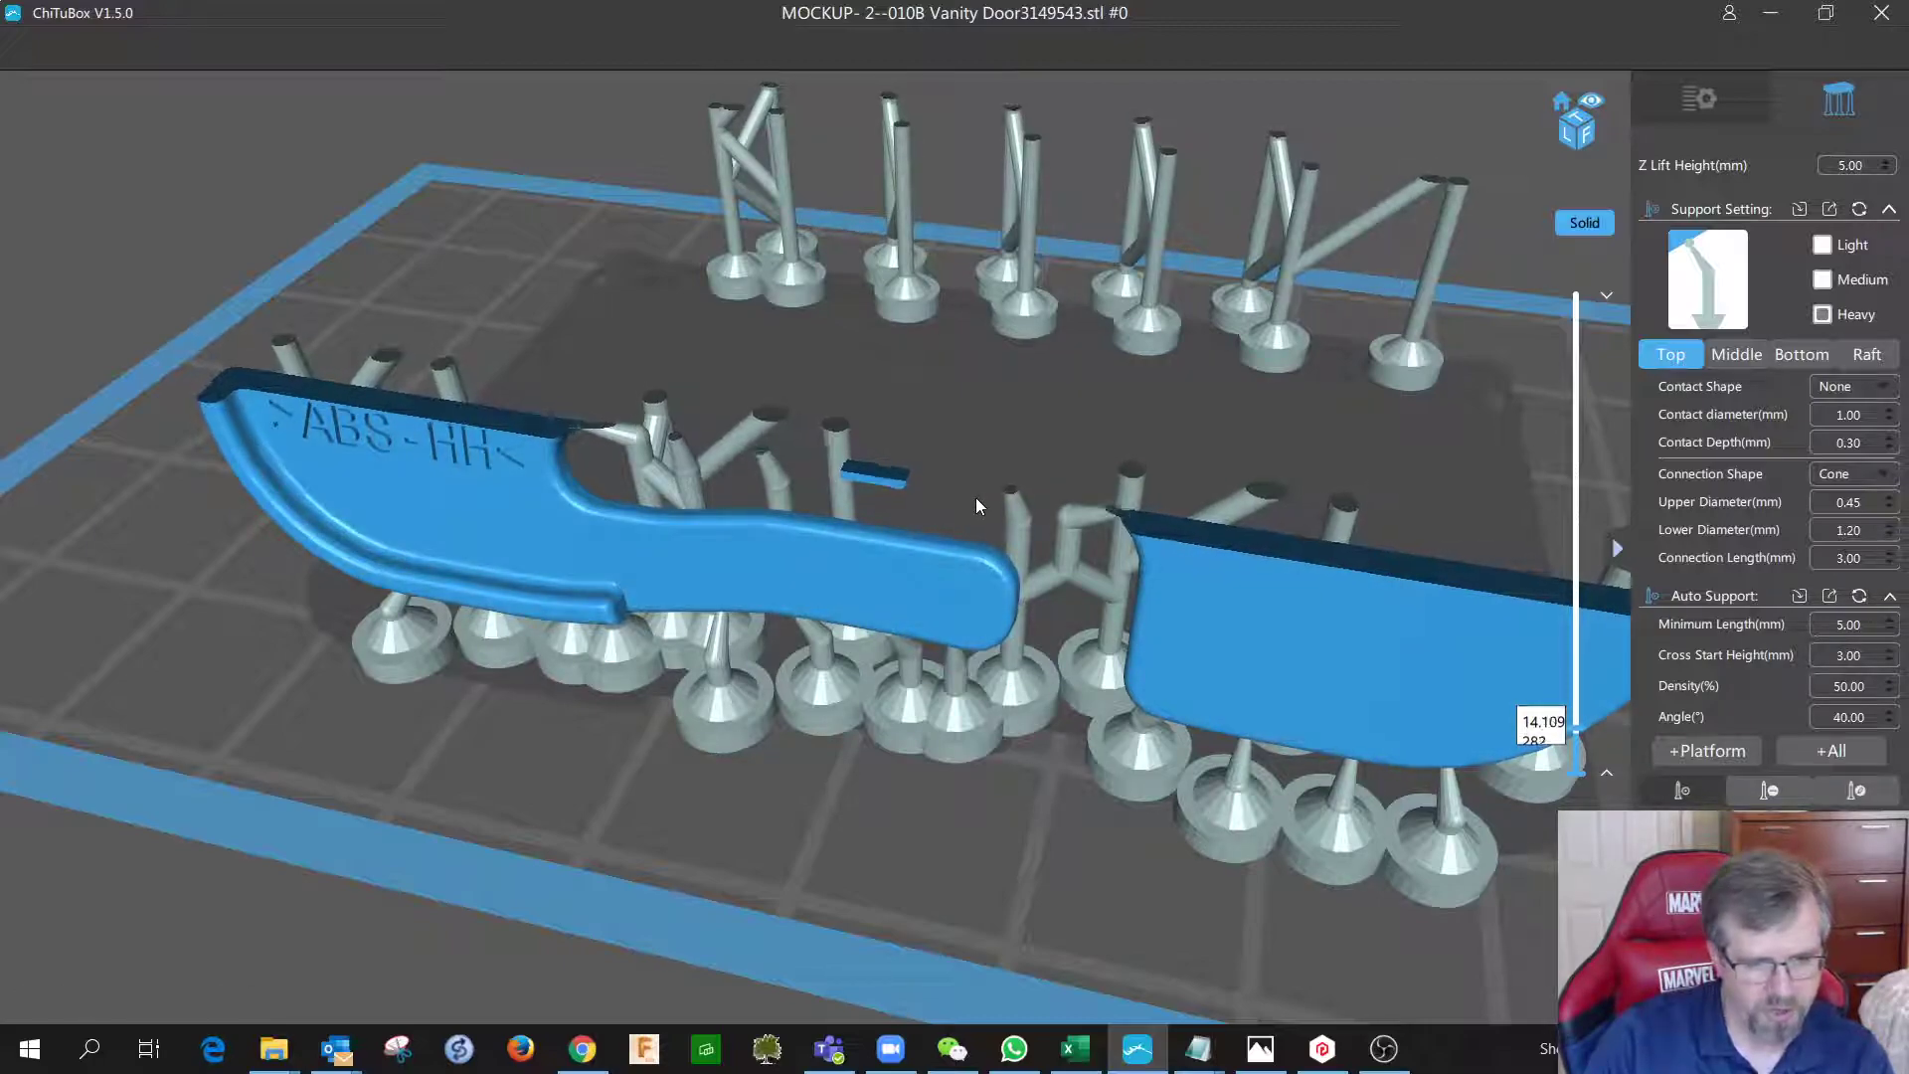
{"action": "key", "text": "Up"}
{"action": "key", "text": "Up"}
{"action": "key", "text": "Up"}
{"action": "key", "text": "Up"}
{"action": "key", "text": "Up"}
{"action": "key", "text": "Up"}
{"action": "key", "text": "Up"}
{"action": "key", "text": "Up"}
{"action": "key", "text": "Up"}
{"action": "key", "text": "Up"}
{"action": "key", "text": "Up"}
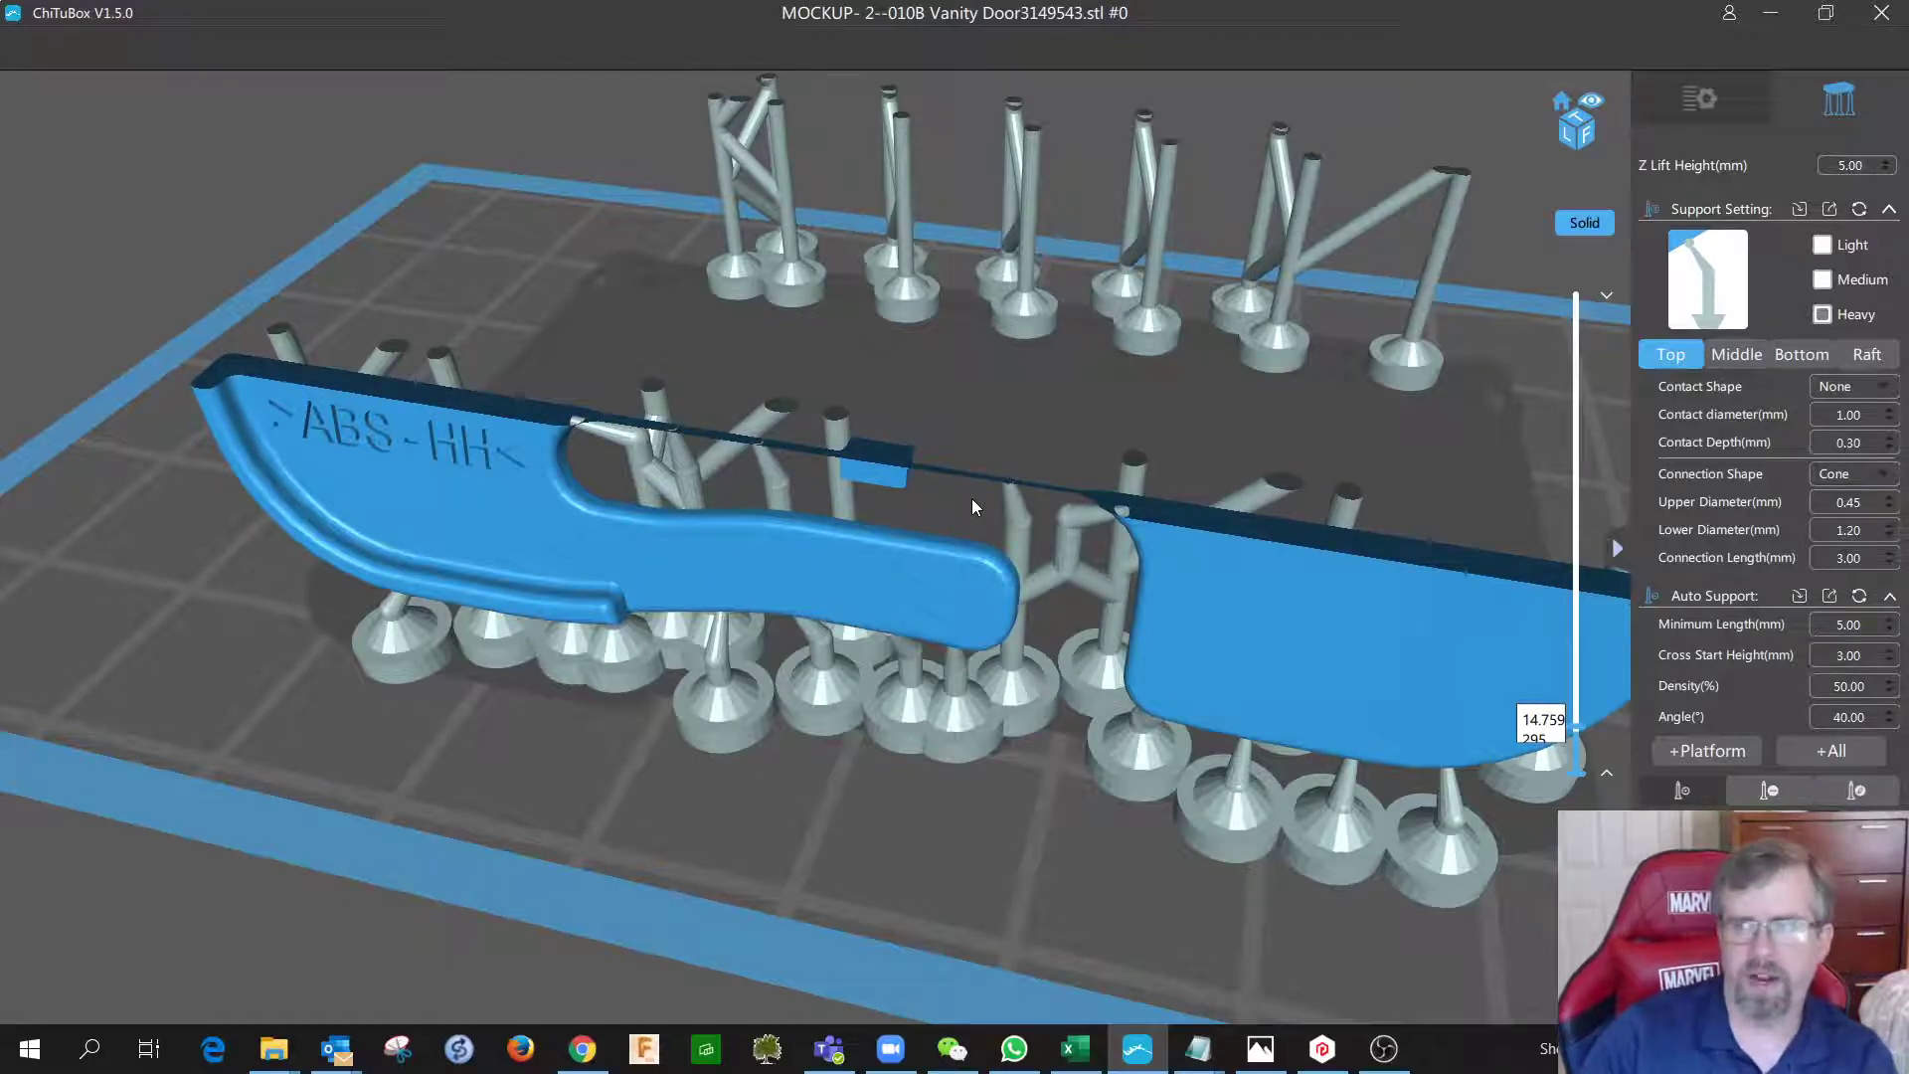
{"action": "key", "text": "Up"}
{"action": "key", "text": "Up"}
{"action": "key", "text": "Up"}
{"action": "key", "text": "Up"}
{"action": "key", "text": "Up"}
{"action": "key", "text": "Up"}
{"action": "key", "text": "Up"}
{"action": "key", "text": "Up"}
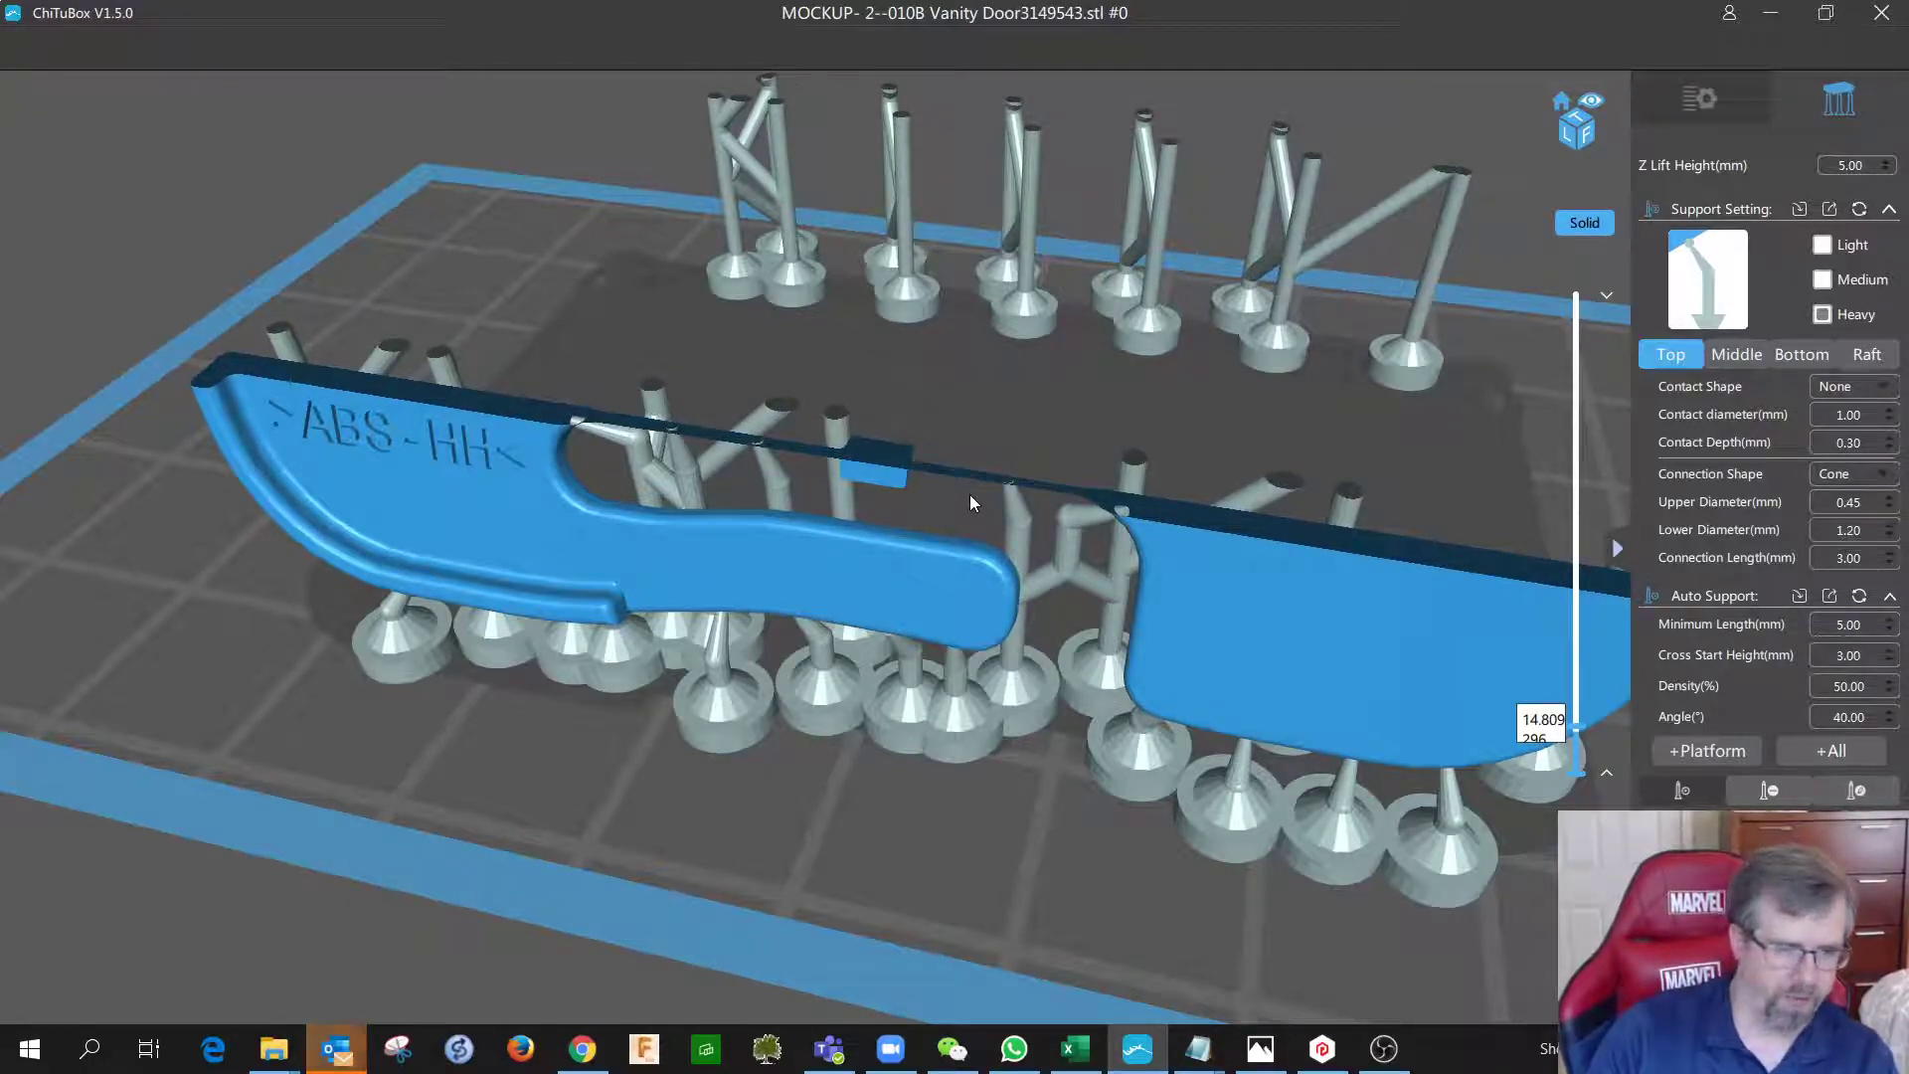
Advance the layer preview through 16.609 mm and beyond, inspecting the door's strip above the handle cutout.
{"action": "key", "text": "Up"}
{"action": "key", "text": "Up"}
{"action": "key", "text": "Up"}
{"action": "key", "text": "Up"}
{"action": "key", "text": "Up"}
{"action": "key", "text": "Up"}
{"action": "key", "text": "Up"}
{"action": "key", "text": "Up"}
{"action": "key", "text": "Up"}
{"action": "key", "text": "Up"}
{"action": "key", "text": "Up"}
{"action": "key", "text": "Up"}
{"action": "key", "text": "Up"}
{"action": "key", "text": "Up"}
{"action": "key", "text": "Up"}
{"action": "key", "text": "Up"}
{"action": "key", "text": "Up"}
{"action": "key", "text": "Up"}
{"action": "key", "text": "Up"}
{"action": "key", "text": "Up"}
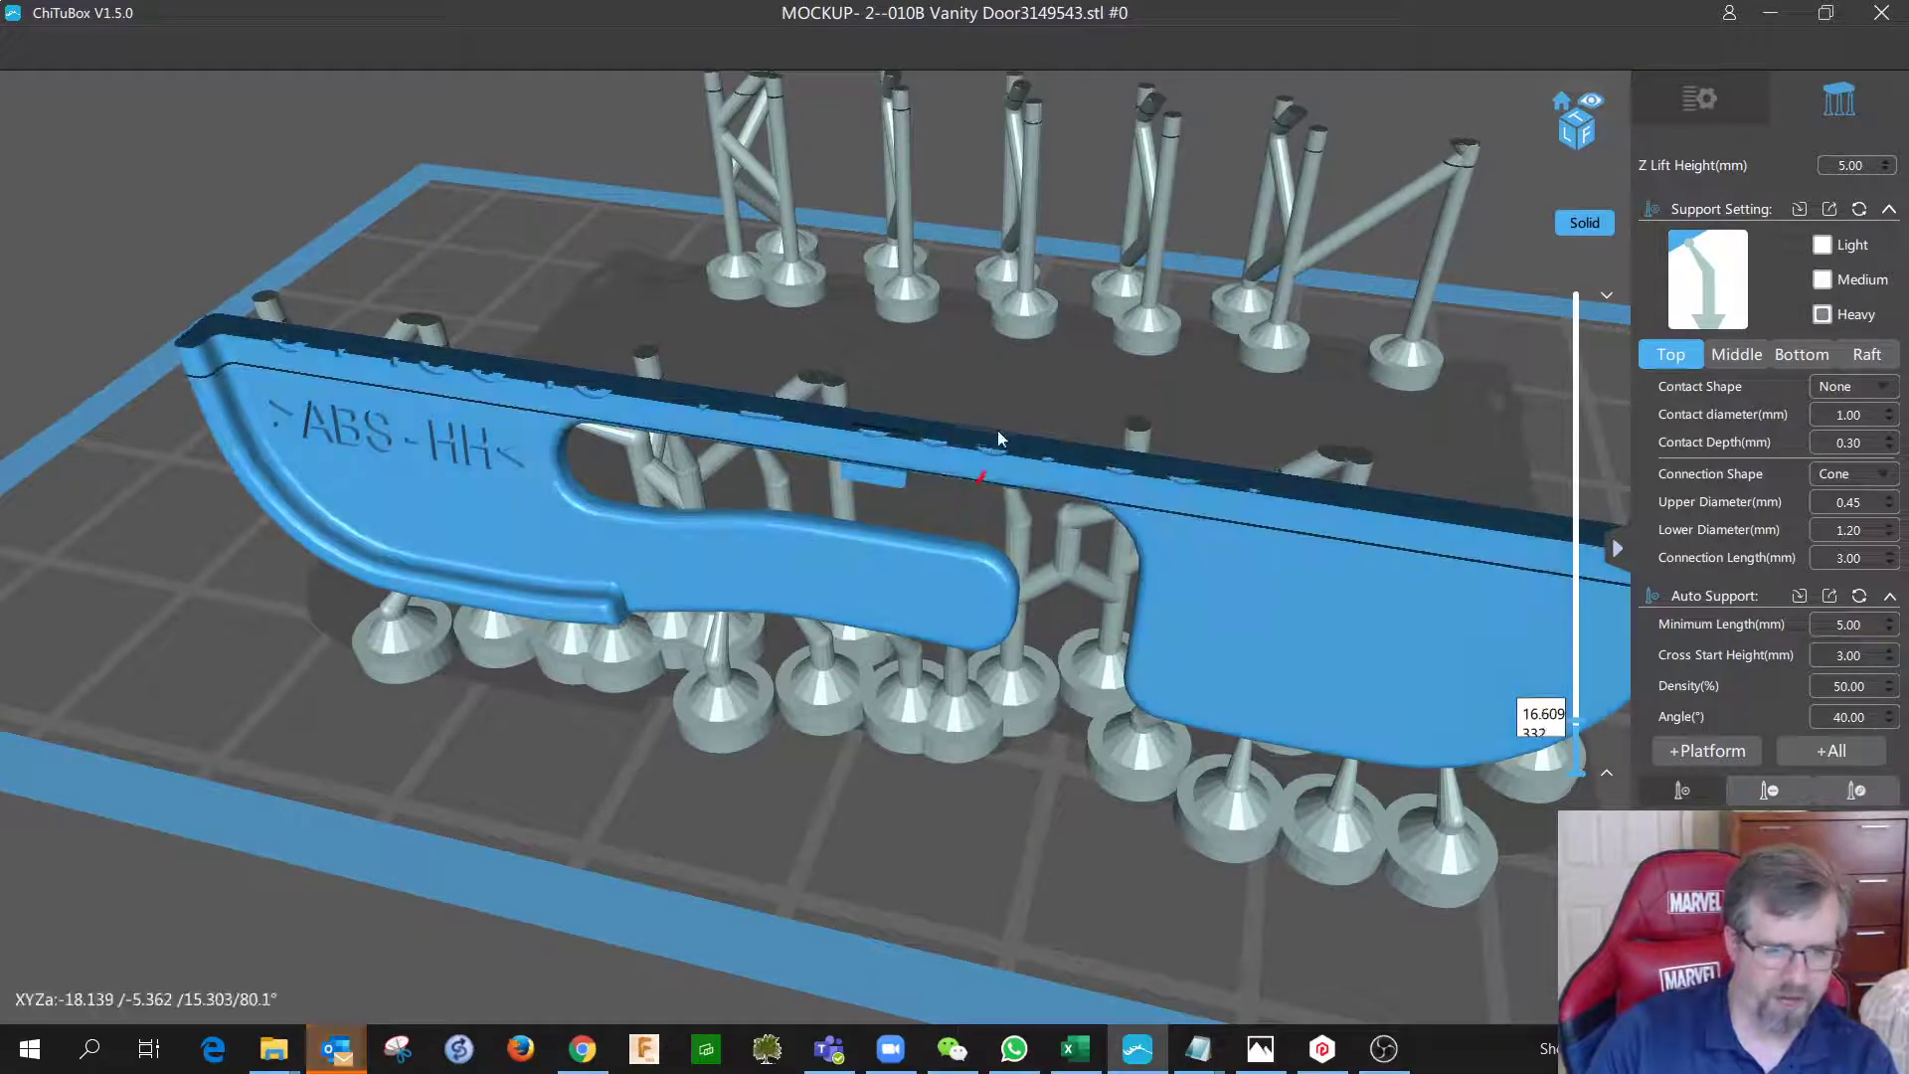
{"action": "key", "text": "Up"}
{"action": "key", "text": "Up"}
{"action": "key", "text": "Up"}
{"action": "key", "text": "Up"}
{"action": "key", "text": "Up"}
{"action": "key", "text": "Up"}
{"action": "key", "text": "Up"}
{"action": "key", "text": "Up"}
{"action": "key", "text": "Up"}
{"action": "key", "text": "Up"}
{"action": "key", "text": "Up"}
{"action": "key", "text": "Up"}
{"action": "key", "text": "Up"}
{"action": "key", "text": "Up"}
{"action": "key", "text": "Up"}
Expose more of the door's layers and inspect the tilted door and both rows of supports from the end and behind.
{"action": "right_click_drag", "start_coordinate": [1221, 491], "coordinate": [1146, 503]}
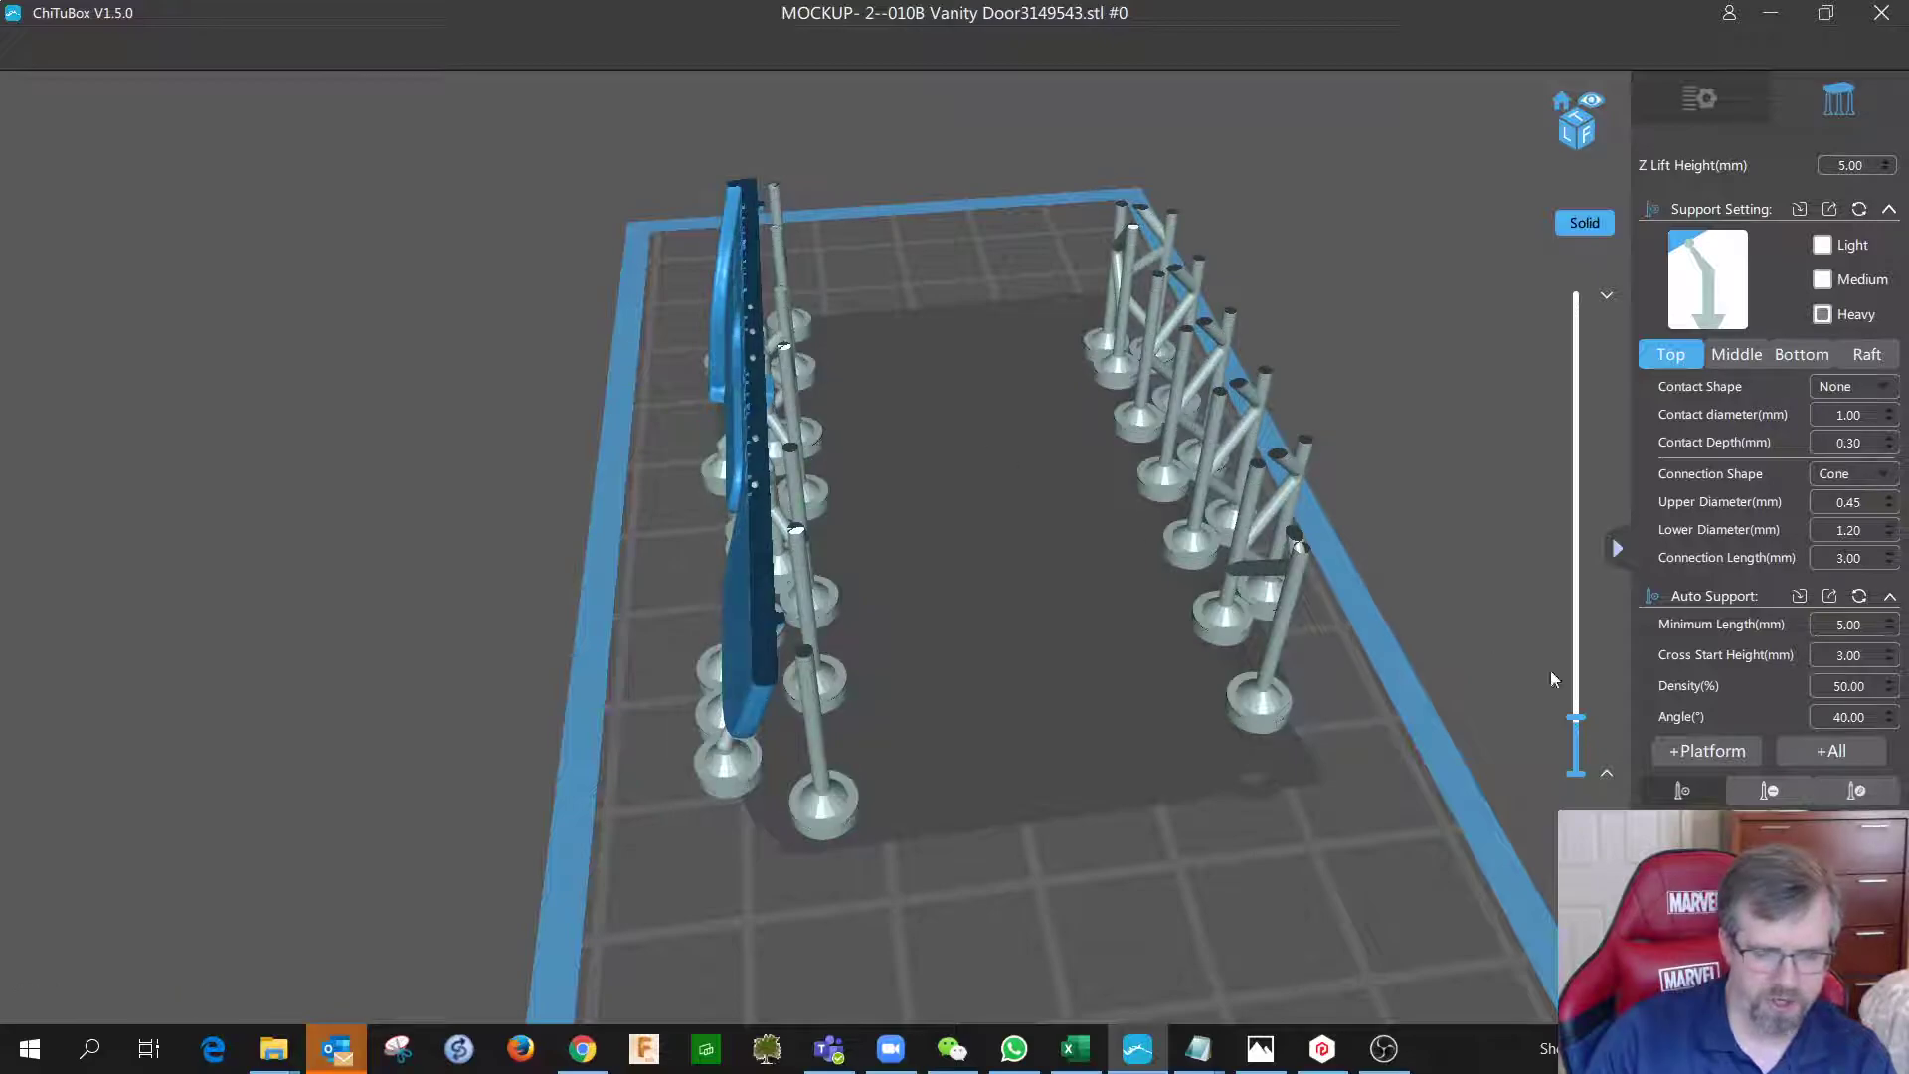
{"action": "left_click_drag", "start_coordinate": [1576, 724], "coordinate": [1577, 676]}
{"action": "right_click_drag", "start_coordinate": [931, 448], "coordinate": [668, 343]}
{"action": "right_click_drag", "start_coordinate": [545, 349], "coordinate": [907, 445]}
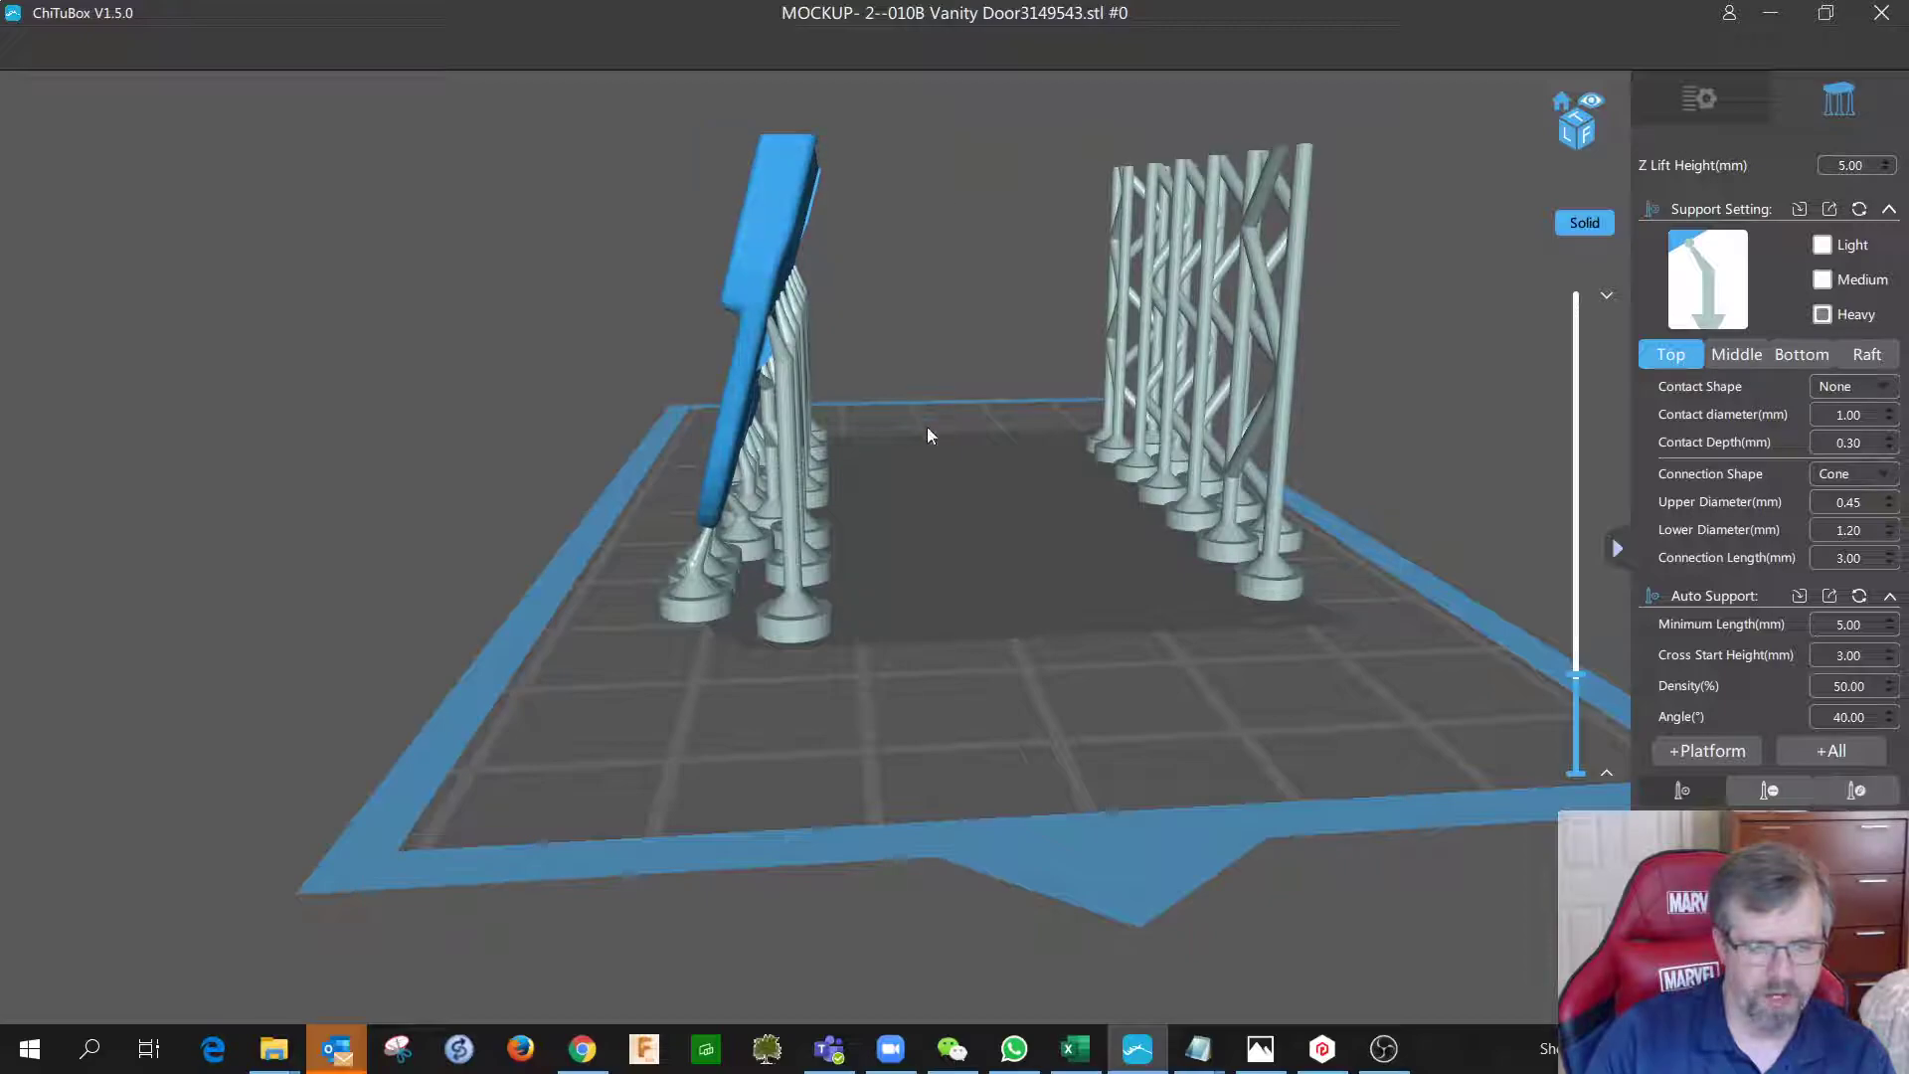
{"action": "right_click_drag", "start_coordinate": [951, 218], "coordinate": [1362, 397]}
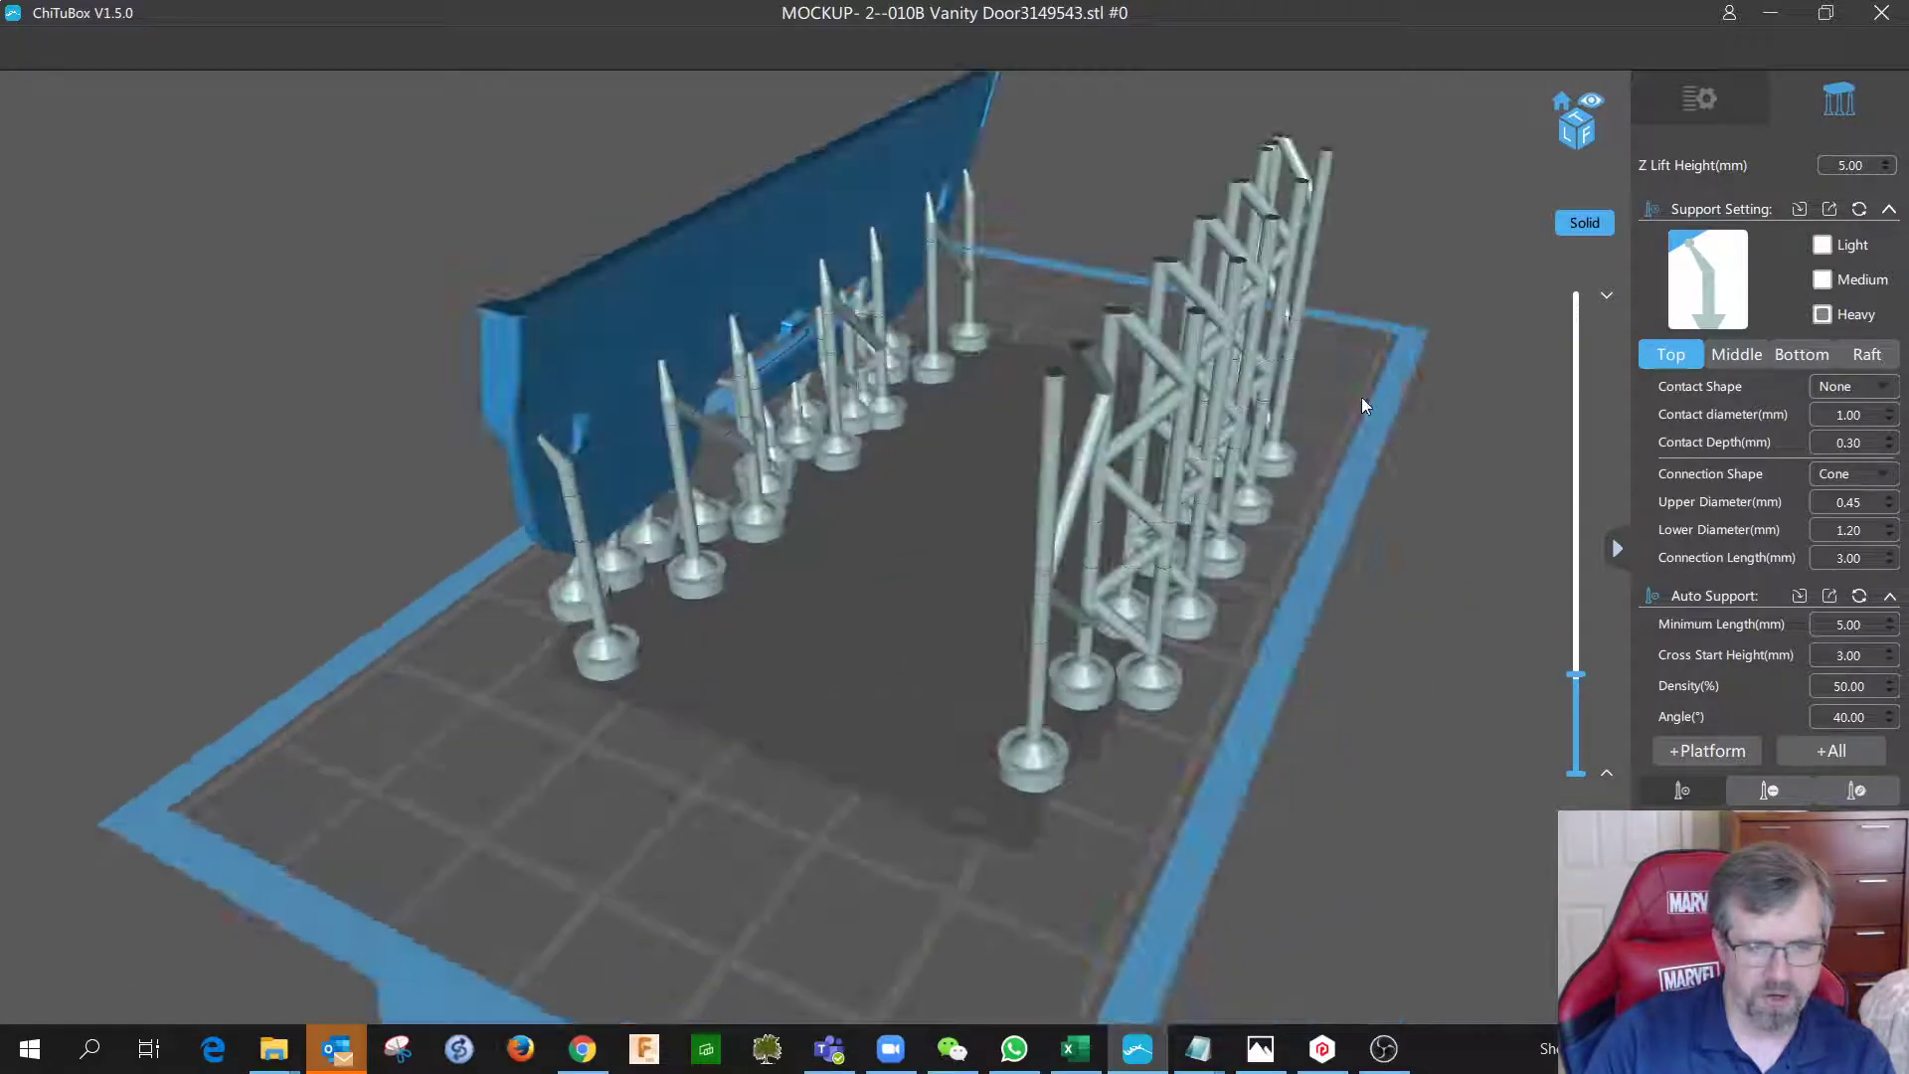
Reveal more of the door's height and add a row of six heavy supports across its back face, about 28 mm up.
{"action": "left_click_drag", "start_coordinate": [1577, 676], "coordinate": [1580, 537]}
{"action": "scroll", "coordinate": [1221, 611], "scroll_direction": "down", "scroll_amount": 5}
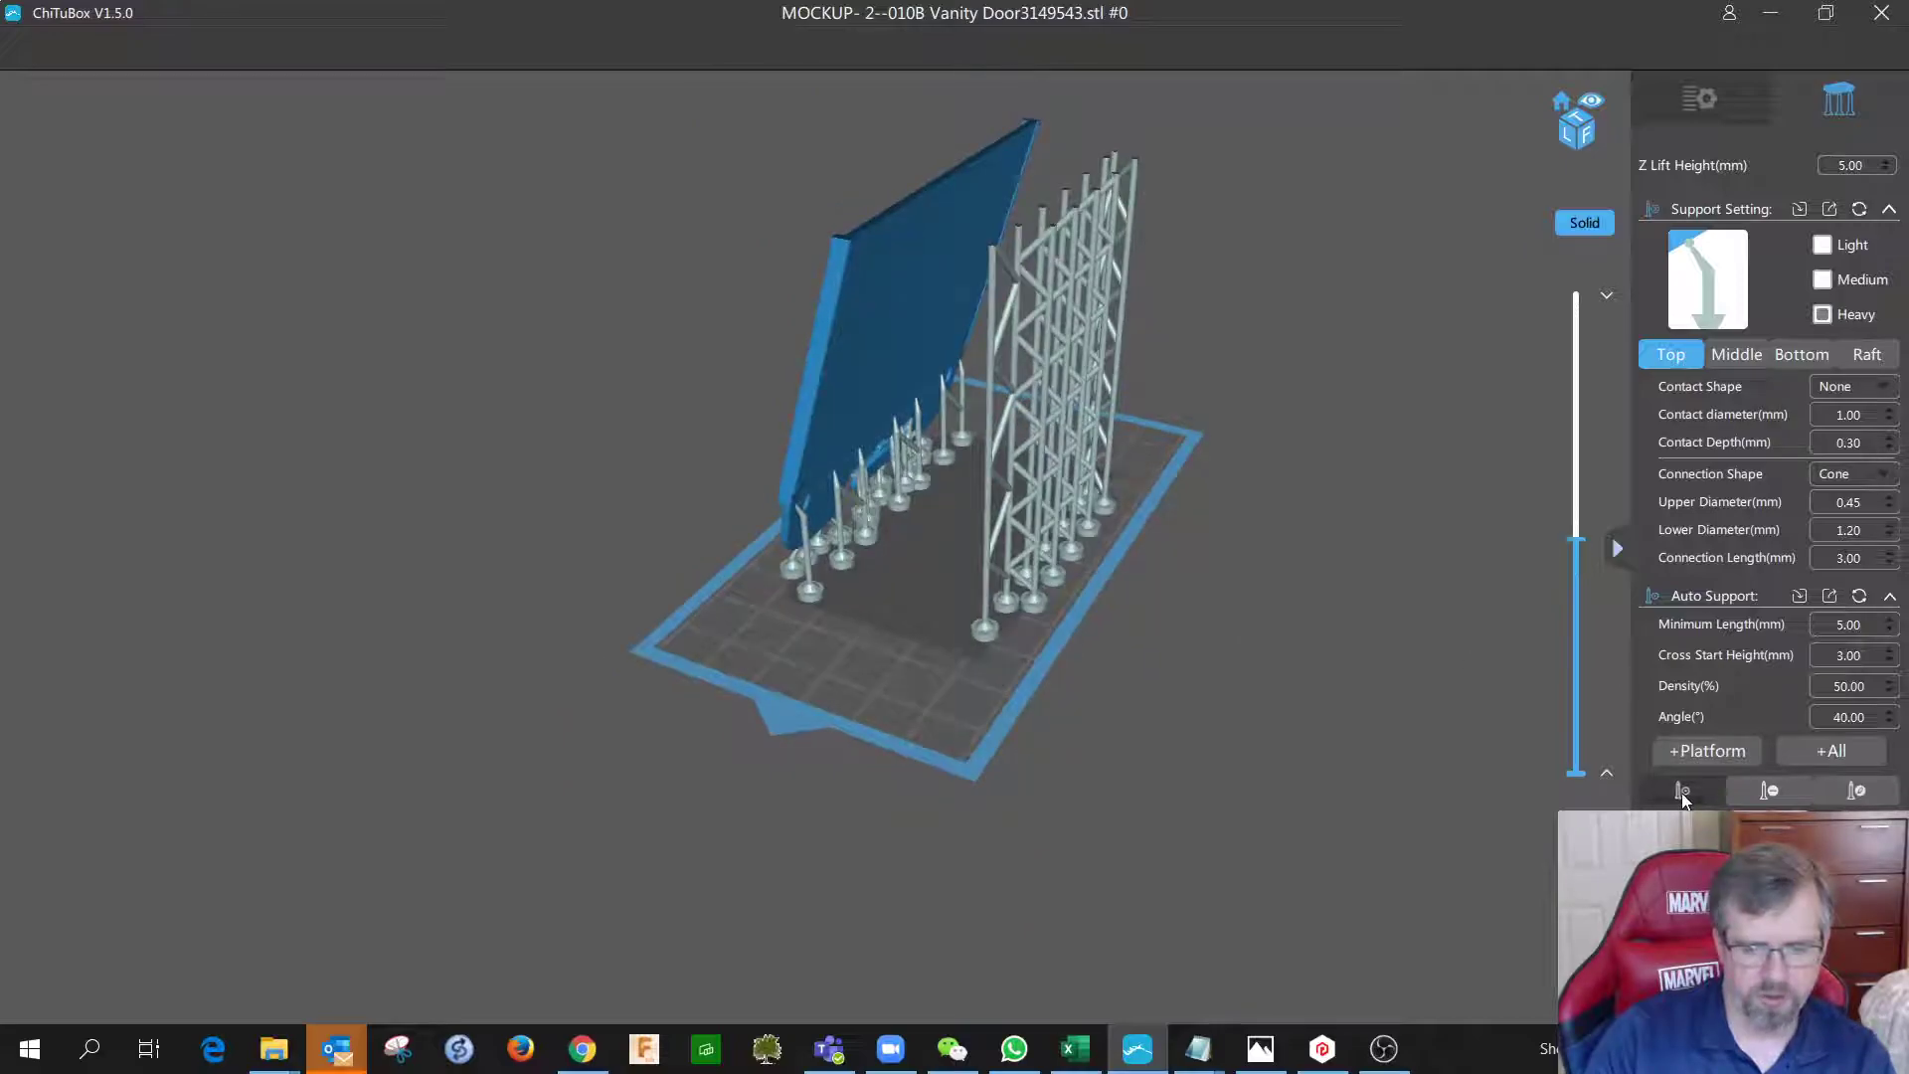
{"action": "right_click_drag", "start_coordinate": [865, 464], "coordinate": [827, 427]}
{"action": "scroll", "coordinate": [836, 436], "scroll_direction": "up", "scroll_amount": 4}
{"action": "left_click_drag", "start_coordinate": [819, 425], "coordinate": [1181, 722]}
{"action": "right_click_drag", "start_coordinate": [1181, 722], "coordinate": [1204, 722]}
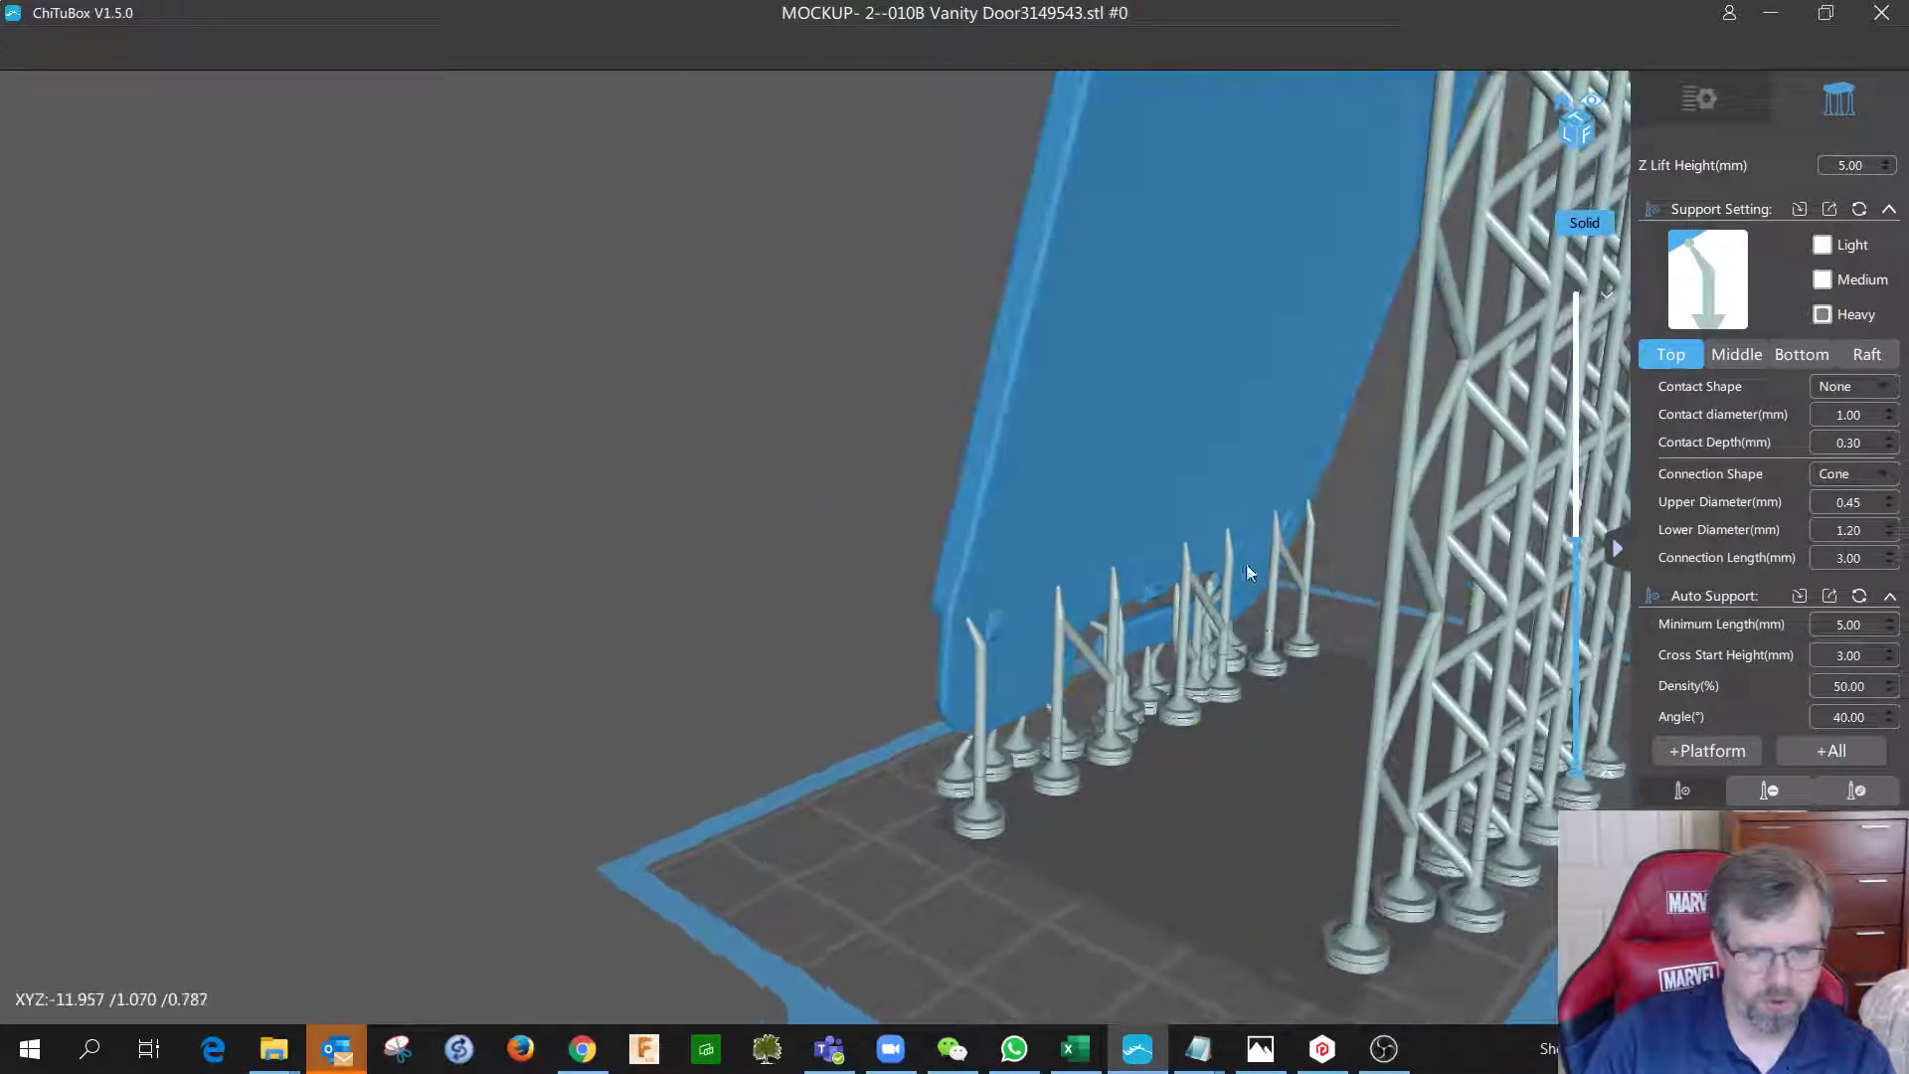
{"action": "left_click", "coordinate": [1299, 448]}
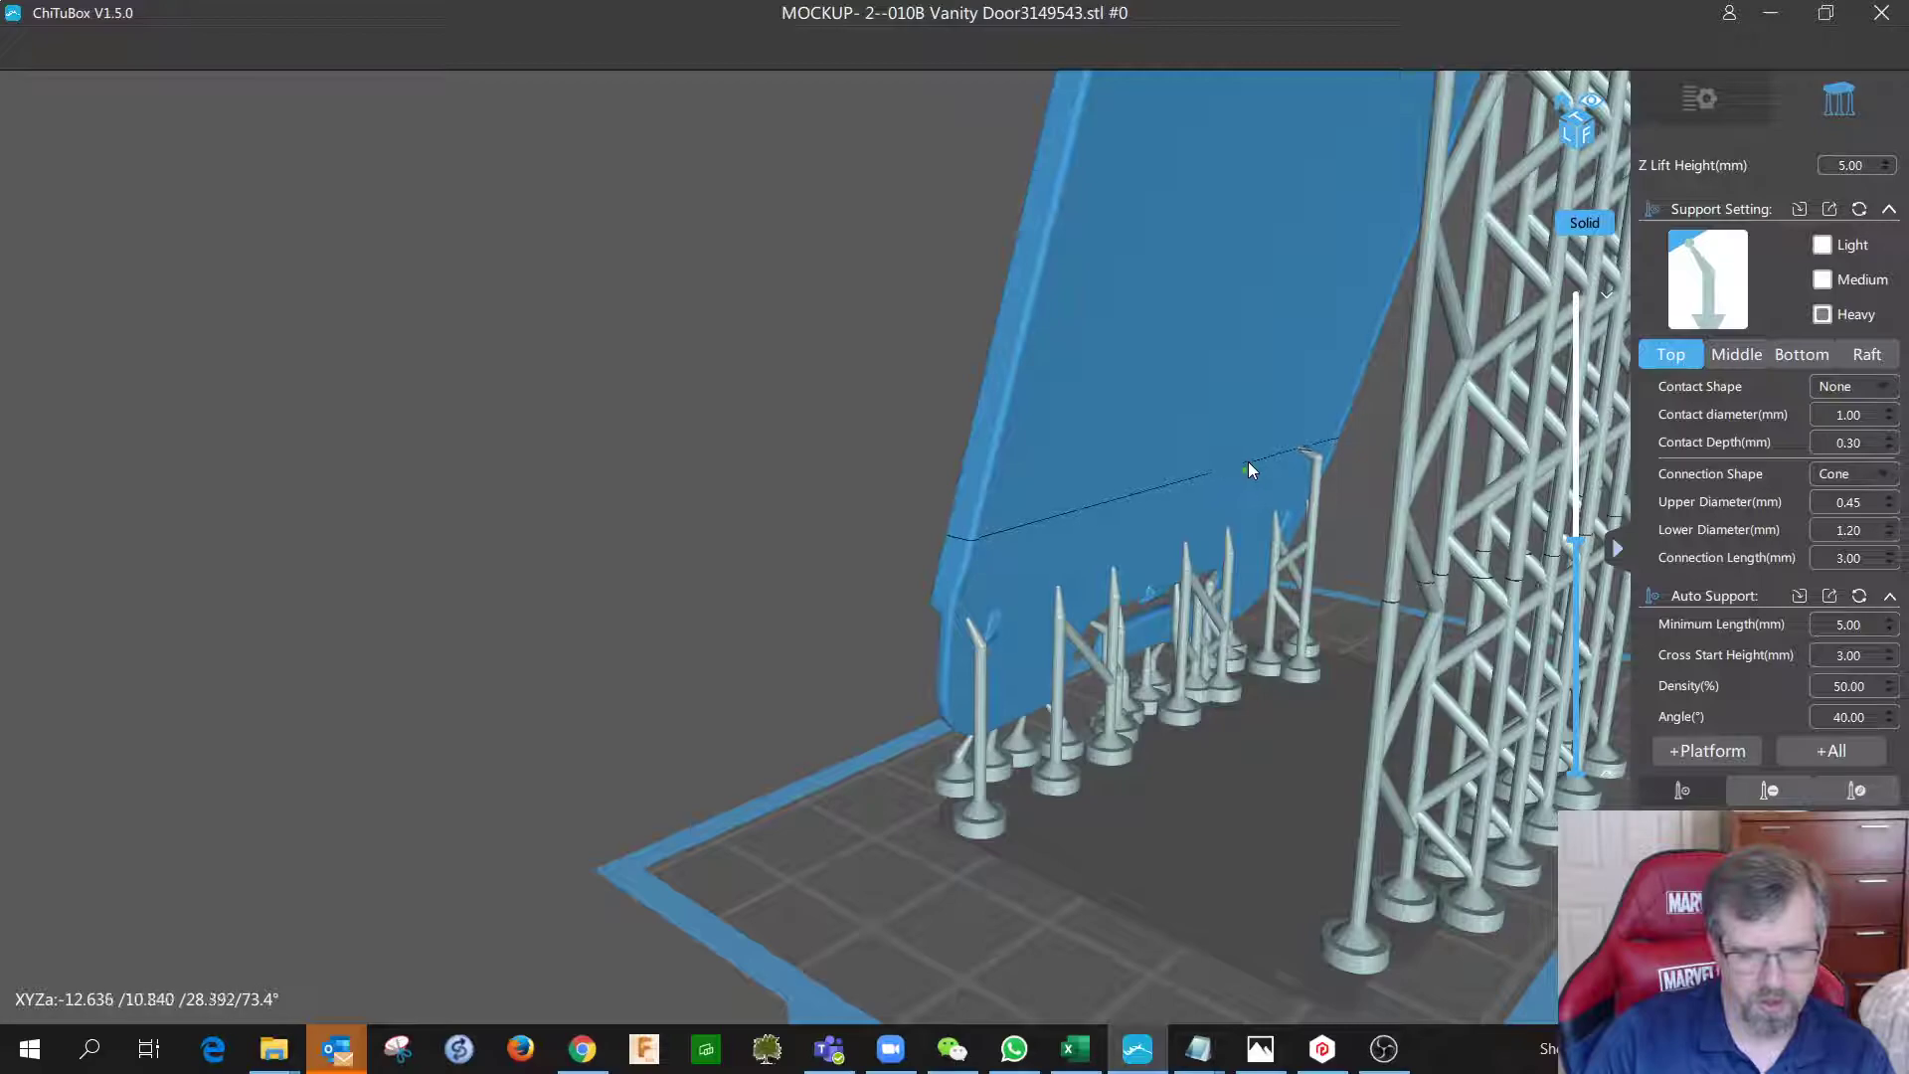
{"action": "left_click", "coordinate": [1250, 464]}
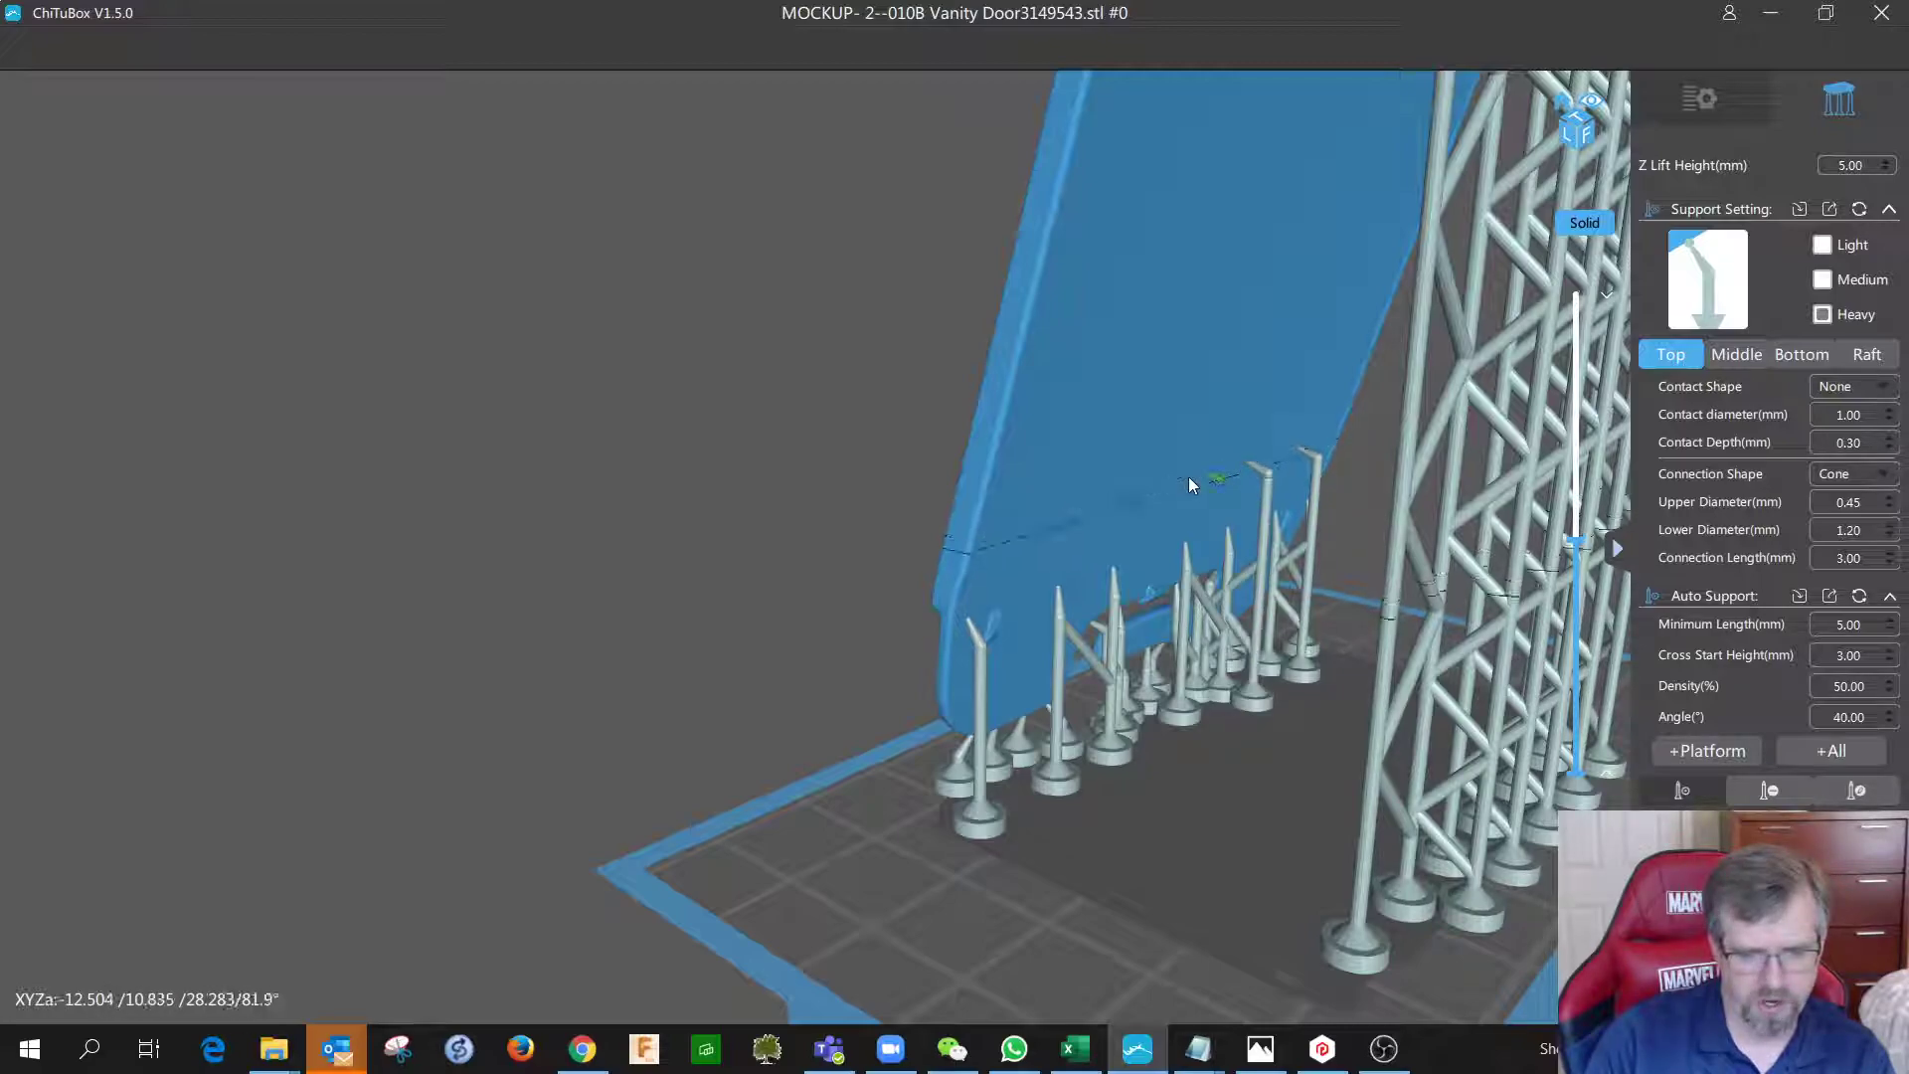
{"action": "left_click", "coordinate": [1190, 484]}
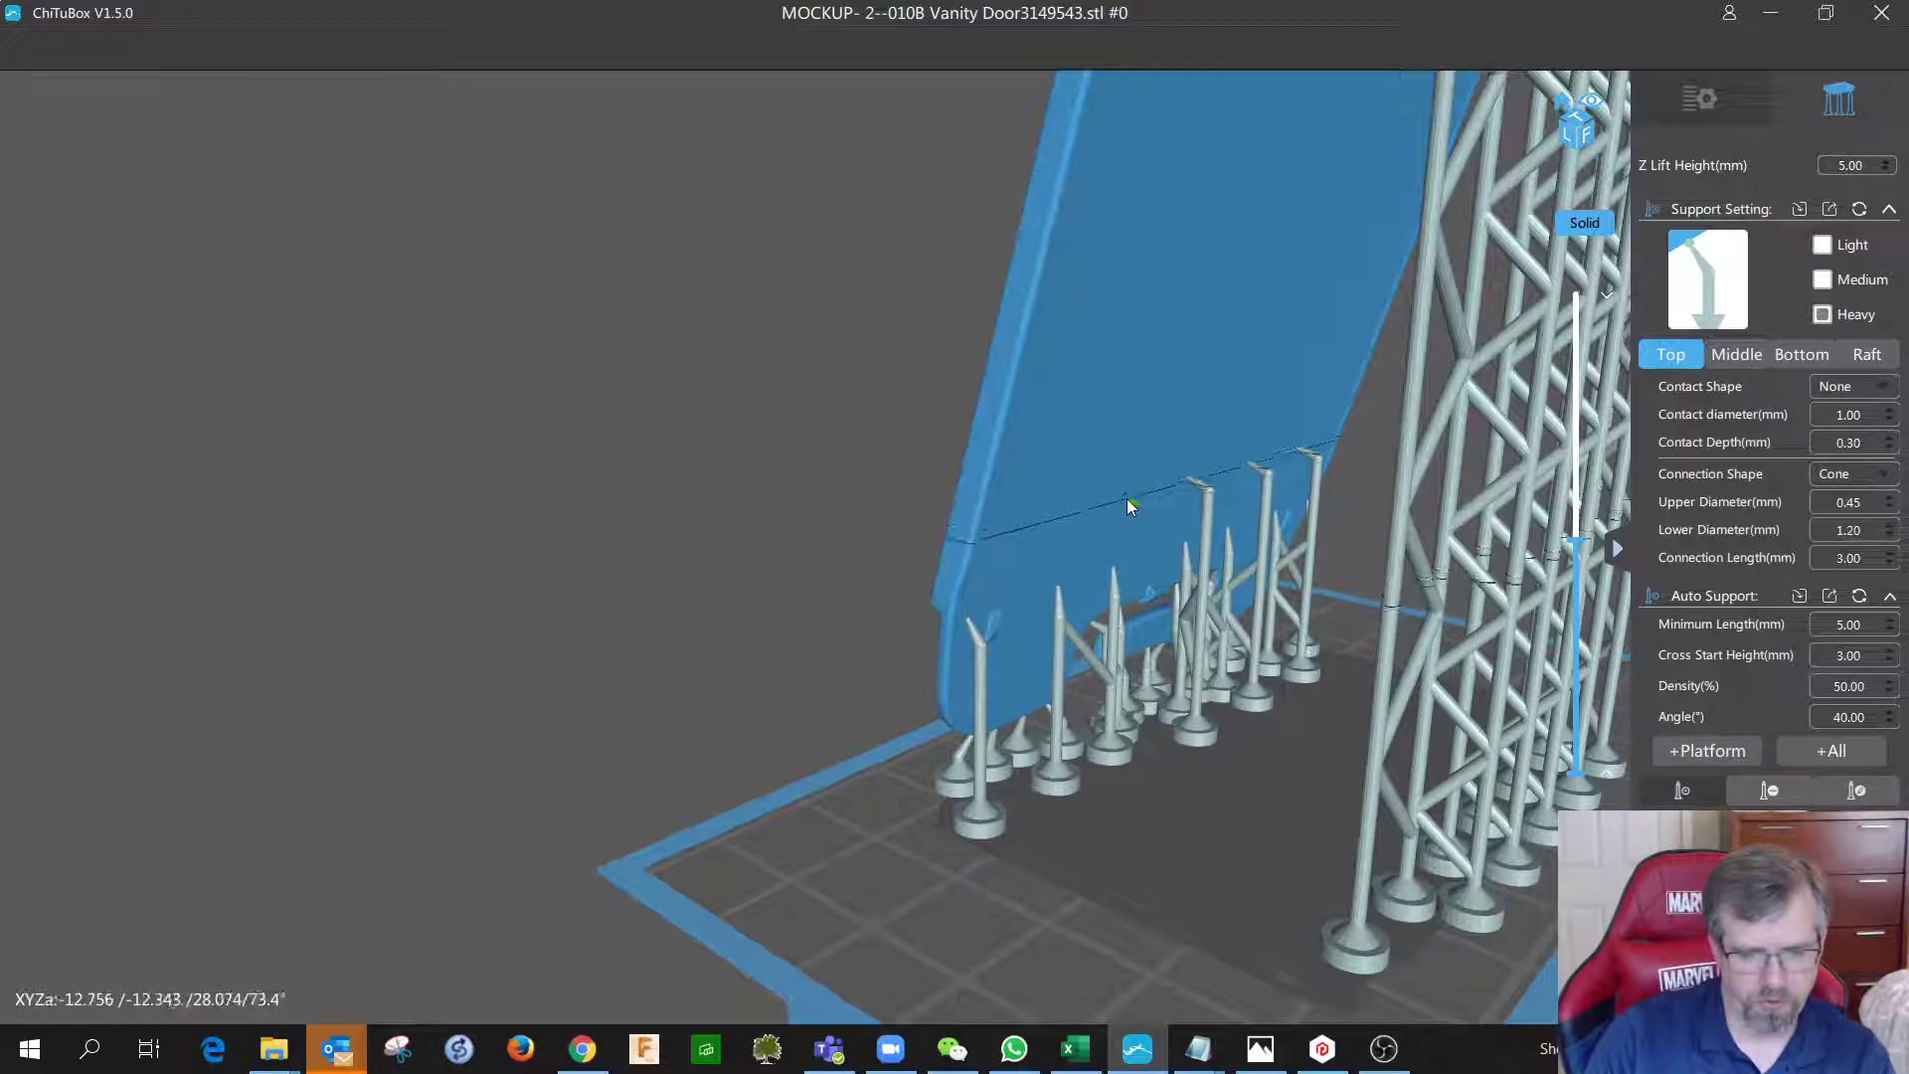
{"action": "left_click", "coordinate": [1127, 500]}
{"action": "left_click", "coordinate": [1065, 512]}
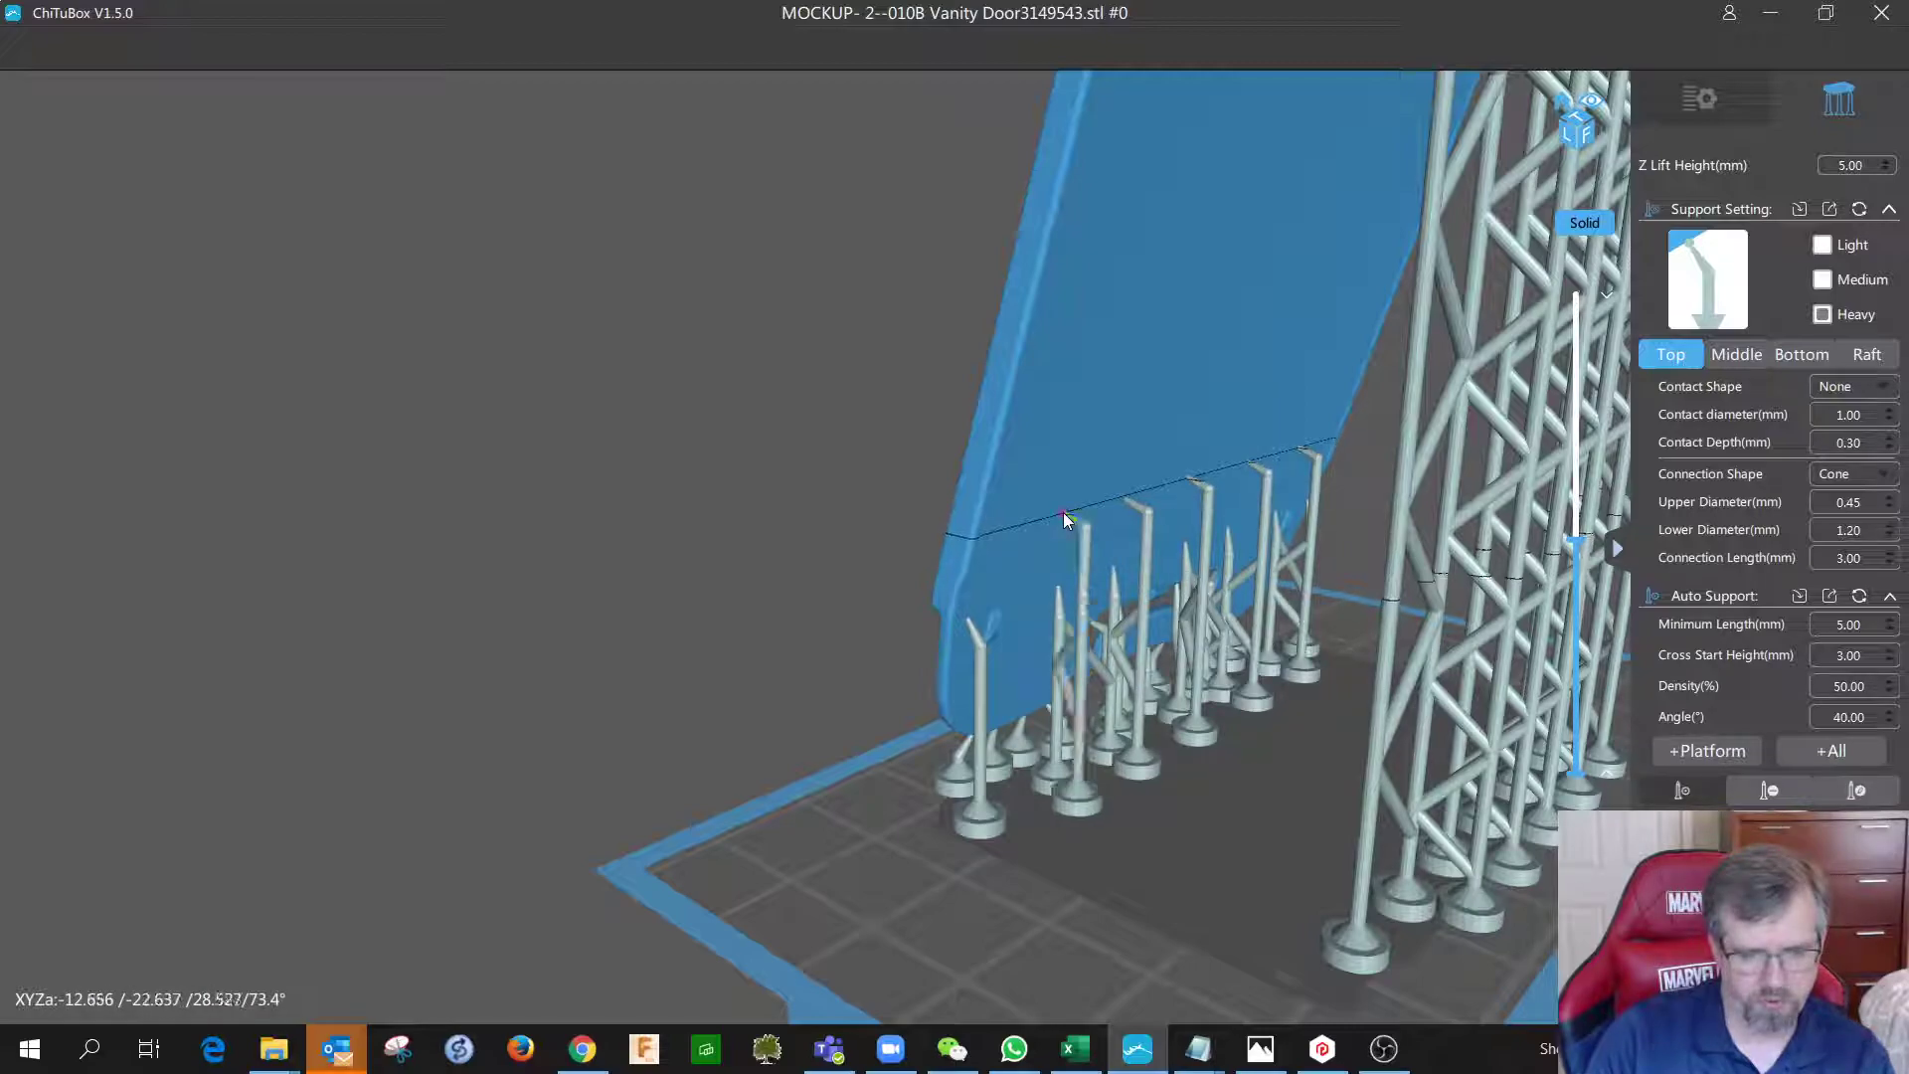
{"action": "left_click", "coordinate": [1012, 528]}
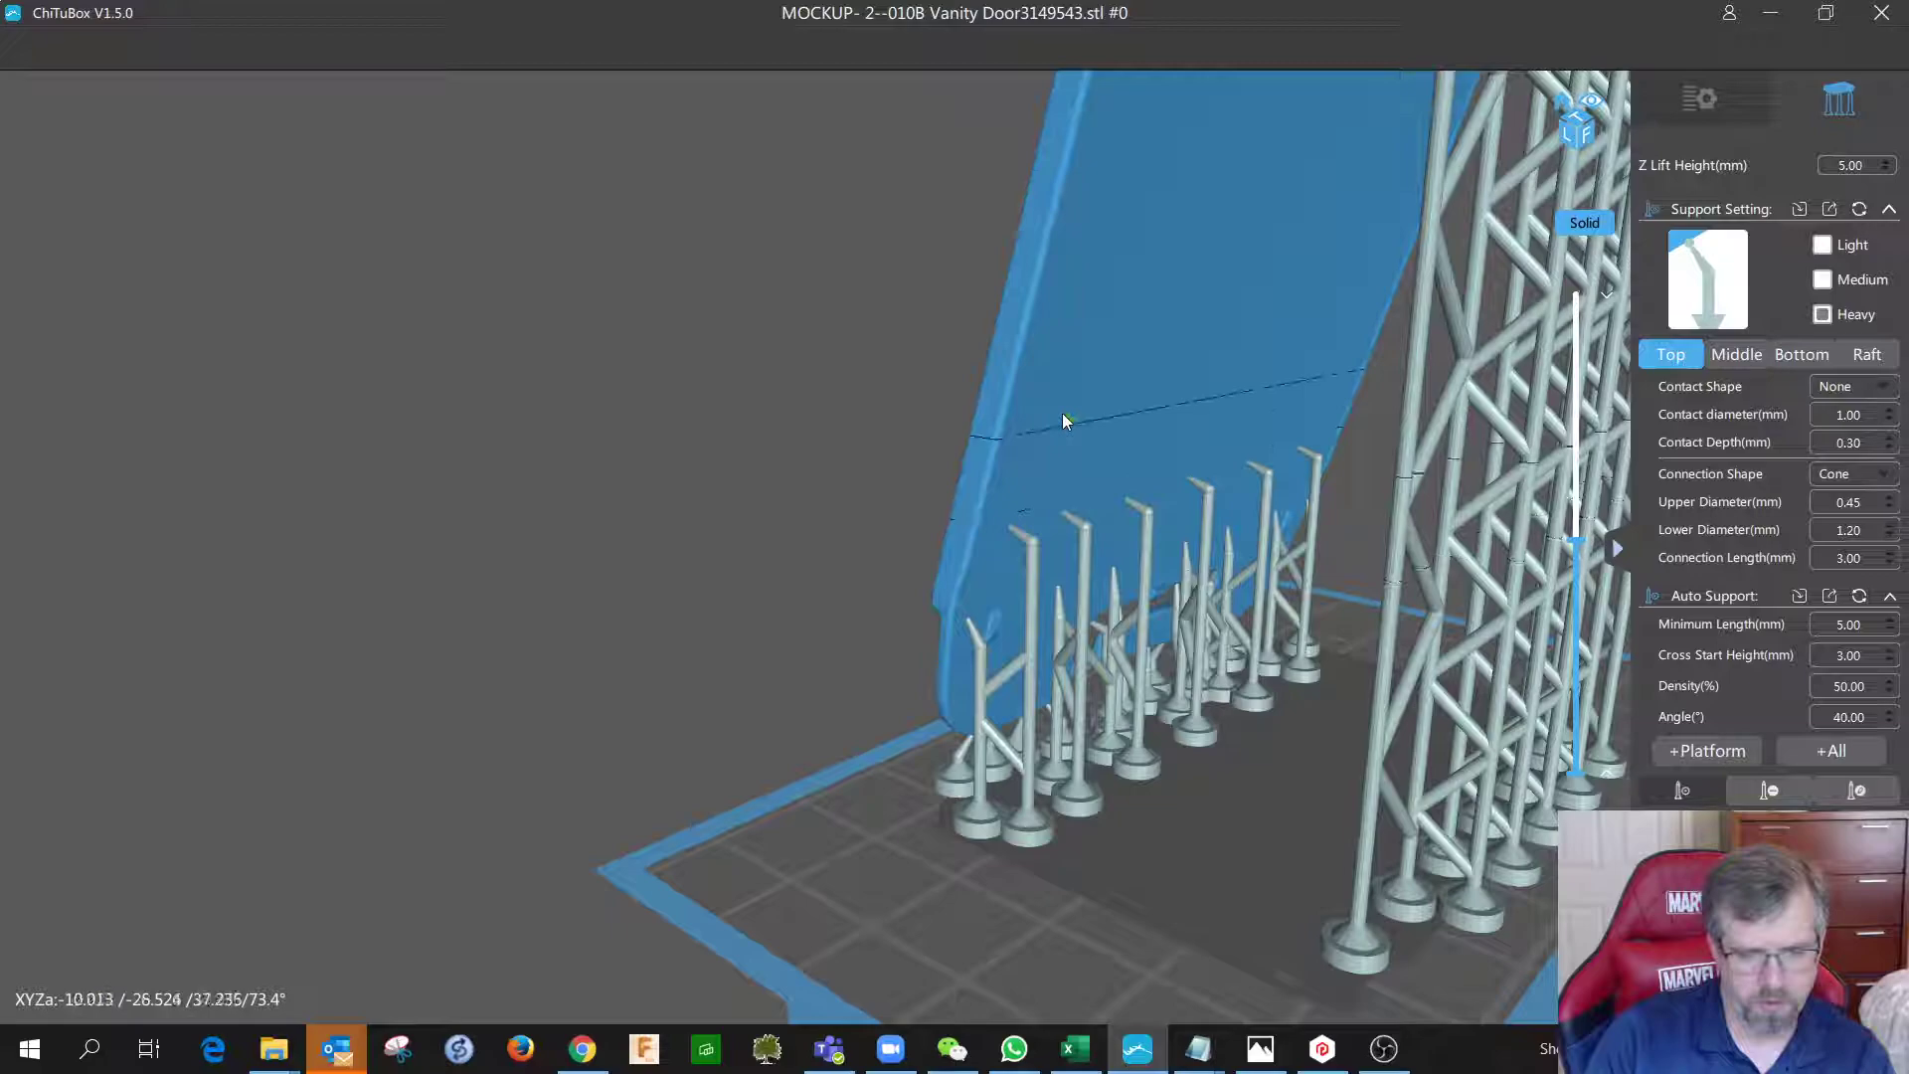
Add a row of six heavy supports across the door's back face, about 37 mm above the build plate.
{"action": "left_click", "coordinate": [1054, 418]}
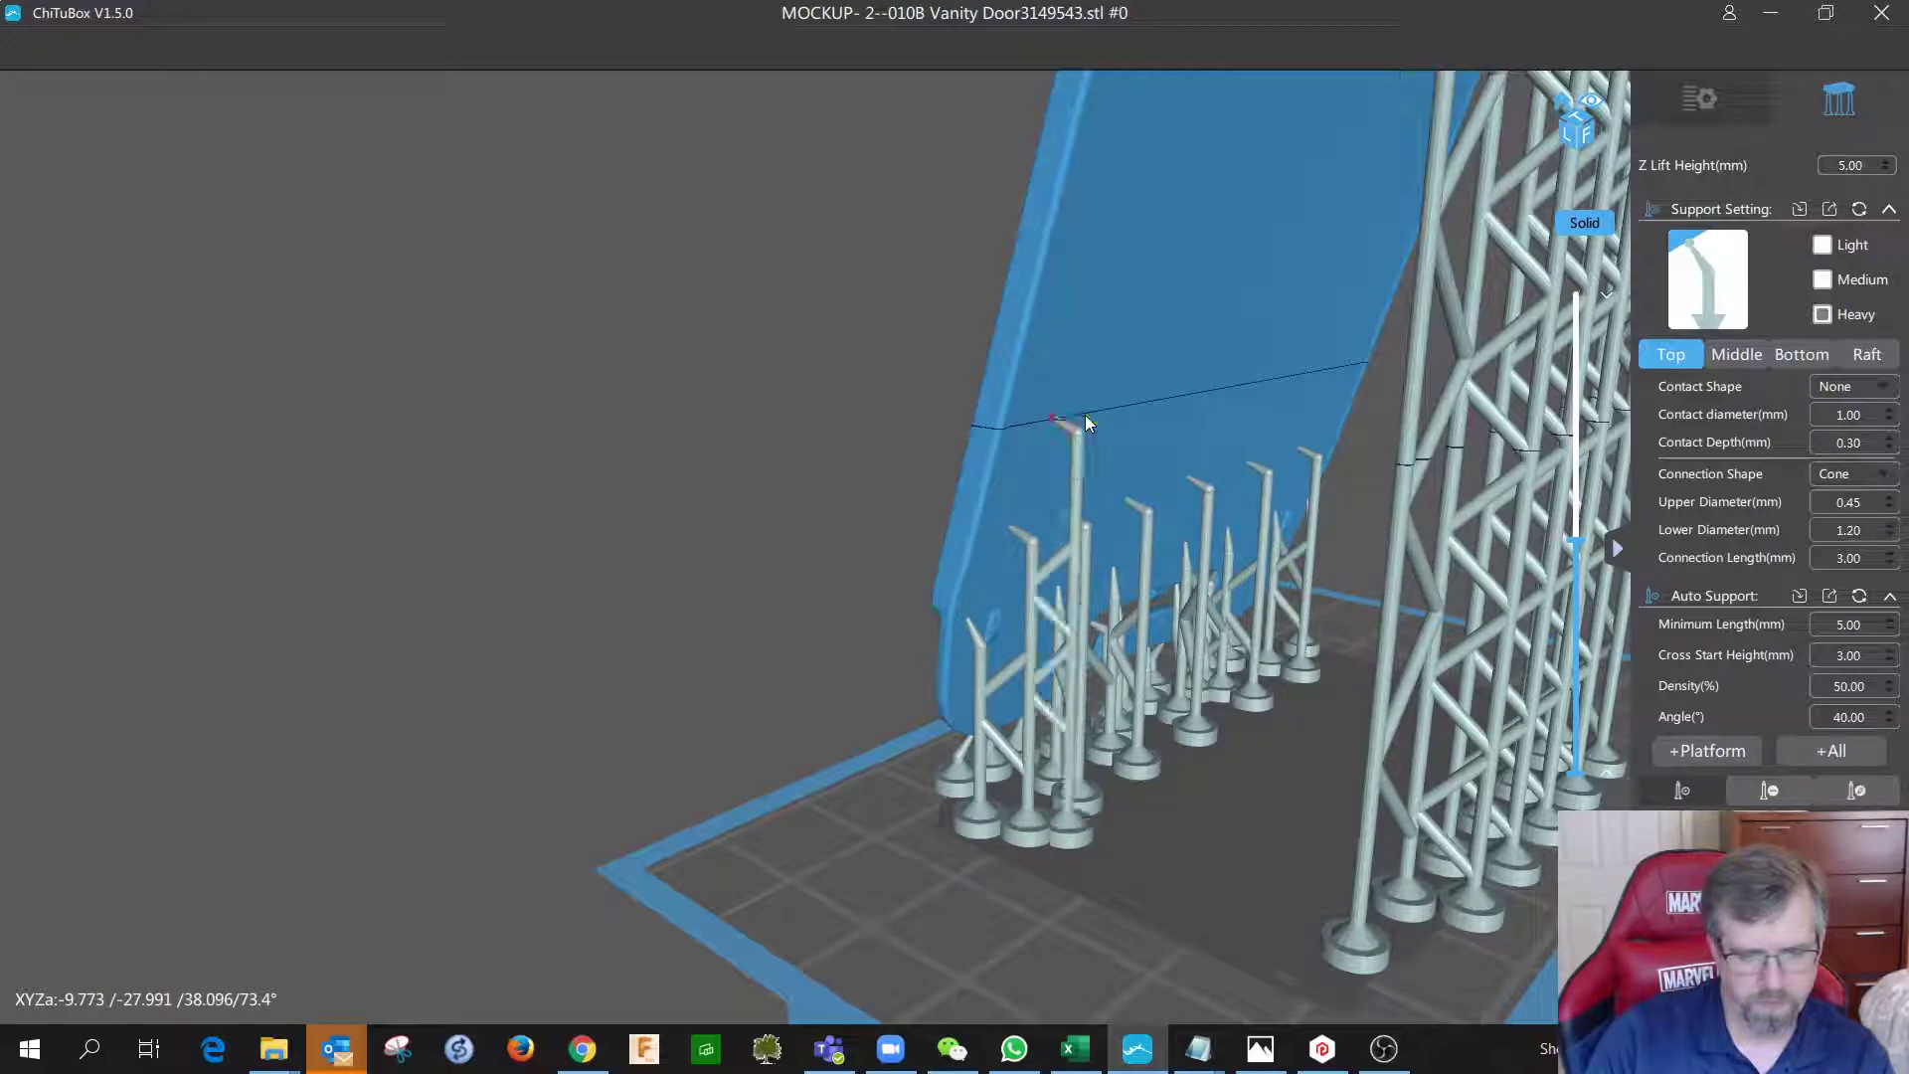
{"action": "right_click_drag", "start_coordinate": [1065, 413], "coordinate": [1072, 408]}
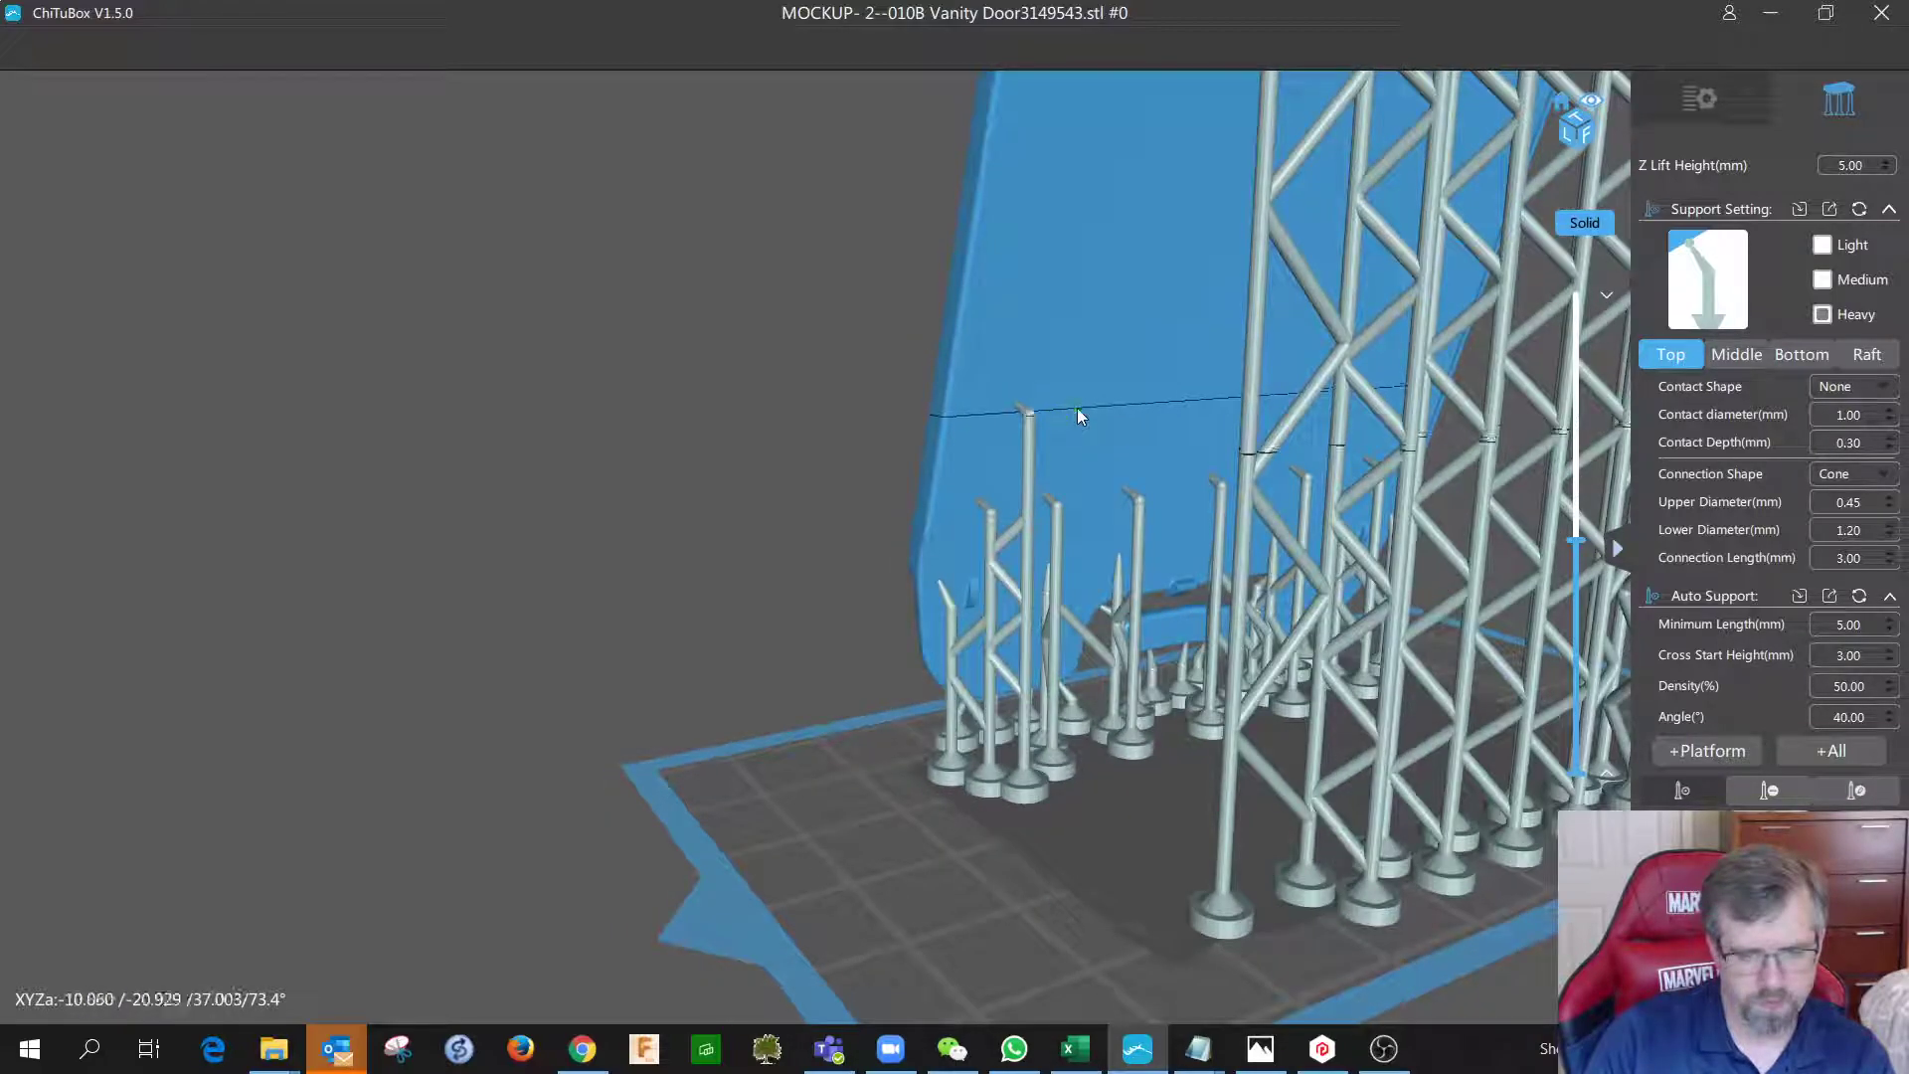
{"action": "left_click", "coordinate": [1090, 409]}
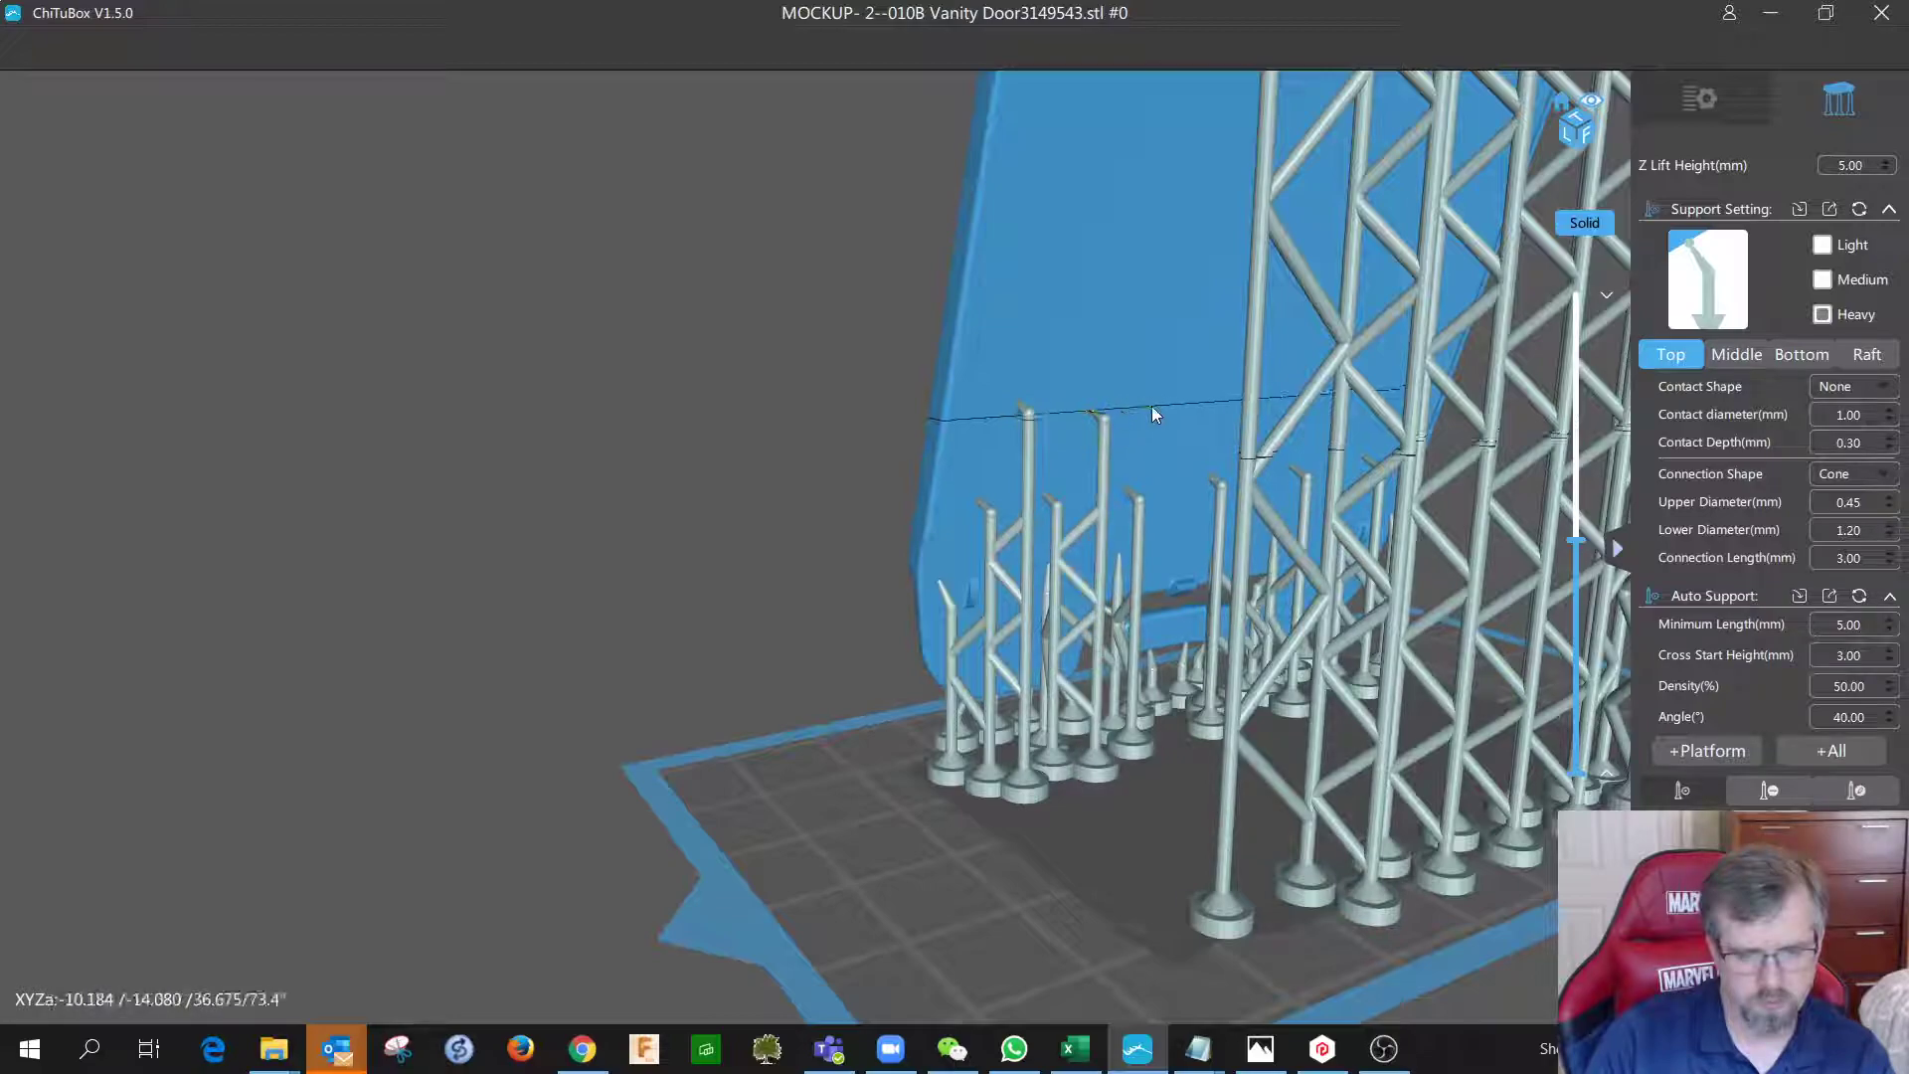
{"action": "left_click", "coordinate": [1173, 402]}
{"action": "right_click_drag", "start_coordinate": [1231, 402], "coordinate": [1134, 395]}
{"action": "left_click", "coordinate": [1243, 403]}
{"action": "right_click_drag", "start_coordinate": [1106, 397], "coordinate": [1080, 397]}
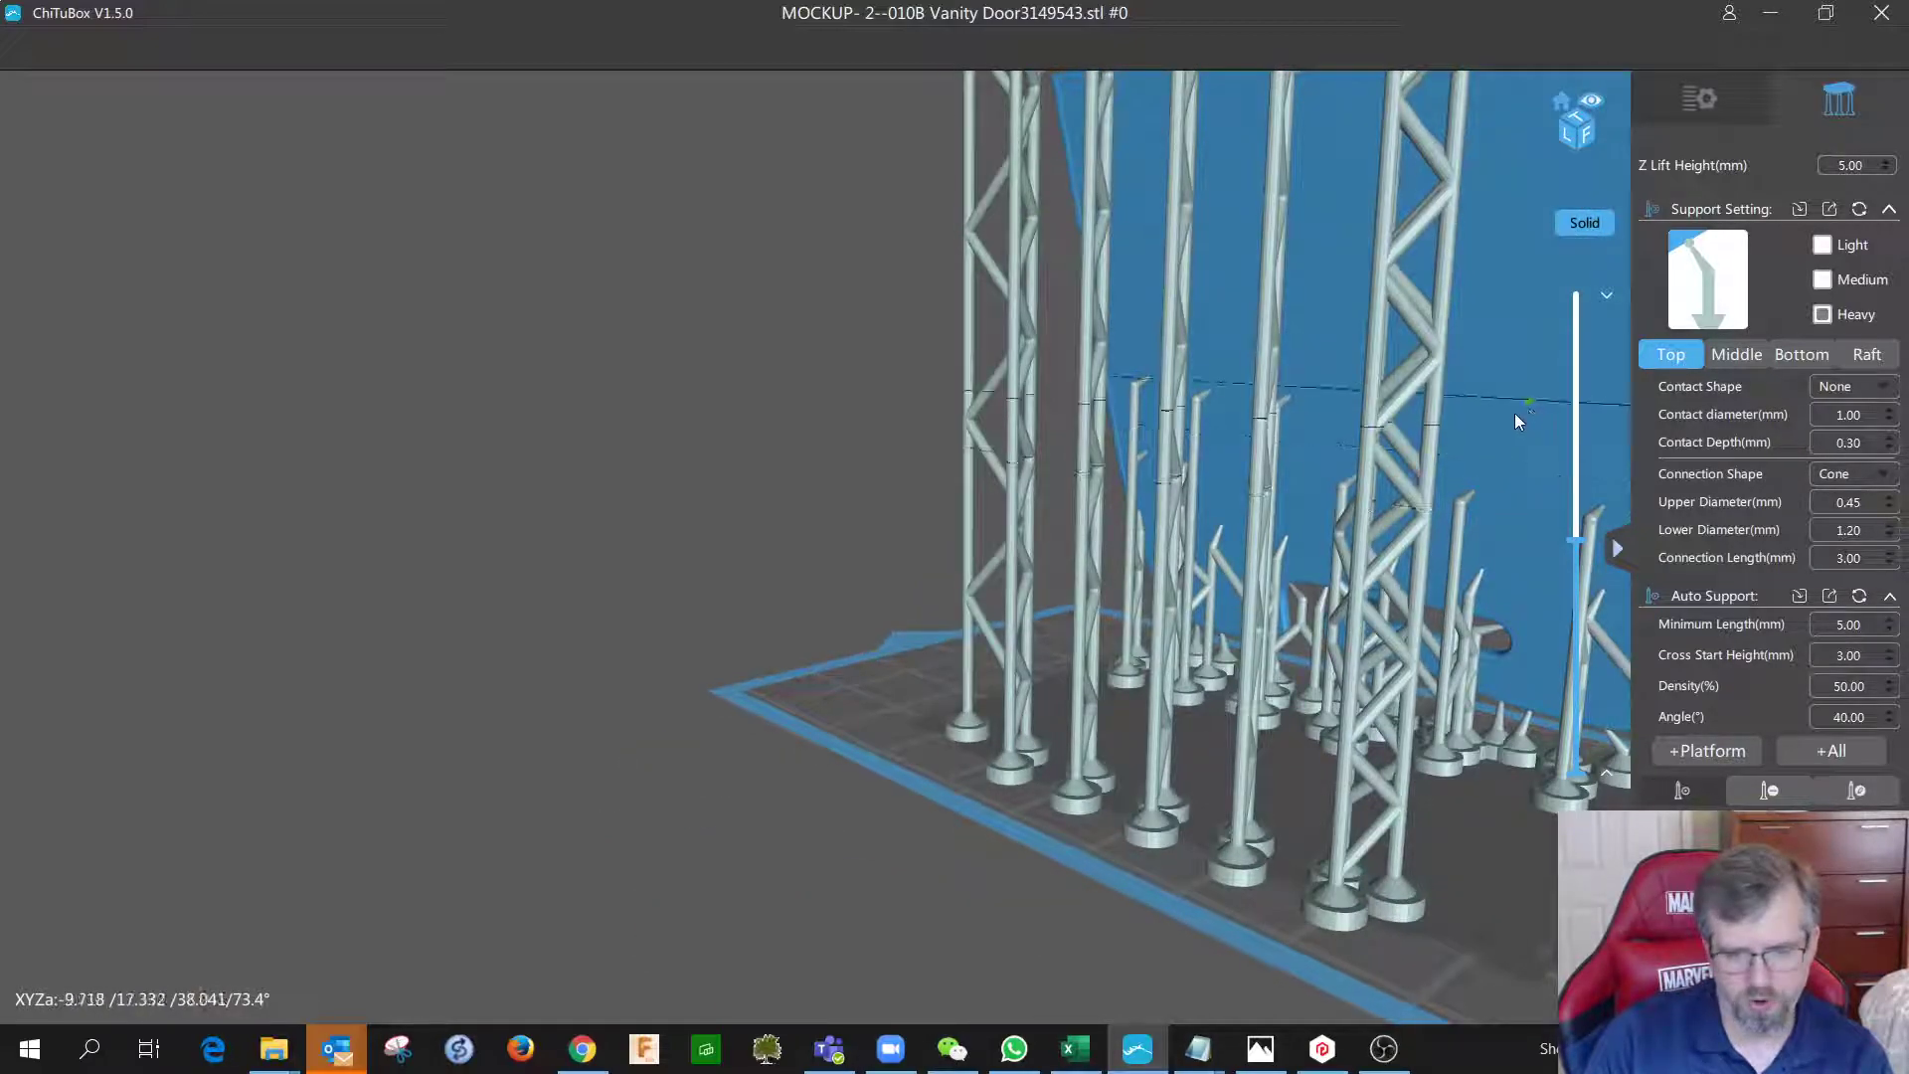
{"action": "right_click_drag", "start_coordinate": [1527, 414], "coordinate": [1518, 414]}
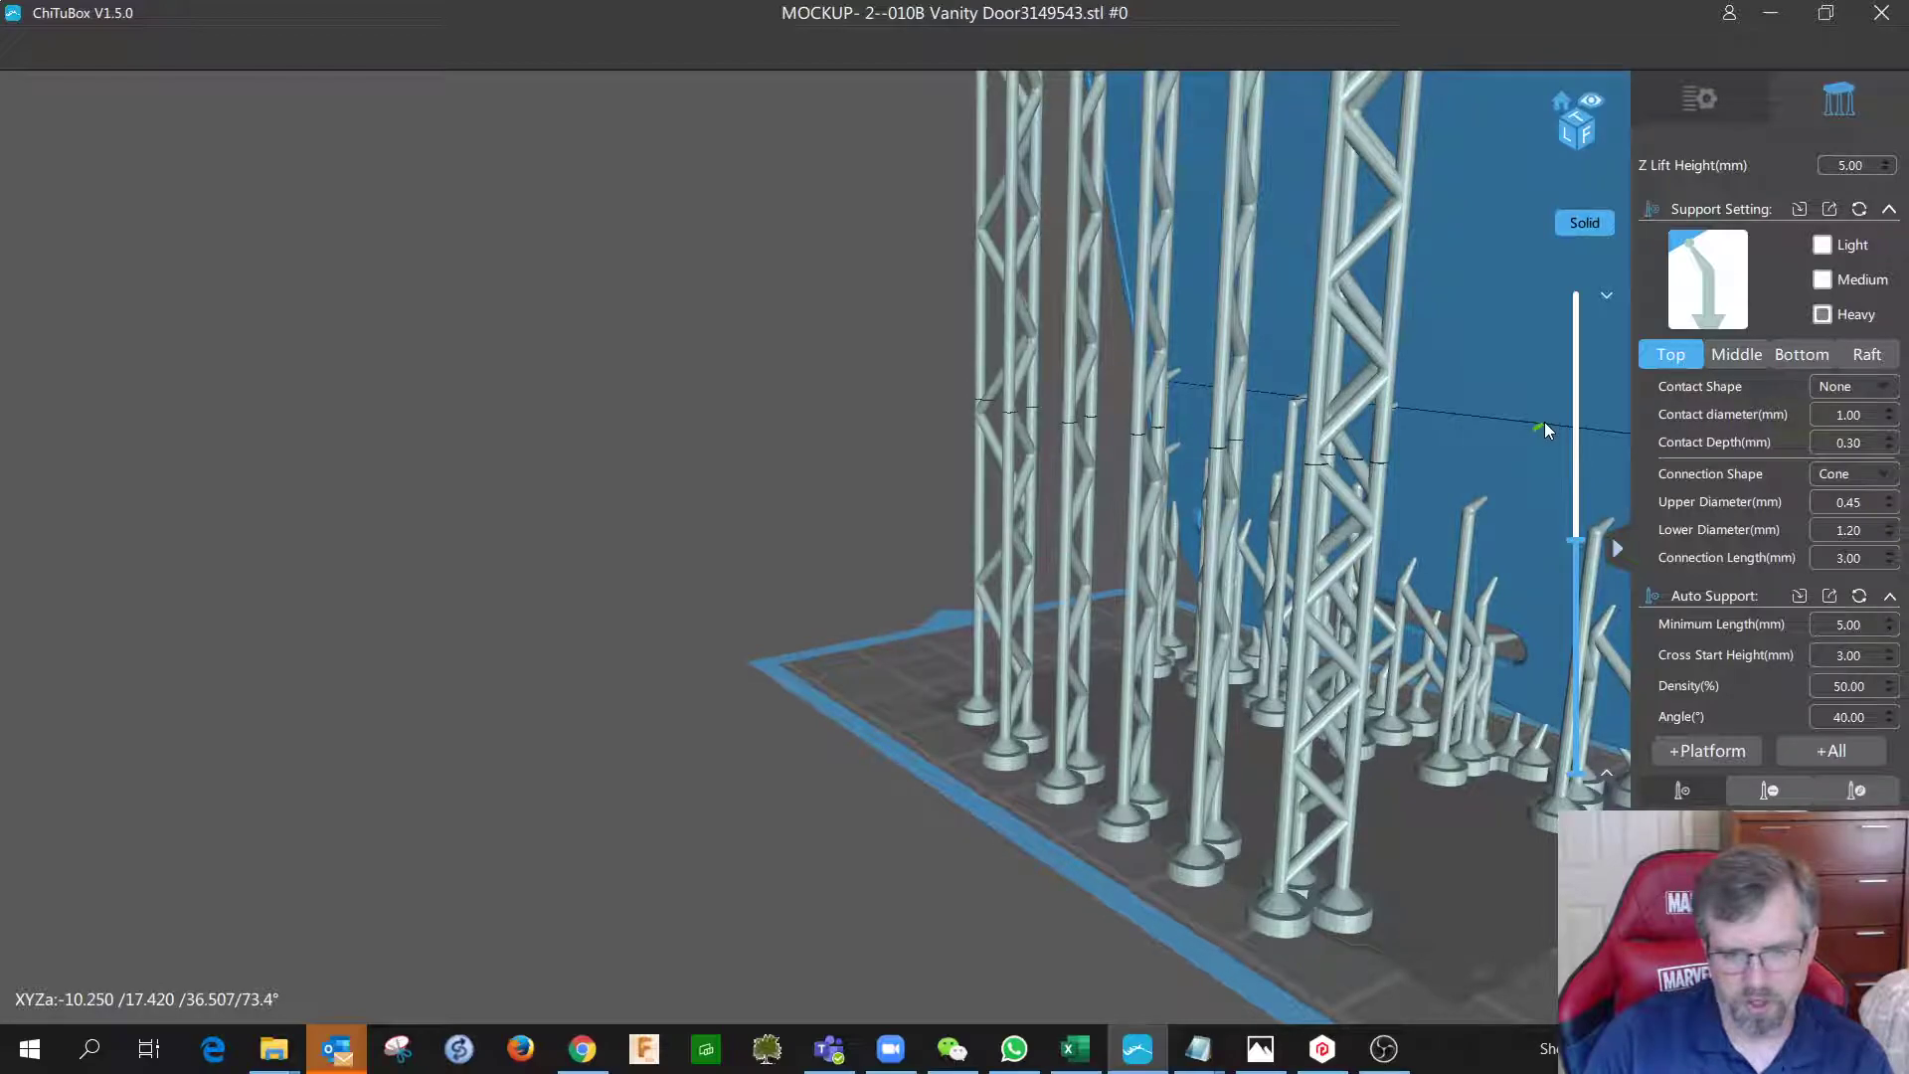
{"action": "left_click", "coordinate": [1543, 424]}
{"action": "right_click_drag", "start_coordinate": [1512, 425], "coordinate": [1422, 434]}
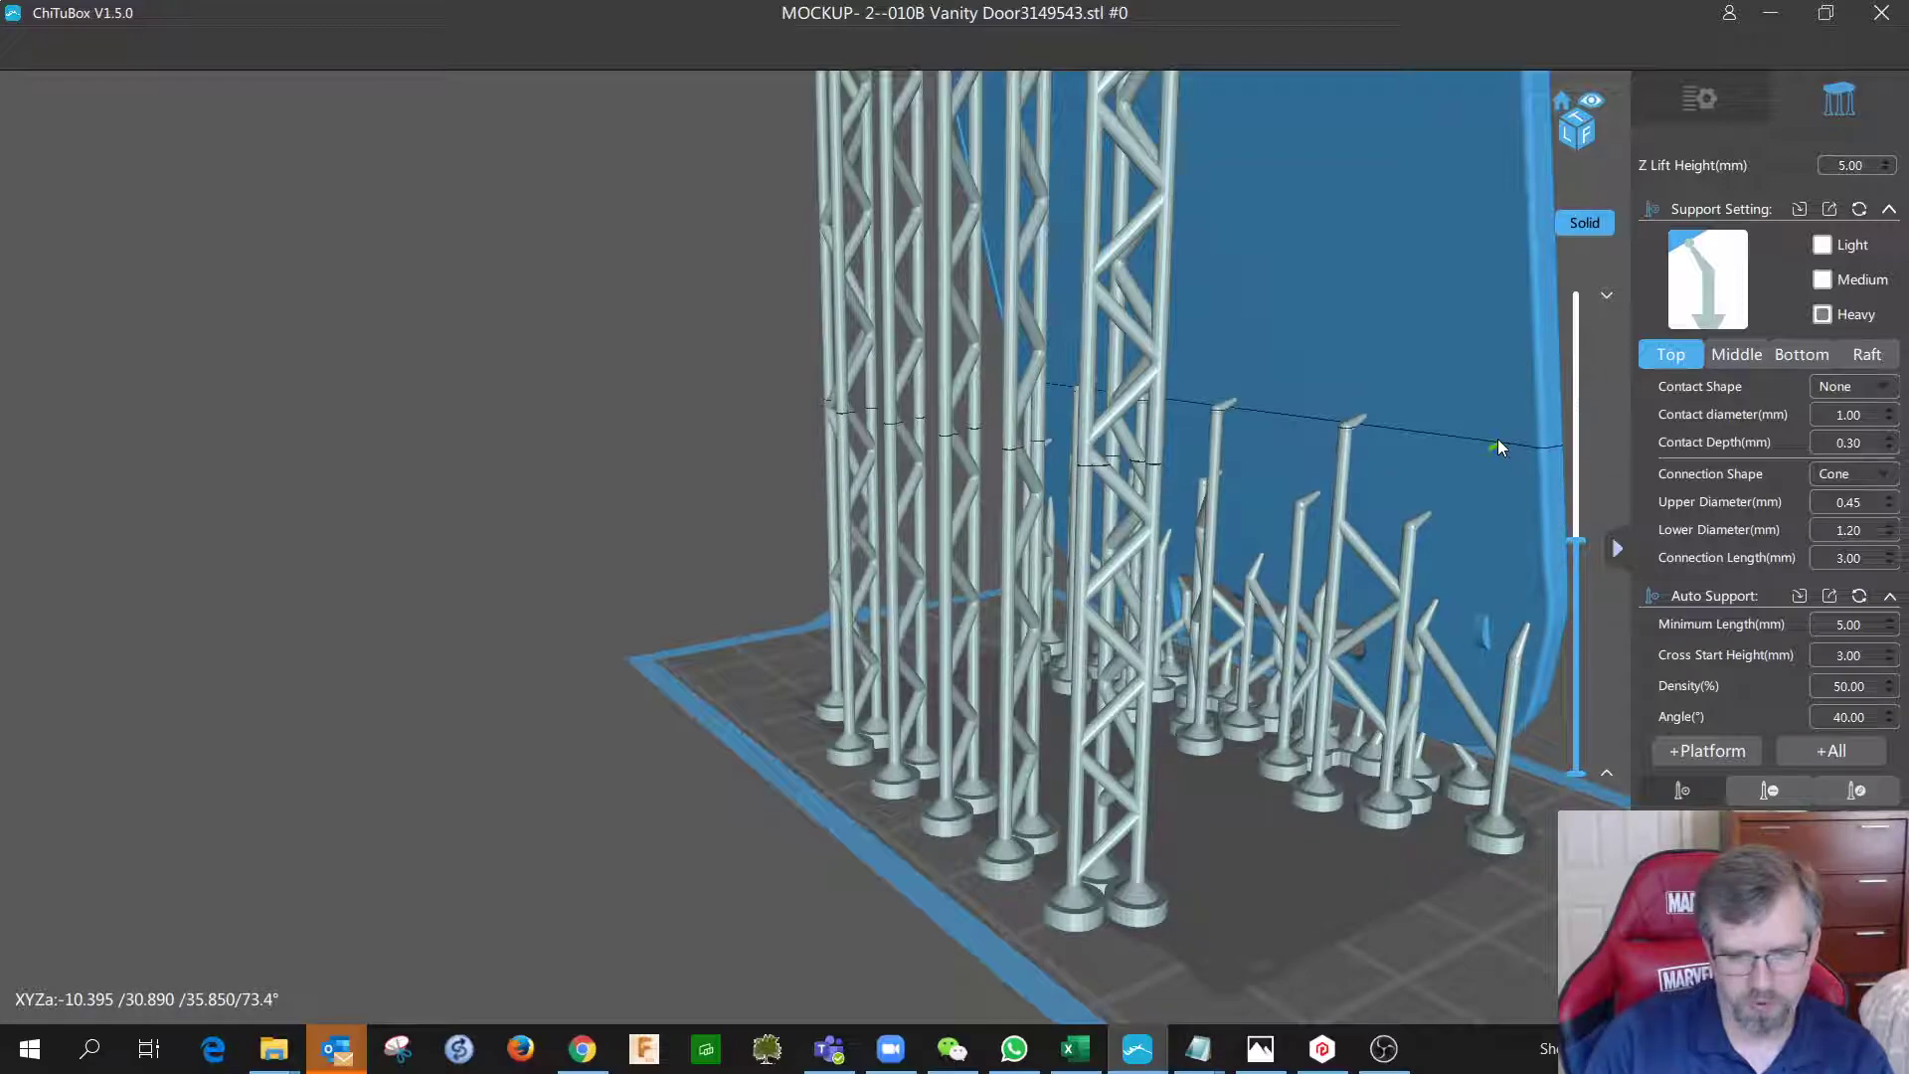
{"action": "right_click_drag", "start_coordinate": [1479, 467], "coordinate": [1458, 454]}
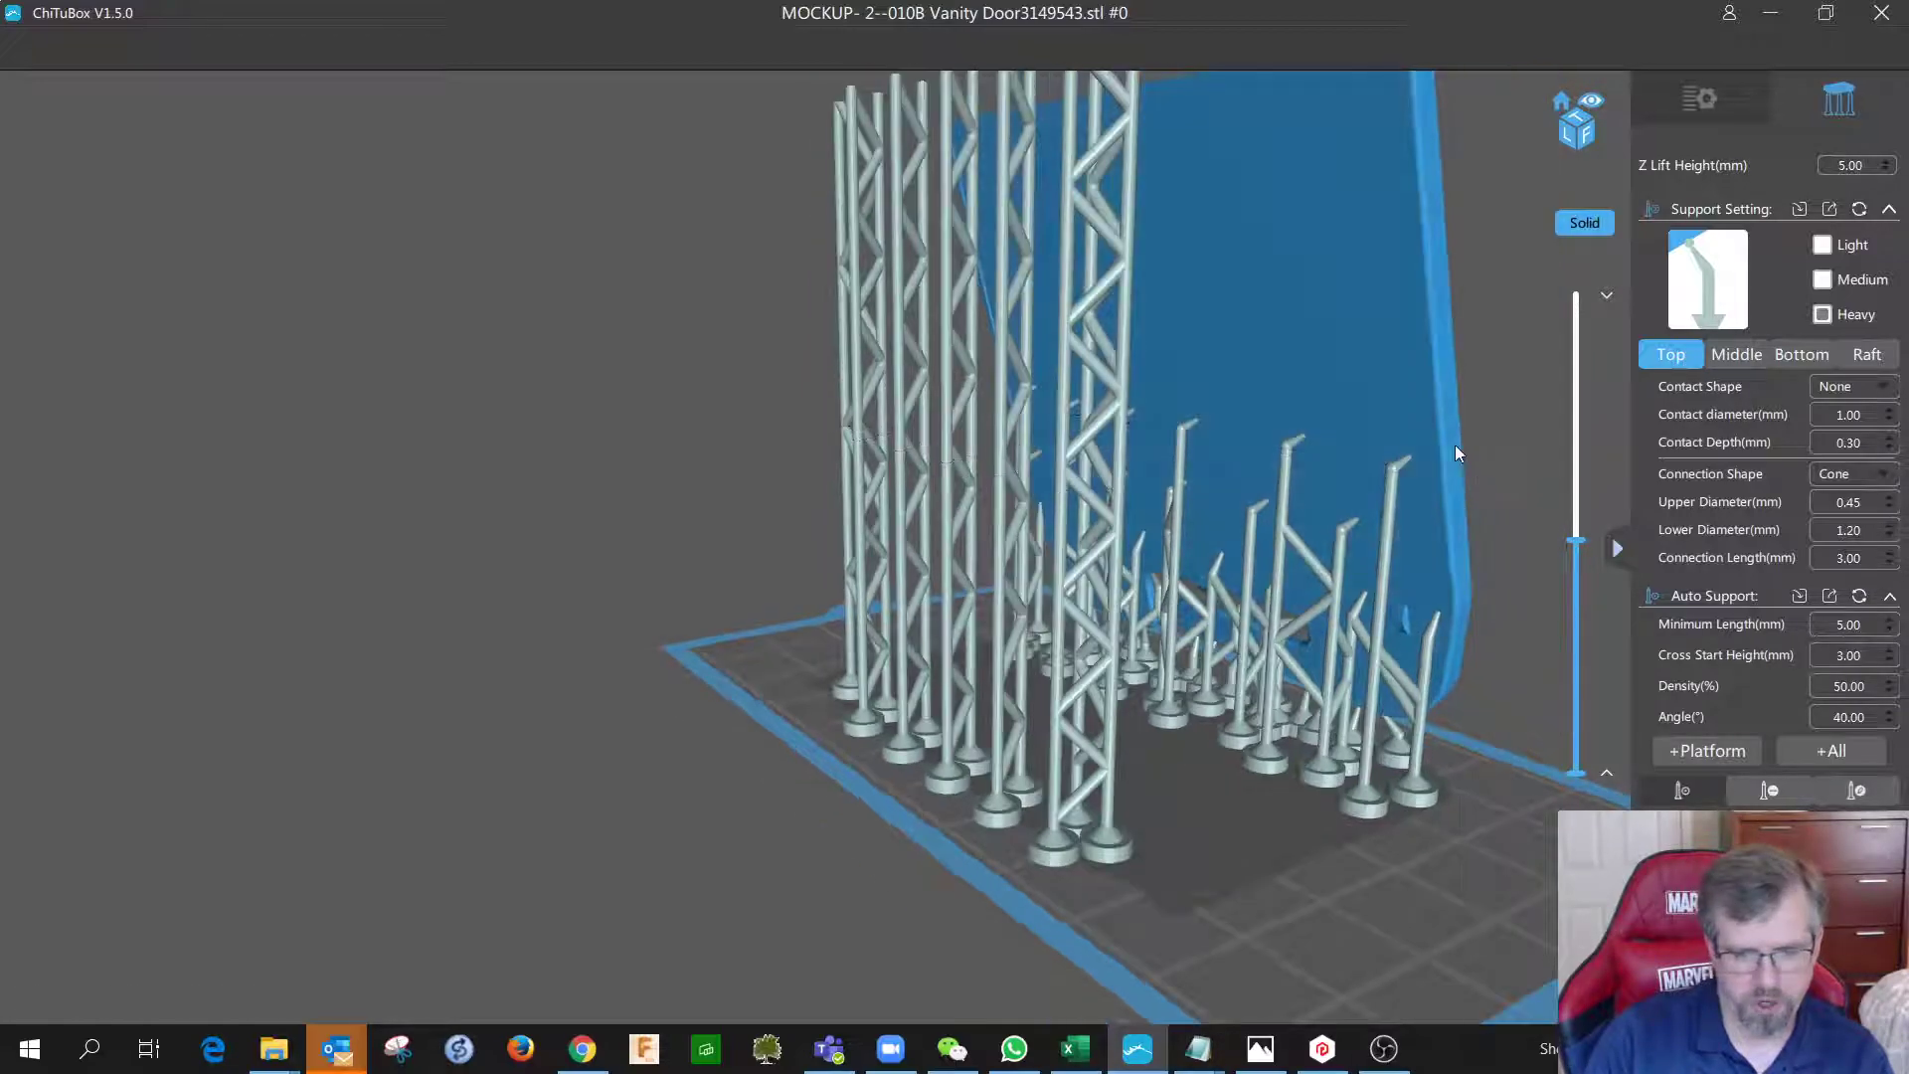
Place another six heavy supports across the full width of the door's back face, about 46 mm up.
{"action": "left_click", "coordinate": [1350, 354]}
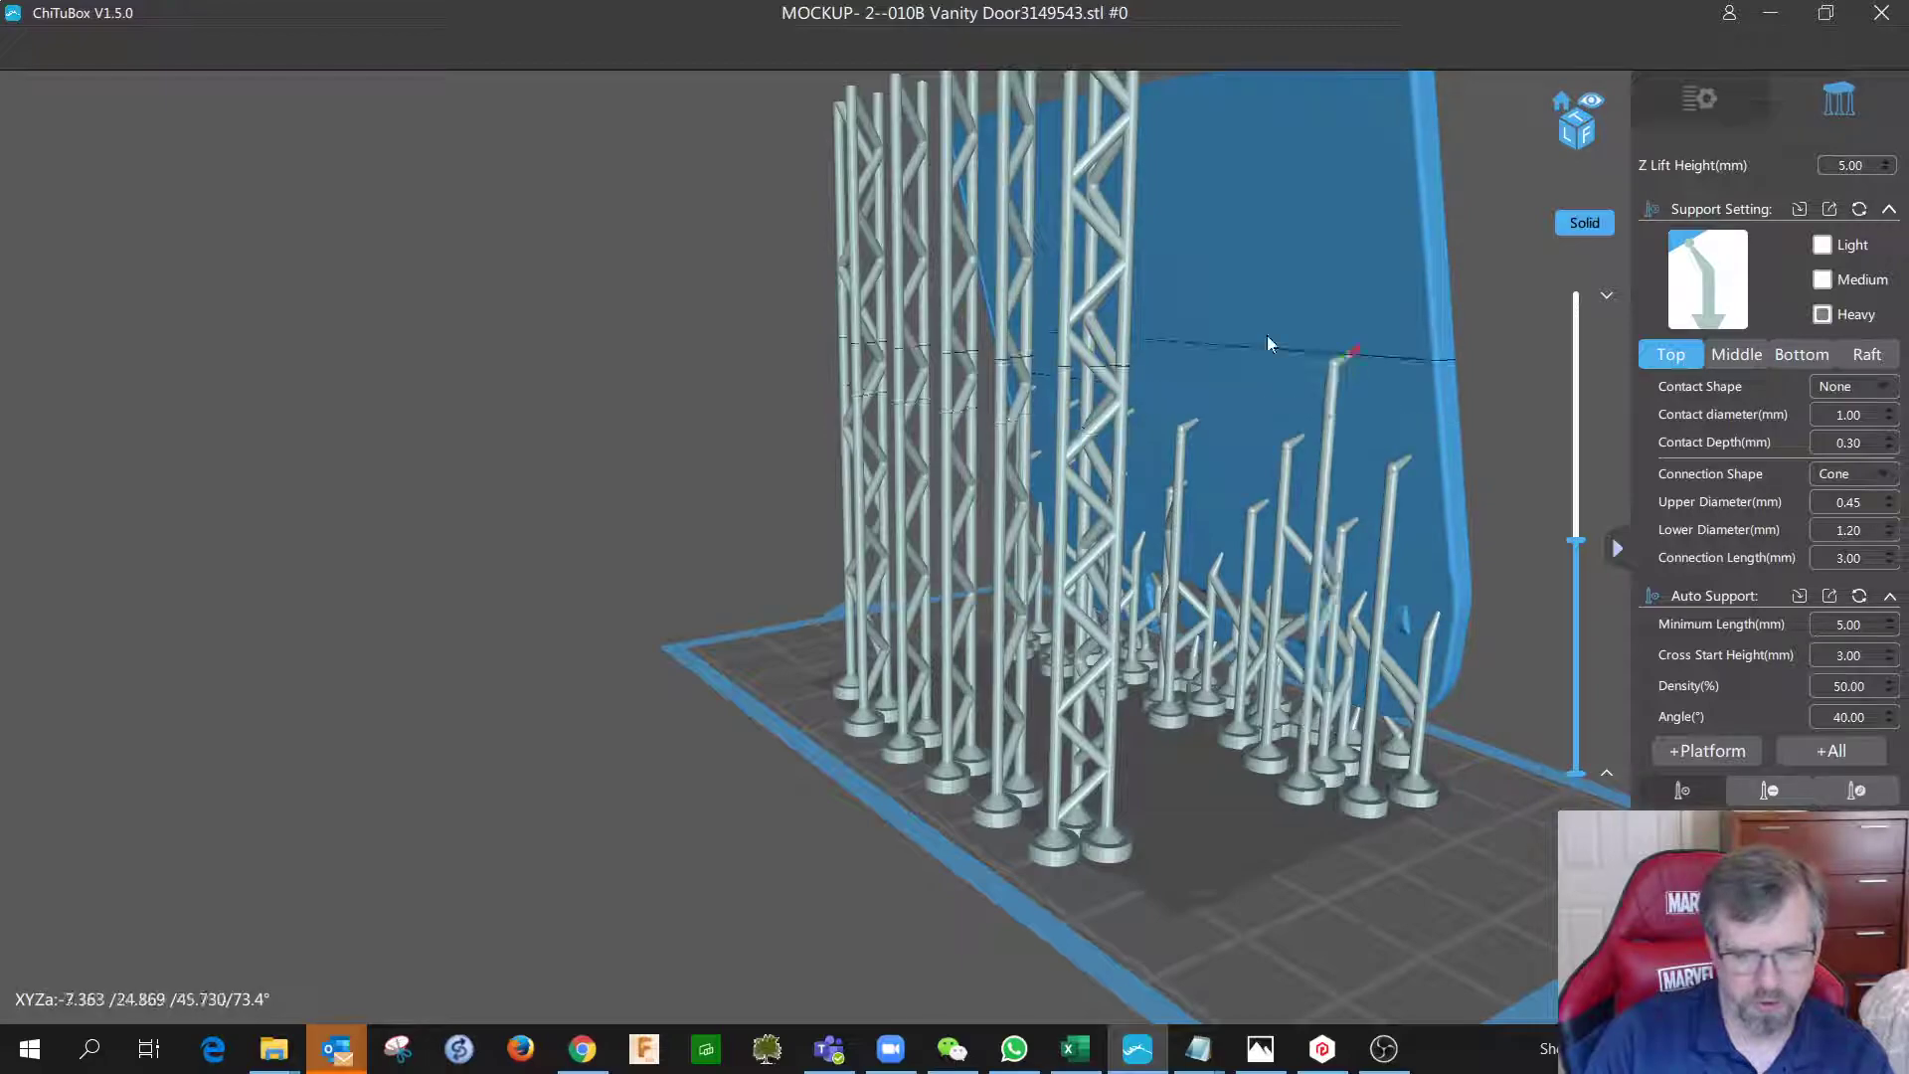
{"action": "left_click", "coordinate": [1249, 338]}
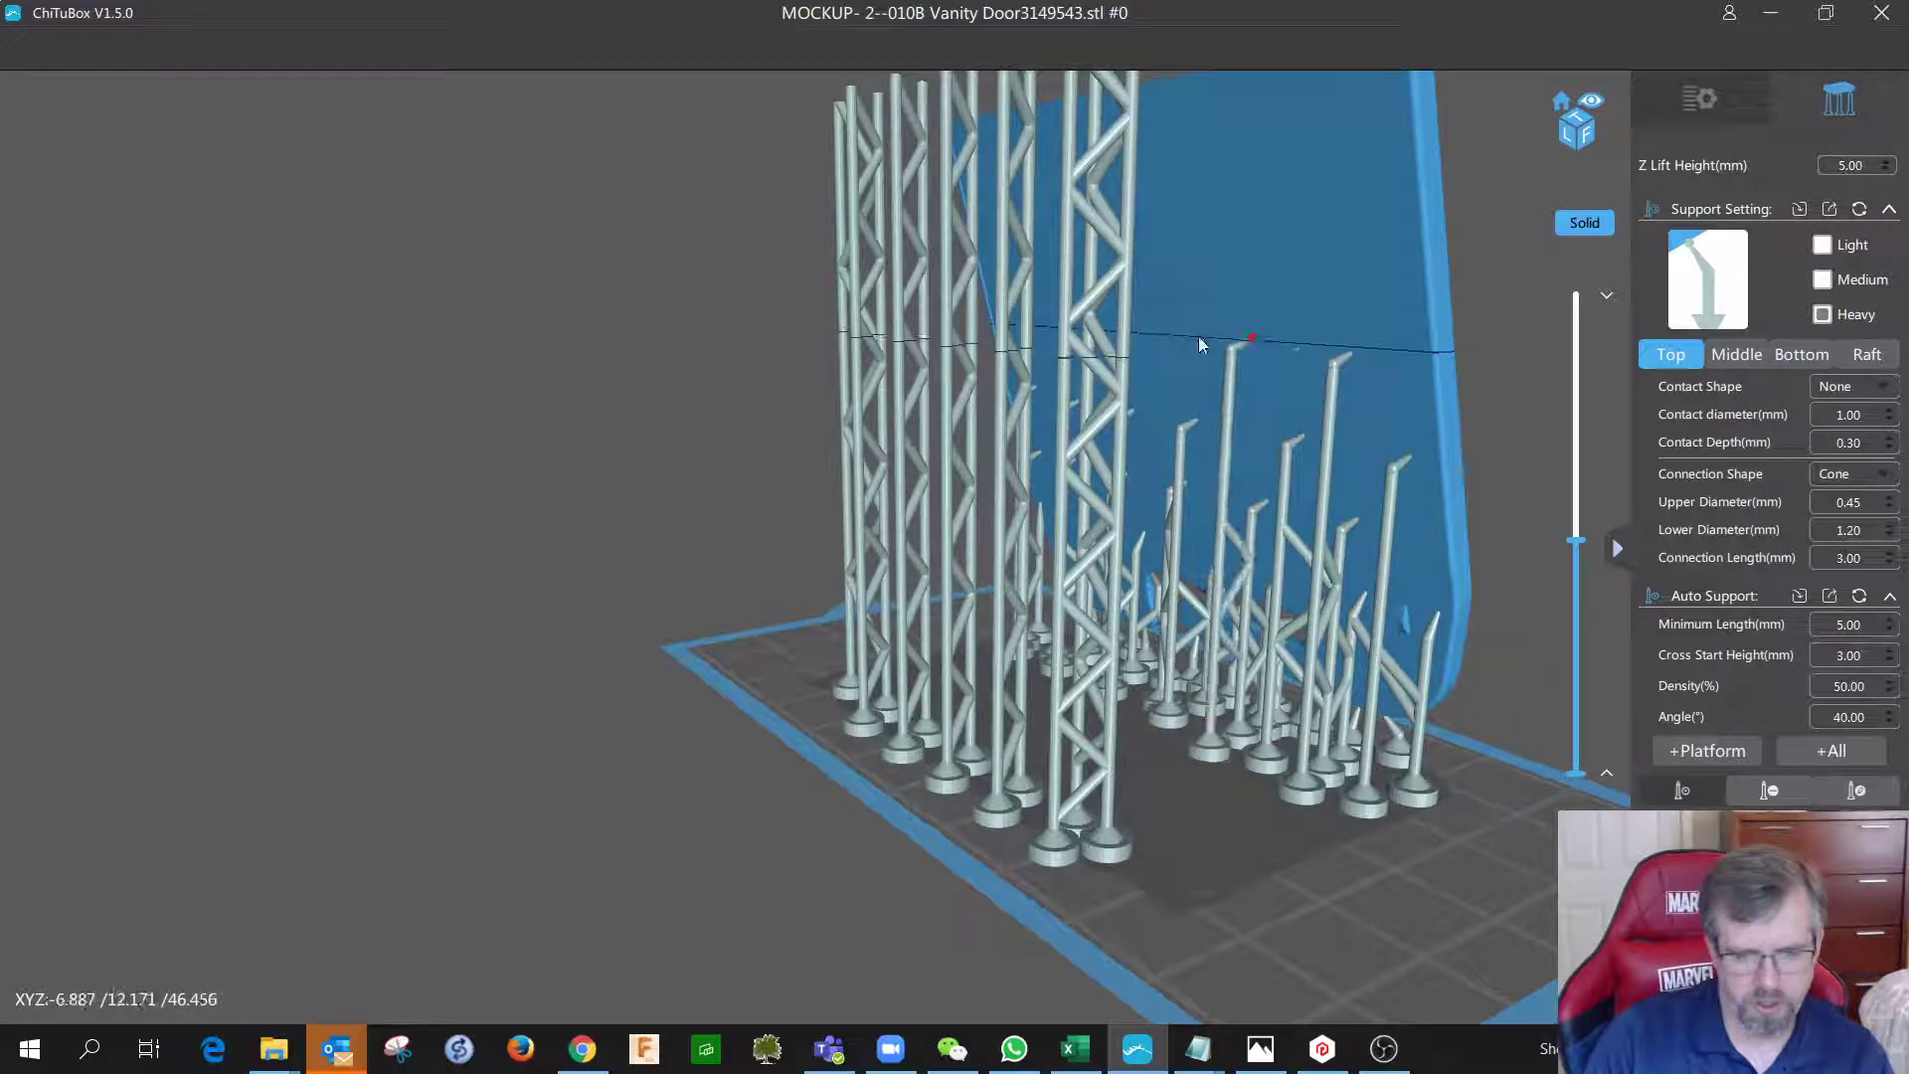
{"action": "left_click", "coordinate": [1161, 338]}
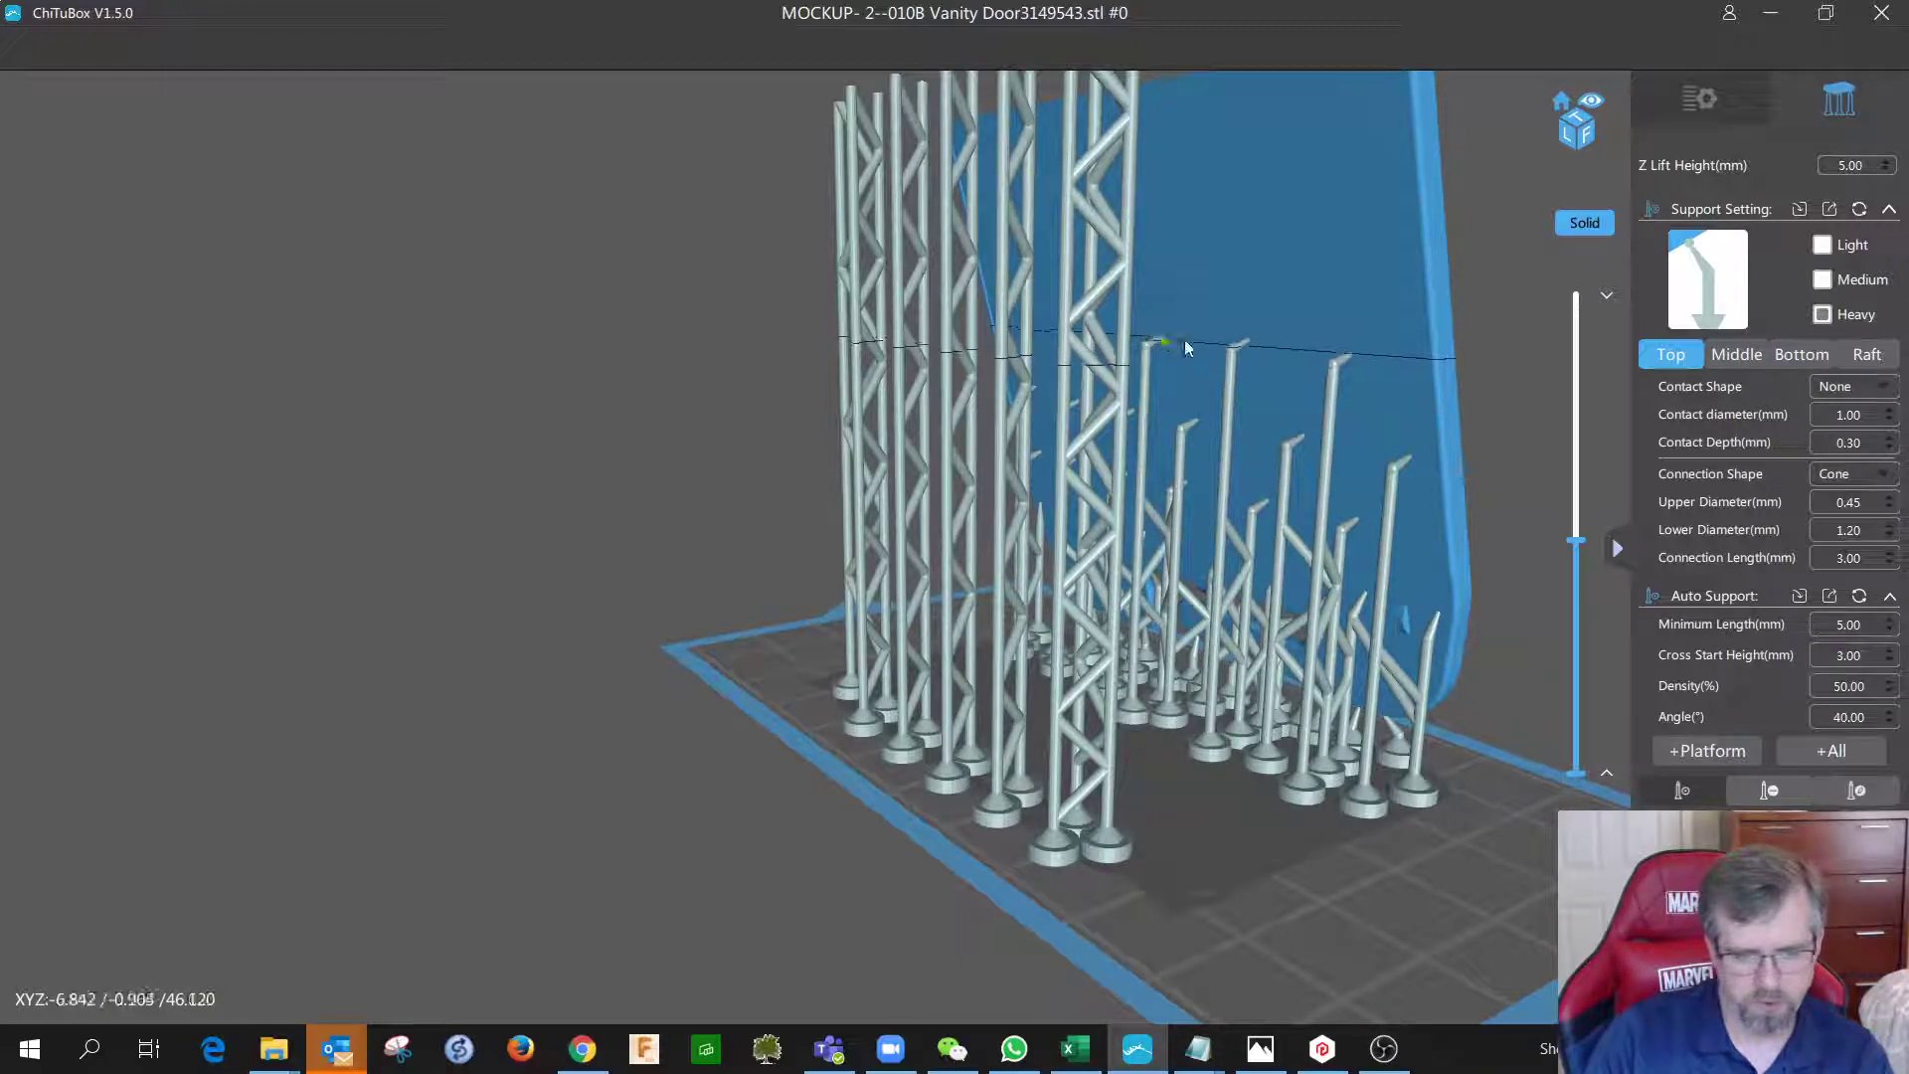
{"action": "right_click_drag", "start_coordinate": [1185, 339], "coordinate": [1351, 355]}
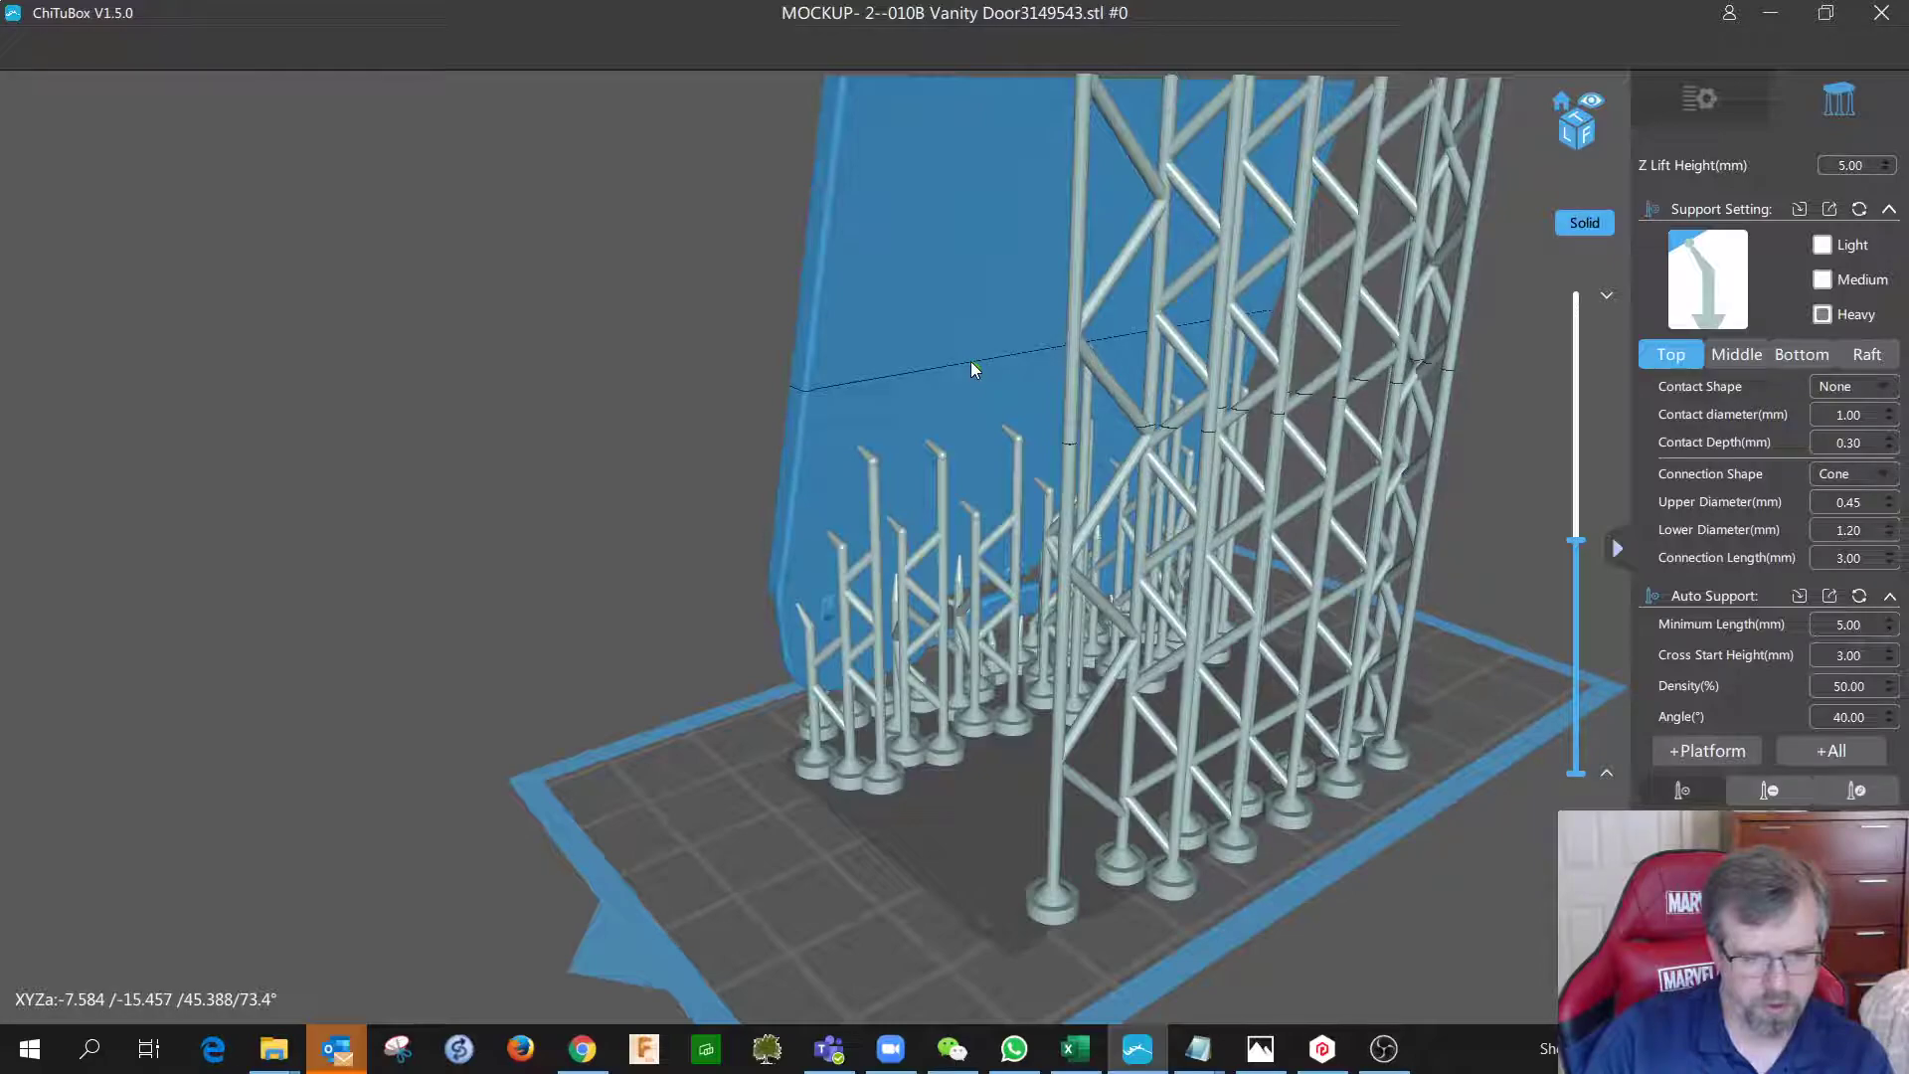
{"action": "left_click", "coordinate": [973, 369]}
{"action": "left_click", "coordinate": [891, 370]}
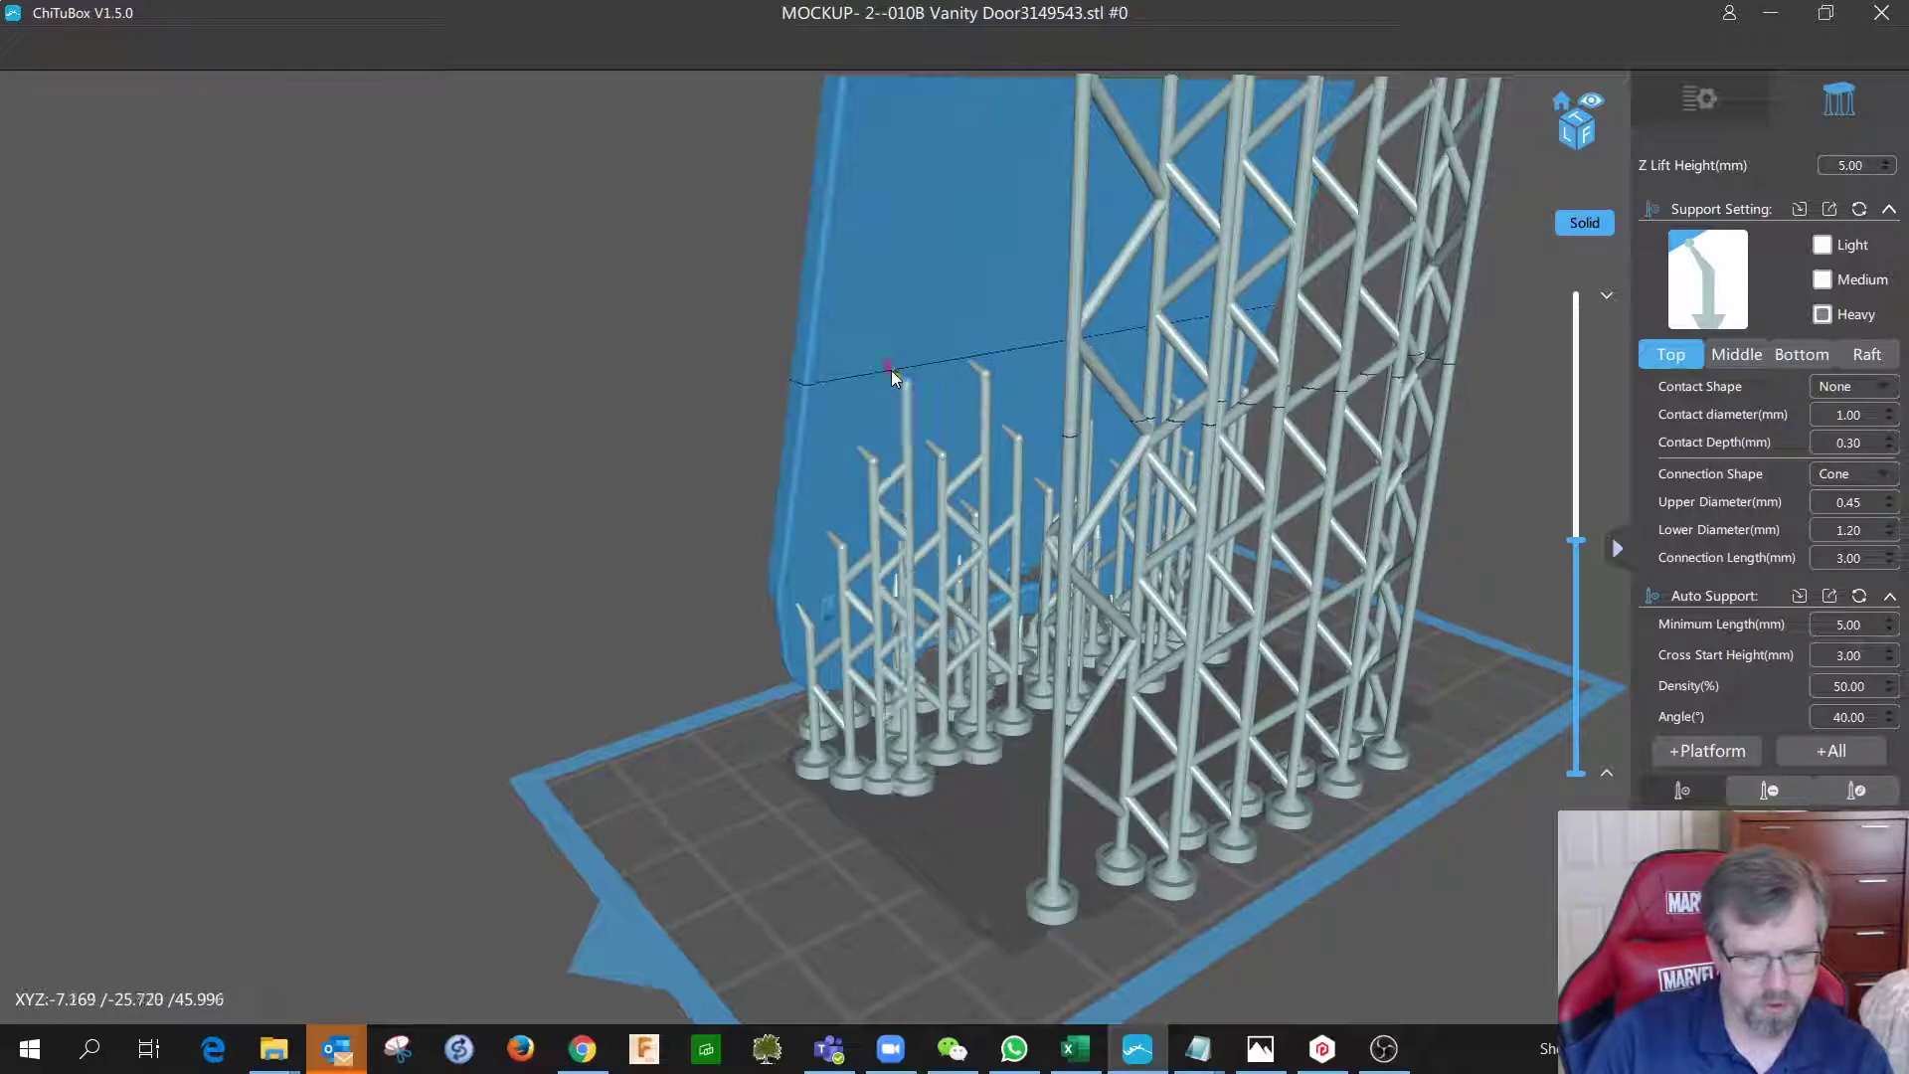
{"action": "left_click", "coordinate": [826, 379]}
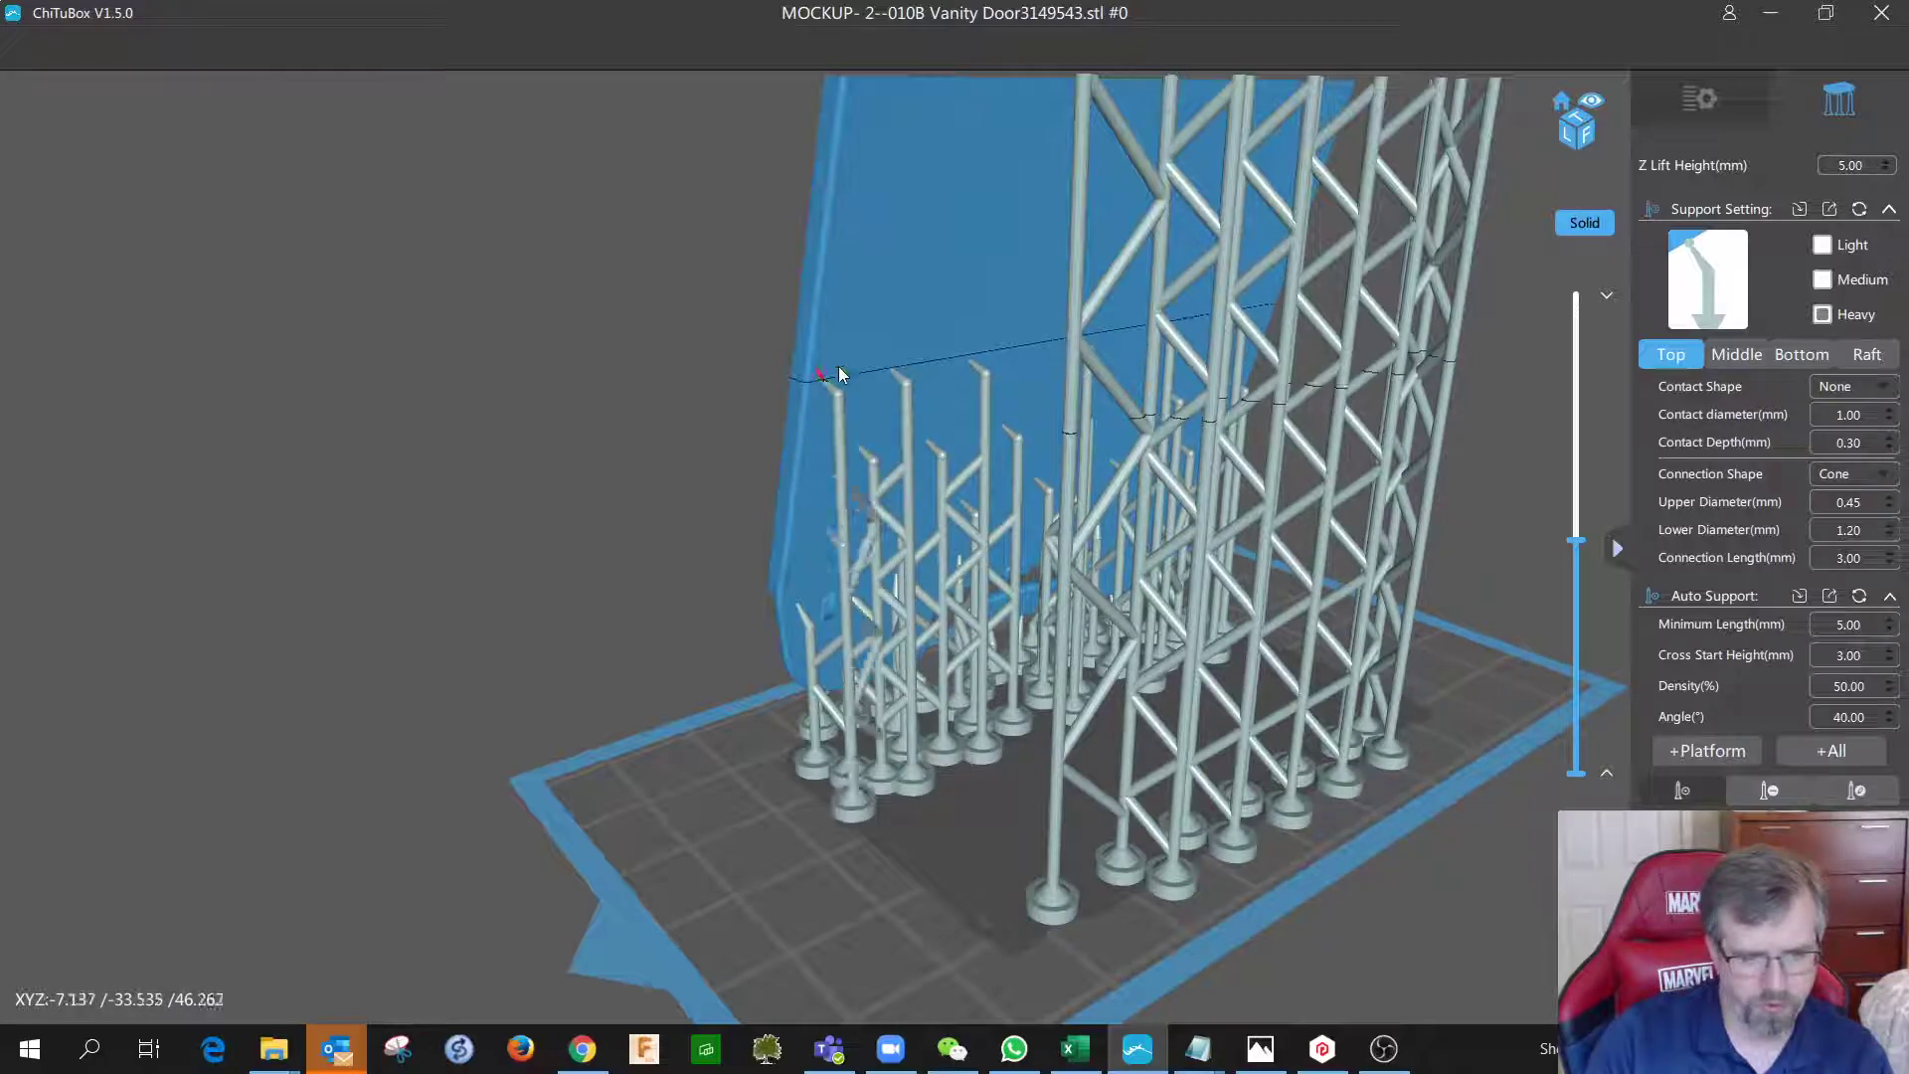
Add a higher row of six heavy supports across the door's back face, about 54 mm up.
{"action": "left_click", "coordinate": [877, 281]}
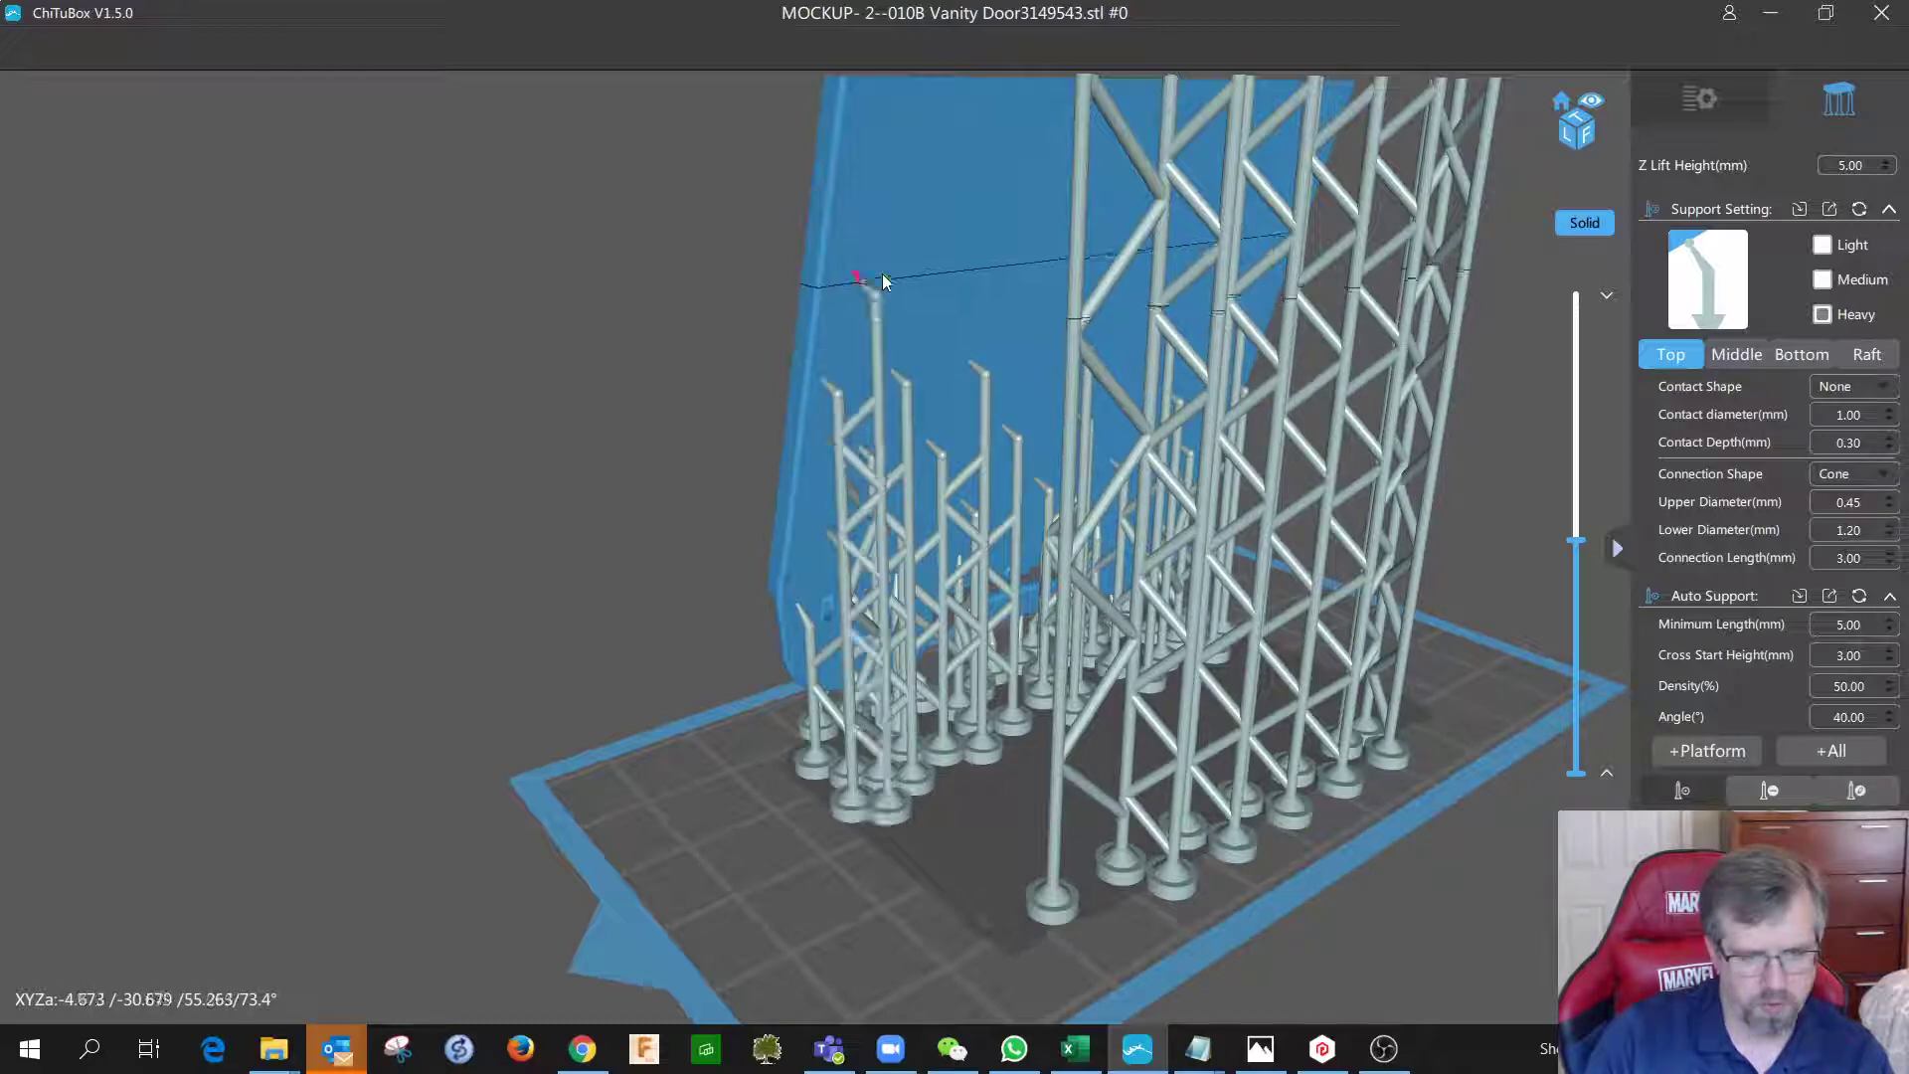
{"action": "left_click", "coordinate": [935, 275]}
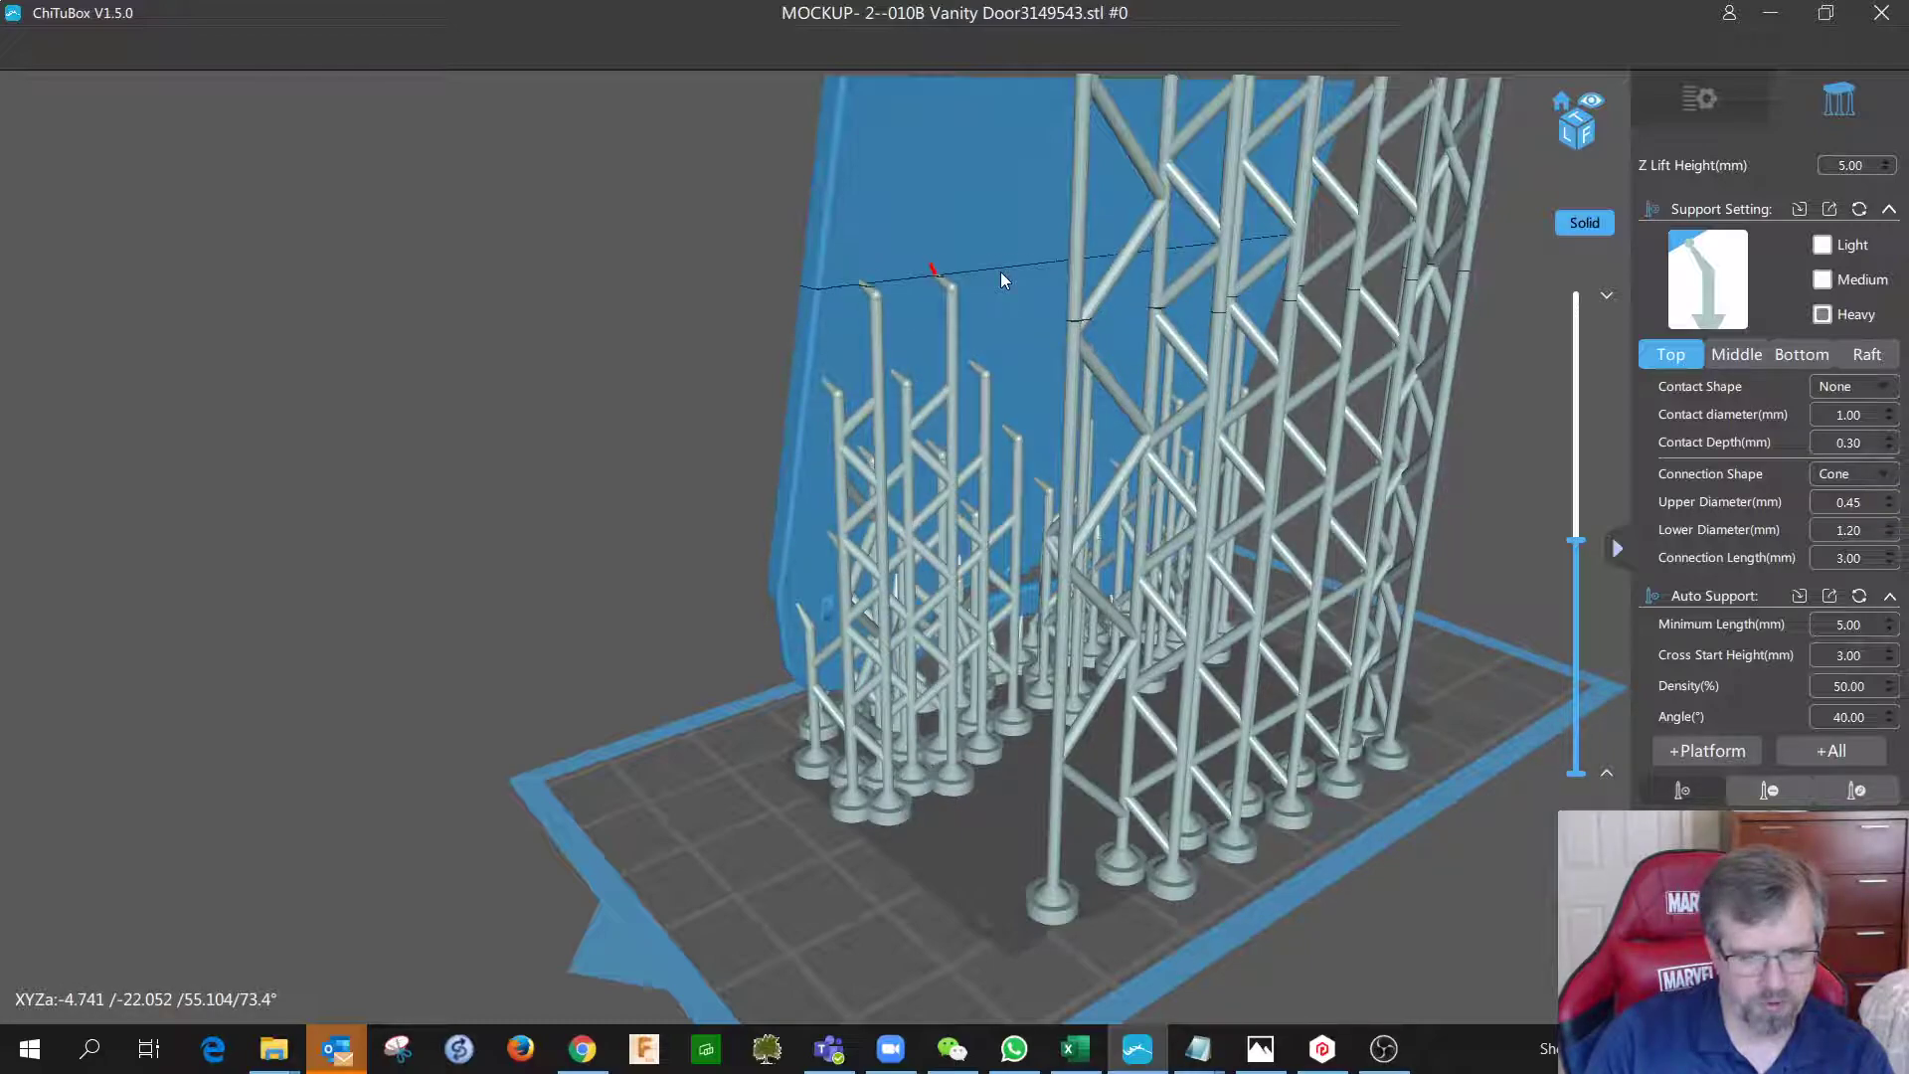
{"action": "left_click", "coordinate": [1028, 269]}
{"action": "right_click_drag", "start_coordinate": [957, 272], "coordinate": [823, 287]}
{"action": "left_click", "coordinate": [1229, 310]}
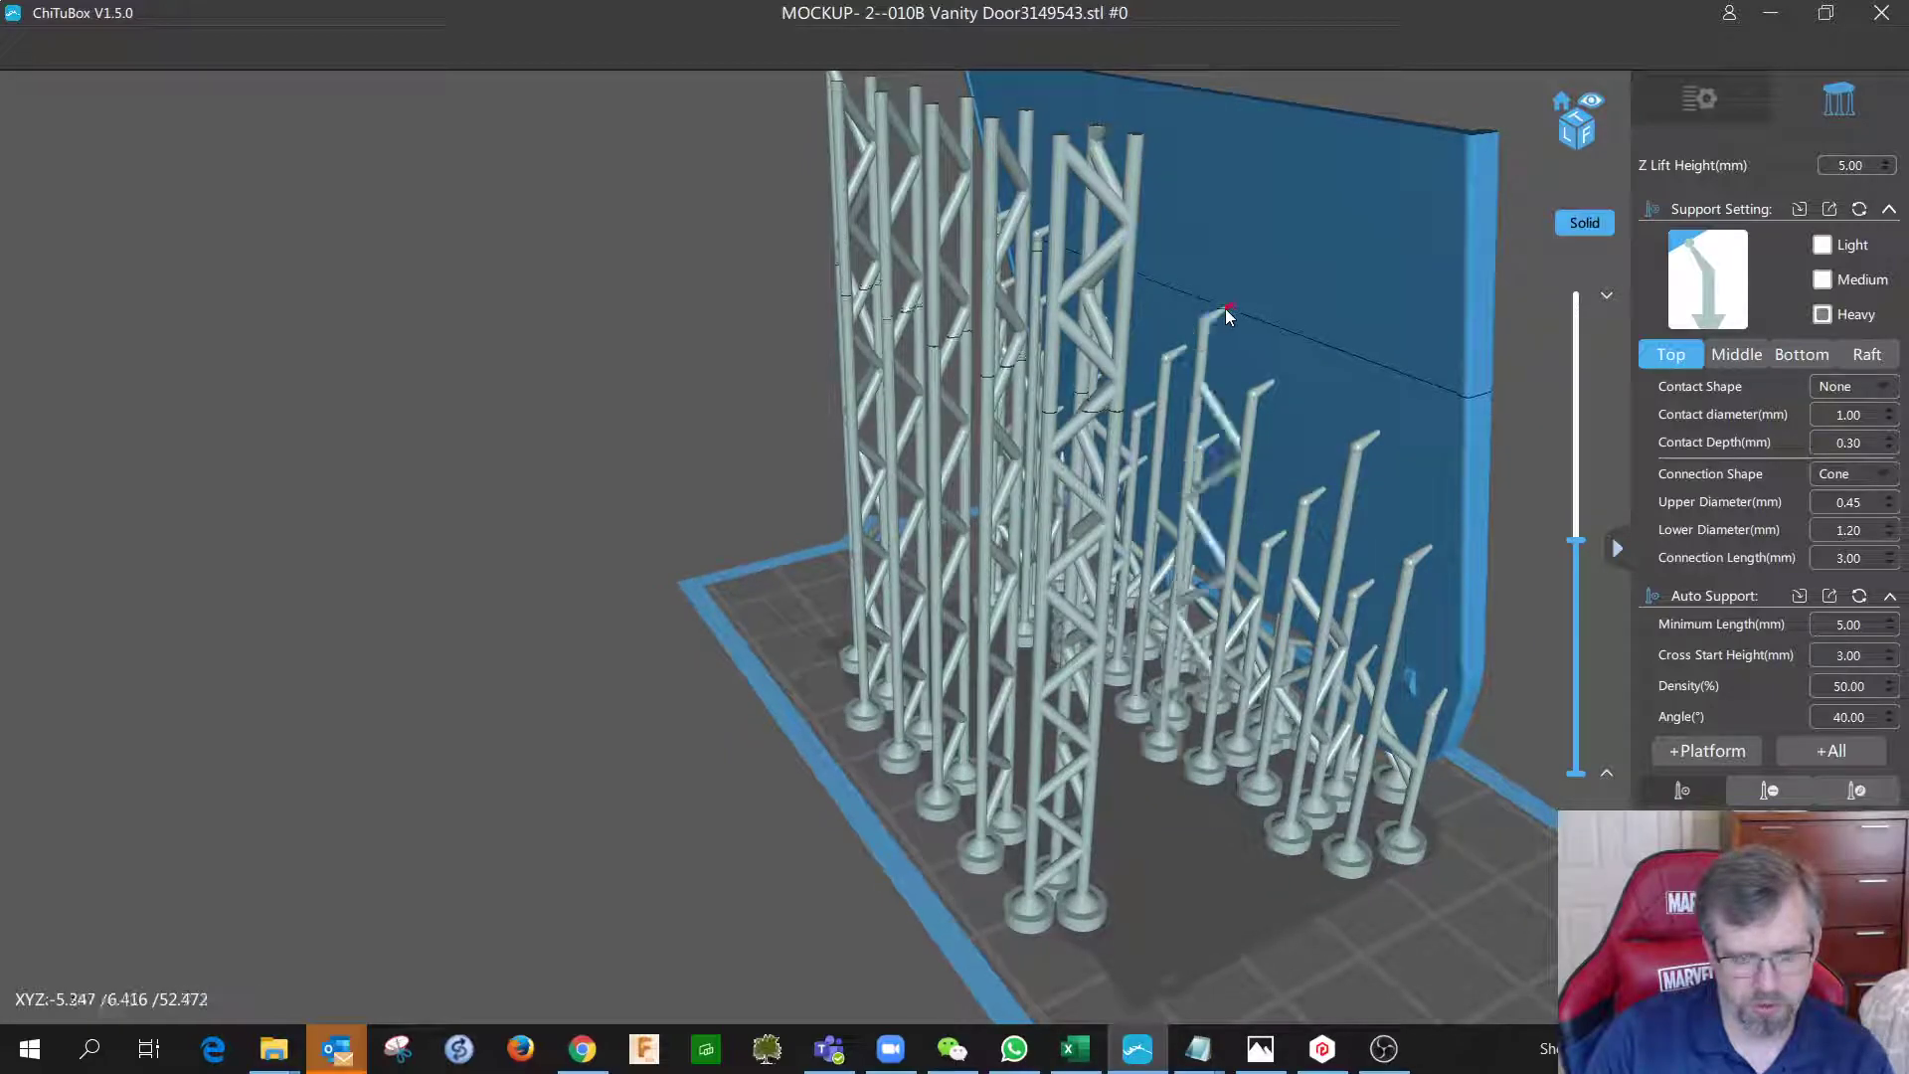
{"action": "left_click", "coordinate": [1328, 335]}
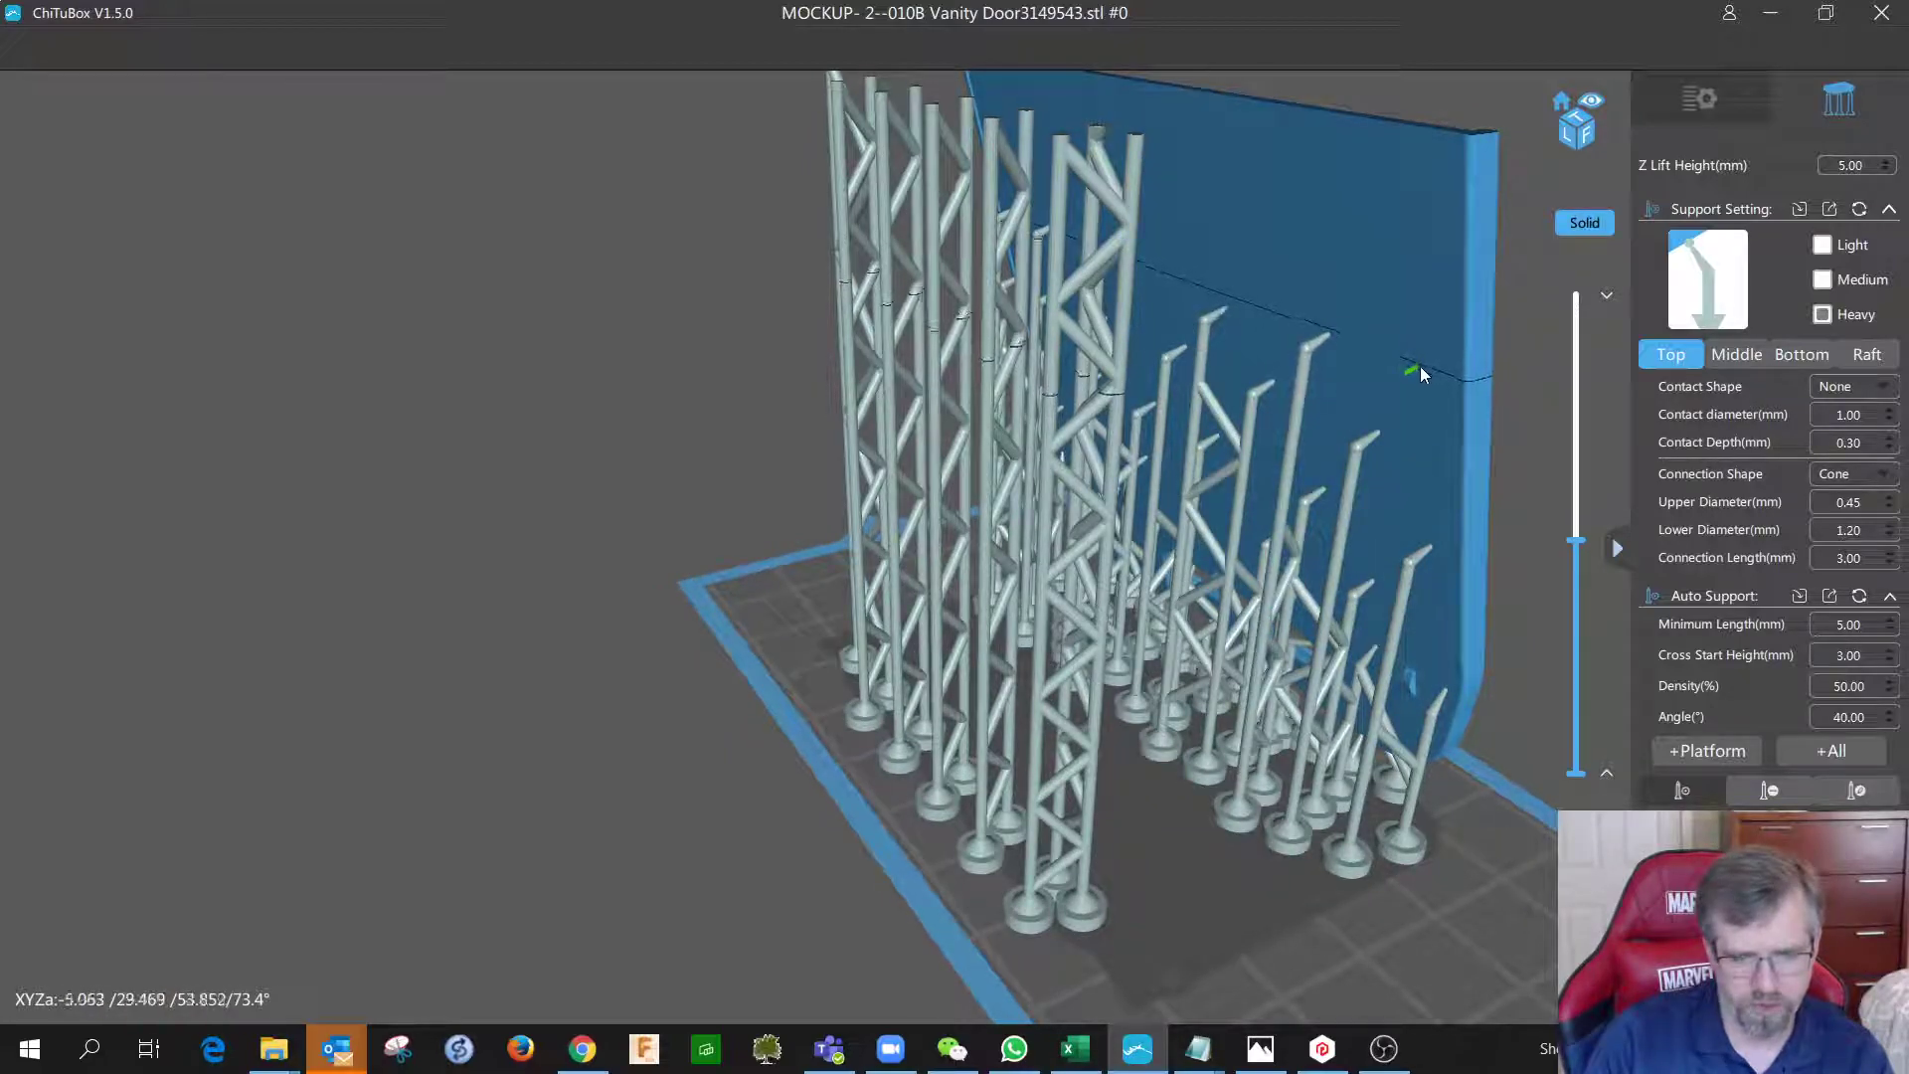
{"action": "left_click", "coordinate": [1421, 367]}
Start a further row on the door's back face with two heavy supports, about 61 mm up.
{"action": "left_click", "coordinate": [1379, 257]}
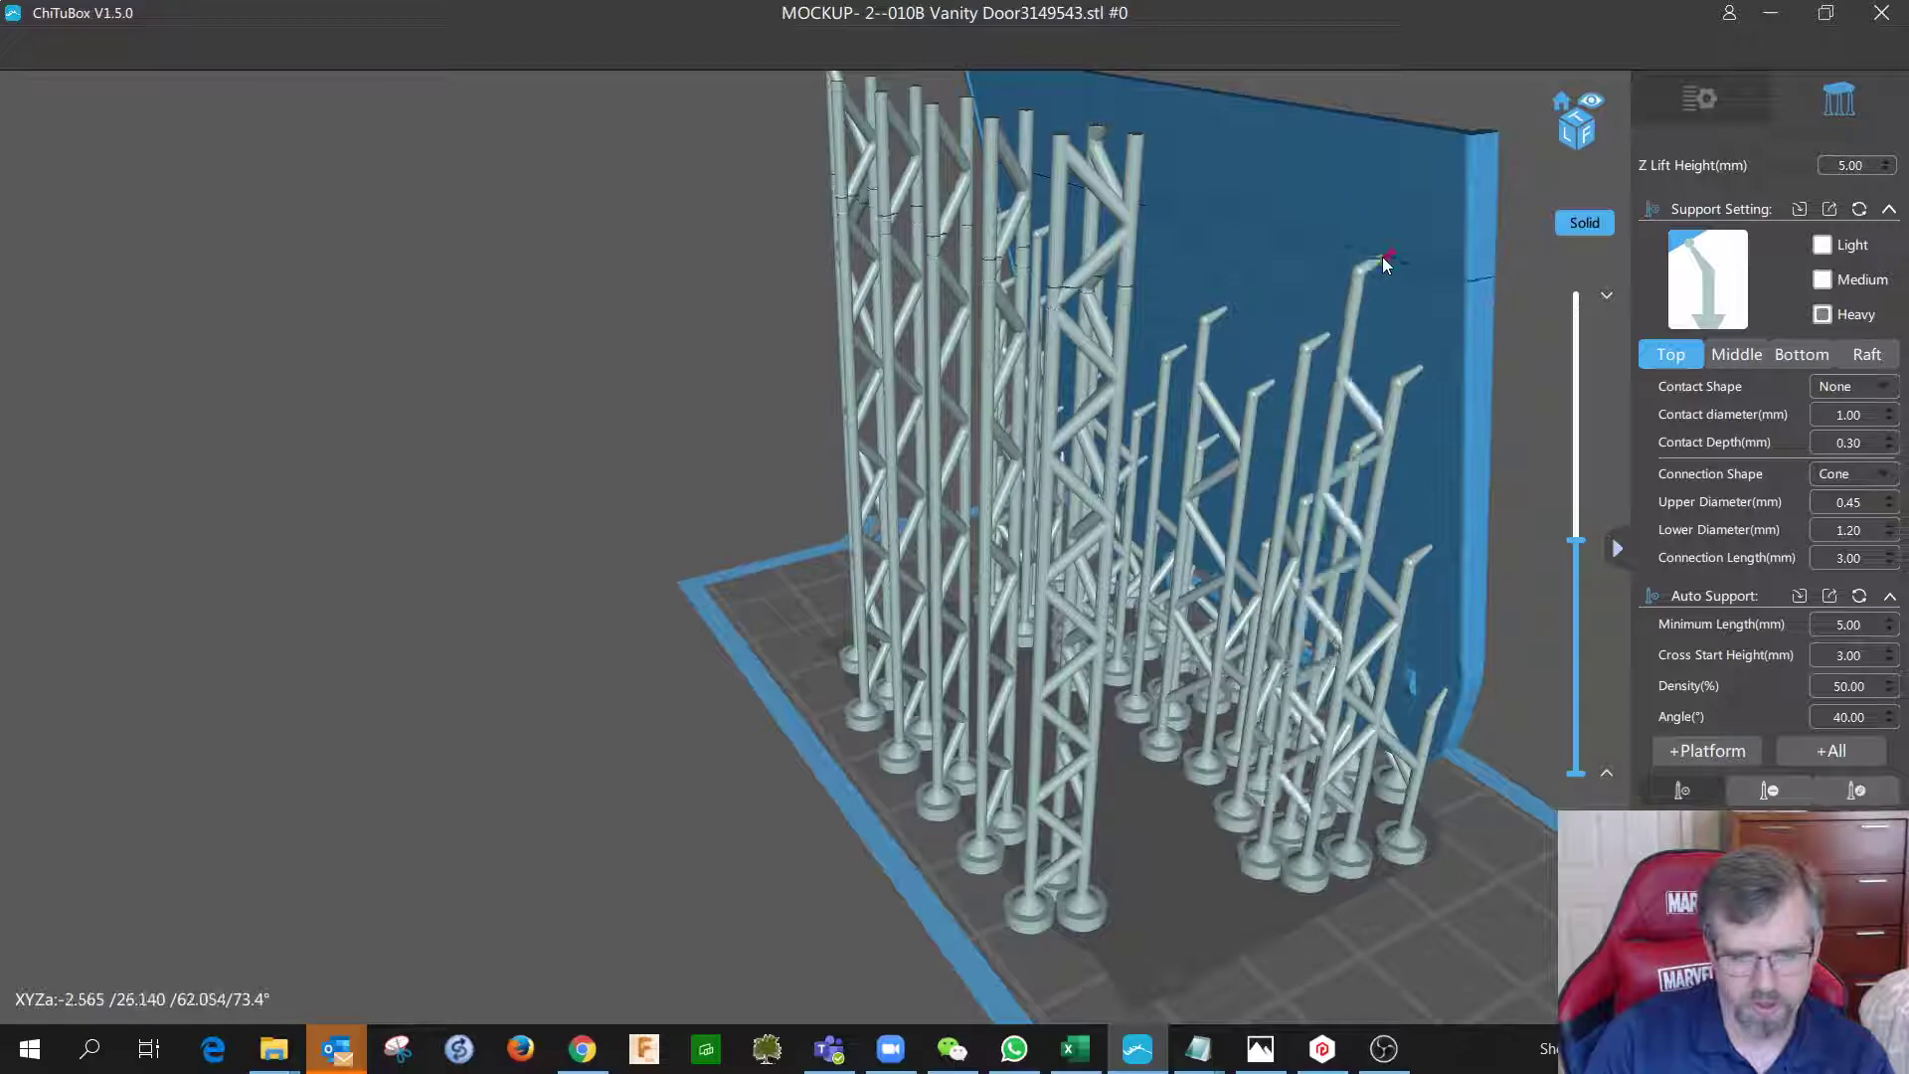
{"action": "left_click", "coordinate": [1283, 242]}
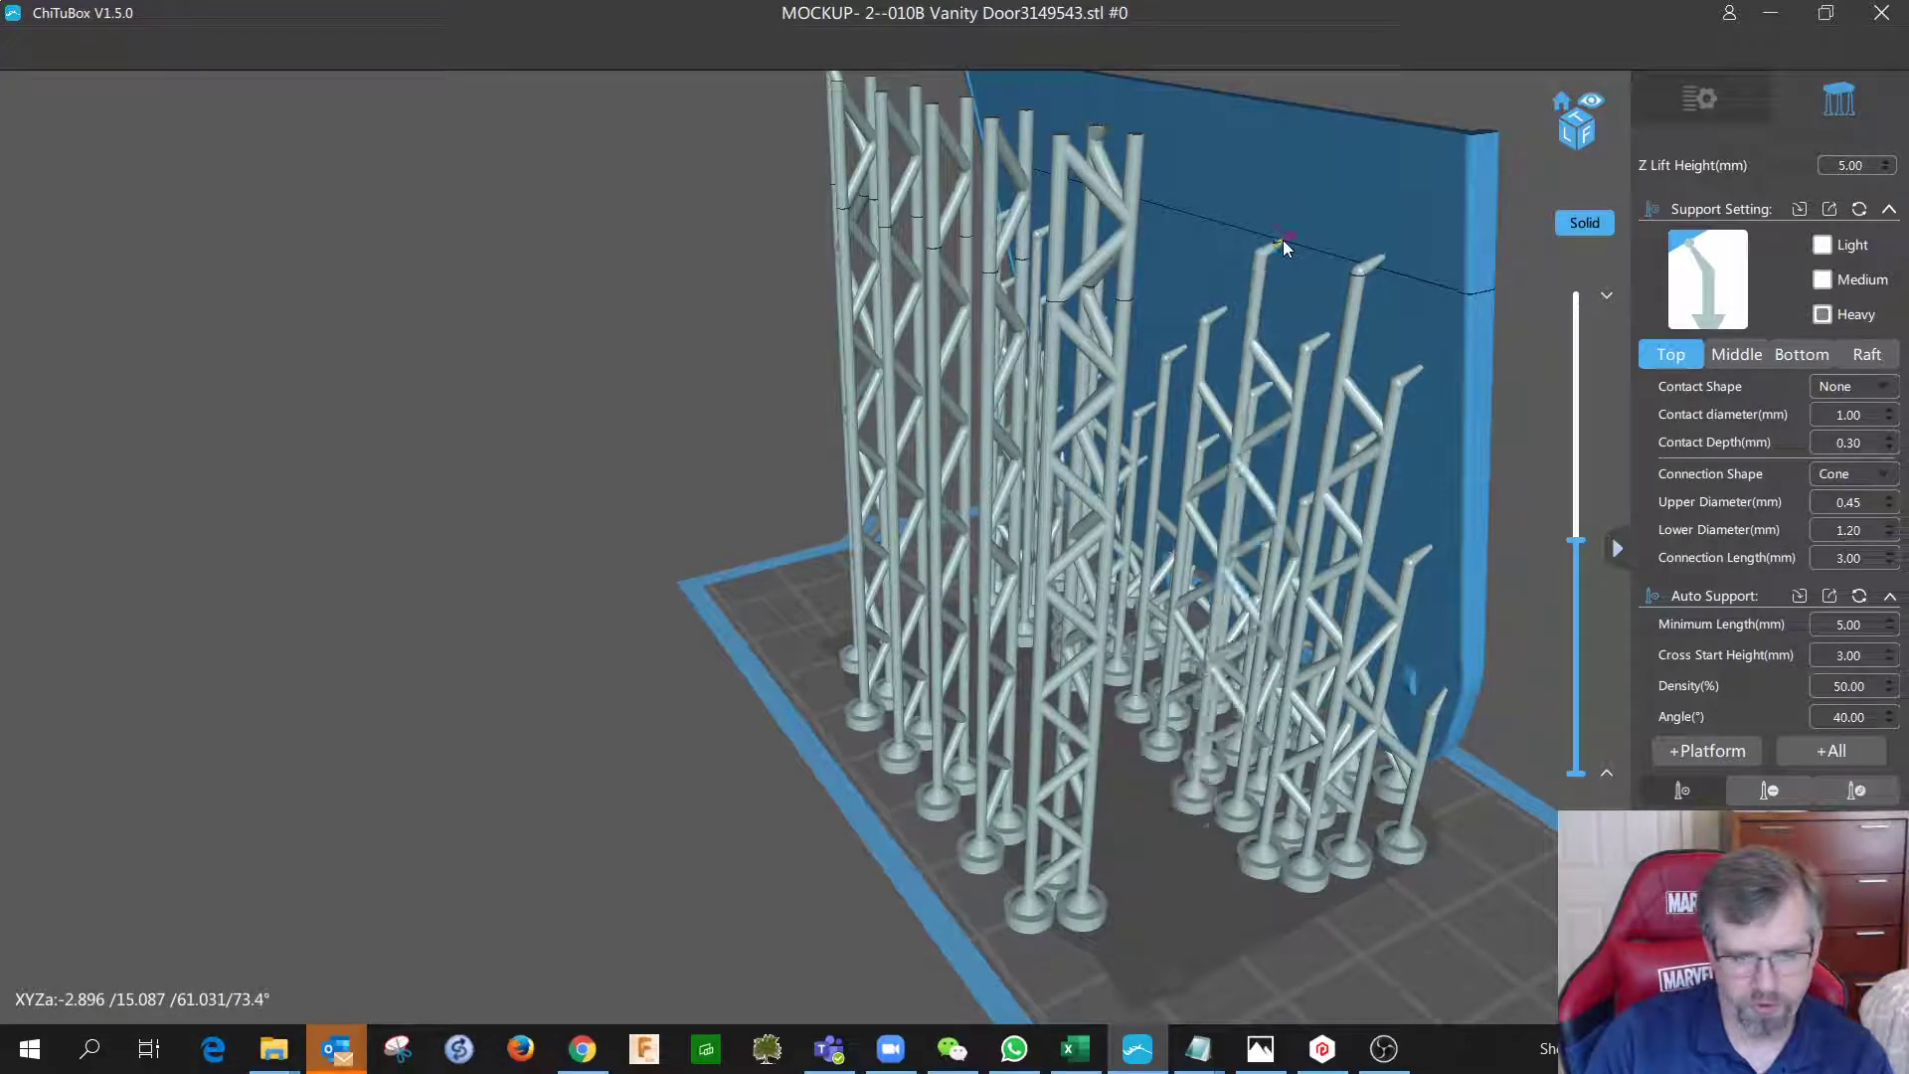
Add heavy supports in a row across the door panel's face at about Z 61 mm.
{"action": "left_click", "coordinate": [1179, 219]}
{"action": "right_click_drag", "start_coordinate": [1186, 235], "coordinate": [1086, 254]}
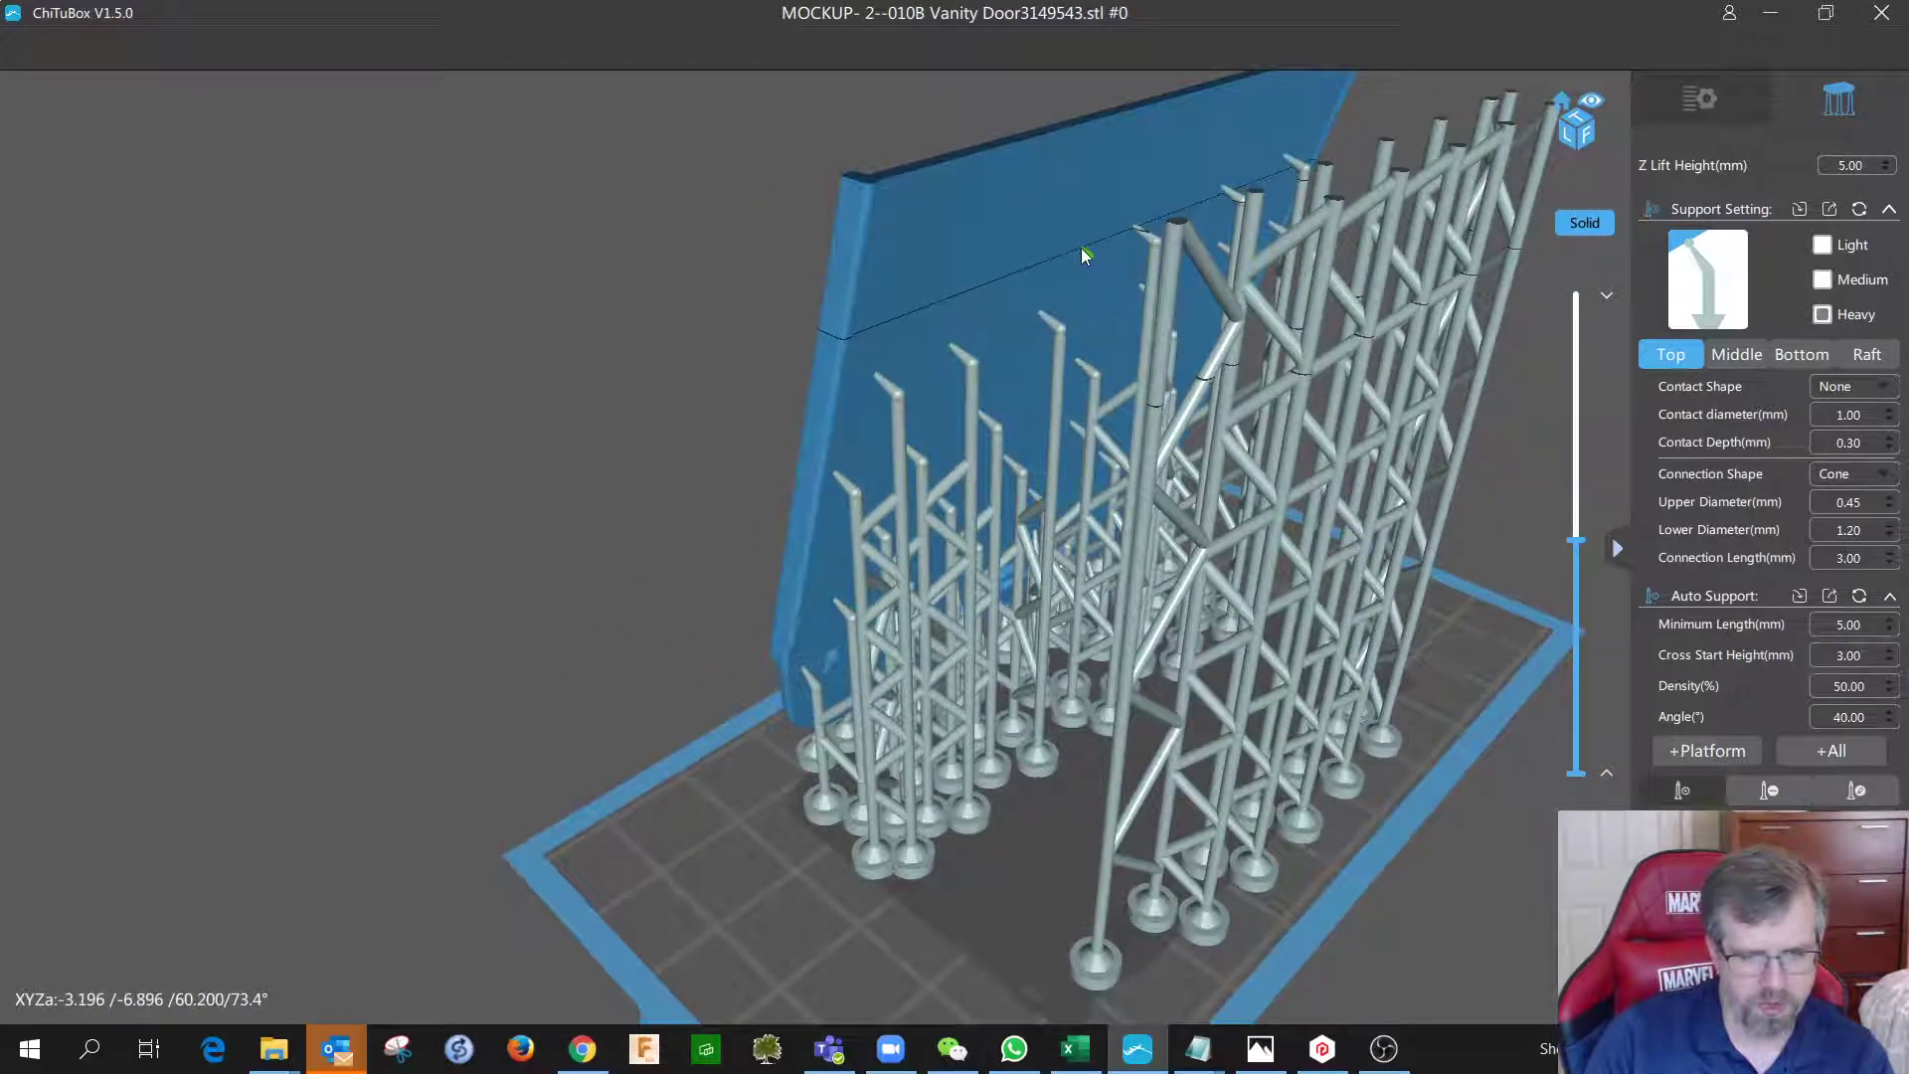
{"action": "left_click", "coordinate": [1000, 264]}
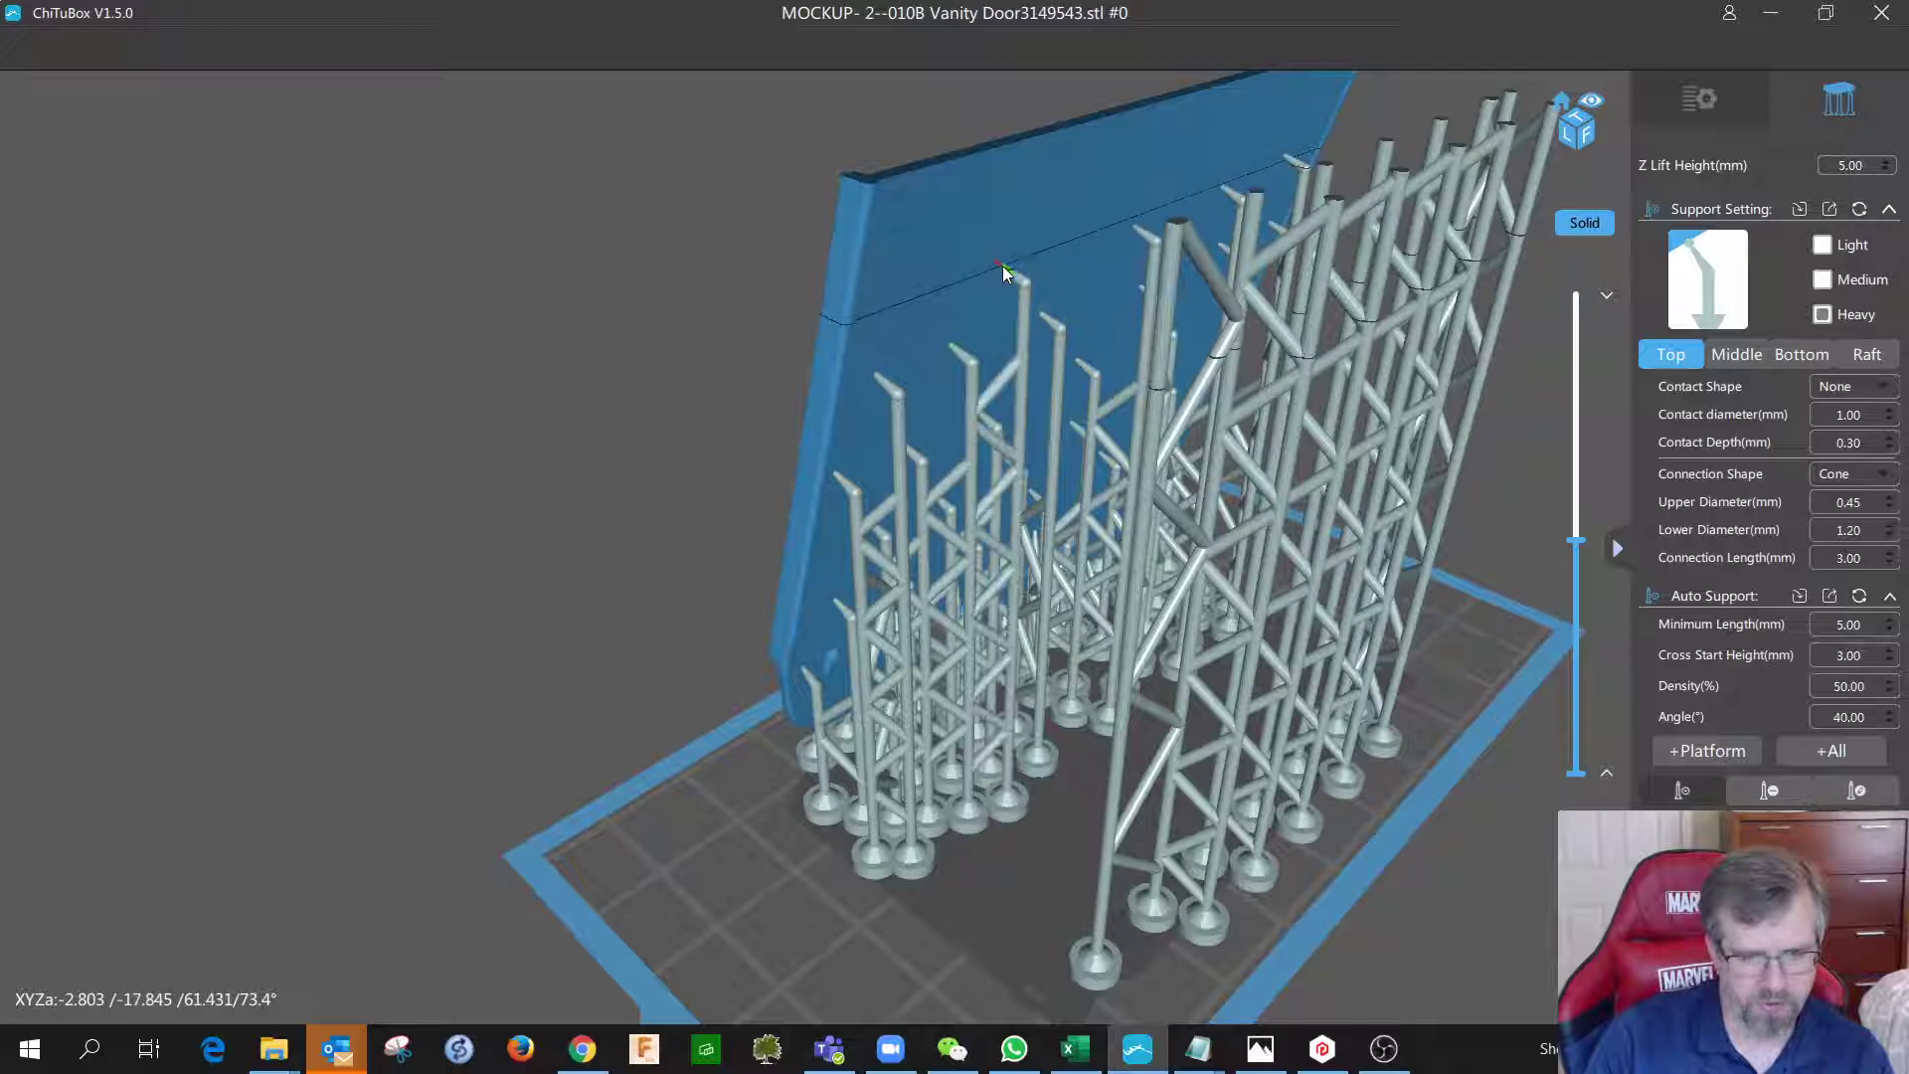
{"action": "left_click", "coordinate": [917, 295]}
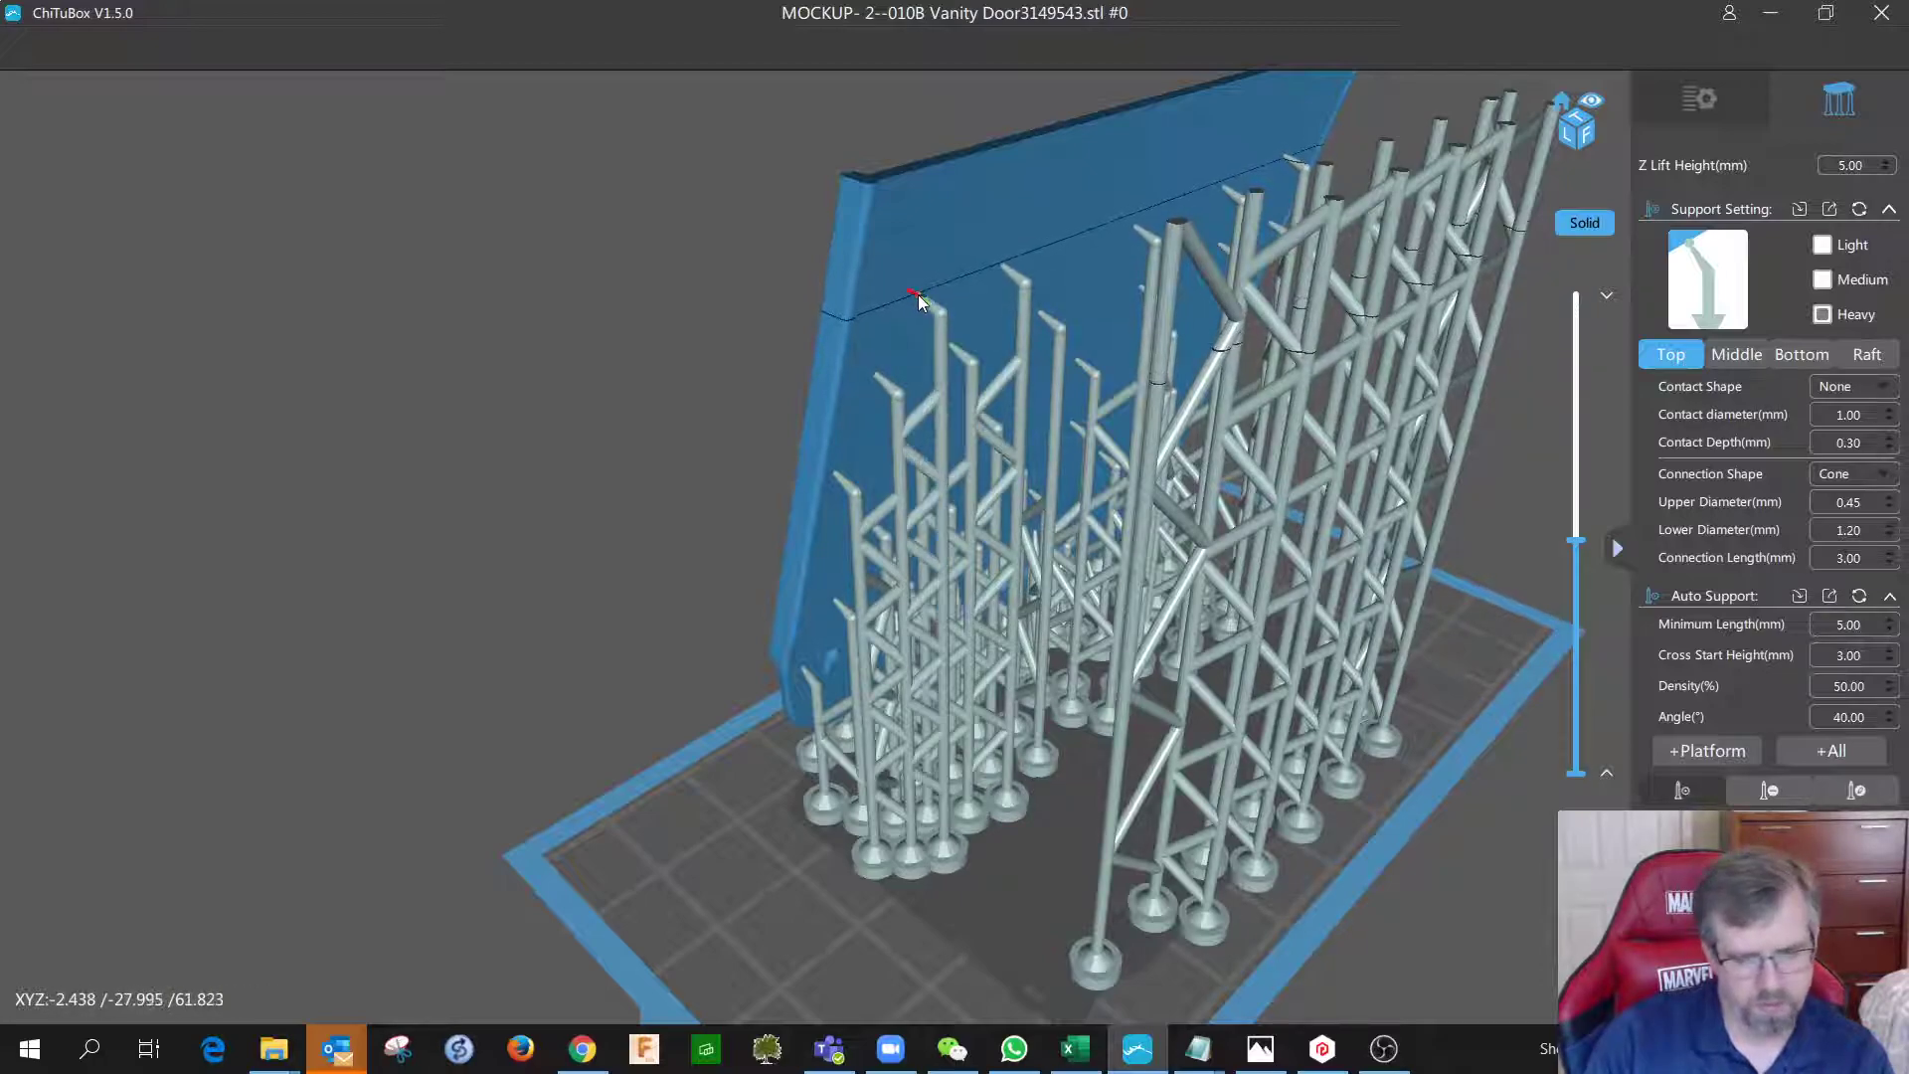
Add another row of heavy supports from edge to edge of the door panel at about Z 67 mm.
{"action": "left_click", "coordinate": [959, 226]}
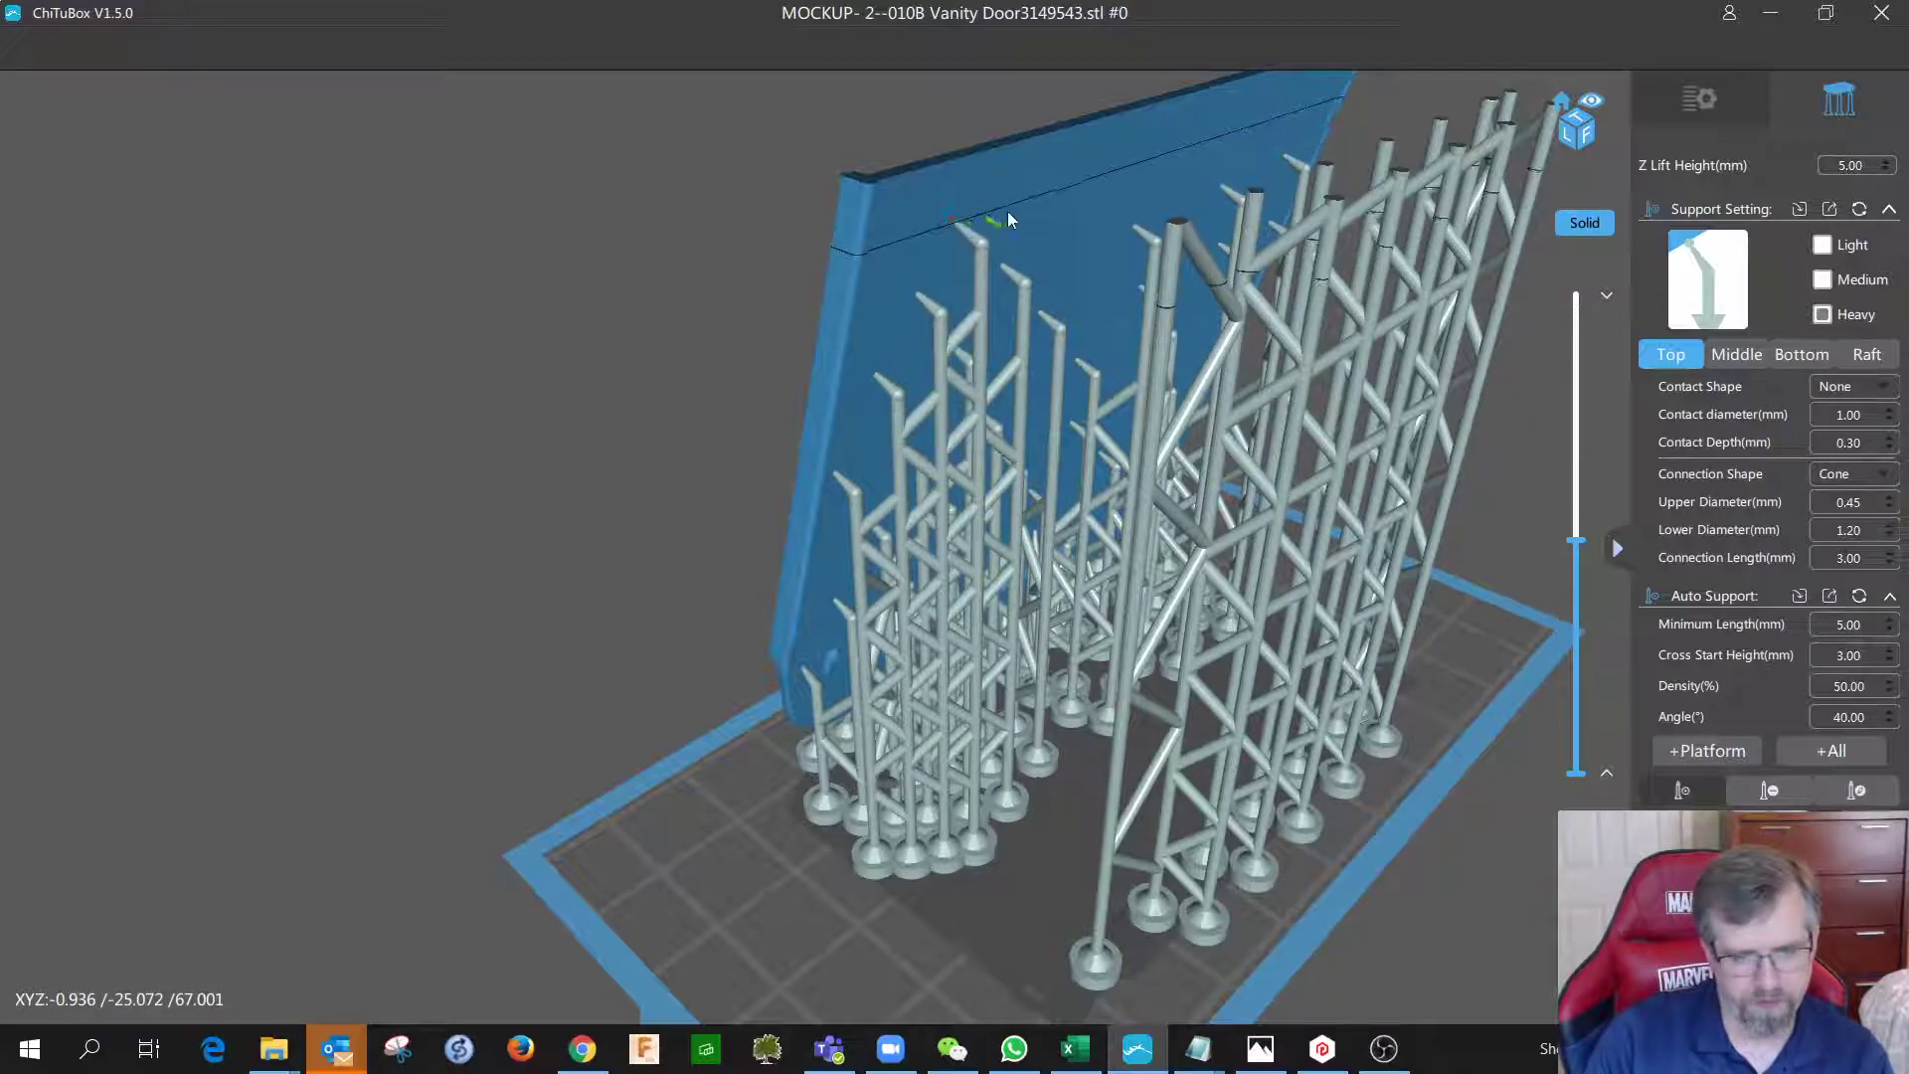
{"action": "left_click", "coordinate": [1058, 207]}
{"action": "left_click", "coordinate": [1191, 164]}
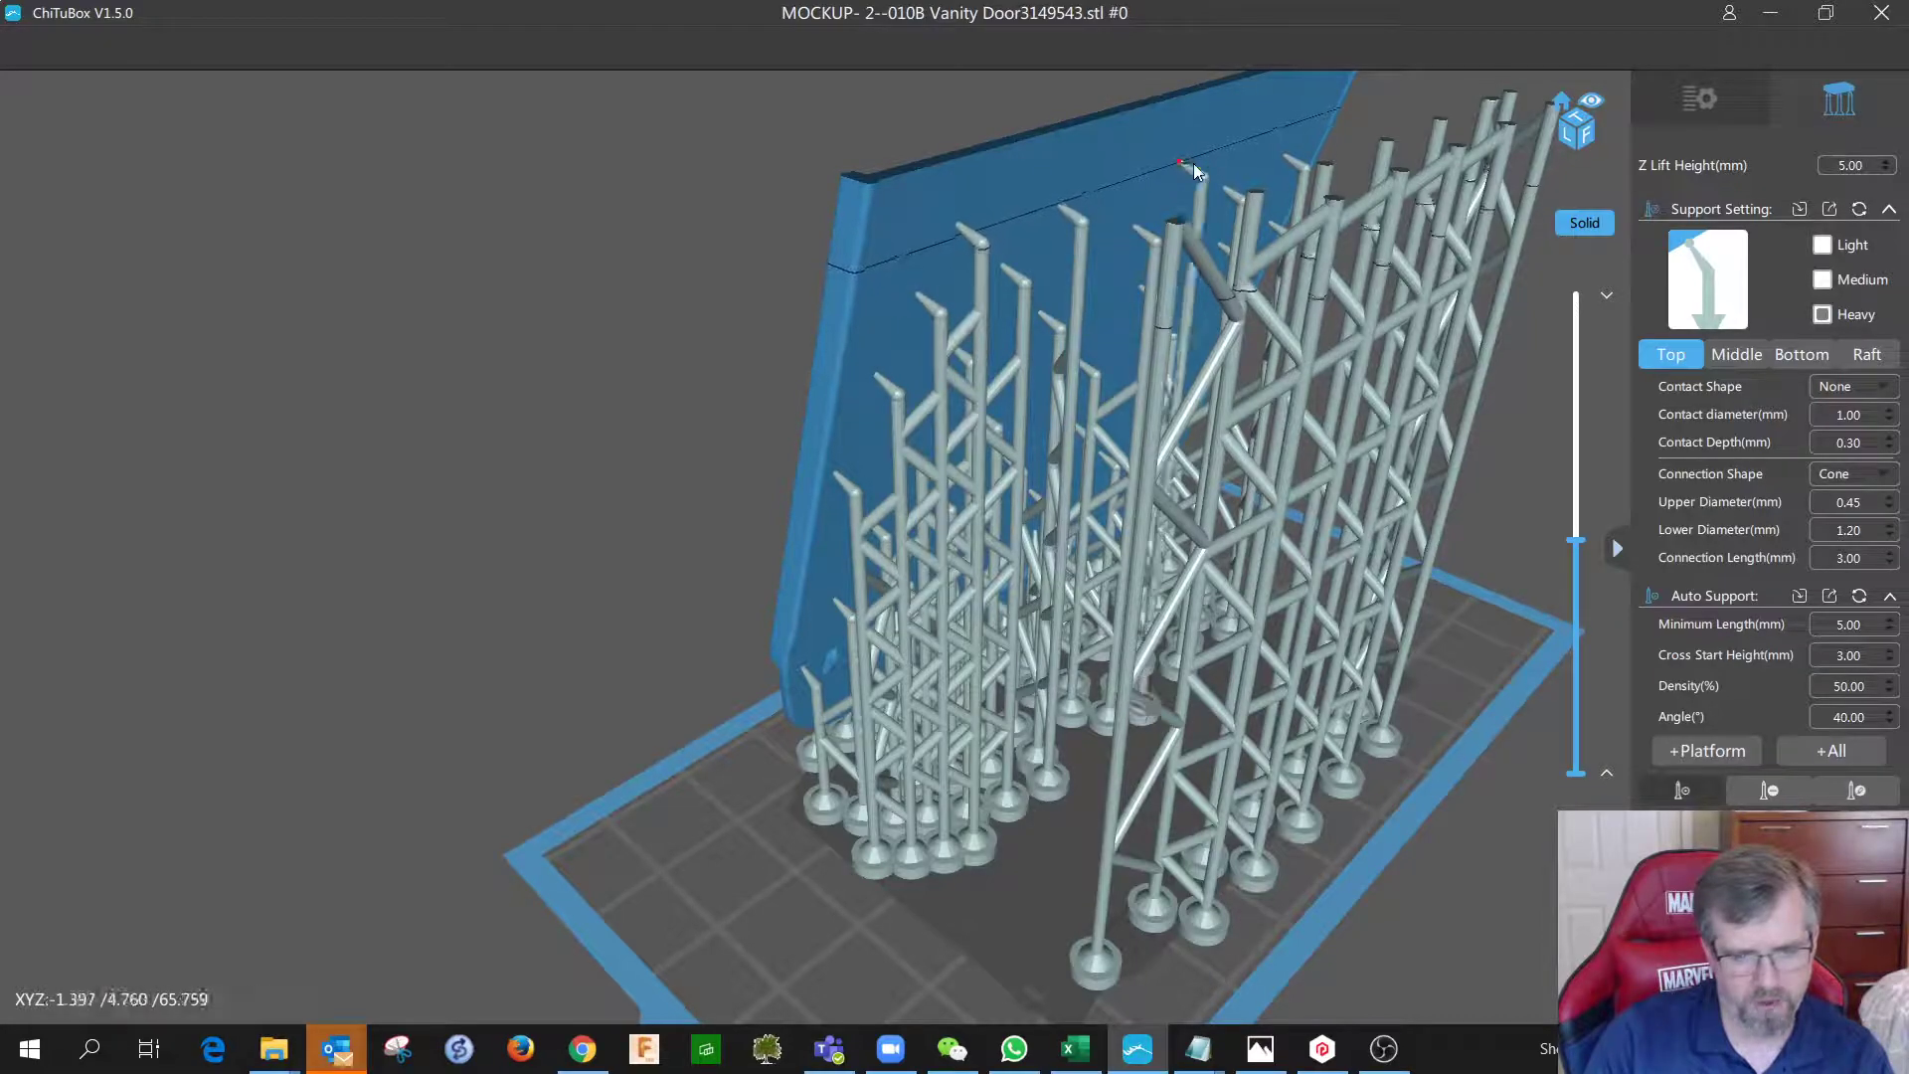
{"action": "left_click", "coordinate": [1283, 123]}
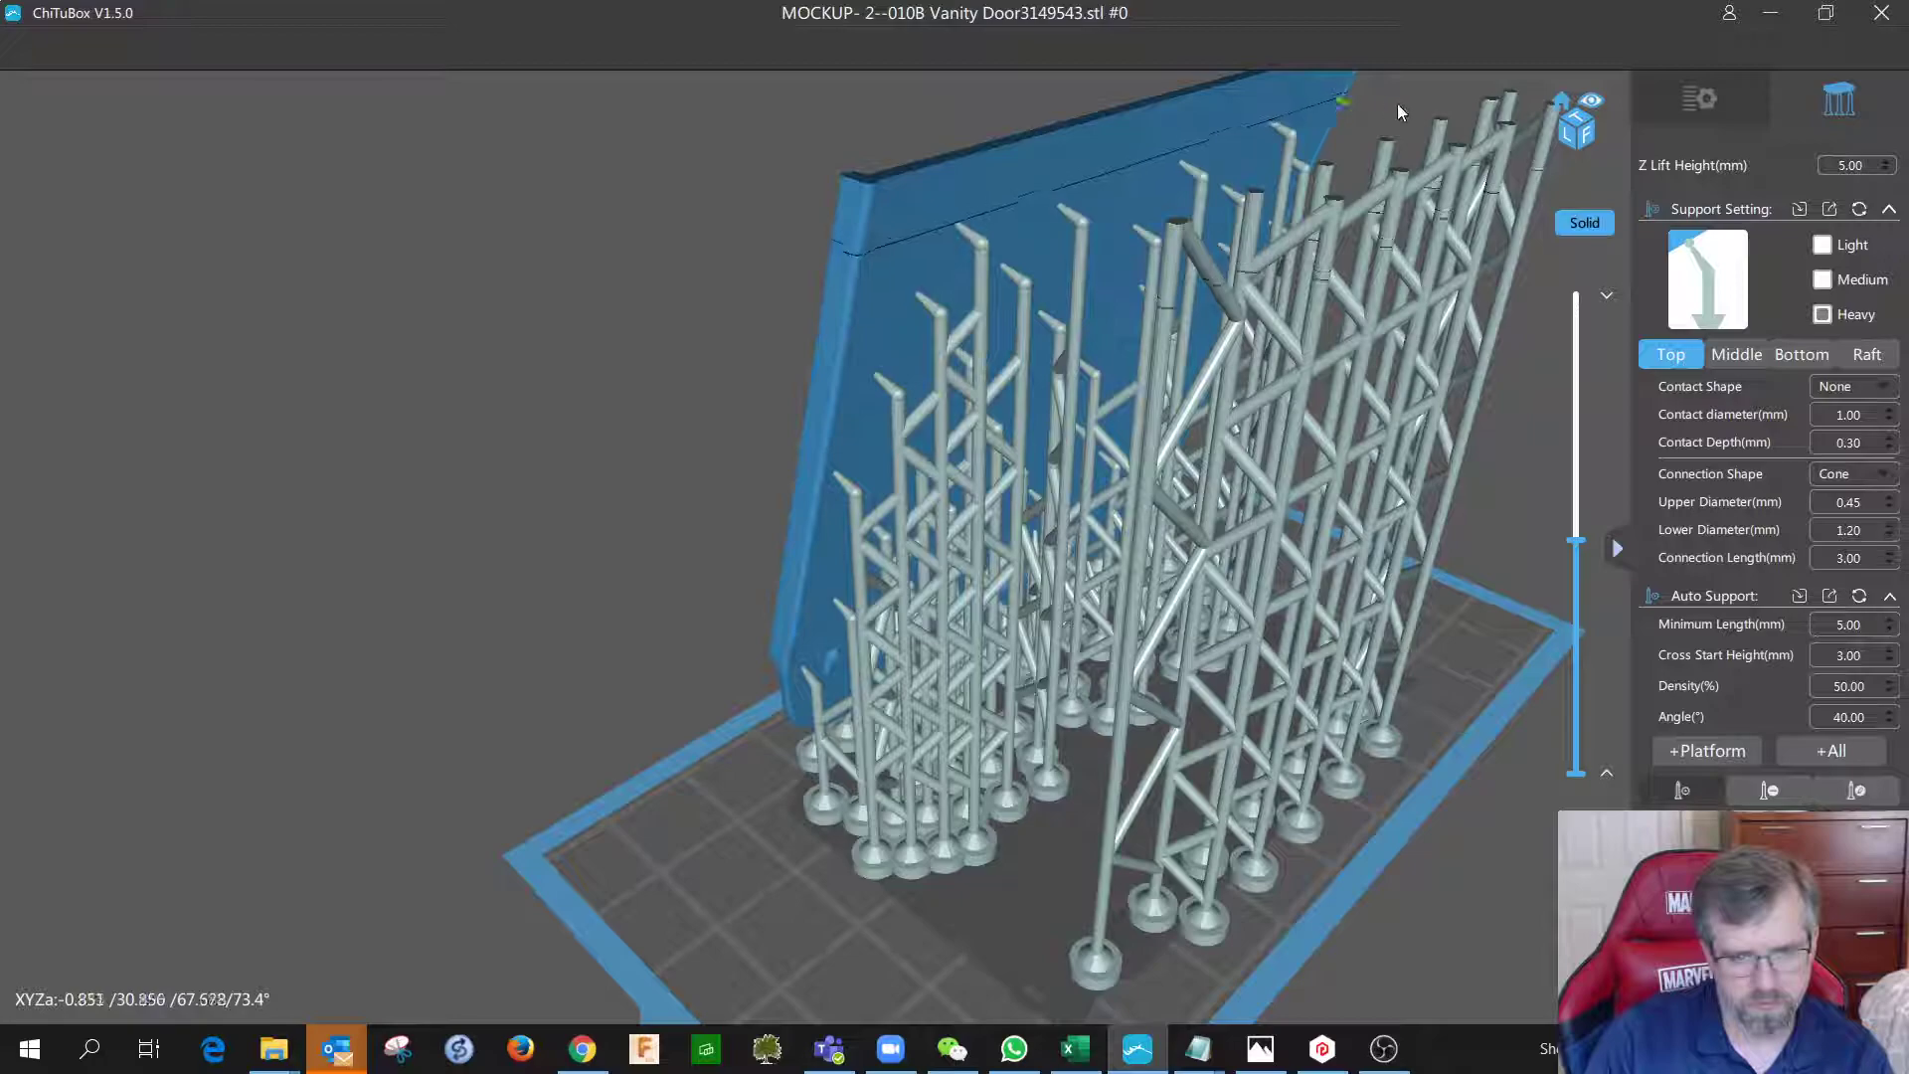
{"action": "left_click", "coordinate": [1334, 98]}
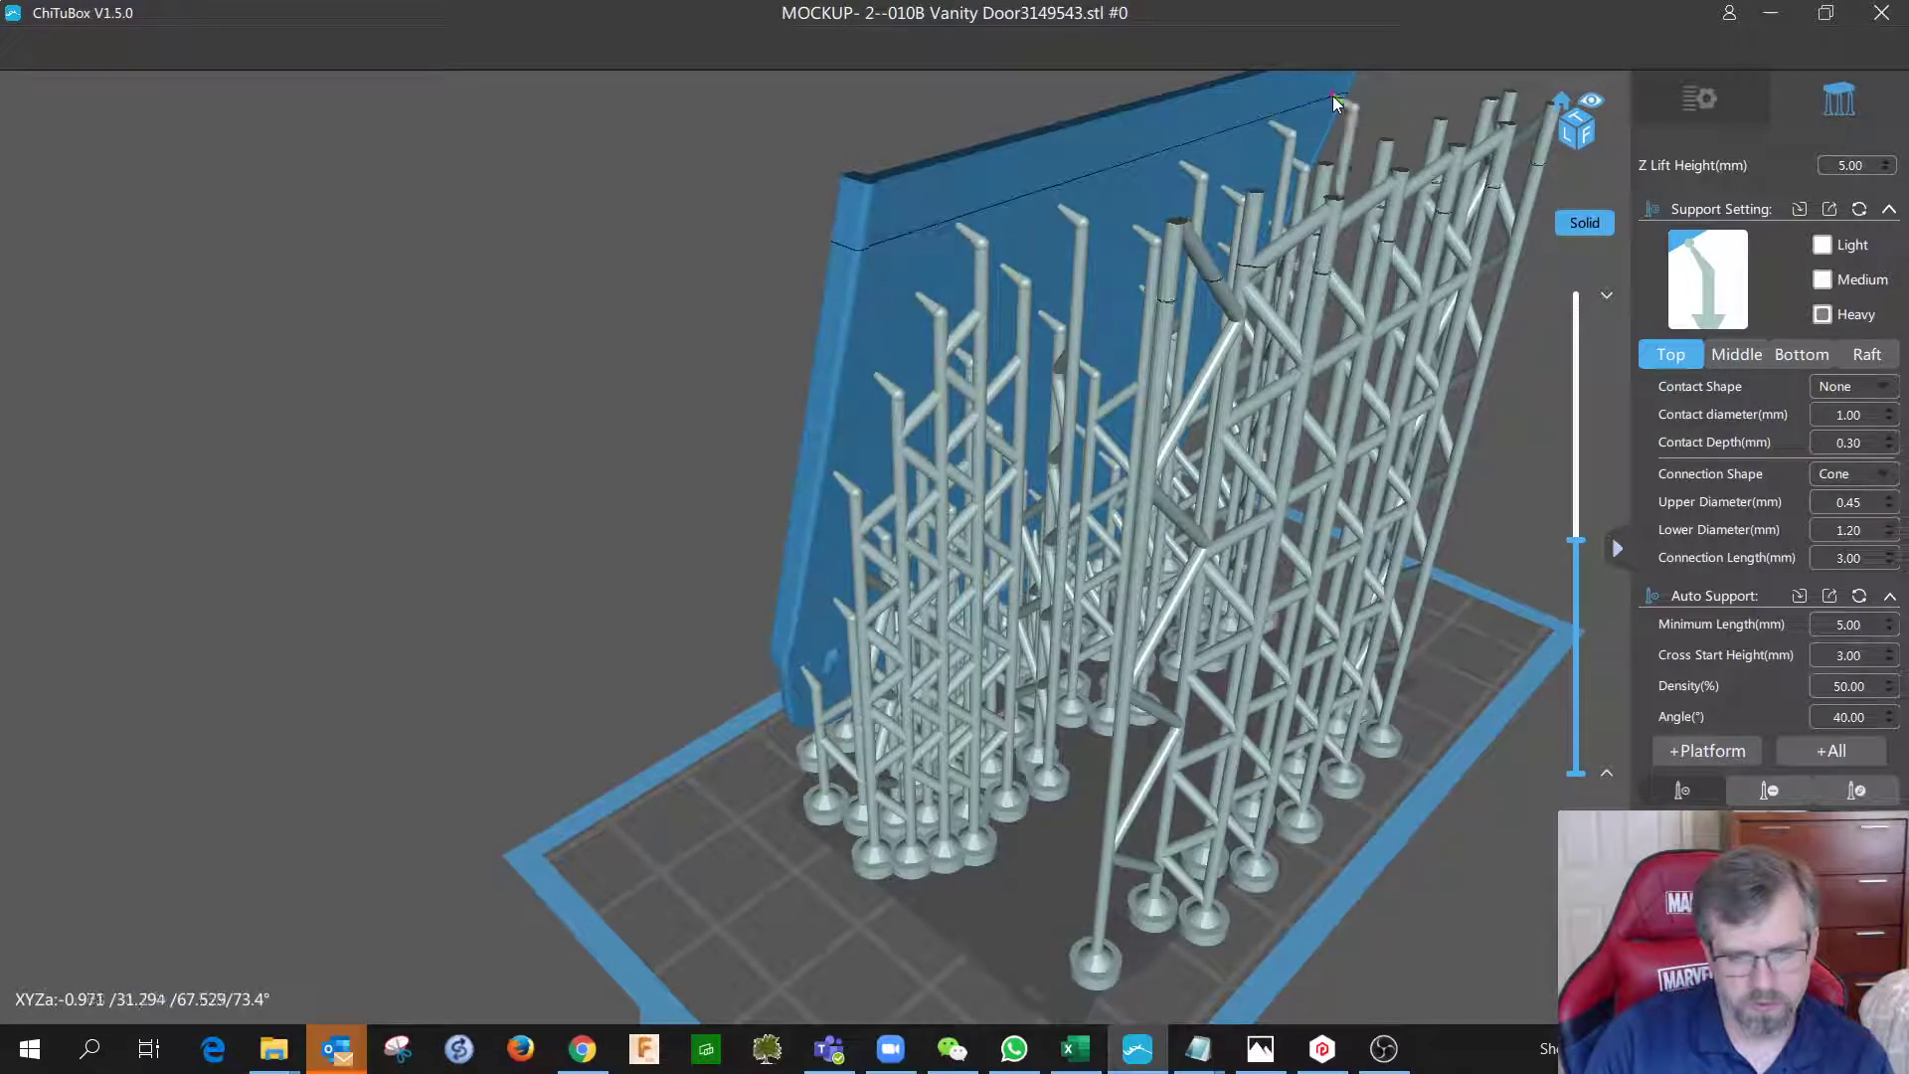
Restore the full-height layer preview and place three heavy supports on the panel face at about Z 76 mm.
{"action": "left_click_drag", "start_coordinate": [1582, 537], "coordinate": [1589, 296]}
{"action": "scroll", "coordinate": [1393, 426], "scroll_direction": "down", "scroll_amount": 3}
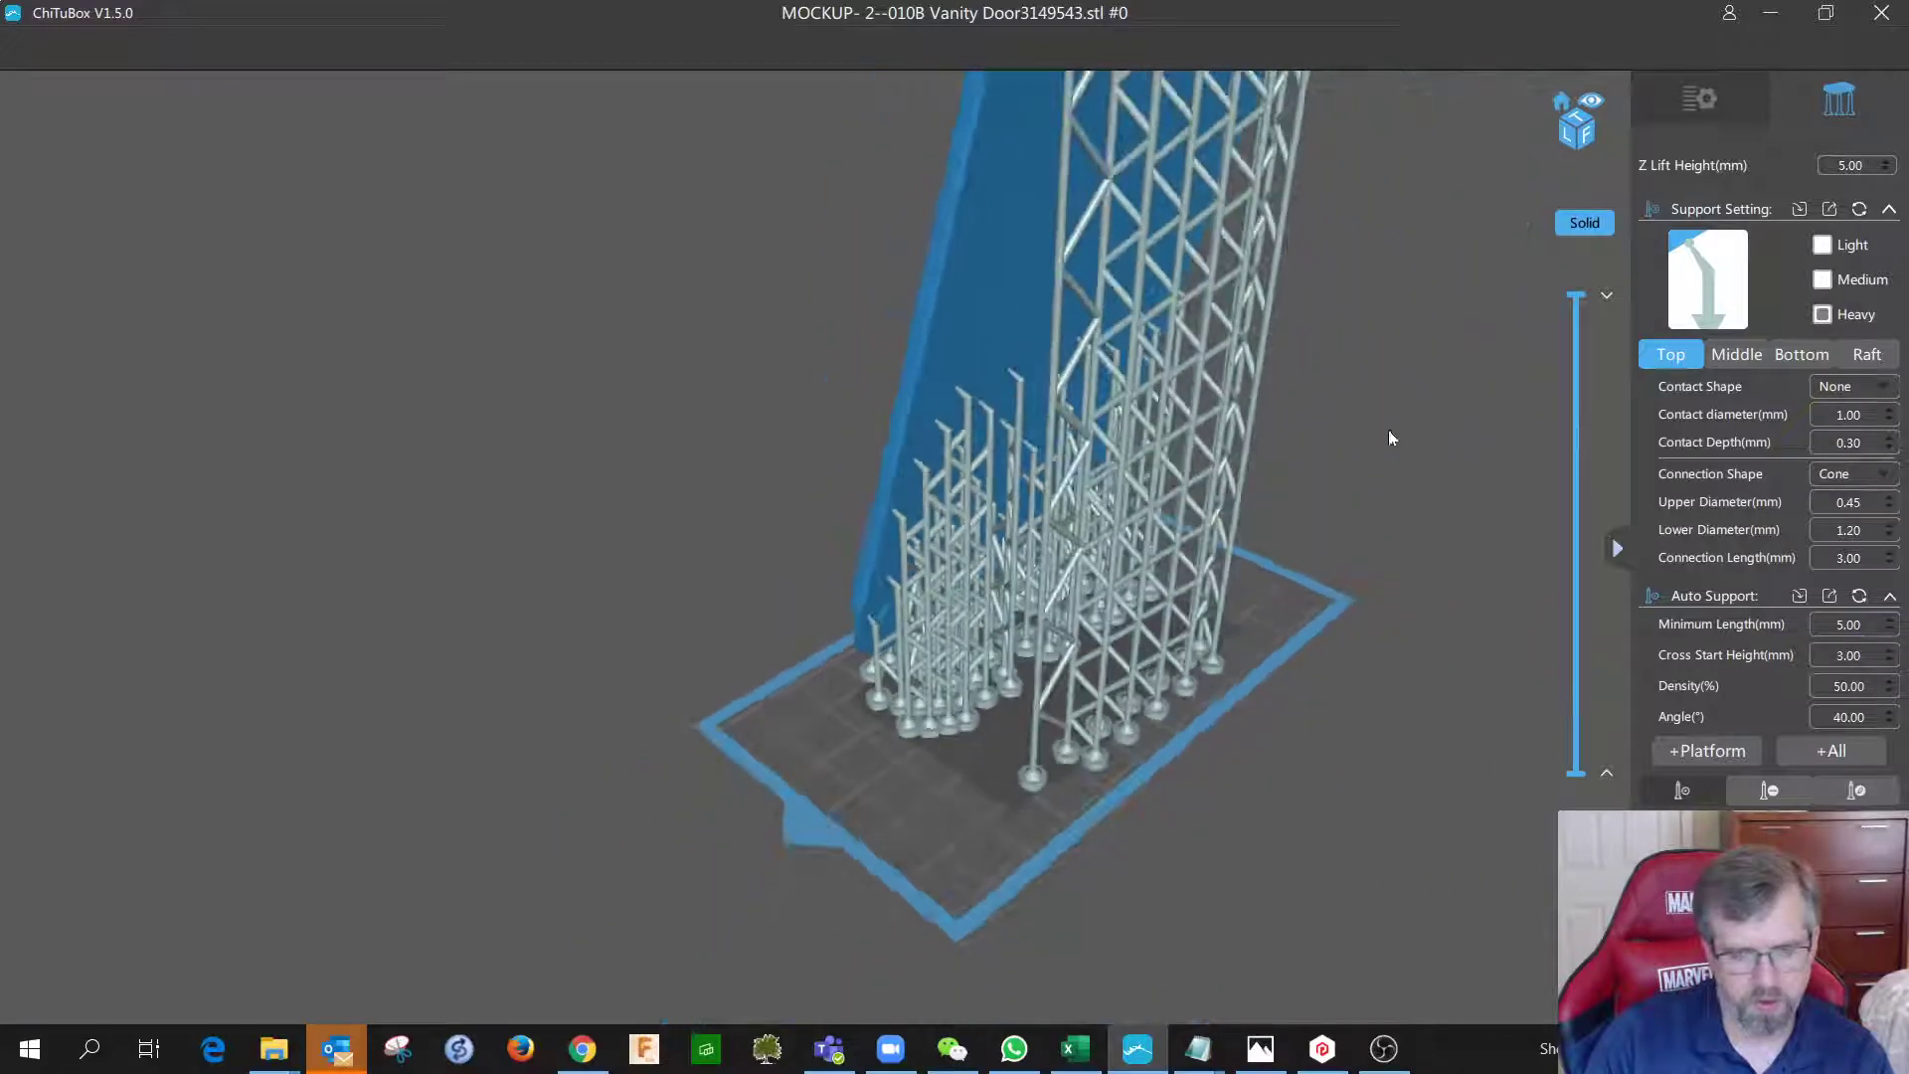
{"action": "left_click_drag", "start_coordinate": [1229, 448], "coordinate": [1060, 578]}
{"action": "right_click_drag", "start_coordinate": [1060, 578], "coordinate": [1032, 497]}
{"action": "scroll", "coordinate": [980, 467], "scroll_direction": "up", "scroll_amount": 4}
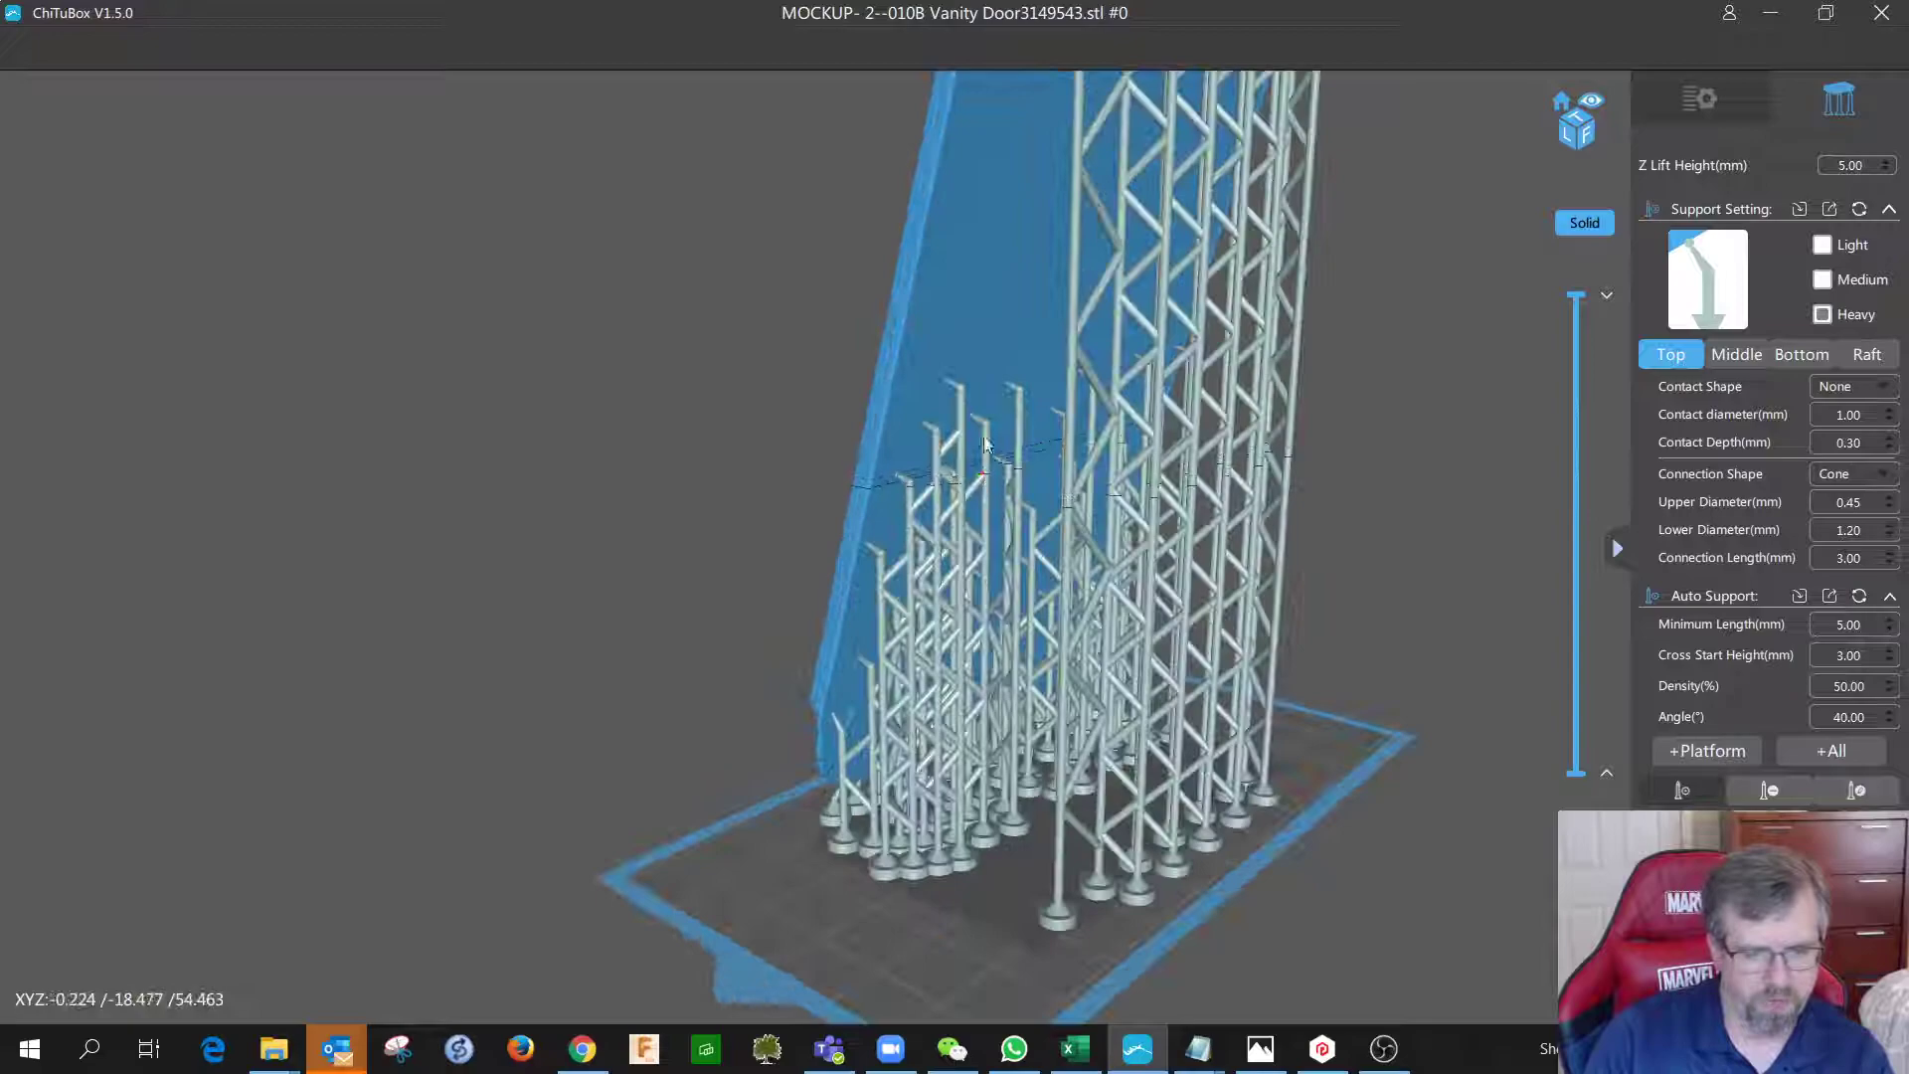
{"action": "left_click", "coordinate": [926, 302]}
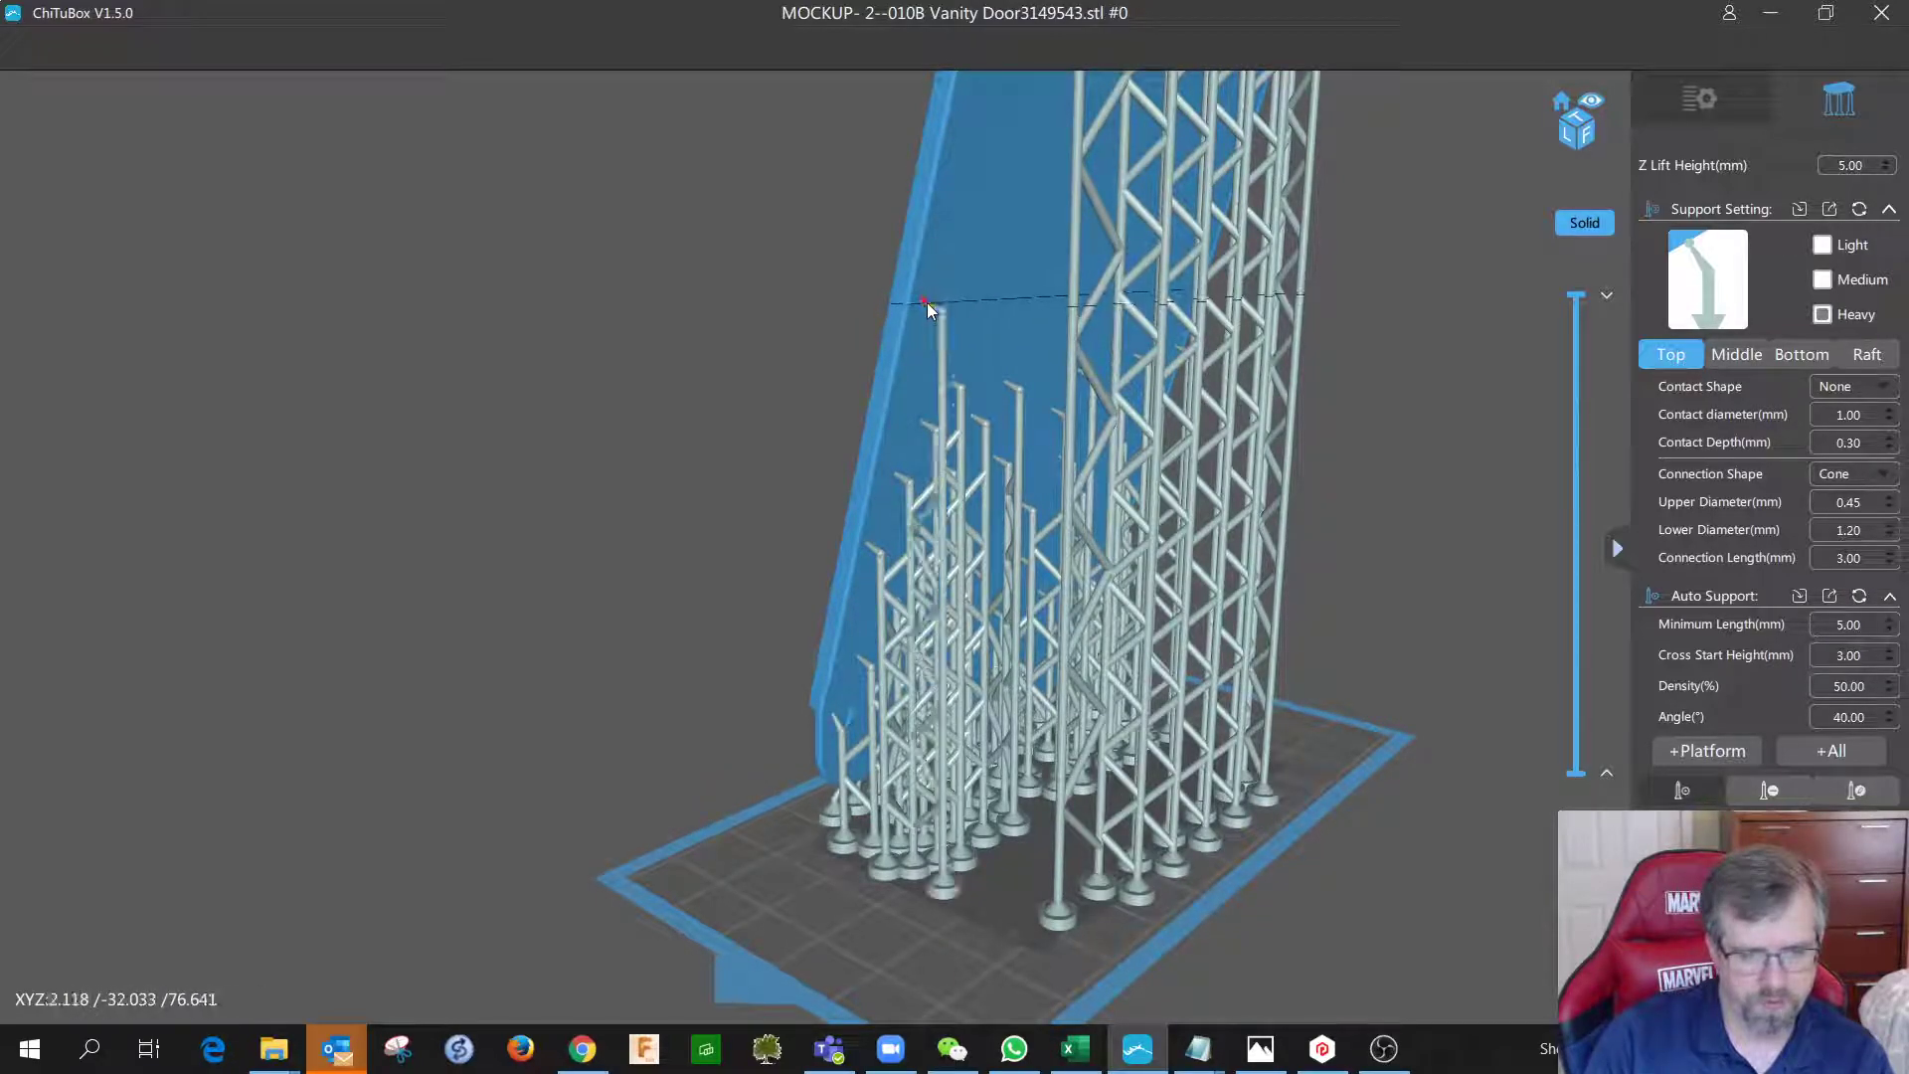
{"action": "left_click", "coordinate": [986, 306]}
{"action": "left_click", "coordinate": [1041, 303]}
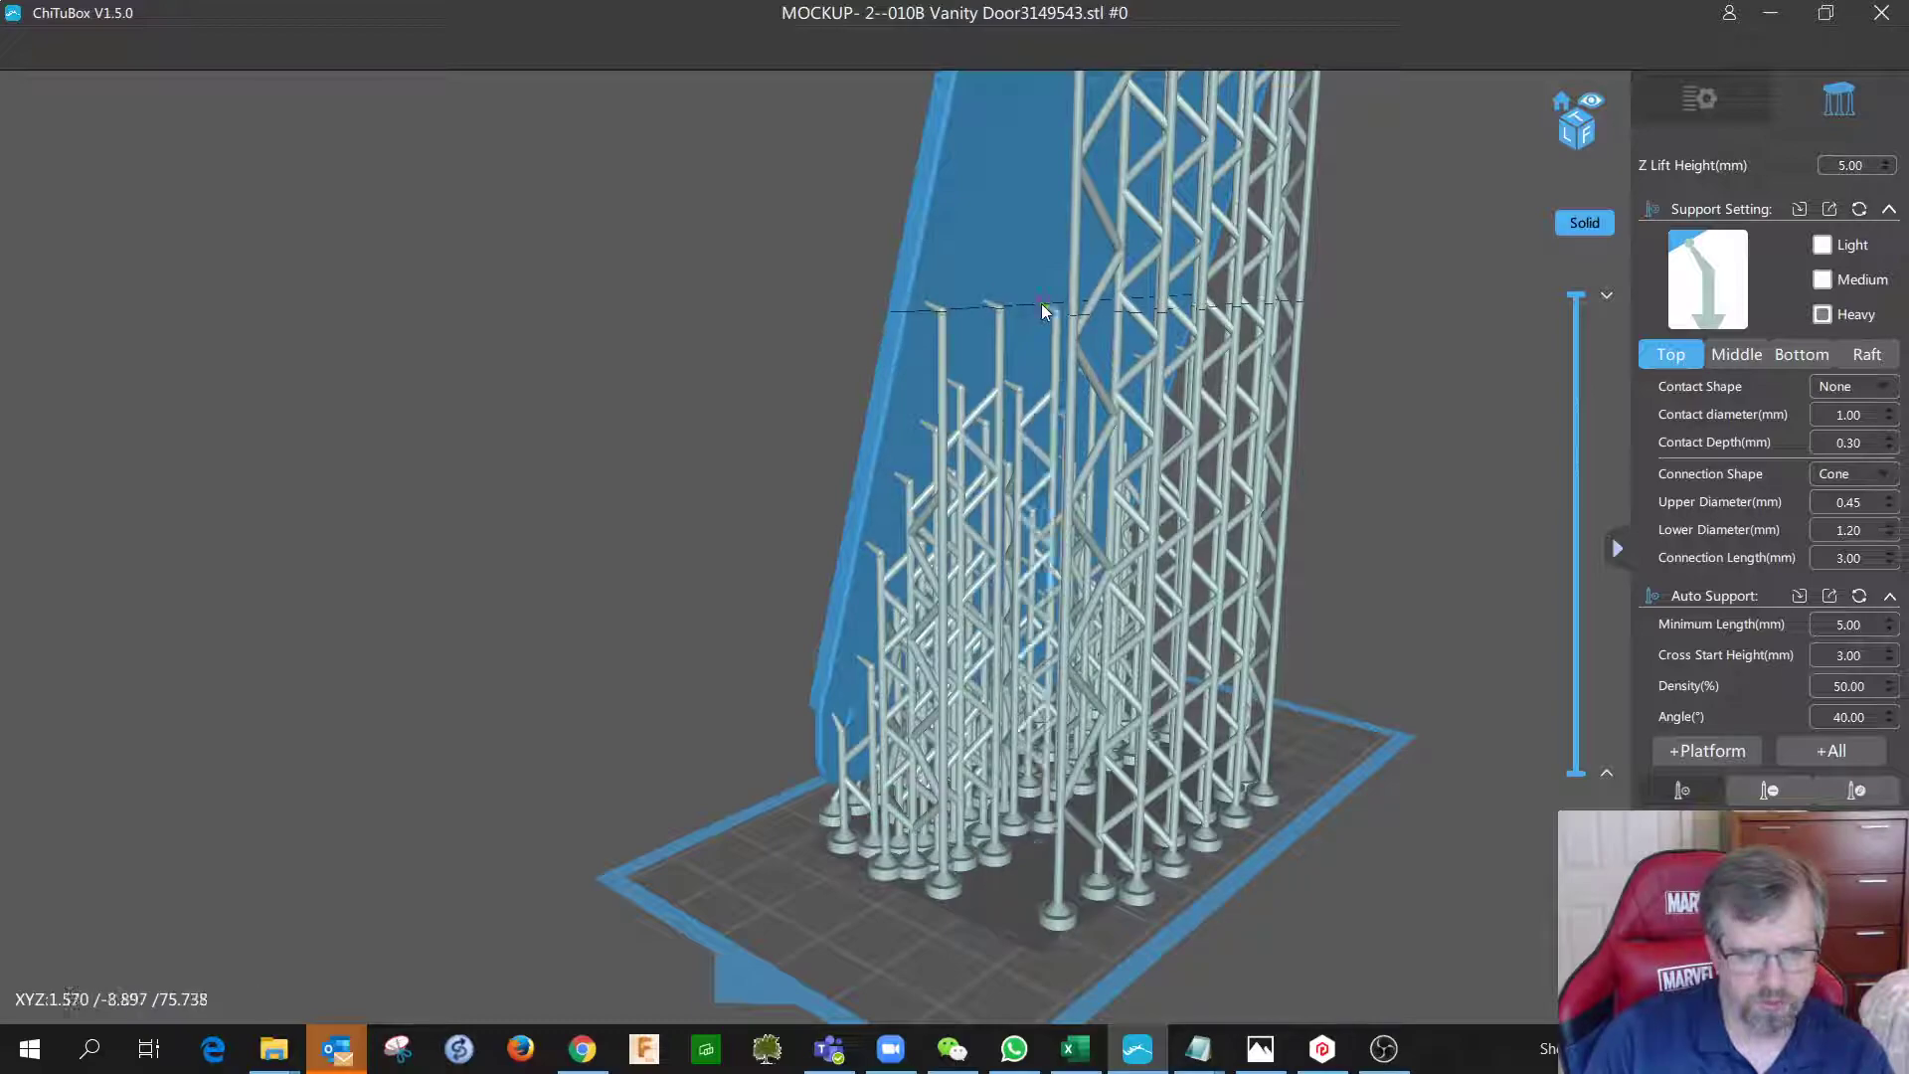
Extend the newest support row to the panel's far edge with supports at about Z 74 mm.
{"action": "mouse_move", "coordinate": [1029, 307]}
{"action": "right_mouse_down"}
{"action": "mouse_move", "coordinate": [921, 323]}
{"action": "mouse_move", "coordinate": [1053, 328]}
{"action": "mouse_move", "coordinate": [1017, 336]}
{"action": "right_mouse_up"}
{"action": "left_click", "coordinate": [1084, 336]}
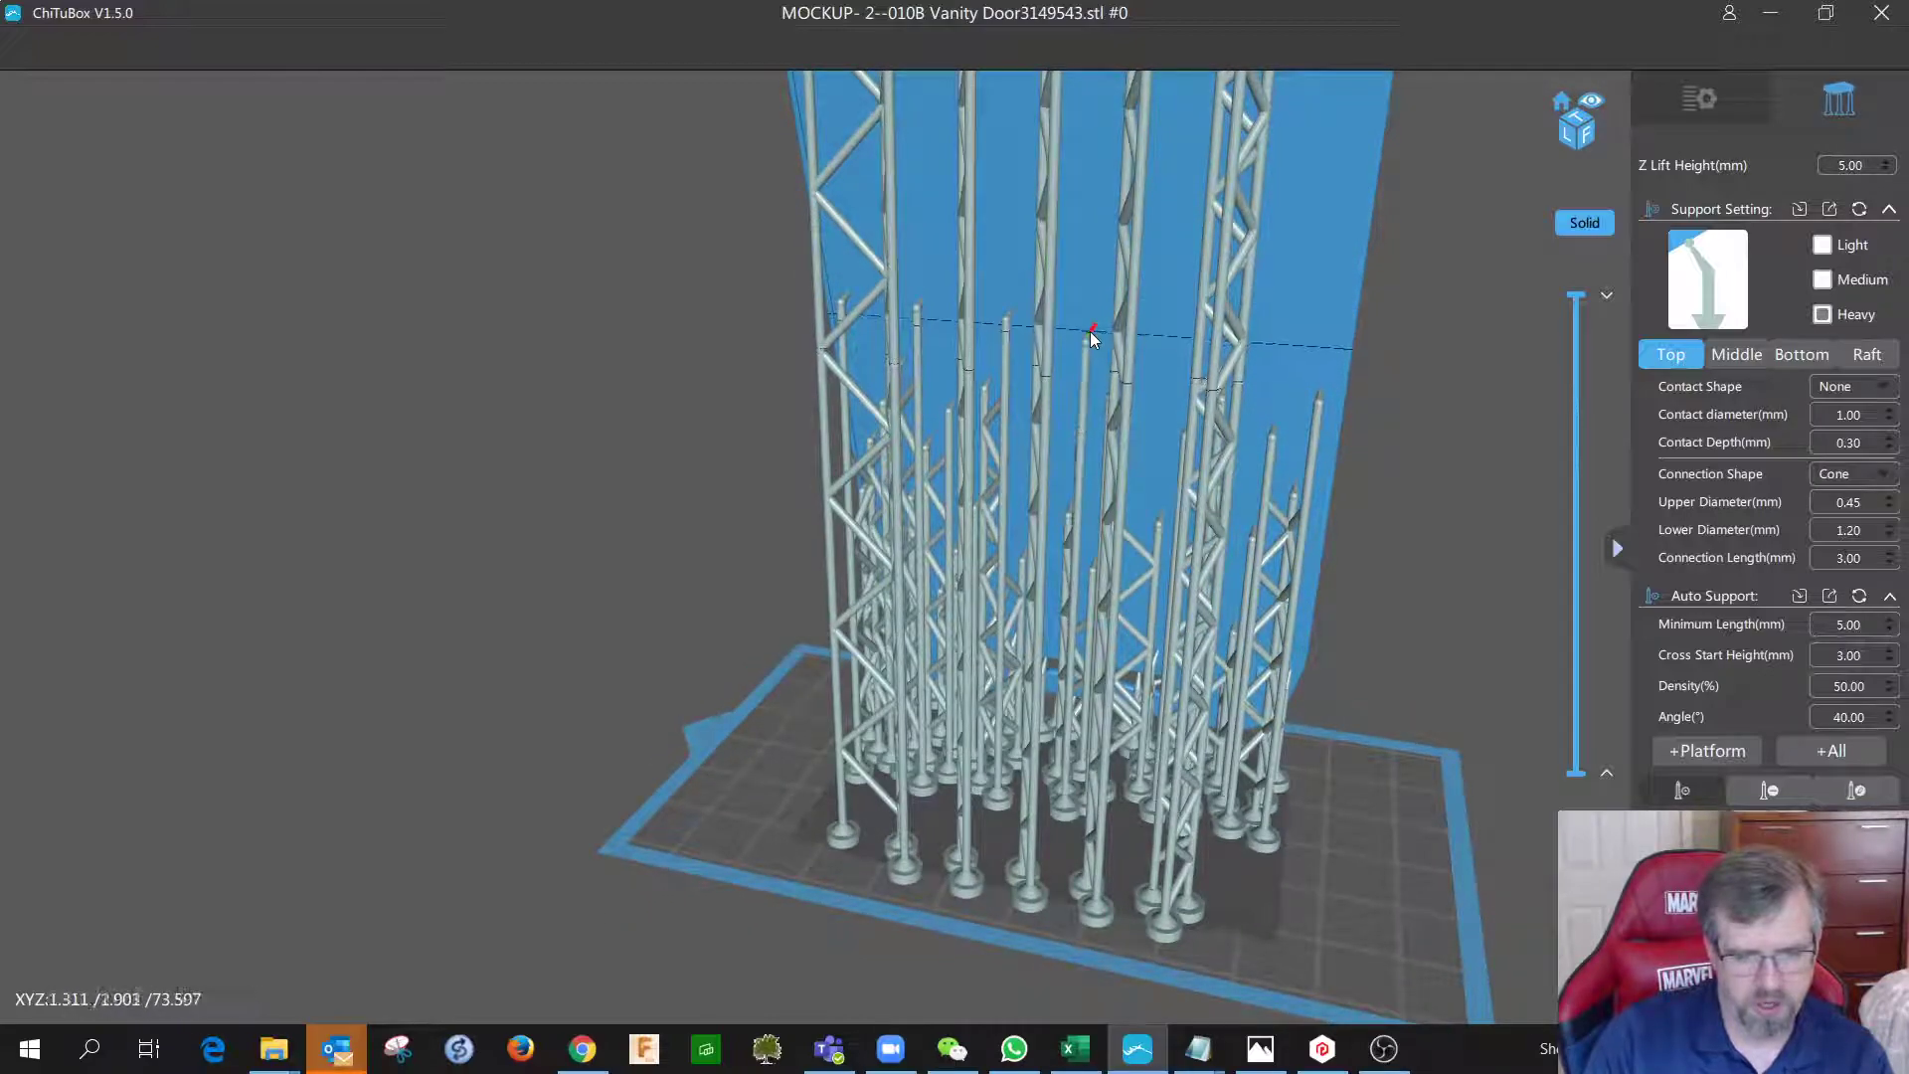
{"action": "left_click", "coordinate": [1172, 333]}
{"action": "right_click_drag", "start_coordinate": [1244, 338], "coordinate": [1206, 338]}
{"action": "left_click", "coordinate": [1249, 348]}
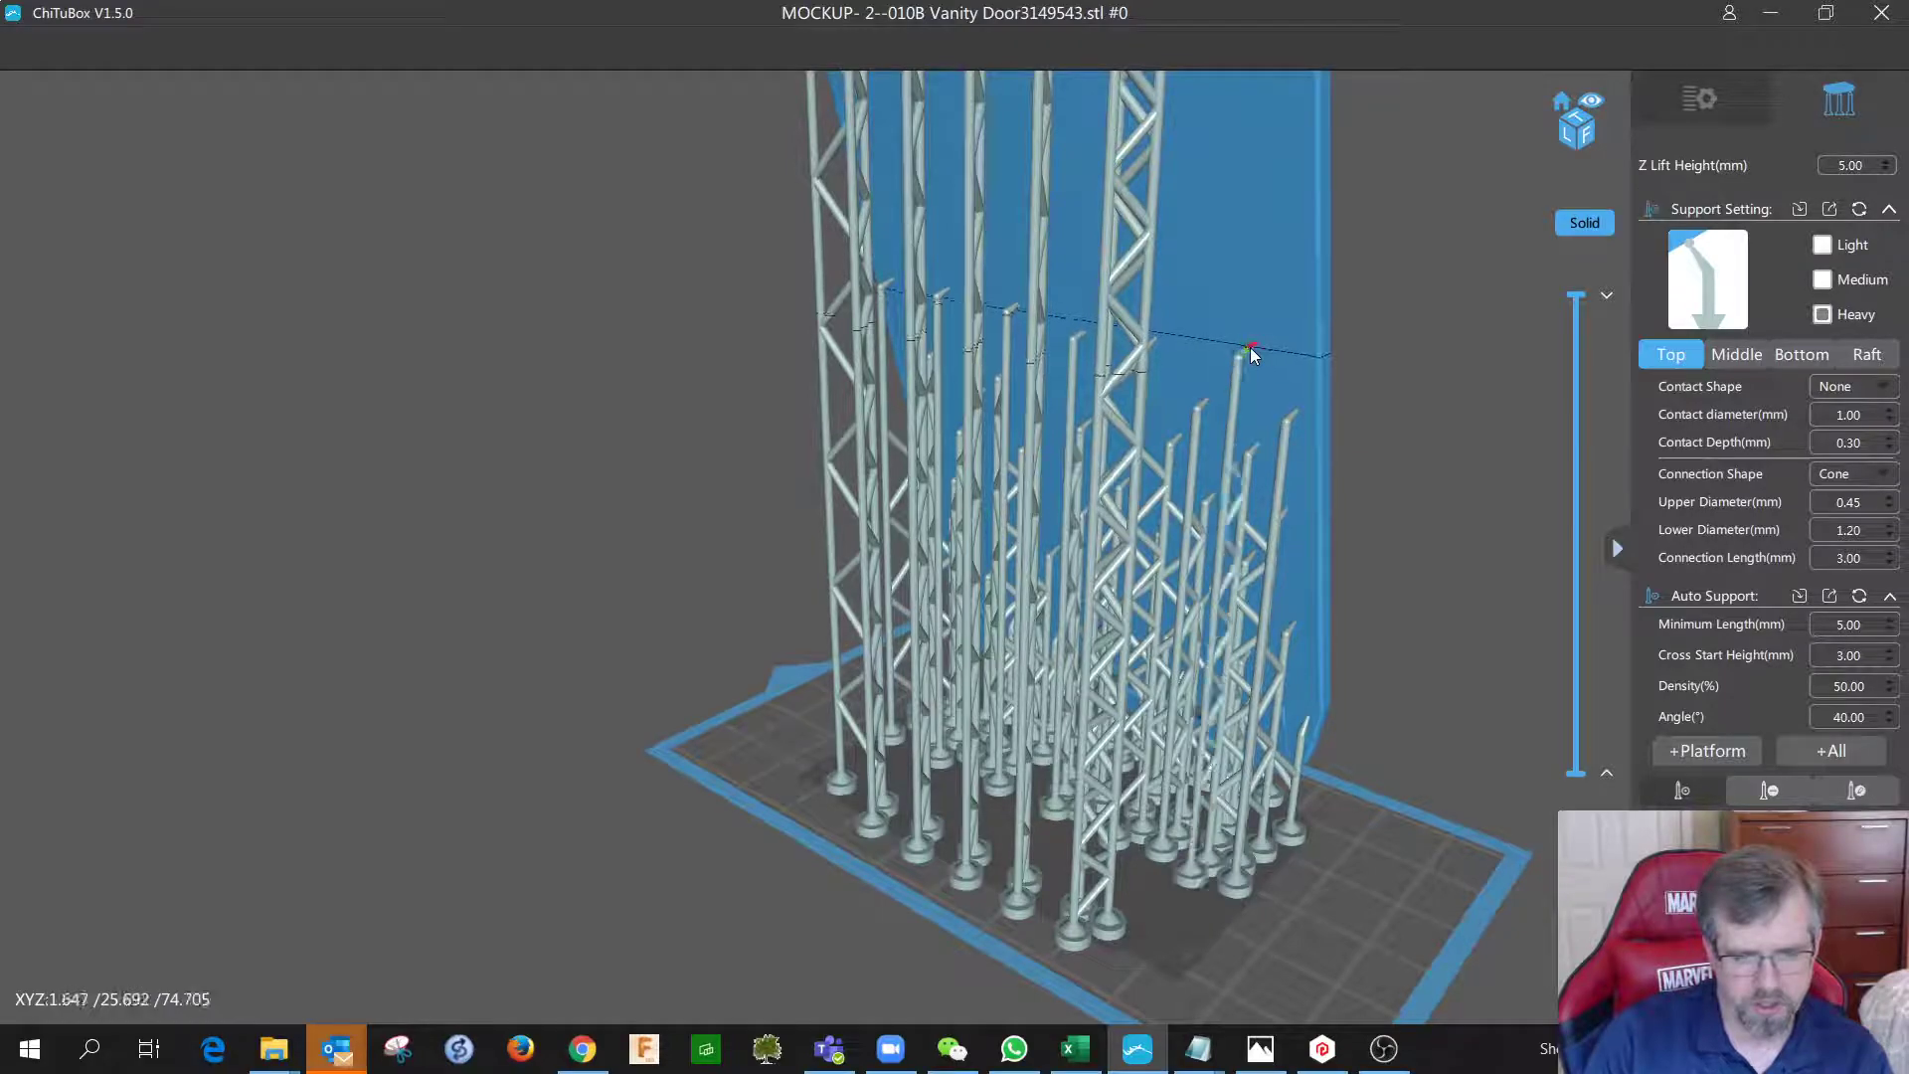
Add the next row of heavy supports across the whole panel face at about Z 83 mm.
{"action": "left_click", "coordinate": [1278, 268]}
{"action": "left_click", "coordinate": [1203, 264]}
{"action": "right_click_drag", "start_coordinate": [1201, 263], "coordinate": [1149, 266]}
{"action": "left_click", "coordinate": [1148, 268]}
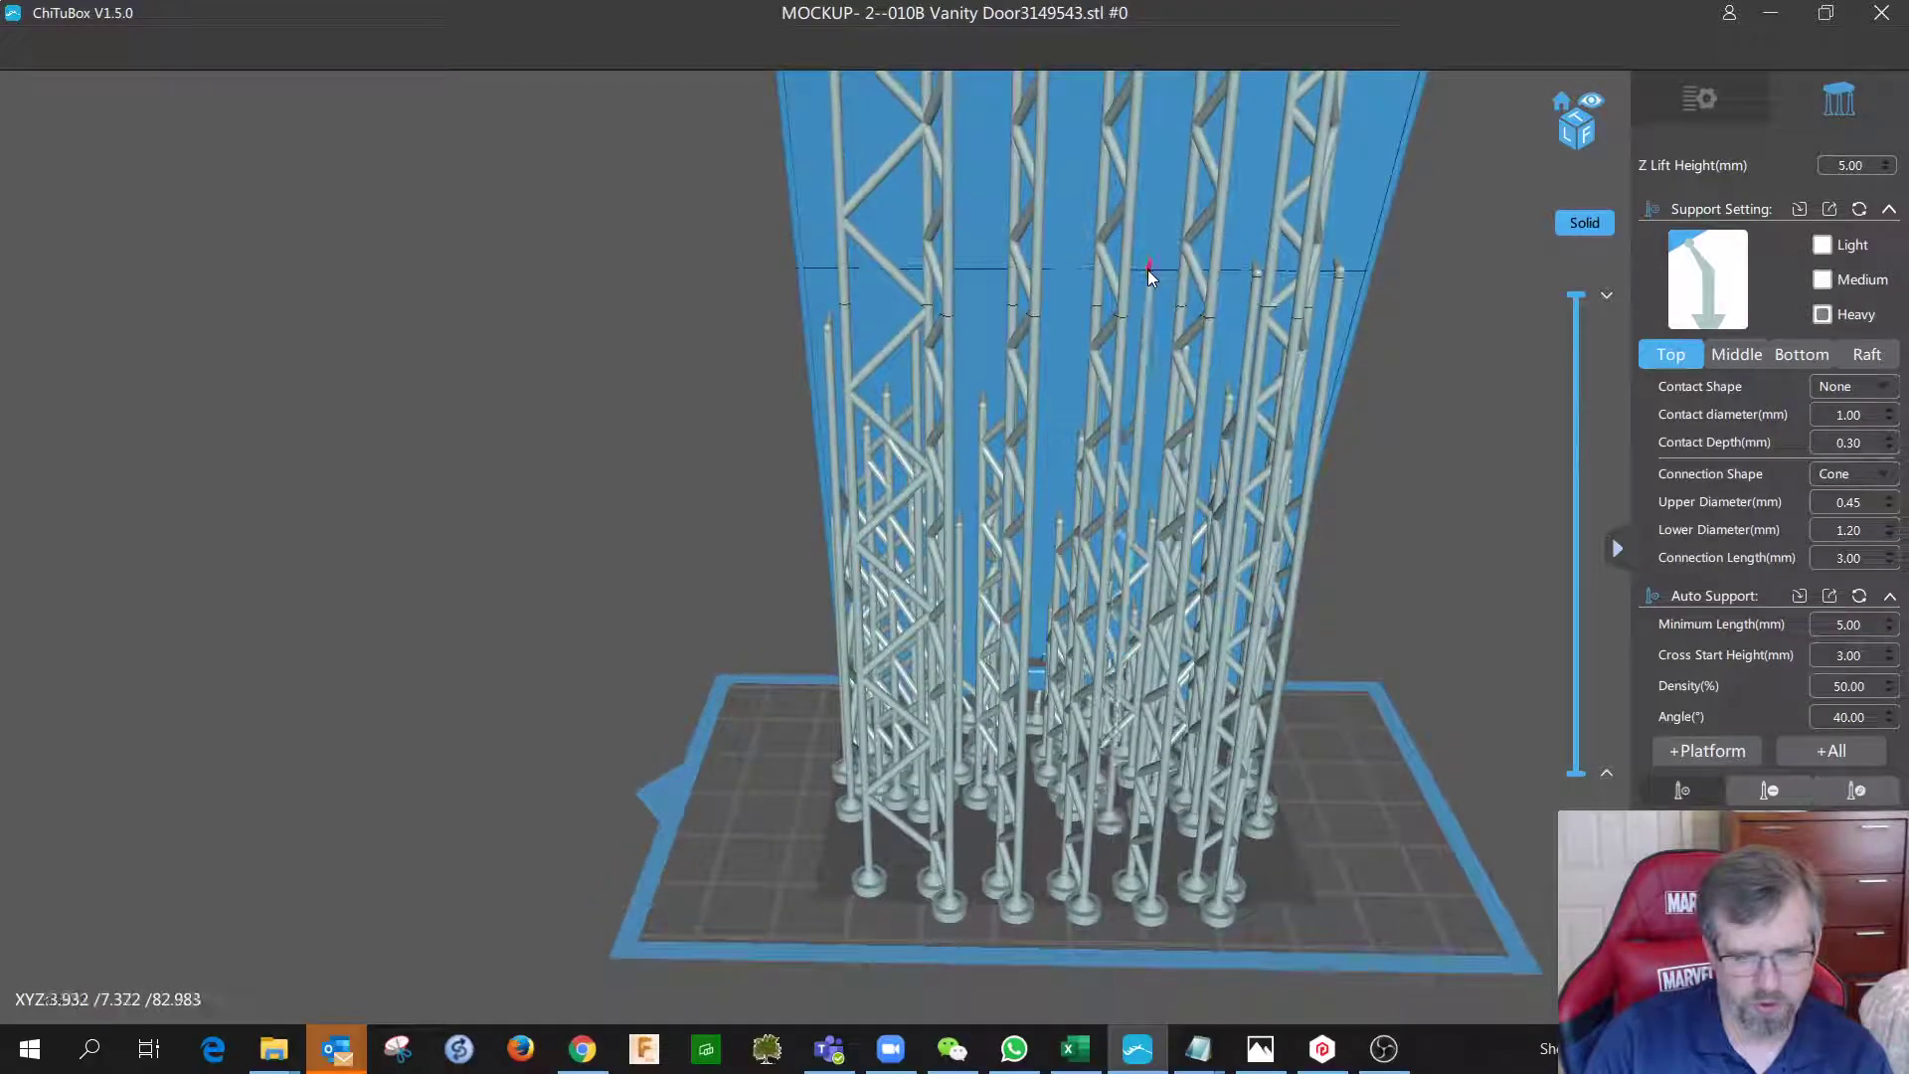
{"action": "left_click", "coordinate": [1065, 273]}
{"action": "left_click", "coordinate": [978, 280]}
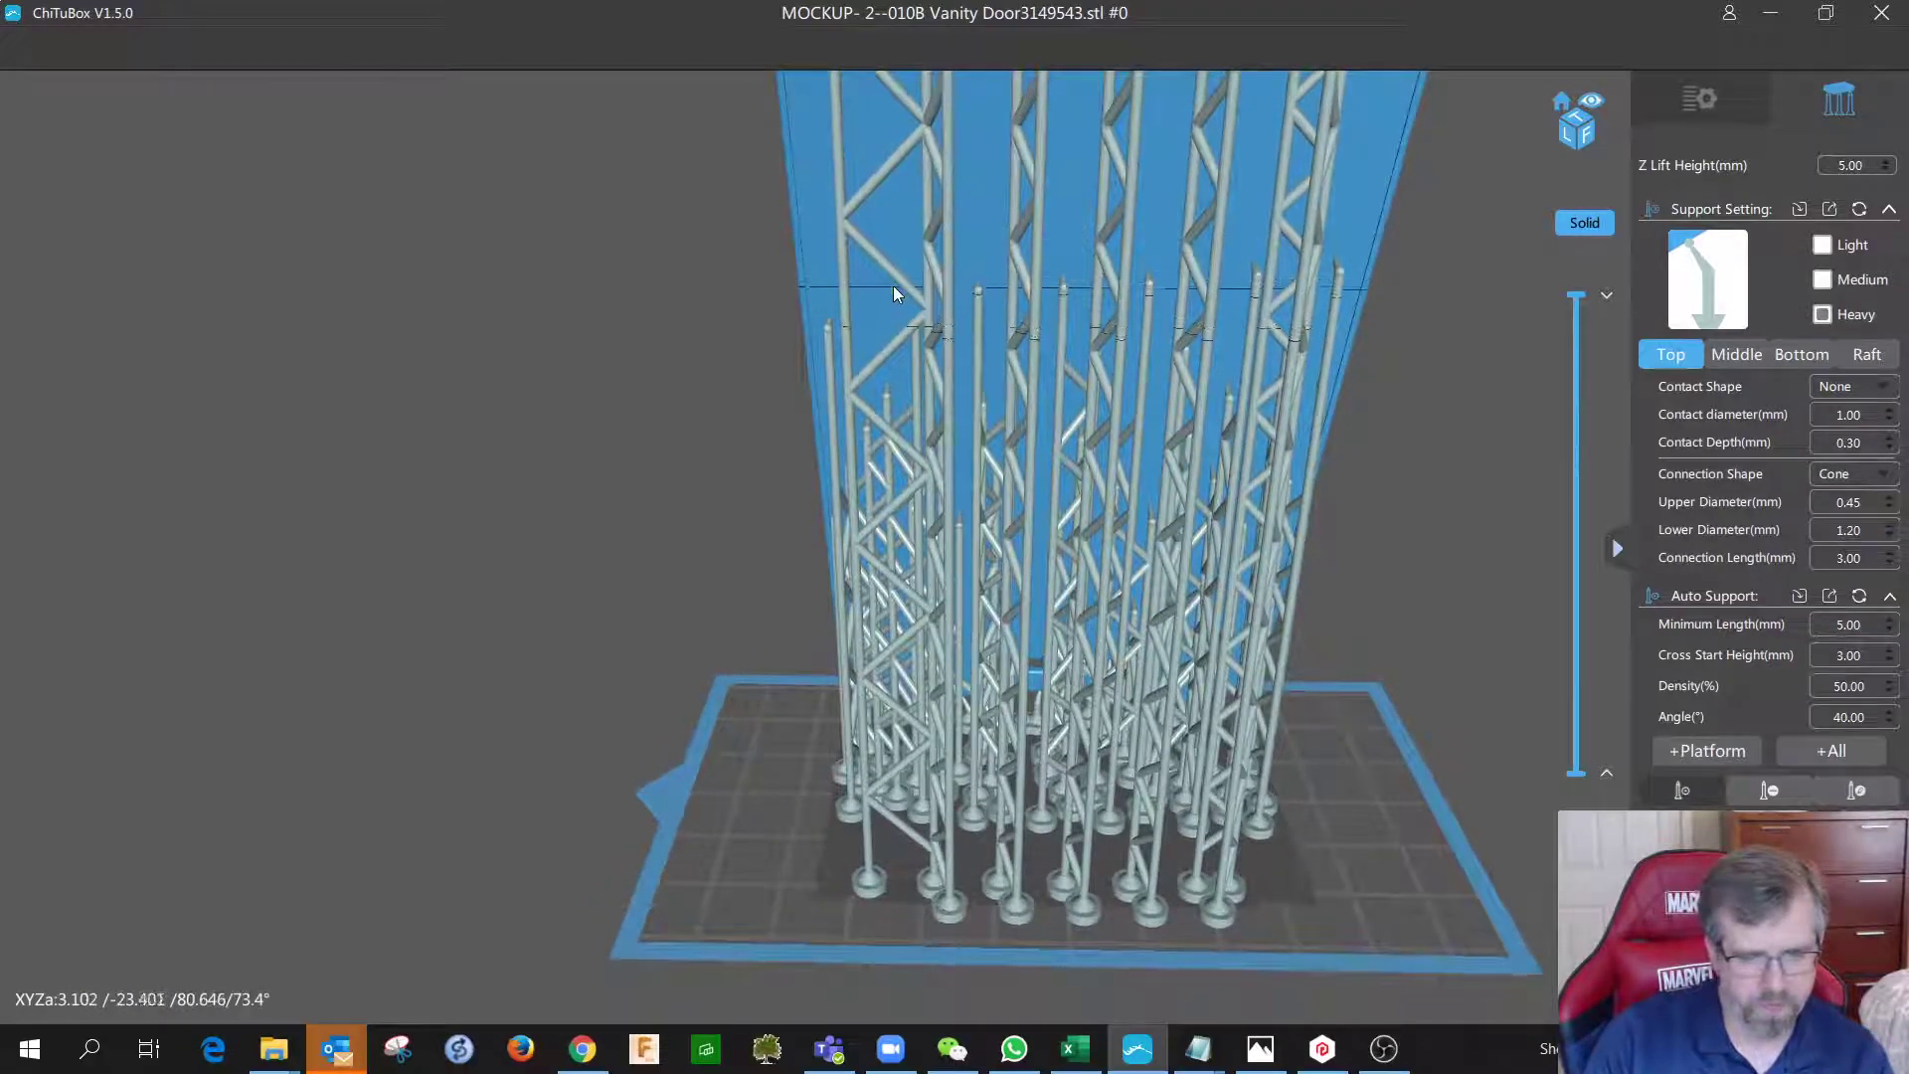
{"action": "left_click", "coordinate": [884, 287]}
Place a further row of heavy supports across the panel face at about Z 90 mm.
{"action": "mouse_move", "coordinate": [873, 283]}
{"action": "right_mouse_down"}
{"action": "mouse_move", "coordinate": [923, 290]}
{"action": "mouse_move", "coordinate": [880, 282]}
{"action": "mouse_move", "coordinate": [895, 276]}
{"action": "right_mouse_up"}
{"action": "left_click", "coordinate": [880, 284]}
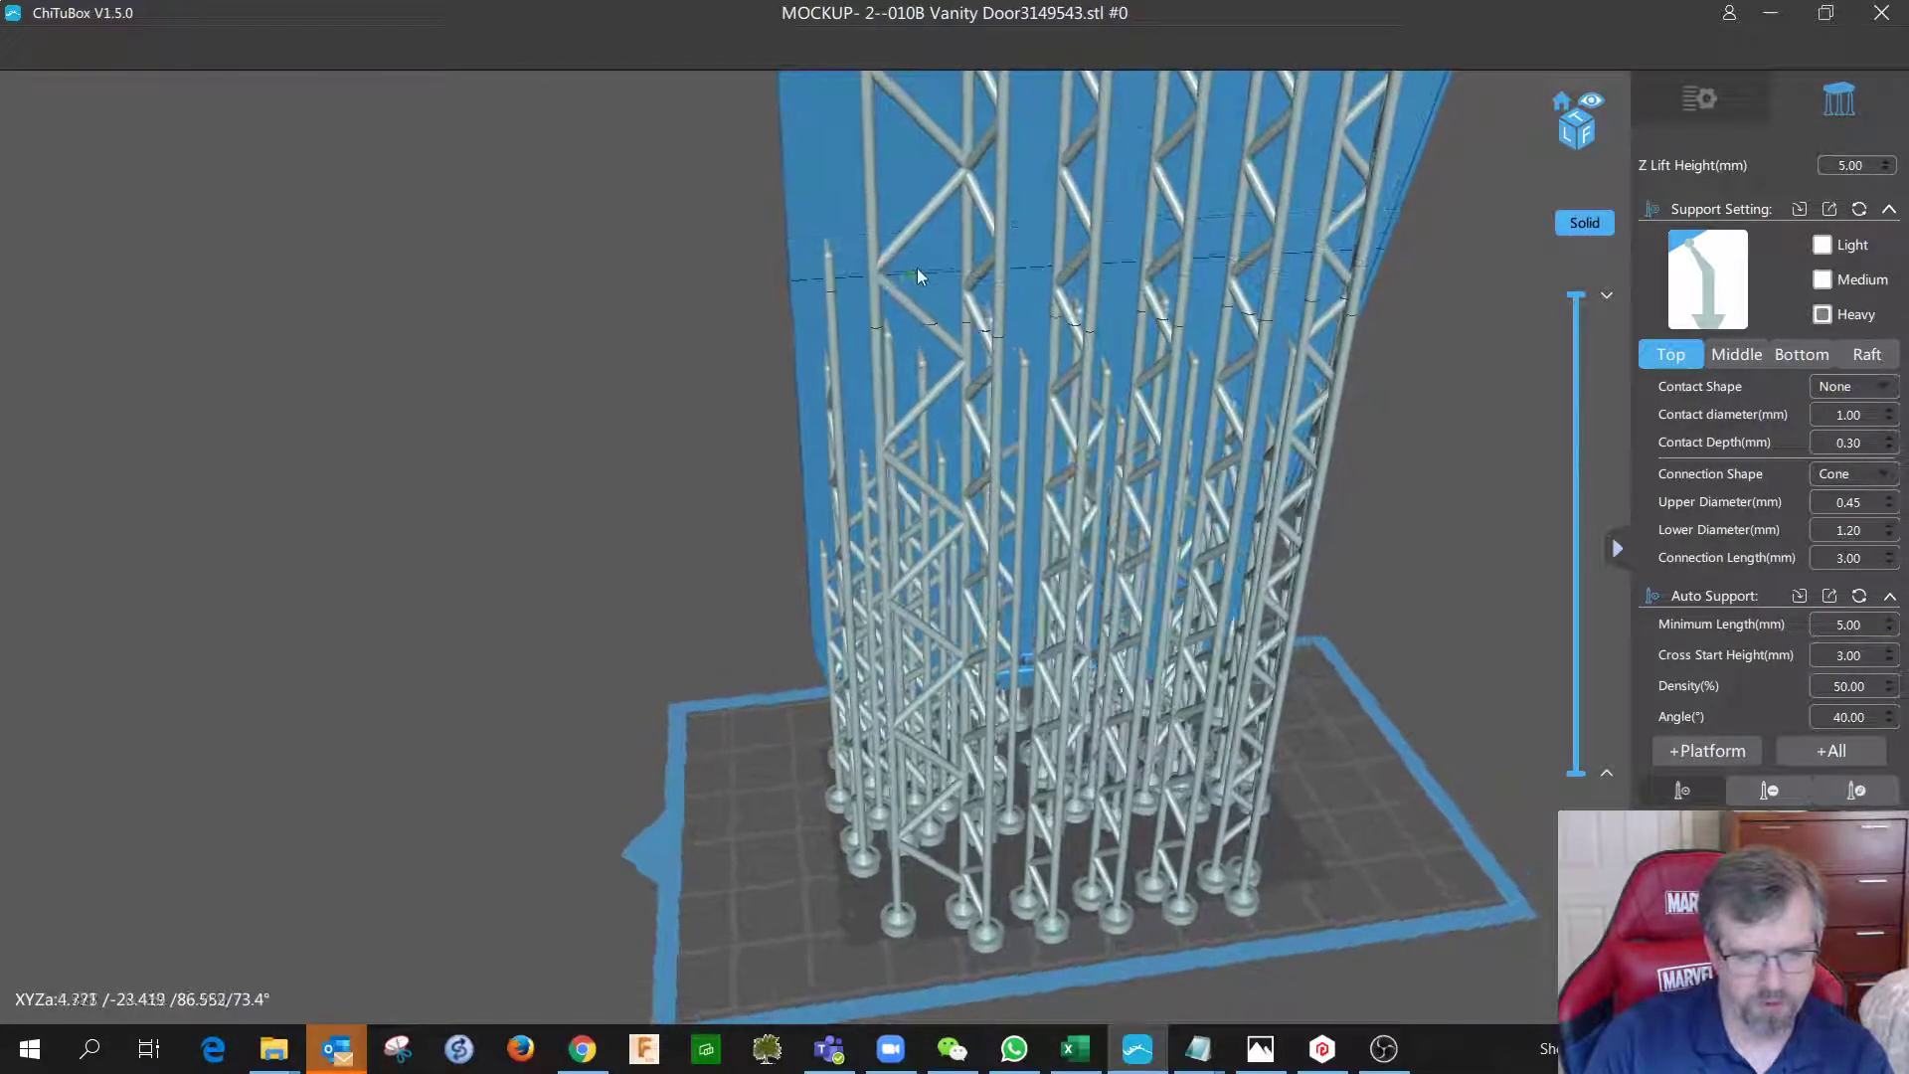
{"action": "left_click", "coordinate": [931, 255]}
{"action": "right_click_drag", "start_coordinate": [1036, 231], "coordinate": [1004, 241]}
{"action": "left_click", "coordinate": [1057, 243]}
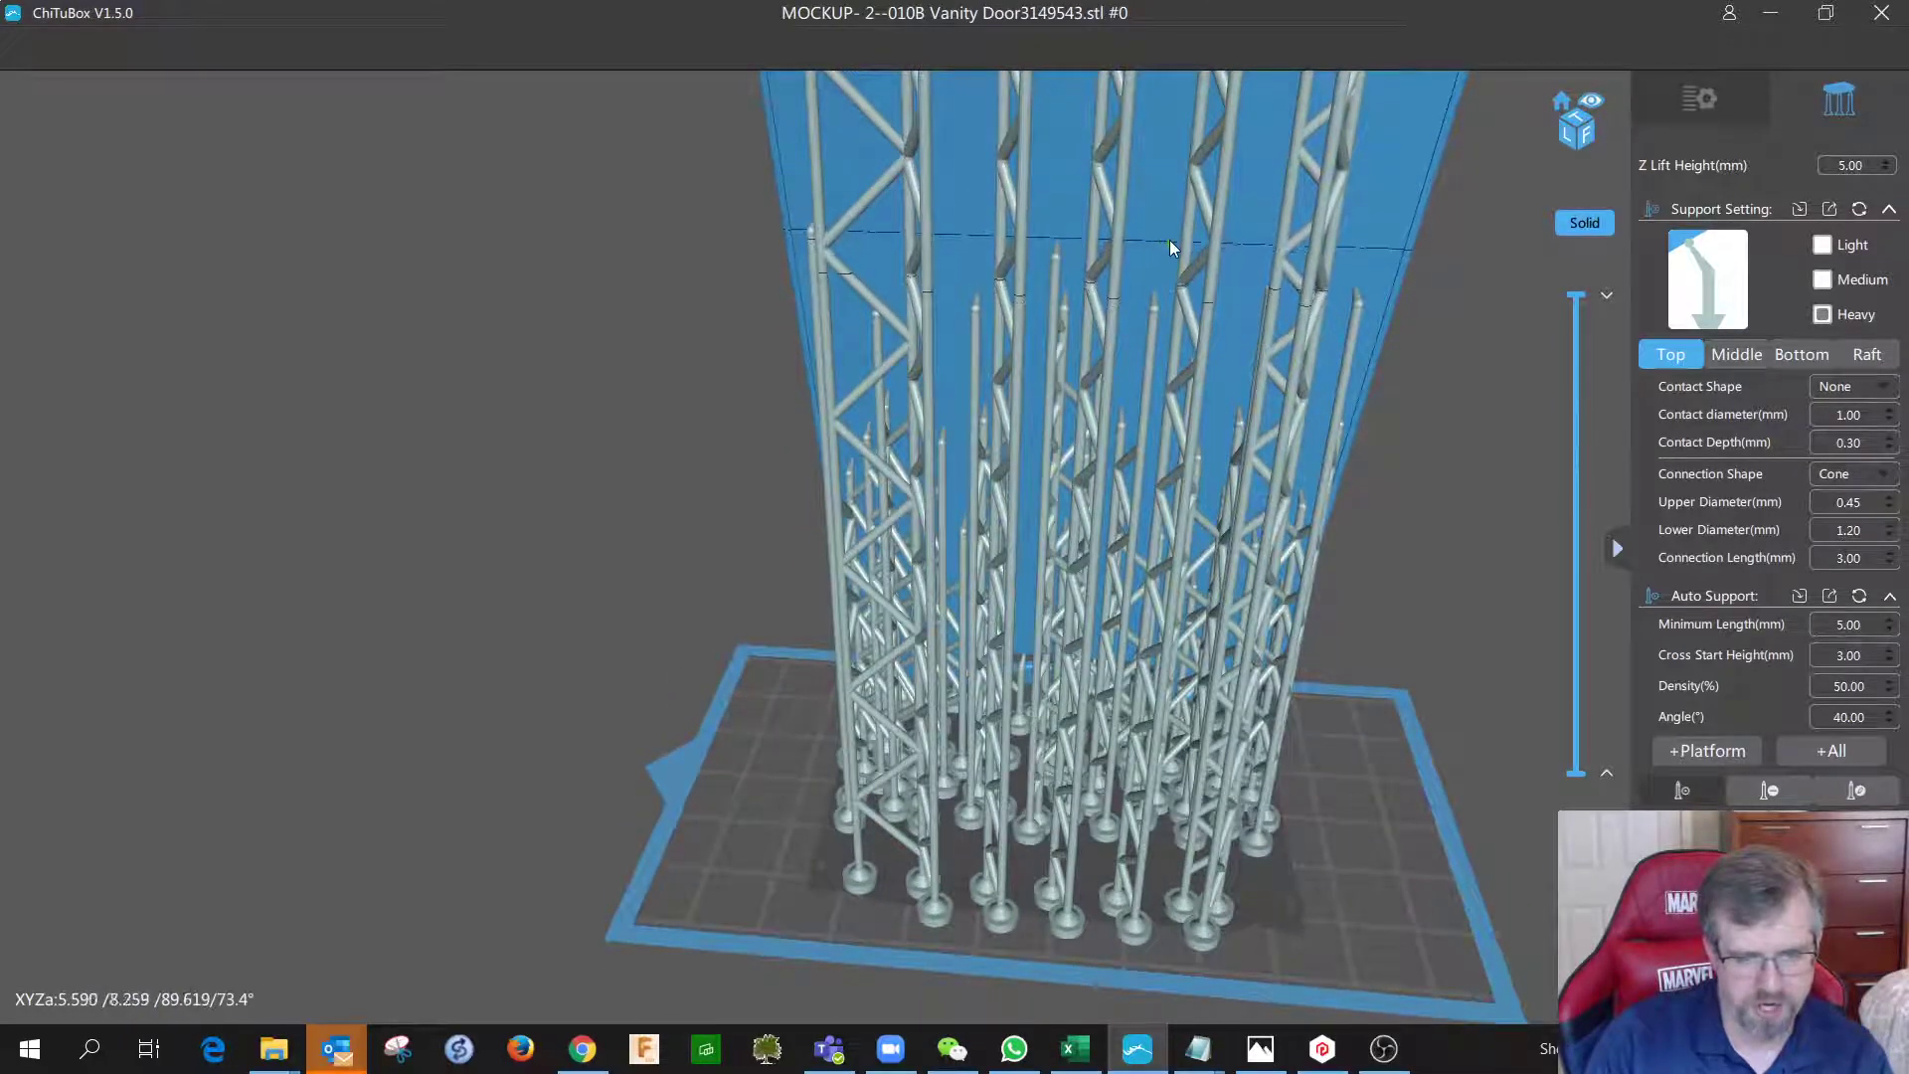
{"action": "left_click", "coordinate": [1235, 254]}
Add a row of heavy supports from one panel edge to the other at about Z 98 mm.
{"action": "right_click_drag", "start_coordinate": [1237, 254], "coordinate": [1314, 280]}
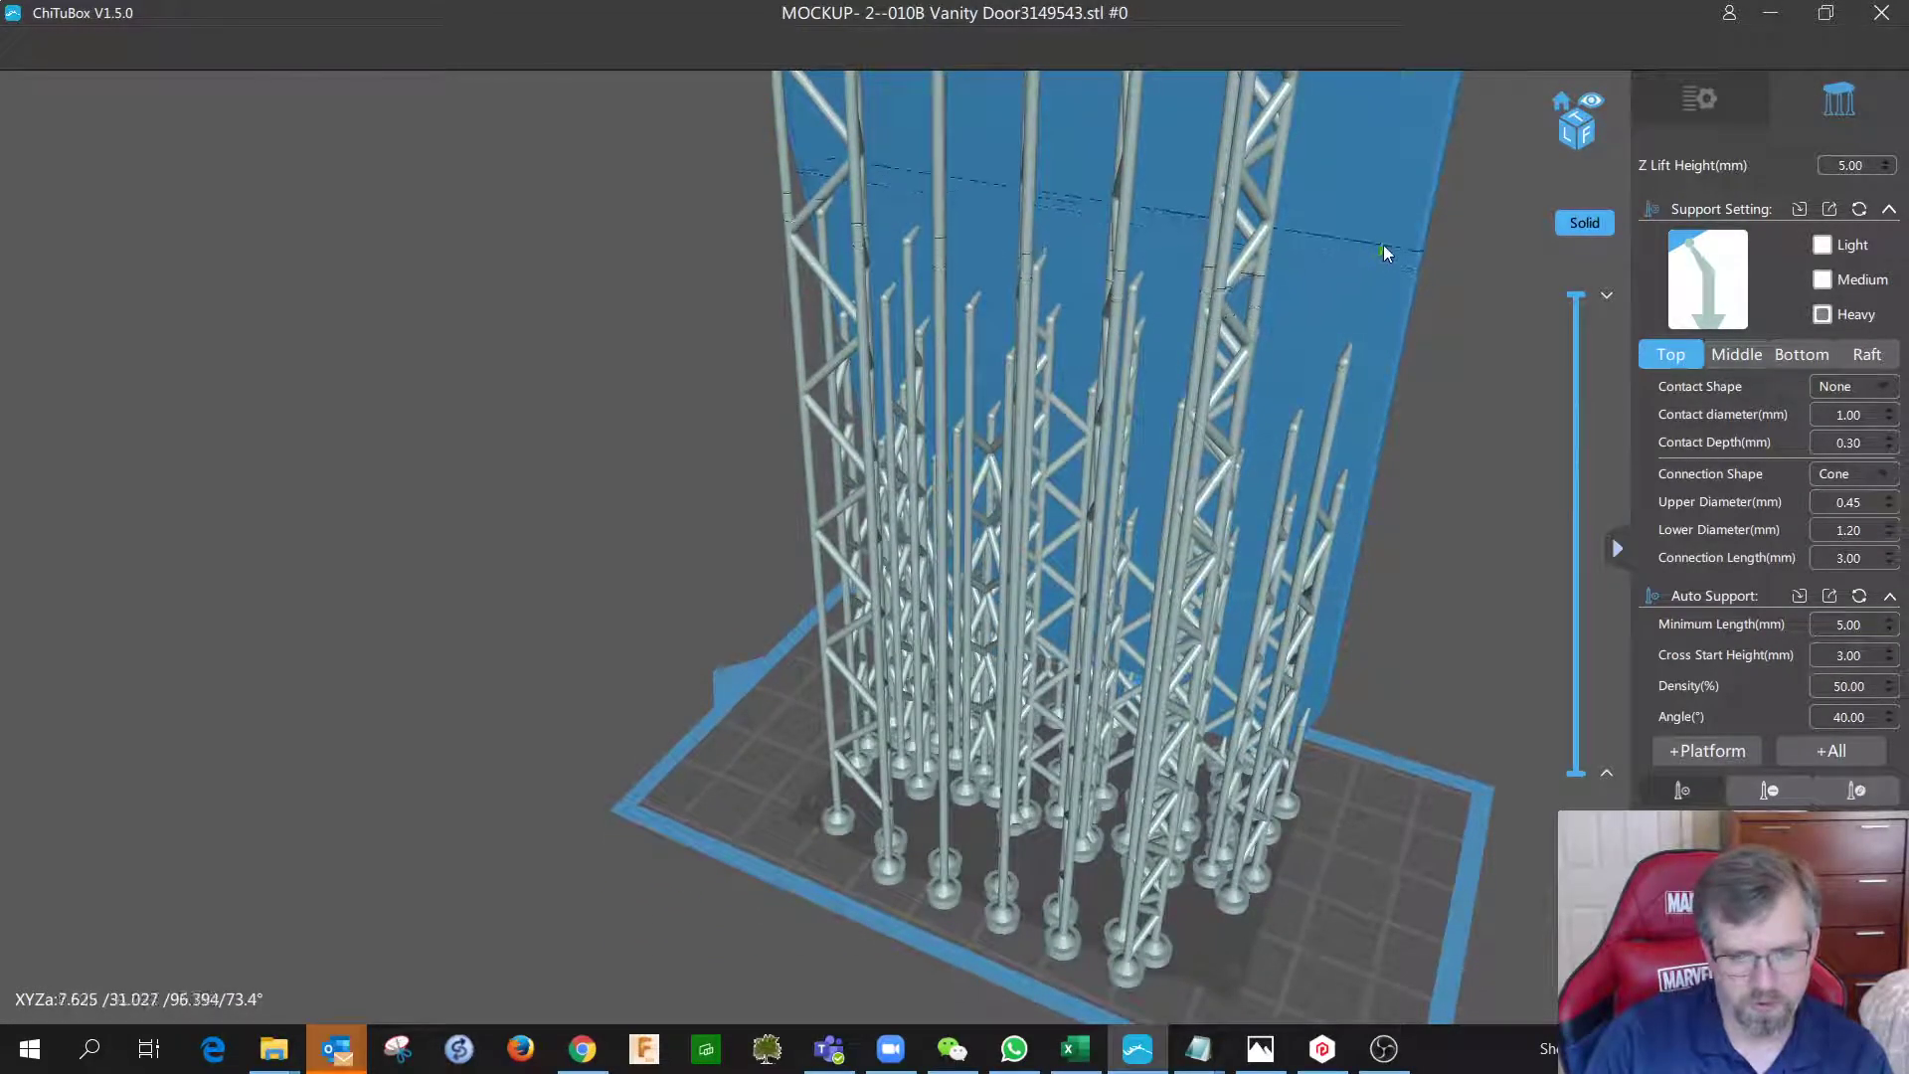
{"action": "left_click", "coordinate": [1384, 245]}
{"action": "mouse_move", "coordinate": [1311, 231]}
{"action": "right_mouse_down"}
{"action": "mouse_move", "coordinate": [1358, 245]}
{"action": "mouse_move", "coordinate": [1296, 235]}
{"action": "right_mouse_up"}
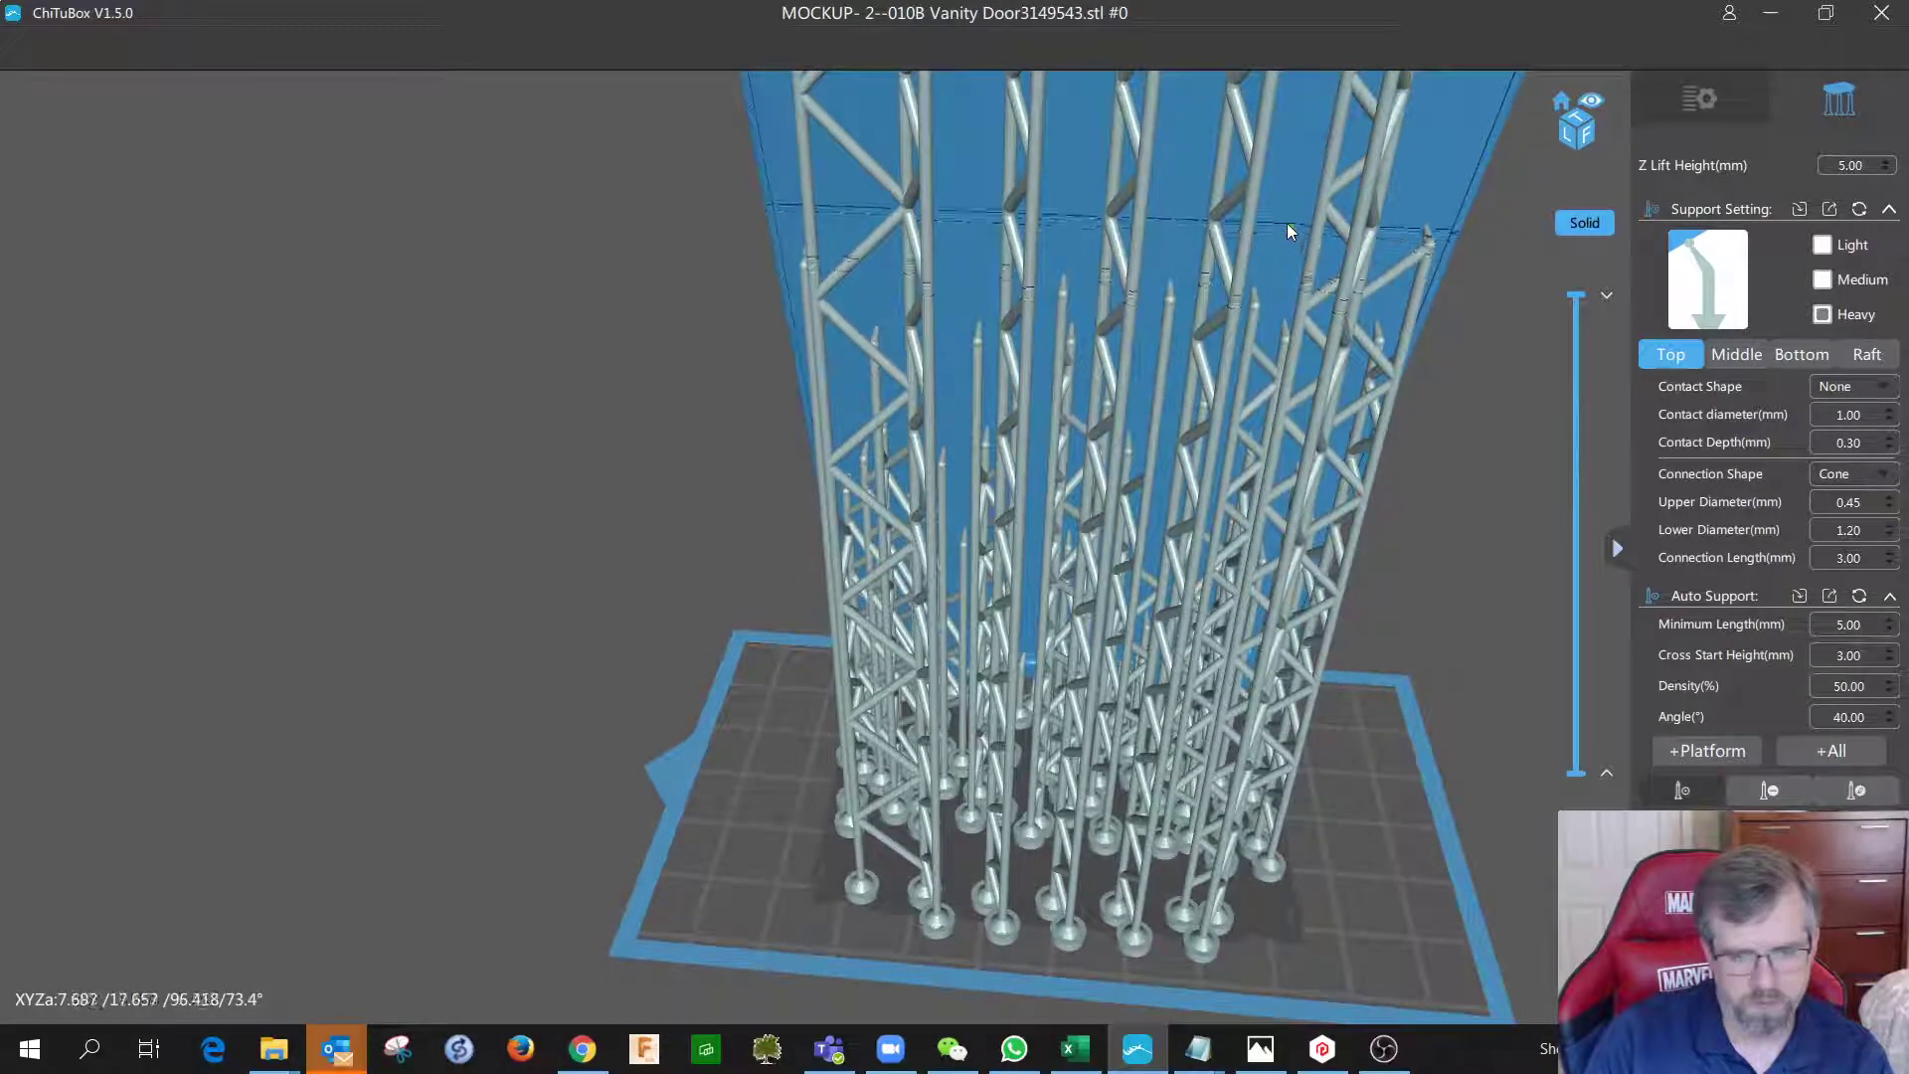
{"action": "left_click", "coordinate": [1277, 208]}
{"action": "left_click", "coordinate": [1173, 200]}
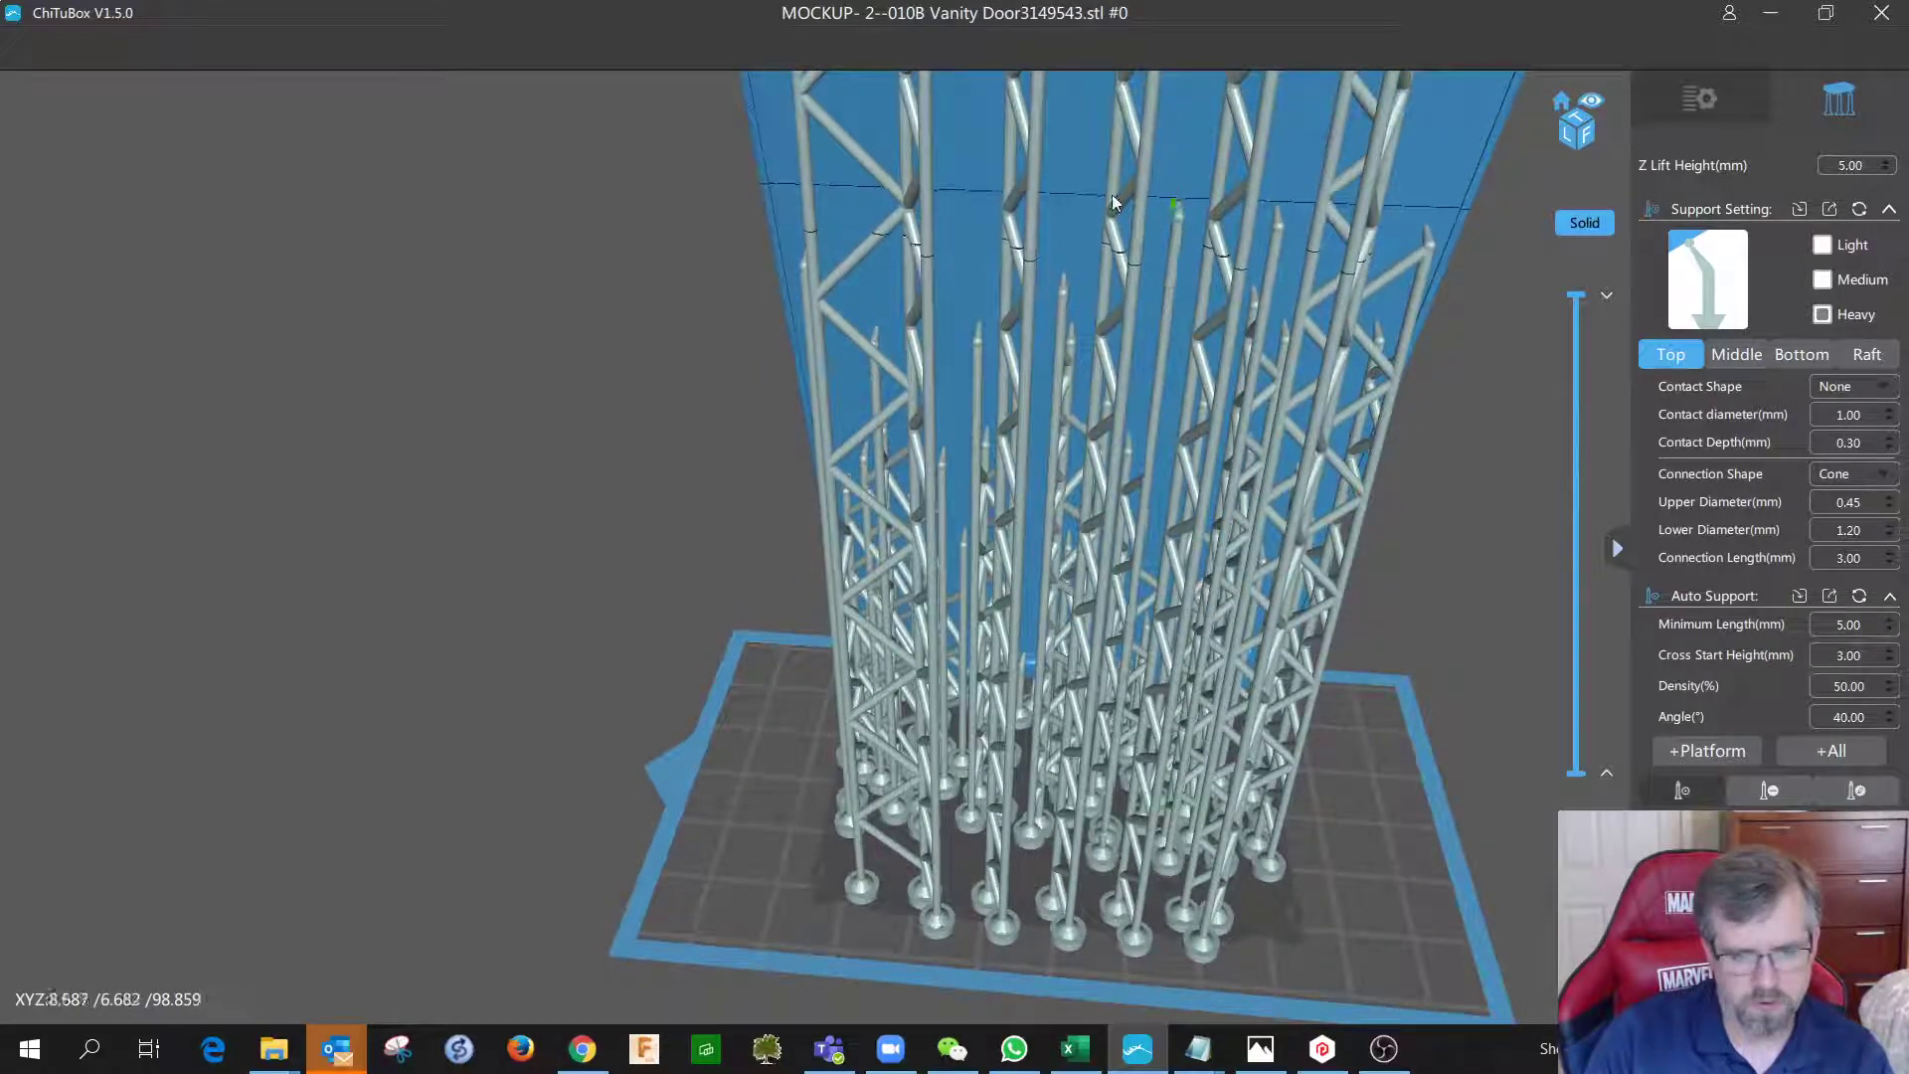
{"action": "left_click", "coordinate": [1073, 196]}
{"action": "left_click", "coordinate": [968, 207]}
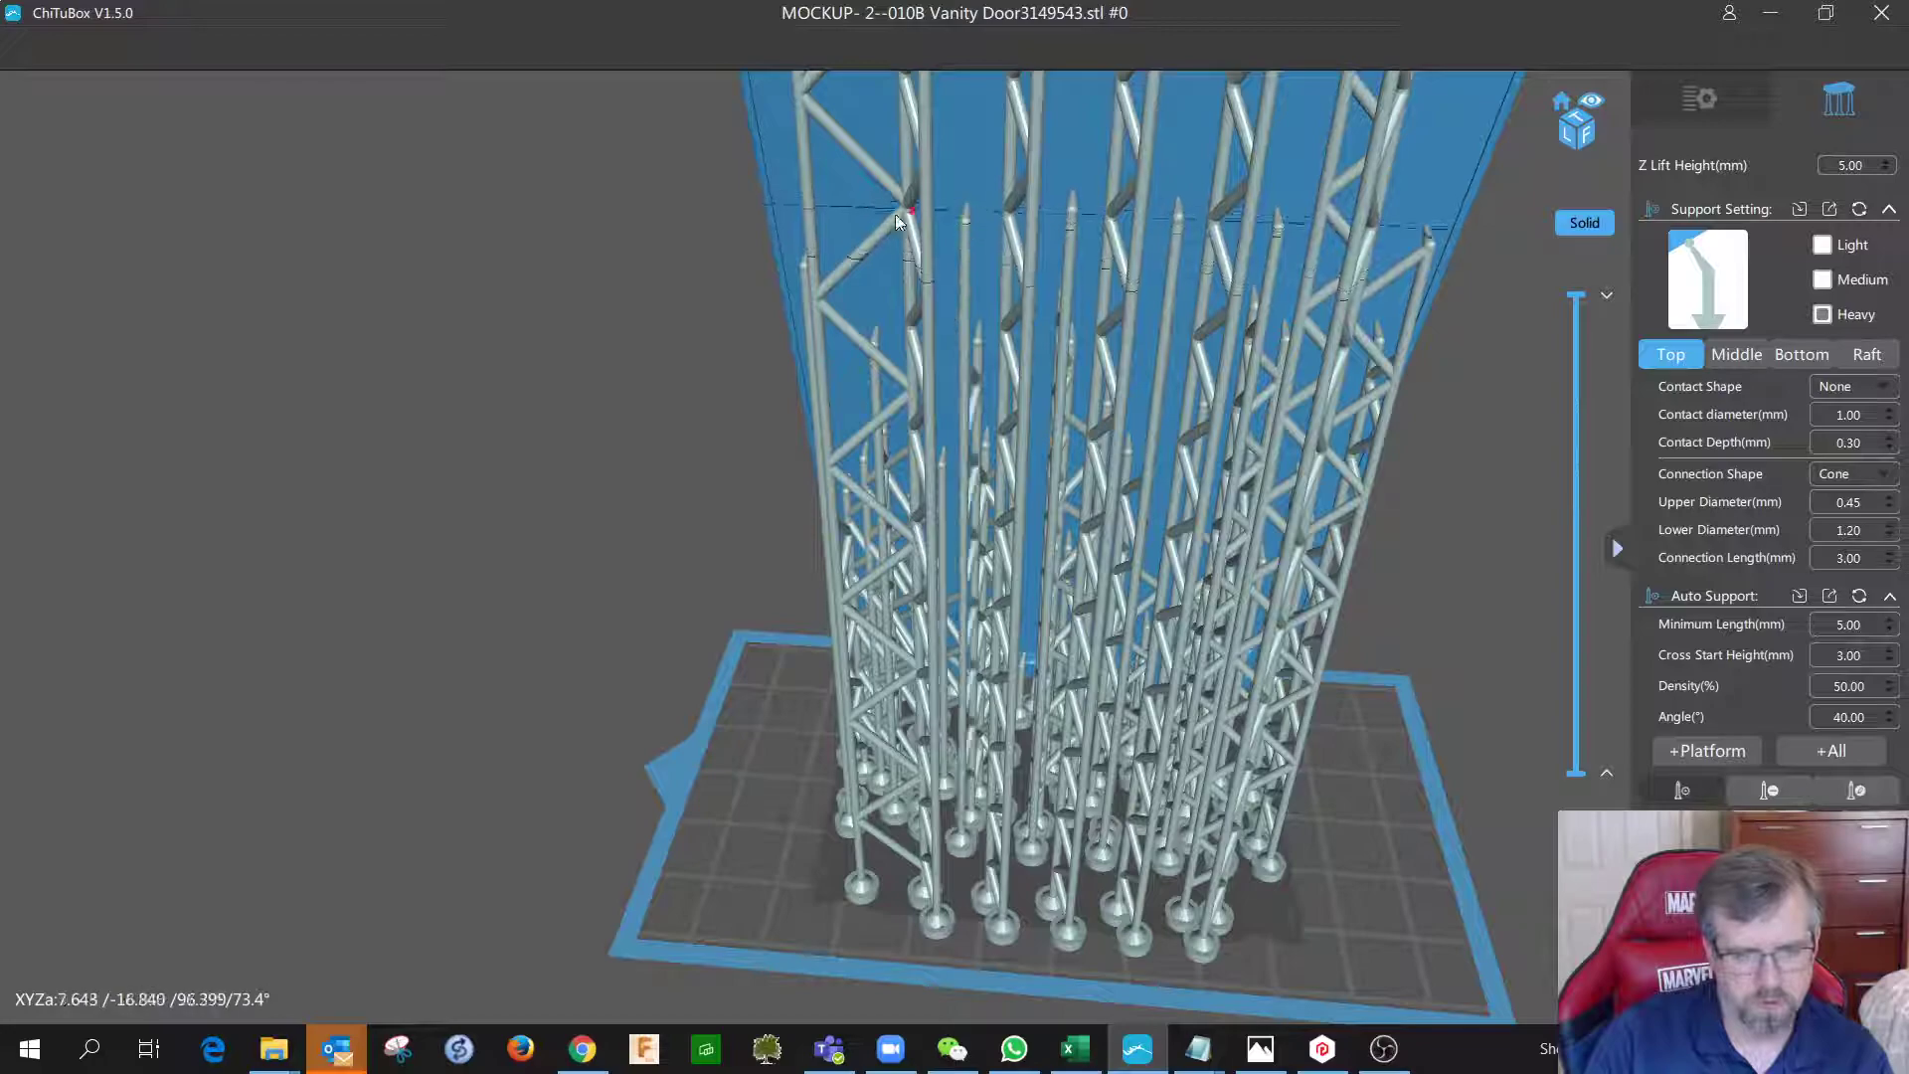
{"action": "left_click", "coordinate": [852, 221]}
Add heavy supports across the panel face between both edges at about Z 105 mm.
{"action": "right_click_drag", "start_coordinate": [863, 216], "coordinate": [883, 229]}
{"action": "left_click", "coordinate": [887, 307]}
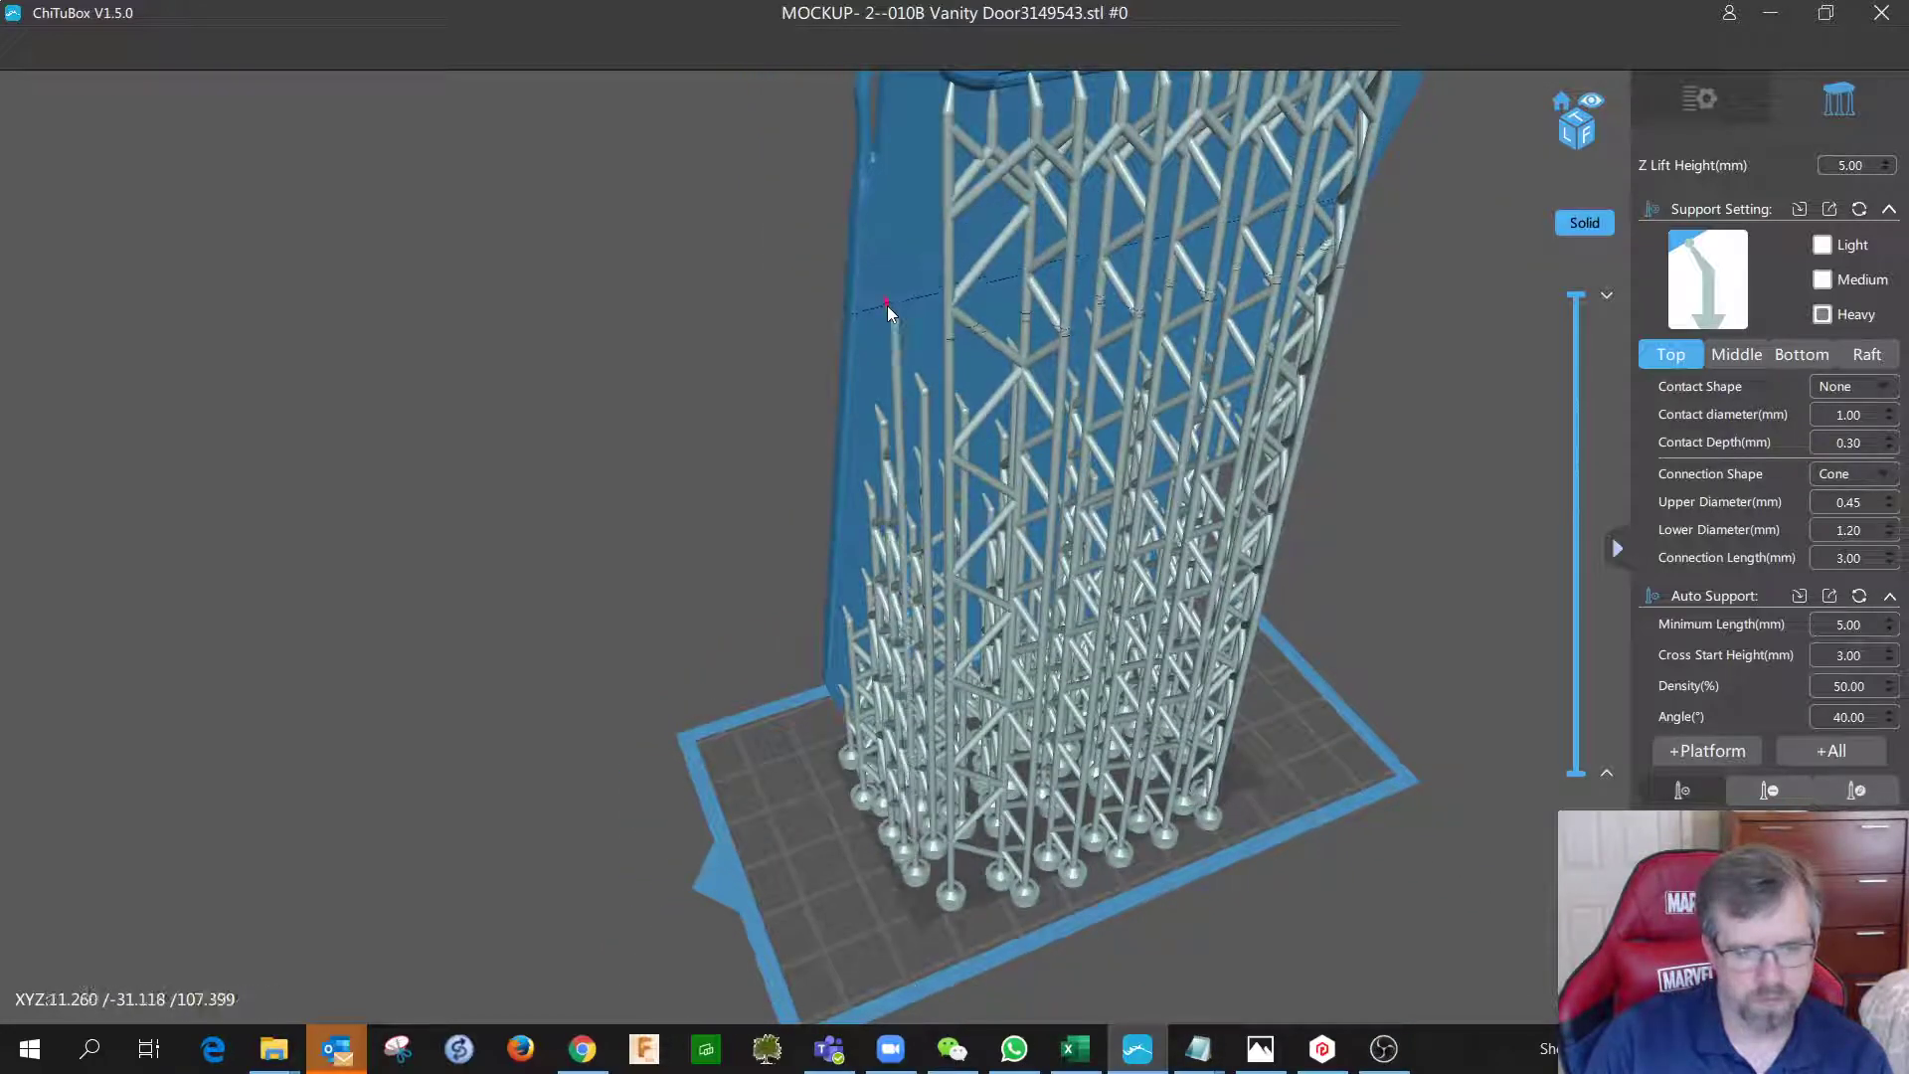
{"action": "right_click_drag", "start_coordinate": [993, 294], "coordinate": [987, 206]}
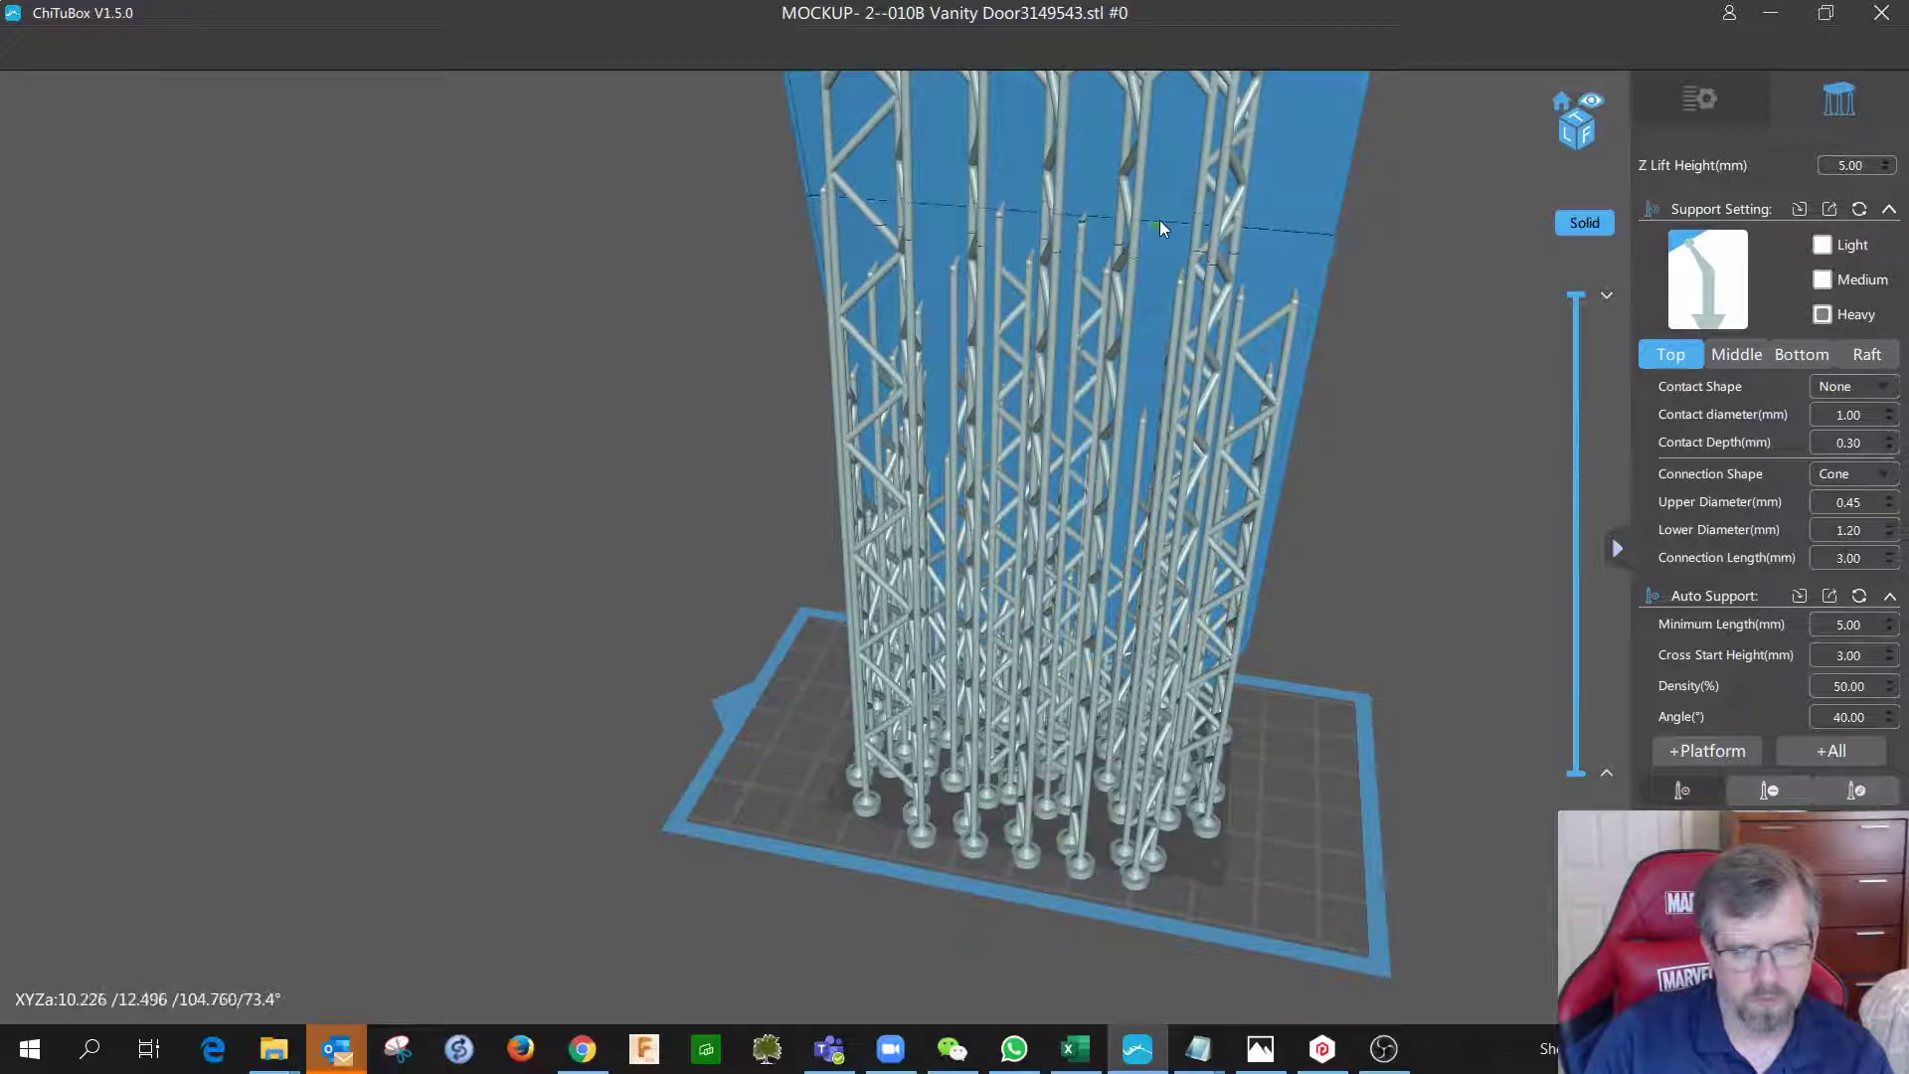
{"action": "left_click", "coordinate": [1333, 225]}
Place a row of heavy supports across the panel just below the handle ridge at about Z 115 mm.
{"action": "left_click", "coordinate": [1303, 147]}
{"action": "right_click_drag", "start_coordinate": [1233, 177], "coordinate": [1296, 171]}
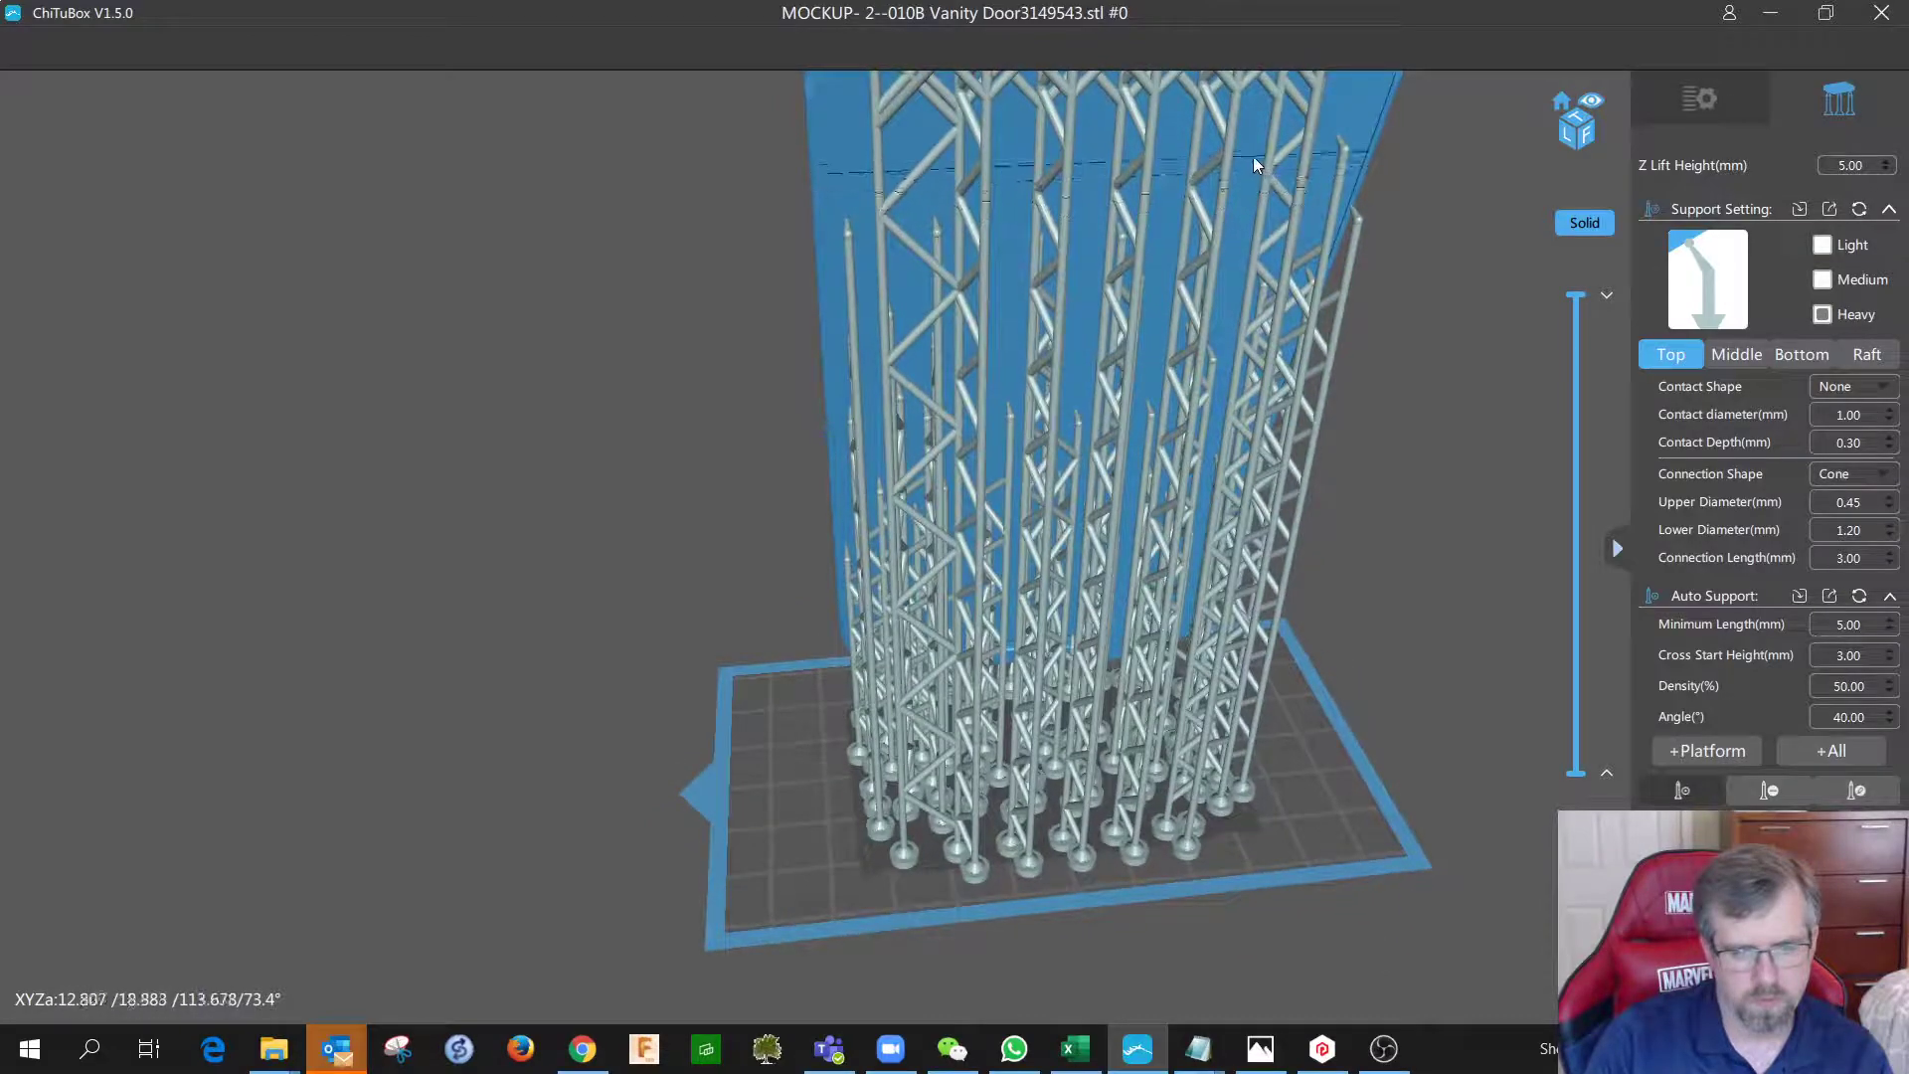
{"action": "left_click", "coordinate": [1249, 145]}
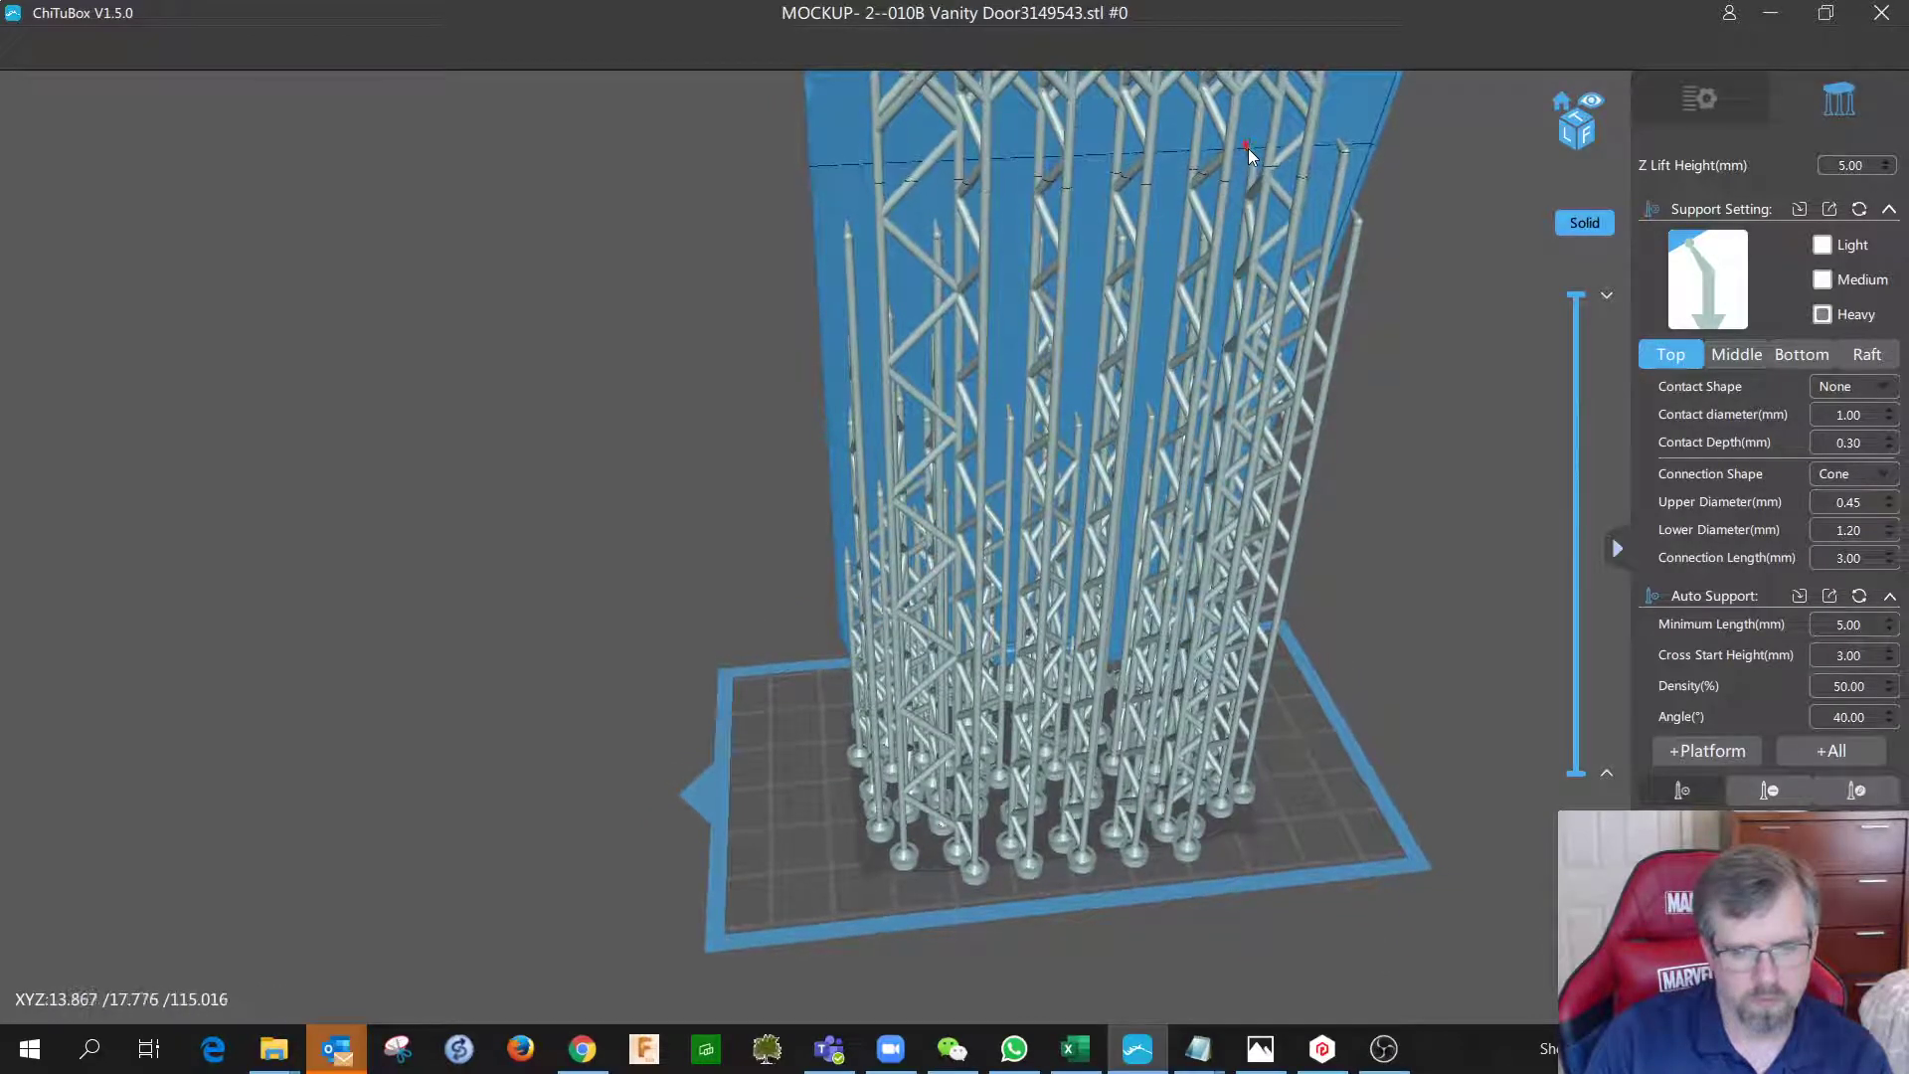
{"action": "left_click", "coordinate": [1169, 145]}
{"action": "left_click", "coordinate": [1094, 153]}
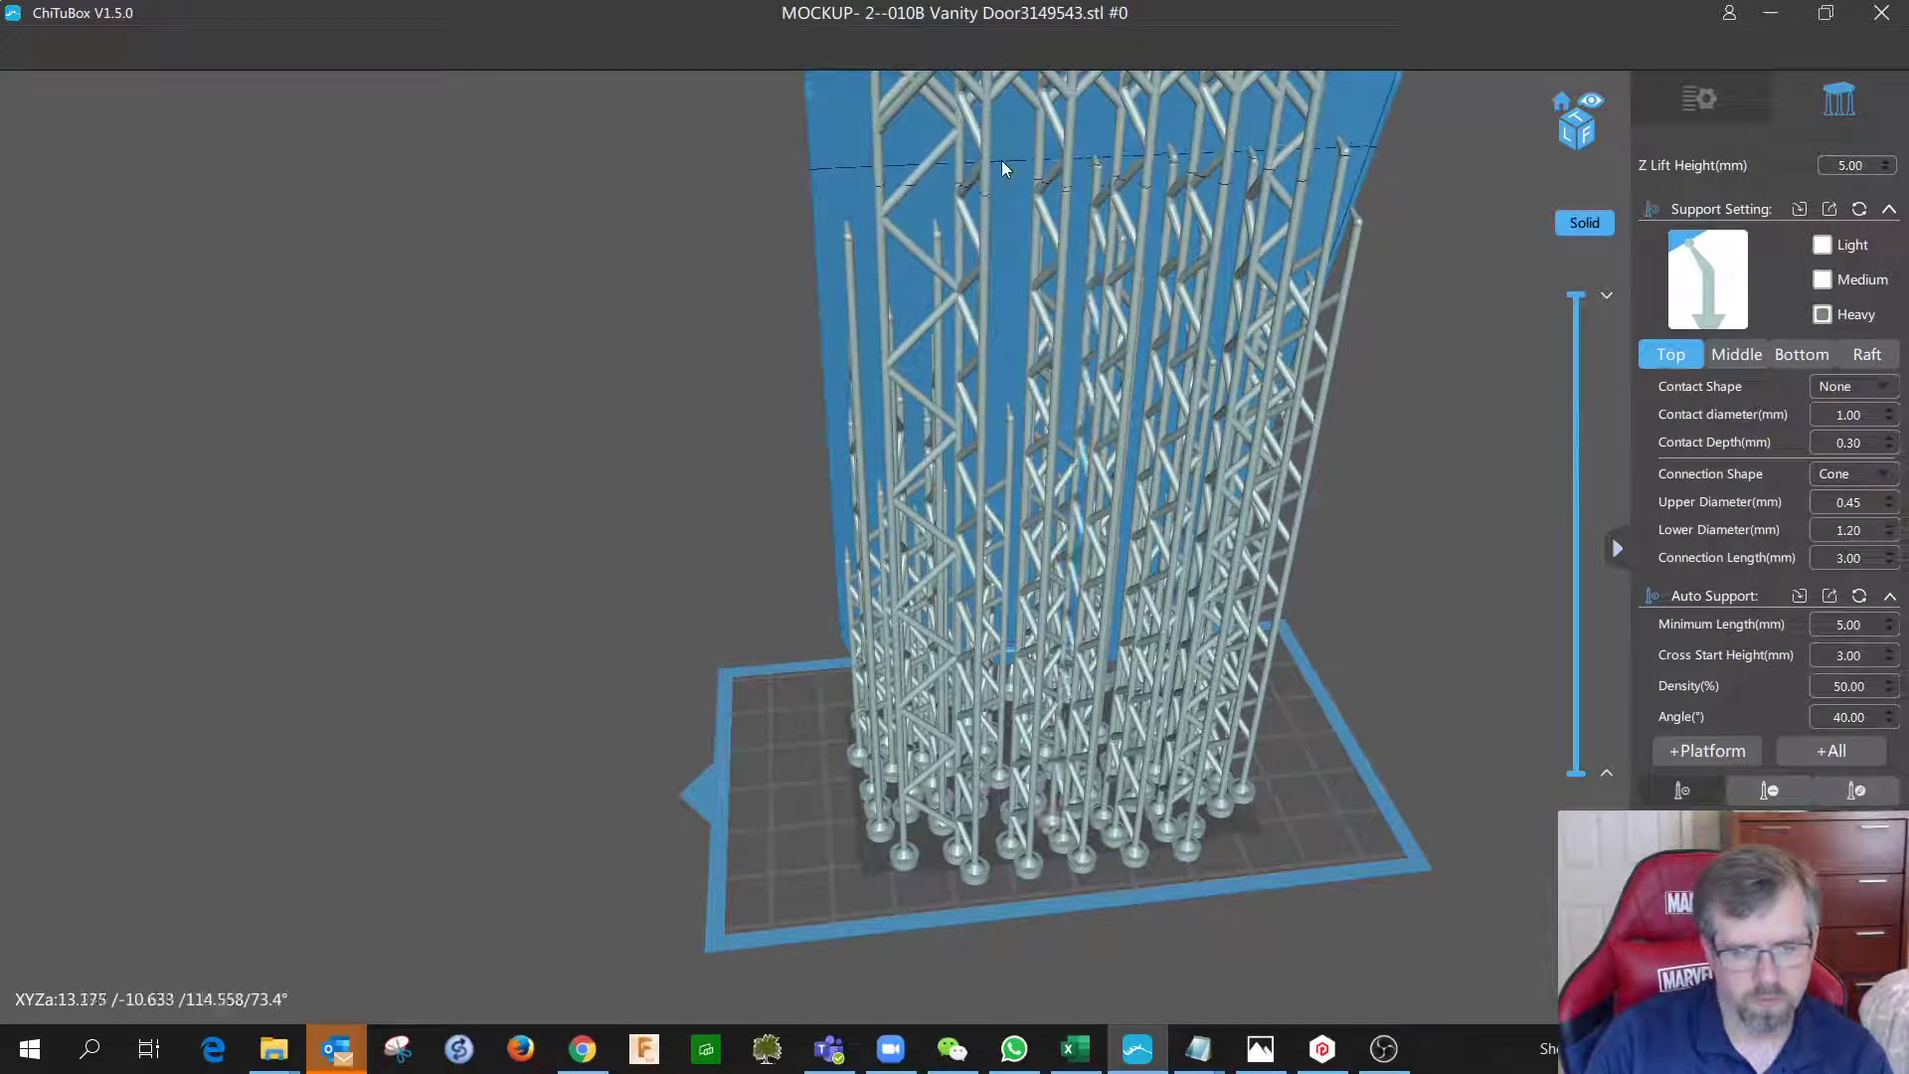
{"action": "left_click", "coordinate": [1008, 164]}
{"action": "left_click", "coordinate": [928, 177]}
{"action": "left_click", "coordinate": [837, 148]}
Add heavy supports around the door's side slot, two on the outer edge strip and one on the face beside it.
{"action": "right_click_drag", "start_coordinate": [837, 147], "coordinate": [846, 209]}
{"action": "scroll", "coordinate": [837, 238], "scroll_direction": "down", "scroll_amount": 2}
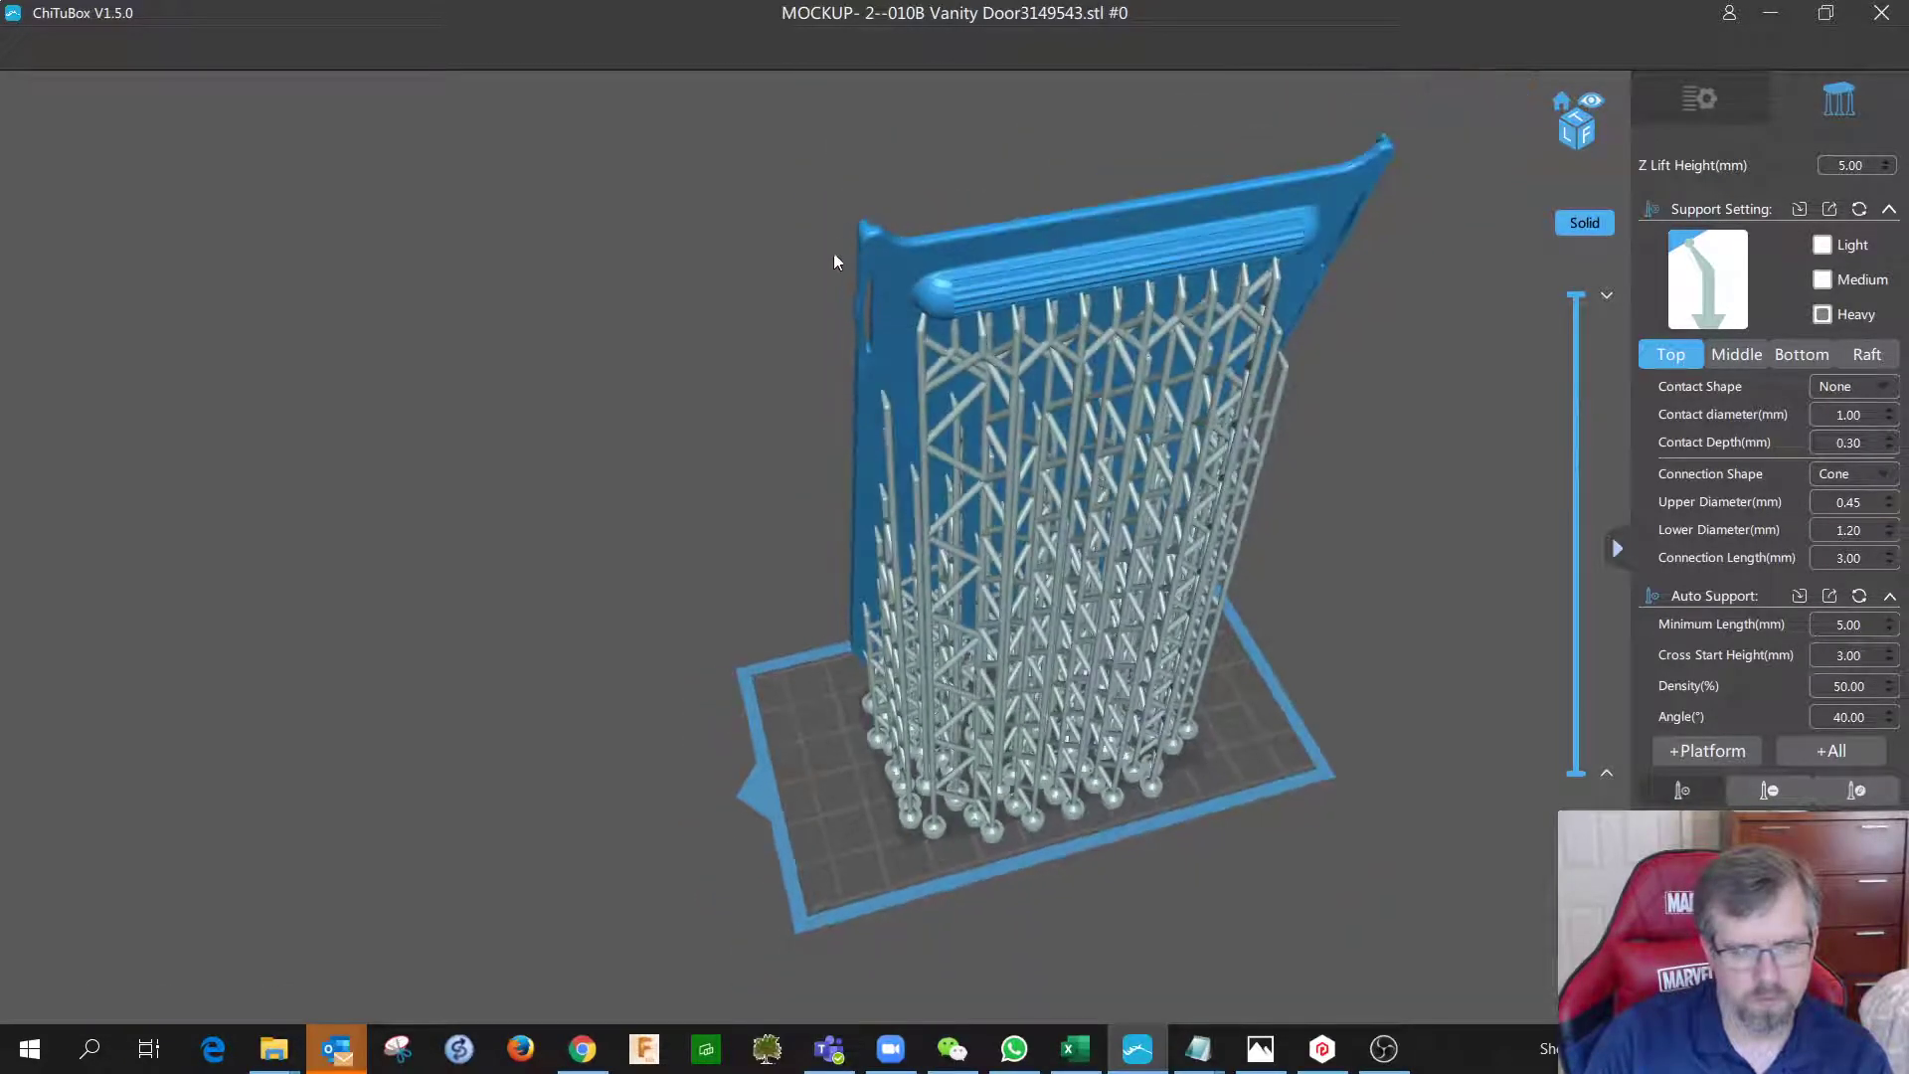
{"action": "scroll", "coordinate": [833, 269], "scroll_direction": "up", "scroll_amount": 5}
{"action": "scroll", "coordinate": [910, 336], "scroll_direction": "up", "scroll_amount": 6}
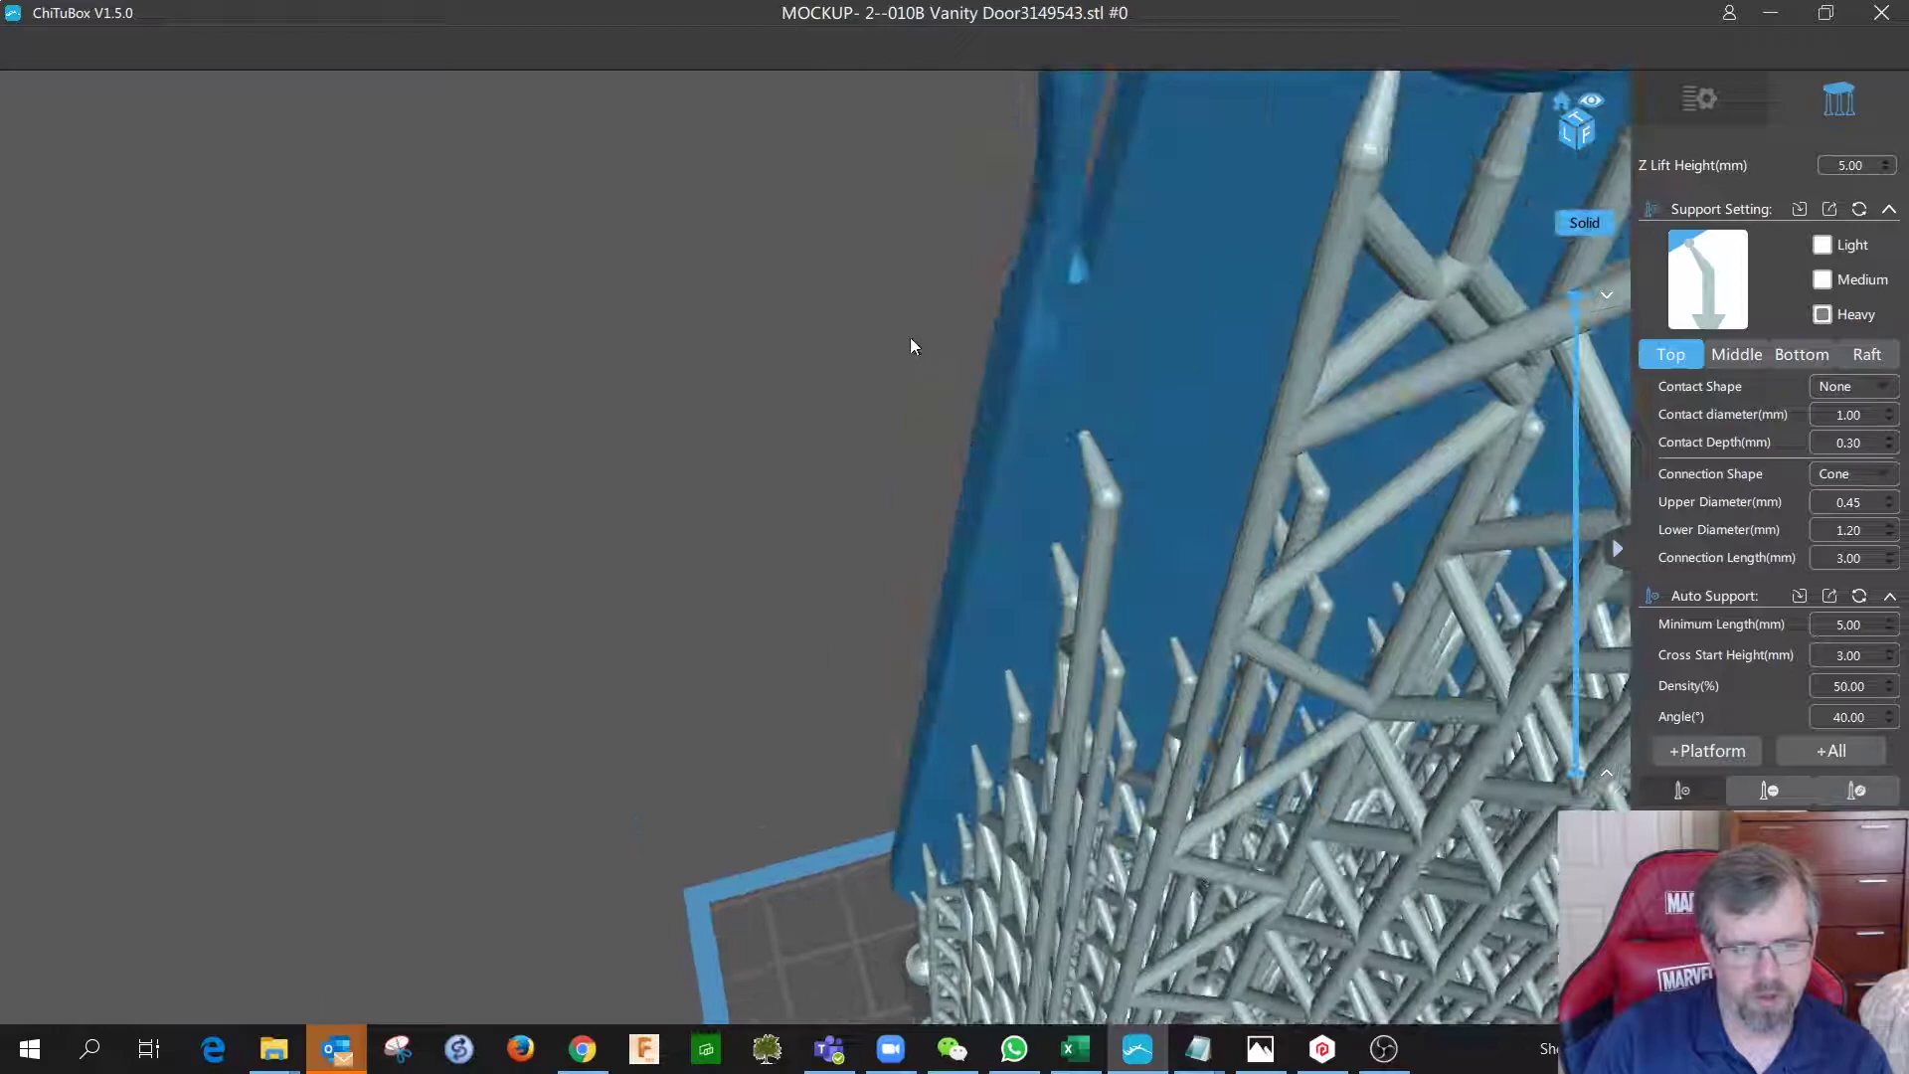
{"action": "mouse_move", "coordinate": [910, 337]}
{"action": "right_mouse_down"}
{"action": "mouse_move", "coordinate": [903, 384]}
{"action": "mouse_move", "coordinate": [899, 360]}
{"action": "right_mouse_up"}
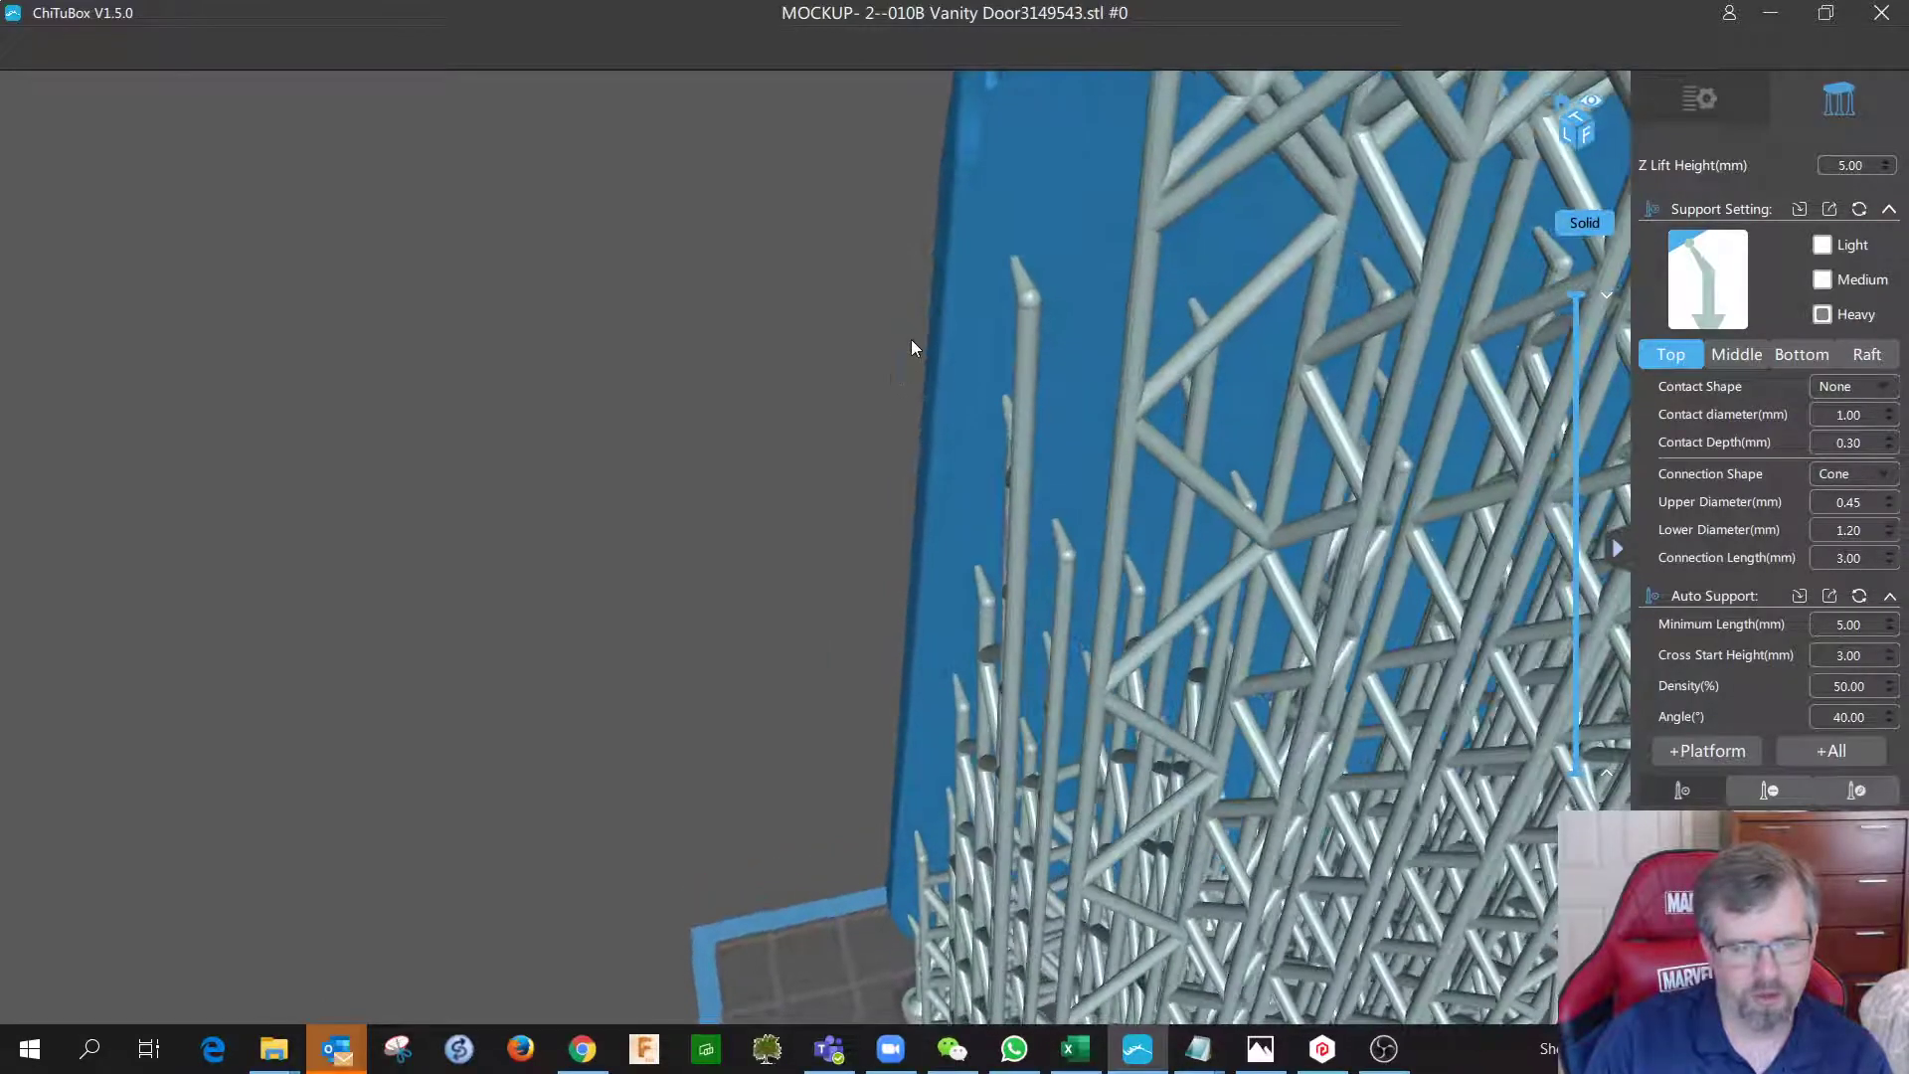
{"action": "right_click_drag", "start_coordinate": [898, 278], "coordinate": [912, 378]}
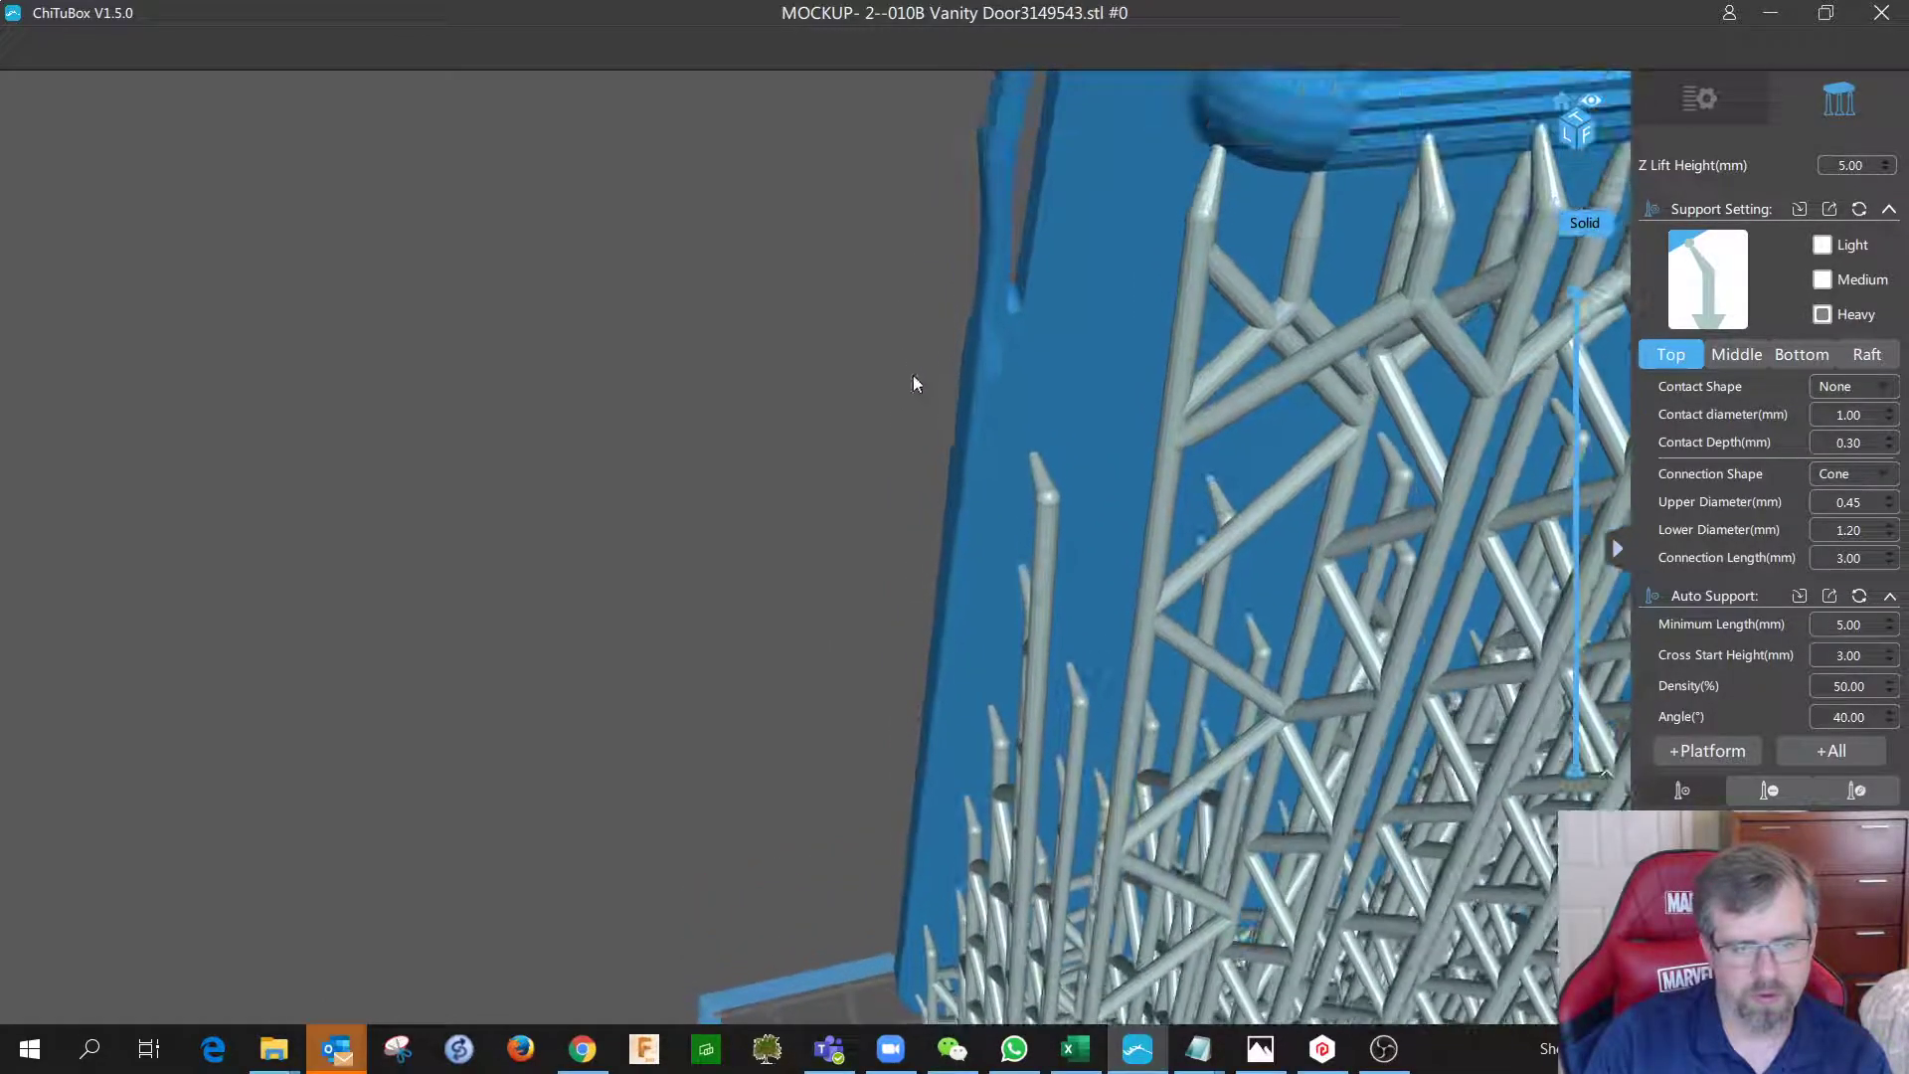
{"action": "left_click", "coordinate": [982, 288]}
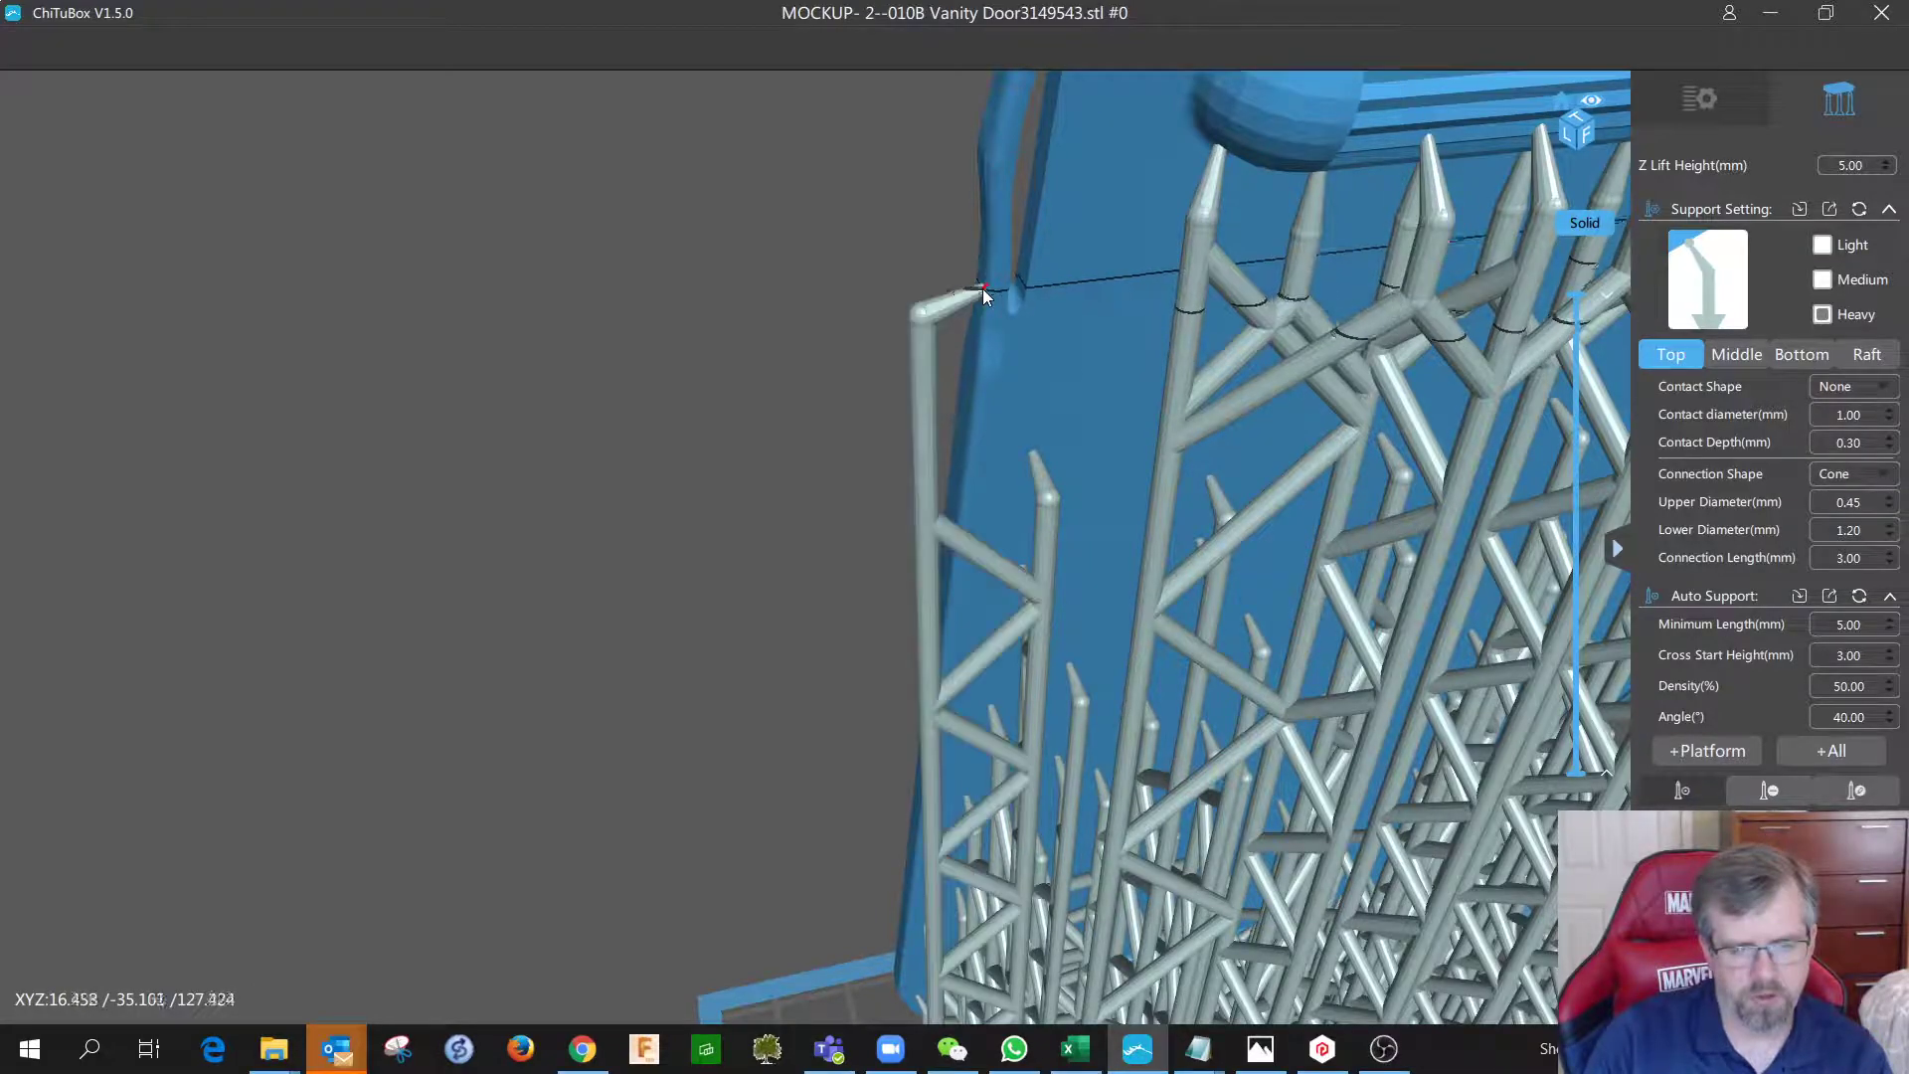
{"action": "left_click", "coordinate": [981, 154]}
{"action": "left_click", "coordinate": [1074, 144]}
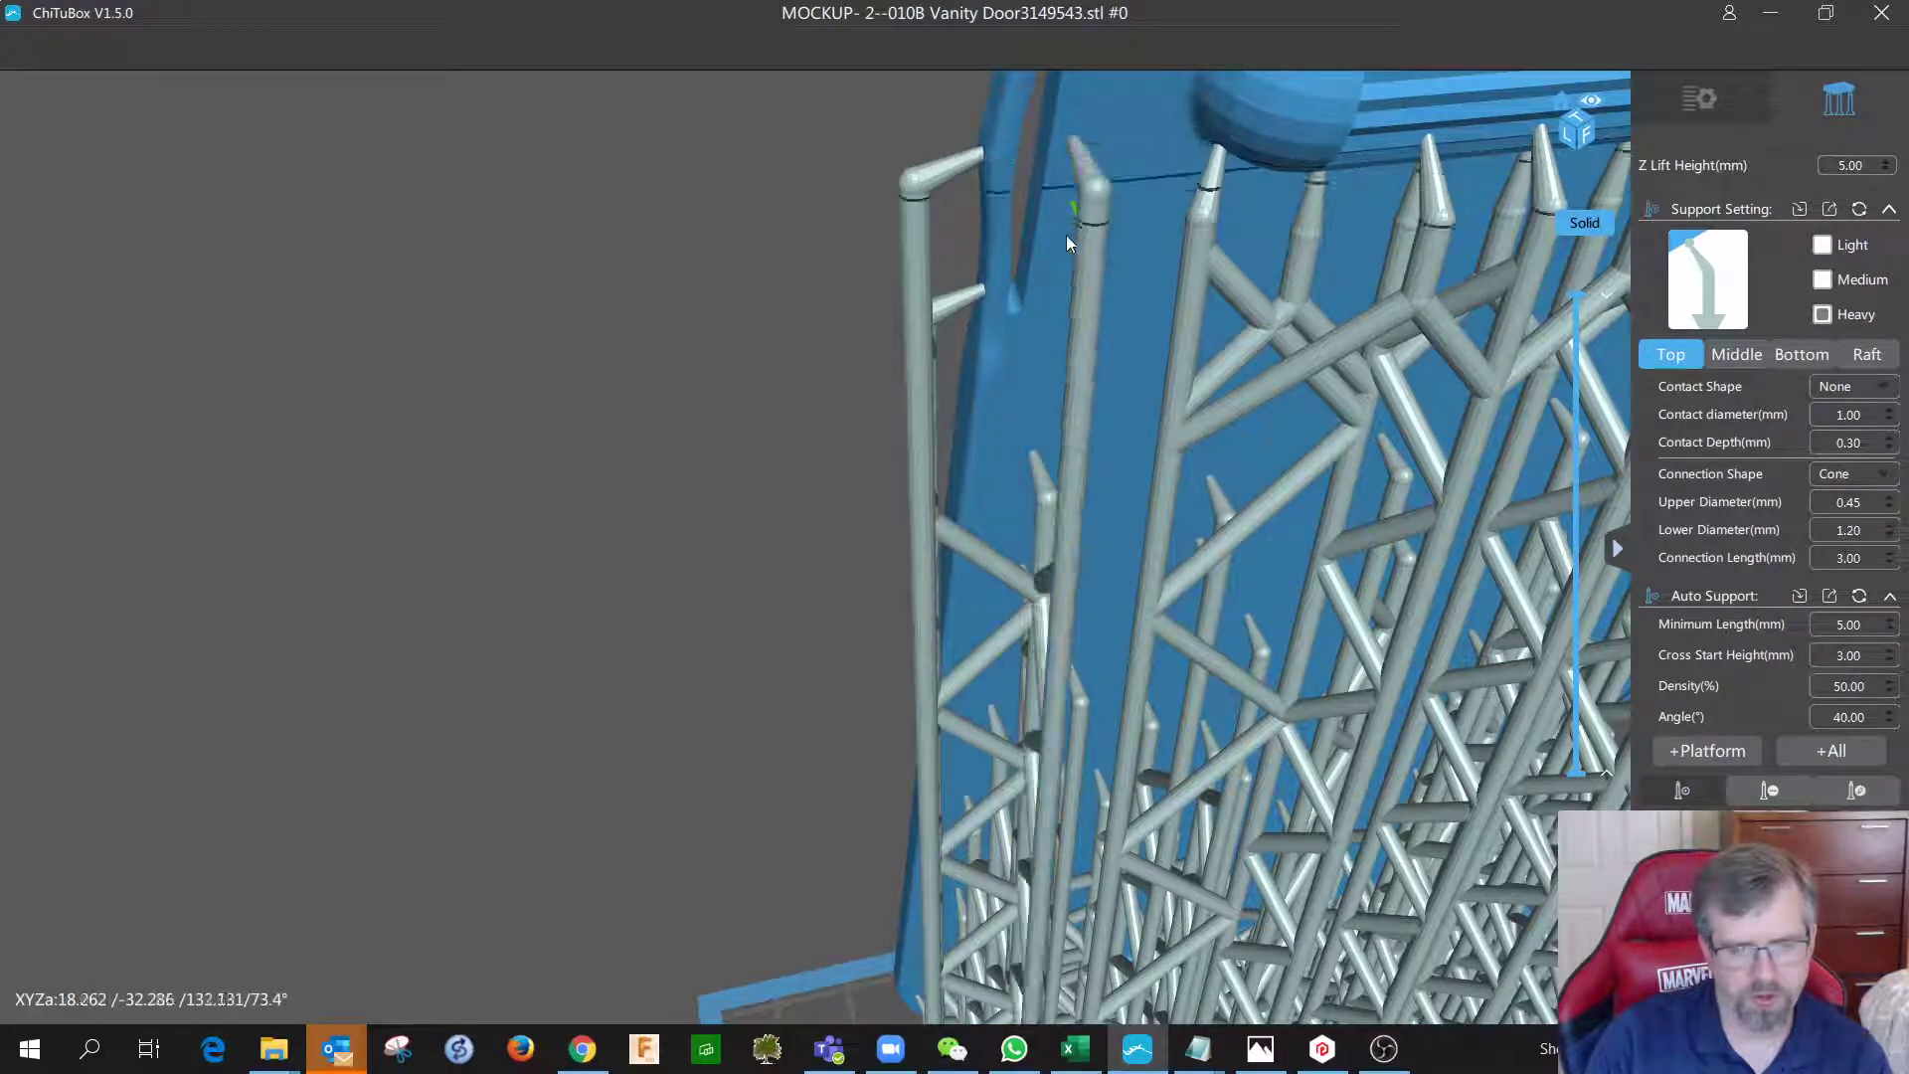
Add another heavy support on the door's outer edge strip, beside the upper part of the side slot.
{"action": "right_click_drag", "start_coordinate": [1098, 296], "coordinate": [1062, 306]}
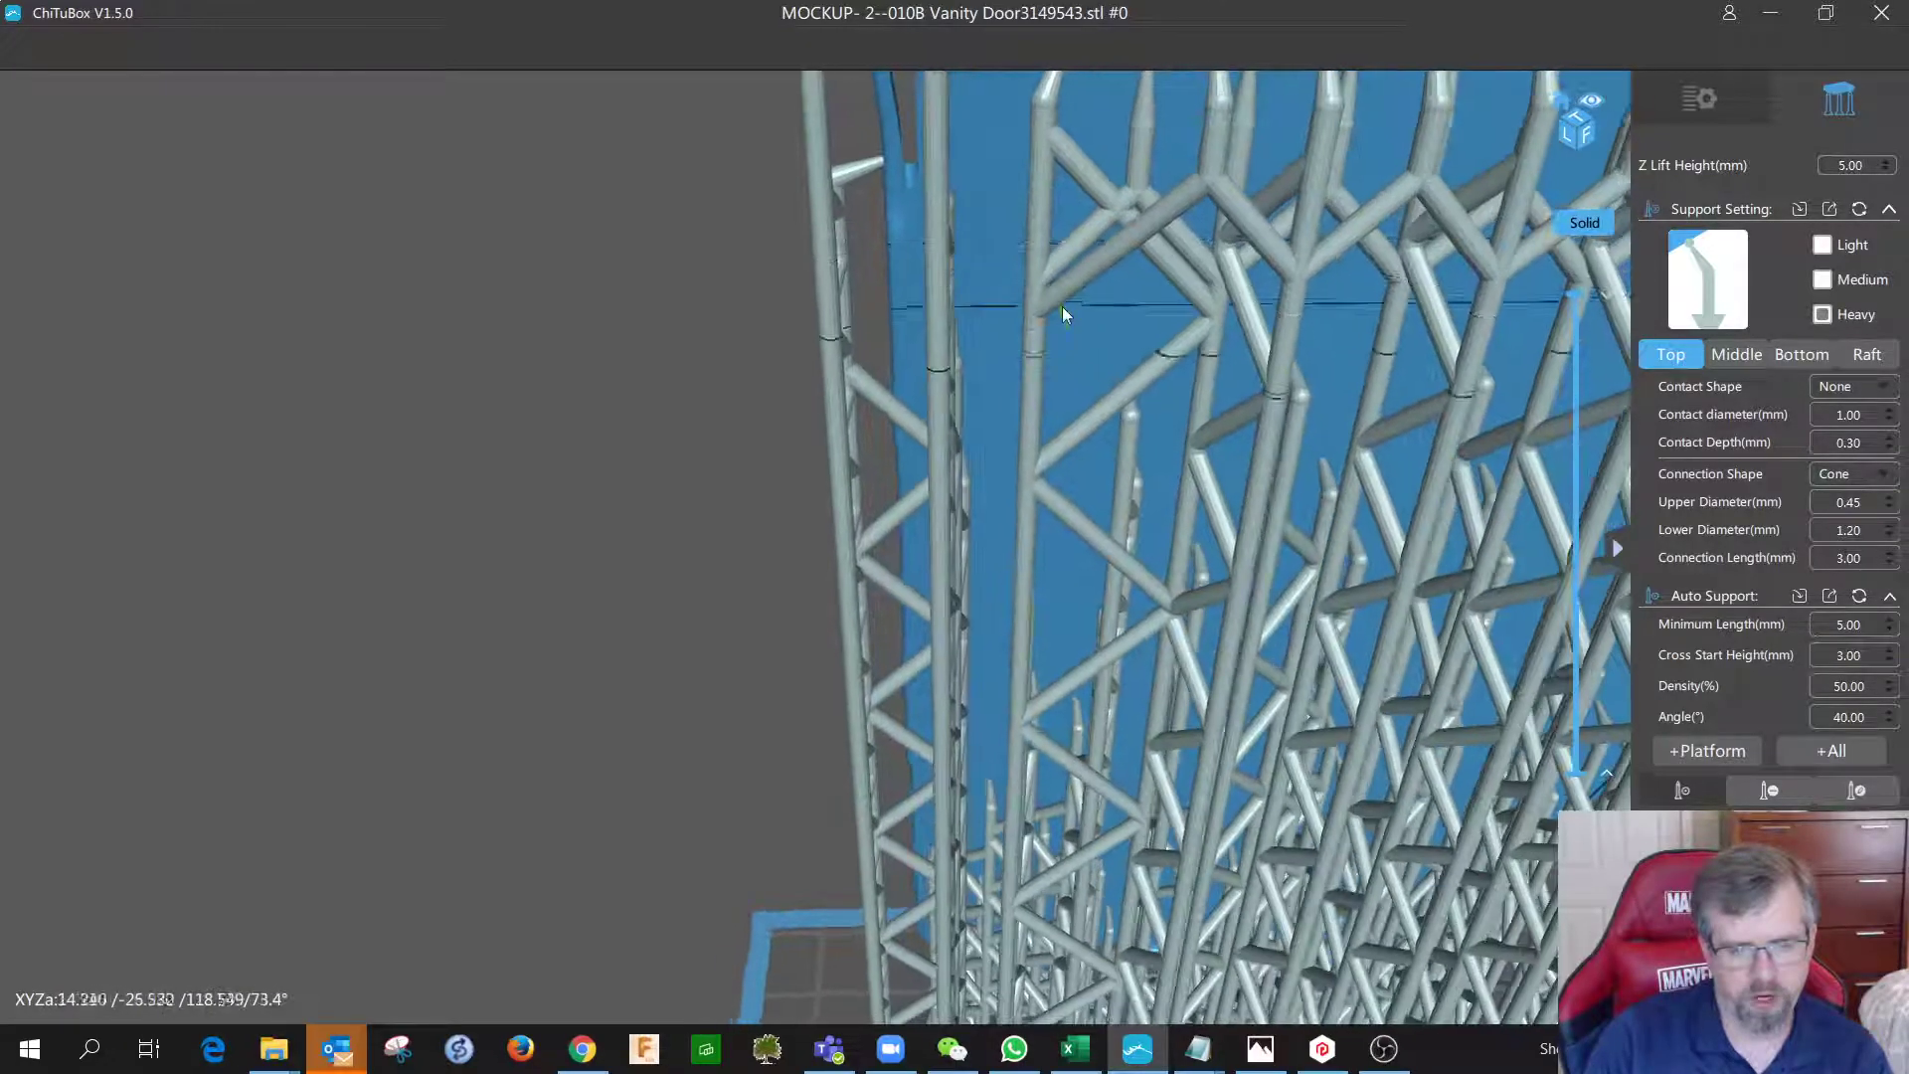
{"action": "scroll", "coordinate": [1062, 307], "scroll_direction": "down", "scroll_amount": 5}
{"action": "scroll", "coordinate": [998, 258], "scroll_direction": "up", "scroll_amount": 5}
{"action": "scroll", "coordinate": [916, 225], "scroll_direction": "down", "scroll_amount": 4}
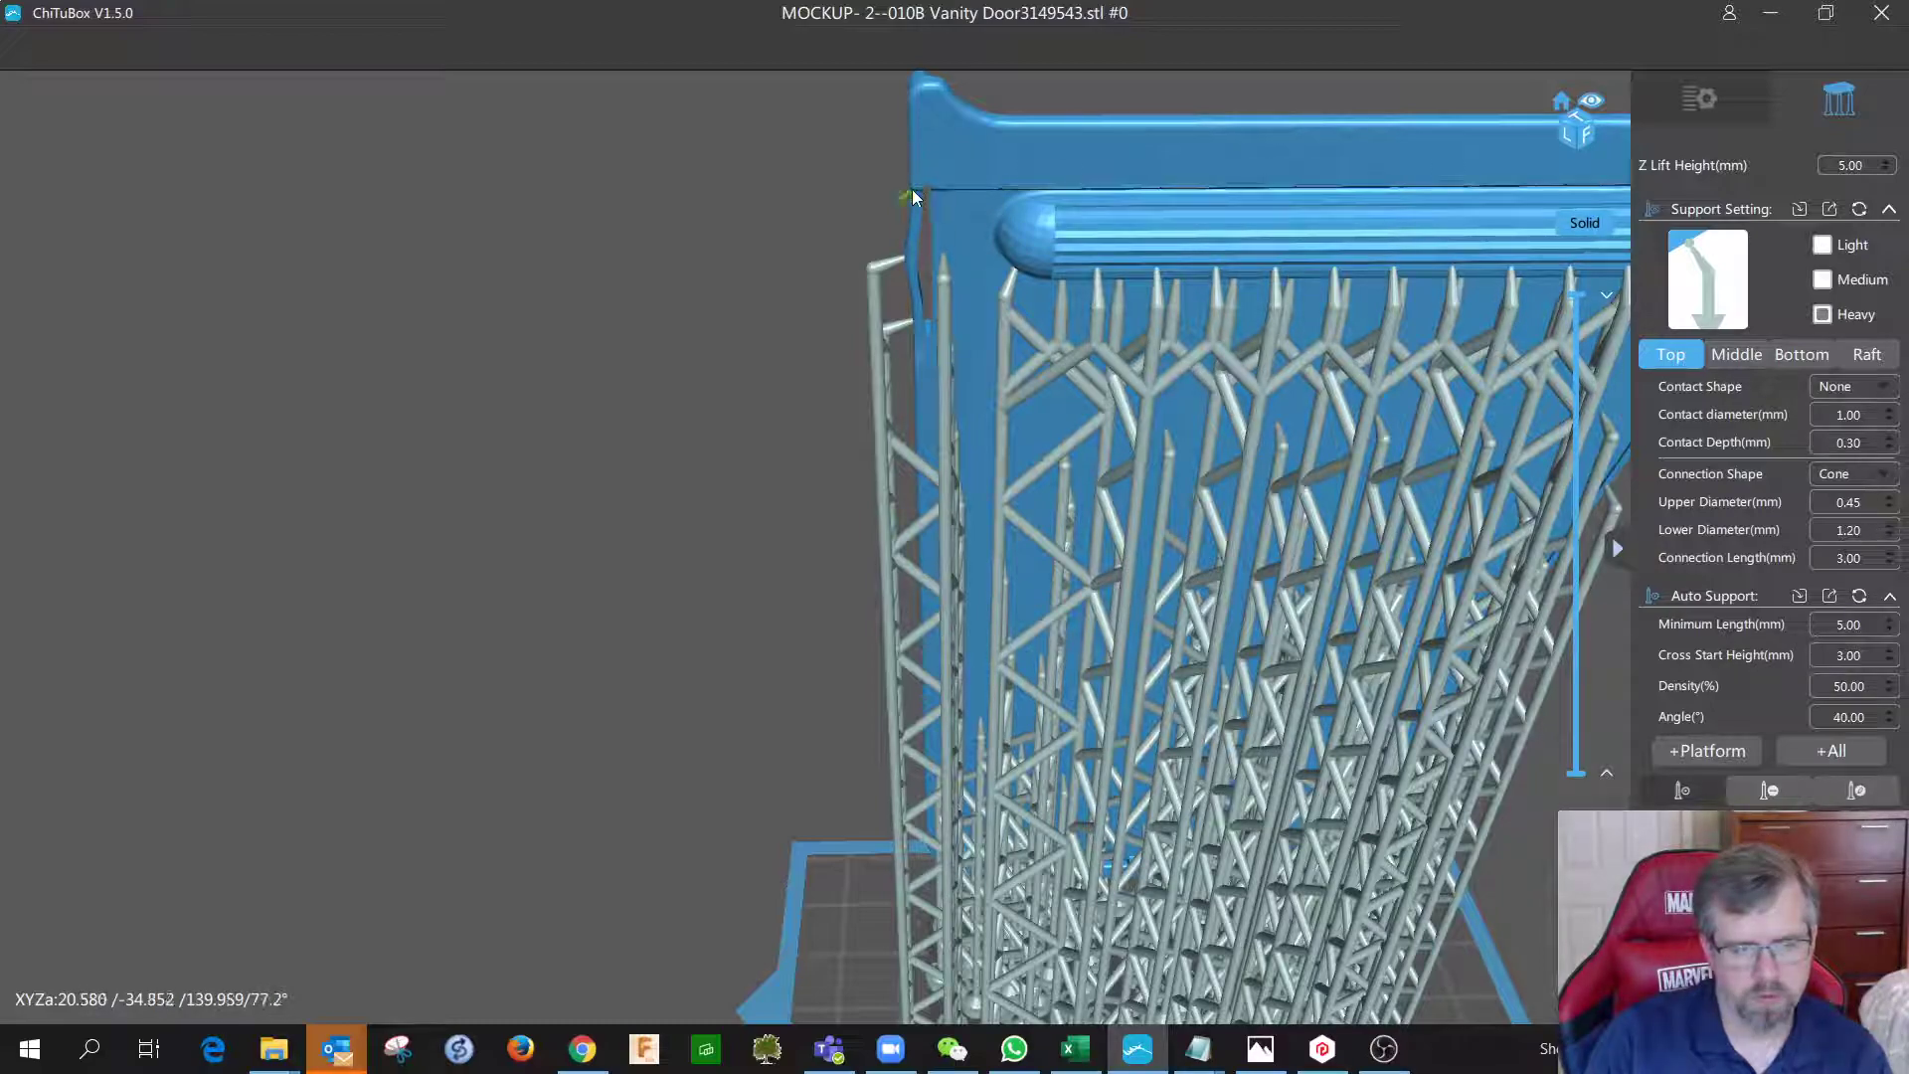
{"action": "left_click_drag", "start_coordinate": [903, 189], "coordinate": [963, 214]}
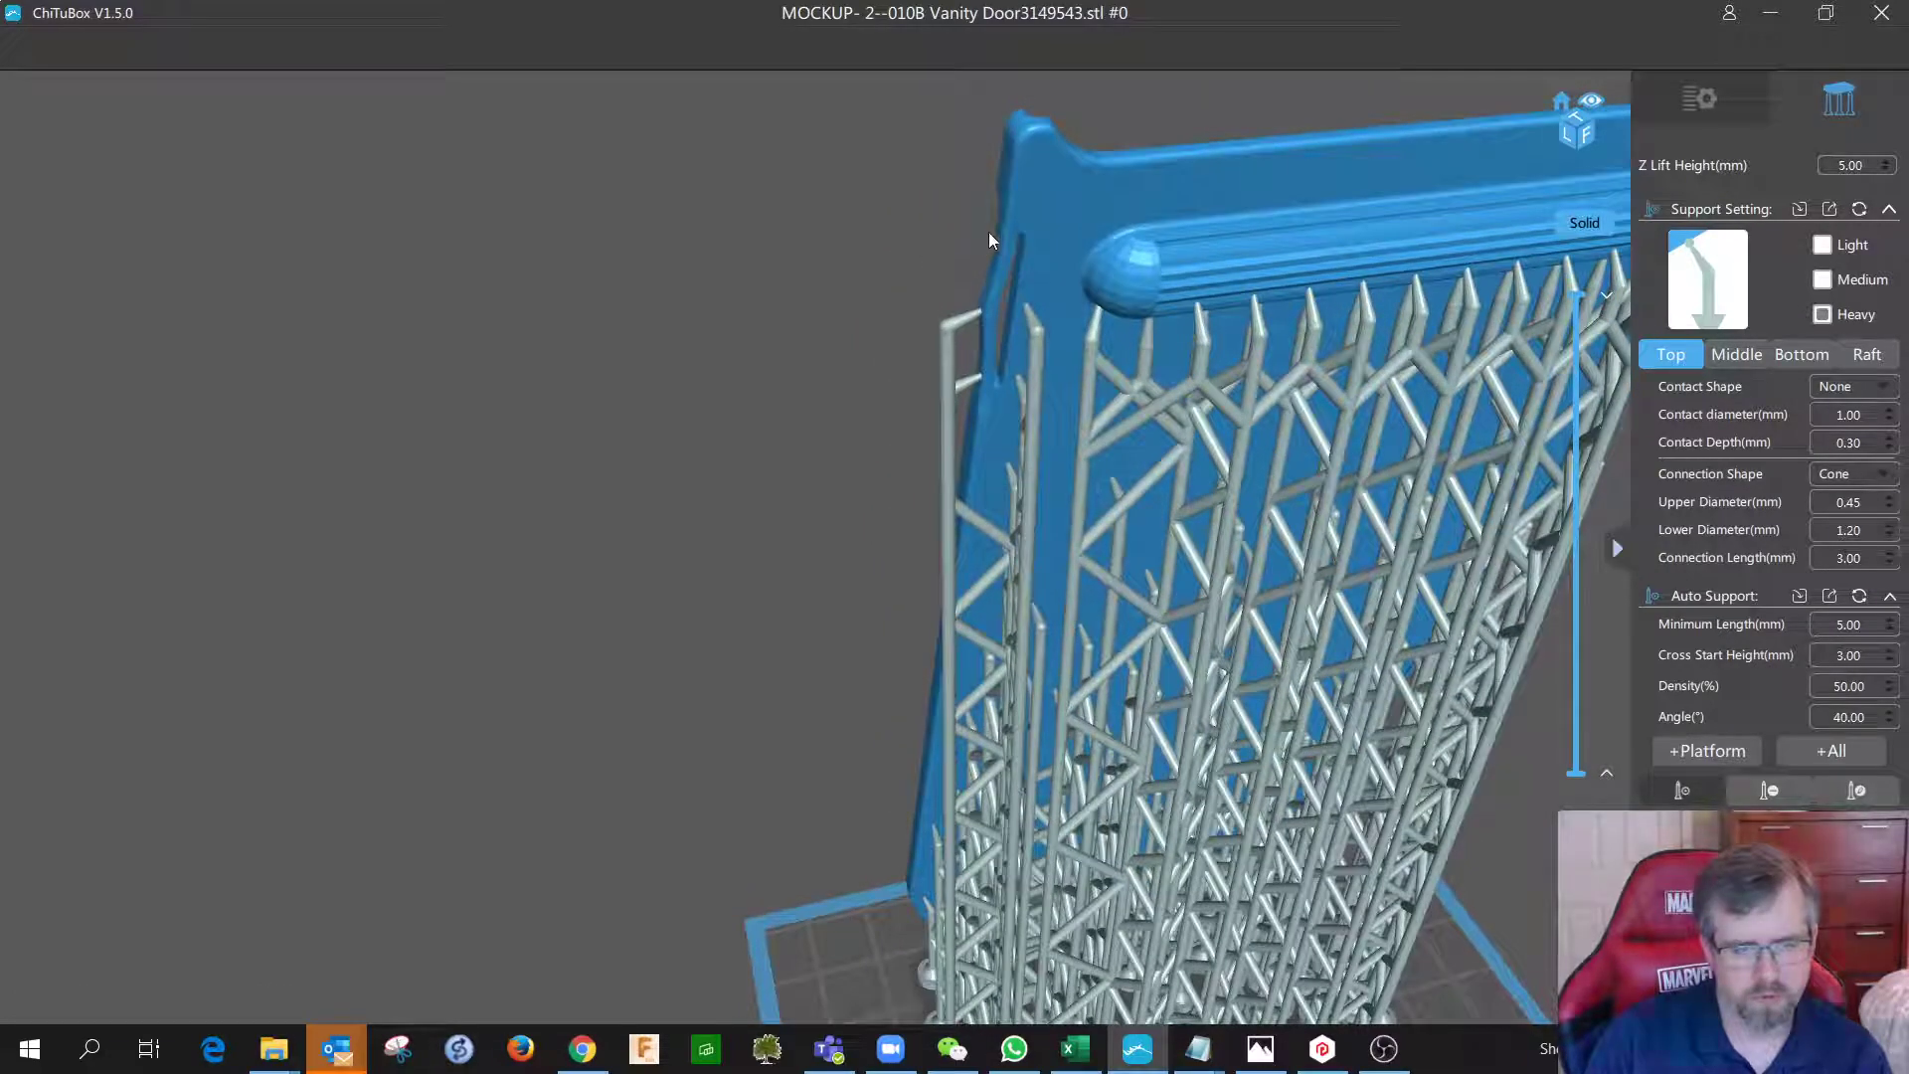
{"action": "left_click", "coordinate": [996, 232]}
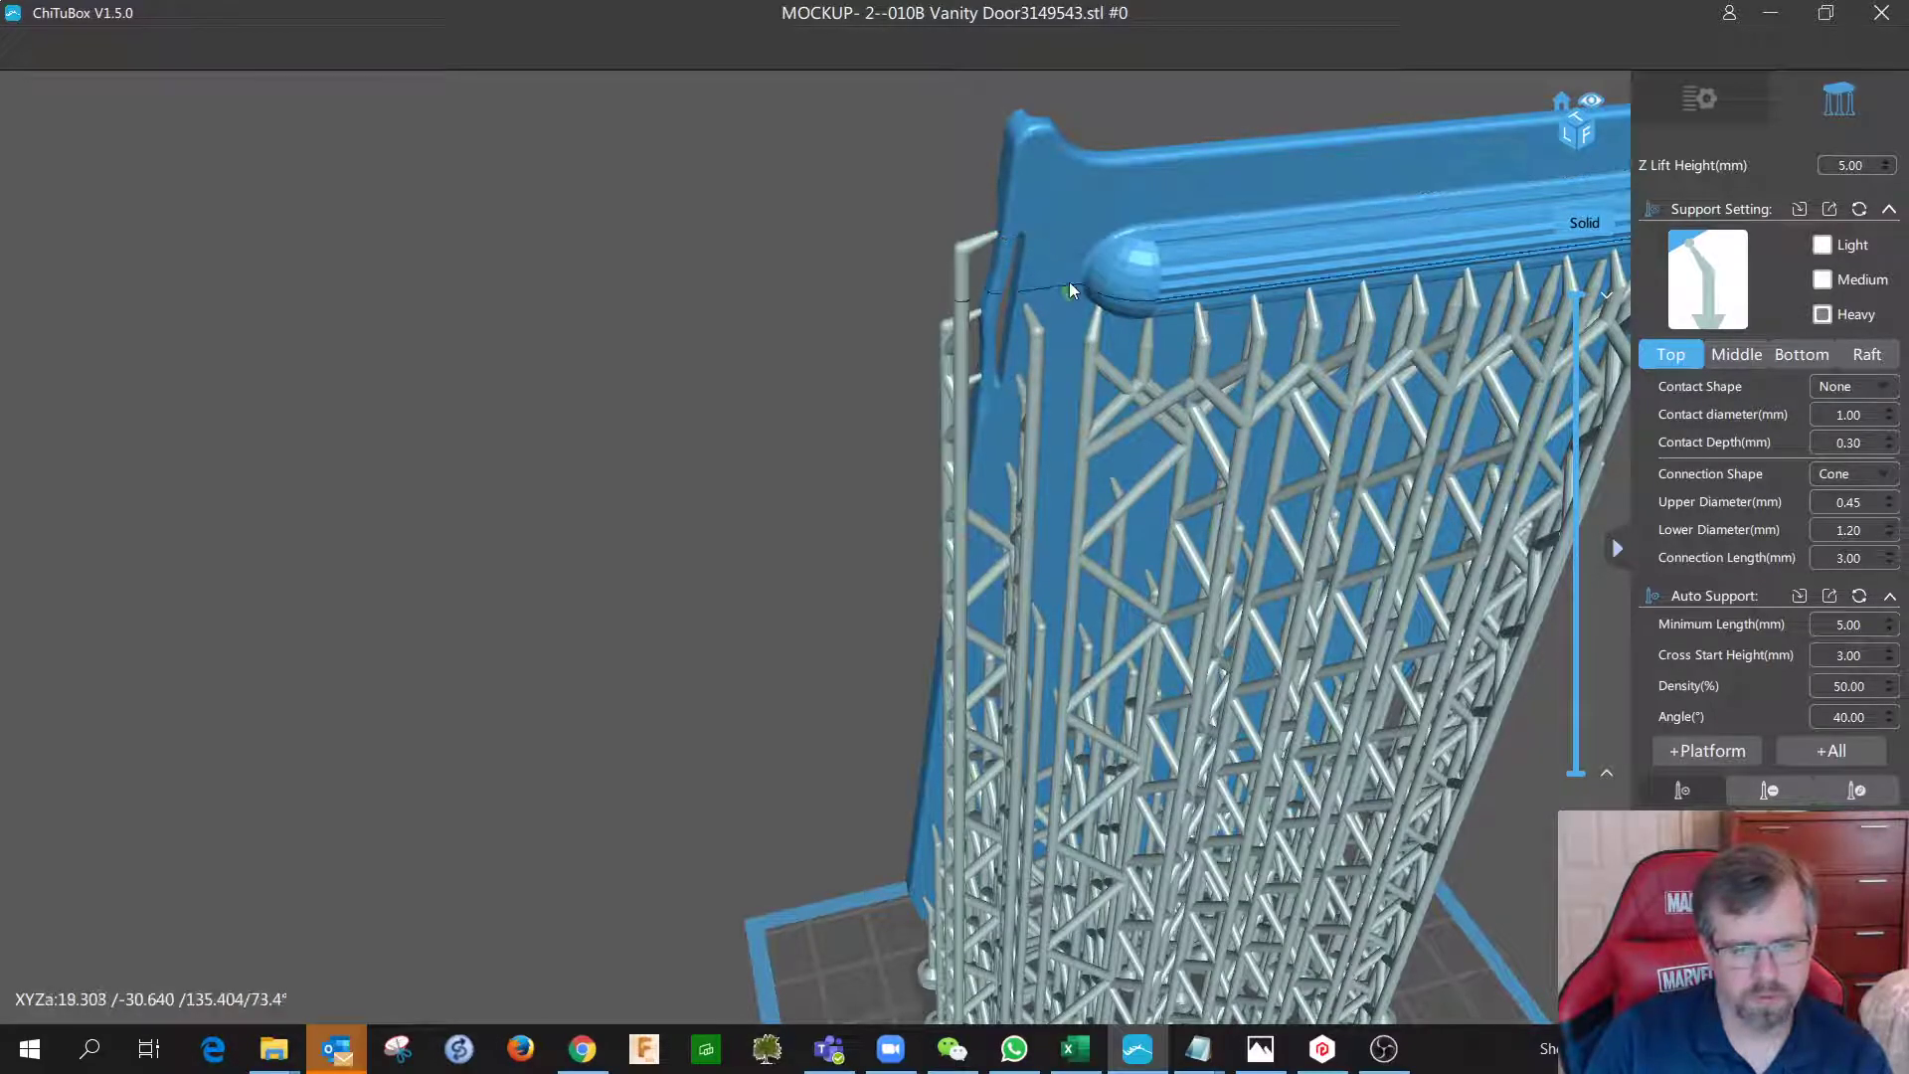
Add heavy supports across the panel face below the handle ridge from about Z 120 mm, with one near the far edge at about 126 mm.
{"action": "mouse_move", "coordinate": [1053, 271]}
{"action": "left_mouse_down"}
{"action": "mouse_move", "coordinate": [1096, 259]}
{"action": "mouse_move", "coordinate": [1042, 242]}
{"action": "left_mouse_up"}
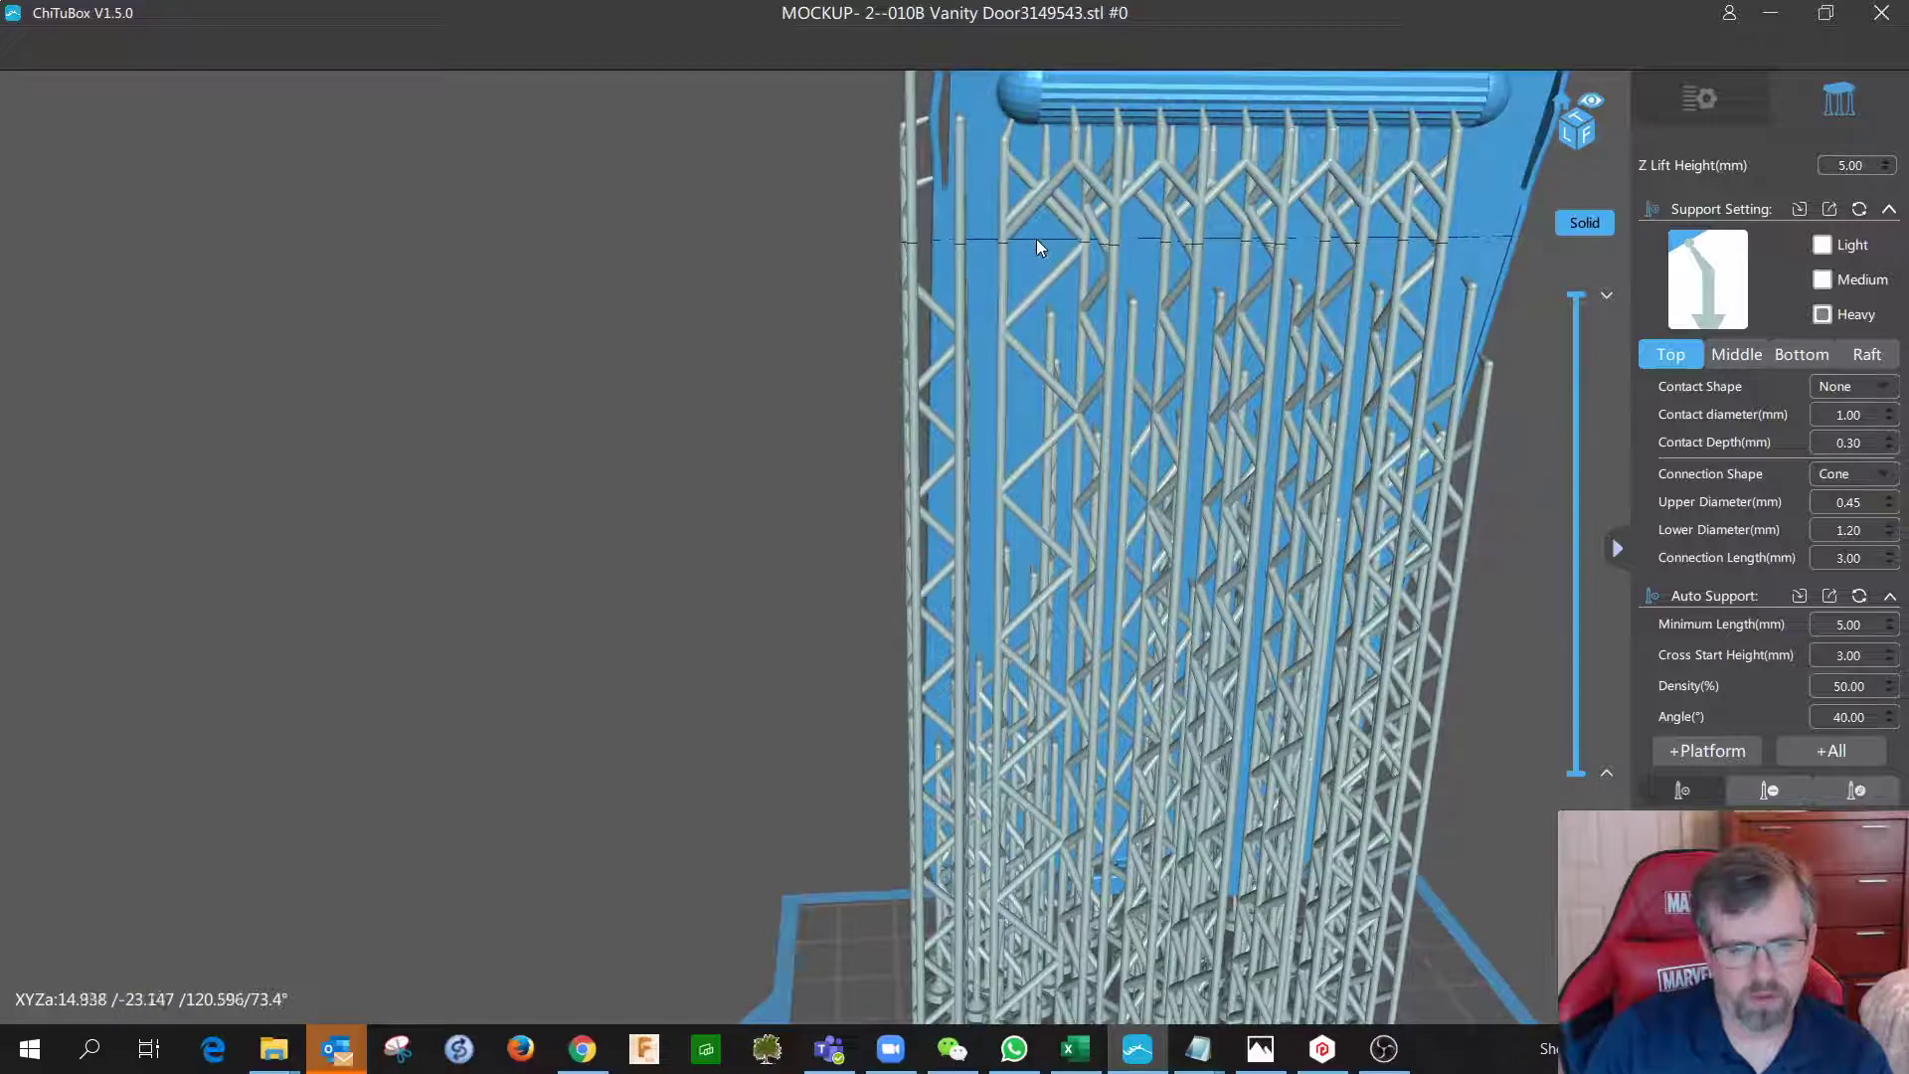
{"action": "left_click", "coordinate": [1142, 236]}
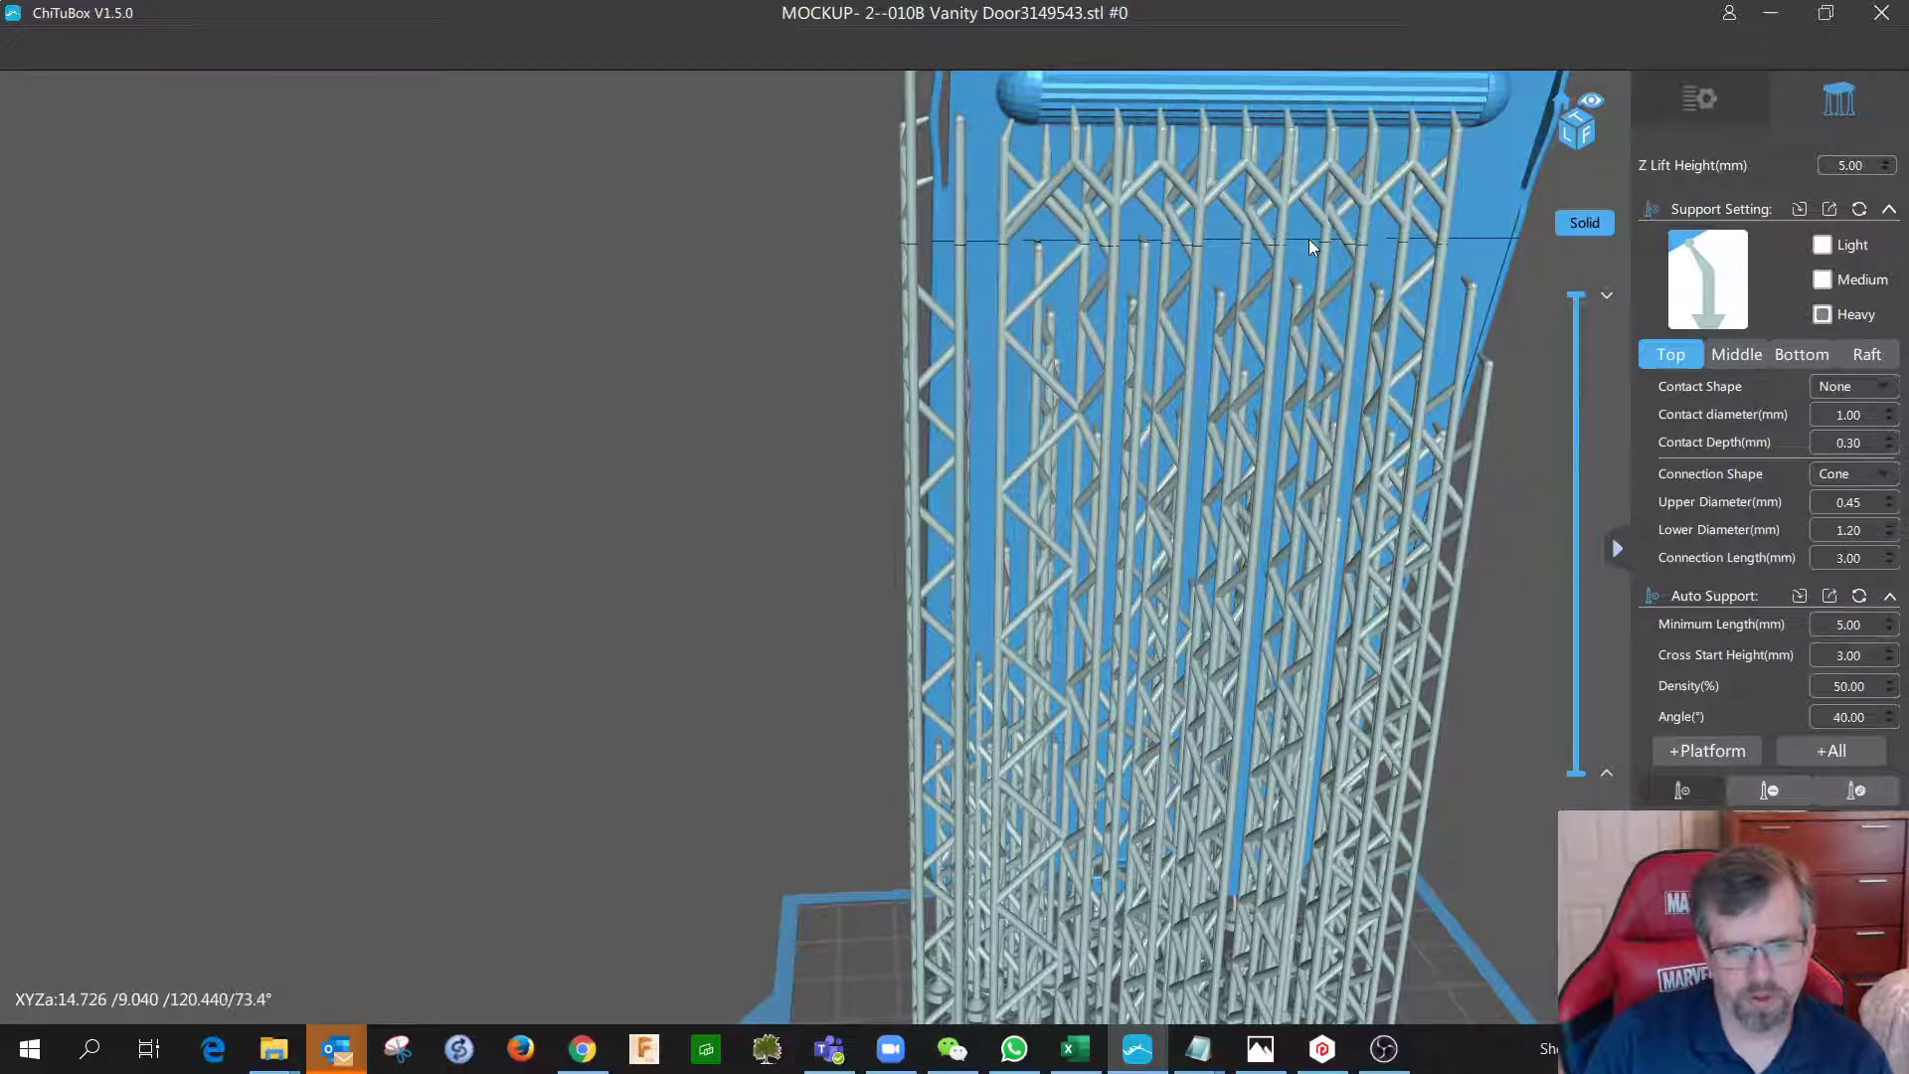
{"action": "left_click", "coordinate": [1301, 220]}
{"action": "left_click", "coordinate": [1383, 221]}
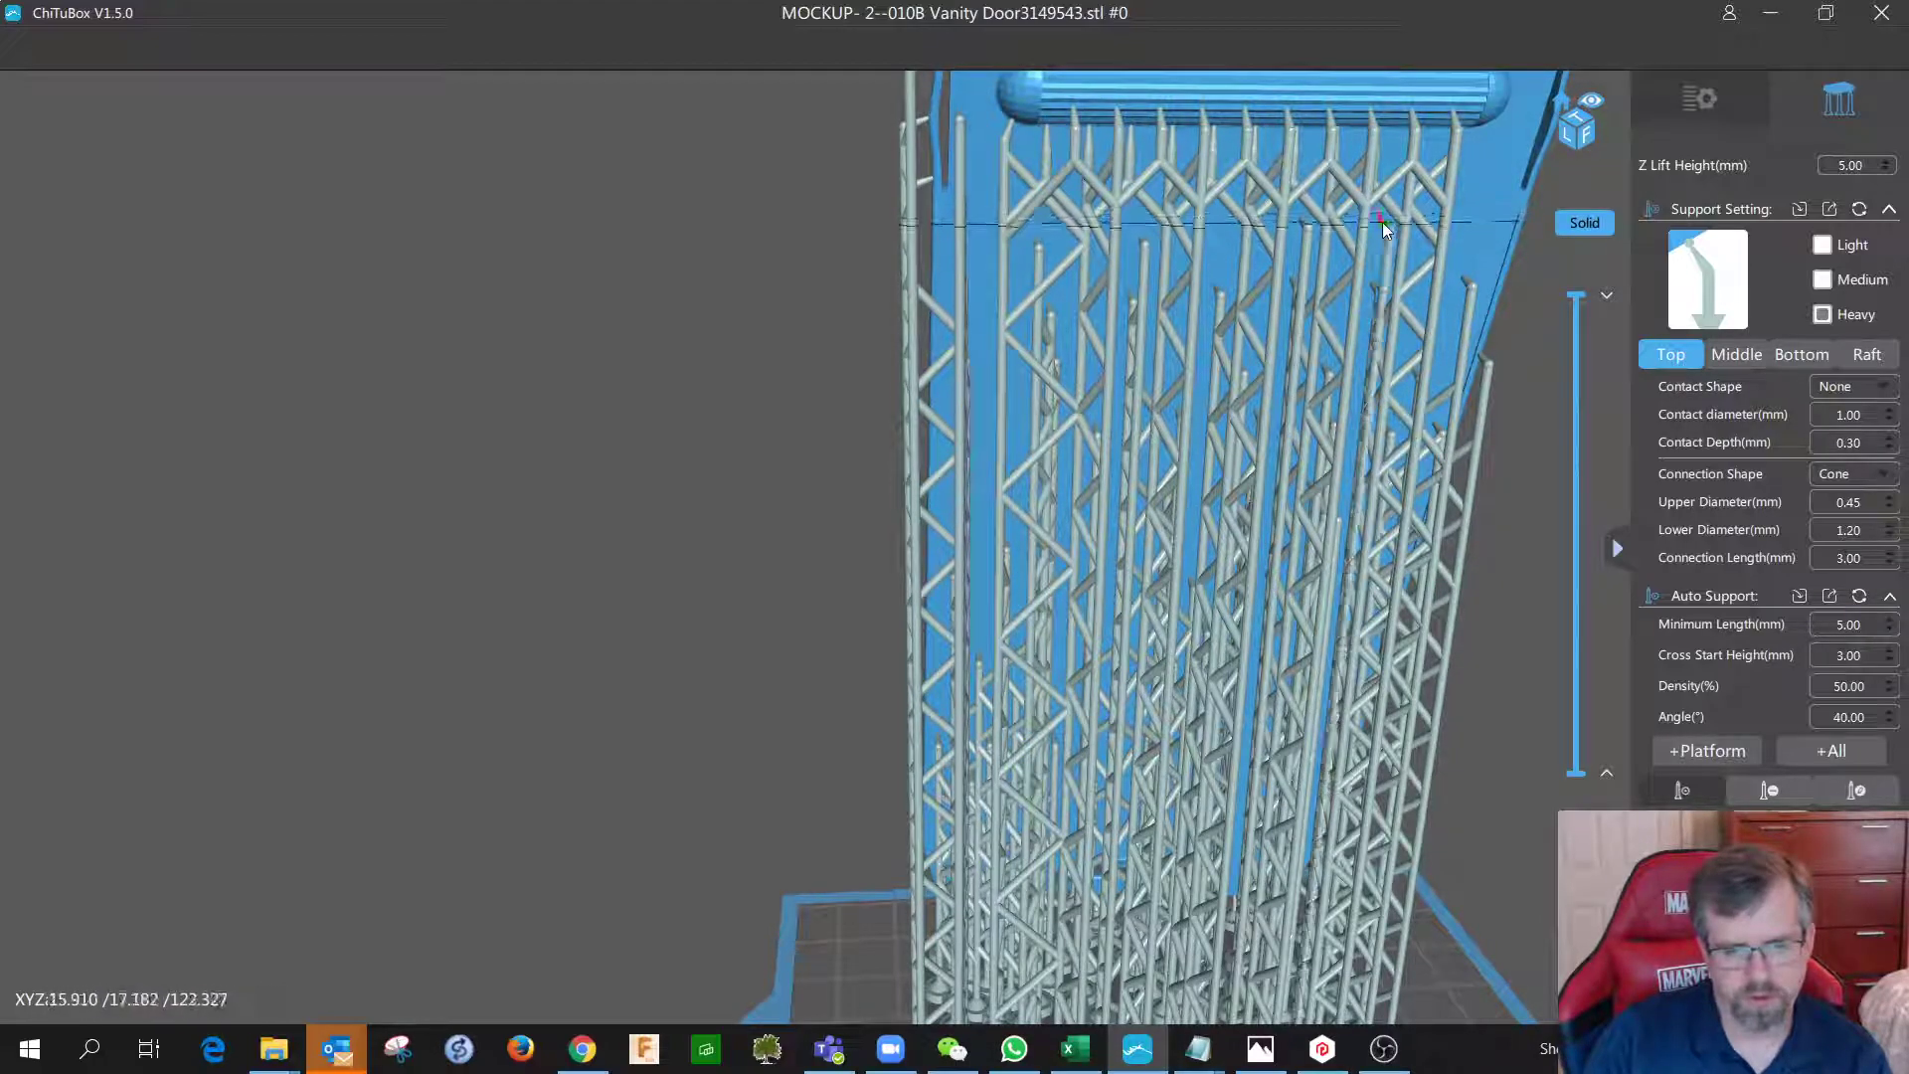
{"action": "left_click", "coordinate": [1484, 152]}
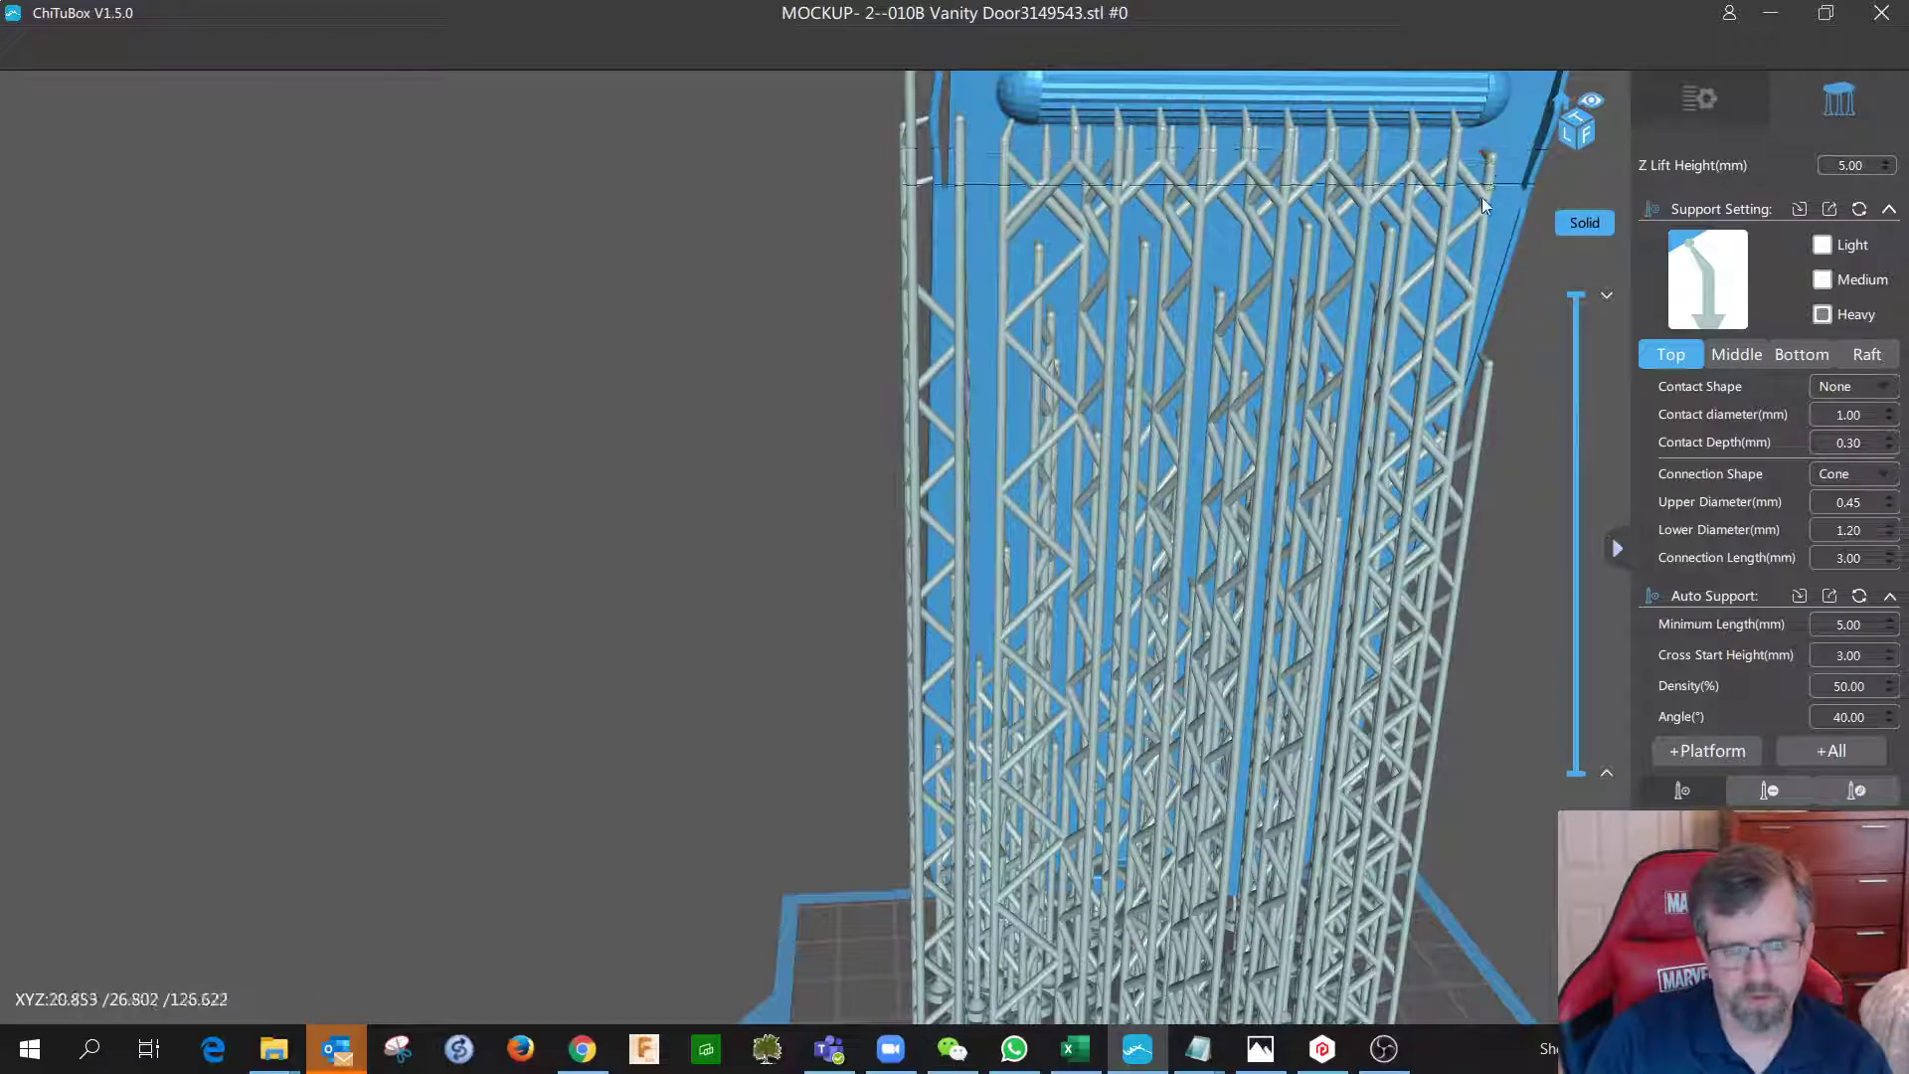
Support the opposite side slot with one heavy support just below it and two on its outer edge strip.
{"action": "scroll", "coordinate": [1457, 223], "scroll_direction": "down", "scroll_amount": 3}
{"action": "scroll", "coordinate": [1452, 219], "scroll_direction": "up", "scroll_amount": 5}
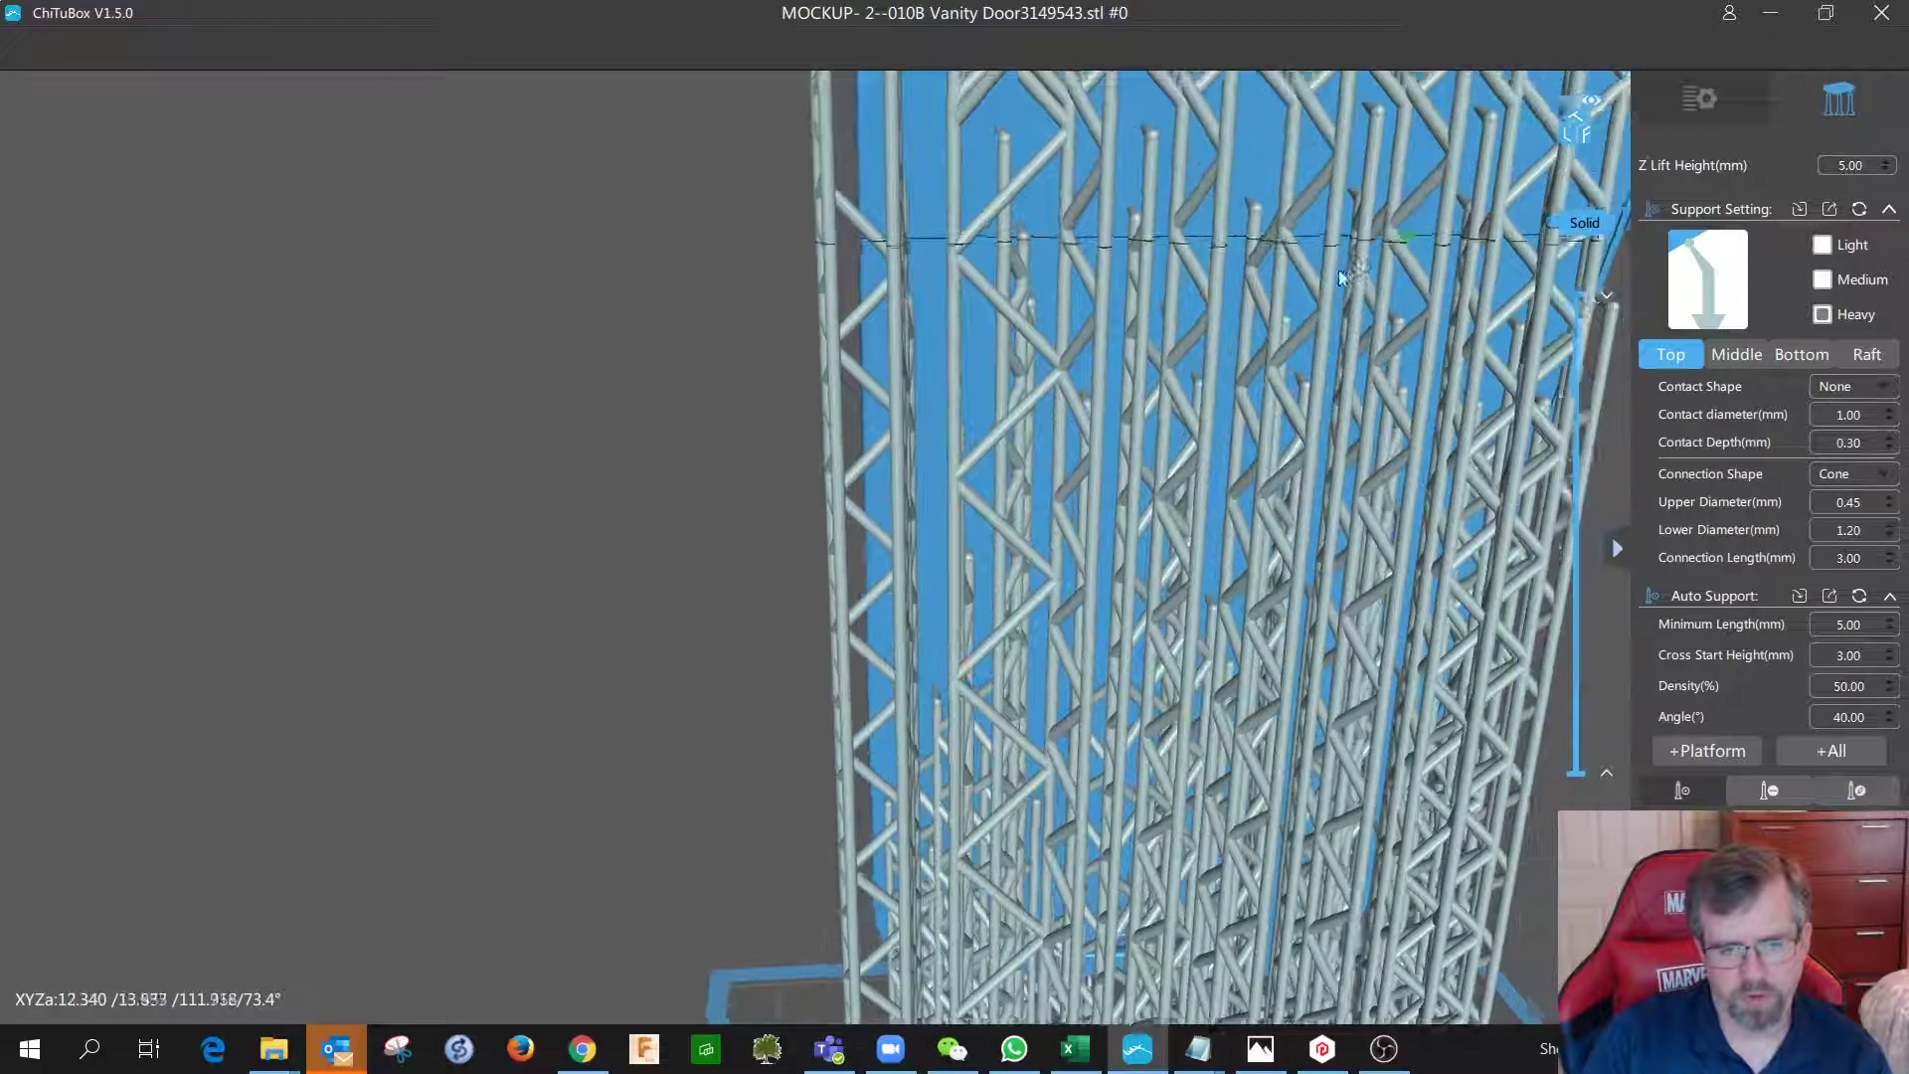
{"action": "middle_click_drag", "start_coordinate": [1176, 364], "coordinate": [974, 483]}
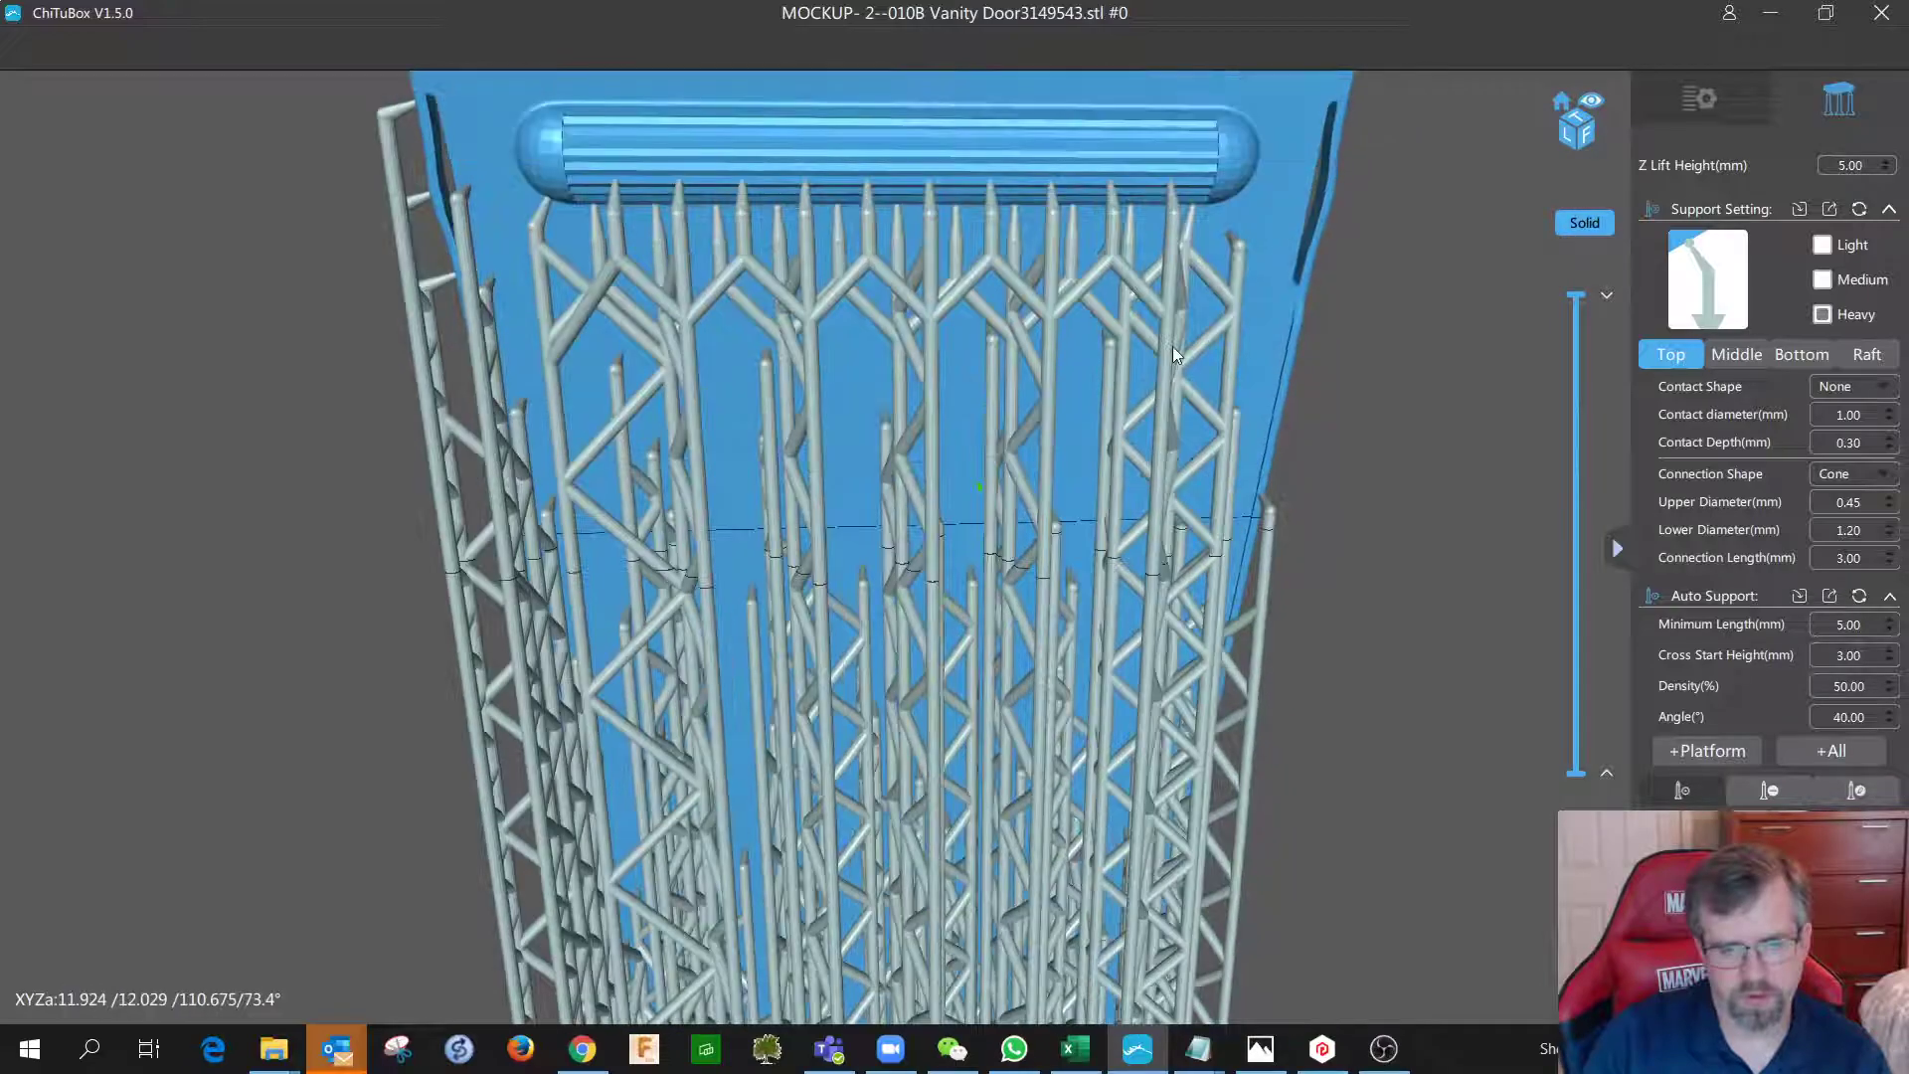
{"action": "scroll", "coordinate": [1299, 295], "scroll_direction": "down", "scroll_amount": 3}
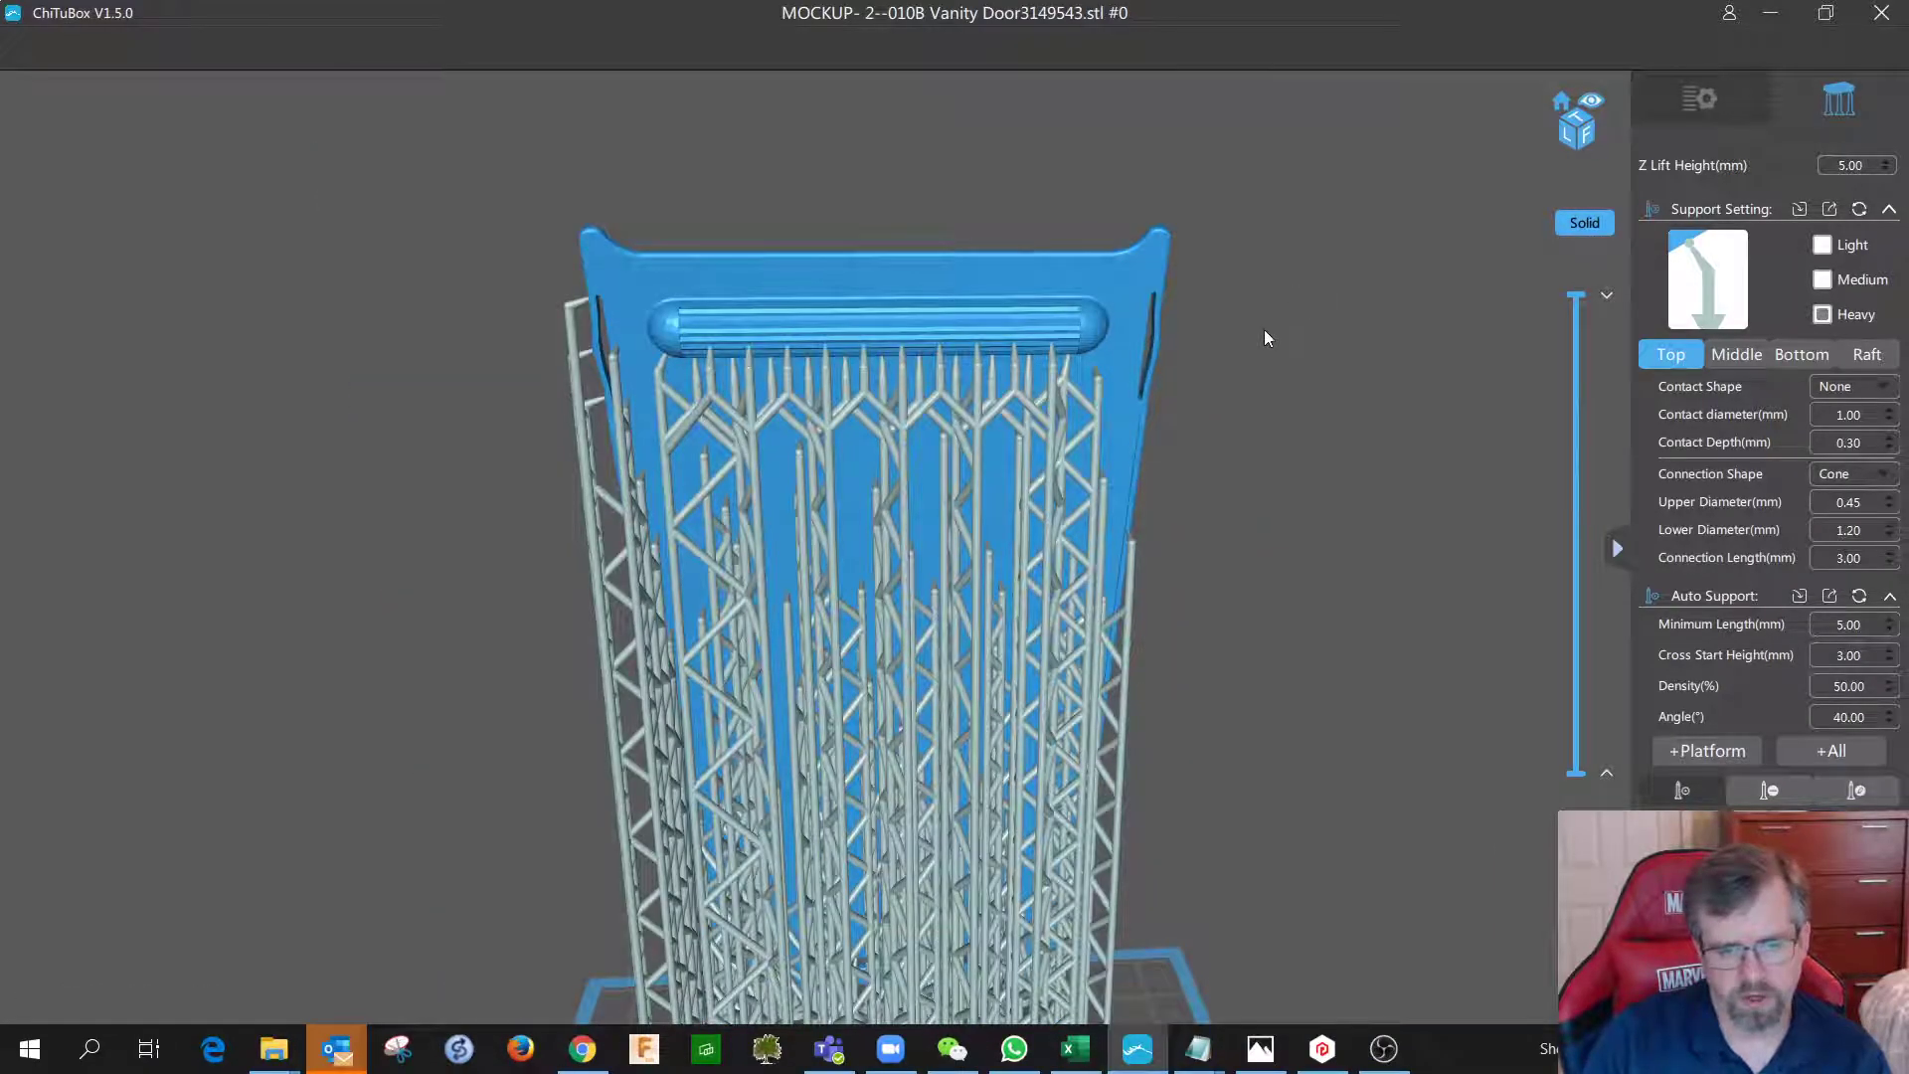
{"action": "scroll", "coordinate": [1263, 330], "scroll_direction": "up", "scroll_amount": 3}
{"action": "scroll", "coordinate": [1213, 337], "scroll_direction": "up", "scroll_amount": 2}
{"action": "middle_click_drag", "start_coordinate": [1138, 376], "coordinate": [984, 475]}
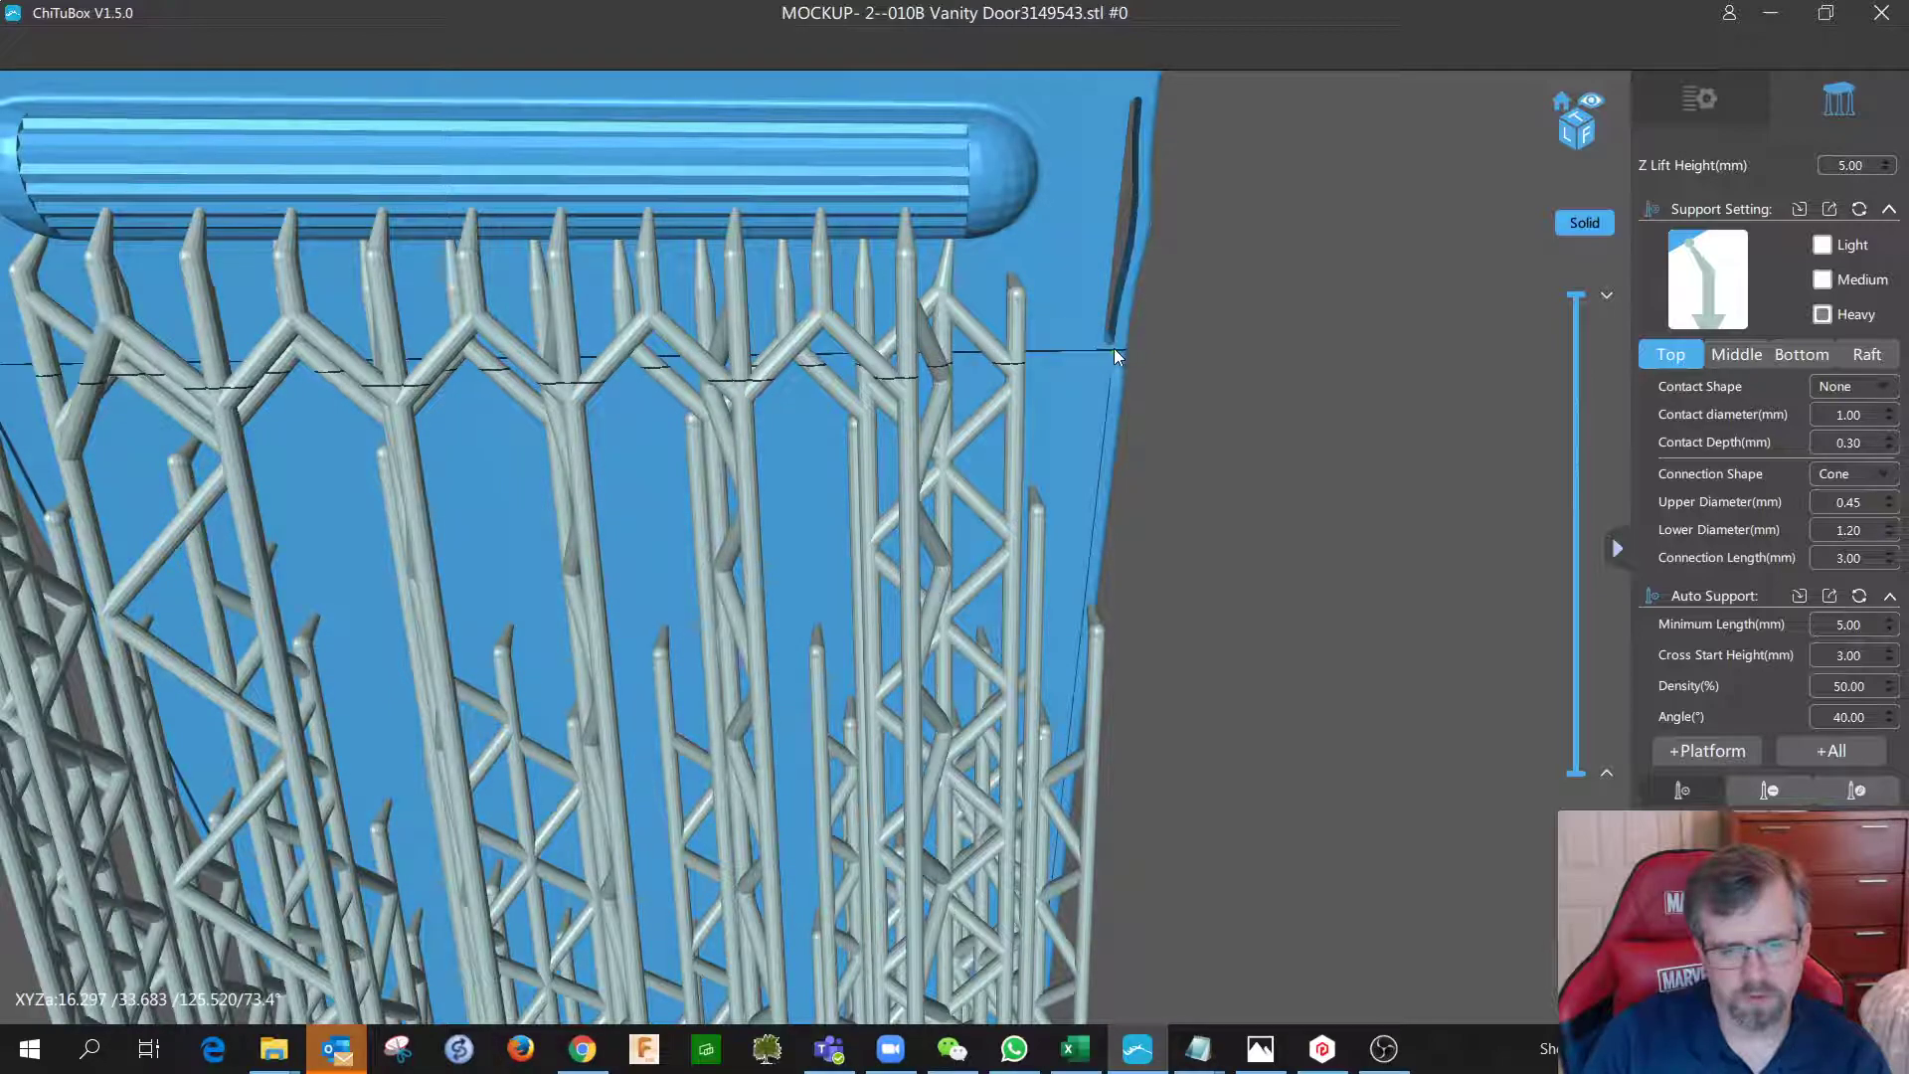
{"action": "left_click", "coordinate": [1115, 355]}
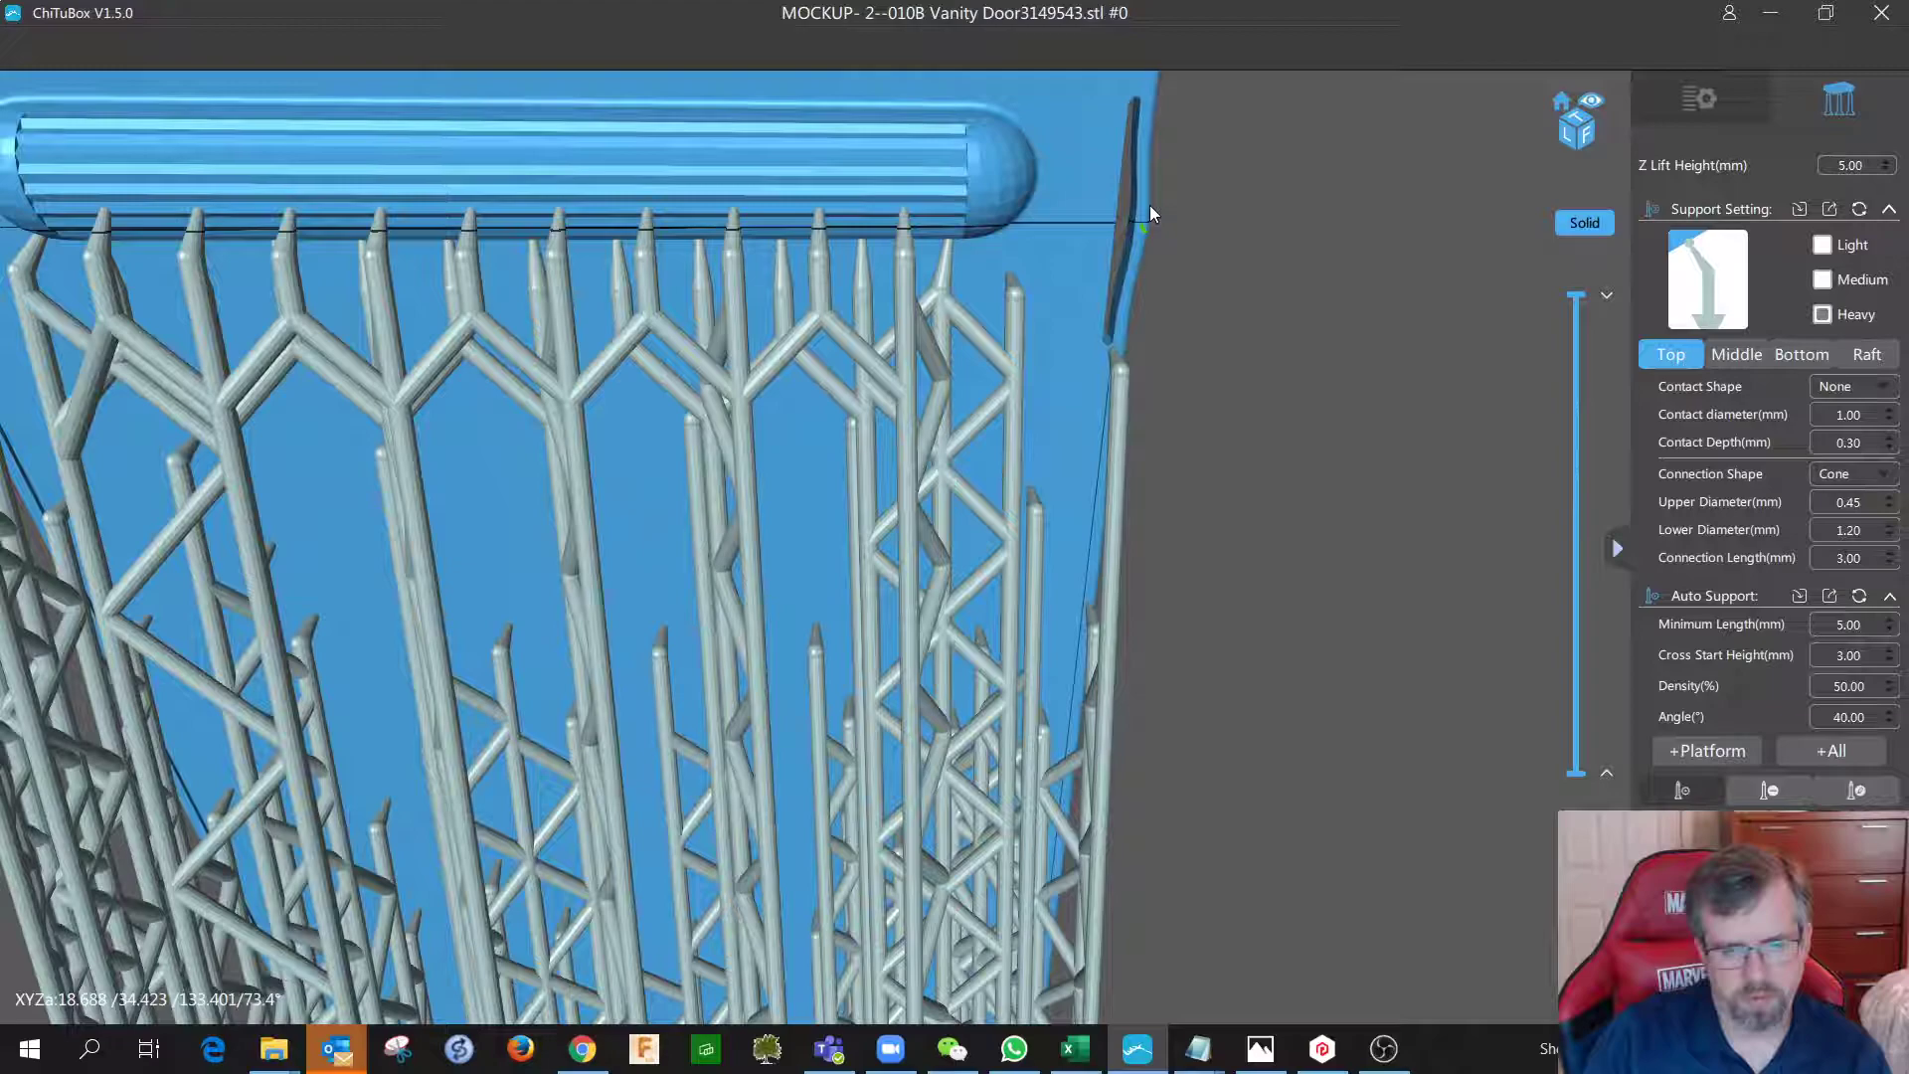
{"action": "left_click", "coordinate": [1150, 208]}
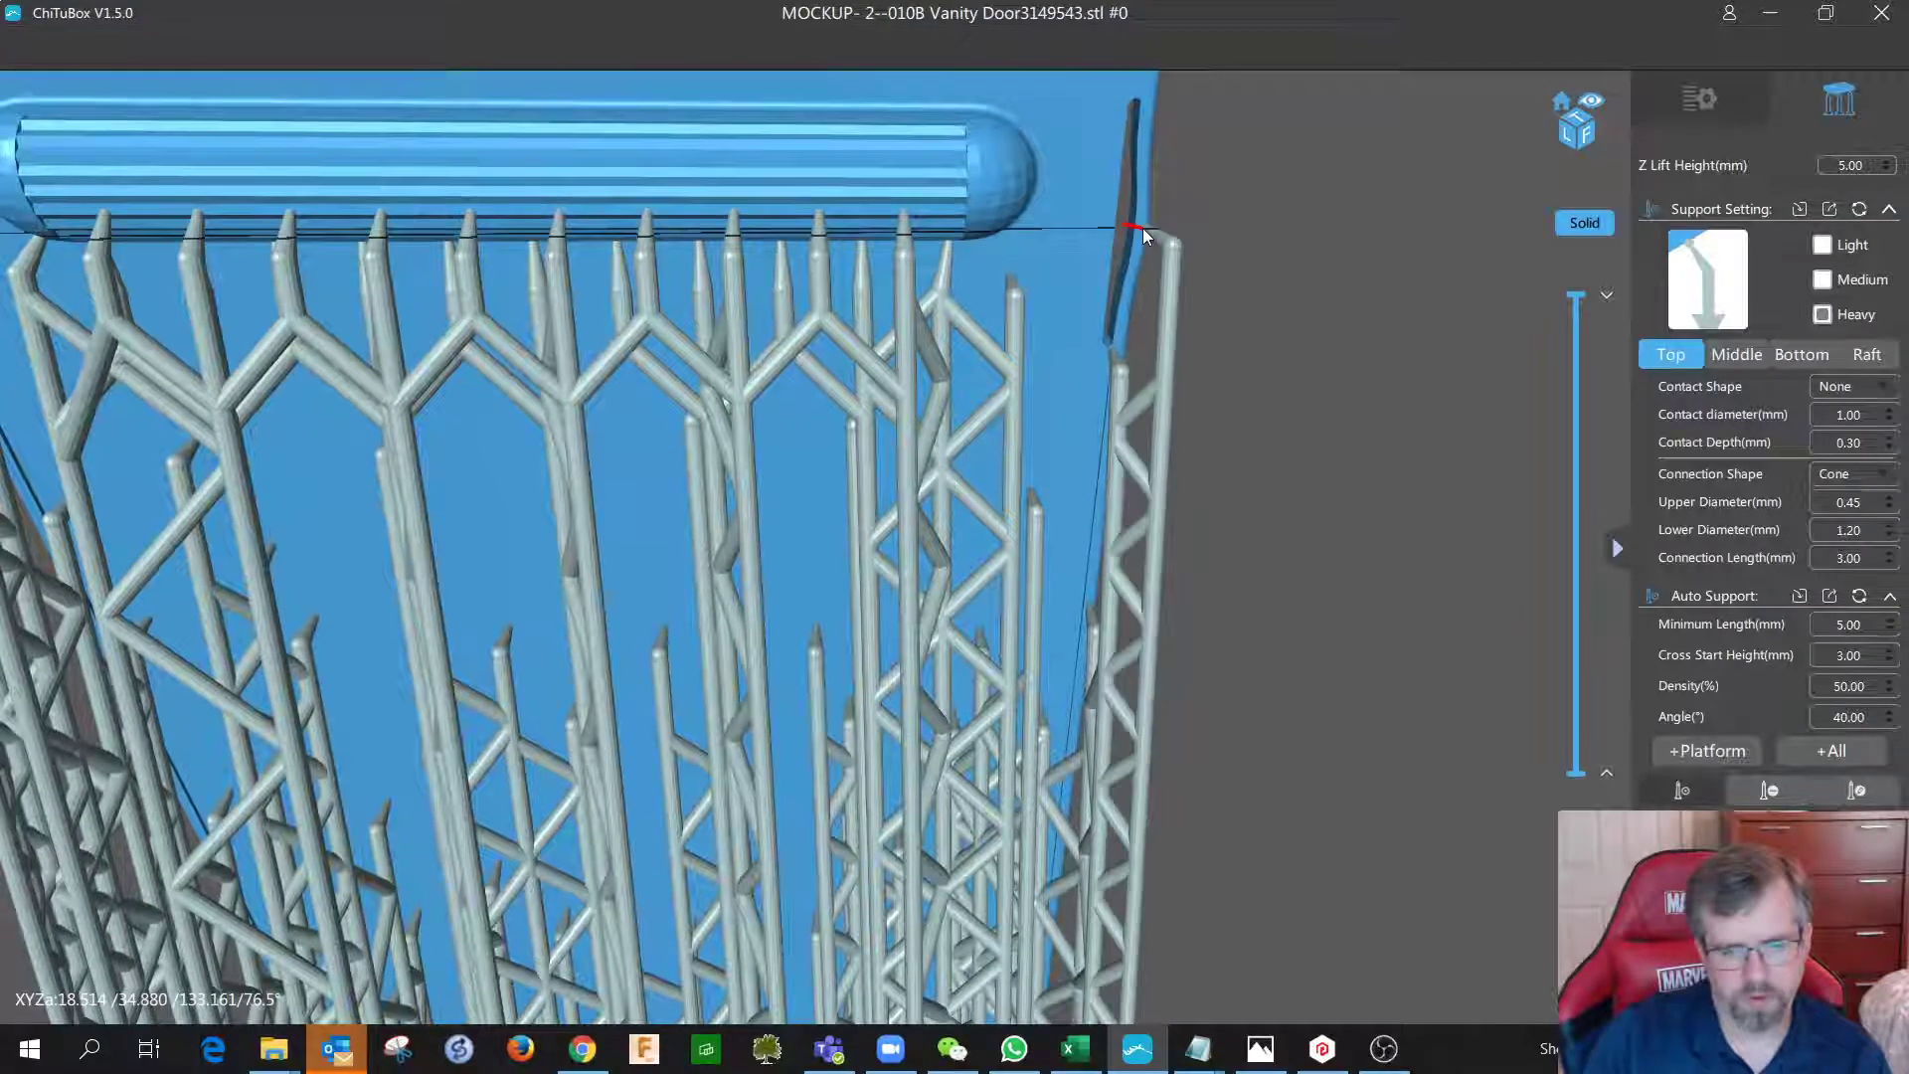
{"action": "left_click", "coordinate": [1146, 96]}
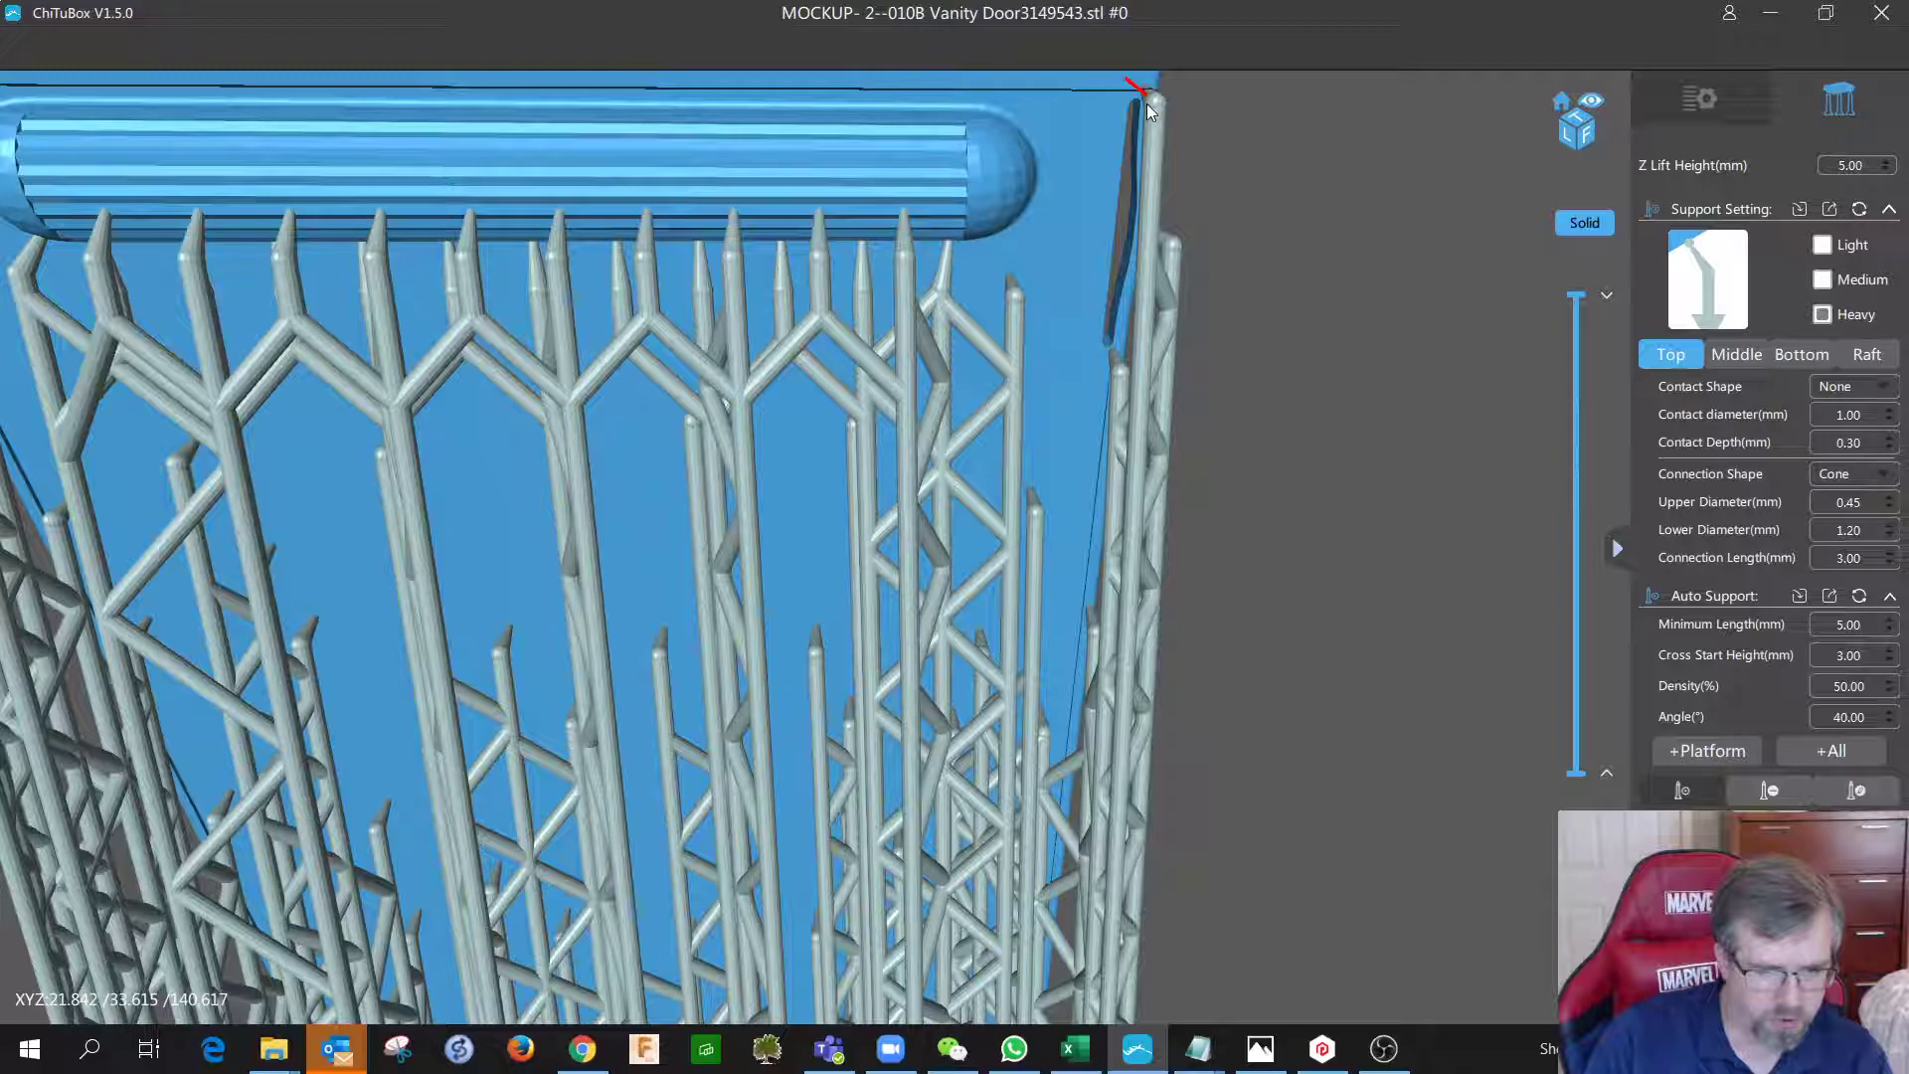
Examine the whole supported door, then clip the model to its lowest layers and inspect the lettered bottom edge and its supports.
{"action": "scroll", "coordinate": [932, 316], "scroll_direction": "down", "scroll_amount": 5}
{"action": "scroll", "coordinate": [933, 316], "scroll_direction": "down", "scroll_amount": 5}
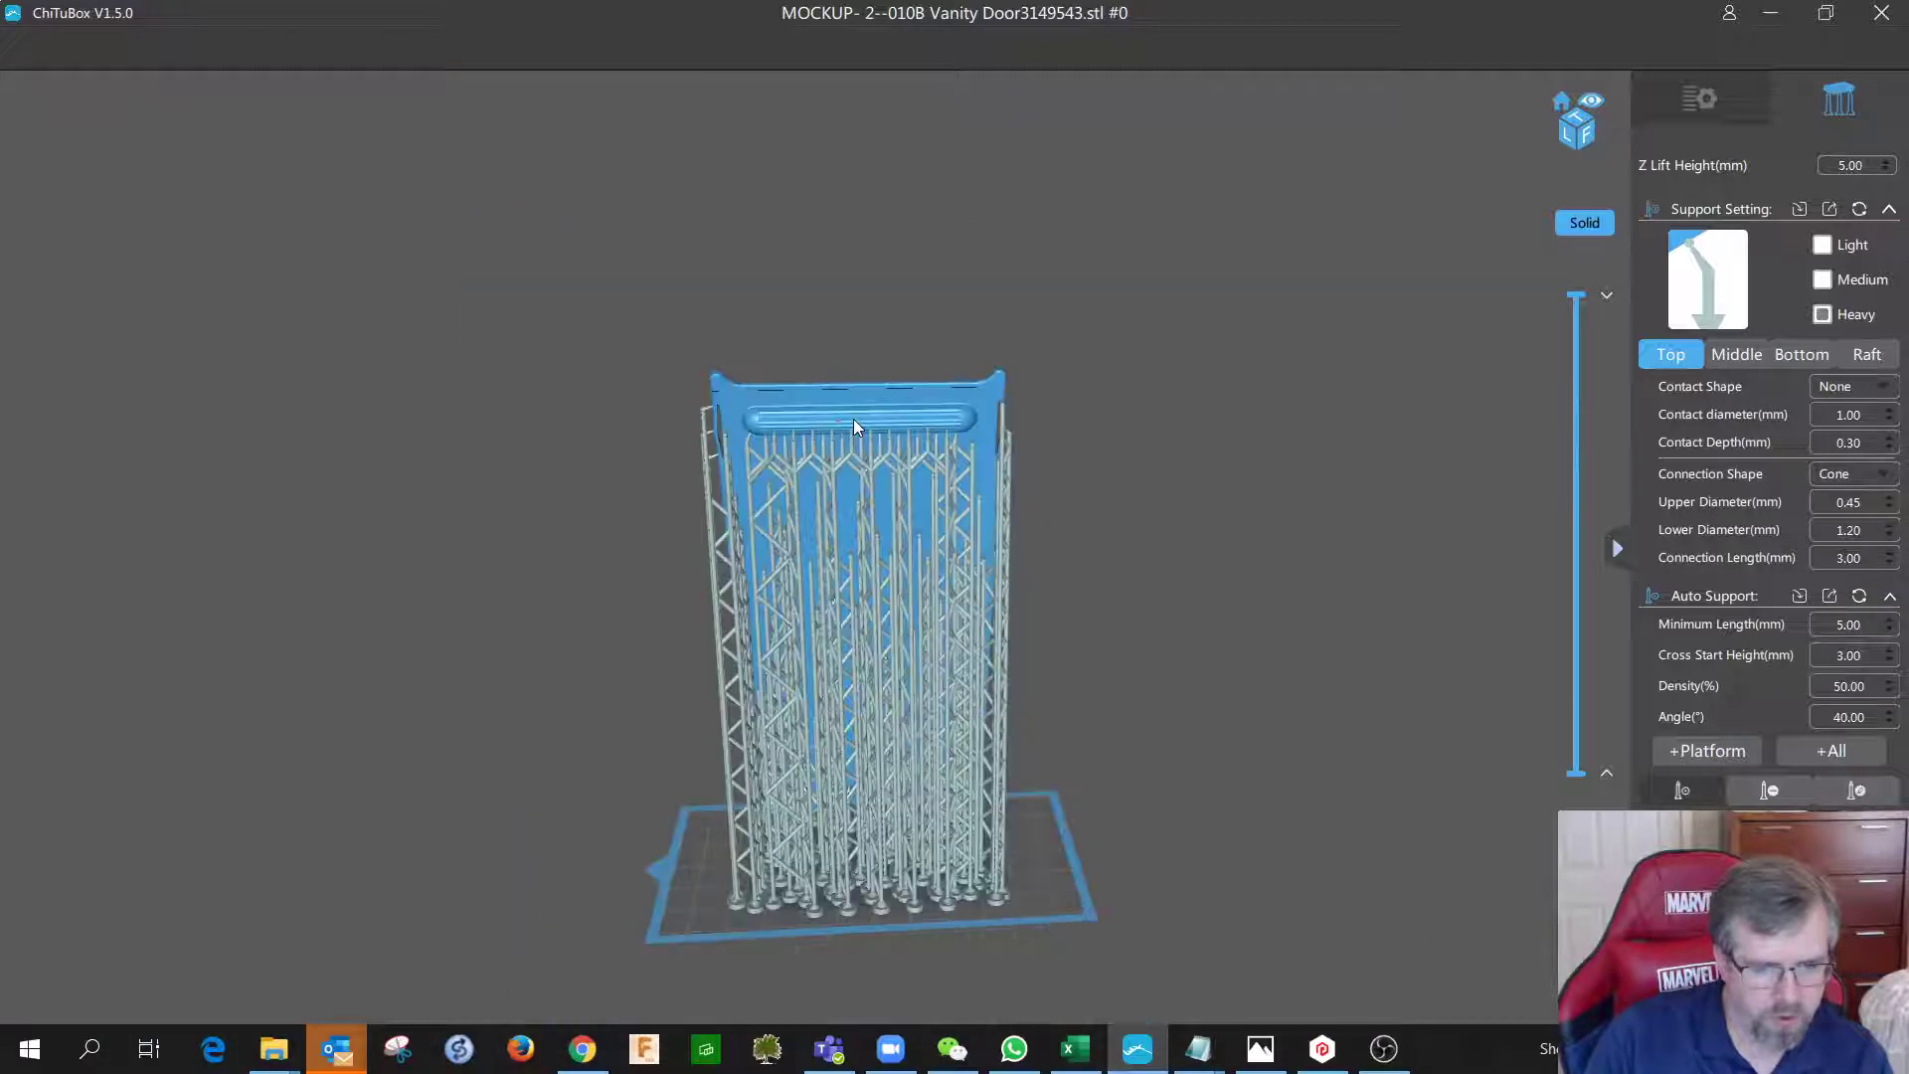
{"action": "left_click_drag", "start_coordinate": [853, 420], "coordinate": [1201, 729]}
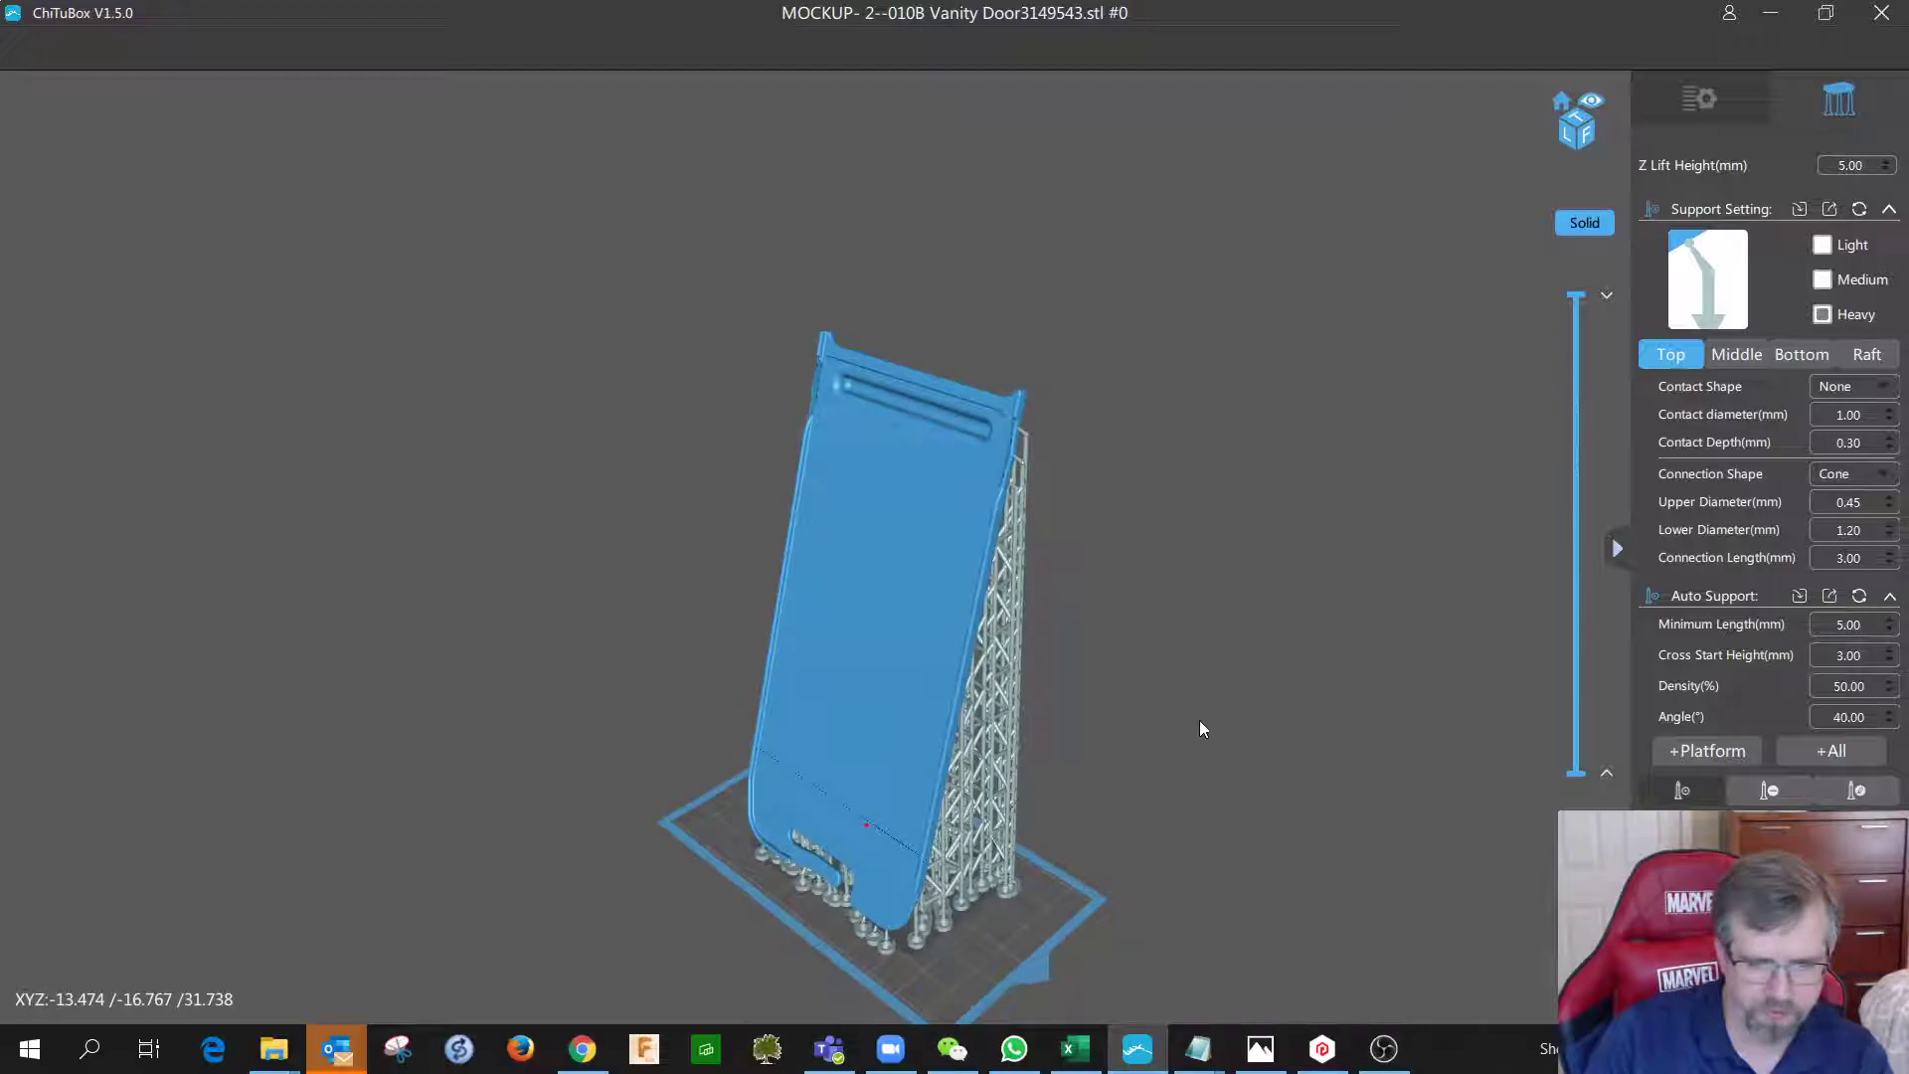
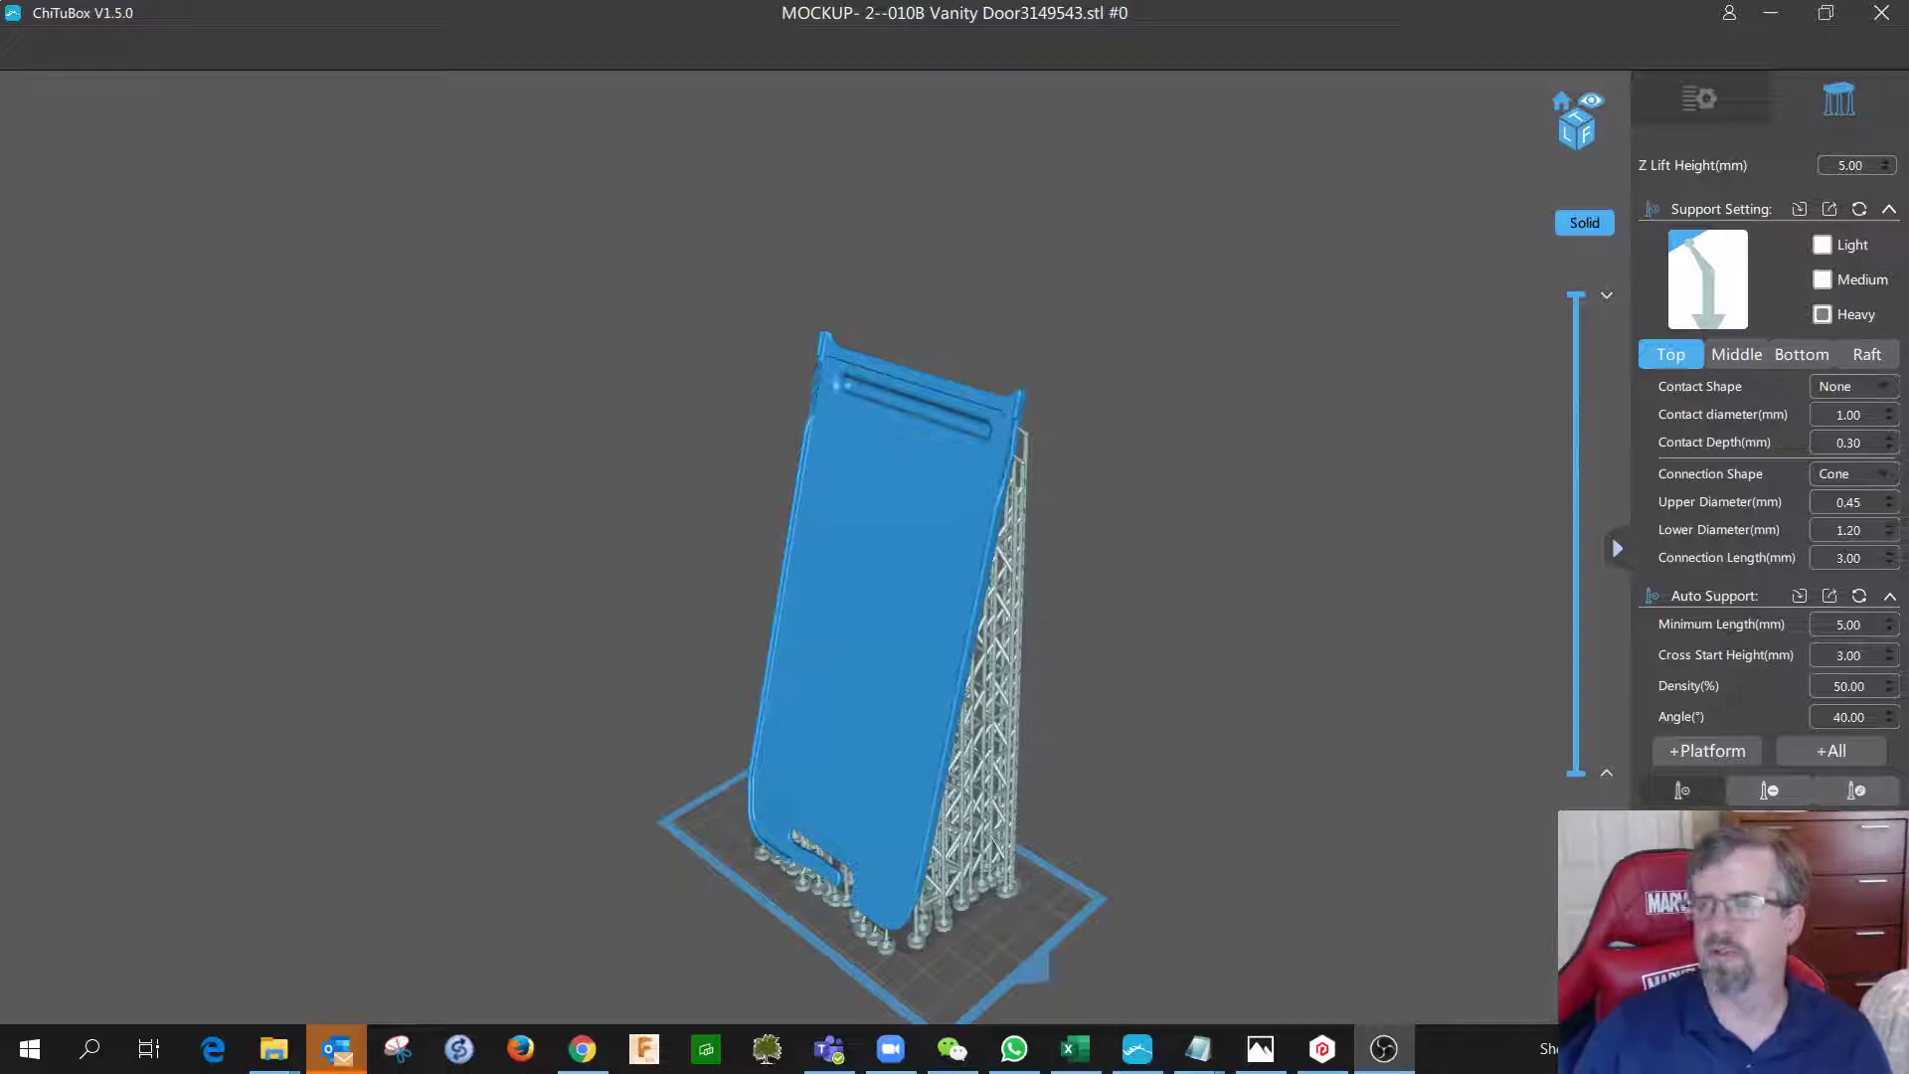
{"action": "middle_click_drag", "start_coordinate": [1140, 406], "coordinate": [1087, 554]}
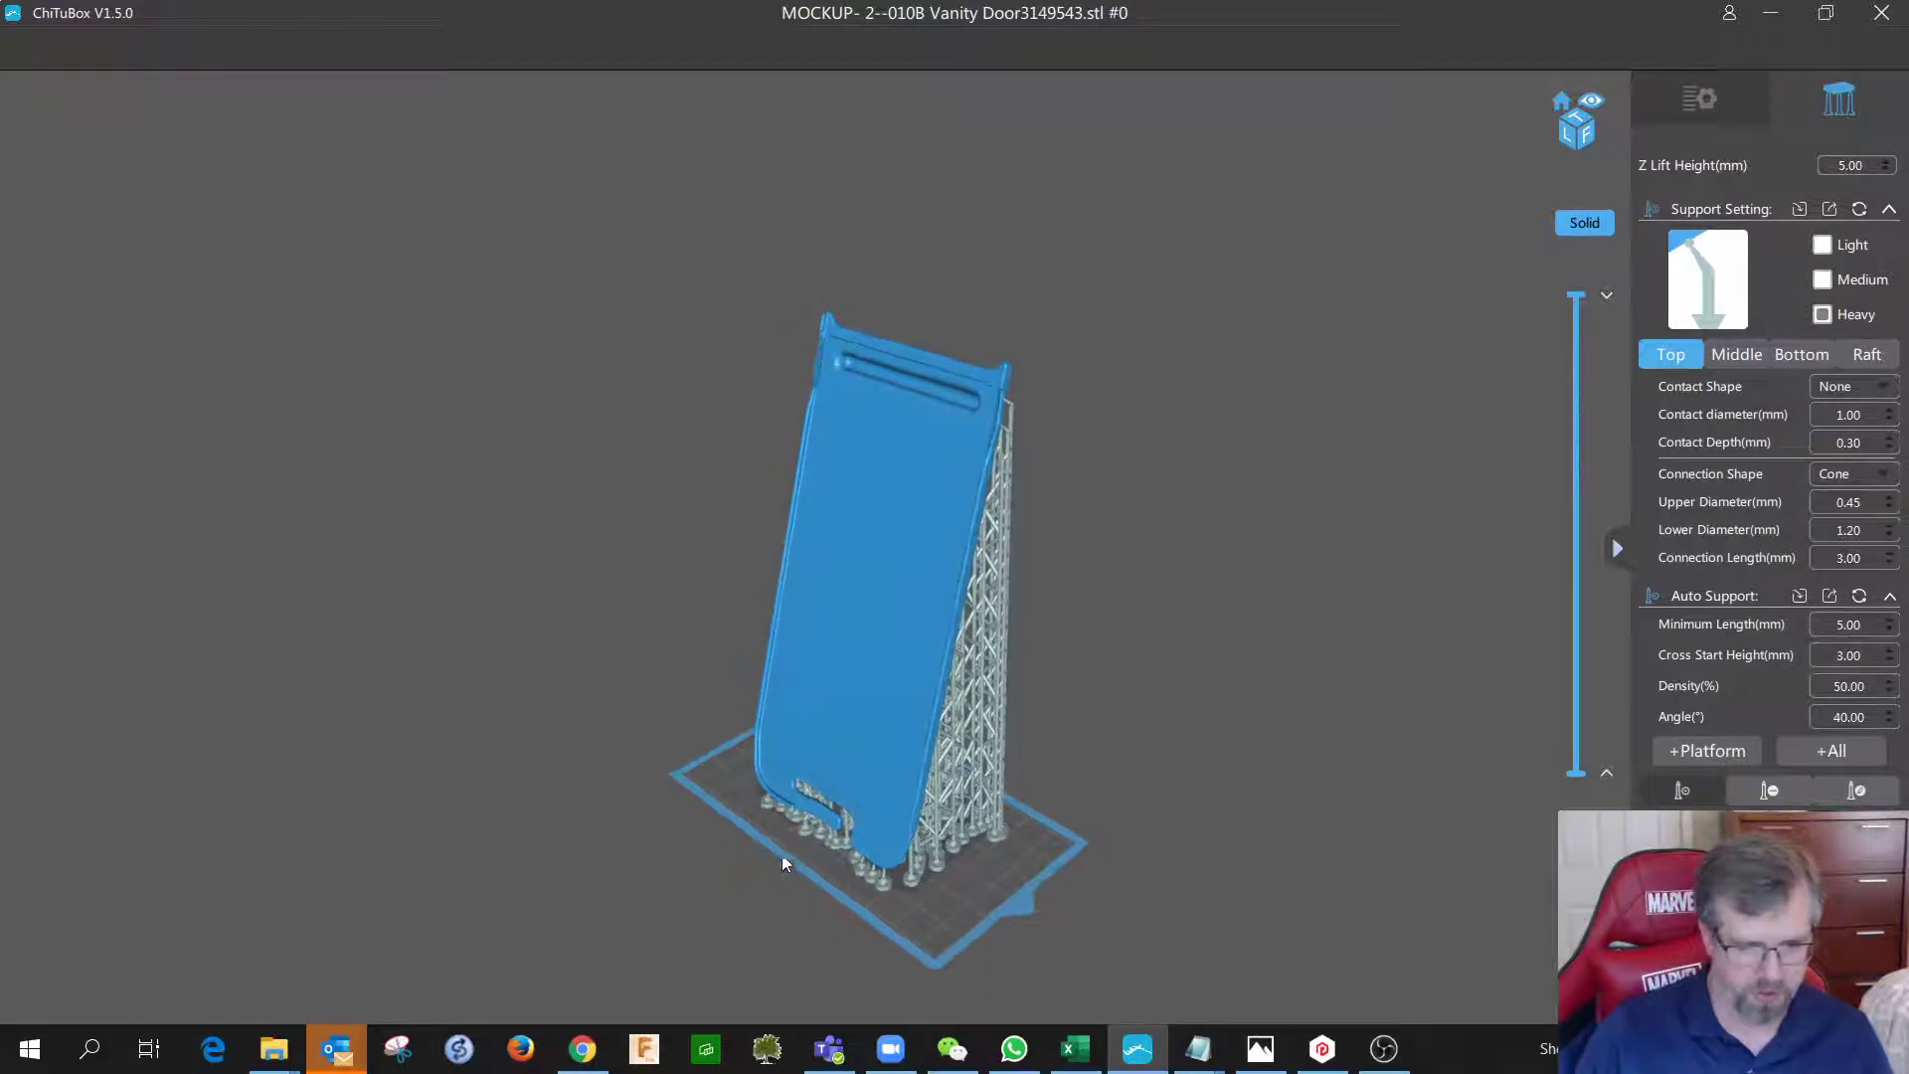
{"action": "right_click_drag", "start_coordinate": [803, 867], "coordinate": [1070, 623]}
{"action": "left_click_drag", "start_coordinate": [1576, 295], "coordinate": [1561, 726]}
{"action": "middle_click_drag", "start_coordinate": [823, 825], "coordinate": [853, 790]}
{"action": "scroll", "coordinate": [857, 796], "scroll_direction": "up", "scroll_amount": 6}
{"action": "middle_click_drag", "start_coordinate": [930, 675], "coordinate": [1090, 390]}
{"action": "scroll", "coordinate": [761, 762], "scroll_direction": "up", "scroll_amount": 8}
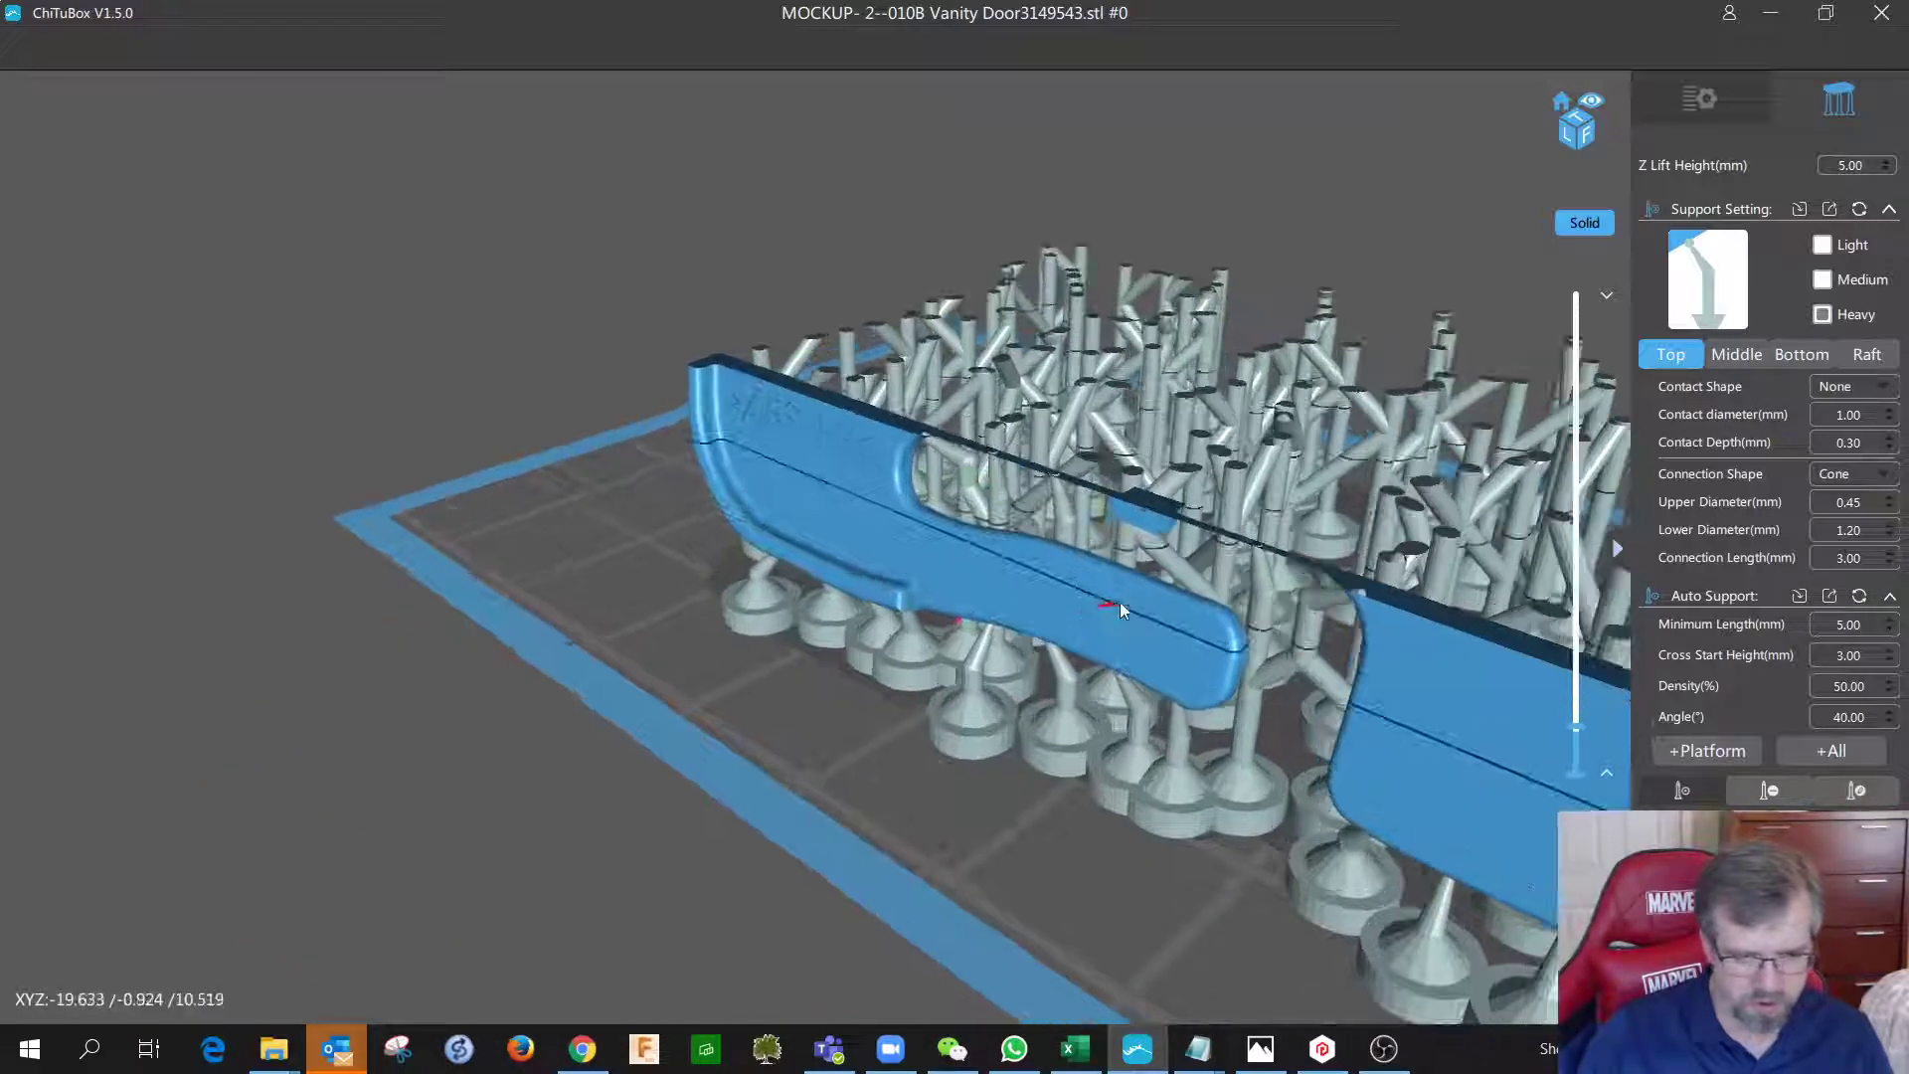
{"action": "left_click_drag", "start_coordinate": [1580, 729], "coordinate": [1581, 733]}
{"action": "right_click_drag", "start_coordinate": [1227, 582], "coordinate": [1239, 643]}
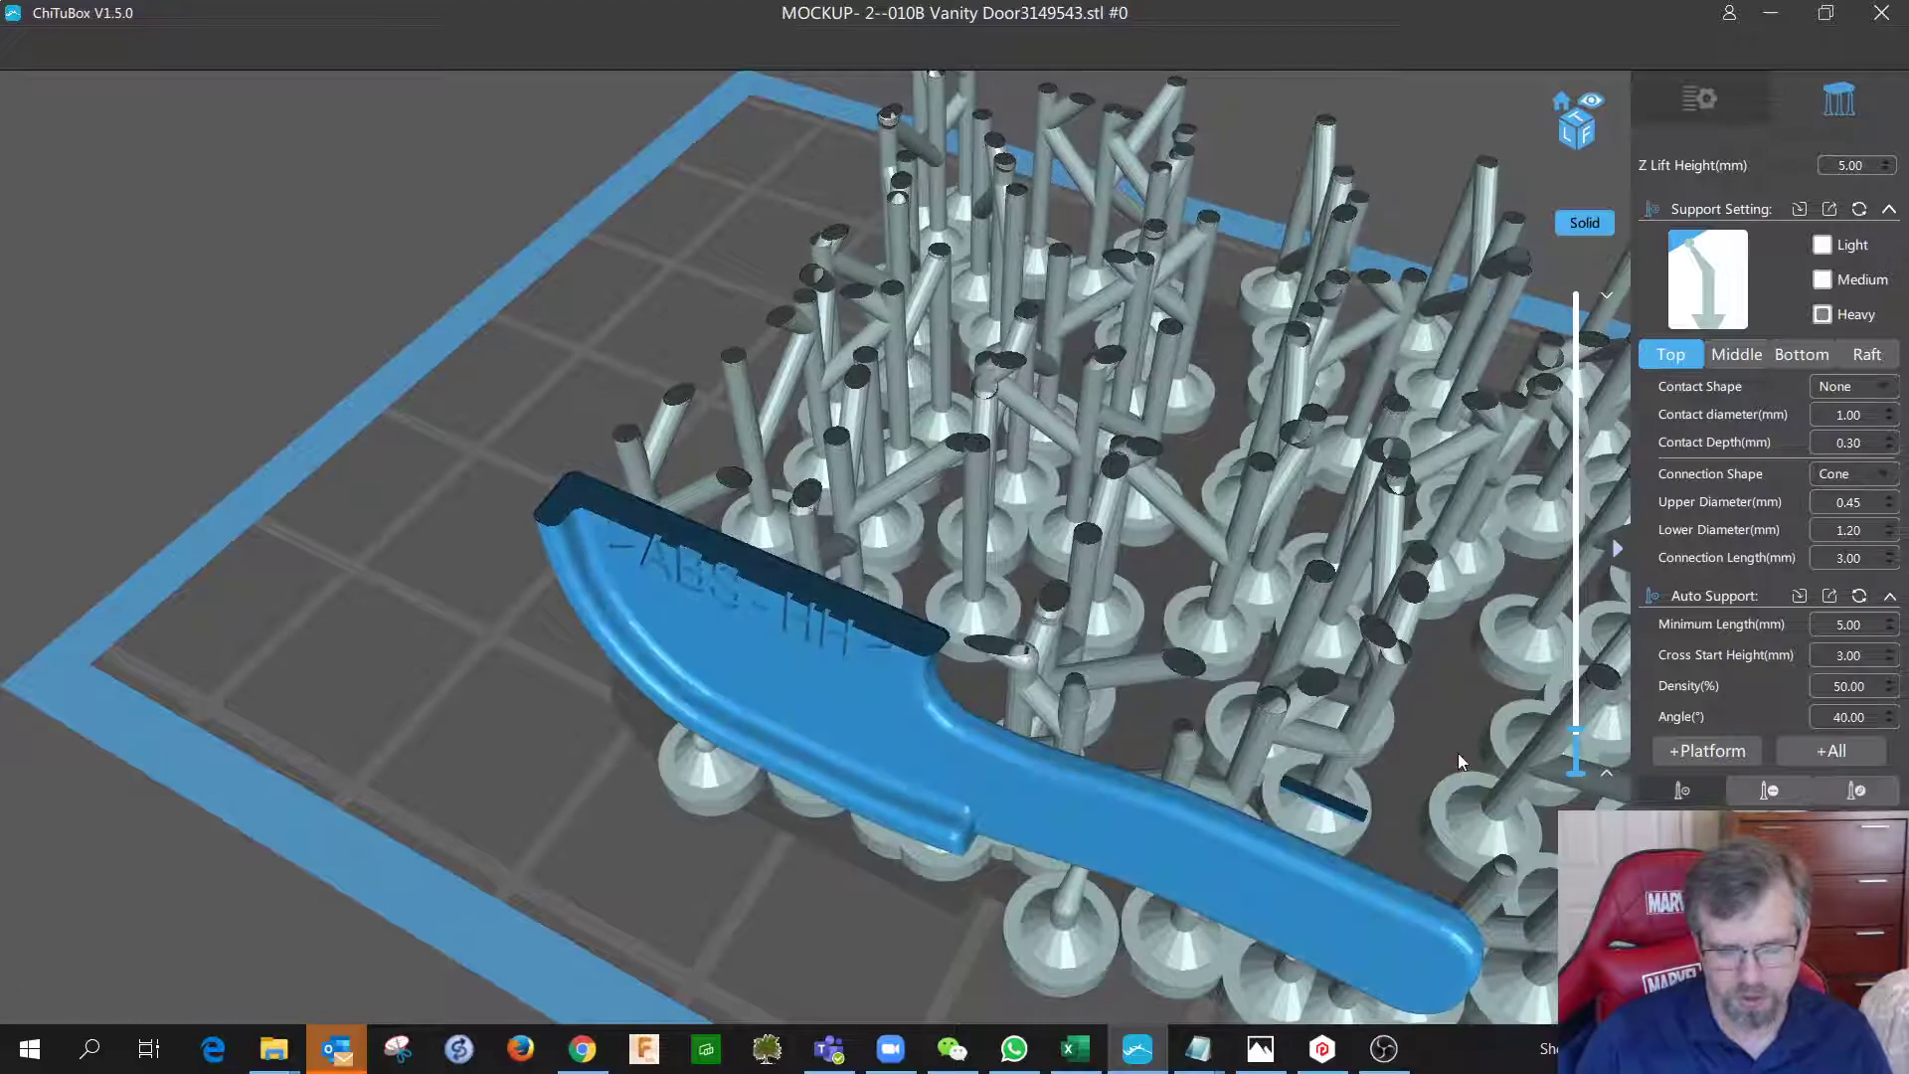
Leave support editing and inspect the door's cross-sections from the base up to the full height, viewing the supports from several sides.
{"action": "left_click", "coordinate": [1674, 98]}
{"action": "scroll", "coordinate": [1522, 210], "scroll_direction": "down", "scroll_amount": 10}
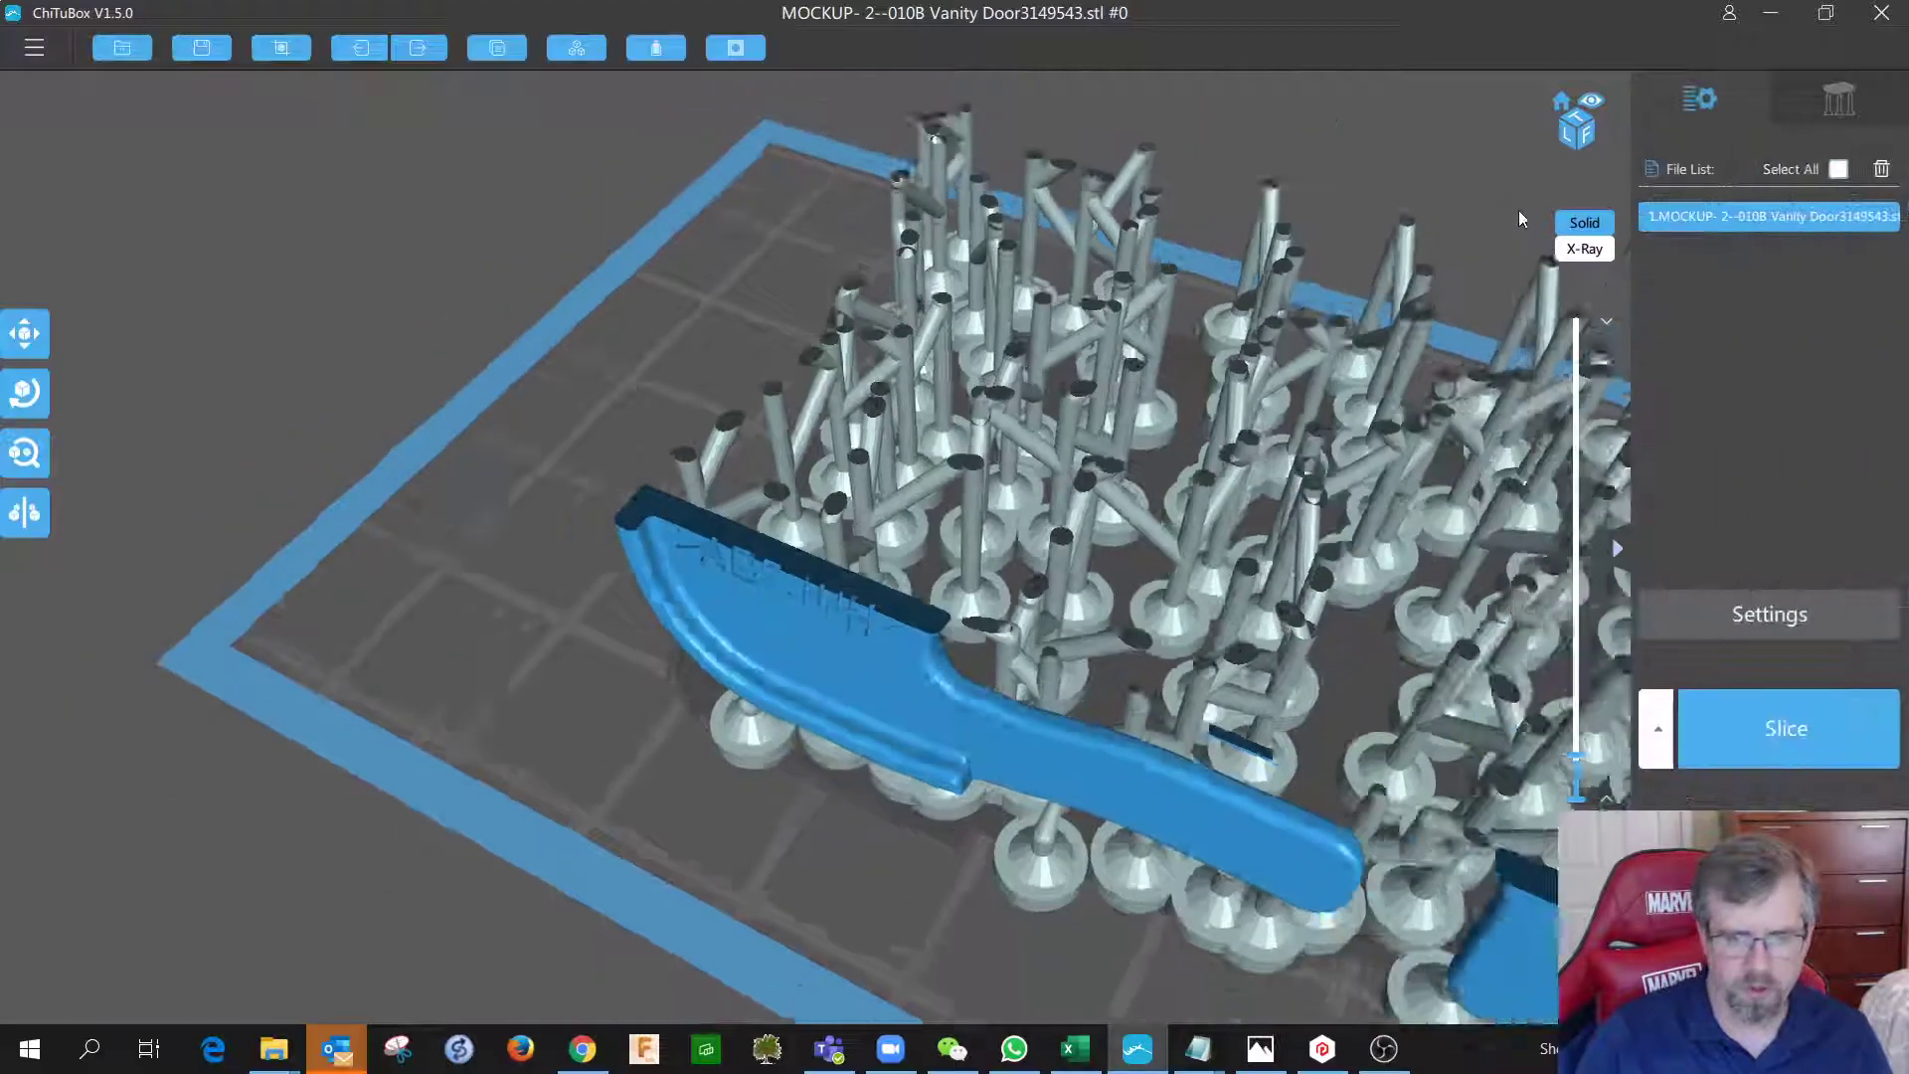
{"action": "middle_click_drag", "start_coordinate": [1165, 603], "coordinate": [1100, 609]}
{"action": "right_click_drag", "start_coordinate": [1100, 608], "coordinate": [1119, 557]}
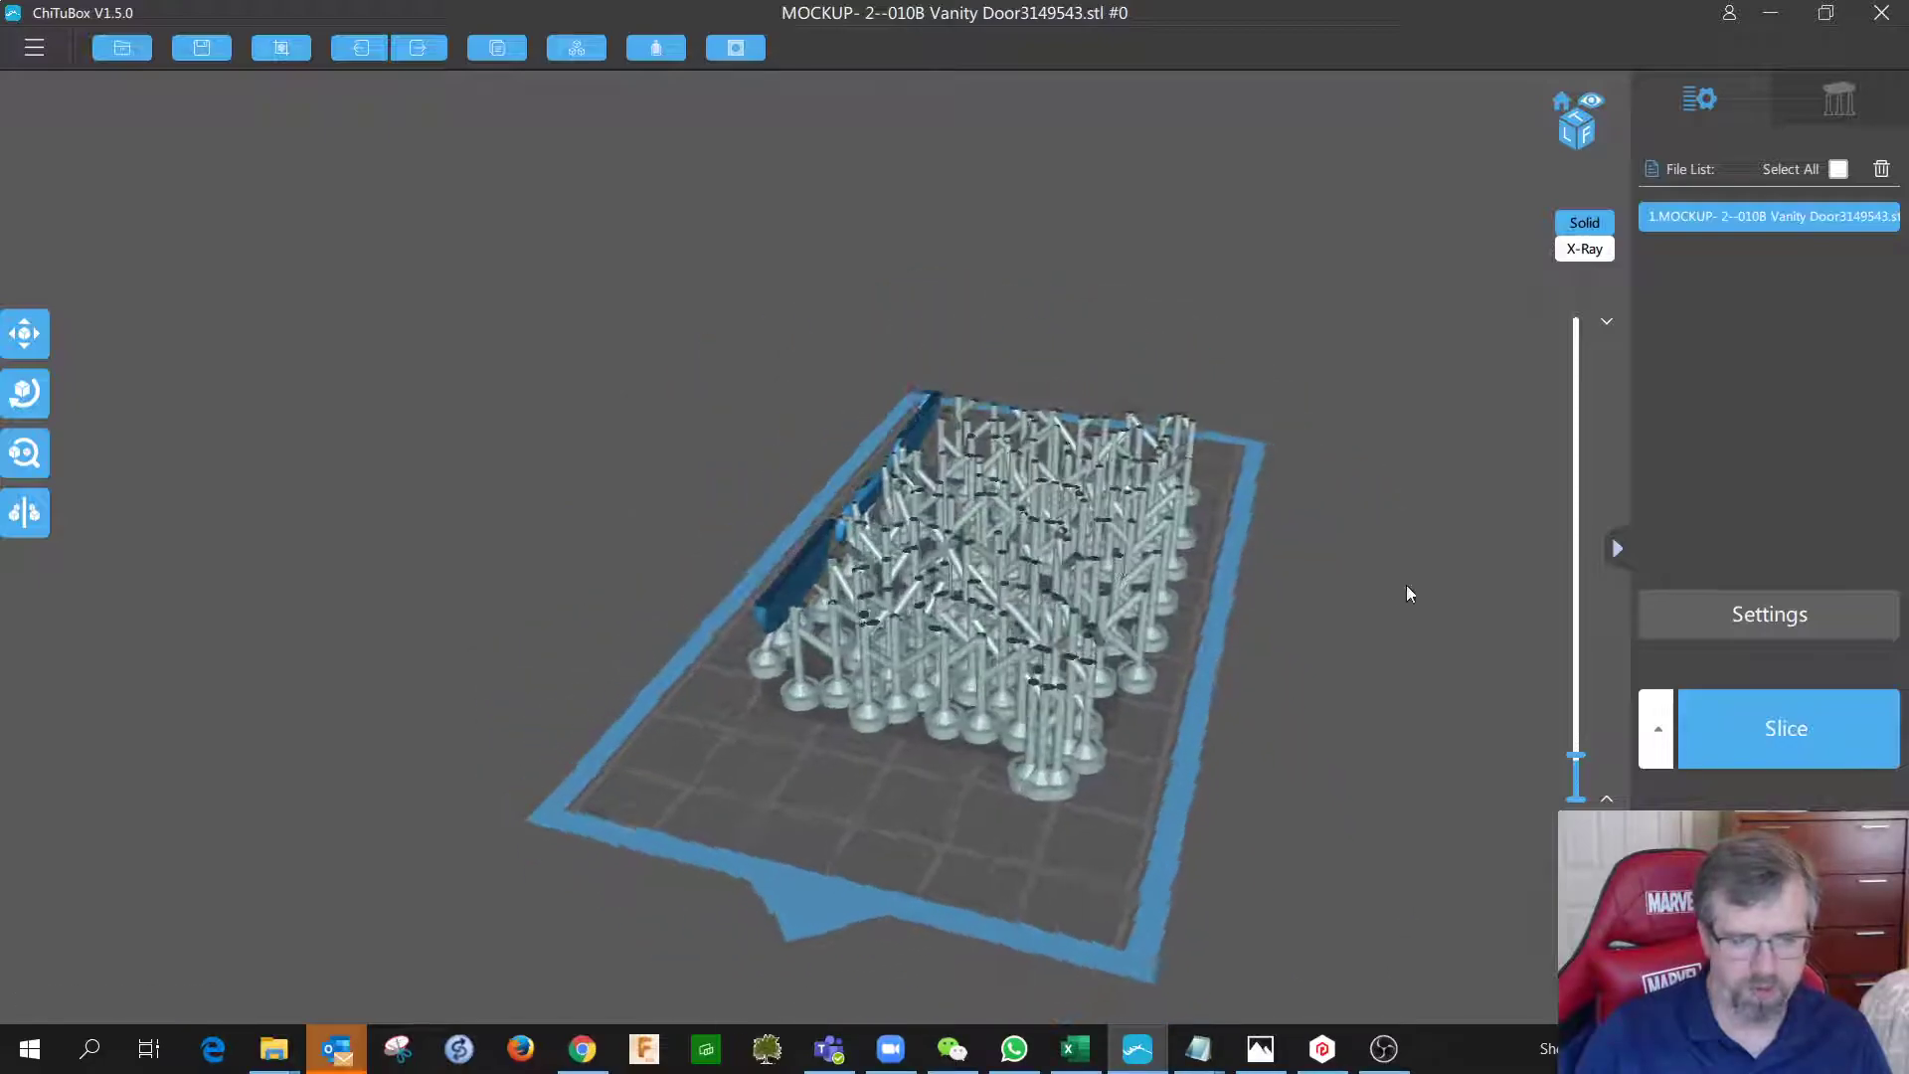
{"action": "left_click_drag", "start_coordinate": [1578, 762], "coordinate": [1576, 423]}
{"action": "scroll", "coordinate": [1313, 836], "scroll_direction": "up", "scroll_amount": 3}
{"action": "right_click_drag", "start_coordinate": [1379, 345], "coordinate": [1272, 731]}
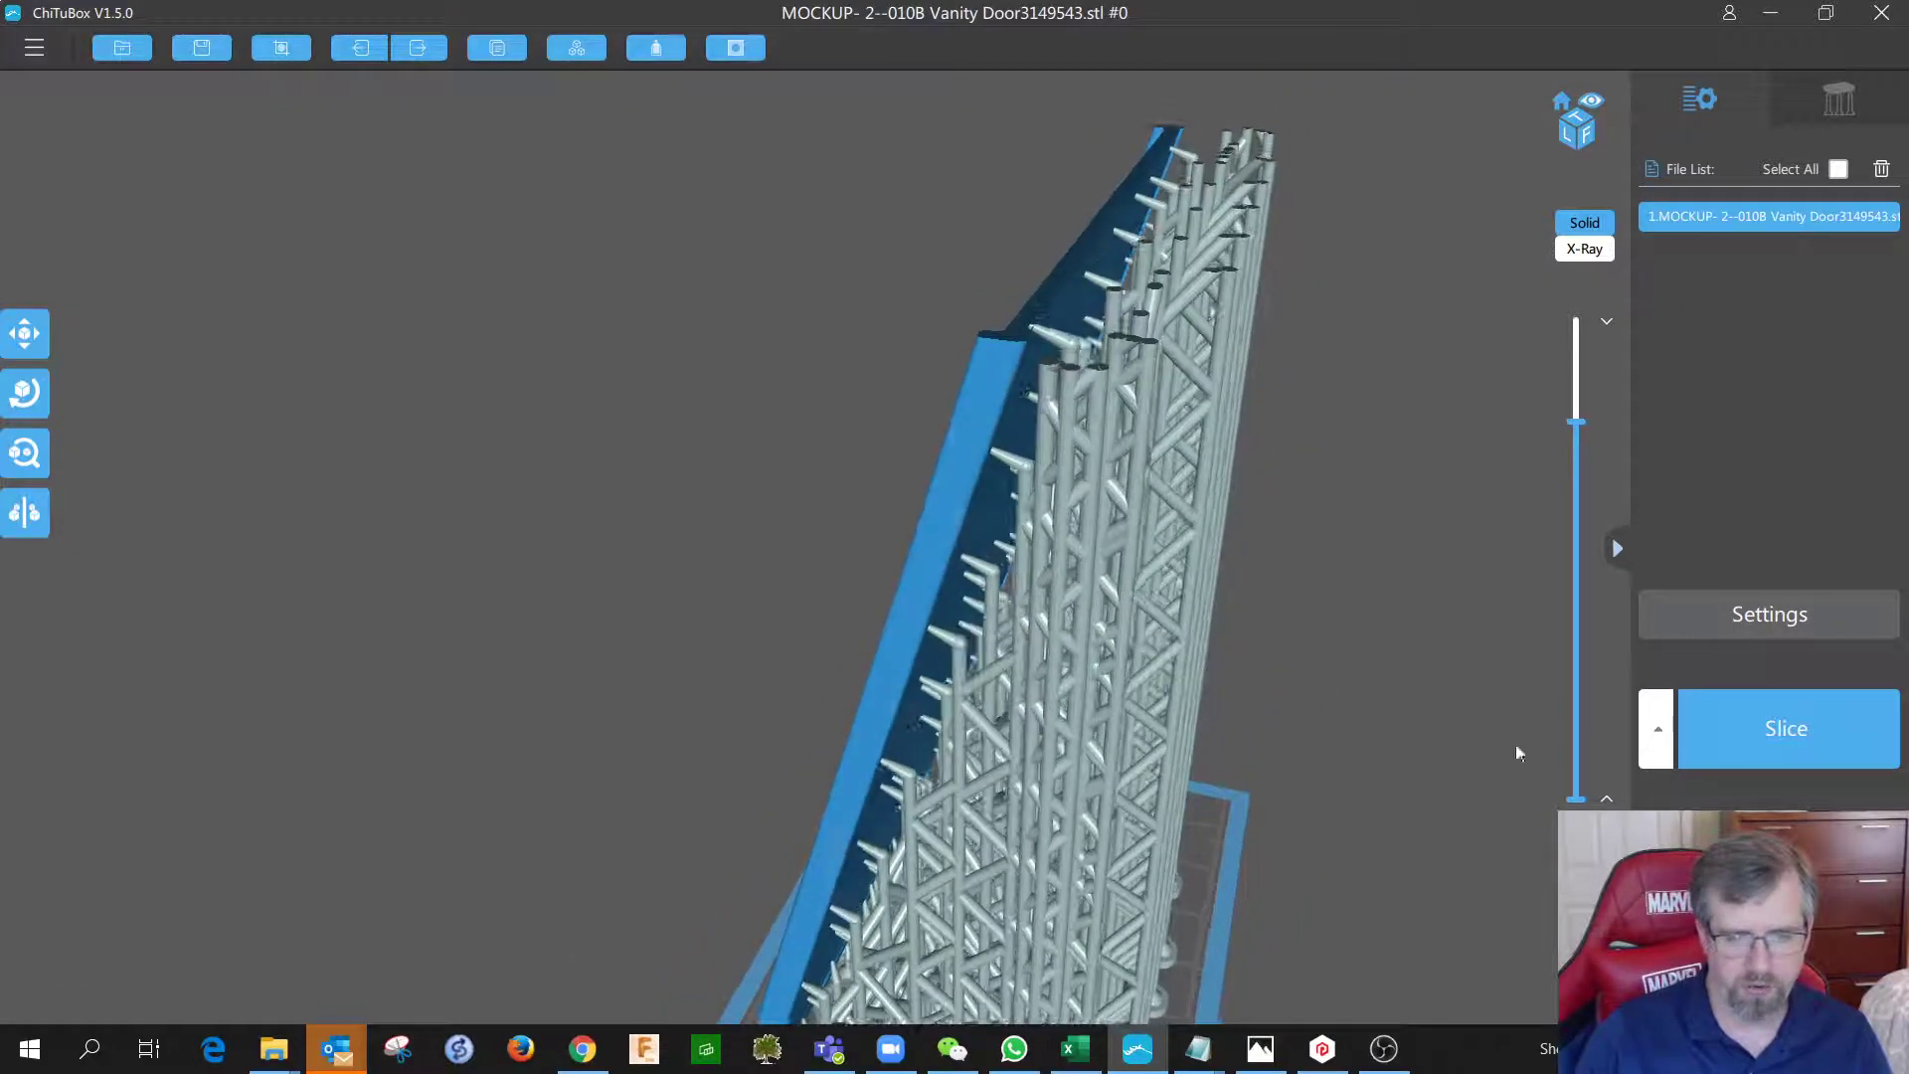
{"action": "left_click_drag", "start_coordinate": [1580, 421], "coordinate": [1576, 320]}
{"action": "right_click_drag", "start_coordinate": [1357, 292], "coordinate": [1464, 632]}
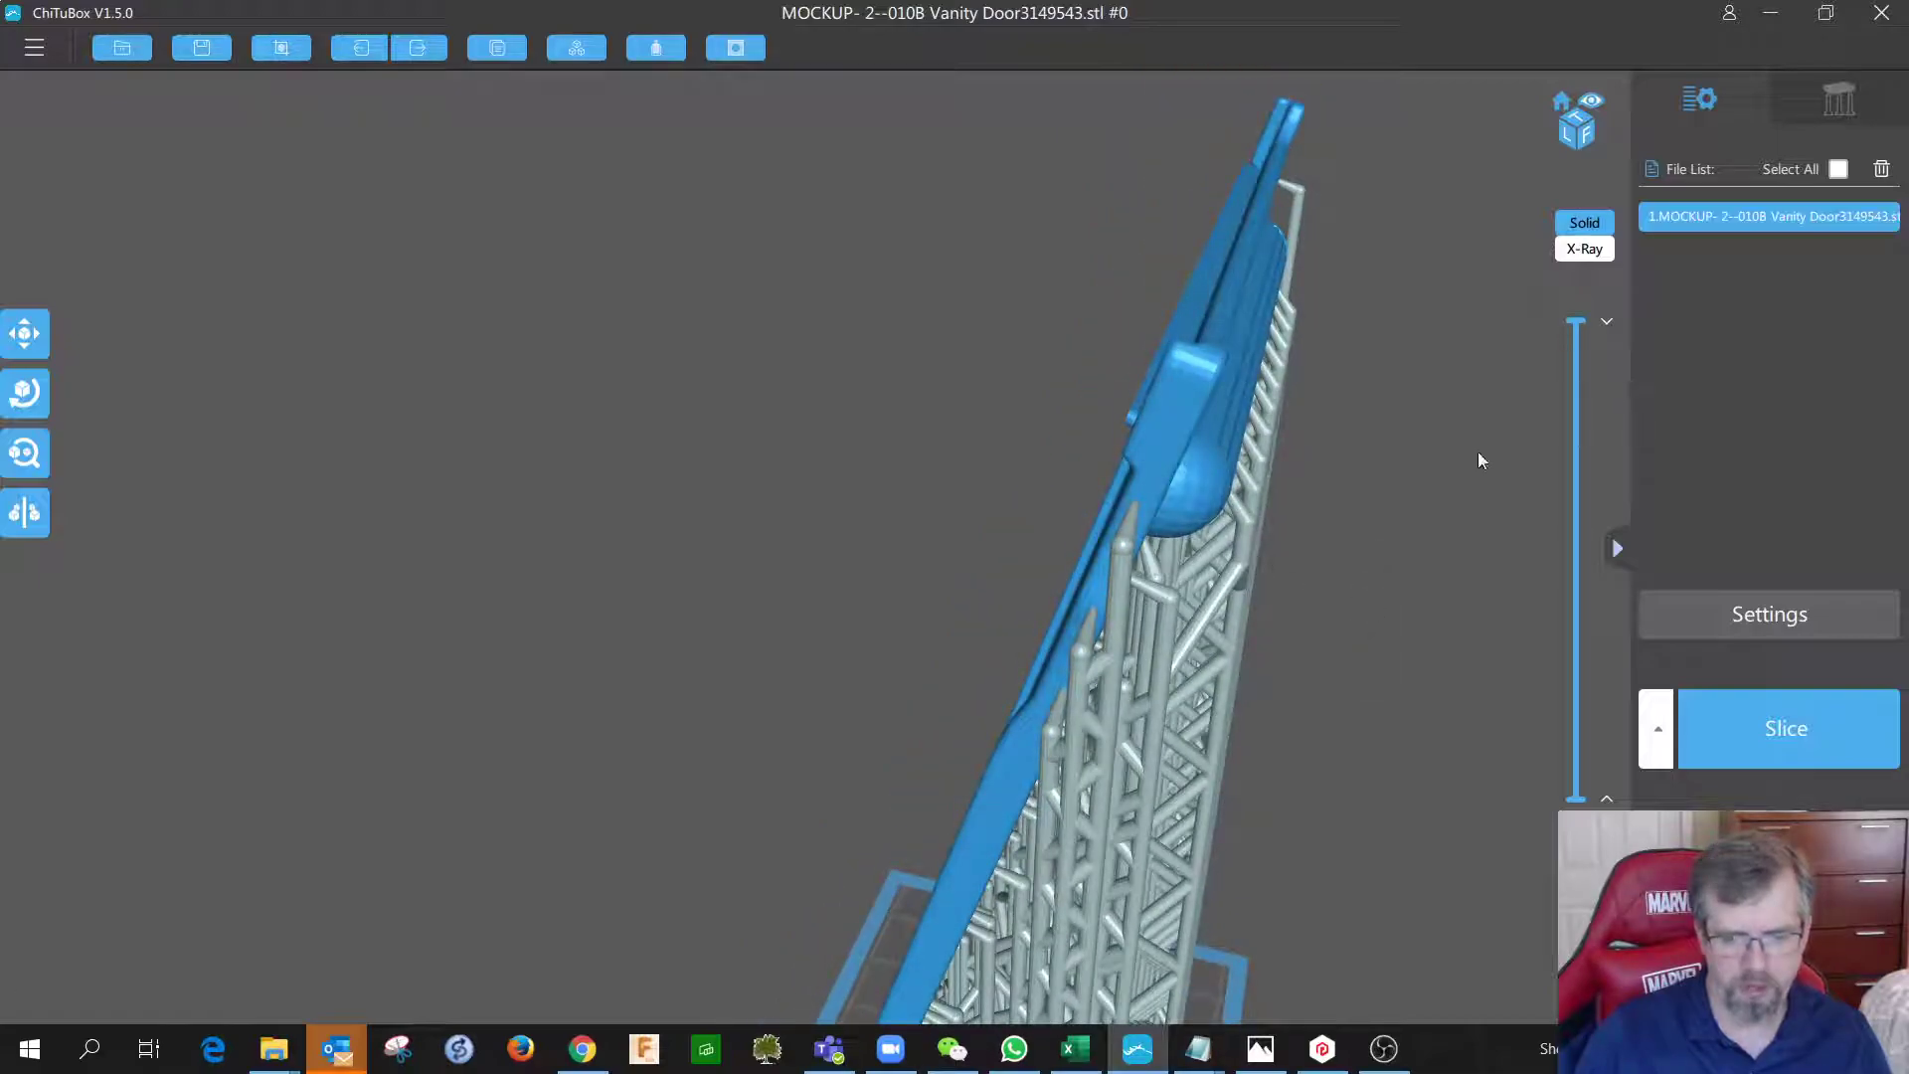
{"action": "right_click_drag", "start_coordinate": [1478, 461], "coordinate": [1373, 448]}
{"action": "right_click_drag", "start_coordinate": [1332, 298], "coordinate": [1432, 383]}
{"action": "mouse_move", "coordinate": [1581, 331]}
{"action": "left_mouse_down"}
{"action": "mouse_move", "coordinate": [1583, 380]}
{"action": "mouse_move", "coordinate": [1581, 320]}
{"action": "left_mouse_up"}
{"action": "right_click_drag", "start_coordinate": [1305, 419], "coordinate": [1233, 159]}
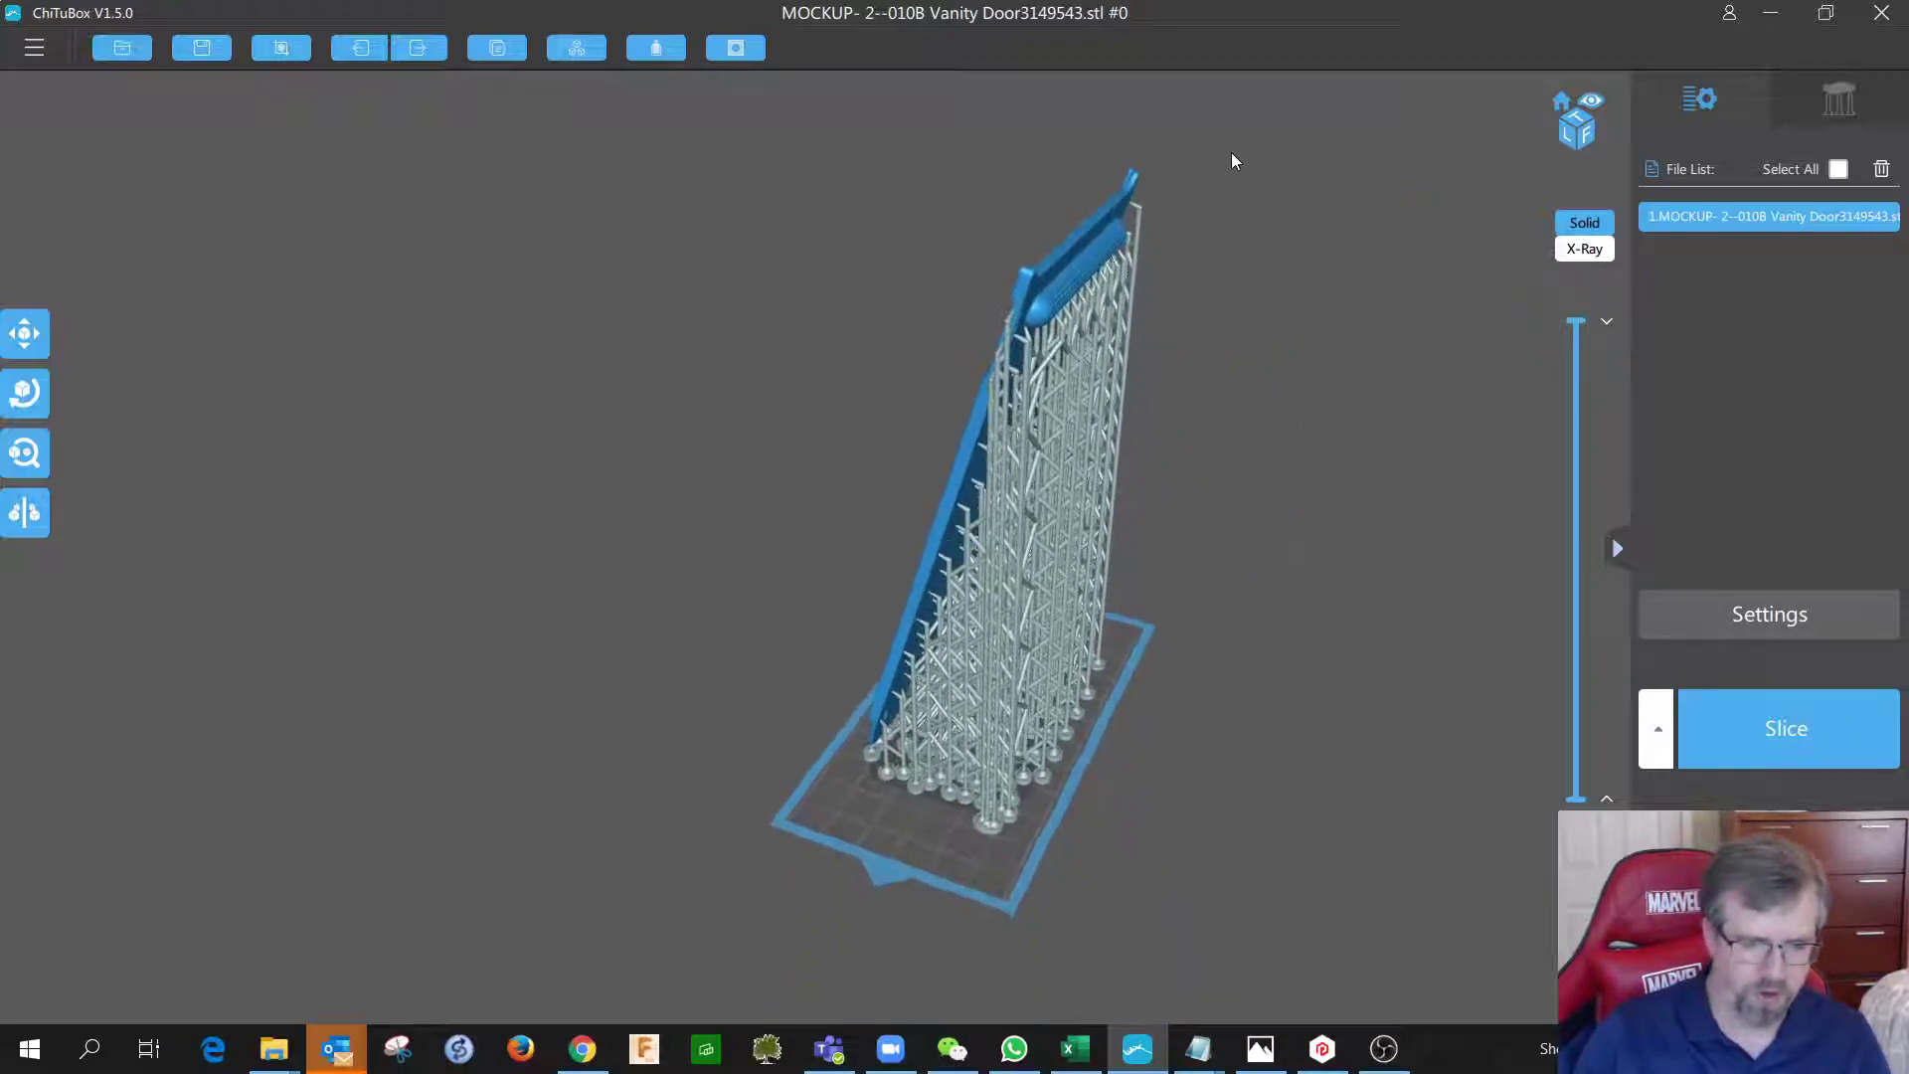
{"action": "right_click_drag", "start_coordinate": [951, 434], "coordinate": [1079, 438]}
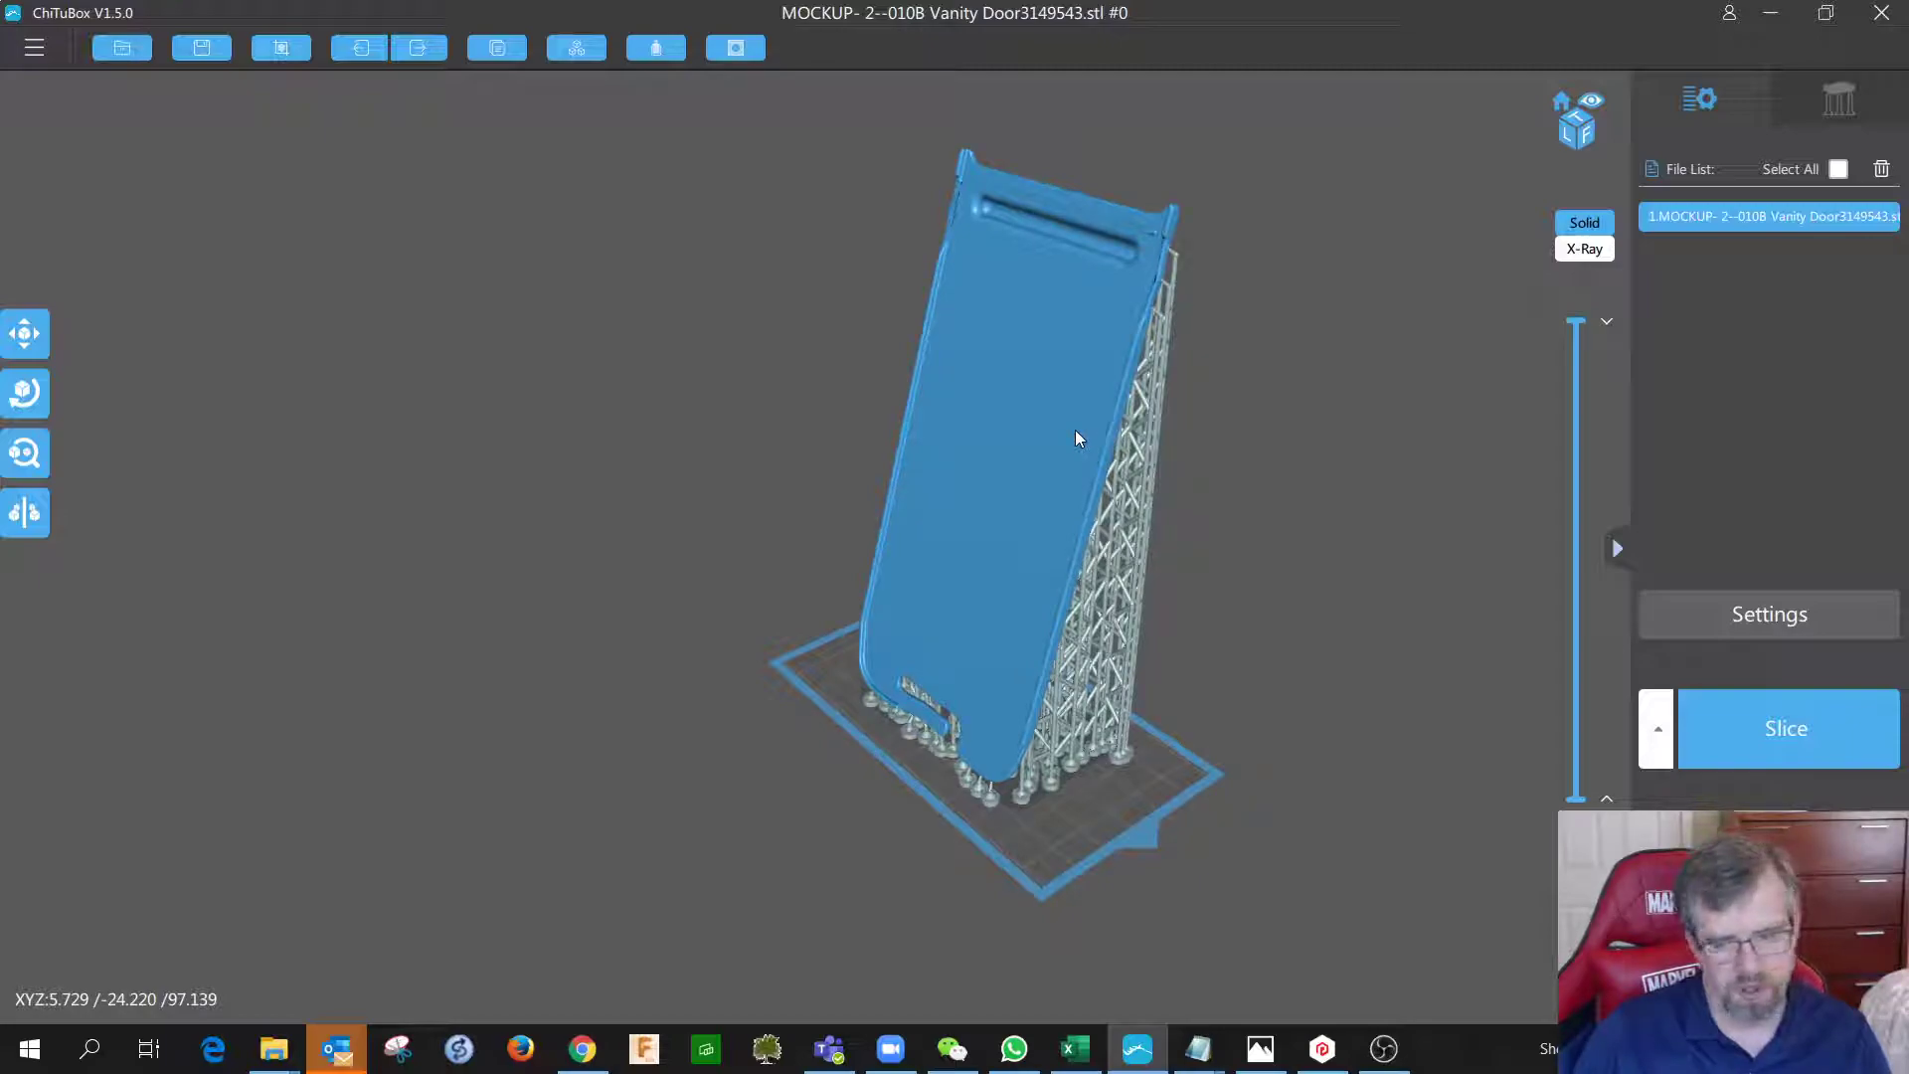
{"action": "right_click_drag", "start_coordinate": [1099, 383], "coordinate": [1213, 512]}
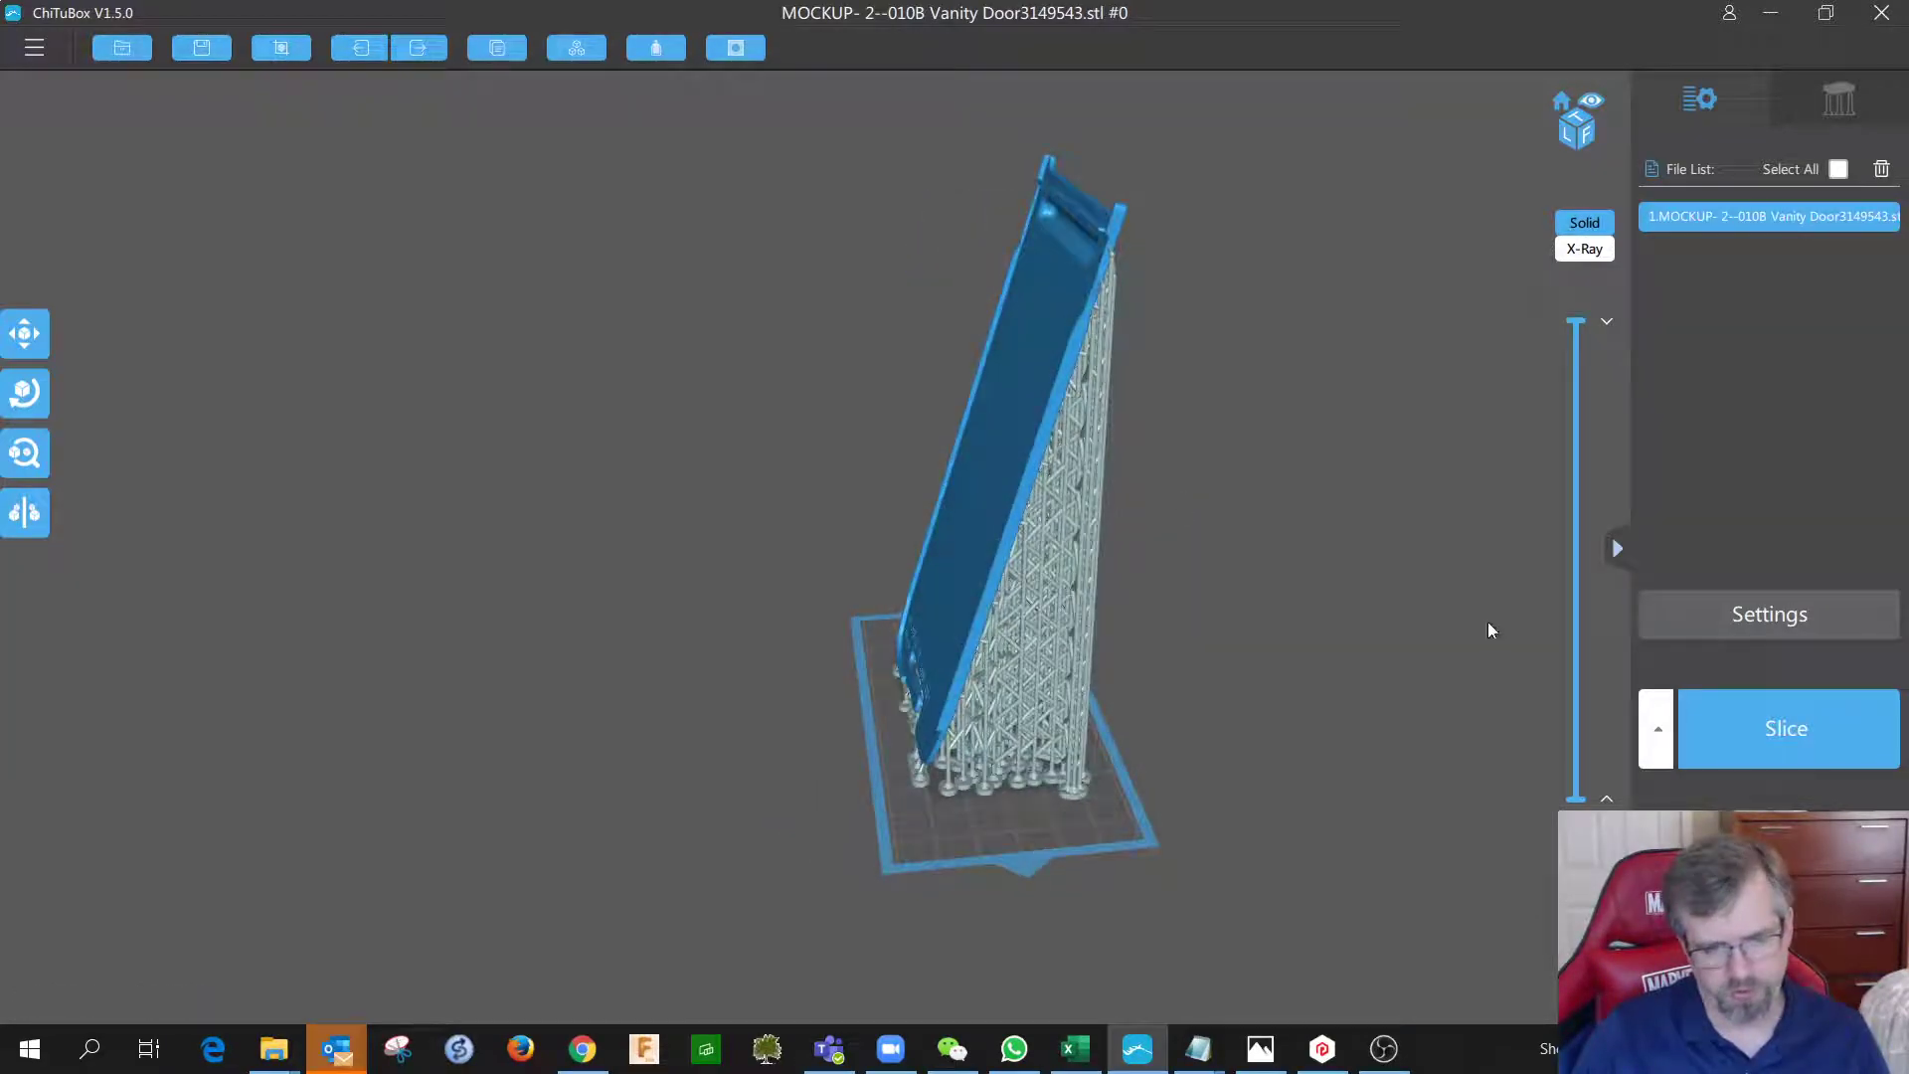
Slice the supported door and move the layer preview from the base layers up to the side slots at about Z 138 mm.
{"action": "left_click", "coordinate": [1722, 716]}
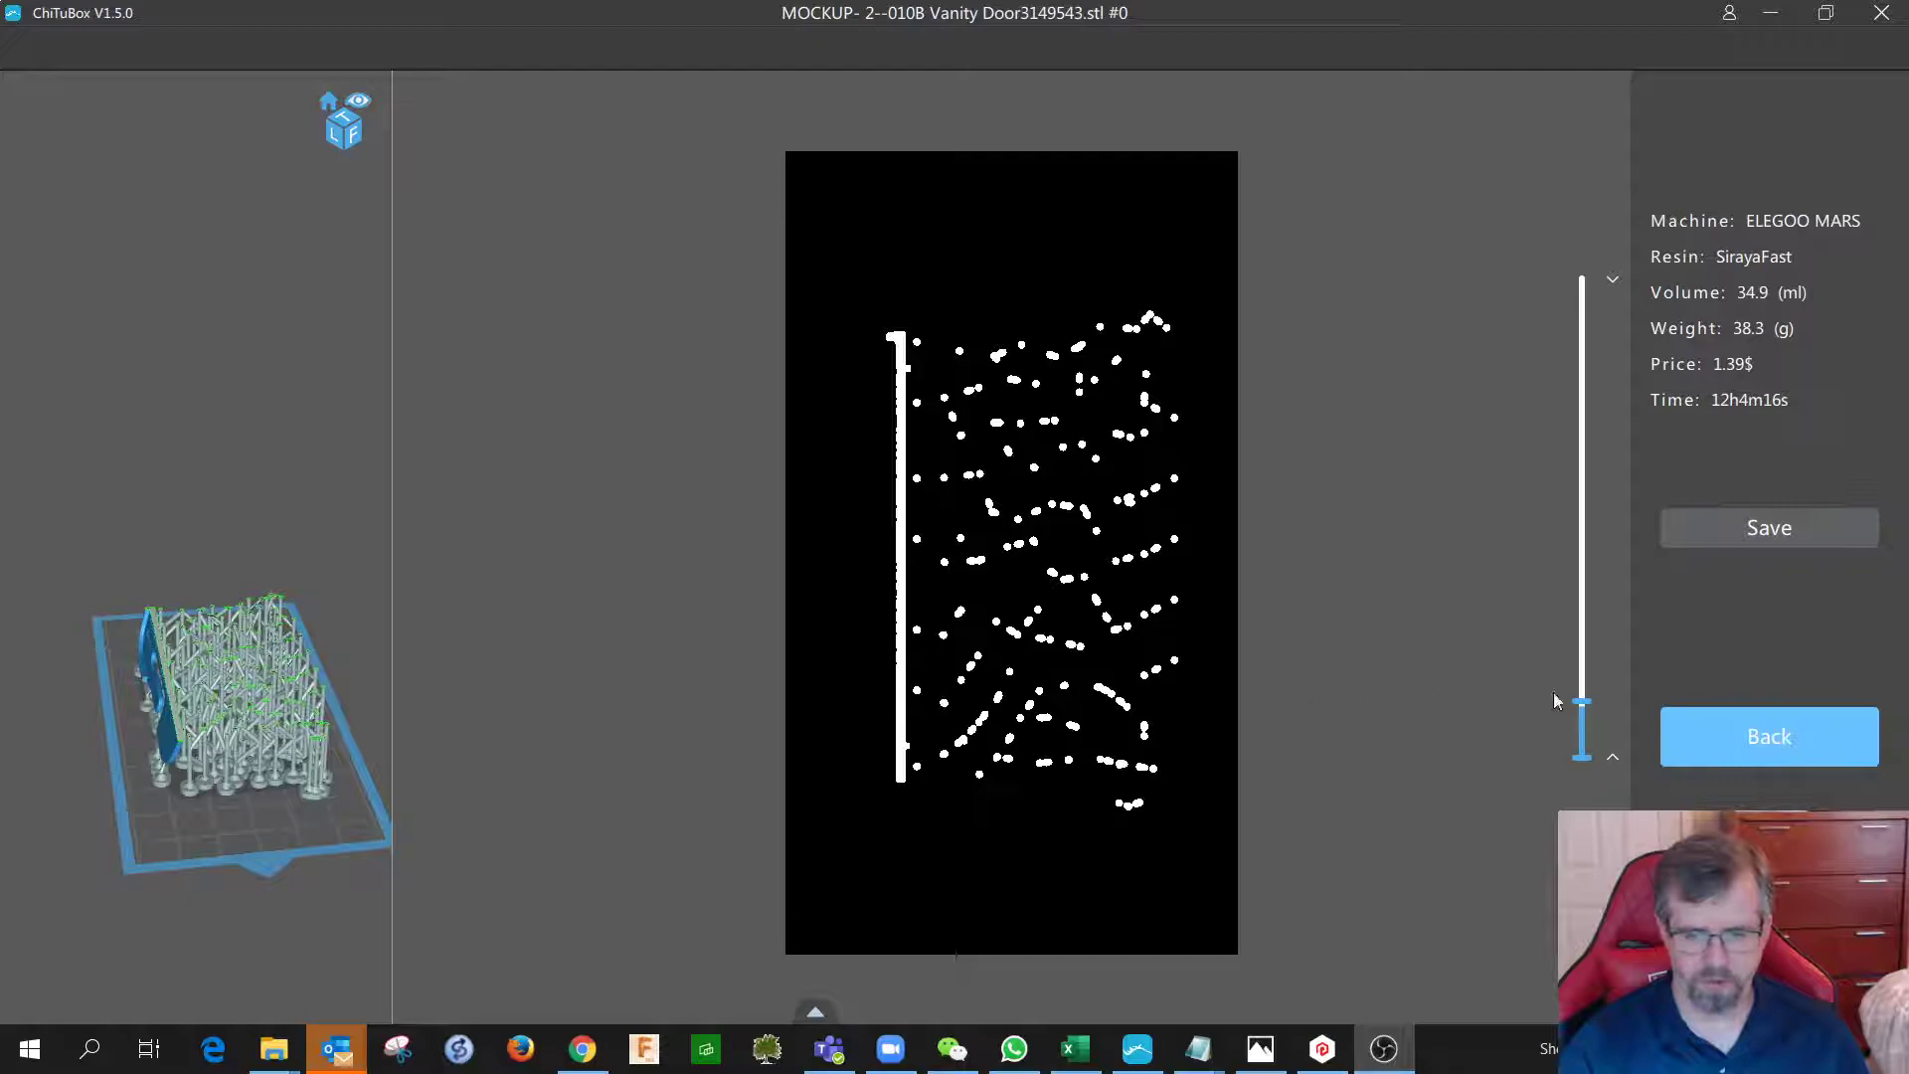
{"action": "left_click_drag", "start_coordinate": [1583, 702], "coordinate": [1588, 753]}
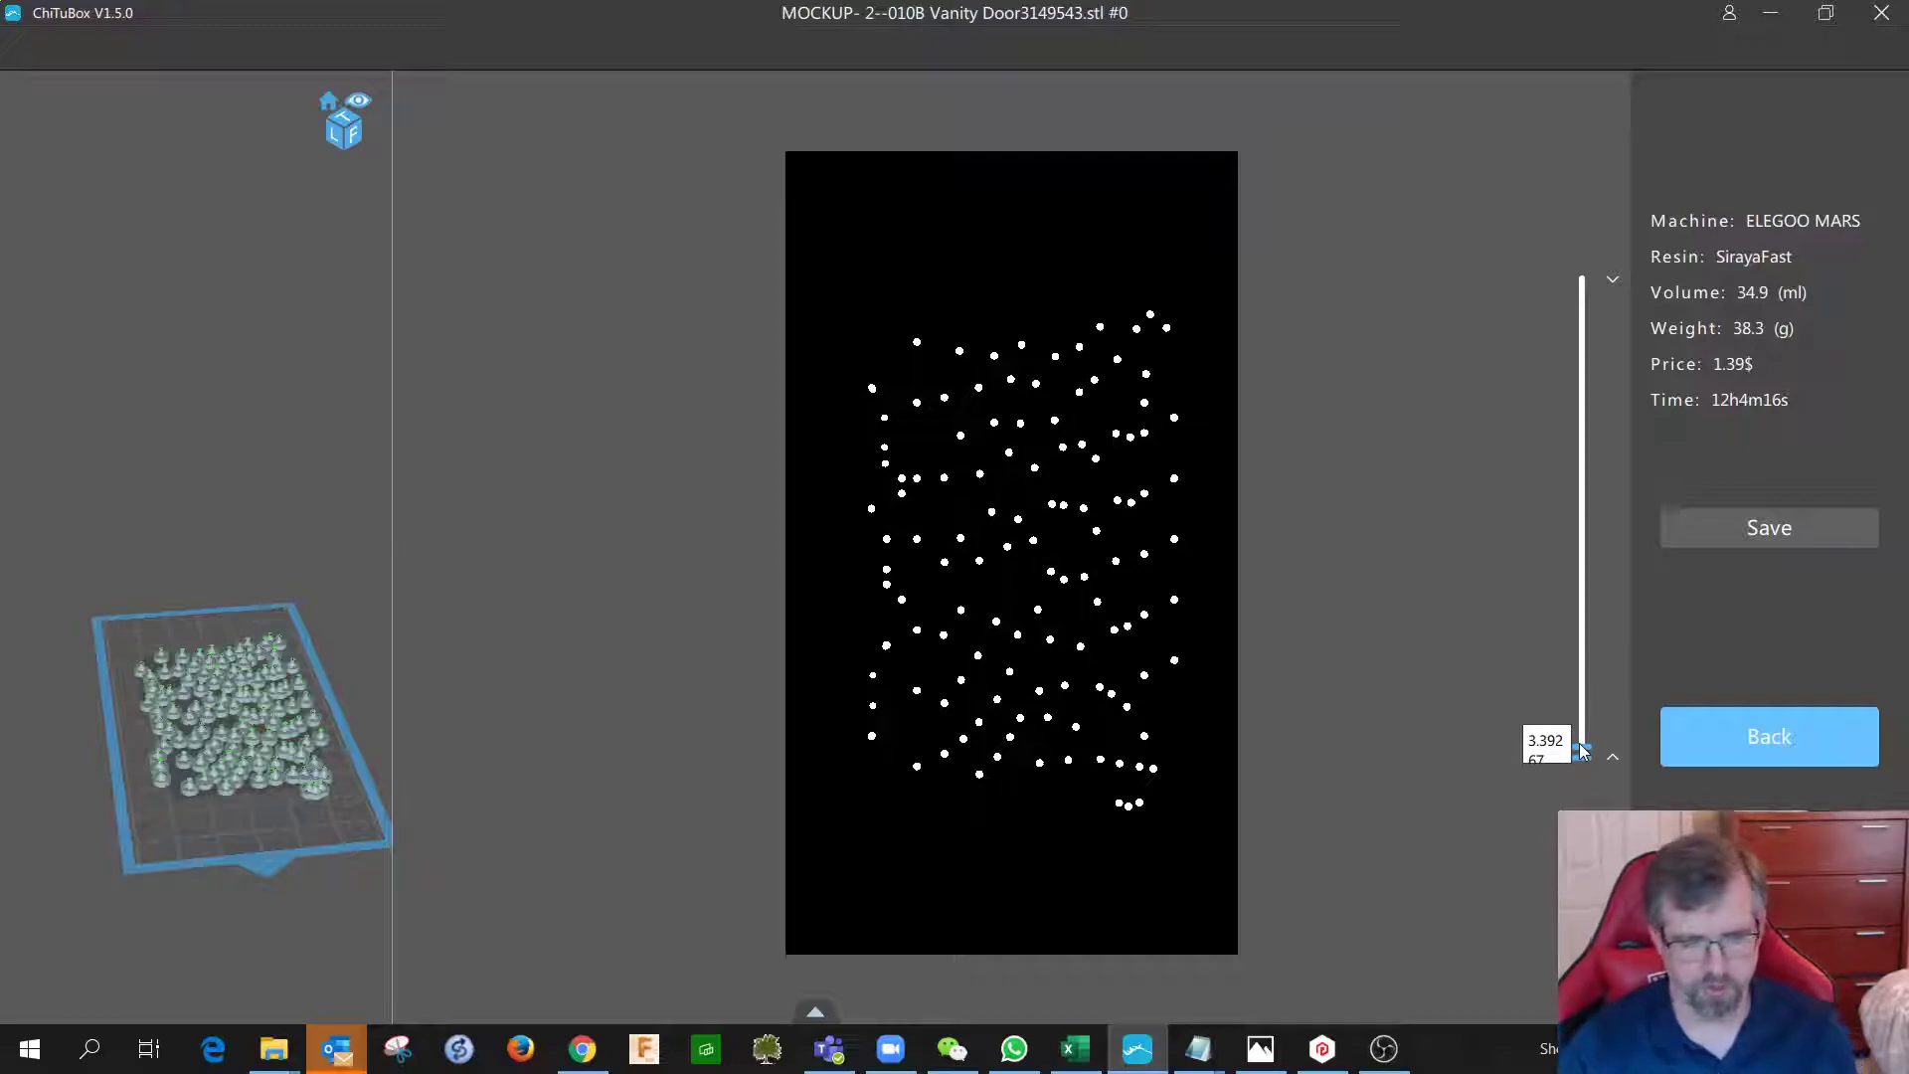
{"action": "left_click_drag", "start_coordinate": [1588, 753], "coordinate": [1645, 314]}
Step the layer preview down from the side slots to about Z 135 mm, then compare layers near Z 127 and 140 mm for unsupported areas.
{"action": "key", "text": "Down"}
{"action": "key", "text": "Down"}
{"action": "key", "text": "Down"}
{"action": "key", "text": "Down"}
{"action": "key", "text": "Down"}
{"action": "key", "text": "Down"}
{"action": "key", "text": "Down"}
{"action": "key", "text": "Down"}
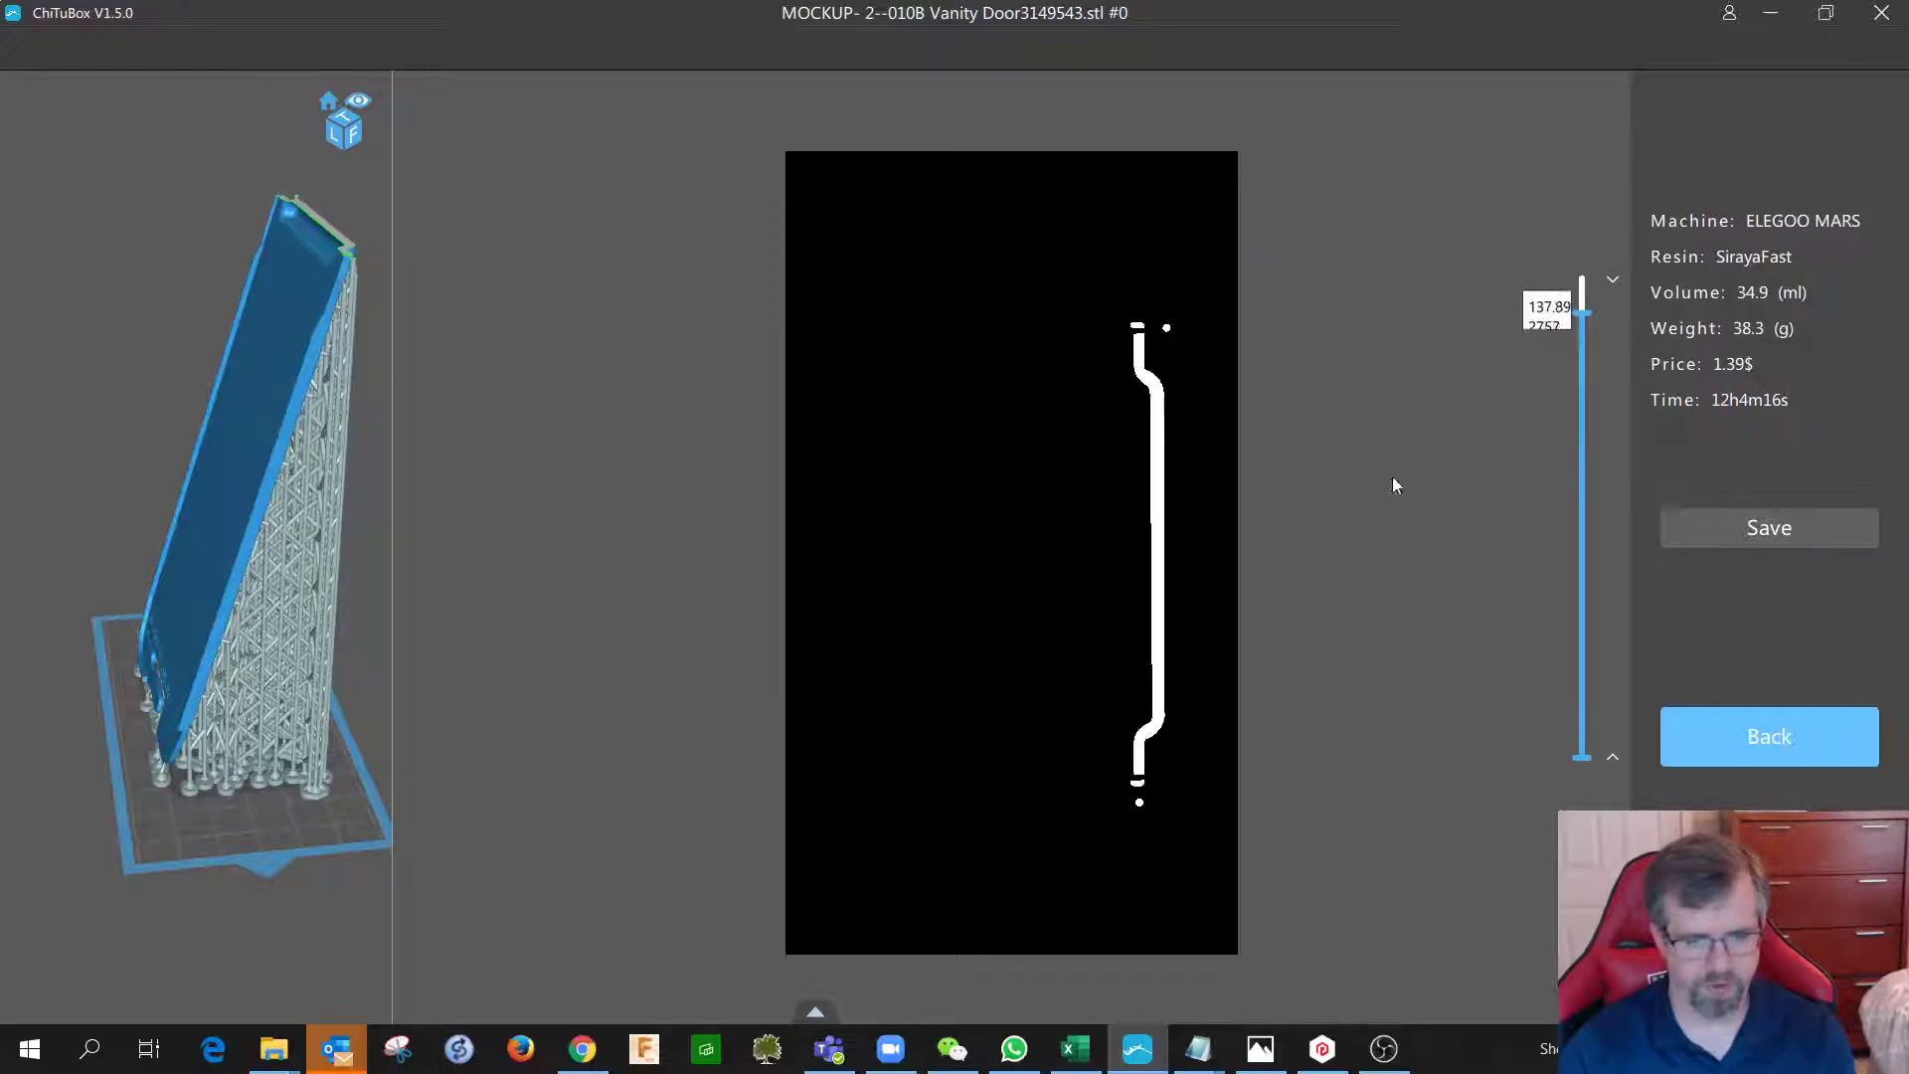
{"action": "key", "text": "Down"}
{"action": "key", "text": "Down"}
{"action": "key", "text": "Down"}
{"action": "key", "text": "Down"}
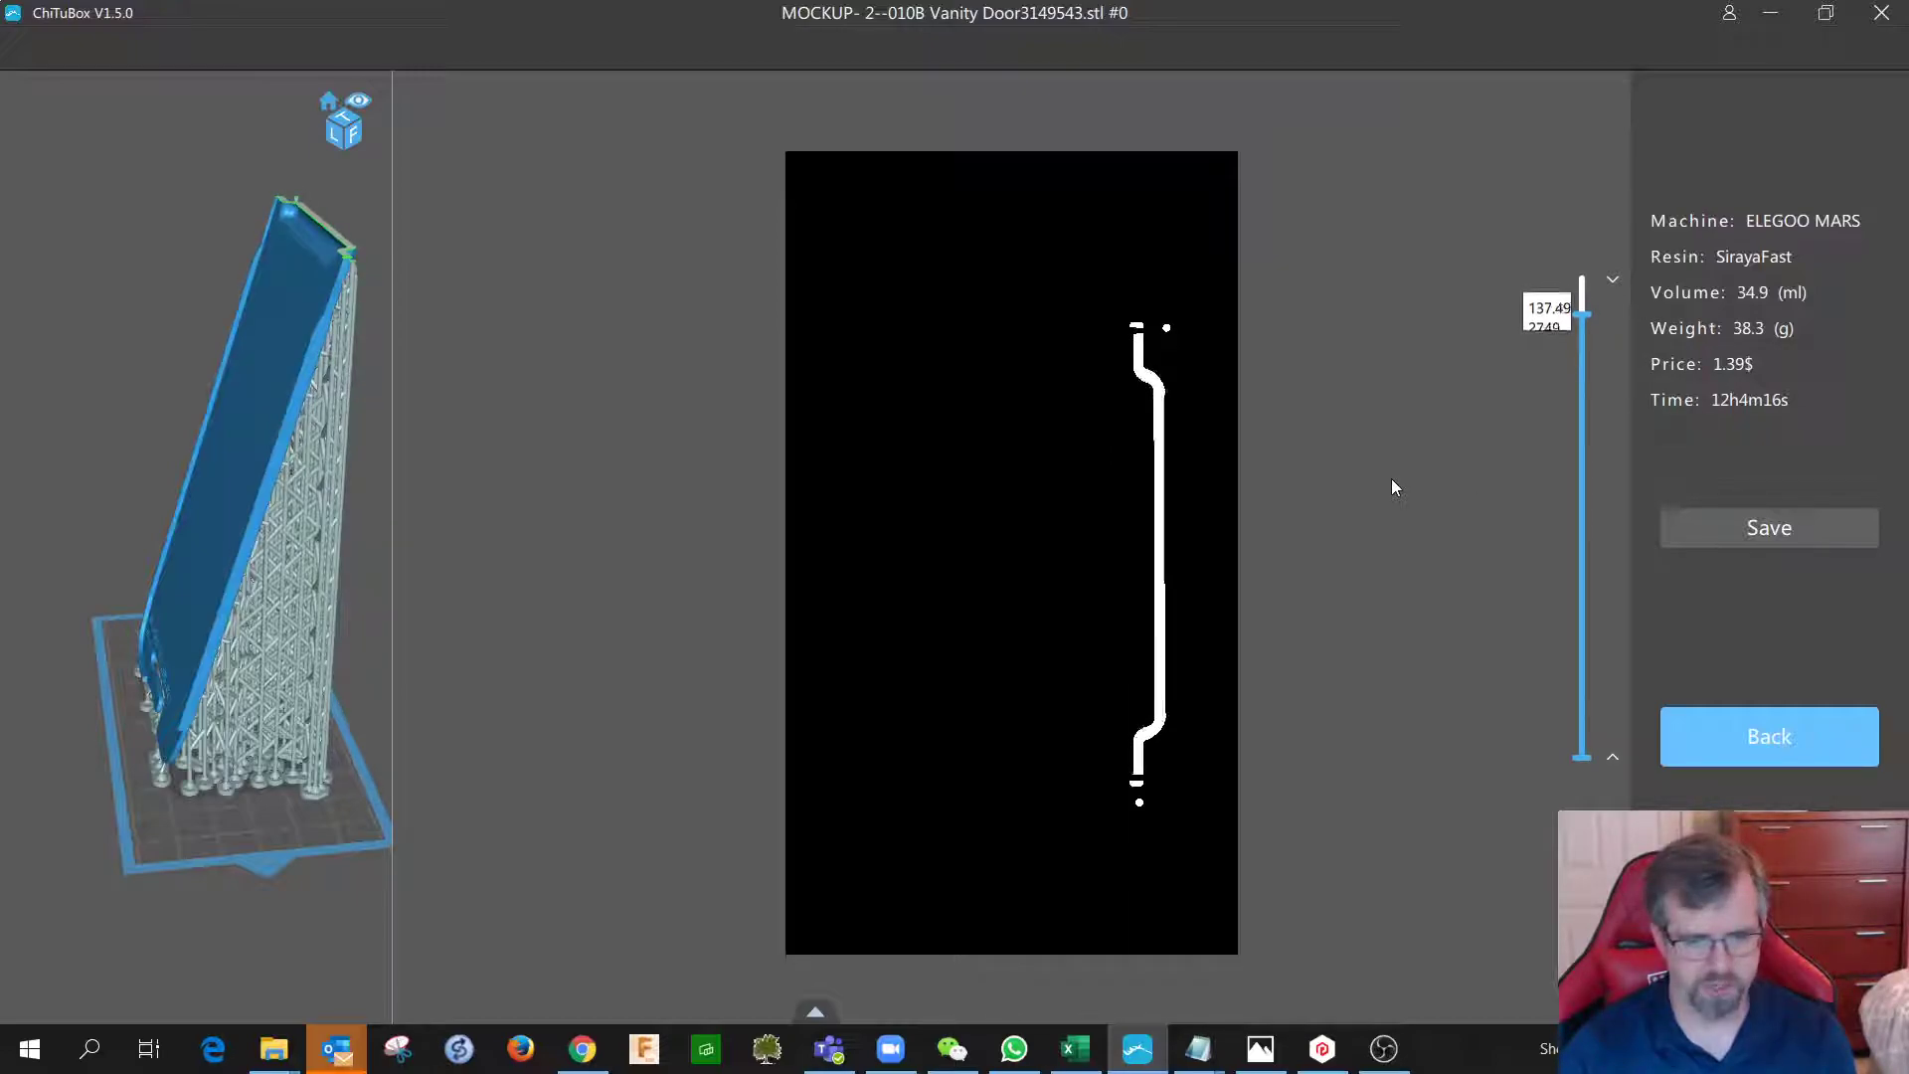
{"action": "key", "text": "Down"}
{"action": "key", "text": "Down"}
{"action": "key", "text": "Down"}
{"action": "key", "text": "Down"}
{"action": "key", "text": "Down"}
{"action": "key", "text": "Down"}
{"action": "key", "text": "Down"}
{"action": "key", "text": "Down"}
{"action": "key", "text": "Down"}
{"action": "key", "text": "Down"}
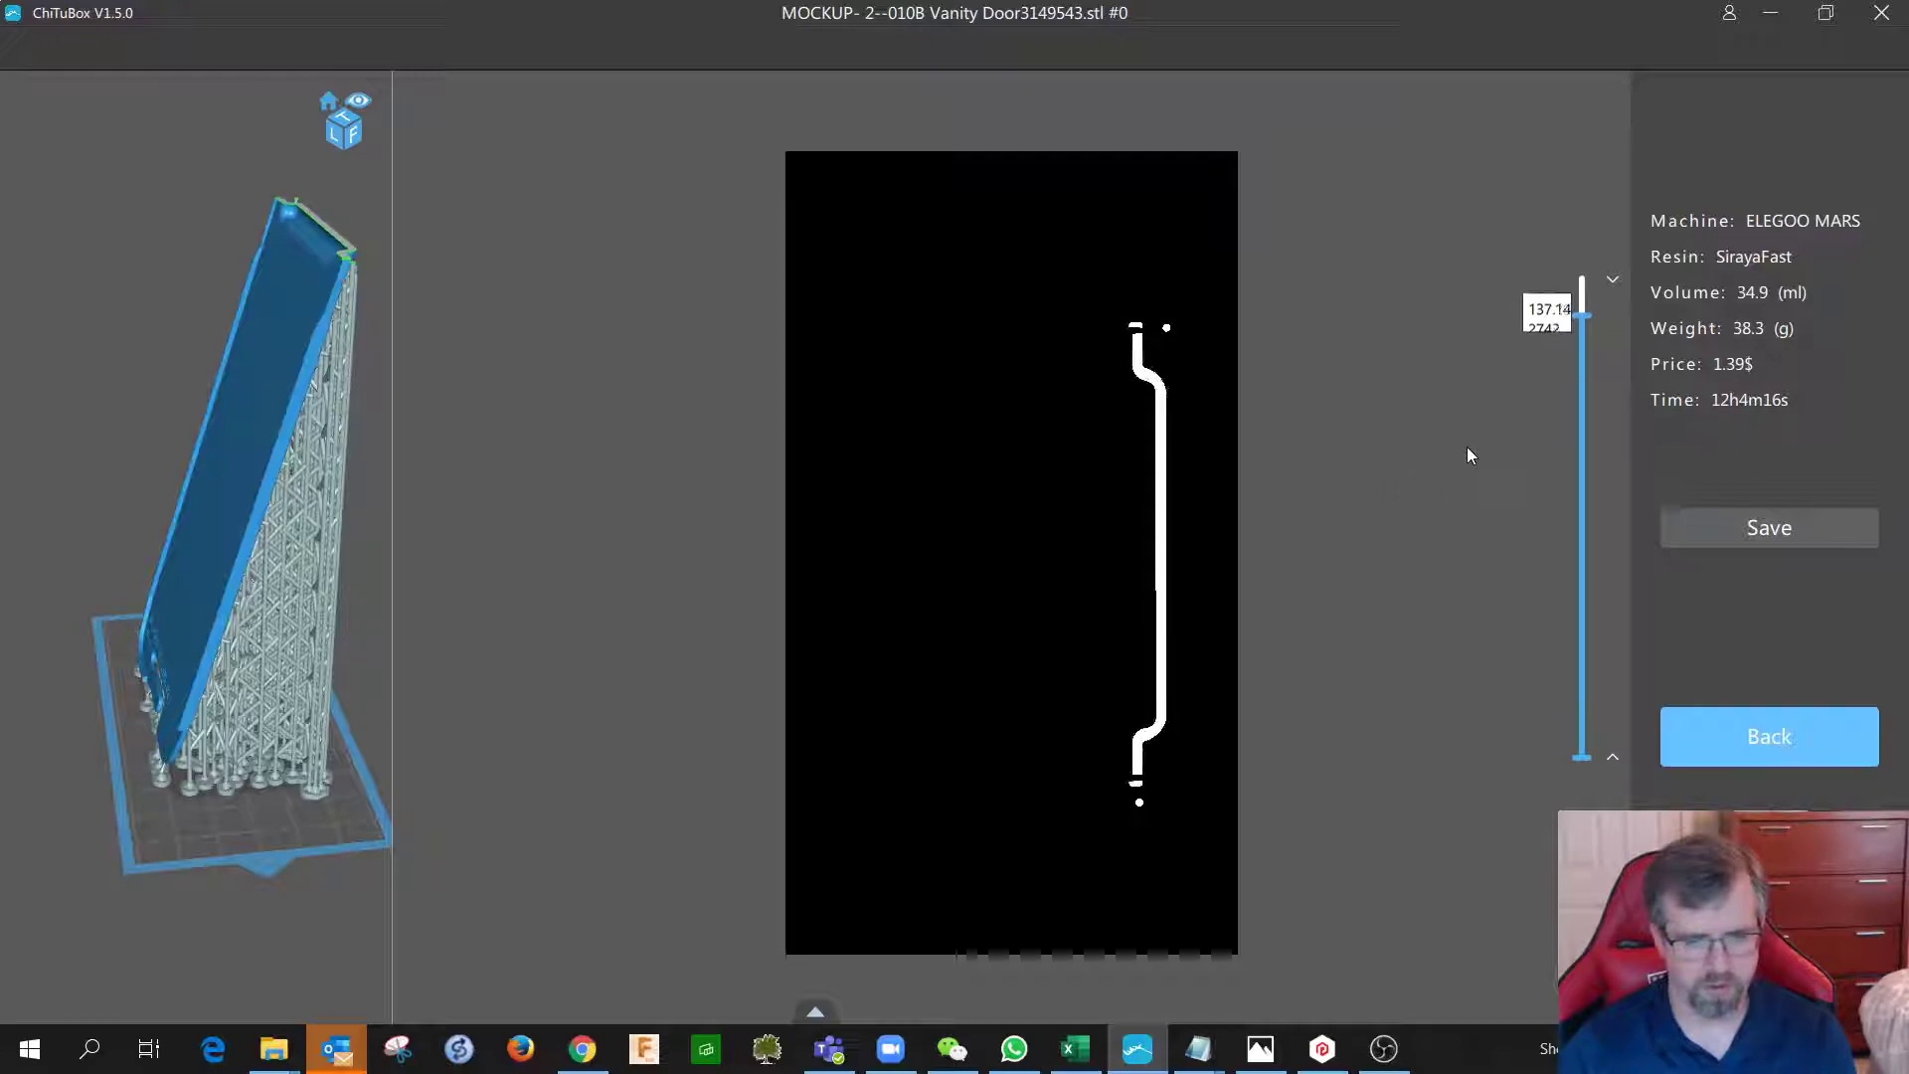
{"action": "key", "text": "Down"}
{"action": "key", "text": "Down"}
{"action": "key", "text": "Down"}
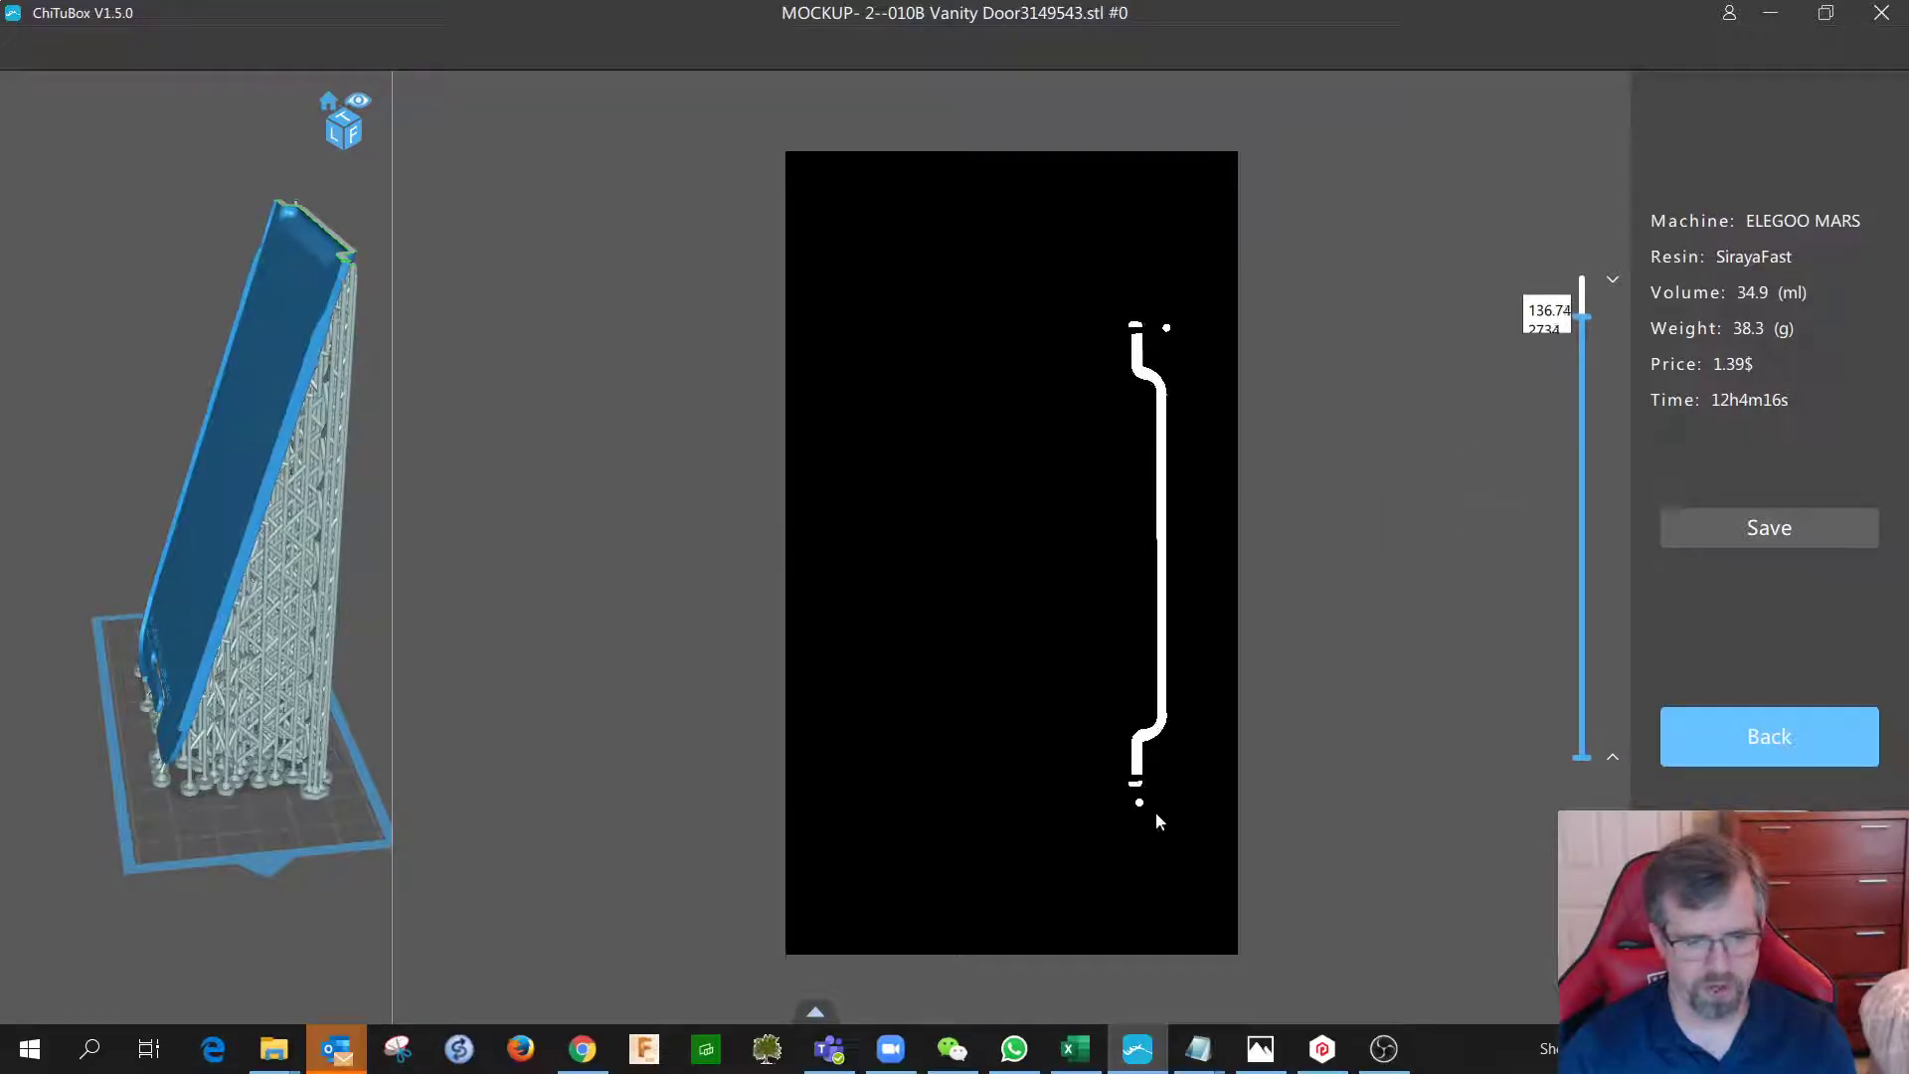
{"action": "key", "text": "Down"}
{"action": "key", "text": "Down"}
{"action": "key", "text": "Down"}
{"action": "key", "text": "Down"}
{"action": "key", "text": "Down"}
{"action": "key", "text": "Down"}
{"action": "key", "text": "Down"}
{"action": "key", "text": "Down"}
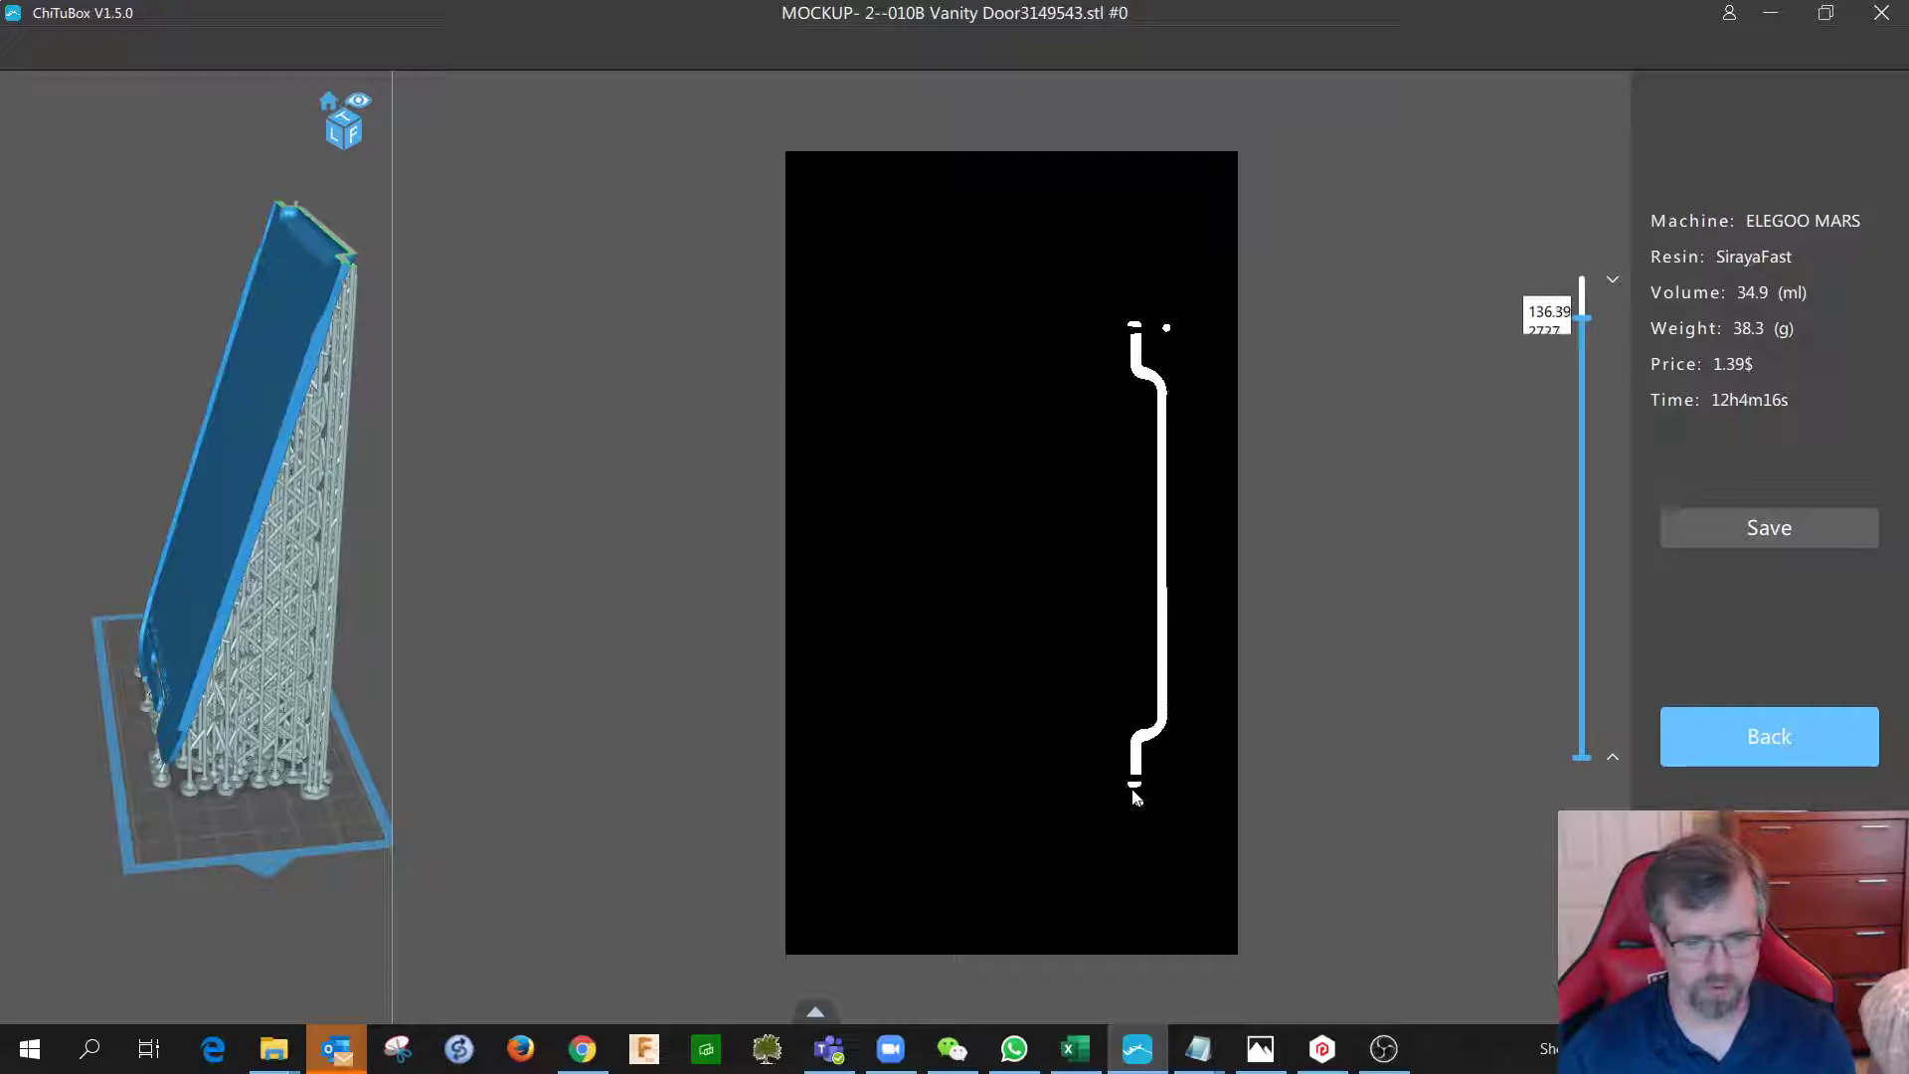
{"action": "key", "text": "Down"}
{"action": "key", "text": "Down"}
{"action": "key", "text": "Down"}
{"action": "key", "text": "Down"}
{"action": "key", "text": "Down"}
{"action": "key", "text": "Down"}
{"action": "key", "text": "Down"}
{"action": "key", "text": "Down"}
{"action": "key", "text": "Down"}
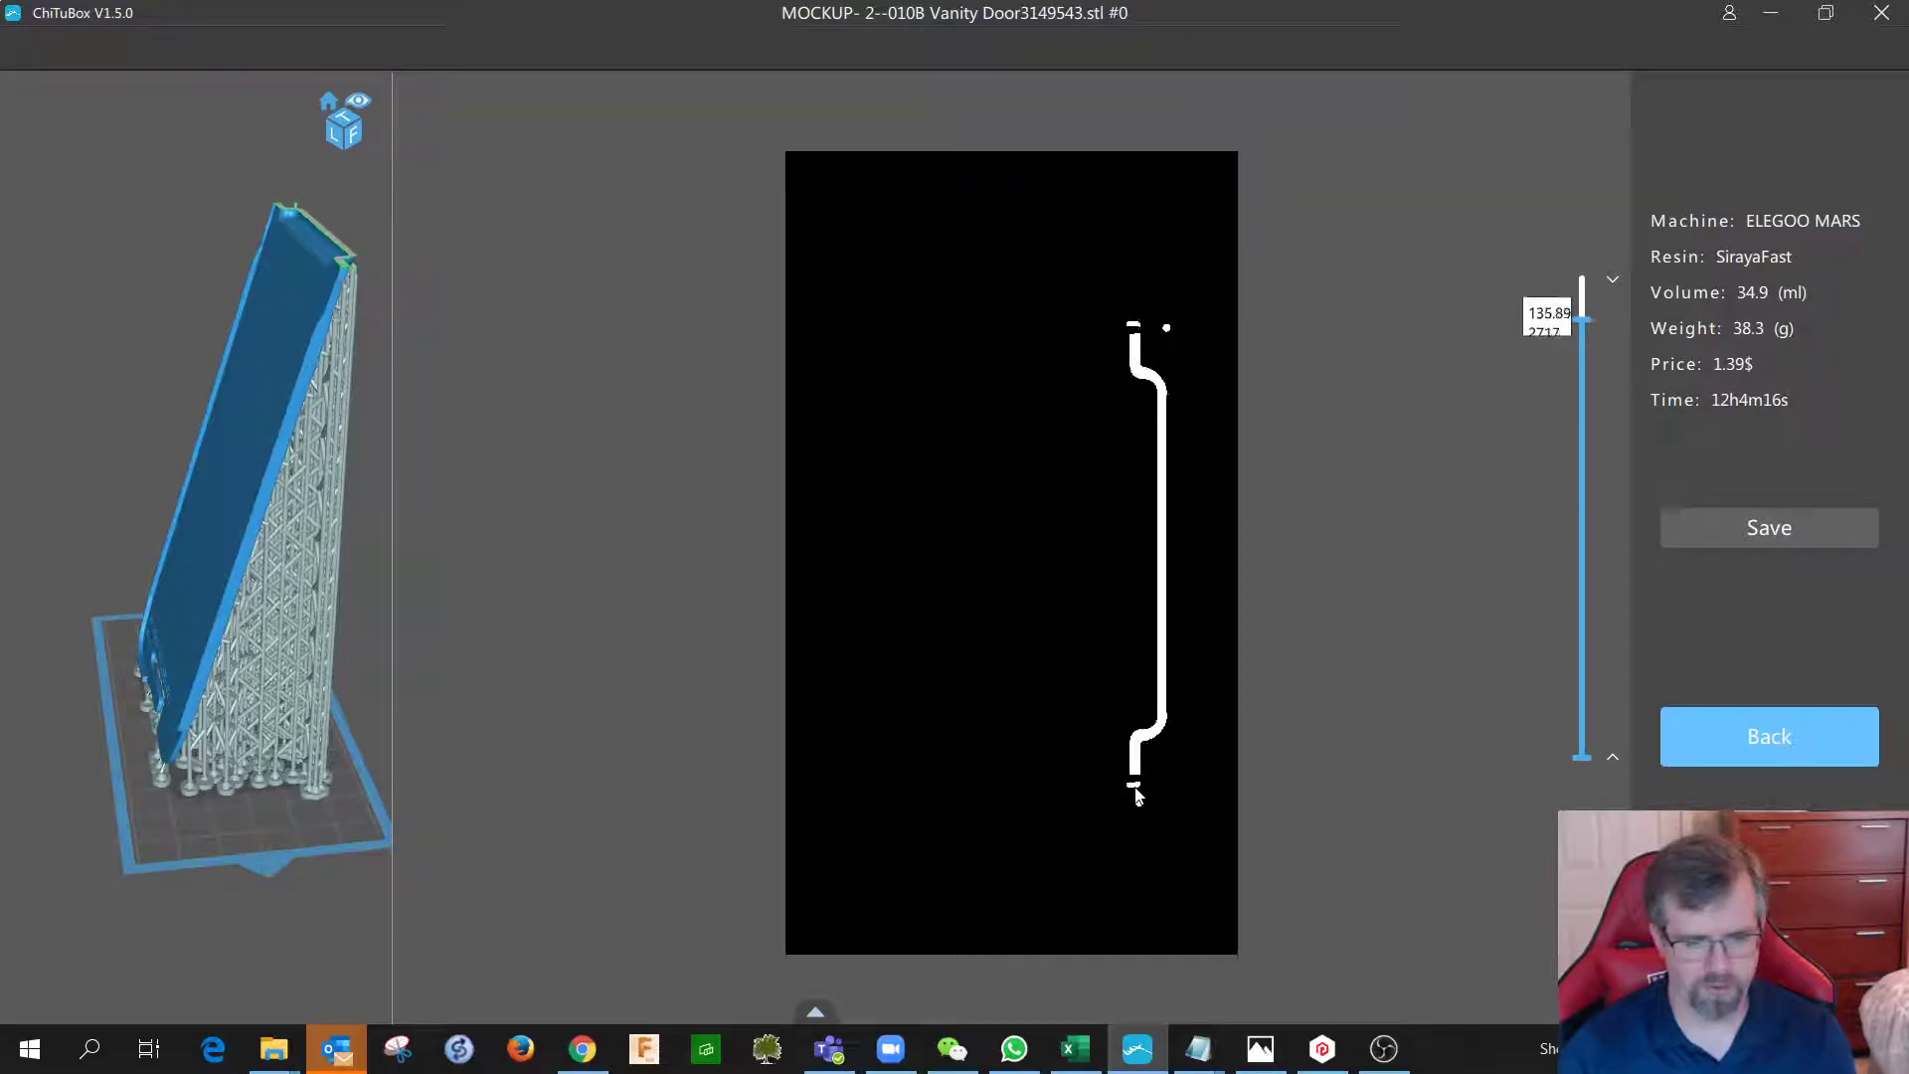
{"action": "key", "text": "Down"}
{"action": "key", "text": "Down"}
{"action": "key", "text": "Down"}
{"action": "key", "text": "Down"}
{"action": "key", "text": "Down"}
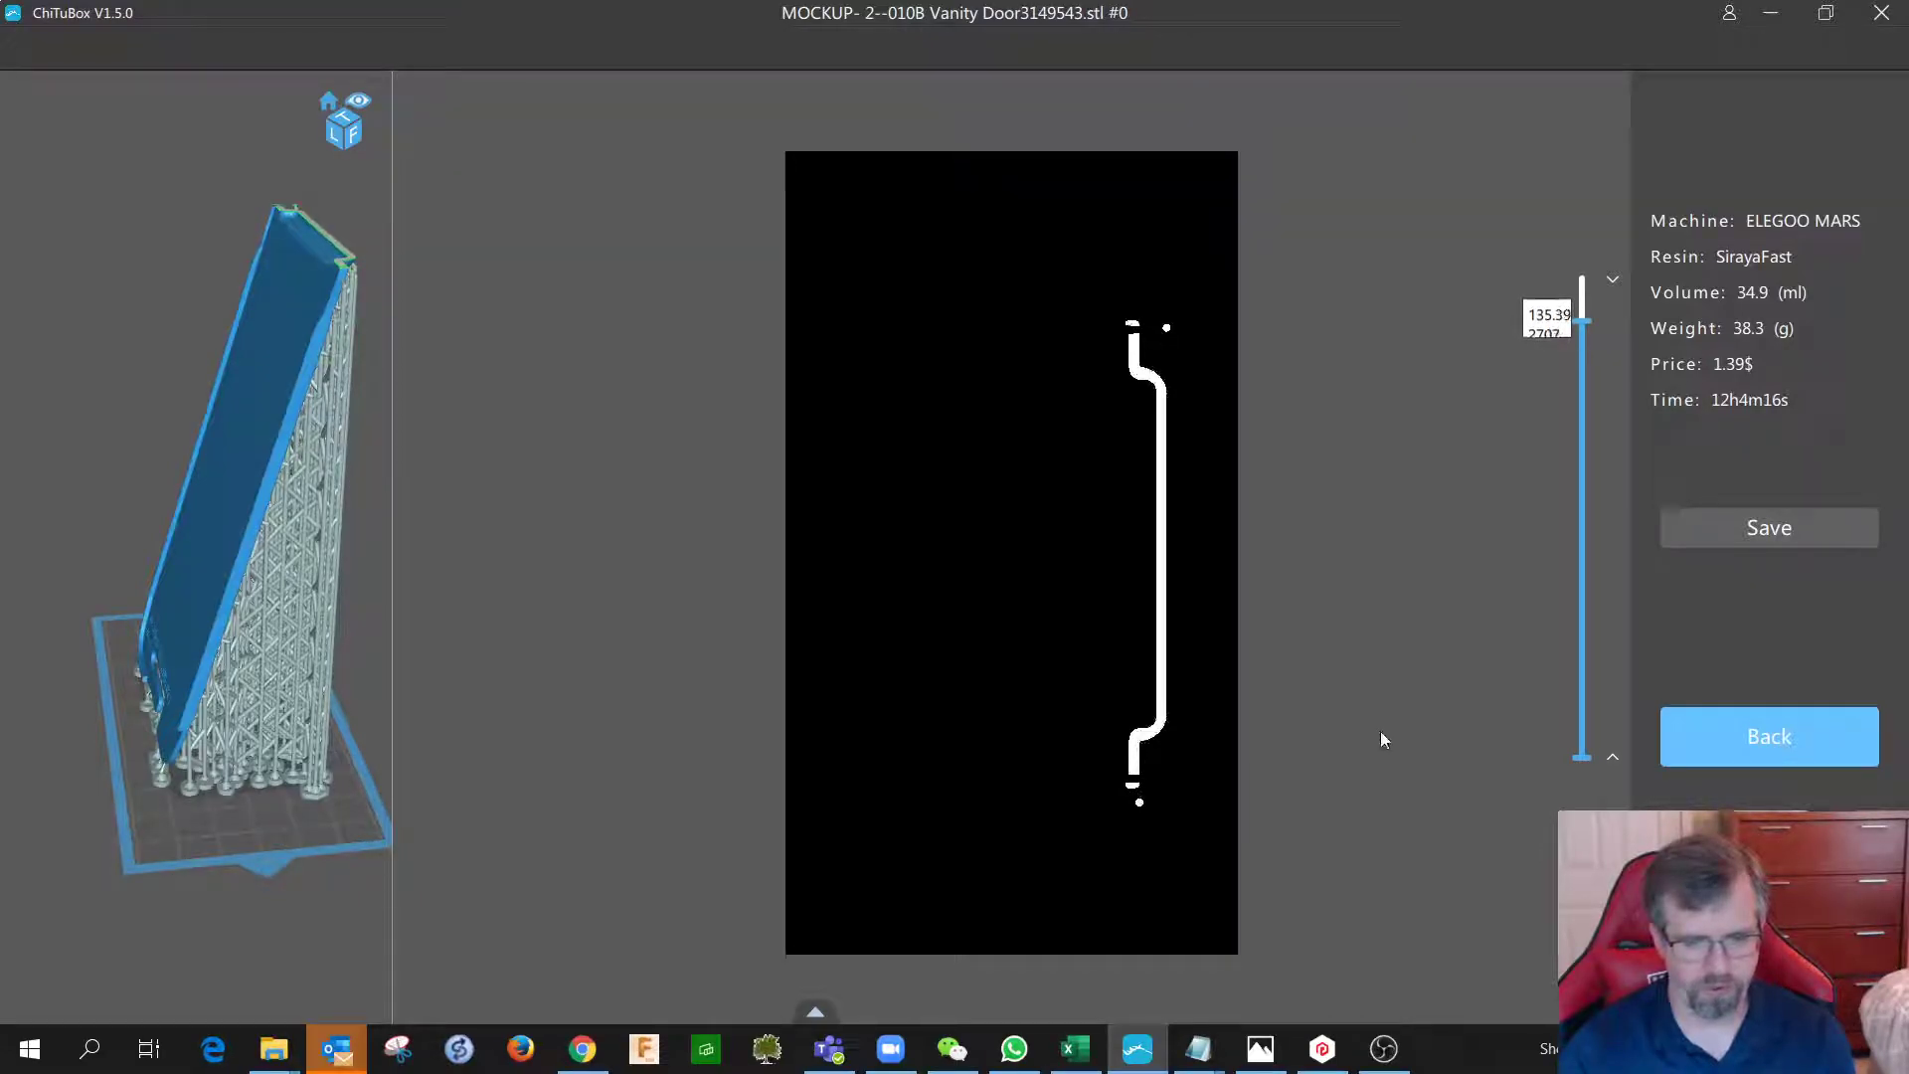
{"action": "left_click_drag", "start_coordinate": [1574, 322], "coordinate": [1585, 358]}
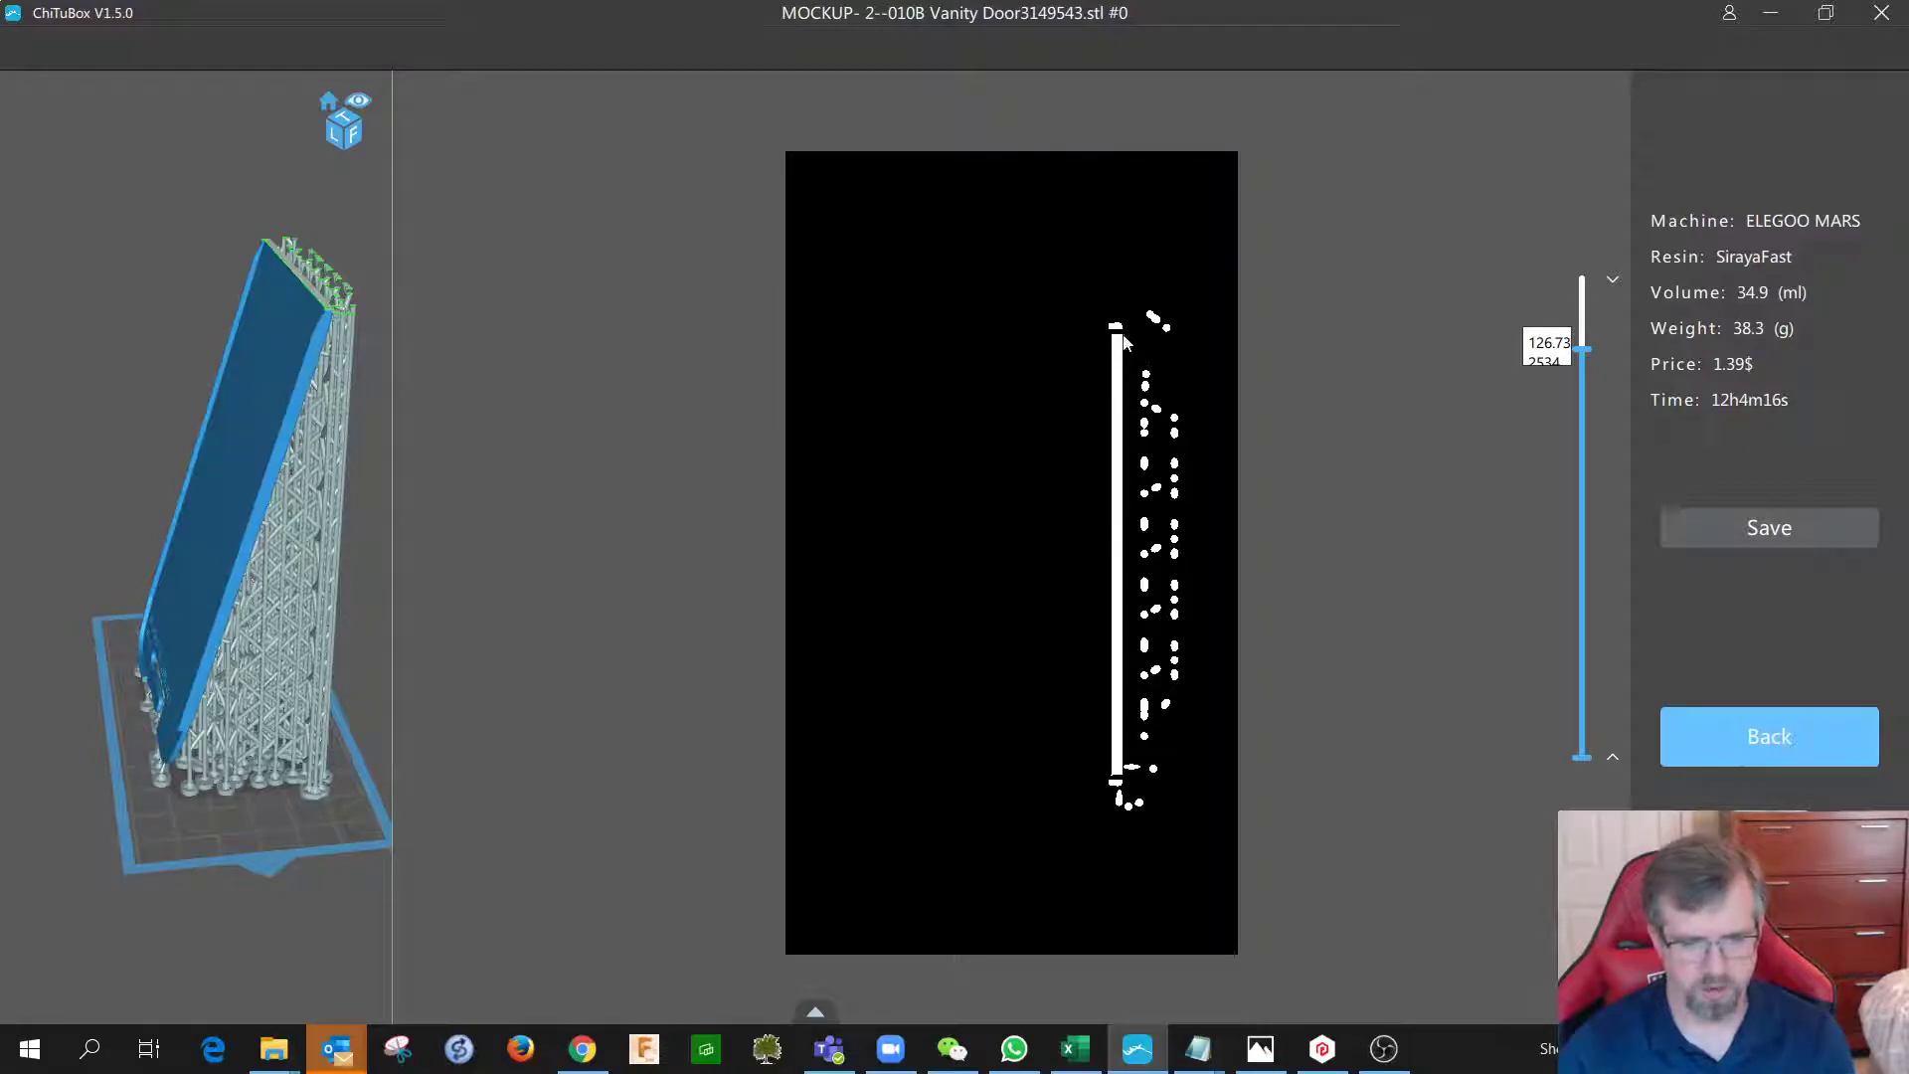
{"action": "left_click_drag", "start_coordinate": [1587, 349], "coordinate": [1574, 307]}
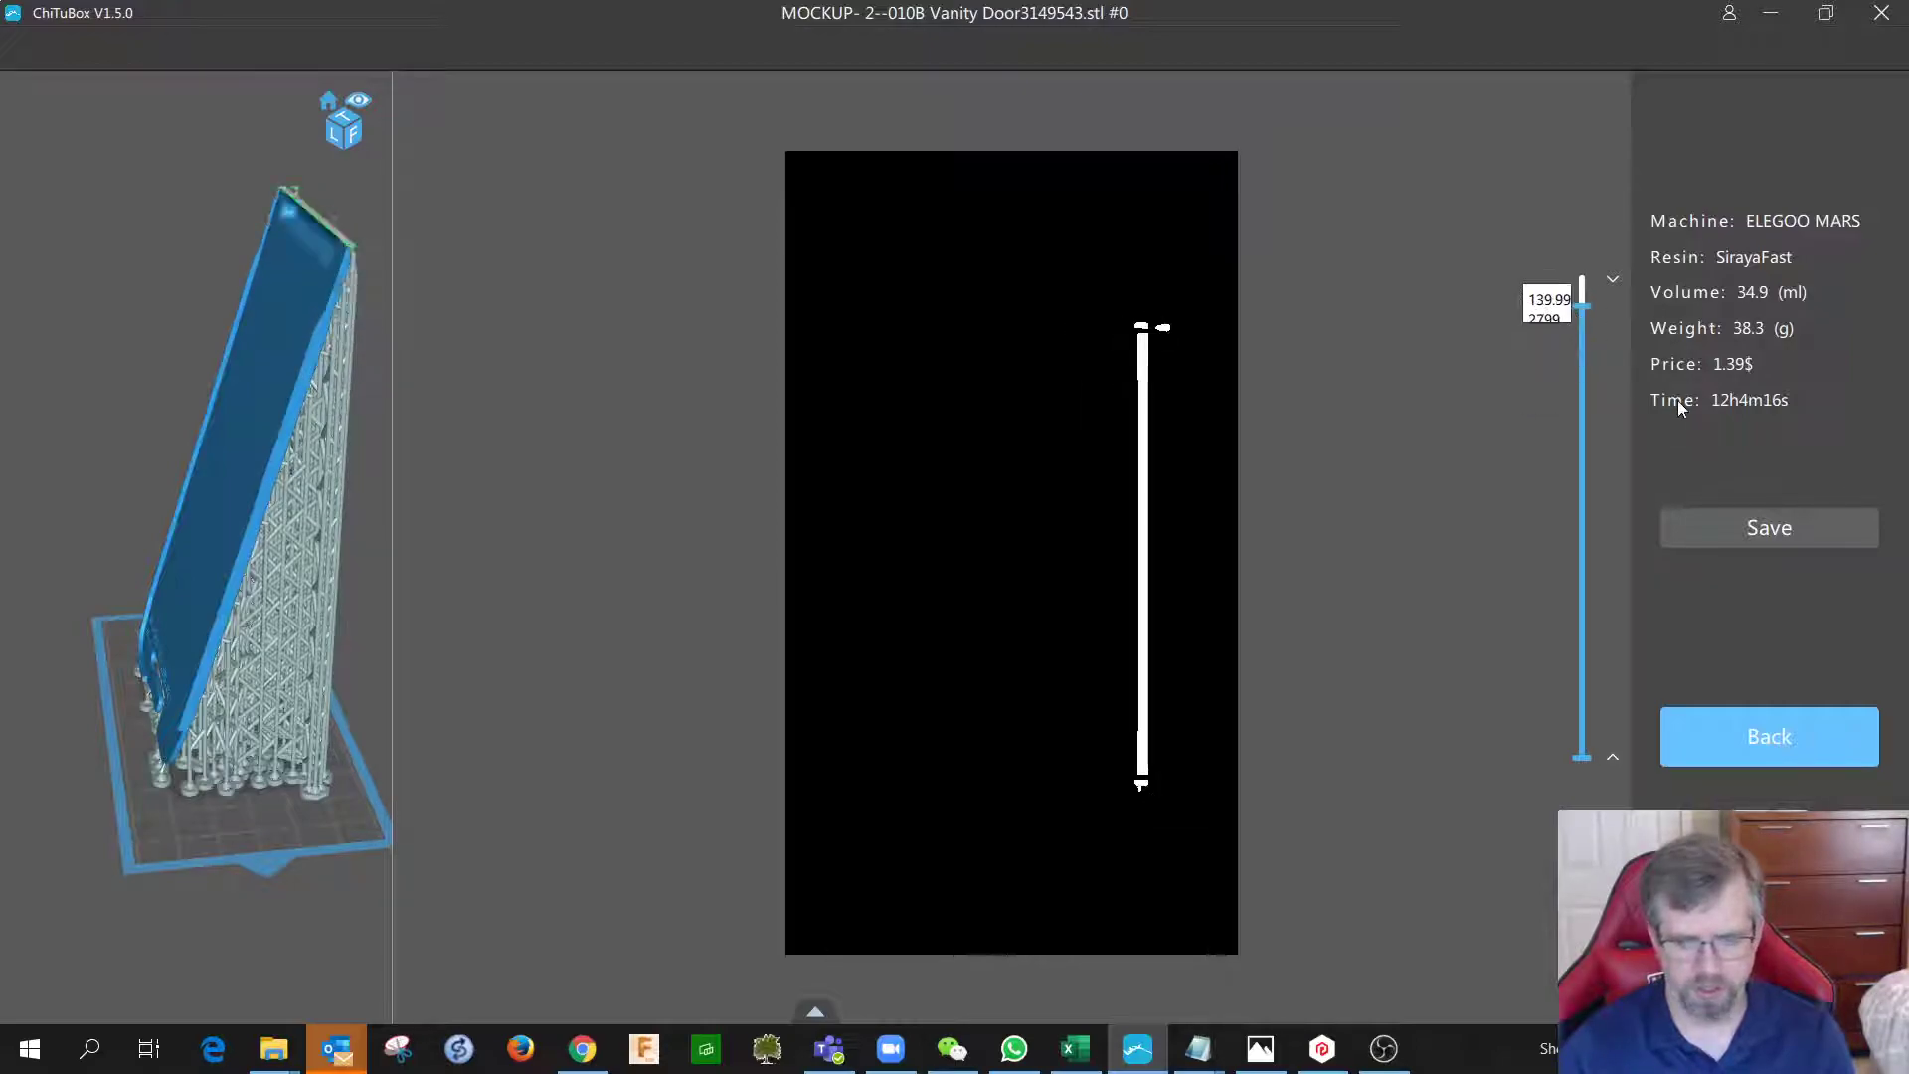
Save the sliced door as _MOCKUP-_2--010B_Vanity_Door3149543 in cbddlp format in the Print This folder inside 010B Vanity Mockups.
{"action": "left_click", "coordinate": [1736, 533]}
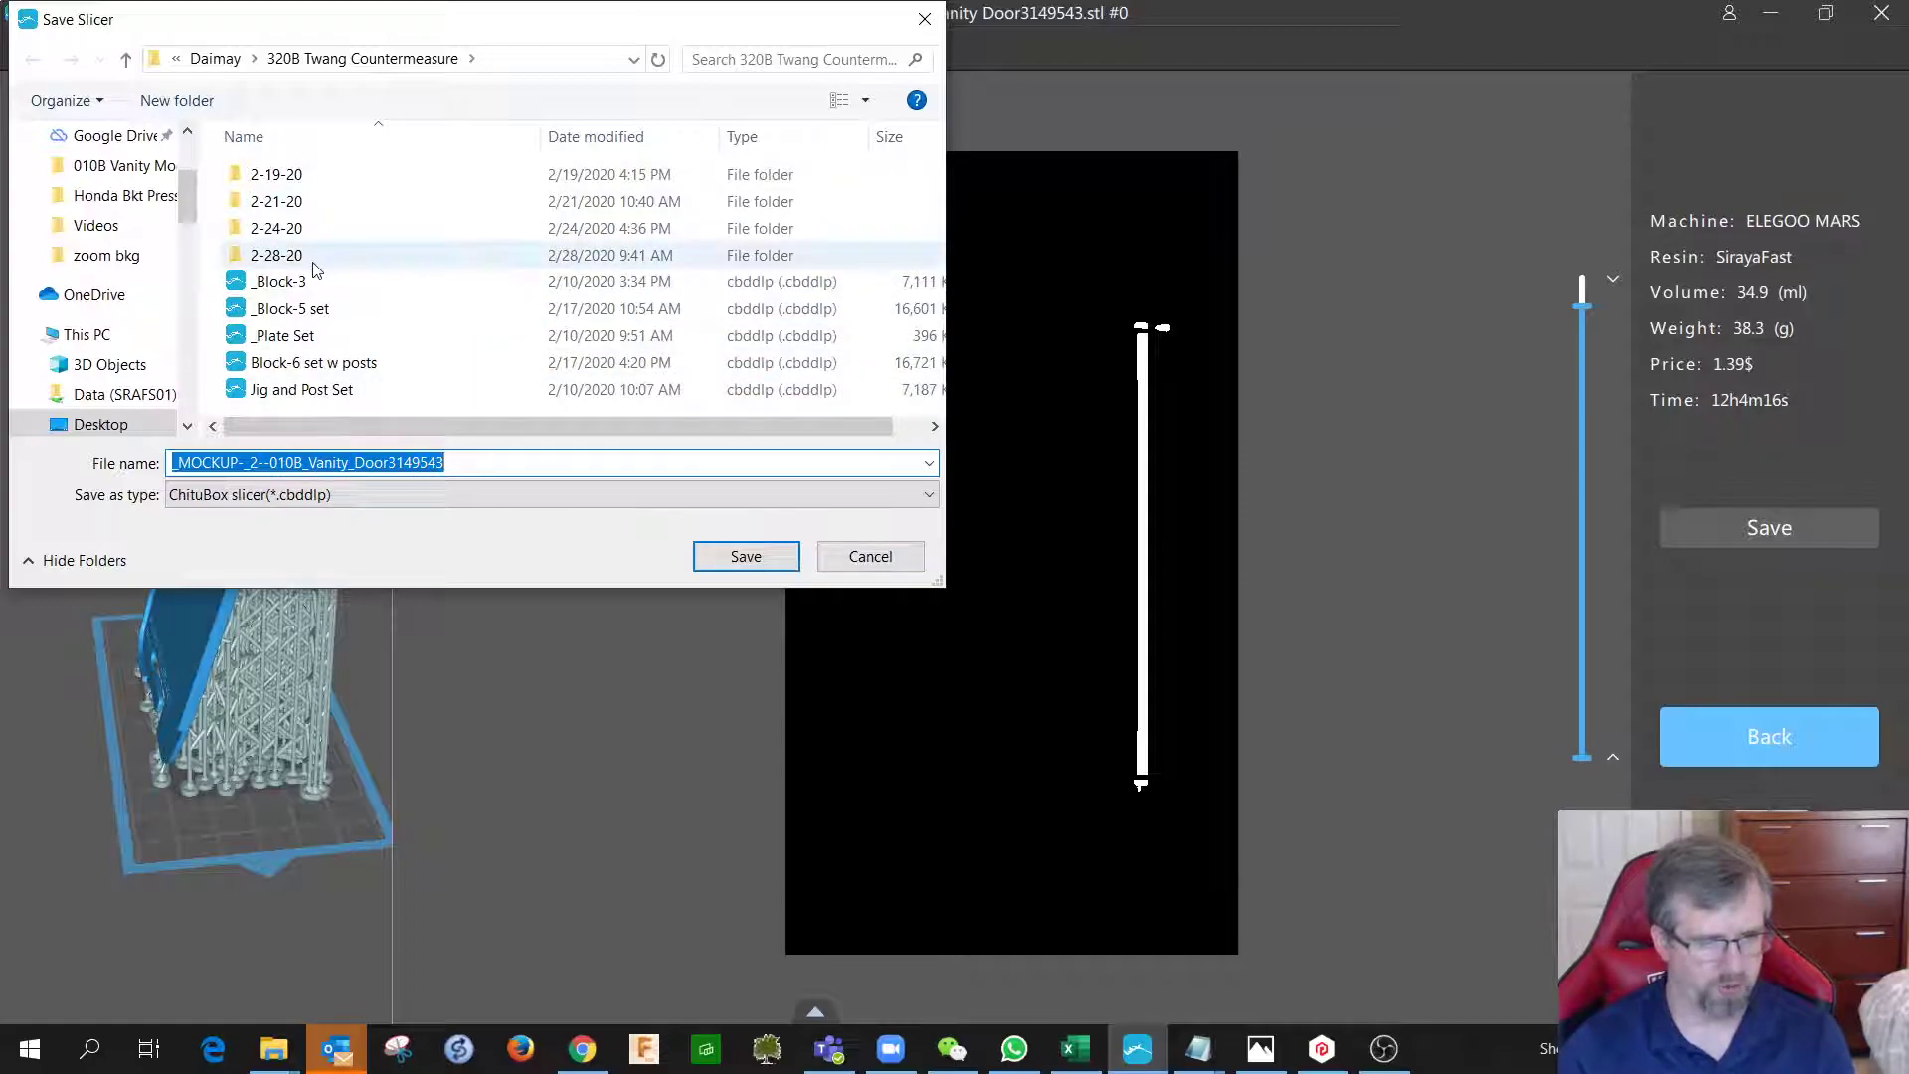
{"action": "left_click", "coordinate": [215, 58]}
{"action": "left_click", "coordinate": [311, 185]}
{"action": "double_click", "coordinate": [310, 185]}
{"action": "double_click", "coordinate": [310, 179]}
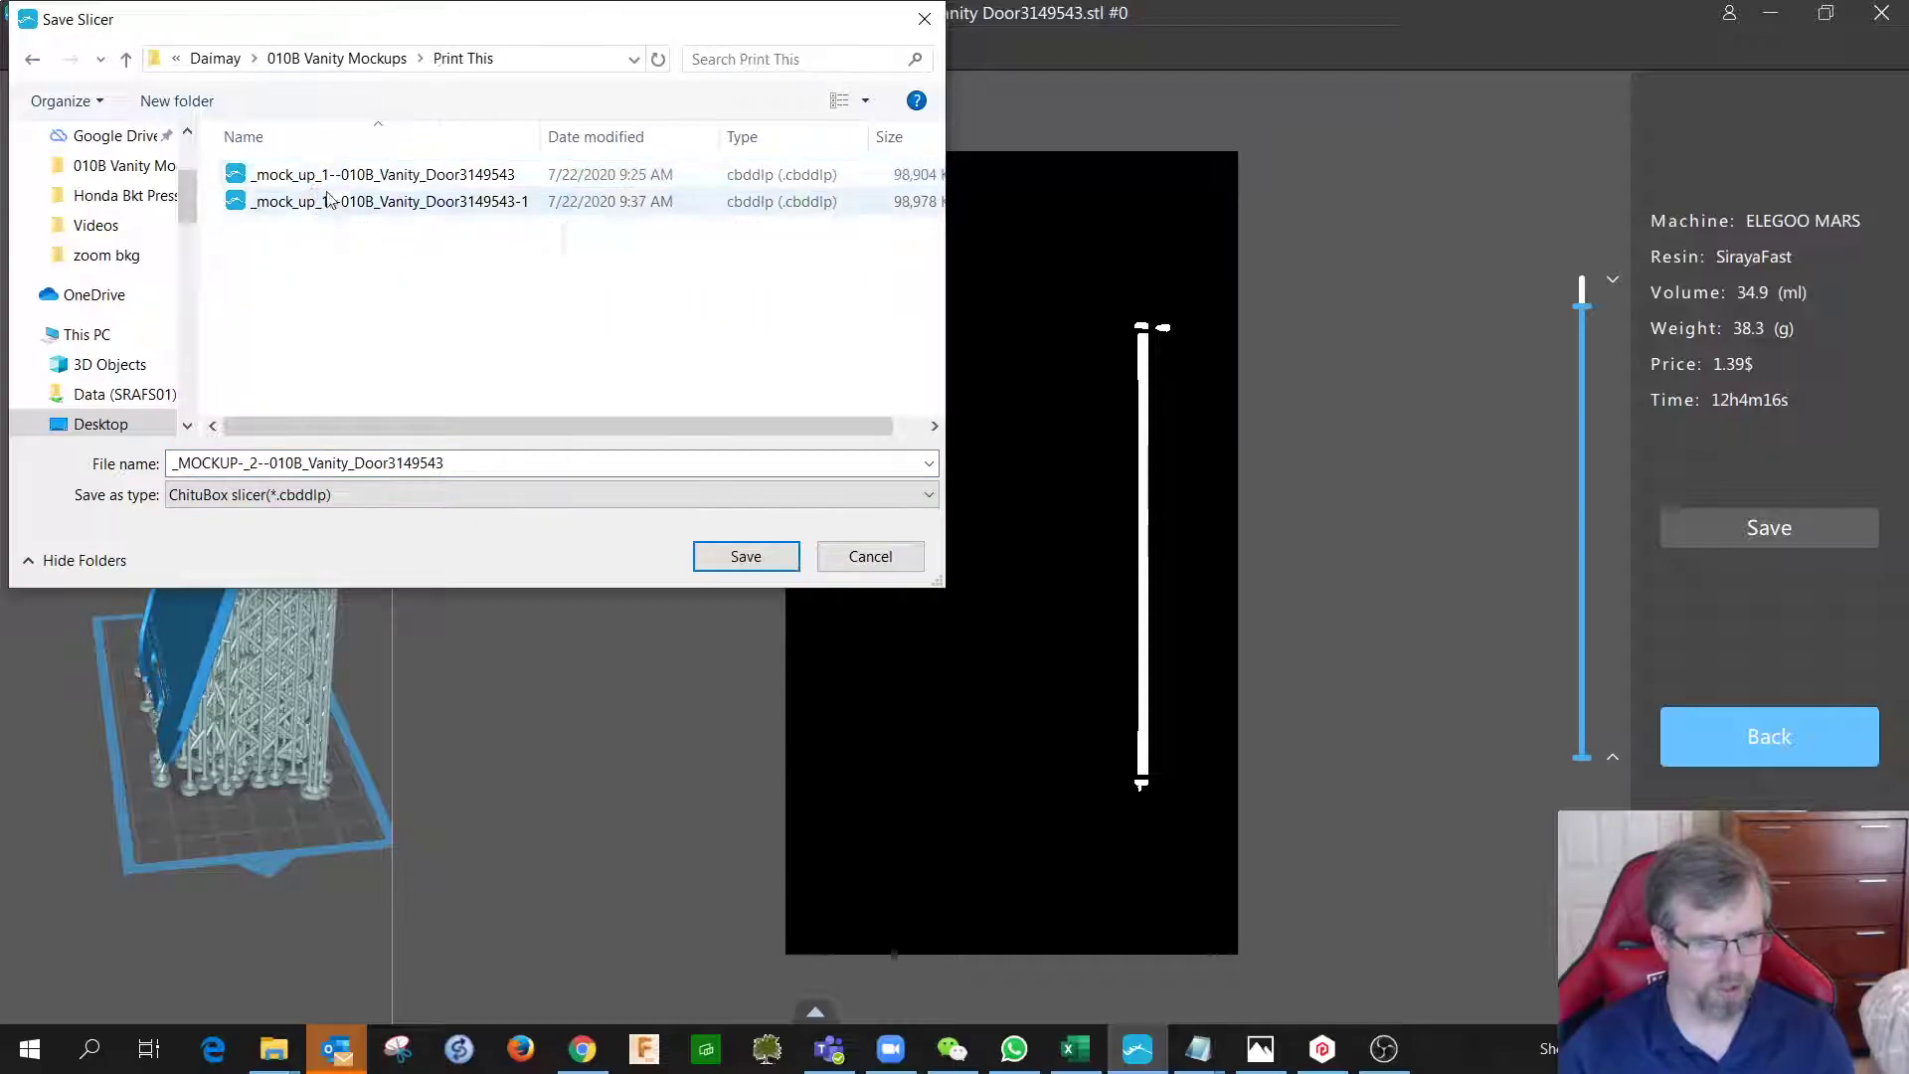
{"action": "left_click", "coordinate": [746, 552]}
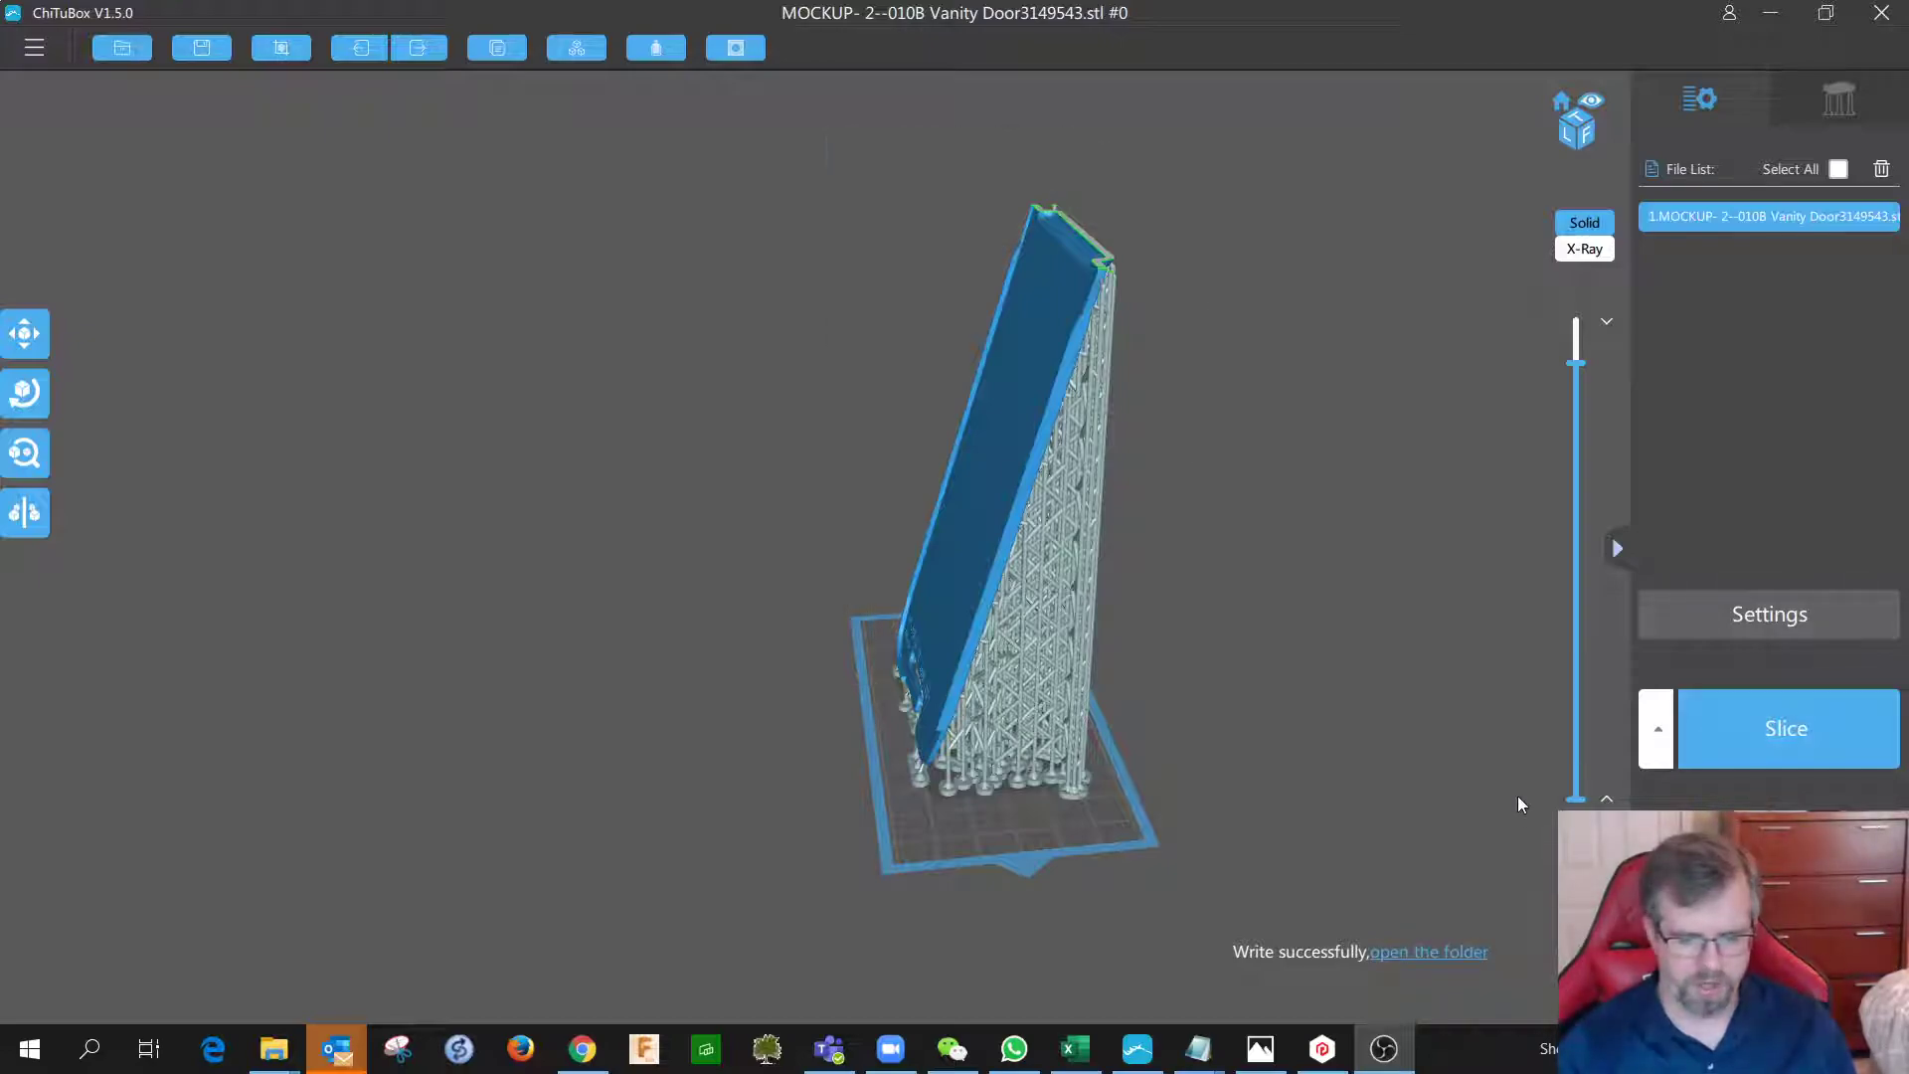
Save the supported door as a ChiTuBox project named MOCKUP-_2--010B_Vanity_Door3149543 in the 010B Vanity Mockups folder.
{"action": "mouse_move", "coordinate": [797, 595]}
{"action": "left_mouse_down"}
{"action": "mouse_move", "coordinate": [794, 631]}
{"action": "mouse_move", "coordinate": [921, 635]}
{"action": "mouse_move", "coordinate": [794, 656]}
{"action": "mouse_move", "coordinate": [666, 618]}
{"action": "mouse_move", "coordinate": [809, 631]}
{"action": "left_mouse_up"}
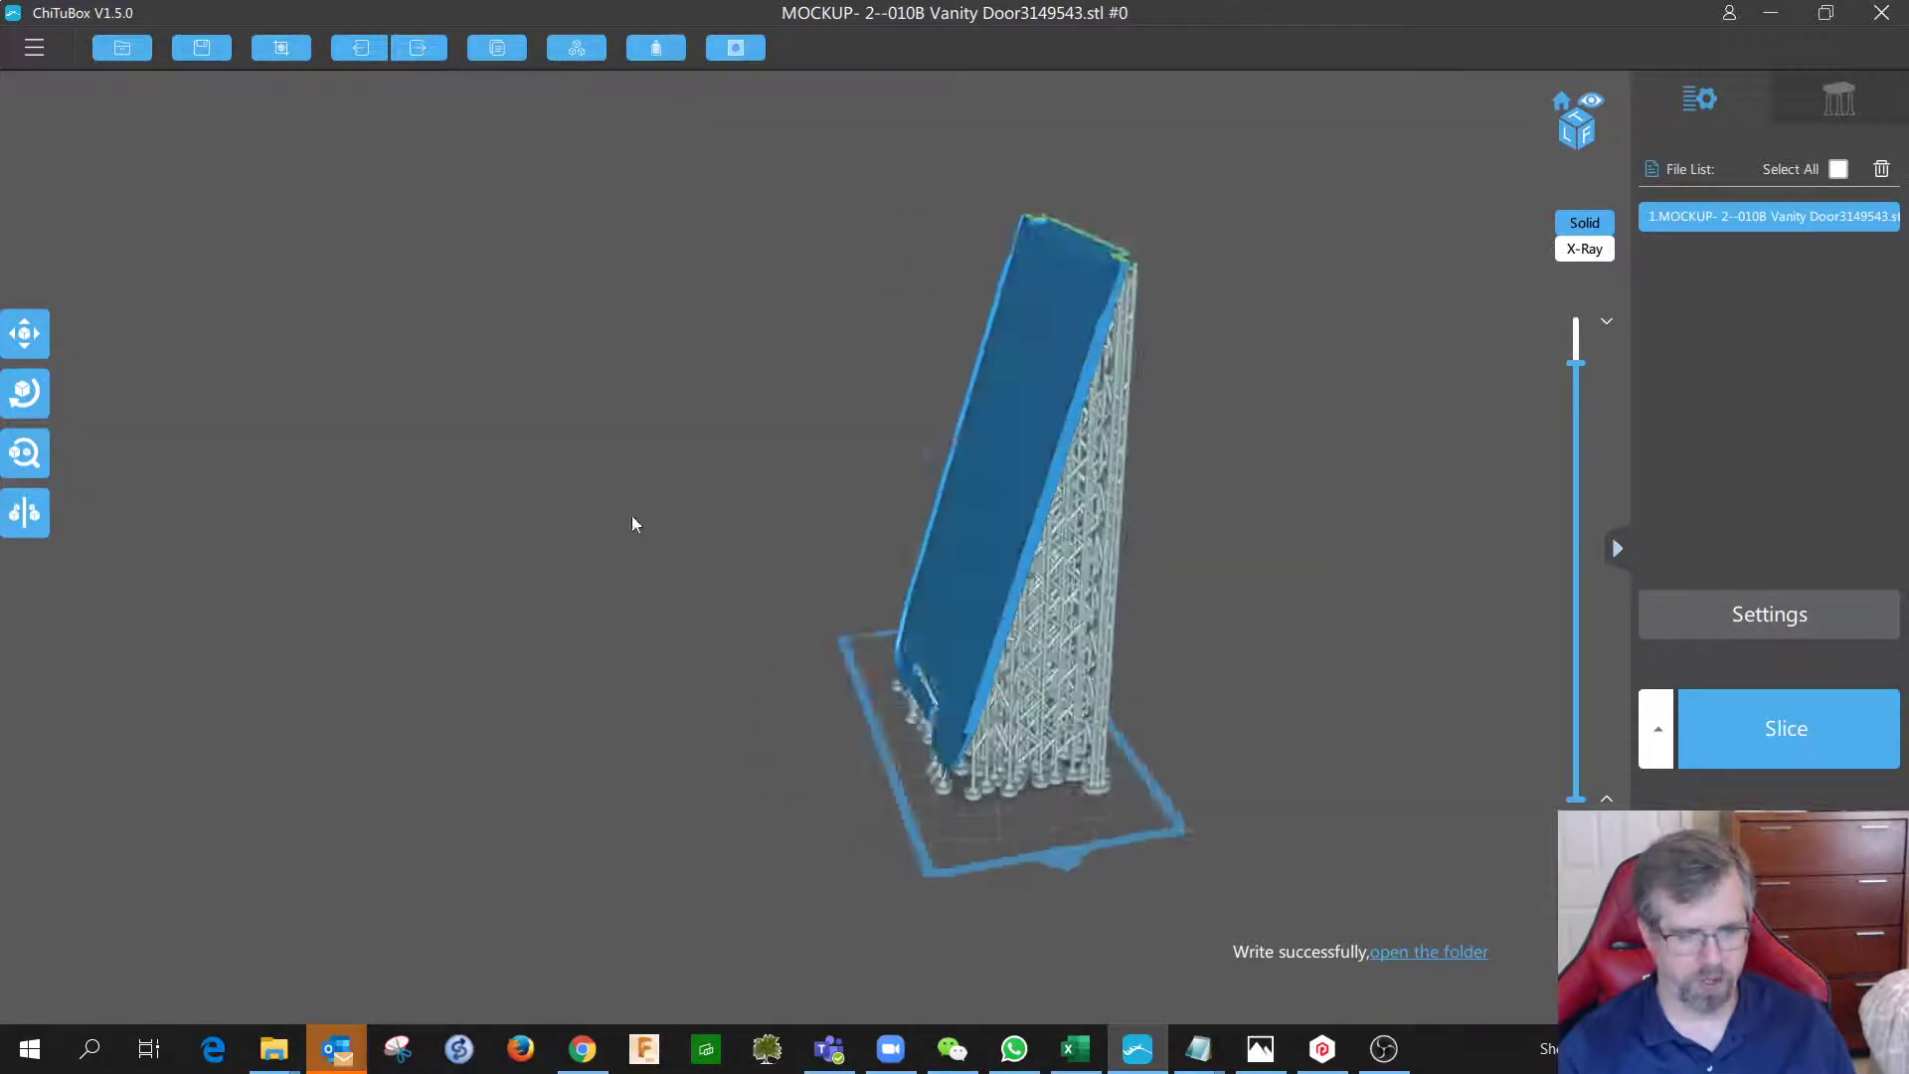
{"action": "left_click", "coordinate": [36, 48]}
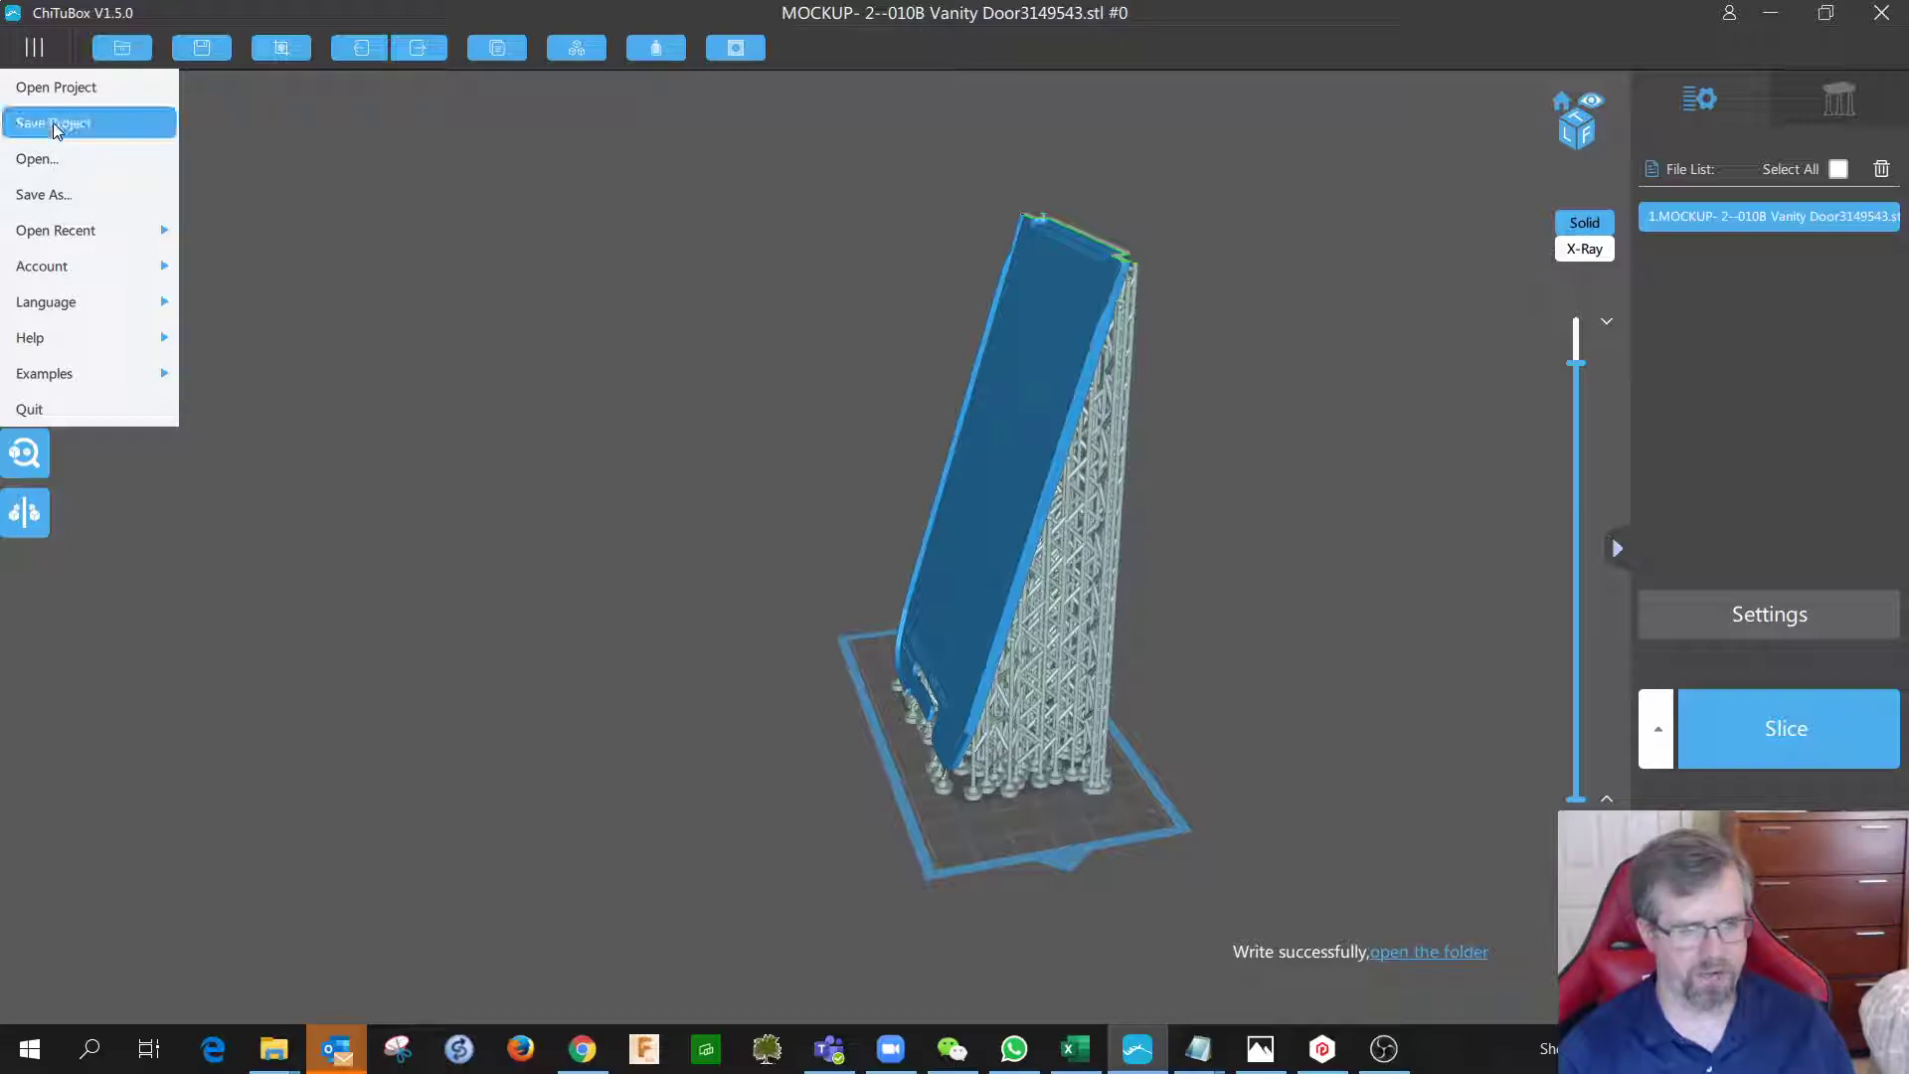
{"action": "left_click", "coordinate": [55, 123]}
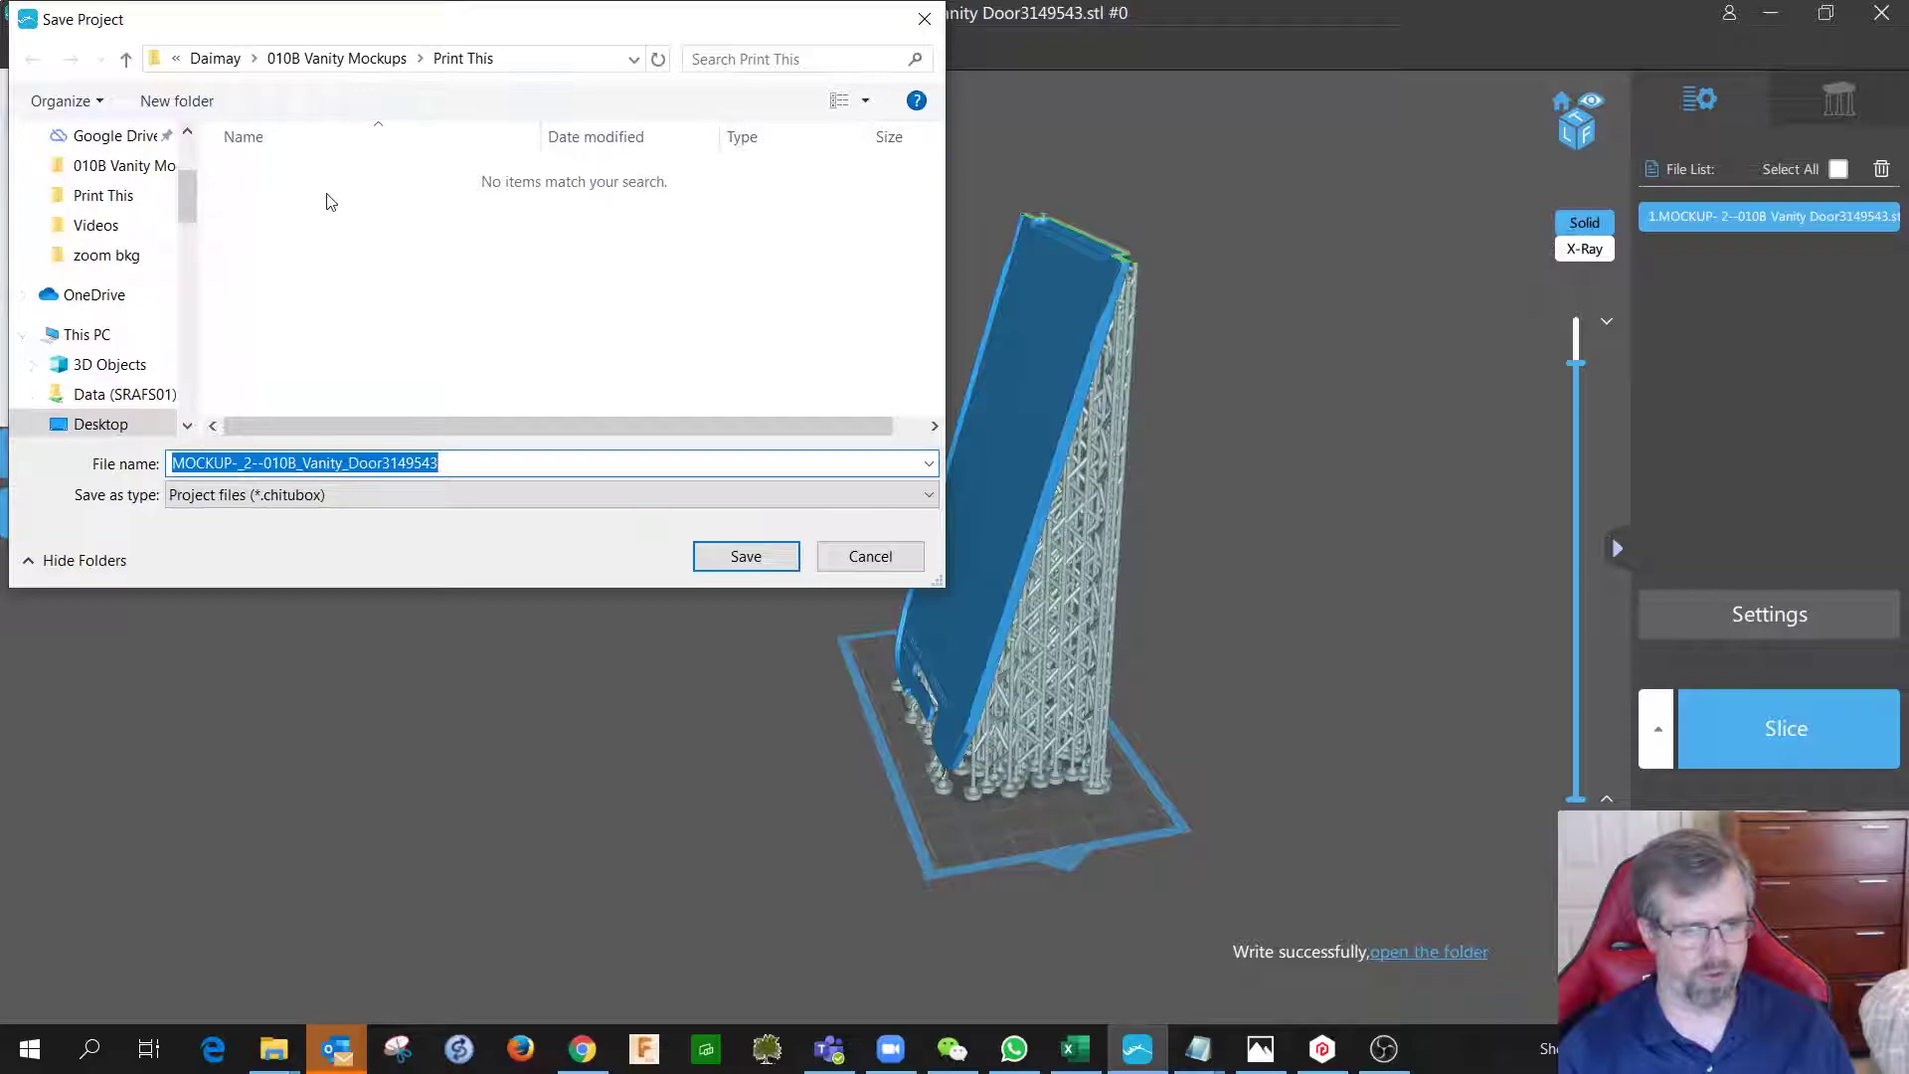
{"action": "left_click", "coordinate": [328, 60]}
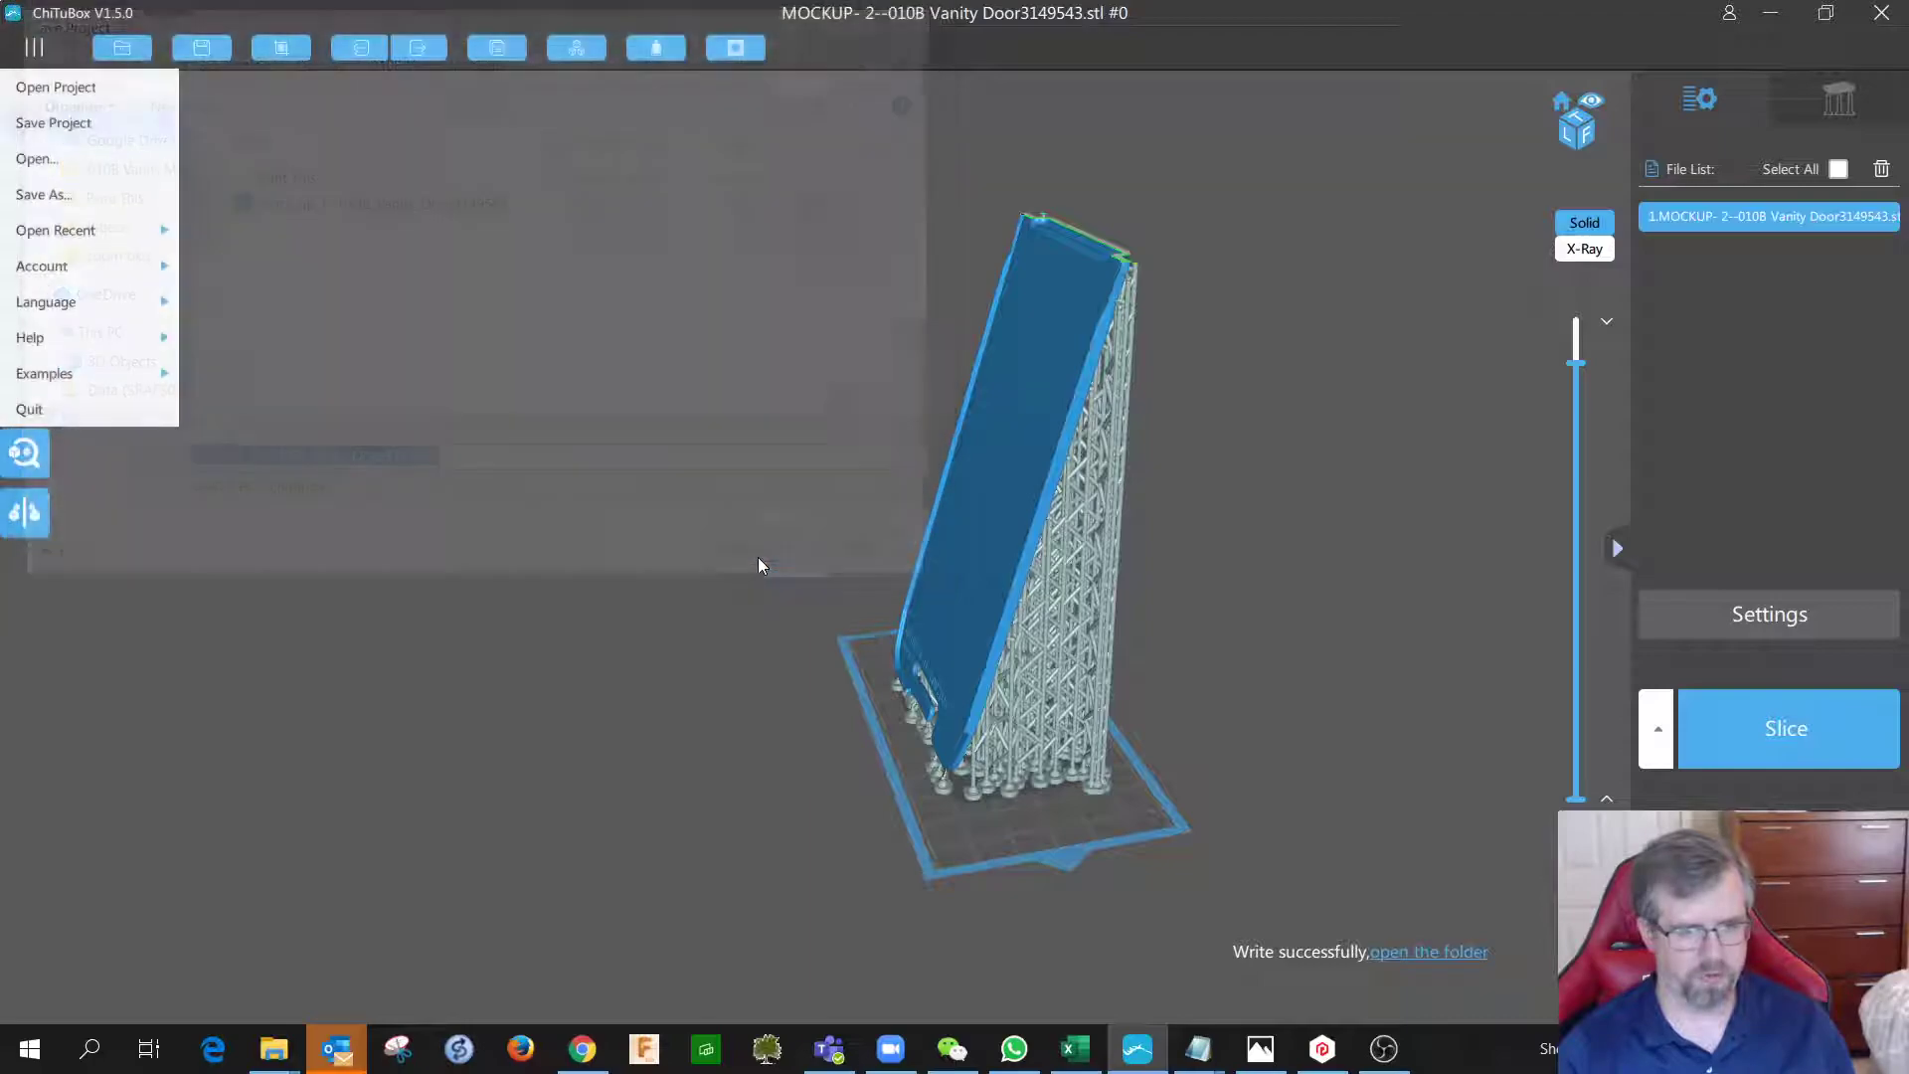
{"action": "left_click", "coordinate": [758, 565]}
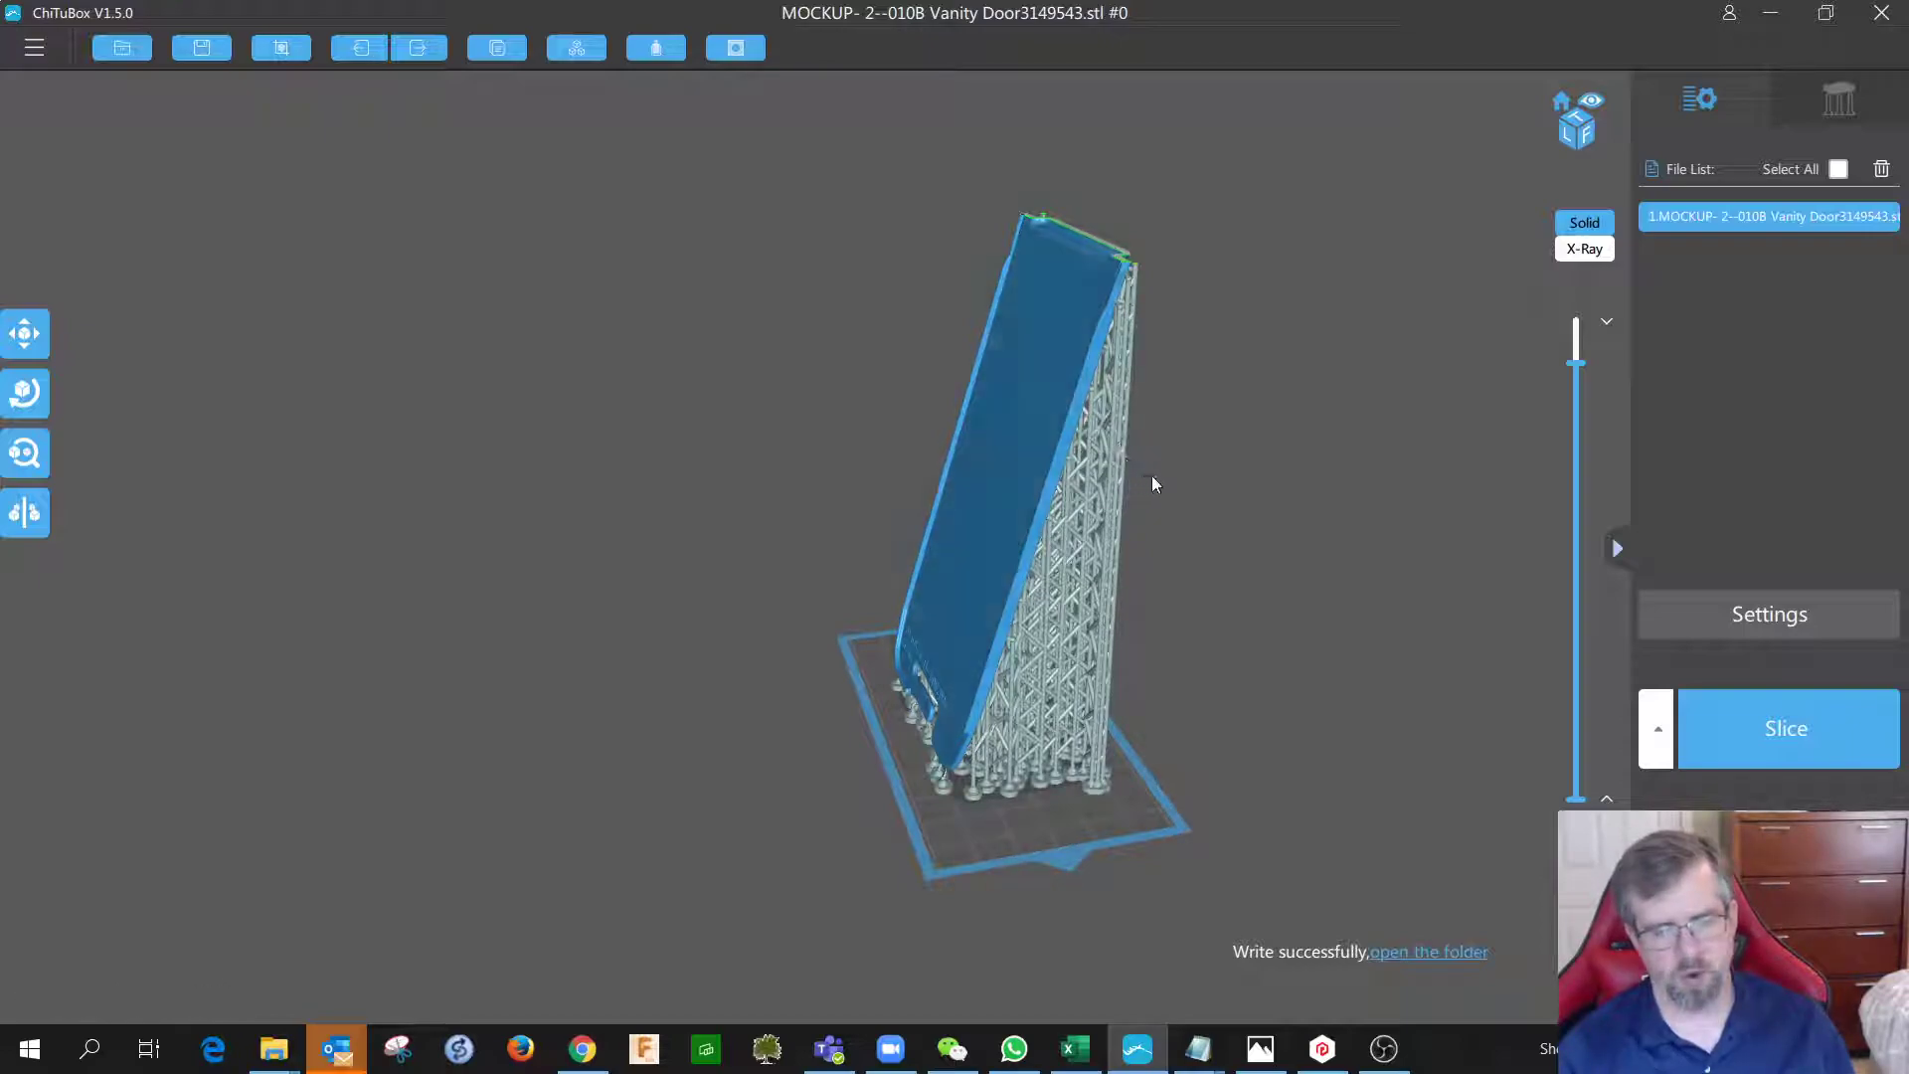
{"action": "right_click_drag", "start_coordinate": [1152, 484], "coordinate": [1153, 513]}
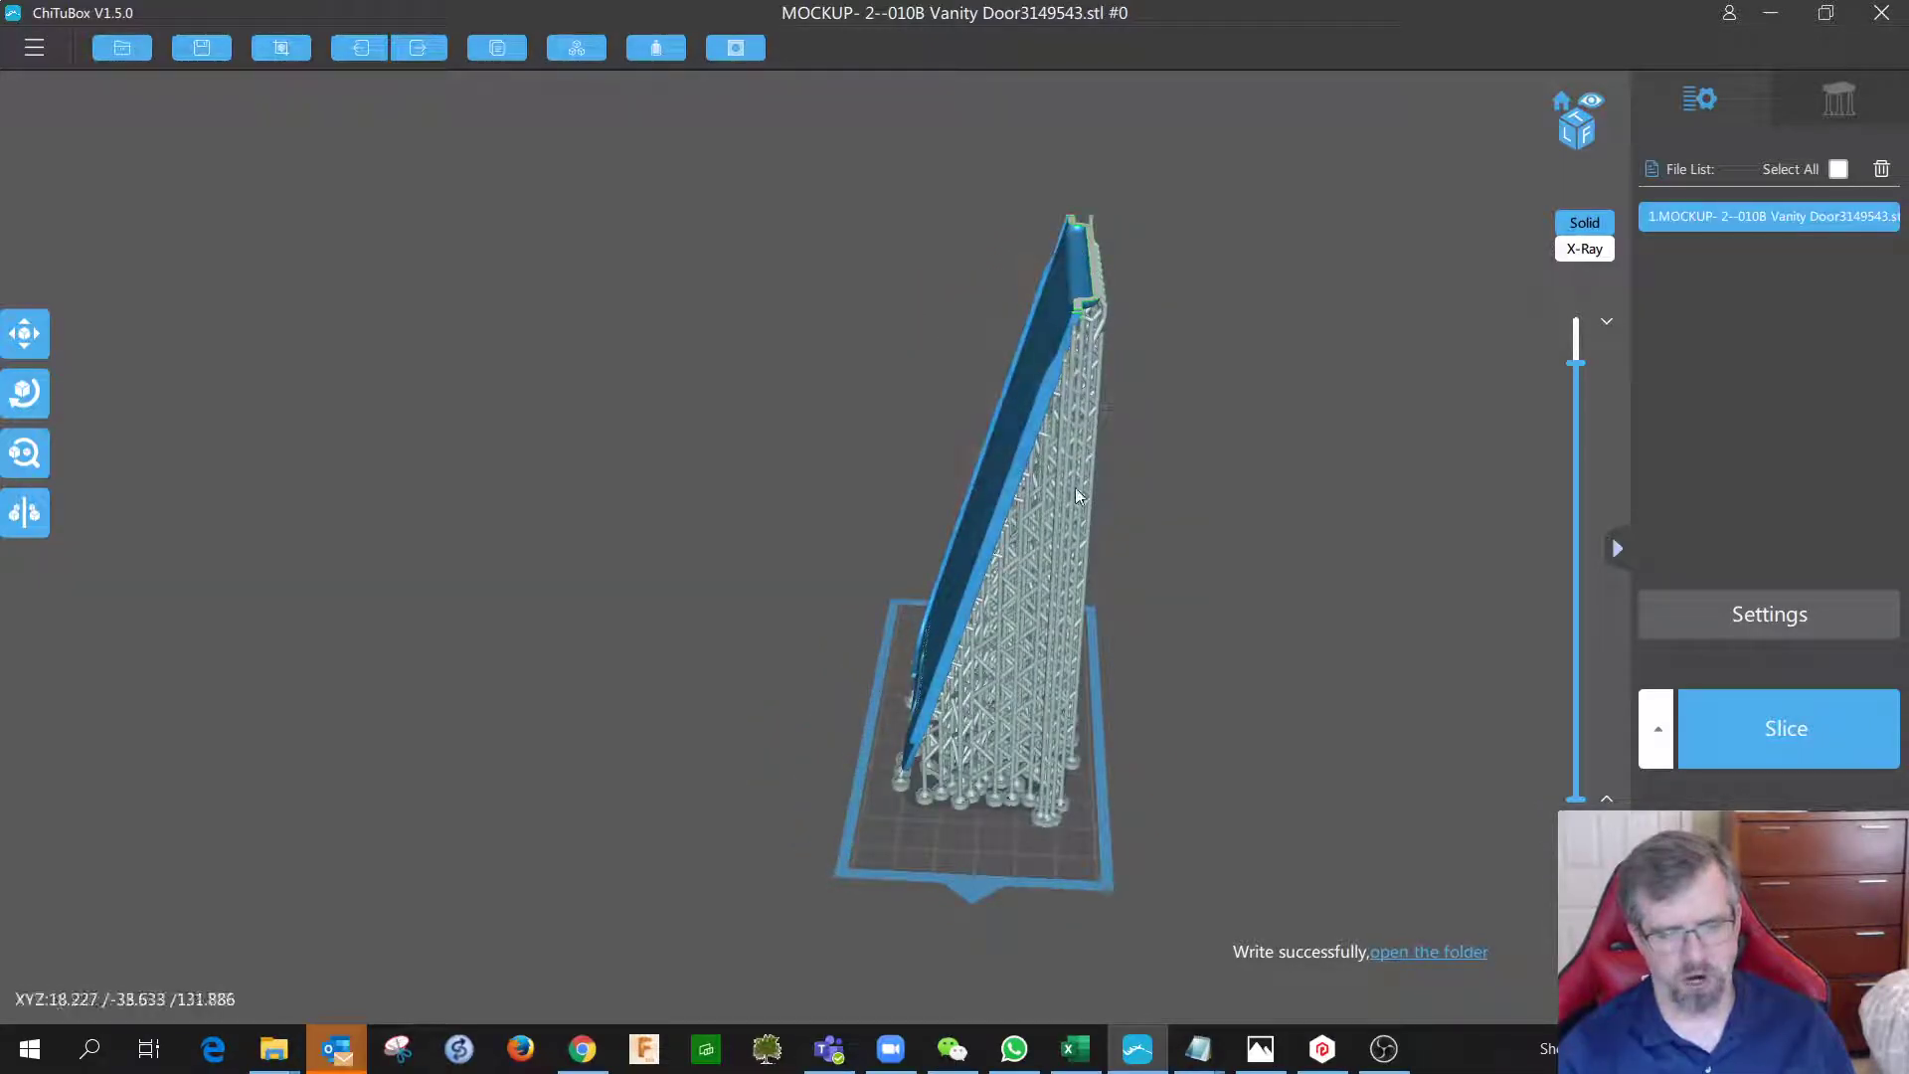
{"action": "mouse_move", "coordinate": [721, 658]}
{"action": "right_mouse_down"}
{"action": "mouse_move", "coordinate": [874, 631]}
{"action": "mouse_move", "coordinate": [631, 629]}
{"action": "mouse_move", "coordinate": [750, 647]}
{"action": "mouse_move", "coordinate": [691, 662]}
{"action": "mouse_move", "coordinate": [820, 643]}
{"action": "mouse_move", "coordinate": [692, 637]}
{"action": "right_mouse_up"}
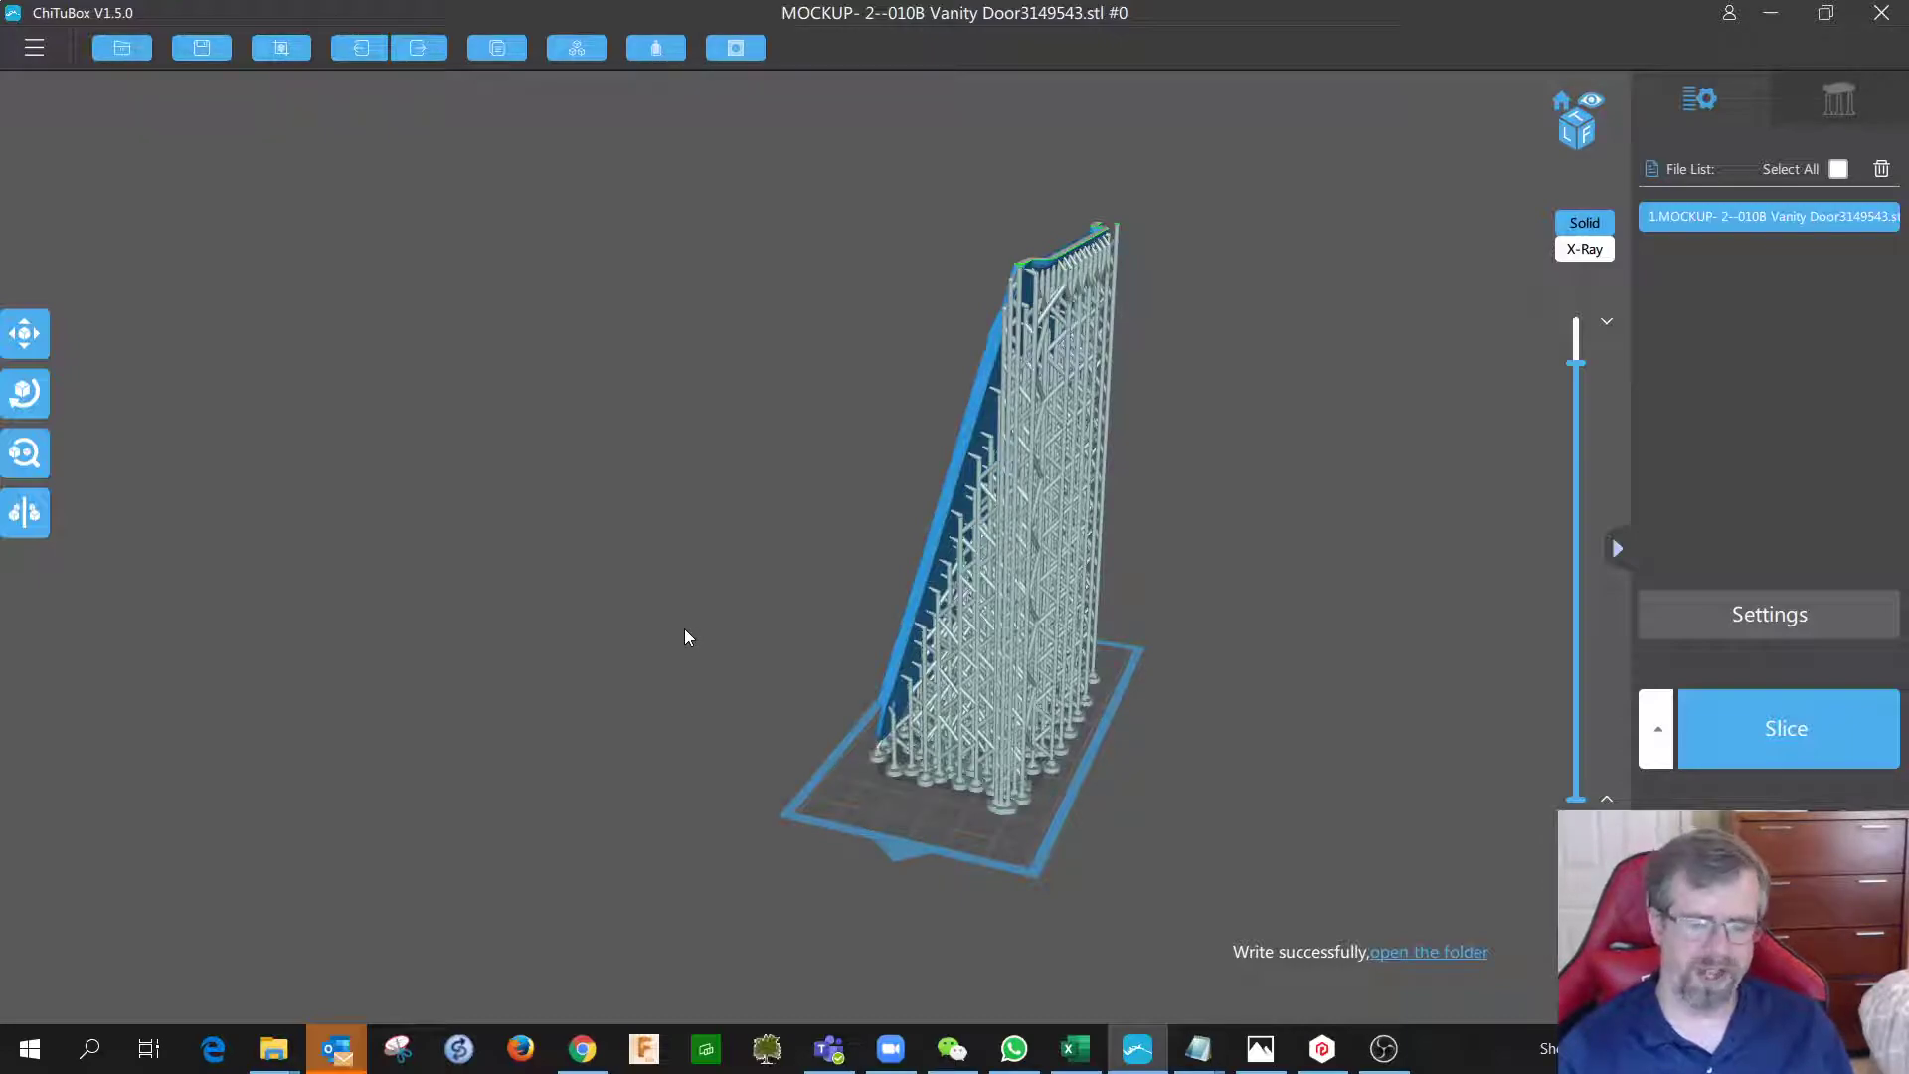
{"action": "mouse_move", "coordinate": [690, 631]}
{"action": "right_mouse_down"}
{"action": "mouse_move", "coordinate": [785, 622]}
{"action": "mouse_move", "coordinate": [698, 628]}
{"action": "right_mouse_up"}
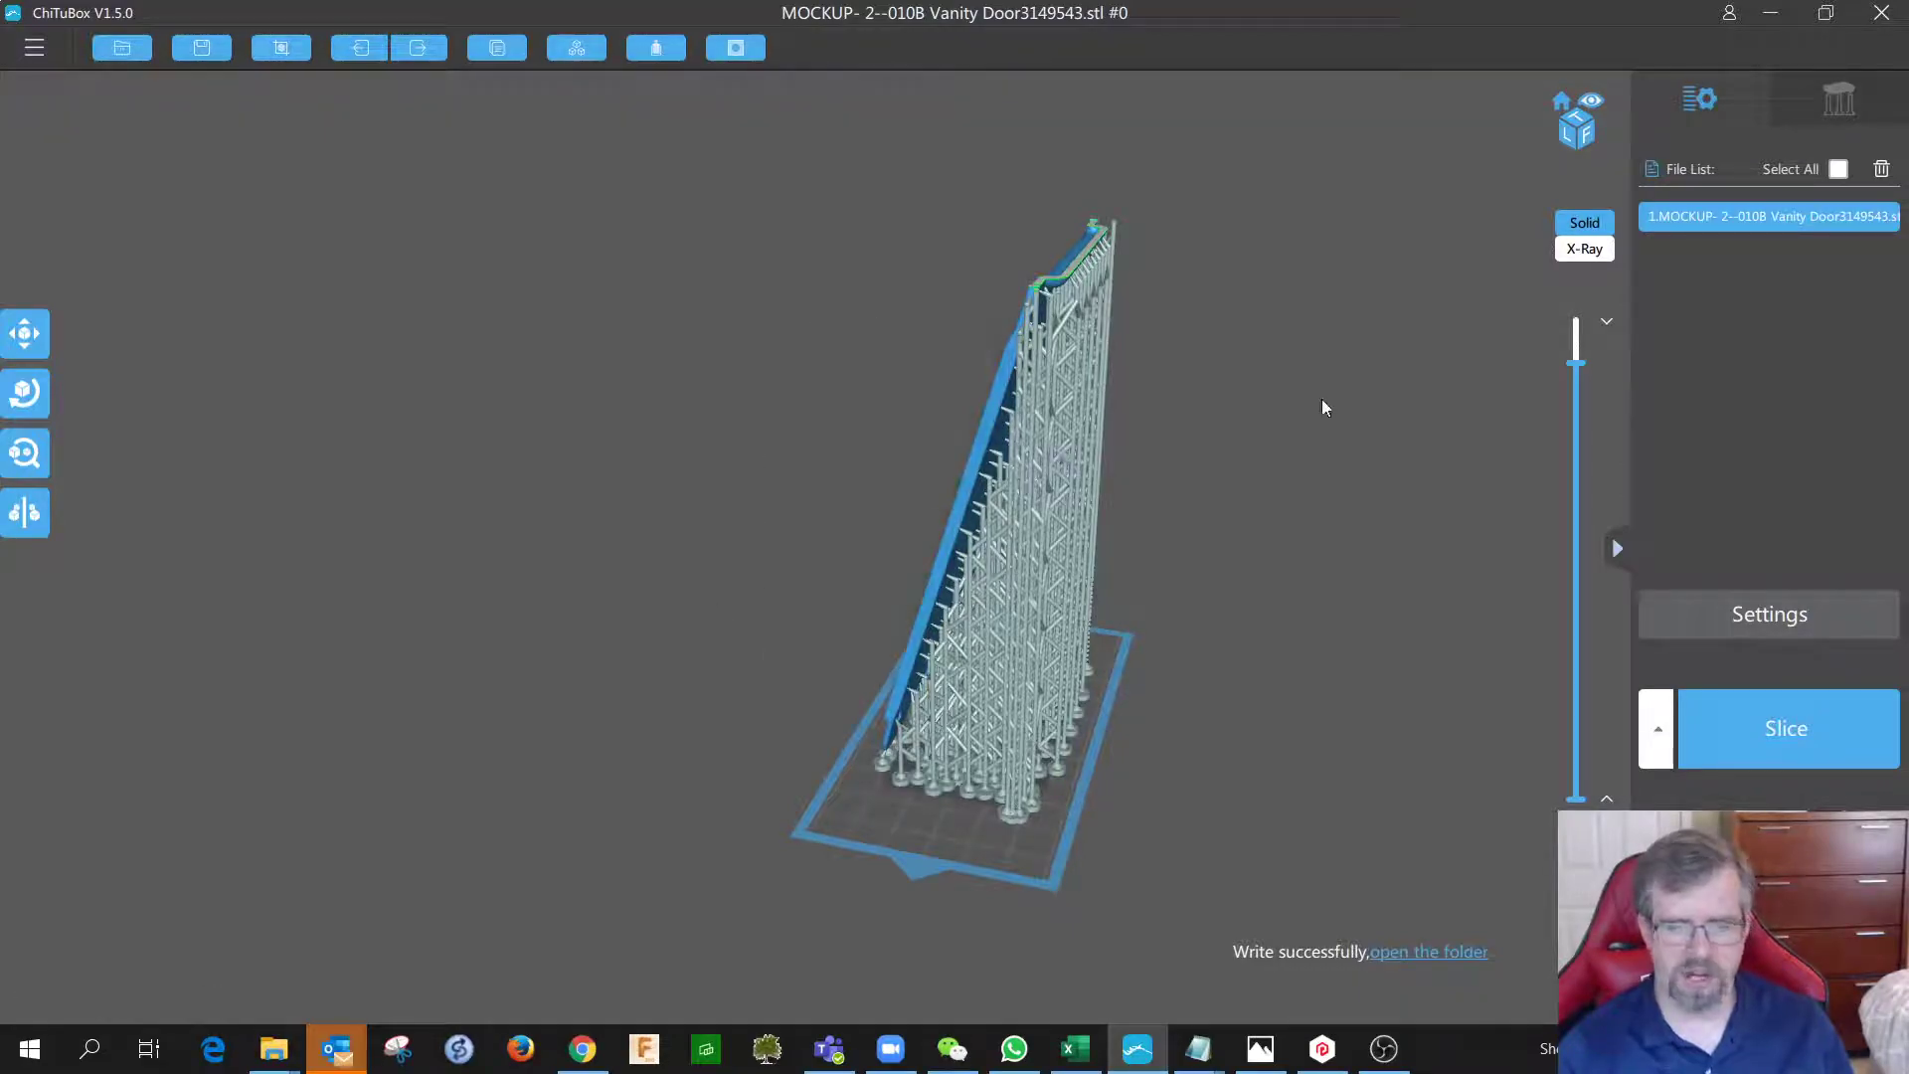
Switch to Photon File Validator and open the sliced file _MOCKUP-_2--010B_Vanity_Door3149543 from the Print This folder.
{"action": "left_click", "coordinate": [1779, 18]}
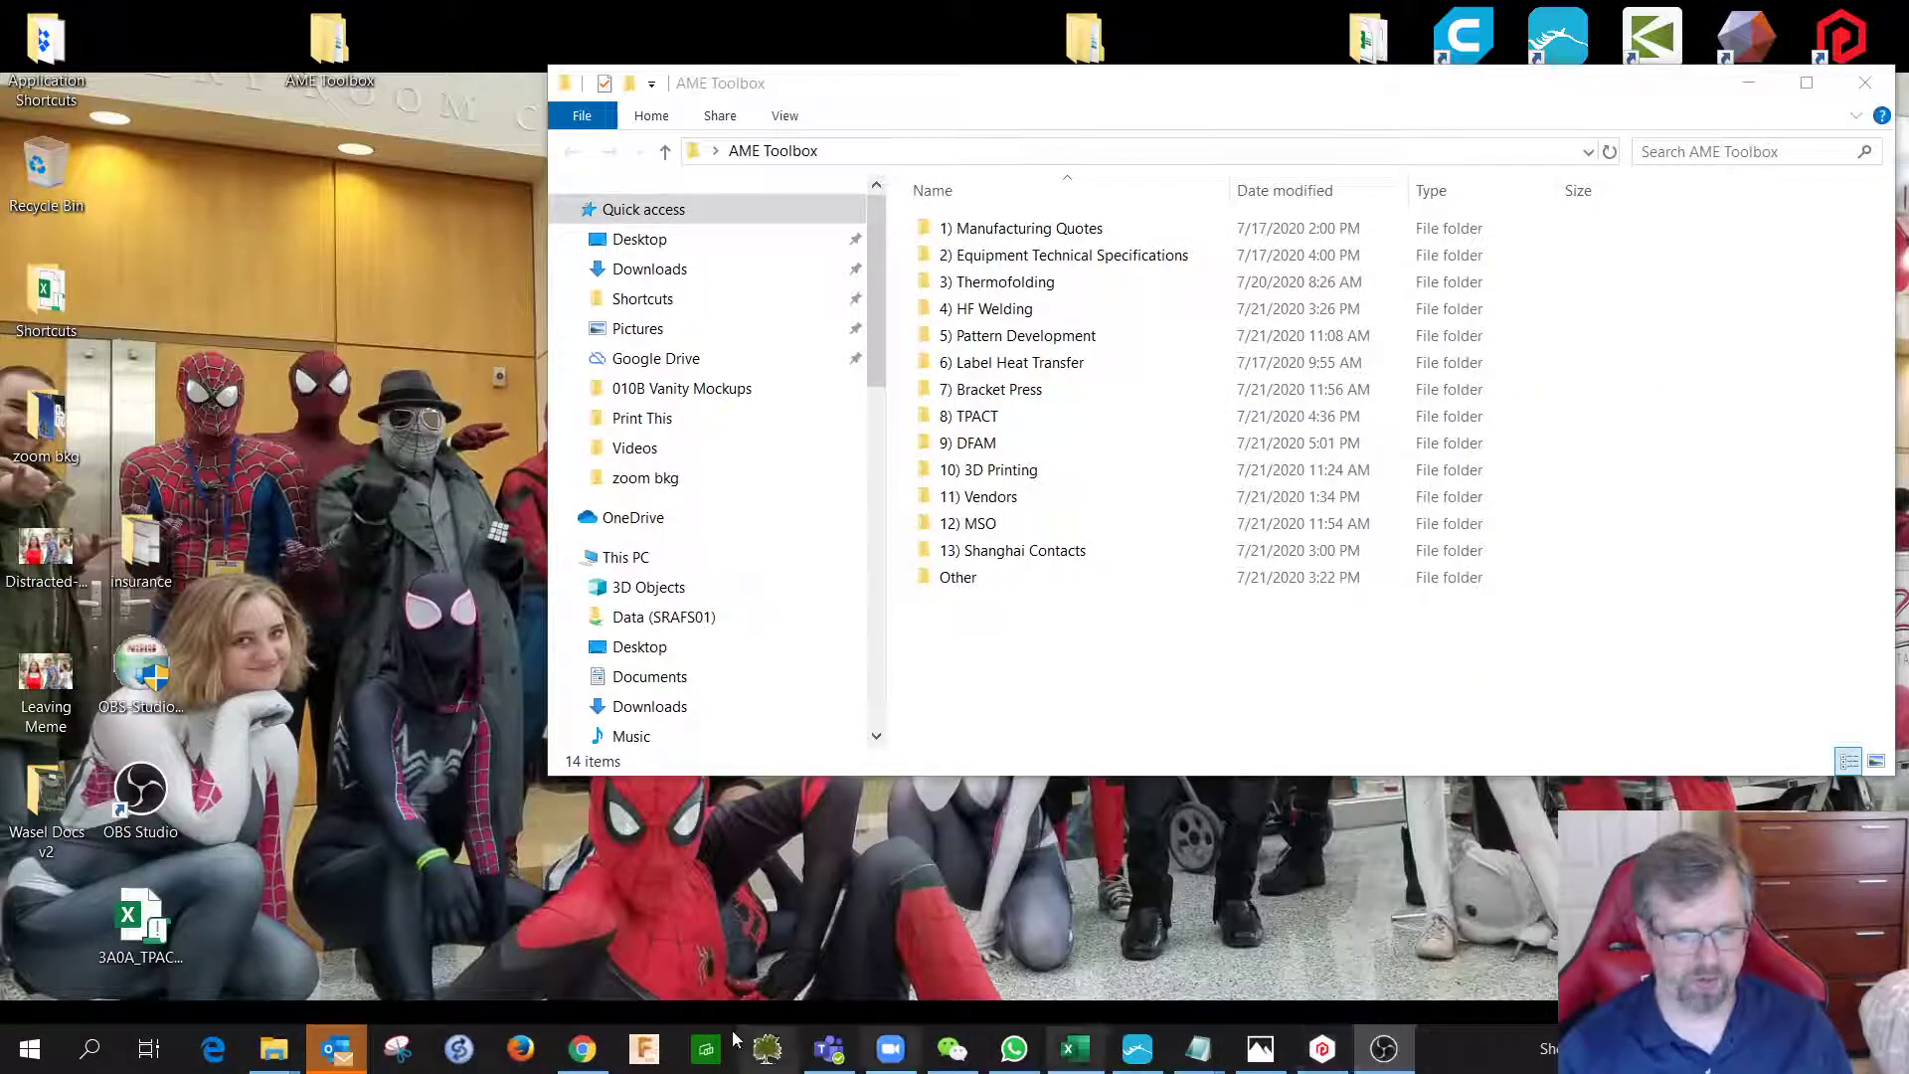
{"action": "left_click", "coordinate": [1323, 1049]}
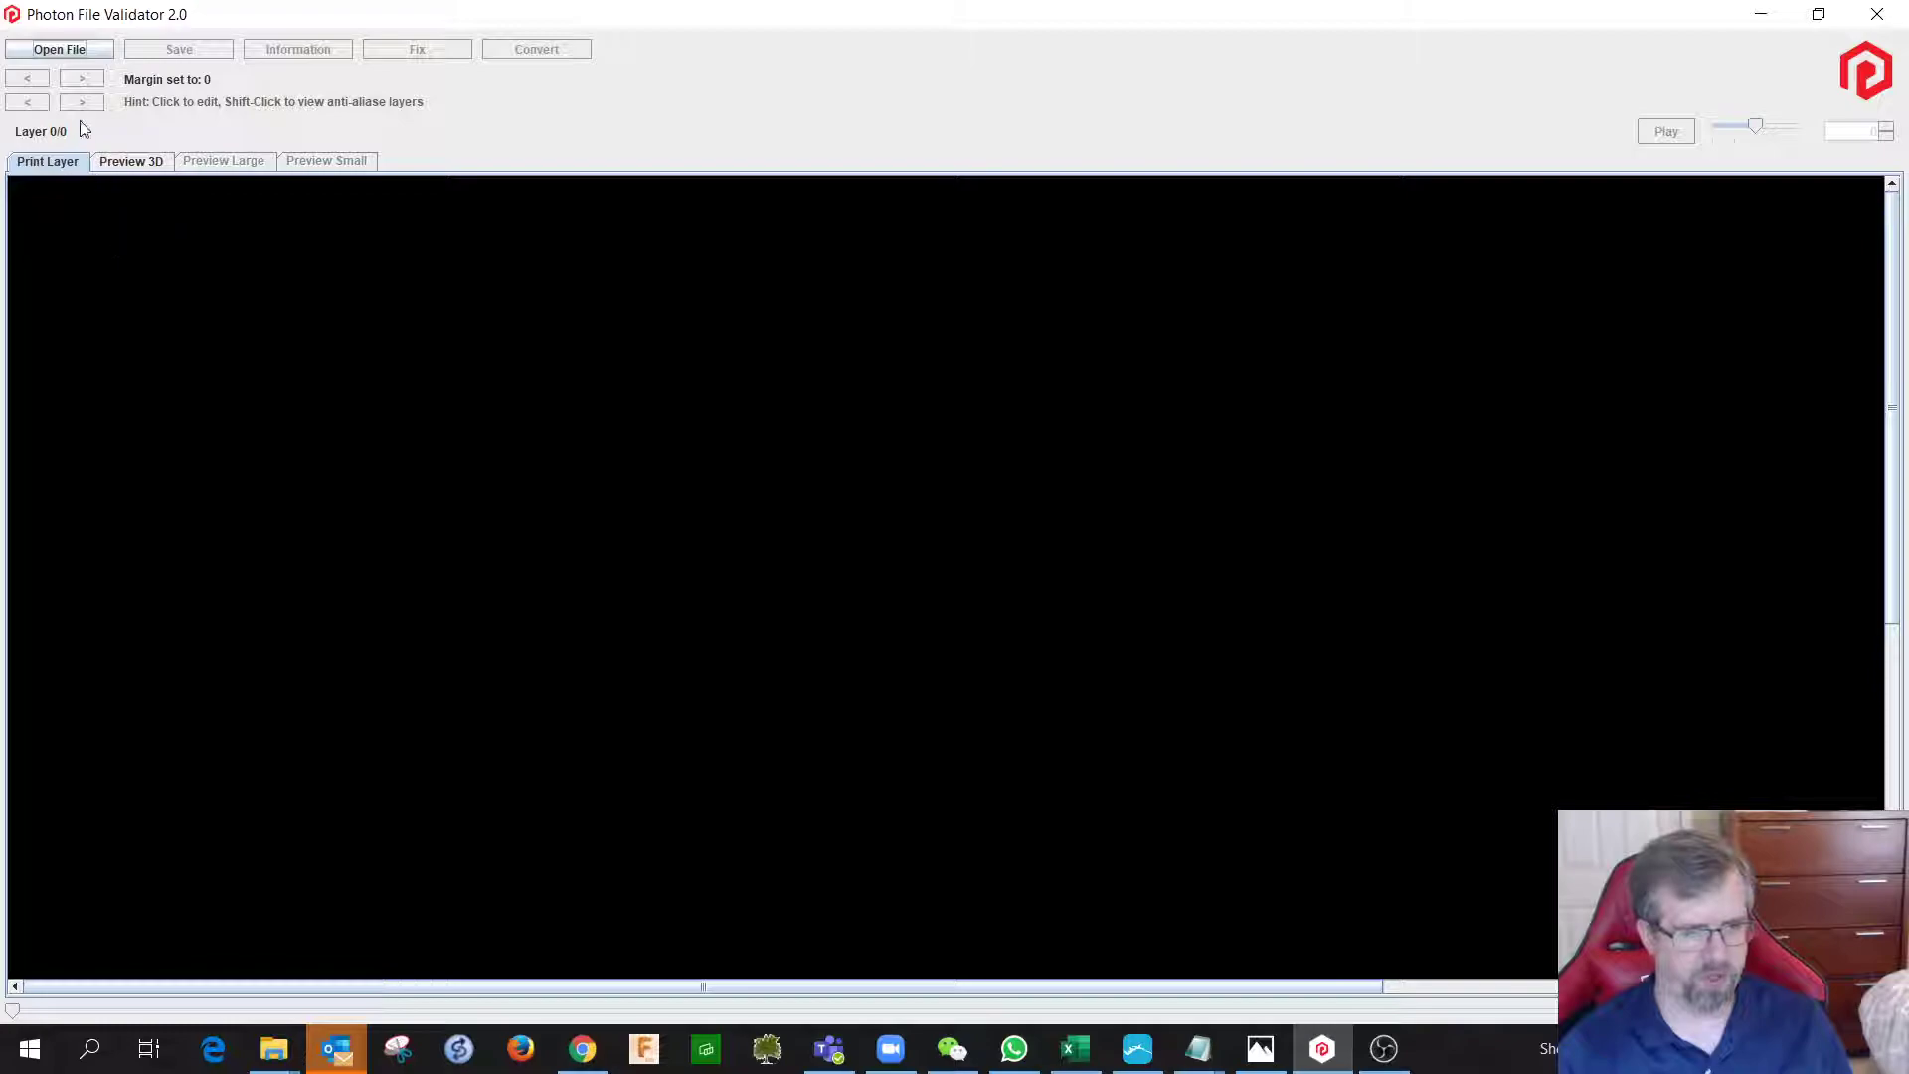
{"action": "left_click", "coordinate": [83, 52]}
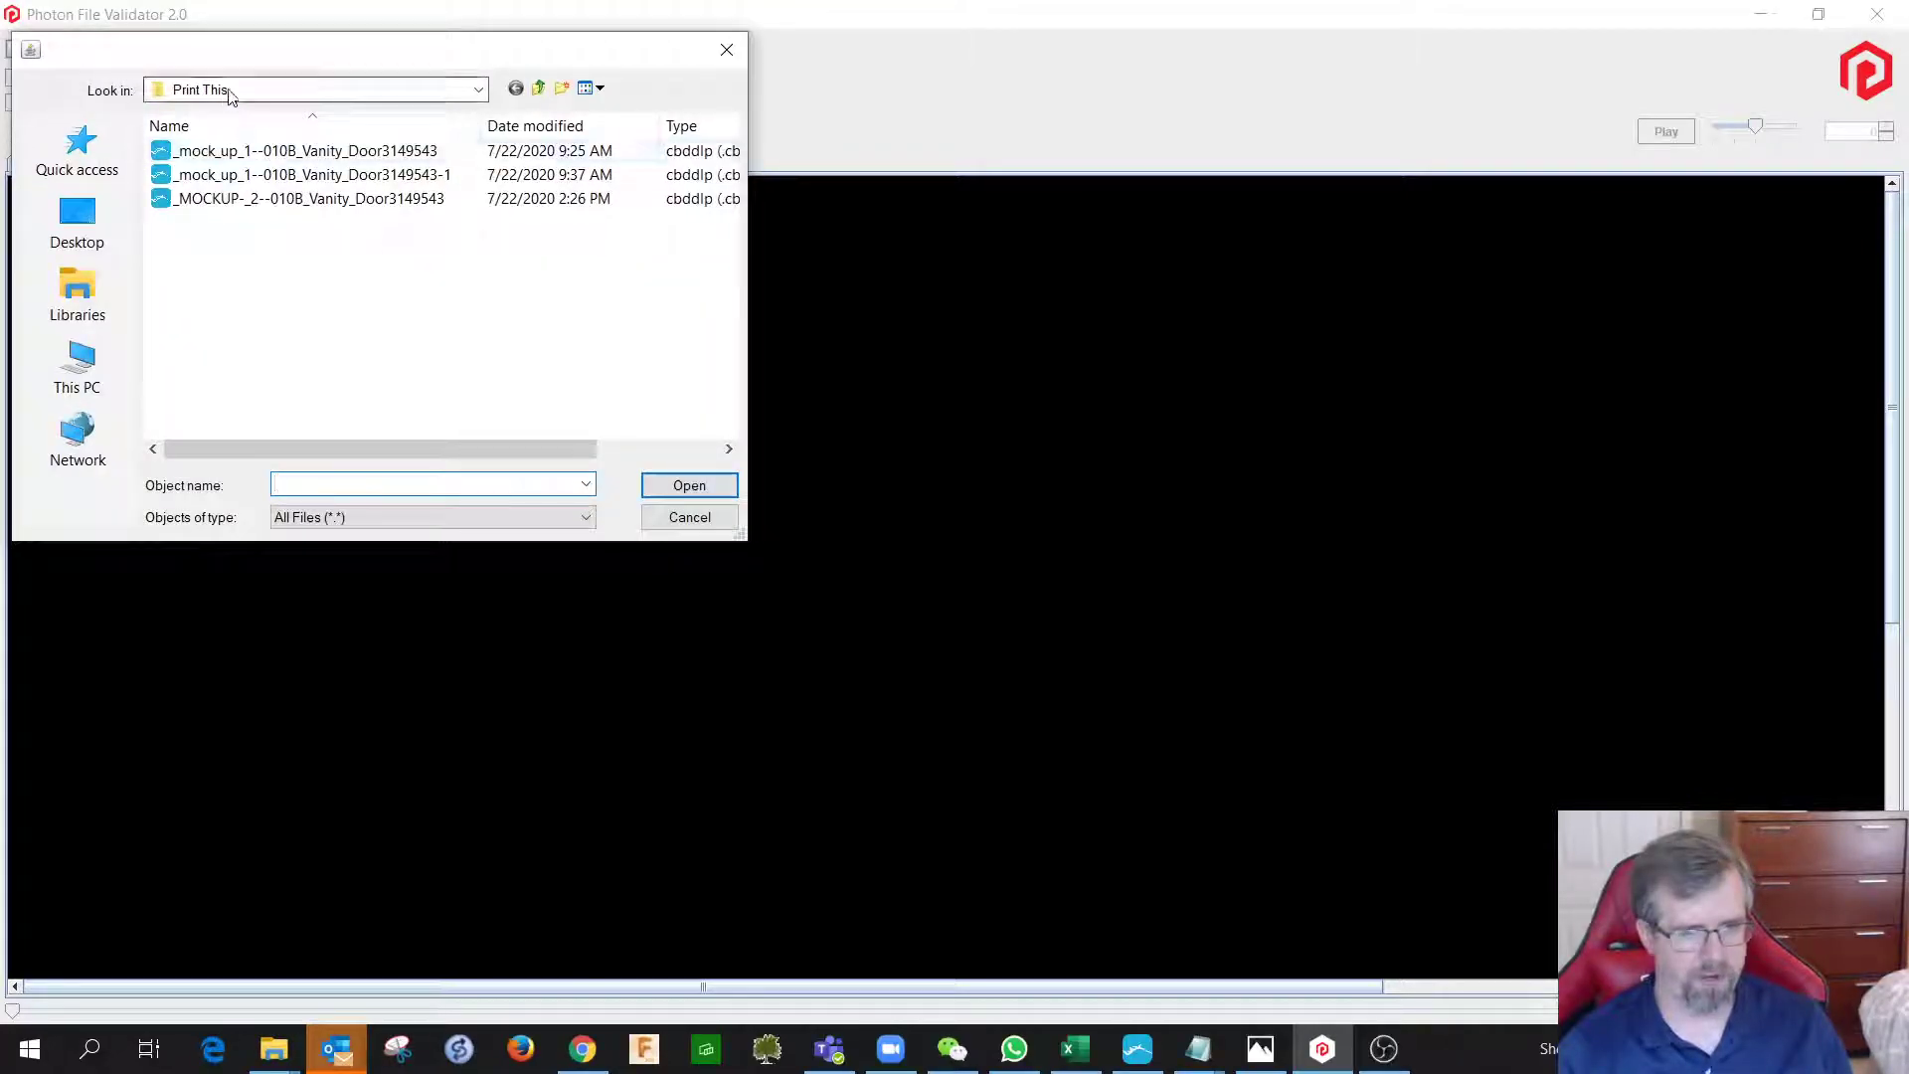
{"action": "left_click", "coordinate": [214, 202]}
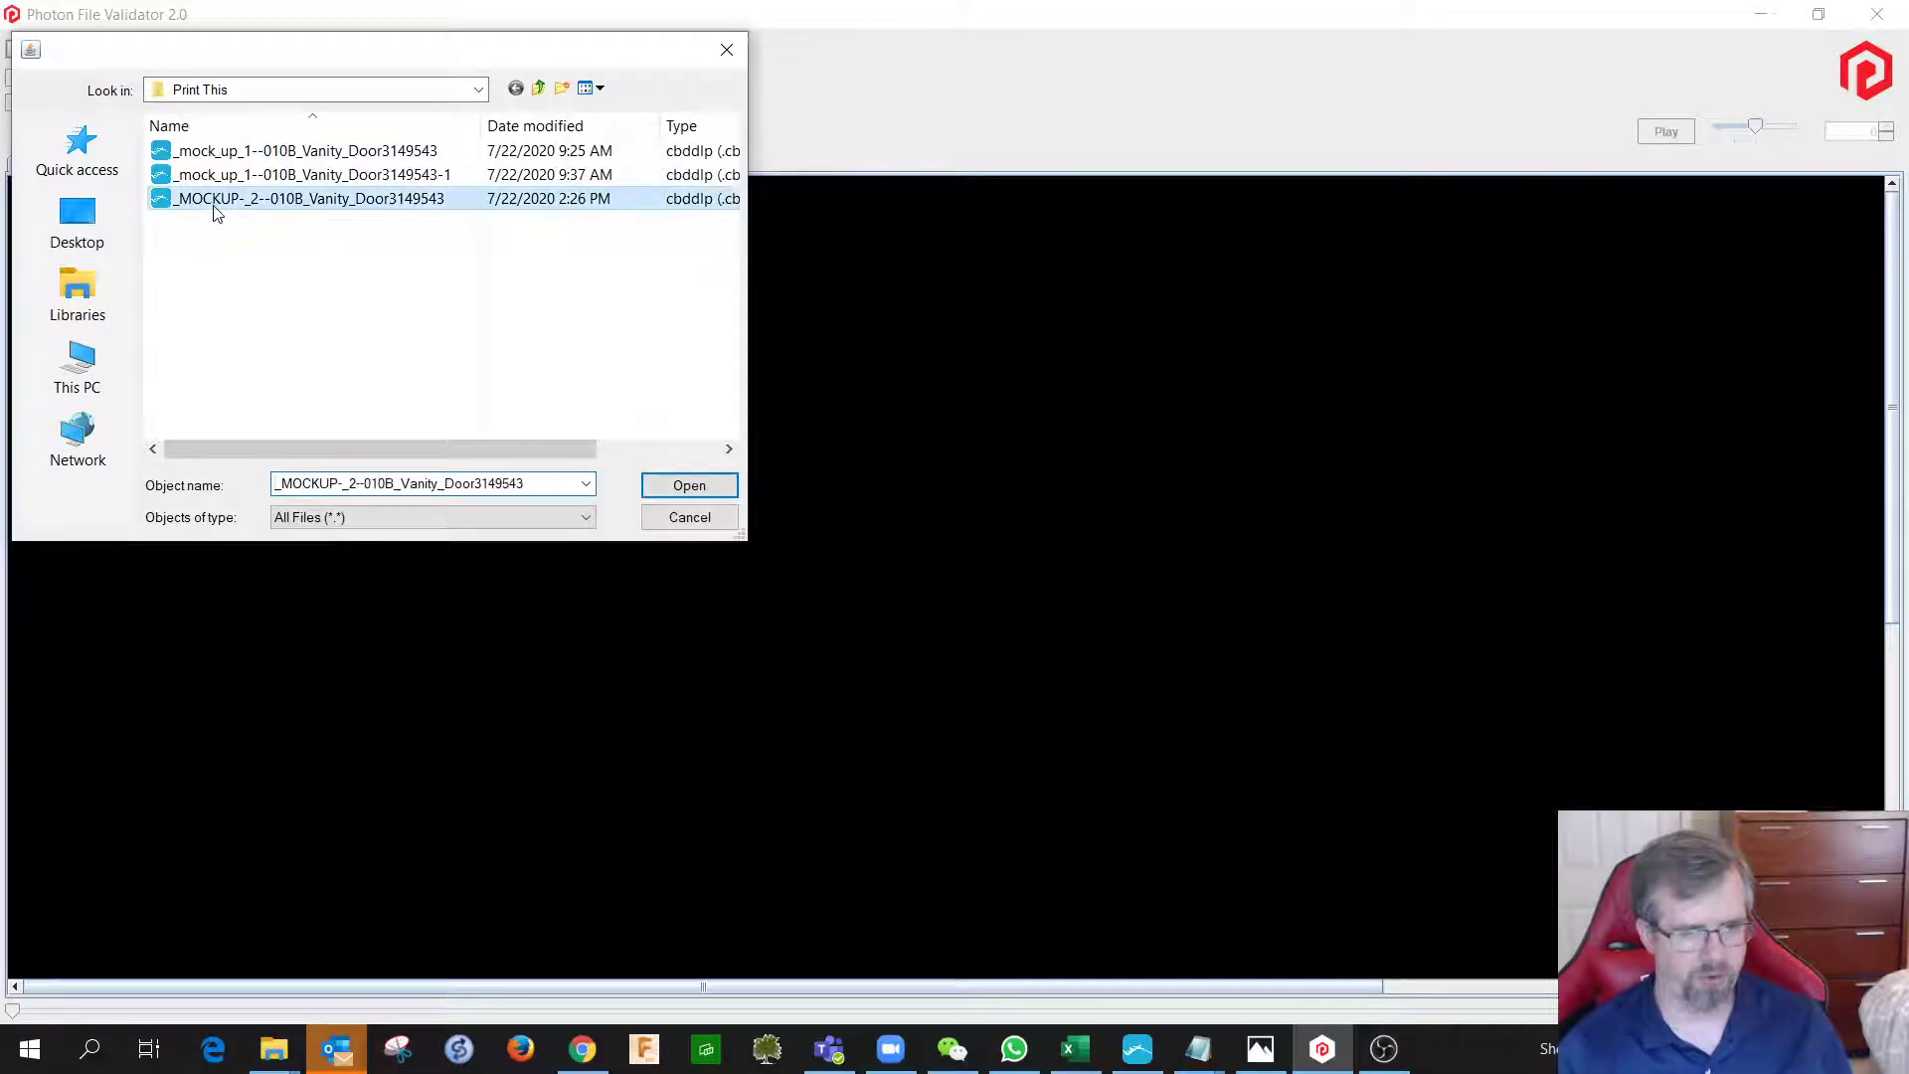
{"action": "left_click", "coordinate": [696, 486]}
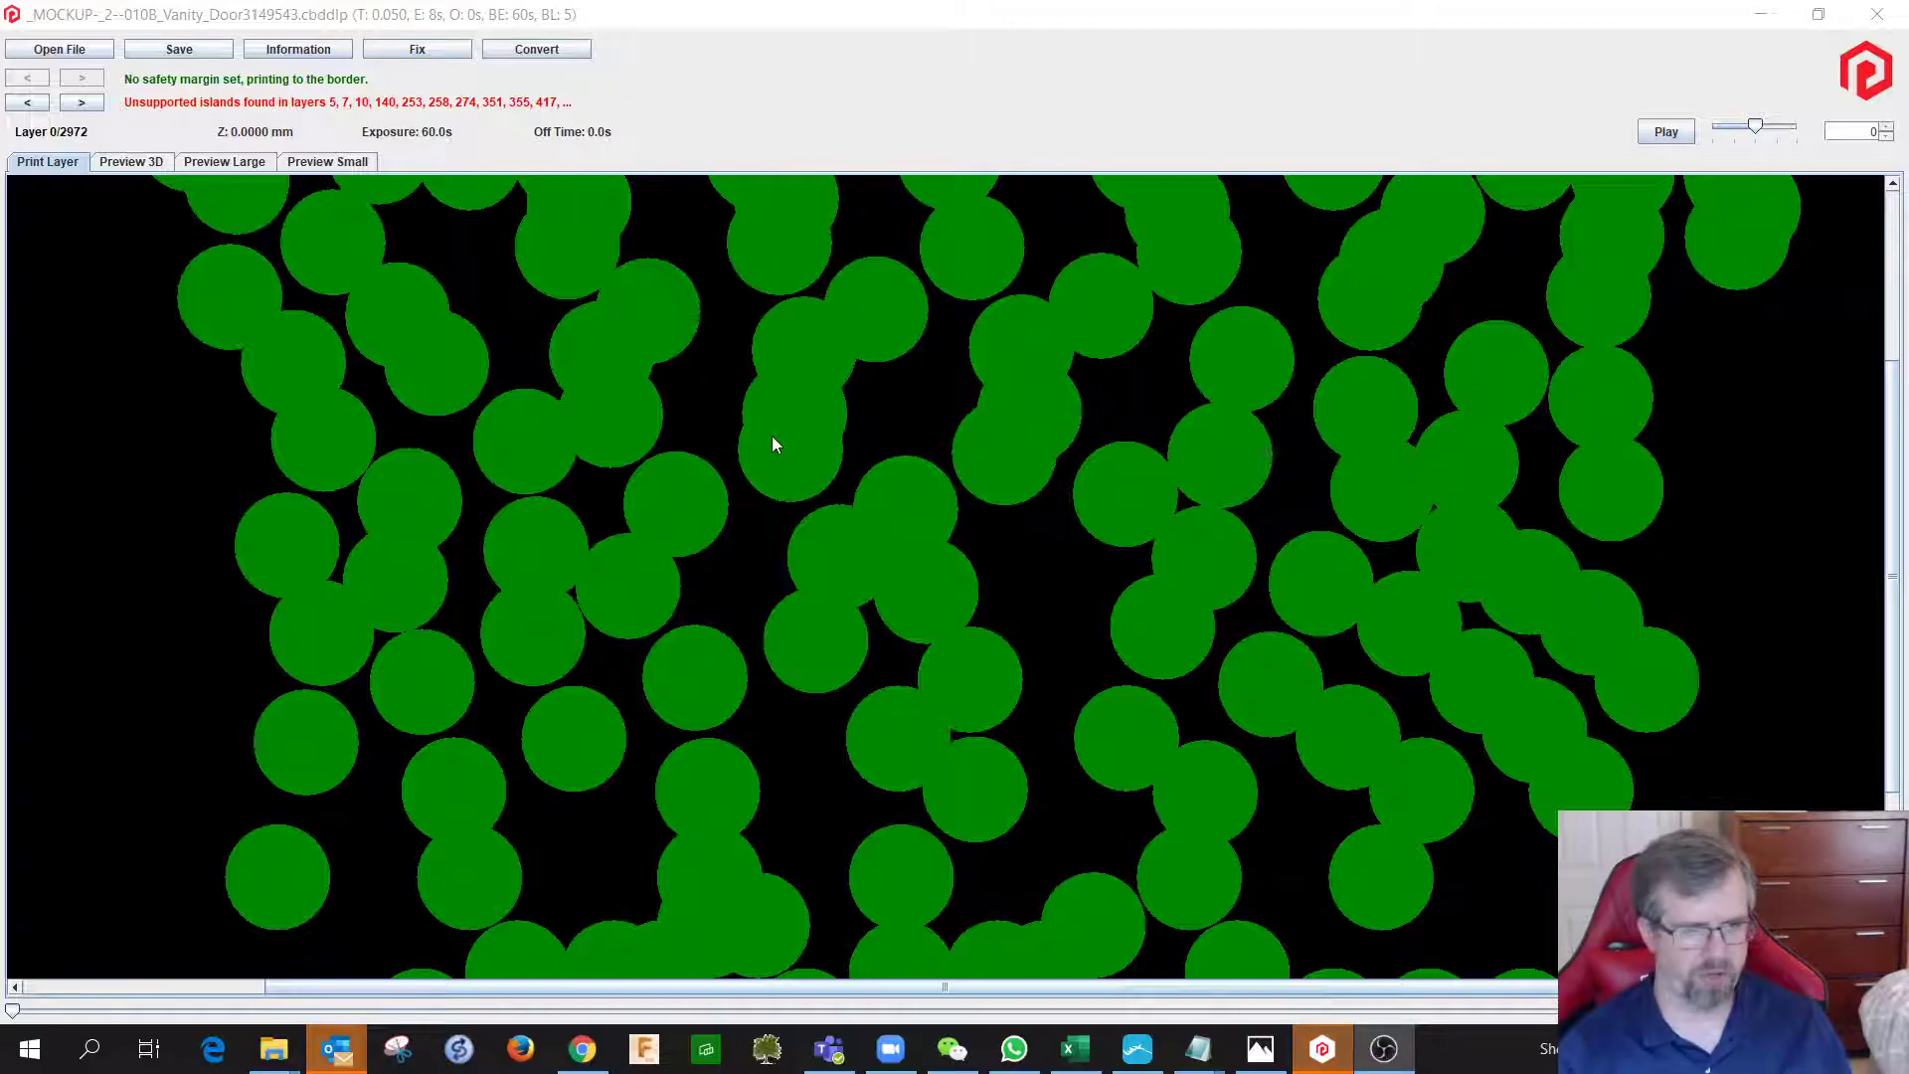
Run the automatic pixel error fix on the layers with unsupported islands, review its log to the end, and close it.
{"action": "left_click", "coordinate": [418, 49]}
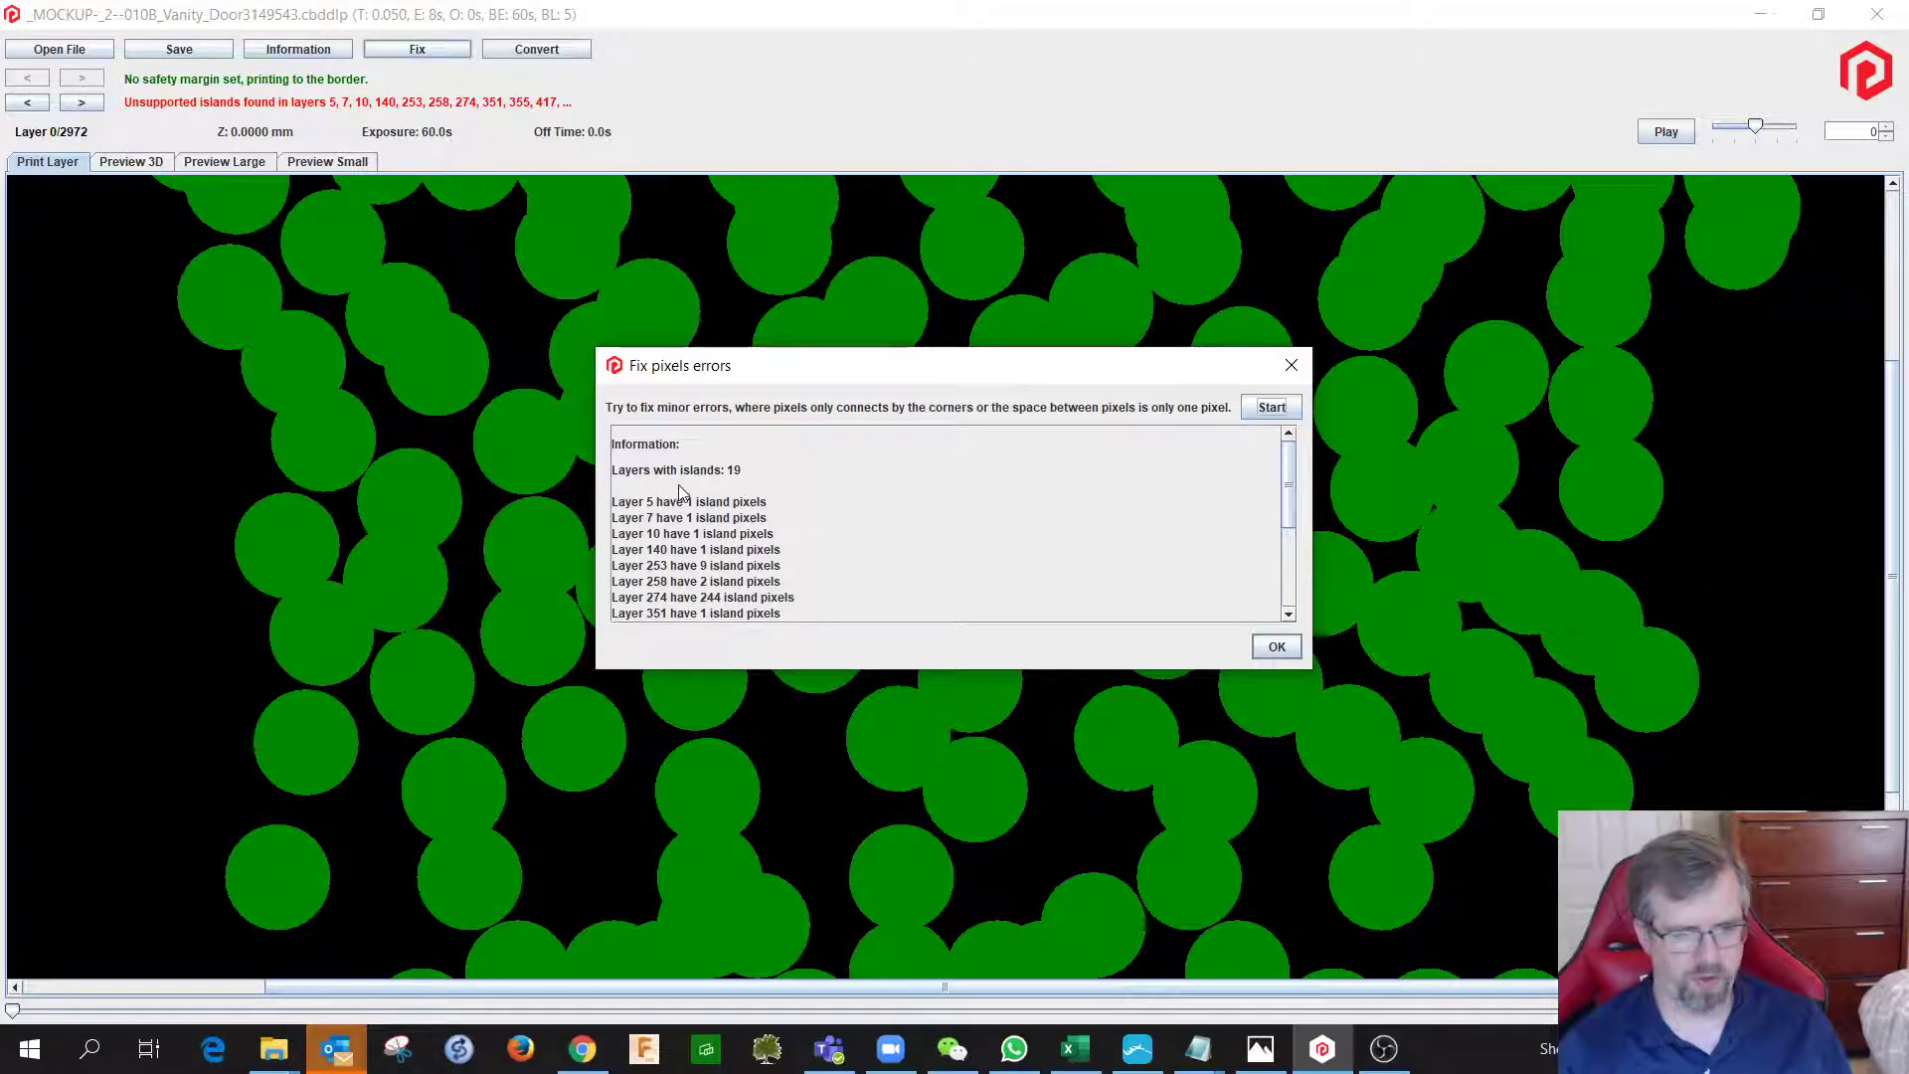
{"action": "left_click", "coordinate": [1275, 408]}
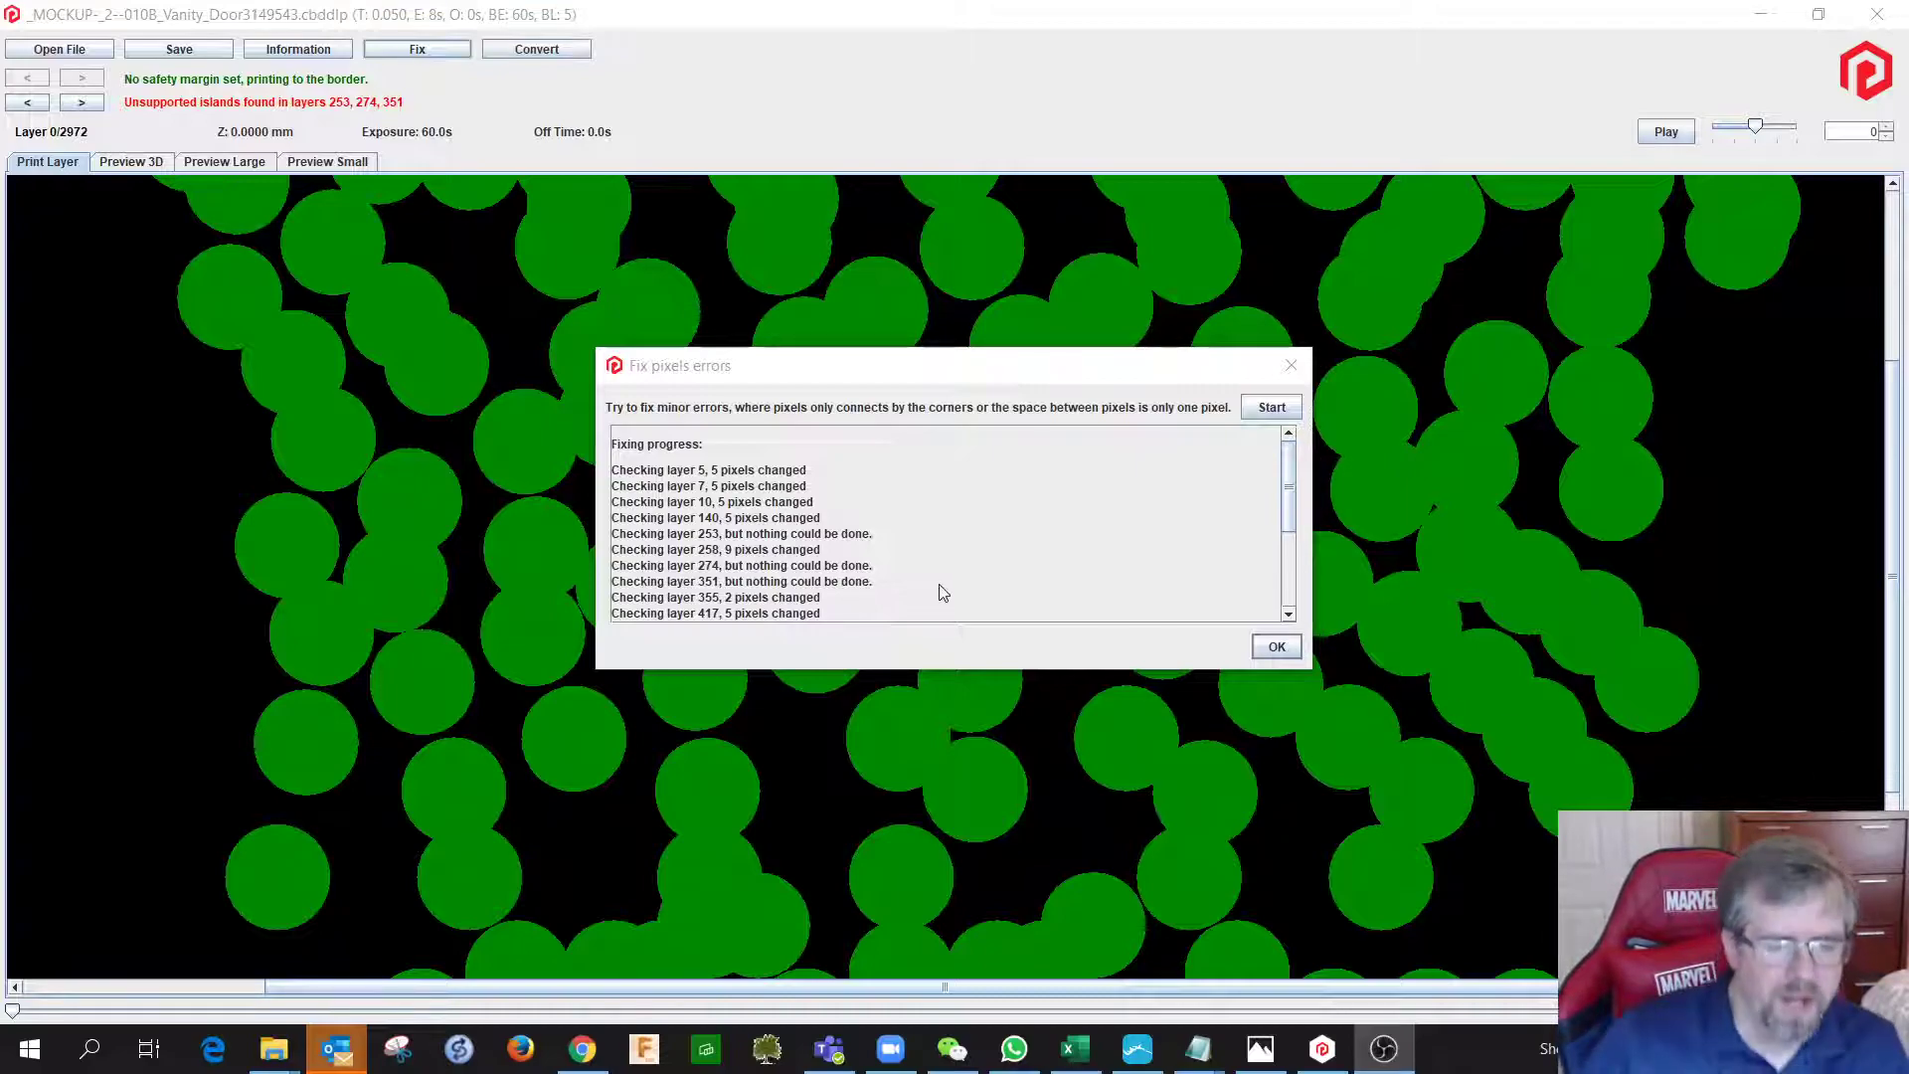
{"action": "left_click_drag", "start_coordinate": [1291, 458], "coordinate": [1291, 537]}
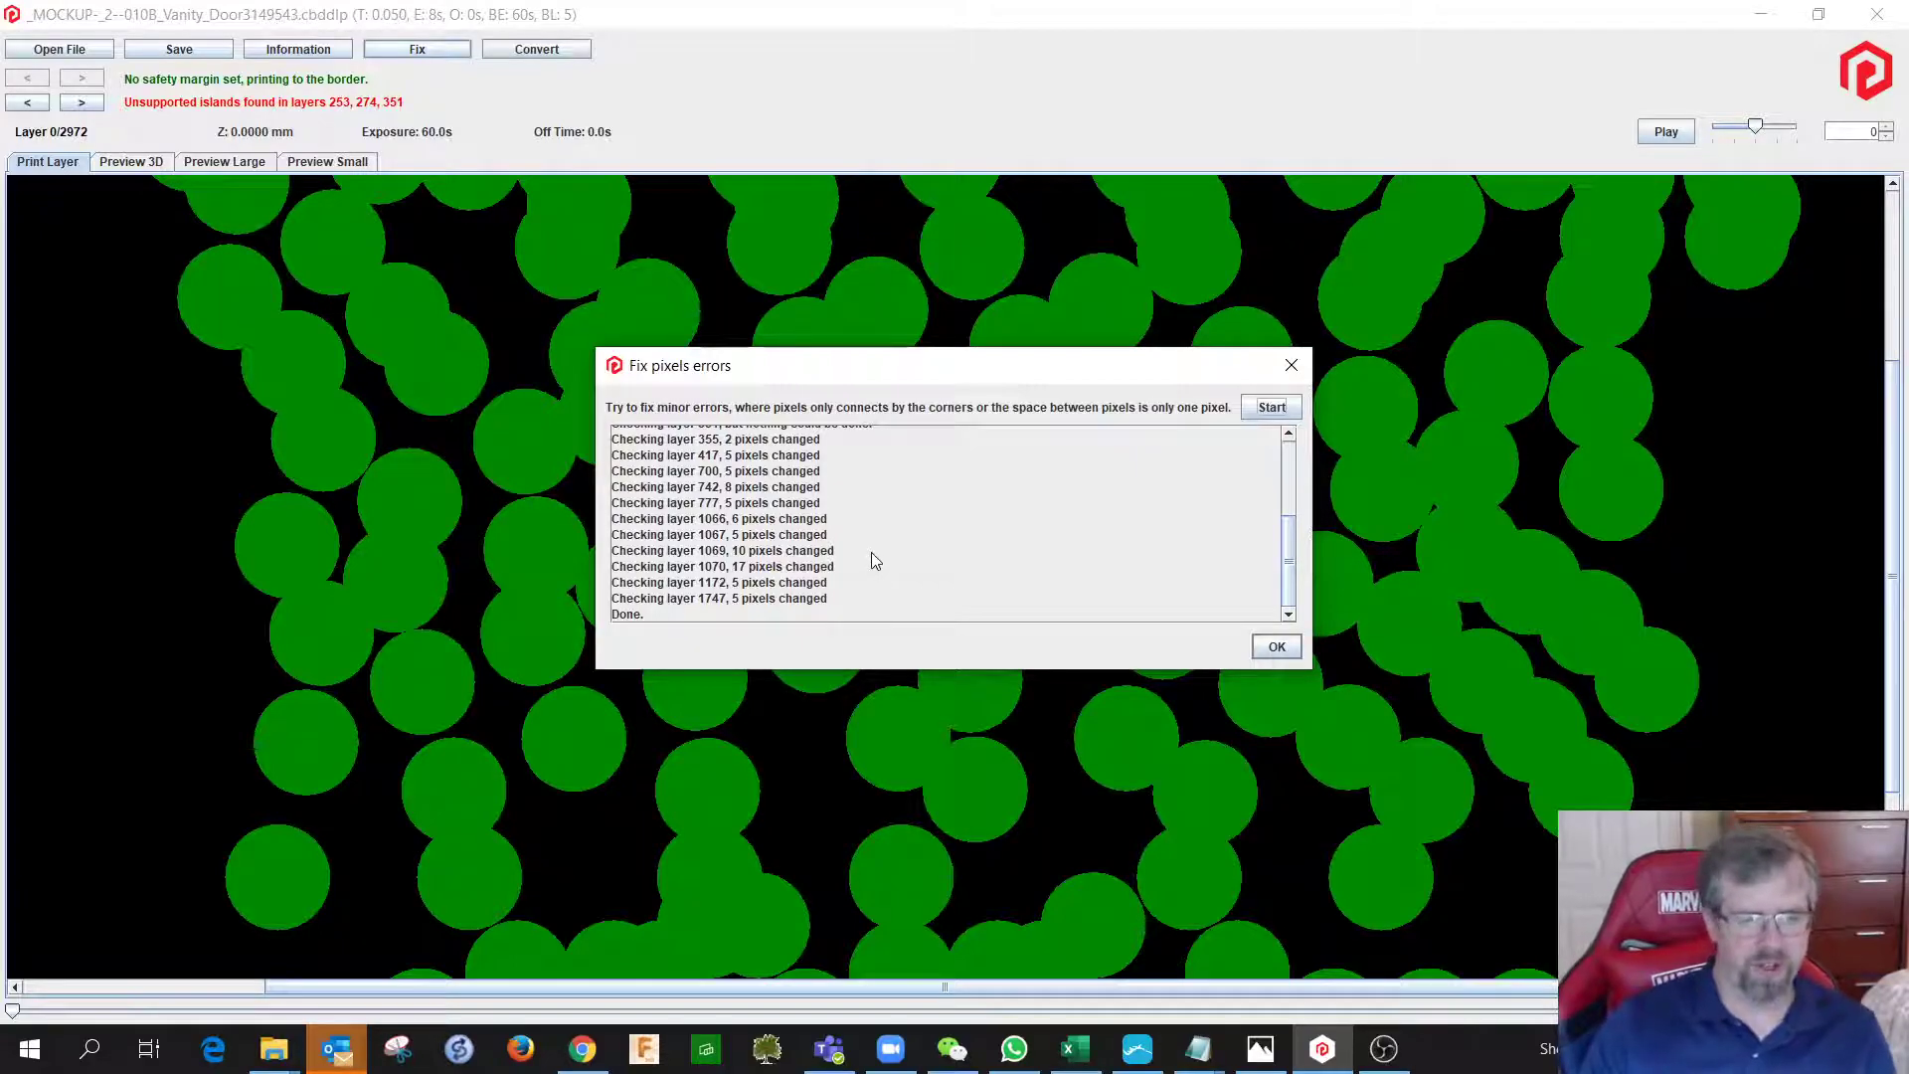
{"action": "left_click", "coordinate": [1277, 648]}
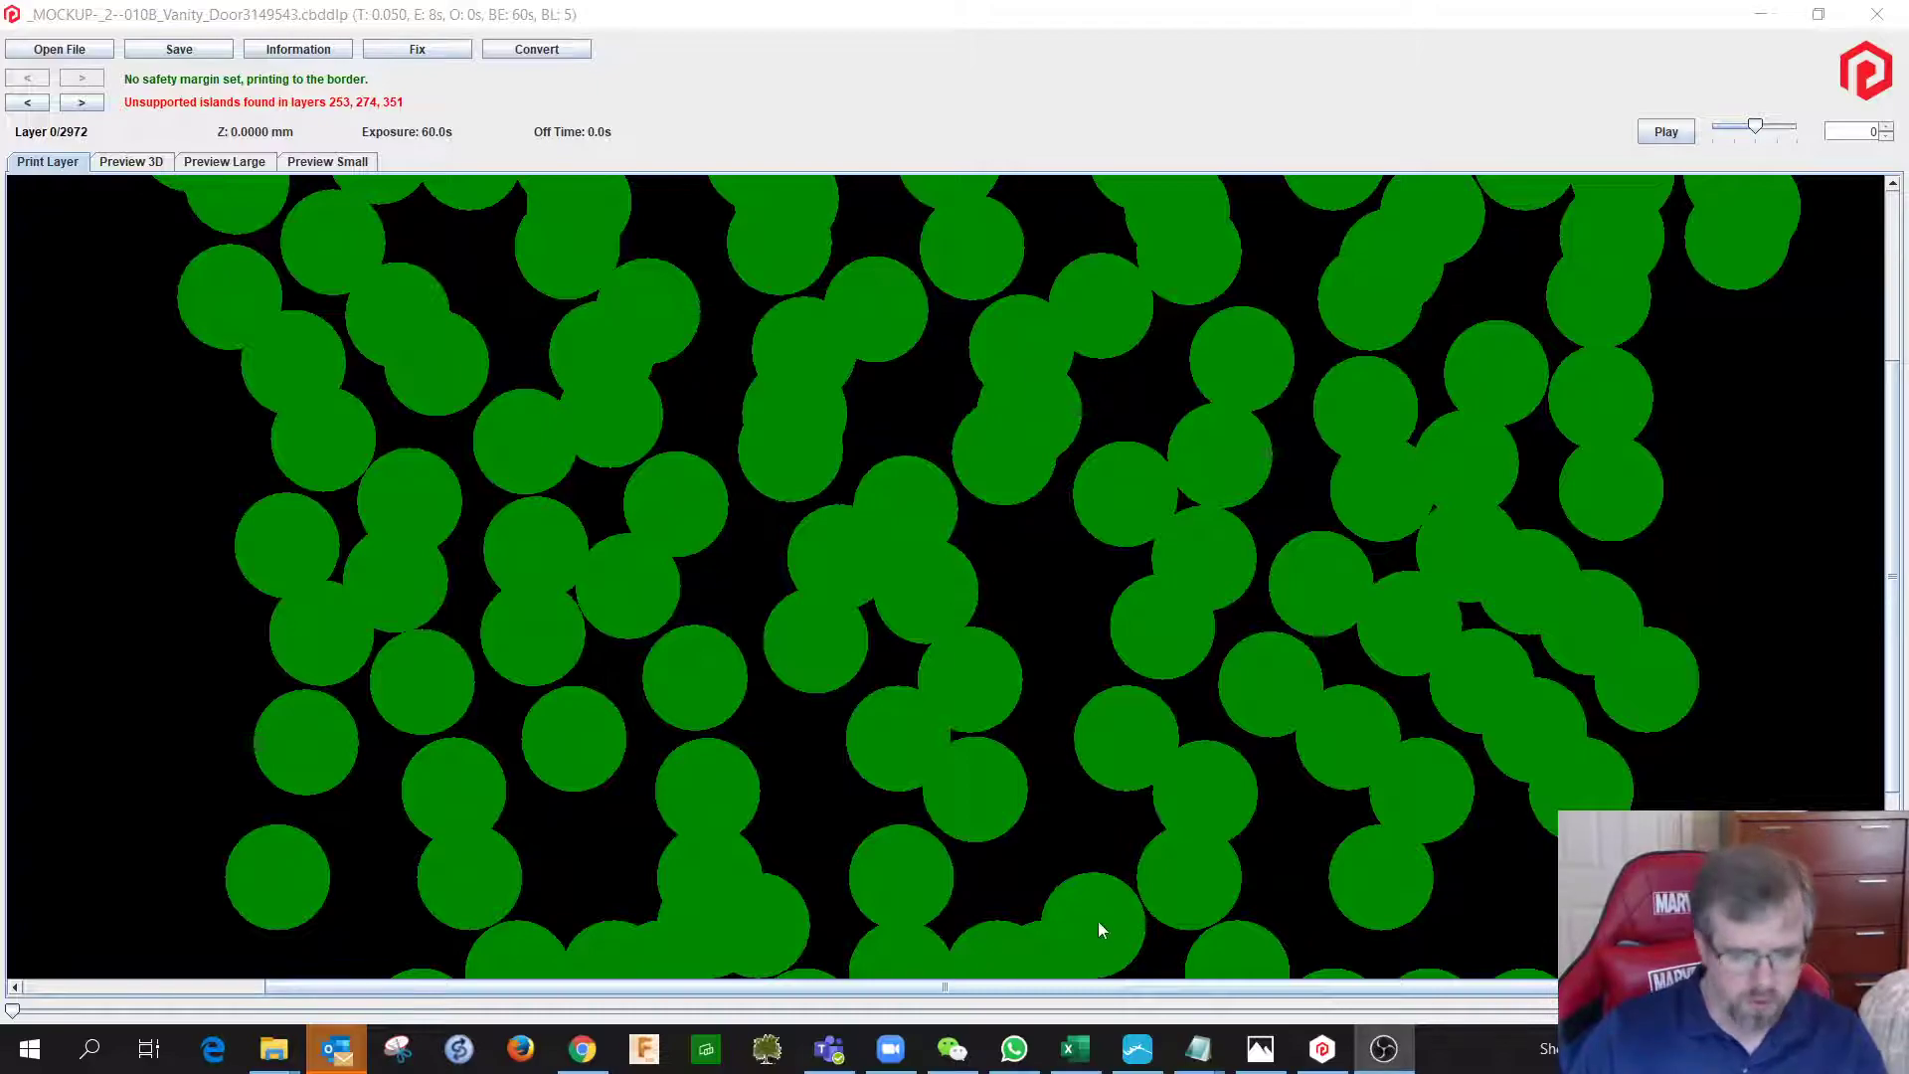
Switch to ChiTuBox, maximize it, and clip the door model to layer 252 at its lettered bottom edge, viewed from the front.
{"action": "left_click", "coordinate": [1137, 1050]}
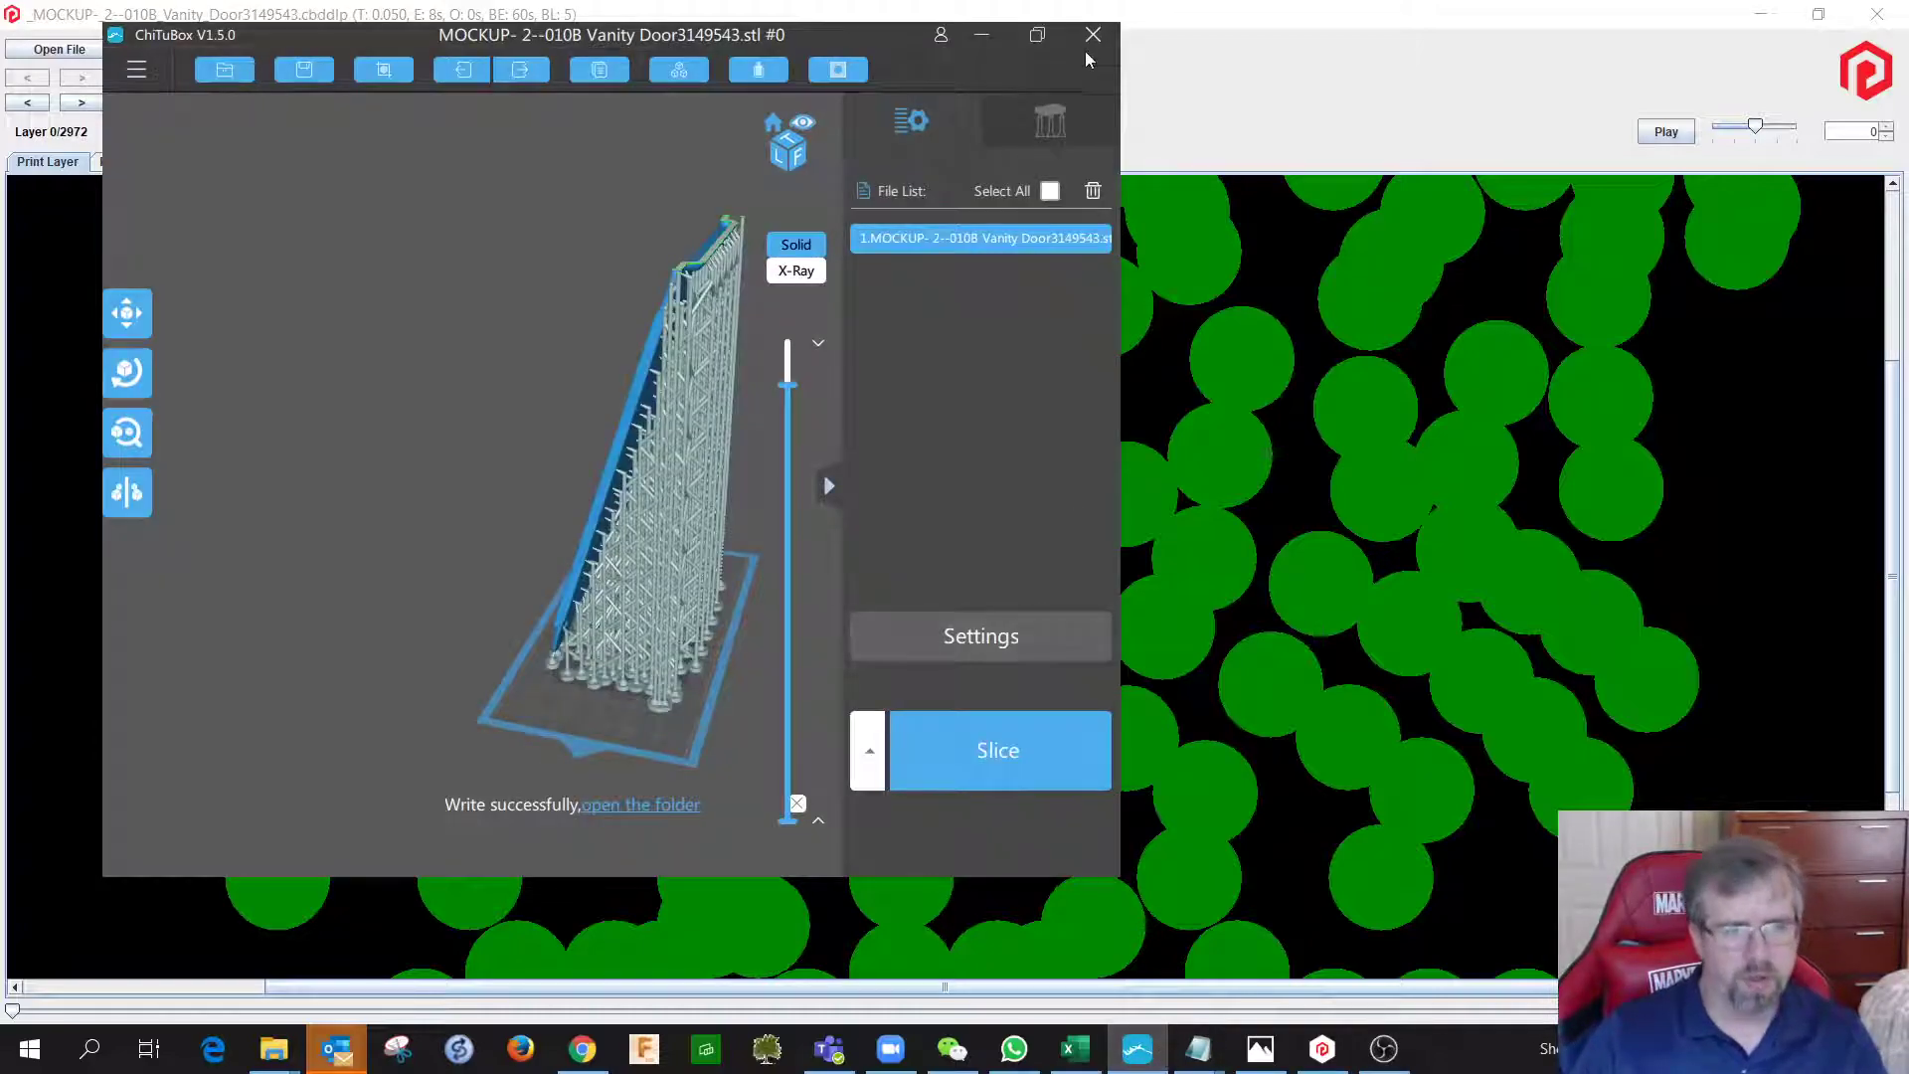
{"action": "left_click", "coordinate": [1038, 34]}
{"action": "left_click_drag", "start_coordinate": [909, 424], "coordinate": [758, 392]}
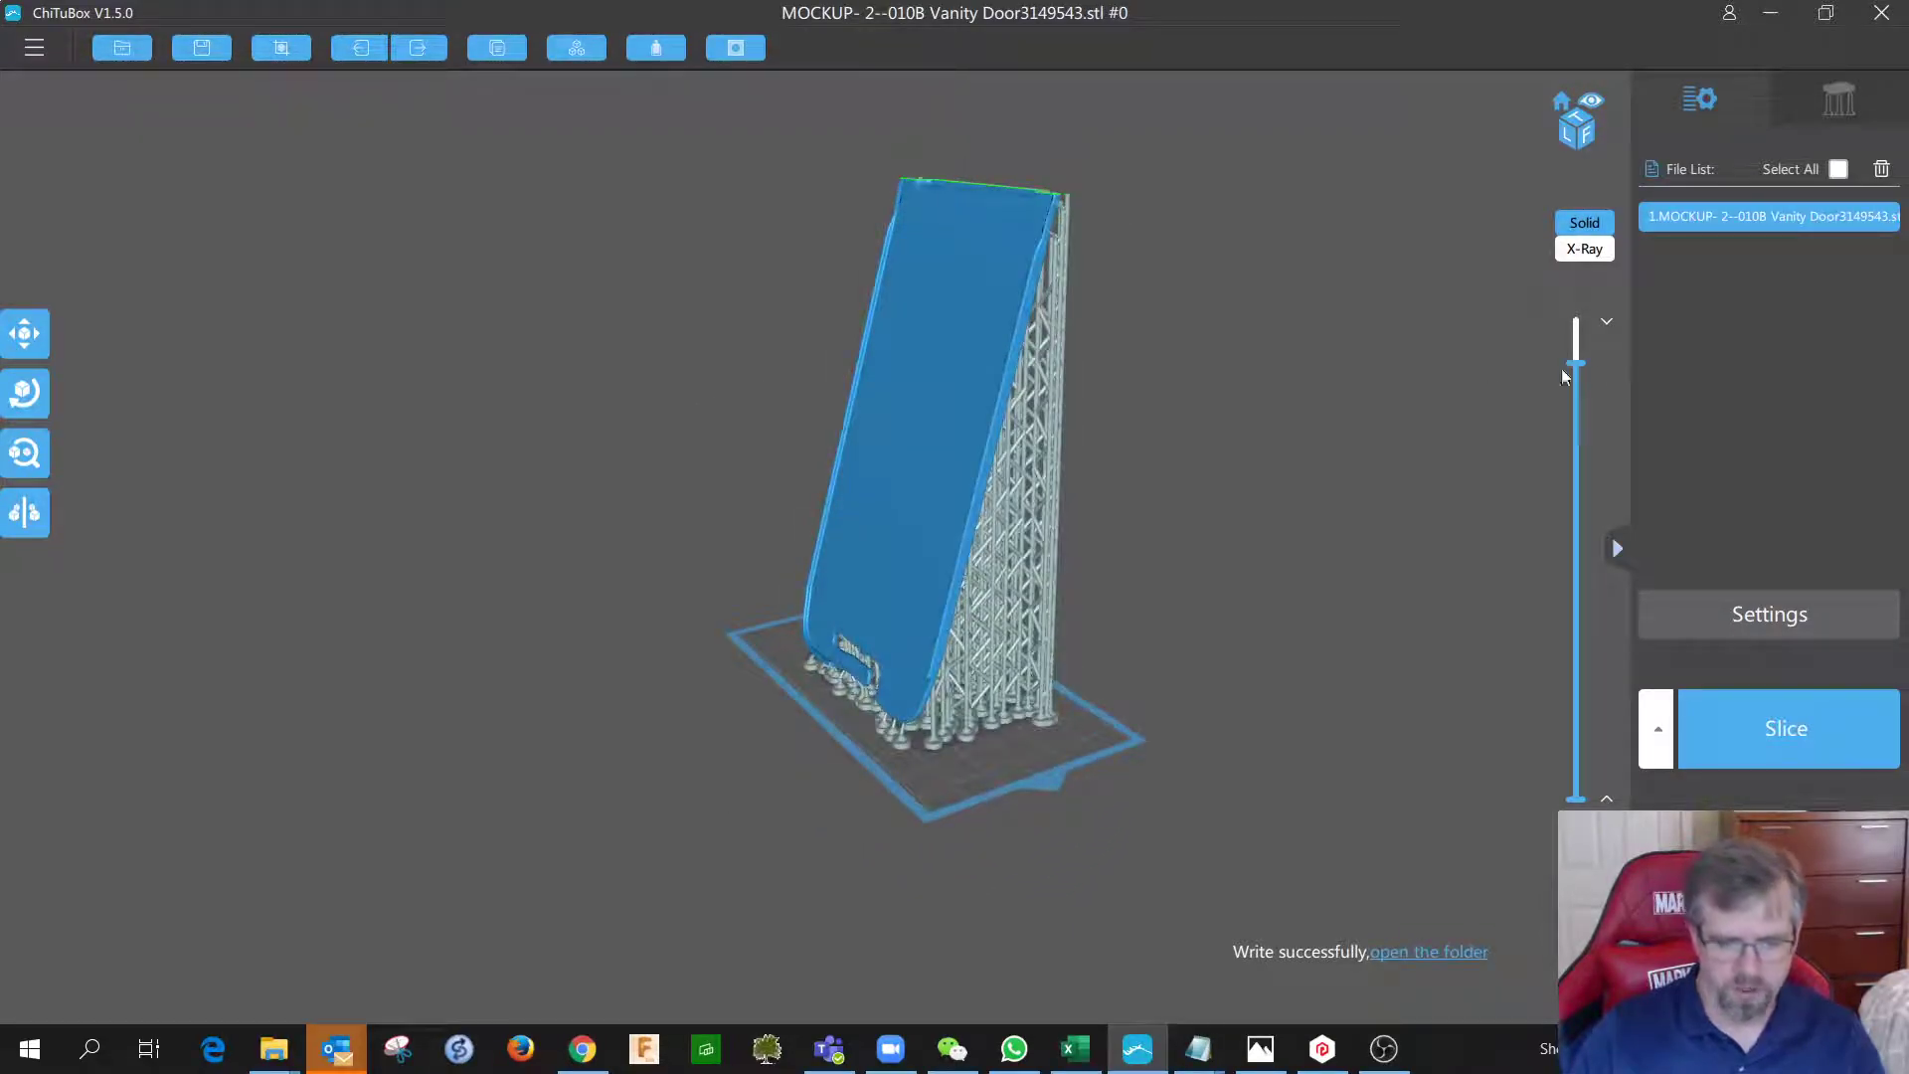
{"action": "left_click_drag", "start_coordinate": [1577, 364], "coordinate": [1563, 760]}
{"action": "key", "text": "Up"}
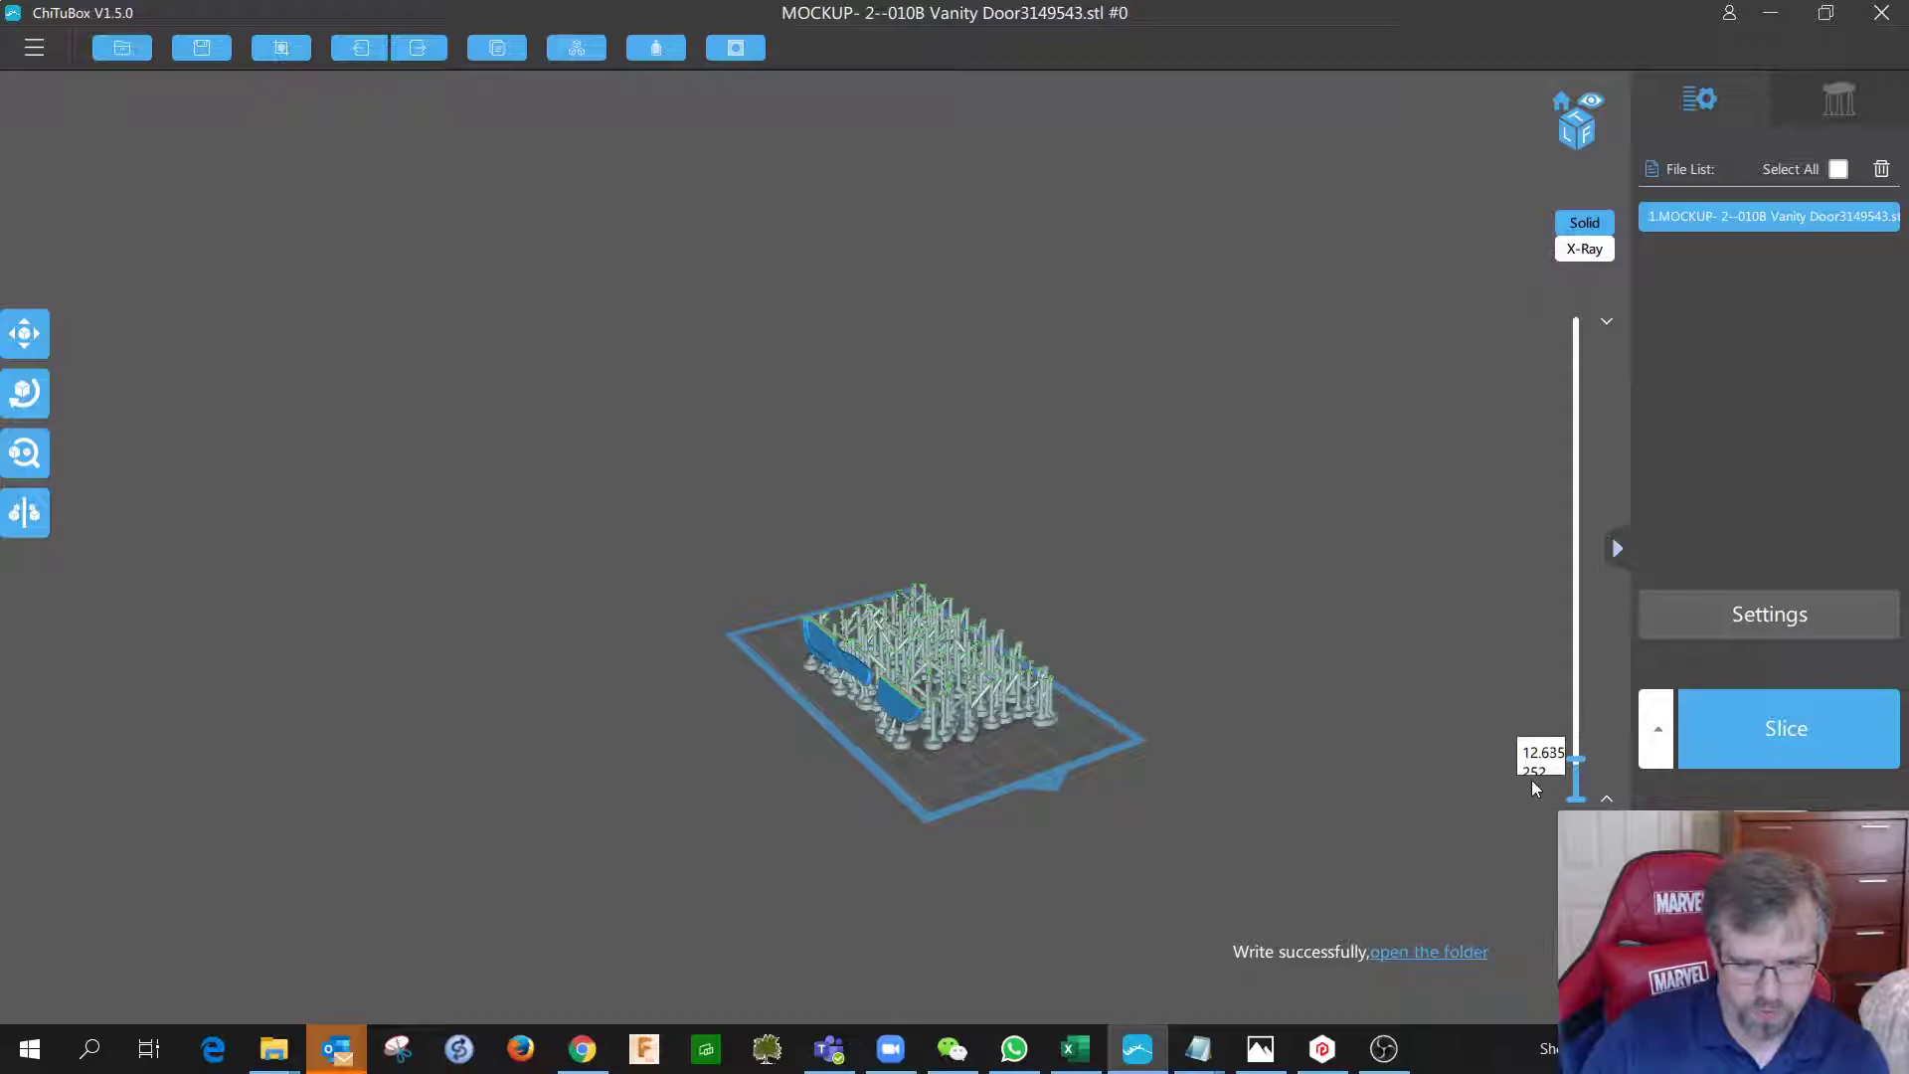
Return to Photon File Validator, go to the first island layer, 253, and examine the marked island along the lettered bottom edge.
{"action": "left_click", "coordinate": [1322, 1048]}
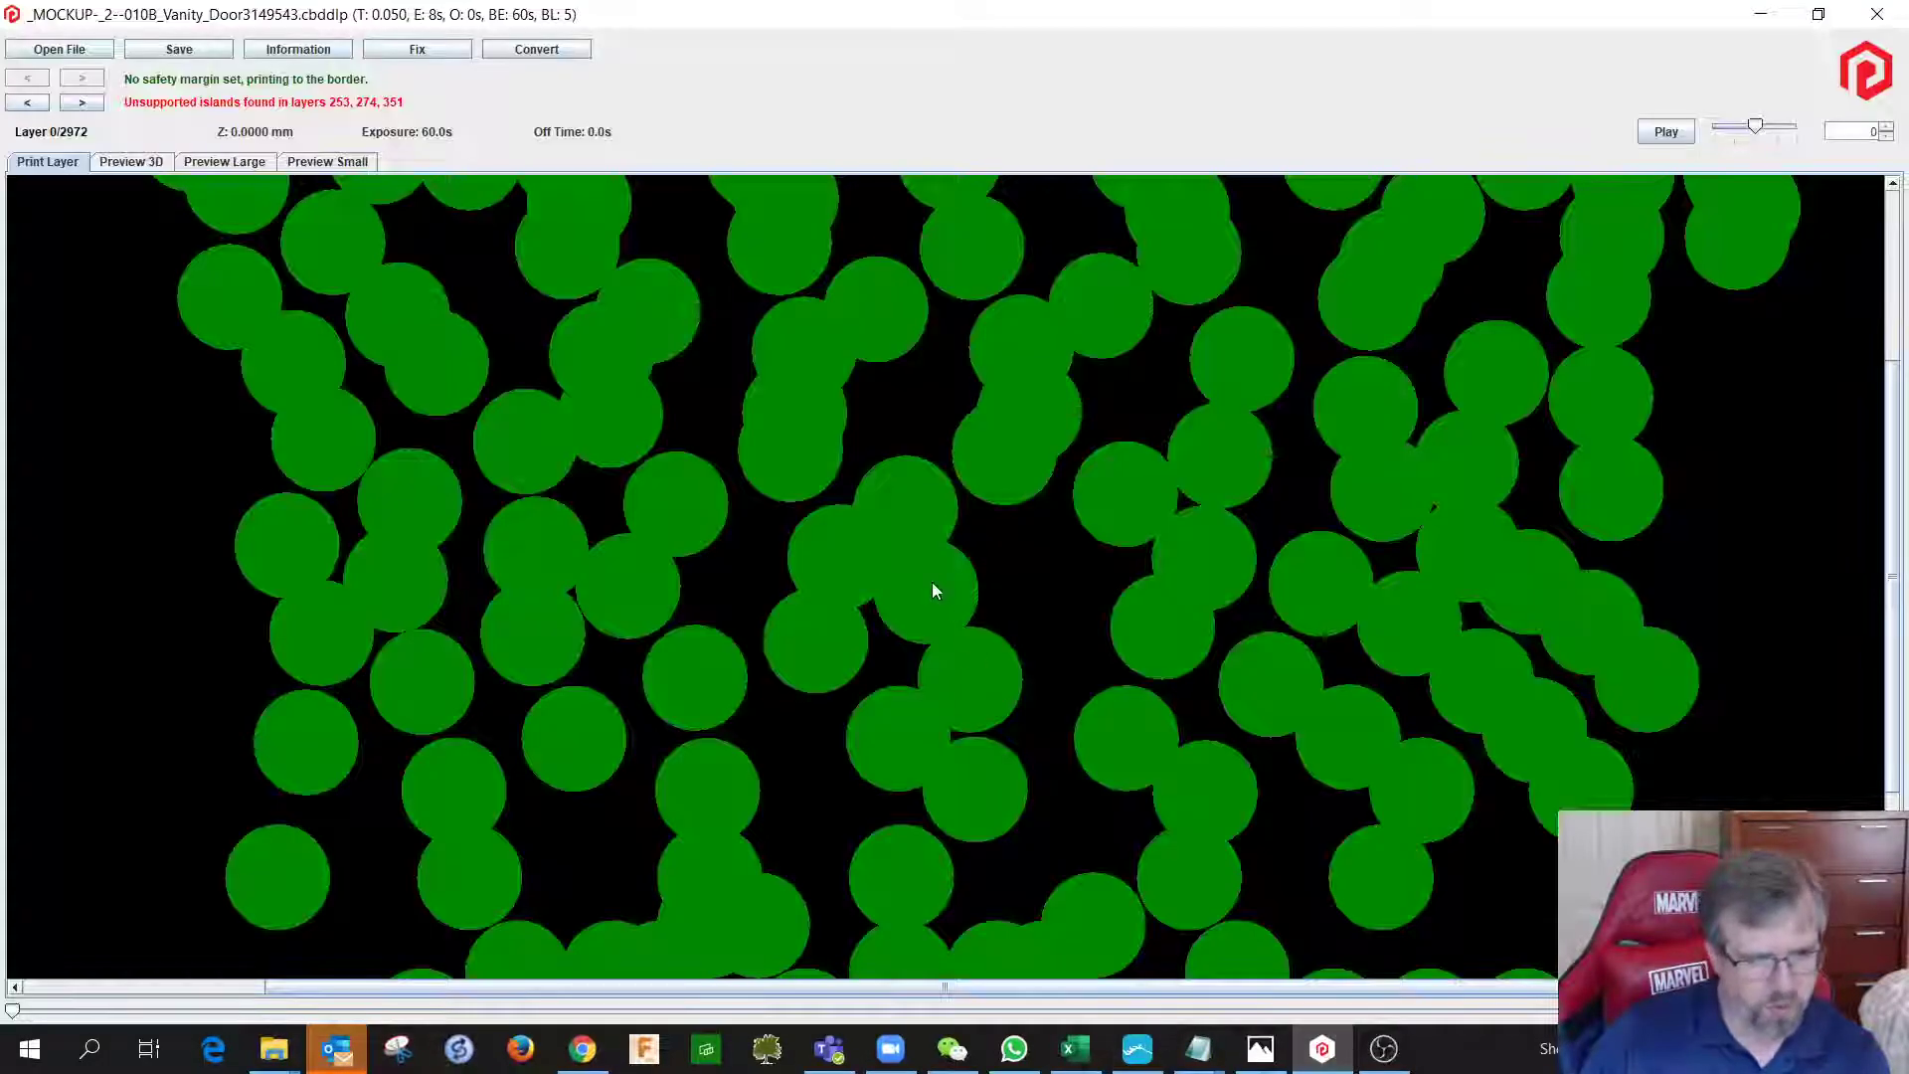
{"action": "left_click", "coordinate": [88, 104]}
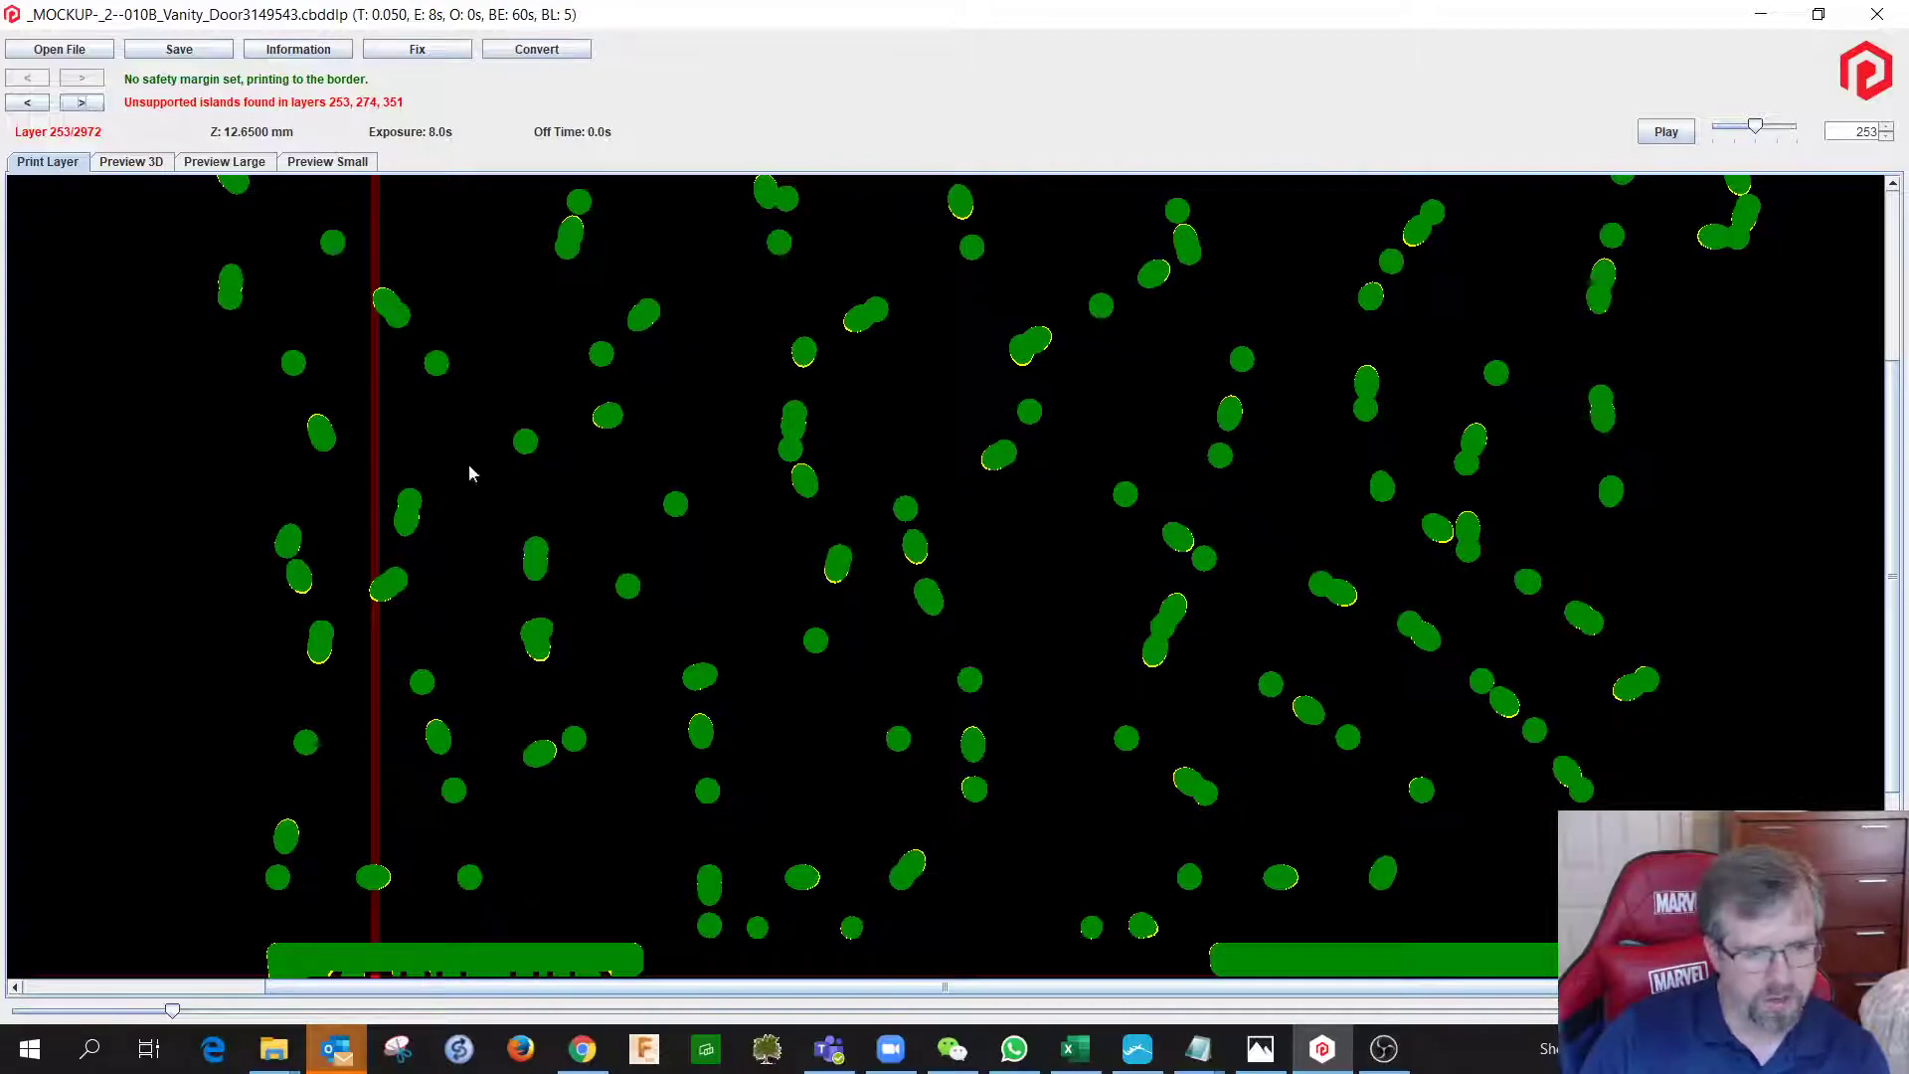
{"action": "scroll", "coordinate": [511, 491], "scroll_direction": "down", "scroll_amount": 2}
{"action": "scroll", "coordinate": [514, 542], "scroll_direction": "up", "scroll_amount": 3}
{"action": "scroll", "coordinate": [514, 544], "scroll_direction": "up", "scroll_amount": 3}
{"action": "scroll", "coordinate": [625, 462], "scroll_direction": "down", "scroll_amount": 2}
{"action": "scroll", "coordinate": [881, 374], "scroll_direction": "down", "scroll_amount": 2}
{"action": "scroll", "coordinate": [587, 448], "scroll_direction": "down", "scroll_amount": 2}
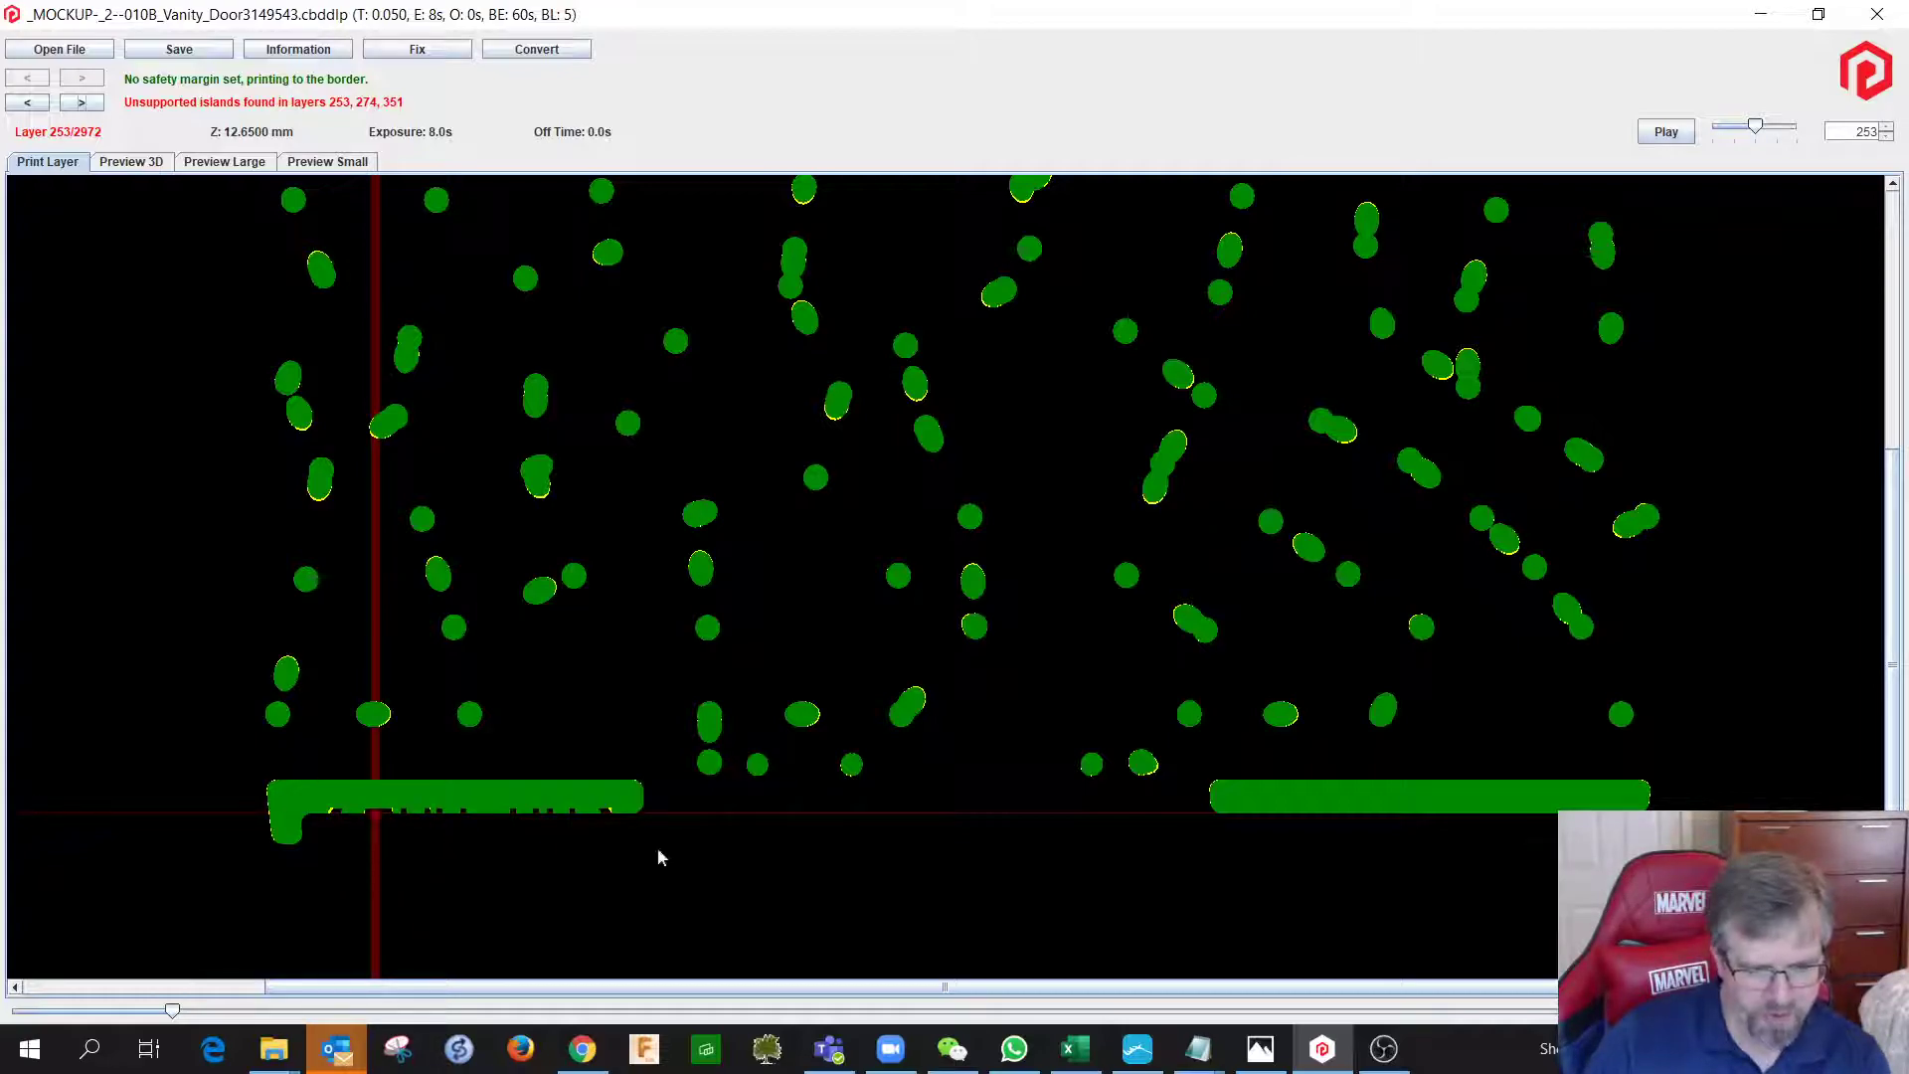
Switch to ChiTuBox and examine the clipped lettered bottom edge of the door up close from above.
{"action": "left_click", "coordinate": [1154, 1051]}
{"action": "left_click_drag", "start_coordinate": [758, 571], "coordinate": [842, 774]}
{"action": "scroll", "coordinate": [839, 766], "scroll_direction": "up", "scroll_amount": 8}
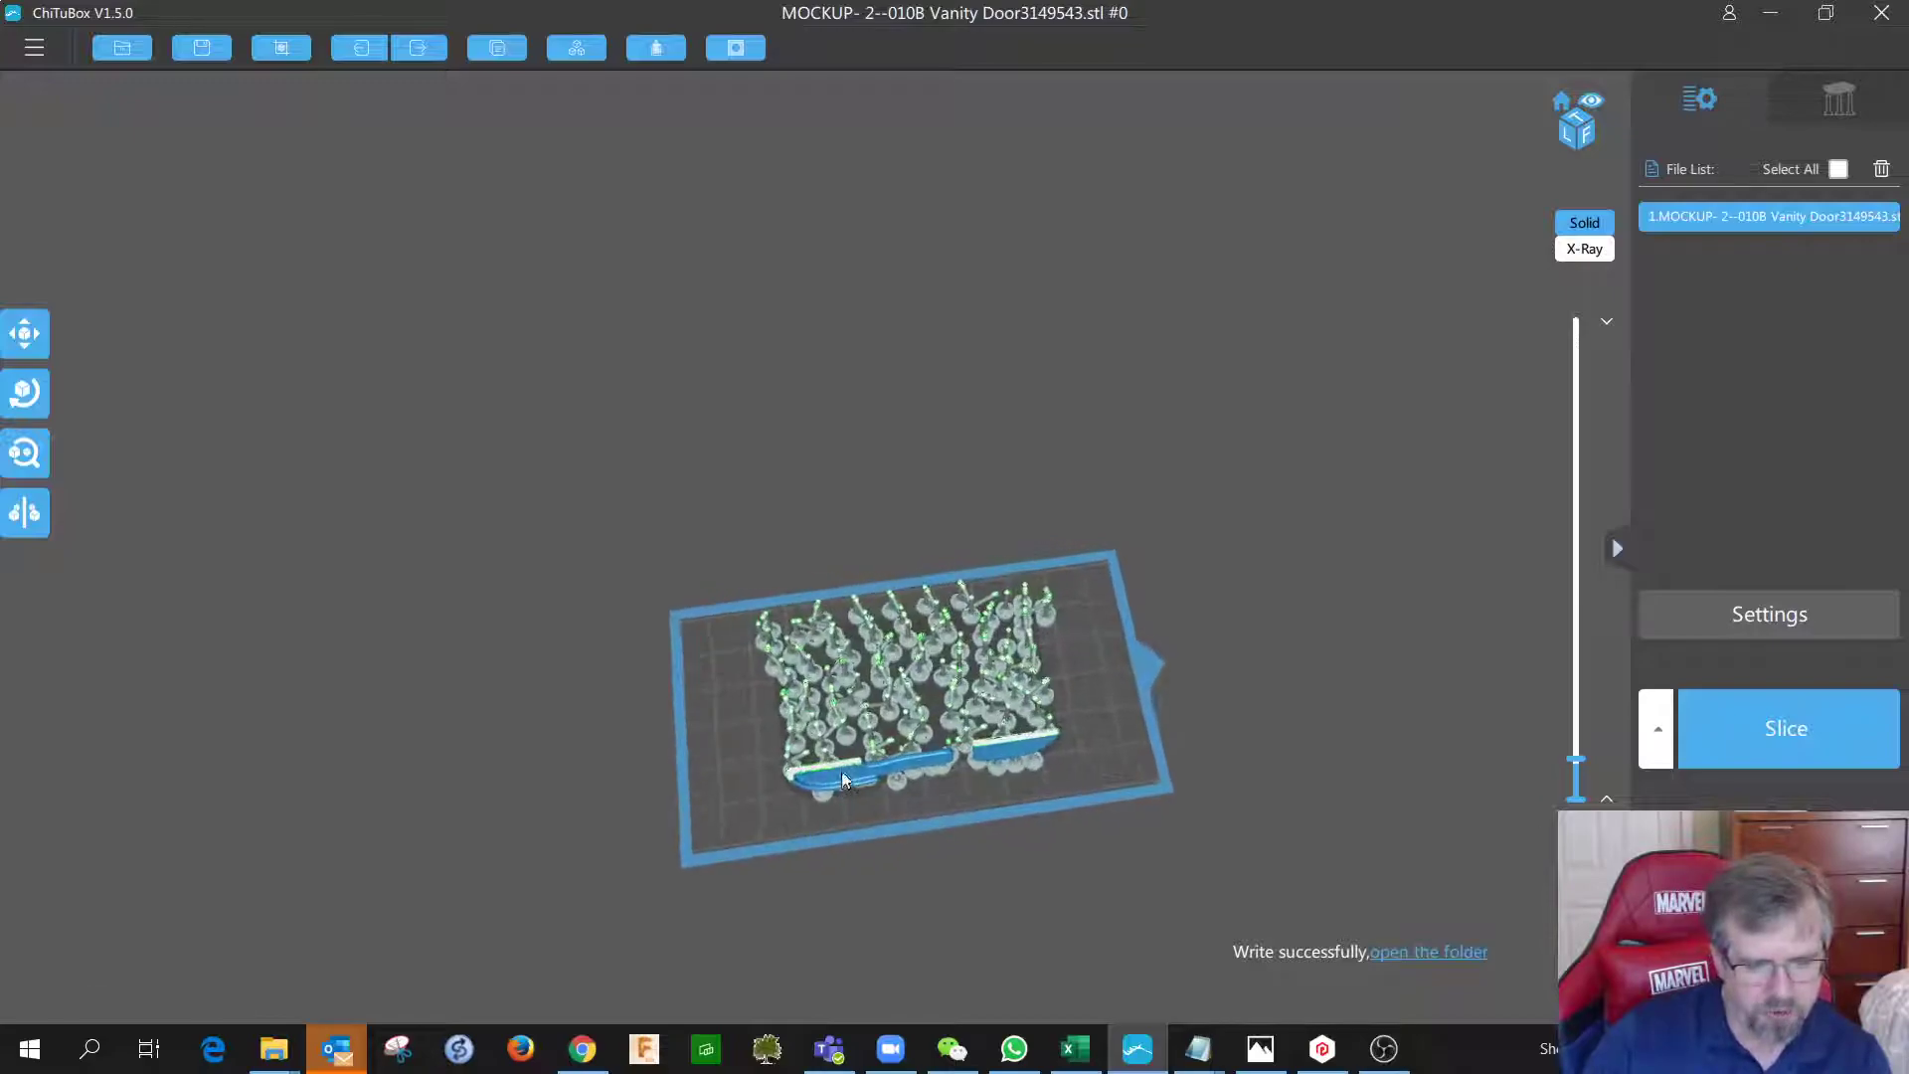
{"action": "scroll", "coordinate": [1000, 527], "scroll_direction": "up", "scroll_amount": 10}
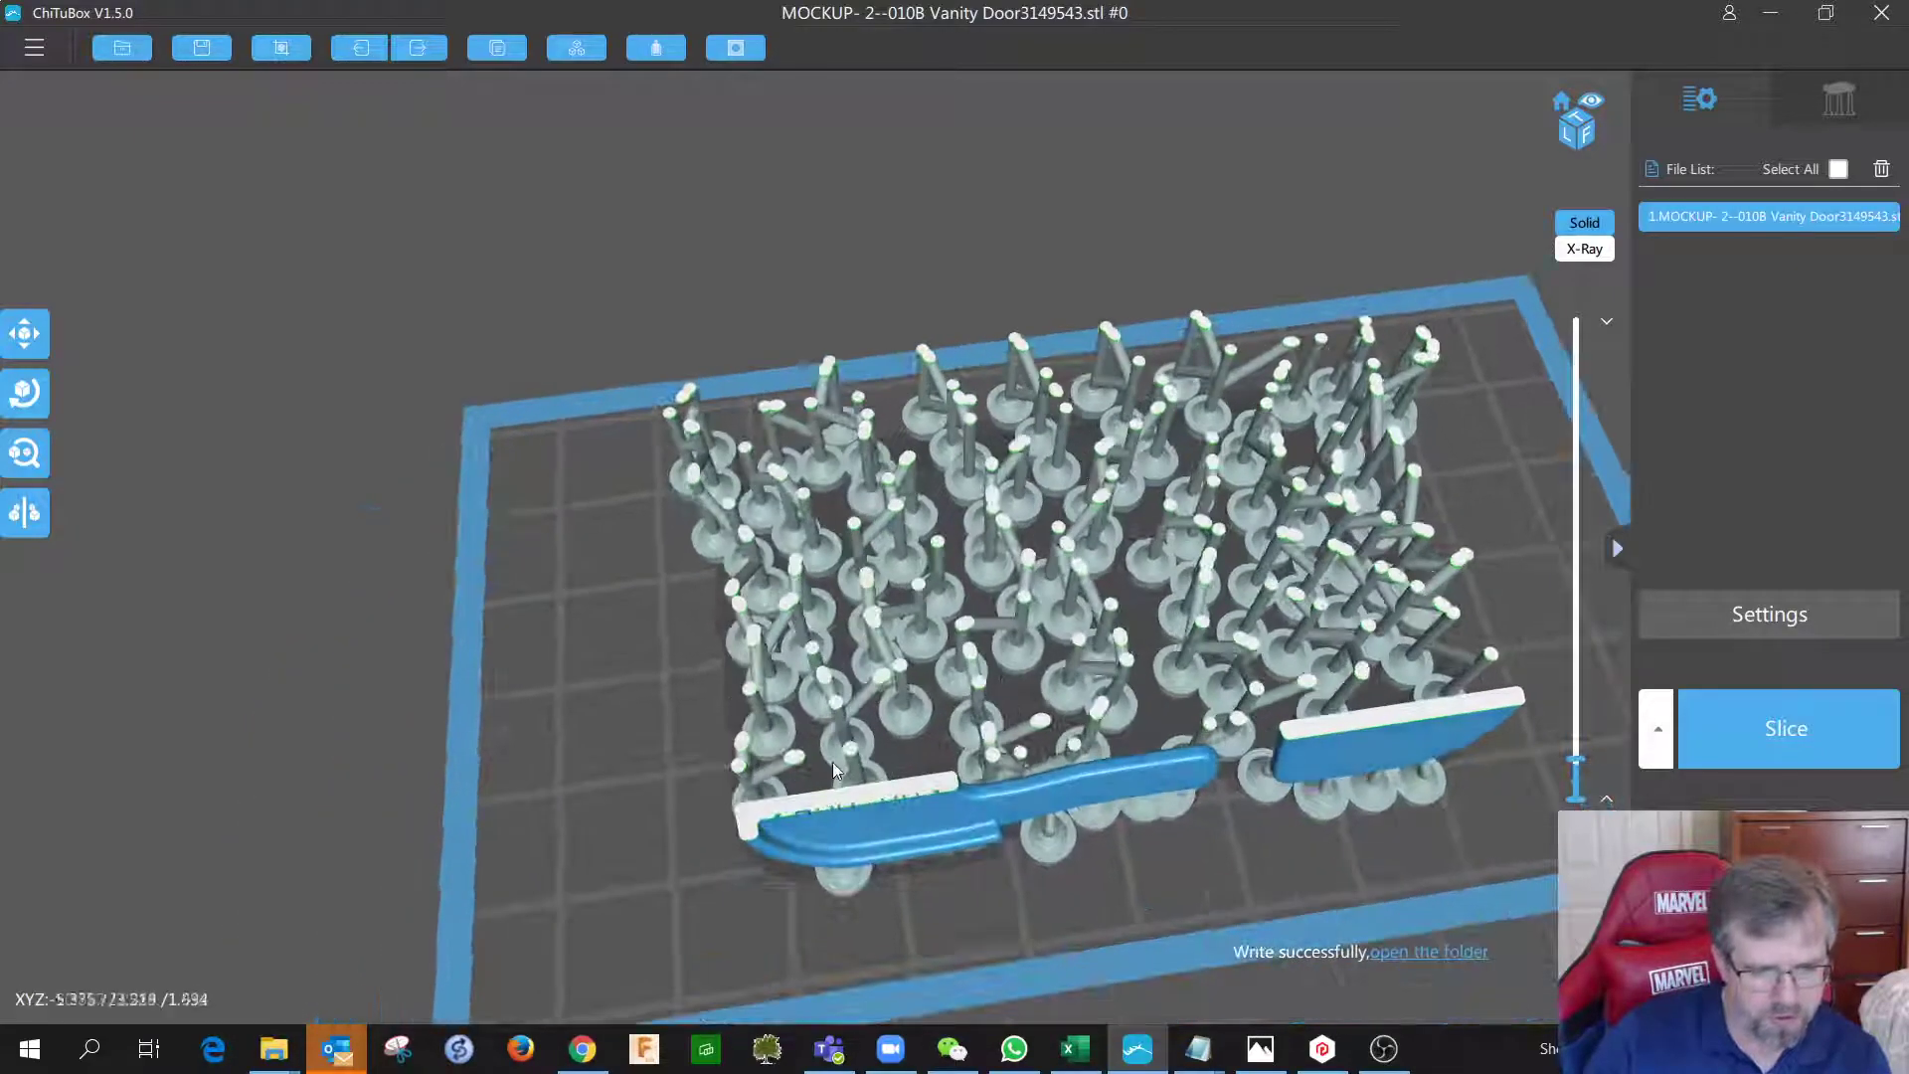
{"action": "scroll", "coordinate": [1002, 524], "scroll_direction": "up", "scroll_amount": 10}
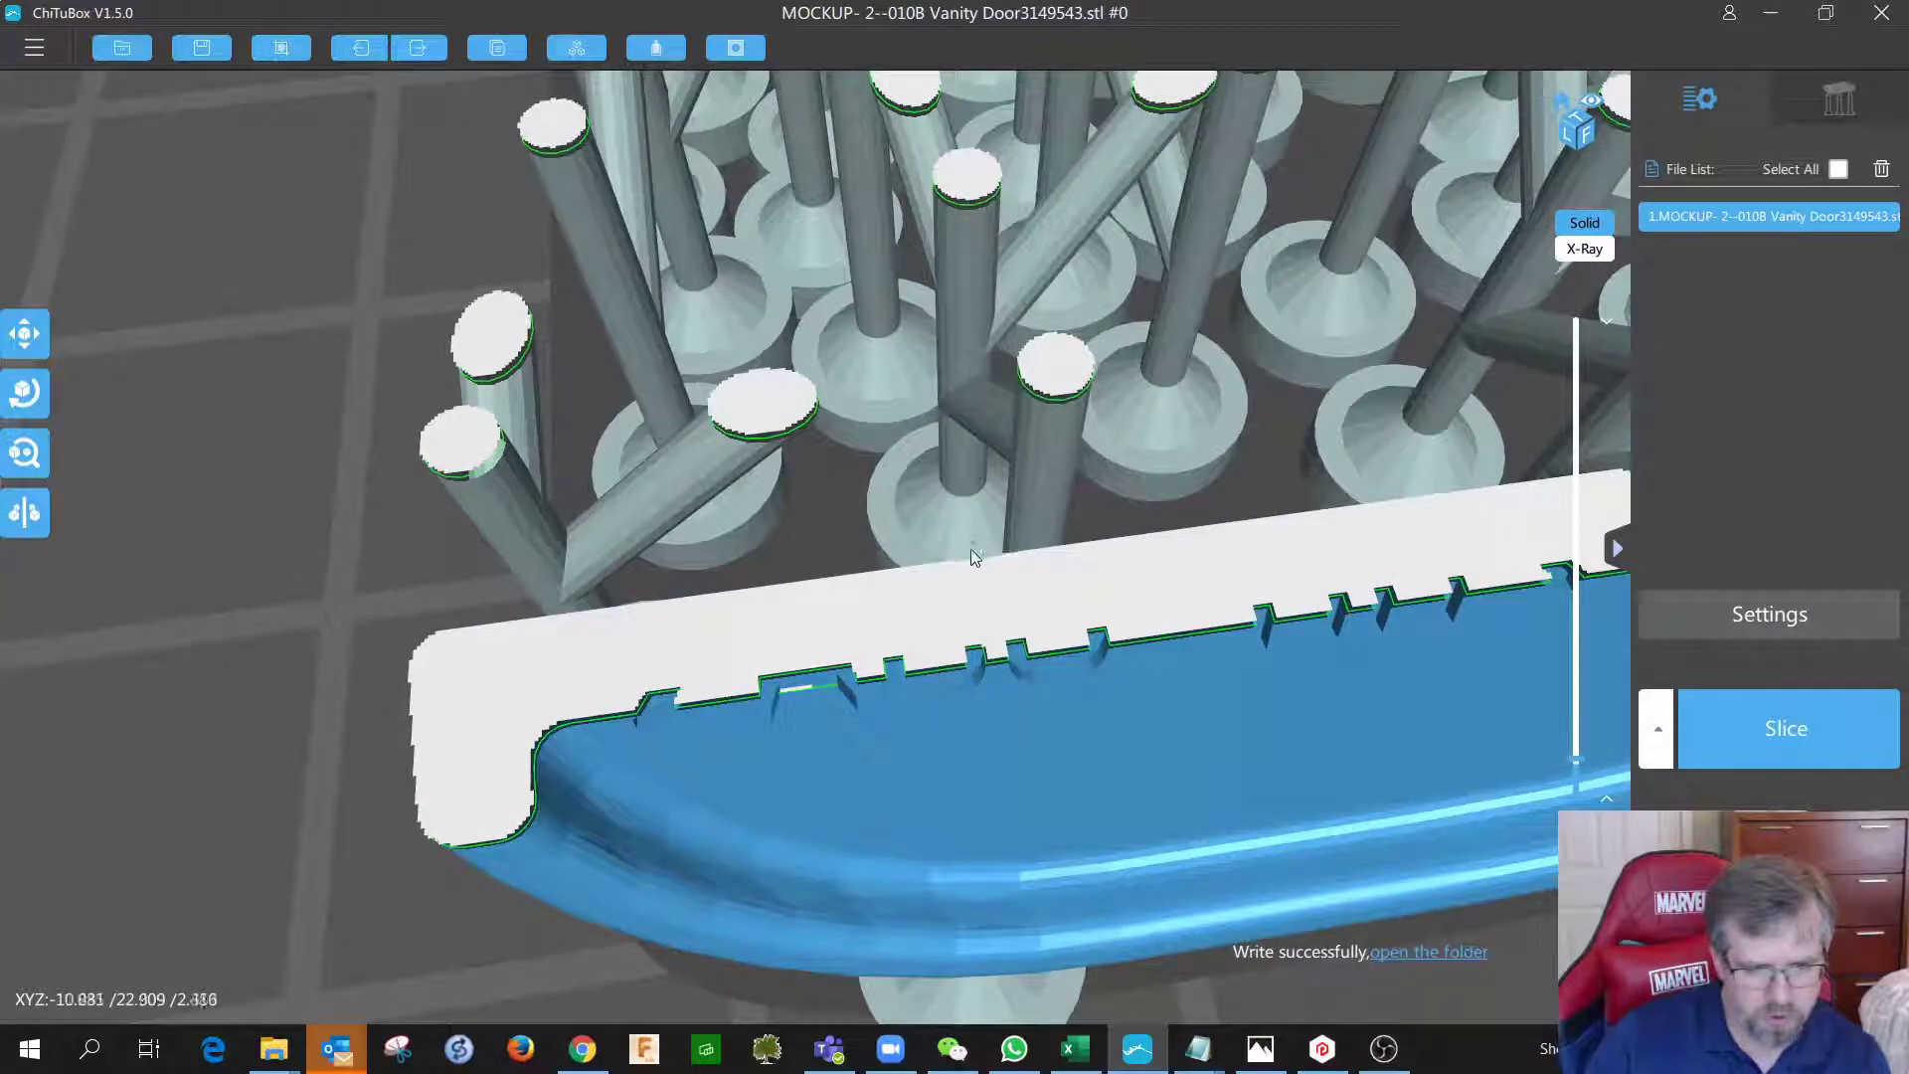
{"action": "scroll", "coordinate": [970, 550], "scroll_direction": "up", "scroll_amount": 2}
{"action": "middle_click_drag", "start_coordinate": [899, 597], "coordinate": [969, 419]}
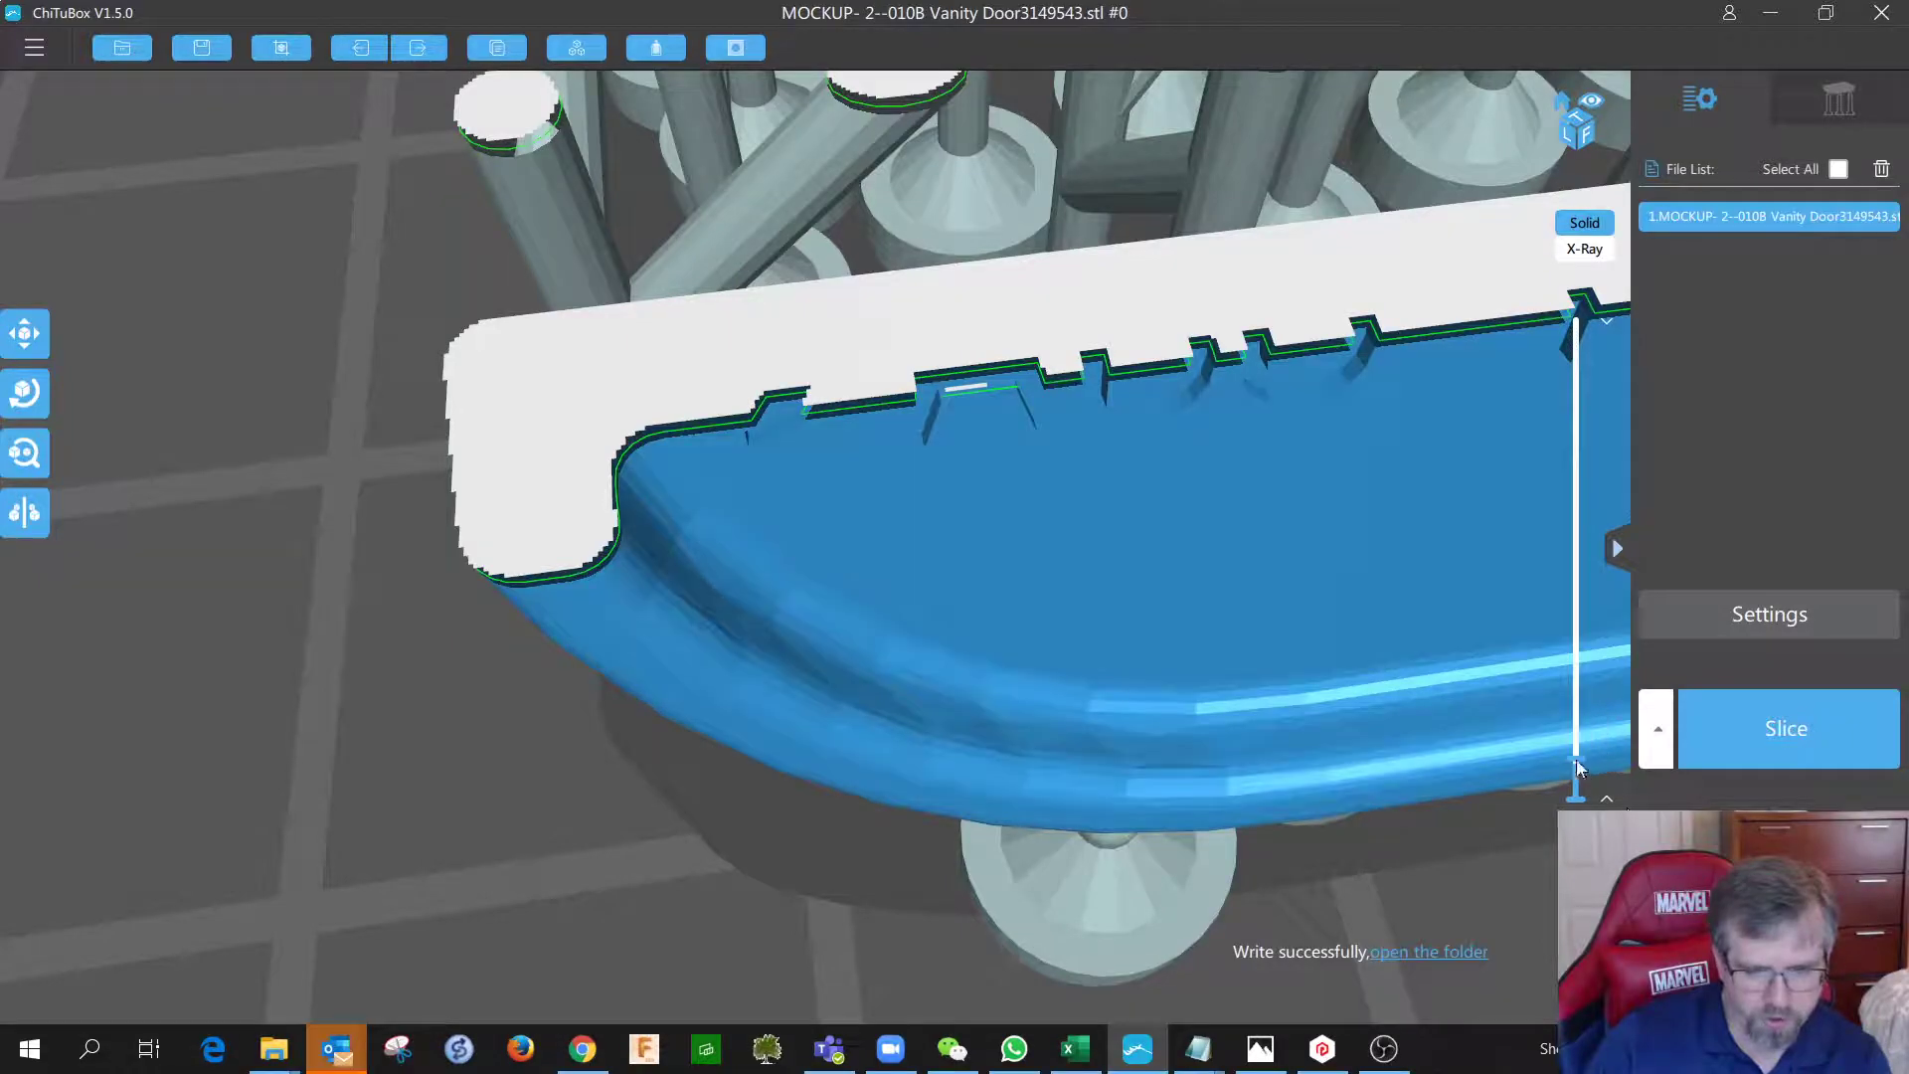
Lower the layer clip to 247 and advance it to 253, checking where the island starts on the lettered edge.
{"action": "left_click_drag", "start_coordinate": [1578, 760], "coordinate": [1577, 761]}
{"action": "key", "text": "Up"}
{"action": "key", "text": "Up"}
{"action": "key", "text": "Up"}
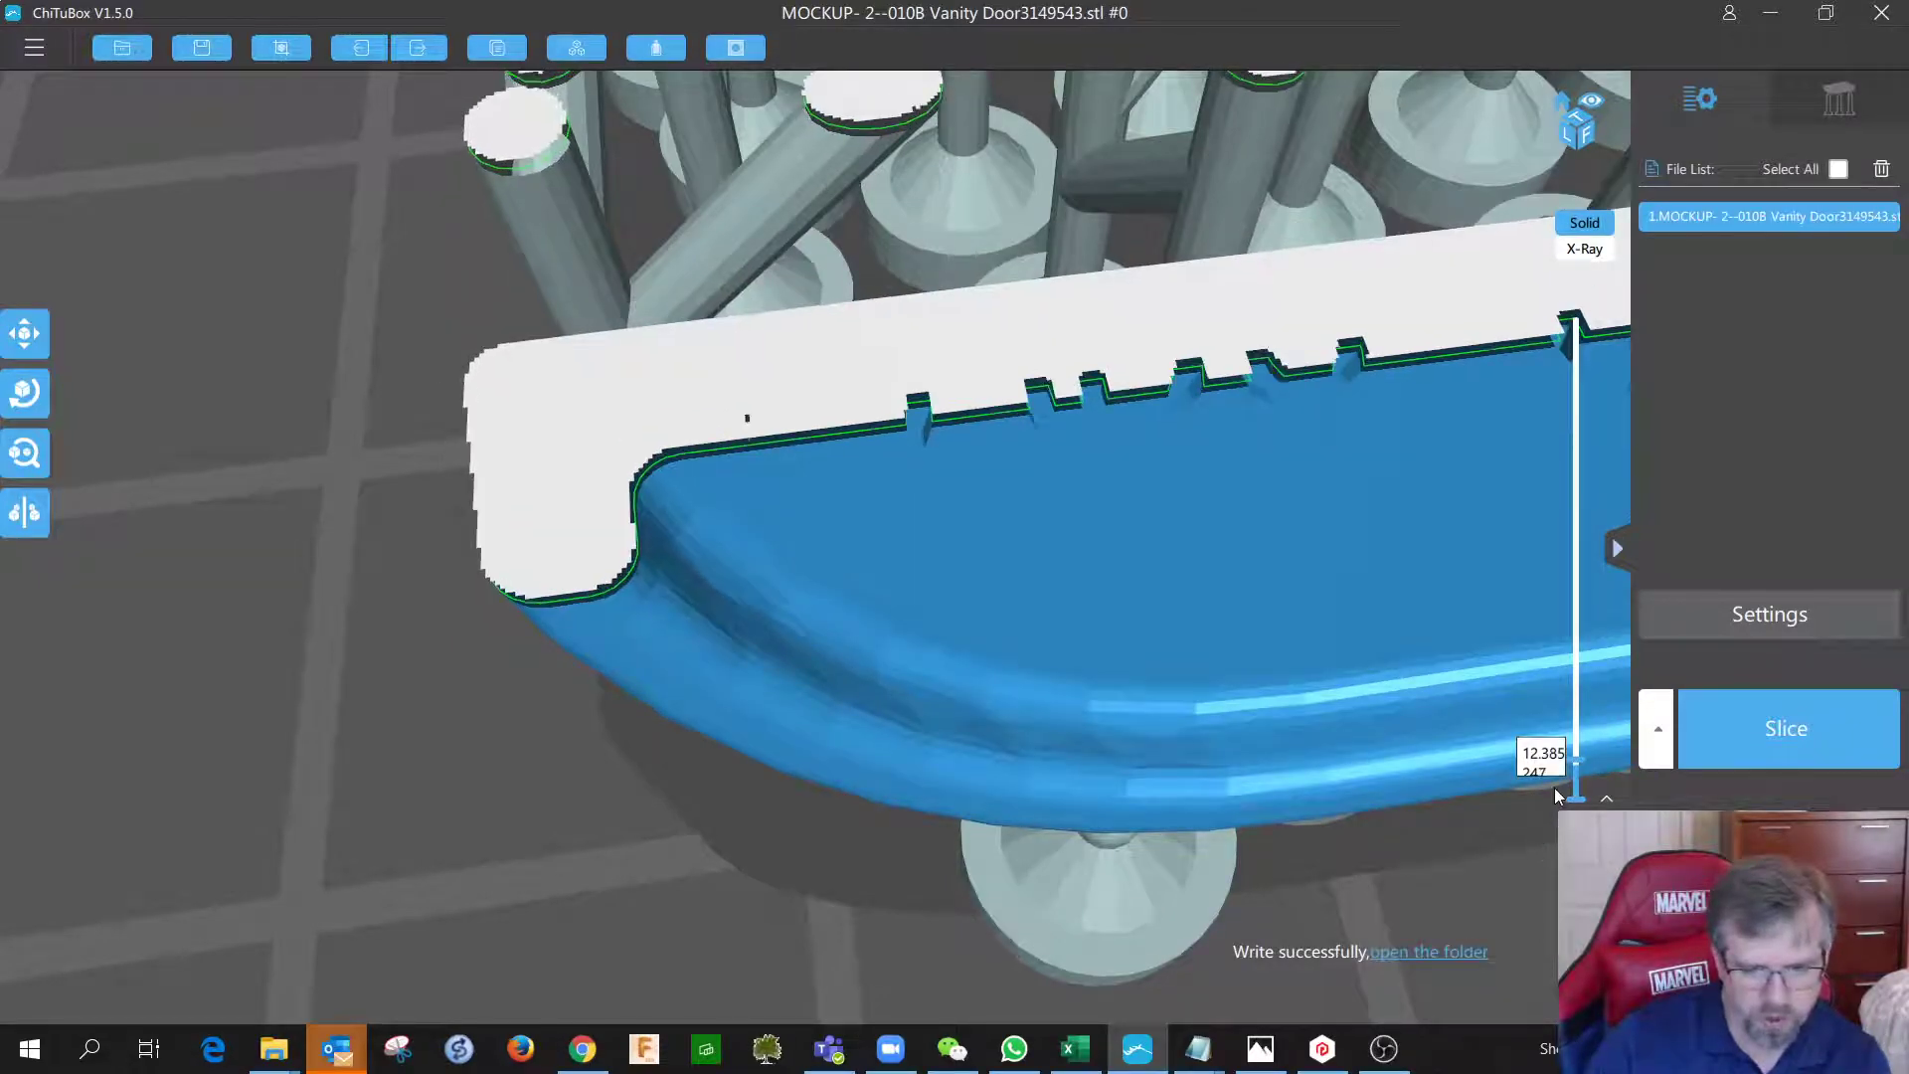
{"action": "key", "text": "Up"}
{"action": "key", "text": "Up"}
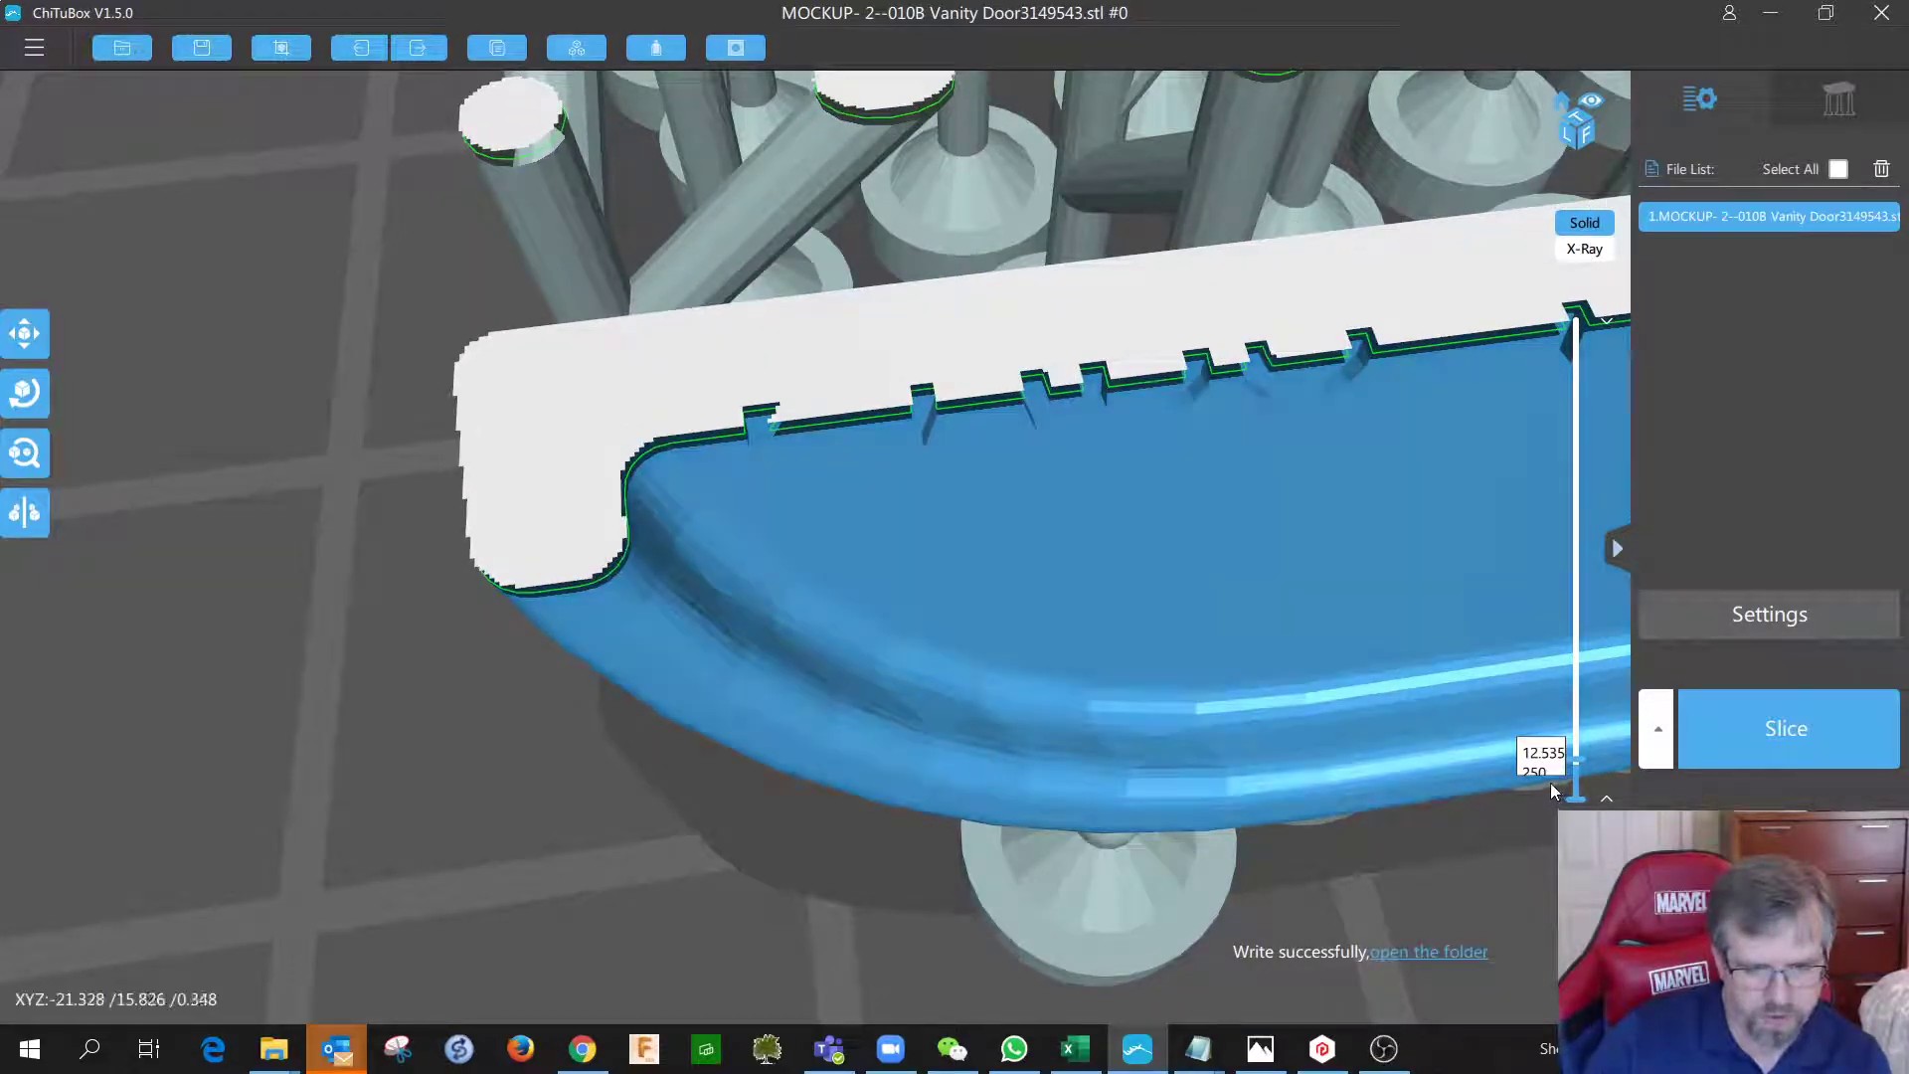
{"action": "key", "text": "Up"}
{"action": "key", "text": "Up"}
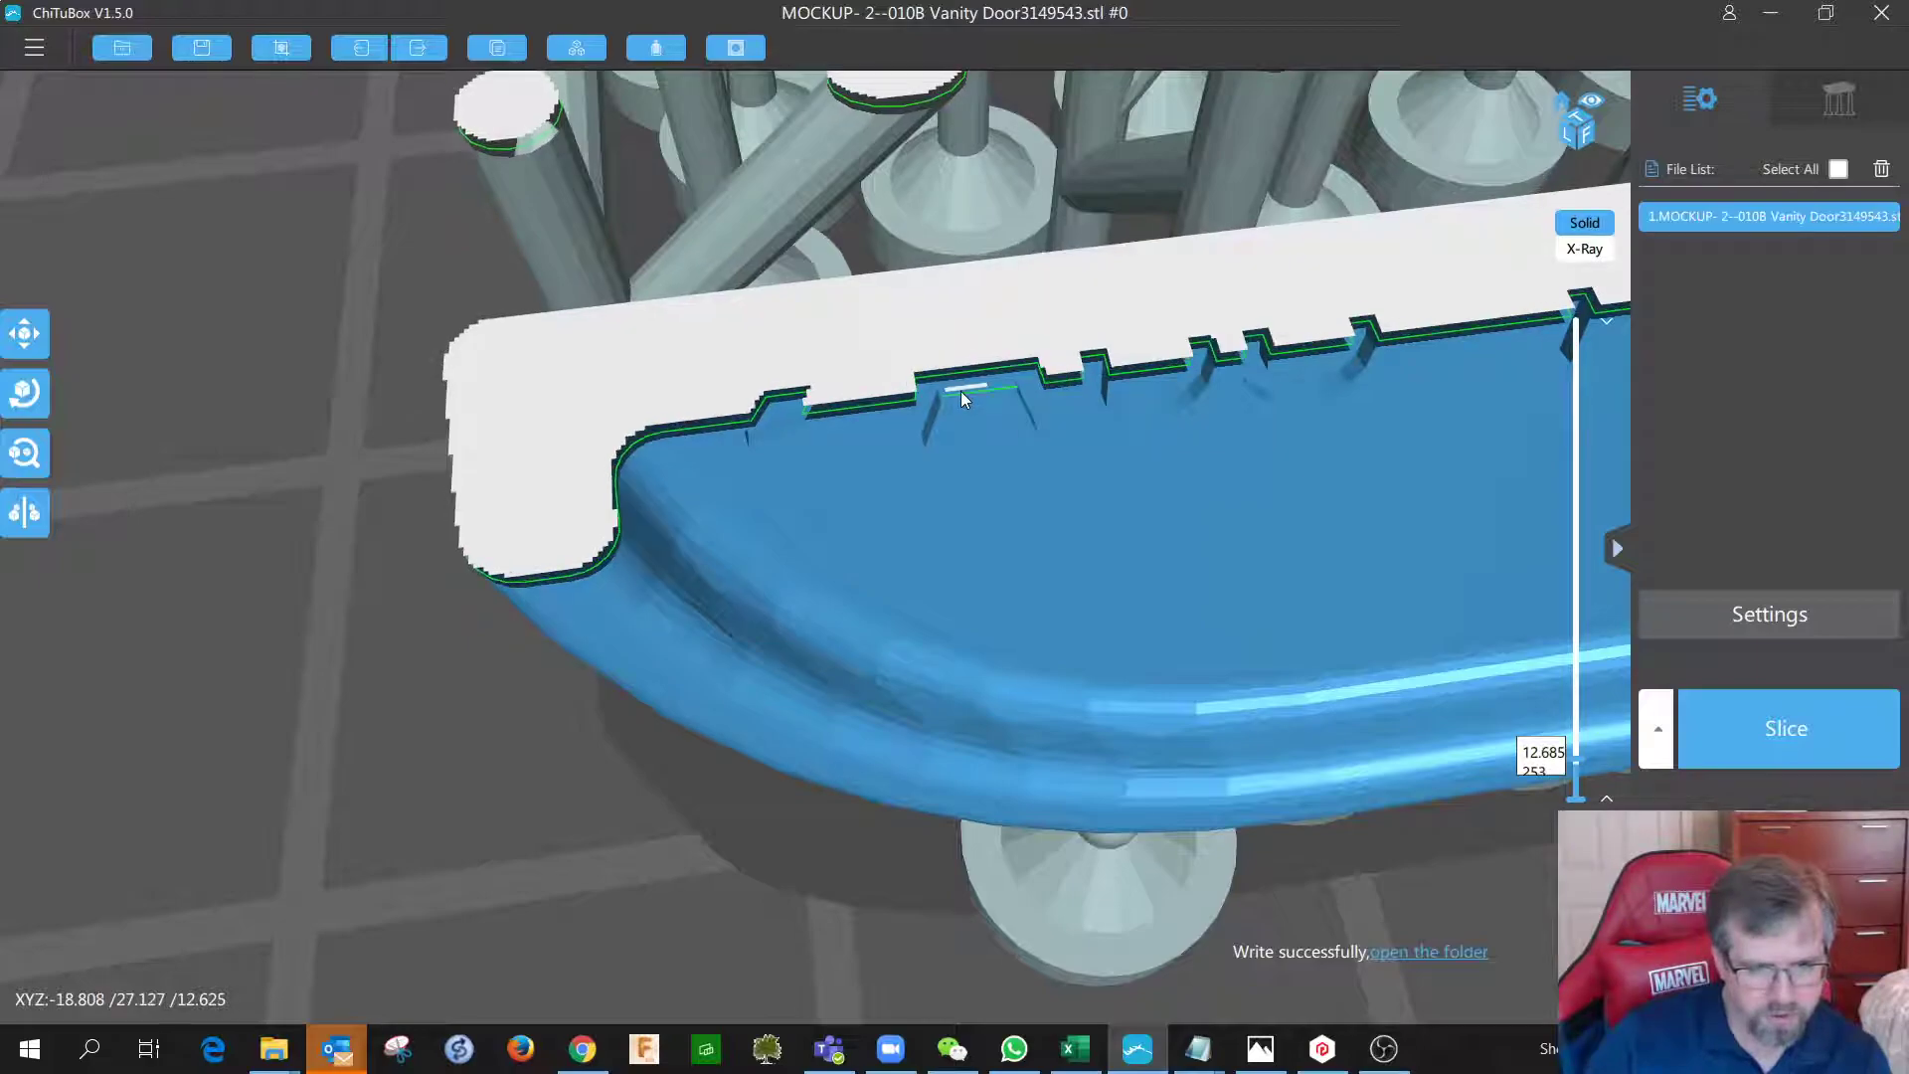
Examine the island on the lettered edge at layer 253 from a low, close angle.
{"action": "right_click_drag", "start_coordinate": [955, 410], "coordinate": [955, 398]}
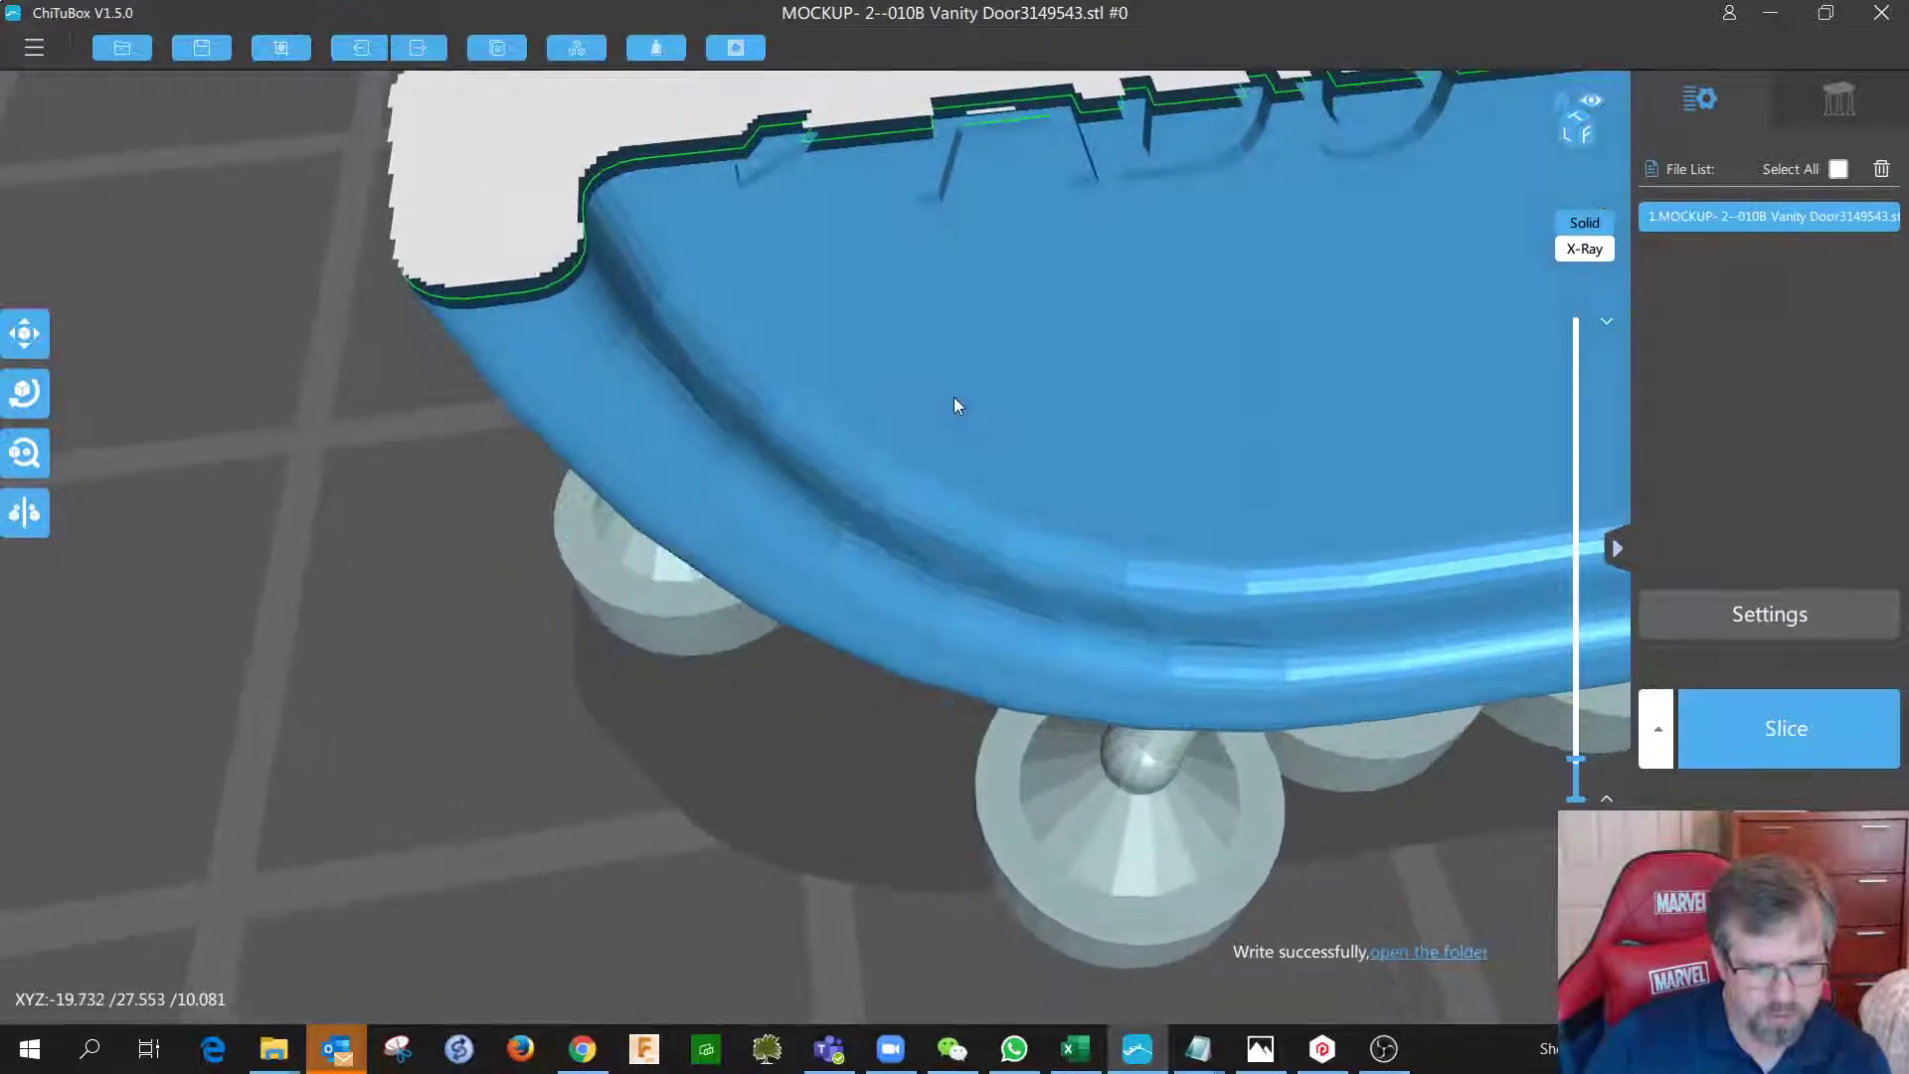
{"action": "right_click_drag", "start_coordinate": [975, 171], "coordinate": [982, 472]}
{"action": "scroll", "coordinate": [981, 469], "scroll_direction": "up", "scroll_amount": 3}
{"action": "scroll", "coordinate": [1158, 464], "scroll_direction": "down", "scroll_amount": 1}
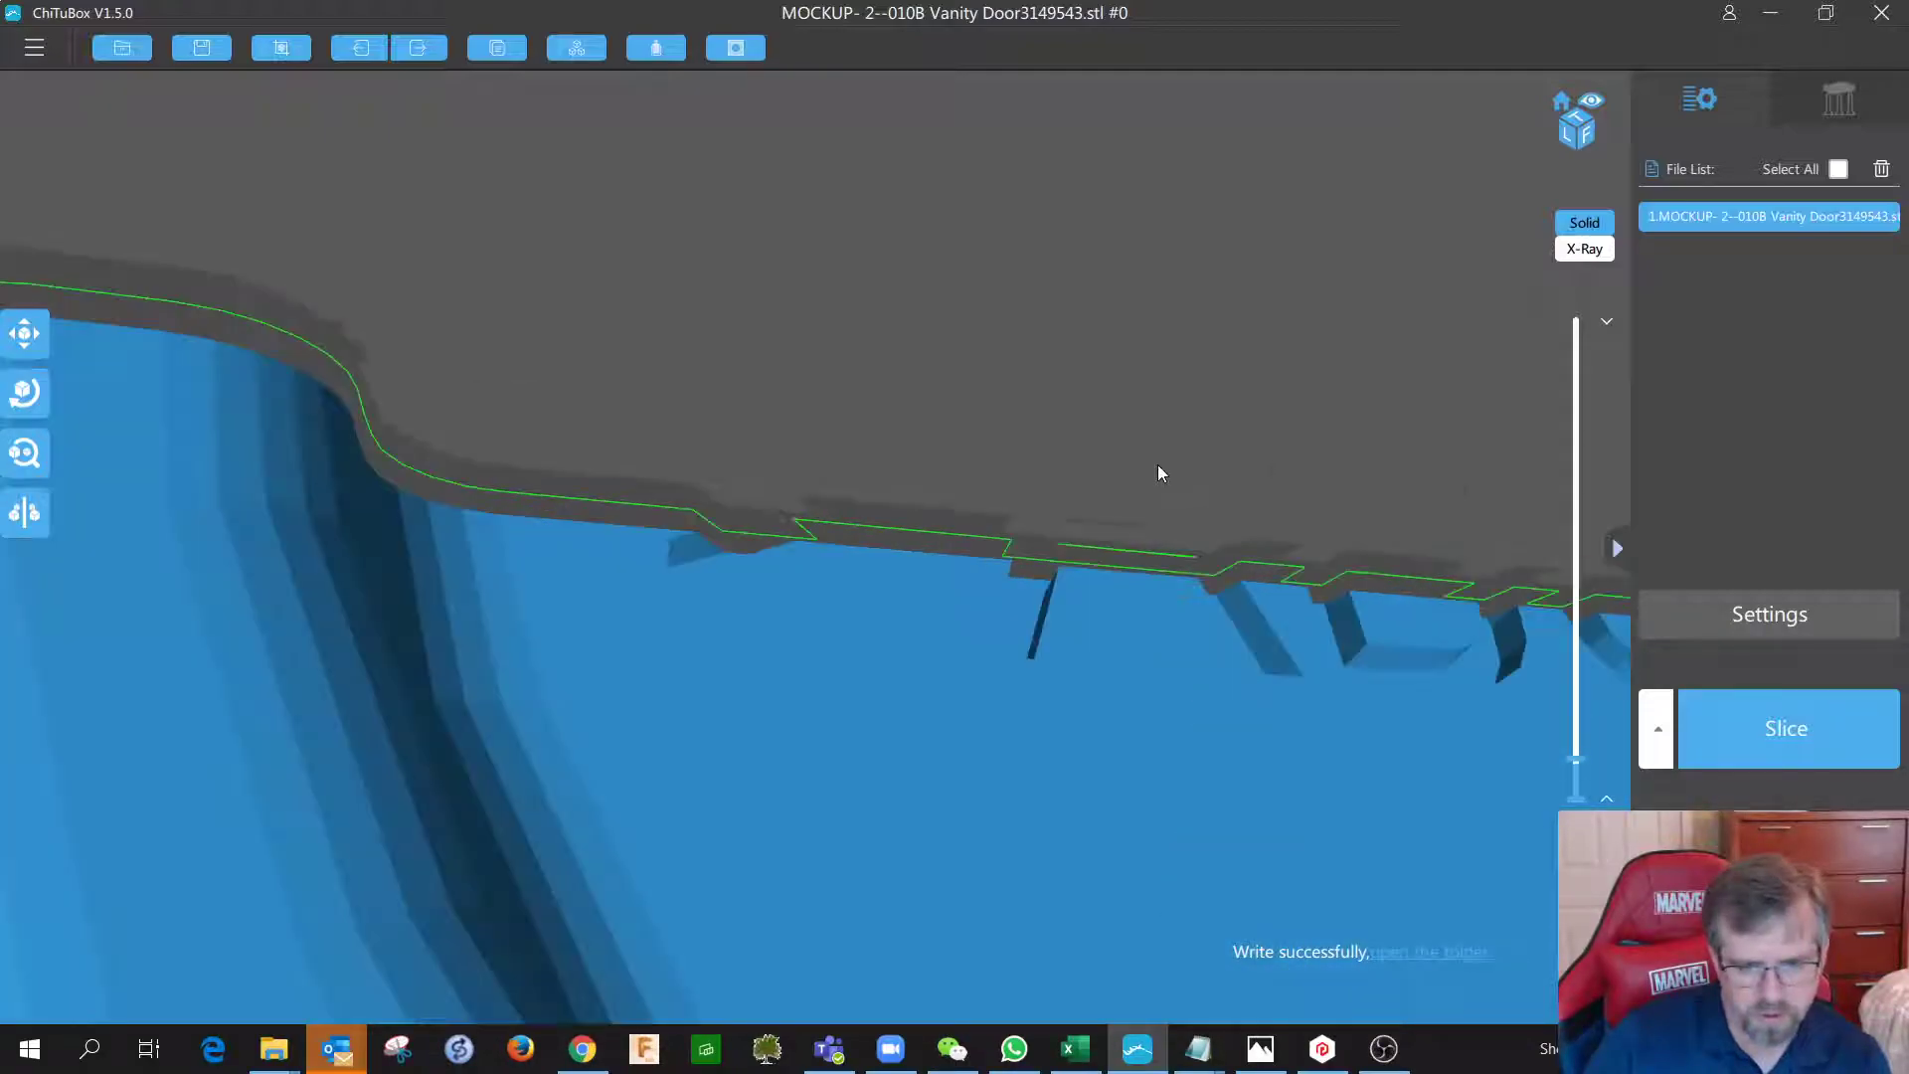
{"action": "key", "text": "Up"}
{"action": "key", "text": "Down"}
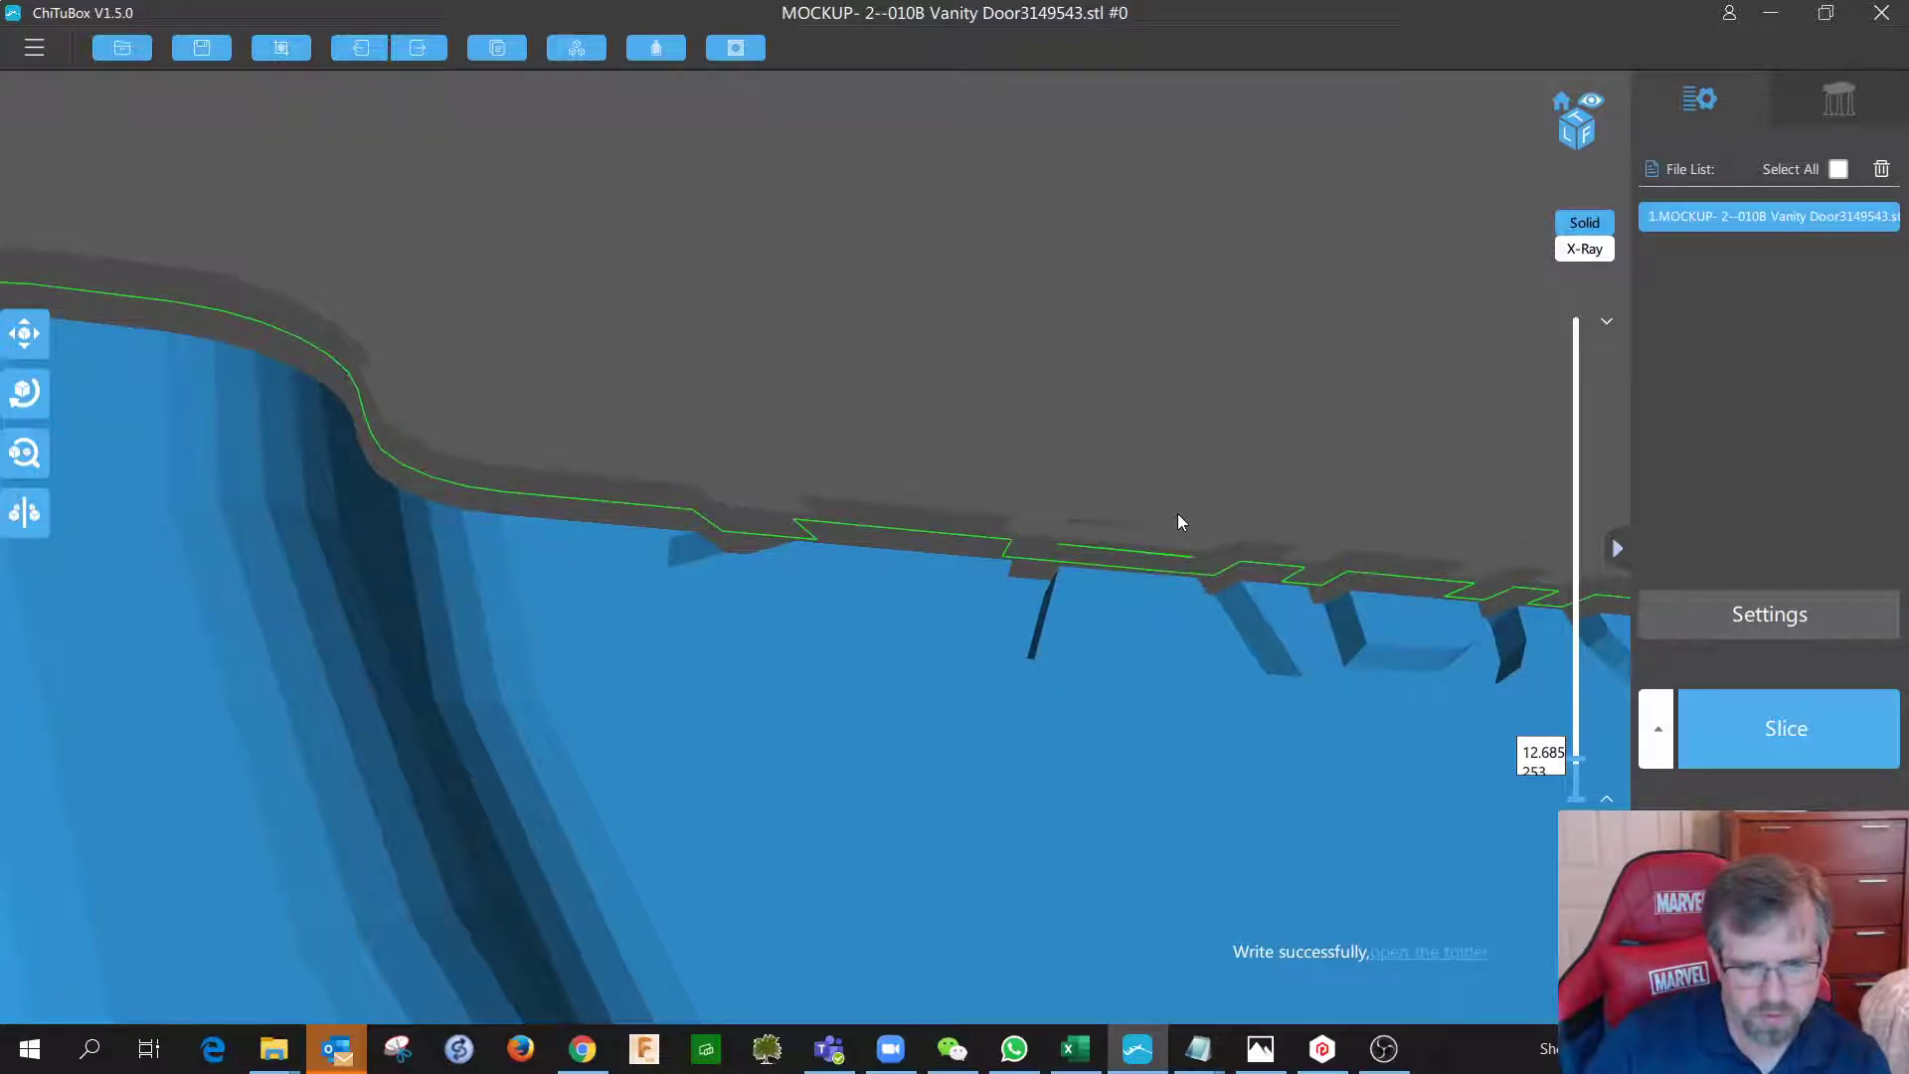
Open support editing and raise the layer clip from 246 to 252 at the lettered edge.
{"action": "left_click", "coordinate": [1822, 105]}
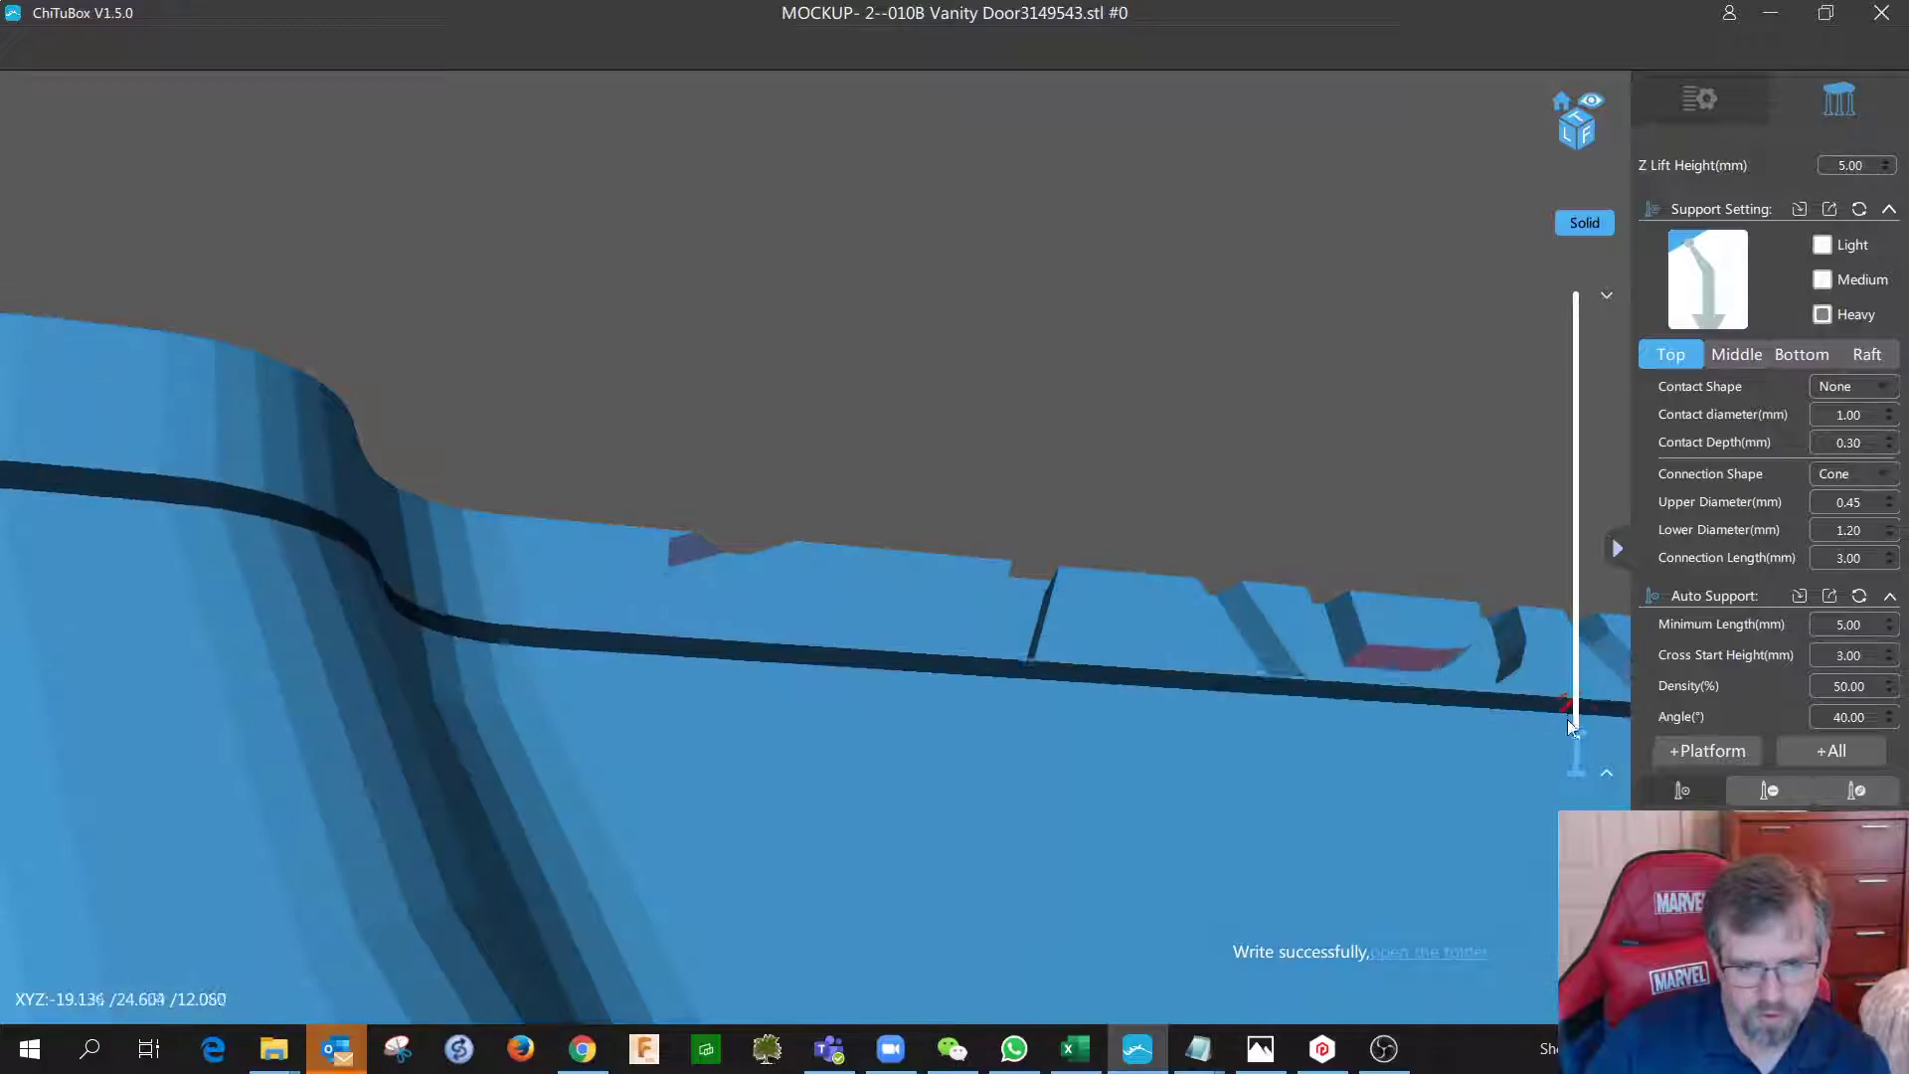
{"action": "left_click", "coordinate": [1576, 736]}
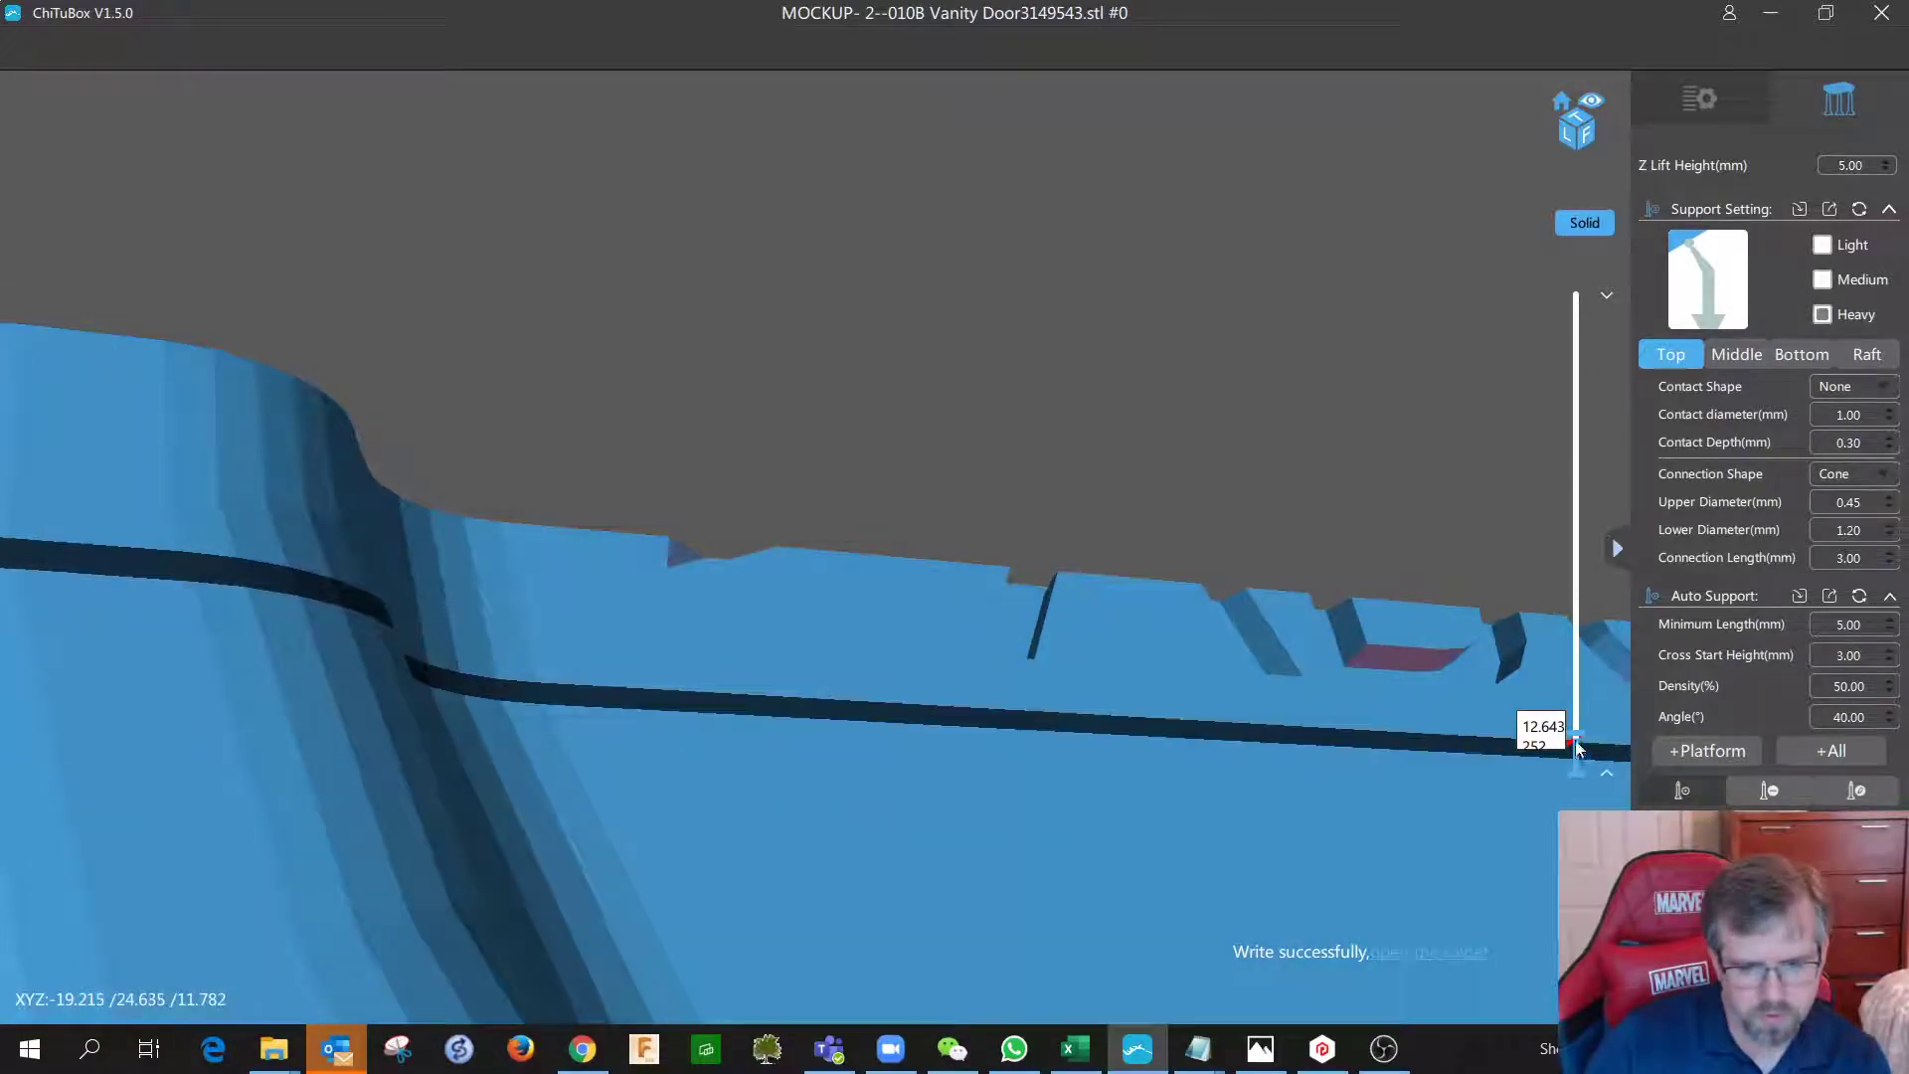
{"action": "left_click_drag", "start_coordinate": [1577, 736], "coordinate": [1582, 735]}
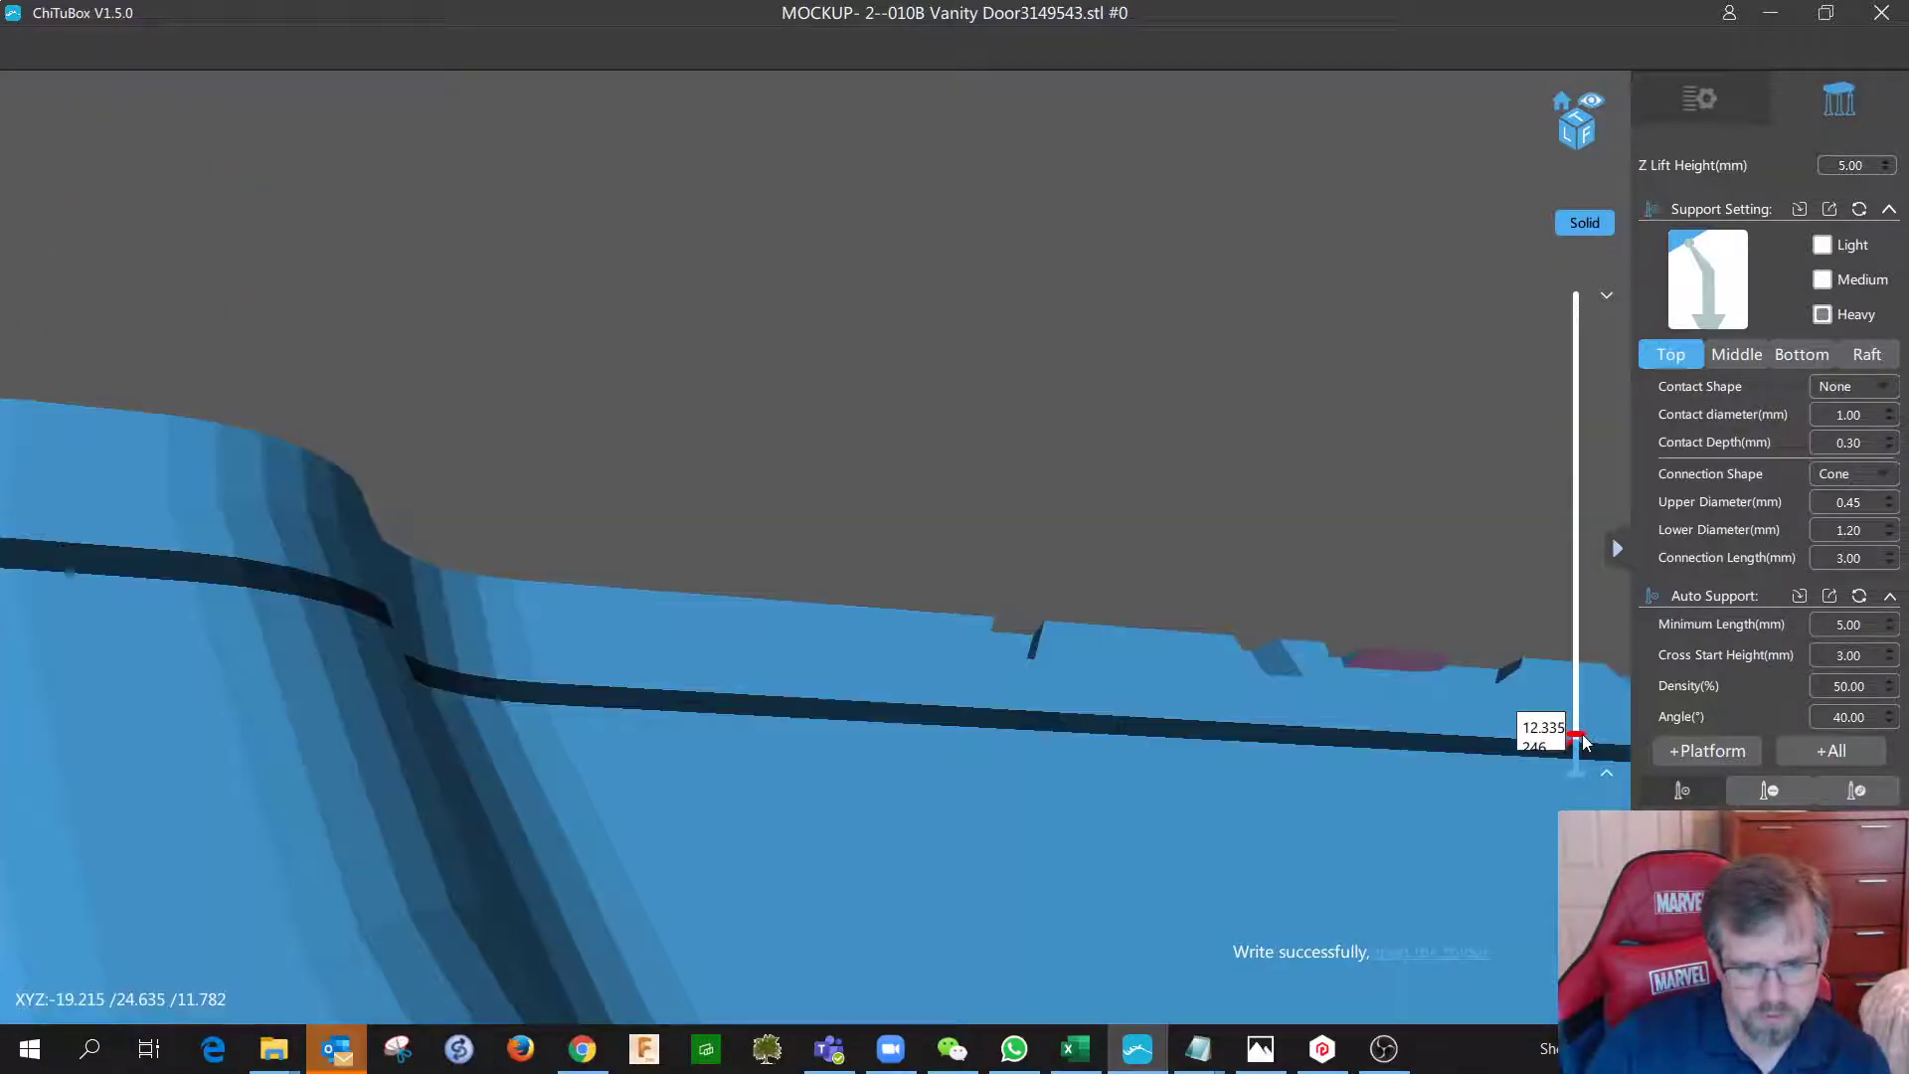
{"action": "key", "text": "Up"}
{"action": "key", "text": "Up"}
{"action": "key", "text": "Up"}
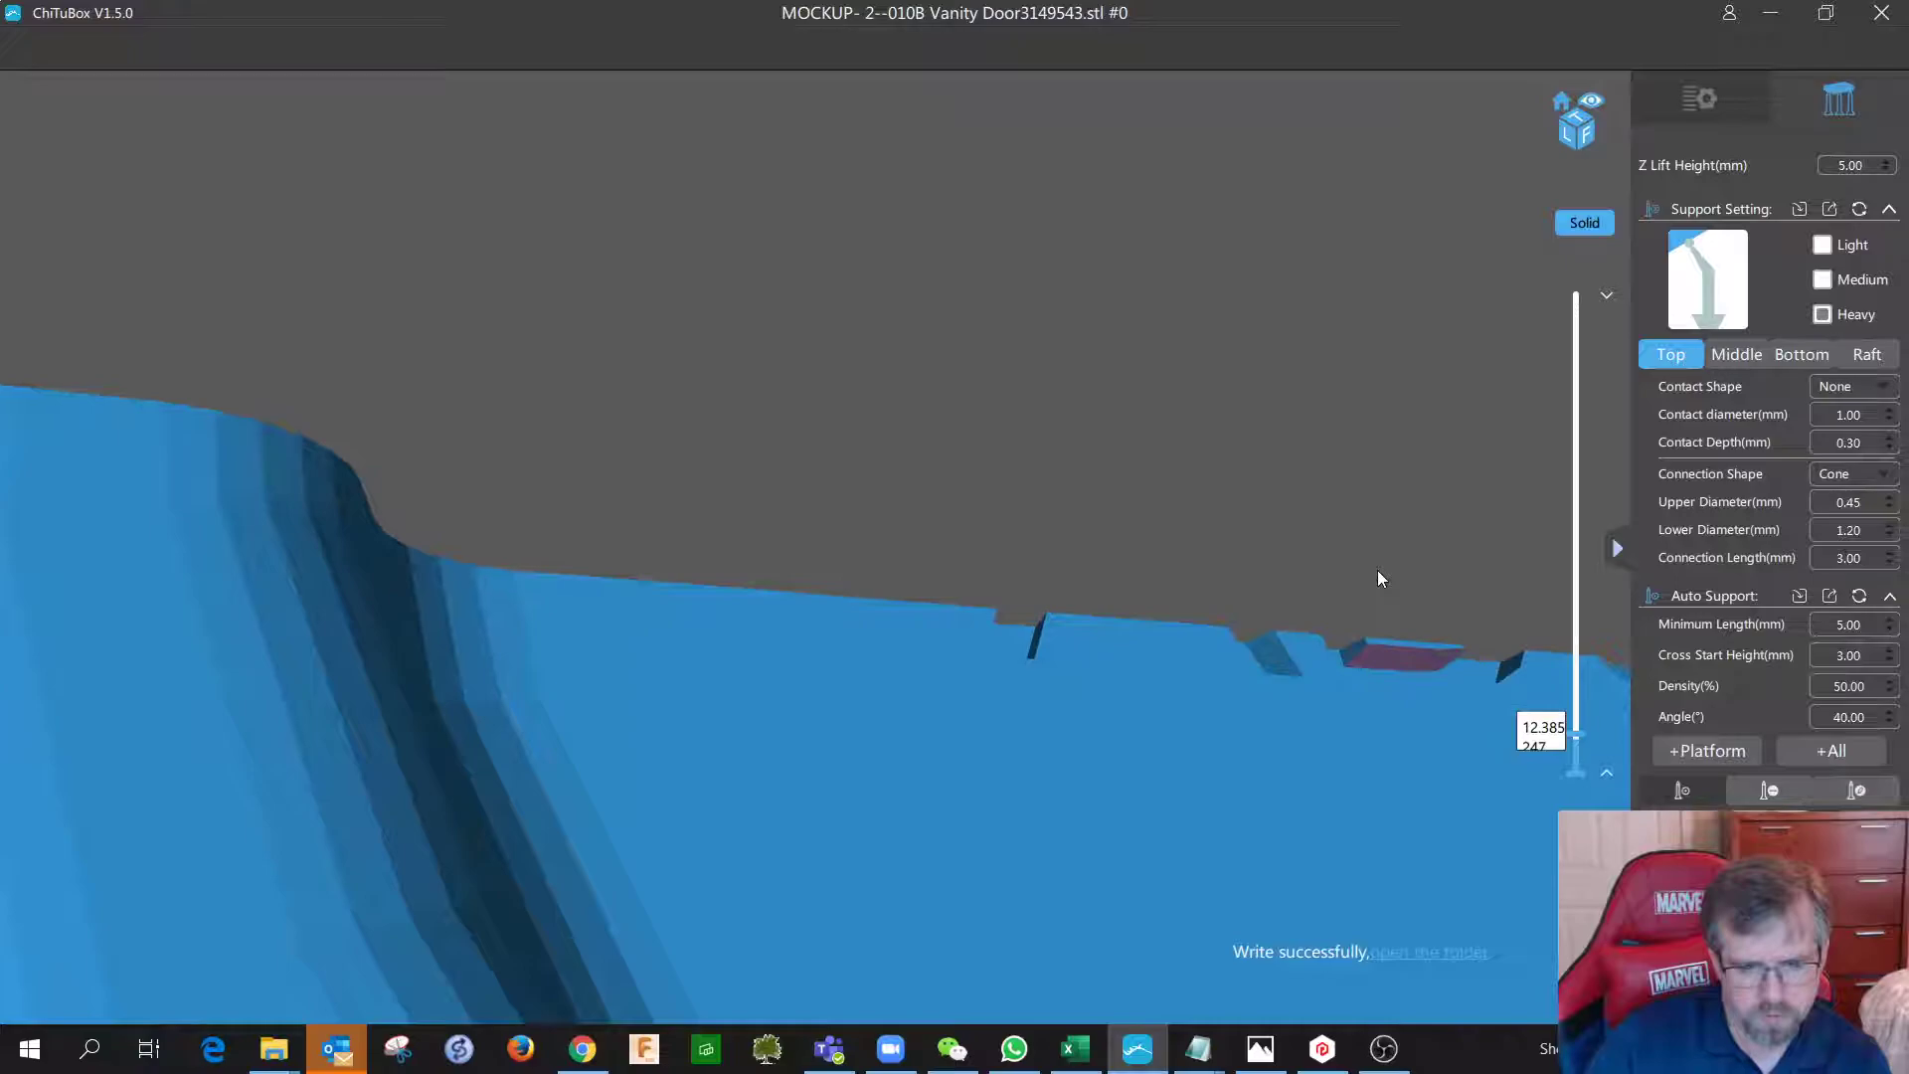
{"action": "key", "text": "Up"}
{"action": "key", "text": "Up"}
{"action": "key", "text": "Up"}
{"action": "key", "text": "Up"}
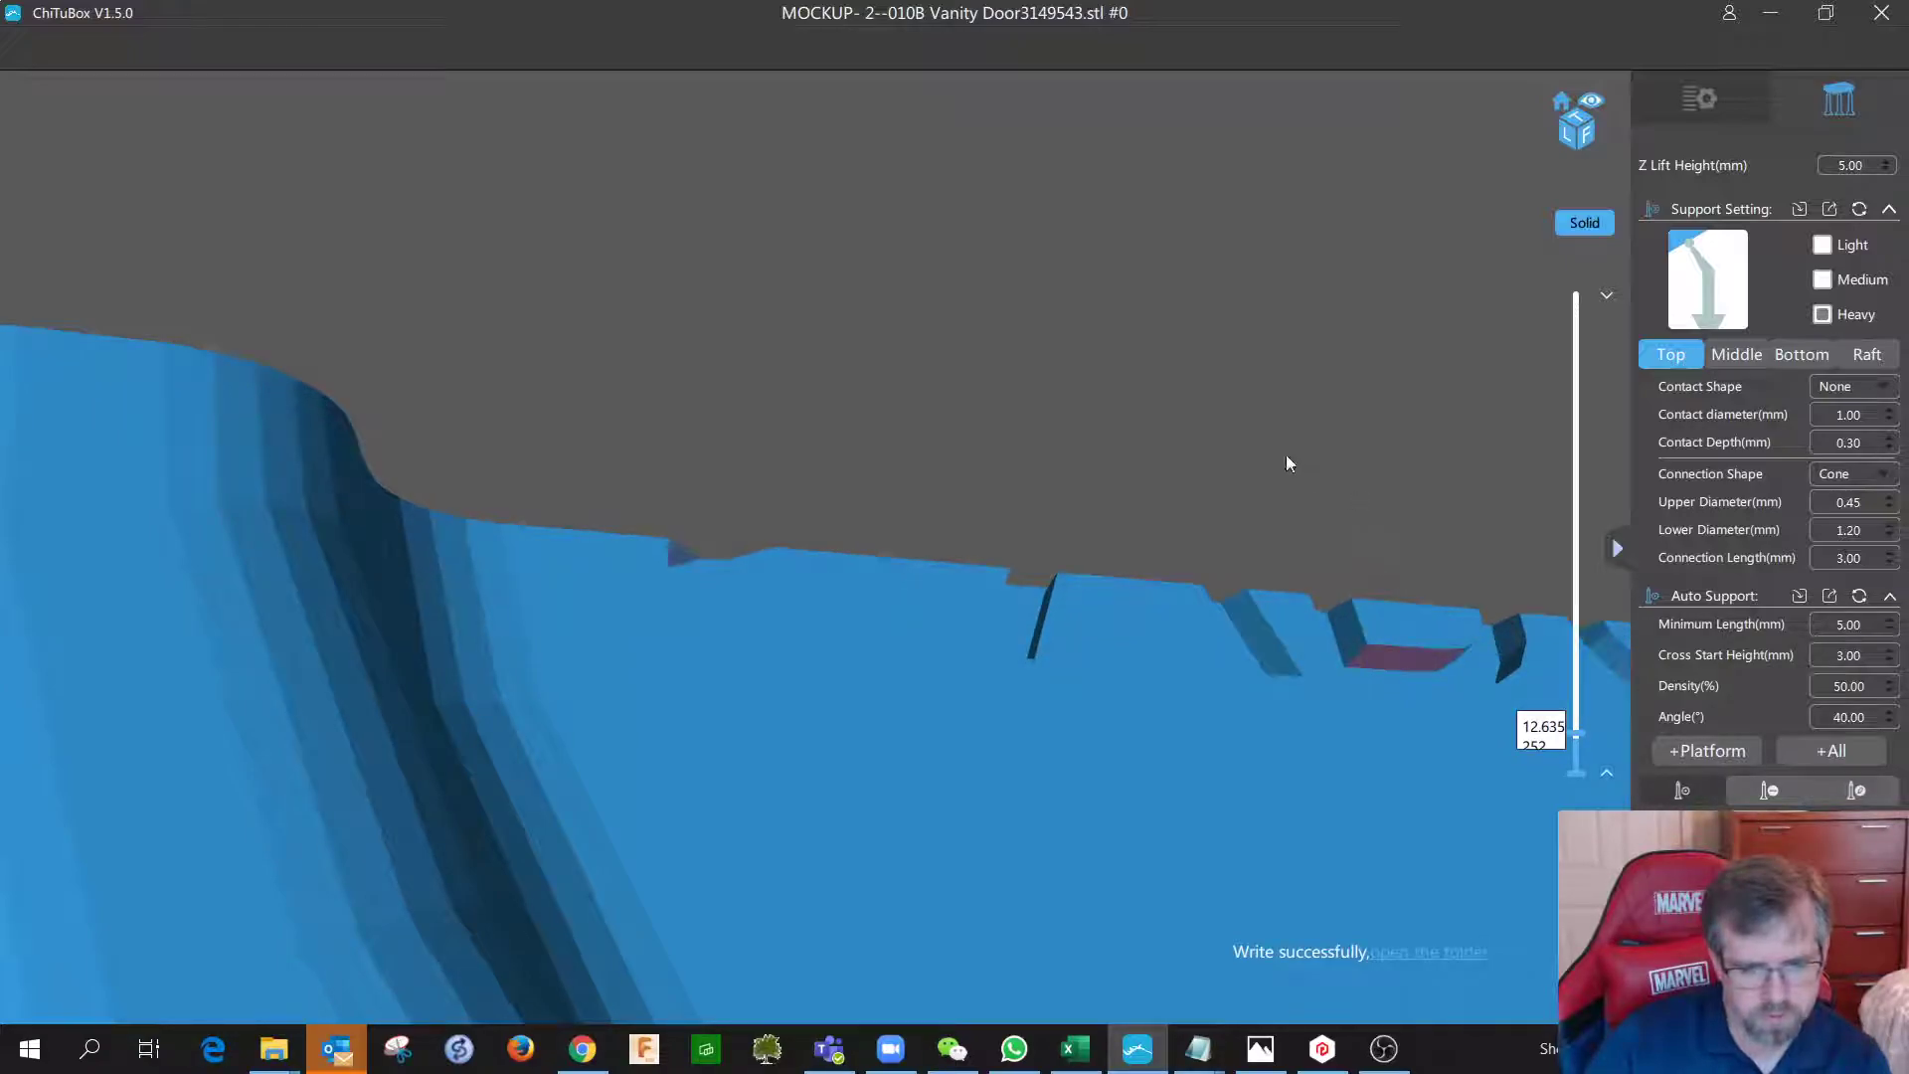
Inspect the letters' undersides along the bottom edge while advancing the layer clip from 252 to beyond 258.
{"action": "scroll", "coordinate": [1172, 419], "scroll_direction": "up", "scroll_amount": 3}
{"action": "scroll", "coordinate": [1165, 402], "scroll_direction": "down", "scroll_amount": 8}
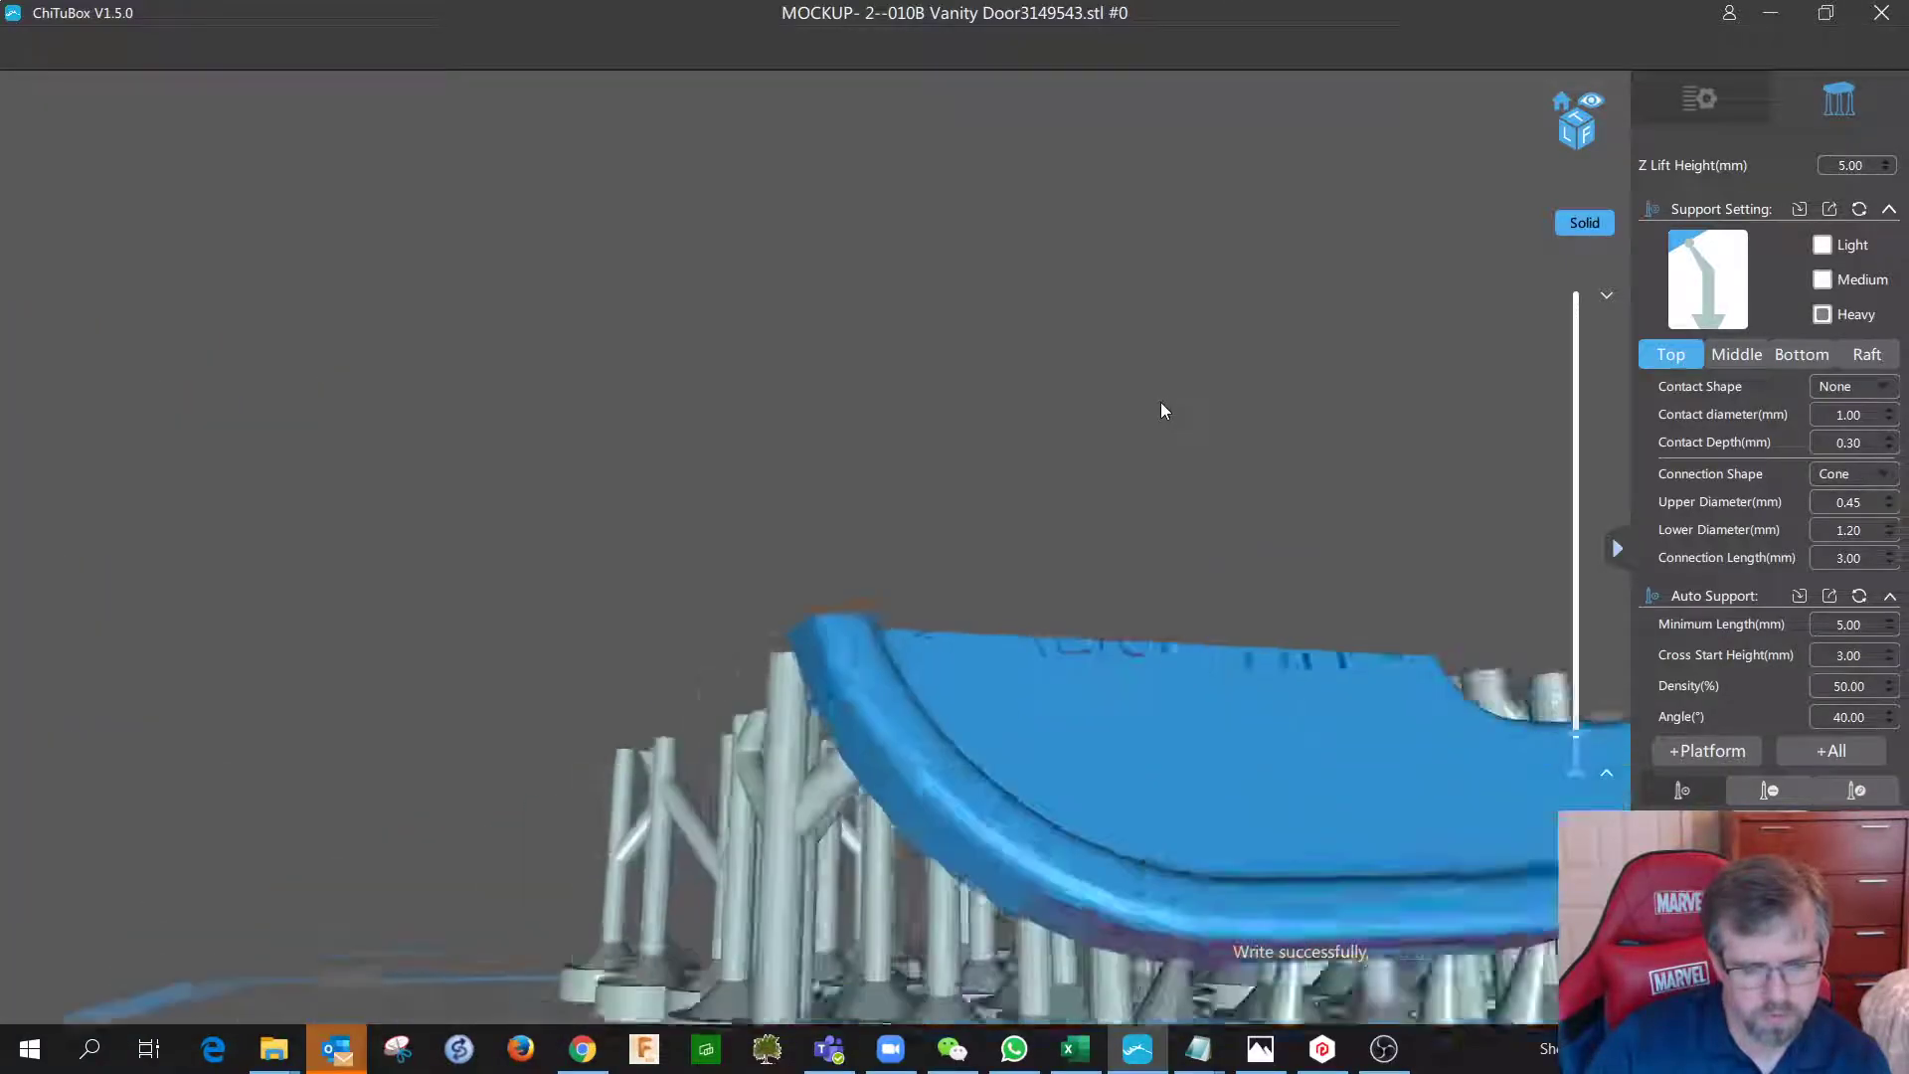
{"action": "right_click_drag", "start_coordinate": [1178, 426], "coordinate": [1161, 442]}
{"action": "scroll", "coordinate": [1022, 564], "scroll_direction": "up", "scroll_amount": 5}
{"action": "scroll", "coordinate": [1060, 582], "scroll_direction": "down", "scroll_amount": 3}
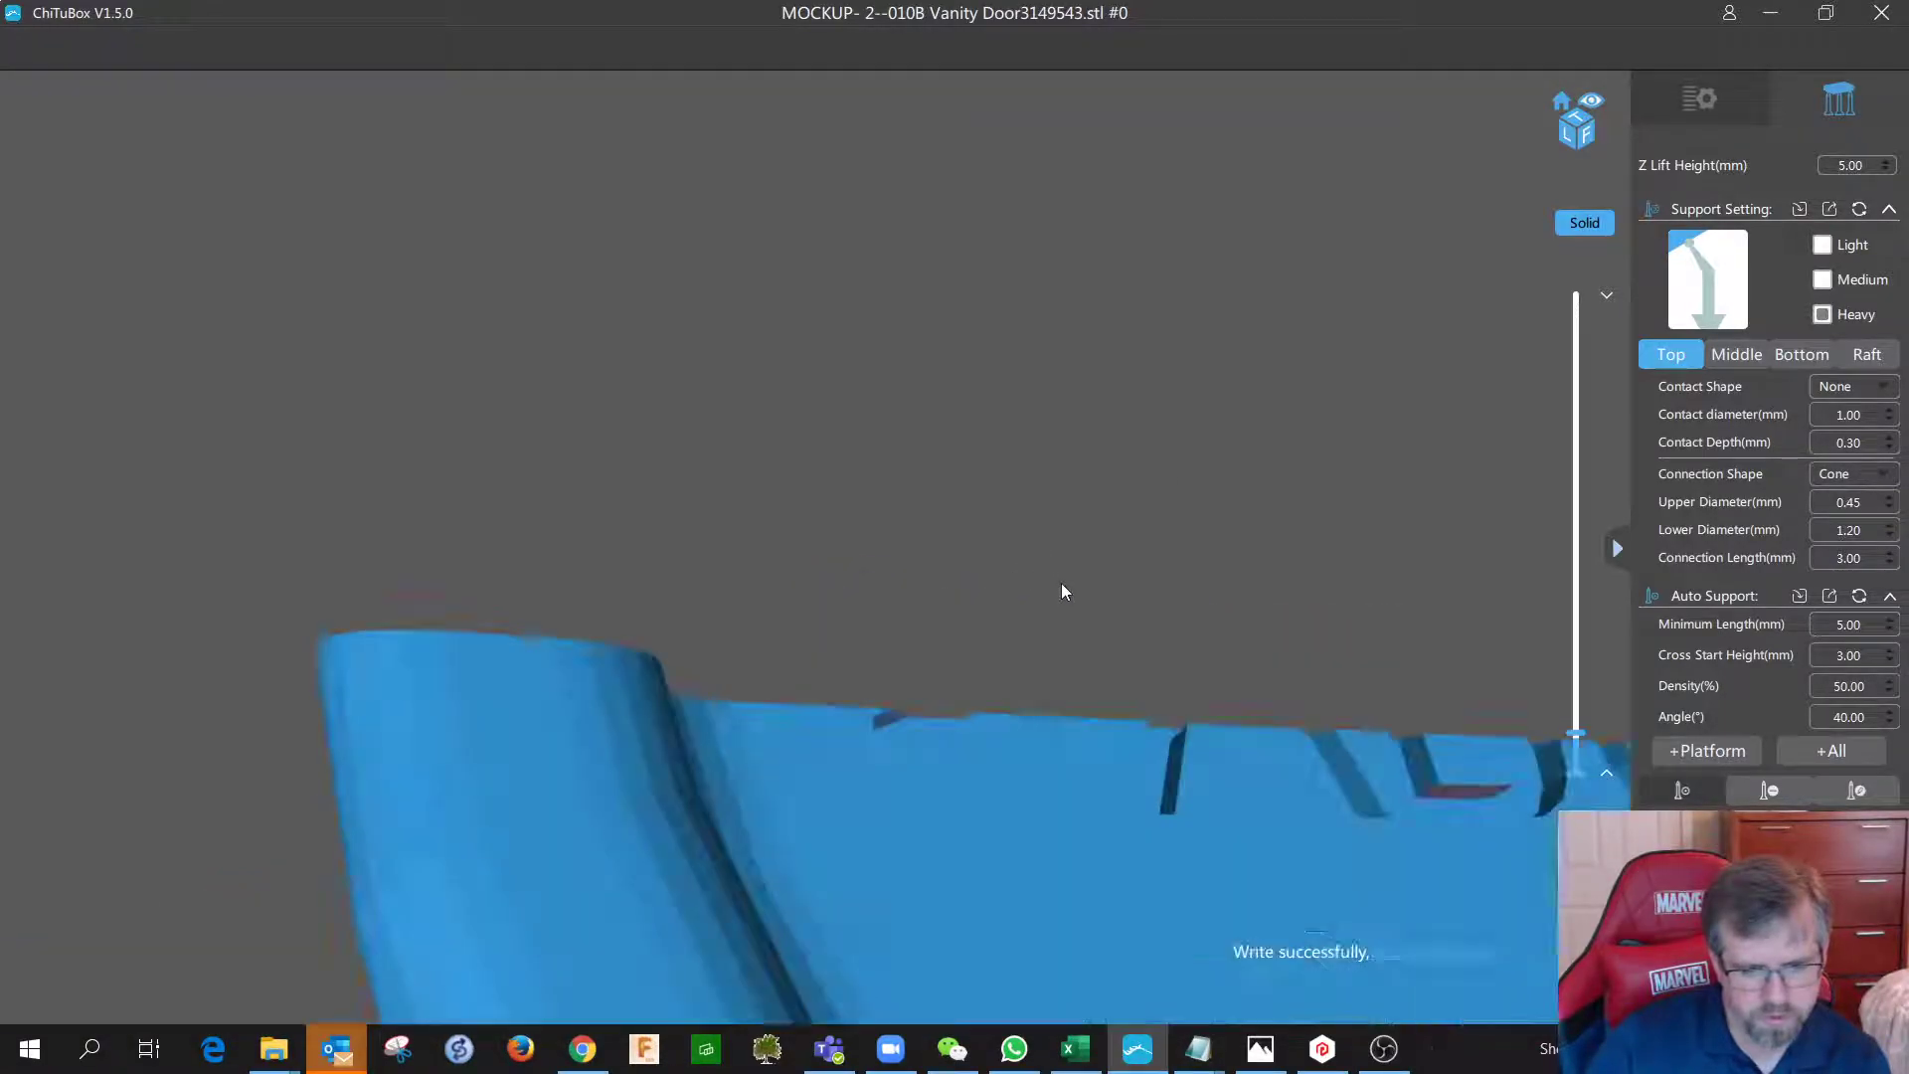
{"action": "scroll", "coordinate": [1062, 580], "scroll_direction": "down", "scroll_amount": 3}
{"action": "scroll", "coordinate": [1062, 574], "scroll_direction": "up", "scroll_amount": 4}
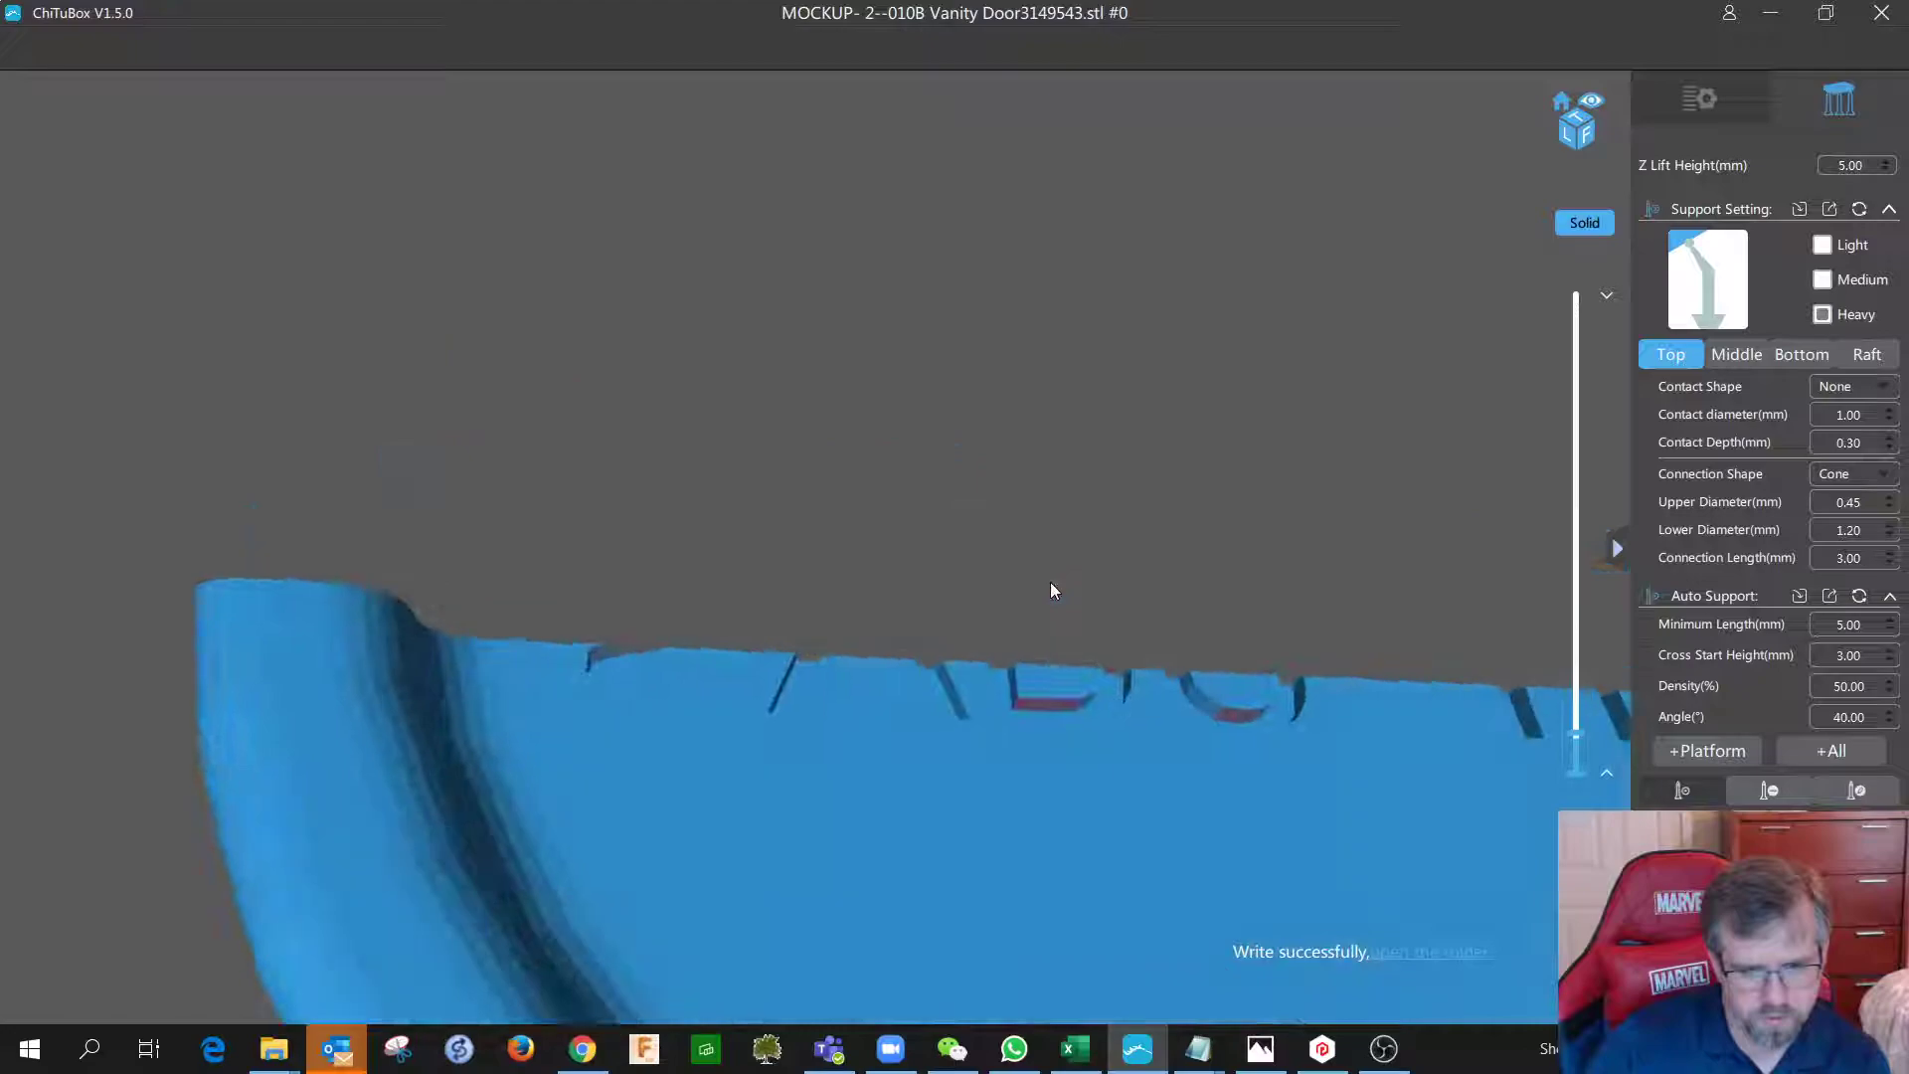
{"action": "key", "text": "Up"}
{"action": "key", "text": "Up"}
{"action": "key", "text": "Up"}
{"action": "key", "text": "Up"}
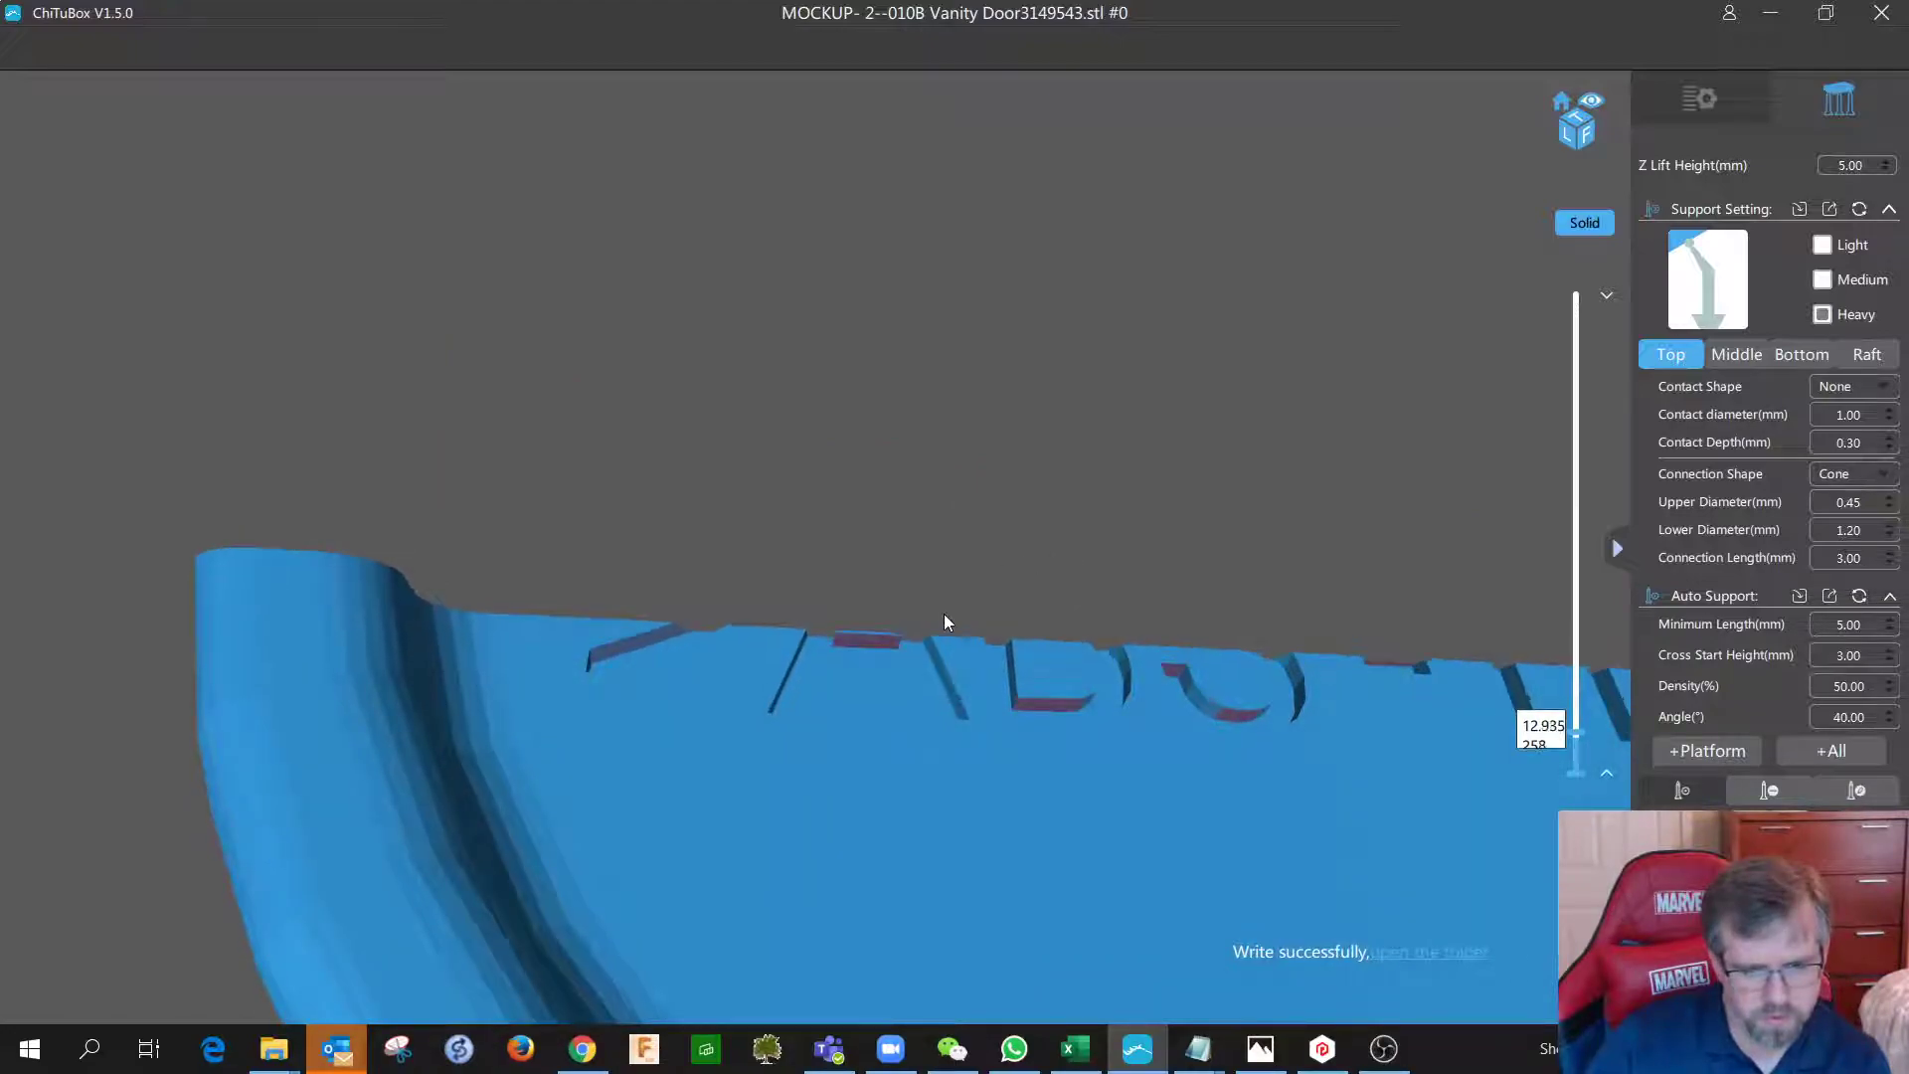
{"action": "key", "text": "Down"}
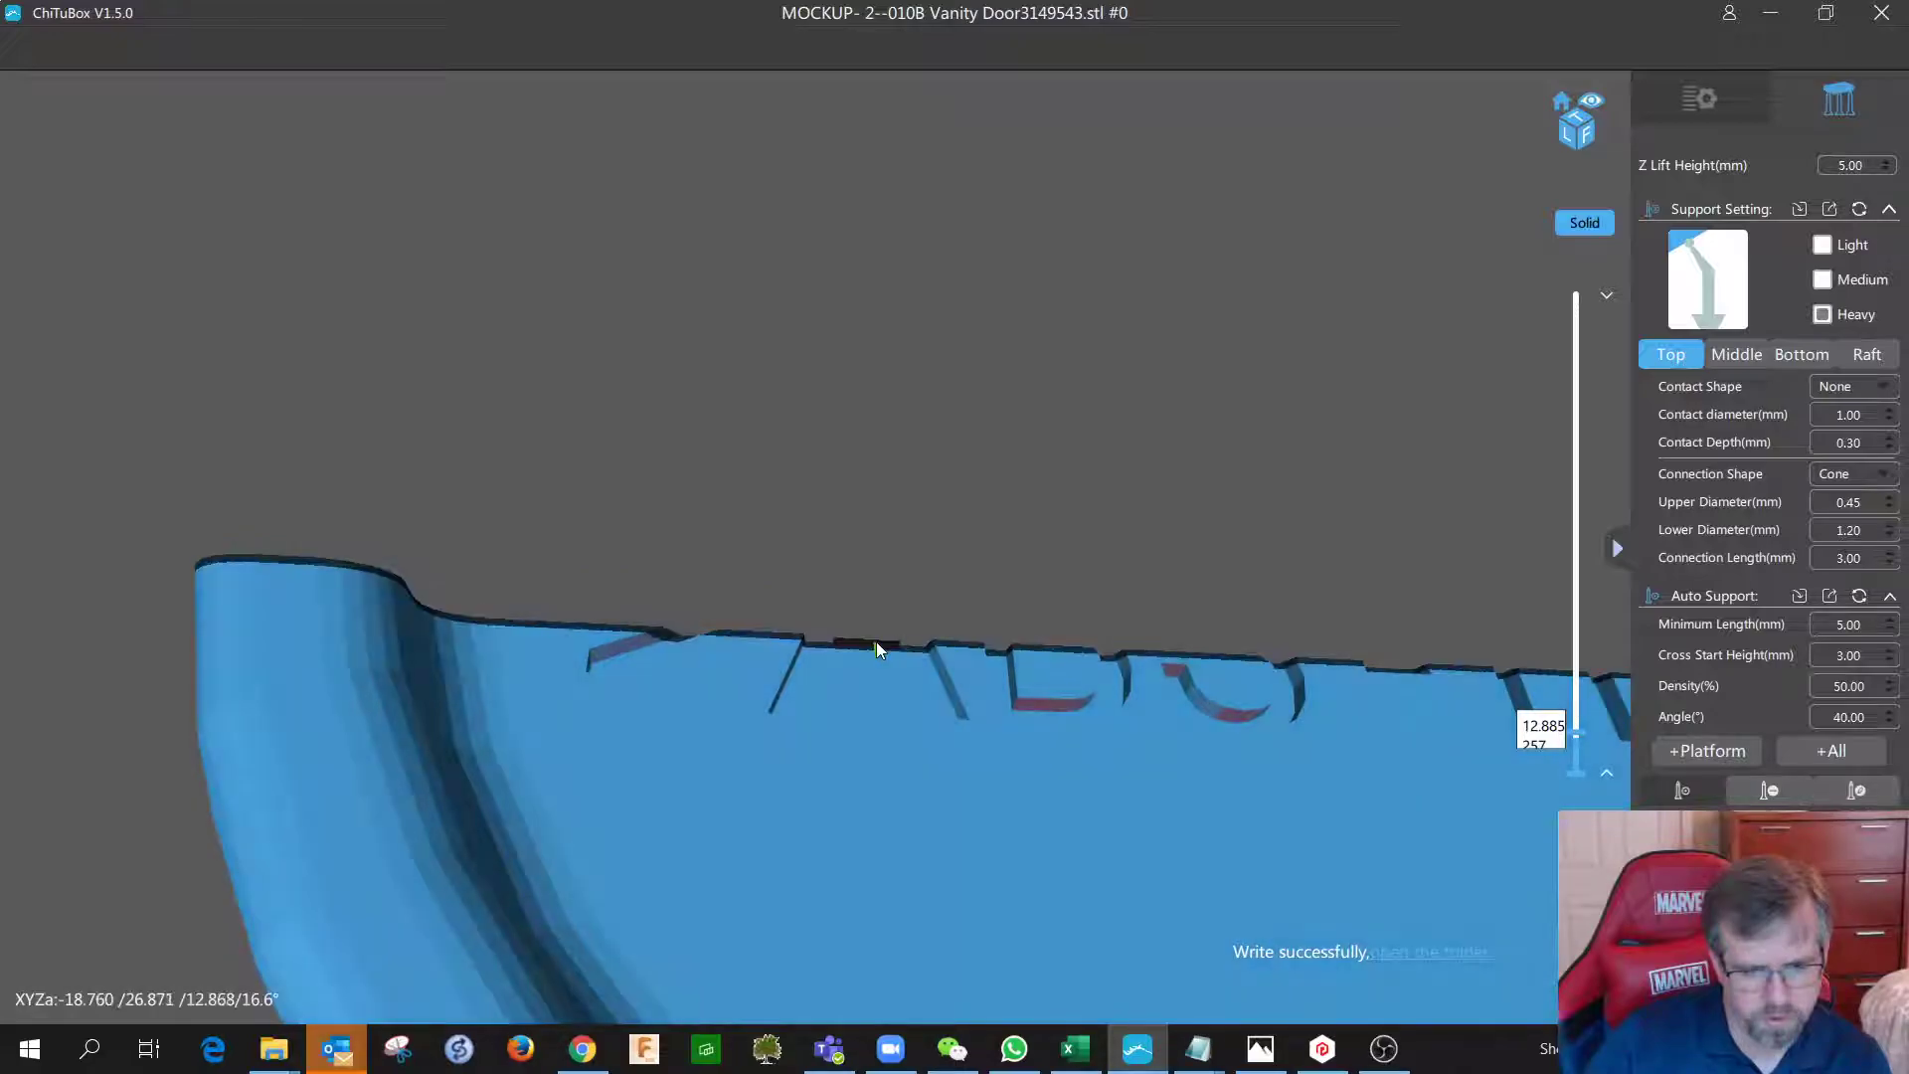
{"action": "key", "text": "Up"}
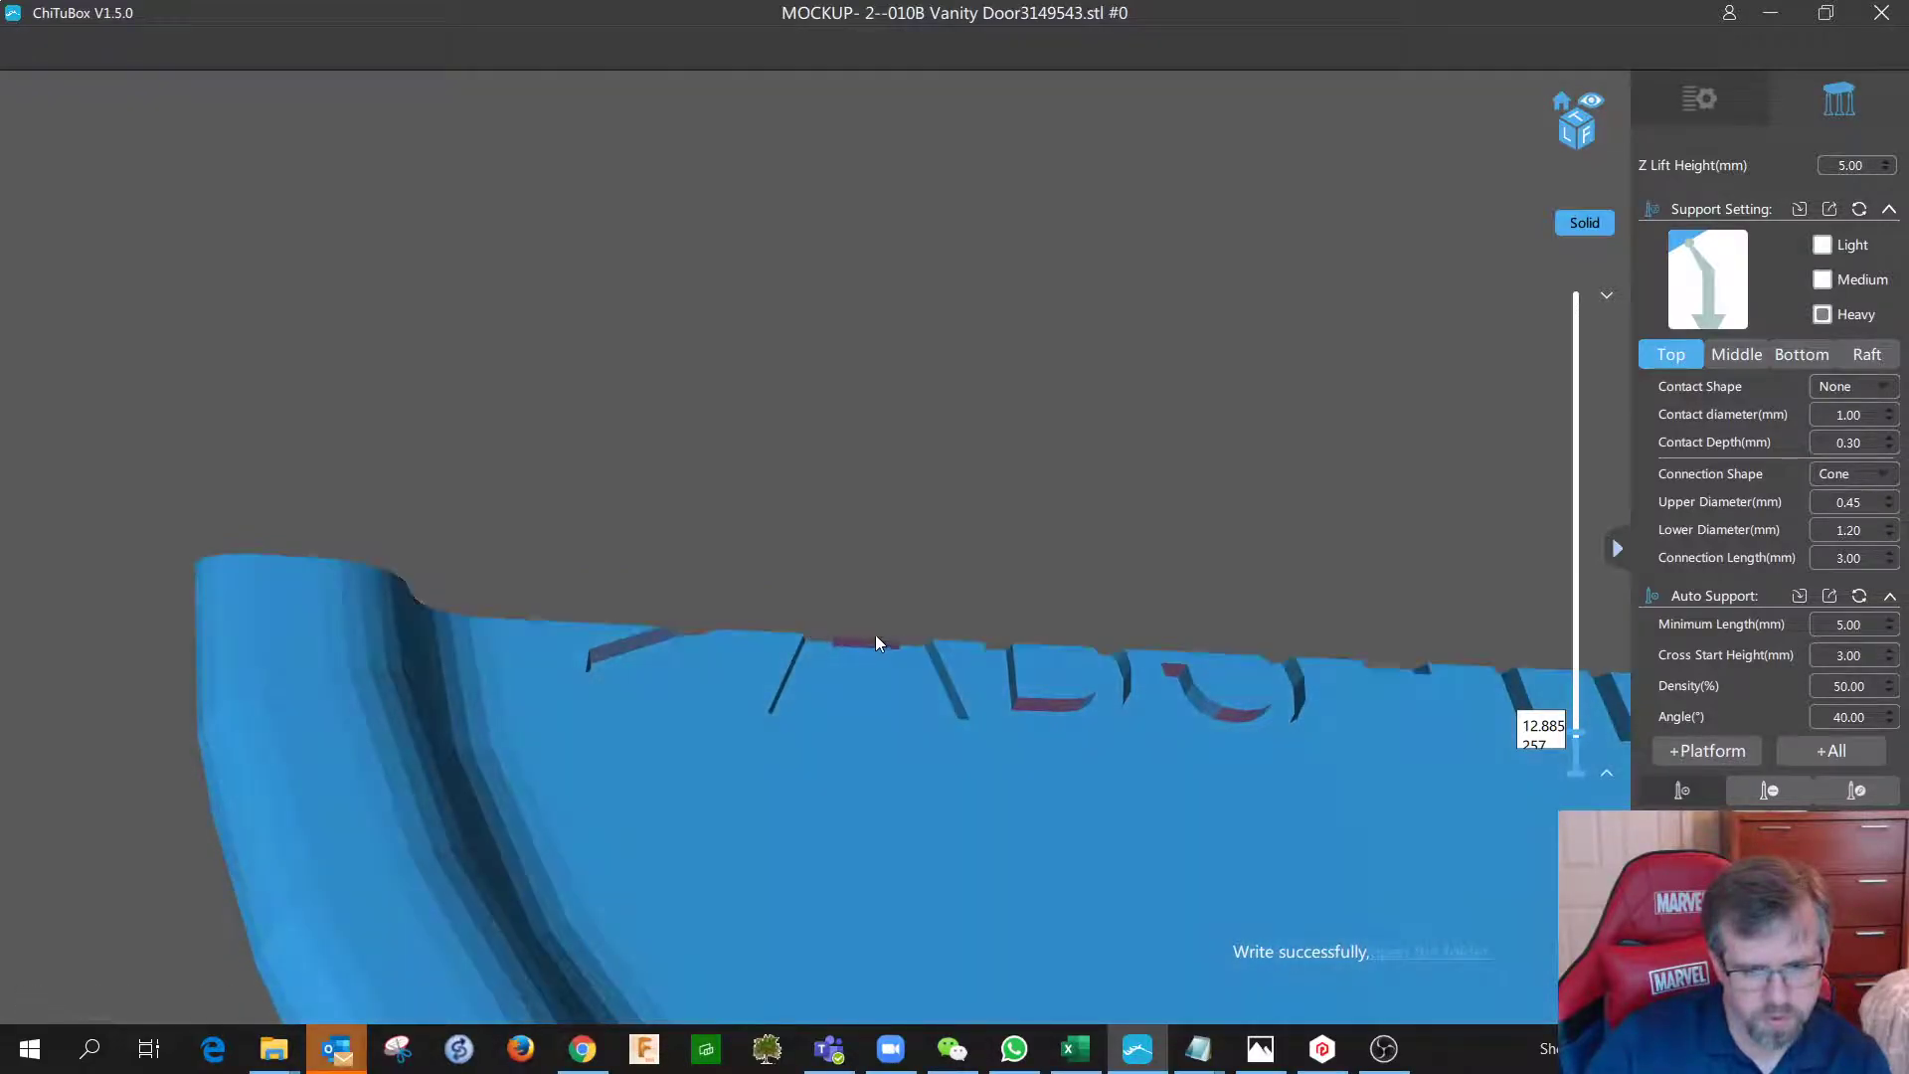
{"action": "key", "text": "Up"}
{"action": "key", "text": "Up"}
{"action": "key", "text": "Up"}
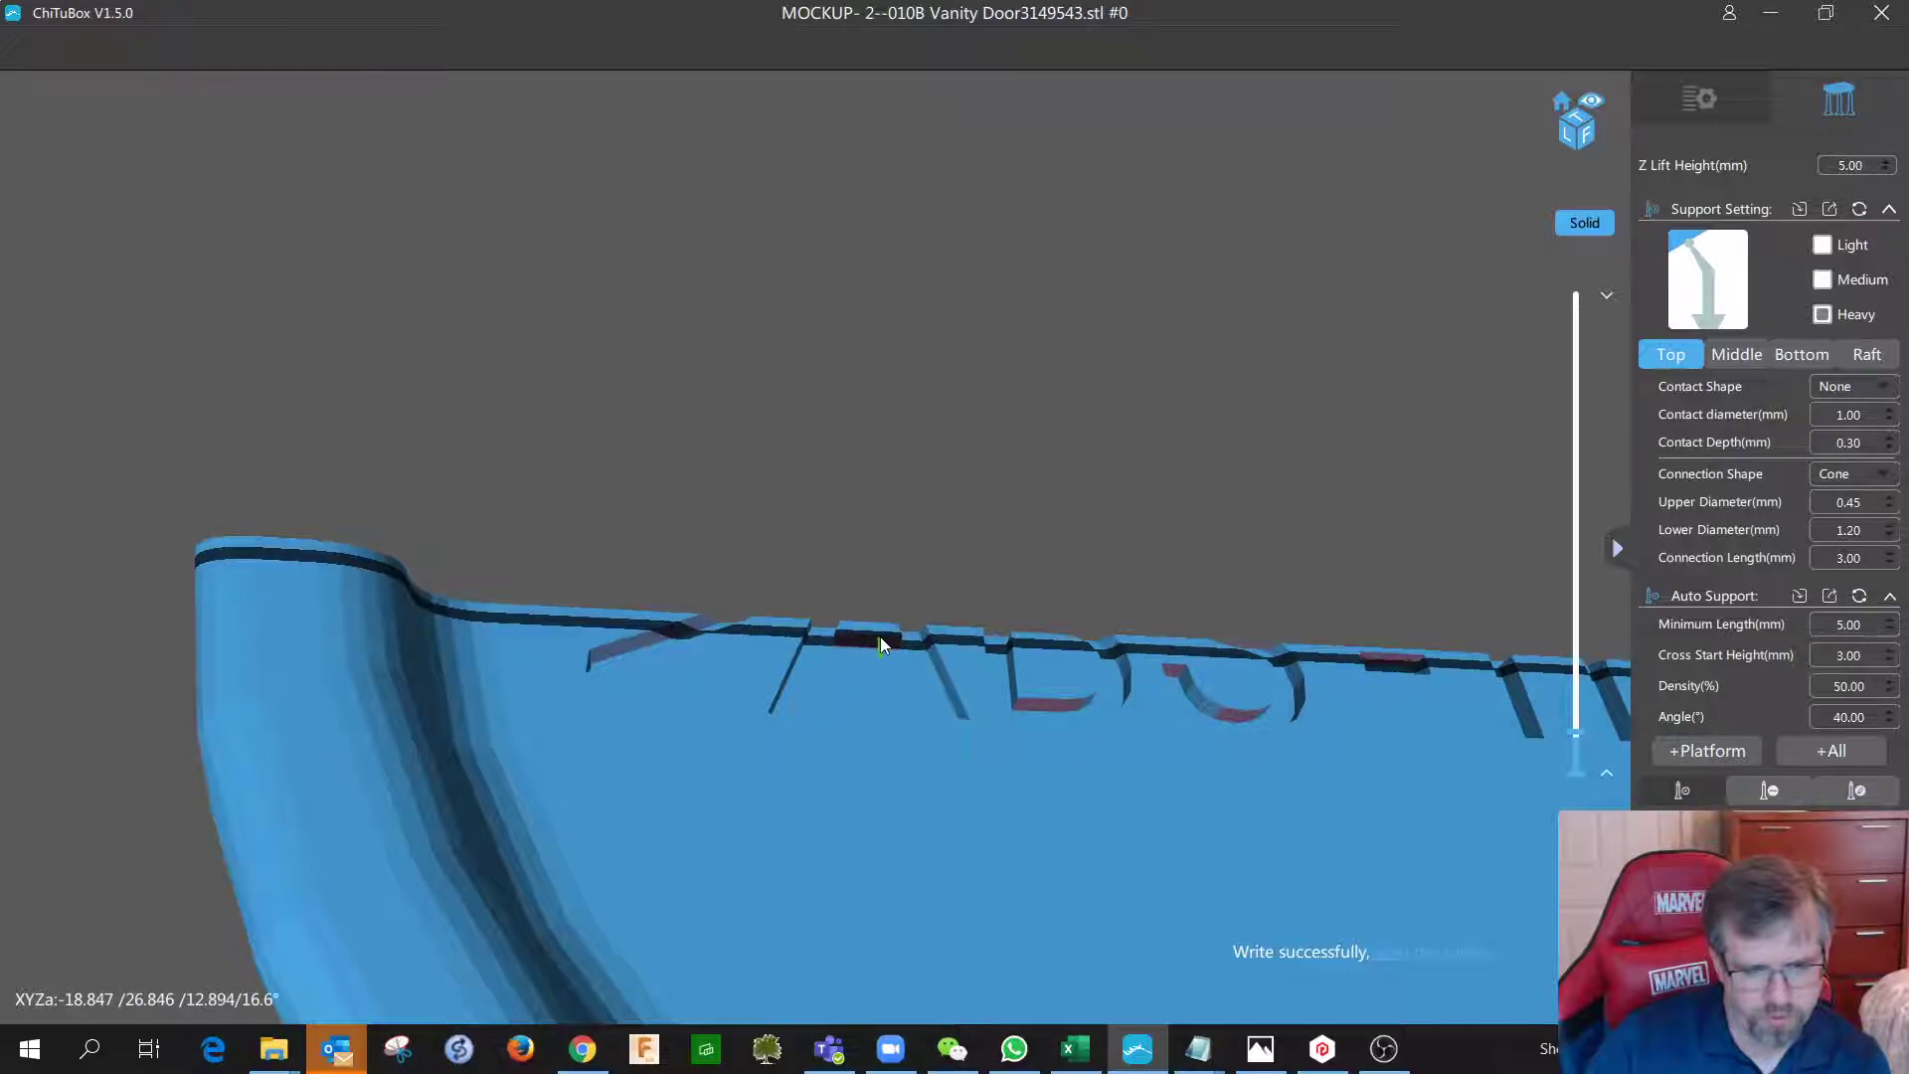
Return the layer clip to 253 and compare the lettered edge with the island marked in Photon File Validator.
{"action": "middle_click_drag", "start_coordinate": [889, 637], "coordinate": [898, 634]}
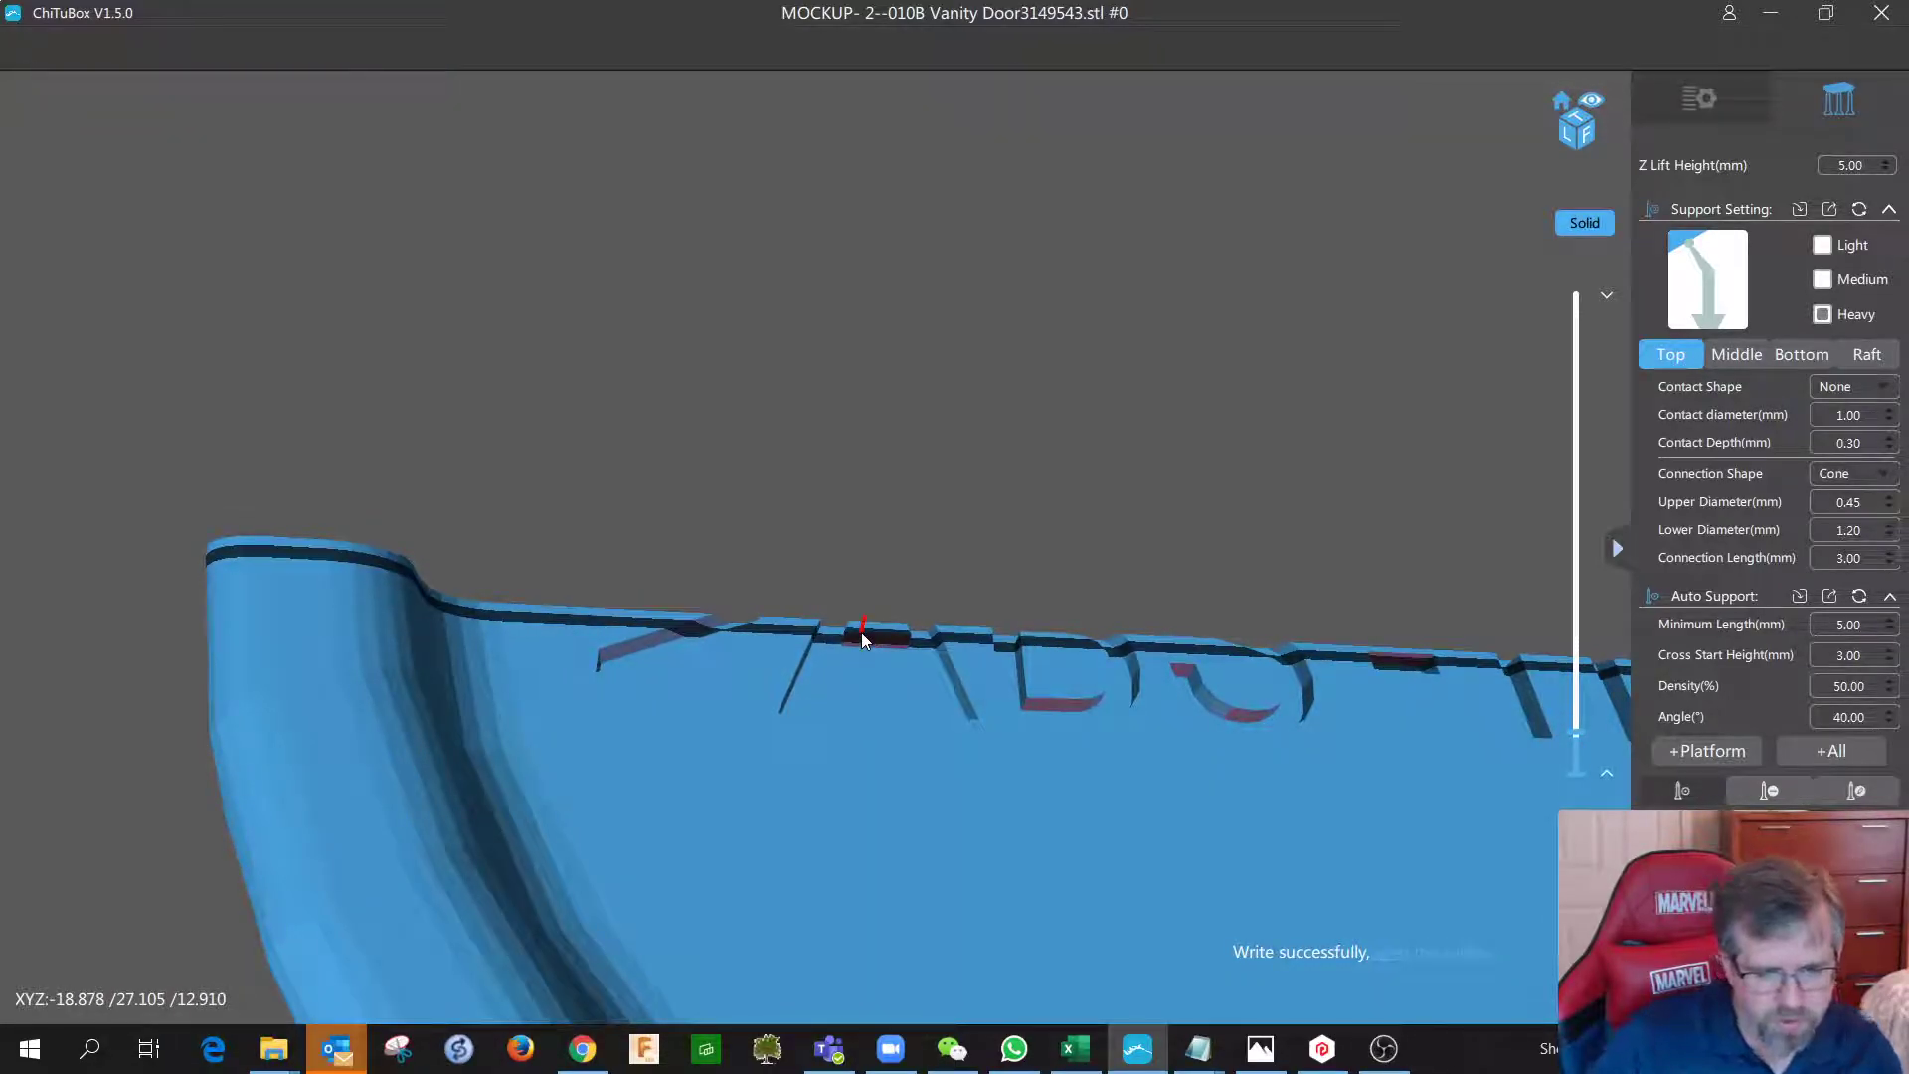
{"action": "mouse_move", "coordinate": [1592, 738]}
{"action": "scroll", "coordinate": [1581, 741], "scroll_direction": "down", "scroll_amount": 6}
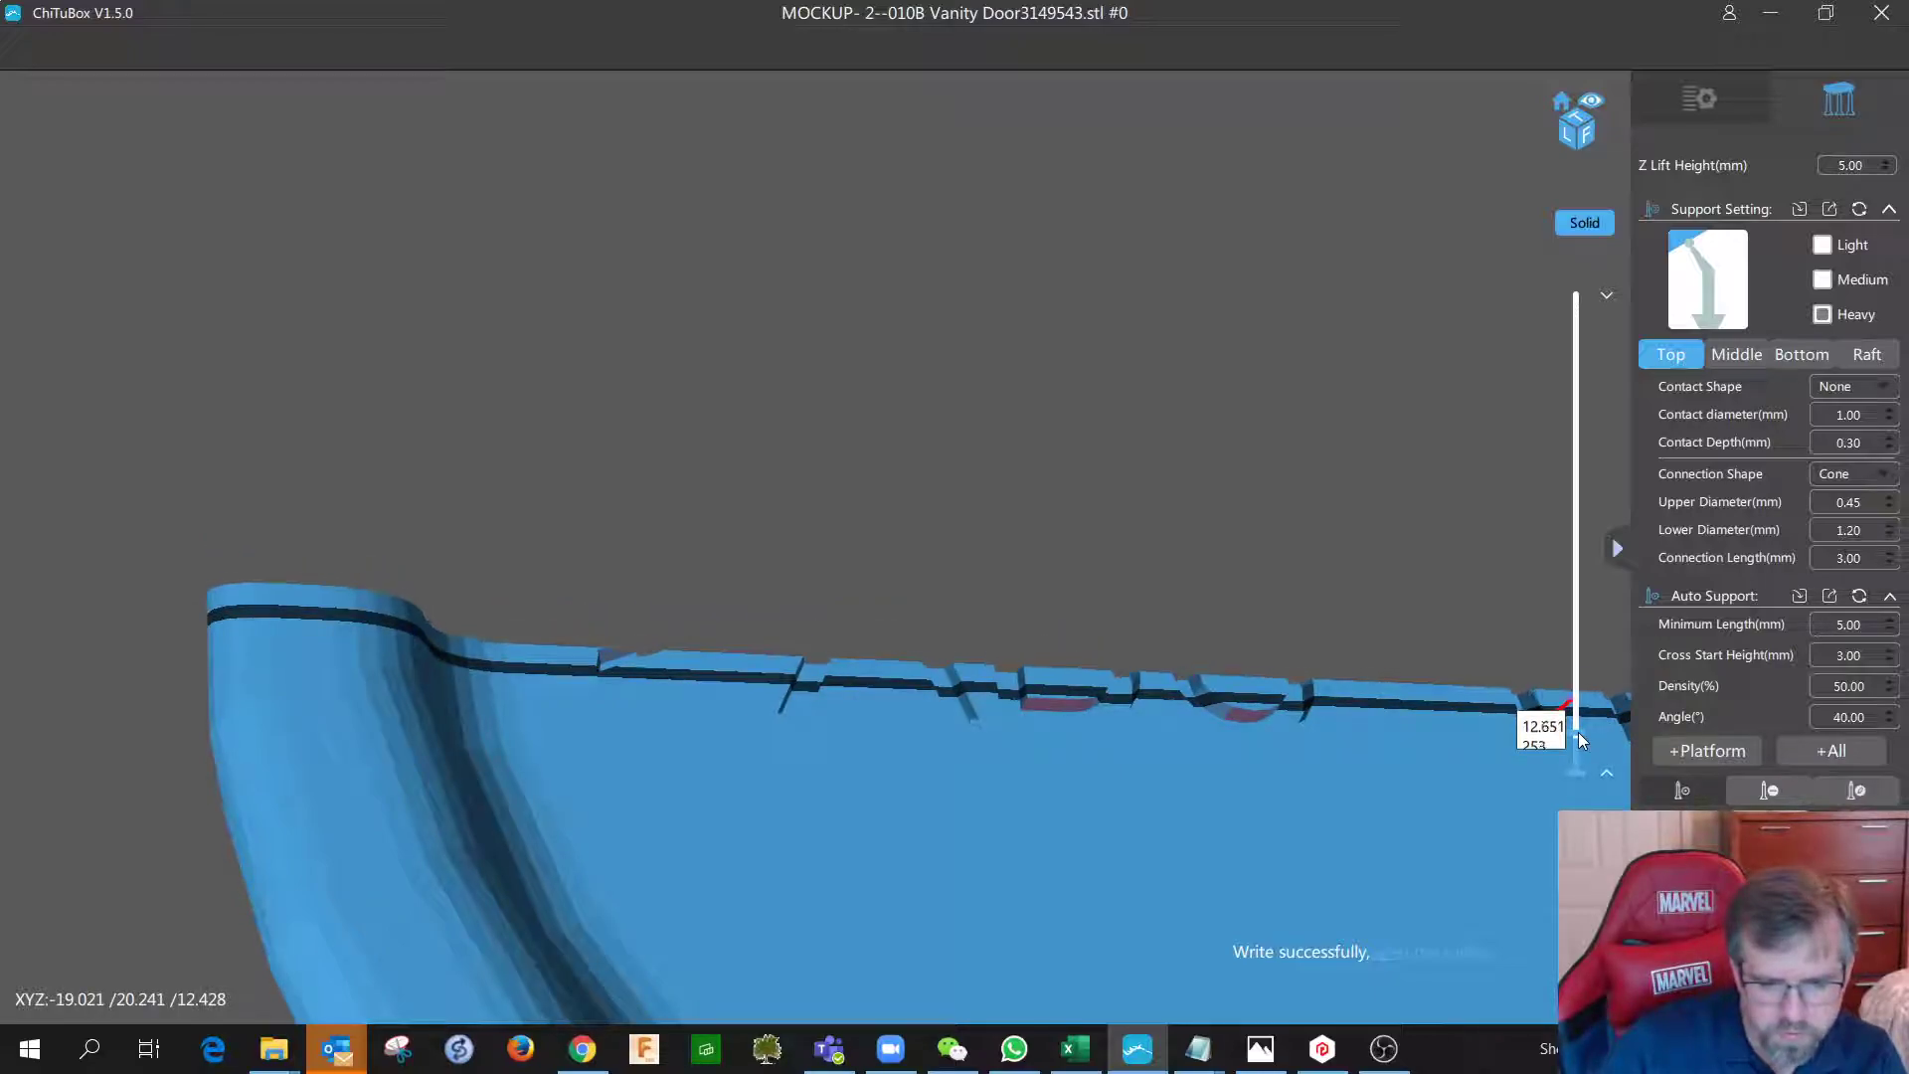
{"action": "key", "text": "alt+Tab"}
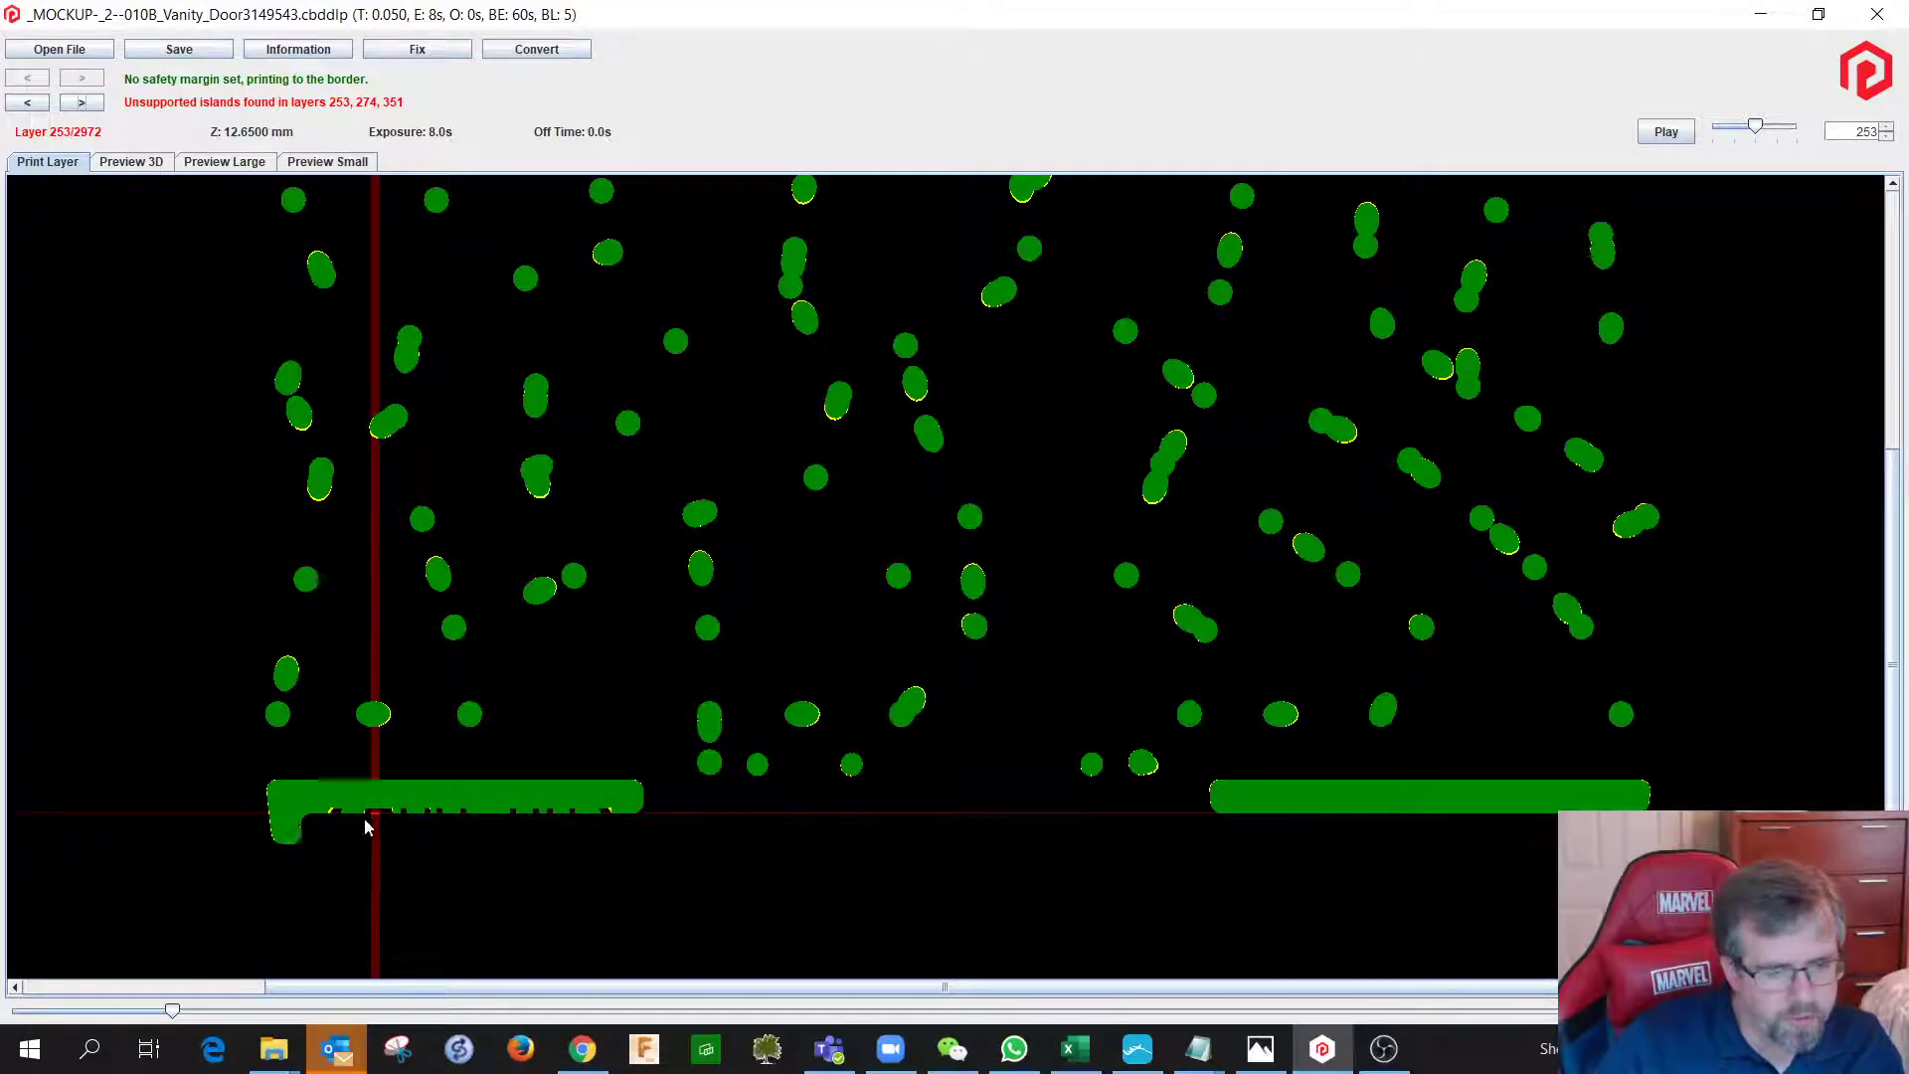
{"action": "key", "text": "alt+Tab"}
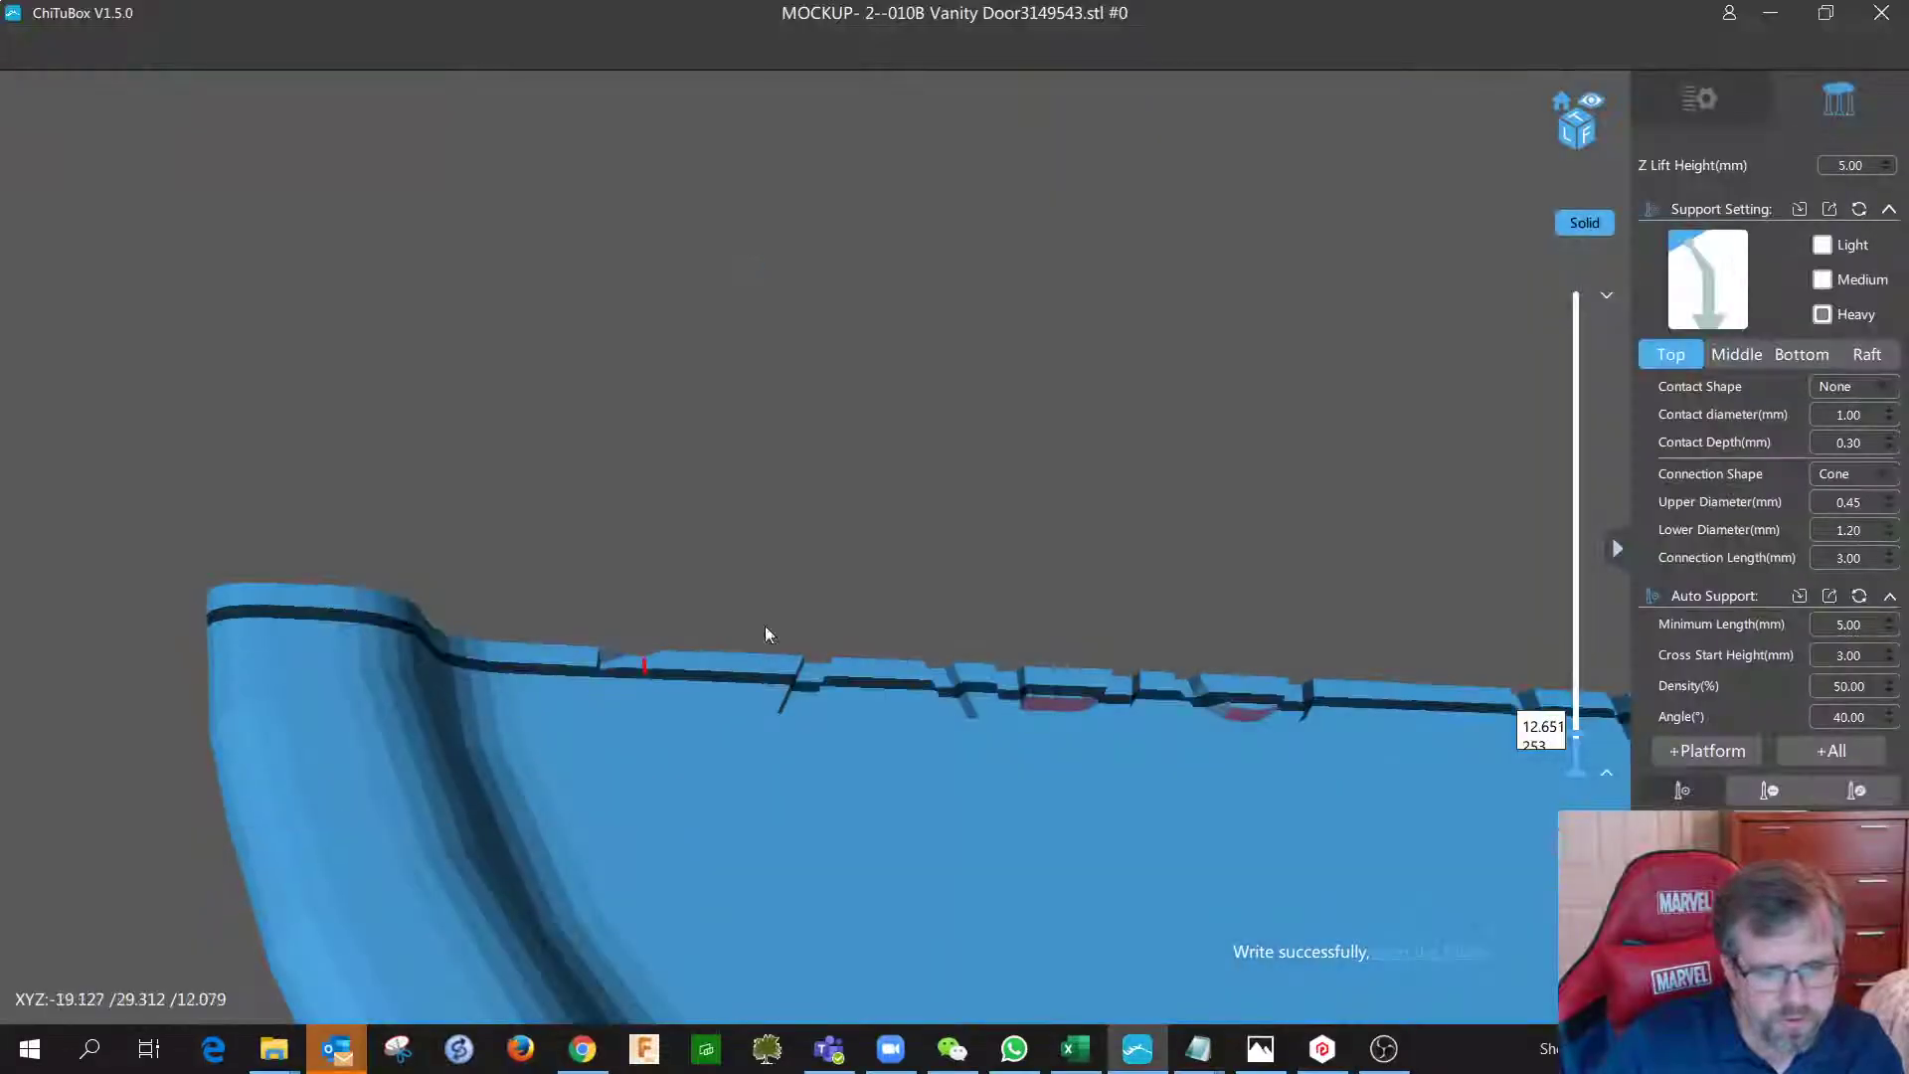
Examine the clipped lettered edge from above, looking lengthwise along the door from its end.
{"action": "right_click_drag", "start_coordinate": [775, 569], "coordinate": [1192, 585]}
{"action": "middle_click_drag", "start_coordinate": [1164, 628], "coordinate": [844, 567]}
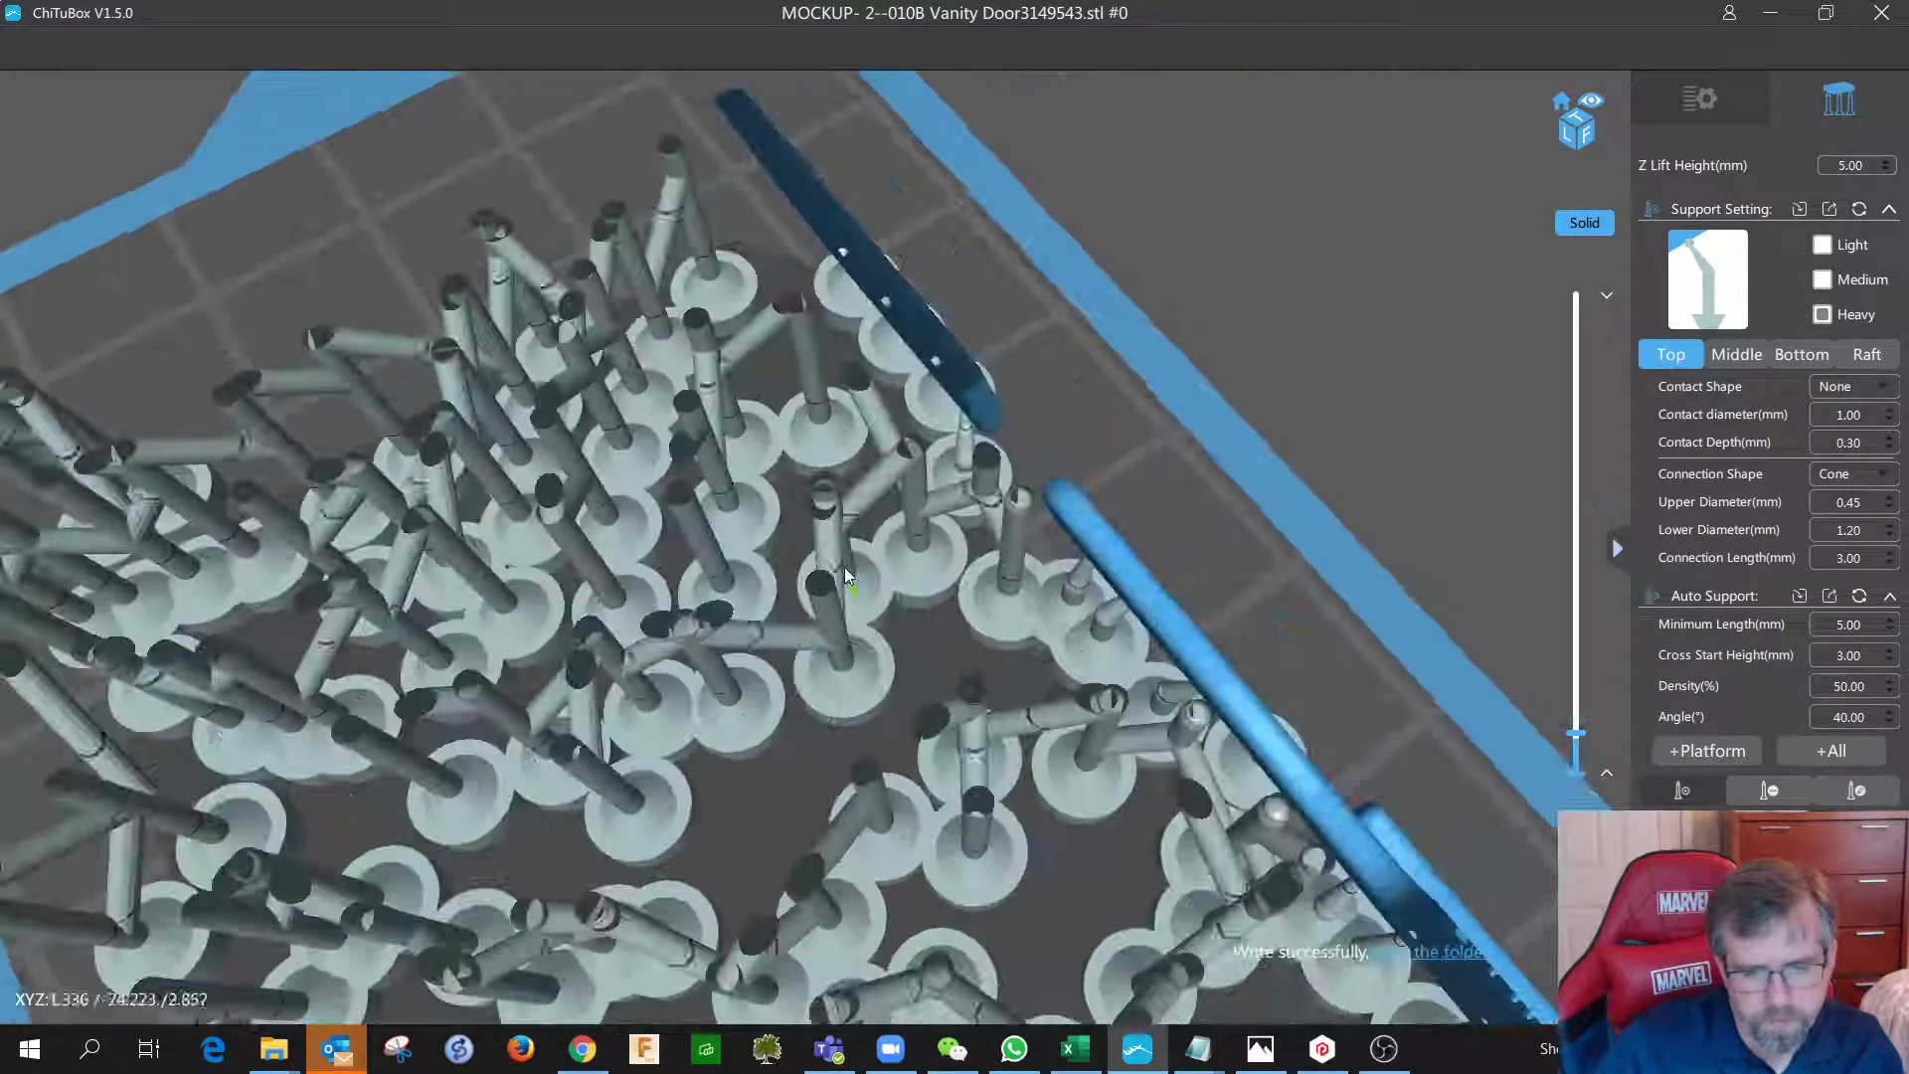
{"action": "scroll", "coordinate": [844, 567], "scroll_direction": "up", "scroll_amount": 2}
{"action": "middle_click_drag", "start_coordinate": [895, 646], "coordinate": [779, 613]}
{"action": "left_click_drag", "start_coordinate": [775, 605], "coordinate": [895, 511]}
{"action": "scroll", "coordinate": [895, 512], "scroll_direction": "up", "scroll_amount": 2}
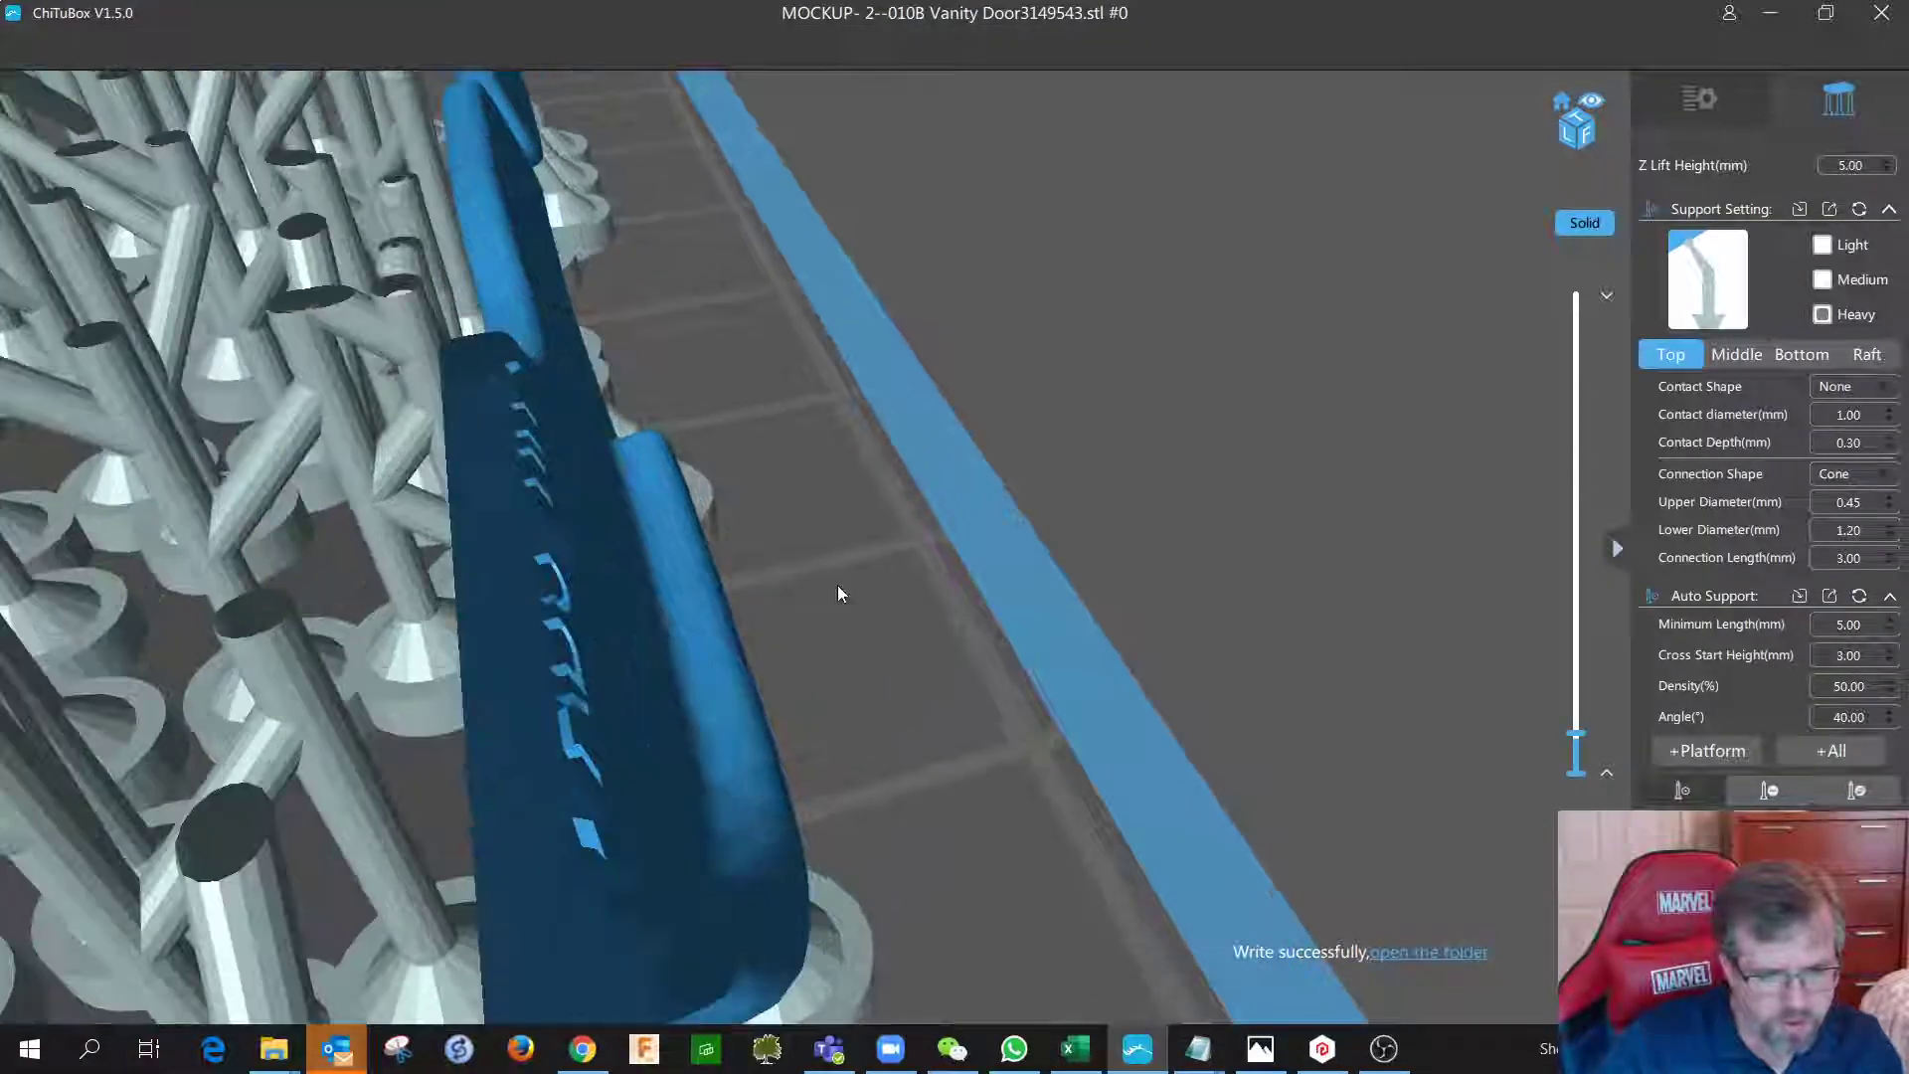
{"action": "middle_click_drag", "start_coordinate": [651, 665], "coordinate": [752, 551]}
{"action": "mouse_move", "coordinate": [752, 551]}
{"action": "left_mouse_down"}
{"action": "mouse_move", "coordinate": [796, 541]}
{"action": "mouse_move", "coordinate": [767, 541]}
{"action": "mouse_move", "coordinate": [702, 630]}
{"action": "mouse_move", "coordinate": [788, 574]}
{"action": "mouse_move", "coordinate": [786, 547]}
{"action": "left_mouse_up"}
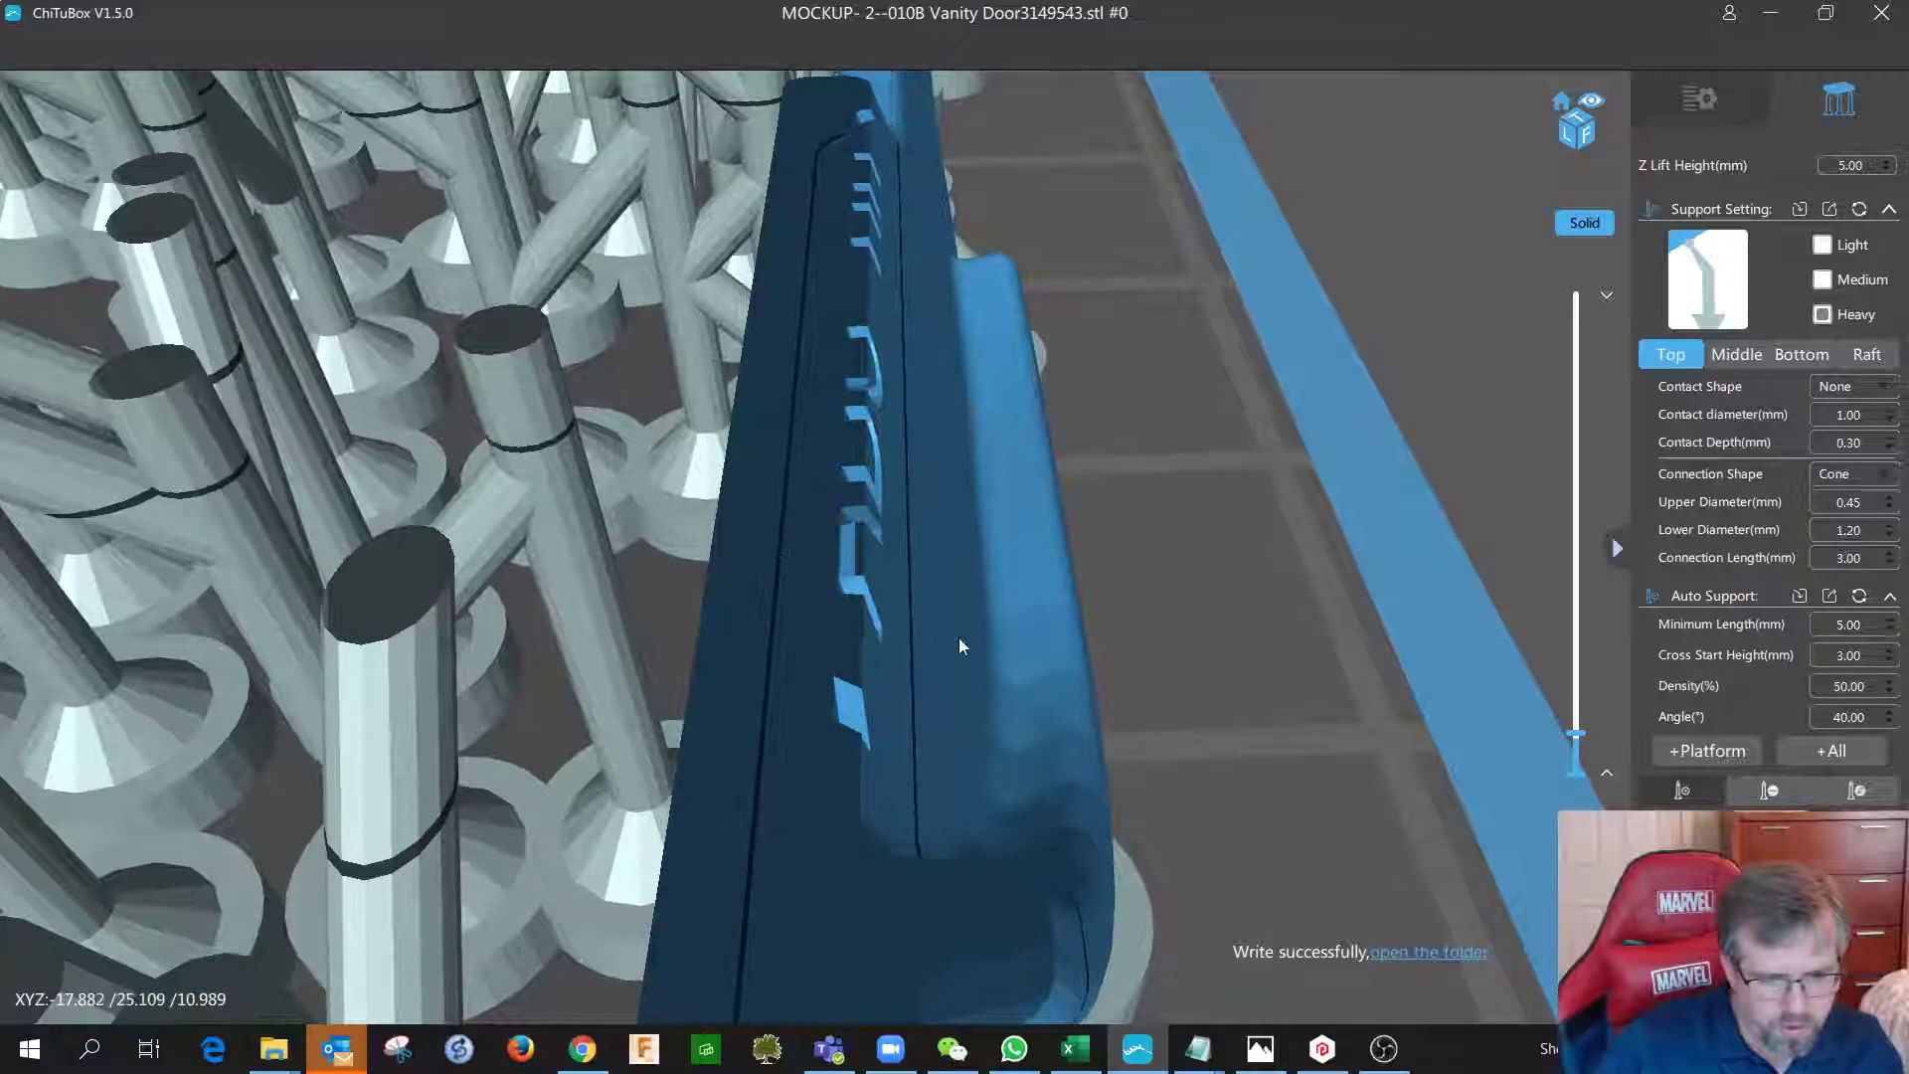
Lower the layer clip to 239 and step it between 239 and 243 to examine where the edge lettering starts.
{"action": "left_click_drag", "start_coordinate": [1575, 737], "coordinate": [1575, 737]}
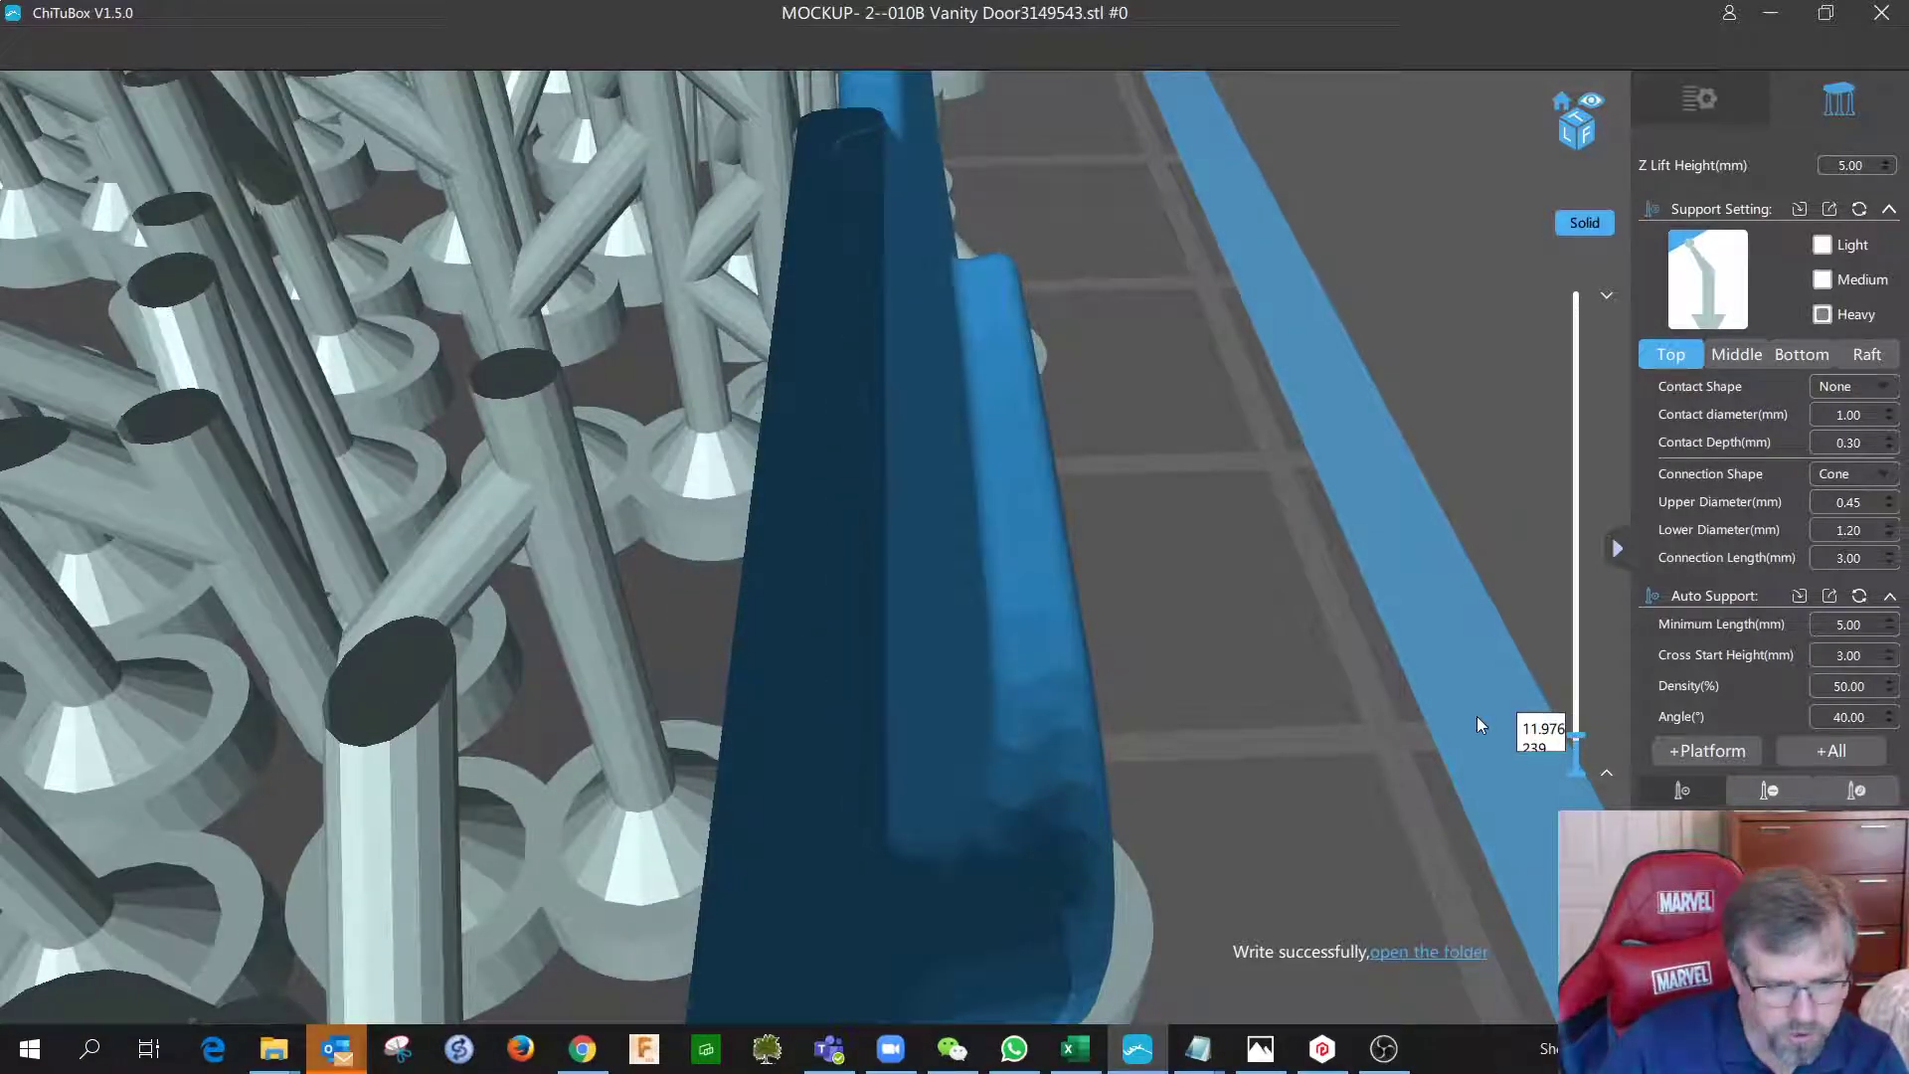
{"action": "key", "text": "Up"}
{"action": "key", "text": "Up"}
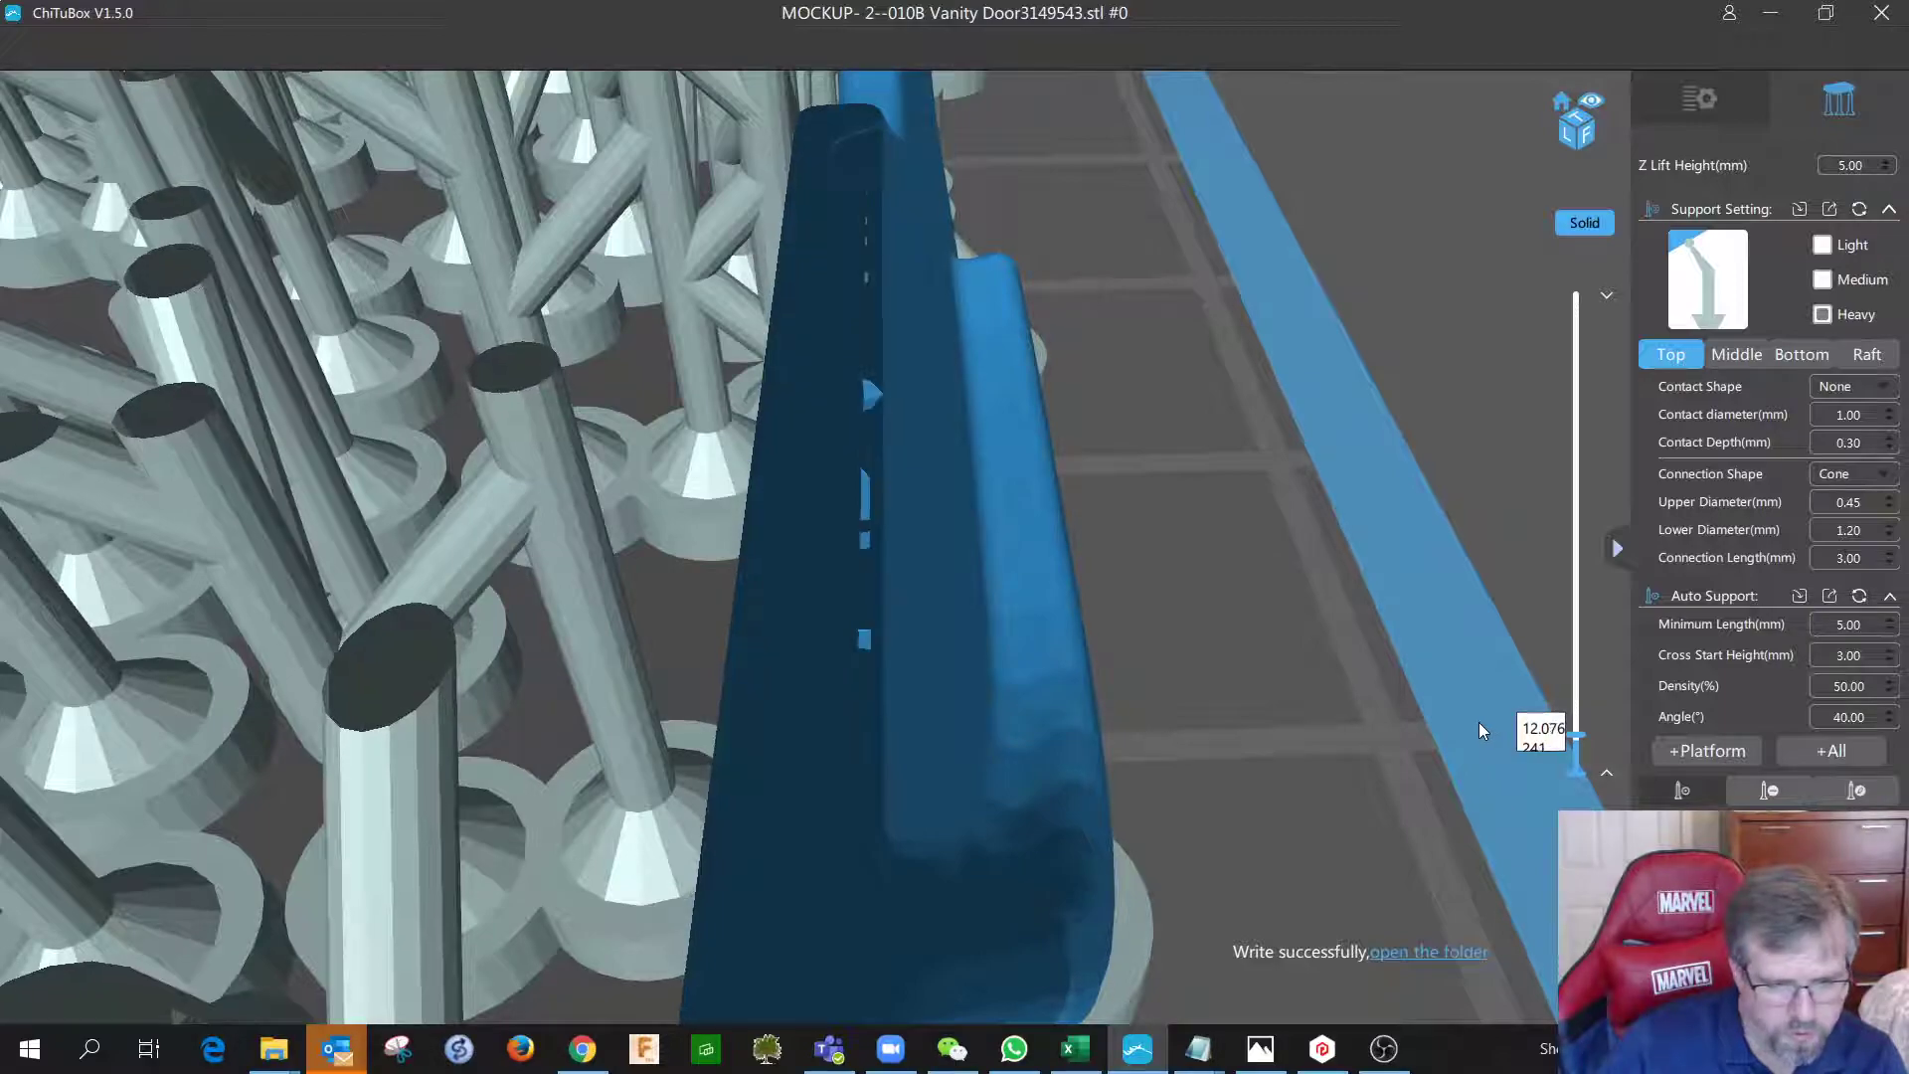
{"action": "key", "text": "Up"}
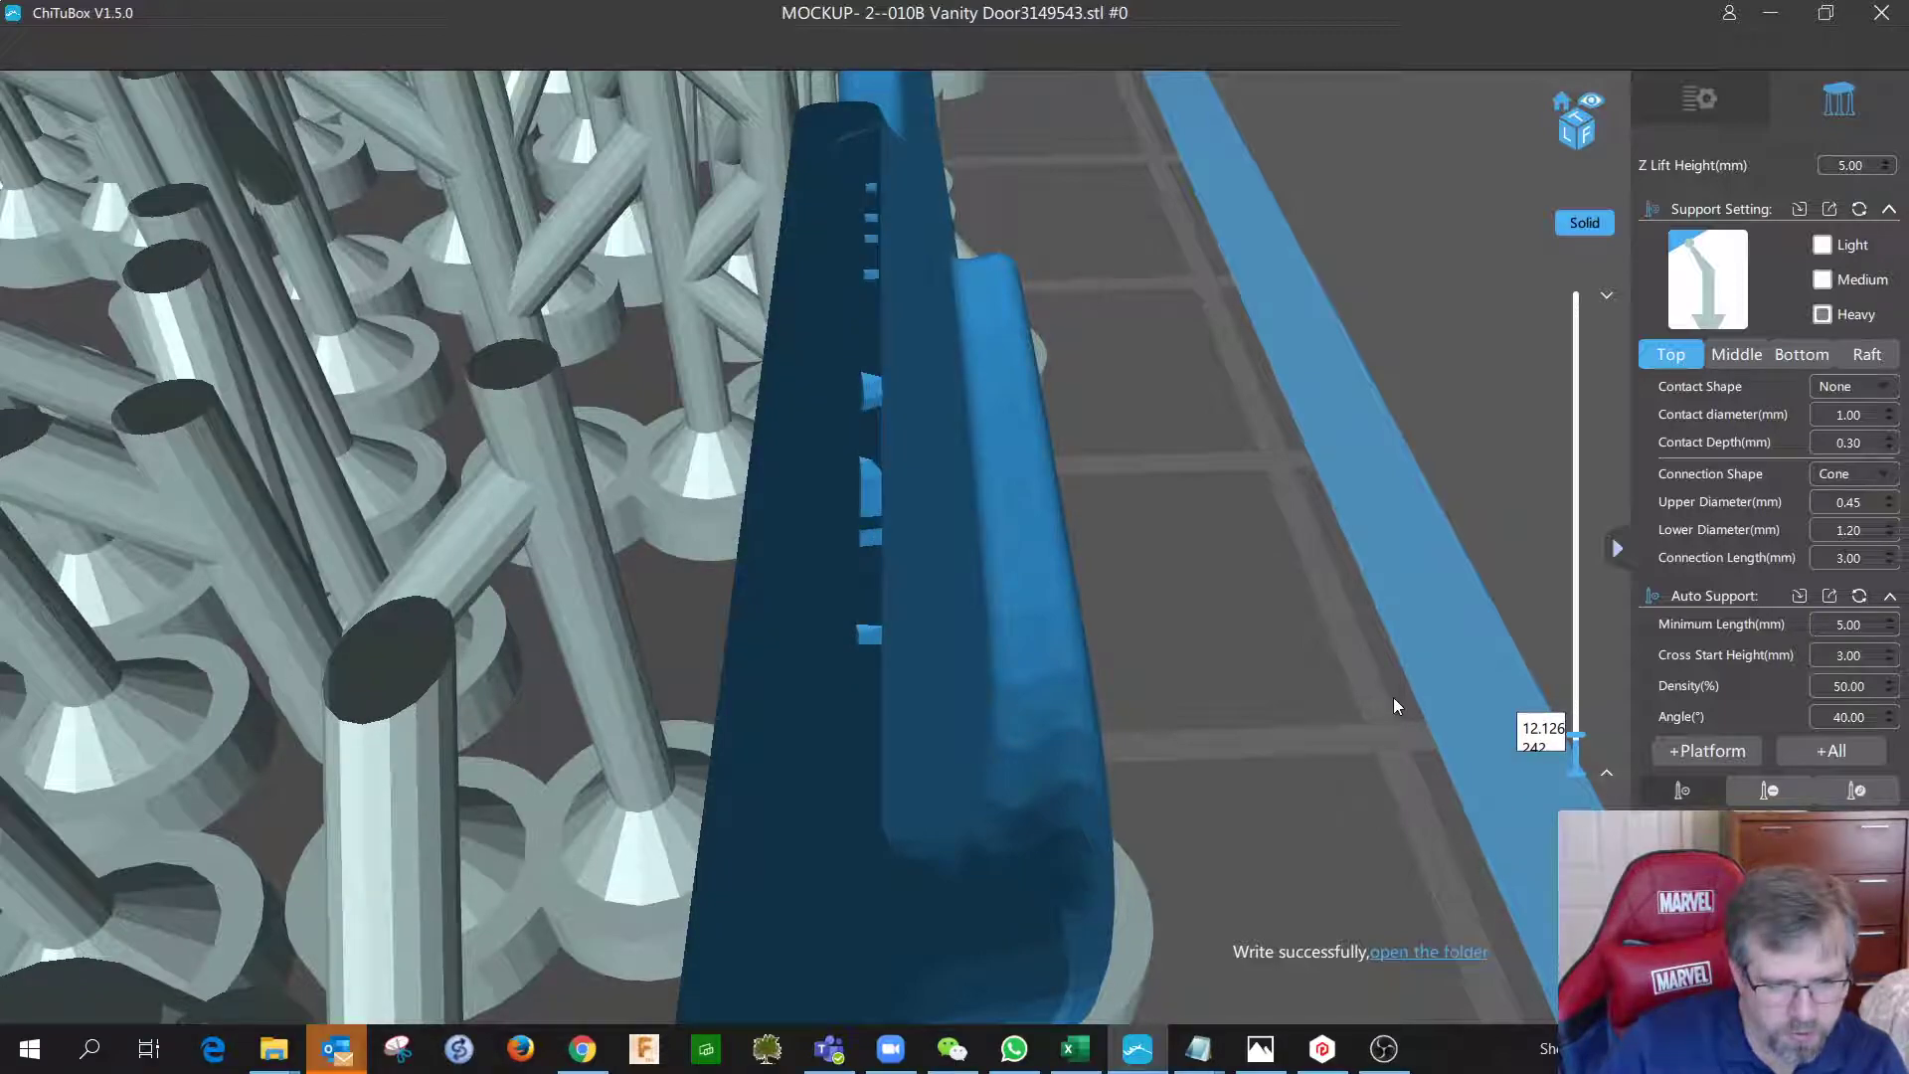
{"action": "key", "text": "Up"}
{"action": "key", "text": "Up"}
{"action": "key", "text": "Down"}
{"action": "key", "text": "Down"}
{"action": "key", "text": "Down"}
{"action": "key", "text": "Down"}
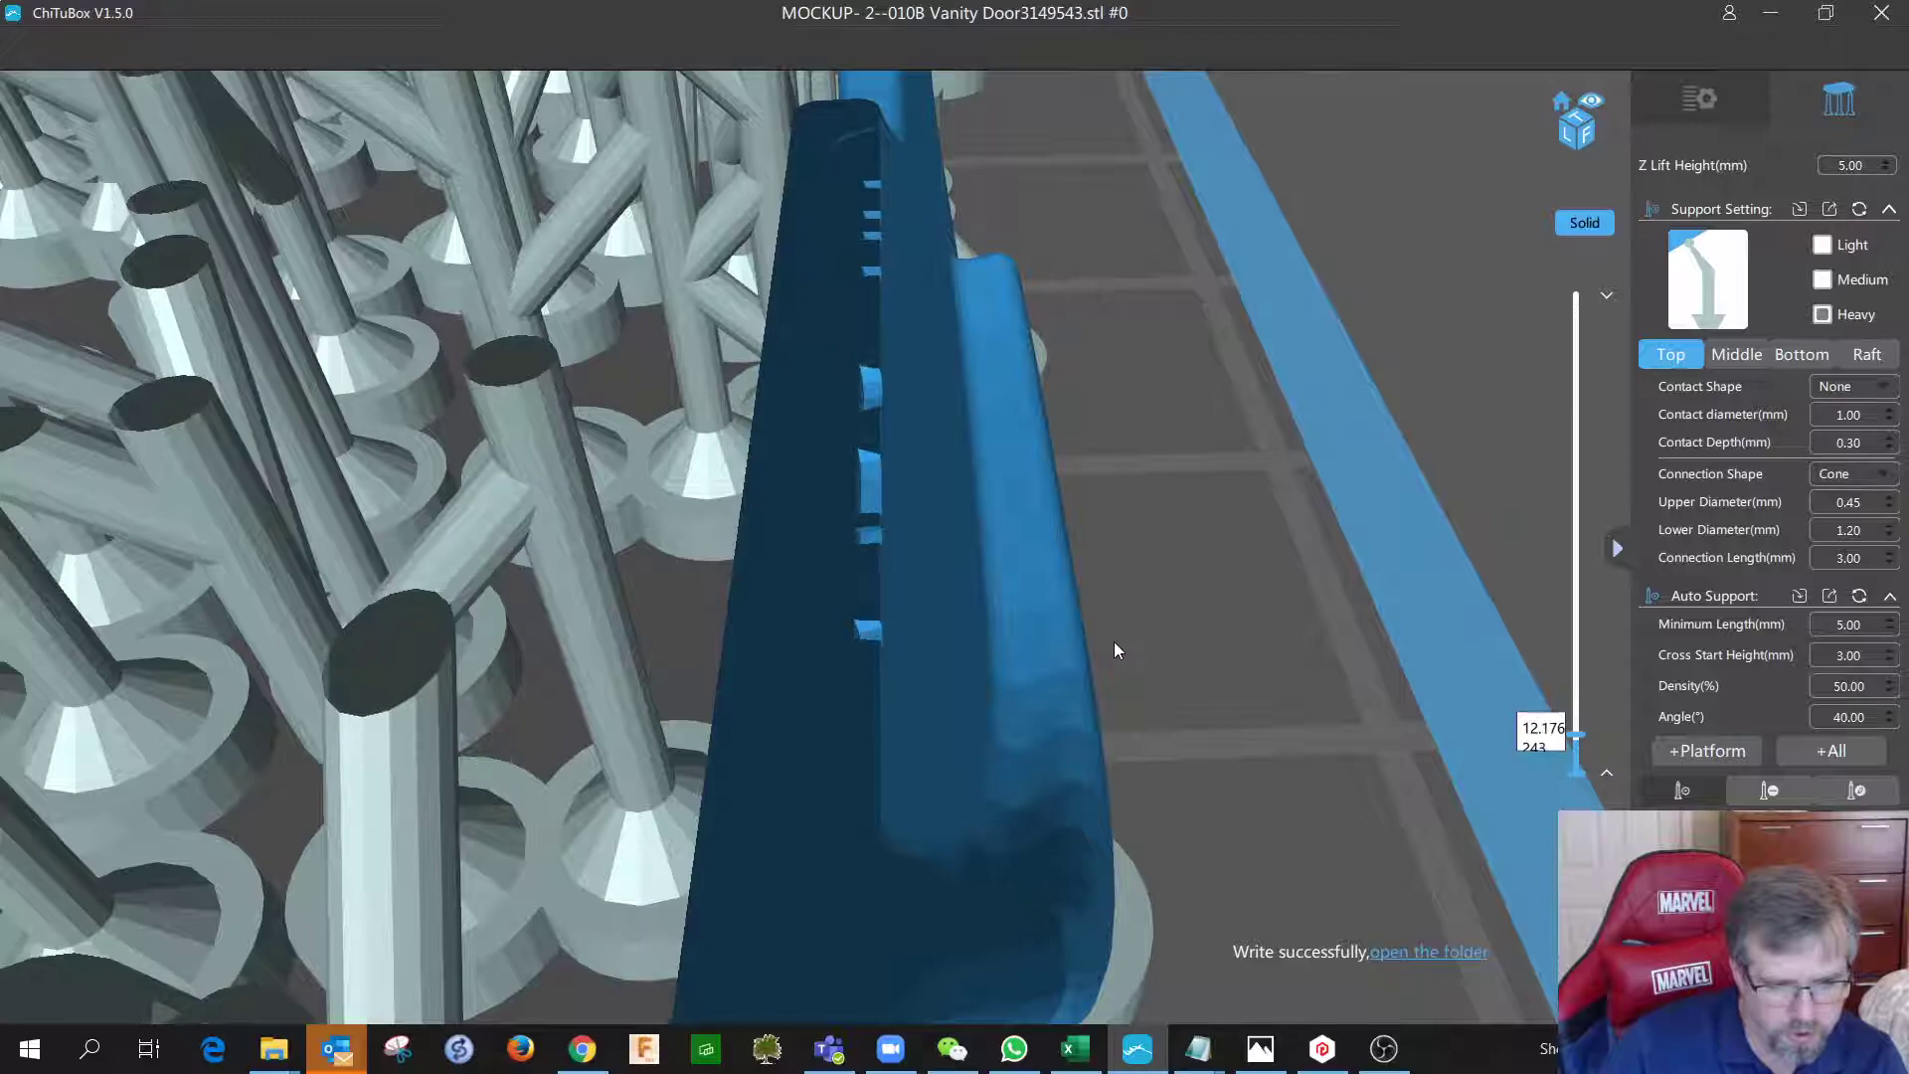
{"action": "key", "text": "Up"}
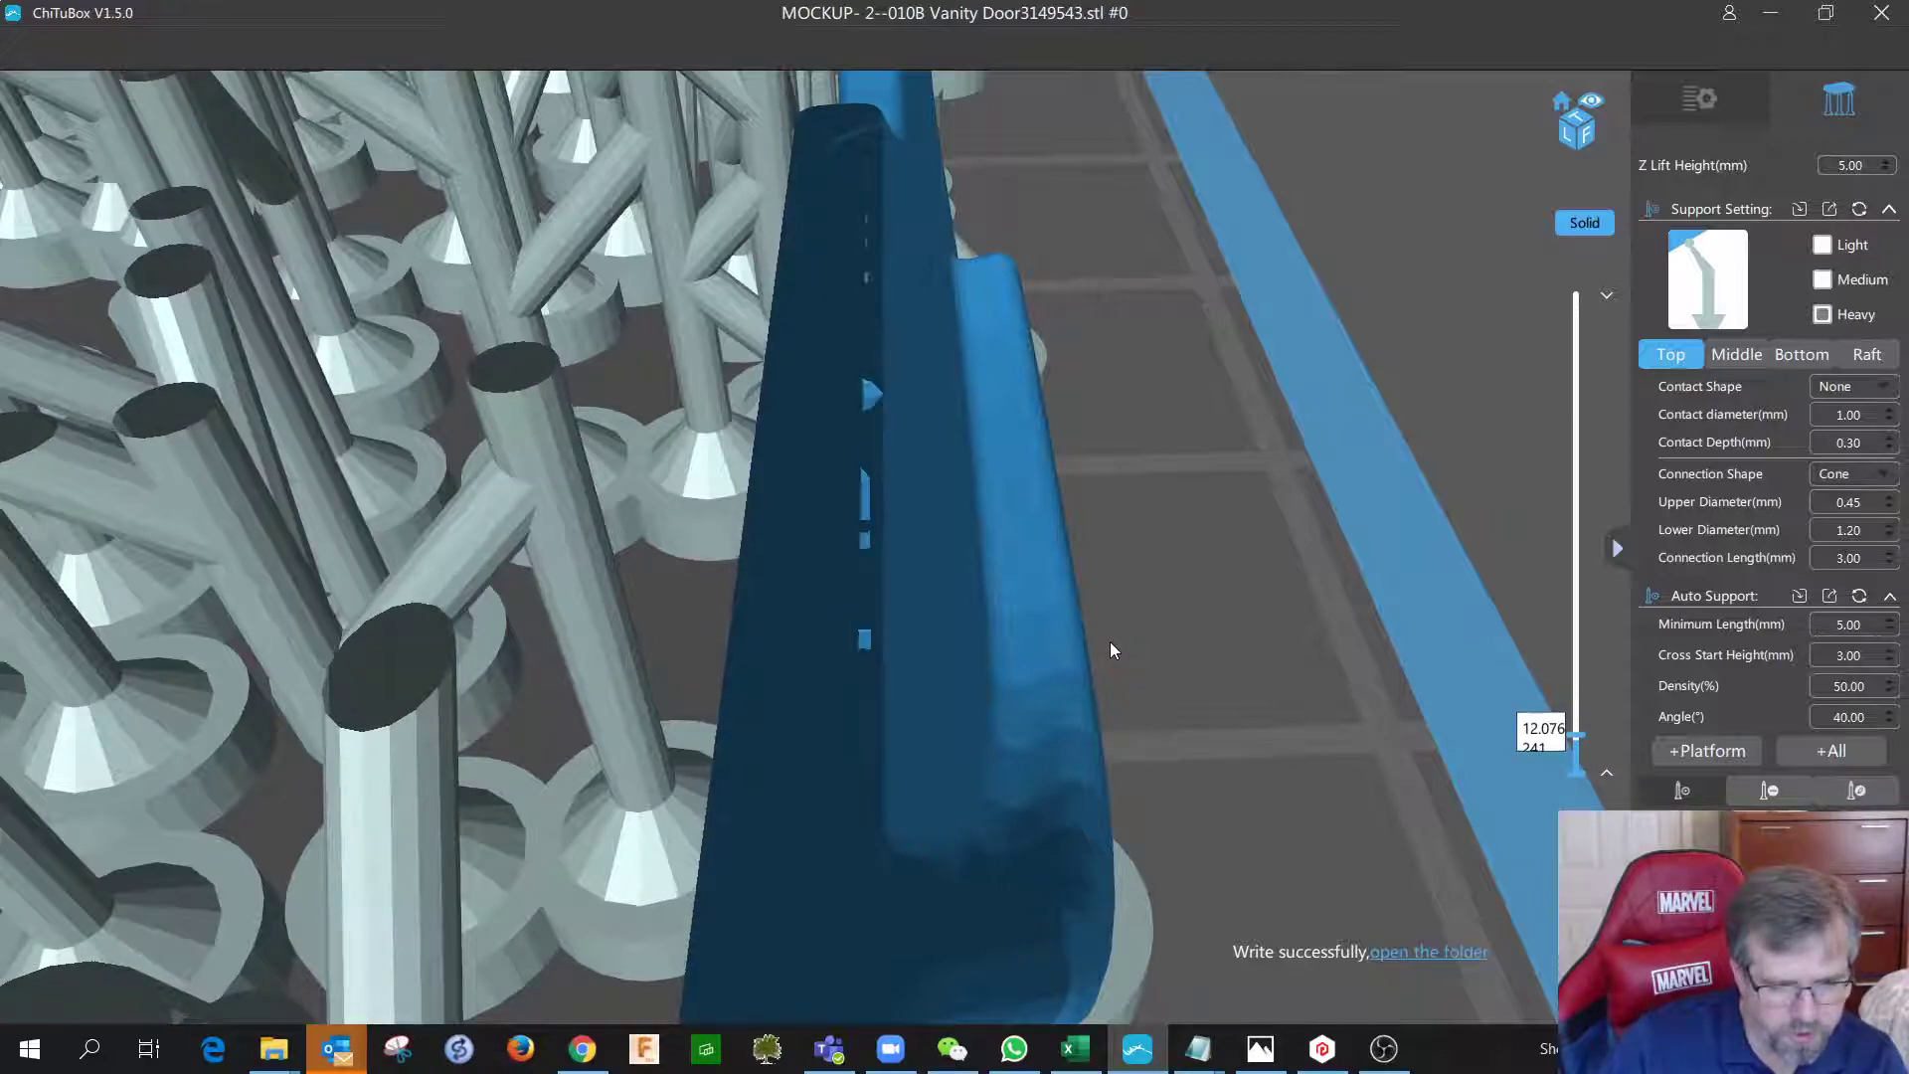
{"action": "key", "text": "Up"}
{"action": "key", "text": "Up"}
{"action": "key", "text": "Up"}
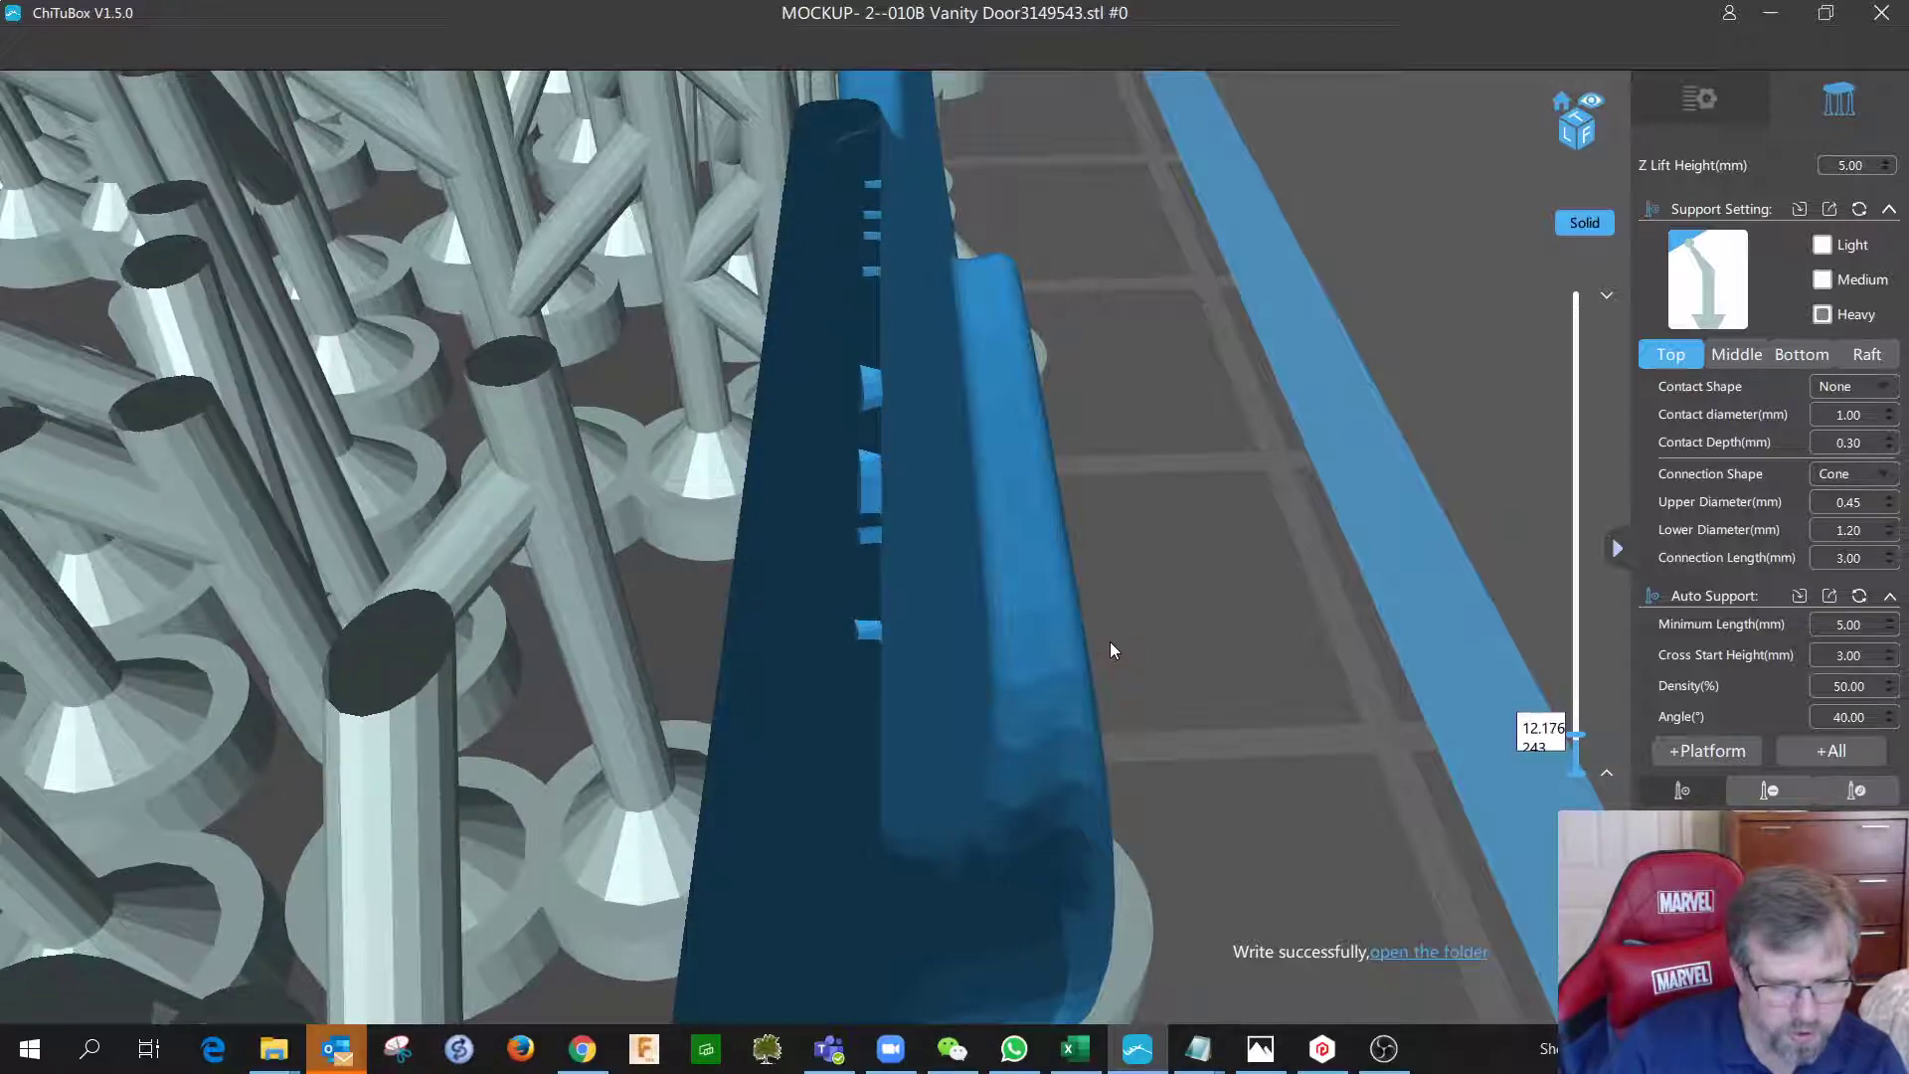
Advance the layer clip from 243 to 258 to examine how the letters on the edge build up.
{"action": "key", "text": "Up"}
{"action": "key", "text": "Up"}
{"action": "key", "text": "Up"}
{"action": "key", "text": "Up"}
{"action": "key", "text": "Up"}
{"action": "key", "text": "Up"}
{"action": "key", "text": "Up"}
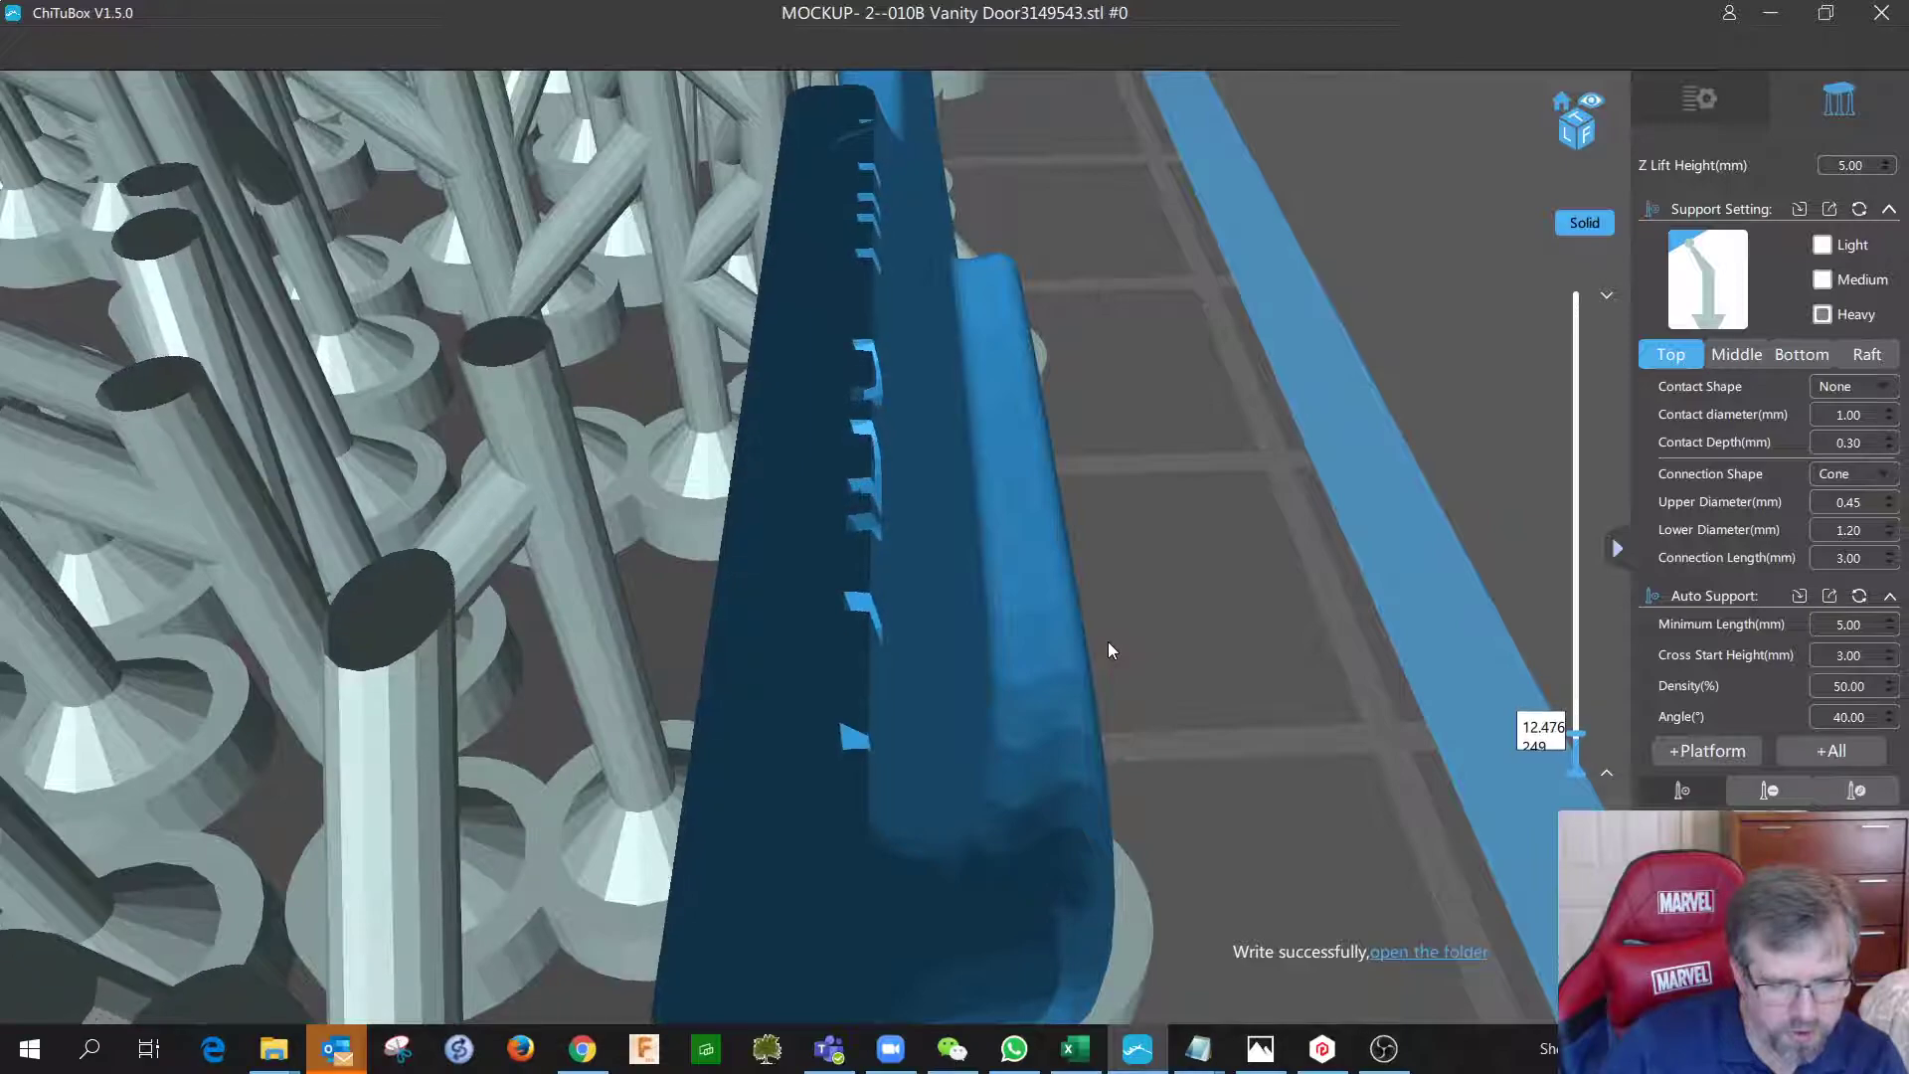
{"action": "key", "text": "Up"}
{"action": "key", "text": "Up"}
{"action": "key", "text": "Up"}
{"action": "key", "text": "Up"}
{"action": "key", "text": "Up"}
{"action": "key", "text": "Up"}
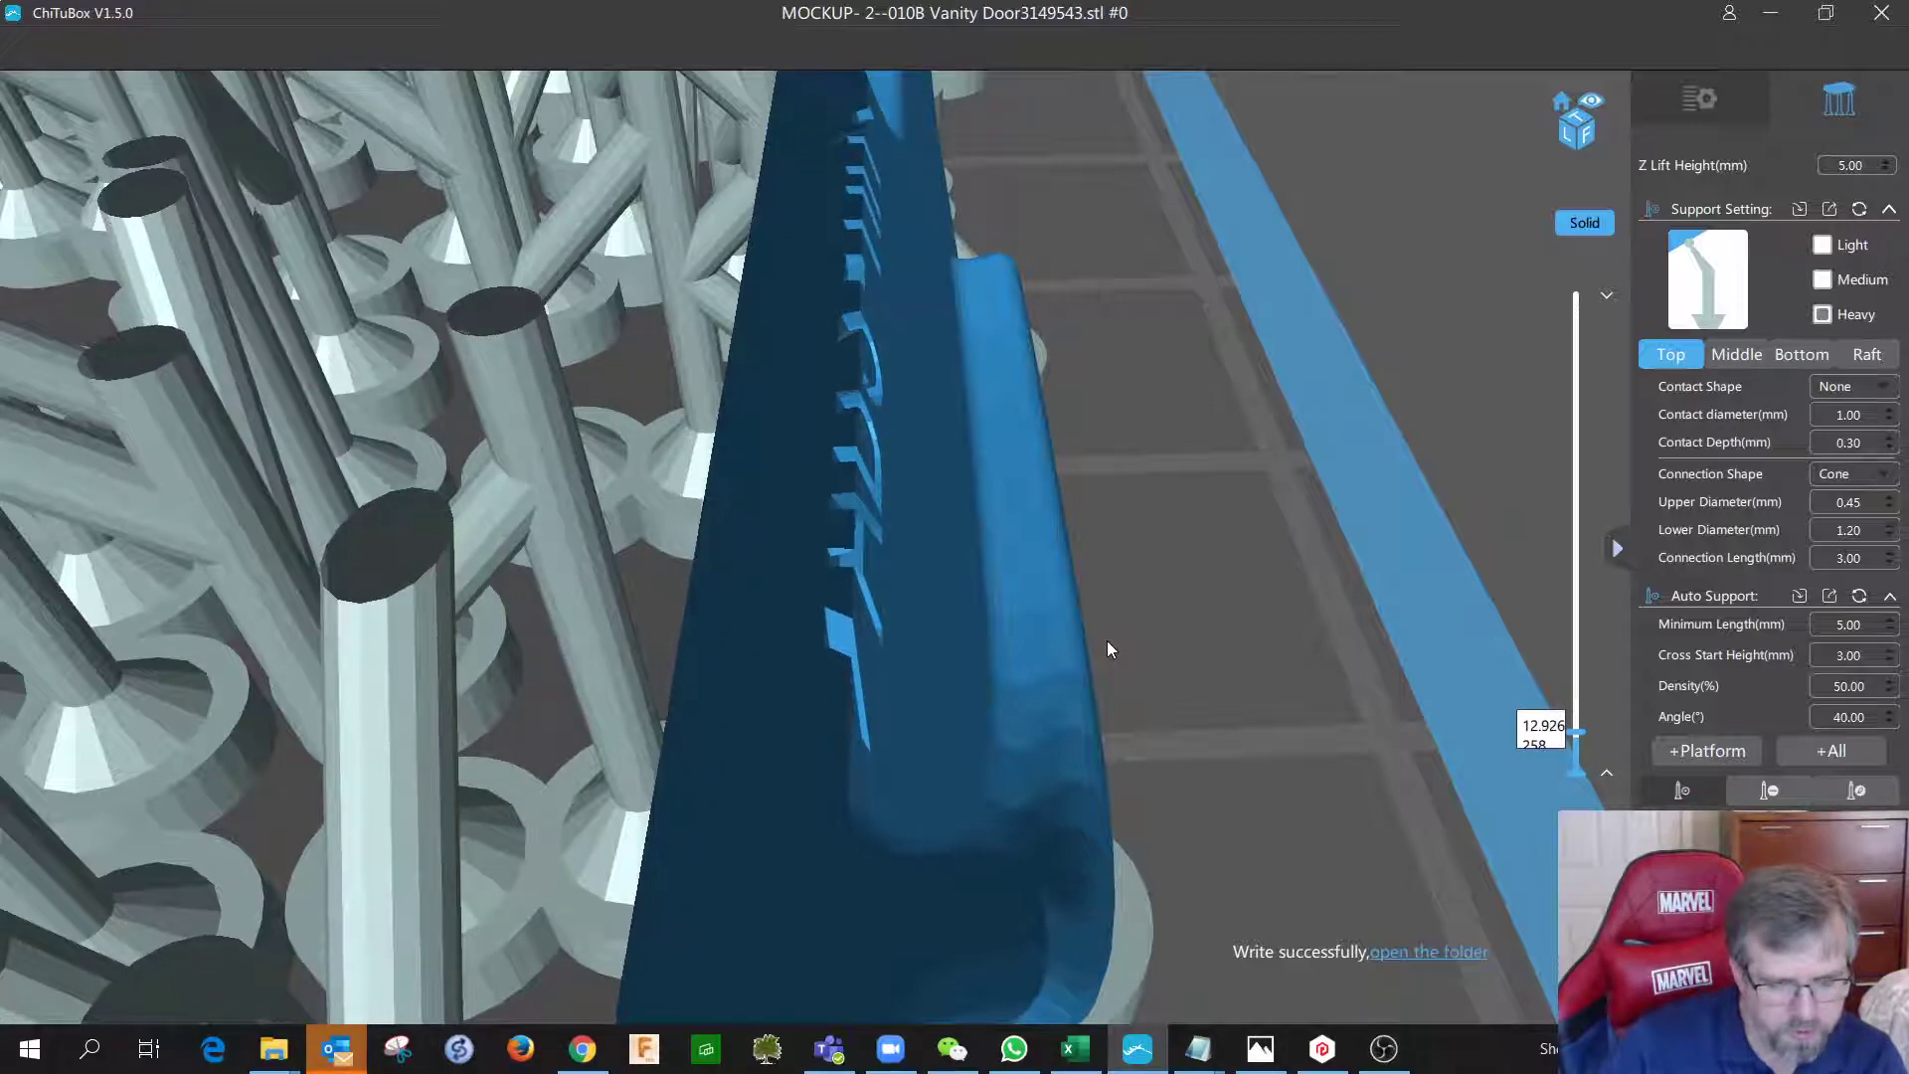
{"action": "key", "text": "Up"}
{"action": "key", "text": "Up"}
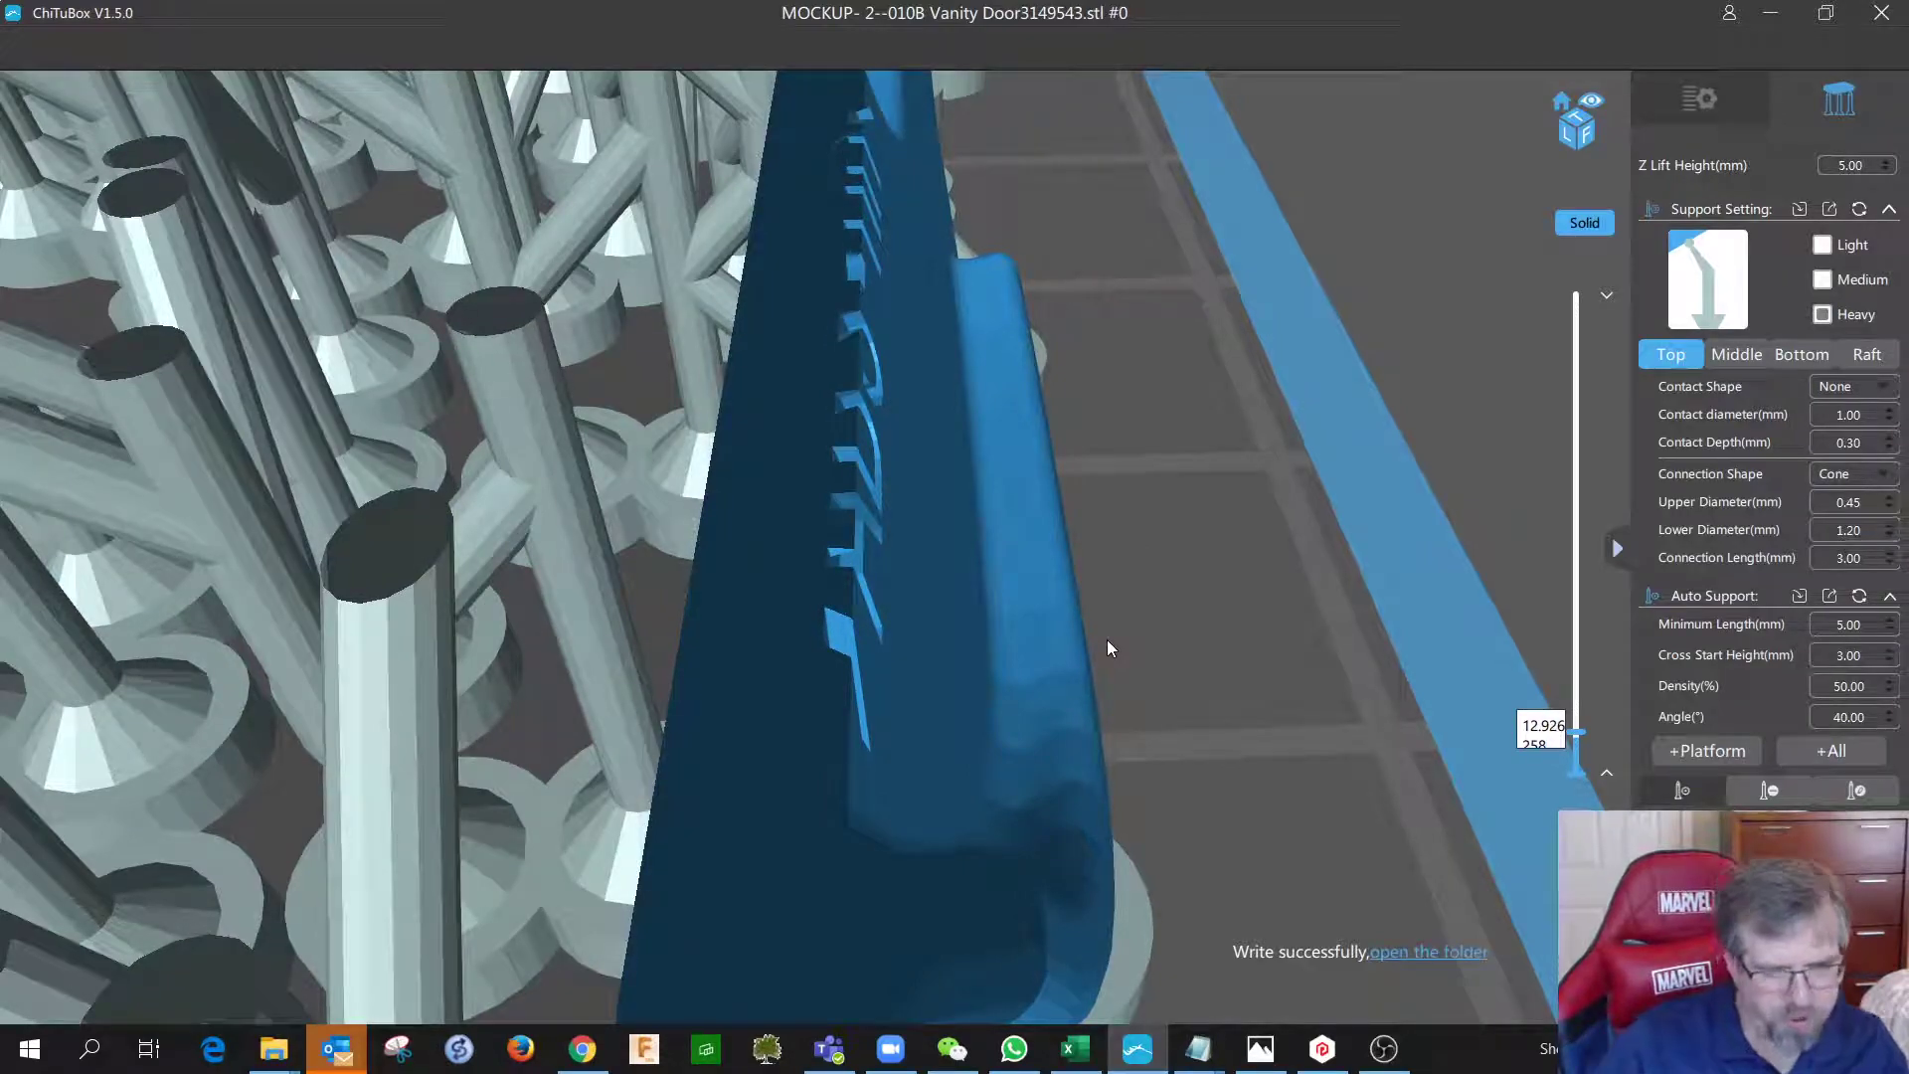
Display the next unsupported island, layer 274, in Photon File Validator and raise the layer clip in ChiTuBox to 274.
{"action": "key", "text": "alt+Tab"}
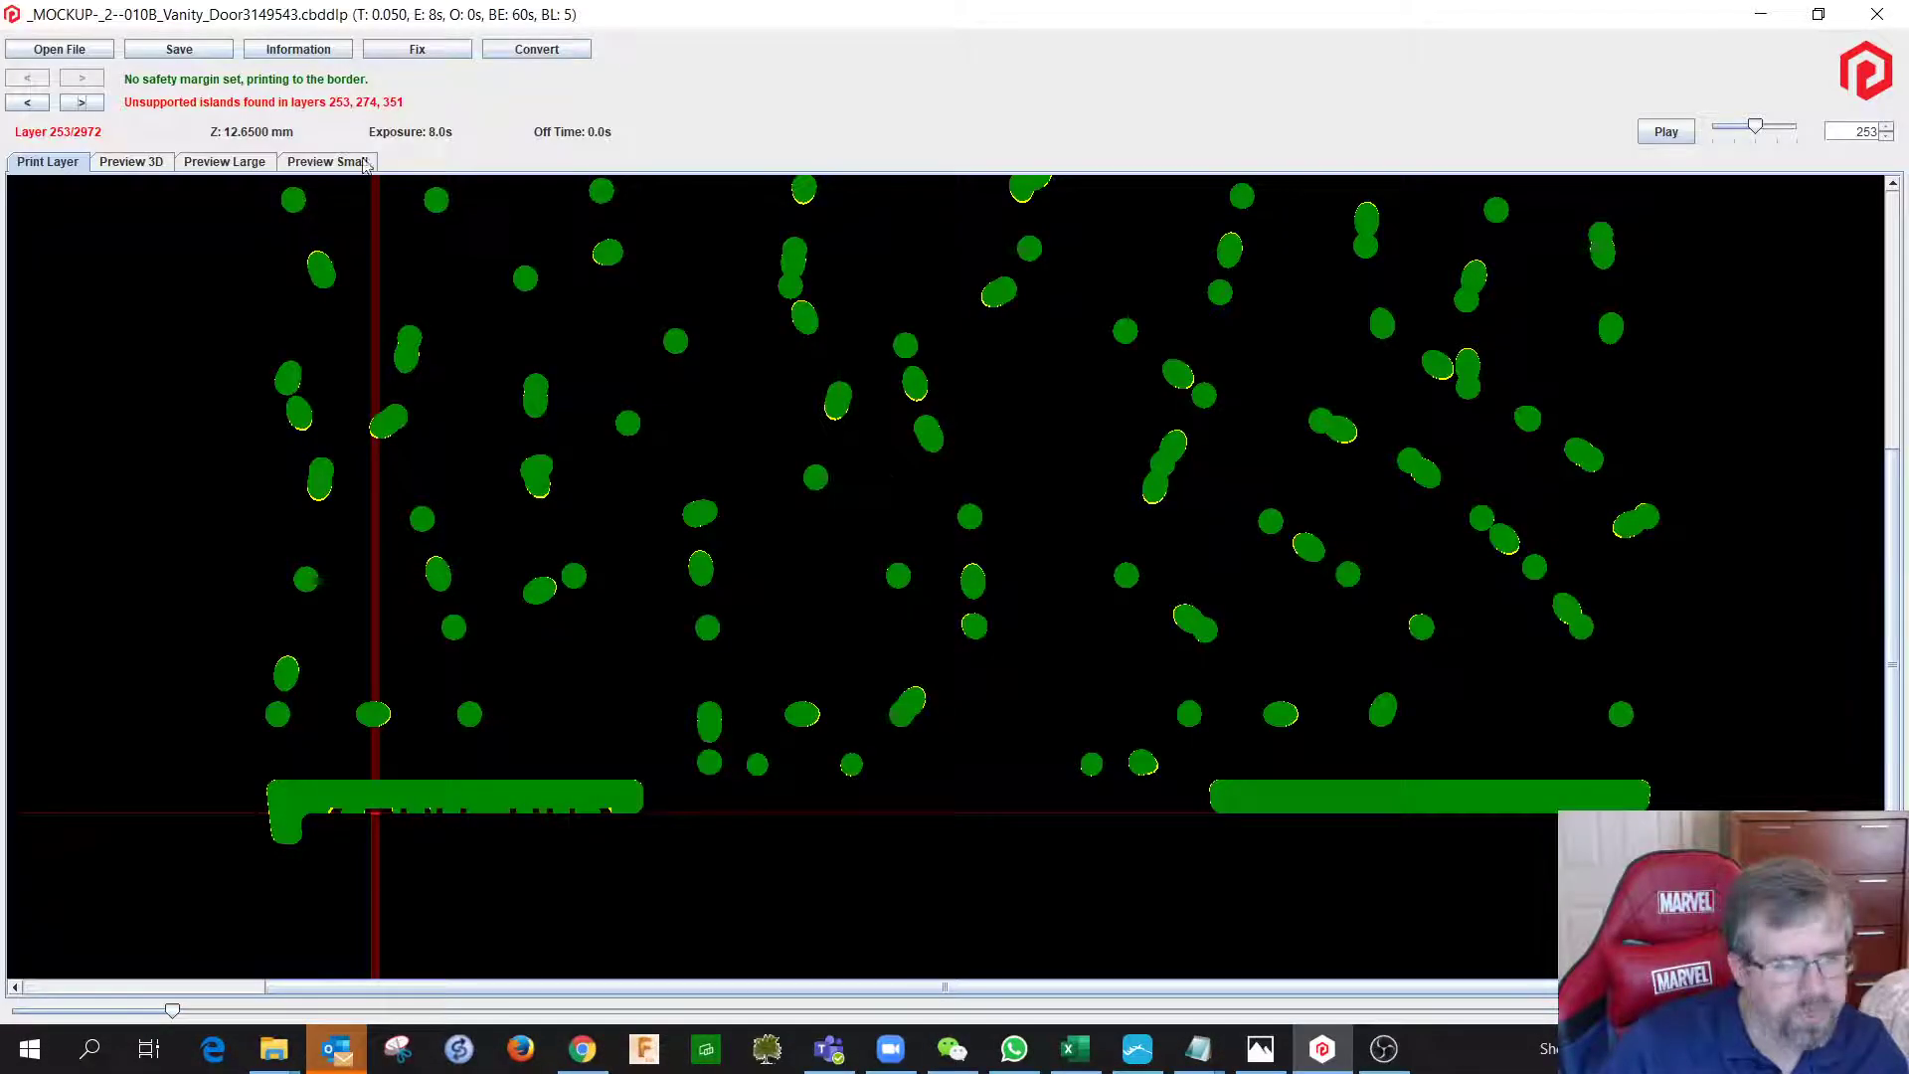
{"action": "left_click", "coordinate": [85, 103]}
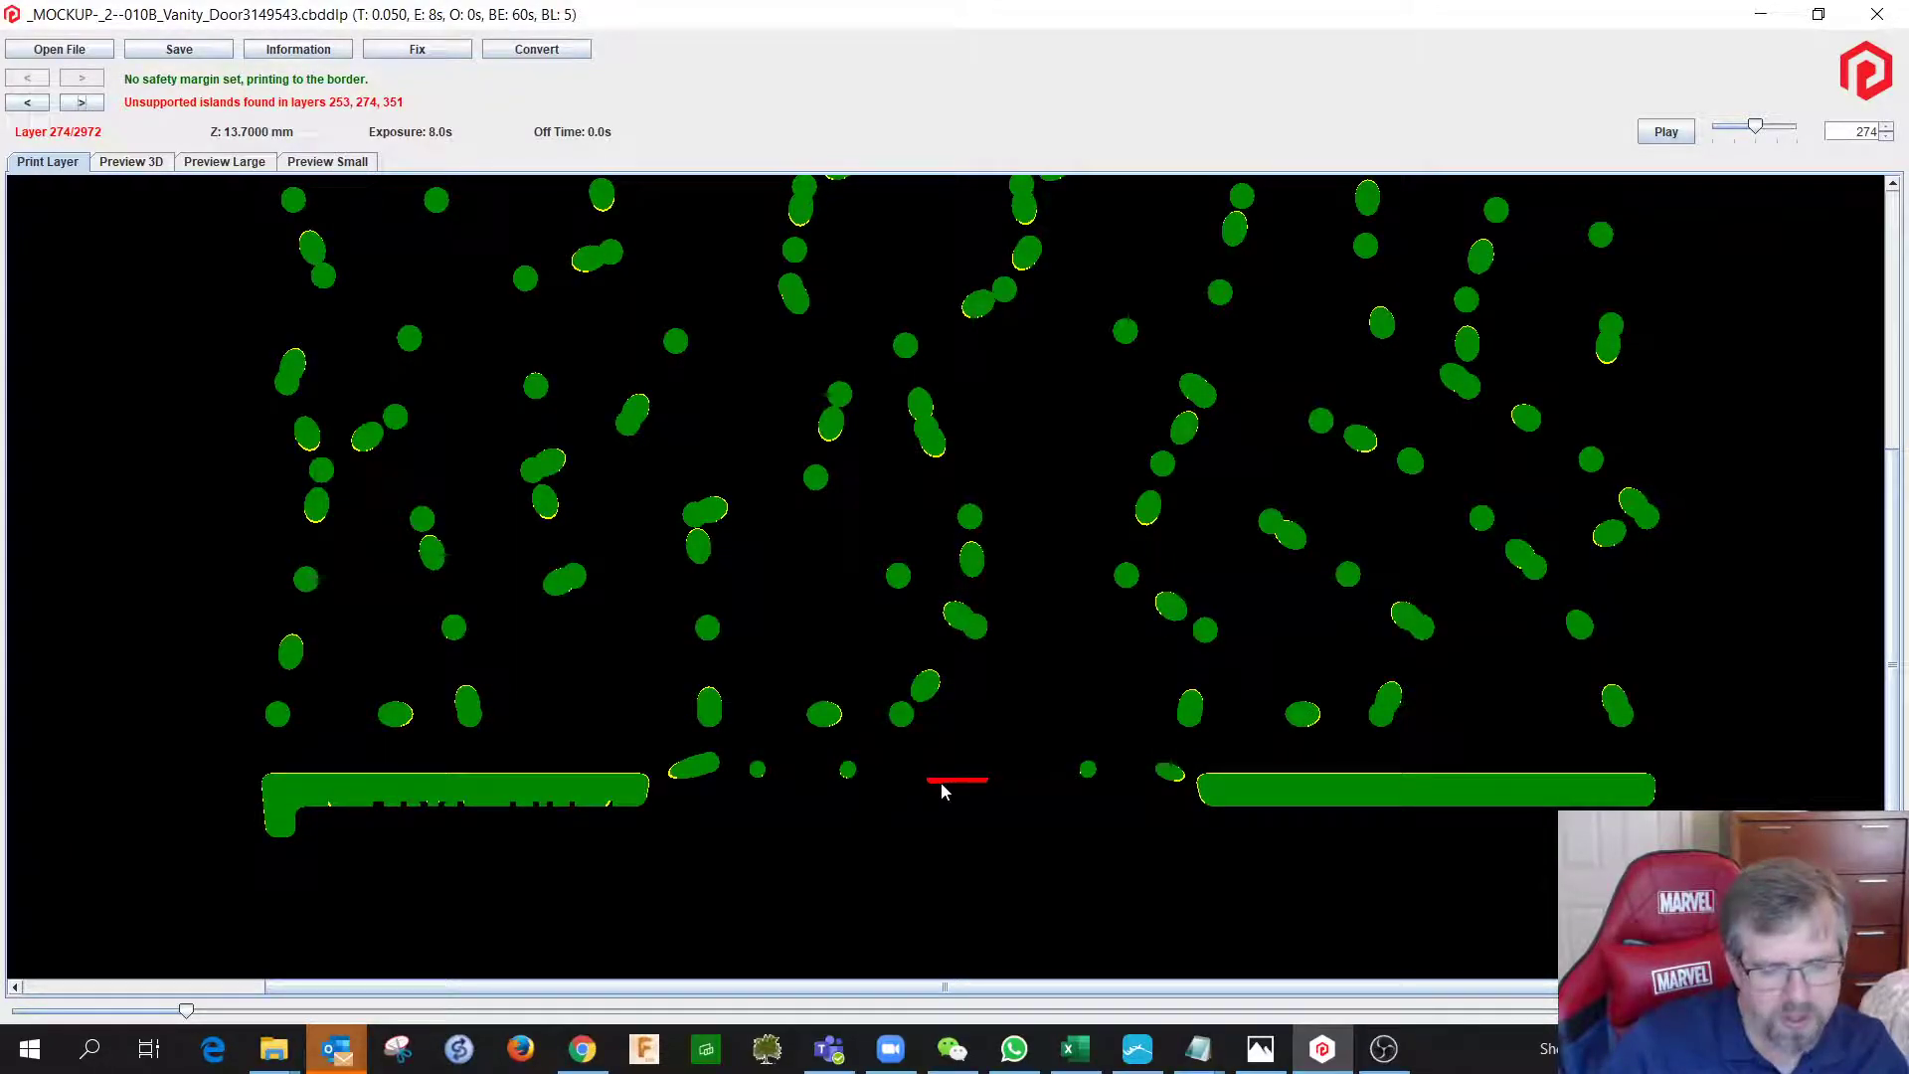
{"action": "key", "text": "alt+Tab"}
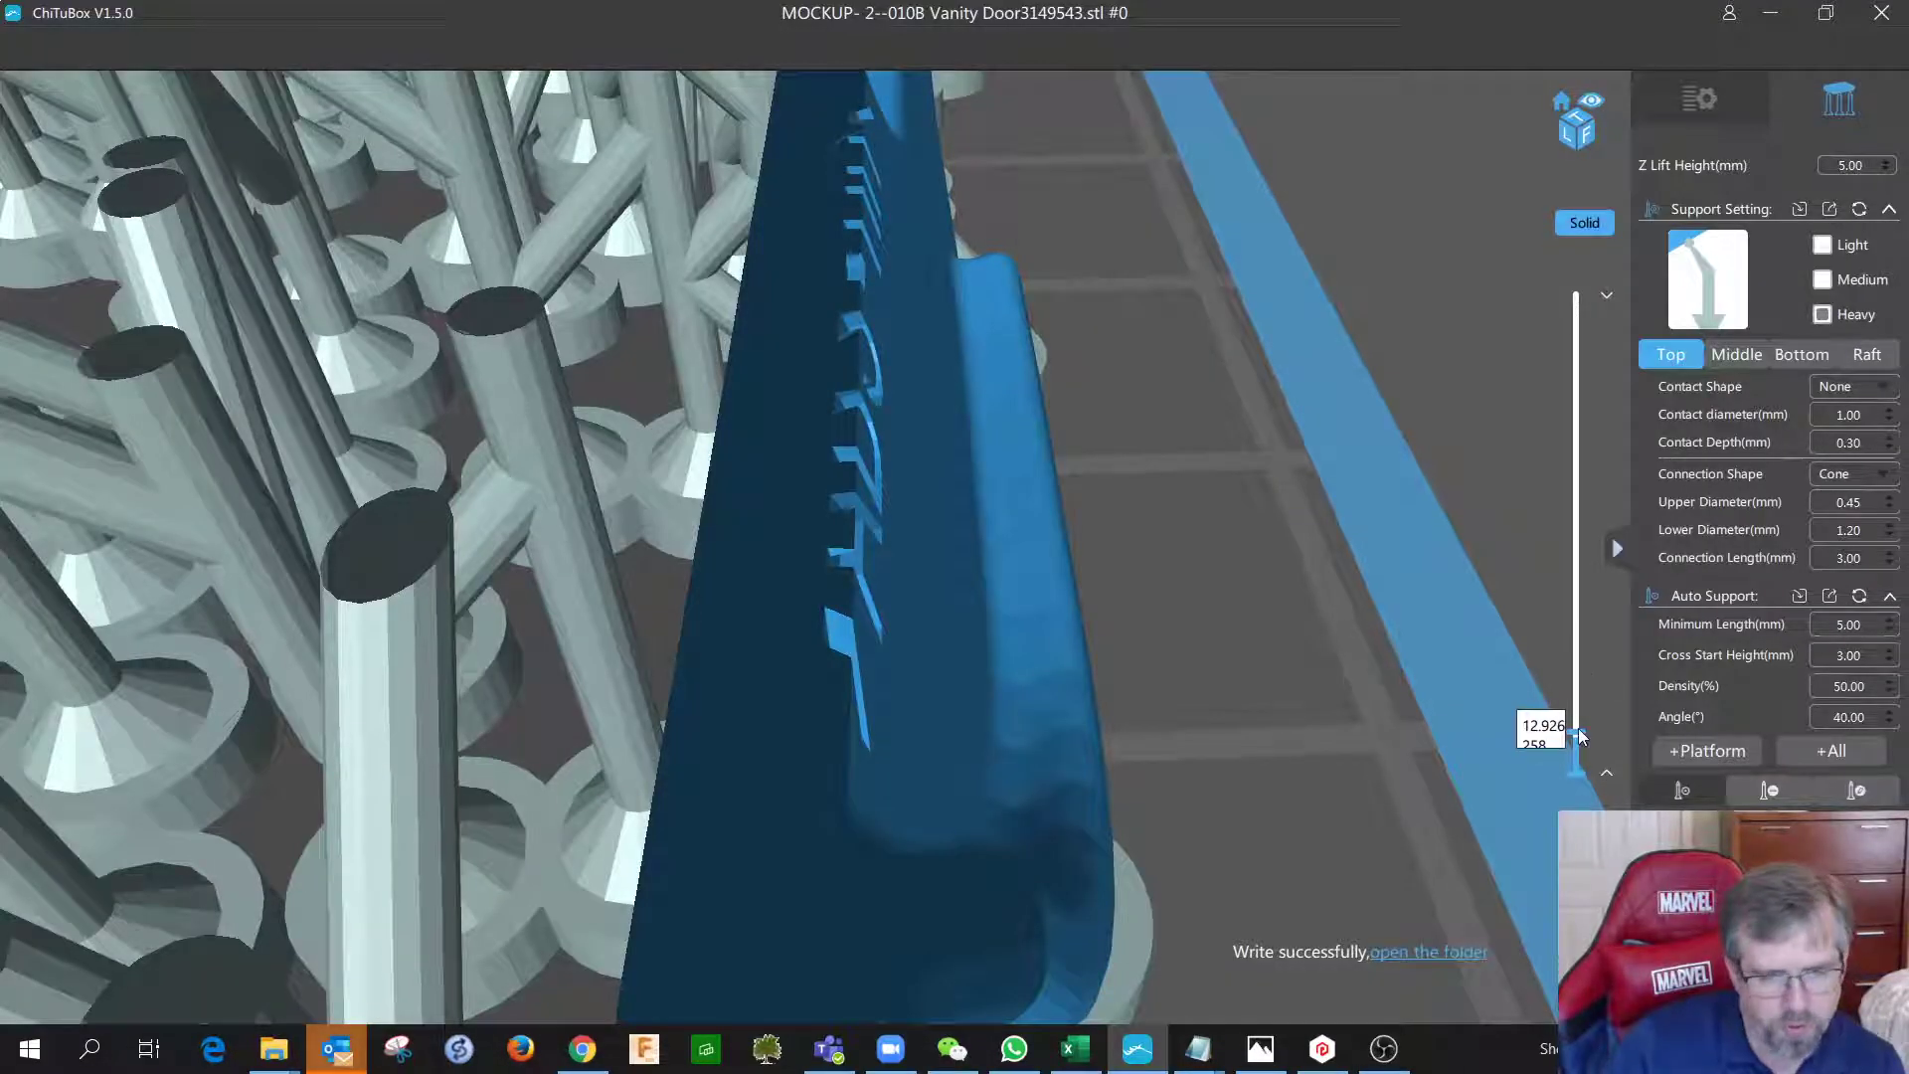
{"action": "left_click_drag", "start_coordinate": [1581, 736], "coordinate": [1580, 733]}
{"action": "scroll", "coordinate": [1393, 600], "scroll_direction": "down", "scroll_amount": 3}
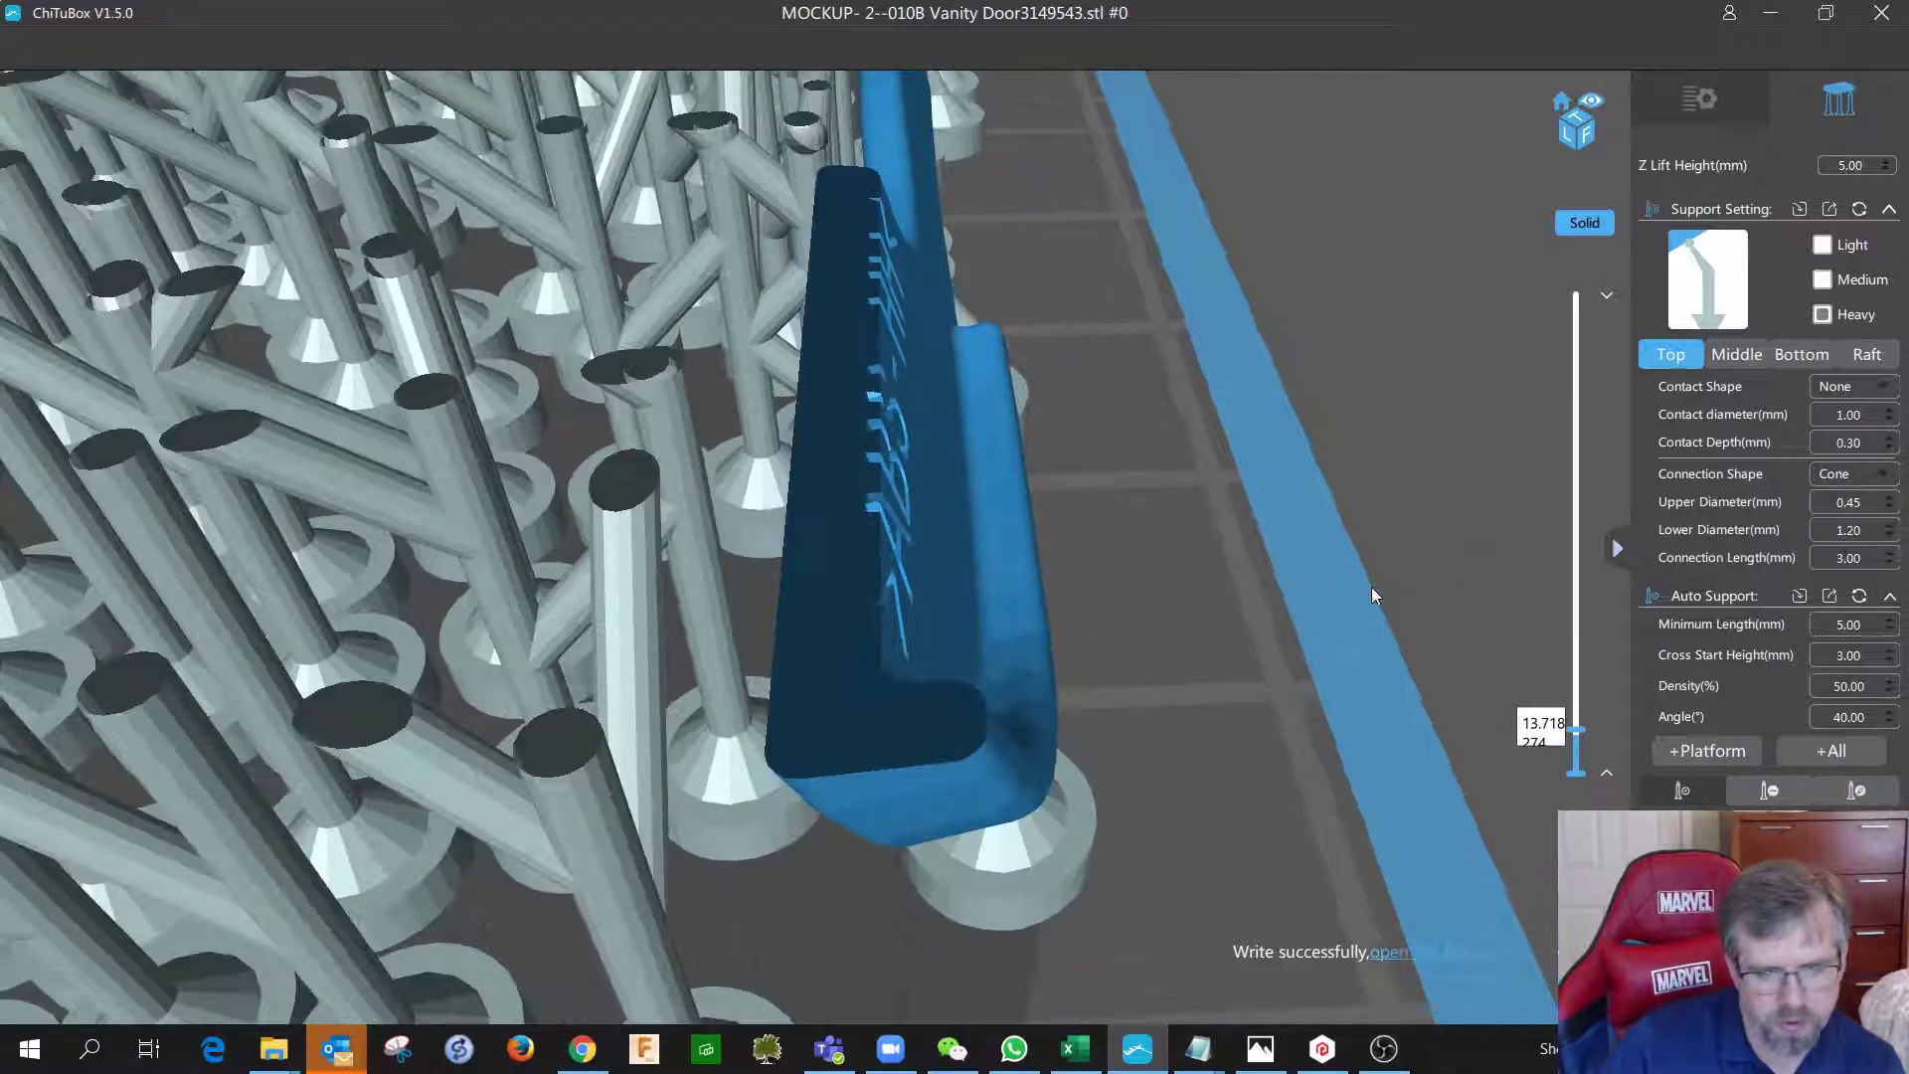
Examine the free-floating island between the door sections while advancing the layer clip to 298.
{"action": "right_click_drag", "start_coordinate": [1373, 594], "coordinate": [684, 637]}
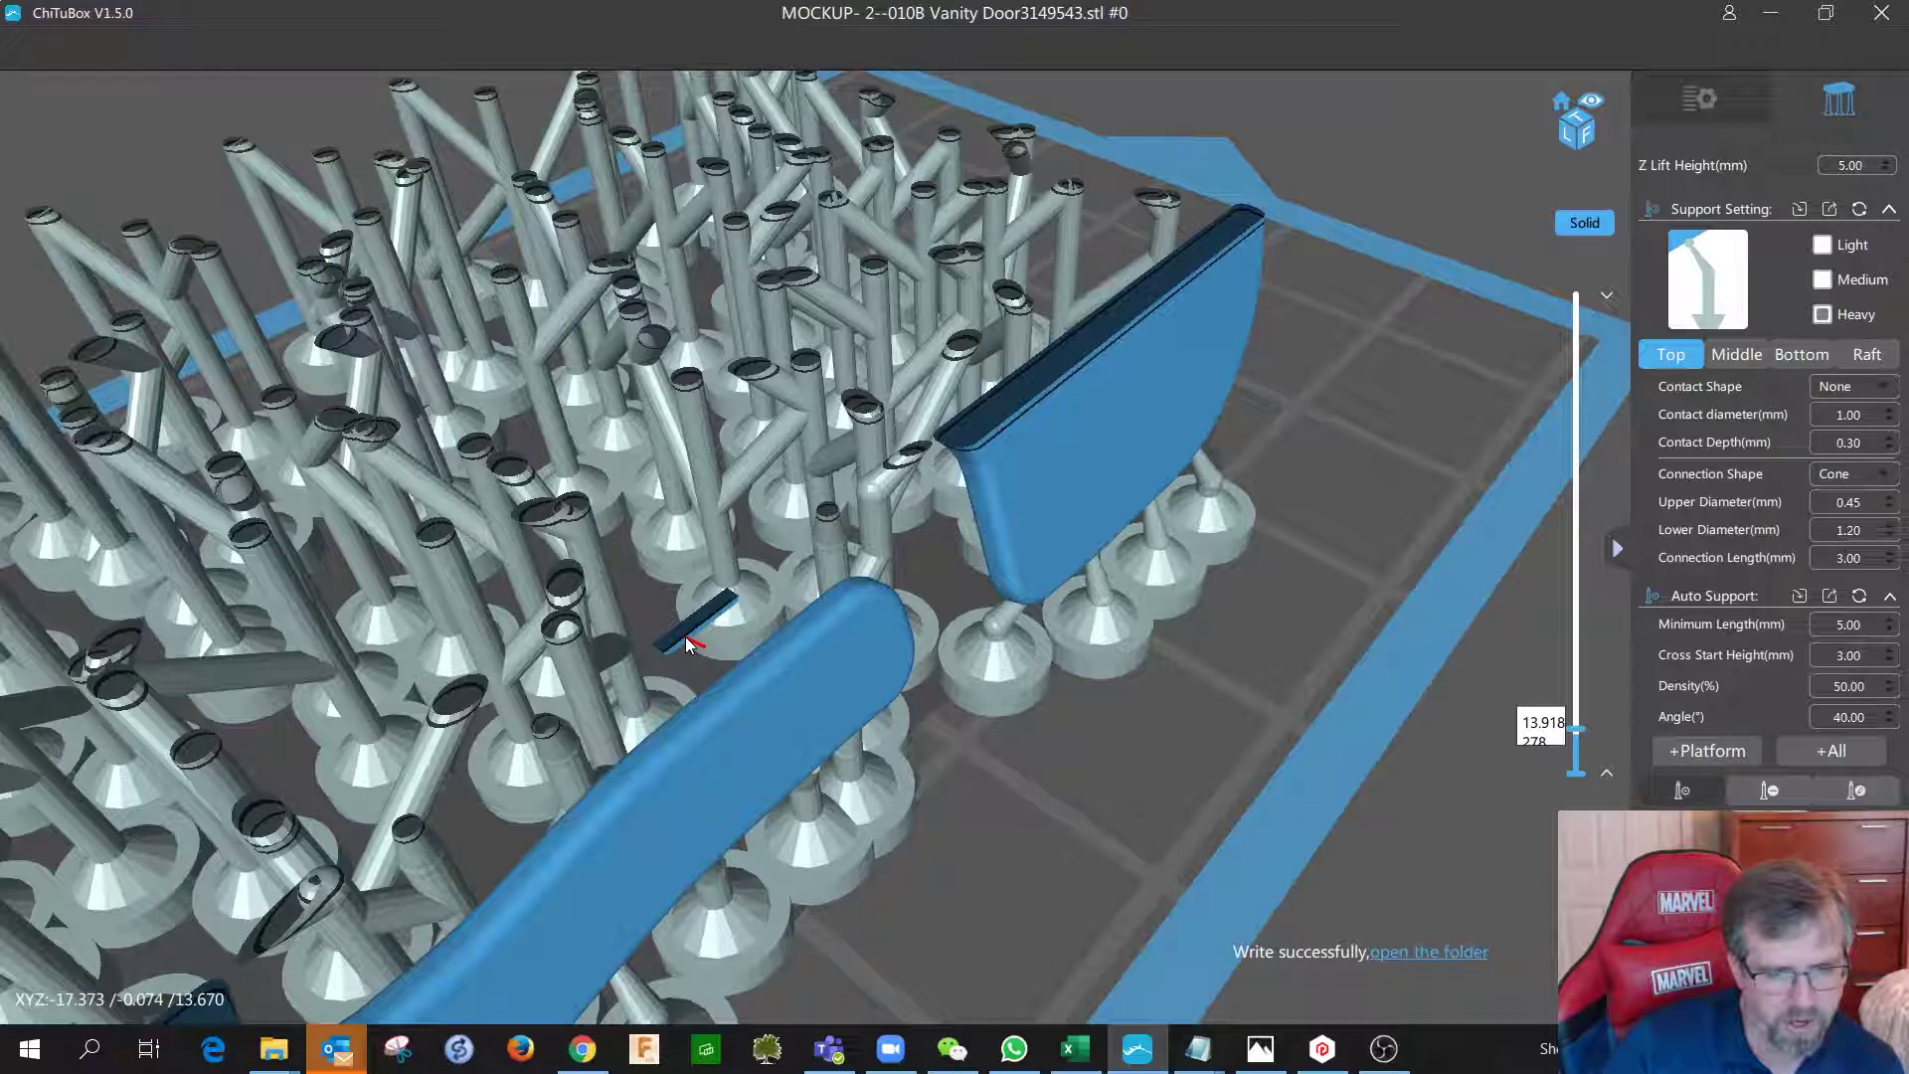
{"action": "key", "text": "Up"}
{"action": "key", "text": "Up"}
{"action": "key", "text": "Up"}
{"action": "key", "text": "Up"}
{"action": "key", "text": "Up"}
{"action": "key", "text": "Up"}
{"action": "key", "text": "Up"}
{"action": "key", "text": "Up"}
{"action": "key", "text": "Up"}
{"action": "key", "text": "Up"}
{"action": "key", "text": "Up"}
{"action": "key", "text": "Up"}
{"action": "key", "text": "Up"}
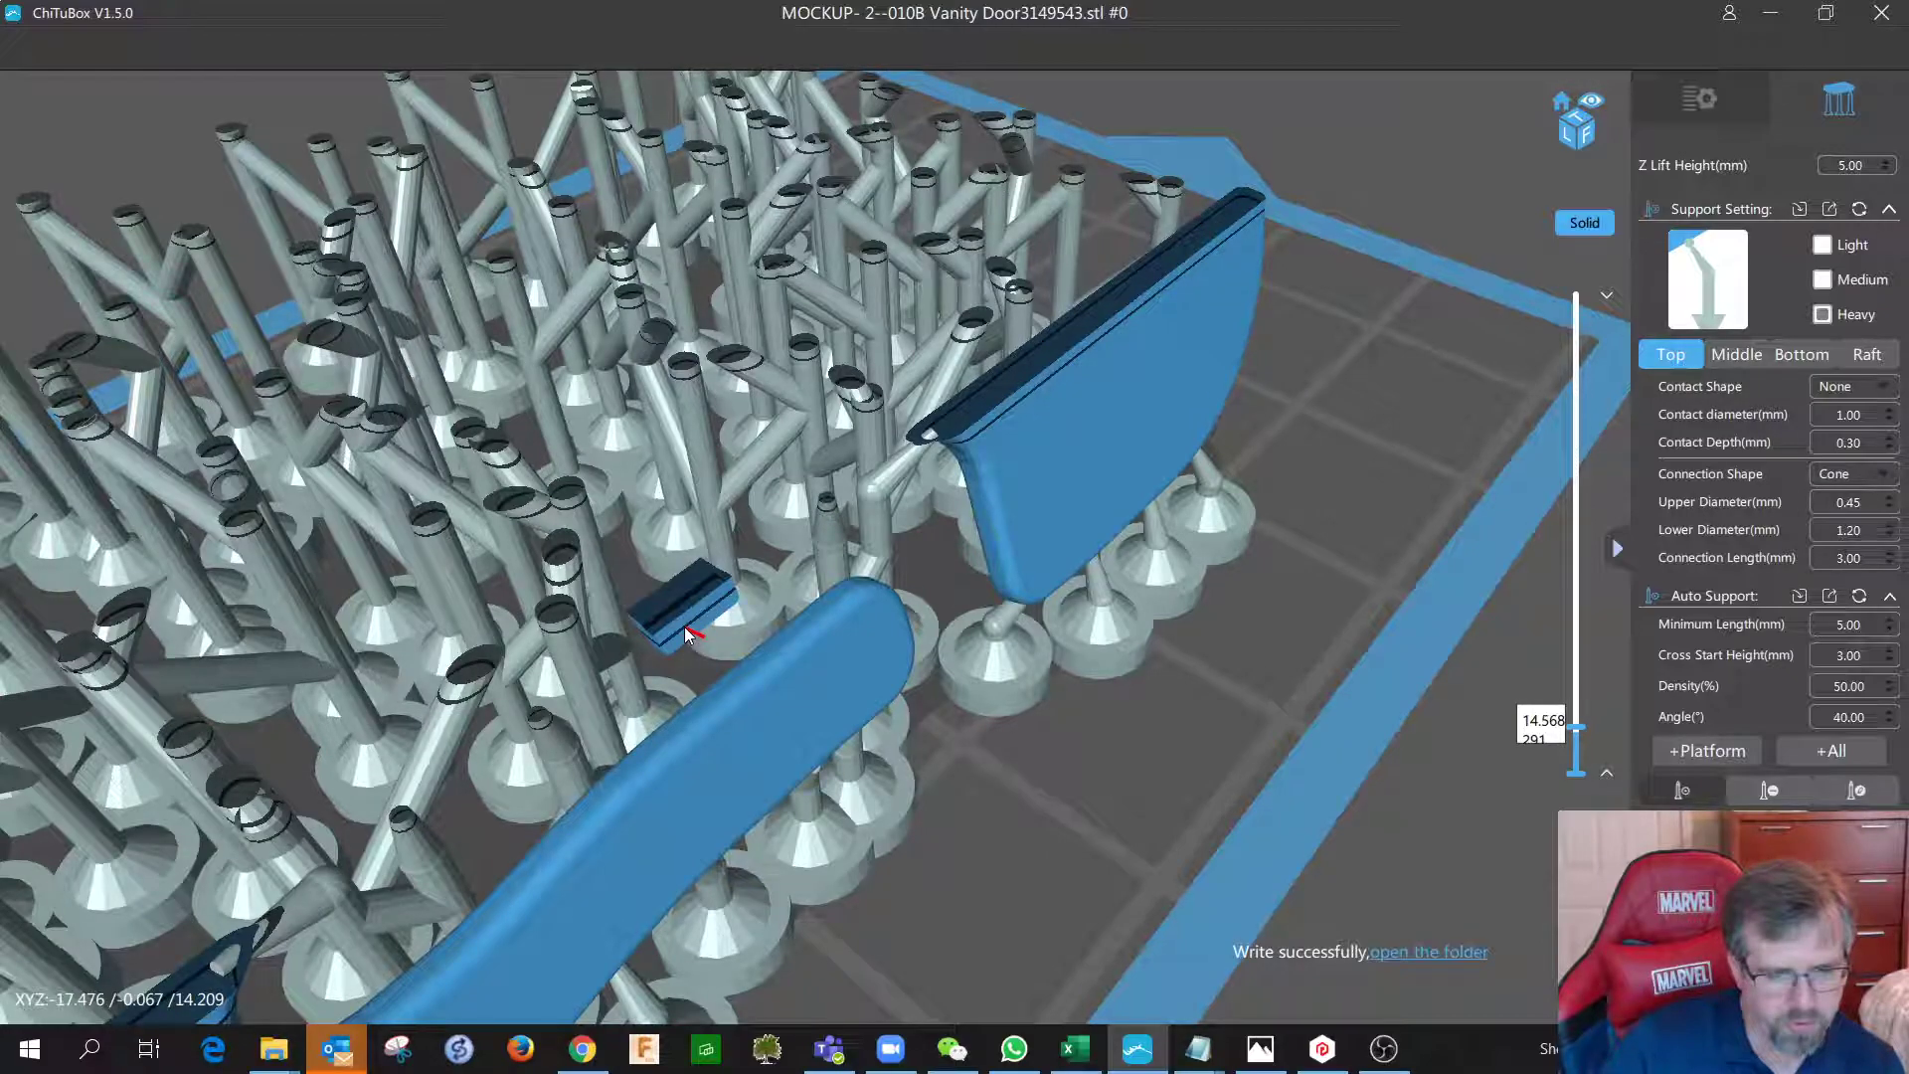
{"action": "key", "text": "Up"}
{"action": "key", "text": "Up"}
{"action": "key", "text": "Up"}
{"action": "key", "text": "Up"}
{"action": "key", "text": "Up"}
{"action": "key", "text": "Up"}
{"action": "key", "text": "Up"}
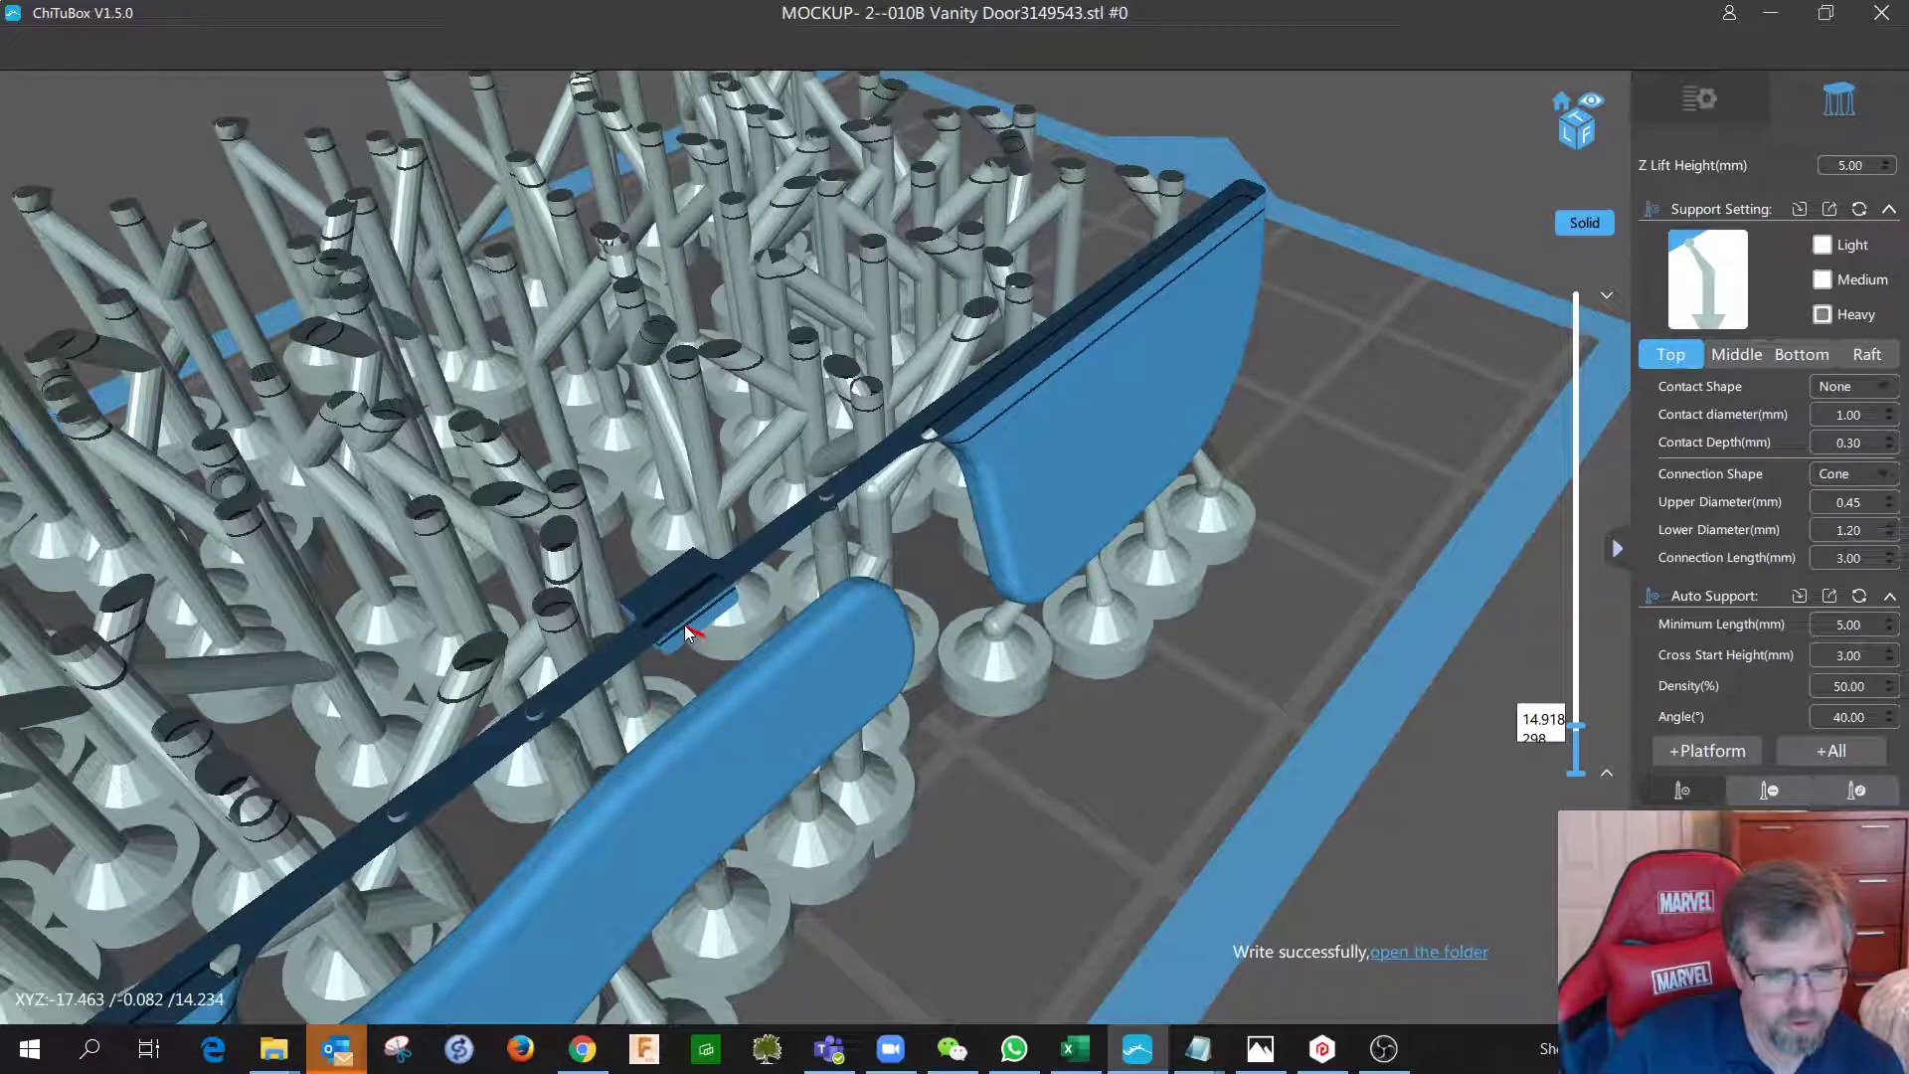
Lower the layer clip from 298 back to 274 while tracing the floating island down to its first layer.
{"action": "key", "text": "Down"}
{"action": "key", "text": "Down"}
{"action": "key", "text": "Down"}
{"action": "key", "text": "Down"}
{"action": "key", "text": "Down"}
{"action": "key", "text": "Down"}
{"action": "key", "text": "Down"}
{"action": "key", "text": "Down"}
{"action": "key", "text": "Down"}
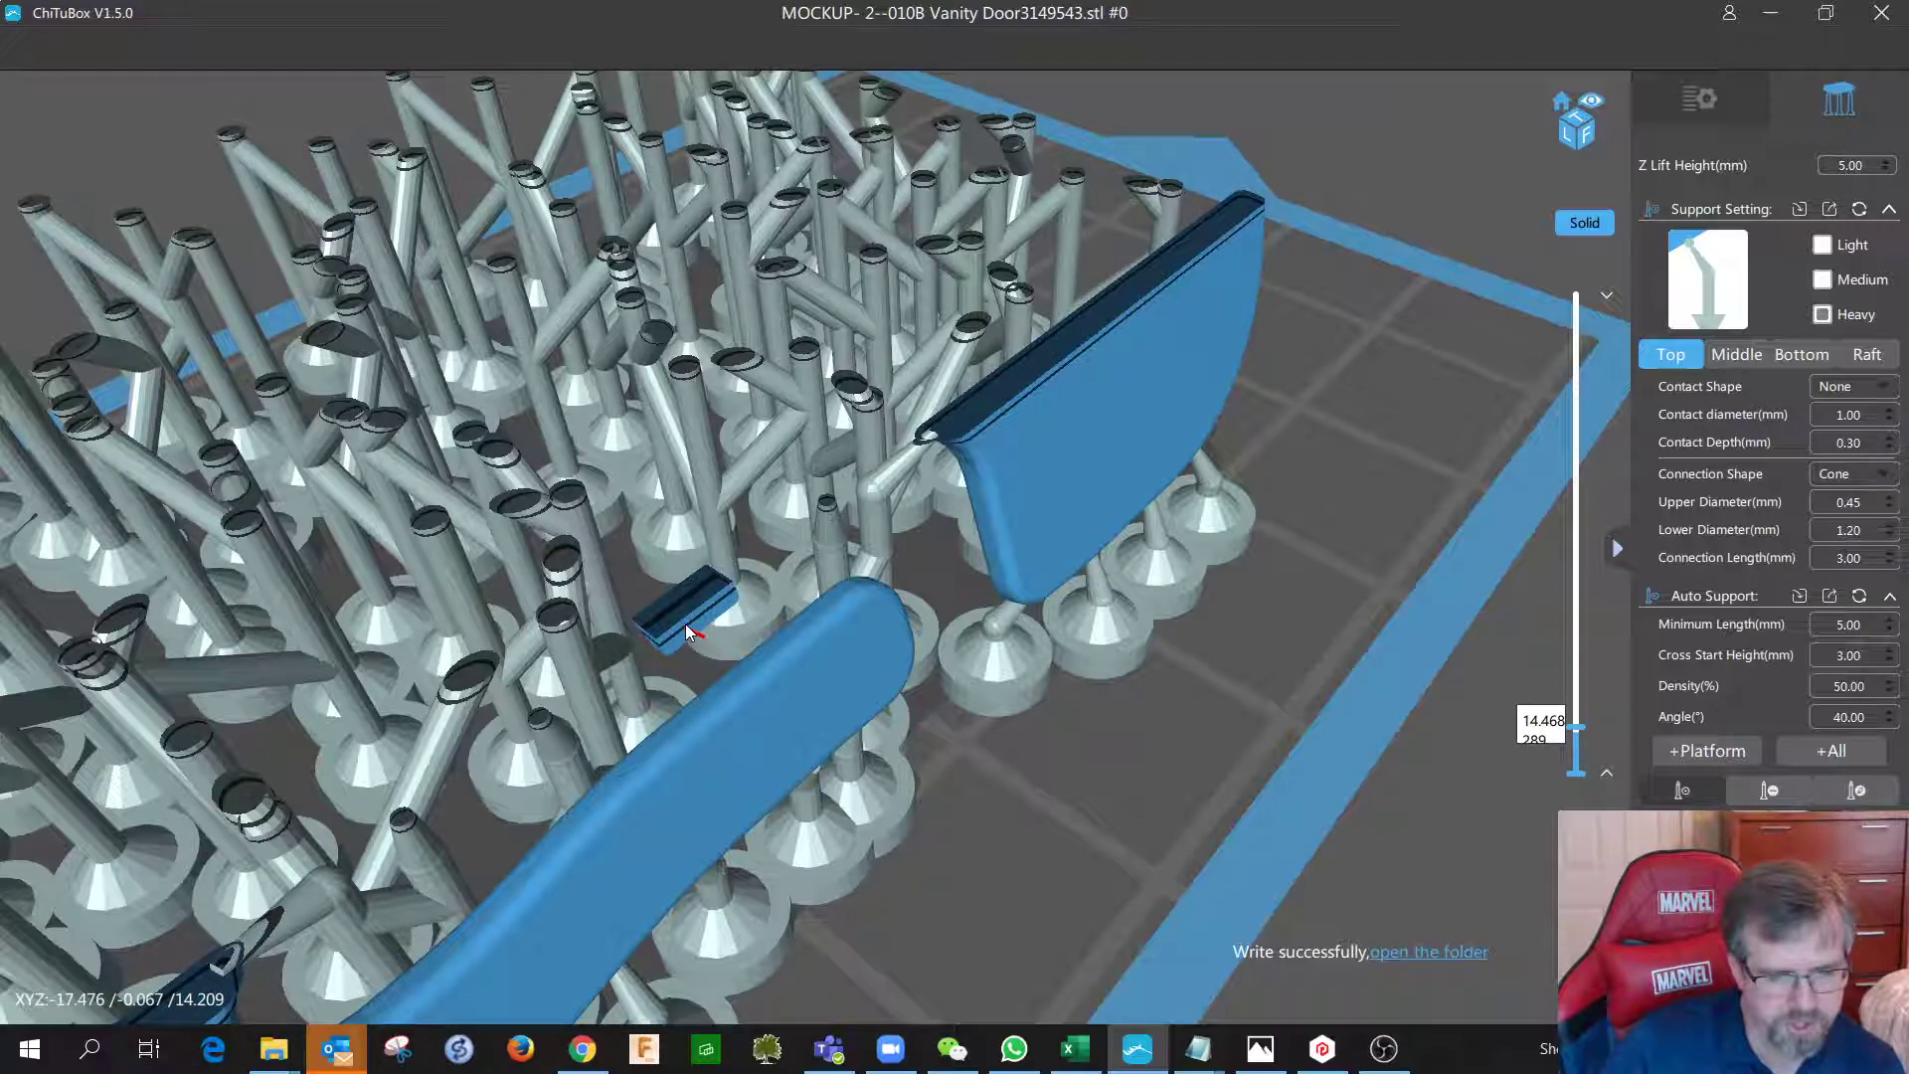
{"action": "right_click_drag", "start_coordinate": [686, 625], "coordinate": [834, 380]}
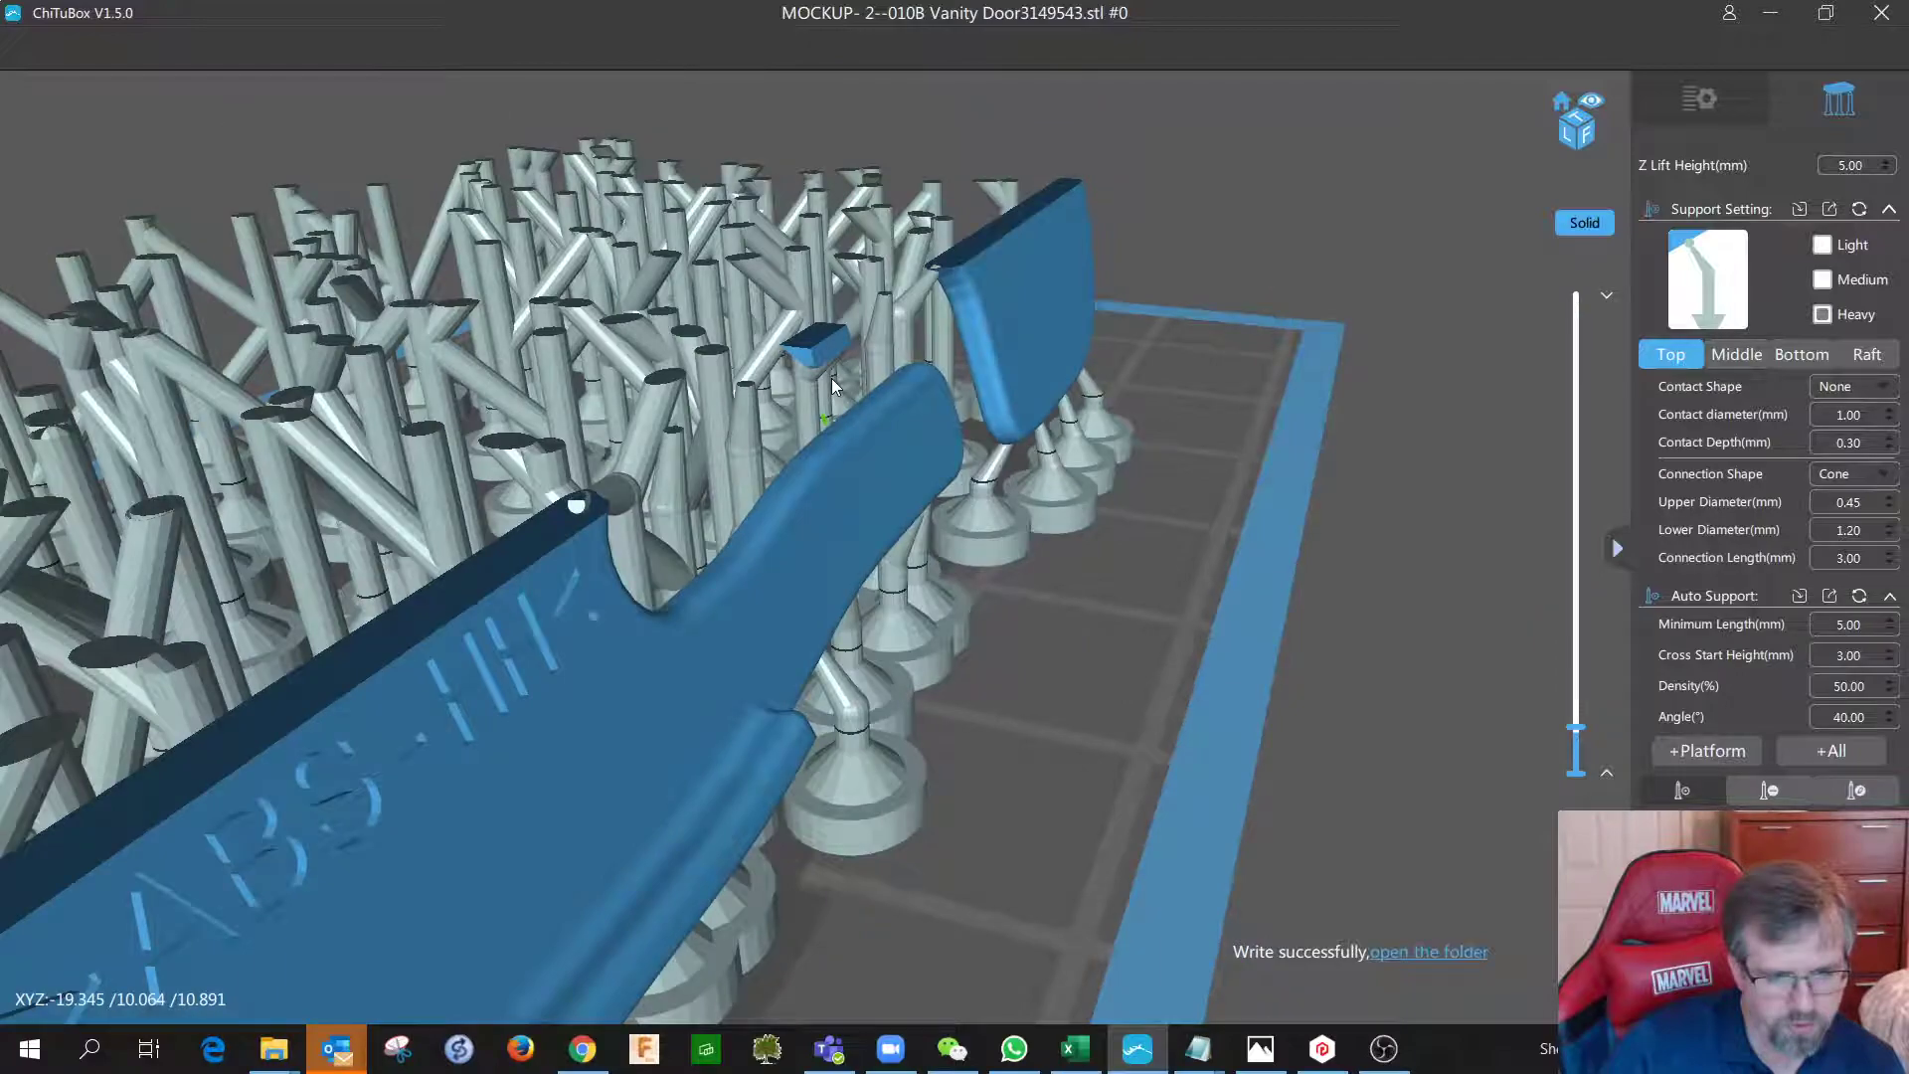
{"action": "key", "text": "Down"}
{"action": "key", "text": "Down"}
{"action": "key", "text": "Down"}
{"action": "key", "text": "Down"}
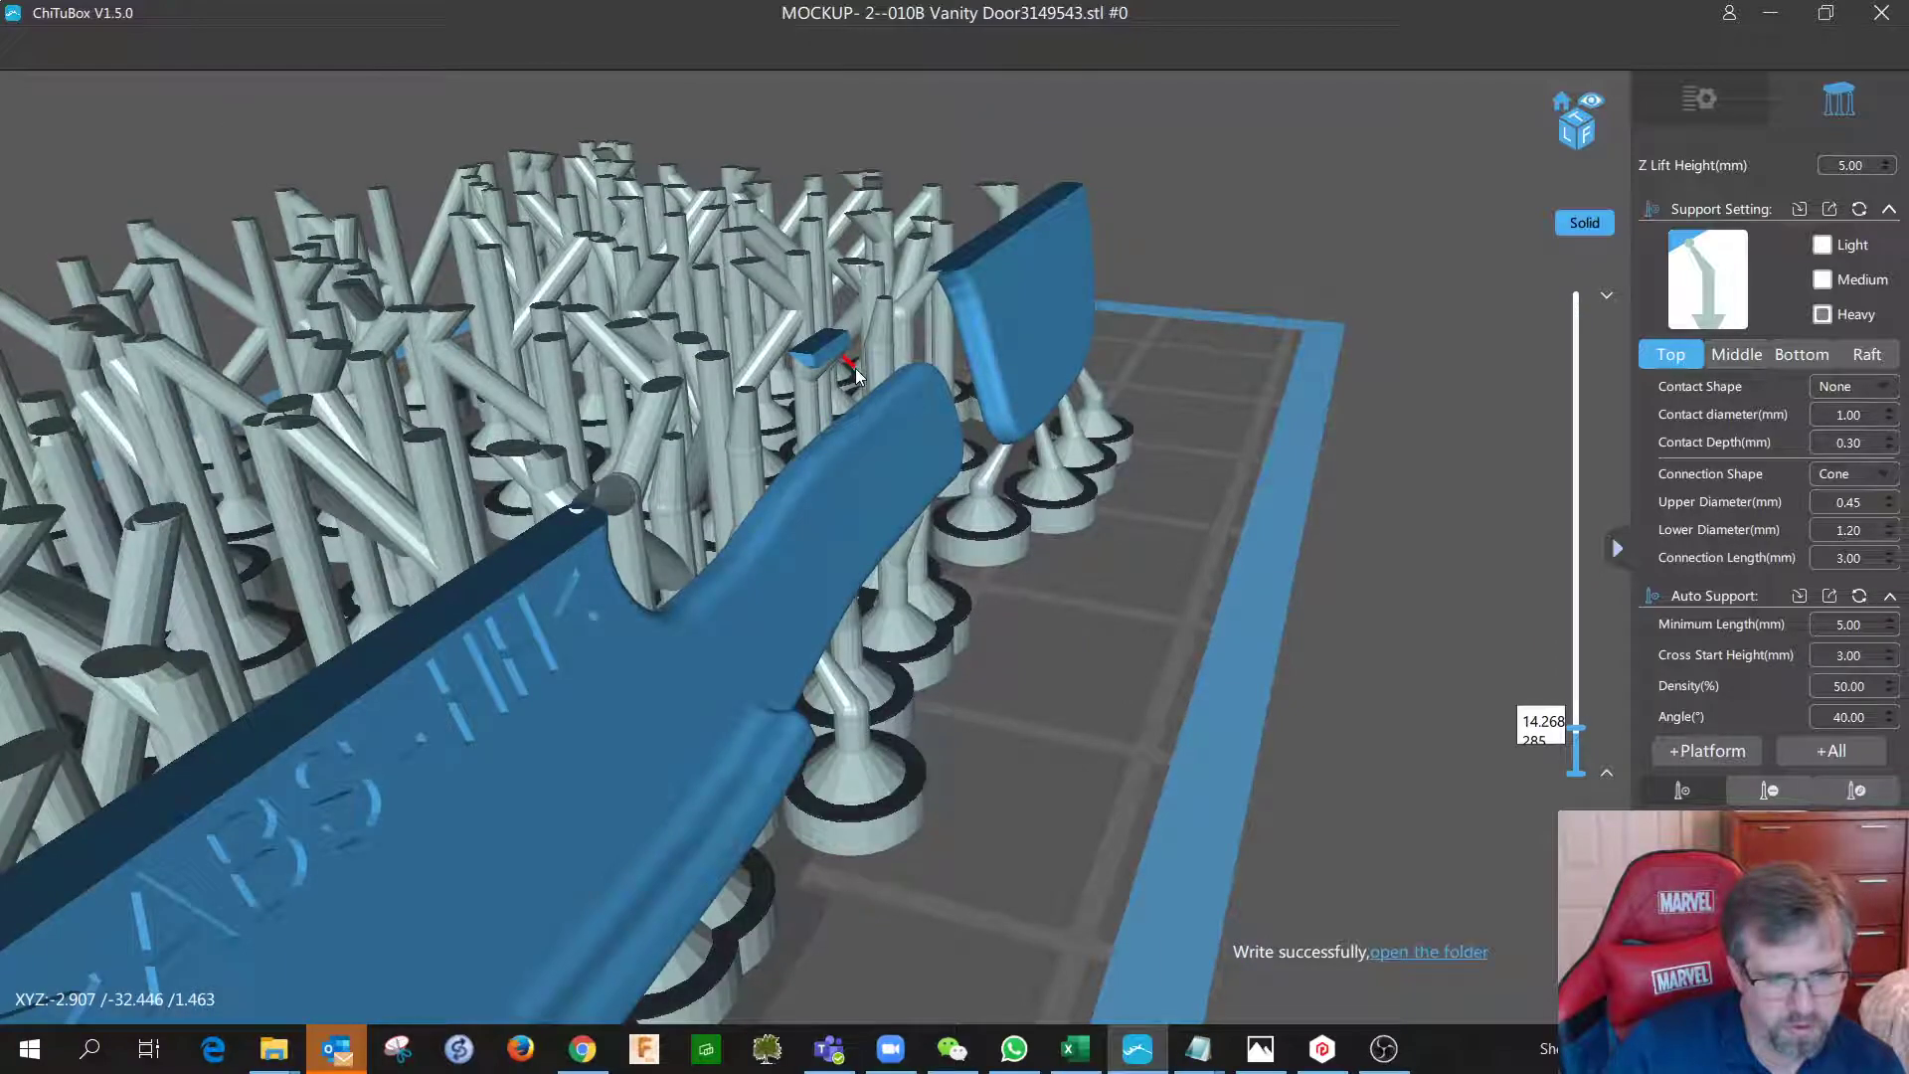
{"action": "key", "text": "Down"}
{"action": "key", "text": "Down"}
{"action": "key", "text": "Down"}
{"action": "key", "text": "Down"}
{"action": "key", "text": "Down"}
{"action": "key", "text": "Down"}
{"action": "key", "text": "Down"}
{"action": "key", "text": "Down"}
{"action": "key", "text": "Down"}
{"action": "key", "text": "Down"}
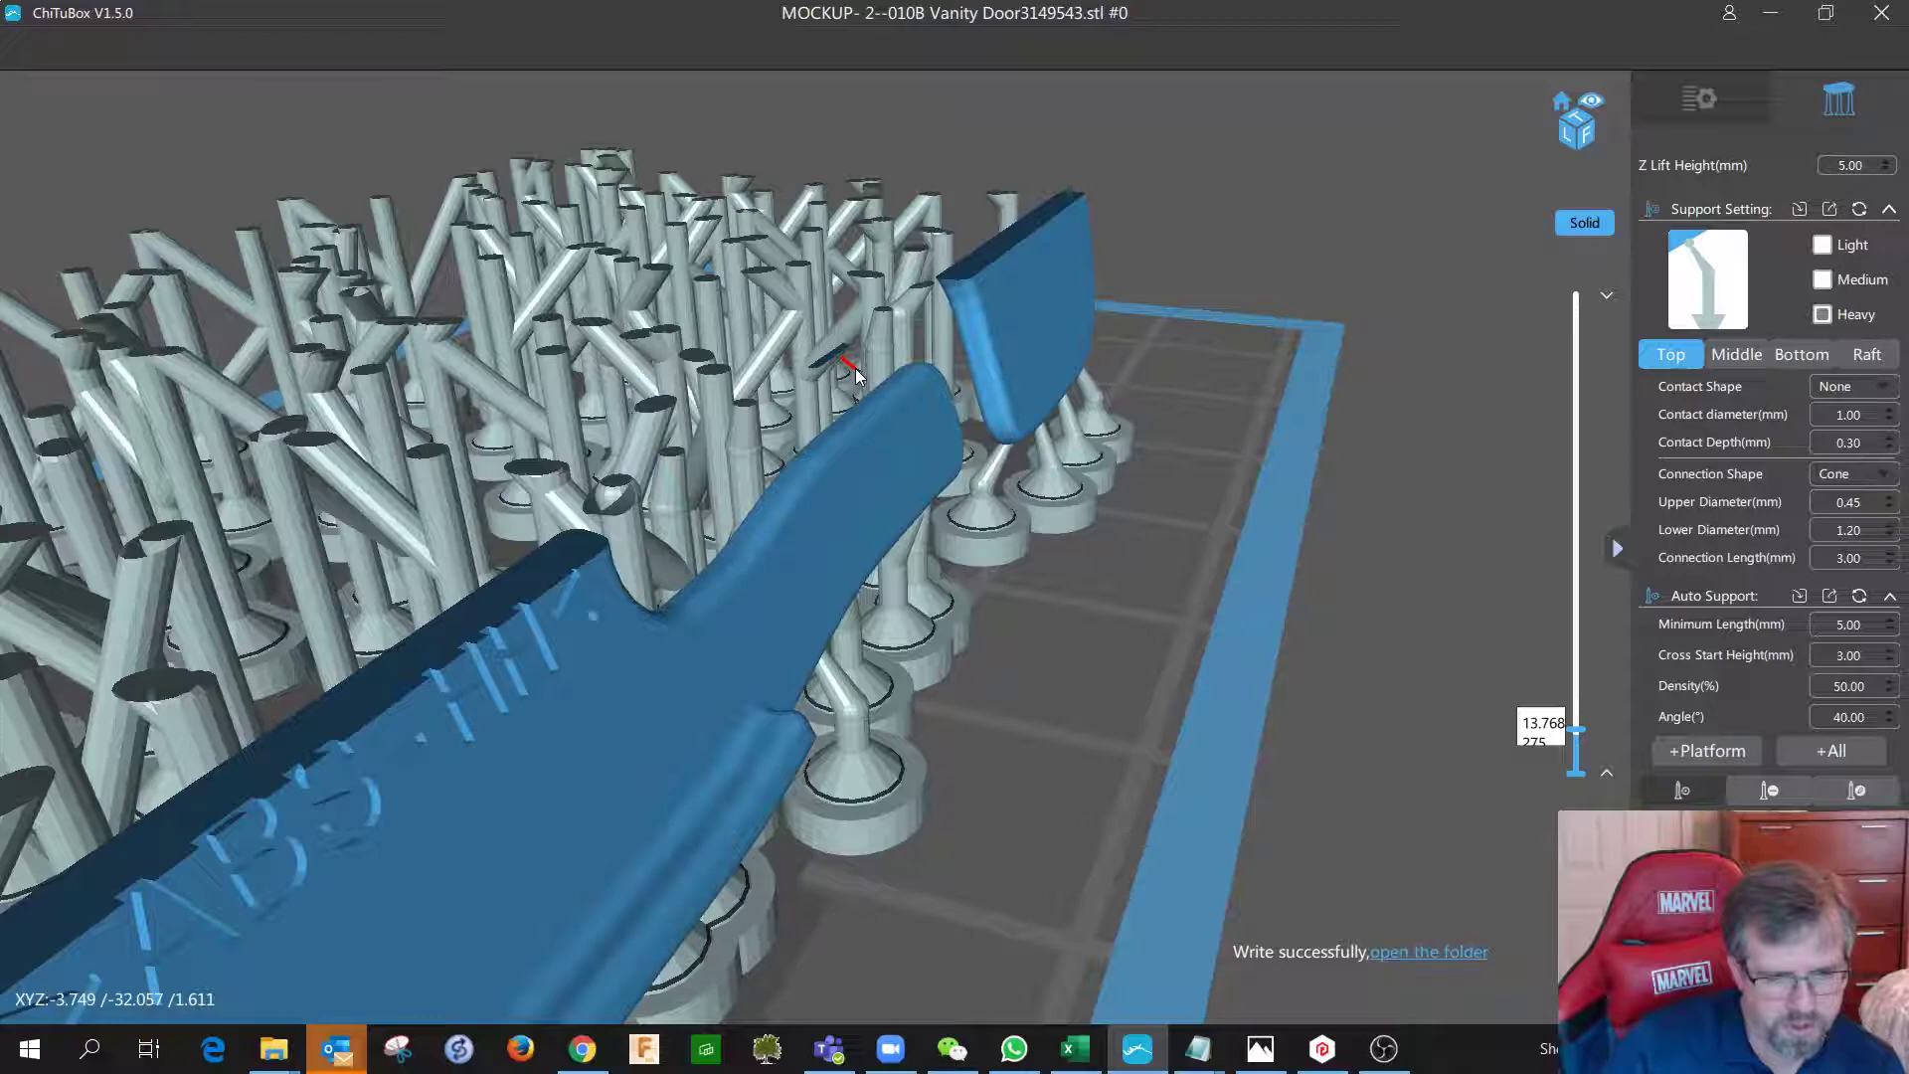
{"action": "scroll", "coordinate": [856, 375], "scroll_direction": "up", "scroll_amount": 3}
{"action": "key", "text": "Down"}
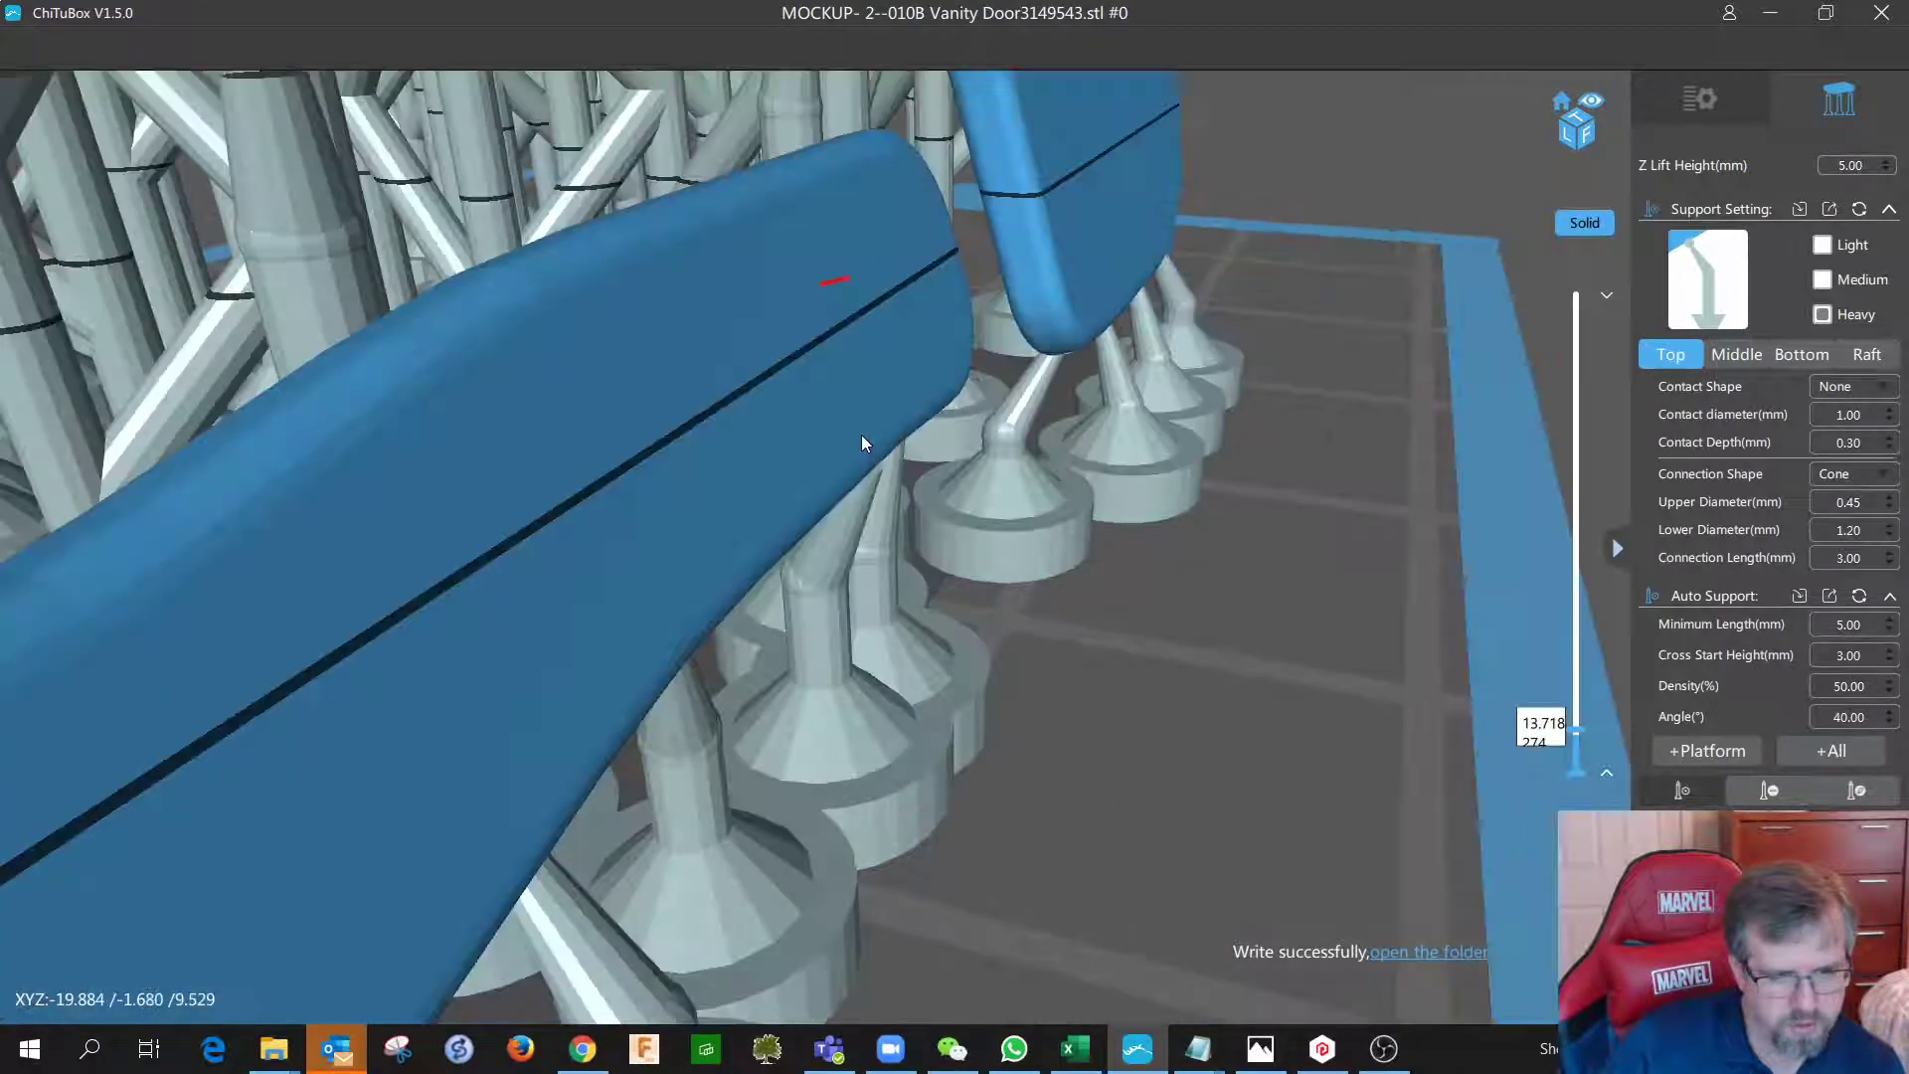
Add two heavy supports under the thin island at layer 274, working from beneath the model.
{"action": "scroll", "coordinate": [862, 434], "scroll_direction": "down", "scroll_amount": 3}
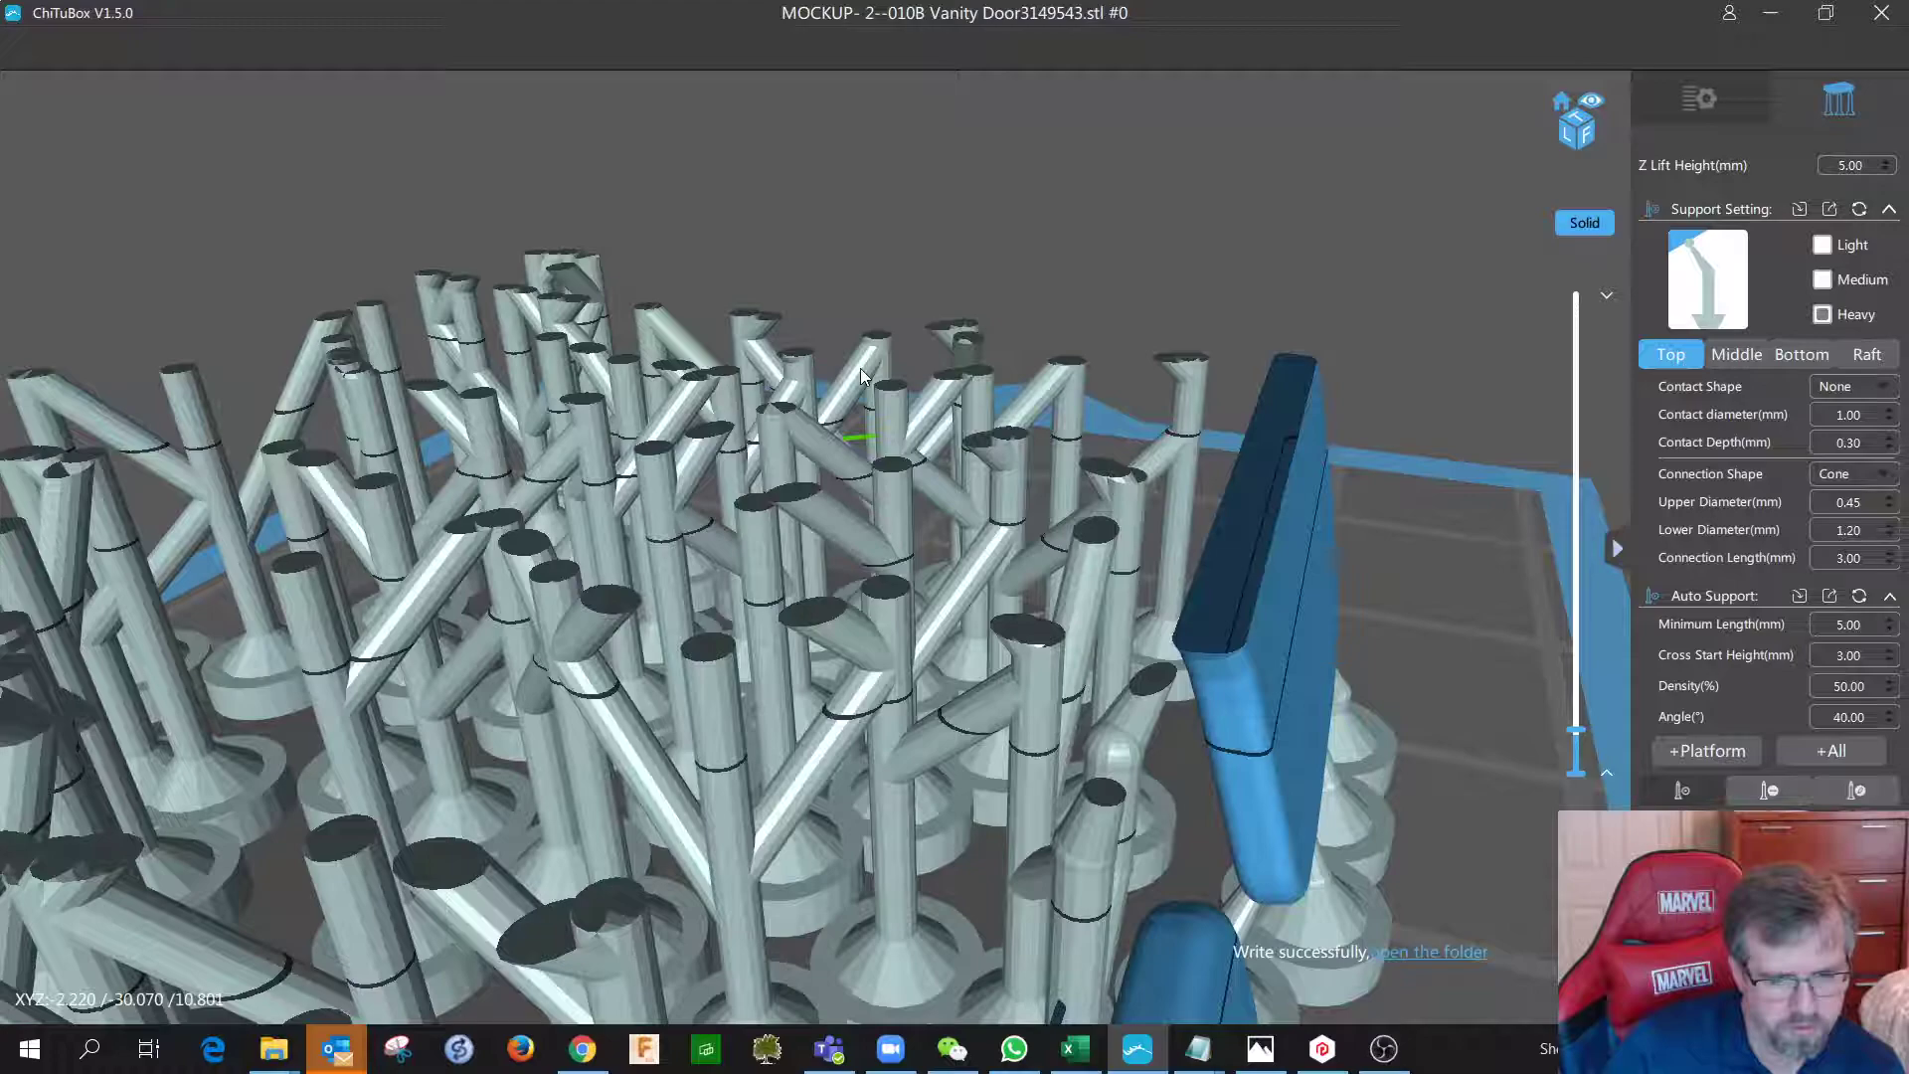
{"action": "scroll", "coordinate": [911, 633], "scroll_direction": "up", "scroll_amount": 3}
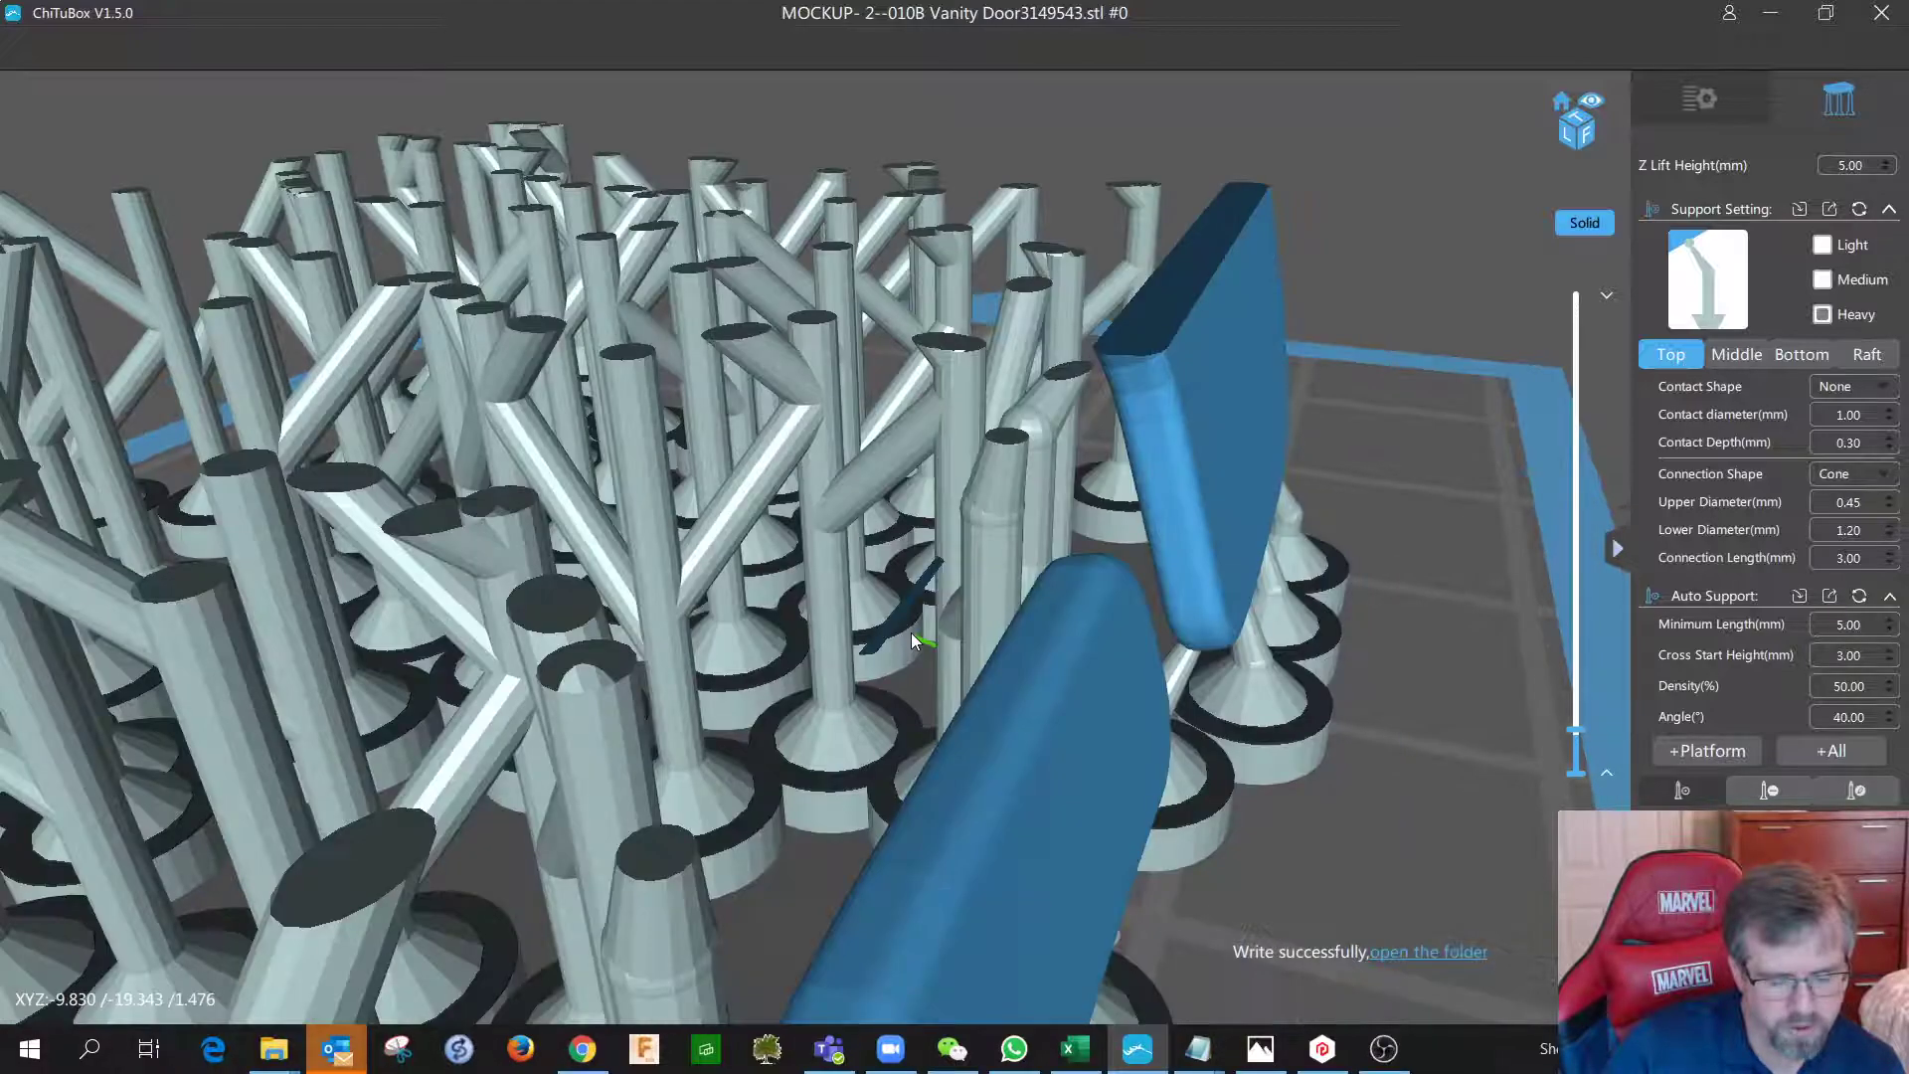
{"action": "scroll", "coordinate": [901, 607], "scroll_direction": "up", "scroll_amount": 3}
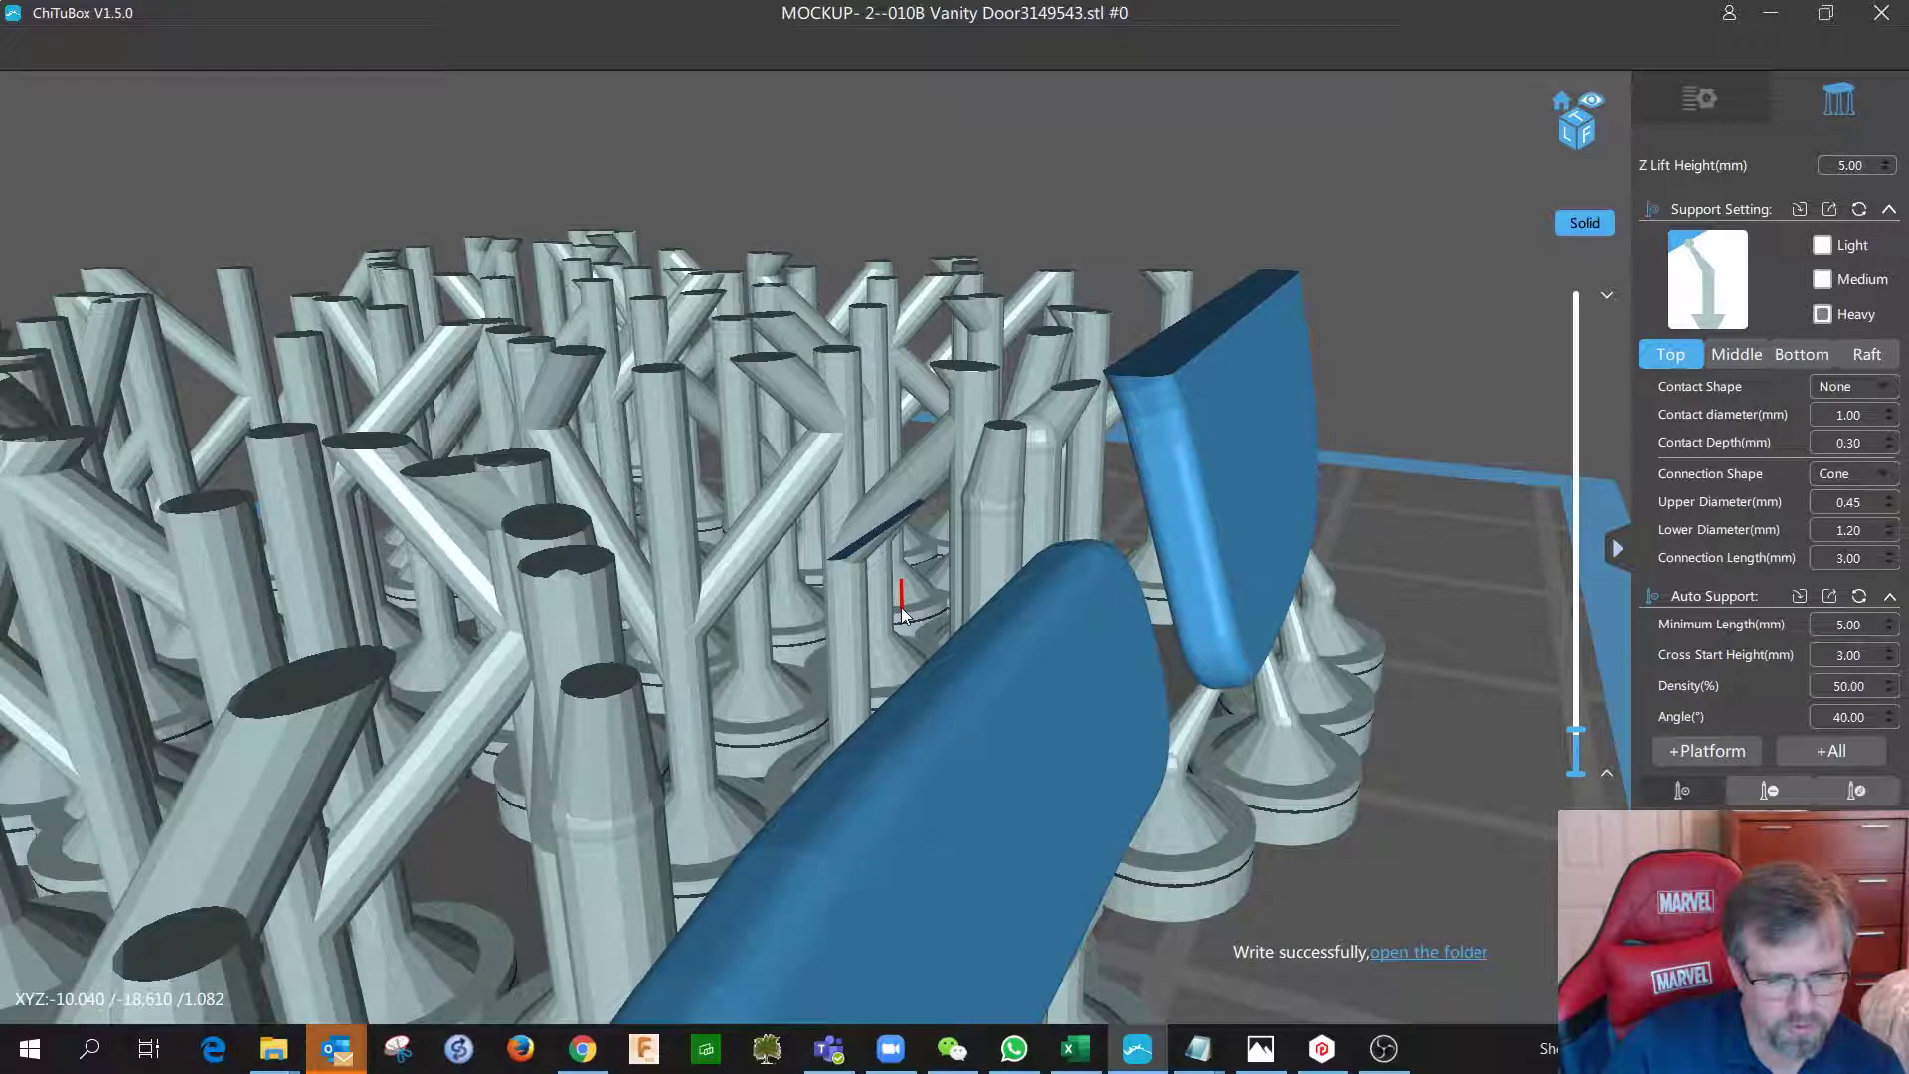
{"action": "scroll", "coordinate": [957, 599], "scroll_direction": "up", "scroll_amount": 3}
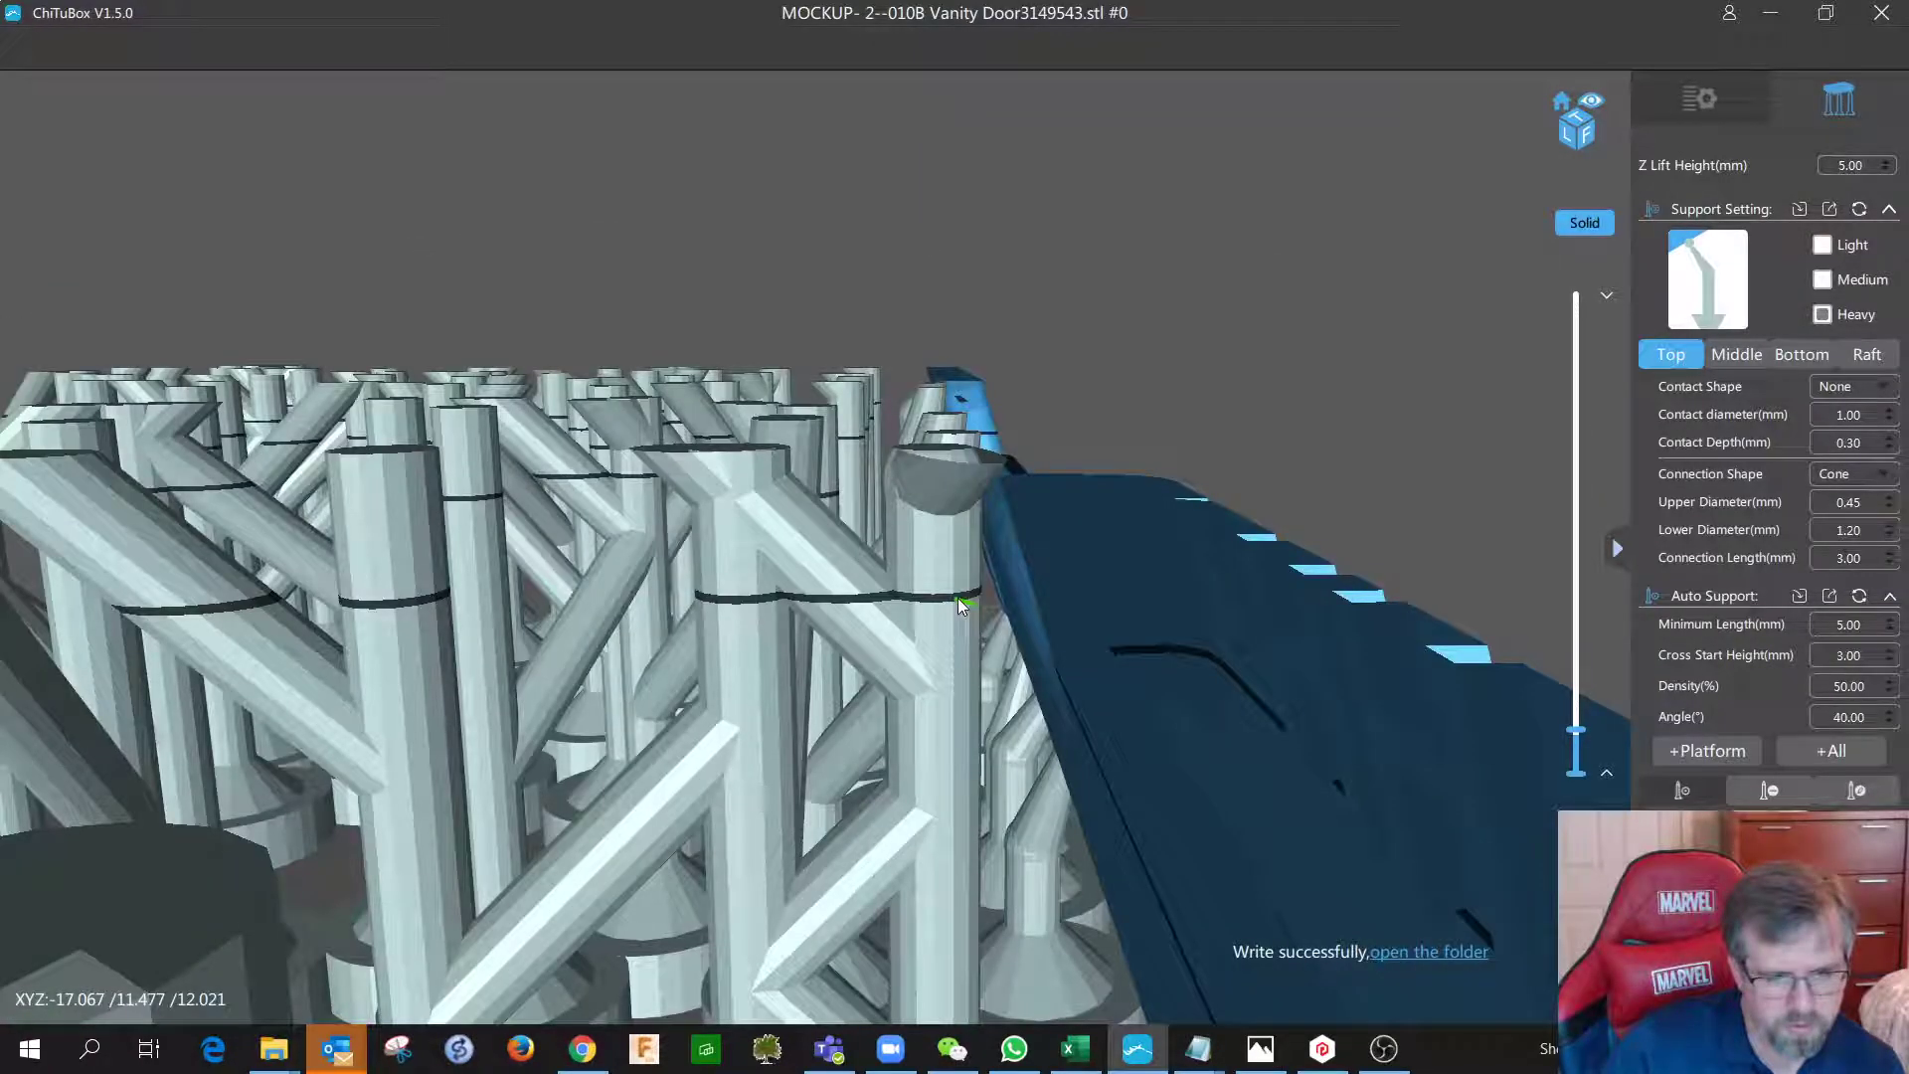
{"action": "left_click_drag", "start_coordinate": [958, 599], "coordinate": [1043, 618]}
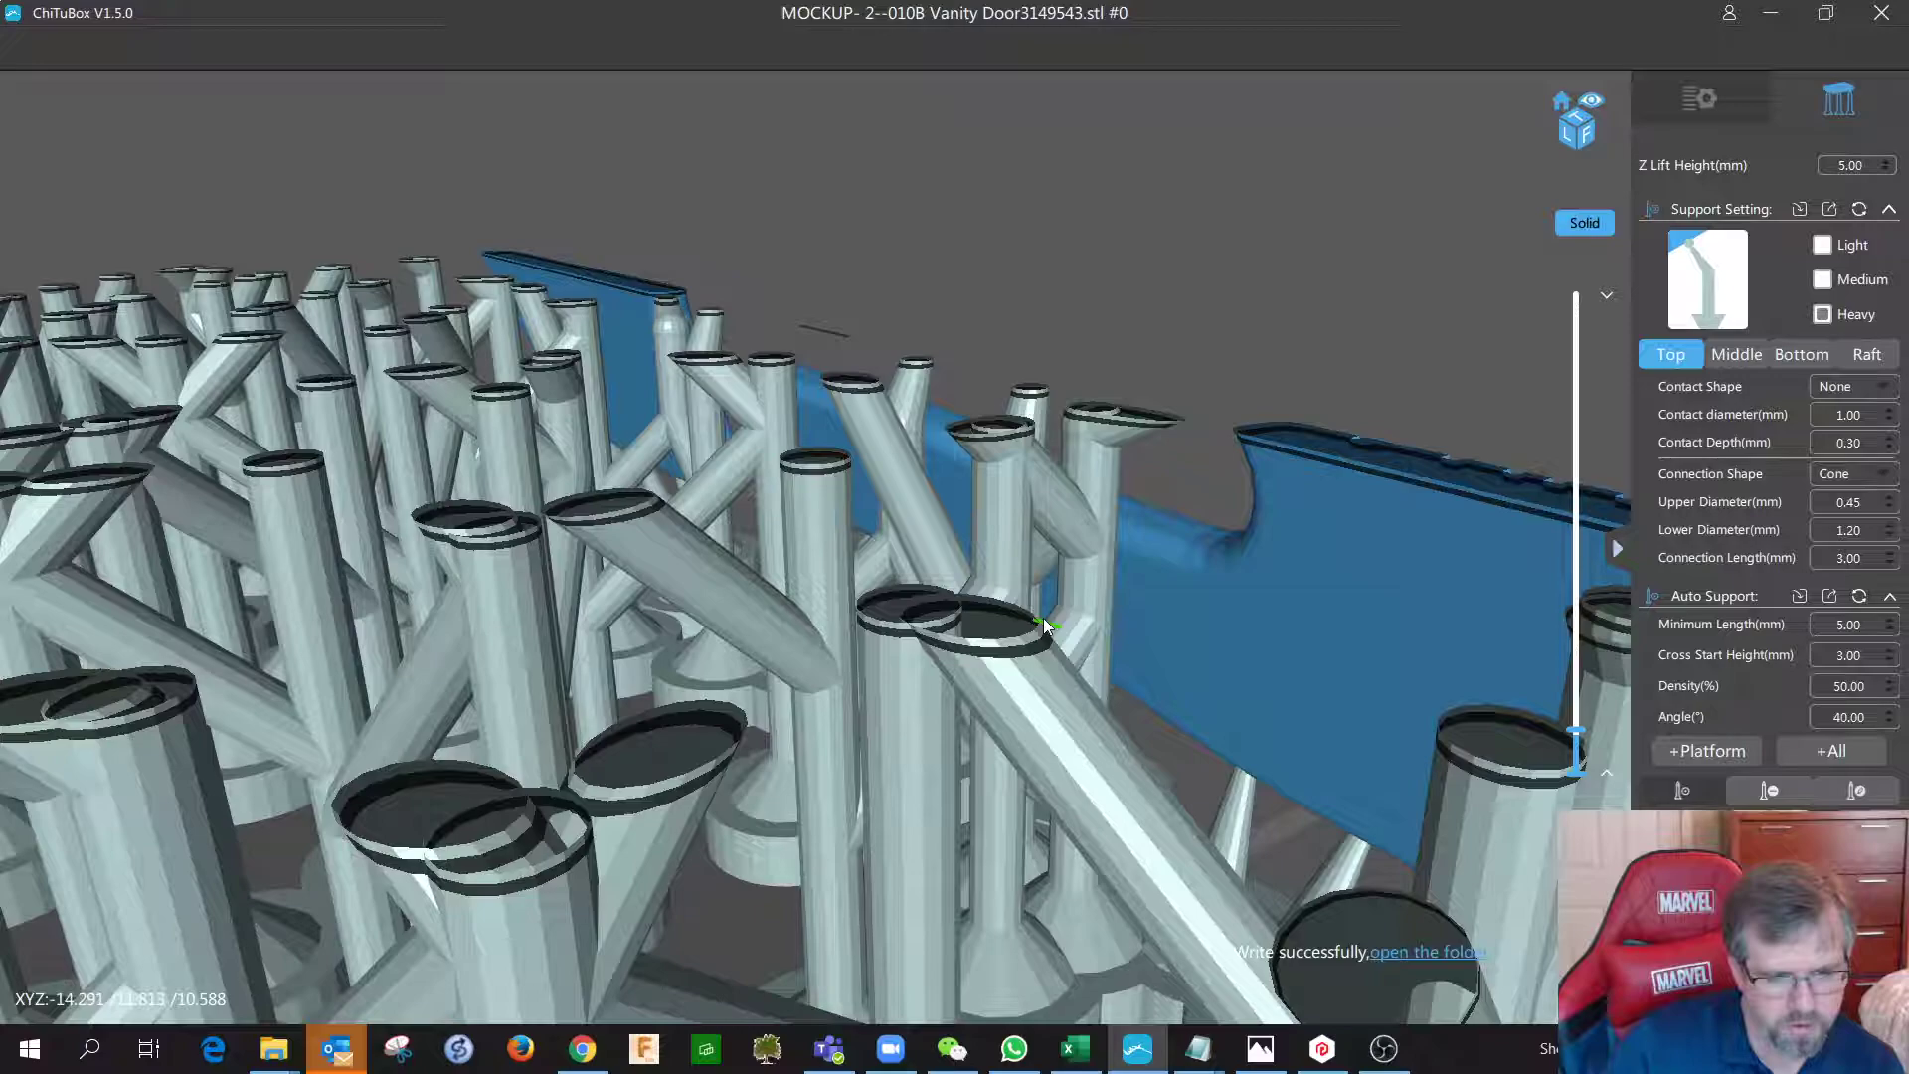
{"action": "left_click_drag", "start_coordinate": [1042, 618], "coordinate": [831, 839]}
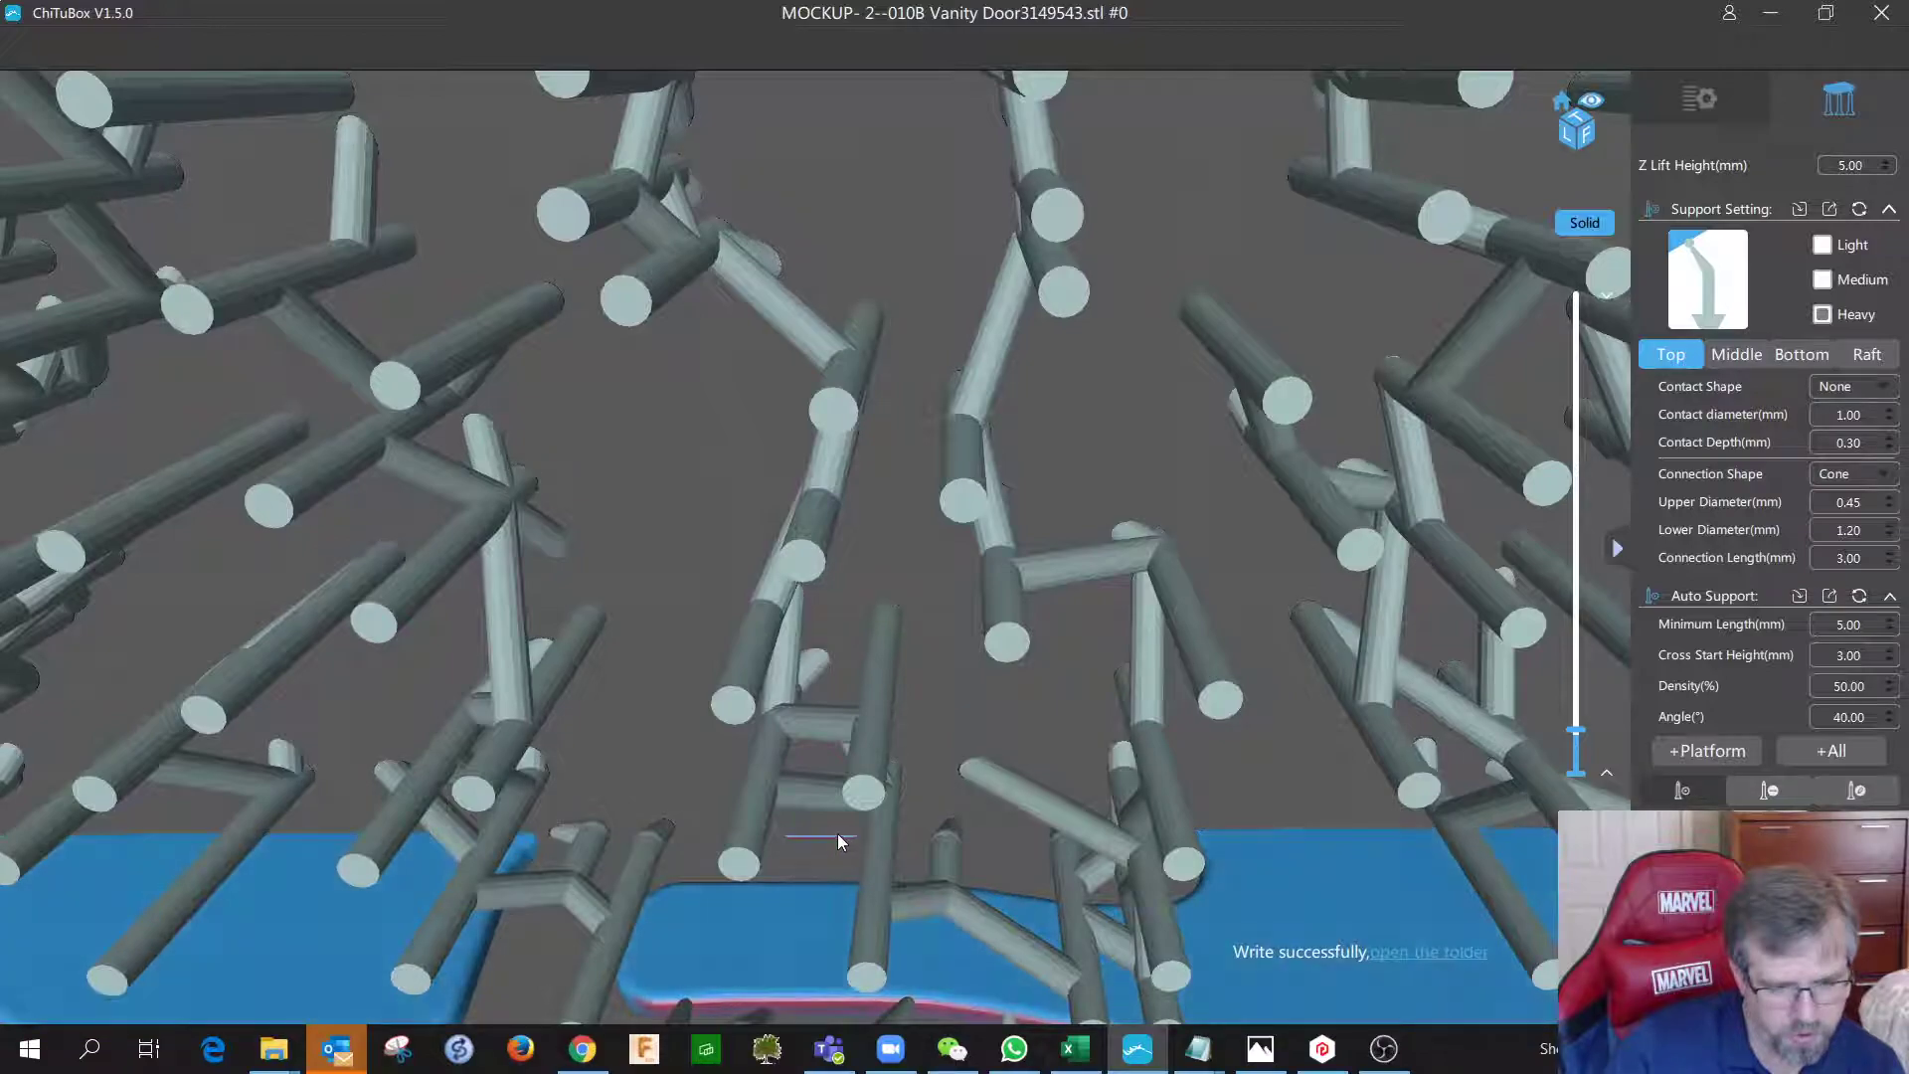
{"action": "left_click", "coordinate": [839, 838]}
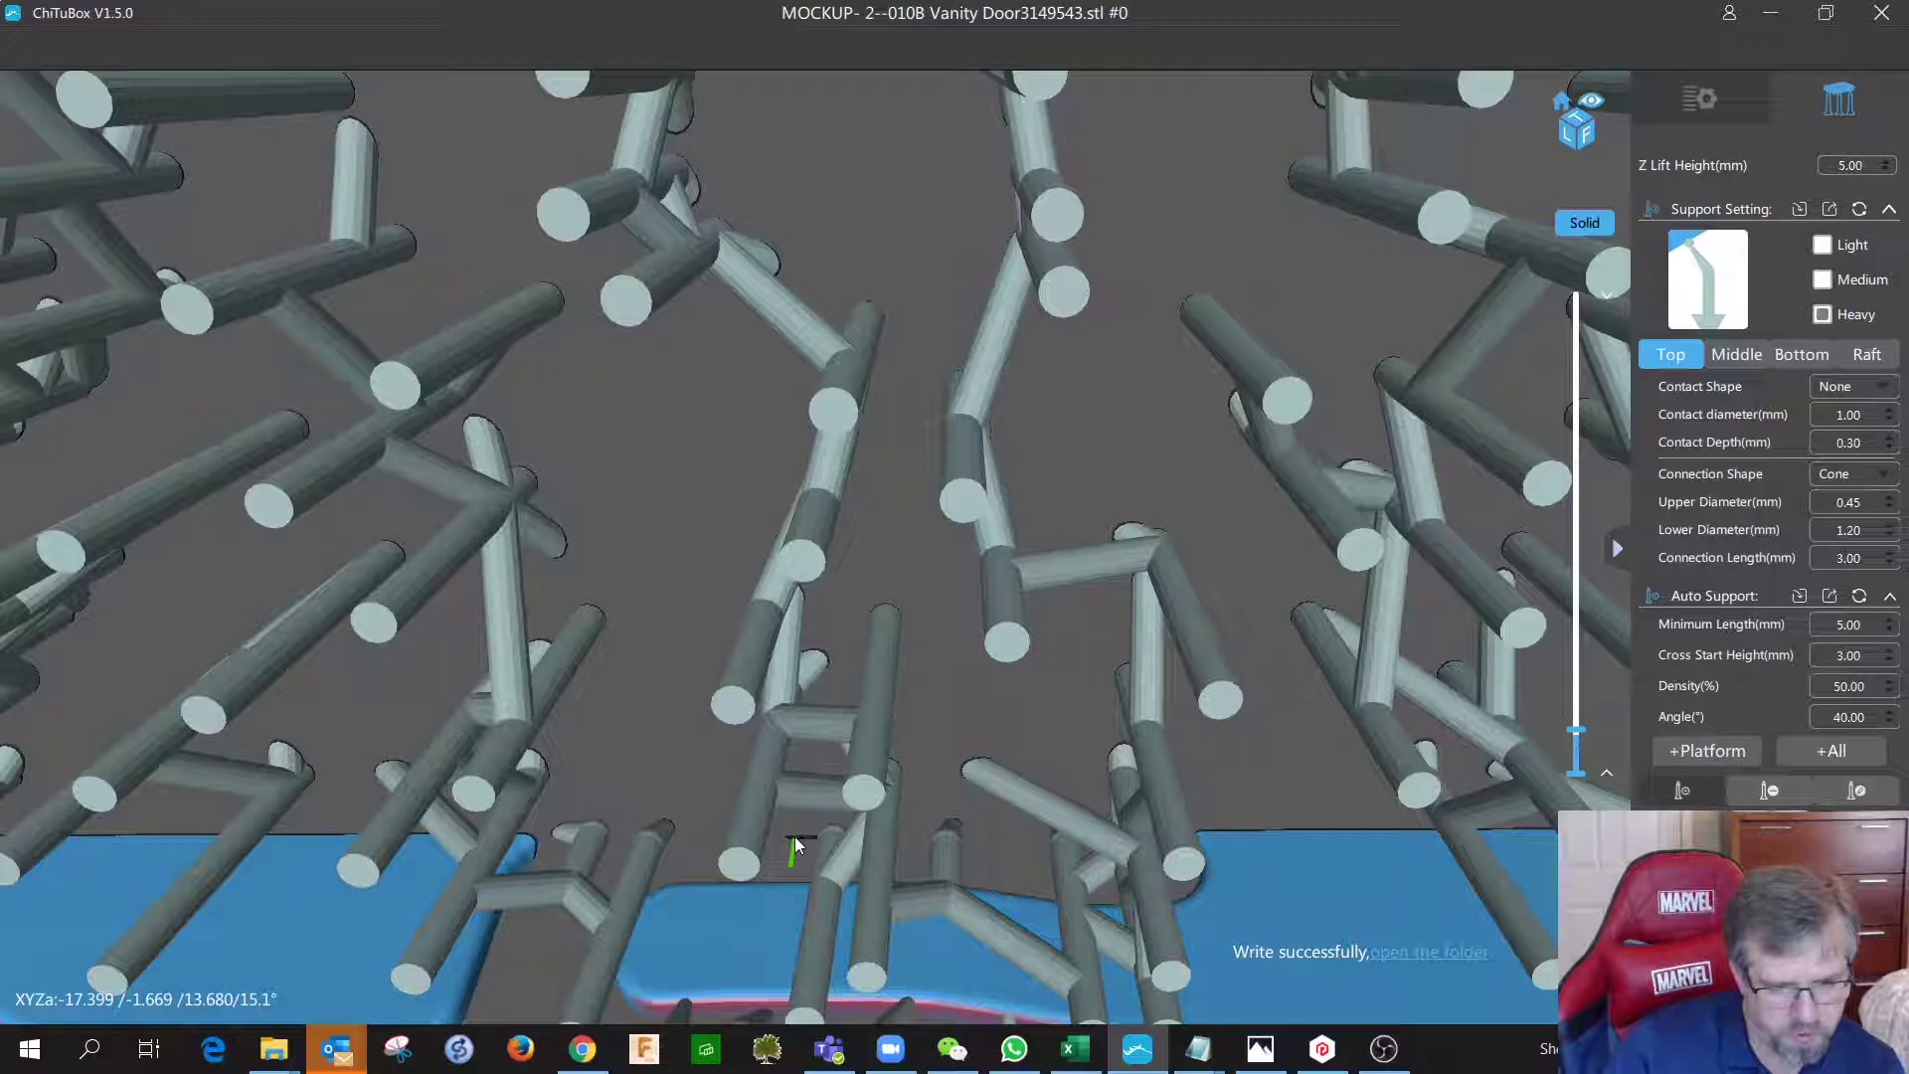
{"action": "left_click", "coordinate": [796, 838]}
{"action": "scroll", "coordinate": [796, 838], "scroll_direction": "down", "scroll_amount": 4}
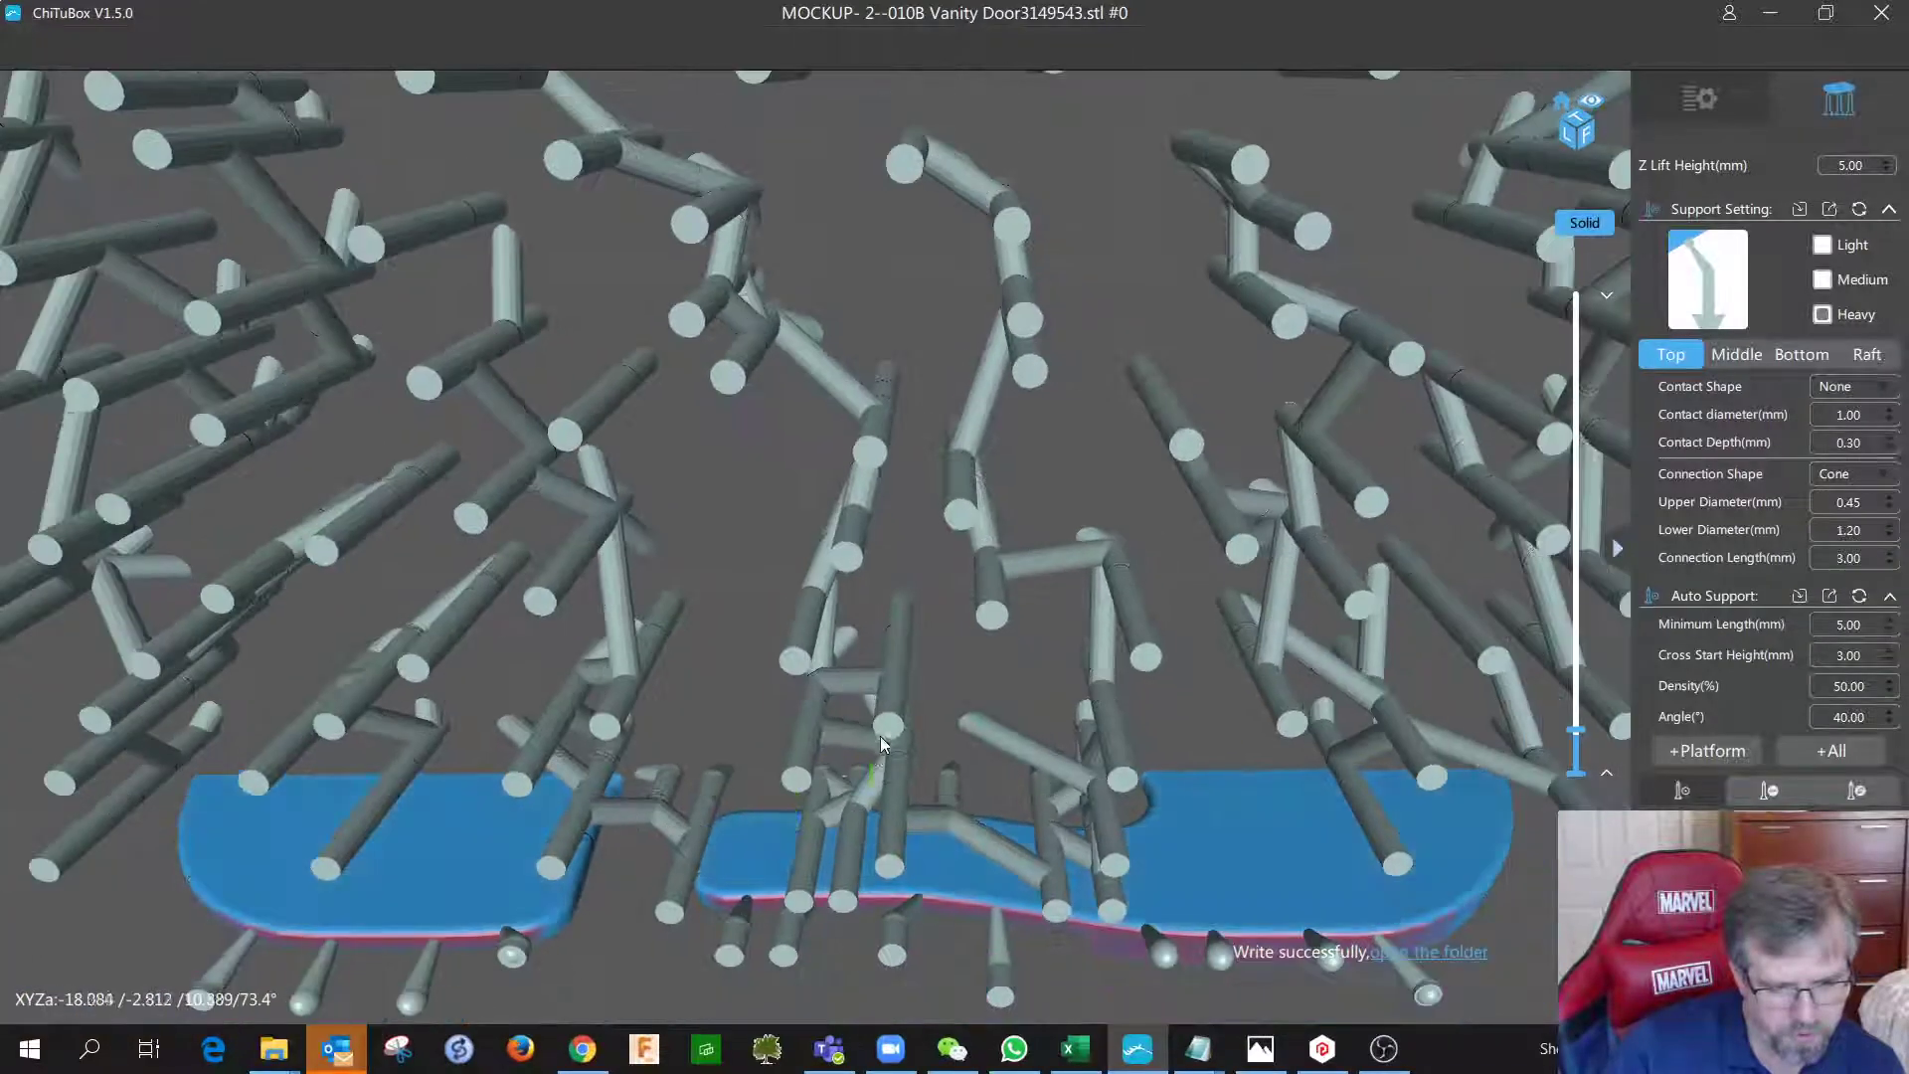
Raise the layer clip to 316 and check how the two new supports meet the former island's underside.
{"action": "left_click_drag", "start_coordinate": [976, 648], "coordinate": [685, 857]}
{"action": "right_click_drag", "start_coordinate": [684, 858], "coordinate": [675, 871]}
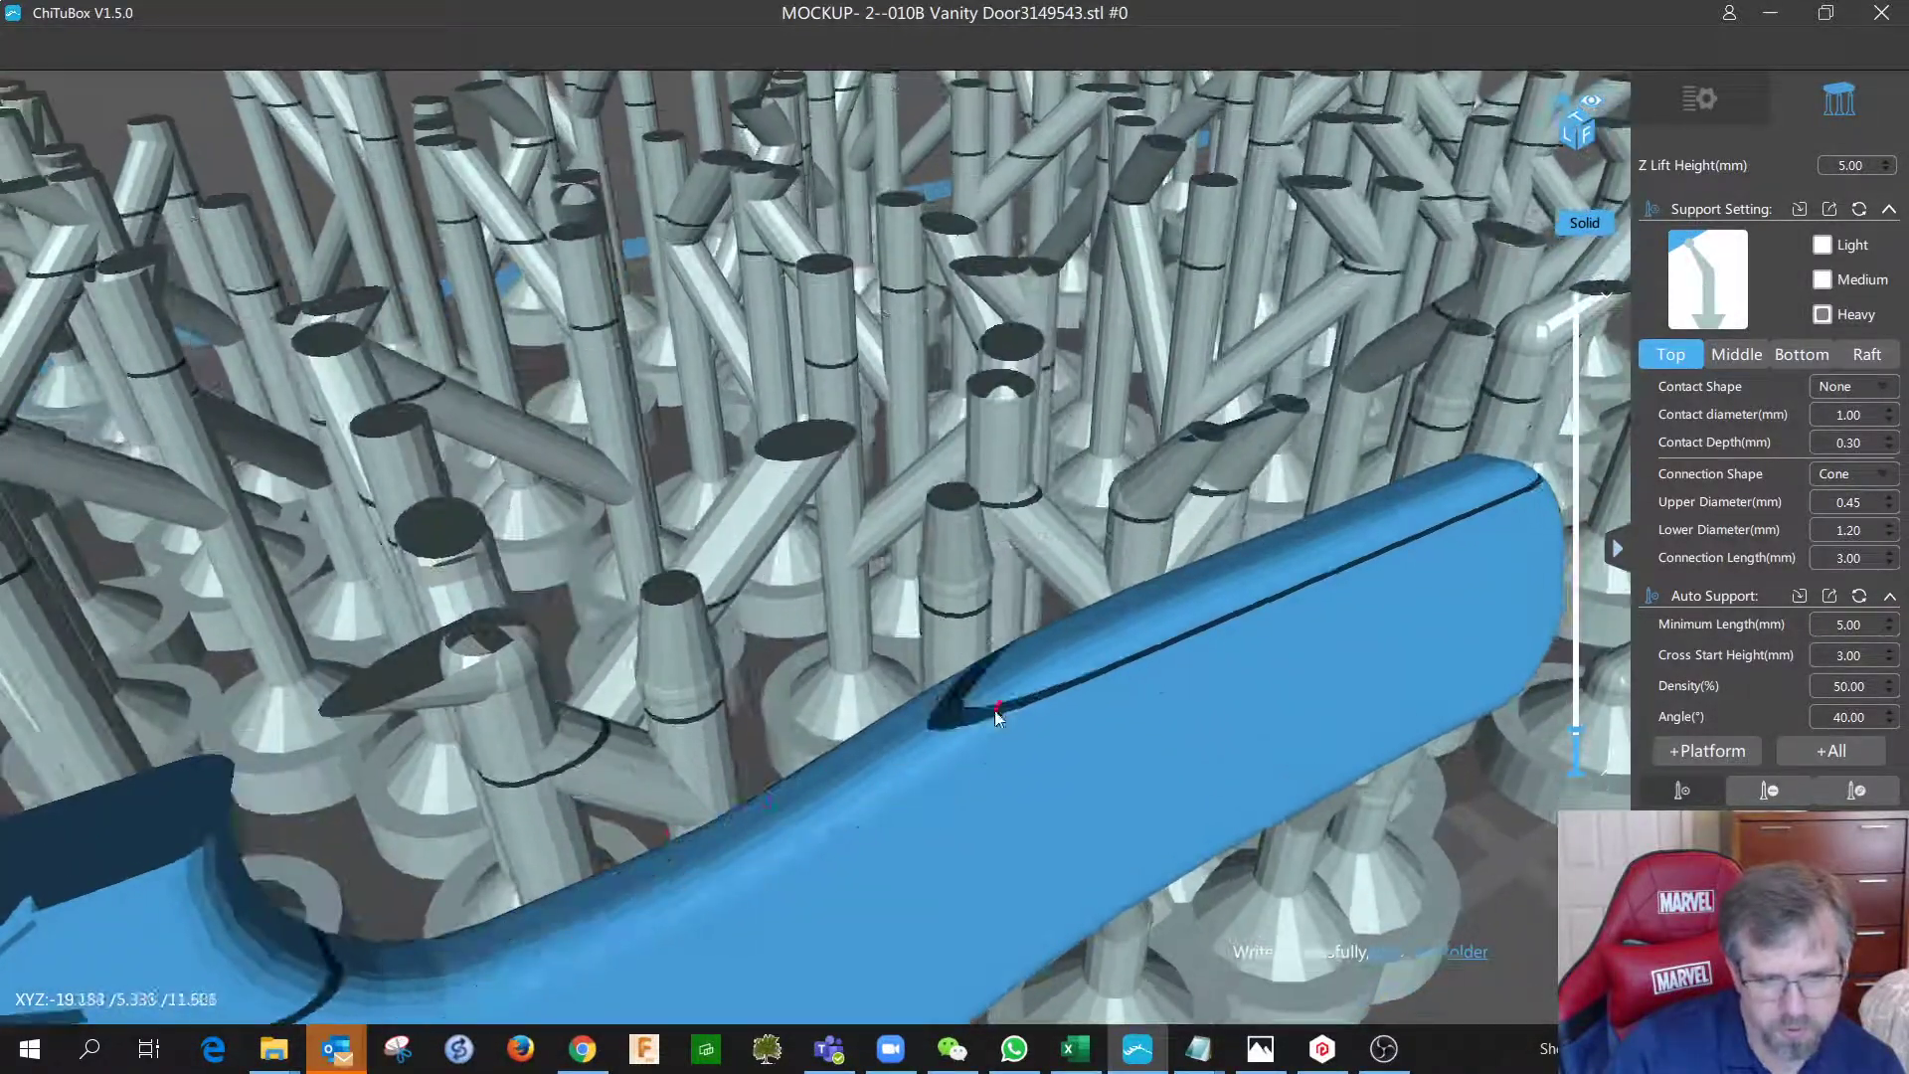
{"action": "middle_click_drag", "start_coordinate": [1234, 478], "coordinate": [1071, 576]}
{"action": "key", "text": "Up"}
{"action": "key", "text": "Up"}
{"action": "key", "text": "Up"}
{"action": "key", "text": "Up"}
{"action": "key", "text": "Up"}
{"action": "key", "text": "Up"}
{"action": "key", "text": "Up"}
{"action": "key", "text": "Up"}
{"action": "key", "text": "Up"}
{"action": "key", "text": "Up"}
{"action": "key", "text": "Up"}
{"action": "key", "text": "Up"}
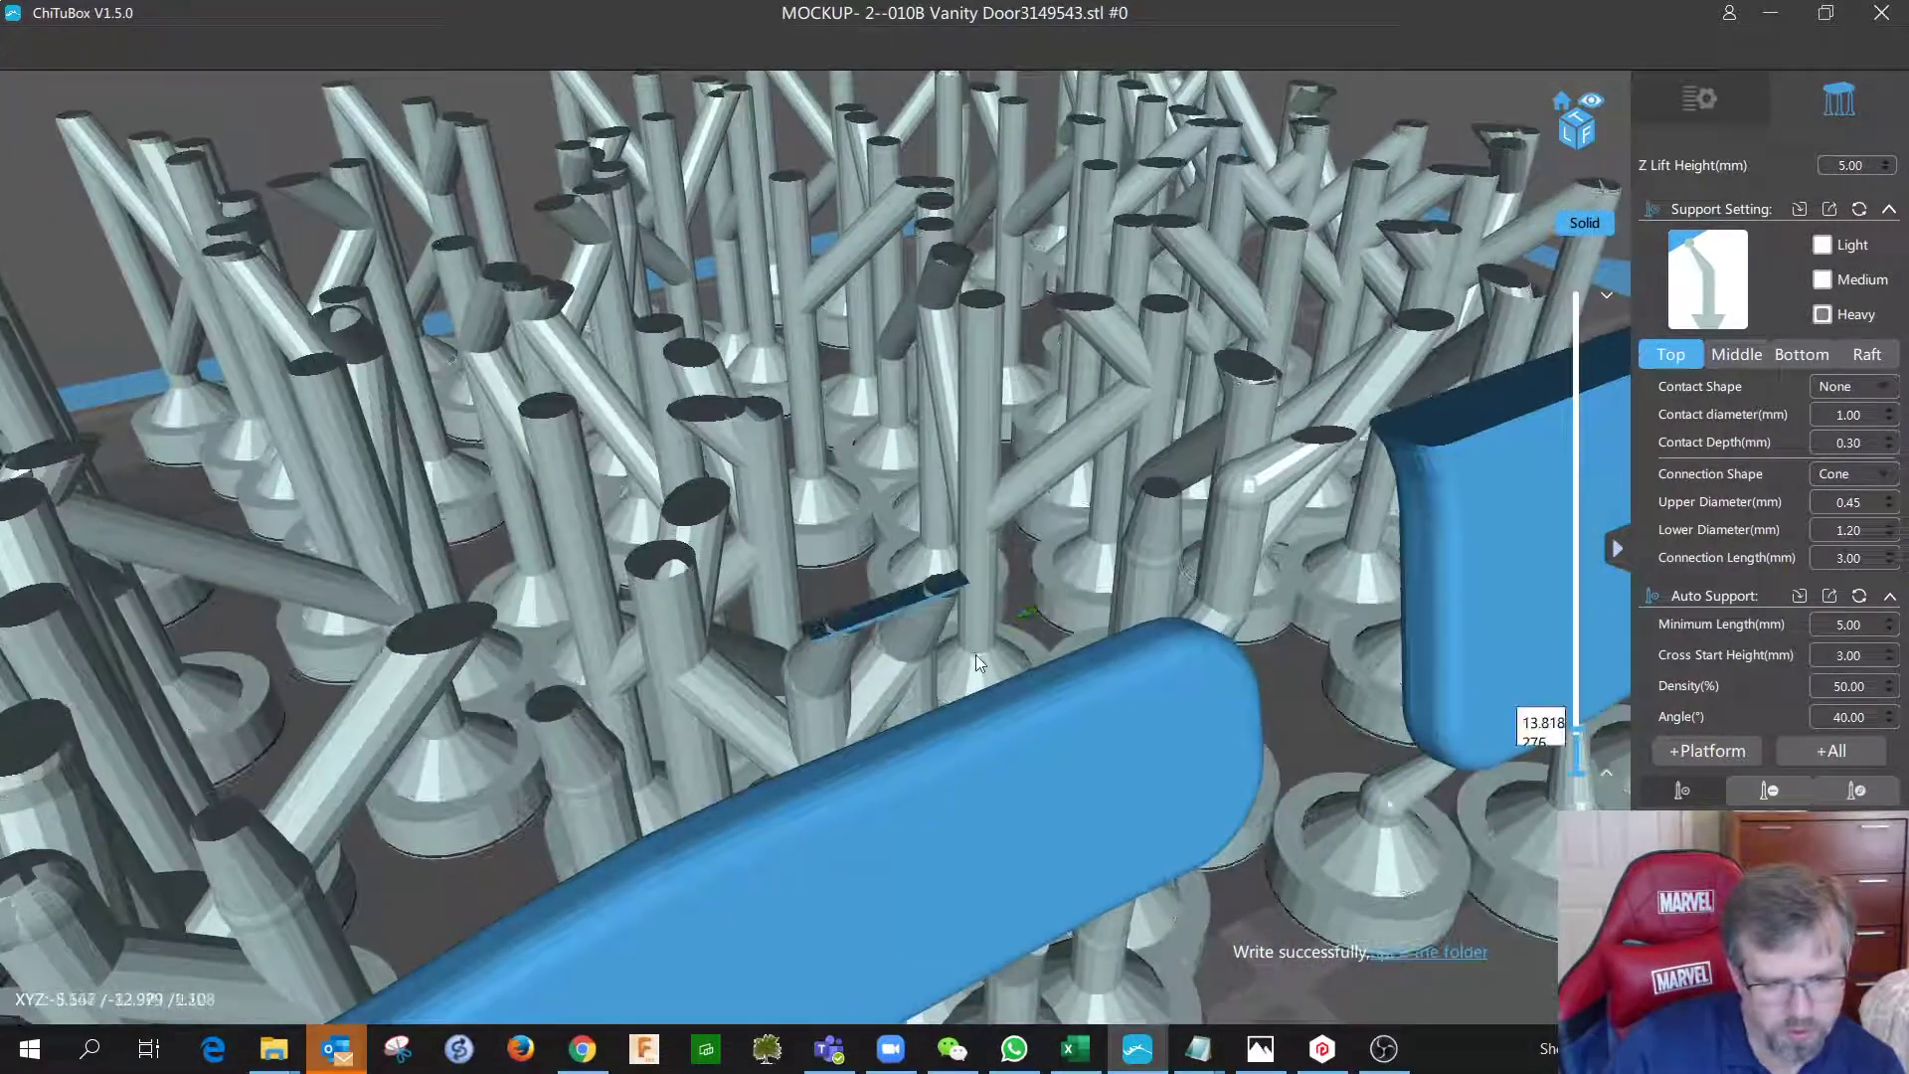
{"action": "key", "text": "Up"}
{"action": "key", "text": "Up"}
{"action": "key", "text": "Up"}
{"action": "key", "text": "Up"}
{"action": "key", "text": "Up"}
{"action": "key", "text": "Up"}
{"action": "key", "text": "Up"}
{"action": "key", "text": "Up"}
{"action": "key", "text": "Up"}
{"action": "key", "text": "Up"}
{"action": "key", "text": "Up"}
{"action": "key", "text": "Up"}
{"action": "key", "text": "Up"}
{"action": "key", "text": "Up"}
{"action": "key", "text": "Up"}
{"action": "key", "text": "Up"}
{"action": "key", "text": "Up"}
{"action": "key", "text": "Up"}
{"action": "key", "text": "Up"}
{"action": "key", "text": "Up"}
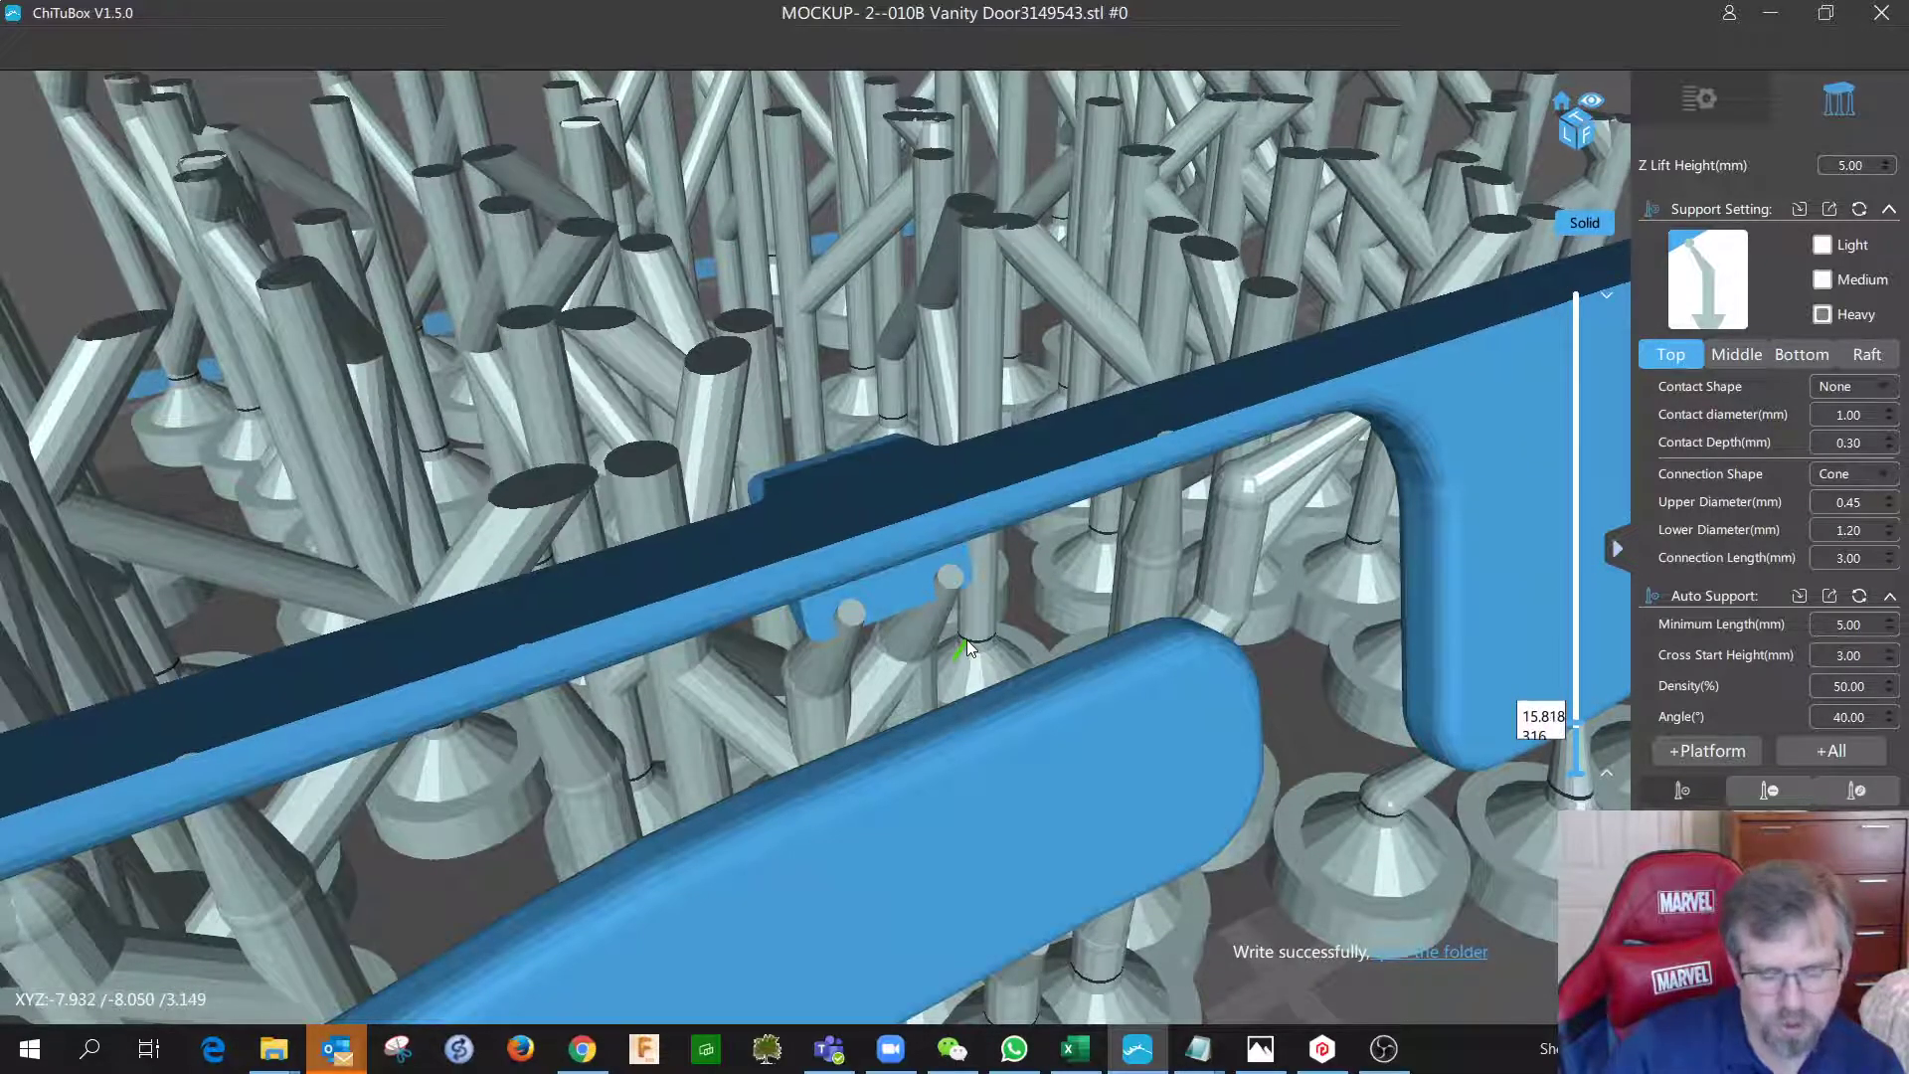
Switch to Photon File Validator and show the unsupported island reported at layer 351.
{"action": "key", "text": "alt+Tab"}
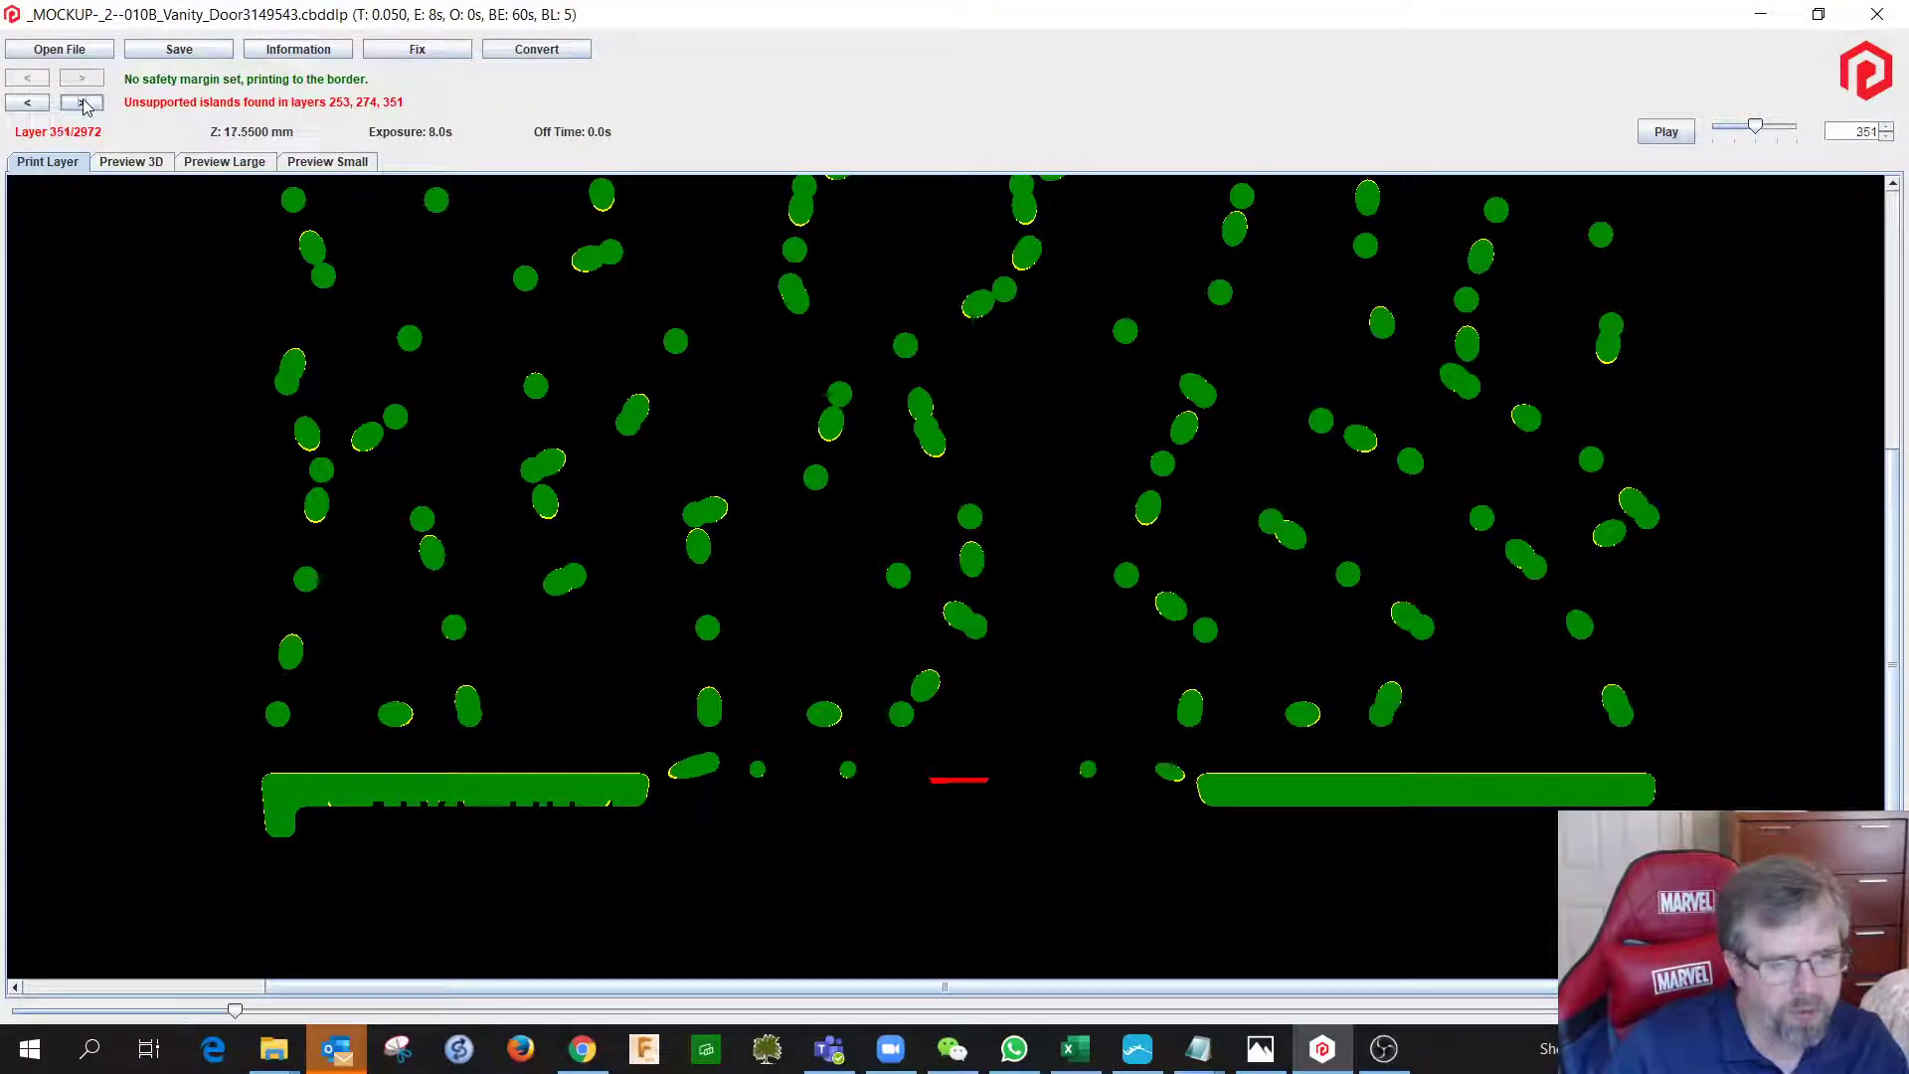
{"action": "left_click", "coordinate": [84, 103]}
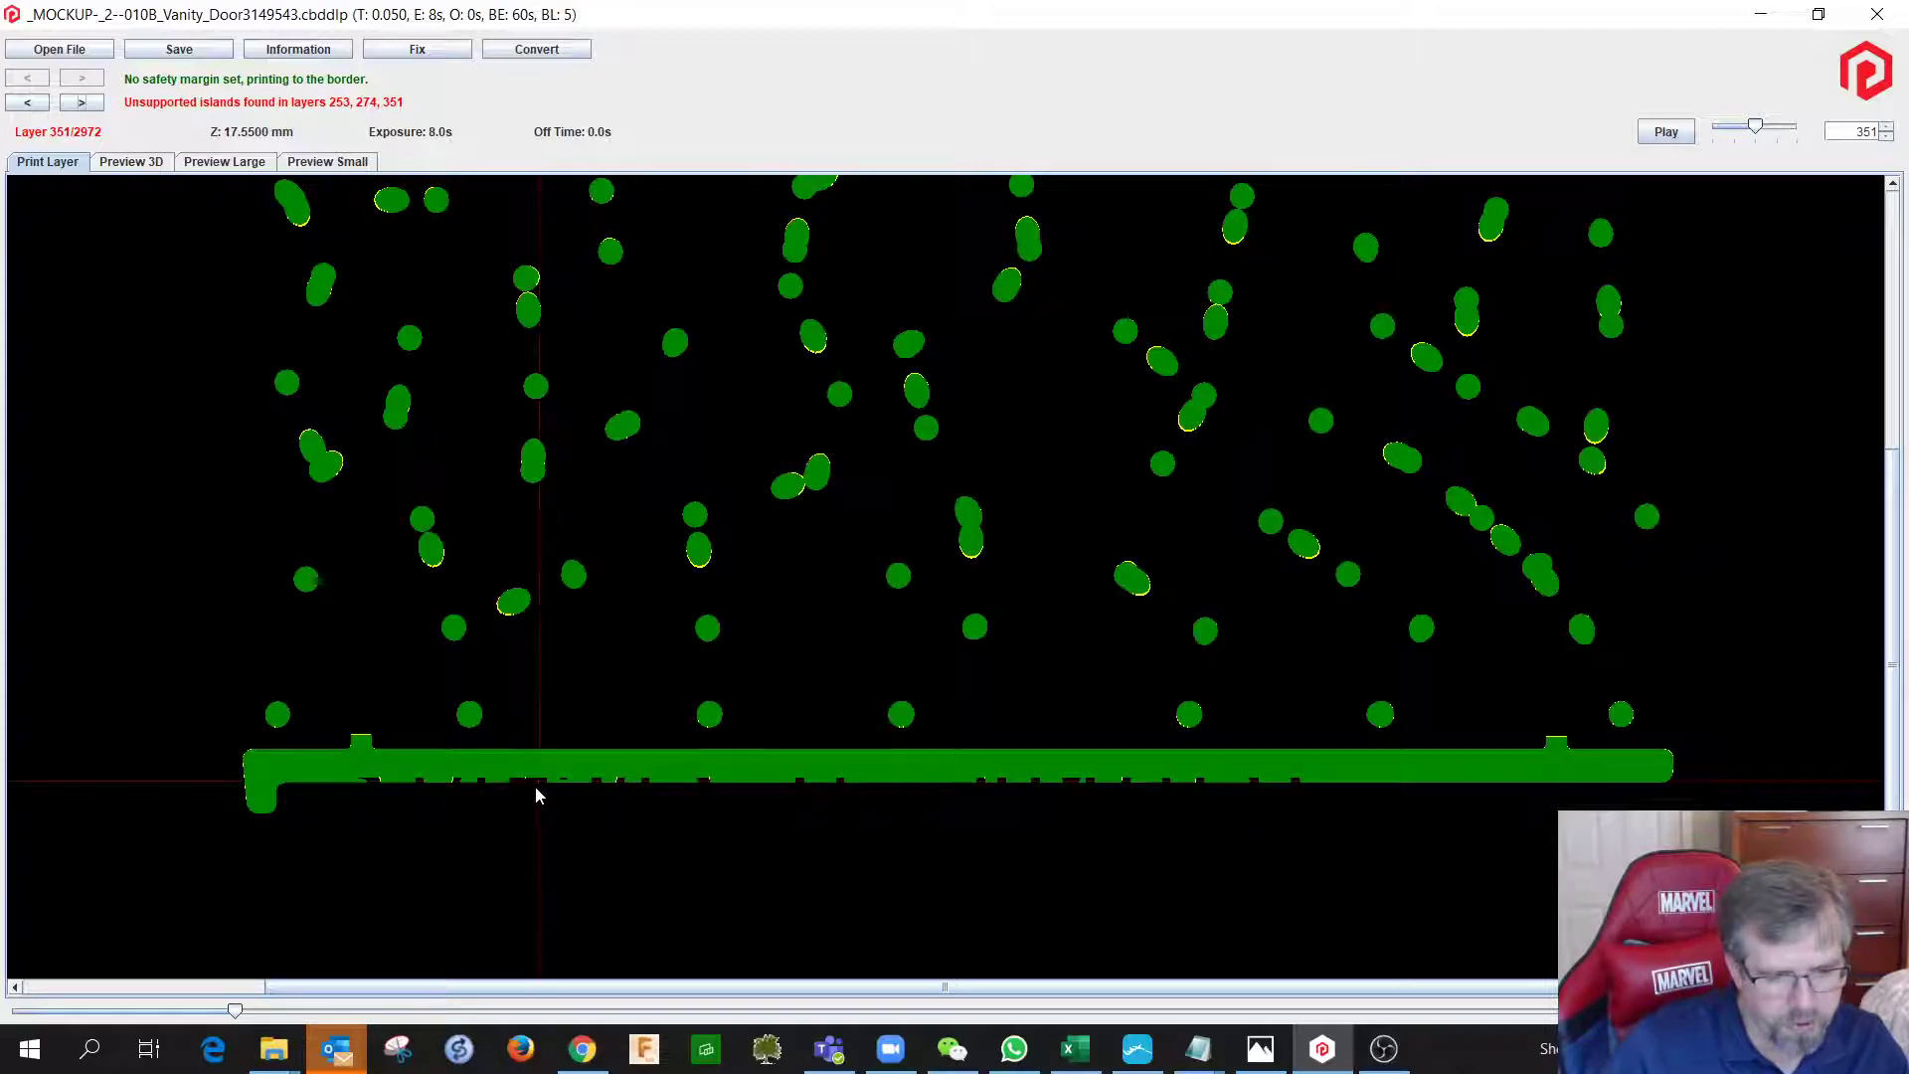
Return to ChiTuBox and raise the layer clip to 351, viewing the part-number digits along the cut edge from above.
{"action": "key", "text": "alt+Tab"}
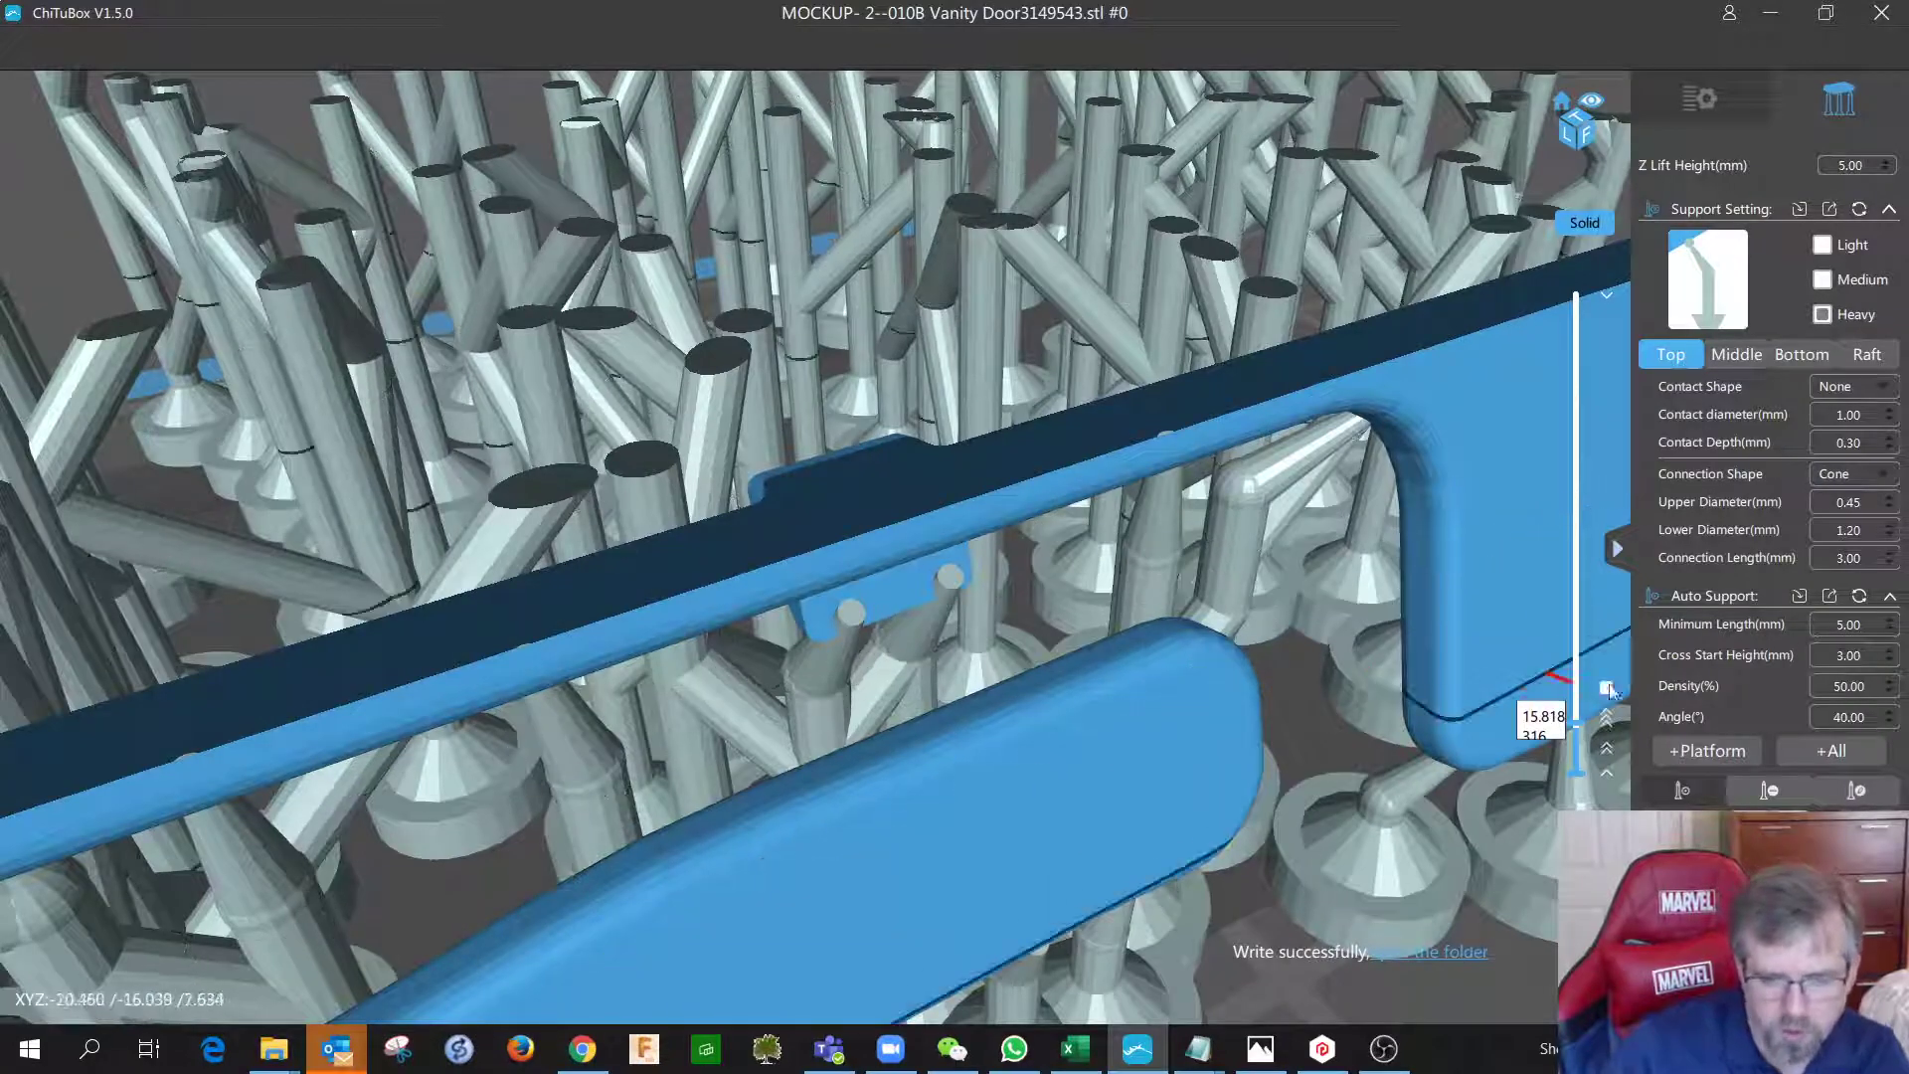
{"action": "left_click_drag", "start_coordinate": [1575, 732], "coordinate": [1581, 724]}
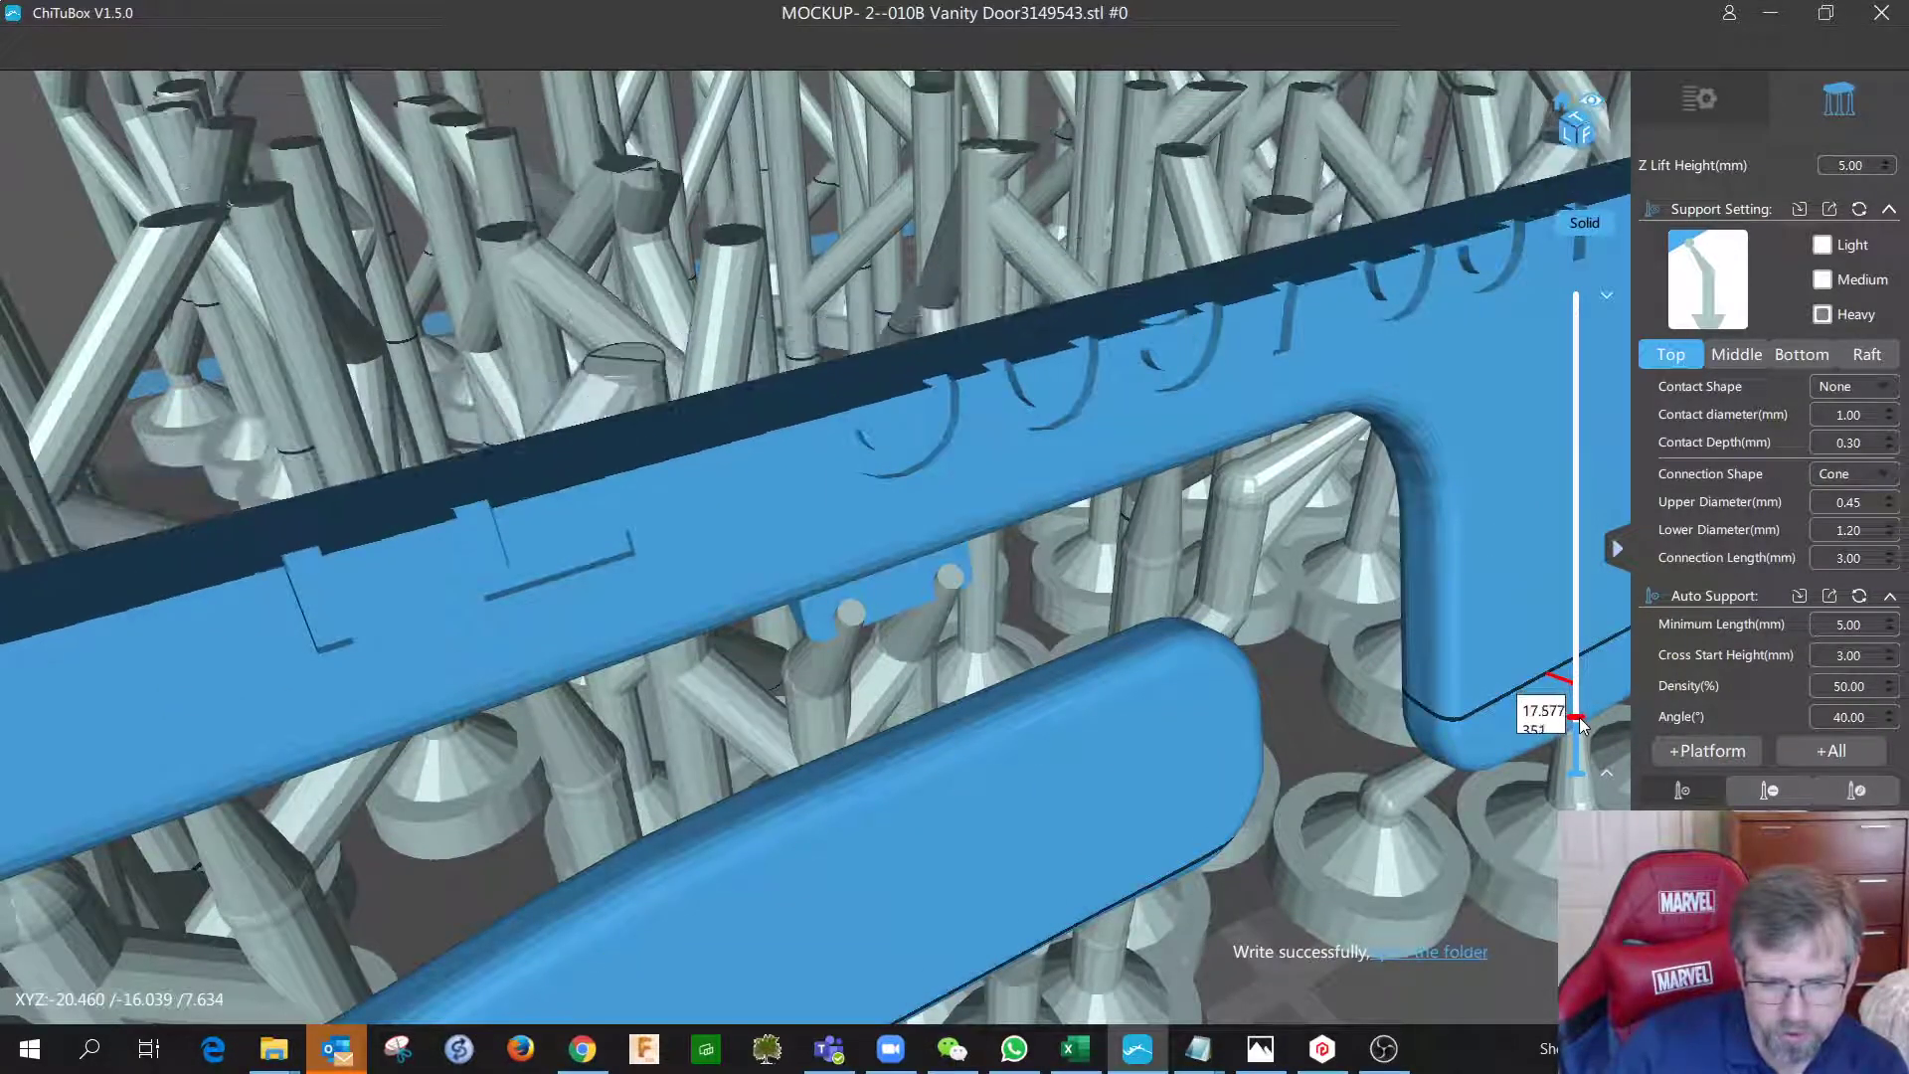
{"action": "middle_click_drag", "start_coordinate": [1053, 517], "coordinate": [1012, 533]}
{"action": "mouse_move", "coordinate": [1013, 533]}
{"action": "right_mouse_down"}
{"action": "mouse_move", "coordinate": [994, 568]}
{"action": "mouse_move", "coordinate": [1005, 519]}
{"action": "right_mouse_up"}
{"action": "right_click_drag", "start_coordinate": [1171, 507], "coordinate": [1134, 537]}
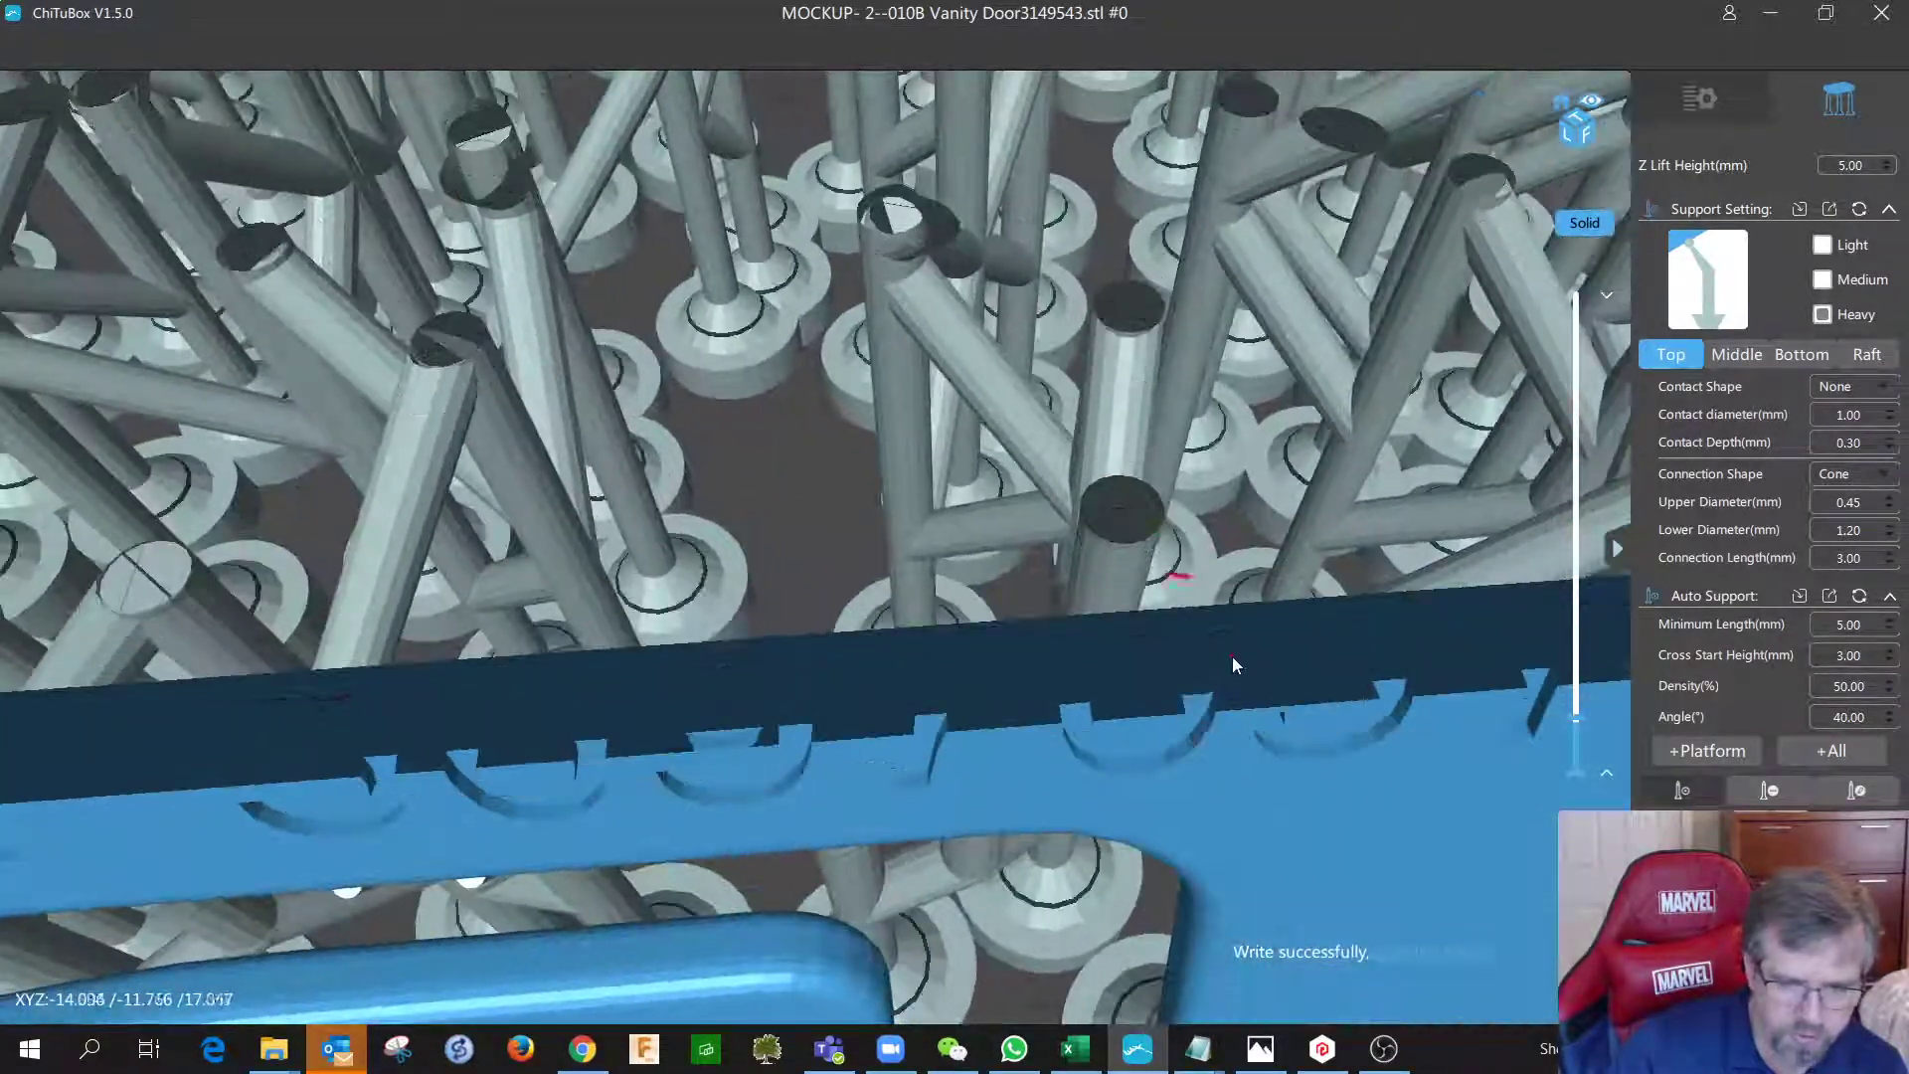
{"action": "right_click_drag", "start_coordinate": [1289, 718], "coordinate": [1315, 804]}
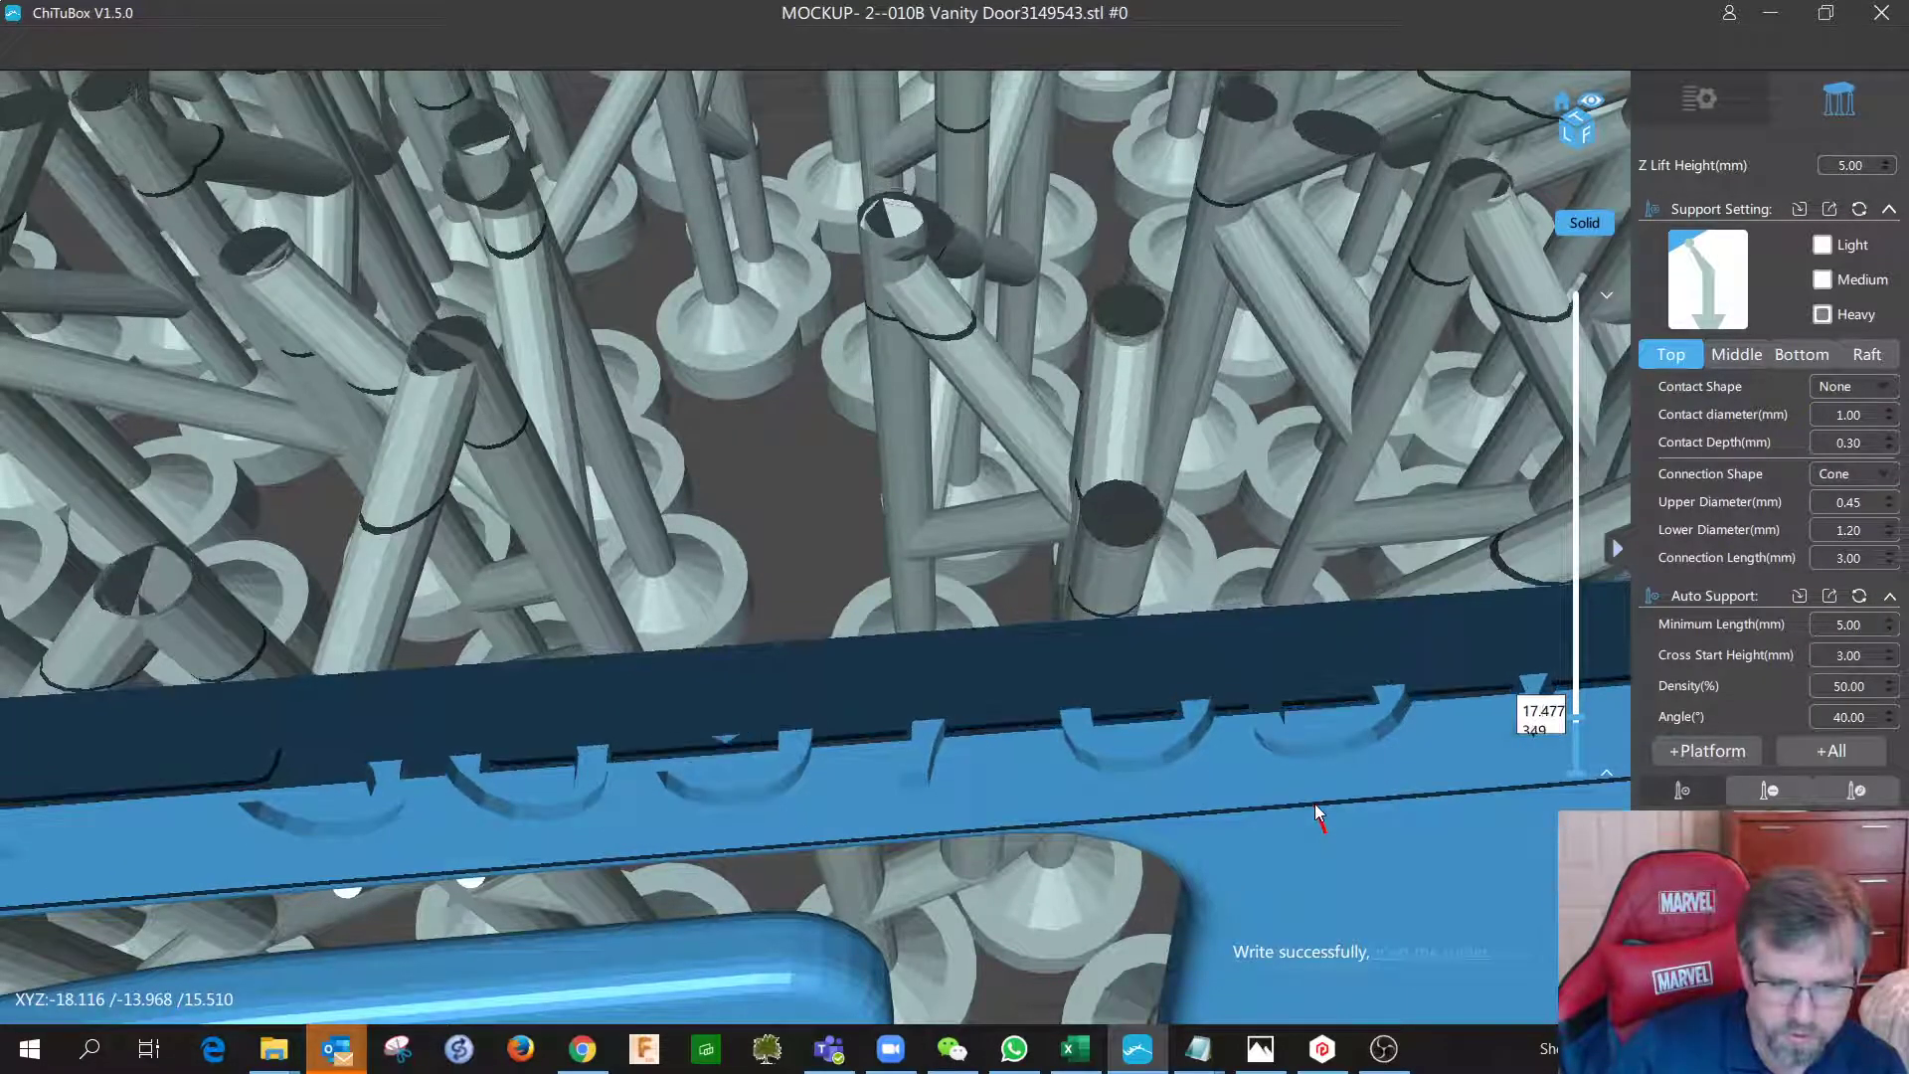
Step the layer clip down and up around layer 351, checking the cut edge at the part-number digits for an island.
{"action": "key", "text": "Down"}
{"action": "key", "text": "Down"}
{"action": "key", "text": "Down"}
{"action": "key", "text": "Down"}
{"action": "key", "text": "Down"}
{"action": "key", "text": "Down"}
{"action": "key", "text": "Up"}
{"action": "key", "text": "Up"}
{"action": "key", "text": "Up"}
{"action": "key", "text": "Up"}
{"action": "key", "text": "Up"}
{"action": "key", "text": "Up"}
{"action": "key", "text": "Up"}
{"action": "key", "text": "Up"}
{"action": "key", "text": "Up"}
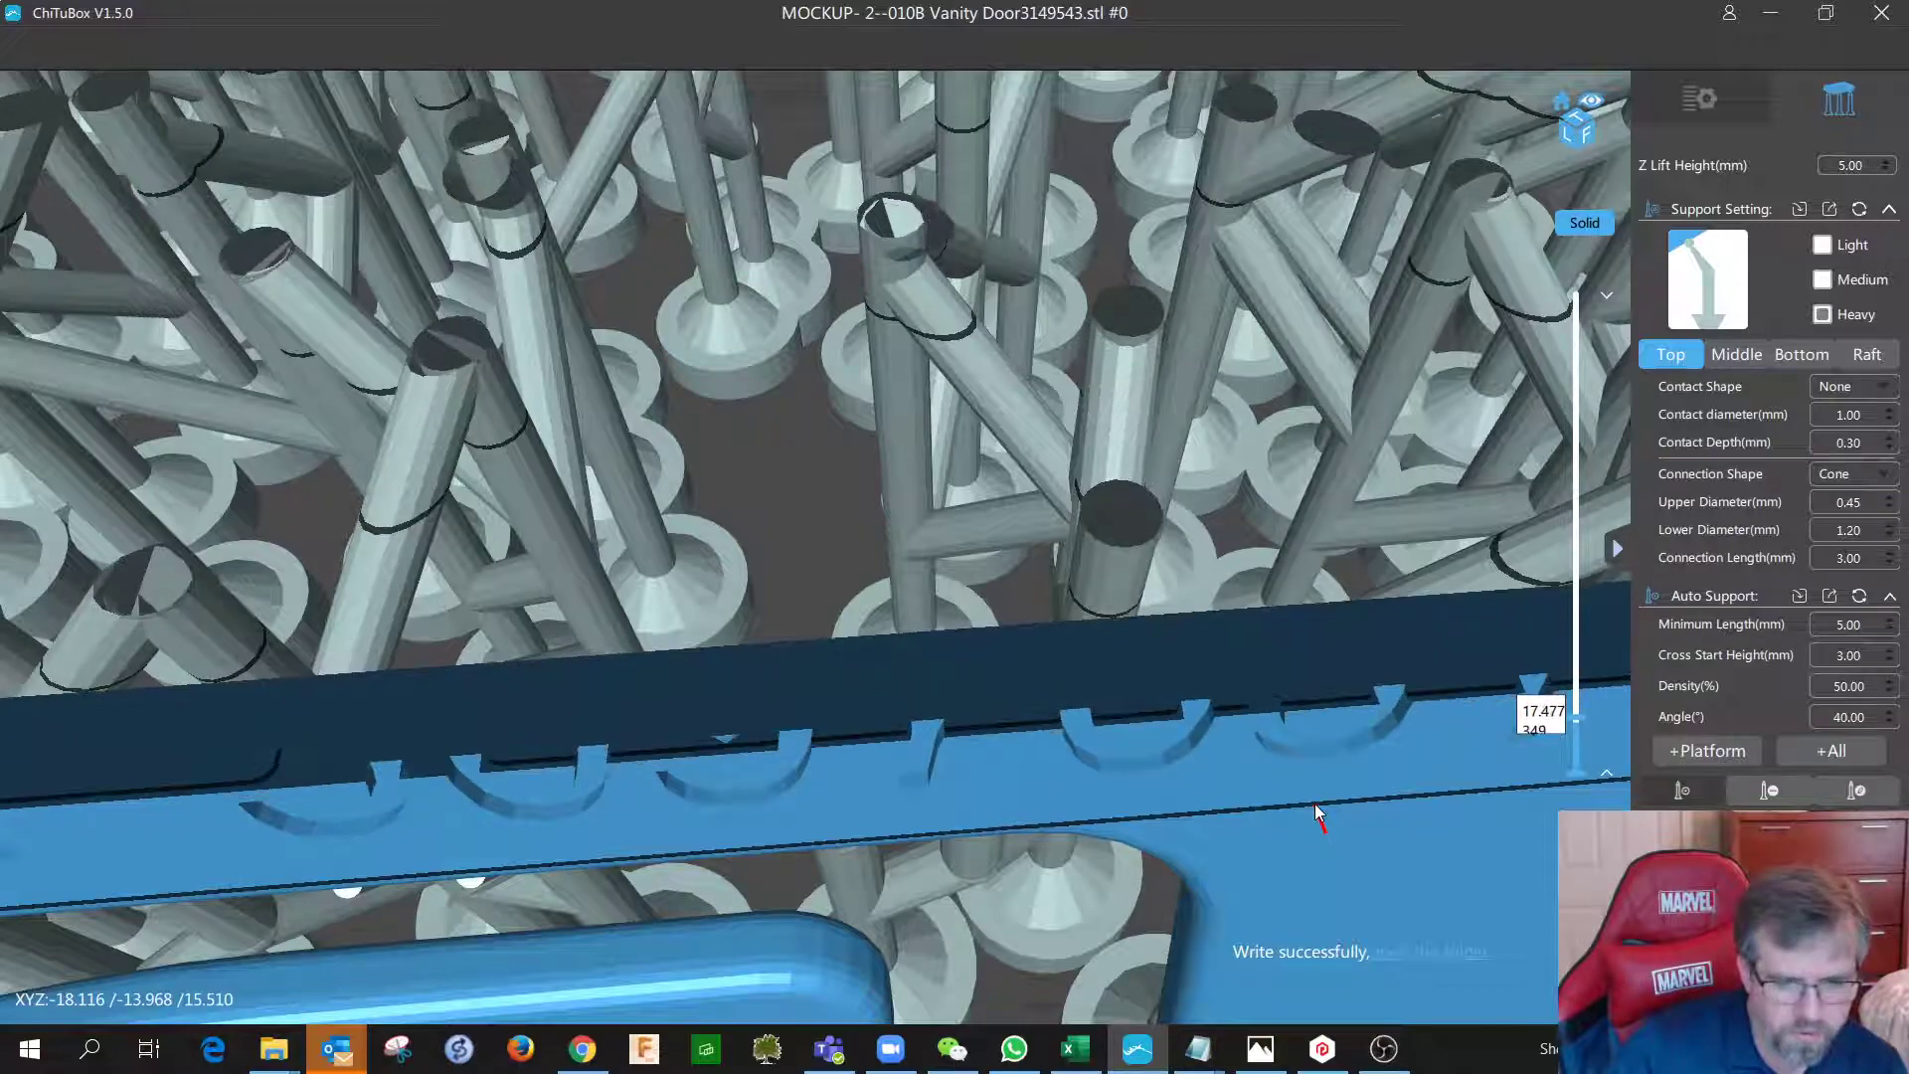
{"action": "key", "text": "Up"}
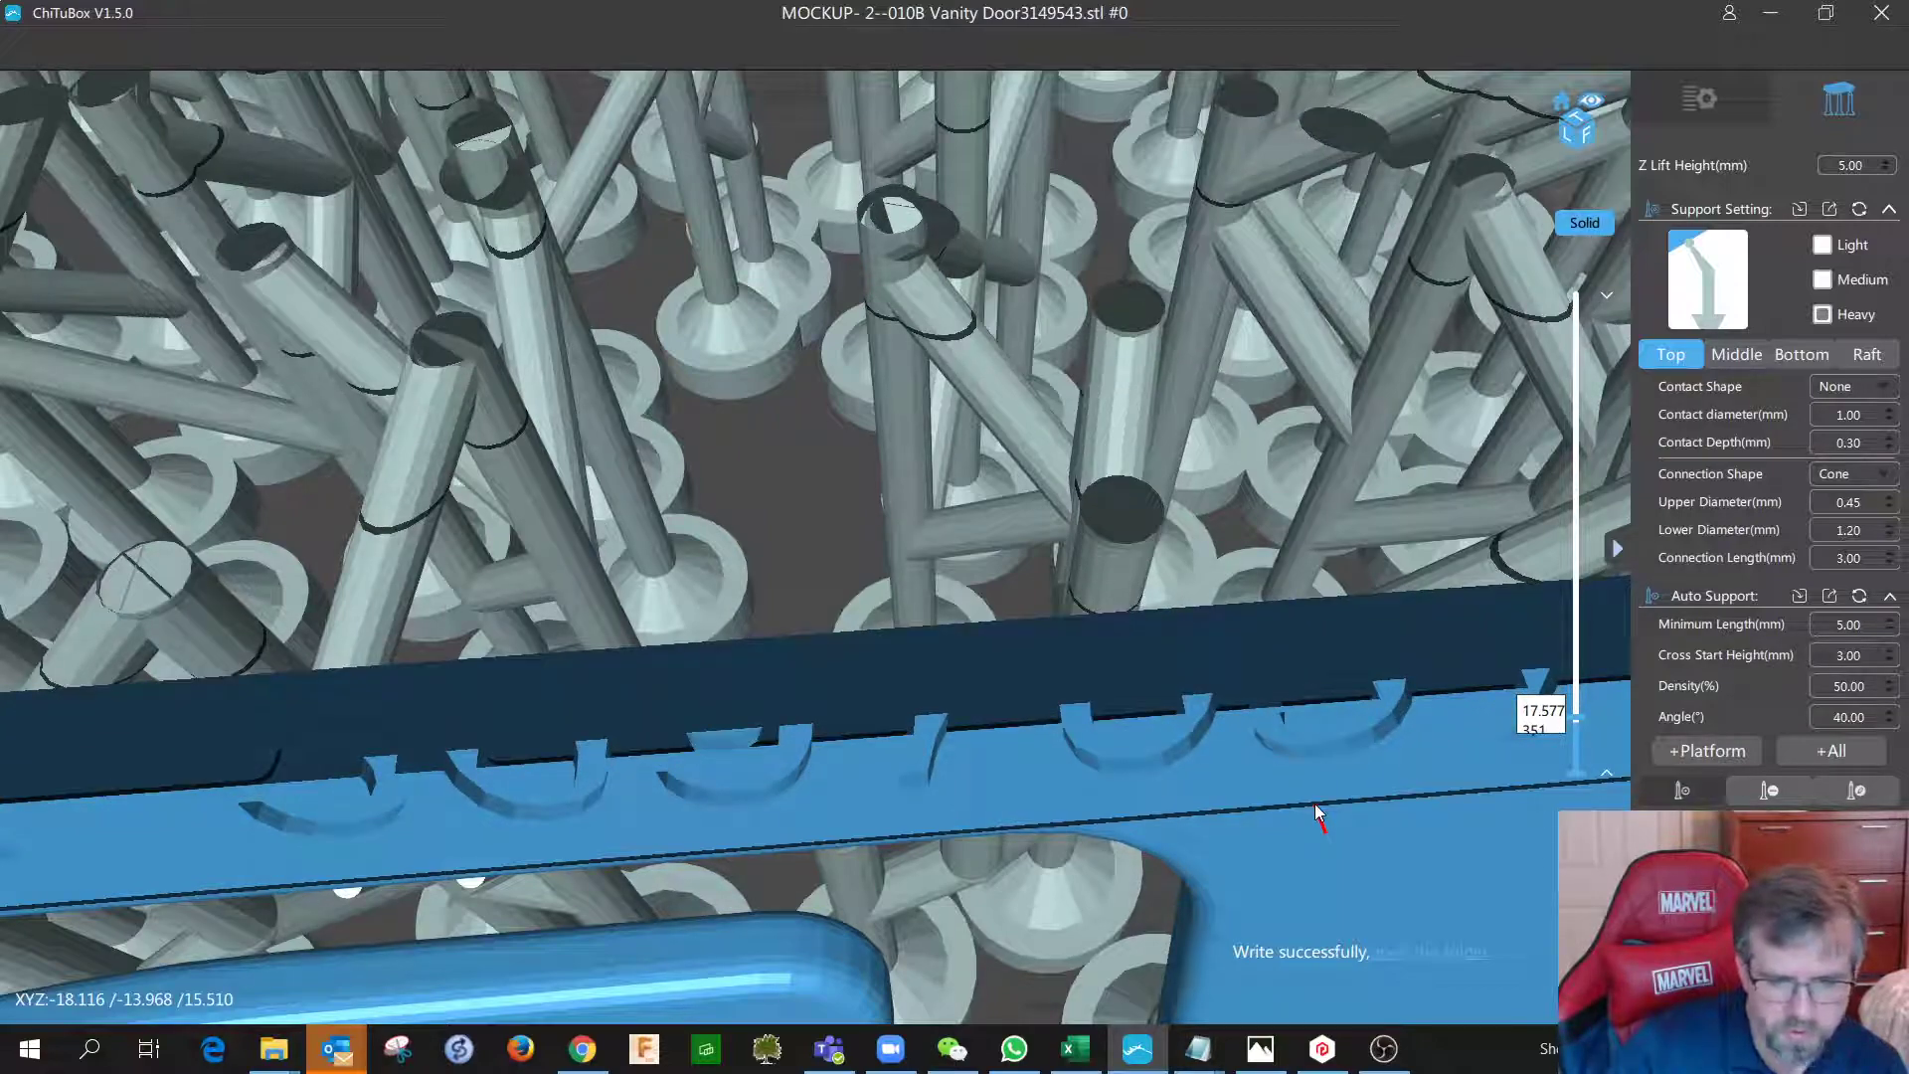
{"action": "key", "text": "Up"}
{"action": "key", "text": "Down"}
{"action": "middle_click_drag", "start_coordinate": [834, 774], "coordinate": [971, 754]}
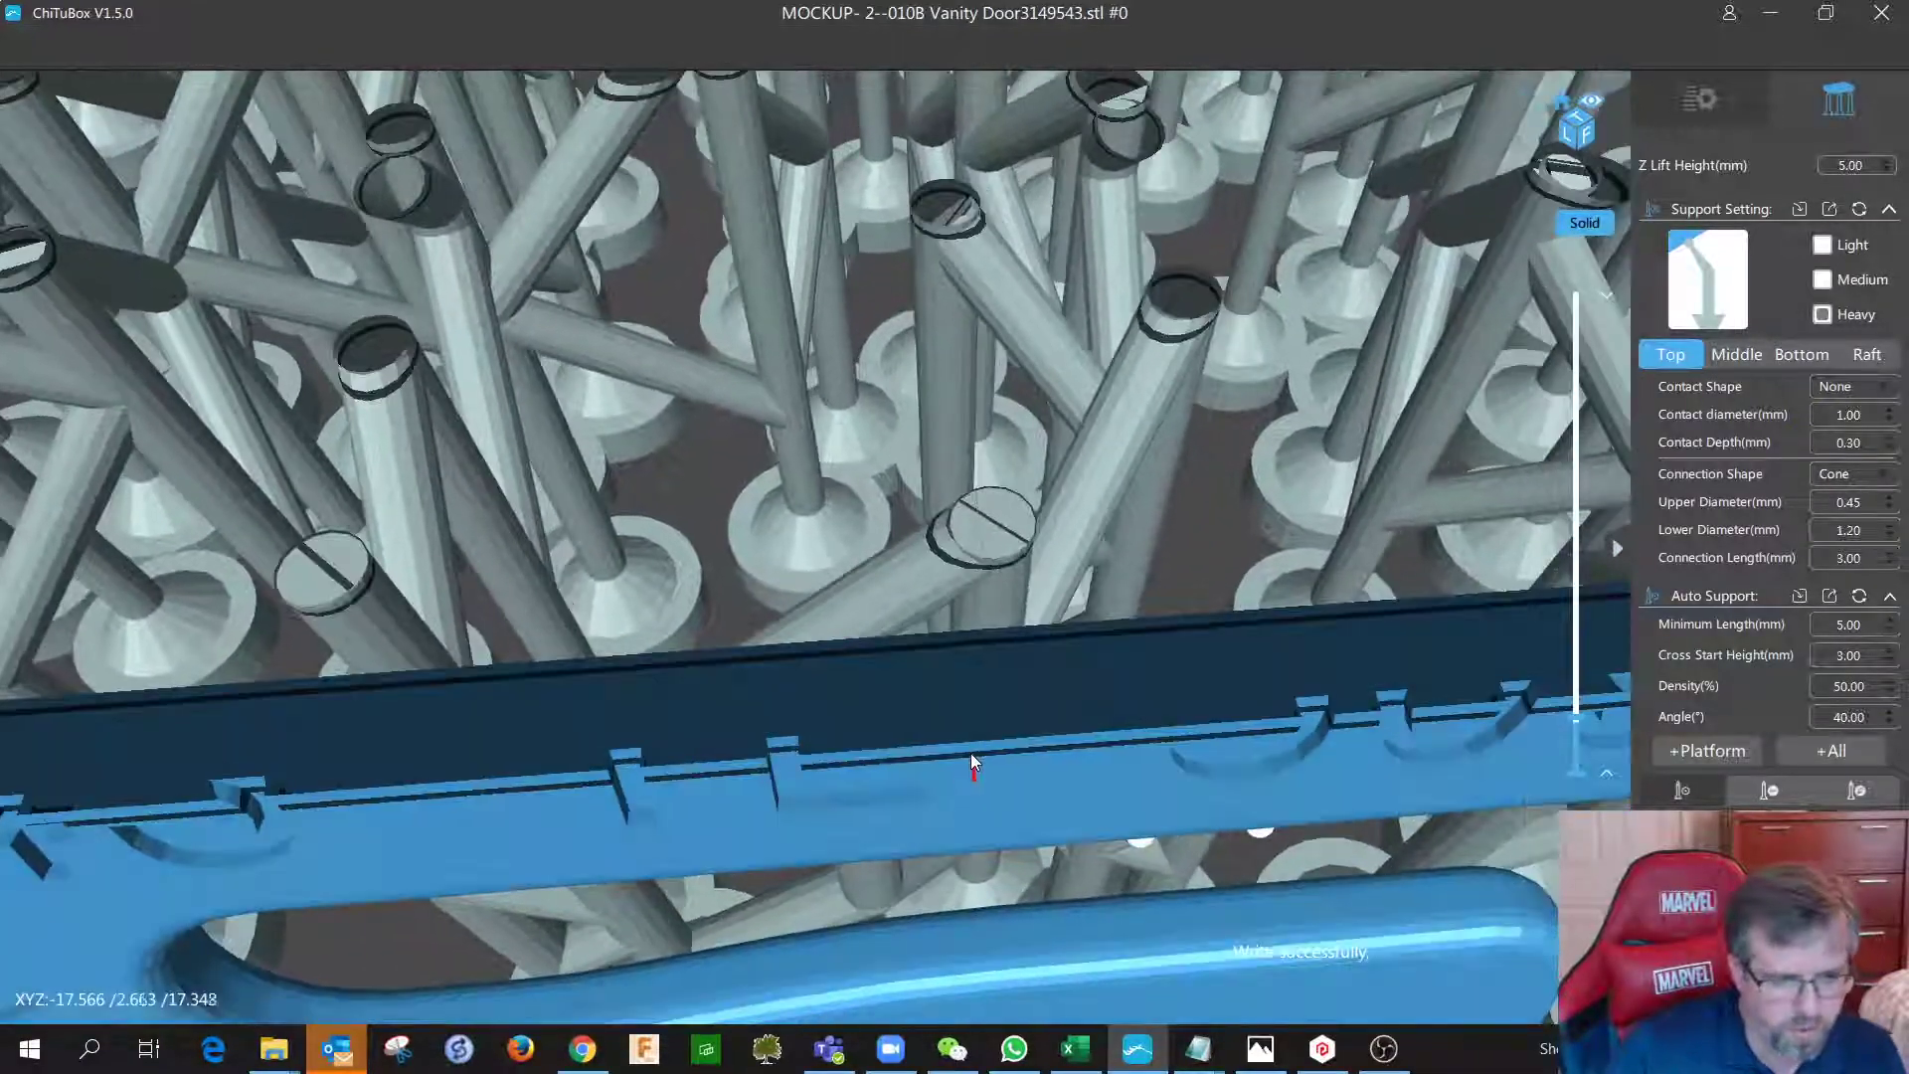
Compare the island's location in Photon File Validator with the ChiTuBox view and inspect the matching part-number digits up close.
{"action": "key", "text": "alt+Tab"}
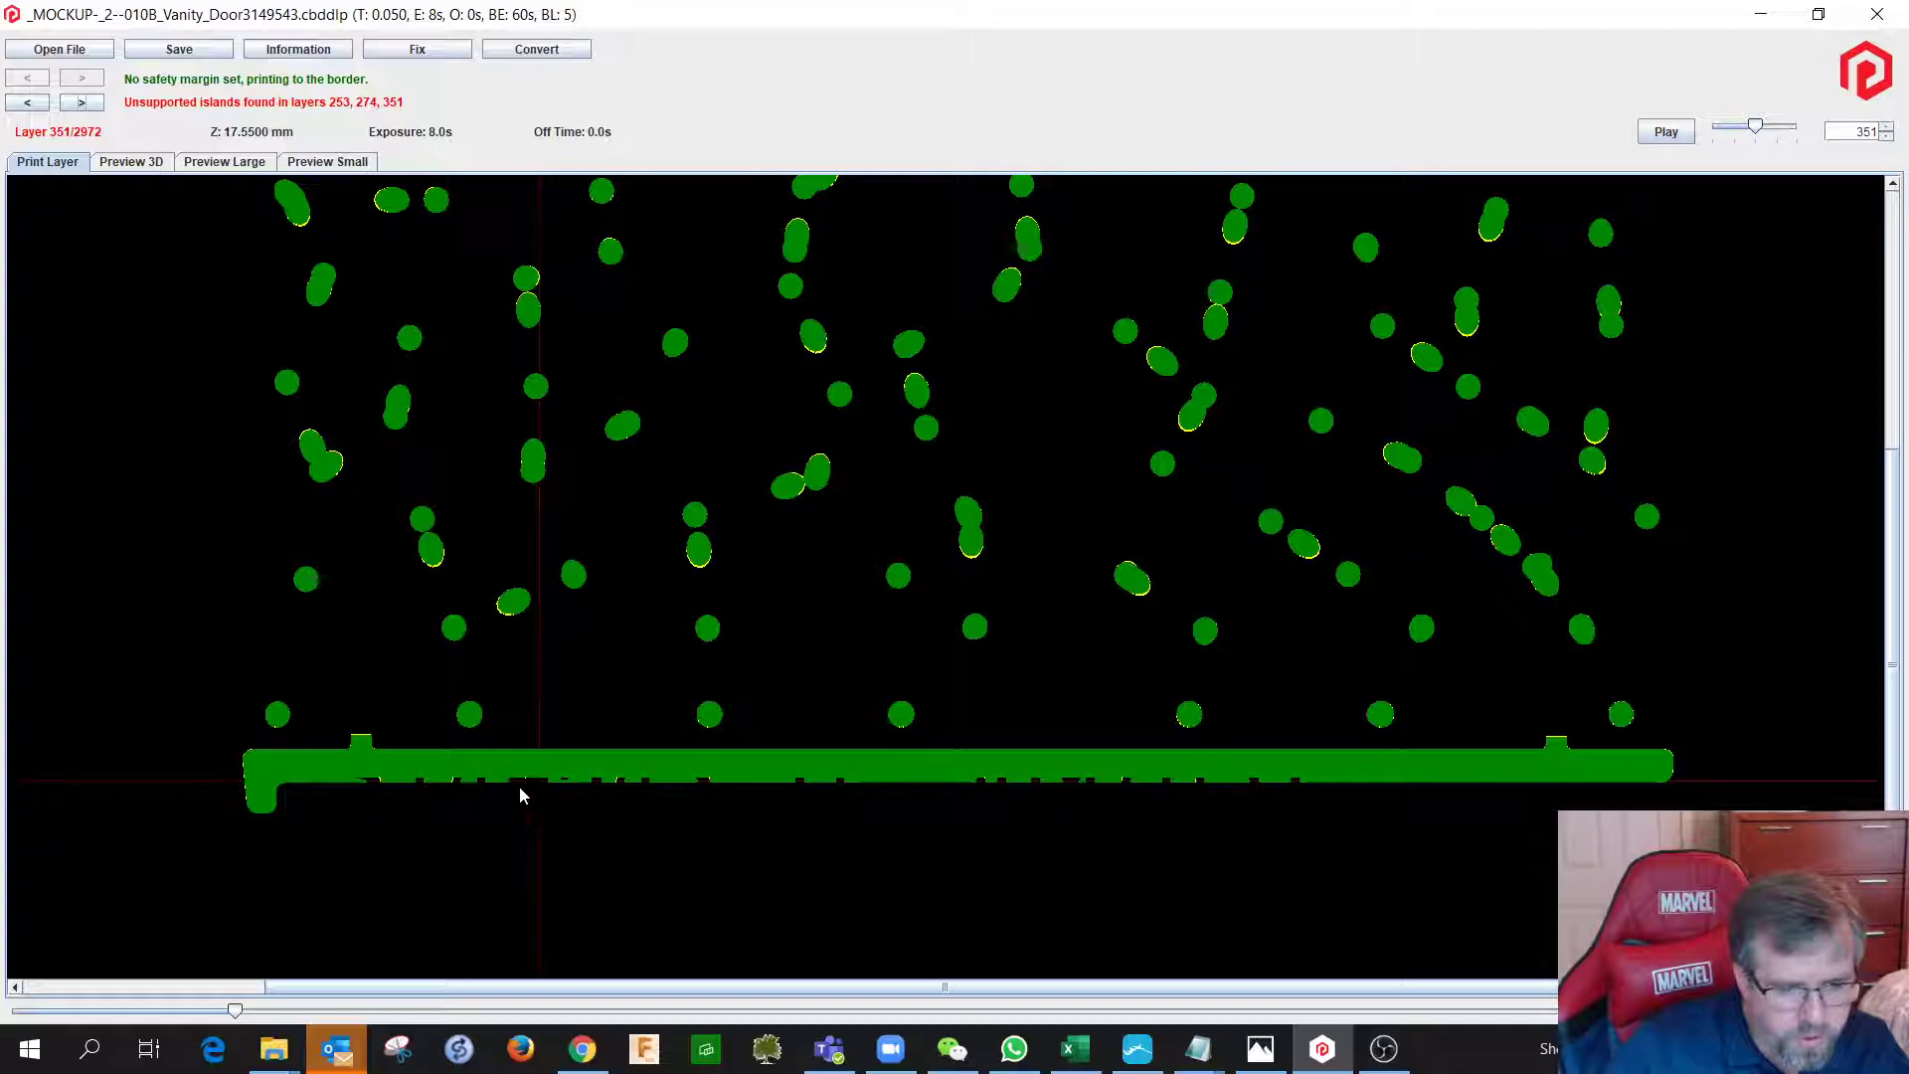
{"action": "key", "text": "alt+Tab"}
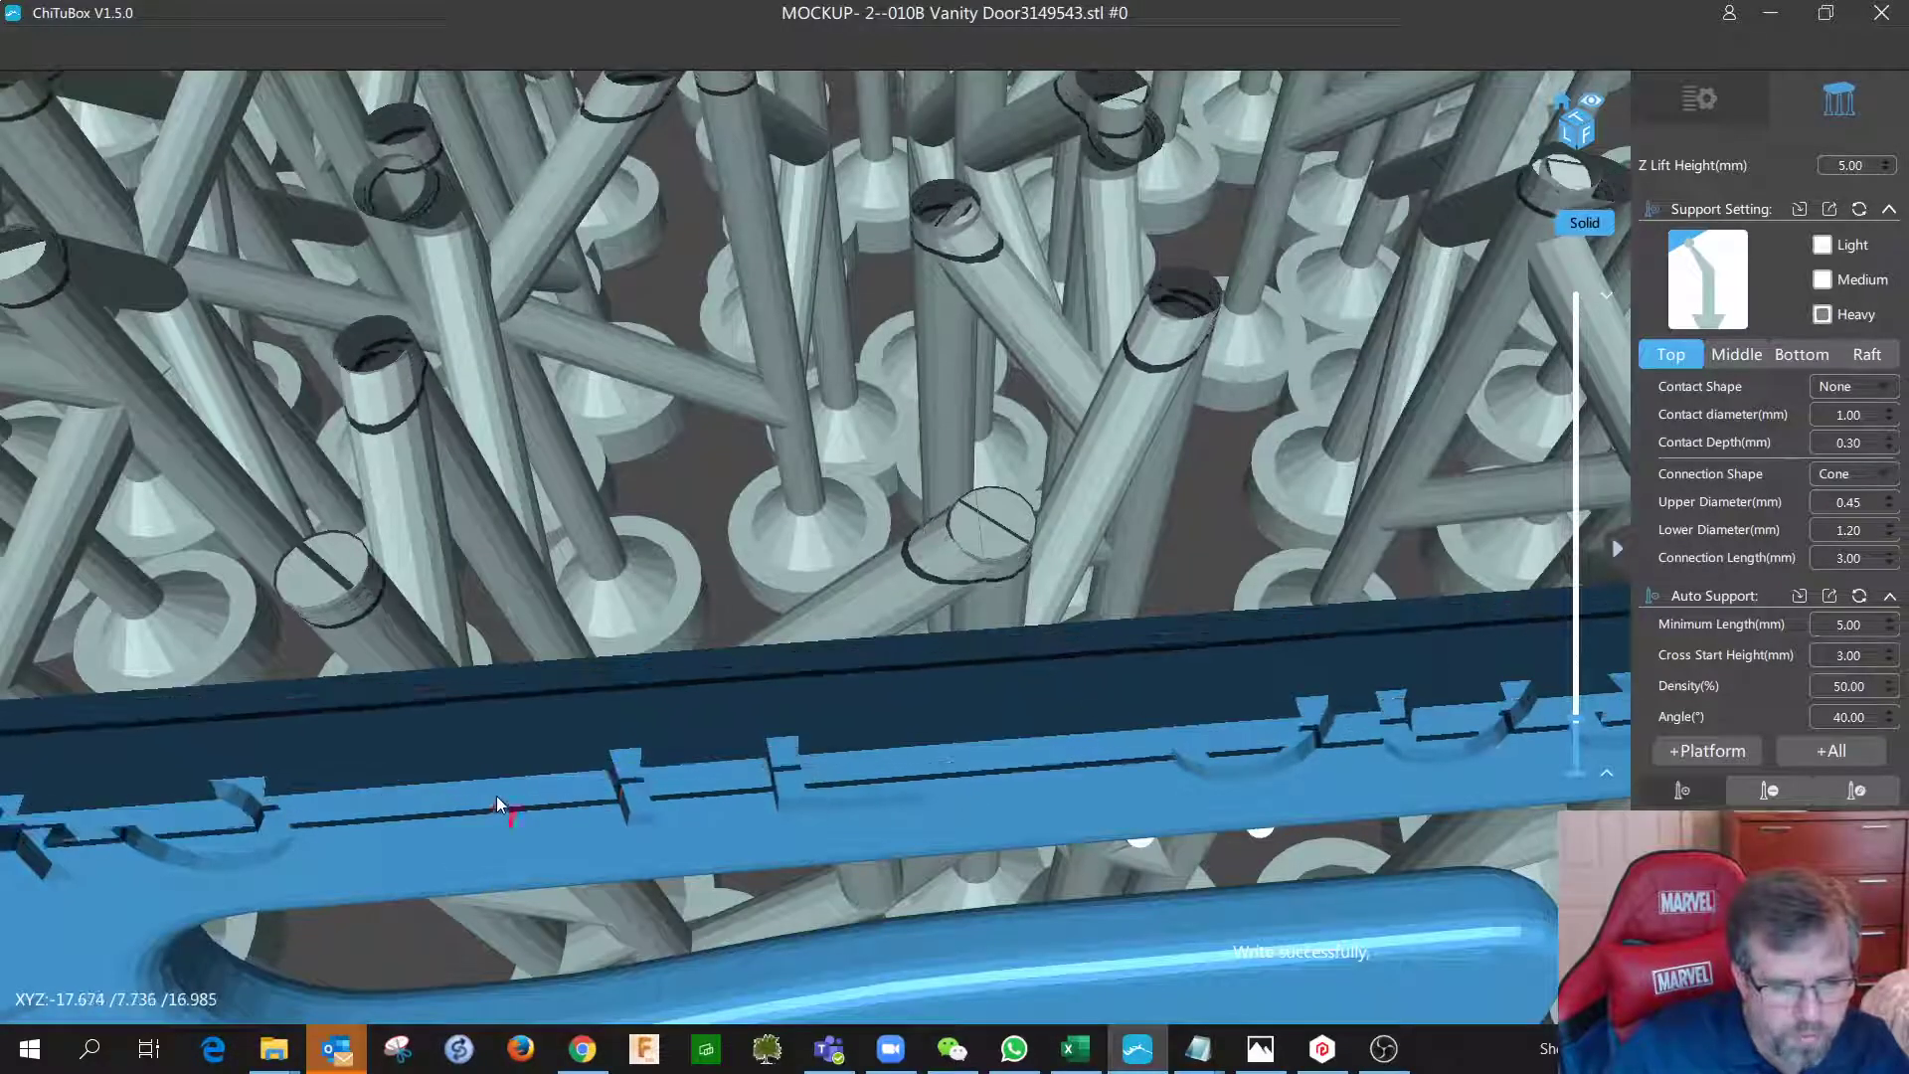
{"action": "scroll", "coordinate": [637, 786], "scroll_direction": "up", "scroll_amount": 4}
{"action": "mouse_move", "coordinate": [542, 784]}
{"action": "middle_mouse_down"}
{"action": "mouse_move", "coordinate": [594, 778]}
{"action": "mouse_move", "coordinate": [517, 786]}
{"action": "middle_mouse_up"}
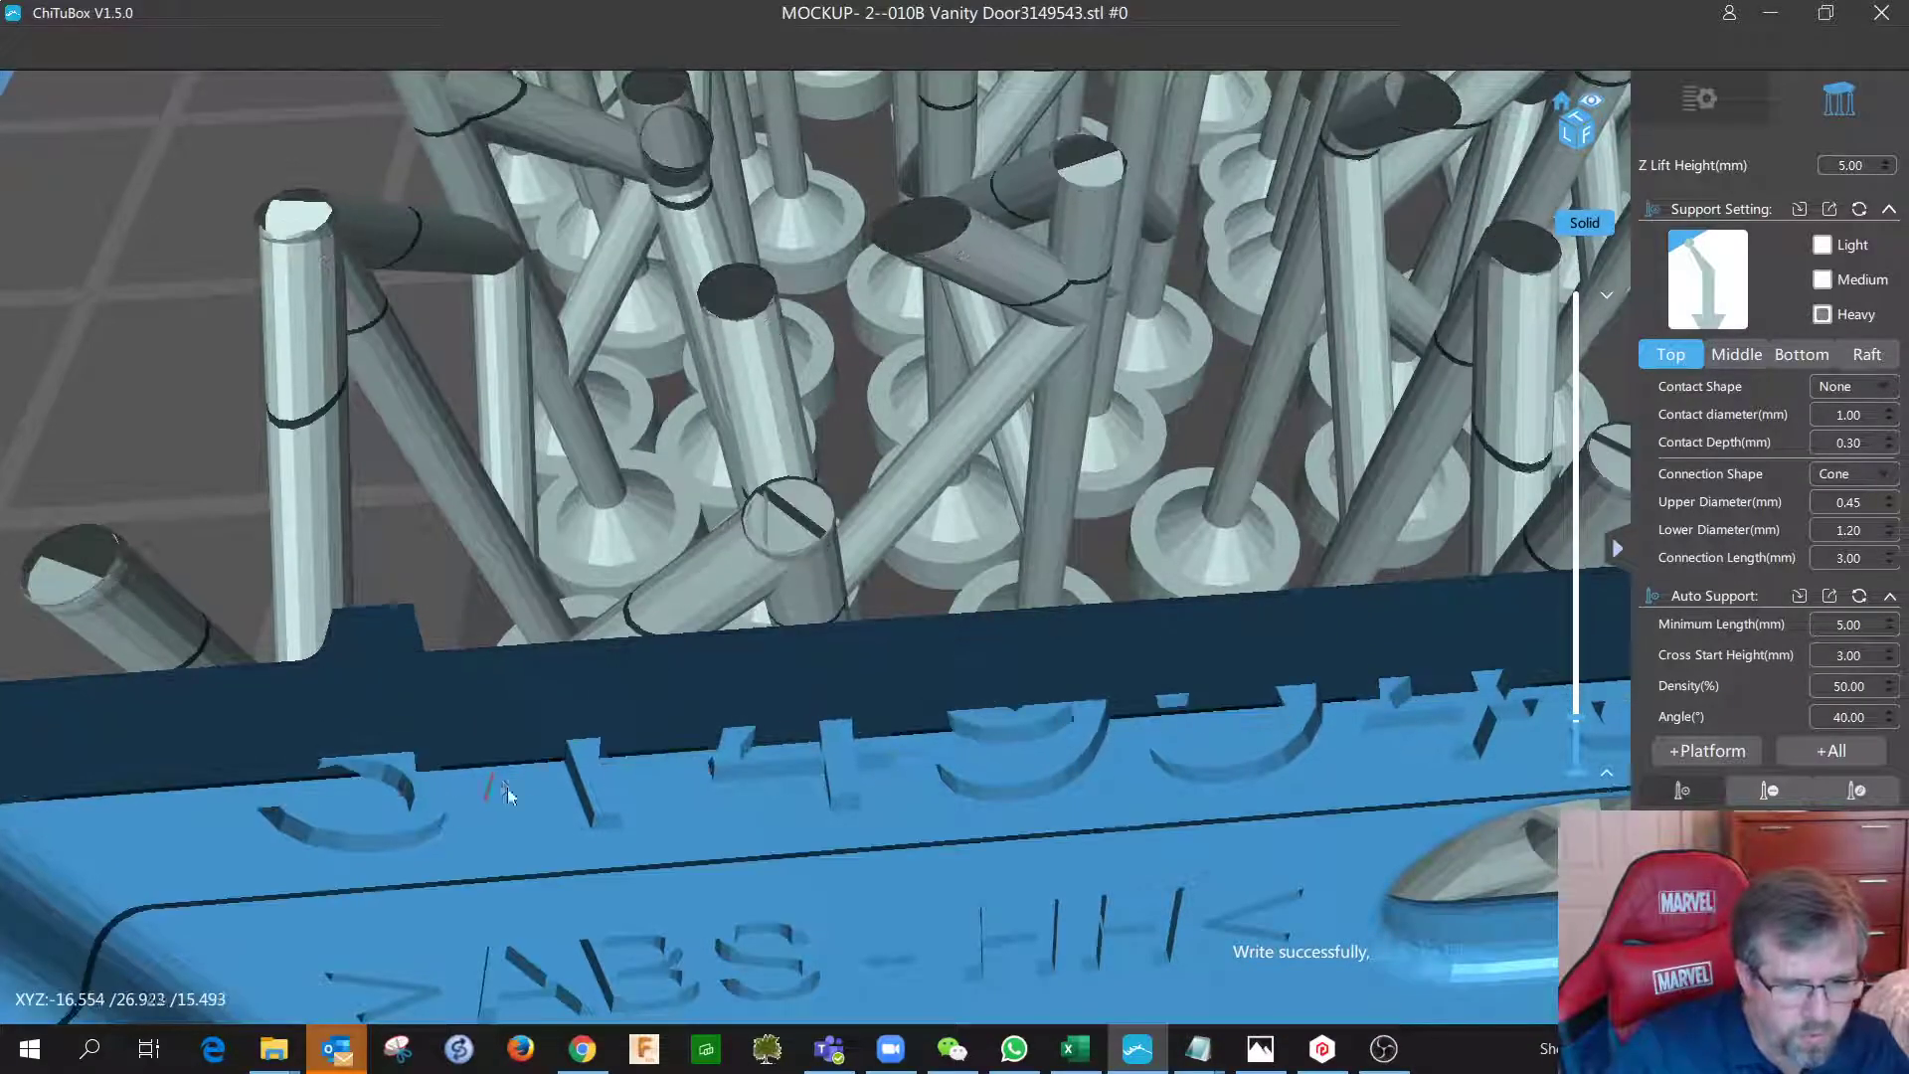
{"action": "middle_click_drag", "start_coordinate": [924, 724], "coordinate": [887, 727]}
{"action": "scroll", "coordinate": [911, 748], "scroll_direction": "up", "scroll_amount": 5}
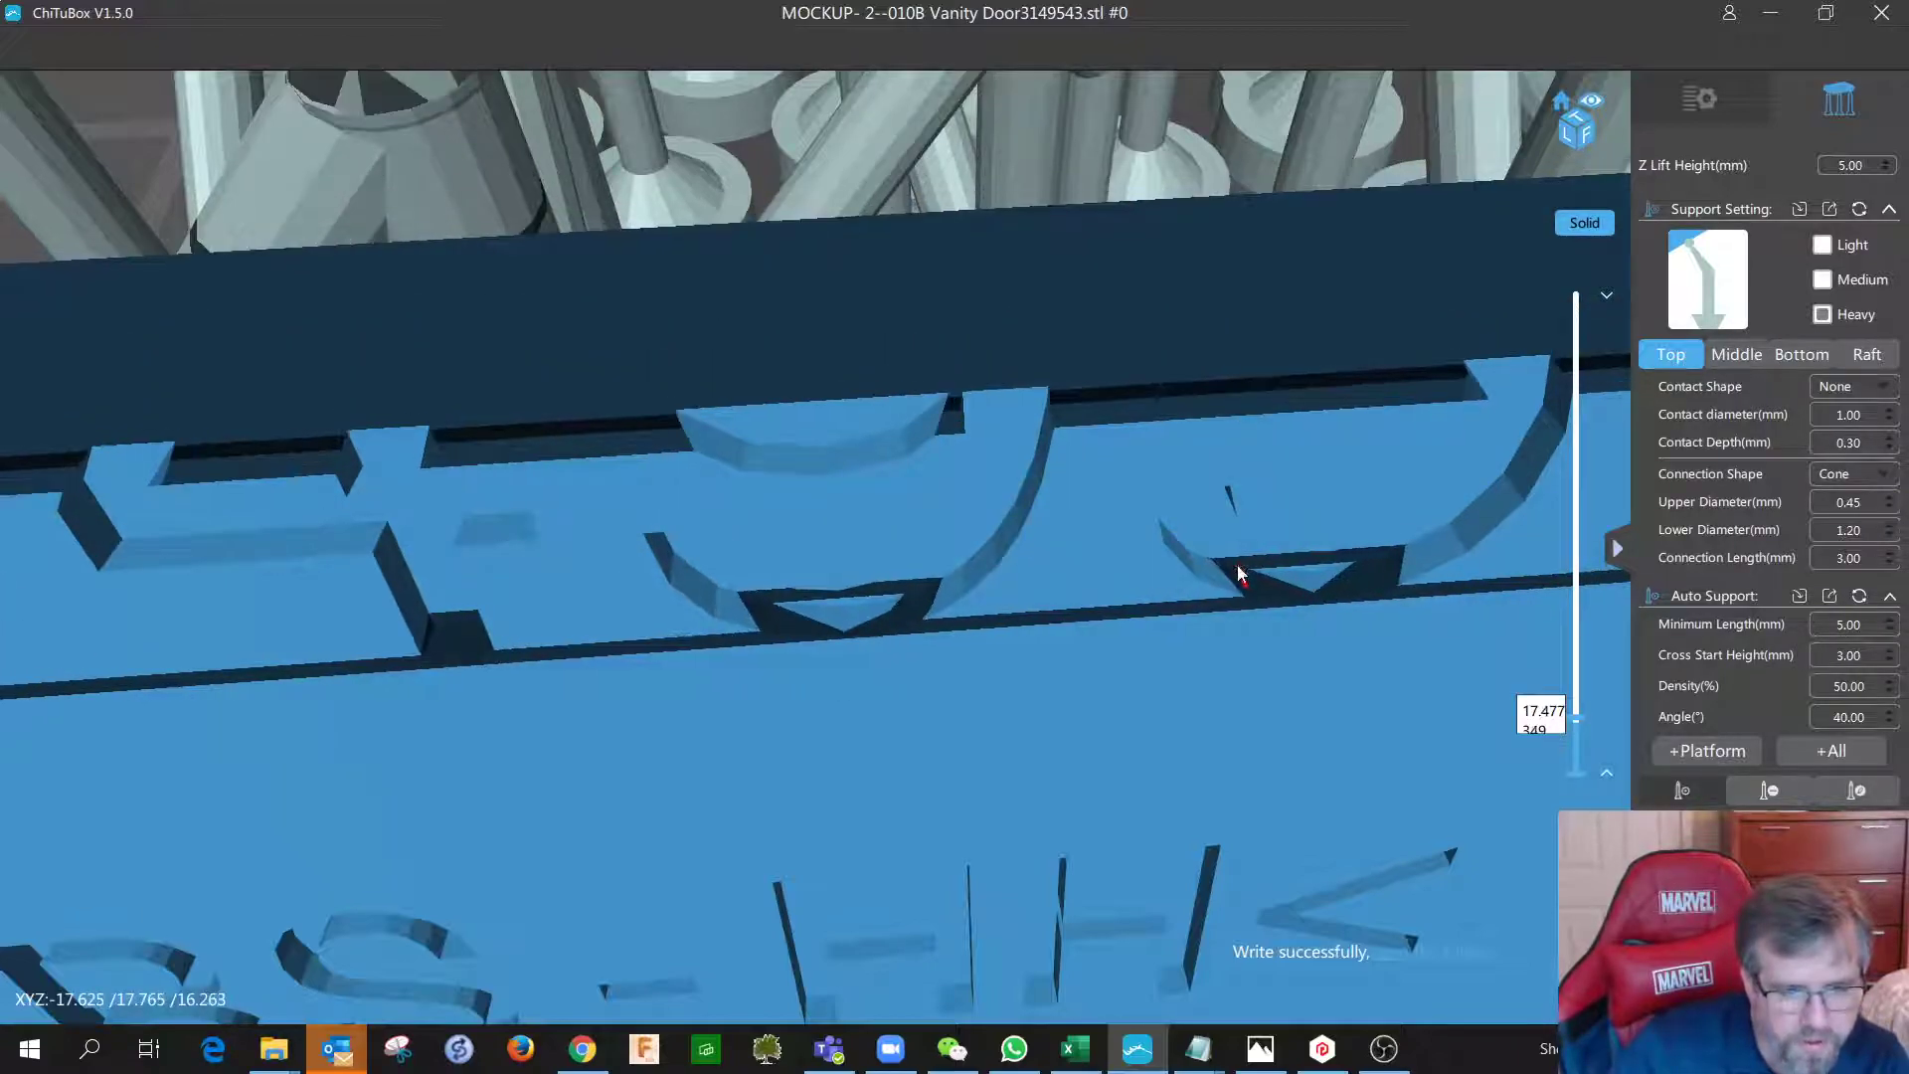
Lower the layer clip to 340 and raise it back to 351, examining how the part-number digits form.
{"action": "key", "text": "Down"}
{"action": "key", "text": "Down"}
{"action": "key", "text": "Down"}
{"action": "key", "text": "Down"}
{"action": "key", "text": "Down"}
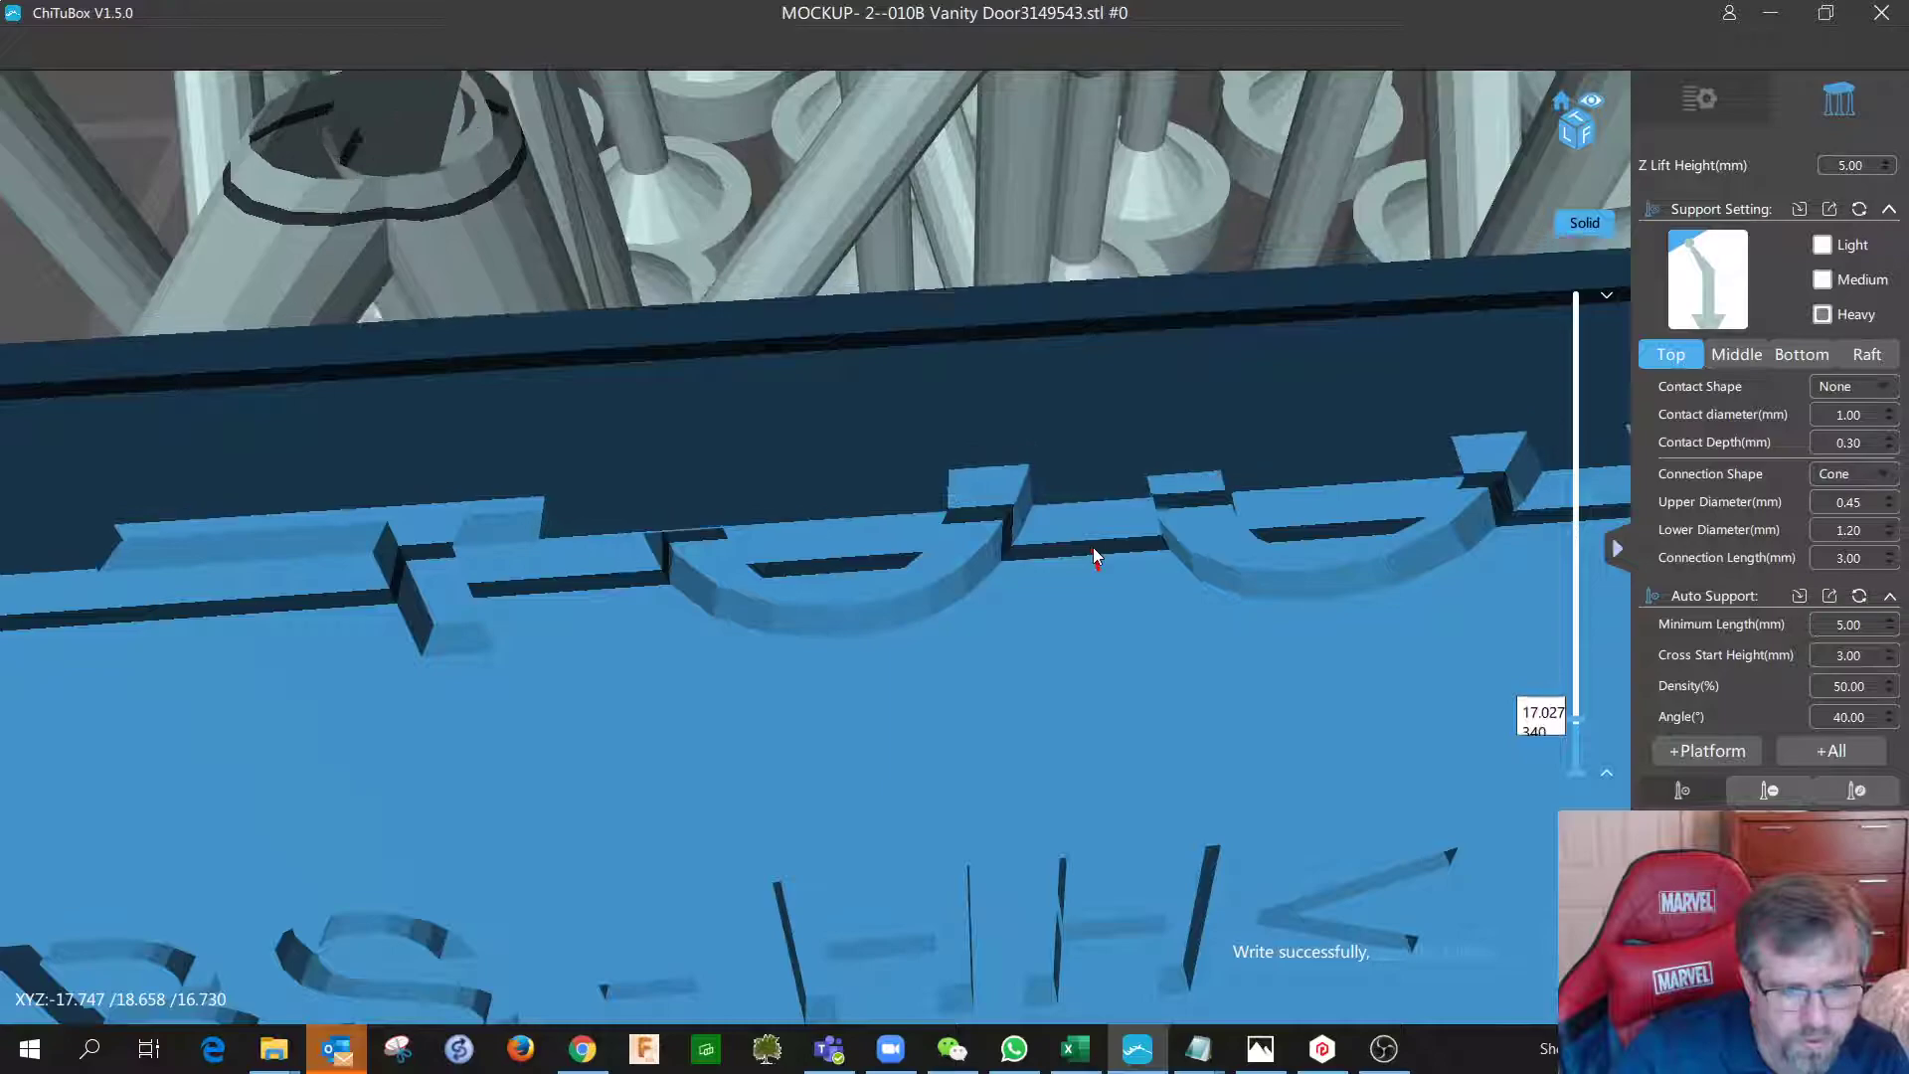
{"action": "key", "text": "Up"}
{"action": "key", "text": "Up"}
{"action": "key", "text": "Up"}
{"action": "key", "text": "Up"}
{"action": "key", "text": "Up"}
{"action": "key", "text": "Up"}
{"action": "key", "text": "Up"}
{"action": "key", "text": "Up"}
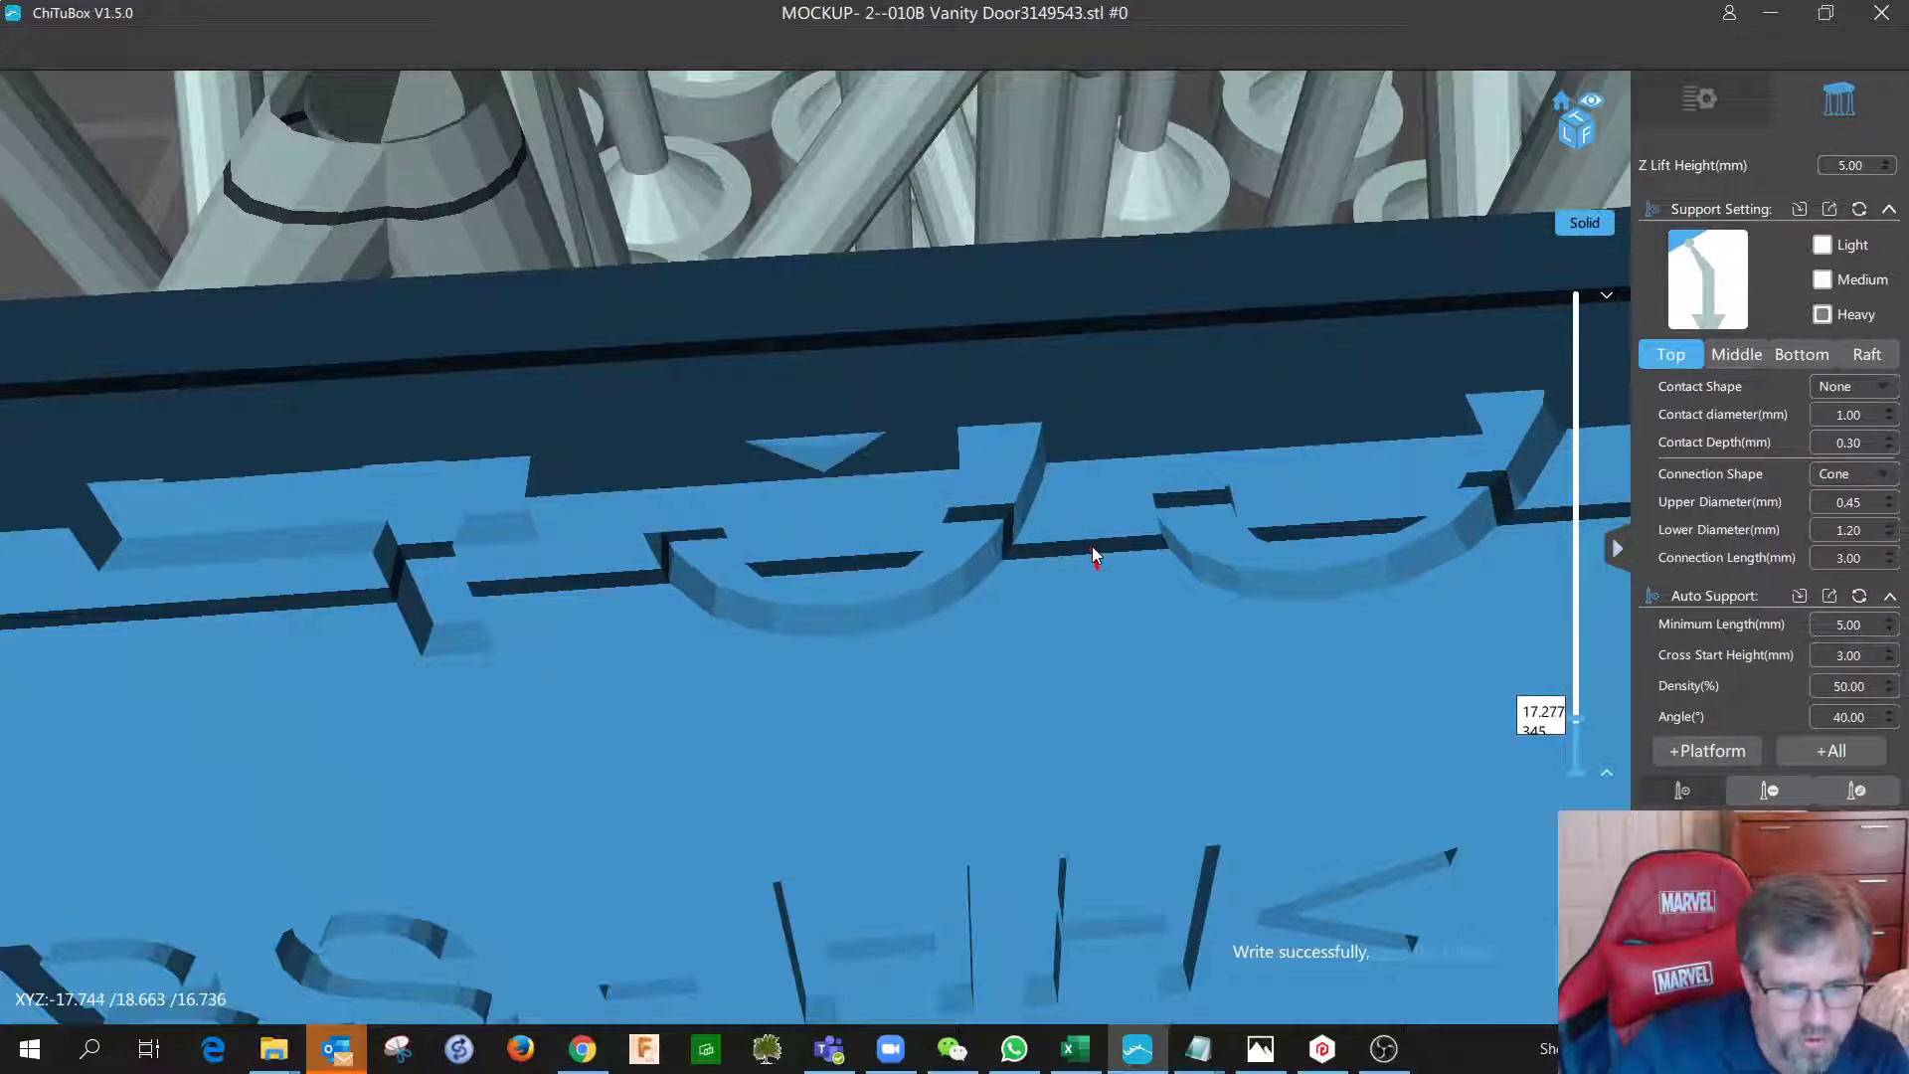
{"action": "key", "text": "Up"}
{"action": "key", "text": "Up"}
{"action": "key", "text": "Up"}
{"action": "key", "text": "Up"}
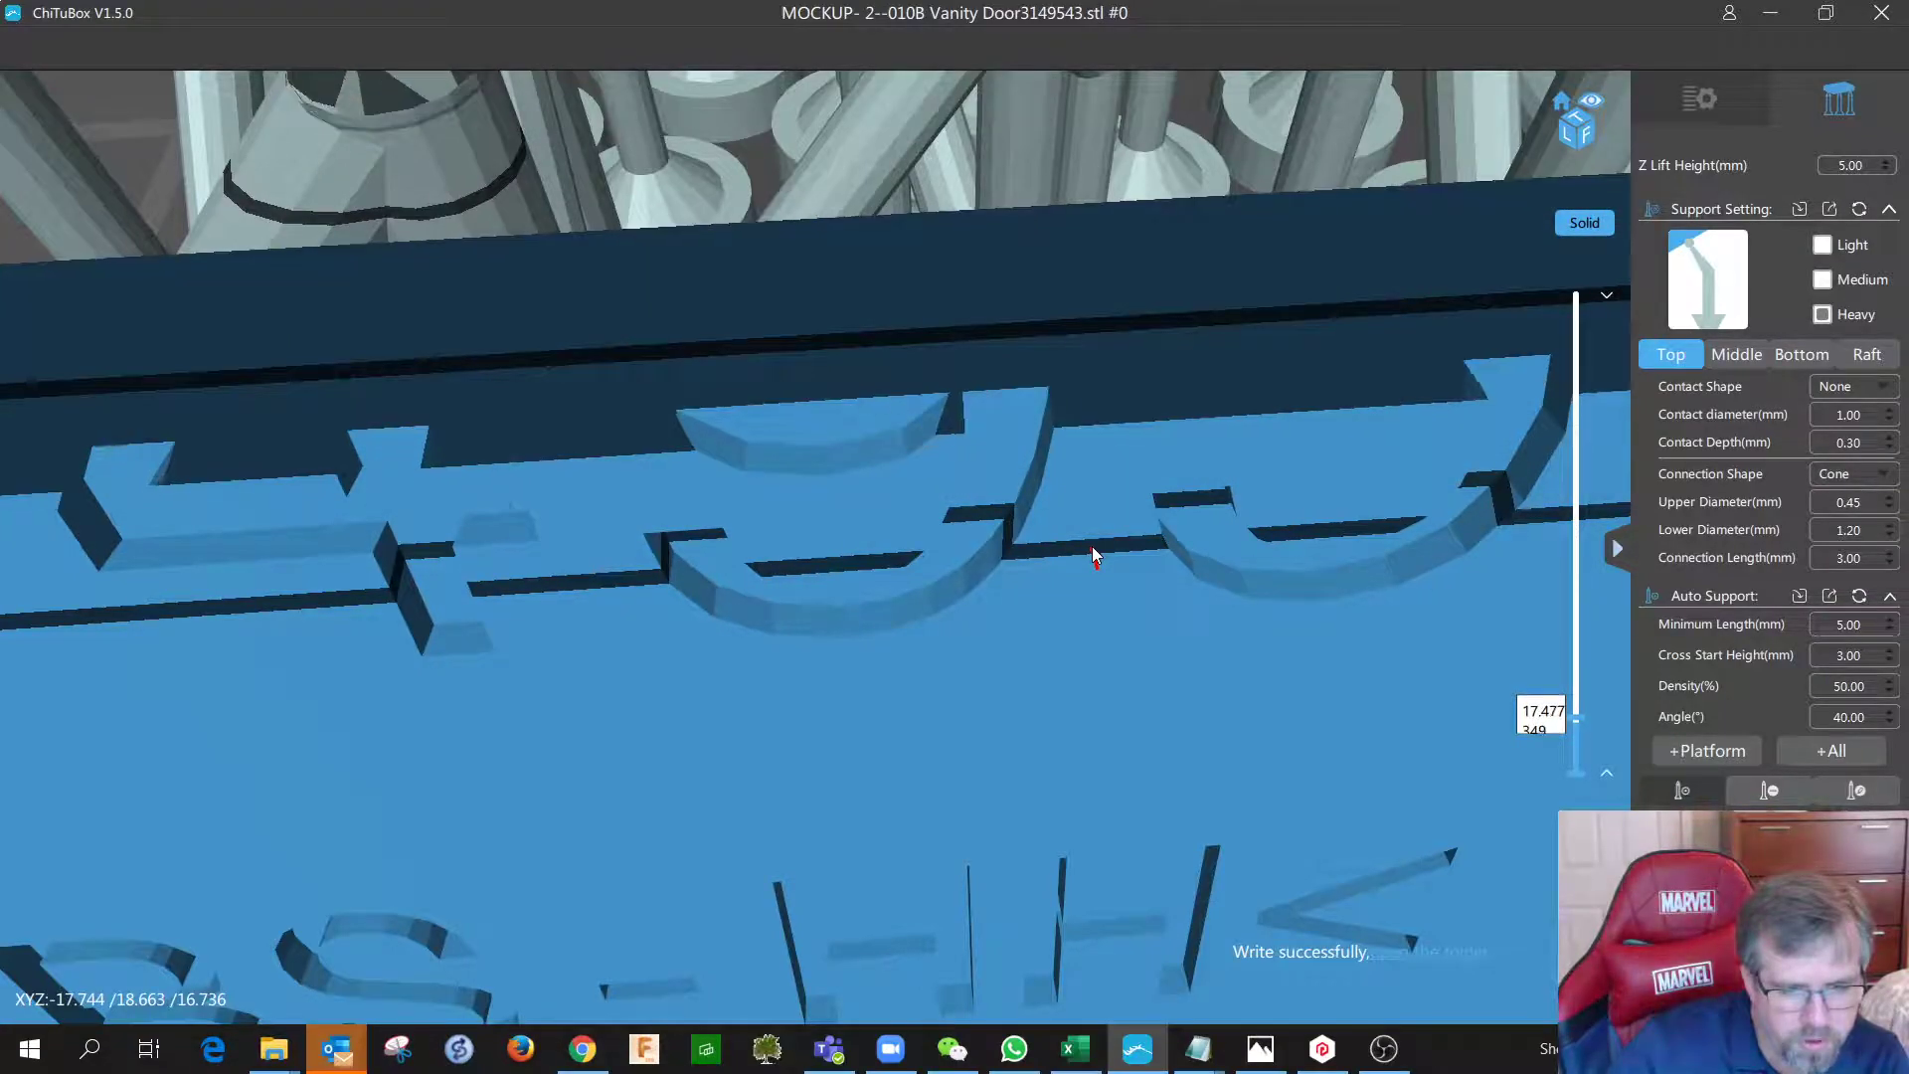
{"action": "key", "text": "Up"}
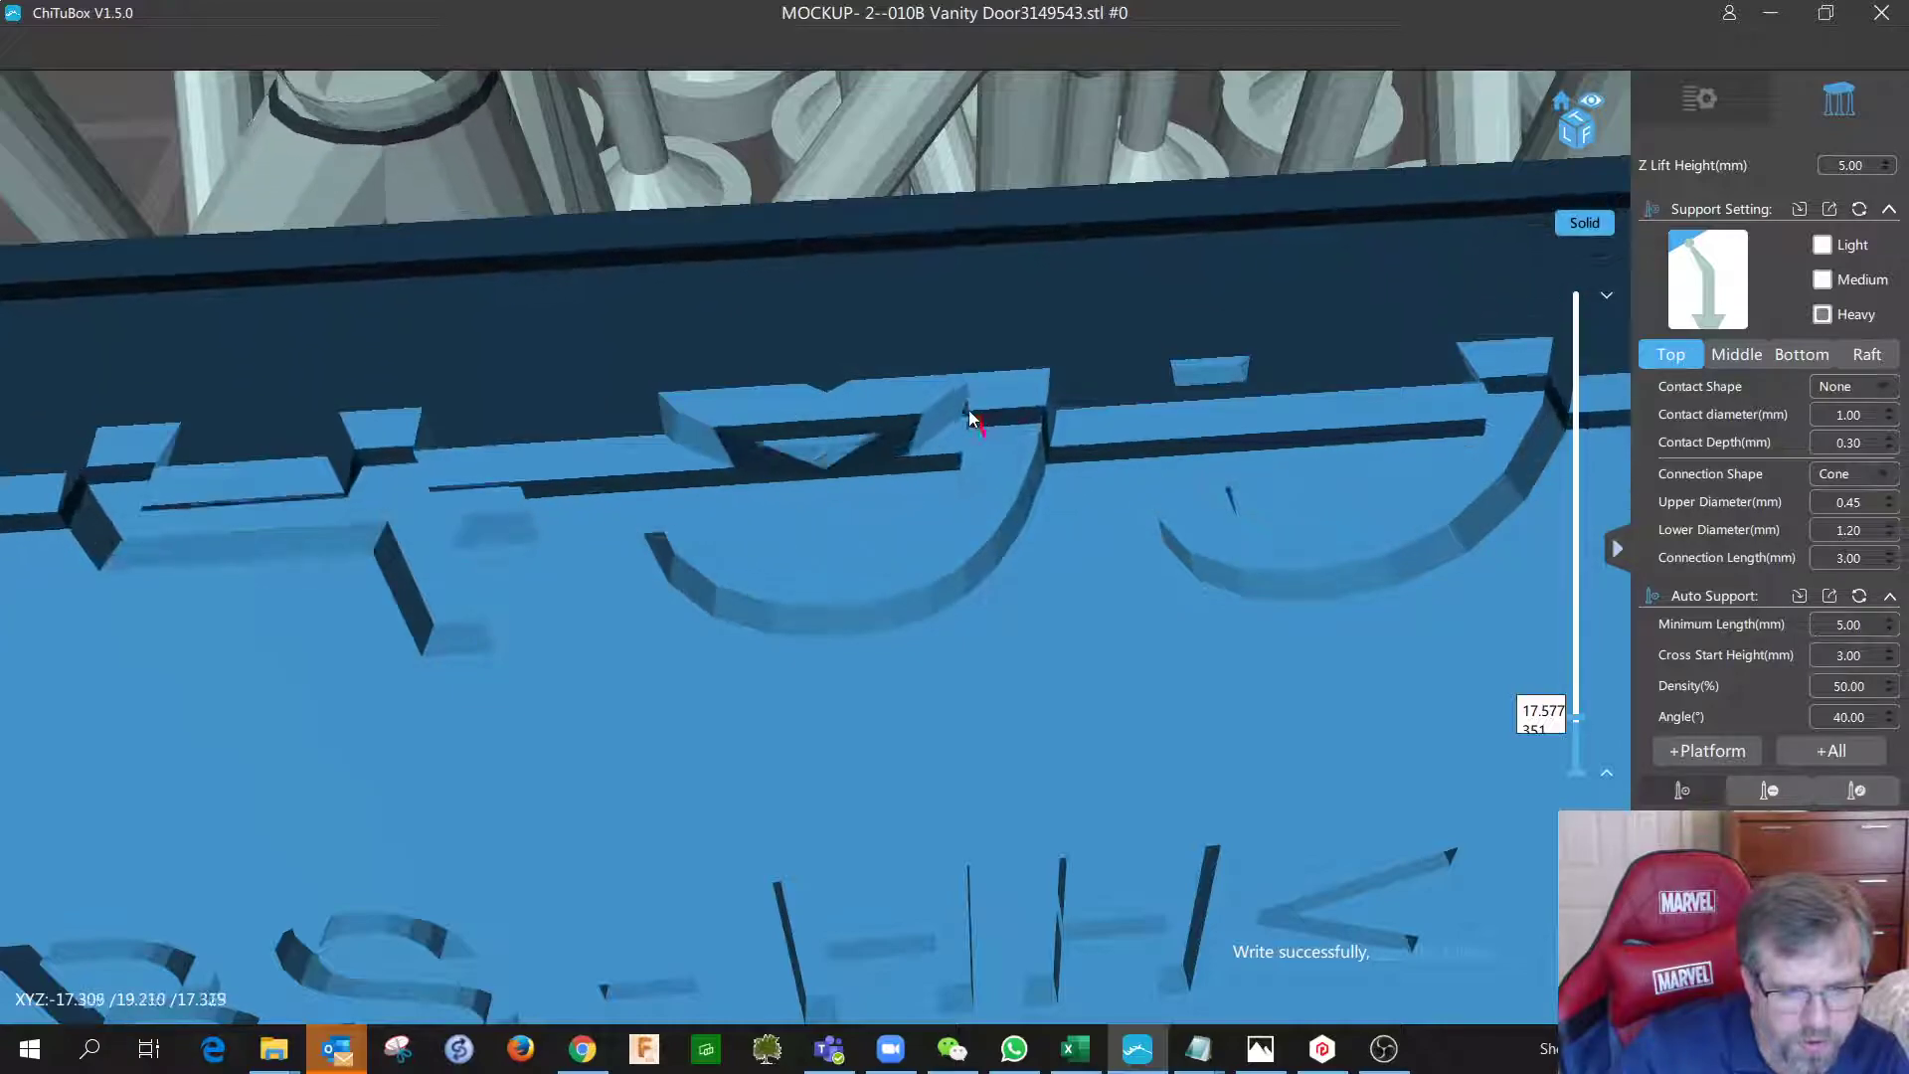
Raise the layer clip to 361 and bring it back to about 351, checking the digit outlines for detached areas.
{"action": "key", "text": "Up"}
{"action": "key", "text": "Up"}
{"action": "key", "text": "Up"}
{"action": "key", "text": "Up"}
{"action": "key", "text": "Up"}
{"action": "key", "text": "Up"}
{"action": "key", "text": "Up"}
{"action": "key", "text": "Up"}
{"action": "key", "text": "Up"}
{"action": "key", "text": "Up"}
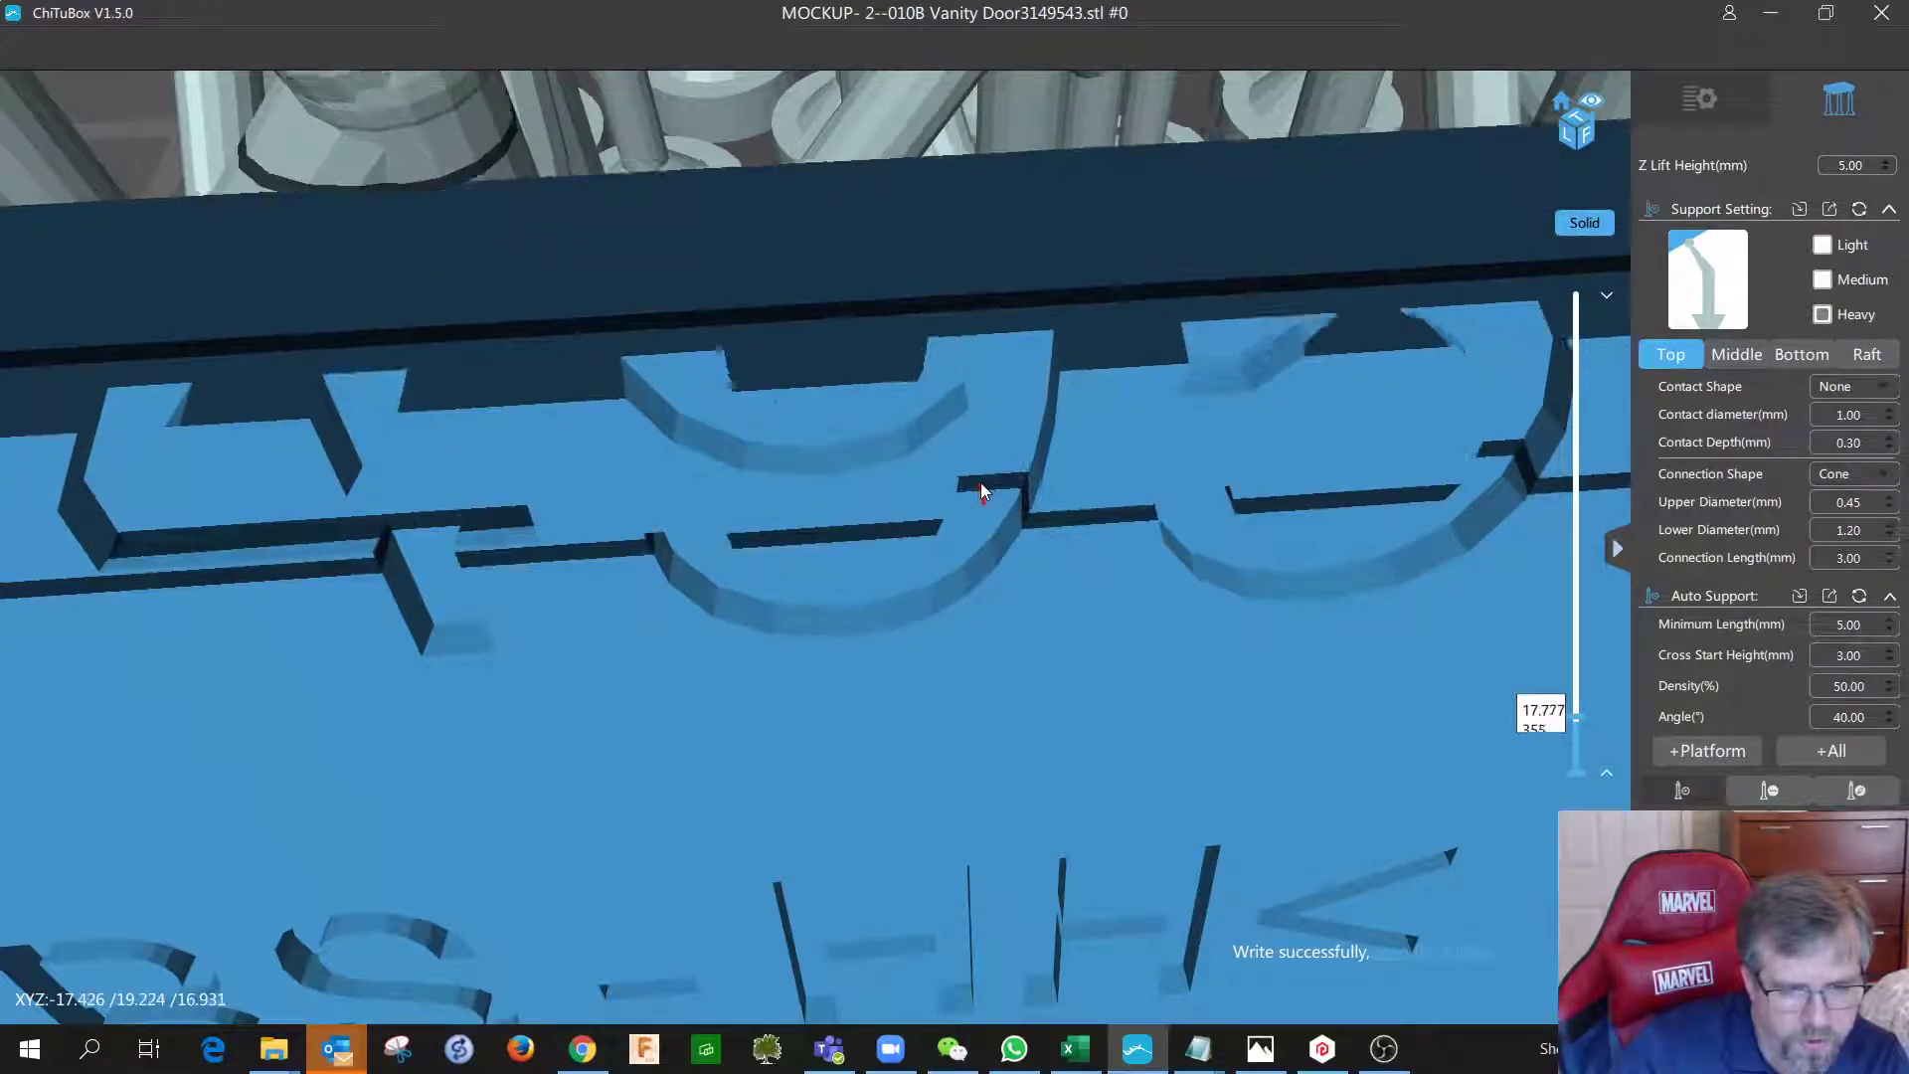
{"action": "right_click_drag", "start_coordinate": [881, 415], "coordinate": [891, 416]}
{"action": "scroll", "coordinate": [888, 420], "scroll_direction": "down", "scroll_amount": 2}
{"action": "key", "text": "Down"}
{"action": "key", "text": "Down"}
{"action": "key", "text": "Down"}
{"action": "key", "text": "Down"}
{"action": "key", "text": "Down"}
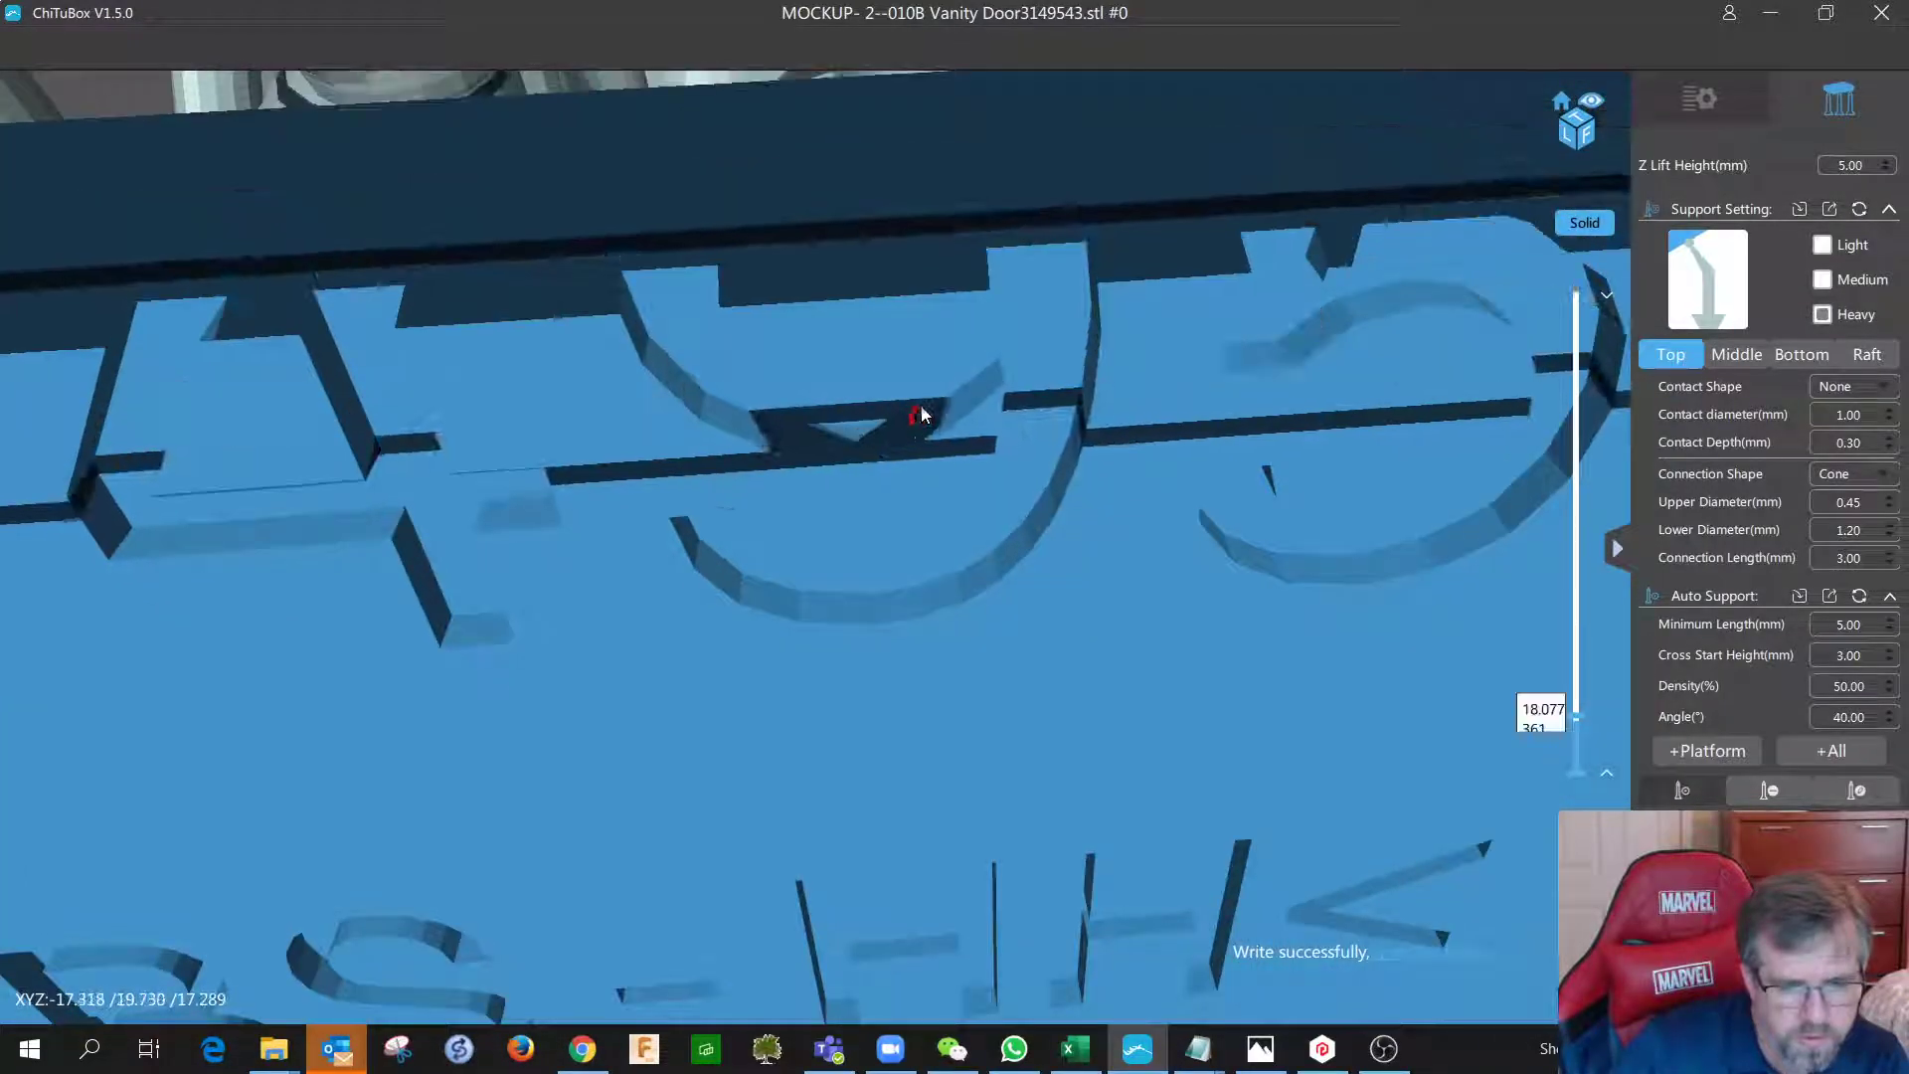
{"action": "key", "text": "Down"}
{"action": "key", "text": "Down"}
{"action": "key", "text": "Down"}
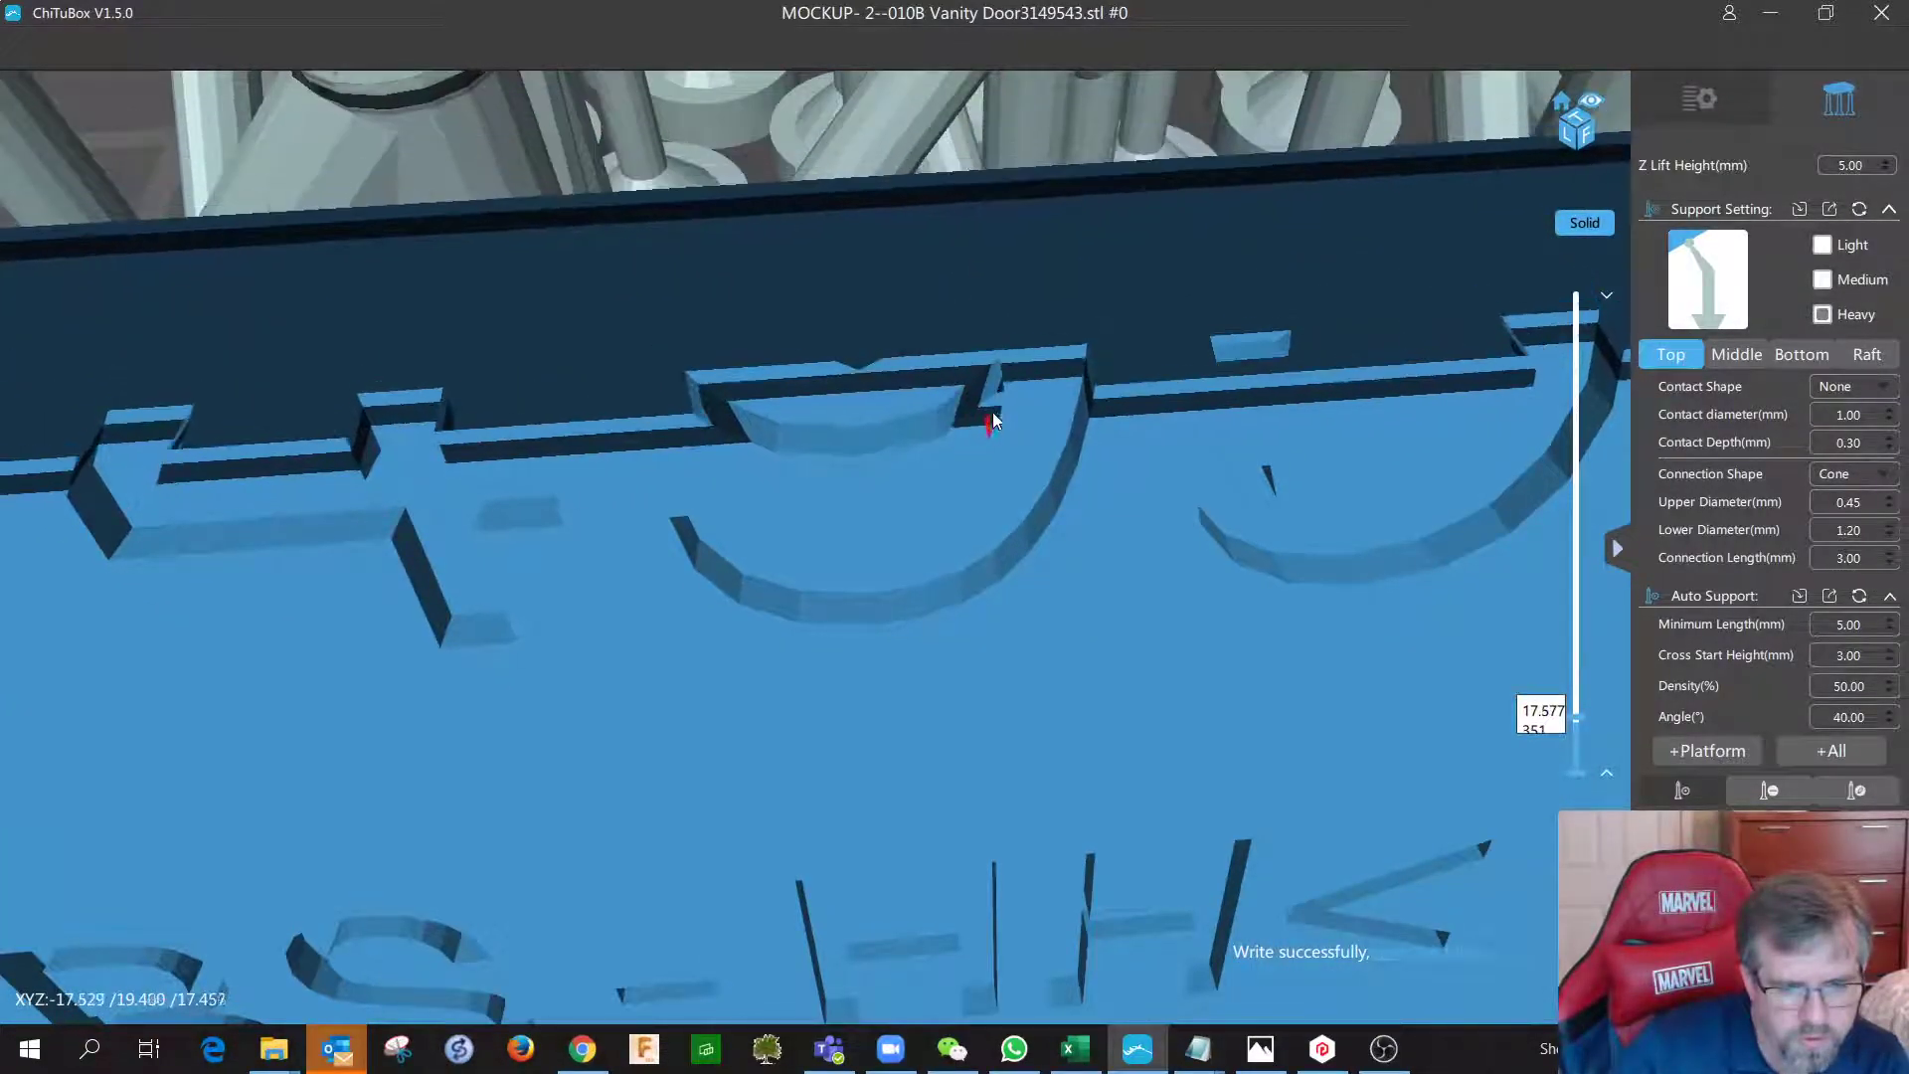
{"action": "key", "text": "Up"}
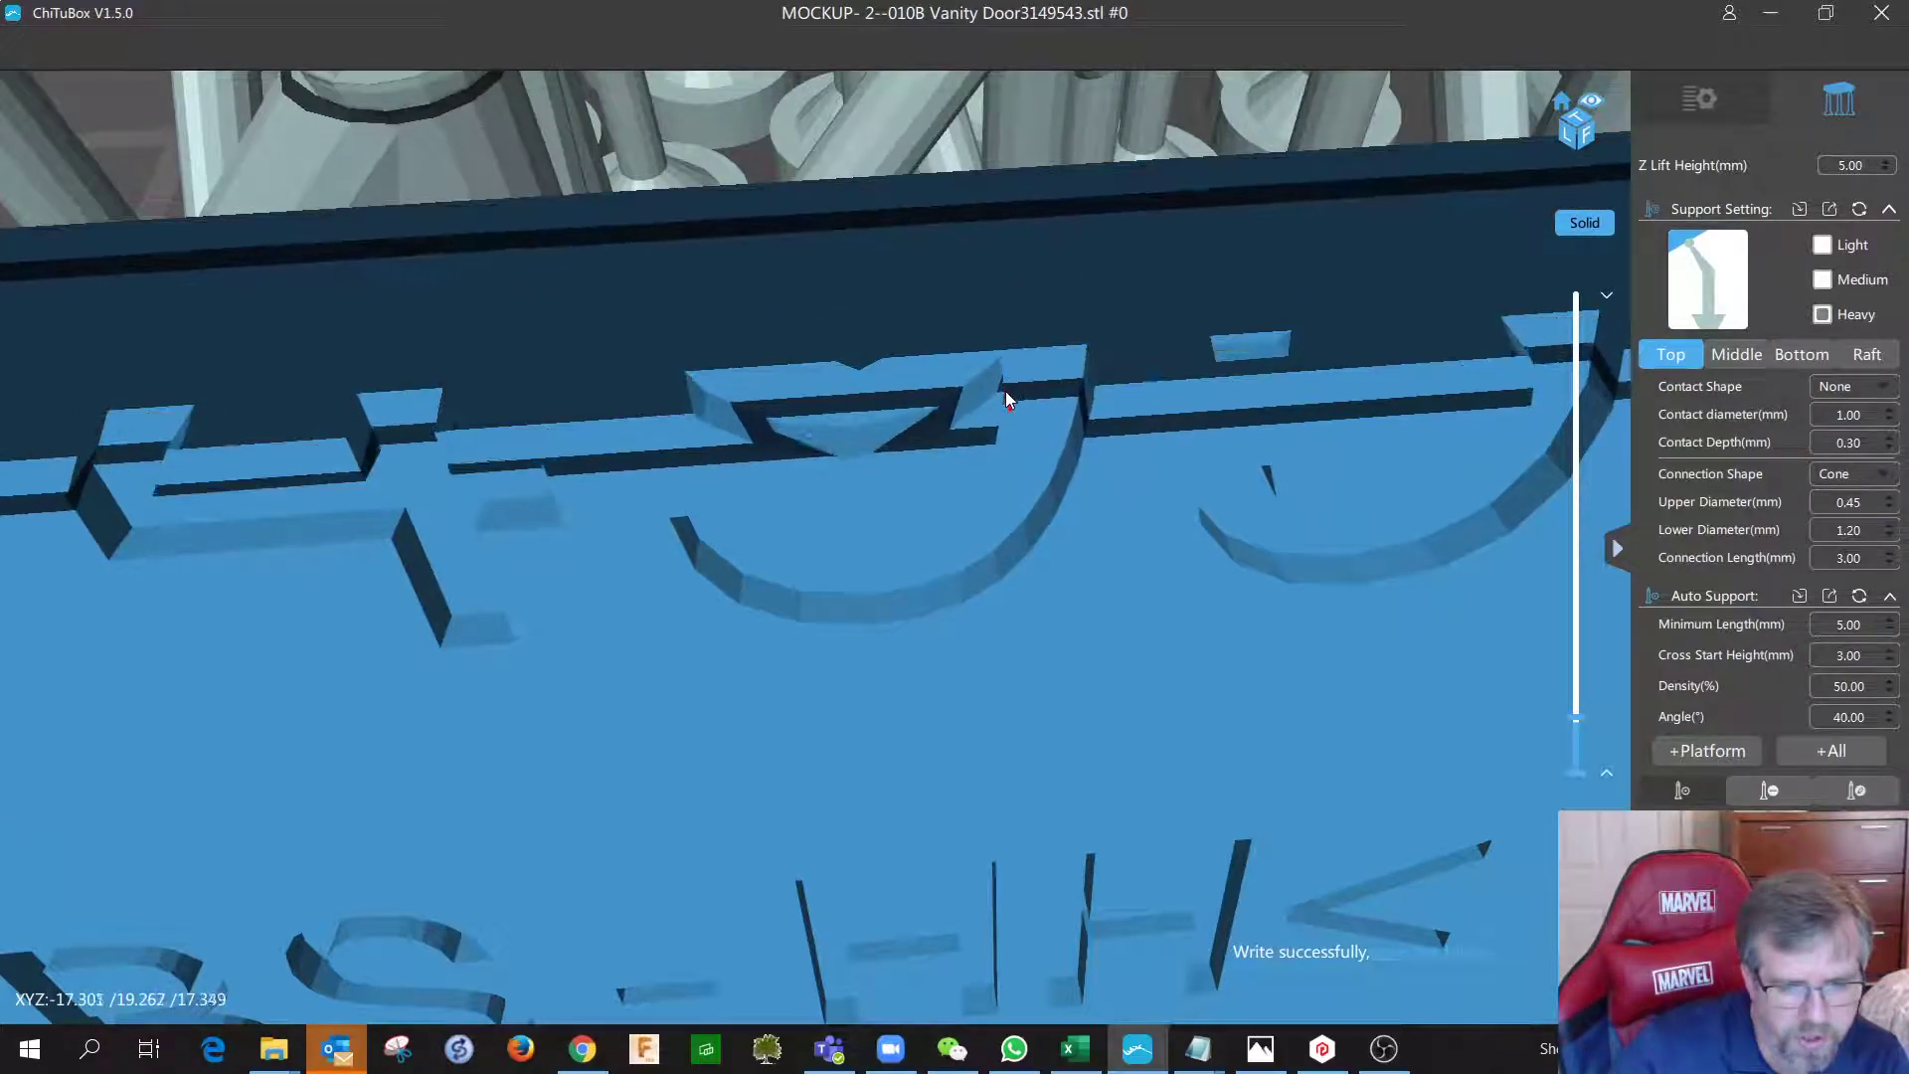
Raise the layer clip to 390 while viewing the whole part number above the ABS-HH lettering.
{"action": "scroll", "coordinate": [993, 427], "scroll_direction": "down", "scroll_amount": 3}
{"action": "scroll", "coordinate": [977, 438], "scroll_direction": "down", "scroll_amount": 5}
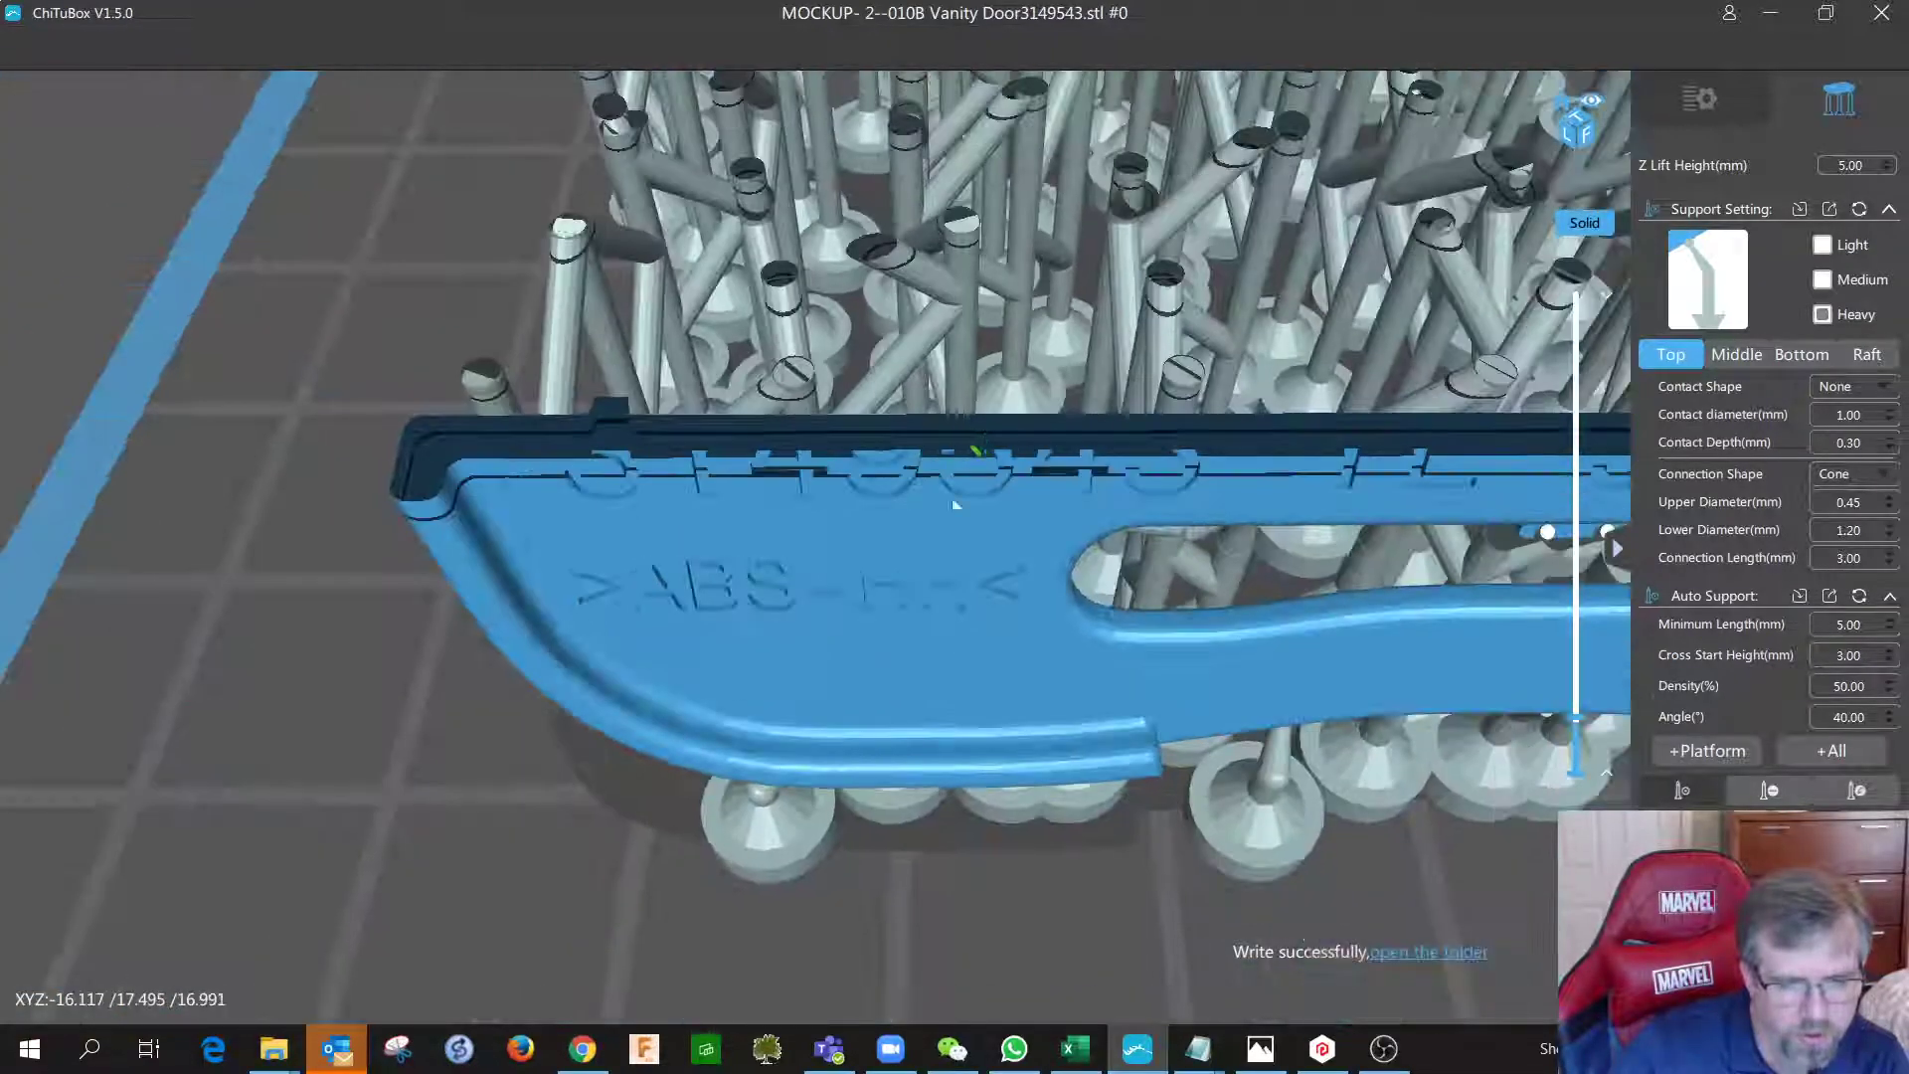
{"action": "scroll", "coordinate": [843, 421], "scroll_direction": "up", "scroll_amount": 1}
{"action": "right_click_drag", "start_coordinate": [843, 422], "coordinate": [945, 456]}
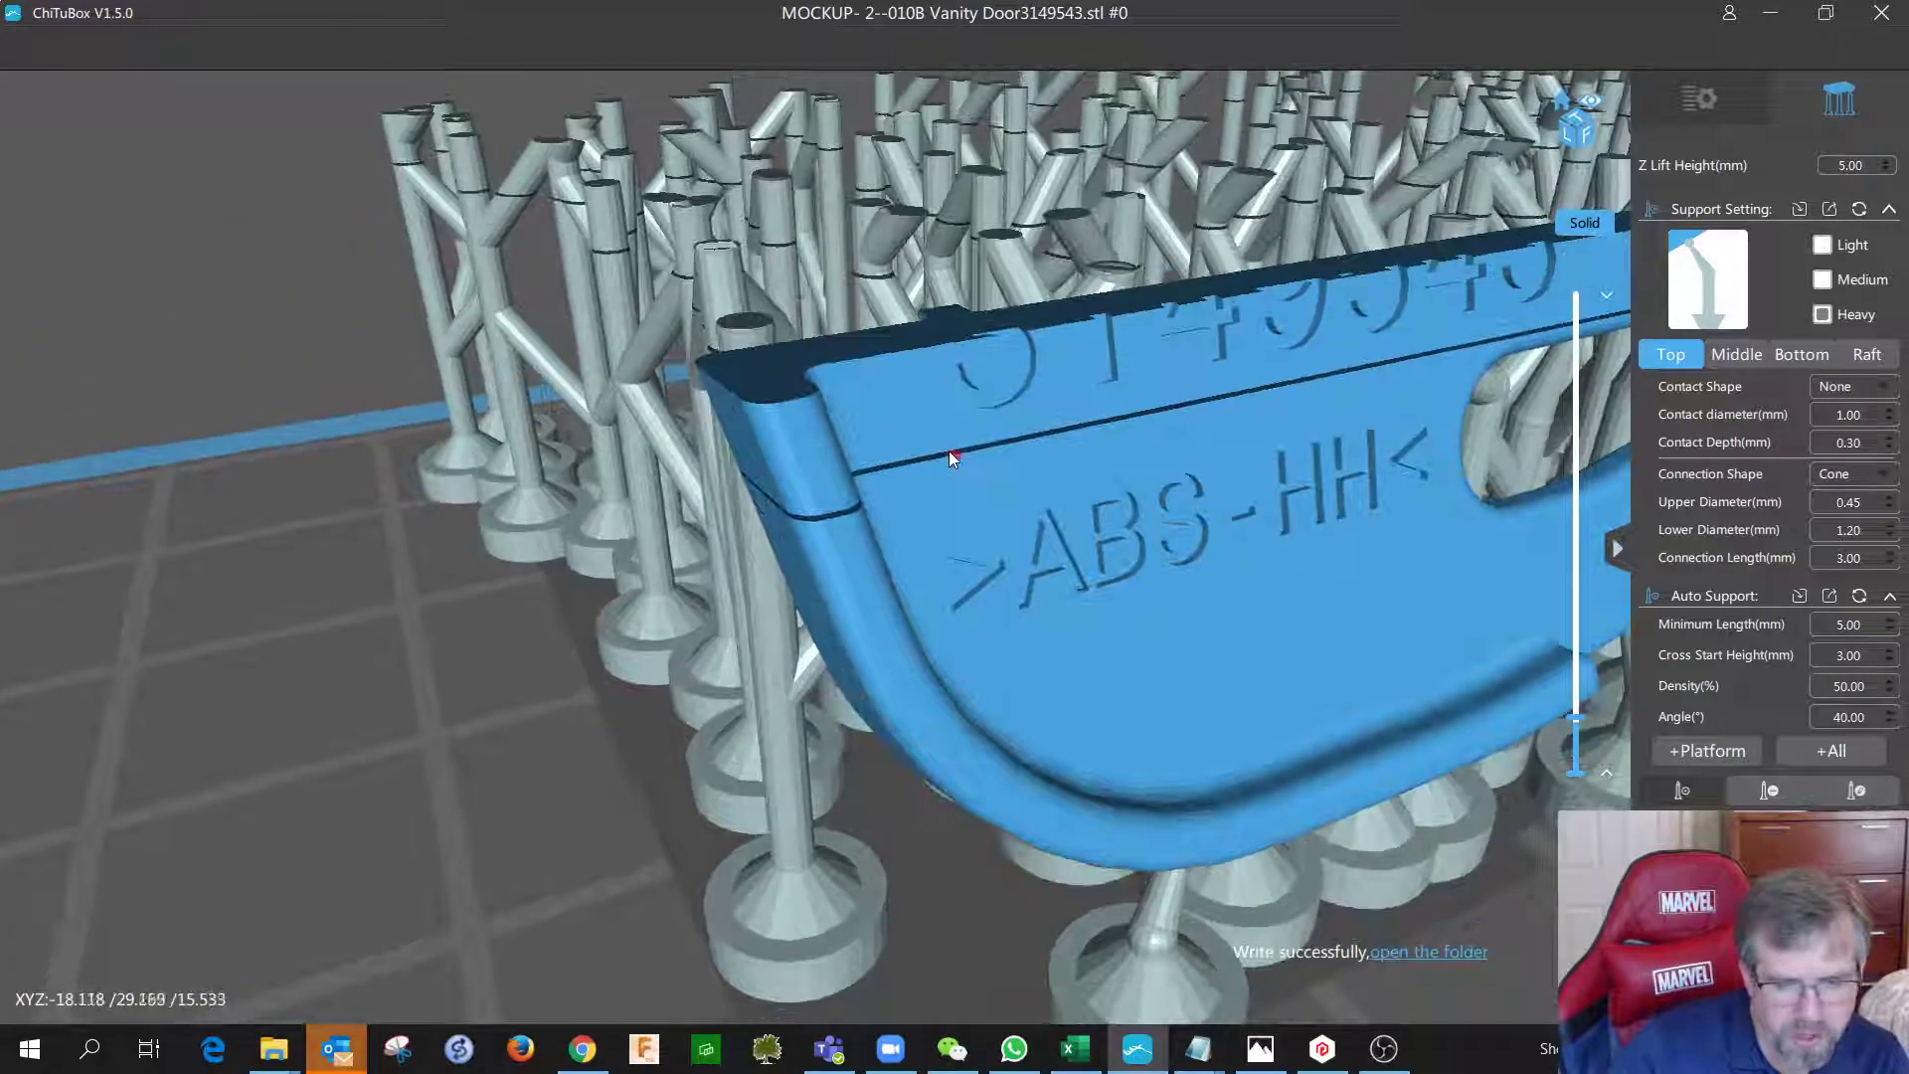
{"action": "key", "text": "Up"}
{"action": "key", "text": "Up"}
{"action": "key", "text": "Up"}
{"action": "key", "text": "Up"}
{"action": "key", "text": "Up"}
{"action": "key", "text": "Up"}
{"action": "key", "text": "Up"}
{"action": "key", "text": "Up"}
{"action": "key", "text": "Up"}
{"action": "key", "text": "Up"}
{"action": "key", "text": "Up"}
{"action": "key", "text": "Up"}
{"action": "key", "text": "Up"}
{"action": "key", "text": "Up"}
{"action": "key", "text": "Up"}
{"action": "key", "text": "Up"}
{"action": "key", "text": "Up"}
{"action": "key", "text": "Up"}
{"action": "key", "text": "Up"}
{"action": "key", "text": "Up"}
{"action": "key", "text": "Up"}
{"action": "key", "text": "Up"}
{"action": "key", "text": "Up"}
{"action": "key", "text": "Up"}
{"action": "key", "text": "Up"}
{"action": "key", "text": "Up"}
{"action": "key", "text": "Up"}
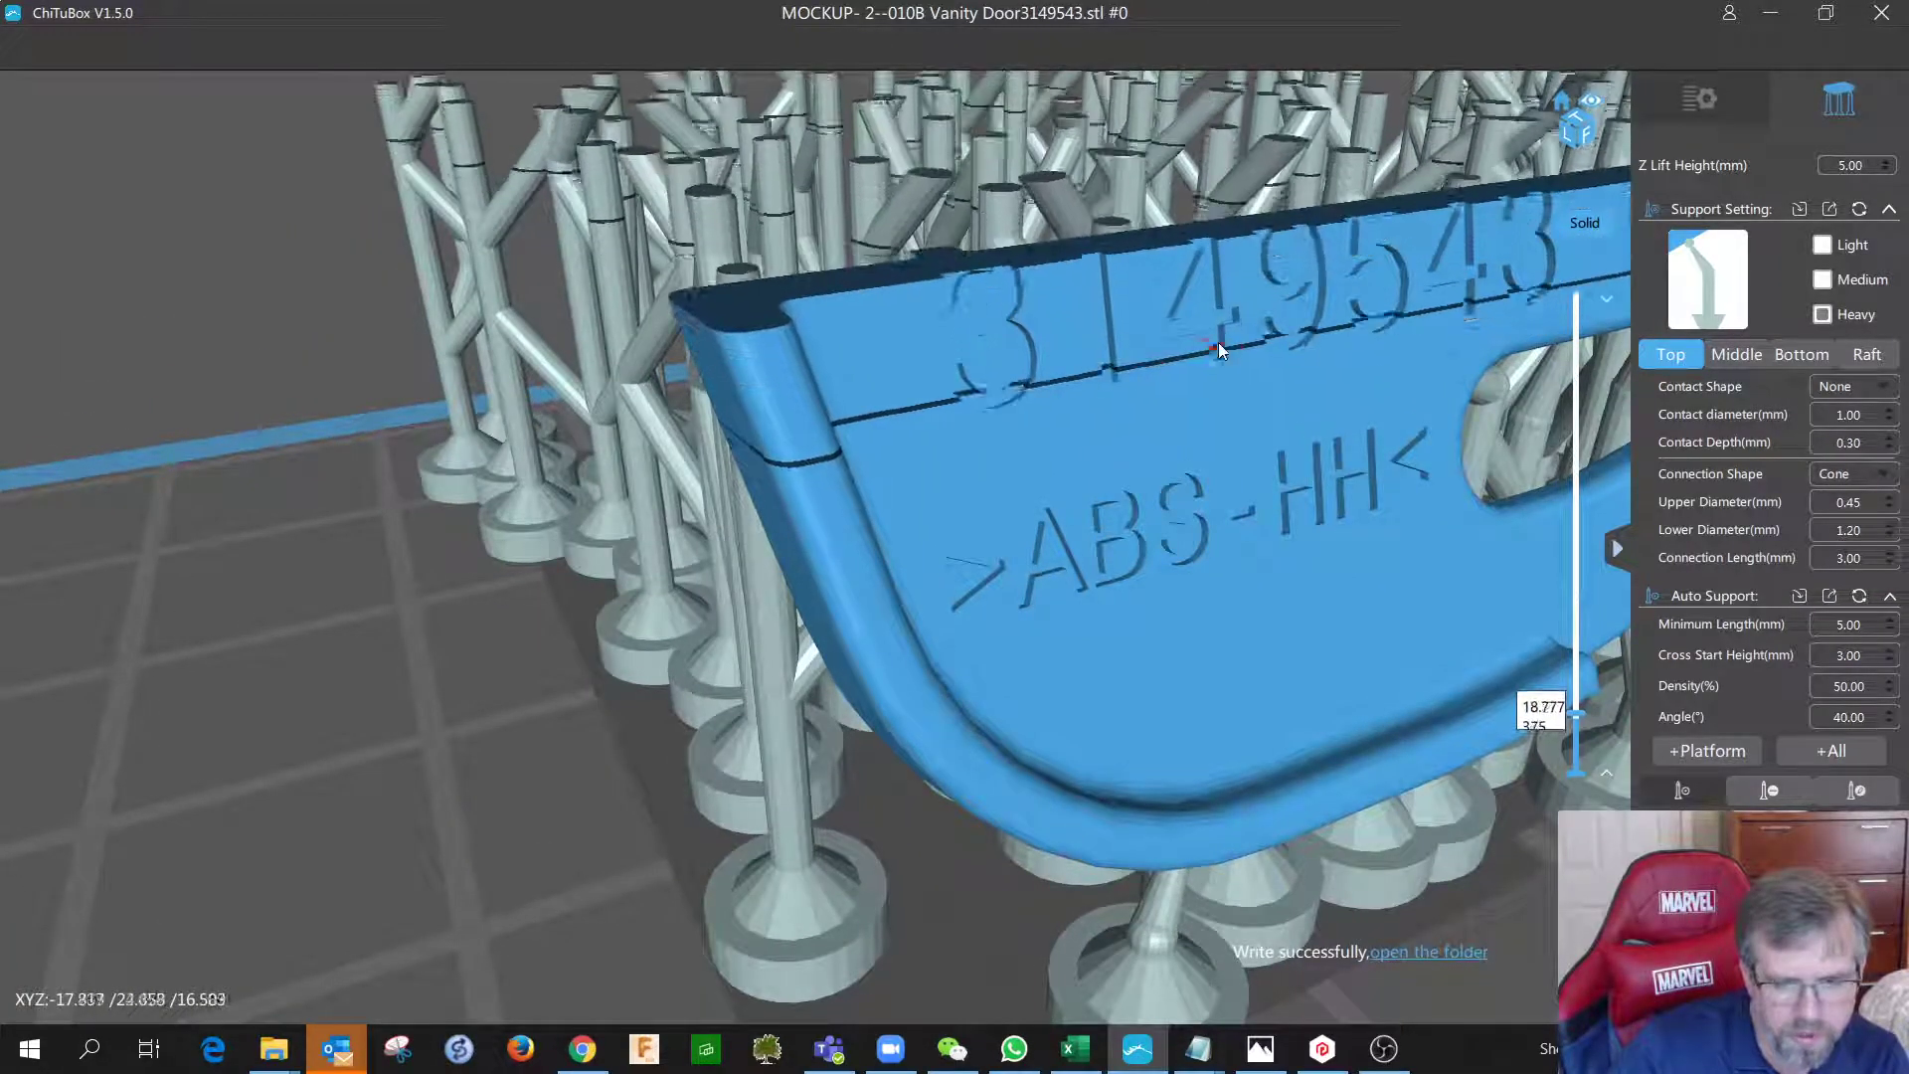
{"action": "key", "text": "Up"}
{"action": "key", "text": "Up"}
{"action": "key", "text": "Up"}
{"action": "key", "text": "Up"}
{"action": "key", "text": "Up"}
{"action": "key", "text": "Up"}
{"action": "key", "text": "Up"}
{"action": "key", "text": "Up"}
{"action": "key", "text": "Up"}
{"action": "key", "text": "Up"}
{"action": "key", "text": "Up"}
{"action": "key", "text": "Up"}
{"action": "key", "text": "Up"}
{"action": "key", "text": "Up"}
{"action": "key", "text": "Up"}
{"action": "key", "text": "Up"}
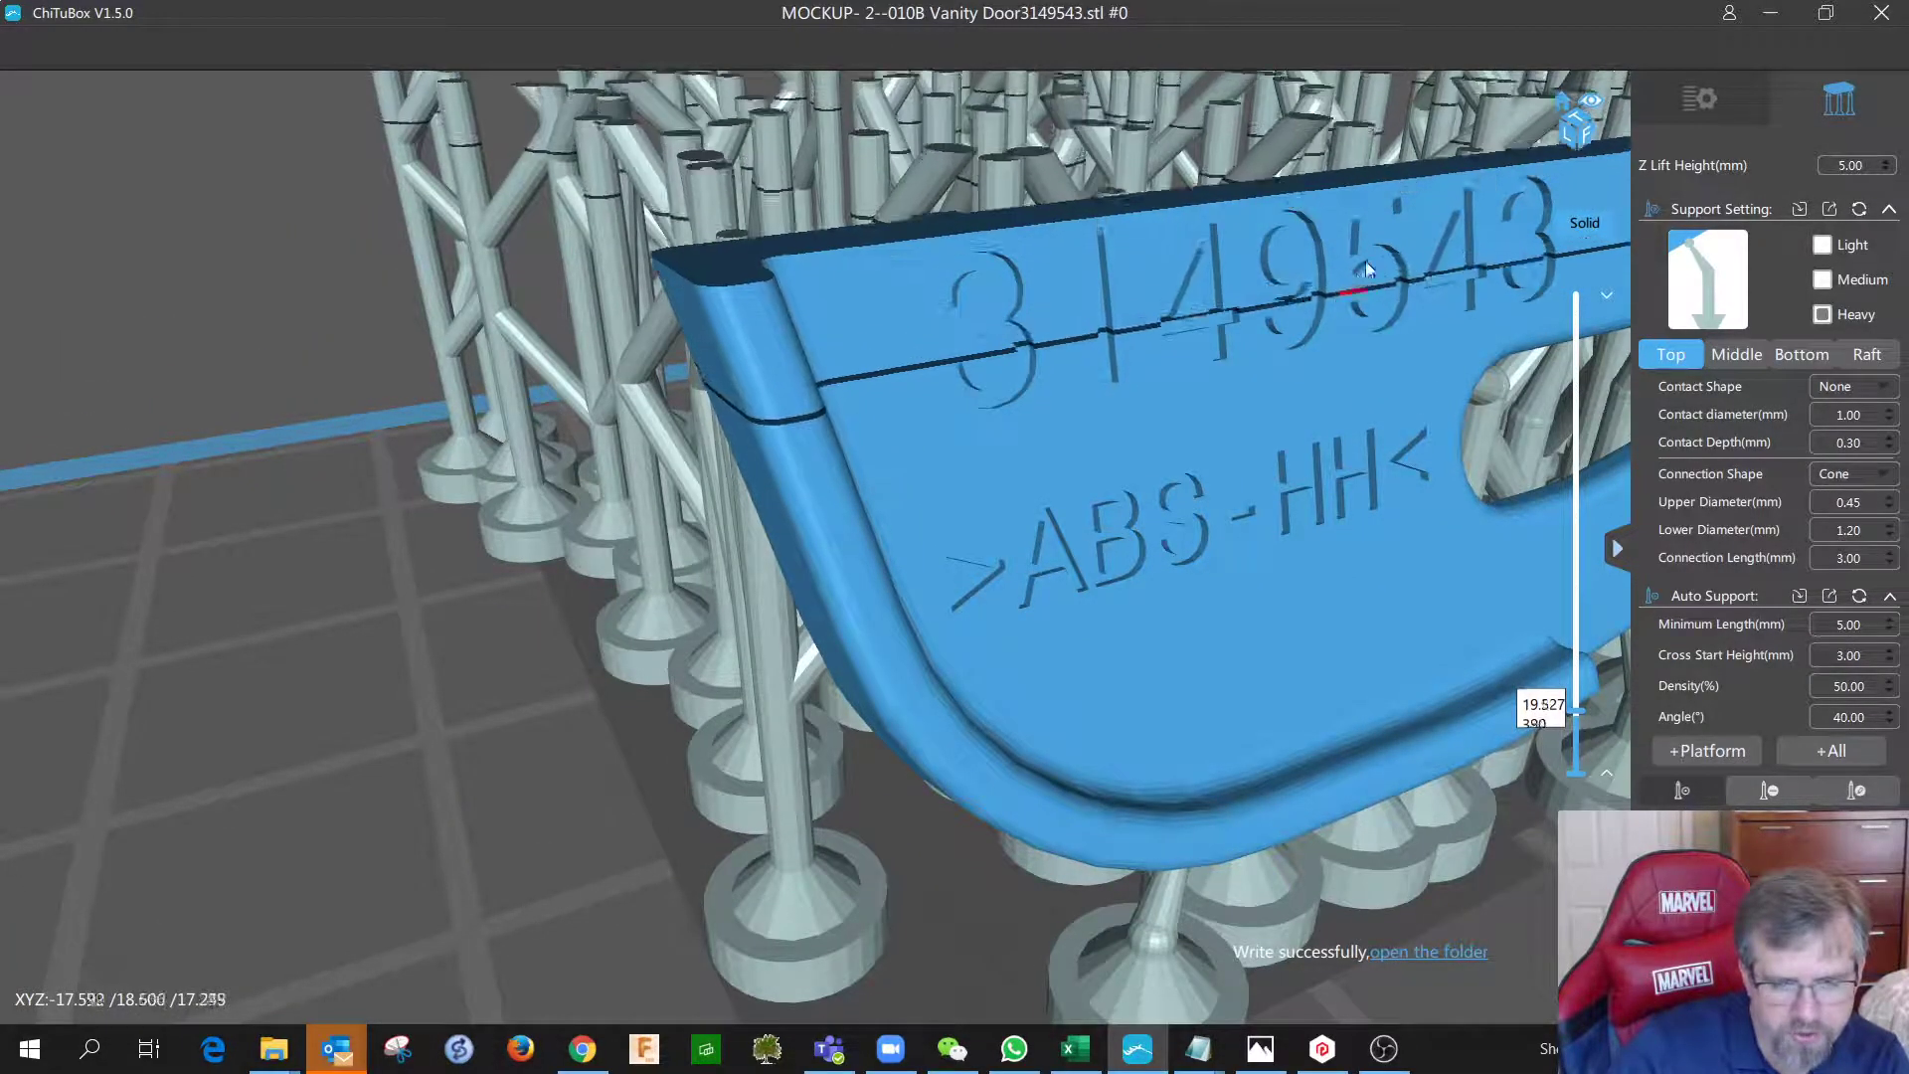
Raise the layer clip to 405 and examine the door's cut edge and supports from its end.
{"action": "middle_click_drag", "start_coordinate": [1373, 255], "coordinate": [1179, 357]}
{"action": "right_click_drag", "start_coordinate": [845, 417], "coordinate": [1185, 396]}
{"action": "key", "text": "Up"}
{"action": "key", "text": "Up"}
{"action": "key", "text": "Up"}
{"action": "key", "text": "Up"}
{"action": "key", "text": "Up"}
{"action": "key", "text": "Up"}
{"action": "key", "text": "Up"}
{"action": "key", "text": "Up"}
{"action": "key", "text": "Up"}
{"action": "key", "text": "Up"}
{"action": "key", "text": "Up"}
{"action": "key", "text": "Up"}
{"action": "key", "text": "Up"}
{"action": "key", "text": "Up"}
{"action": "key", "text": "Up"}
{"action": "key", "text": "Up"}
{"action": "key", "text": "Up"}
{"action": "key", "text": "Up"}
{"action": "key", "text": "Up"}
{"action": "key", "text": "Up"}
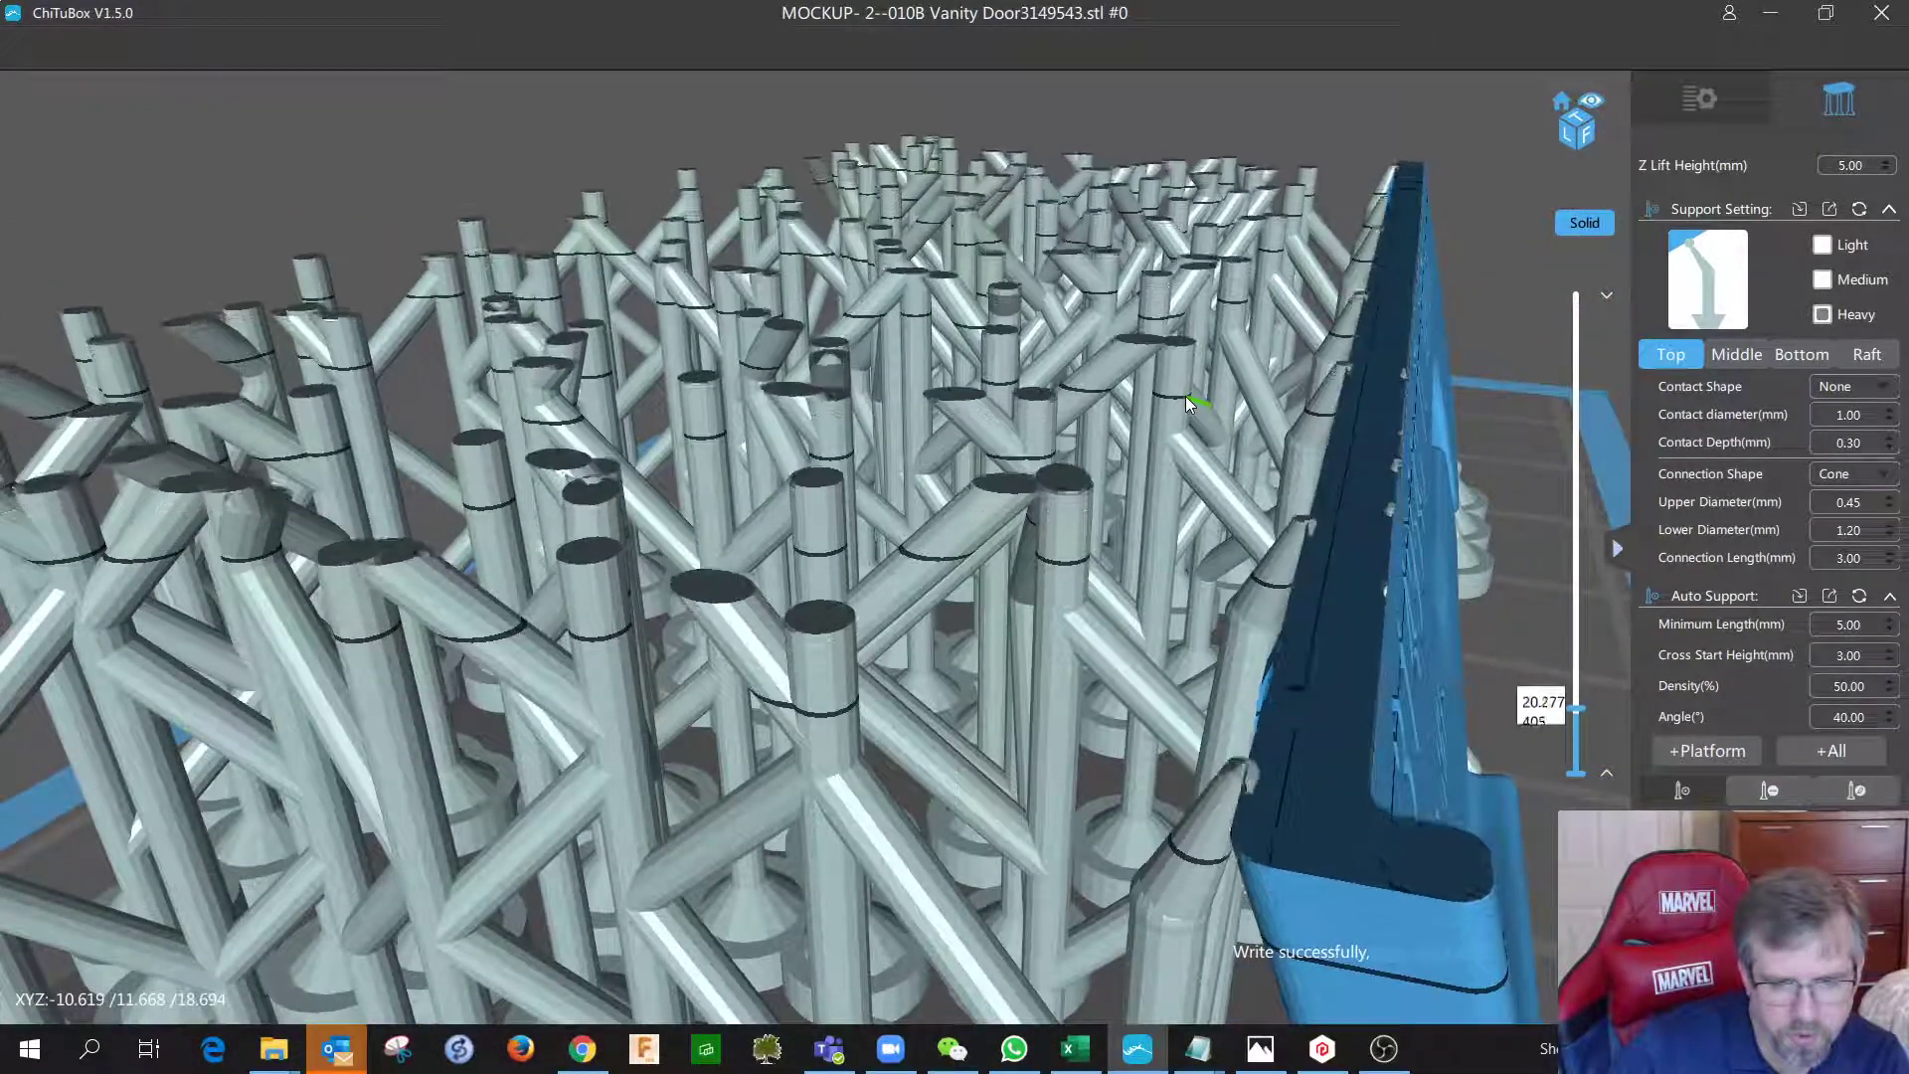
Raise the layer clip from 405 to about 496, examining the door's cut edge and the surrounding supports.
{"action": "key", "text": "Up"}
{"action": "key", "text": "Up"}
{"action": "key", "text": "Up"}
{"action": "key", "text": "Up"}
{"action": "key", "text": "Up"}
{"action": "key", "text": "Up"}
{"action": "key", "text": "Up"}
{"action": "key", "text": "Up"}
{"action": "key", "text": "Up"}
{"action": "key", "text": "Up"}
{"action": "key", "text": "Up"}
{"action": "key", "text": "Up"}
{"action": "key", "text": "Up"}
{"action": "key", "text": "Up"}
{"action": "key", "text": "Up"}
{"action": "key", "text": "Up"}
{"action": "key", "text": "Up"}
{"action": "key", "text": "Up"}
{"action": "key", "text": "Up"}
{"action": "key", "text": "Up"}
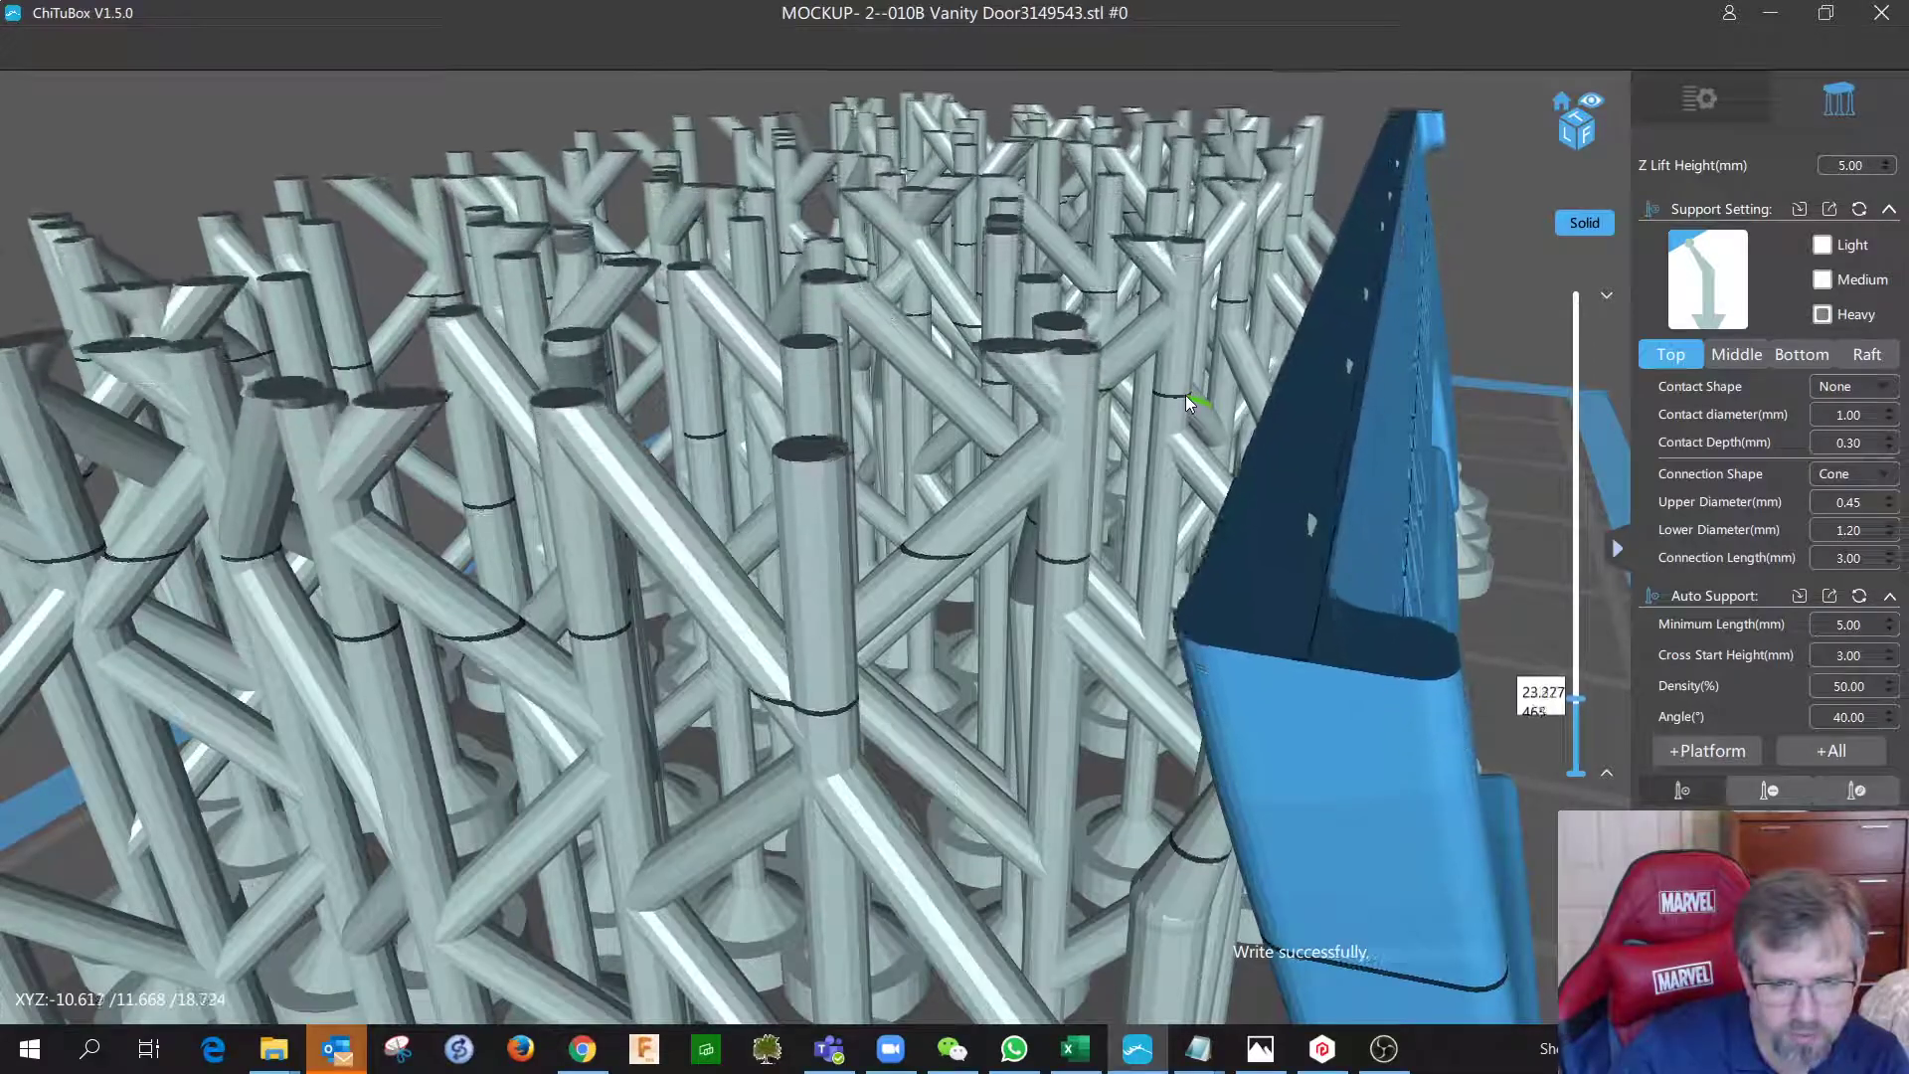
{"action": "scroll", "coordinate": [1185, 401], "scroll_direction": "down", "scroll_amount": 5}
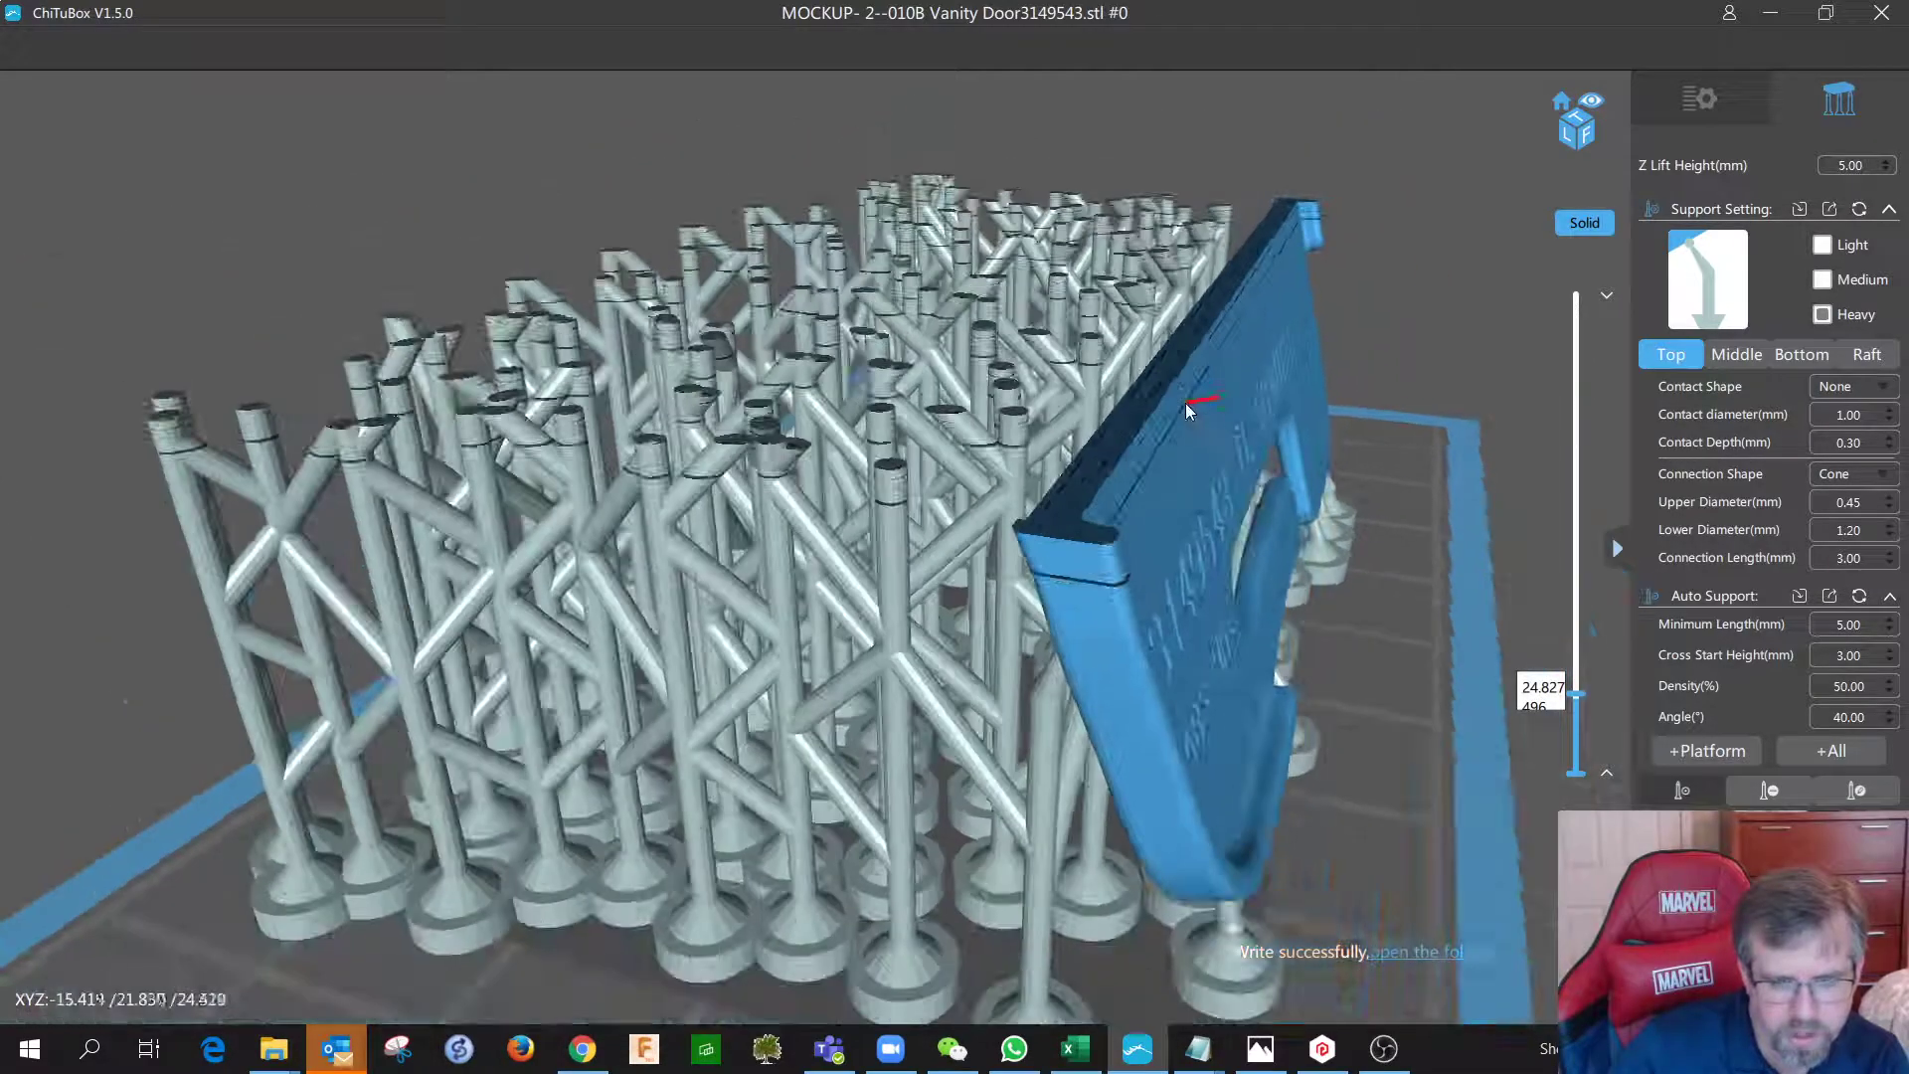
{"action": "mouse_move", "coordinate": [1277, 453]}
{"action": "right_mouse_down"}
{"action": "mouse_move", "coordinate": [1162, 474]}
{"action": "mouse_move", "coordinate": [1323, 437]}
{"action": "mouse_move", "coordinate": [1233, 456]}
{"action": "mouse_move", "coordinate": [1253, 455]}
{"action": "right_mouse_up"}
{"action": "scroll", "coordinate": [1253, 455], "scroll_direction": "down", "scroll_amount": 4}
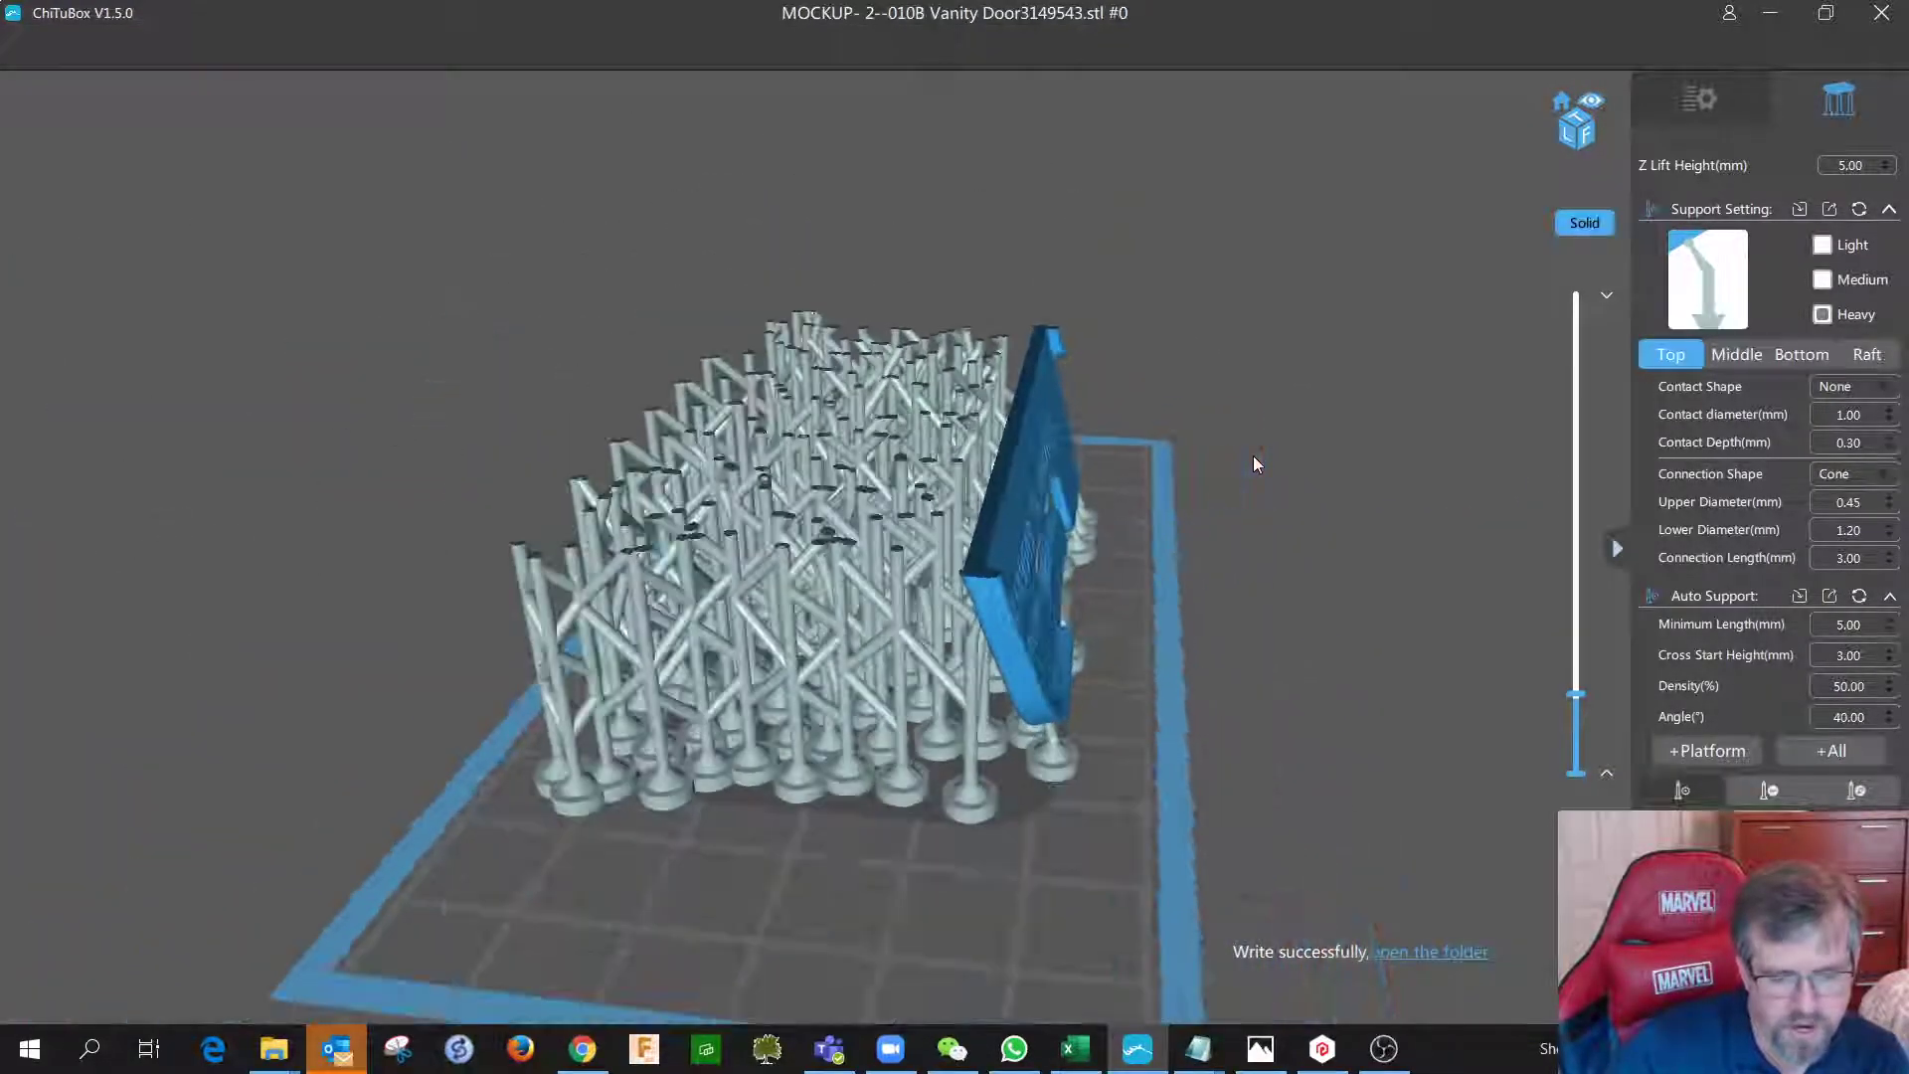
Raise the layer clip to 540, checking the door's growth from the side and from beneath the build plate.
{"action": "key", "text": "Up"}
{"action": "key", "text": "Up"}
{"action": "key", "text": "Up"}
{"action": "key", "text": "Up"}
{"action": "key", "text": "Up"}
{"action": "key", "text": "Up"}
{"action": "key", "text": "Up"}
{"action": "key", "text": "Up"}
{"action": "key", "text": "Up"}
{"action": "key", "text": "Up"}
{"action": "key", "text": "Up"}
{"action": "key", "text": "Up"}
{"action": "key", "text": "Up"}
{"action": "key", "text": "Up"}
{"action": "key", "text": "Up"}
{"action": "key", "text": "Up"}
{"action": "key", "text": "Up"}
{"action": "key", "text": "Up"}
{"action": "key", "text": "Up"}
{"action": "key", "text": "Up"}
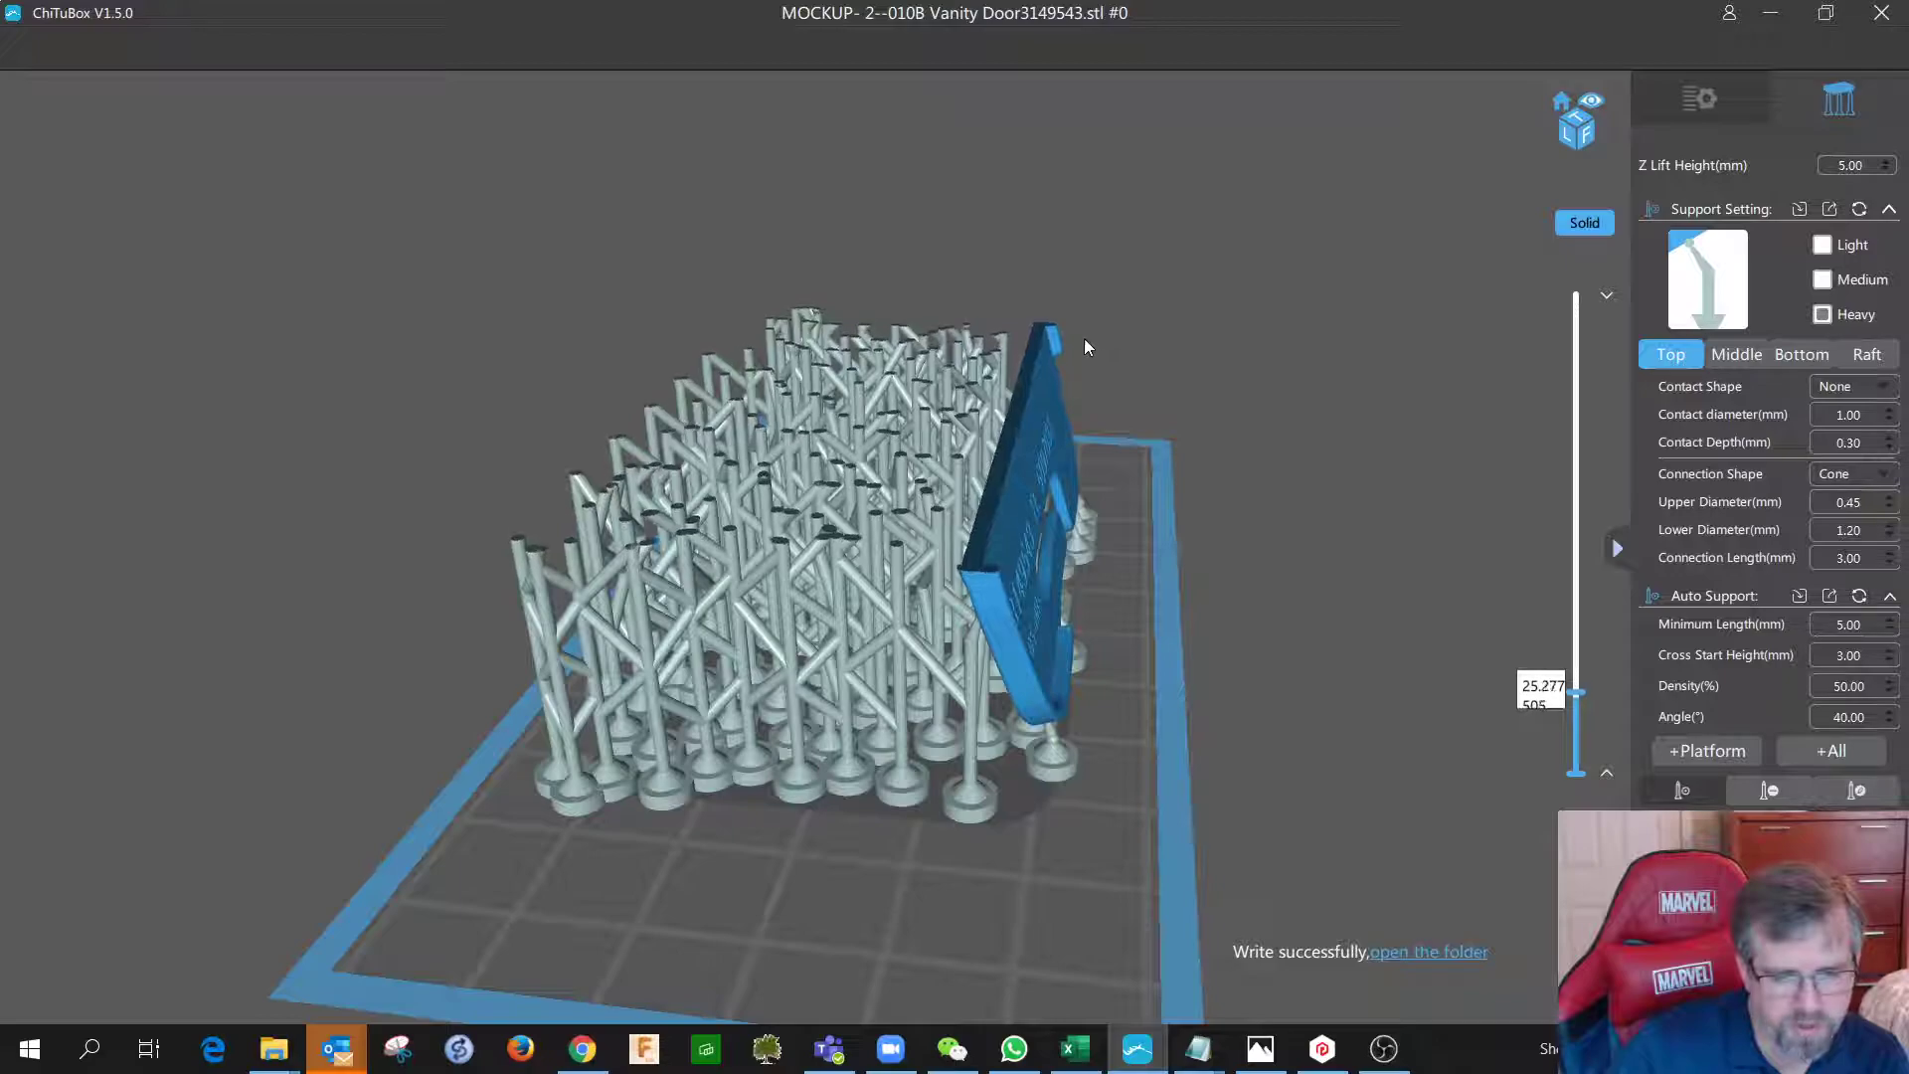
{"action": "right_click_drag", "start_coordinate": [1006, 241], "coordinate": [974, 507]}
{"action": "key", "text": "Up"}
{"action": "key", "text": "Up"}
{"action": "key", "text": "Up"}
{"action": "key", "text": "Up"}
{"action": "key", "text": "Up"}
{"action": "key", "text": "Up"}
{"action": "key", "text": "Up"}
{"action": "key", "text": "Up"}
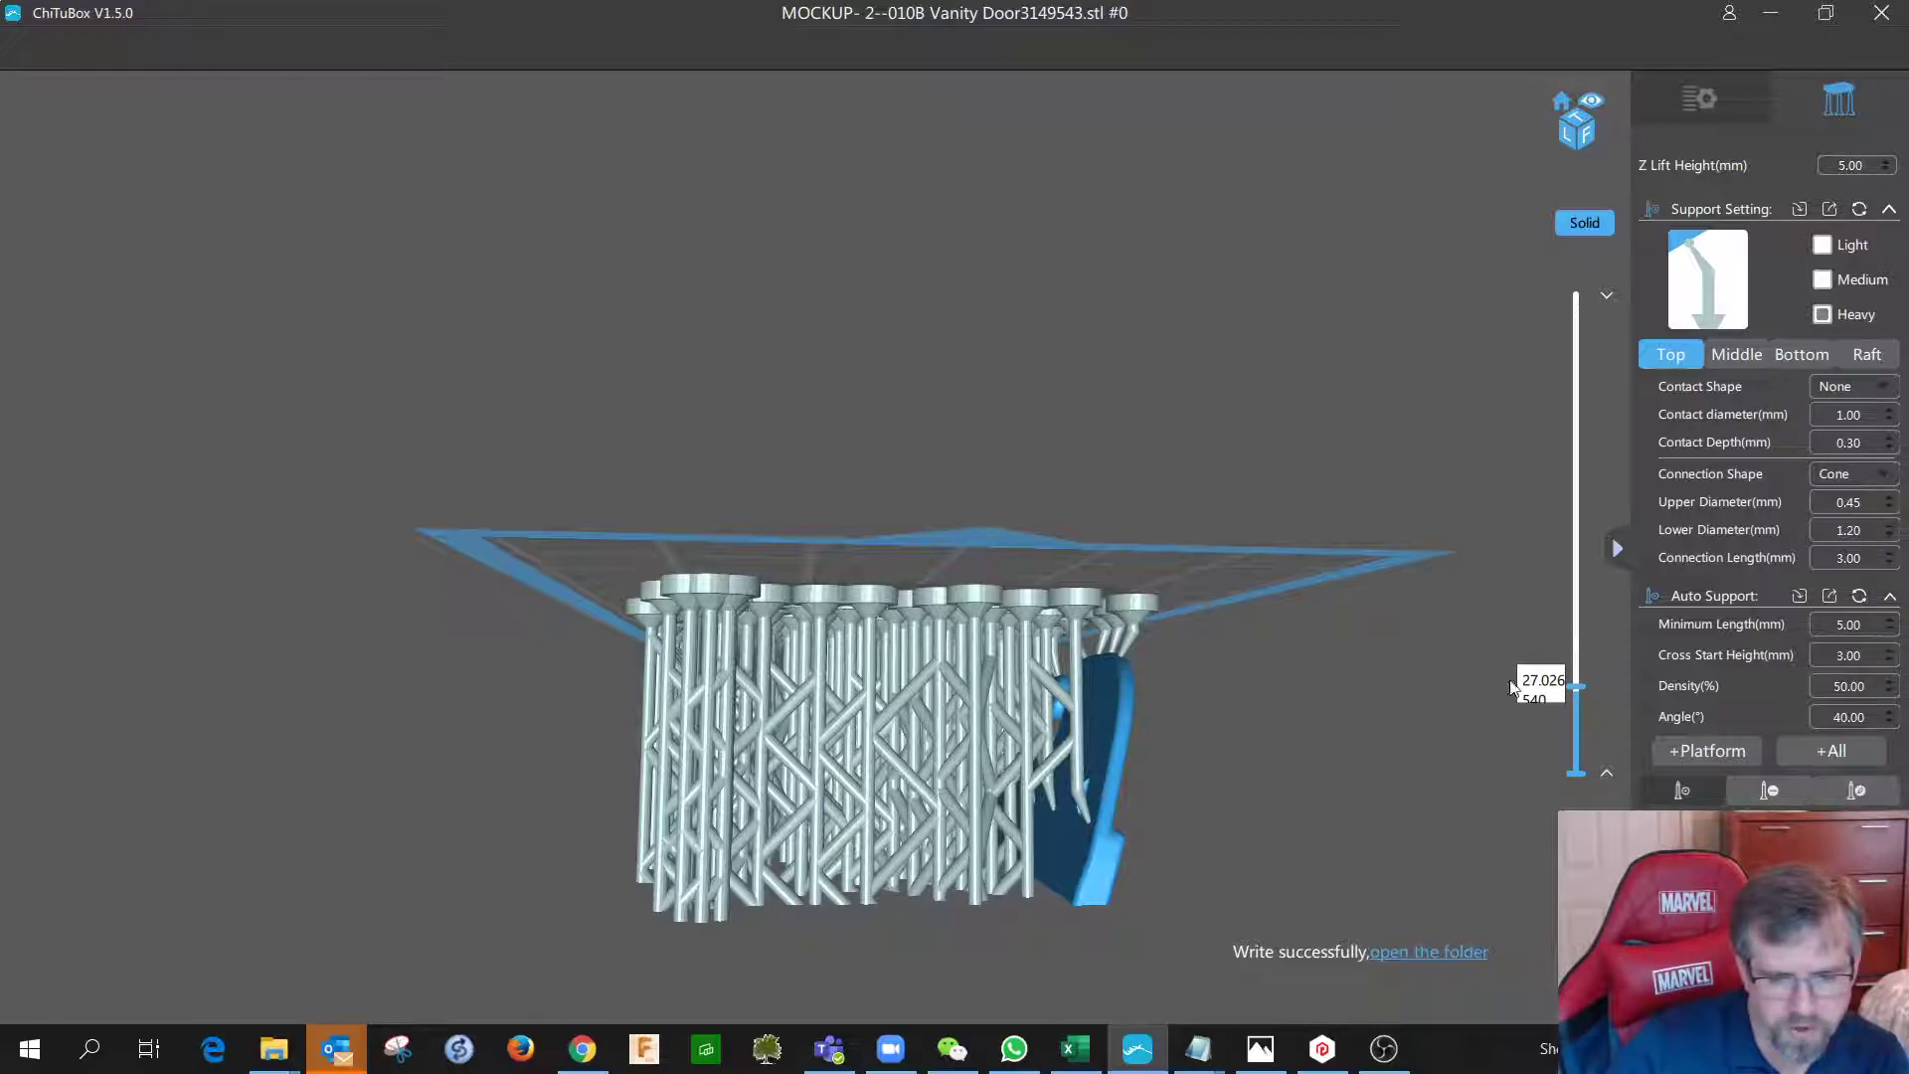
Lower the layer clip to 0 and raise it to 9, examining the support feet from beneath the plate.
{"action": "left_click_drag", "start_coordinate": [1589, 696], "coordinate": [1572, 785]}
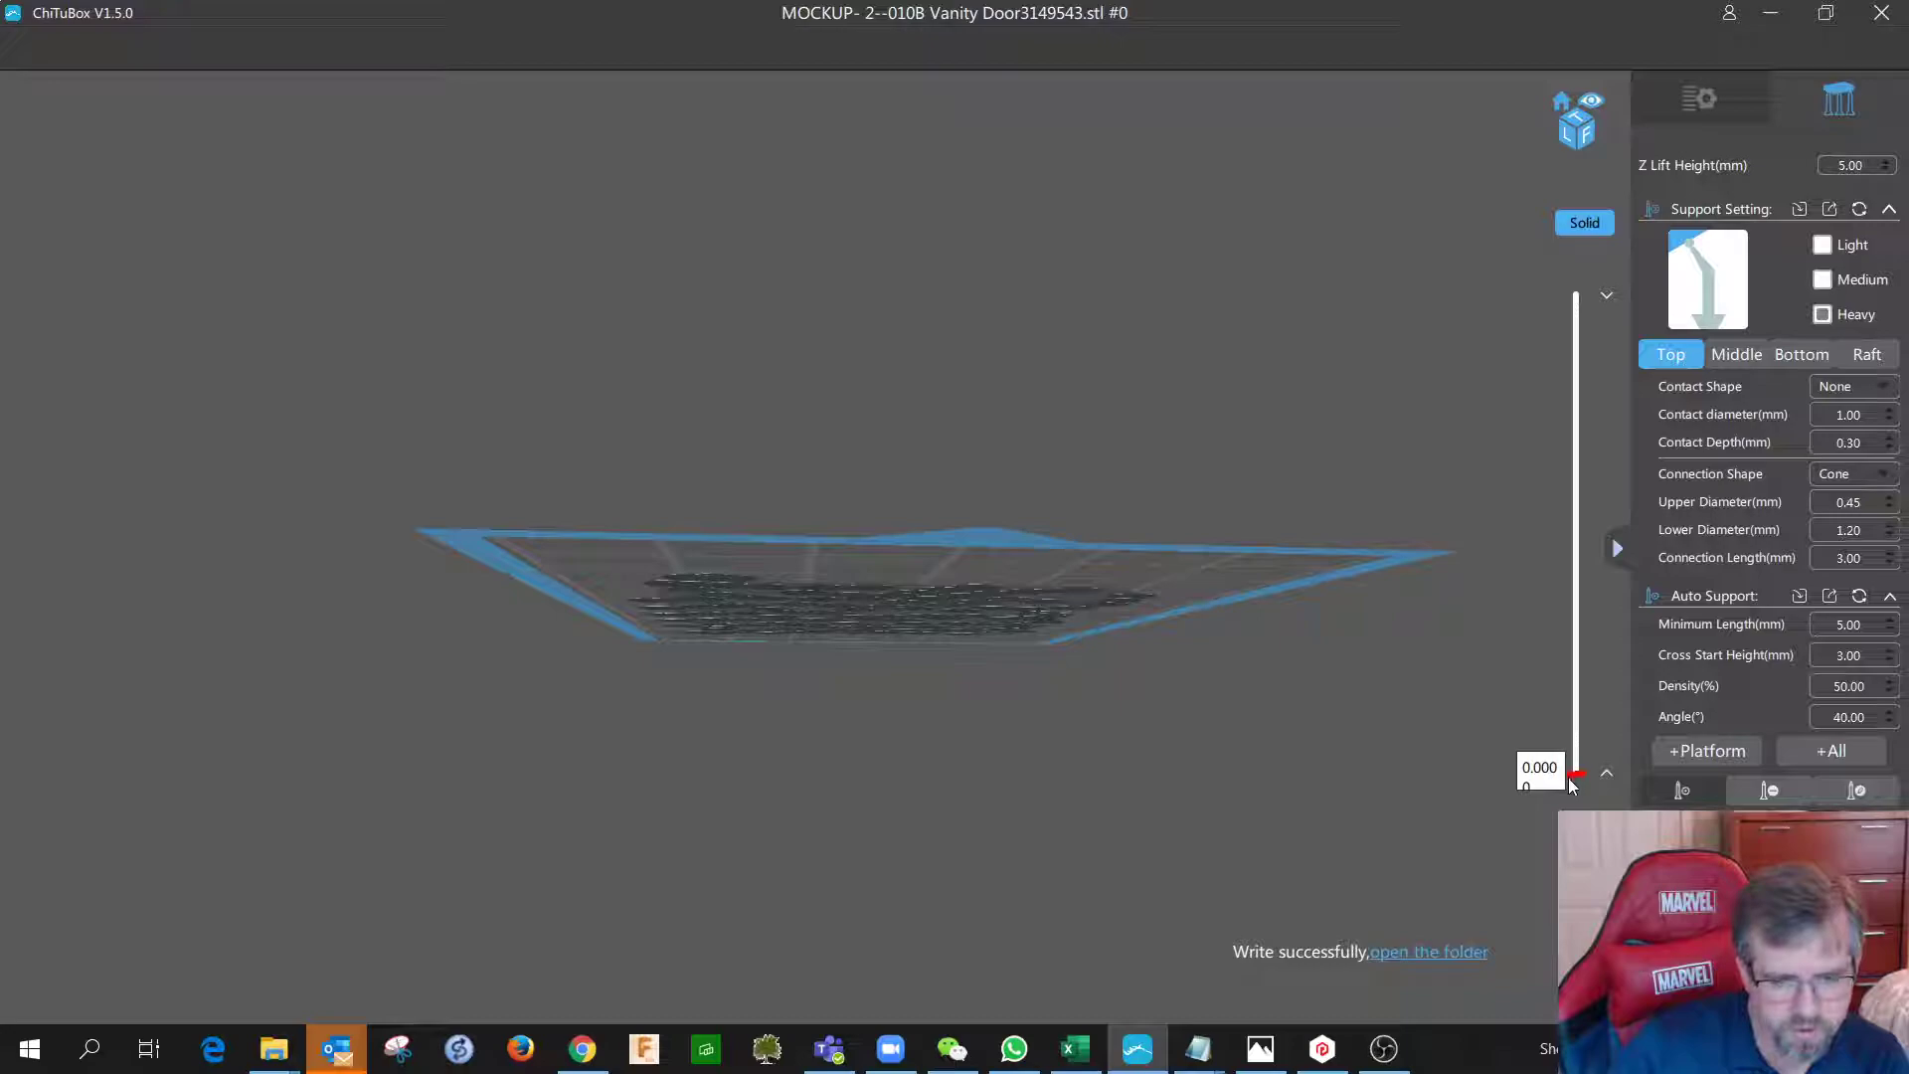
{"action": "right_click_drag", "start_coordinate": [1446, 682], "coordinate": [1447, 652]}
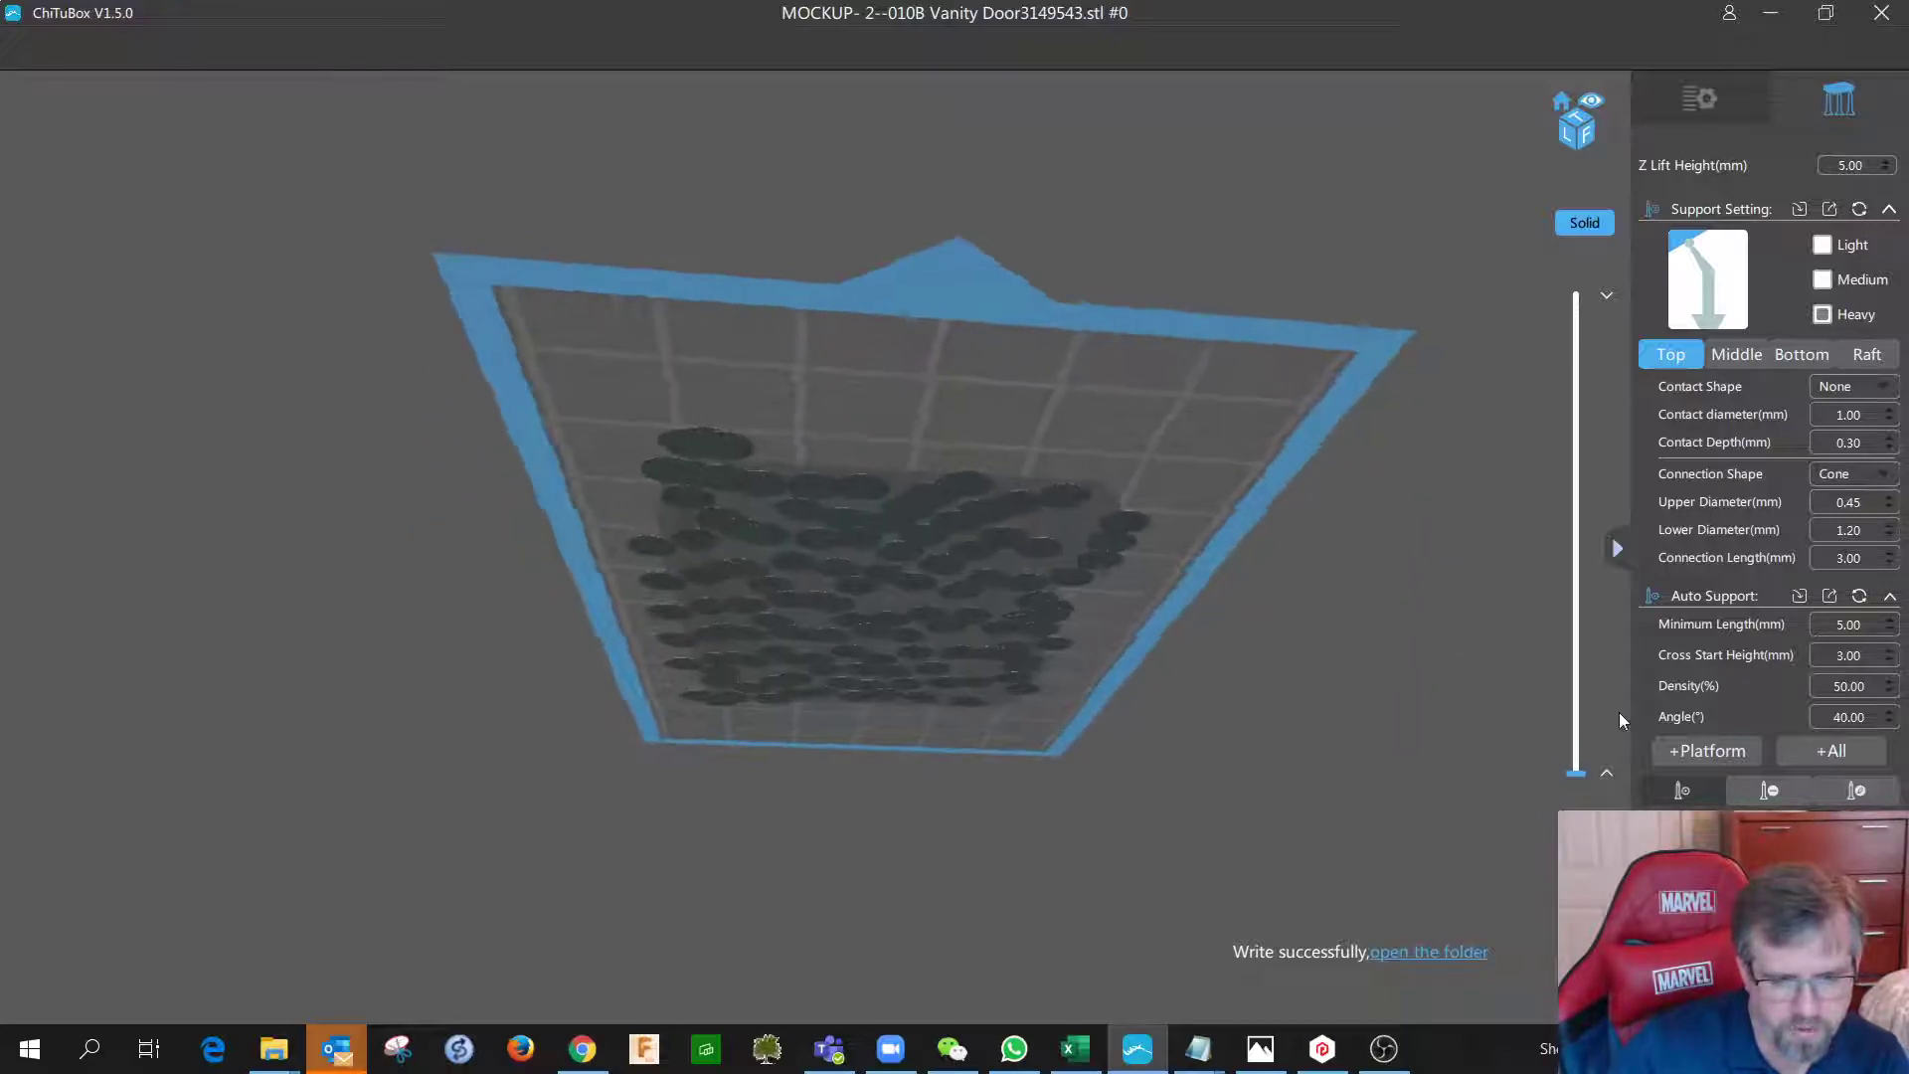
{"action": "left_click", "coordinate": [1580, 774]}
{"action": "key", "text": "Down"}
{"action": "key", "text": "Down"}
{"action": "key", "text": "Down"}
{"action": "key", "text": "Down"}
{"action": "key", "text": "Down"}
{"action": "key", "text": "Down"}
{"action": "key", "text": "Down"}
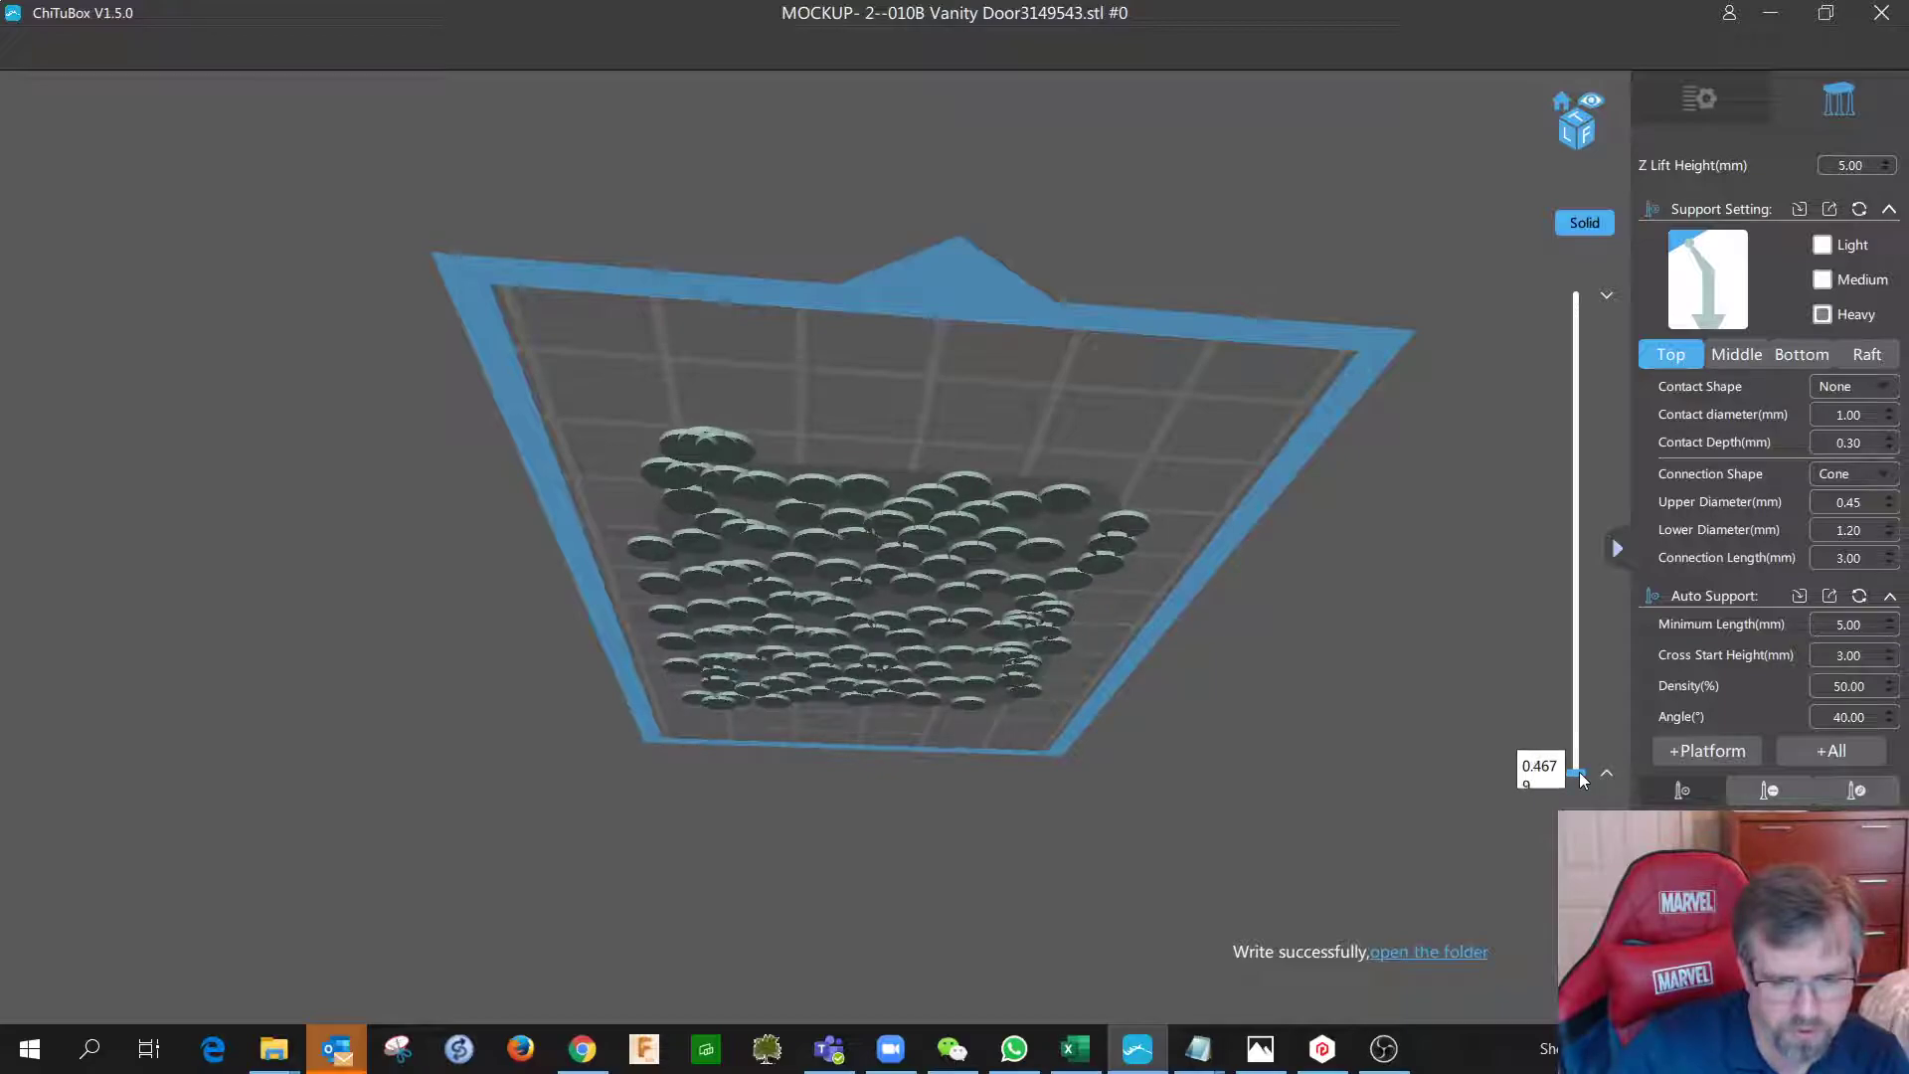
Return the layer clip to 0 and raise it to 5 to inspect the first layers of the support feet.
{"action": "key", "text": "Down"}
{"action": "key", "text": "Down"}
{"action": "key", "text": "Down"}
{"action": "key", "text": "Down"}
{"action": "key", "text": "Down"}
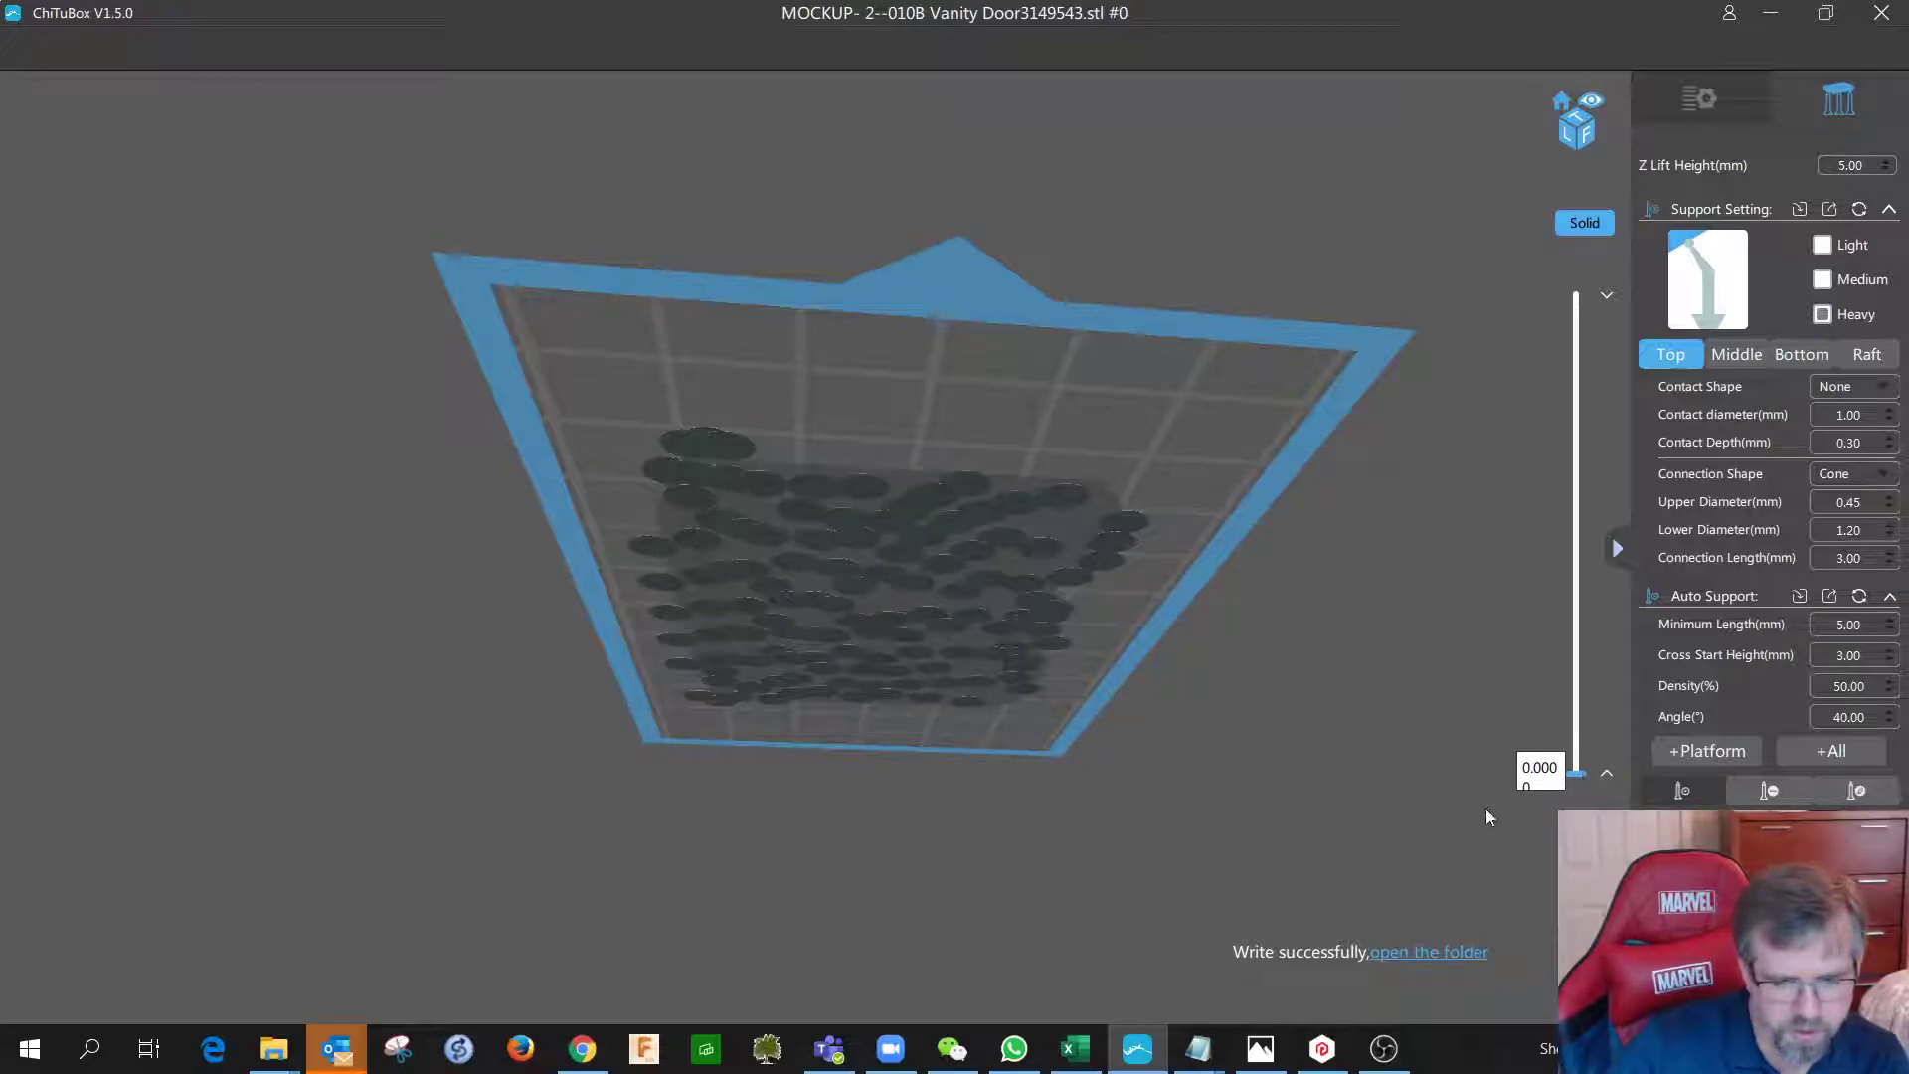
{"action": "key", "text": "Up"}
{"action": "key", "text": "Up"}
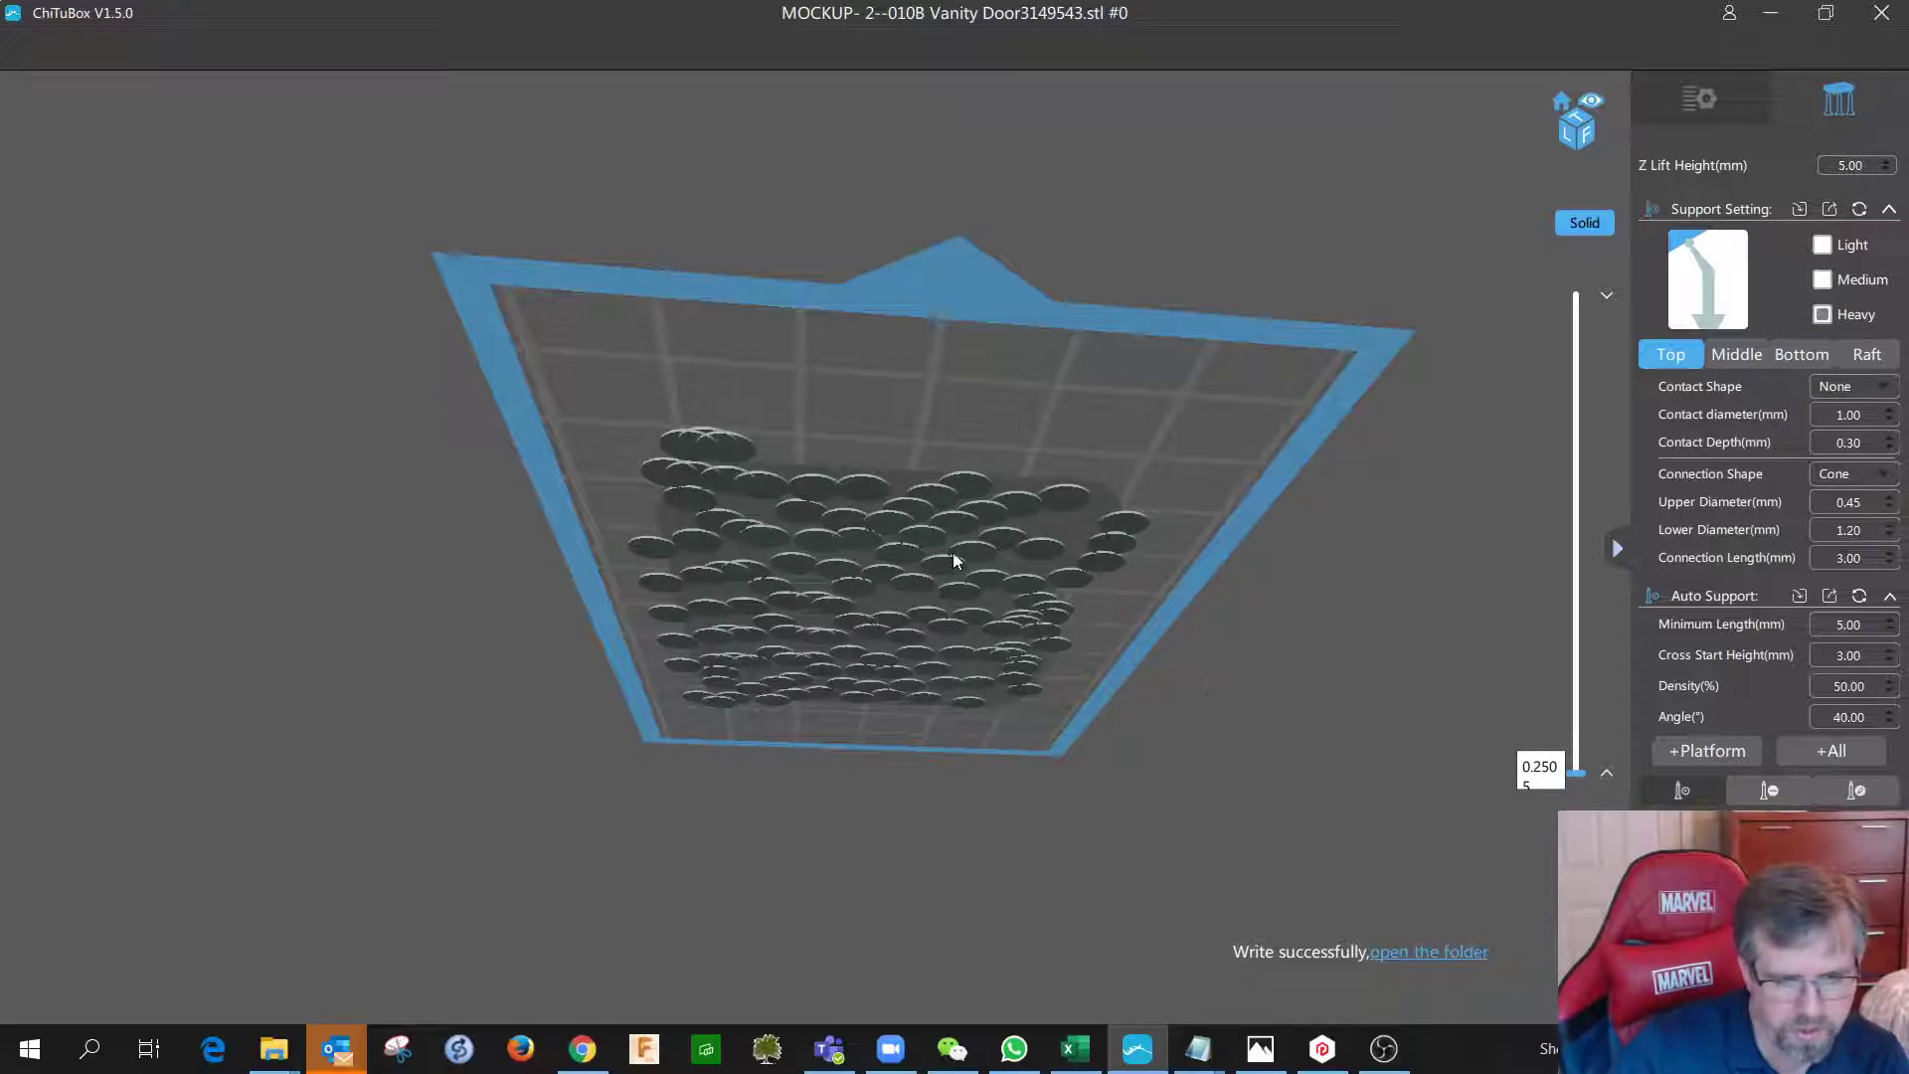
Raise the layer clip to 40, examining how the support feet build up from an angled underside view.
{"action": "left_click_drag", "start_coordinate": [564, 404], "coordinate": [505, 425]}
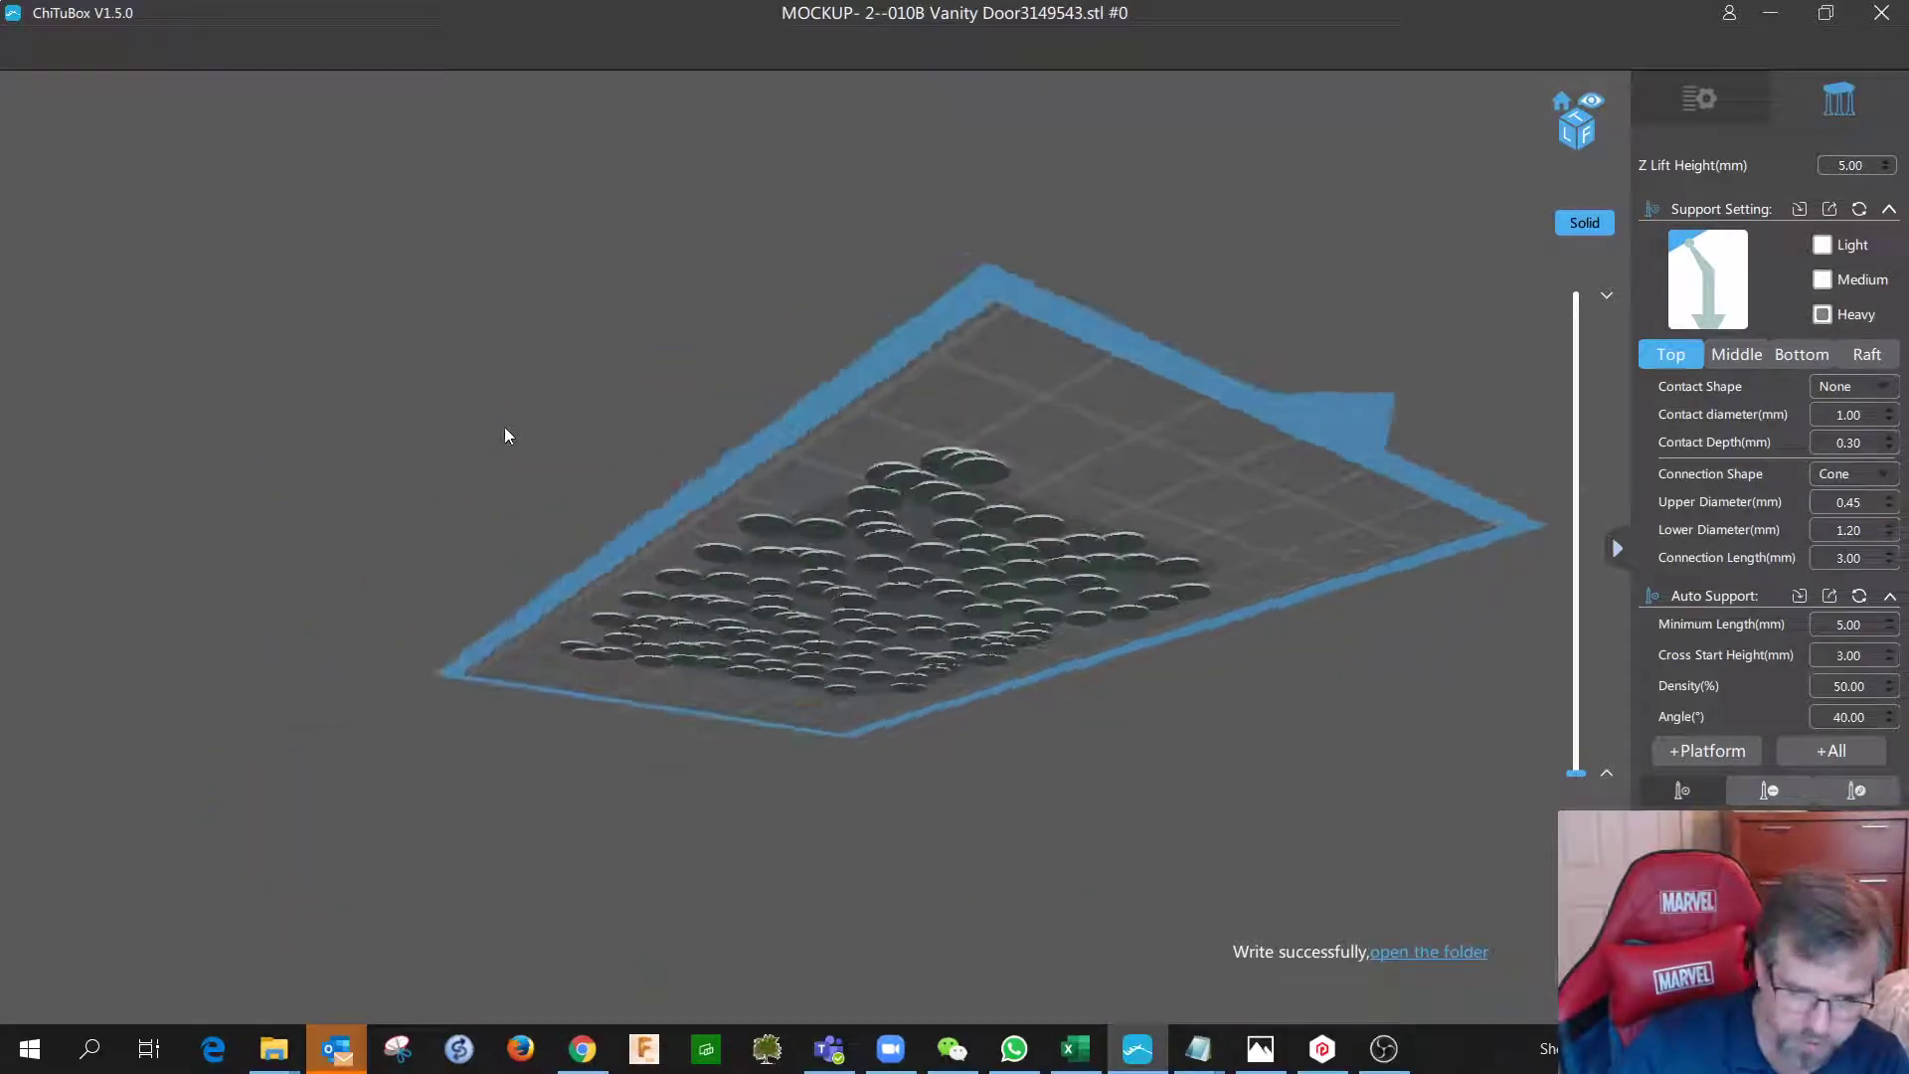
{"action": "key", "text": "Up"}
{"action": "key", "text": "Up"}
{"action": "key", "text": "Up"}
{"action": "key", "text": "Up"}
{"action": "key", "text": "Up"}
{"action": "key", "text": "Up"}
{"action": "key", "text": "Up"}
{"action": "key", "text": "Up"}
{"action": "key", "text": "Up"}
{"action": "key", "text": "Up"}
{"action": "key", "text": "Up"}
{"action": "key", "text": "Up"}
{"action": "key", "text": "Up"}
{"action": "key", "text": "Up"}
{"action": "key", "text": "Up"}
{"action": "key", "text": "Up"}
{"action": "key", "text": "Up"}
{"action": "key", "text": "Up"}
{"action": "key", "text": "Up"}
{"action": "key", "text": "Up"}
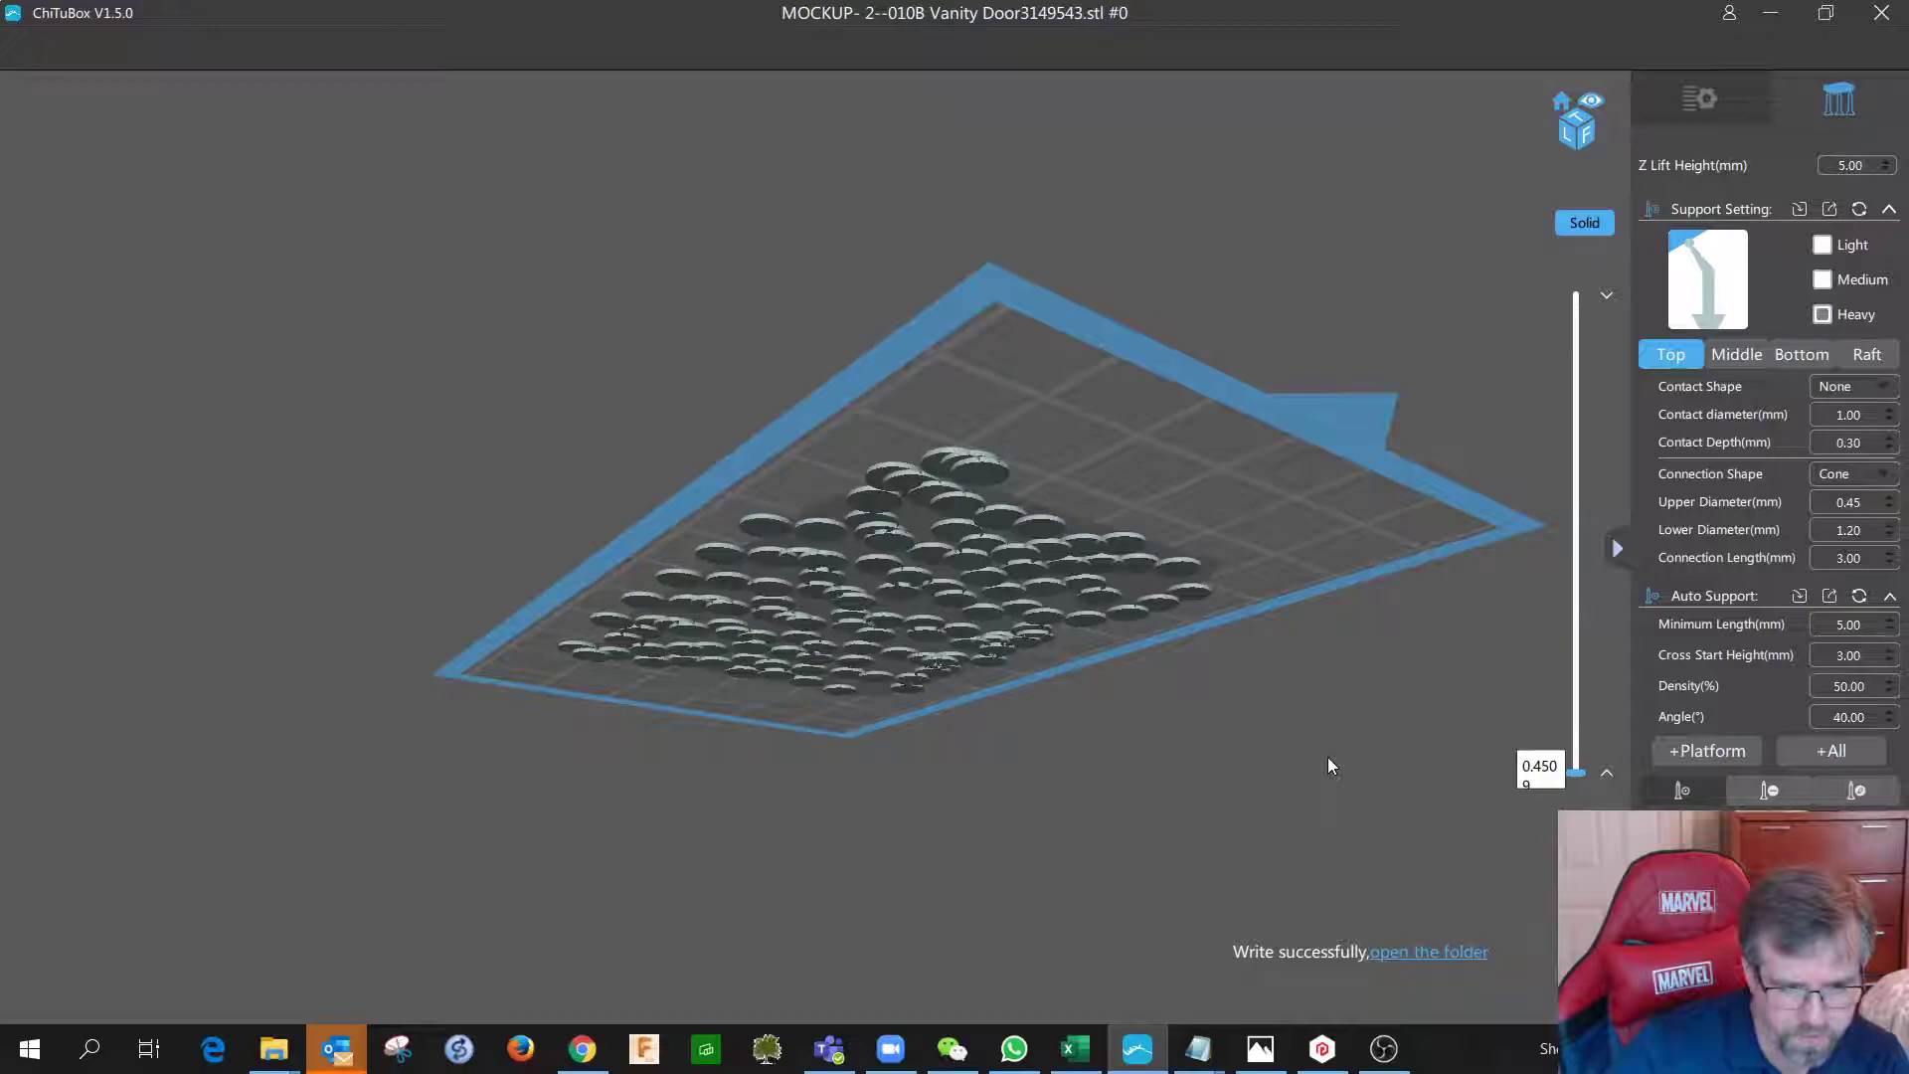
{"action": "key", "text": "Up"}
{"action": "key", "text": "Up"}
{"action": "key", "text": "Up"}
{"action": "key", "text": "Up"}
{"action": "key", "text": "Up"}
{"action": "key", "text": "Up"}
{"action": "key", "text": "Up"}
{"action": "key", "text": "Up"}
{"action": "key", "text": "Up"}
{"action": "key", "text": "Up"}
{"action": "key", "text": "Up"}
{"action": "key", "text": "Up"}
{"action": "key", "text": "Up"}
{"action": "key", "text": "Up"}
{"action": "key", "text": "Up"}
{"action": "key", "text": "Up"}
{"action": "key", "text": "Up"}
{"action": "key", "text": "Up"}
{"action": "key", "text": "Up"}
{"action": "key", "text": "Up"}
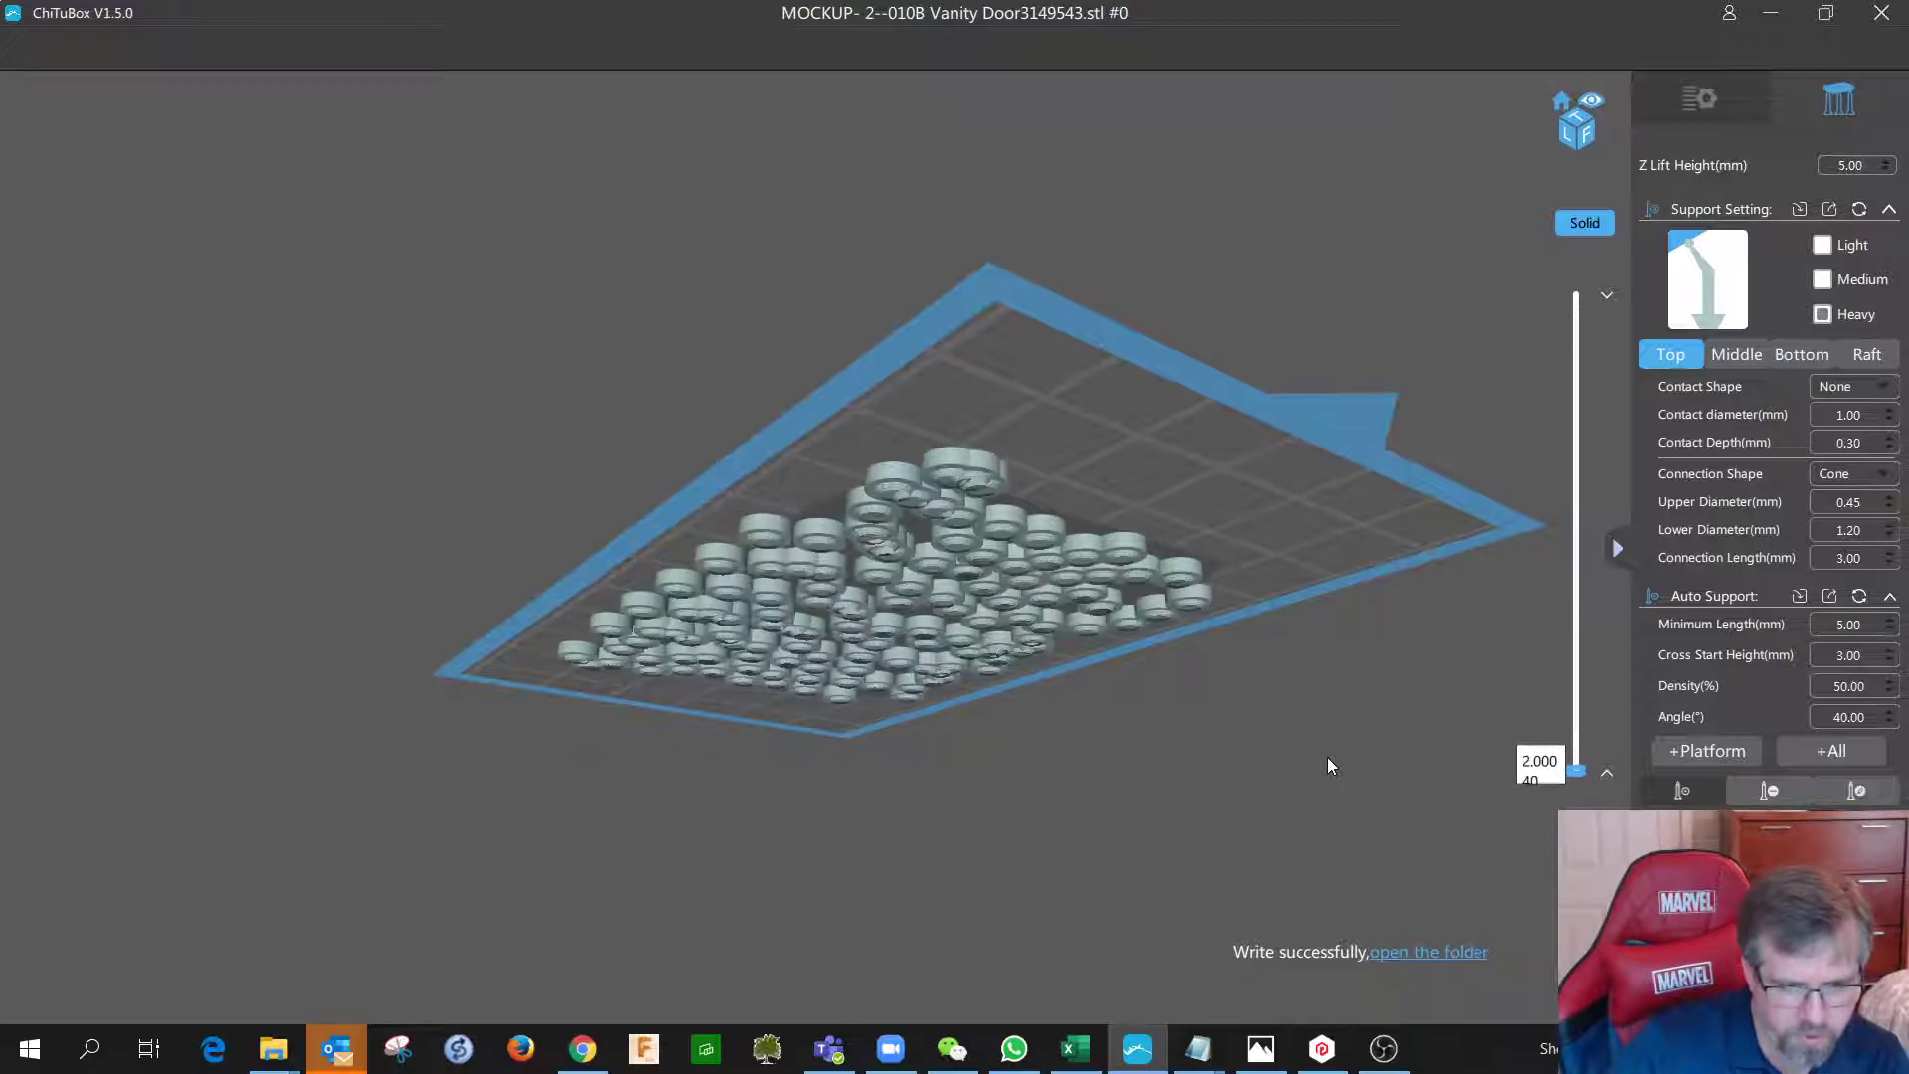
Raise the layer clip to 105, examining the support columns and where the door's lowest edge starts.
{"action": "key", "text": "Up"}
{"action": "key", "text": "Up"}
{"action": "key", "text": "Up"}
{"action": "key", "text": "Up"}
{"action": "key", "text": "Up"}
{"action": "key", "text": "Up"}
{"action": "key", "text": "Up"}
{"action": "key", "text": "Up"}
{"action": "key", "text": "Up"}
{"action": "key", "text": "Up"}
{"action": "key", "text": "Up"}
{"action": "key", "text": "Up"}
{"action": "key", "text": "Up"}
{"action": "key", "text": "Up"}
{"action": "key", "text": "Up"}
{"action": "key", "text": "Up"}
{"action": "key", "text": "Up"}
{"action": "key", "text": "Up"}
{"action": "key", "text": "Up"}
{"action": "key", "text": "Up"}
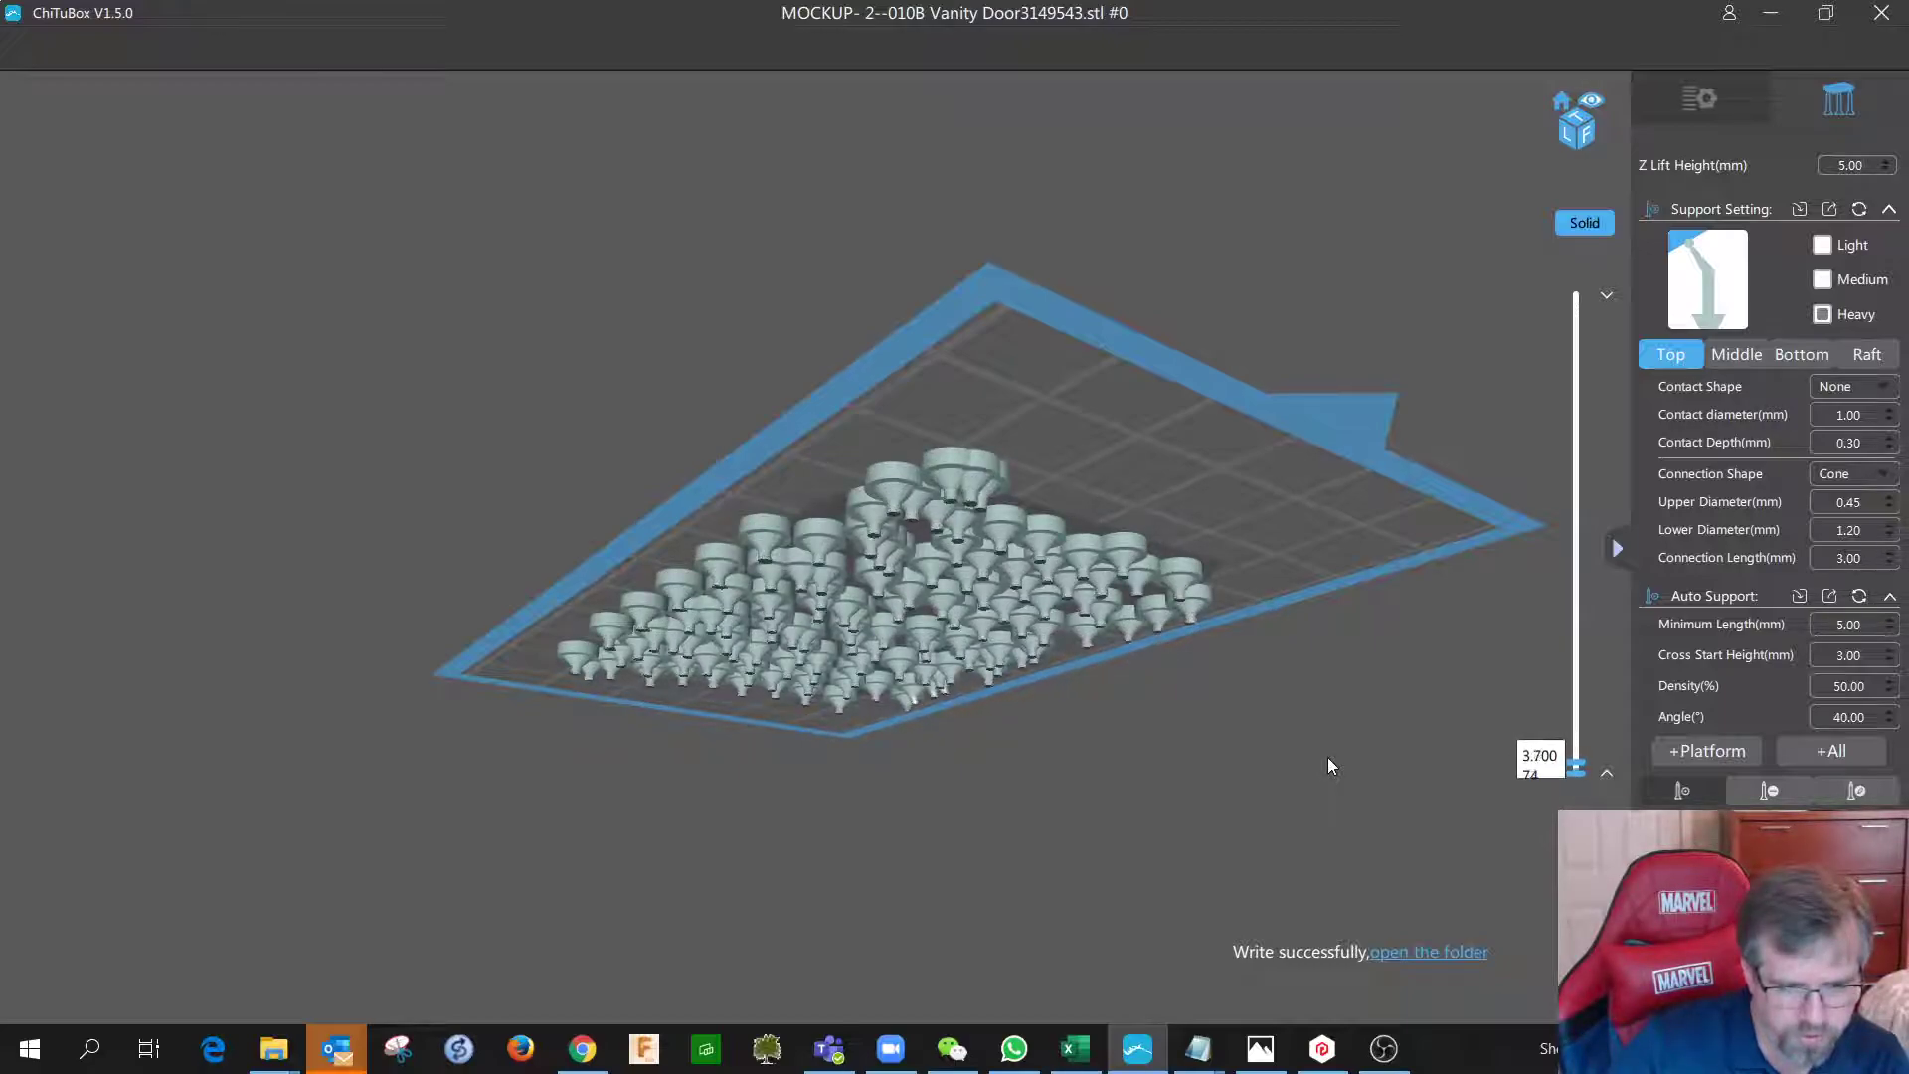
{"action": "key", "text": "Up"}
{"action": "key", "text": "Up"}
{"action": "key", "text": "Up"}
{"action": "key", "text": "Up"}
{"action": "key", "text": "Up"}
{"action": "key", "text": "Up"}
{"action": "key", "text": "Up"}
{"action": "key", "text": "Up"}
{"action": "key", "text": "Up"}
{"action": "key", "text": "Up"}
{"action": "key", "text": "Up"}
{"action": "key", "text": "Up"}
{"action": "key", "text": "Up"}
{"action": "key", "text": "Up"}
{"action": "key", "text": "Up"}
{"action": "key", "text": "Up"}
{"action": "key", "text": "Up"}
{"action": "key", "text": "Up"}
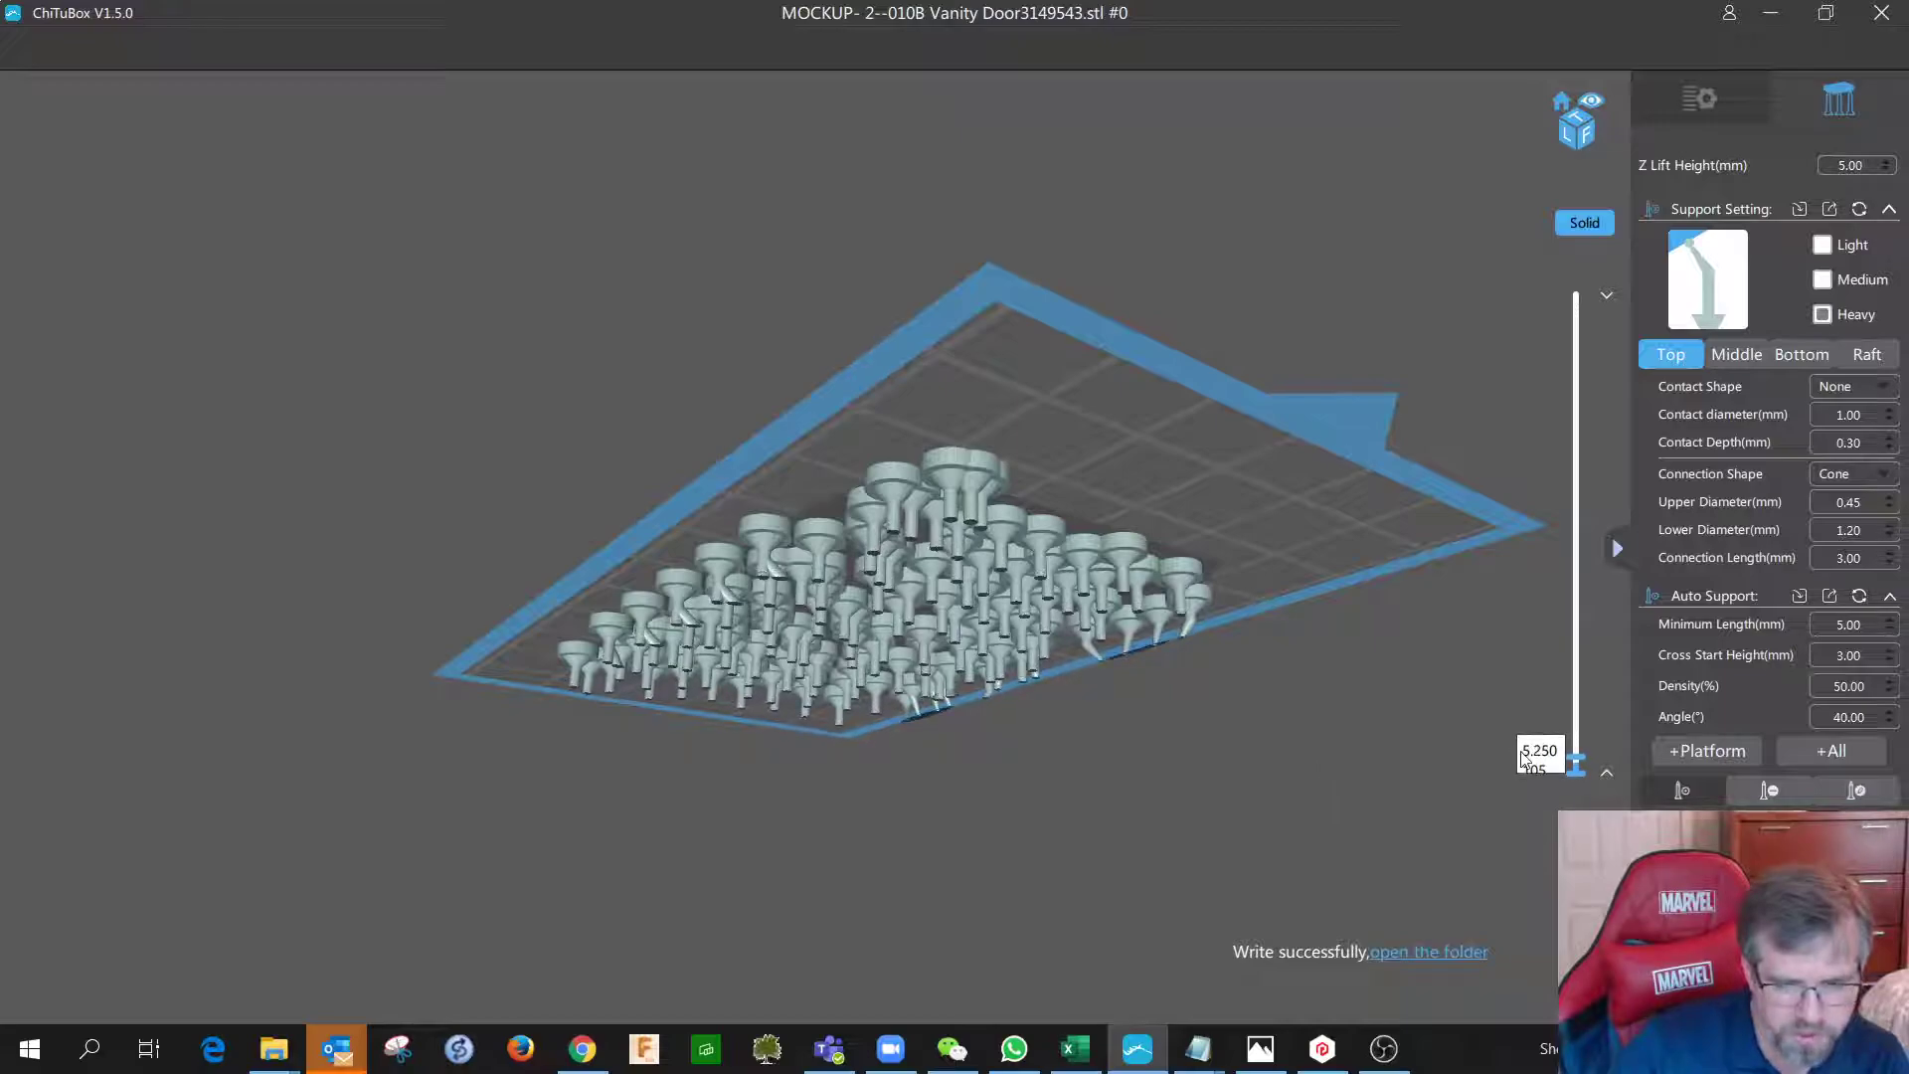
Restore the layer clip to full height and examine the complete door with its supports from above the plate.
{"action": "left_click_drag", "start_coordinate": [1581, 764], "coordinate": [1568, 292]}
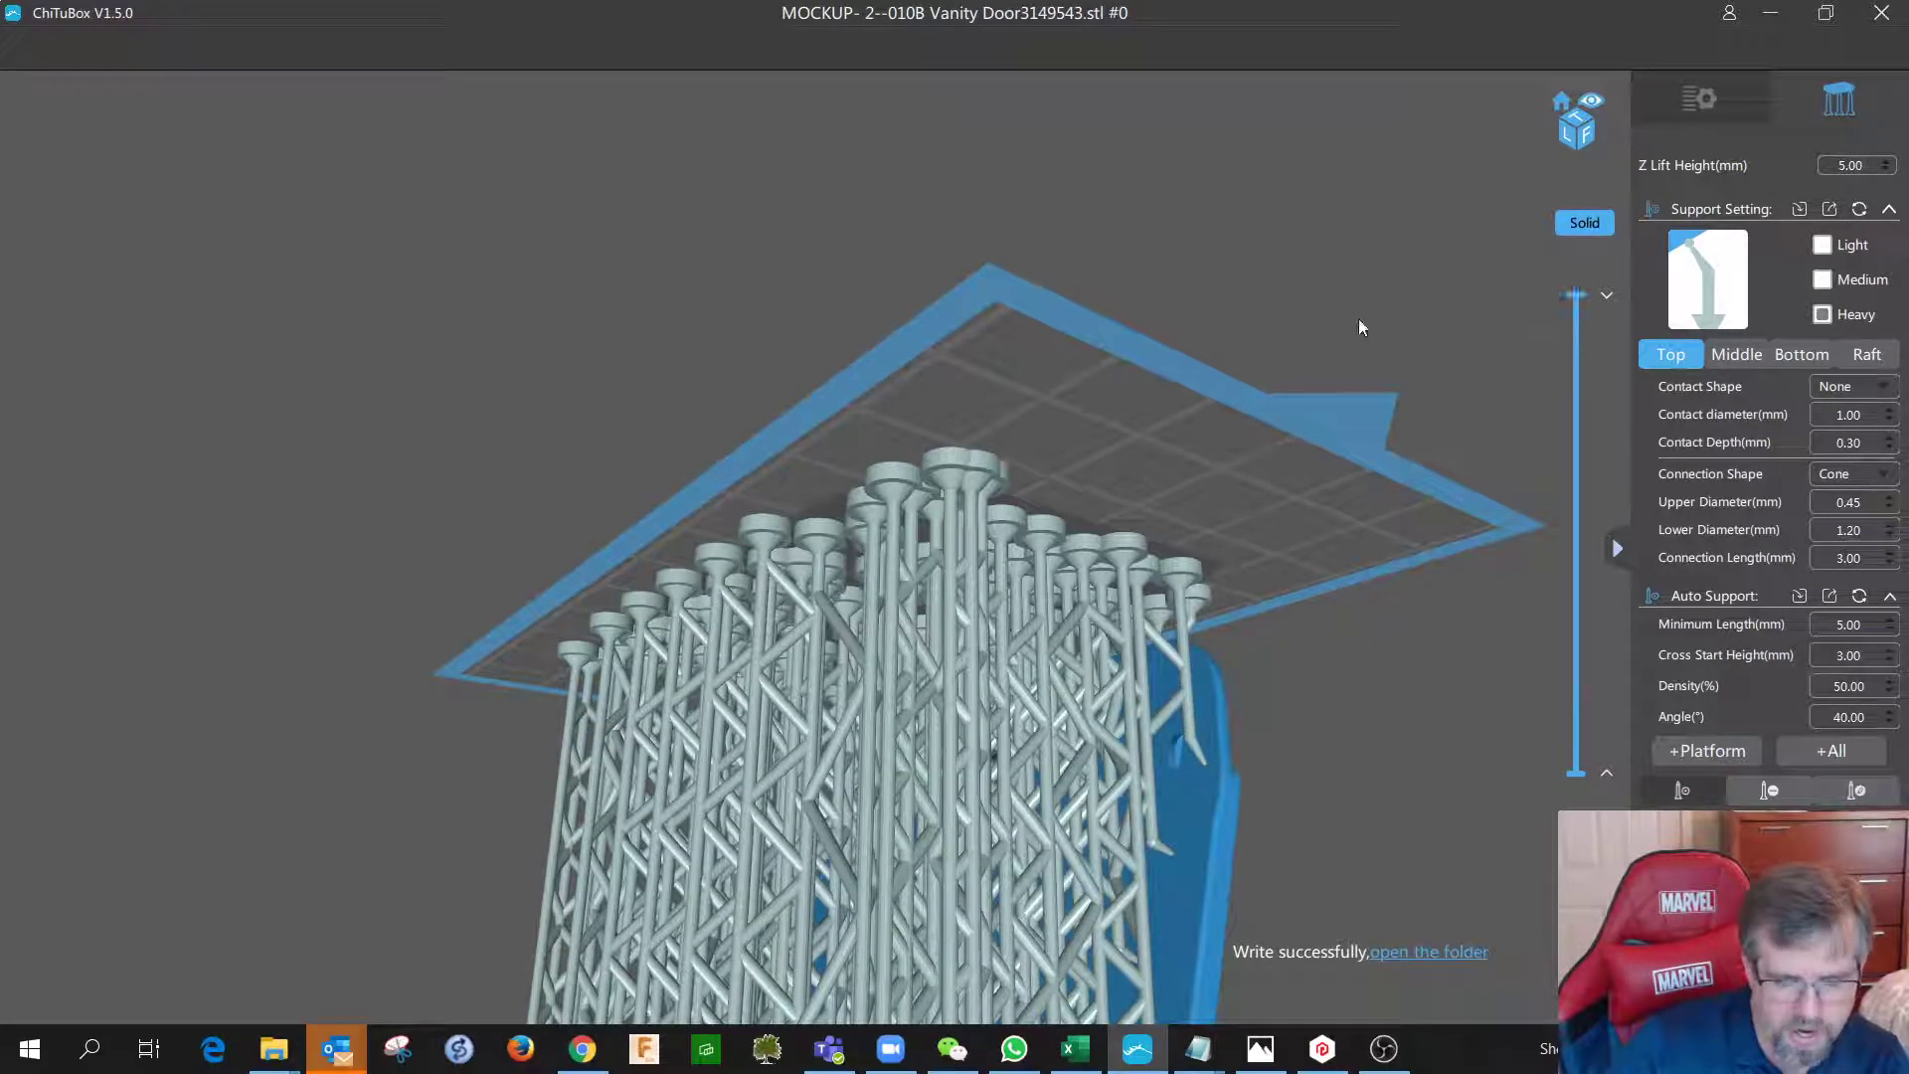
{"action": "scroll", "coordinate": [1358, 318], "scroll_direction": "down", "scroll_amount": 5}
{"action": "left_click_drag", "start_coordinate": [1270, 668], "coordinate": [1236, 490]}
{"action": "left_click_drag", "start_coordinate": [1001, 561], "coordinate": [964, 601]}
{"action": "left_click_drag", "start_coordinate": [905, 658], "coordinate": [975, 599]}
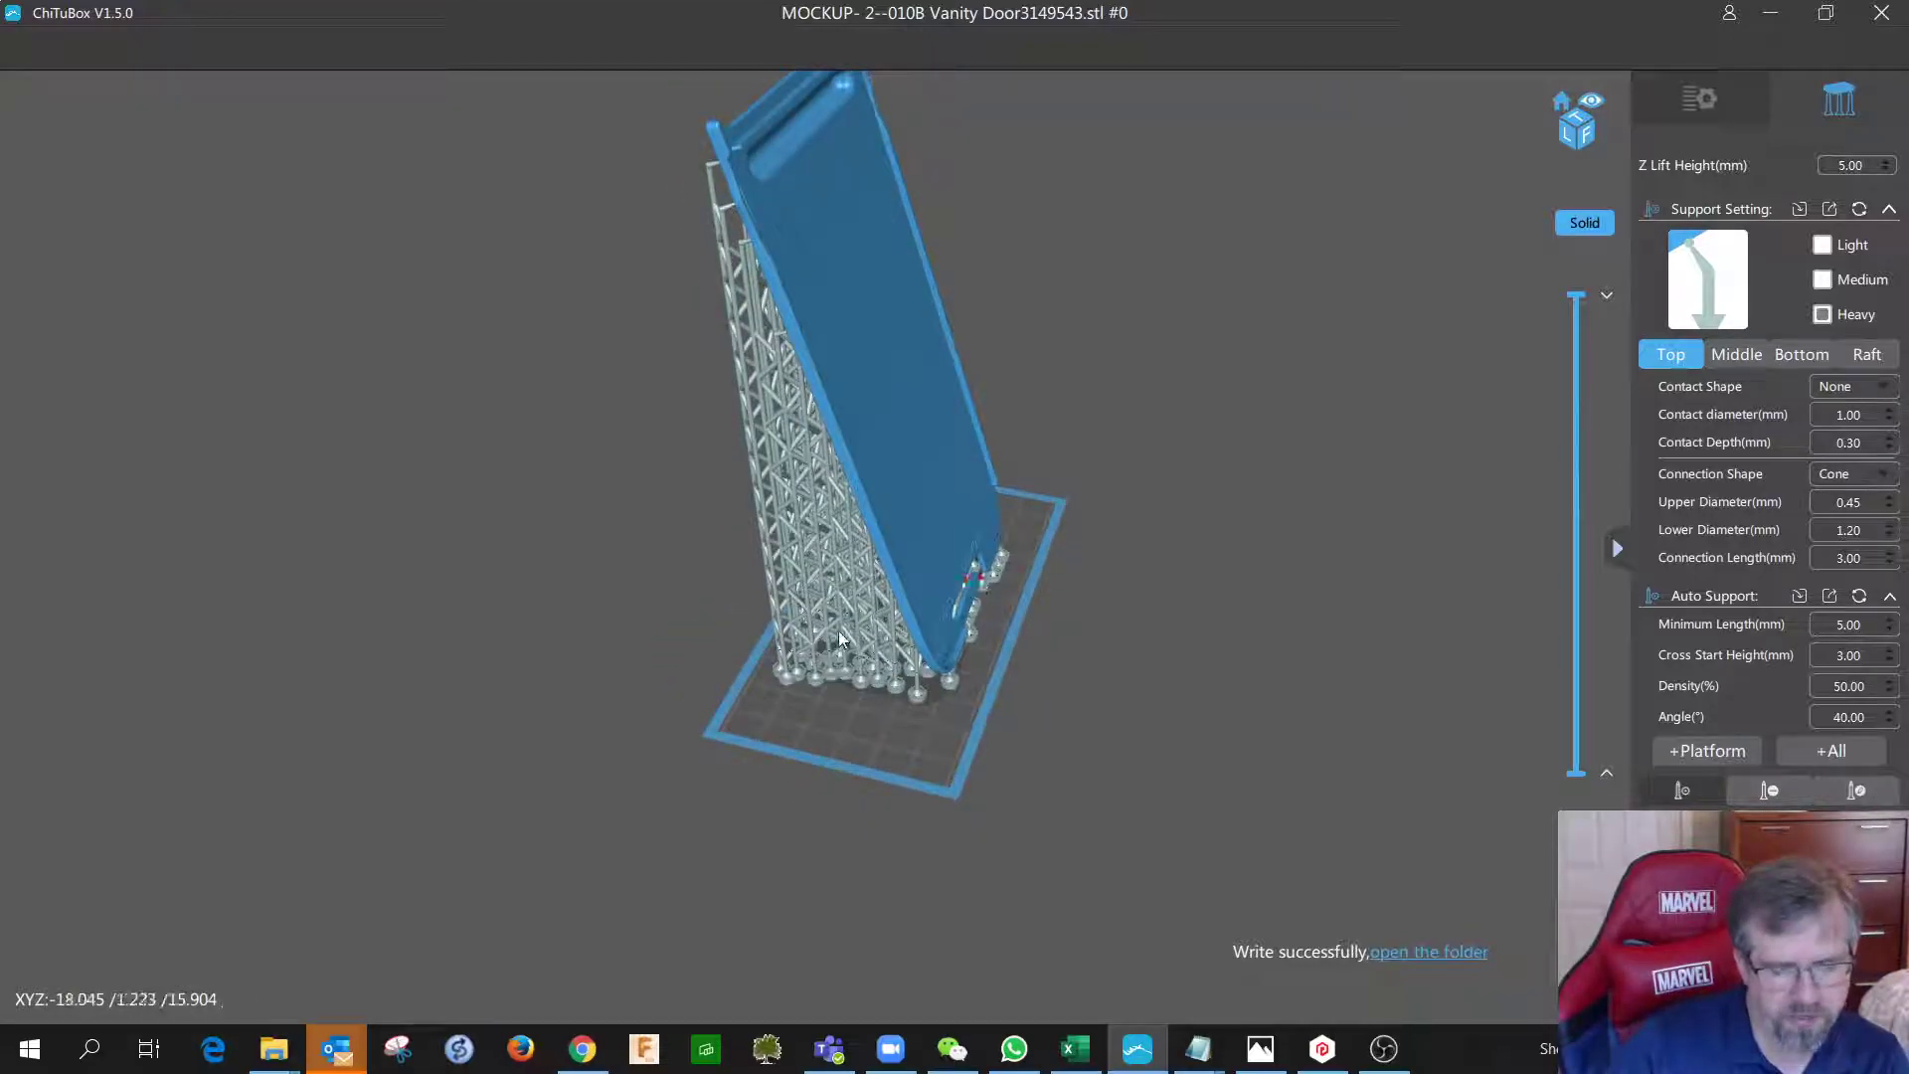
{"action": "left_click_drag", "start_coordinate": [796, 629], "coordinate": [796, 686]}
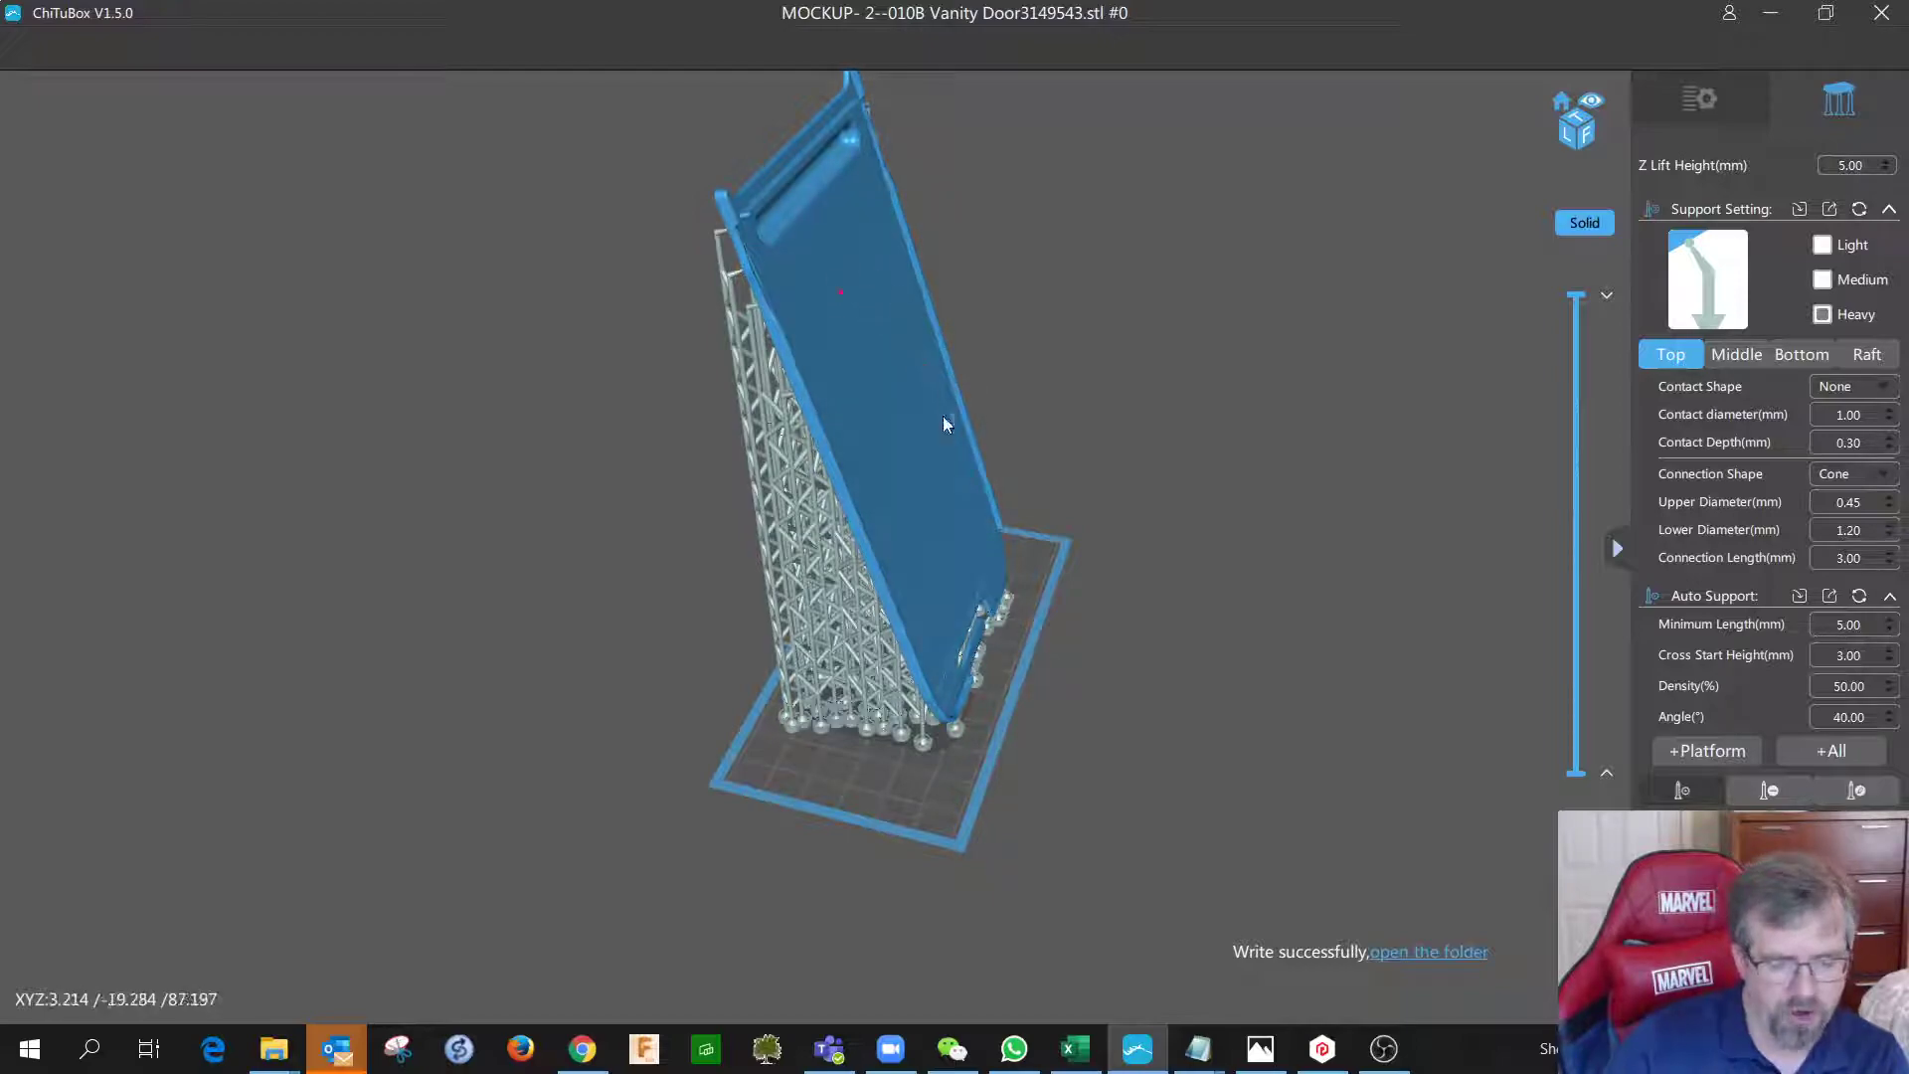
{"action": "left_click_drag", "start_coordinate": [852, 370], "coordinate": [779, 458]}
{"action": "left_click_drag", "start_coordinate": [903, 474], "coordinate": [1049, 539]}
{"action": "right_click_drag", "start_coordinate": [1049, 531], "coordinate": [1048, 531]}
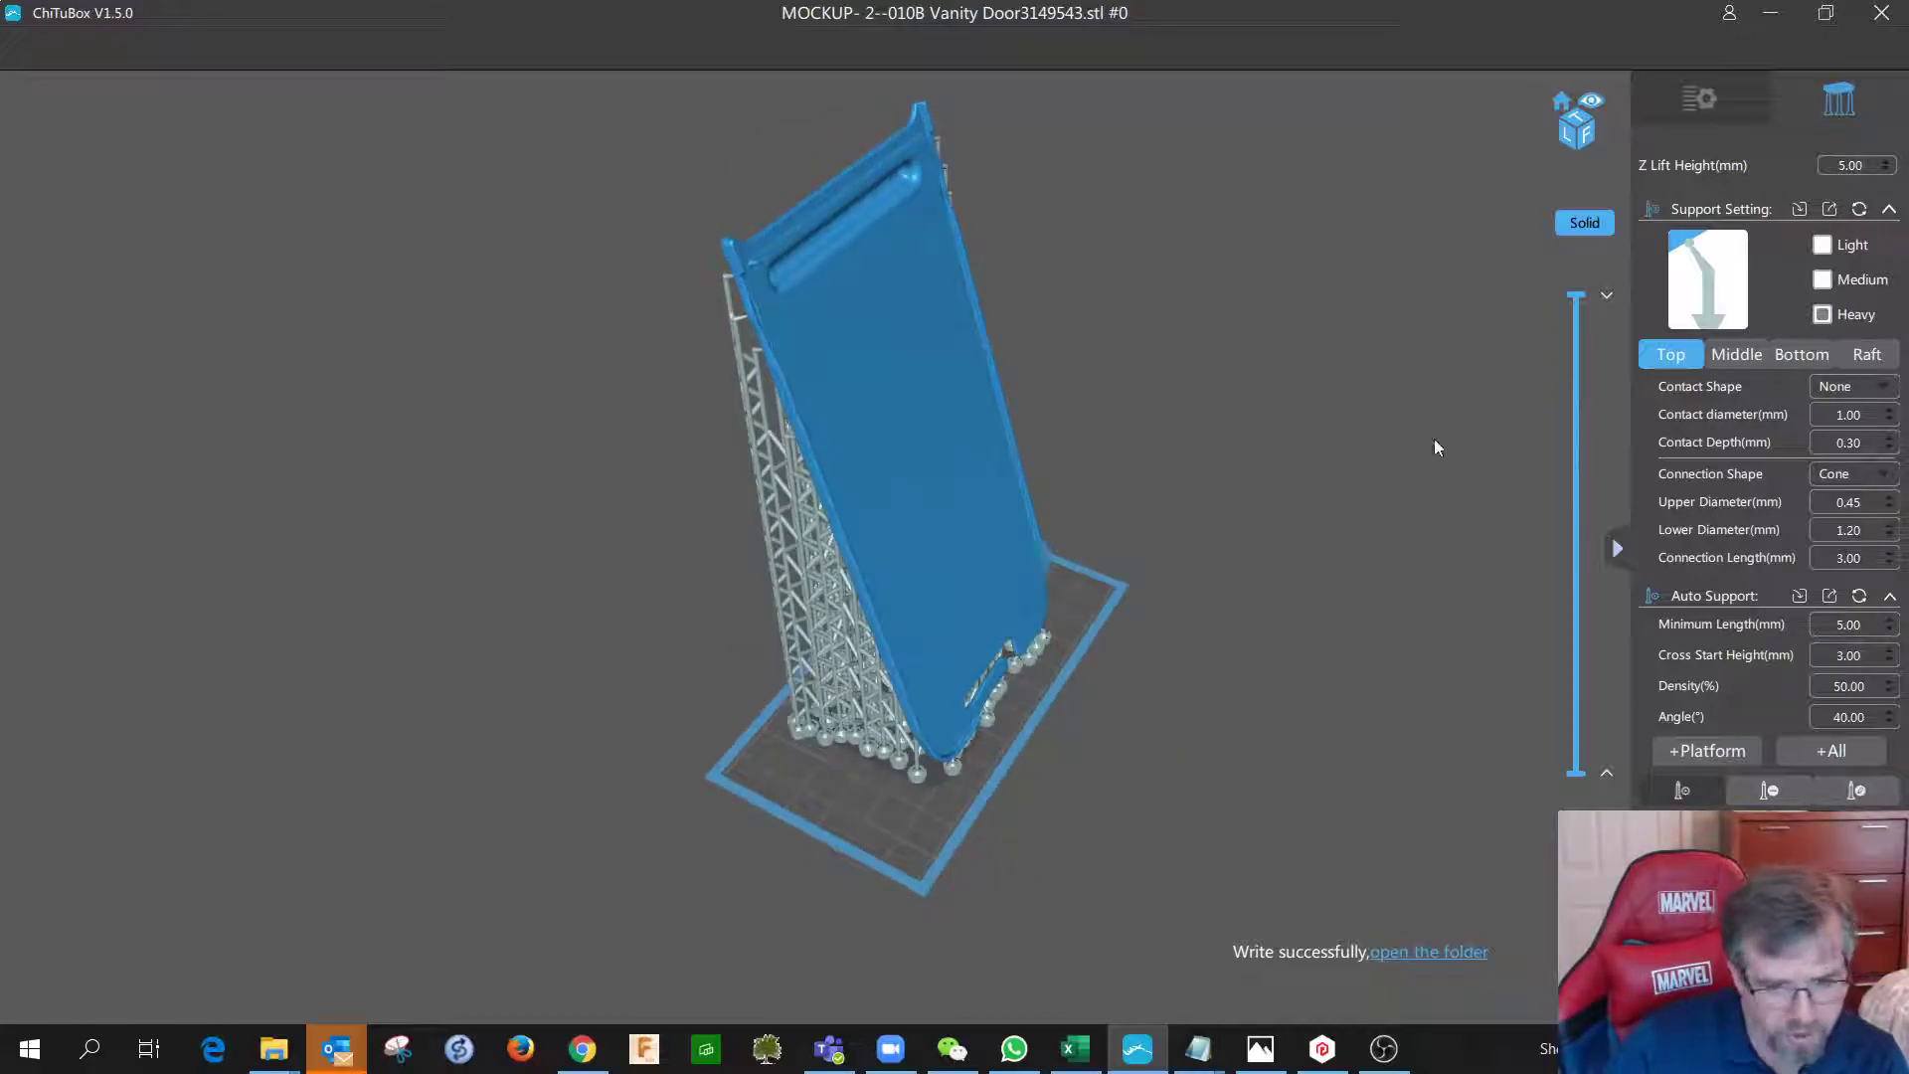
Leave support editing and slice the supported vanity door.
{"action": "left_click", "coordinate": [1698, 118]}
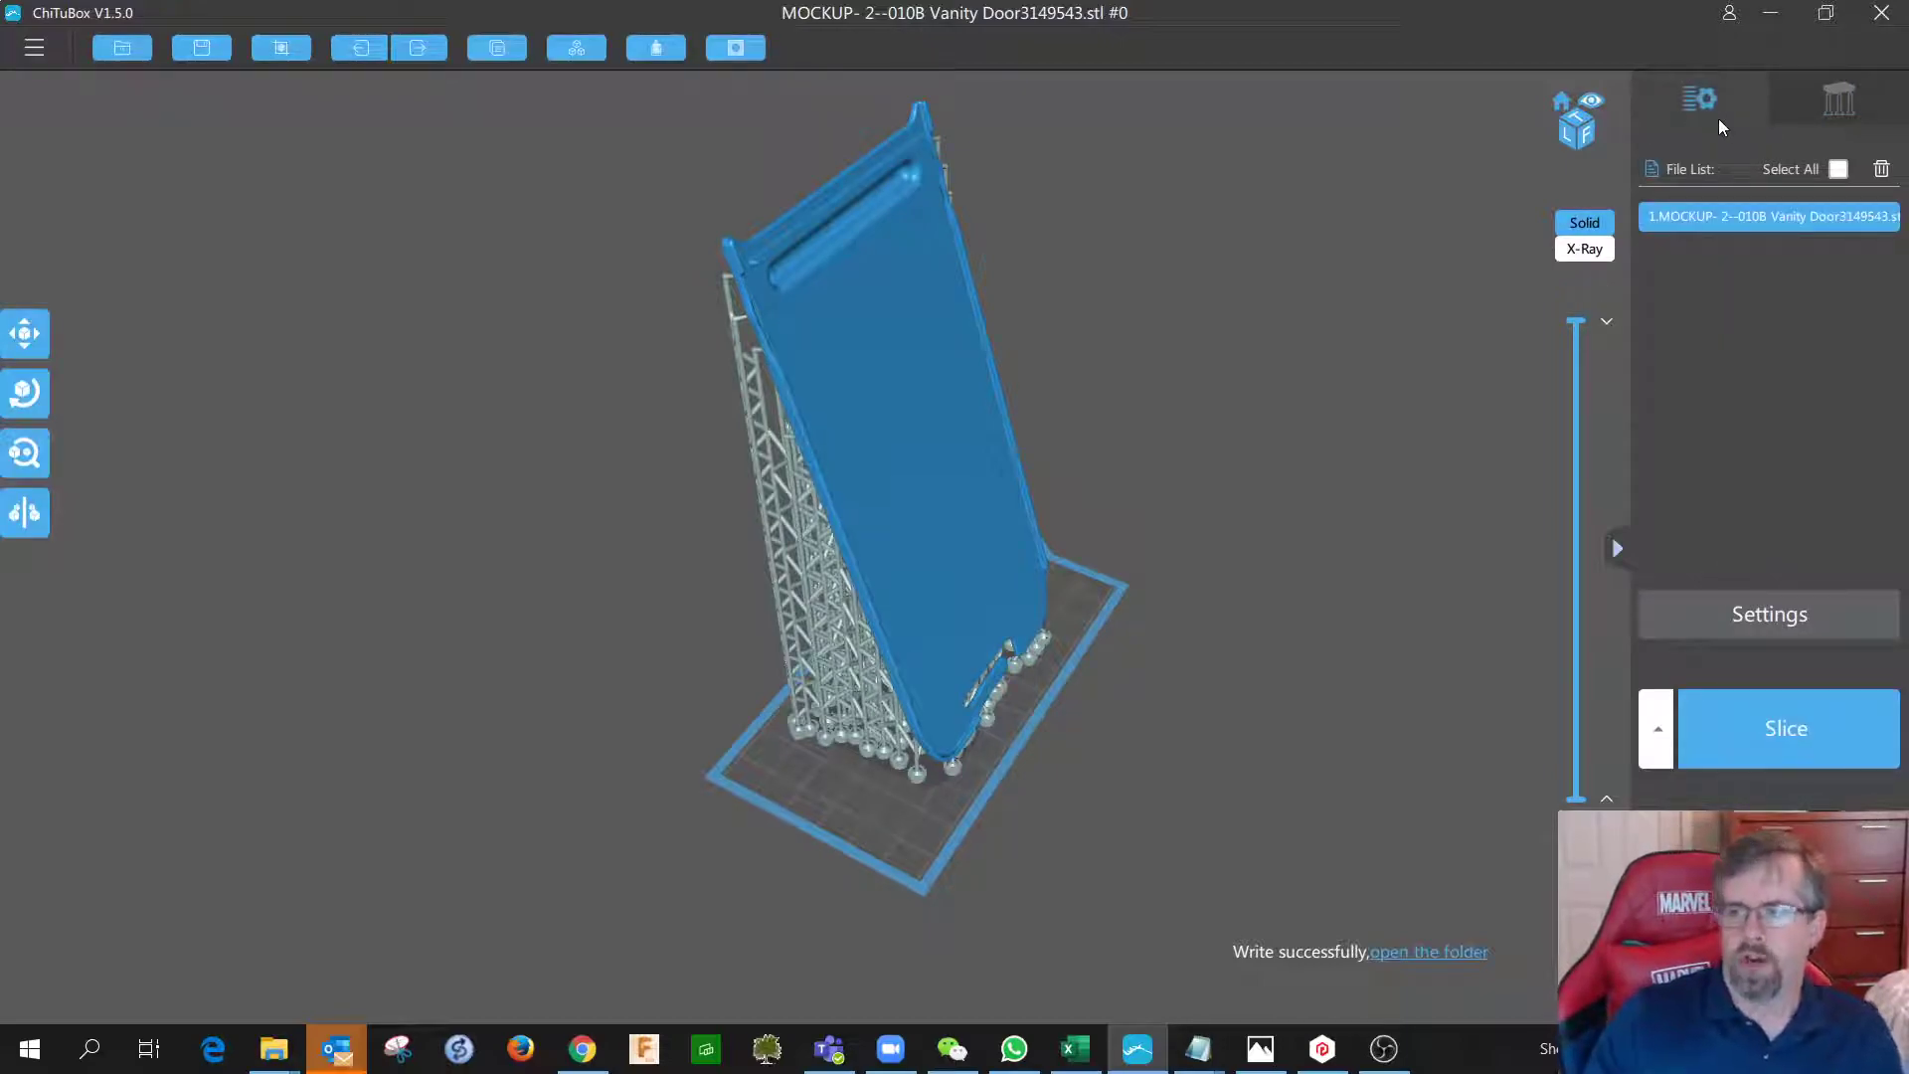
{"action": "left_click", "coordinate": [1771, 738]}
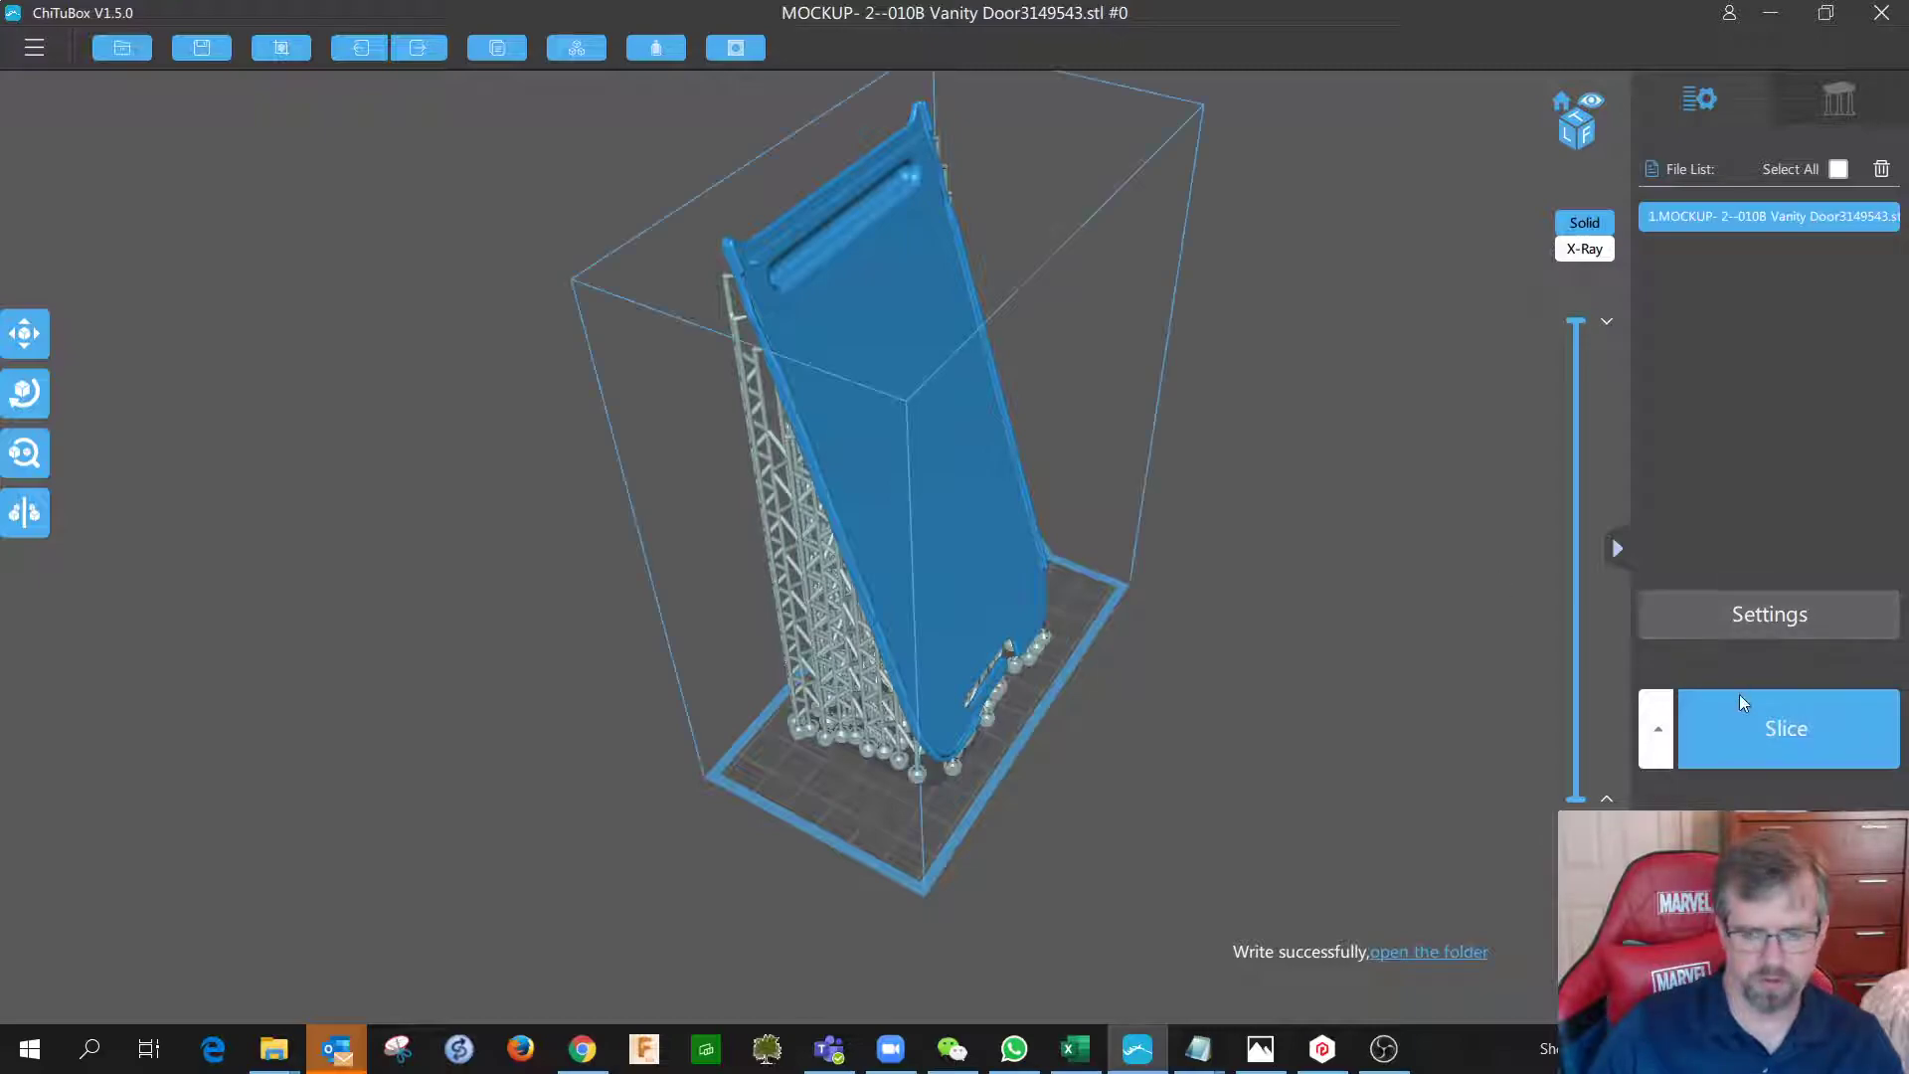
{"action": "left_click", "coordinate": [1732, 757]}
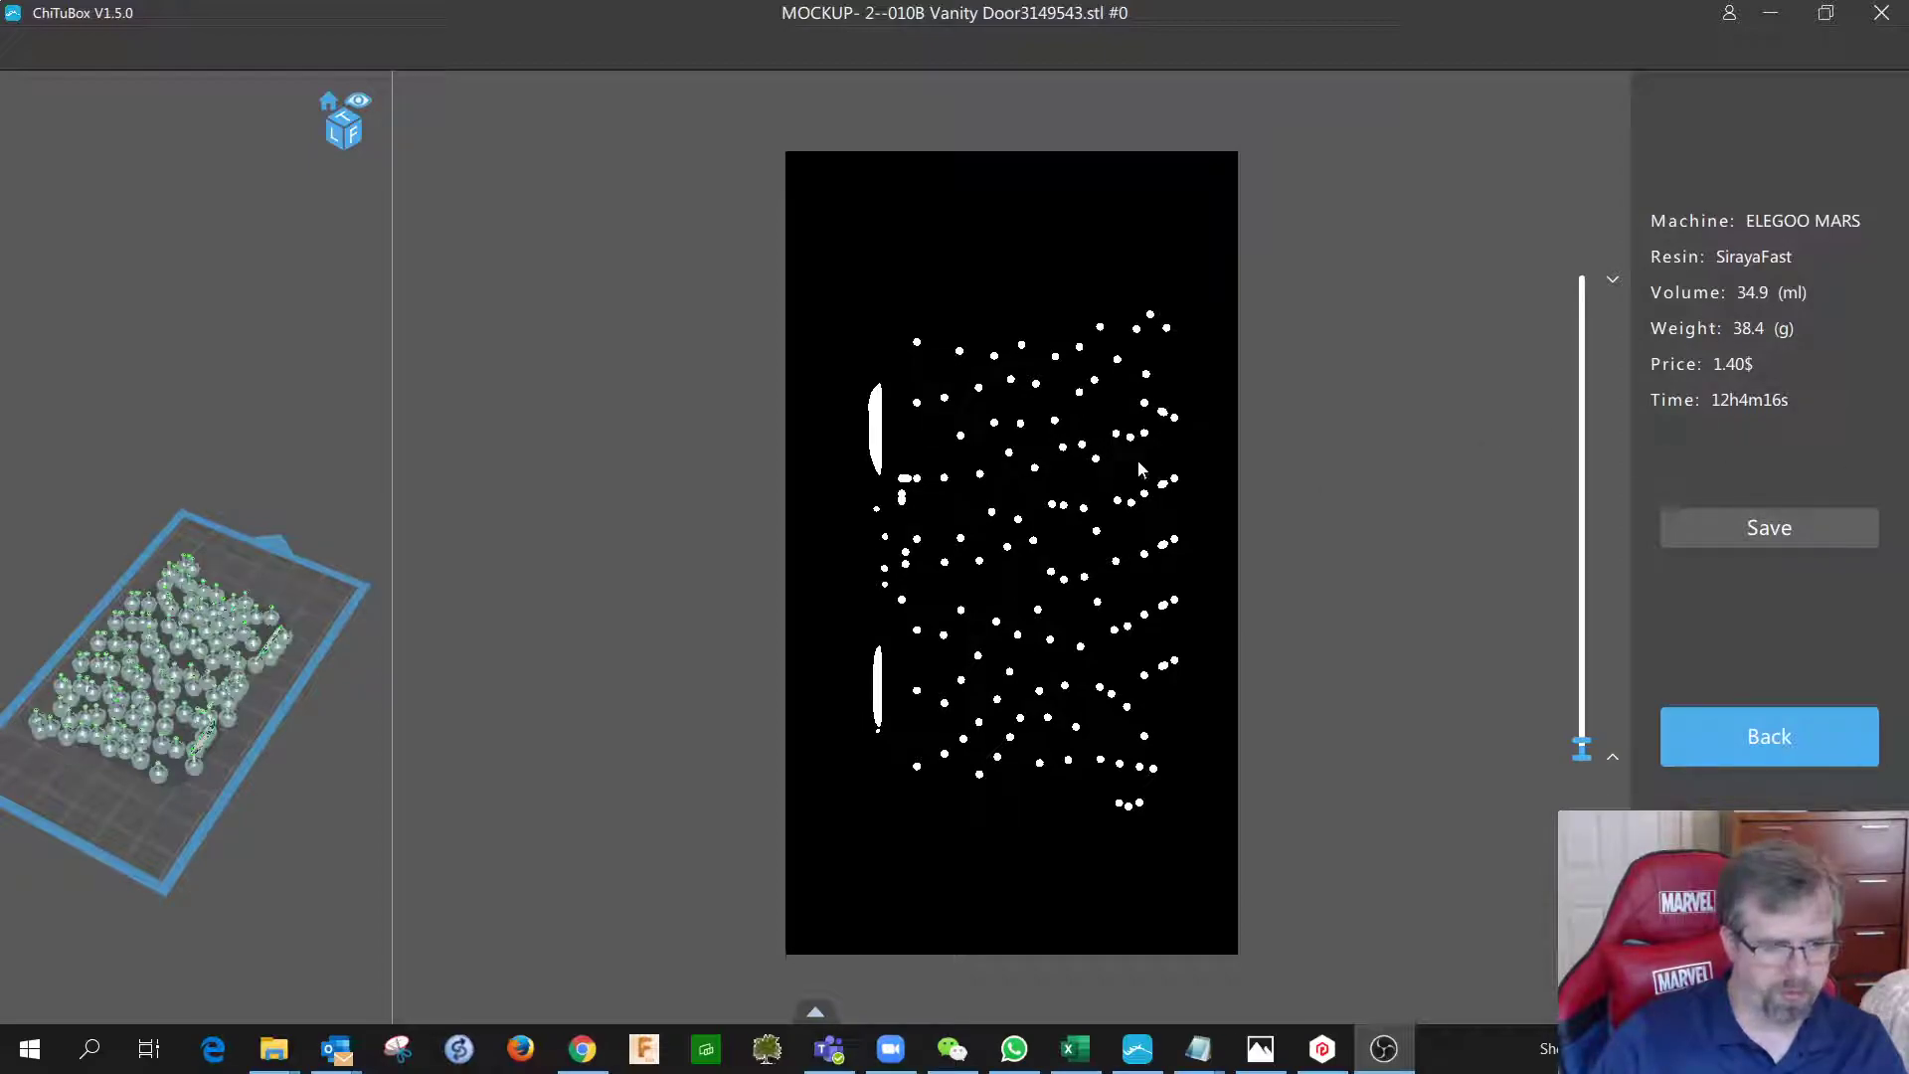
Run the layer preview up to the final layer and save the slice as _MOCKUP-_2--010B_Vanity_Door3149543.cbddlp in 010B Vanity Mockups.
{"action": "left_click_drag", "start_coordinate": [1586, 745], "coordinate": [1607, 289]}
{"action": "mouse_move", "coordinate": [1605, 289]}
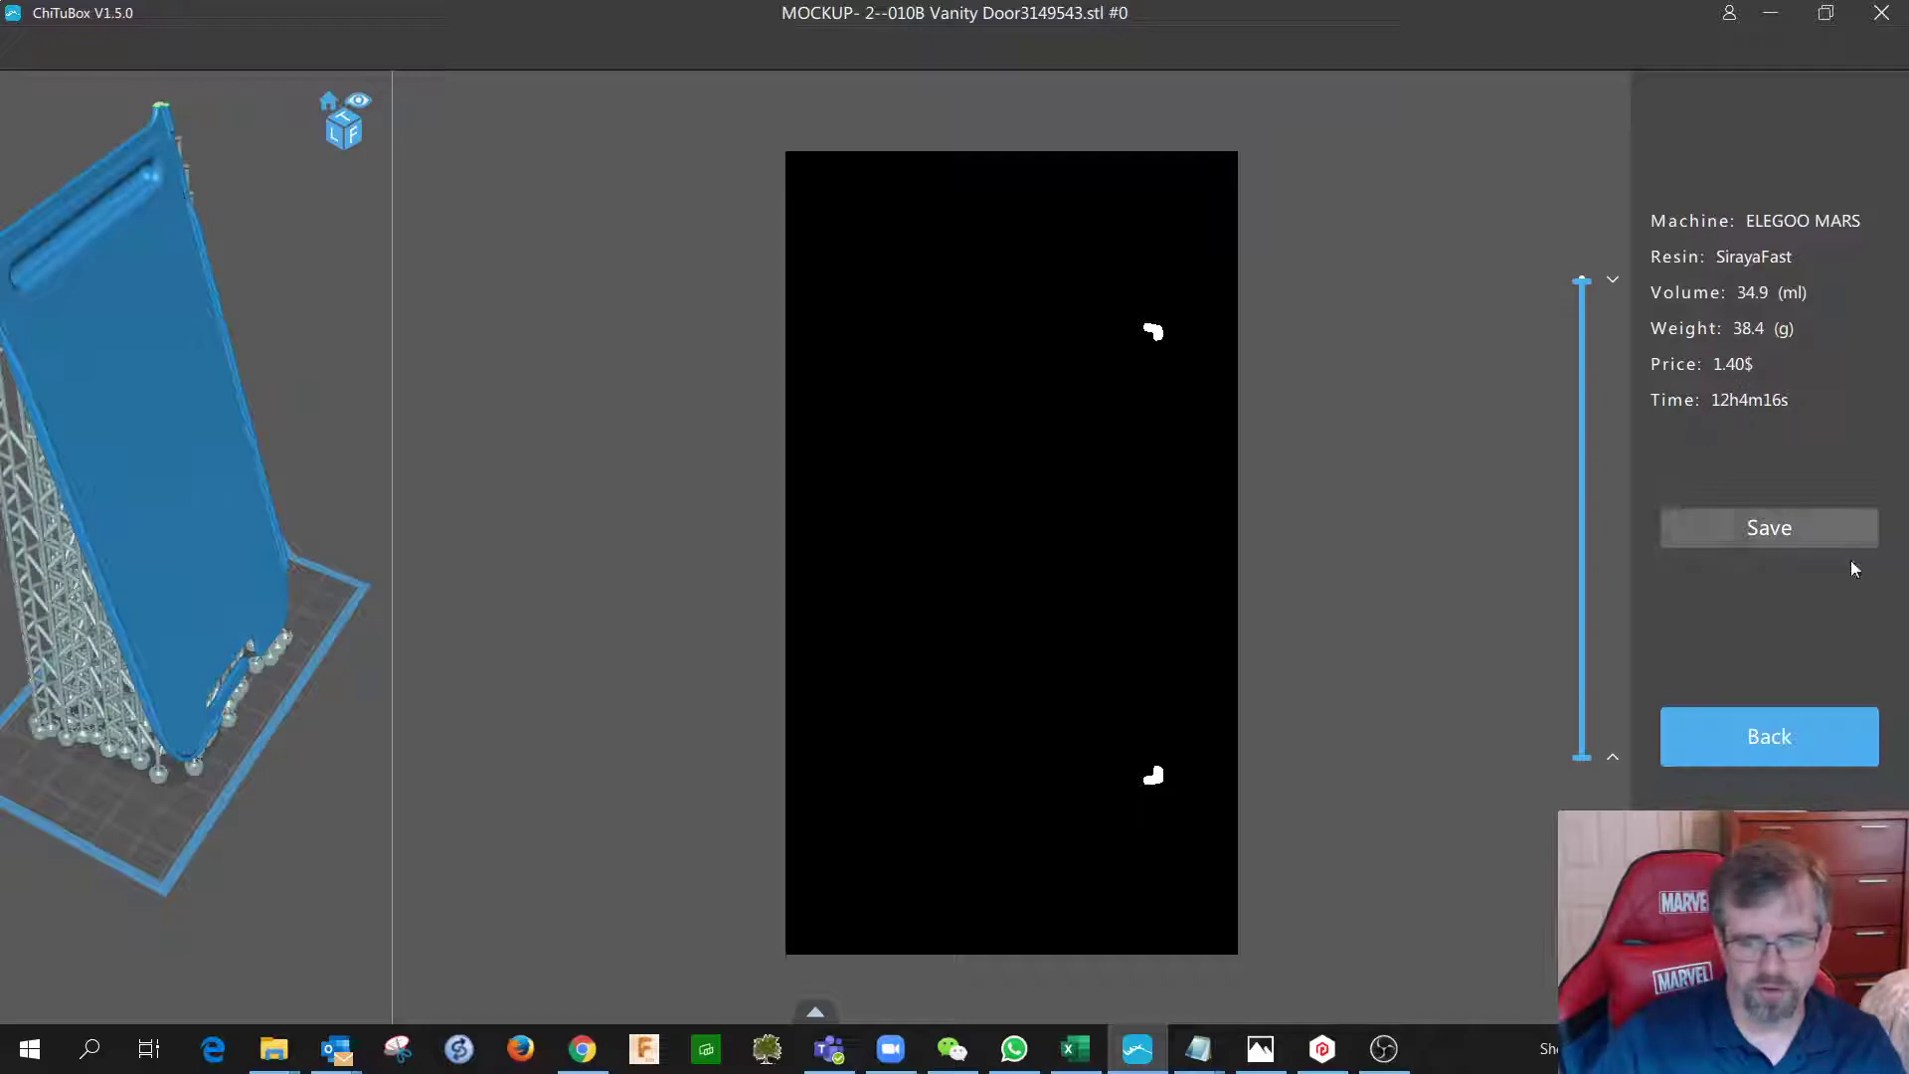
{"action": "left_click", "coordinate": [1769, 538]}
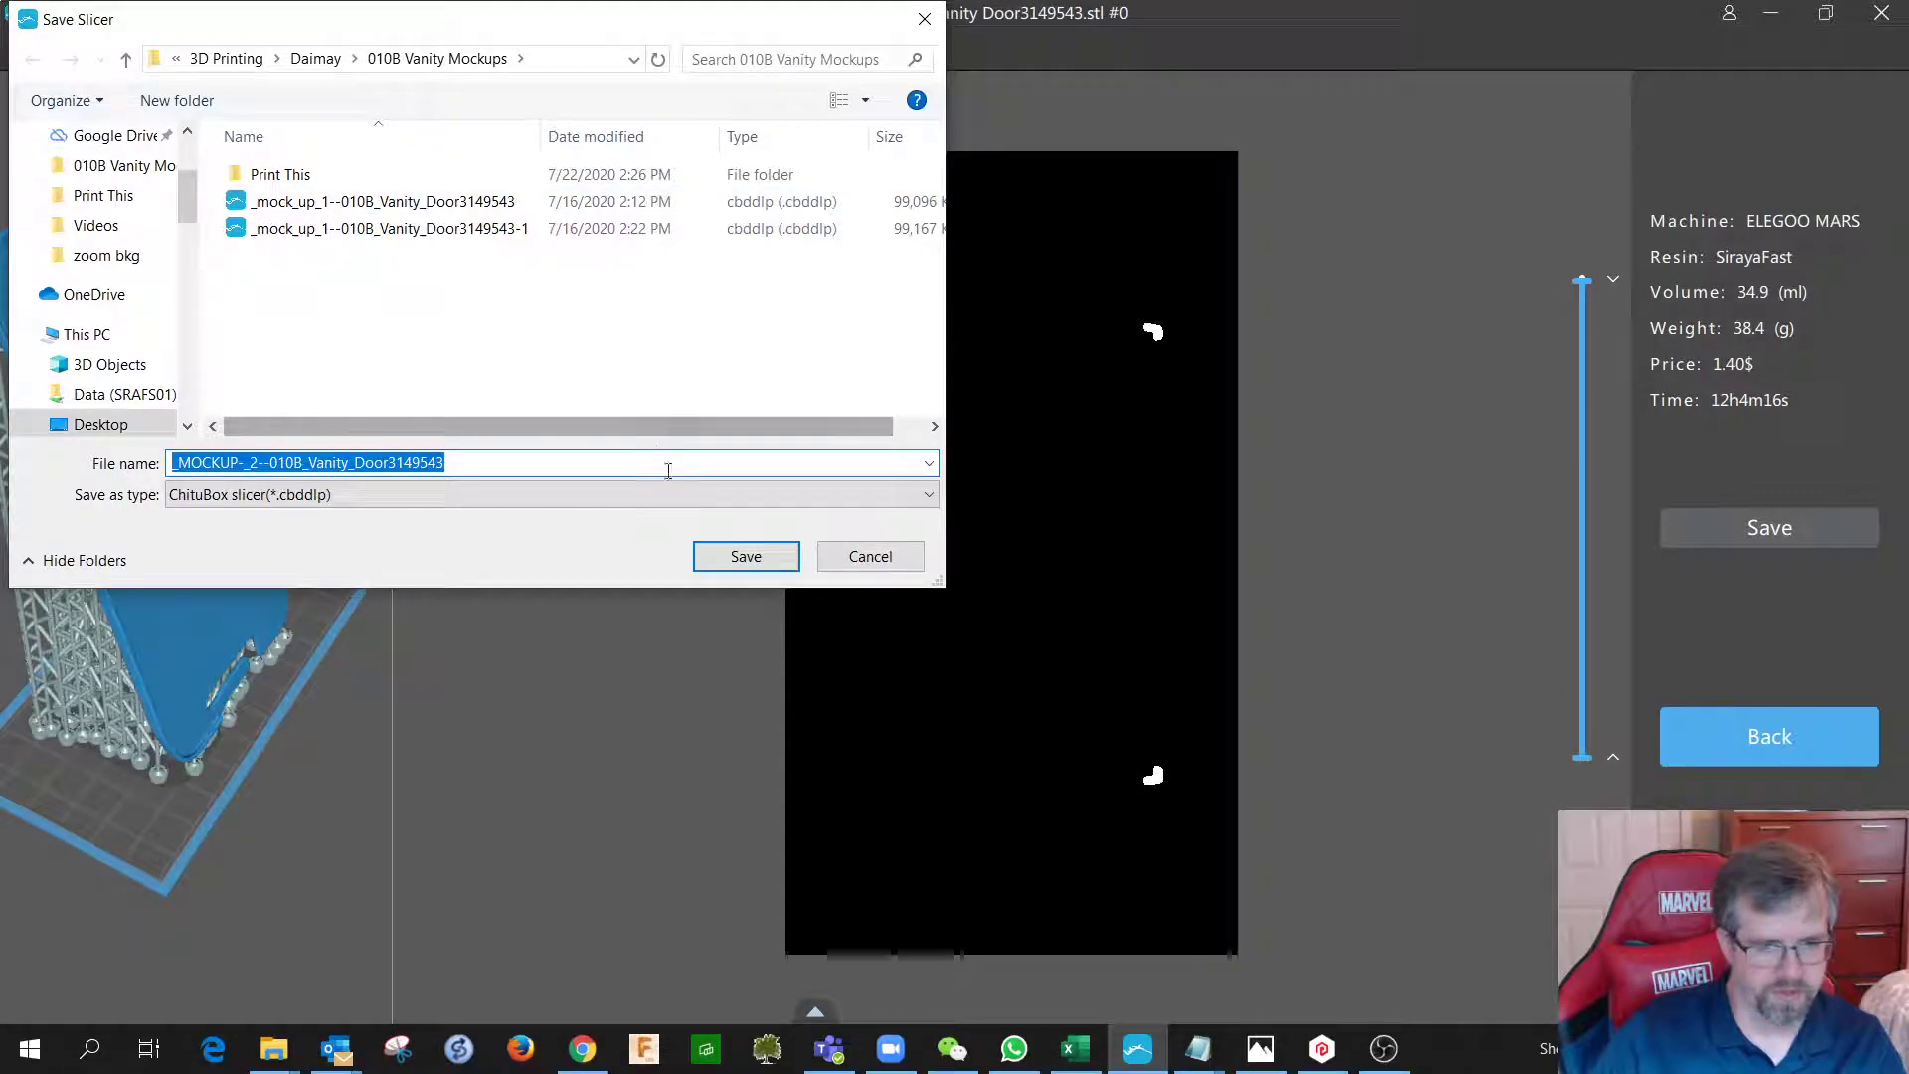
{"action": "left_click", "coordinate": [748, 559]}
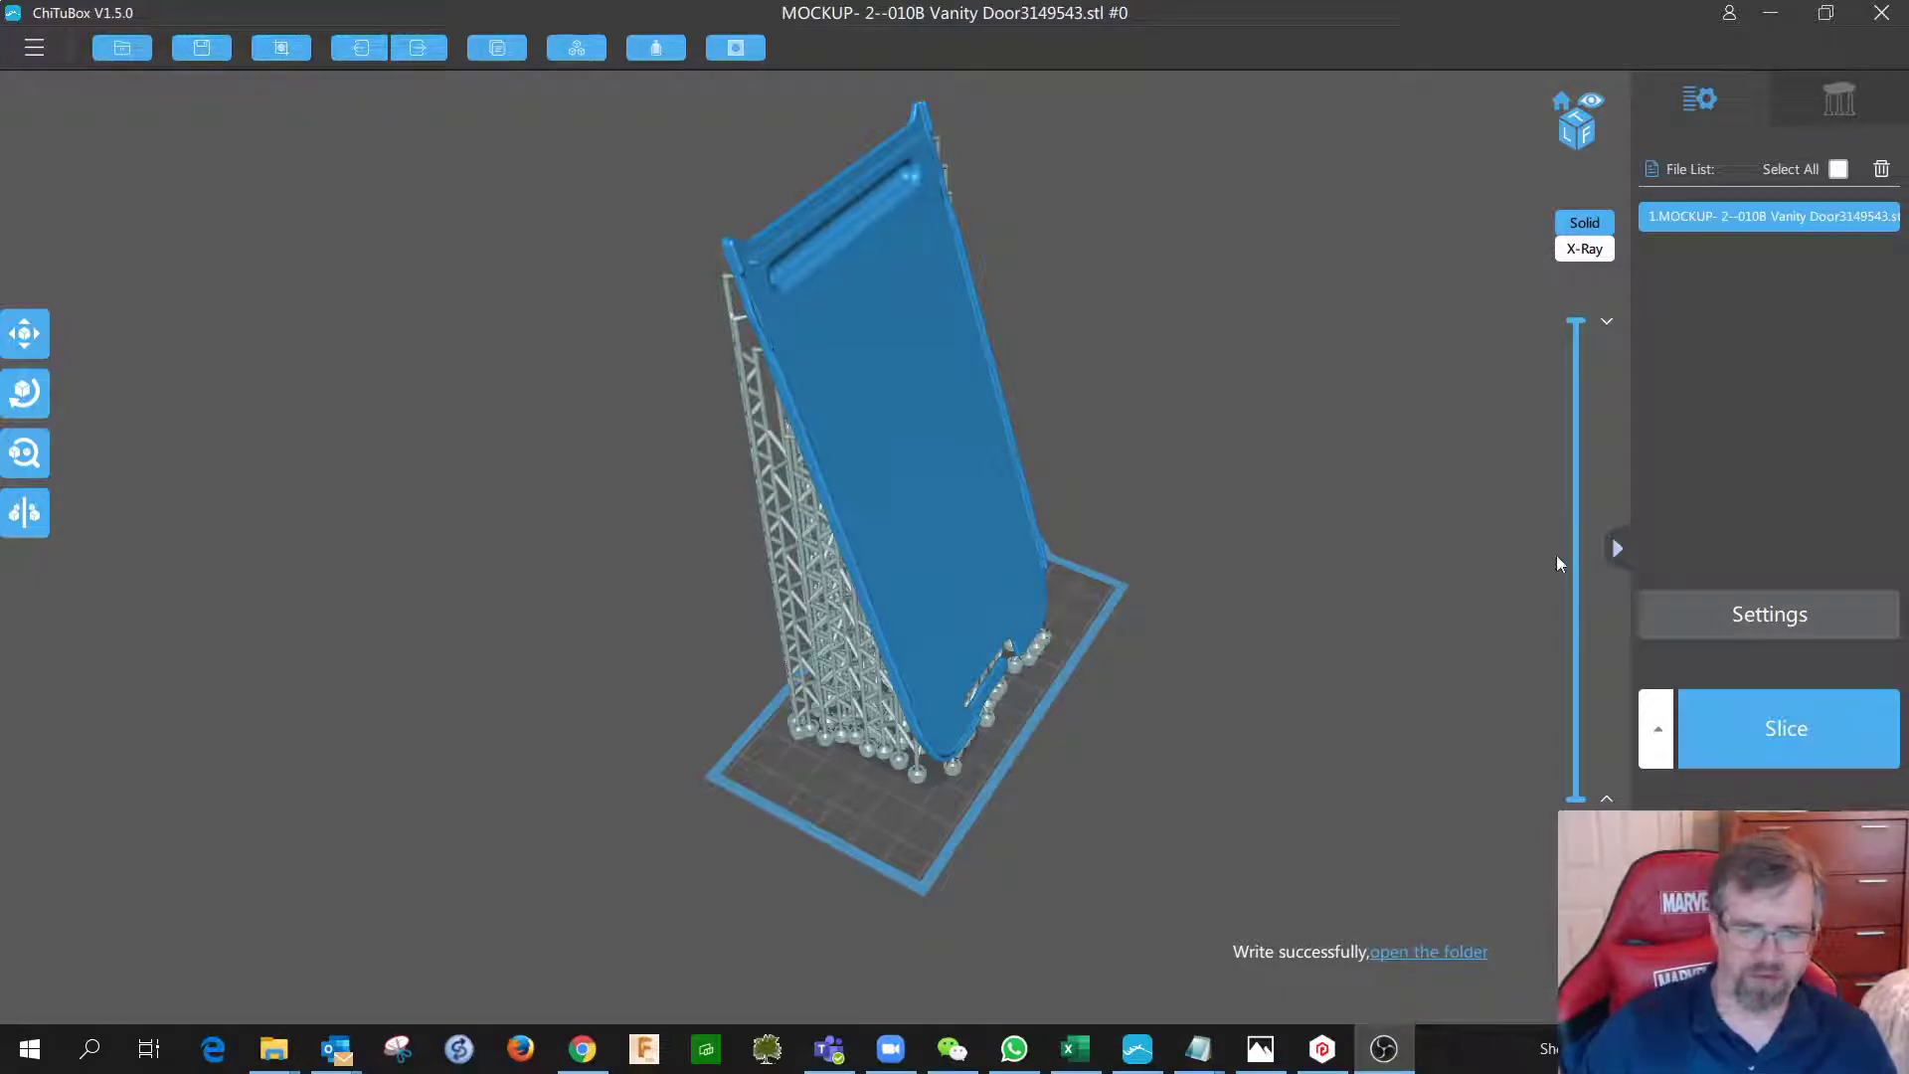
Switch to Photon File Validator and open the newly sliced _MOCKUP-_2--010B_Vanity_Door3149543 cbddlp file from the 010B Vanity Mockups folder.
{"action": "left_click", "coordinate": [1773, 14]}
{"action": "left_click", "coordinate": [84, 50]}
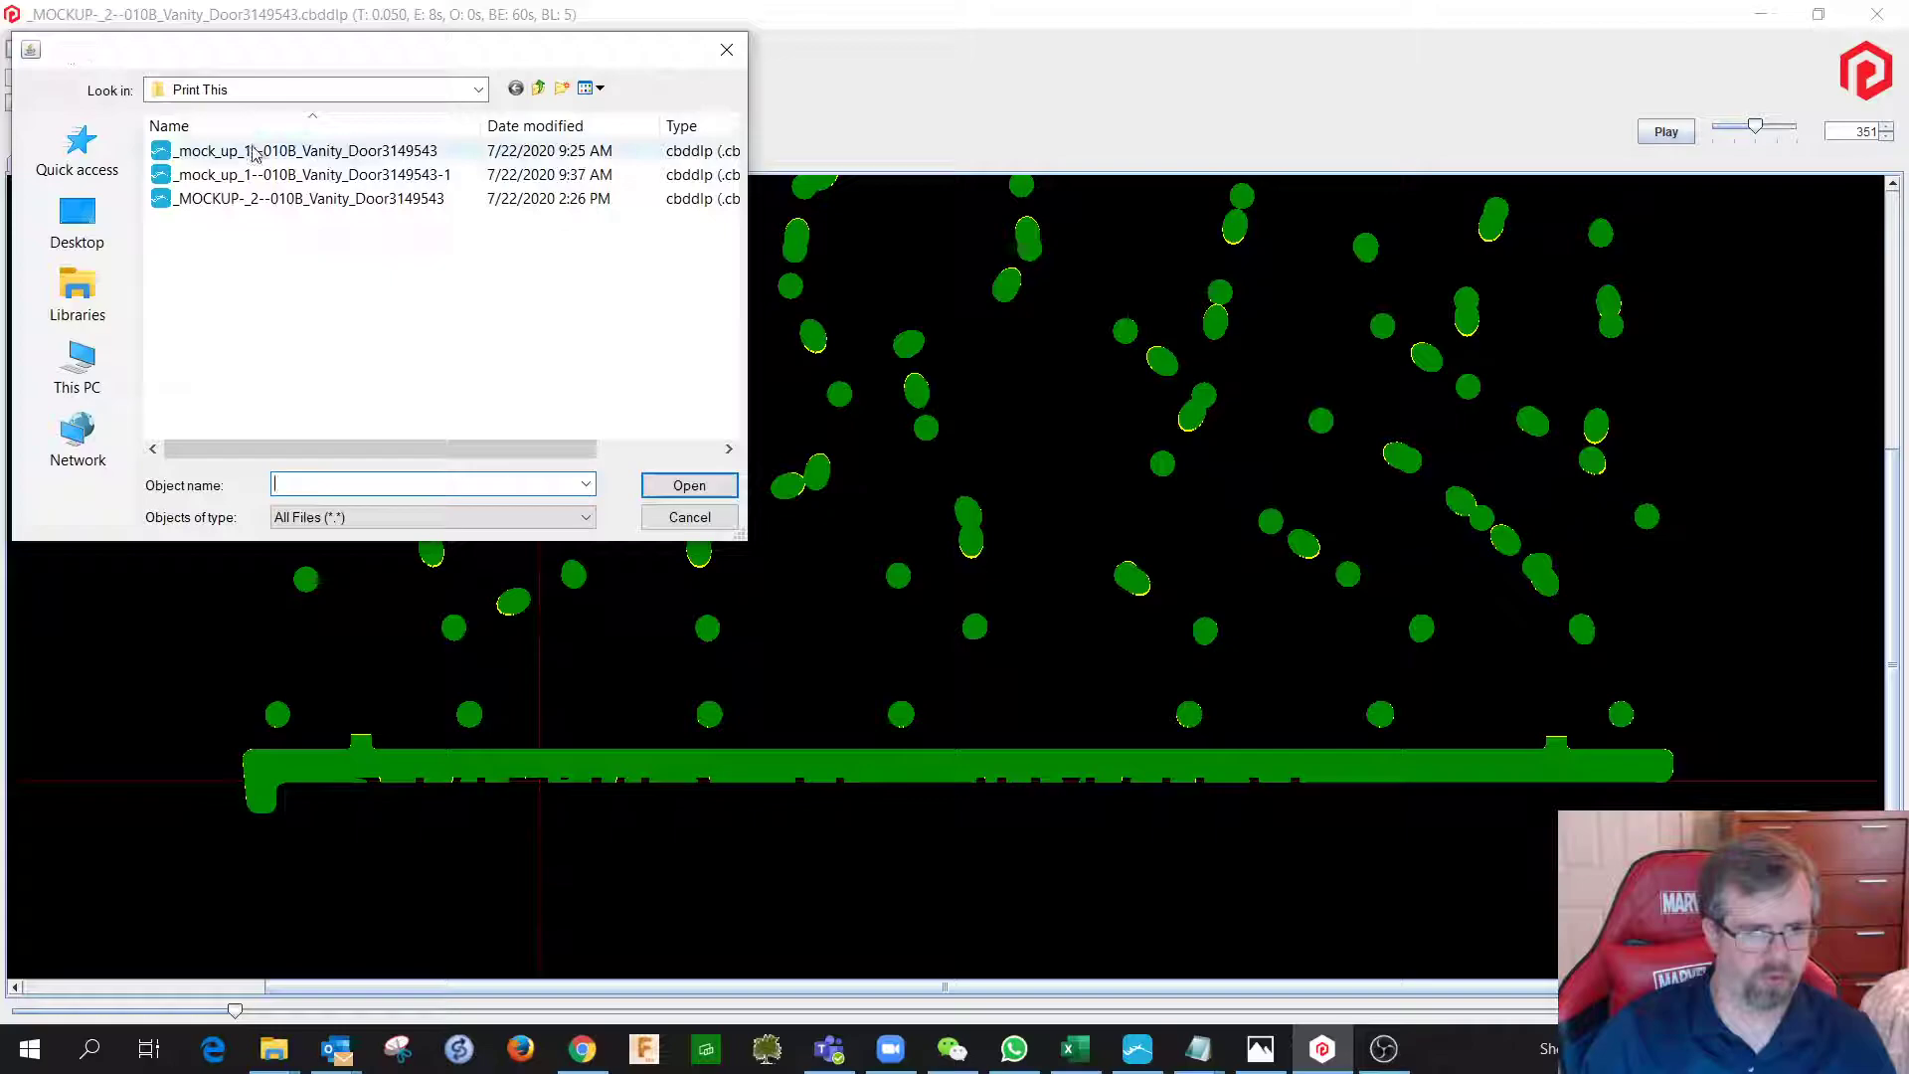
{"action": "left_click", "coordinate": [299, 198]}
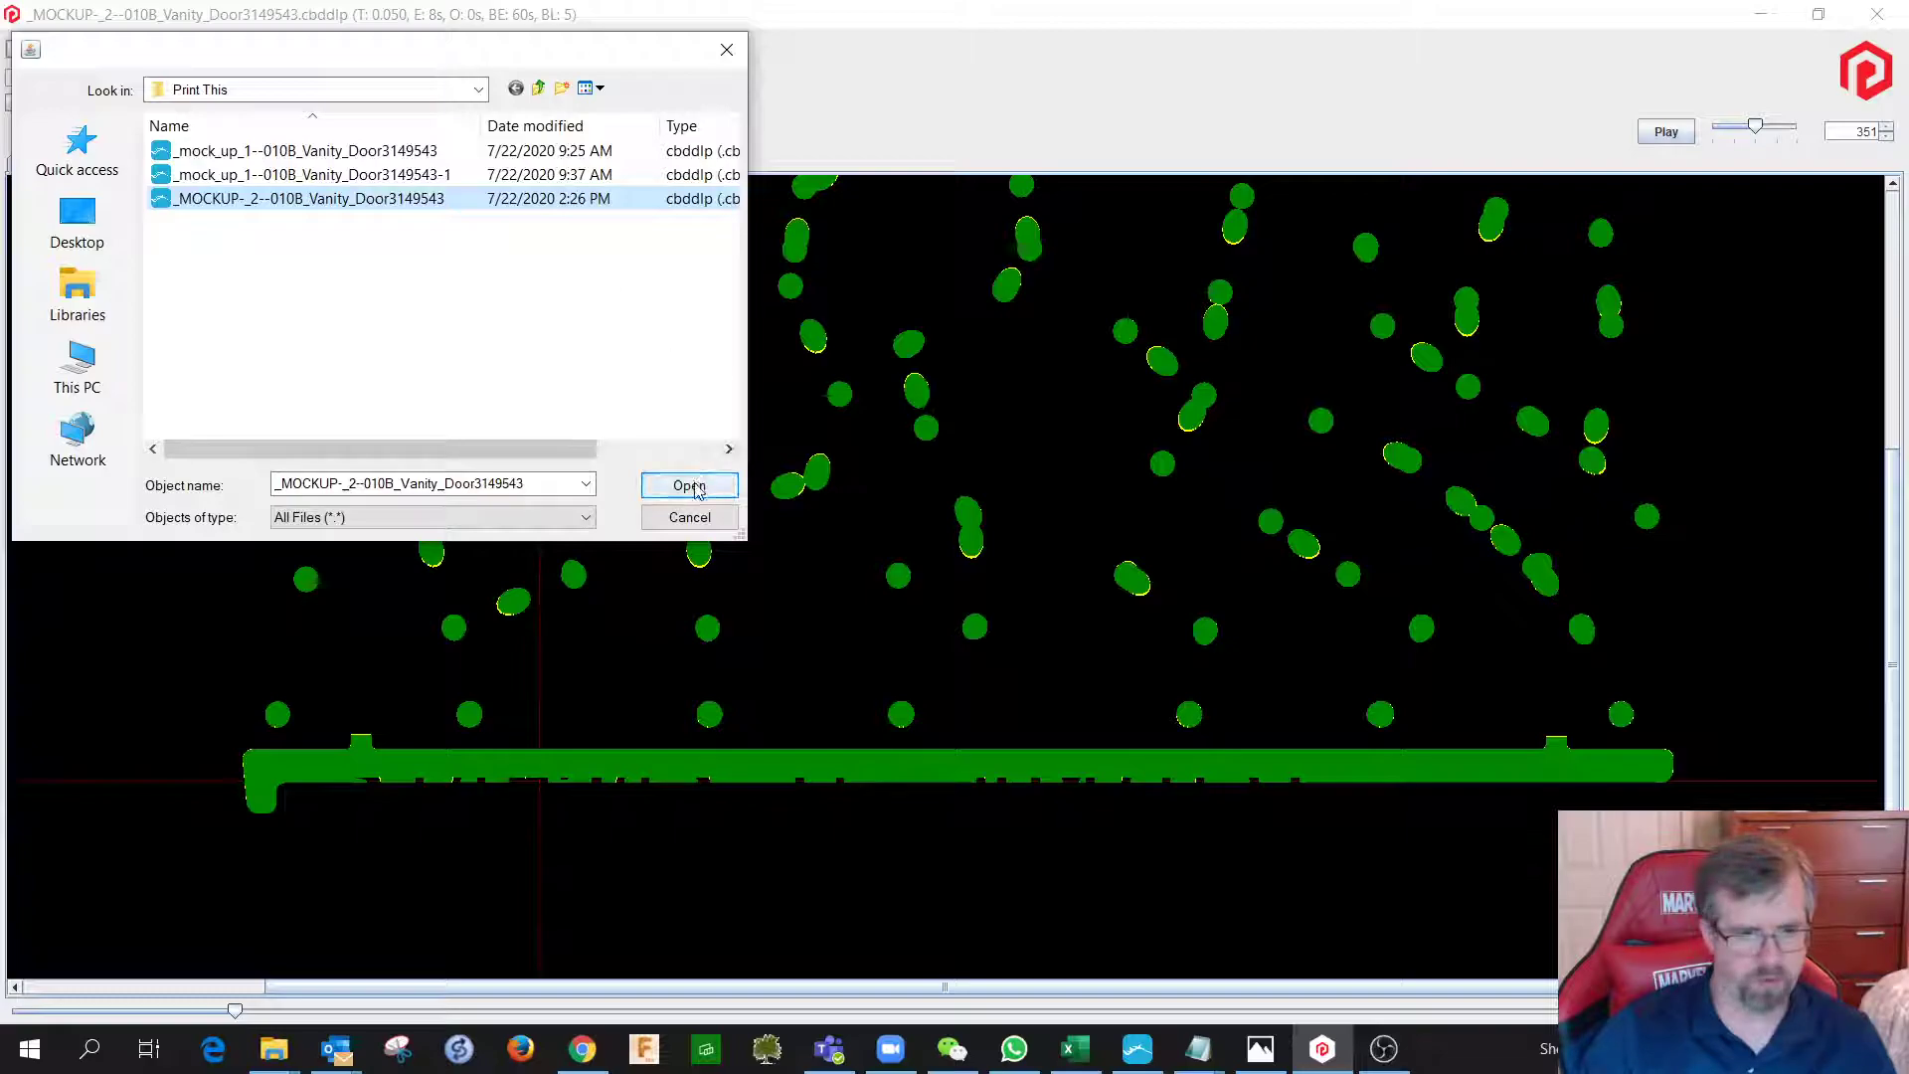
{"action": "left_click", "coordinate": [539, 88]}
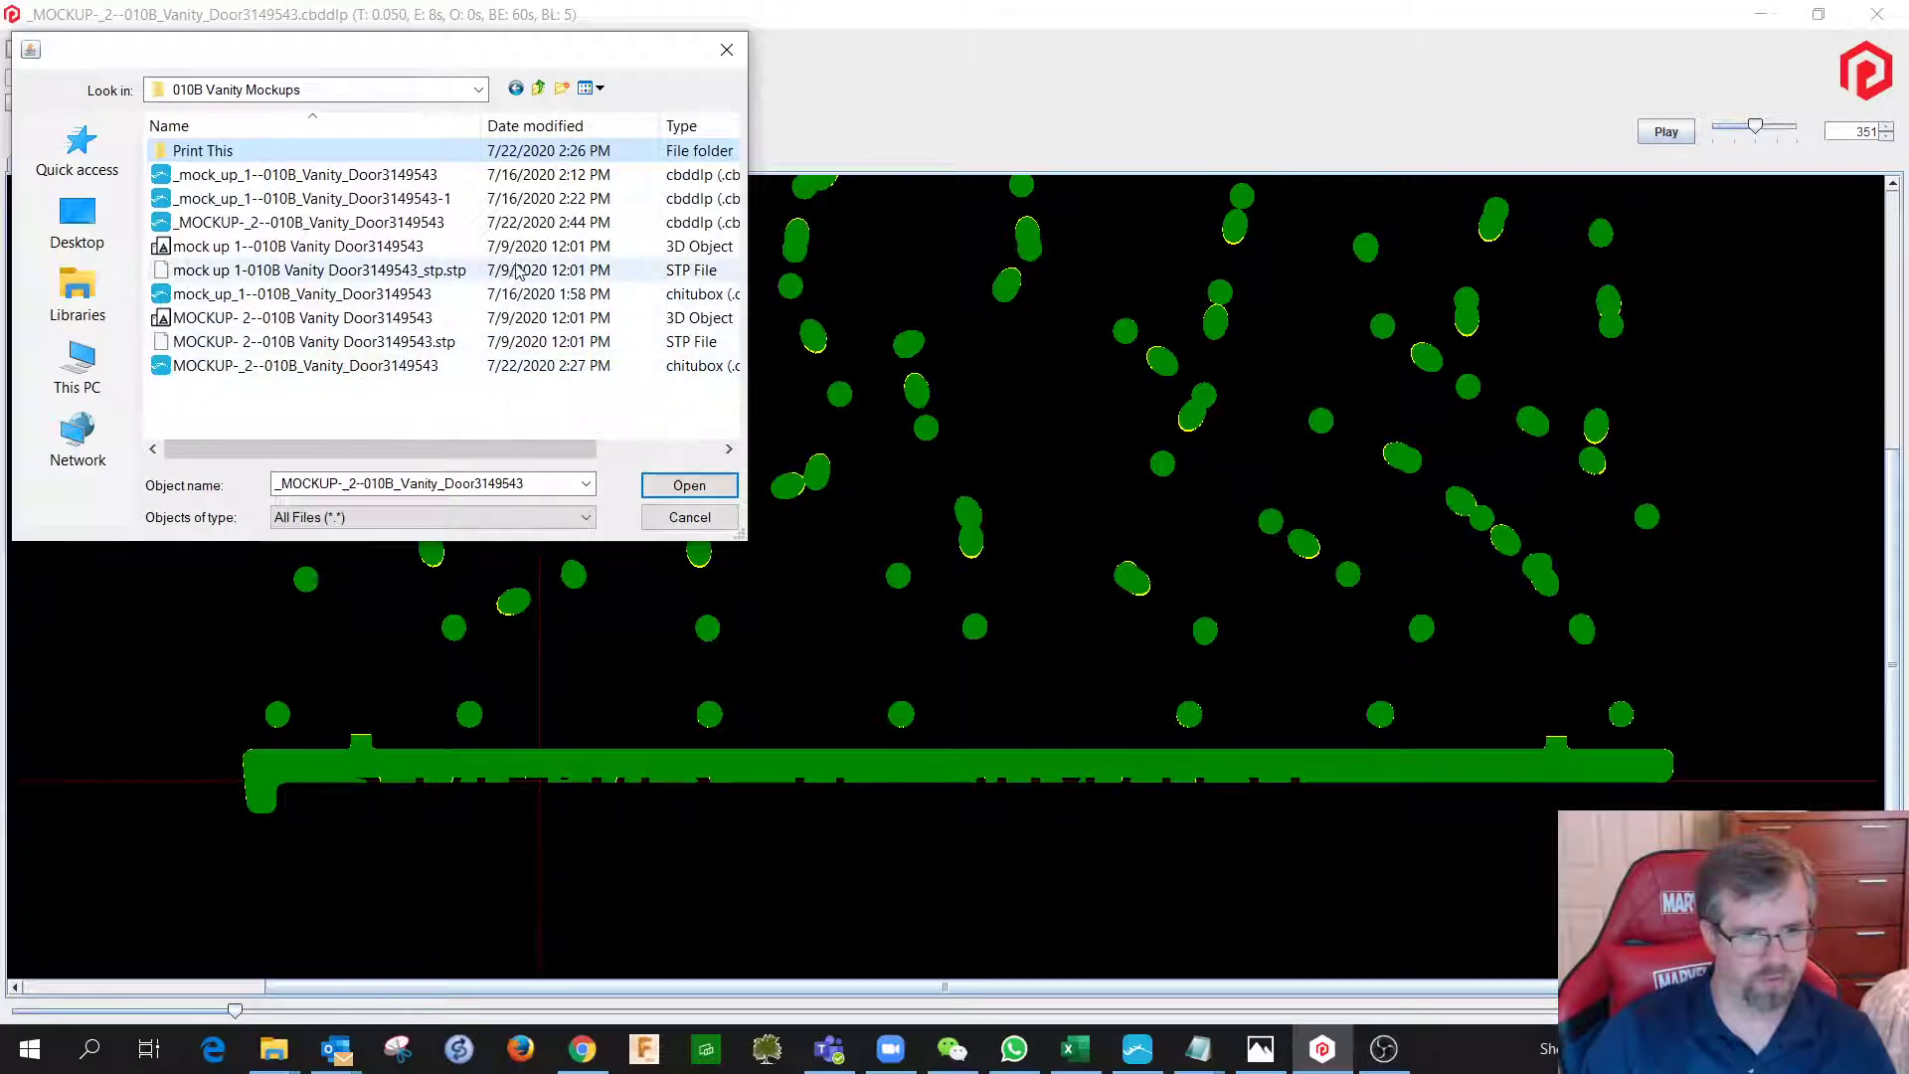
{"action": "left_click", "coordinate": [375, 228]}
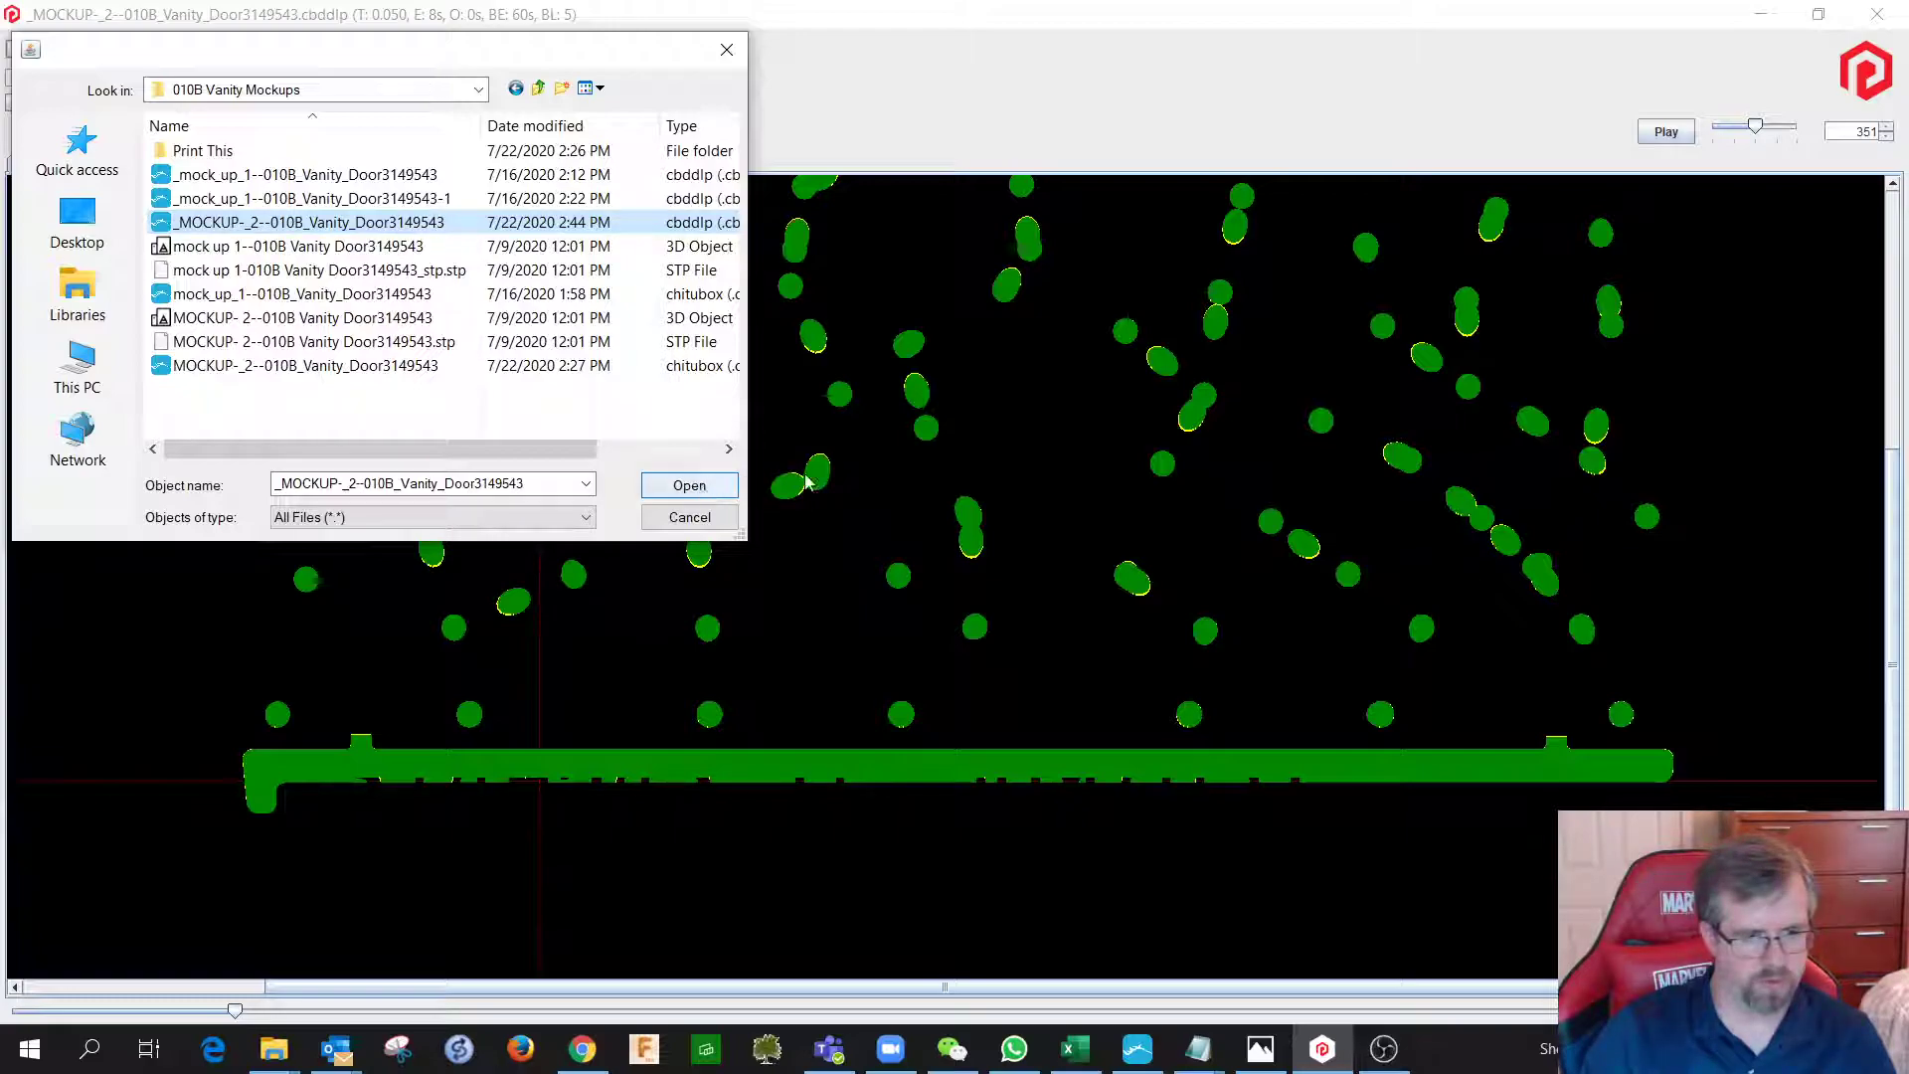
{"action": "left_click", "coordinate": [708, 488]}
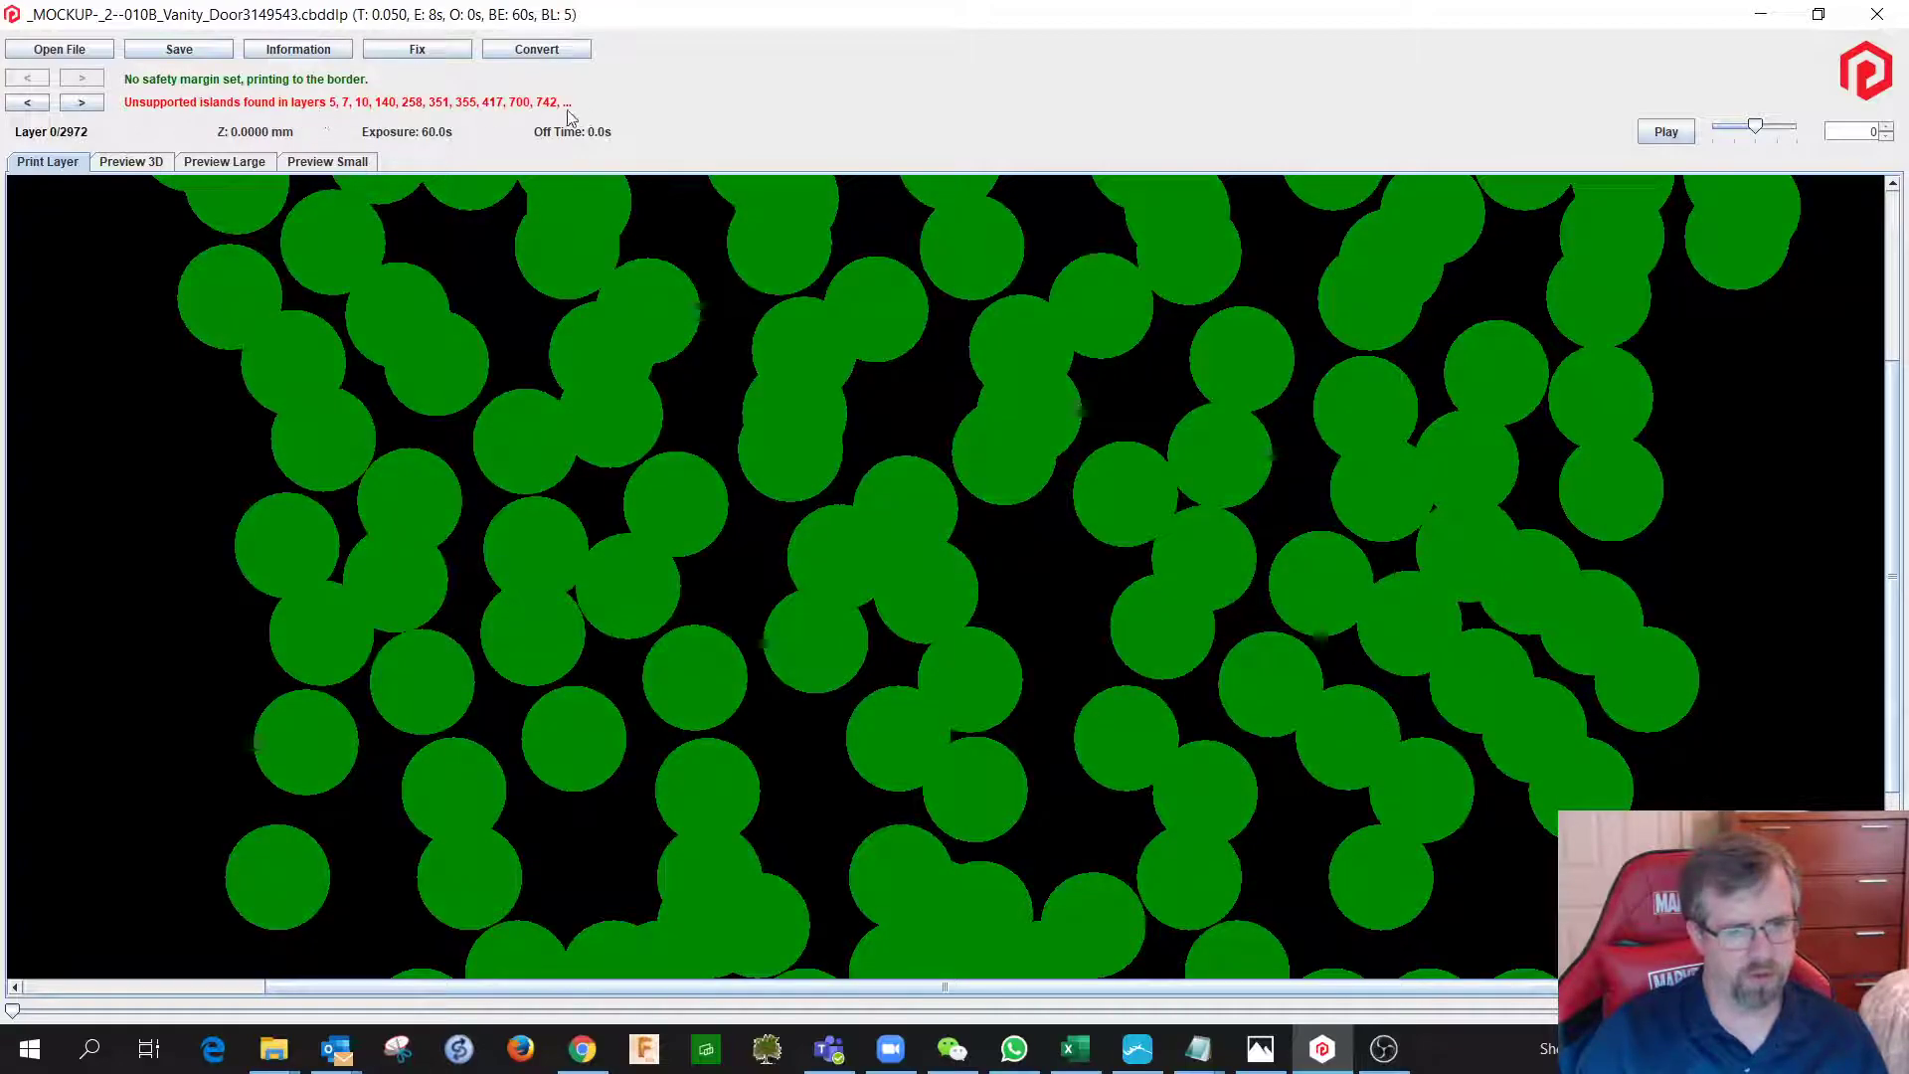
Run the automatic pixel error fix on the layers with islands and review the fixing progress report.
{"action": "left_click", "coordinate": [412, 52]}
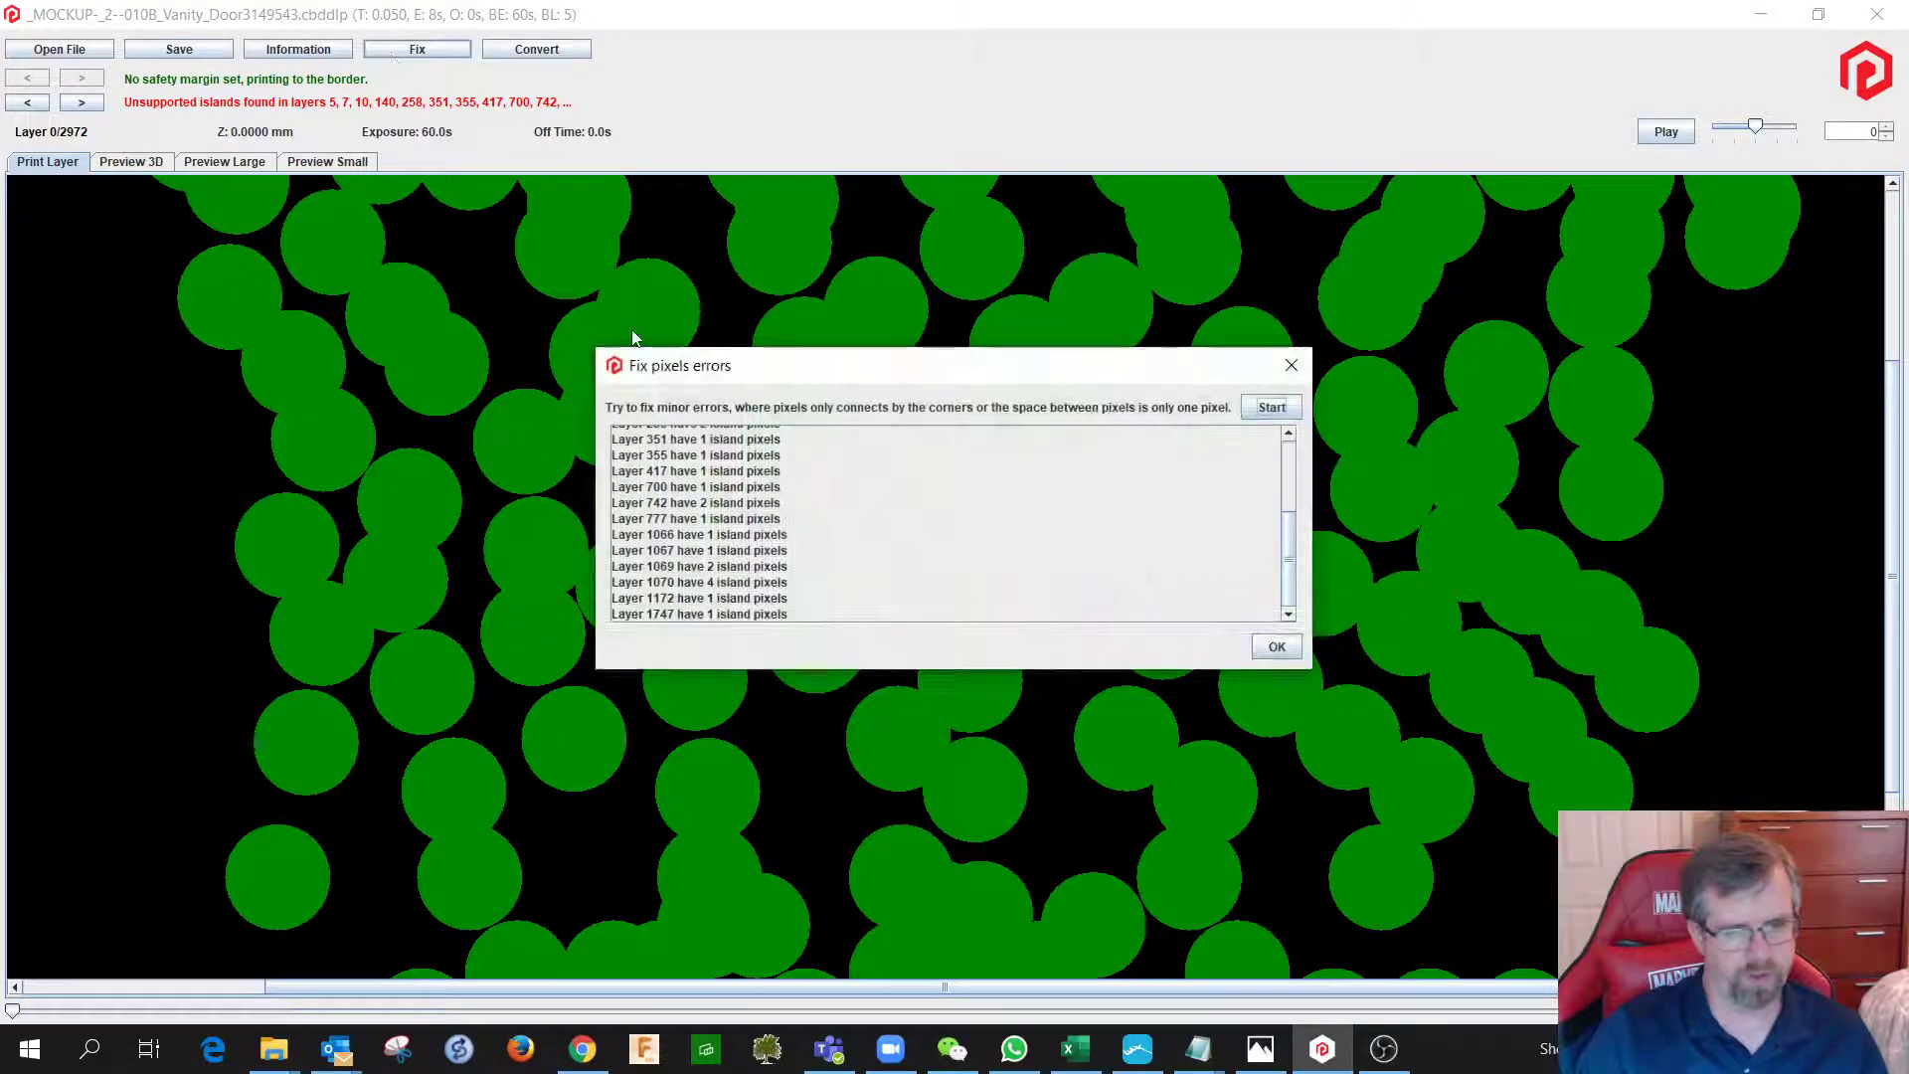
{"action": "scroll", "coordinate": [859, 519], "scroll_direction": "up", "scroll_amount": 3}
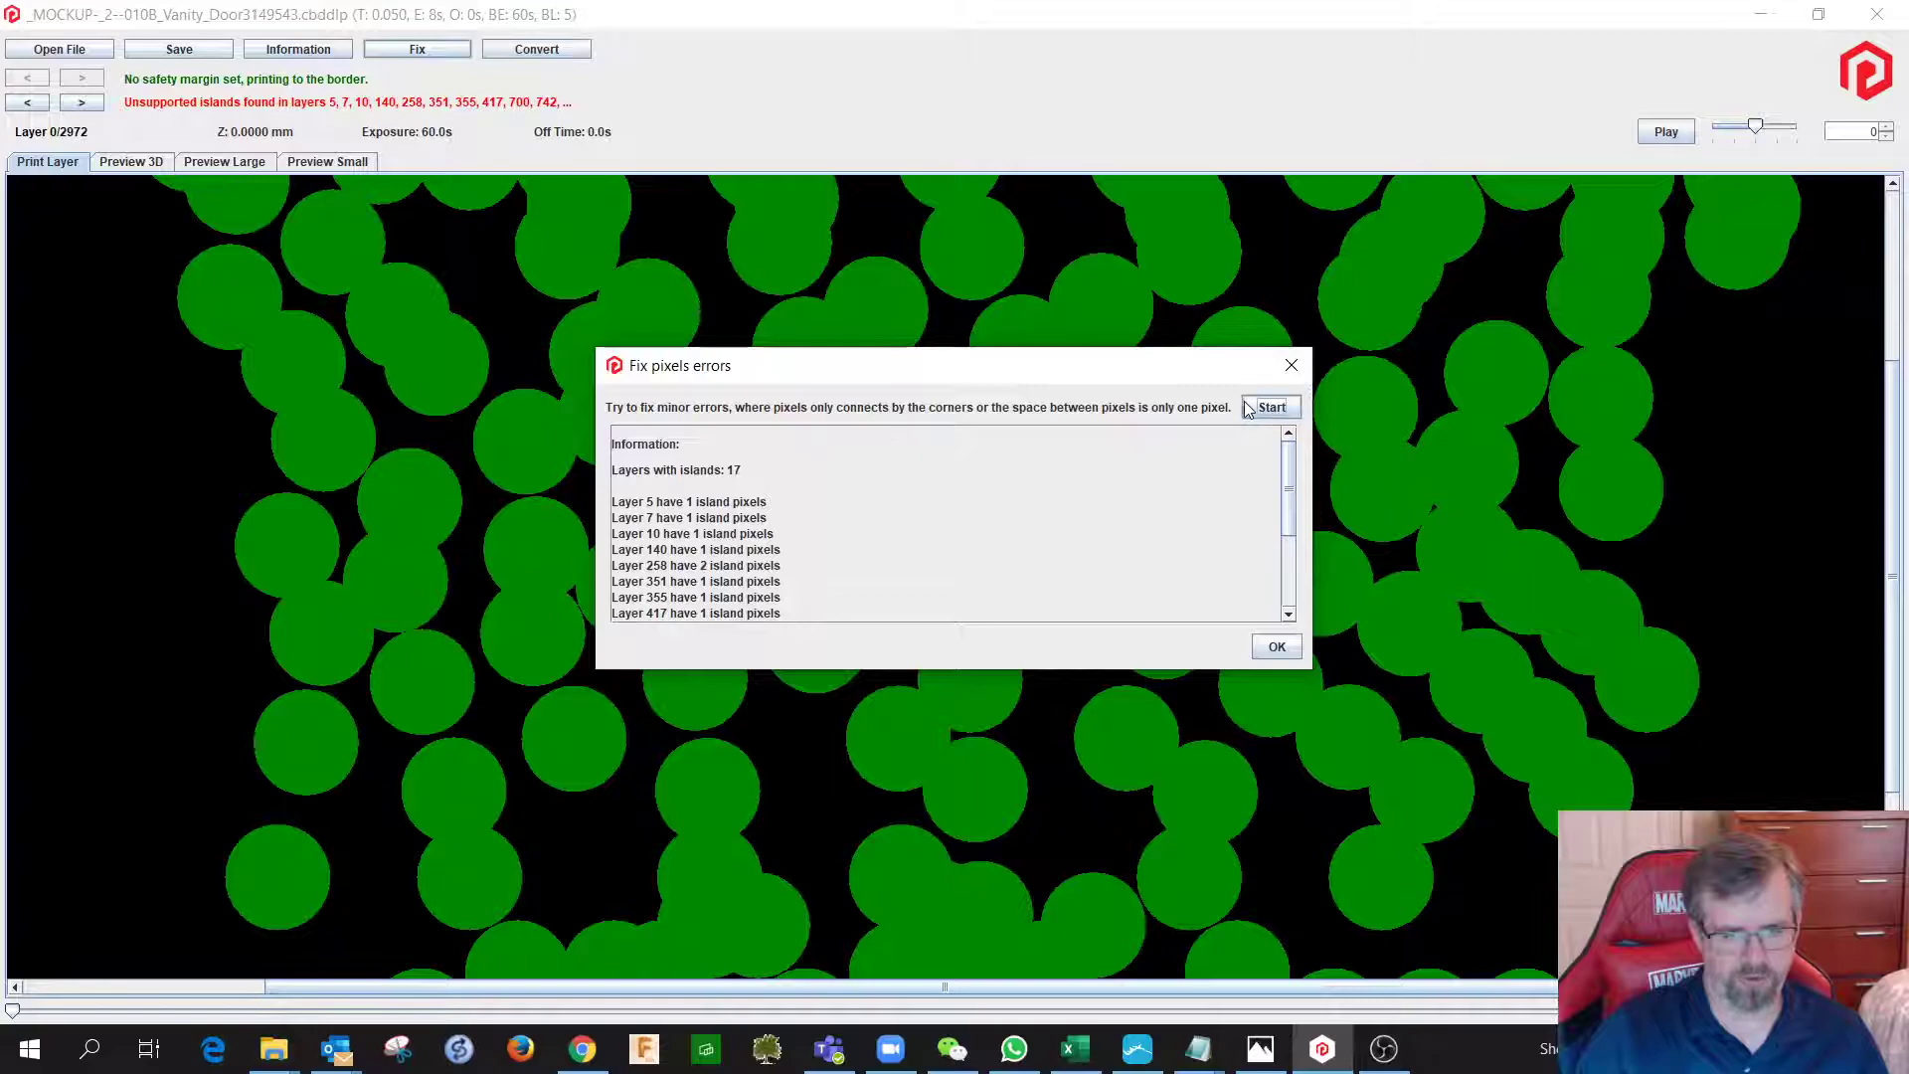
{"action": "left_click", "coordinate": [1273, 409]}
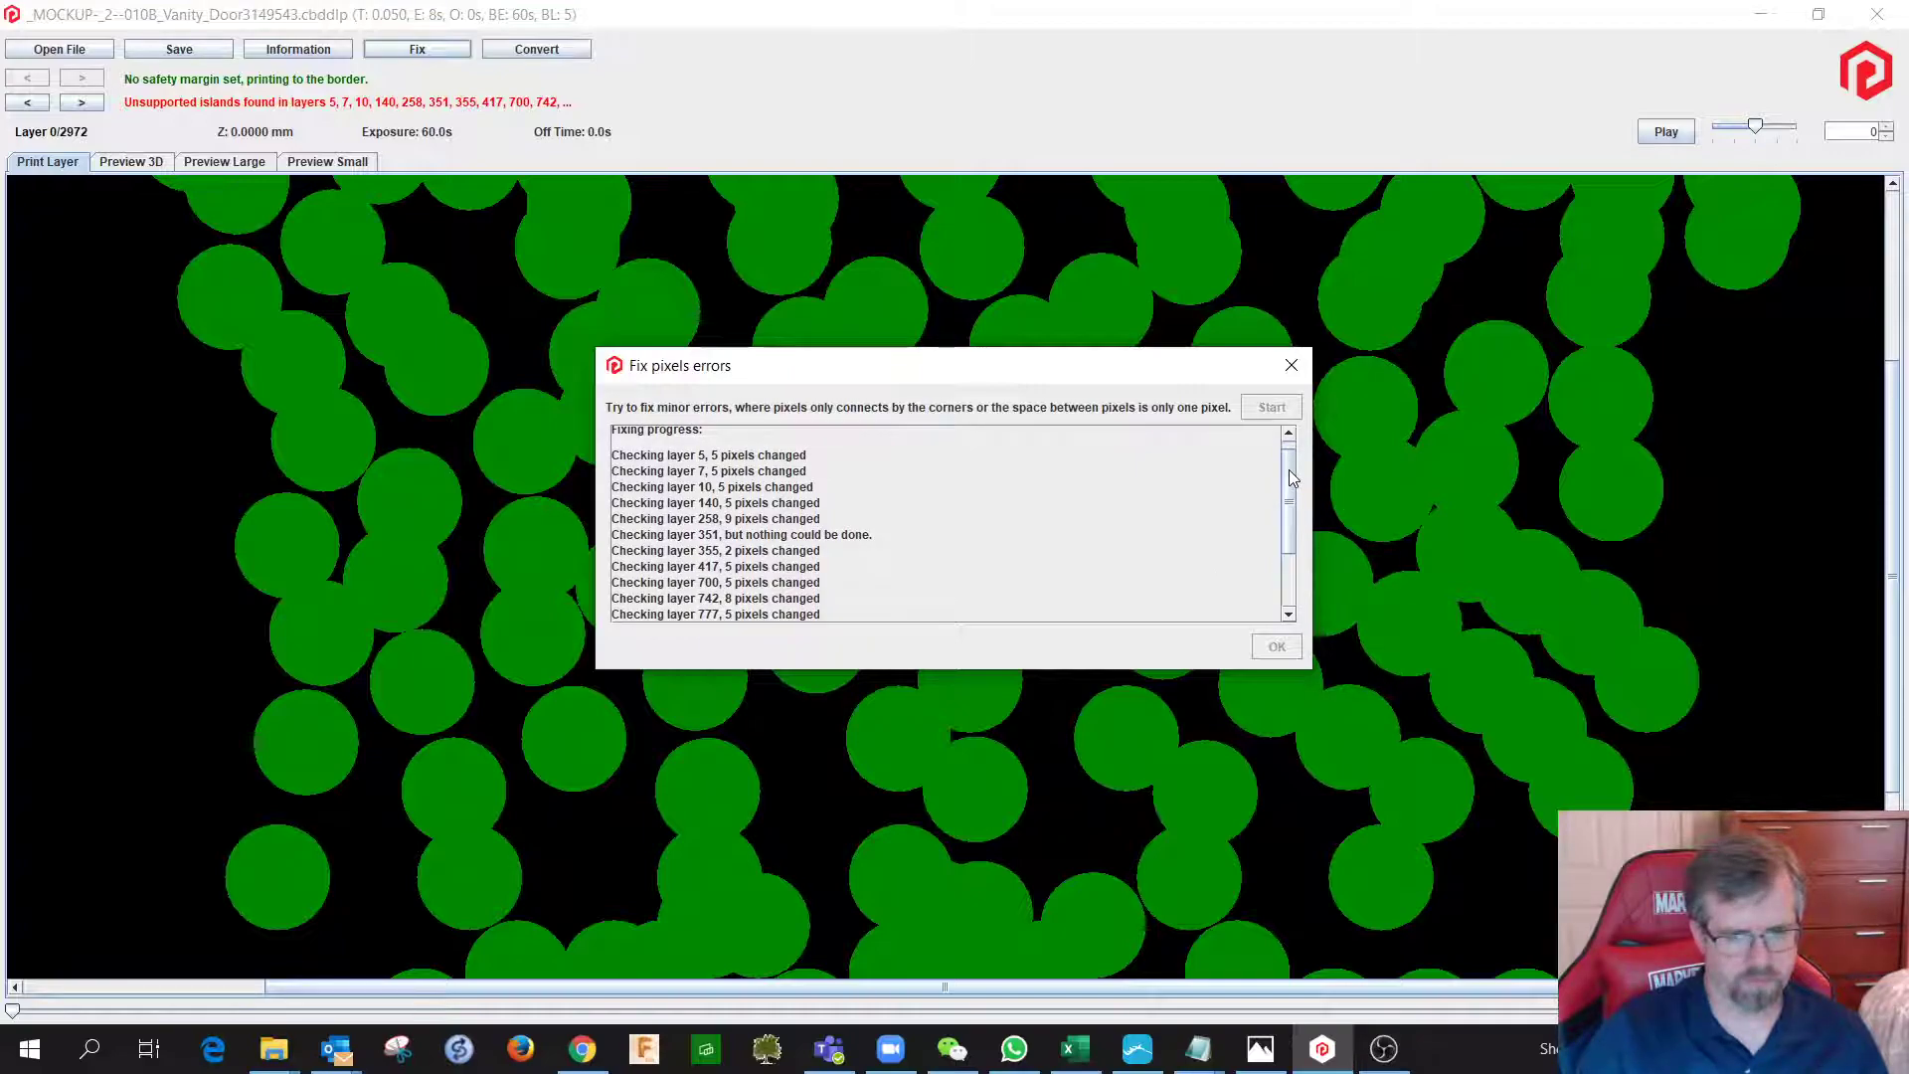
{"action": "mouse_move", "coordinate": [1289, 470]}
{"action": "left_mouse_down"}
{"action": "mouse_move", "coordinate": [1285, 543]}
{"action": "mouse_move", "coordinate": [1291, 449]}
{"action": "left_mouse_up"}
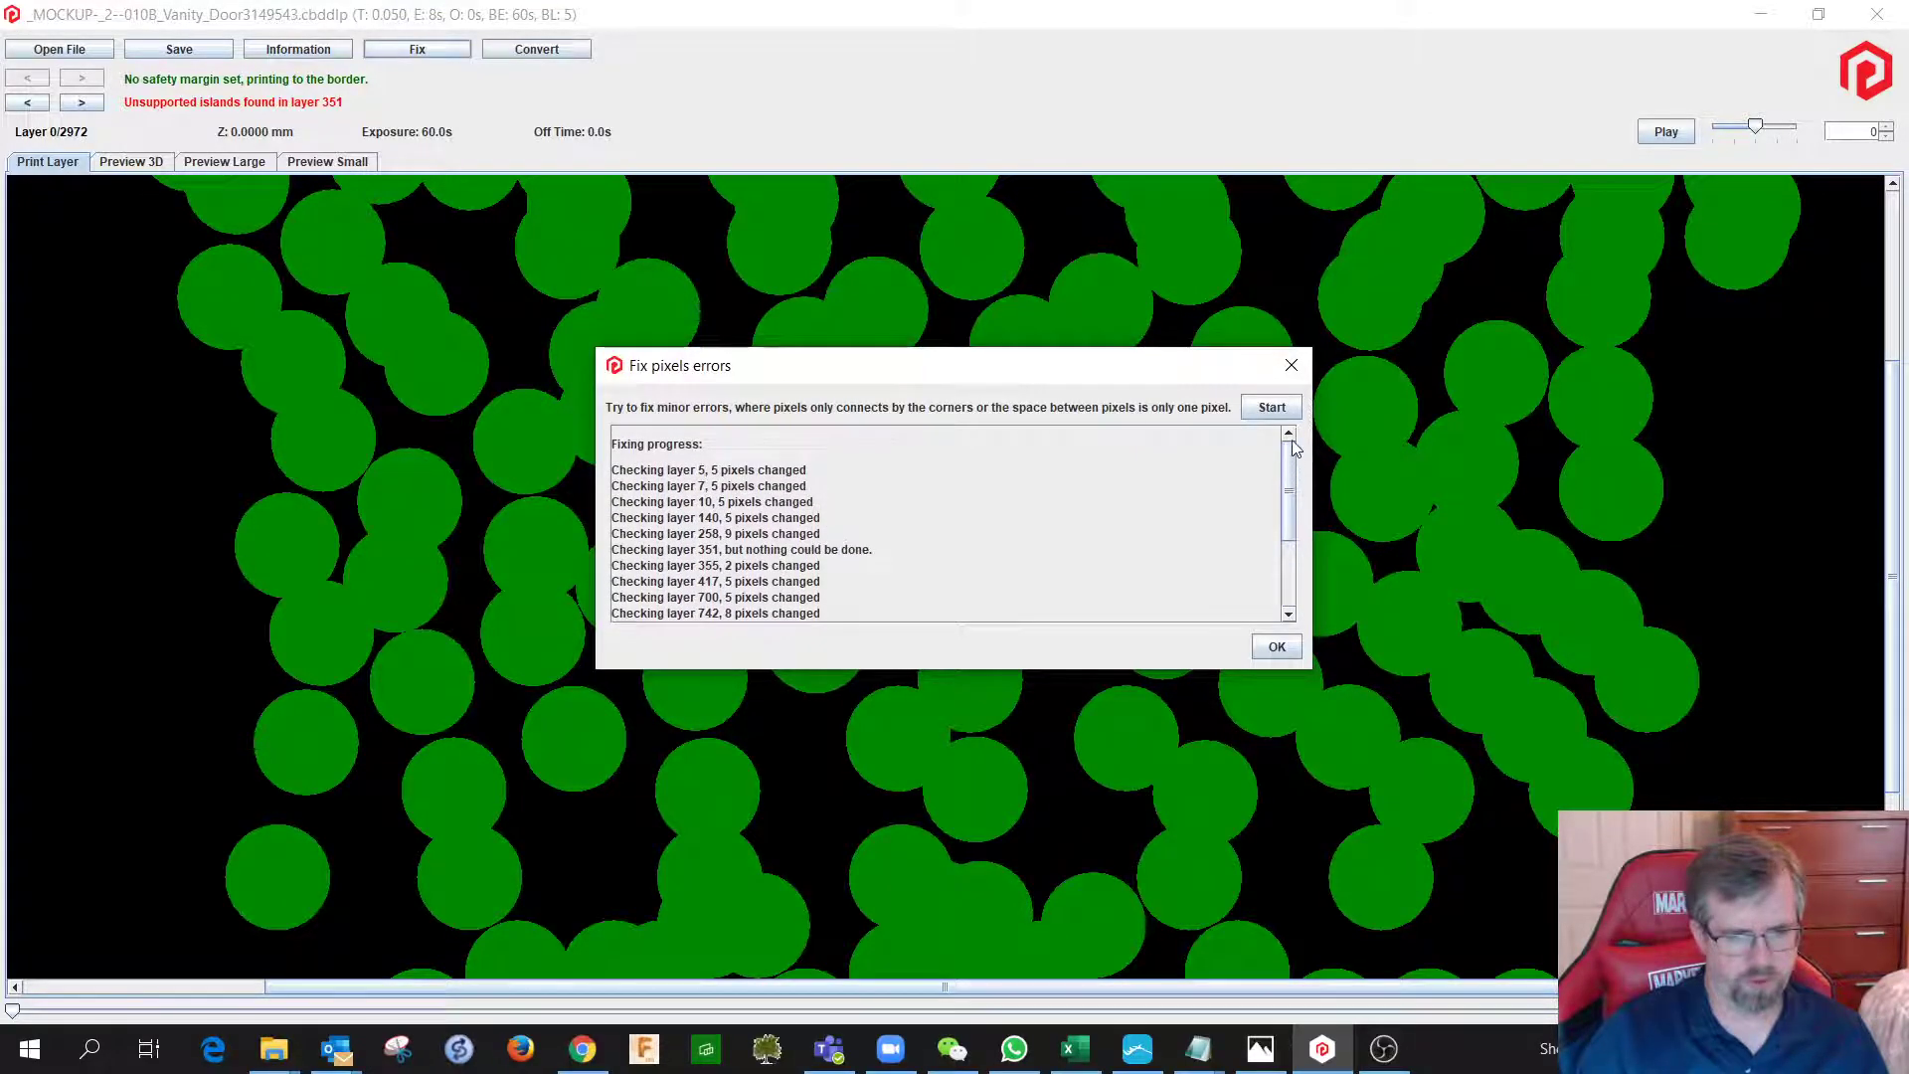
{"action": "left_click", "coordinate": [1277, 648]}
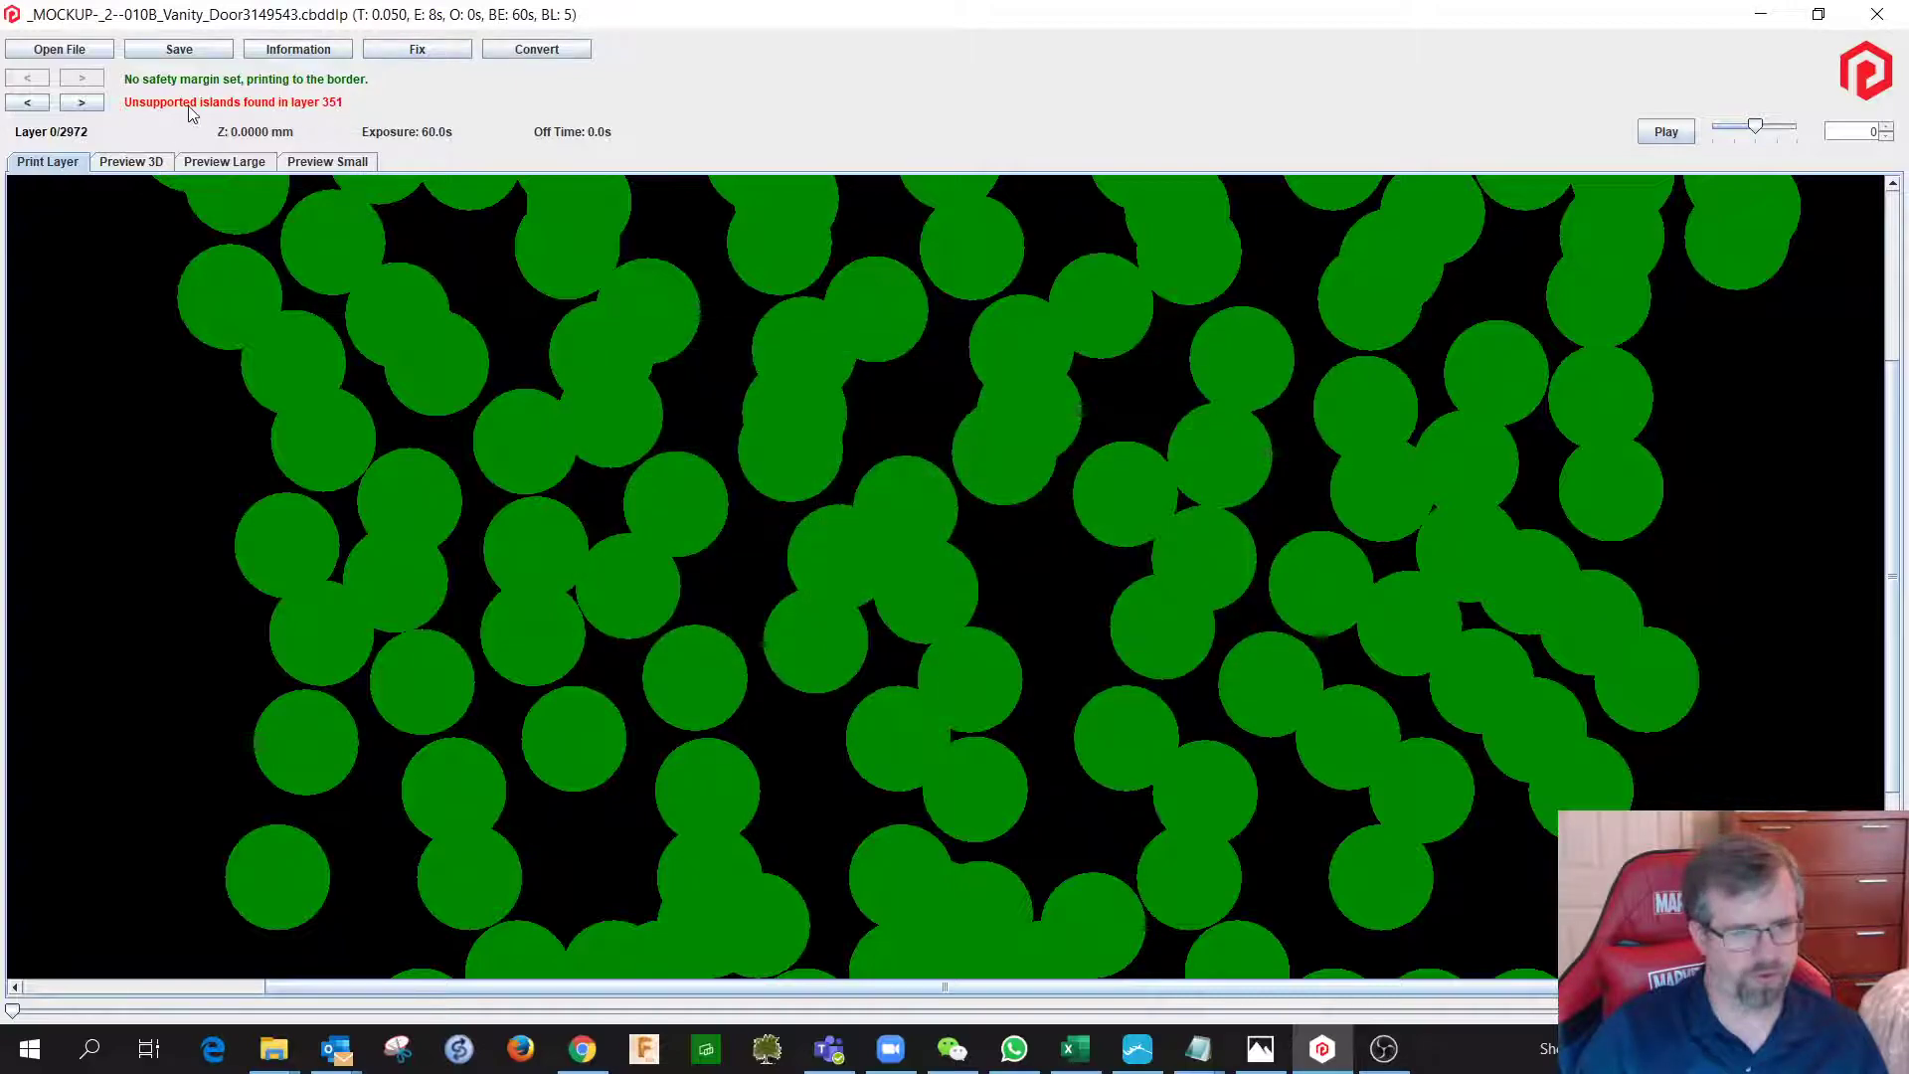
Go to the remaining island in layer 351 and examine it in the 3D preview and the print layer view.
{"action": "left_click", "coordinate": [82, 103]}
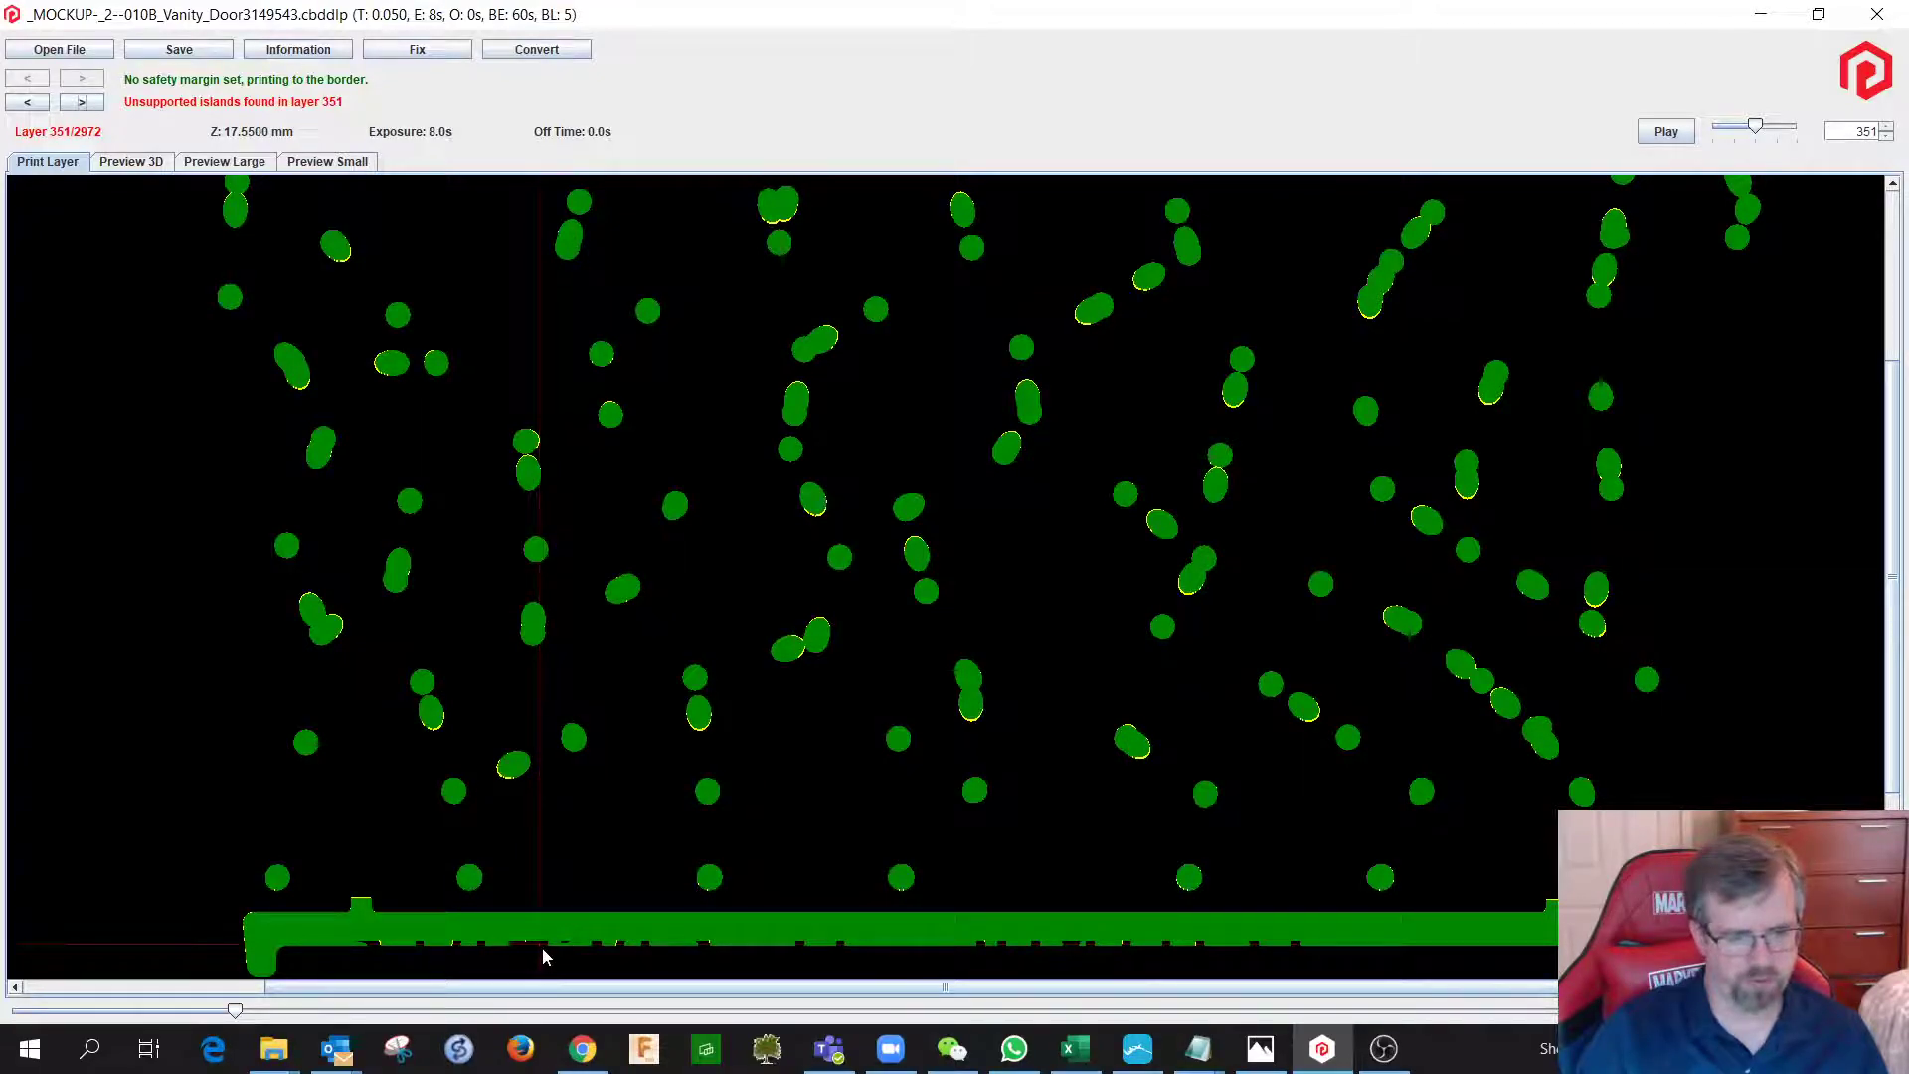
{"action": "left_click", "coordinate": [136, 162]}
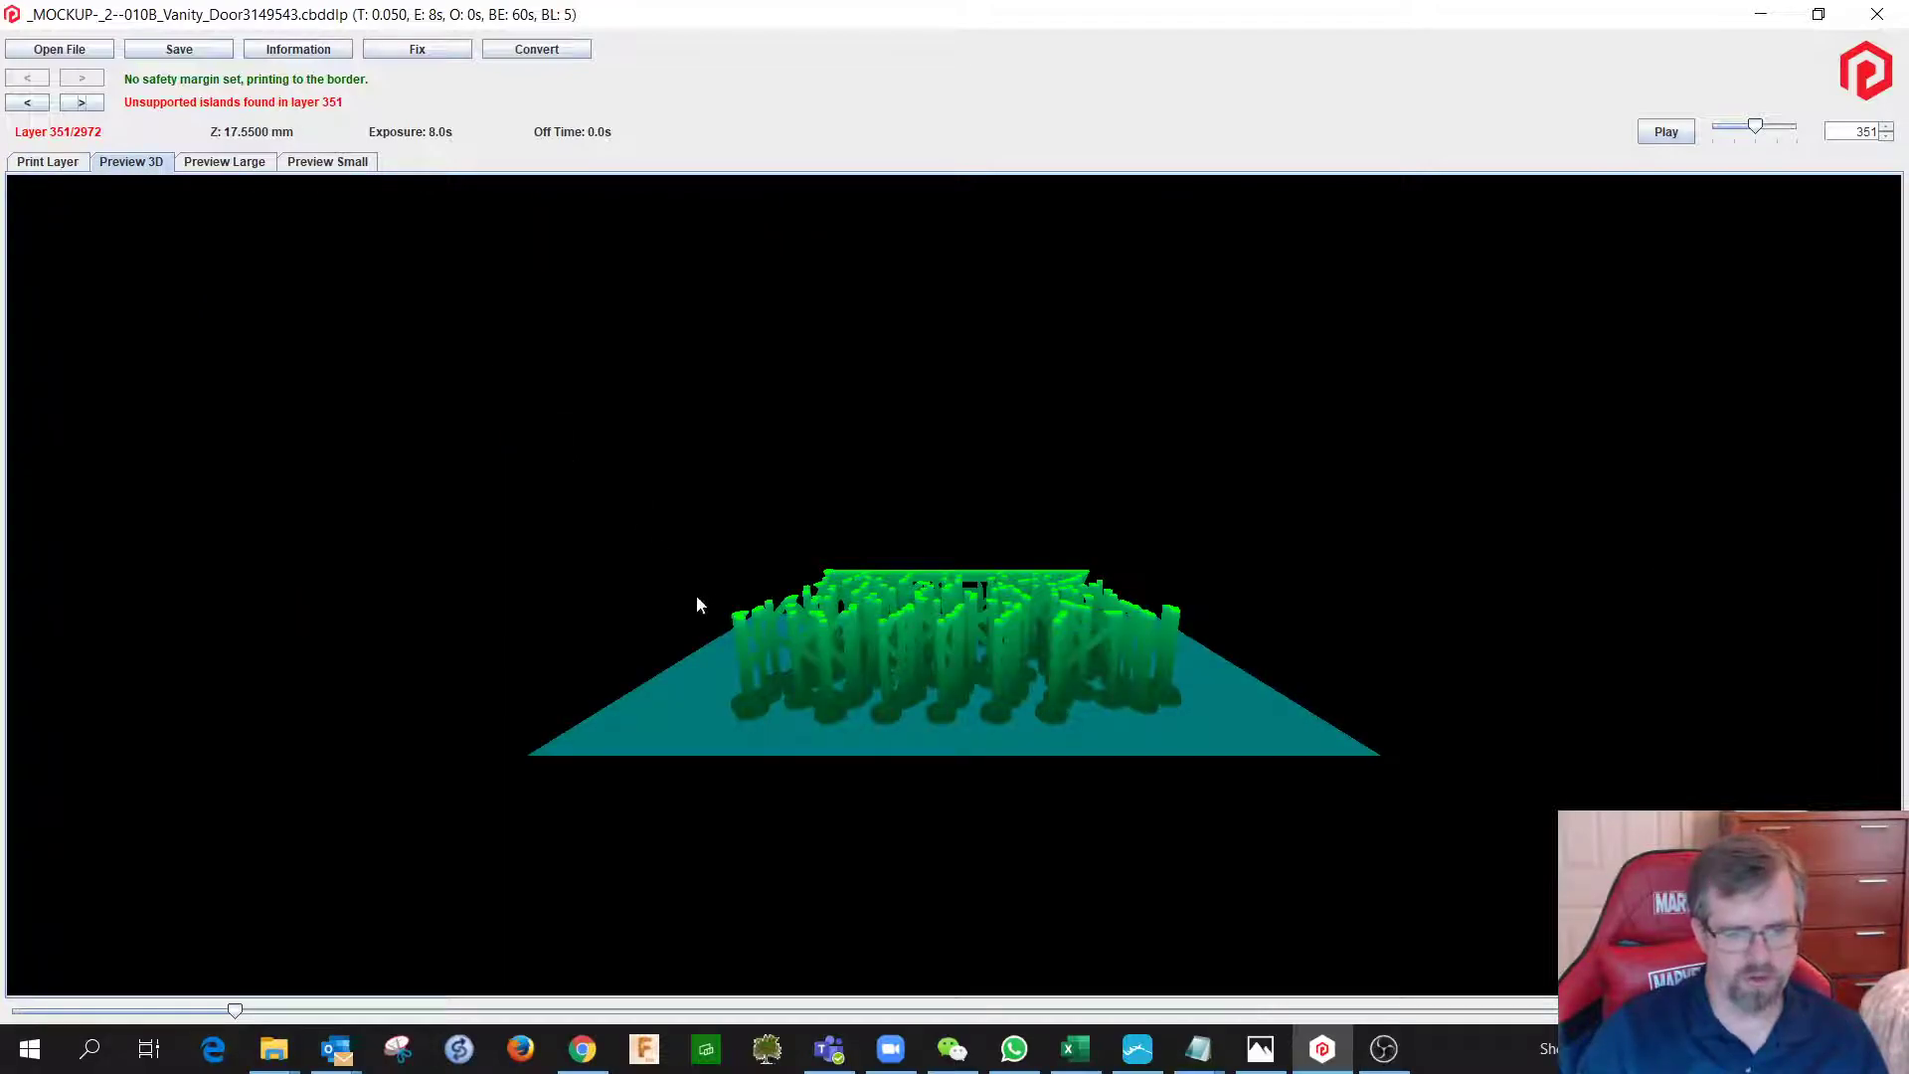
{"action": "scroll", "coordinate": [829, 596], "scroll_direction": "down", "scroll_amount": 2}
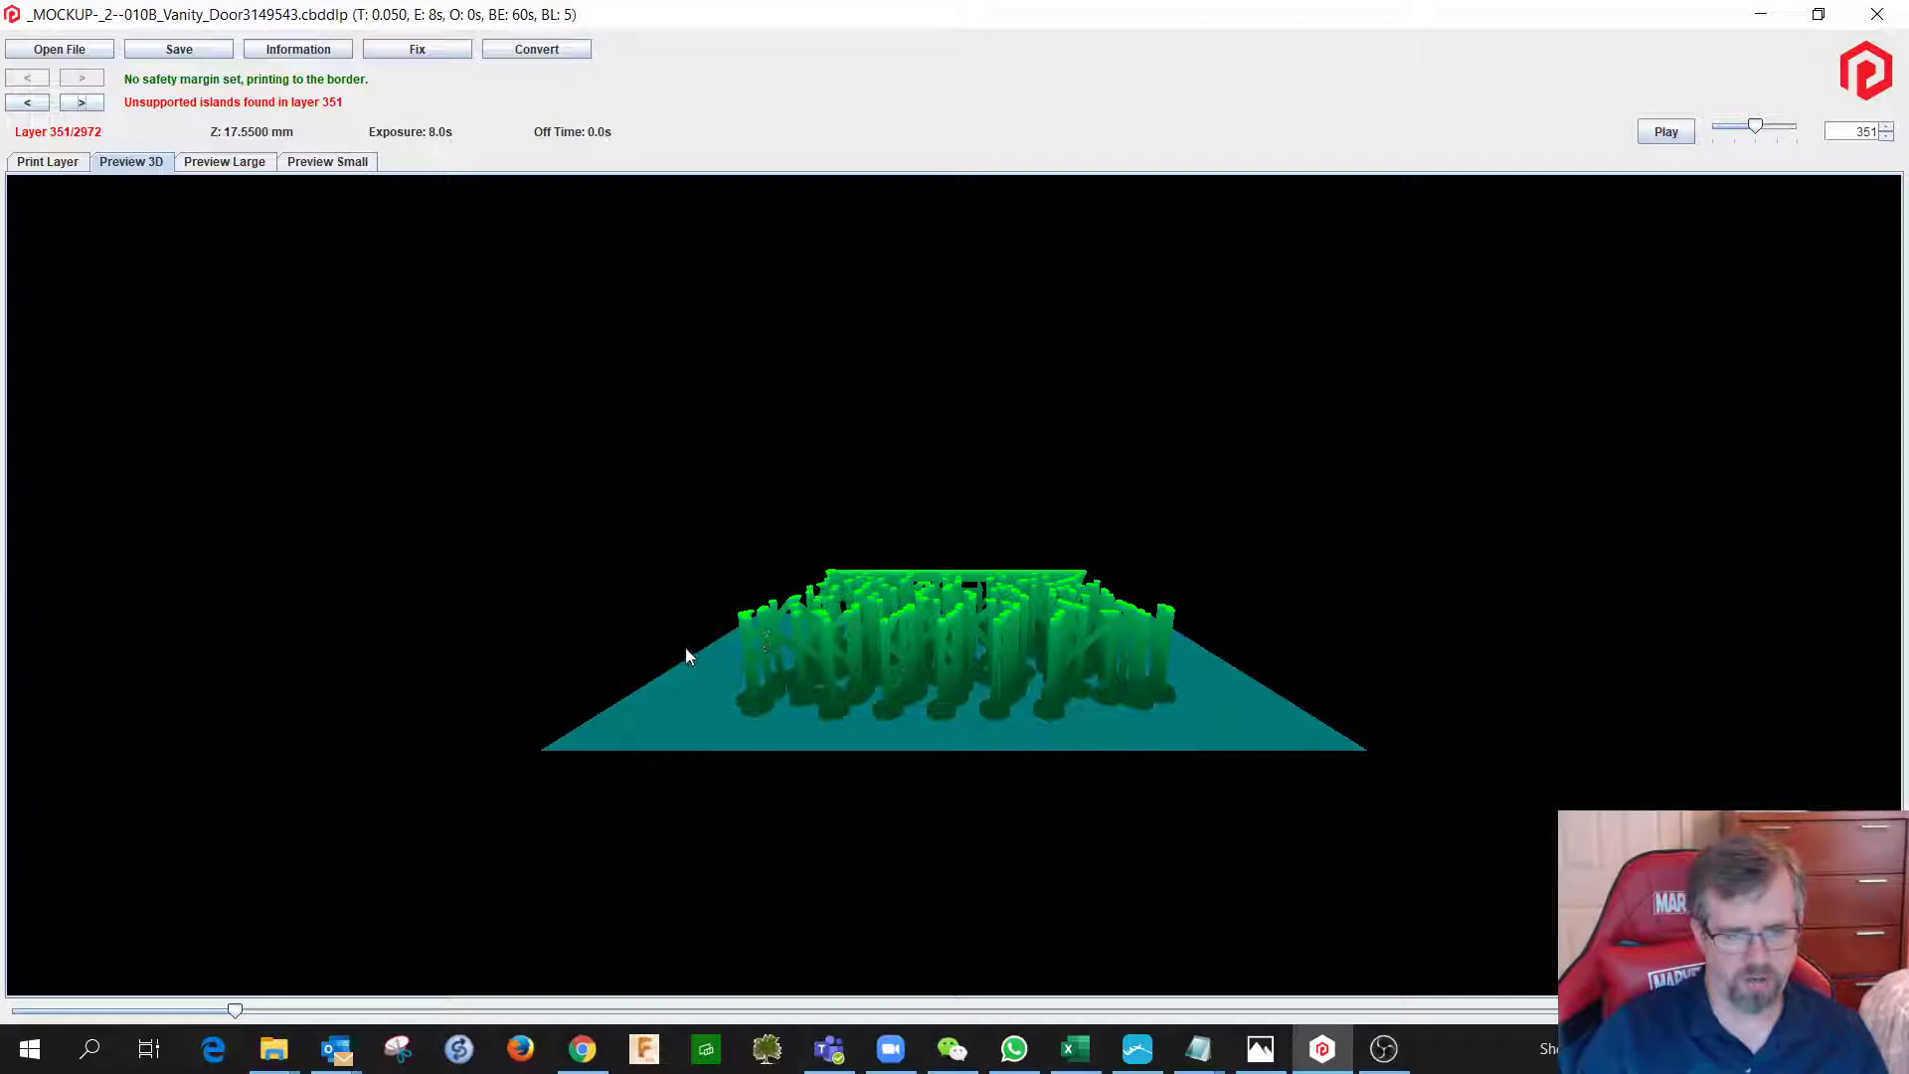
{"action": "mouse_move", "coordinate": [636, 592]}
{"action": "left_mouse_down"}
{"action": "mouse_move", "coordinate": [554, 627]}
{"action": "mouse_move", "coordinate": [641, 628]}
{"action": "left_mouse_up"}
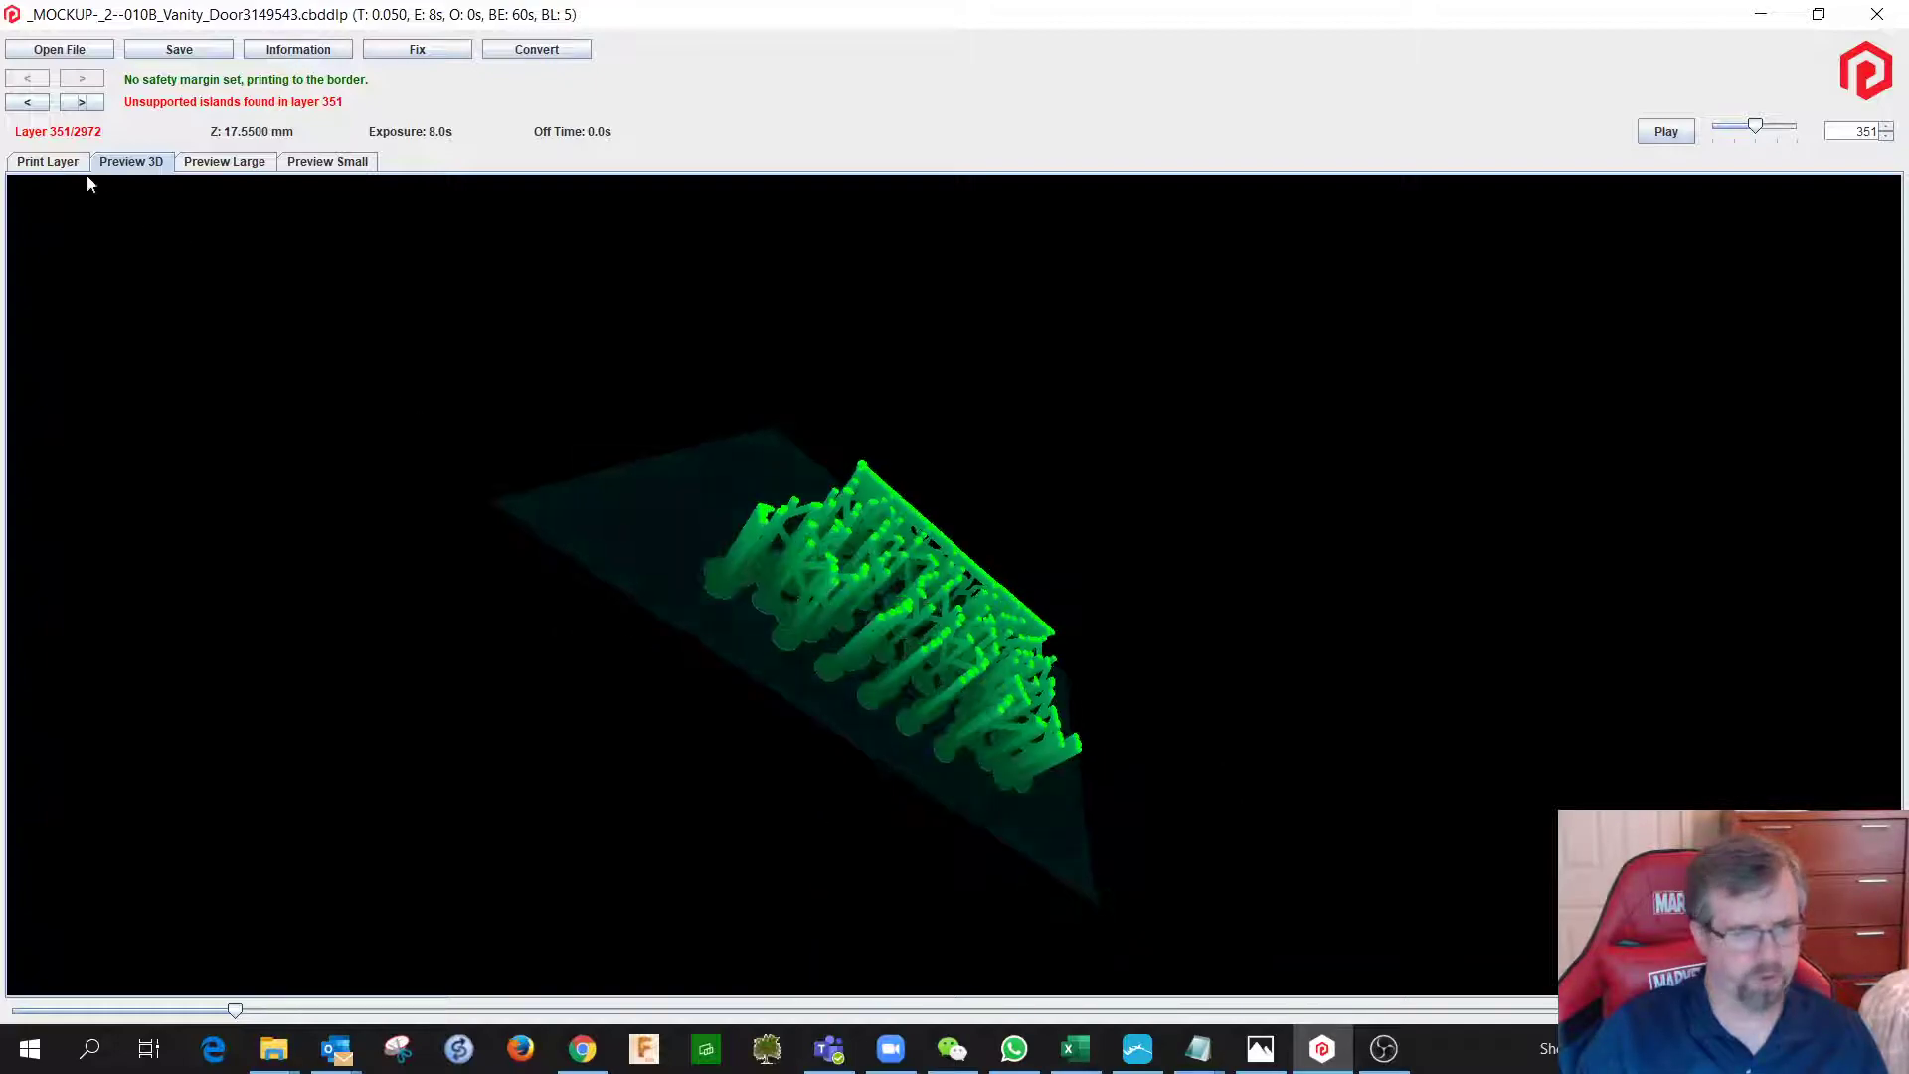
{"action": "left_click", "coordinate": [45, 162]}
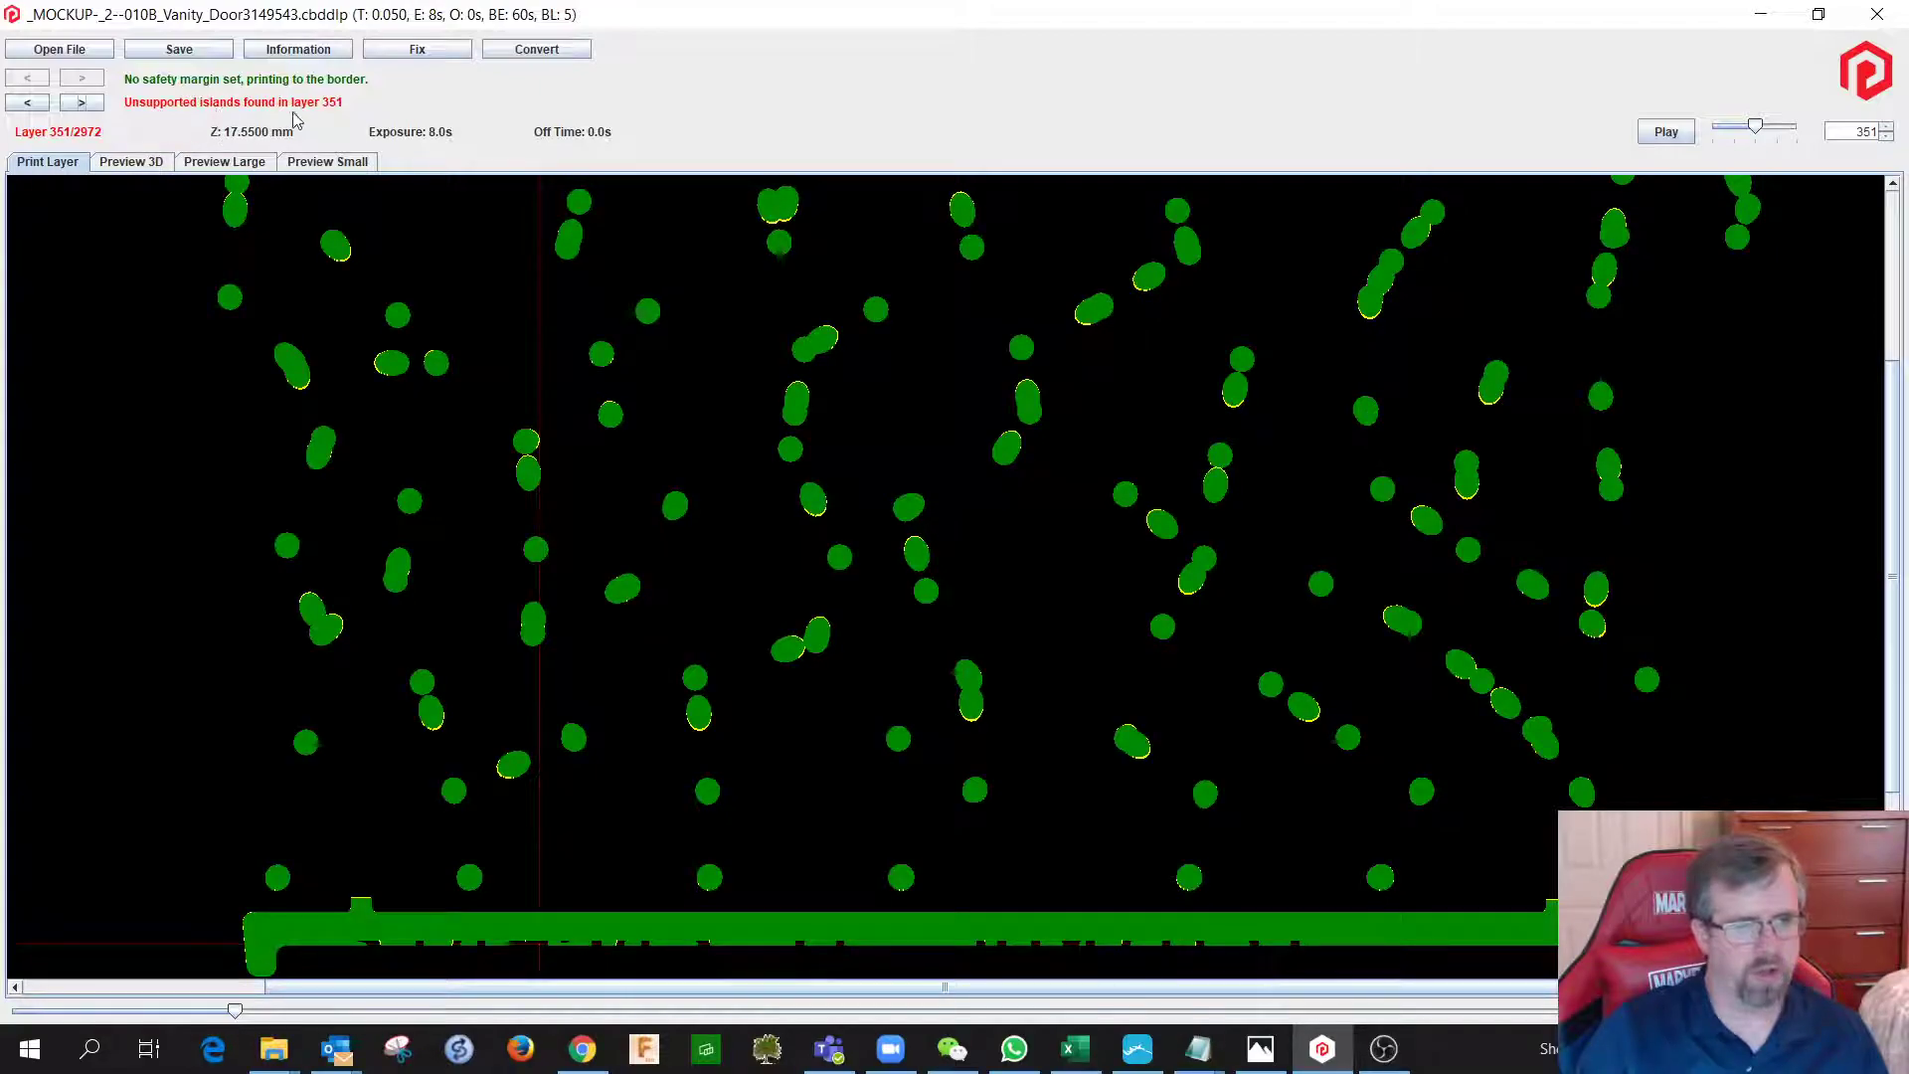
Save the repaired file as _MOCKUP-_2--010B_Vanity_Door3149543-1.cbddlp, keeping the exposure at 8.0.
{"action": "left_click", "coordinate": [179, 50]}
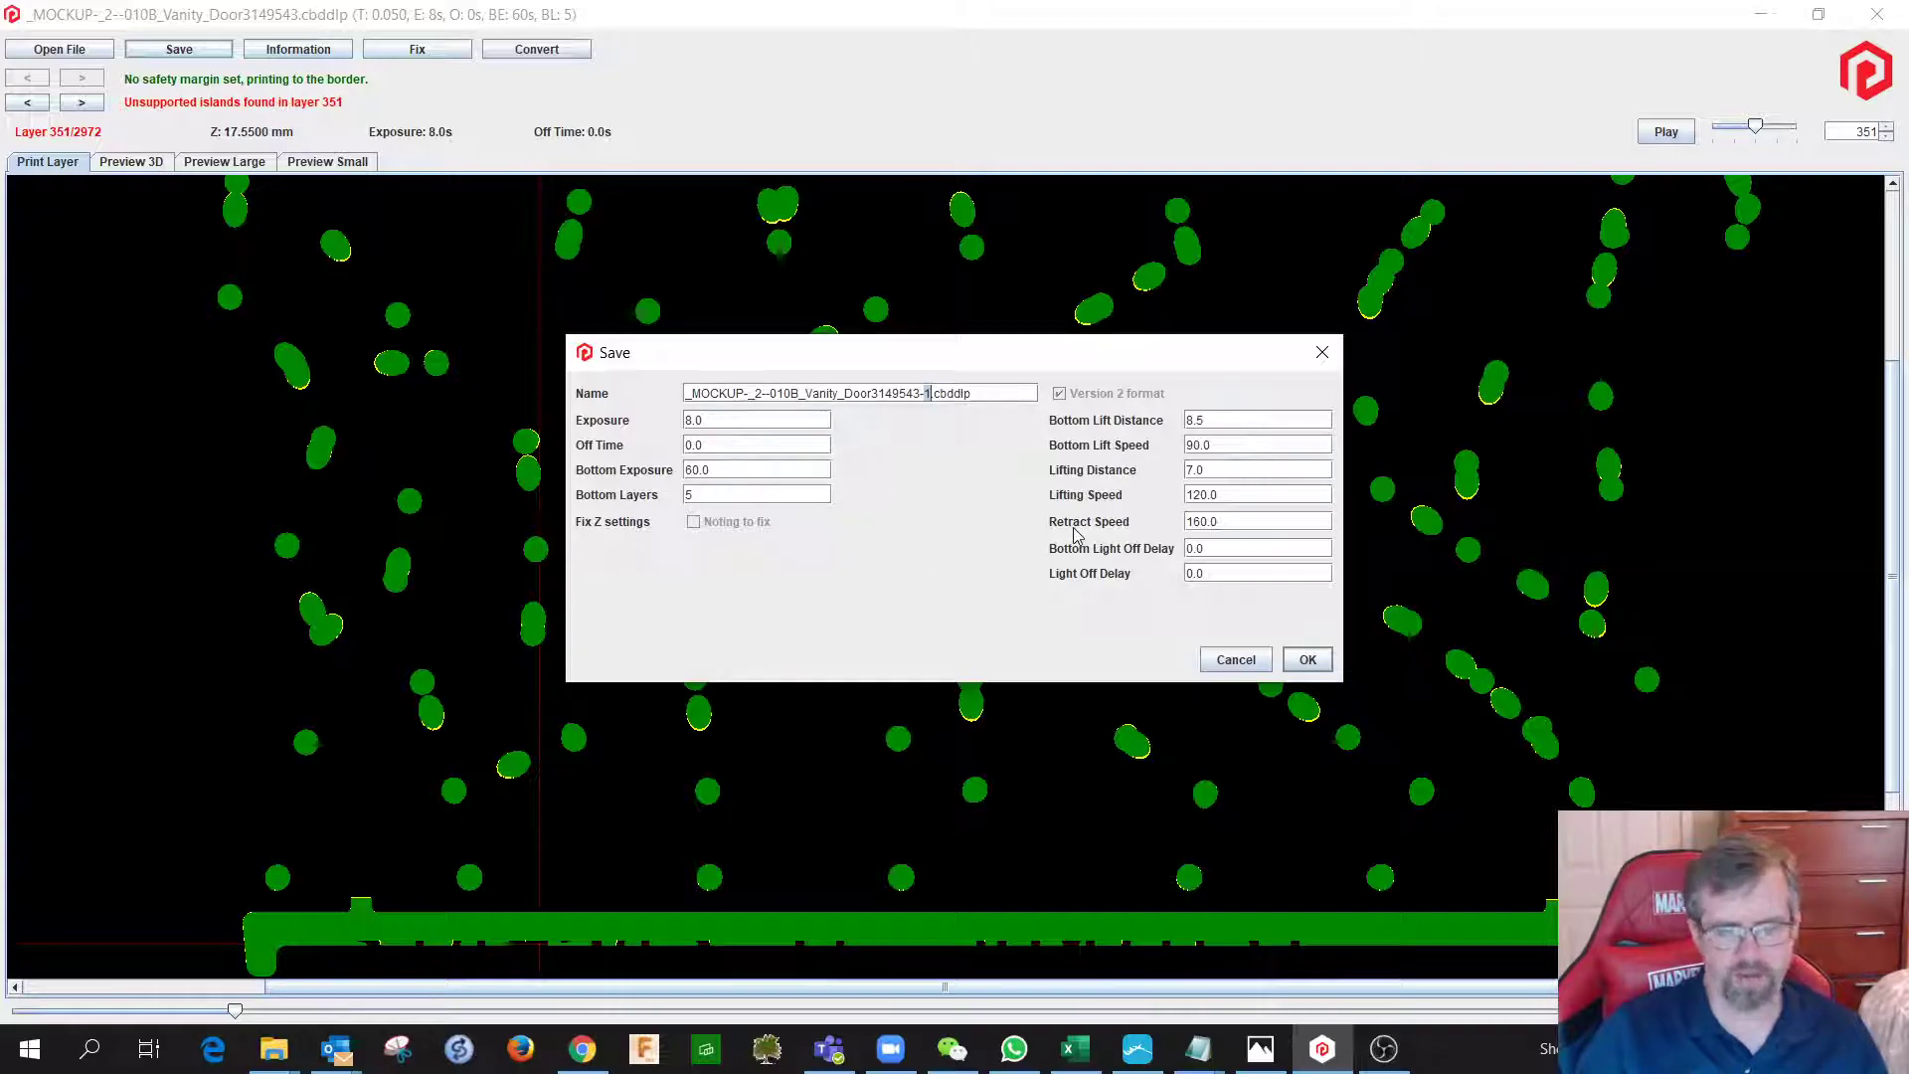
{"action": "left_click", "coordinate": [720, 420]}
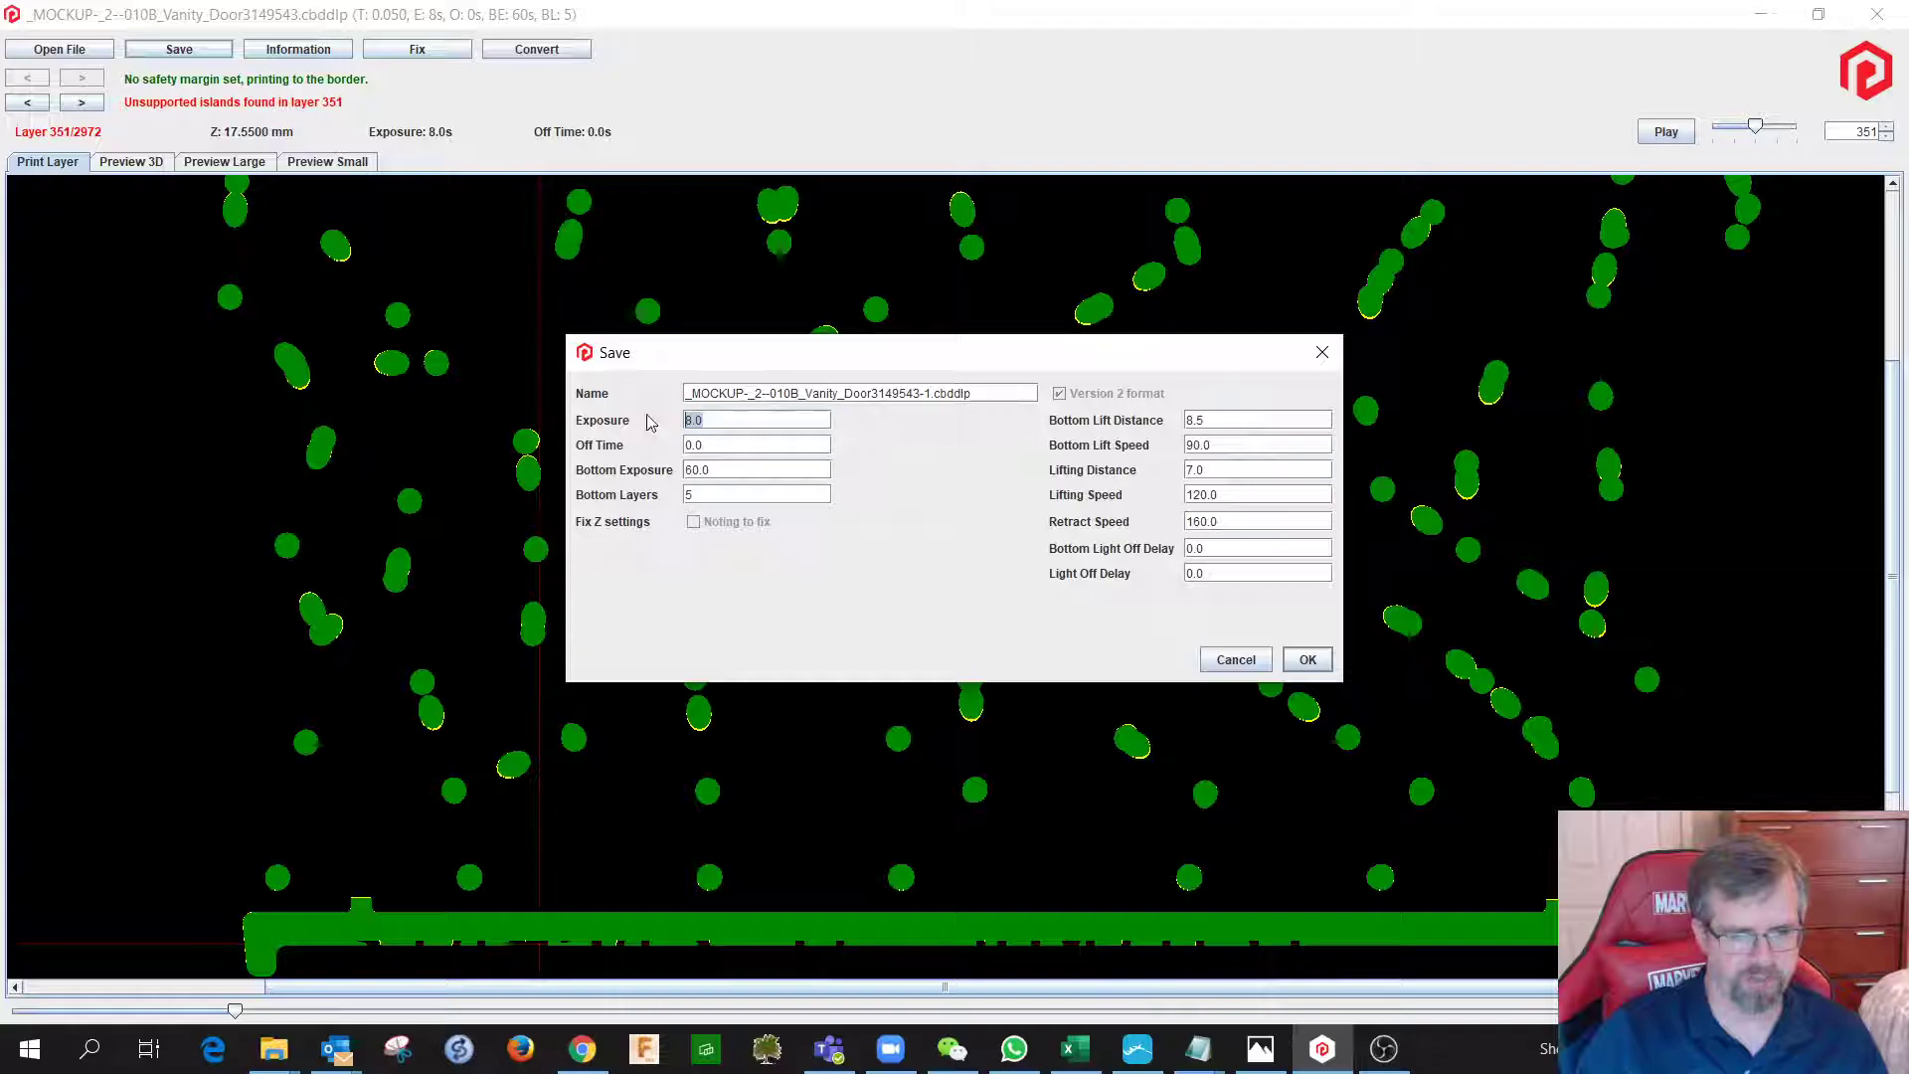
{"action": "left_click", "coordinate": [722, 418]}
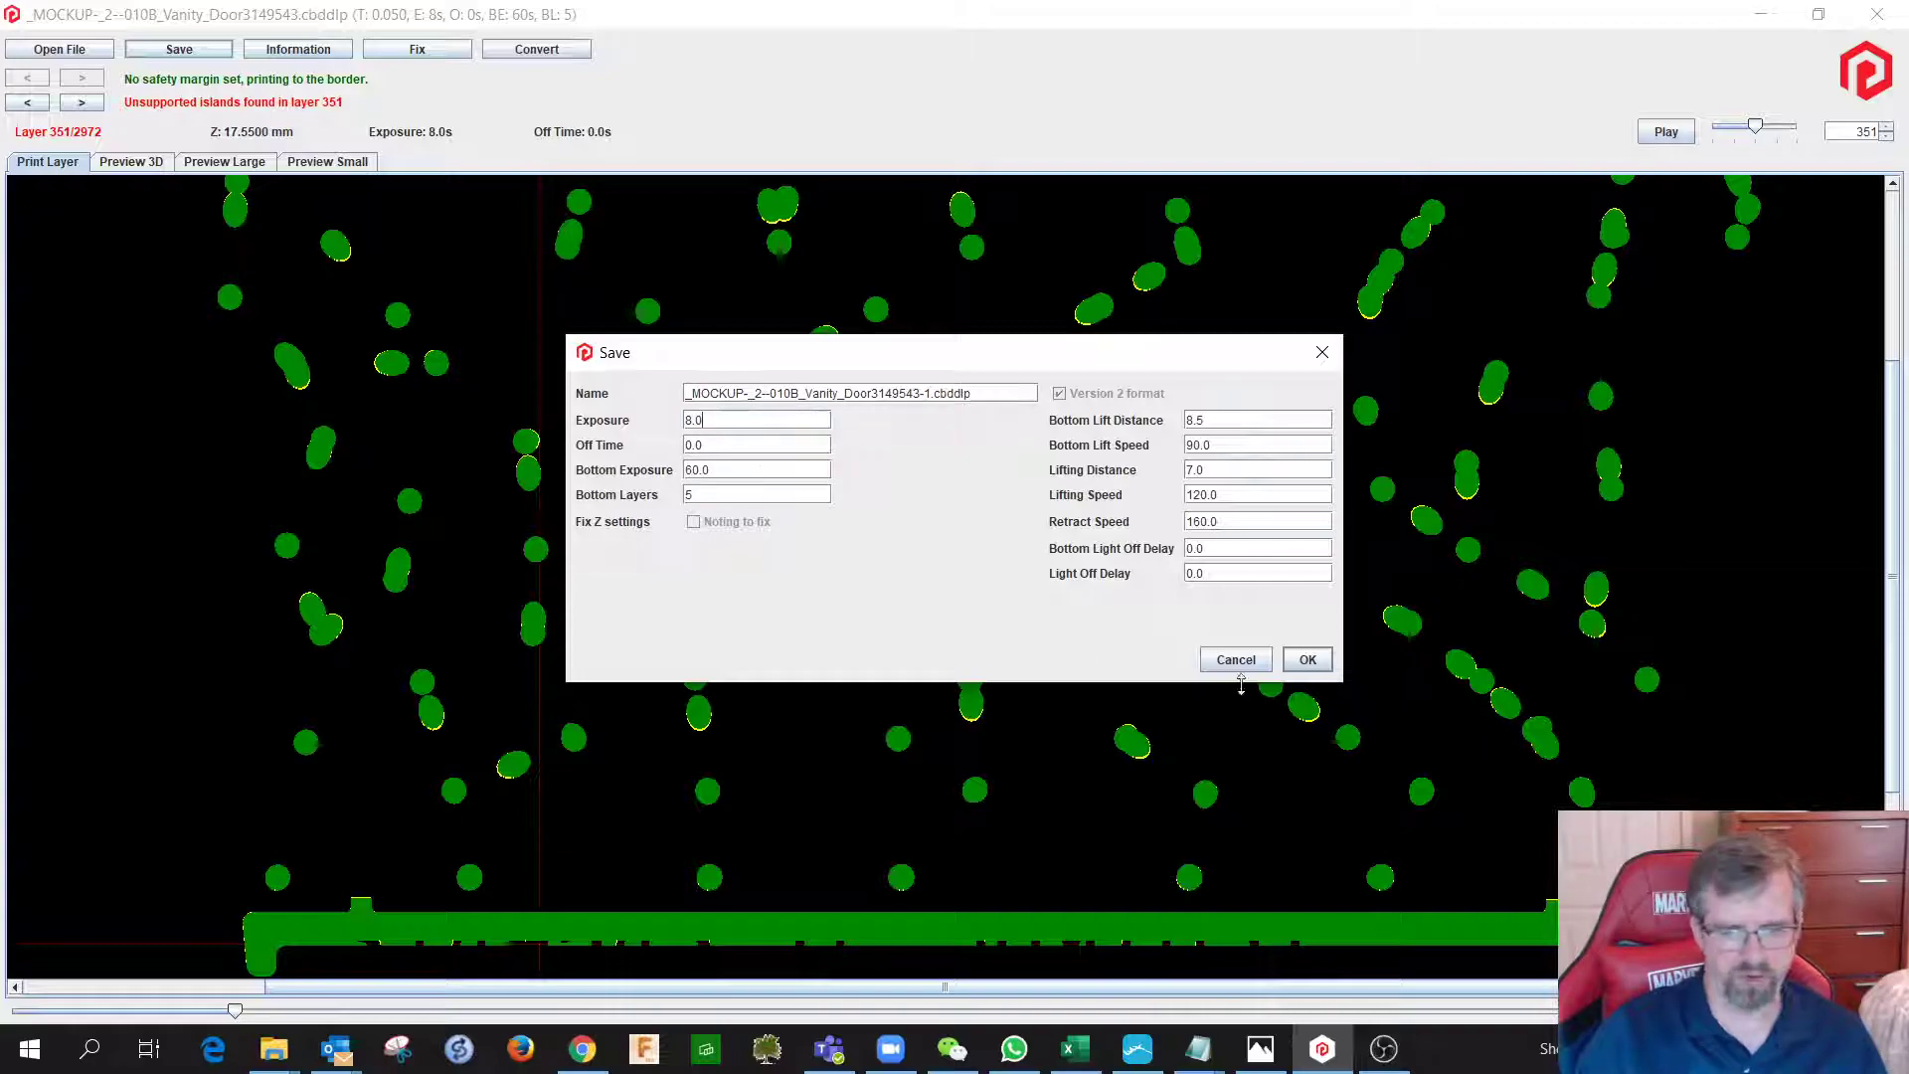
{"action": "left_click", "coordinate": [1308, 660]}
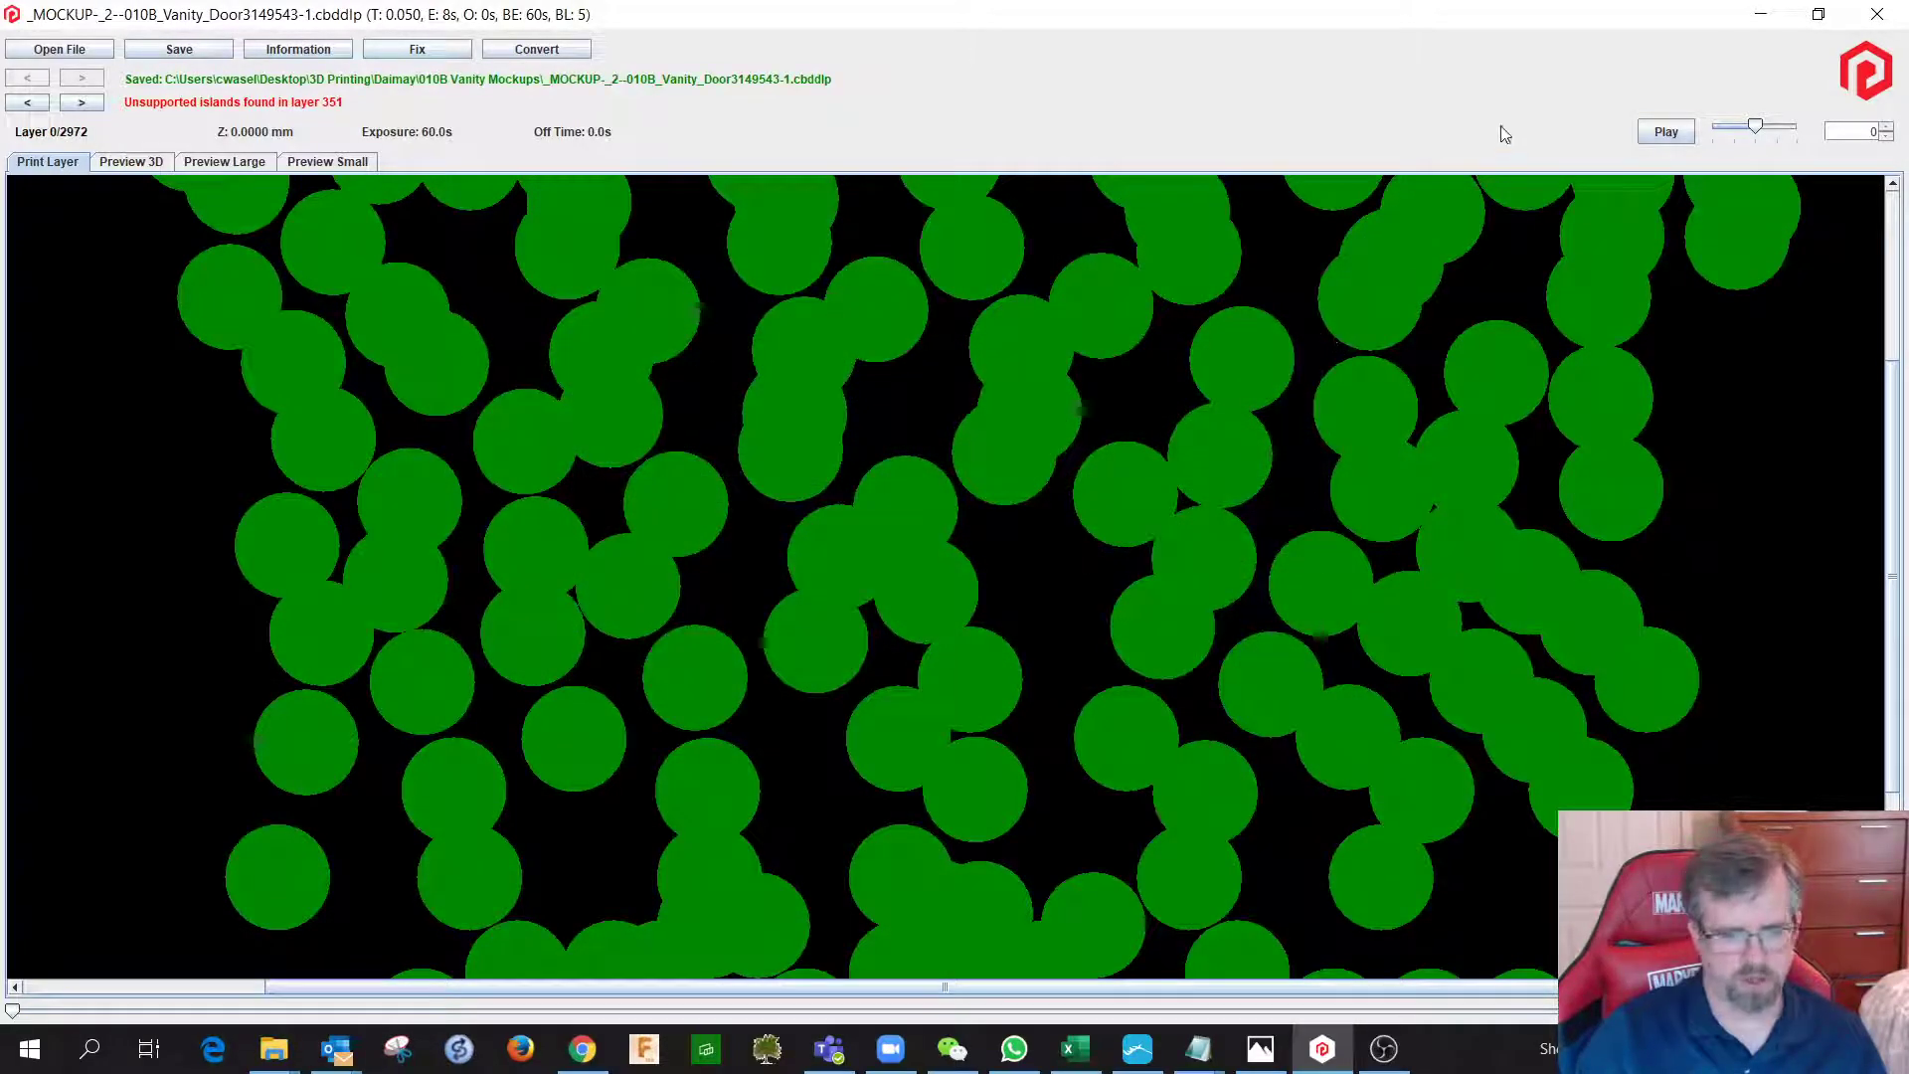
Switch to File Explorer and open the 010B Vanity Mockups folder under 3D Printing > Daimay.
{"action": "left_click", "coordinate": [1758, 14]}
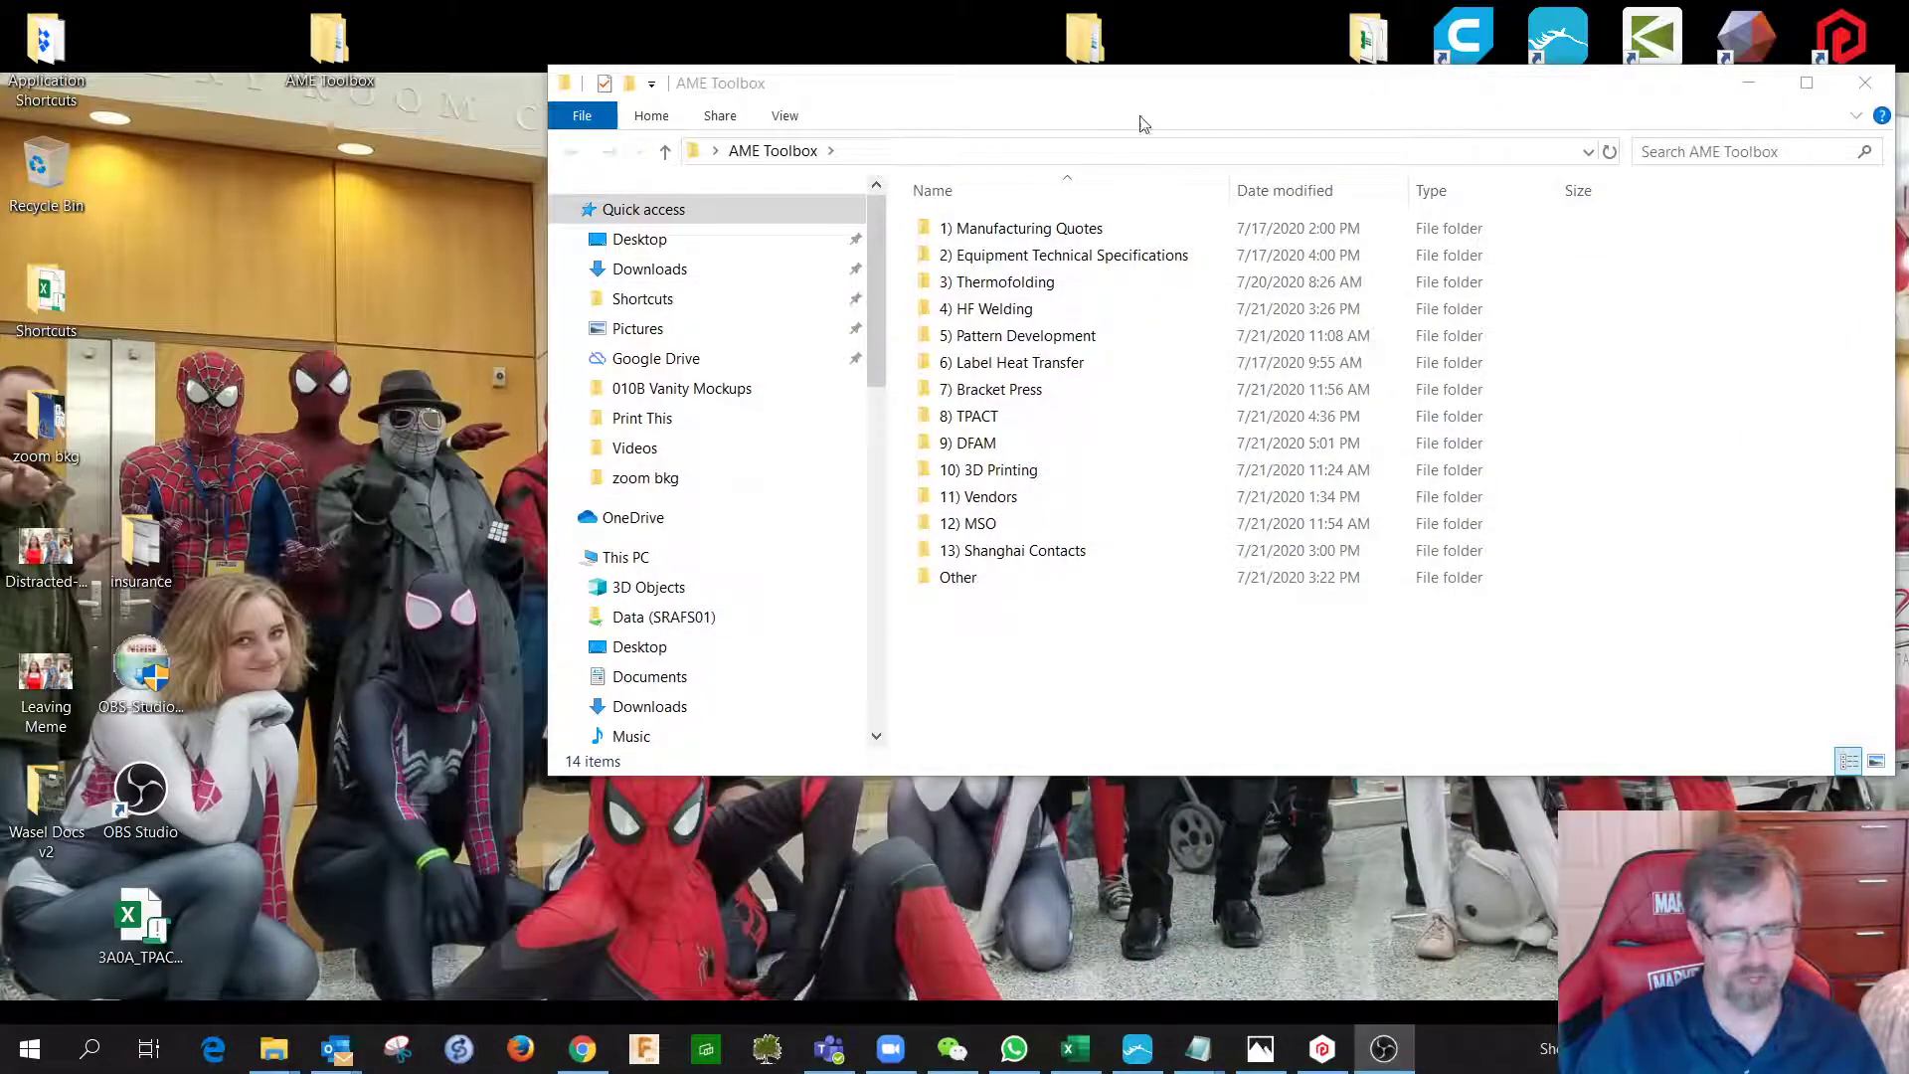
{"action": "double_click", "coordinate": [1369, 38]}
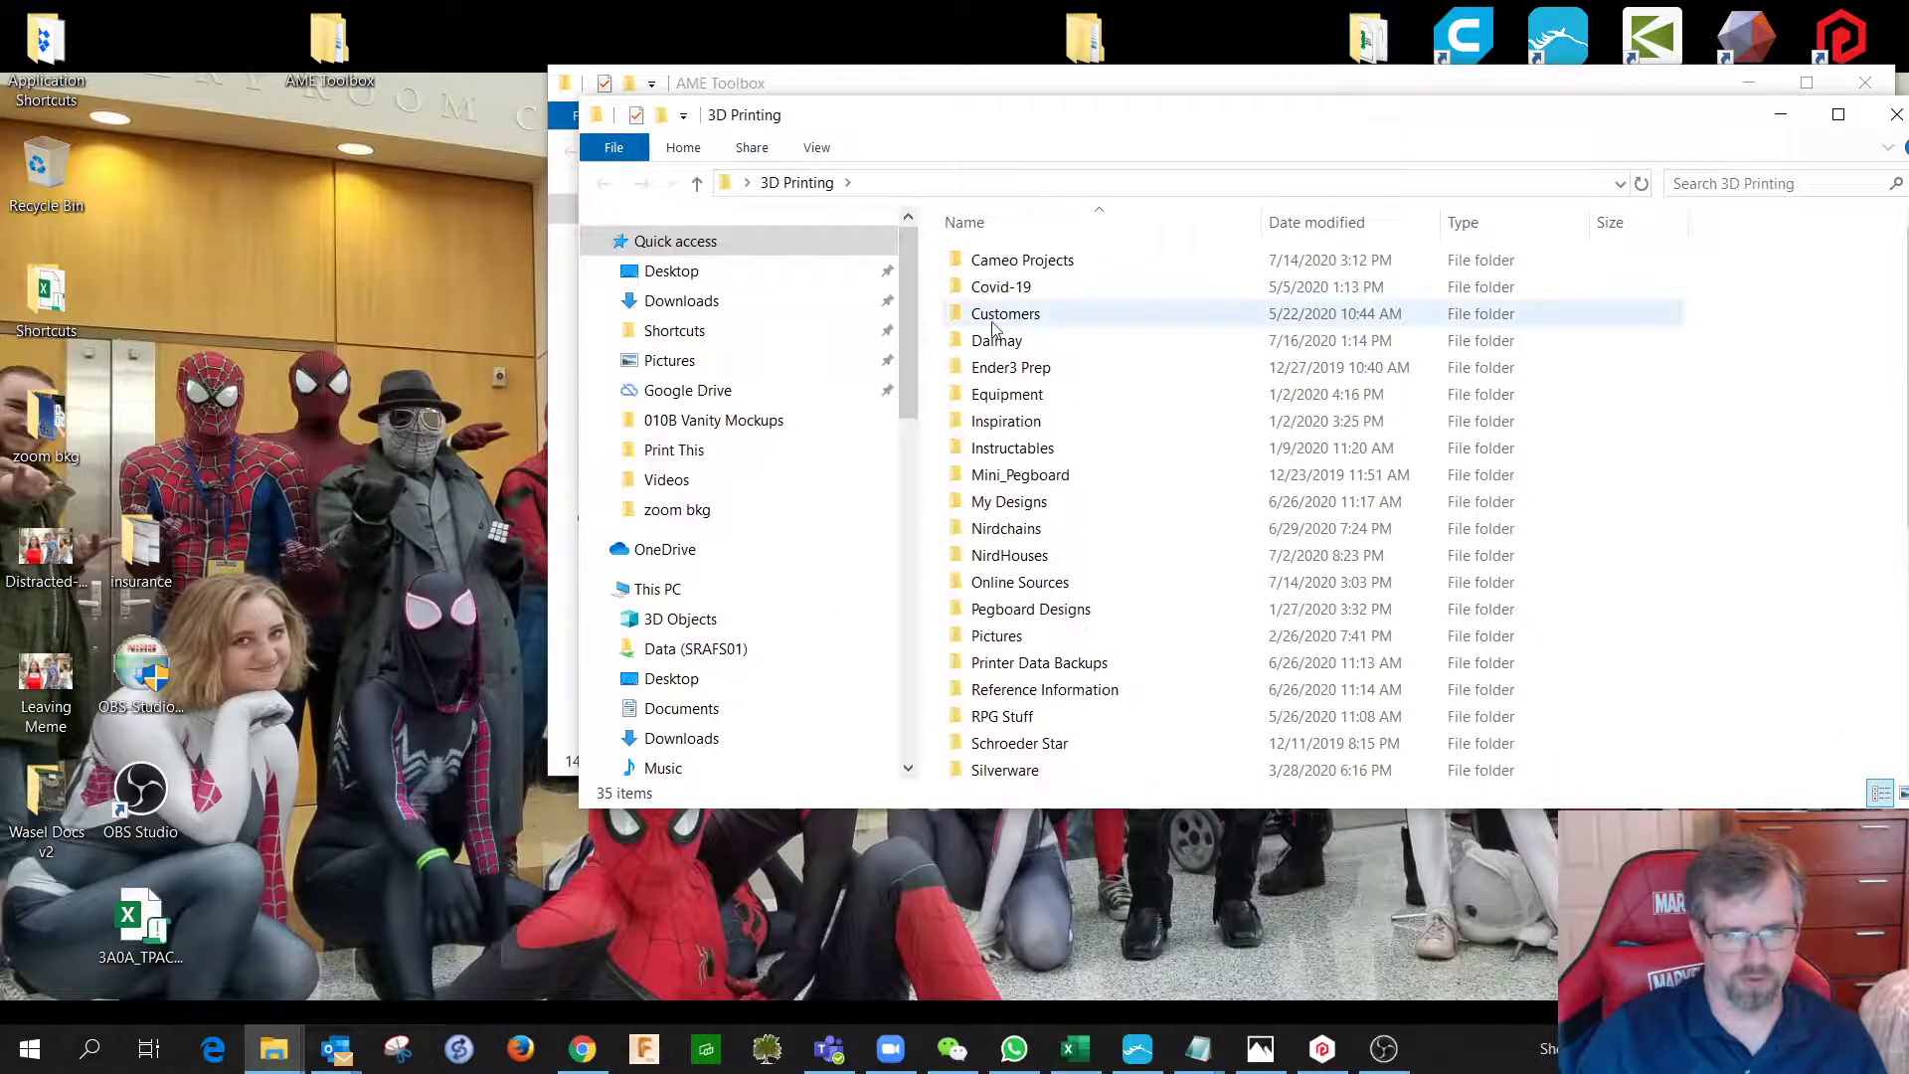
{"action": "double_click", "coordinate": [996, 340]}
{"action": "left_click", "coordinate": [1022, 267]}
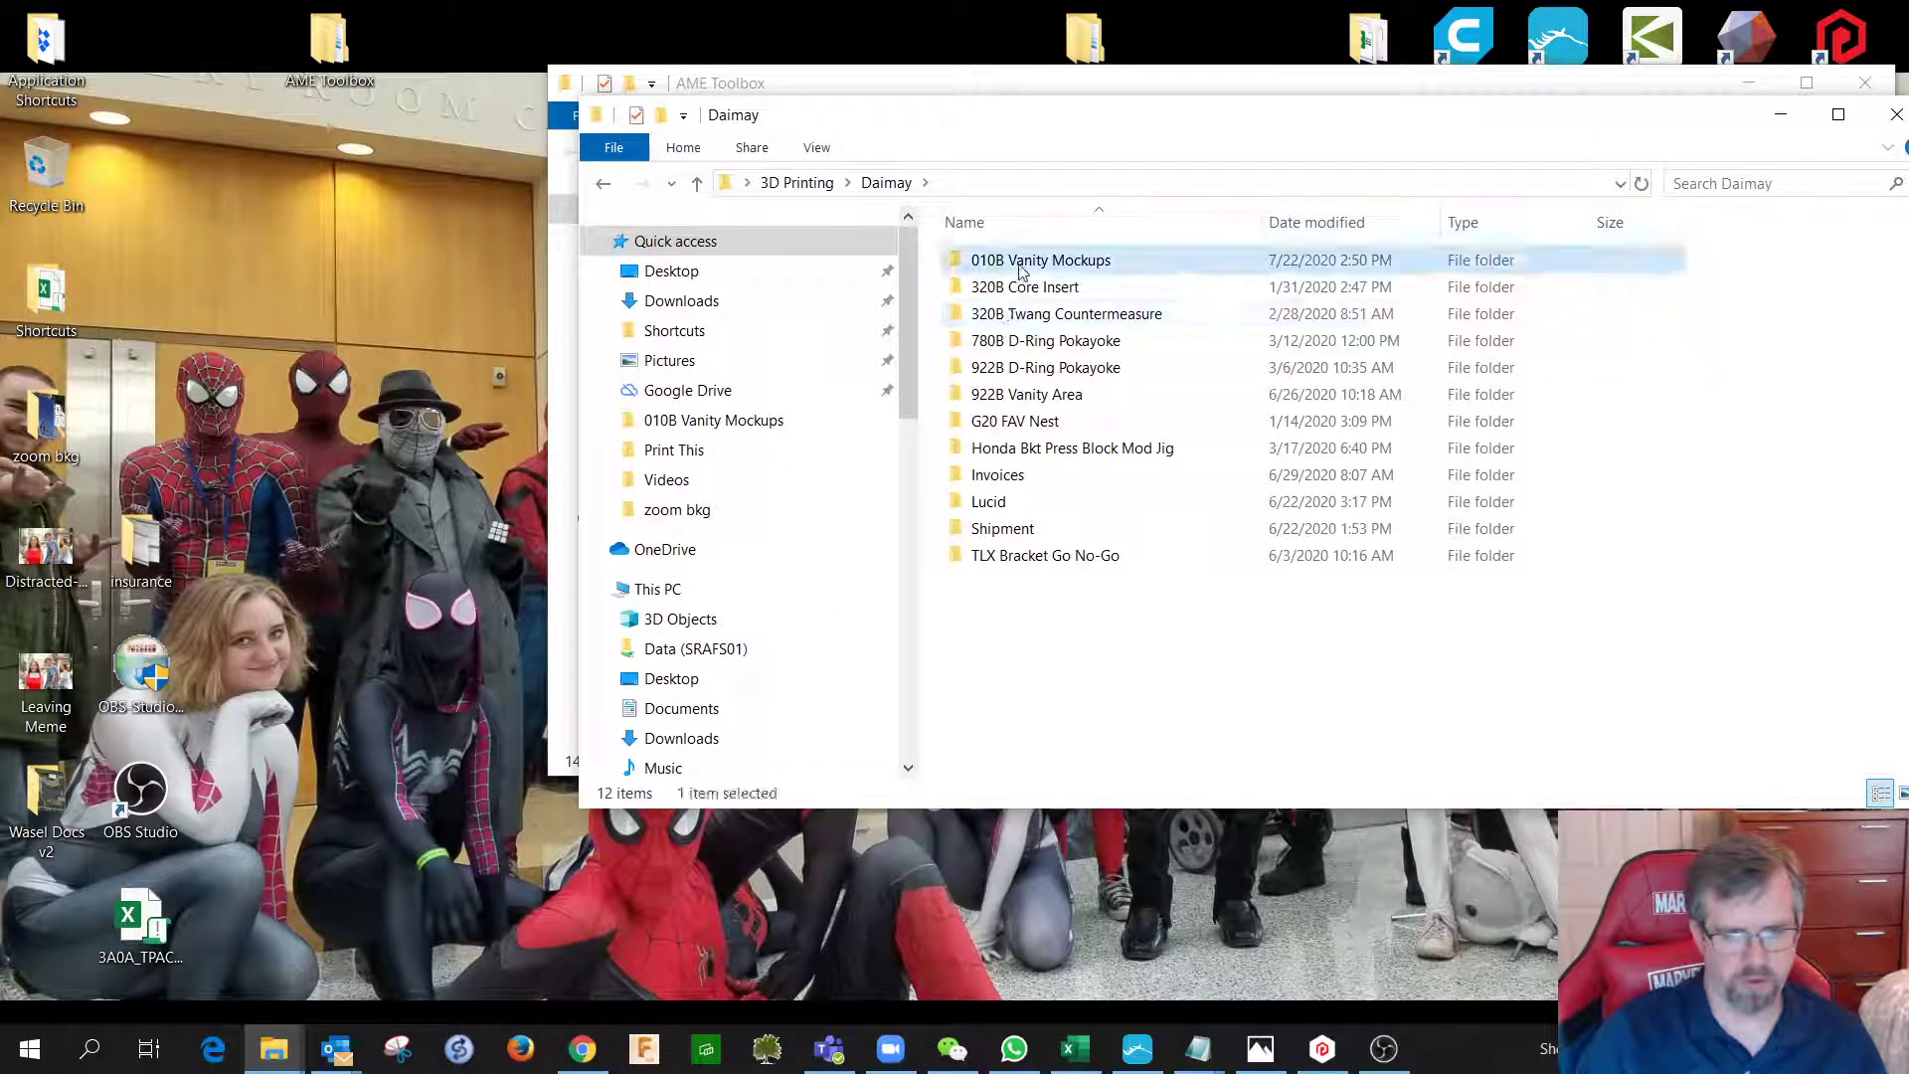
{"action": "double_click", "coordinate": [1022, 269]}
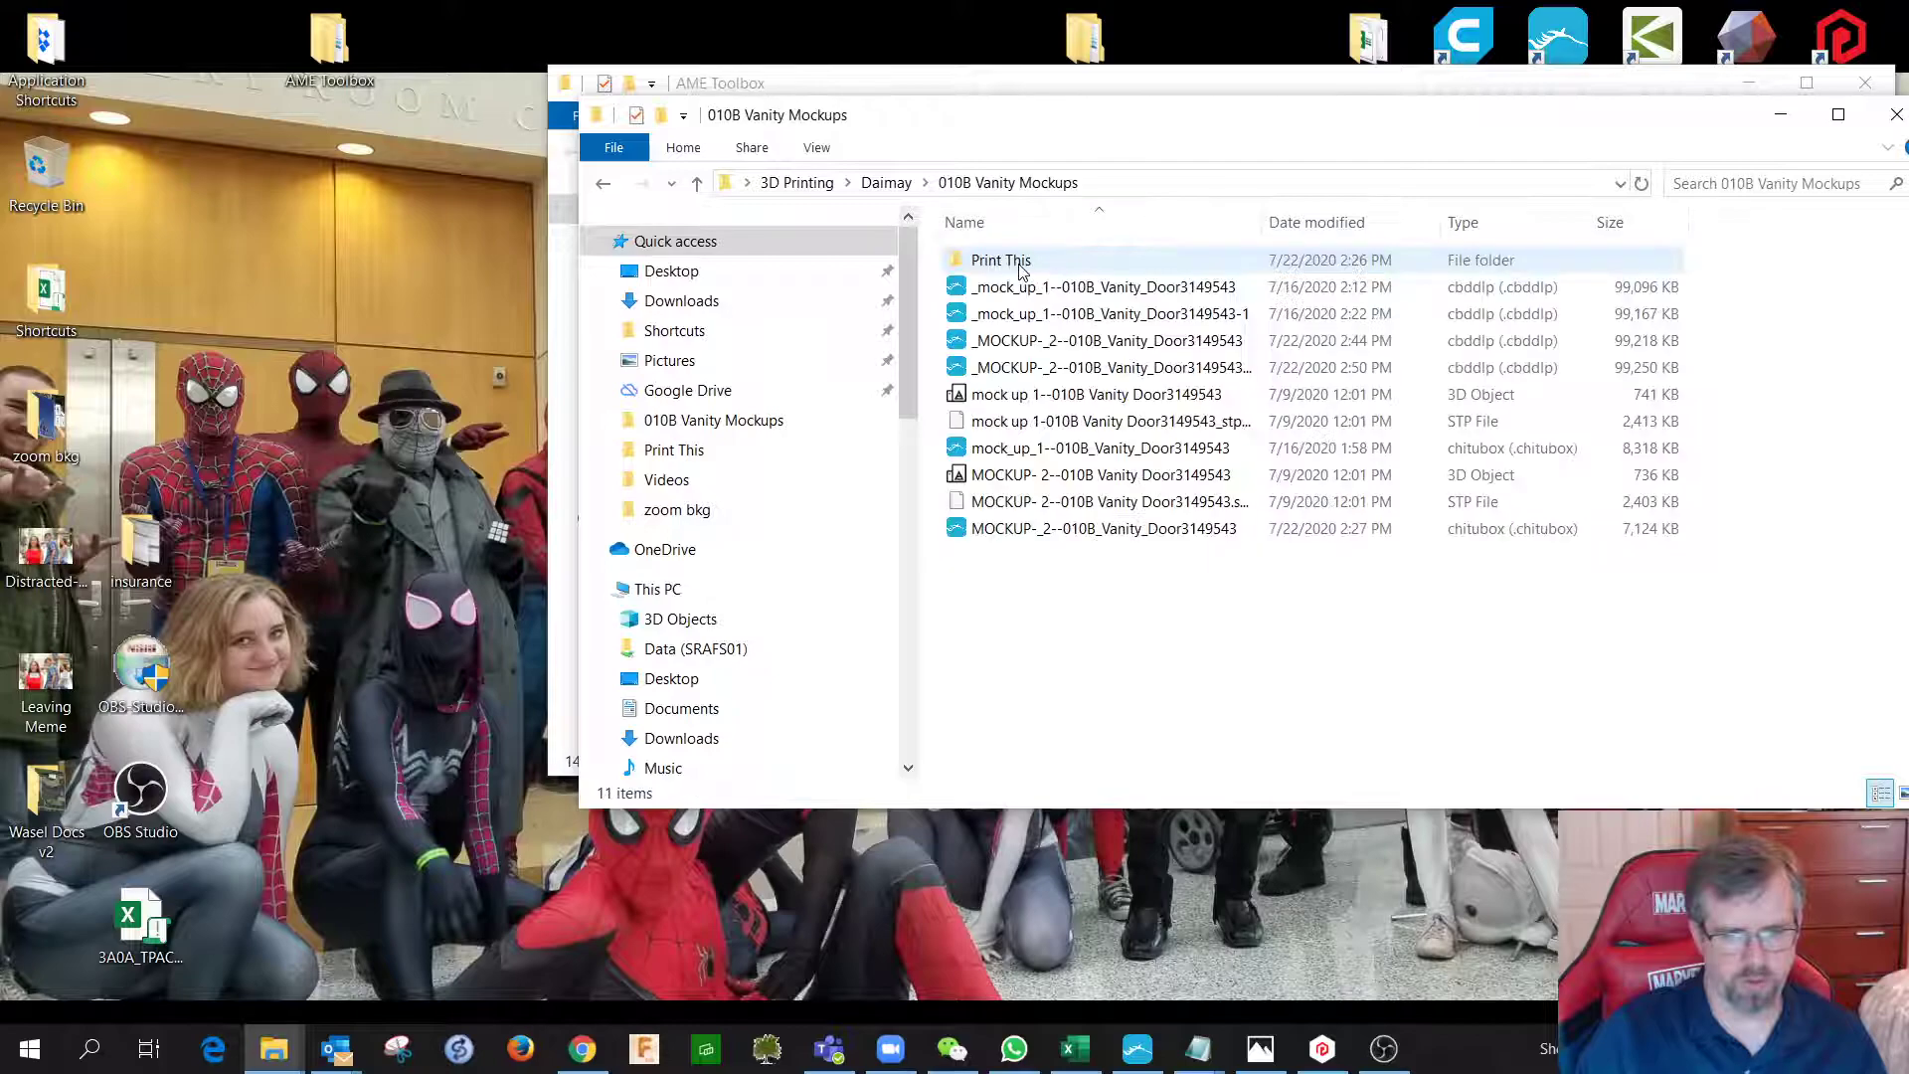
Copy the repaired _MOCKUP-_2--010B_Vanity_Door3149543-1 file into the Print This folder.
{"action": "left_click", "coordinate": [1102, 316]}
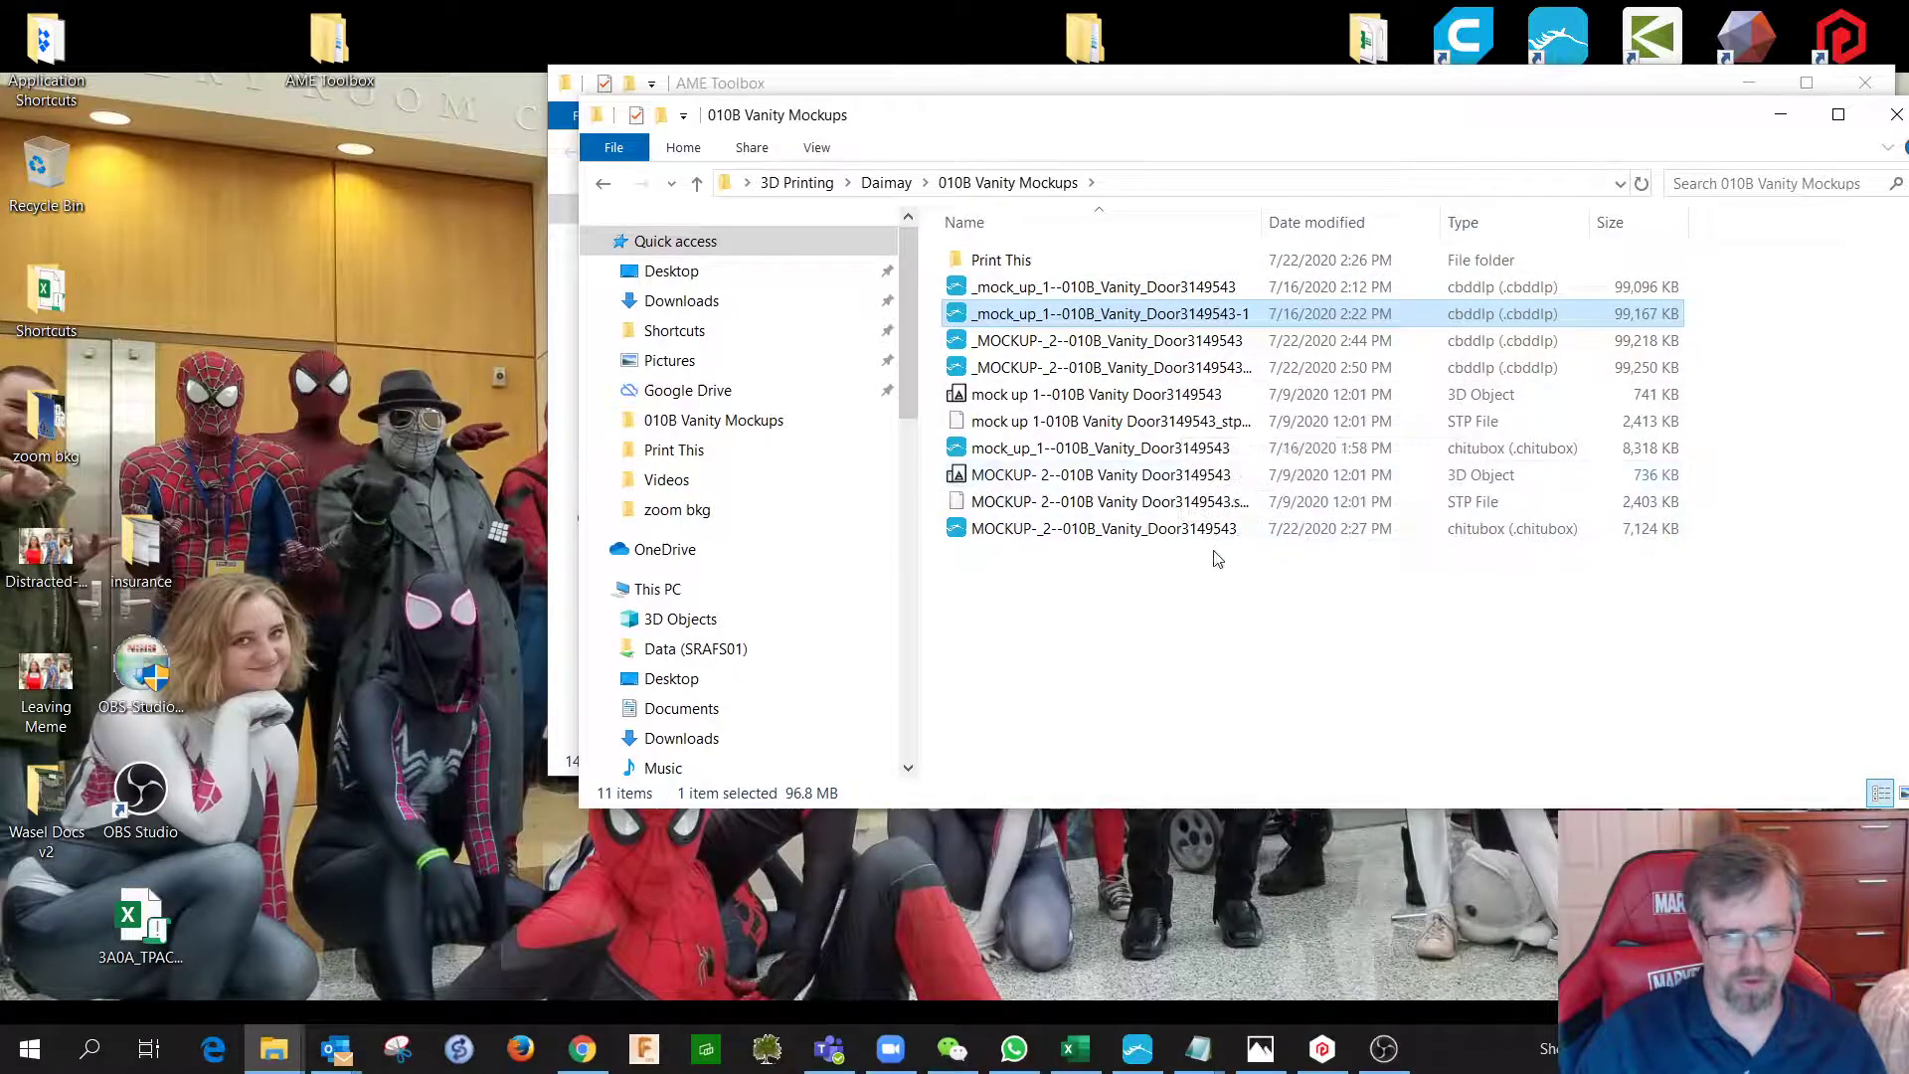
{"action": "left_click_drag", "start_coordinate": [1122, 316], "coordinate": [1139, 370]}
{"action": "left_click", "coordinate": [1138, 370]}
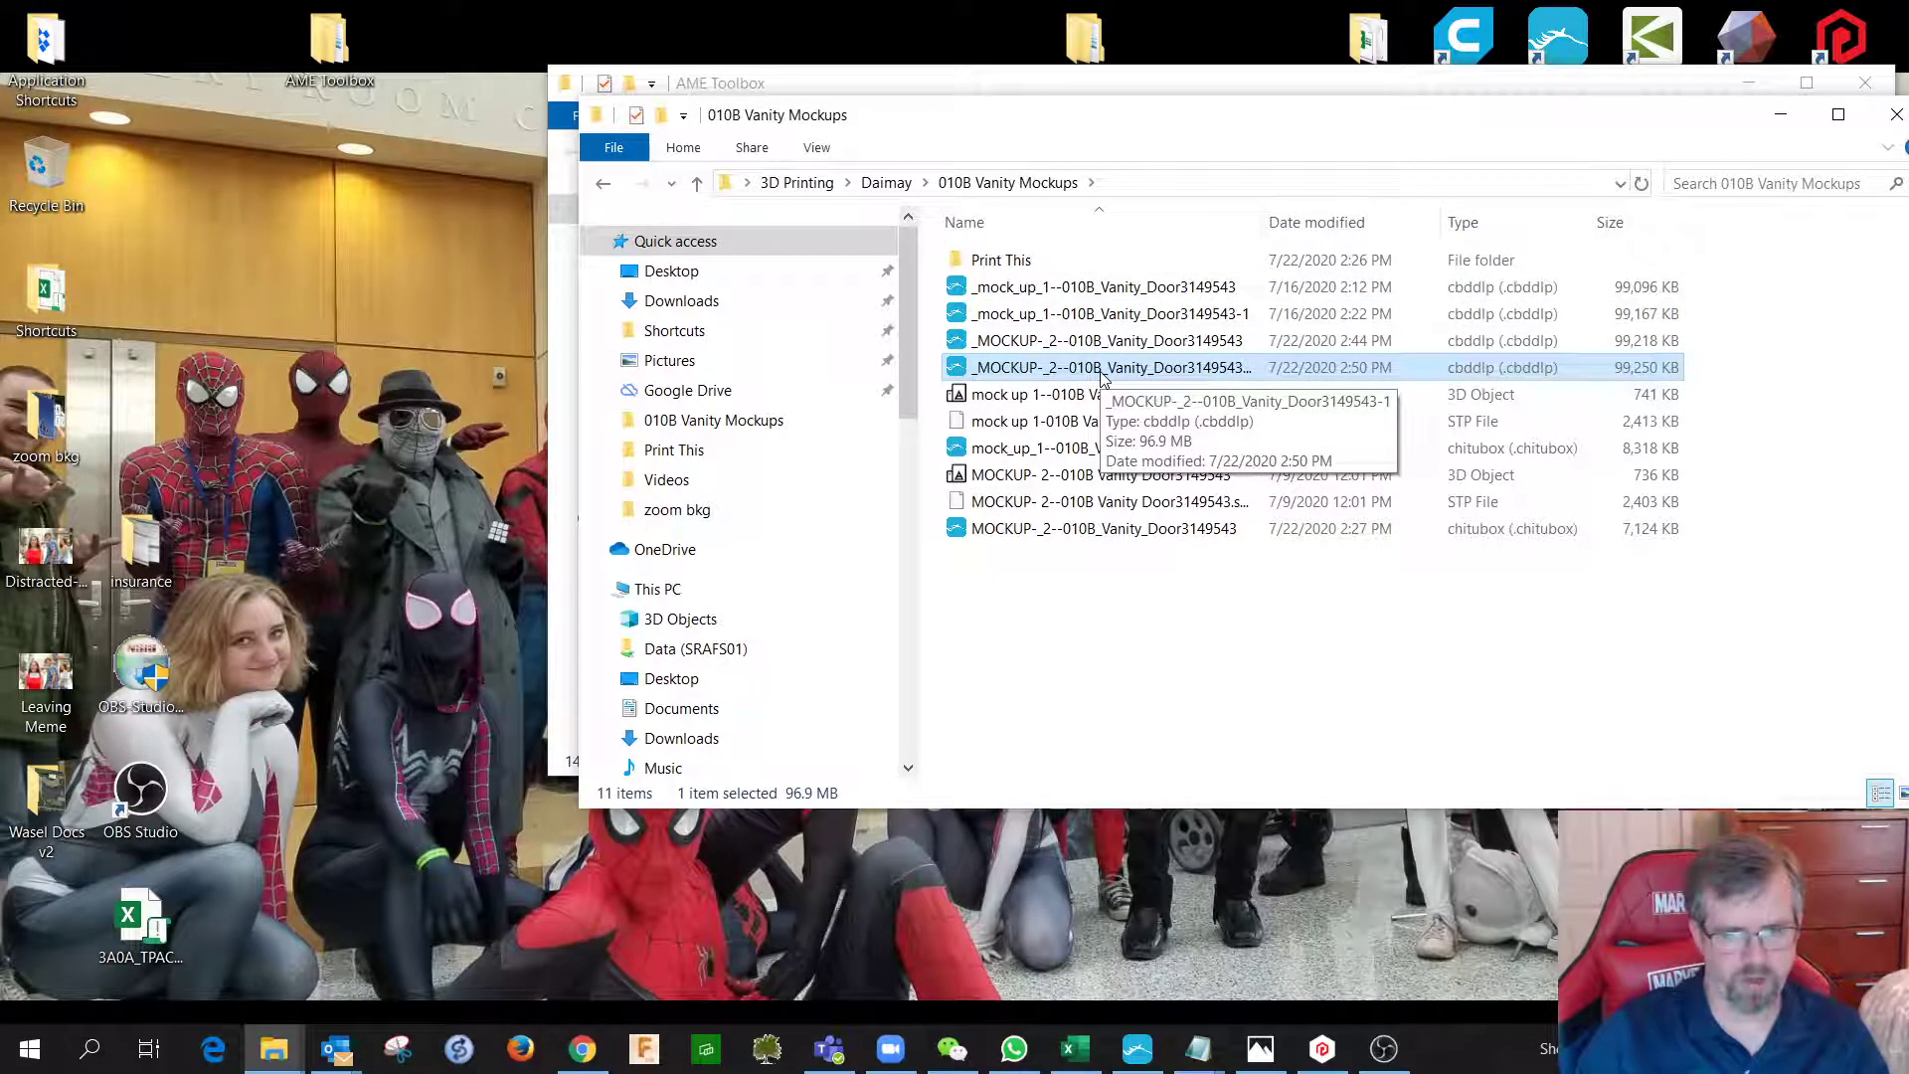
{"action": "double_click", "coordinate": [1004, 260]}
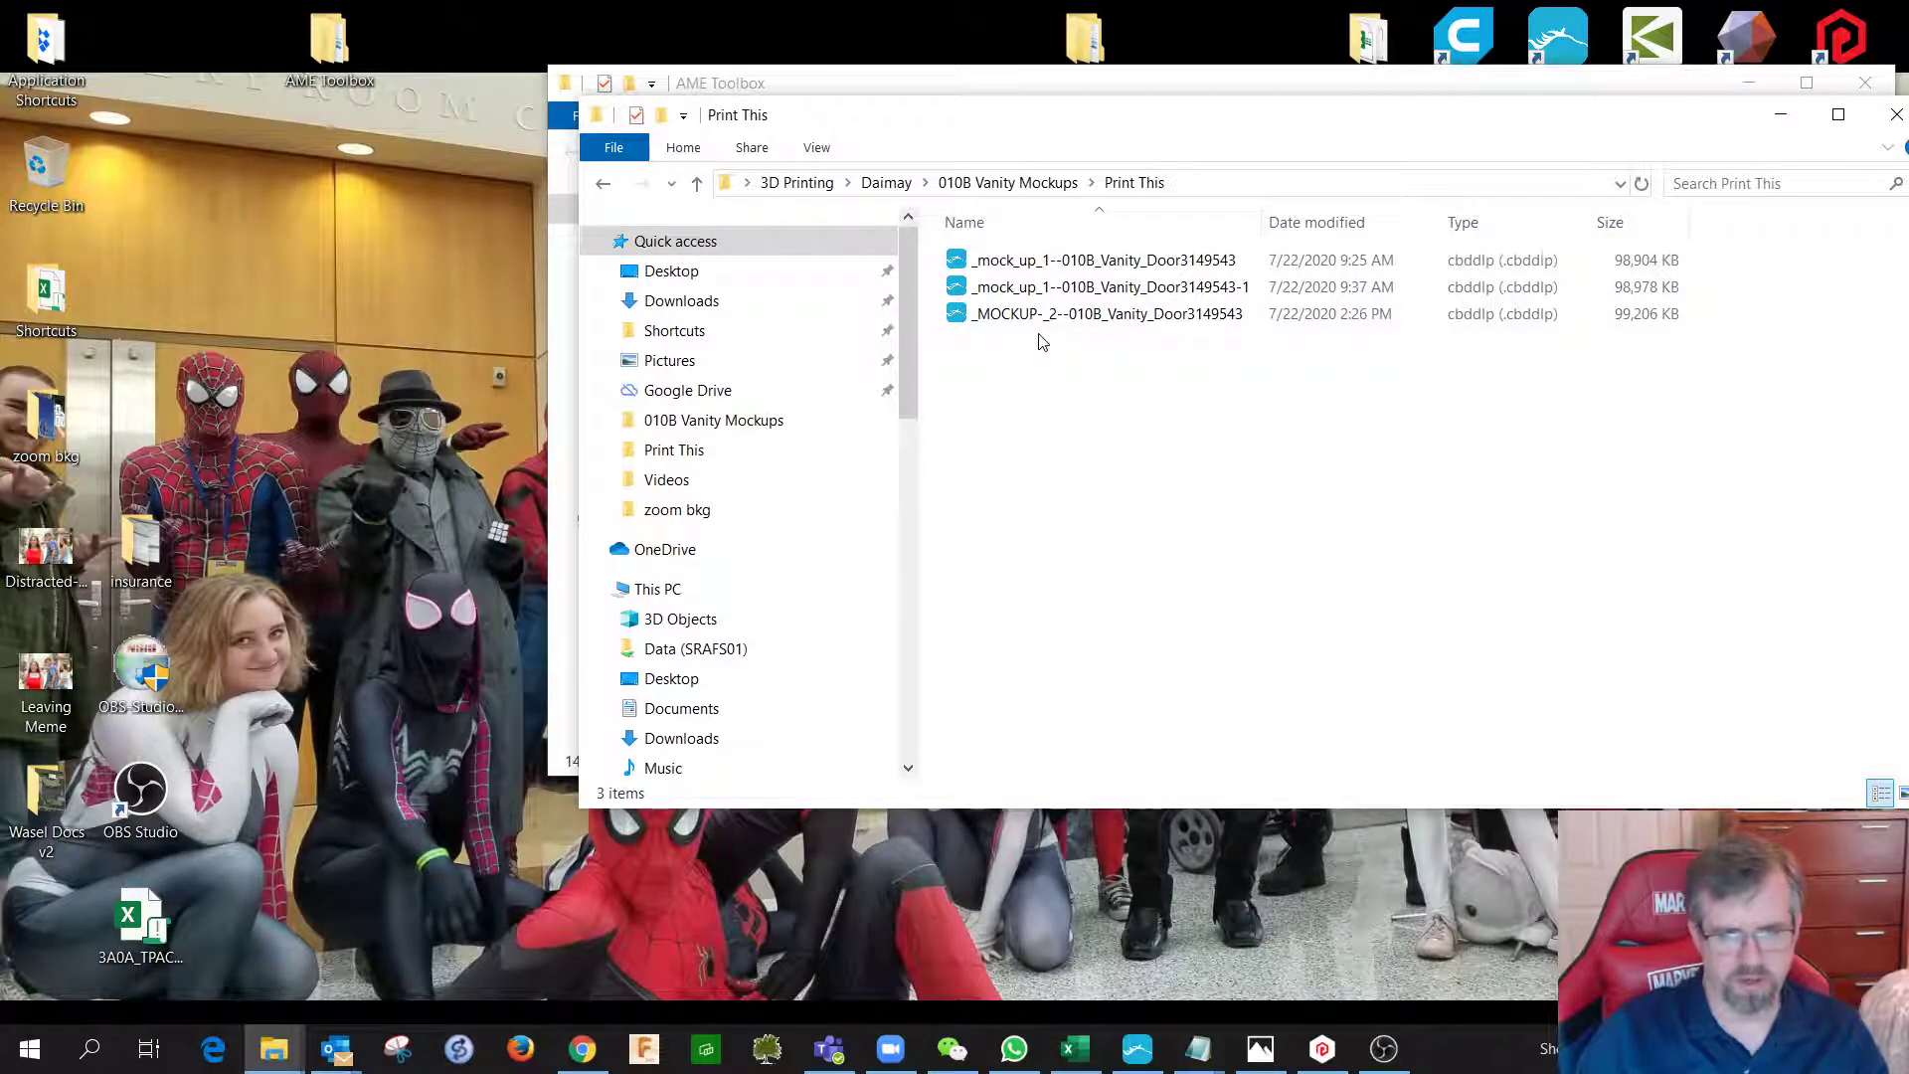
{"action": "key", "text": "ctrl+v"}
Delete the unrepaired _MOCKUP-_2--010B_Vanity_Door3149543 and _mock_up_1--010B_Vanity_Door3149543 files from the Print This folder.
{"action": "left_click", "coordinate": [1108, 421]}
{"action": "left_click", "coordinate": [1140, 320]}
{"action": "left_click", "coordinate": [1136, 261], "text": "ctrl"}
{"action": "key", "text": "Delete"}
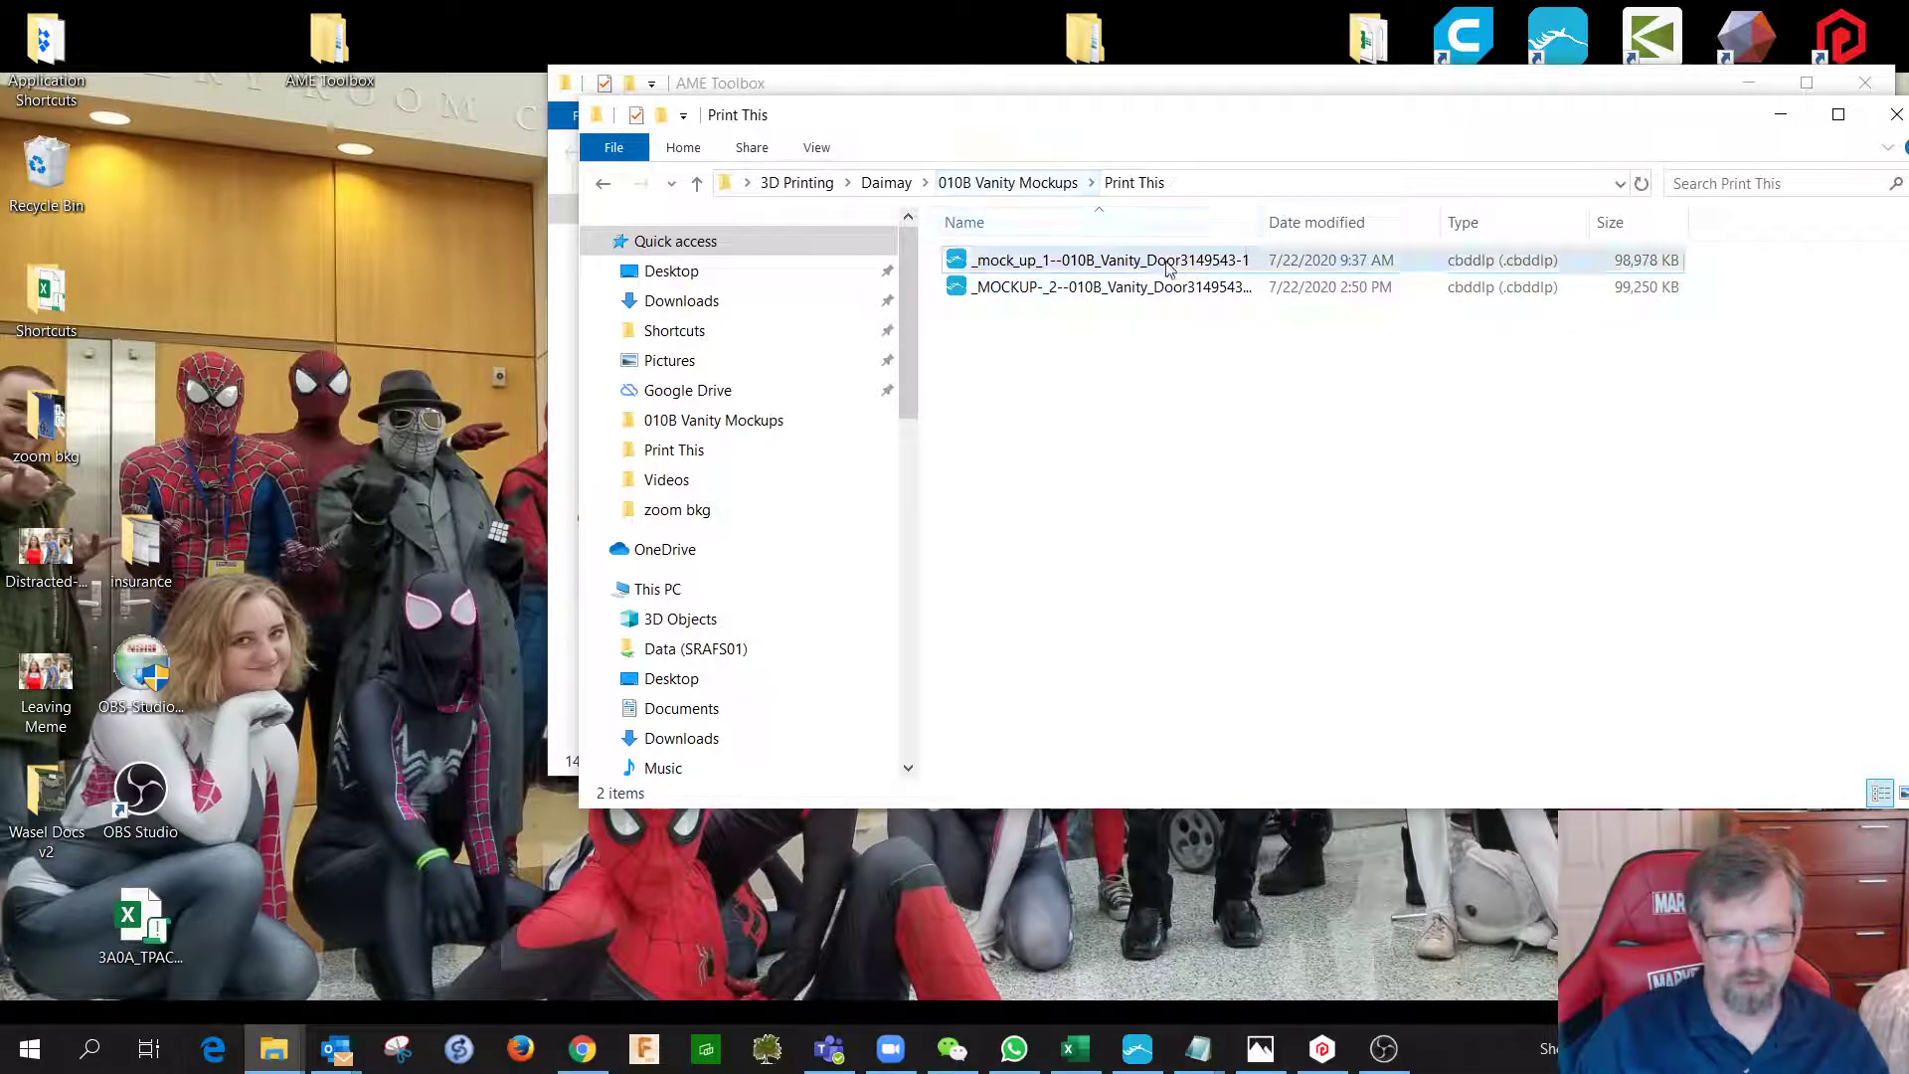
Widen the Name column to read the full file names and select _MOCKUP-_2--010B_Vanity_Door3149543-1.
{"action": "left_click_drag", "start_coordinate": [1259, 221], "coordinate": [1324, 222]}
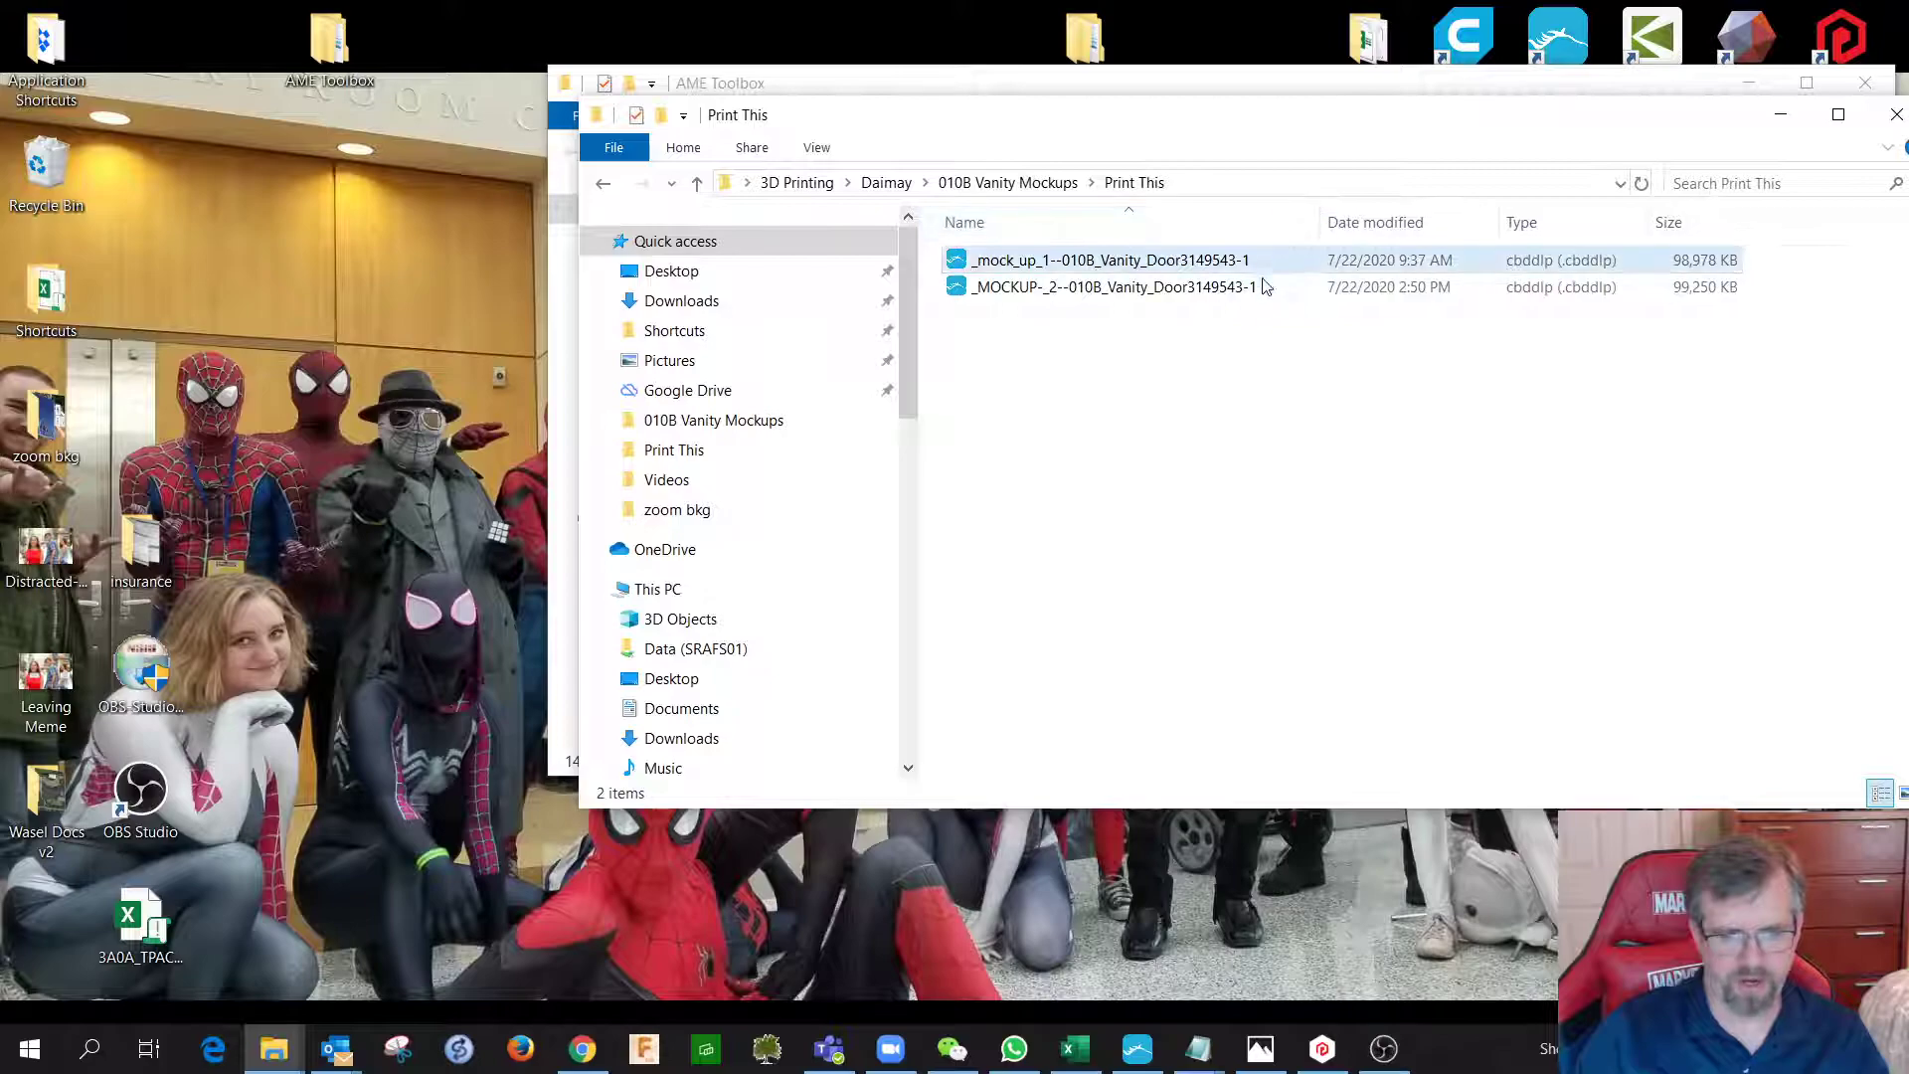
{"action": "left_click", "coordinate": [1201, 290]}
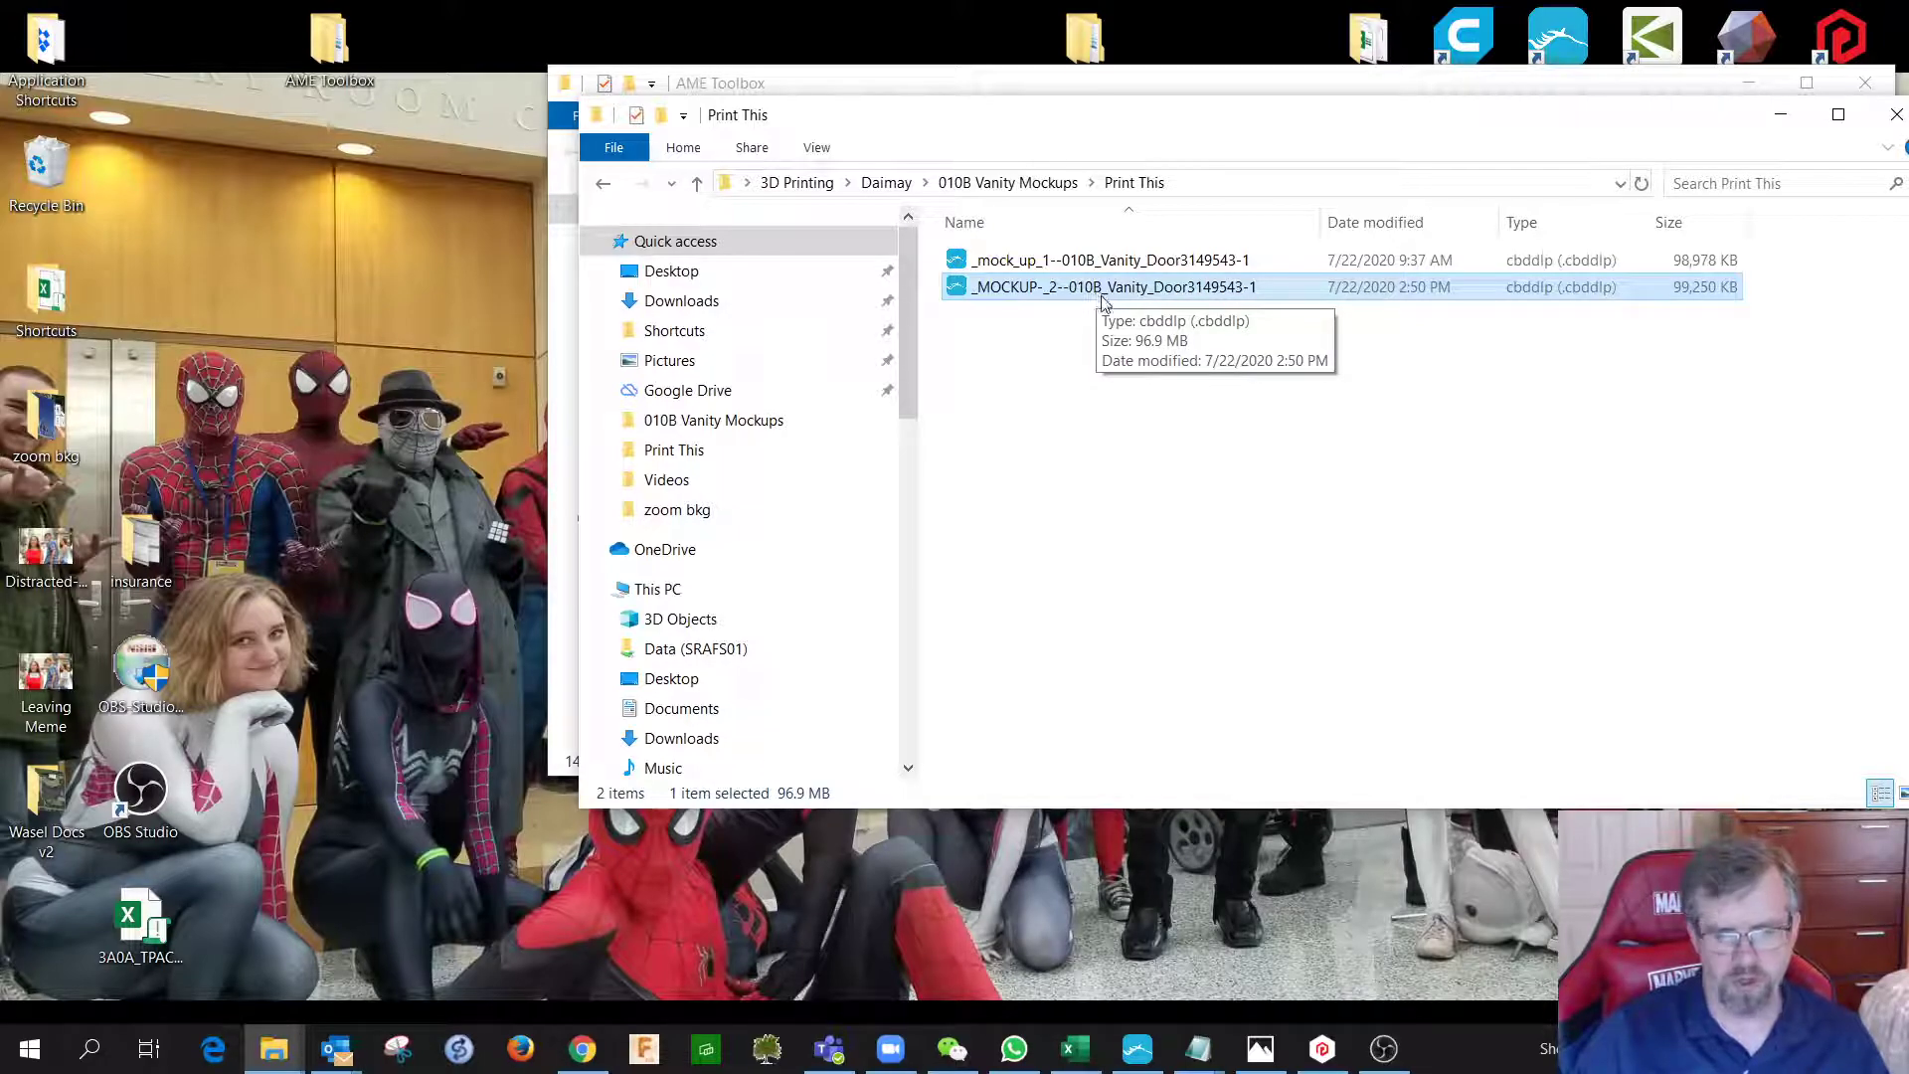
{"action": "left_click_drag", "start_coordinate": [1251, 124], "coordinate": [1095, 172]}
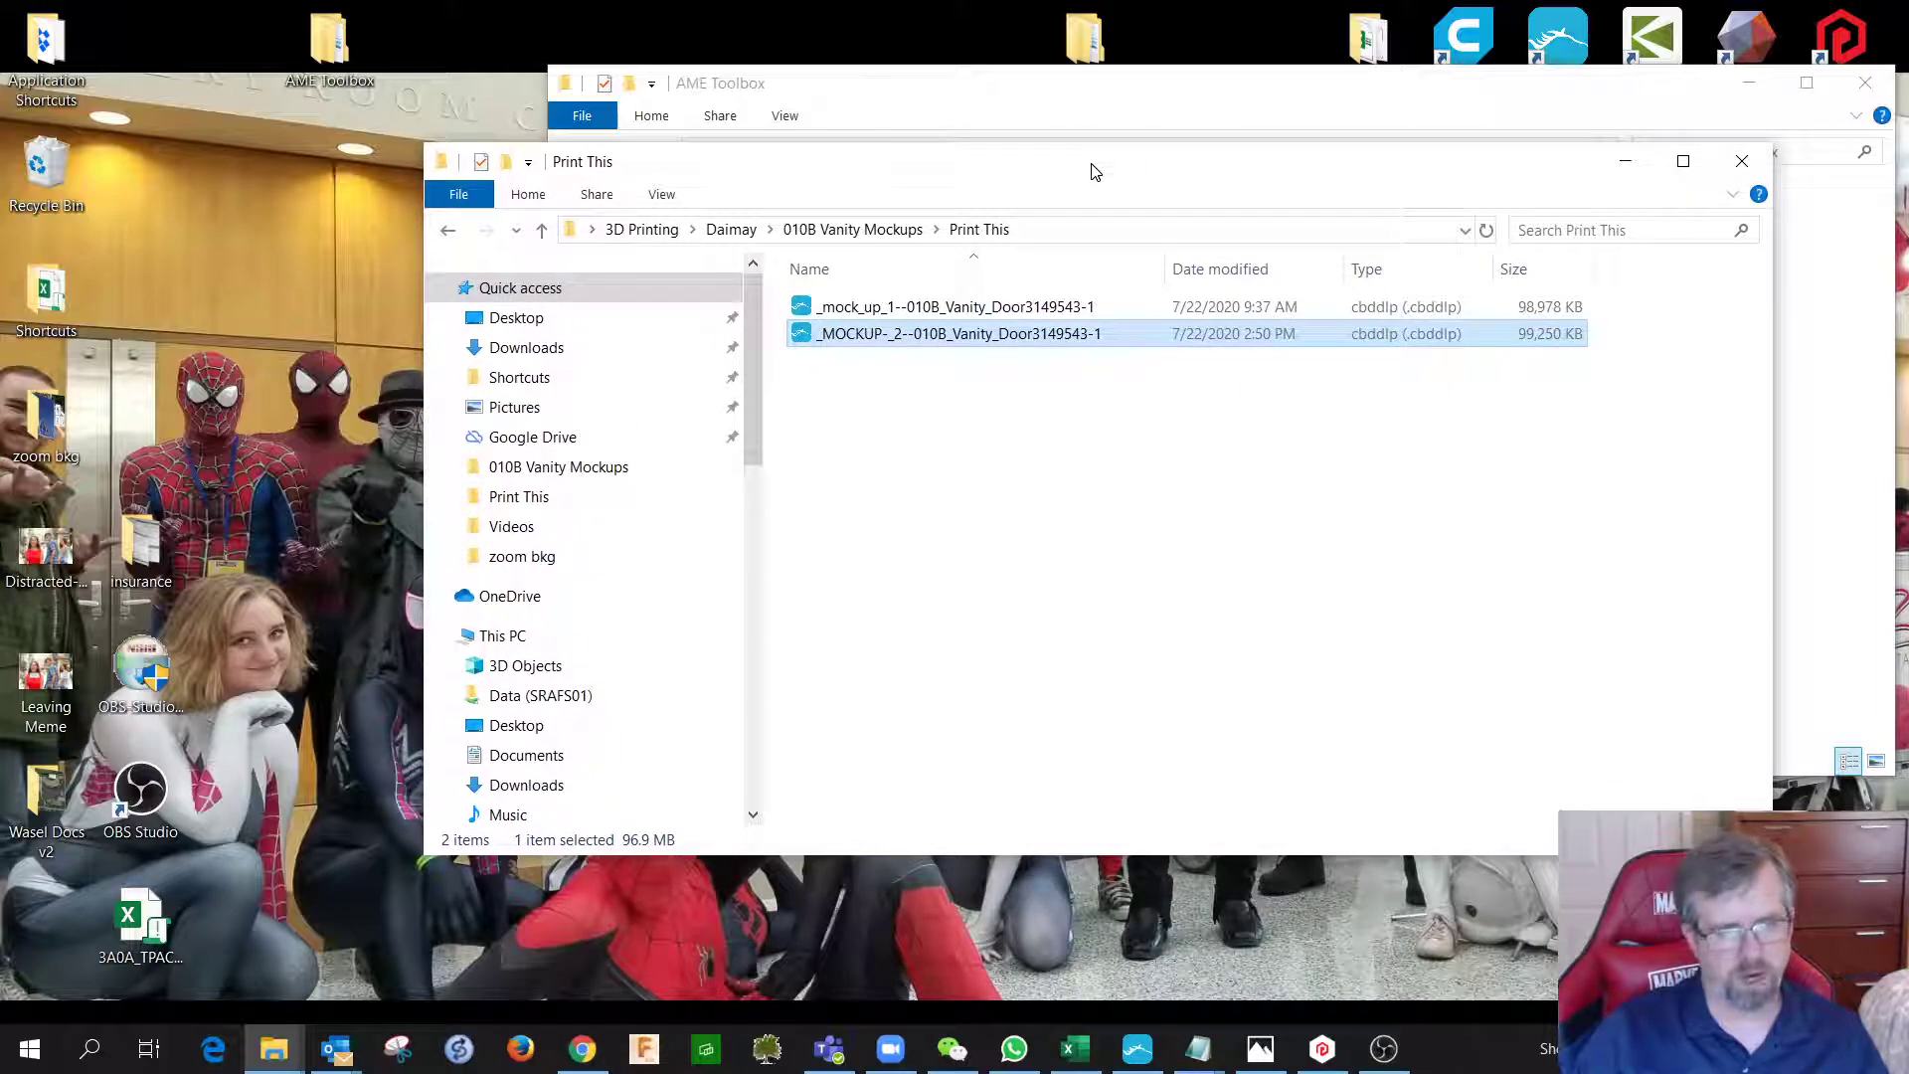